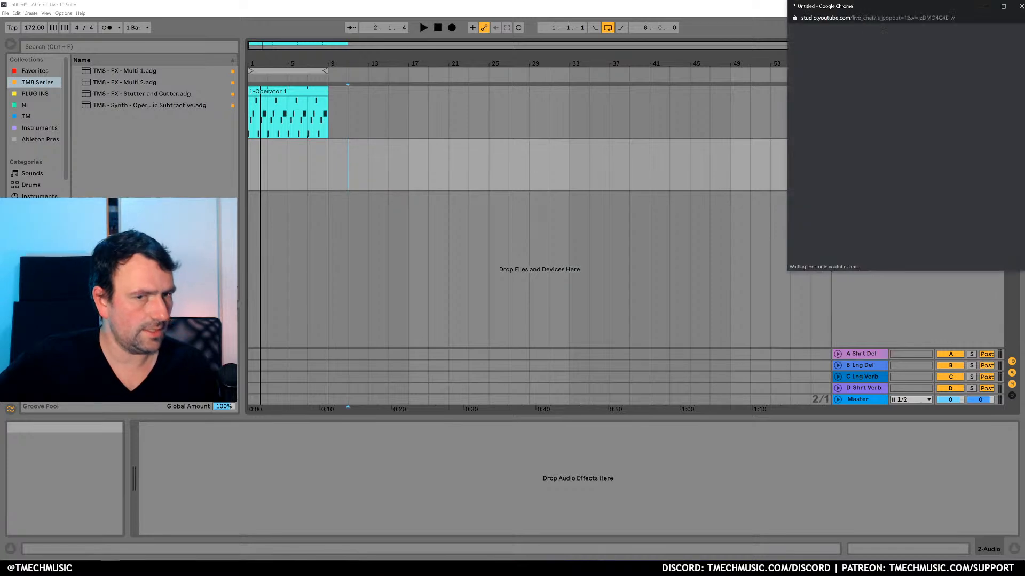
# Reduce the Ableton Live window and fit the live chat popup into the freed space beside it
pyautogui.moveTo(887, 4); pyautogui.dragTo(1024, 54)
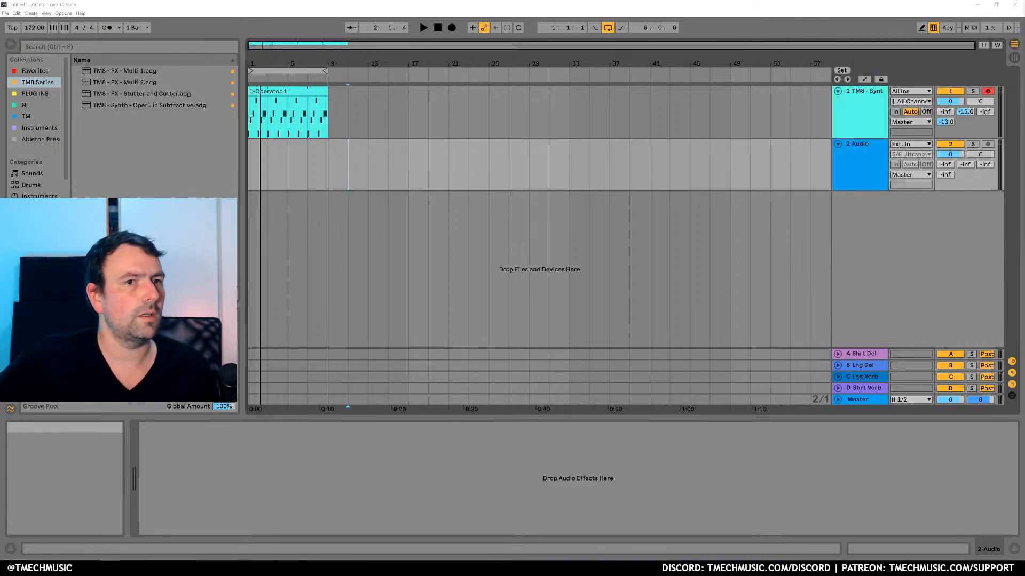
pyautogui.doubleClick(913, 9)
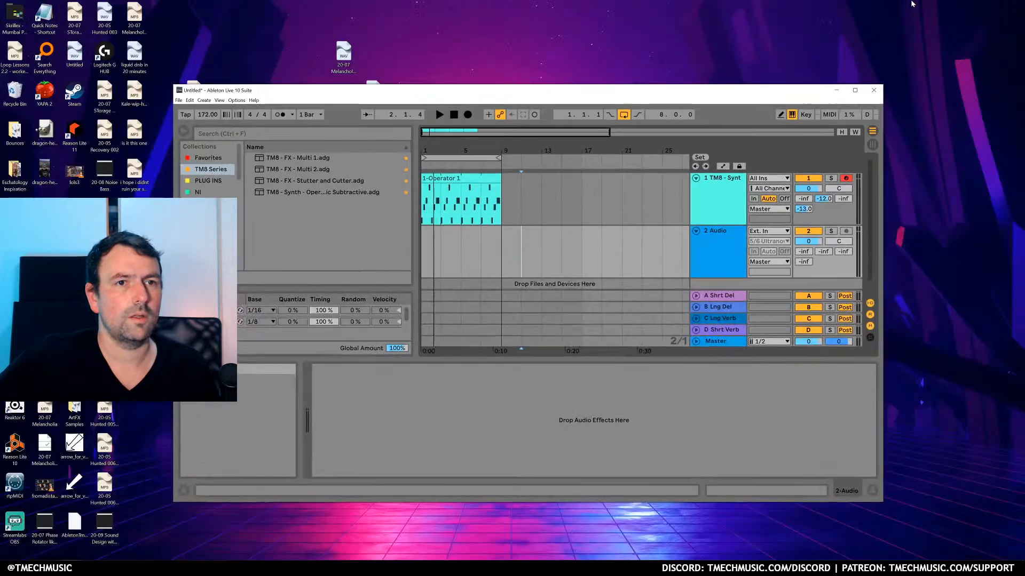
pyautogui.moveTo(775, 94); pyautogui.dragTo(601, 12)
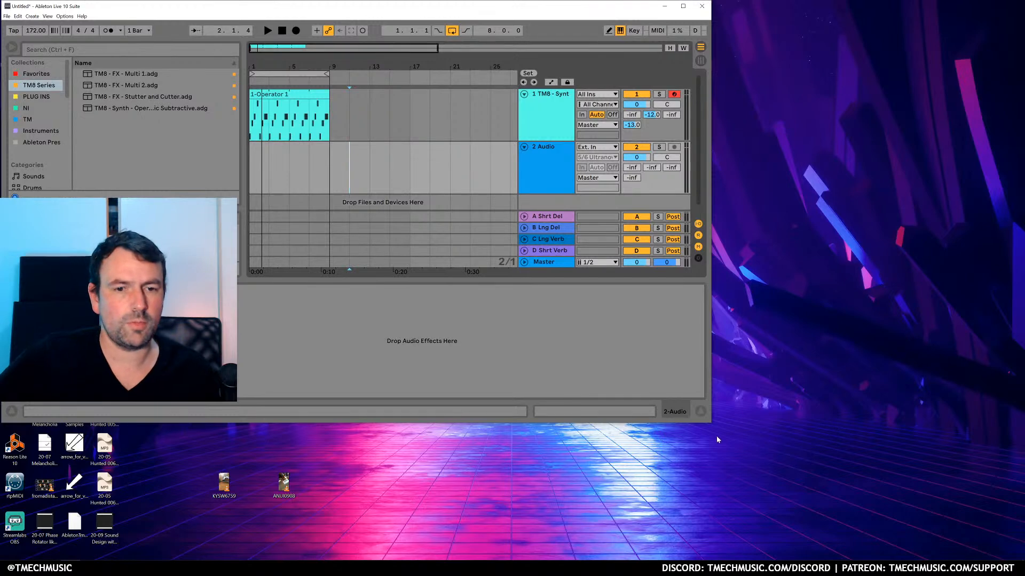
pyautogui.moveTo(709, 423); pyautogui.dragTo(843, 555)
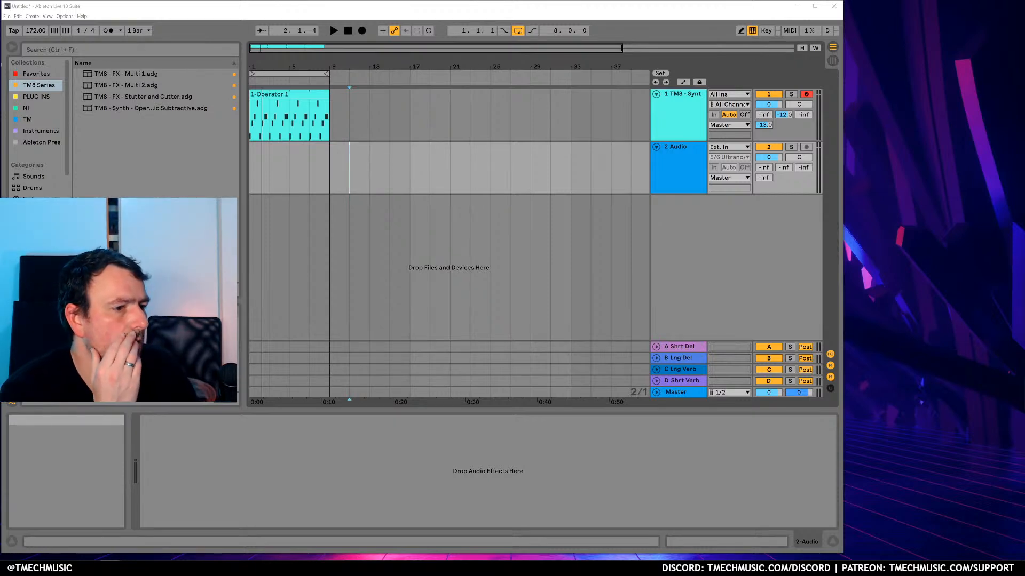
pyautogui.moveTo(1024, 35); pyautogui.dragTo(884, 6)
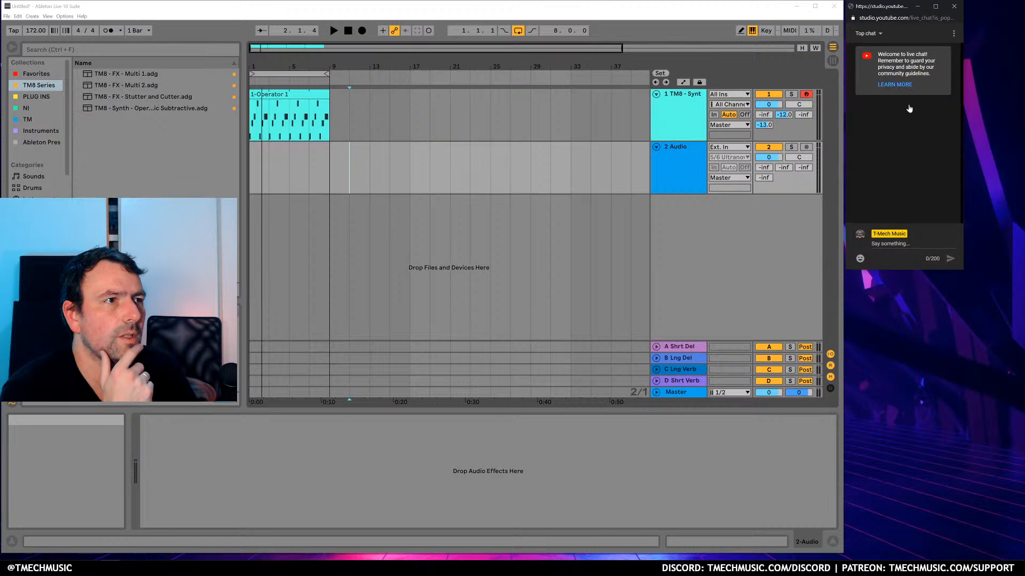
pyautogui.moveTo(964, 269); pyautogui.dragTo(1022, 354)
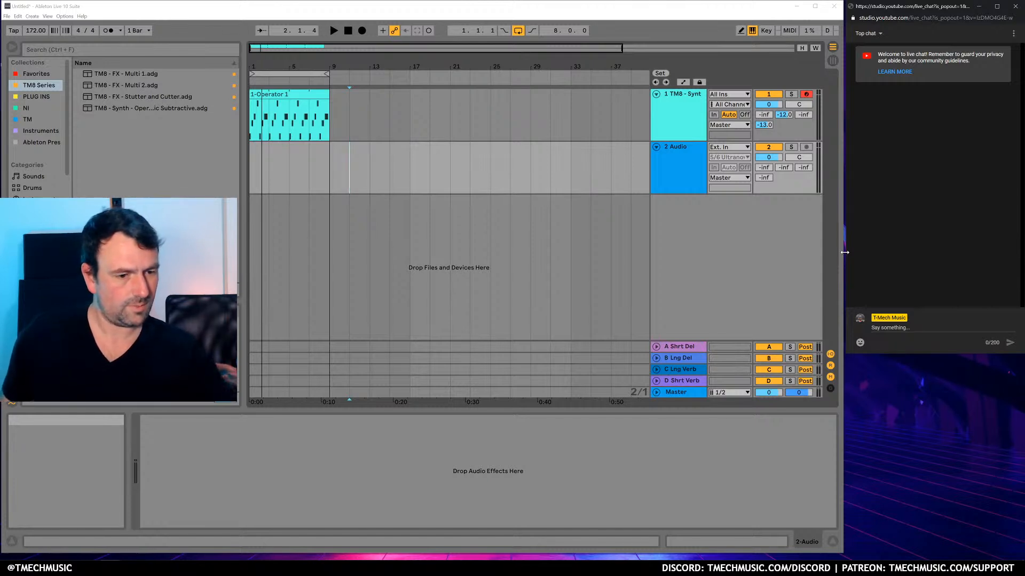
# Show the TM8 synth track's devices and lower the Operator rack's Filter Freq macro to 137 Hz
pyautogui.click(668, 119)
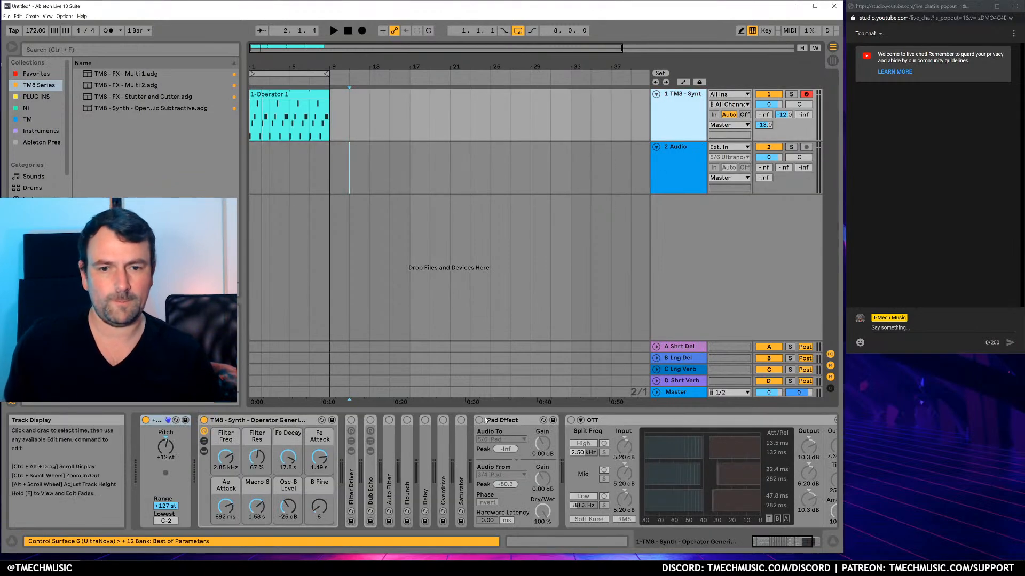
pyautogui.moveTo(807, 543); pyautogui.dragTo(806, 543)
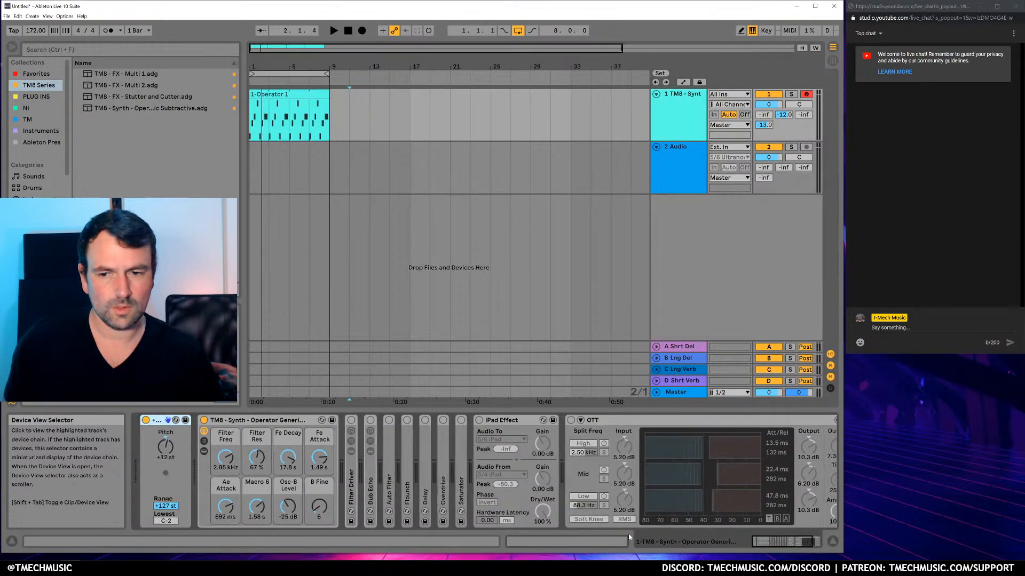
pyautogui.click(239, 420)
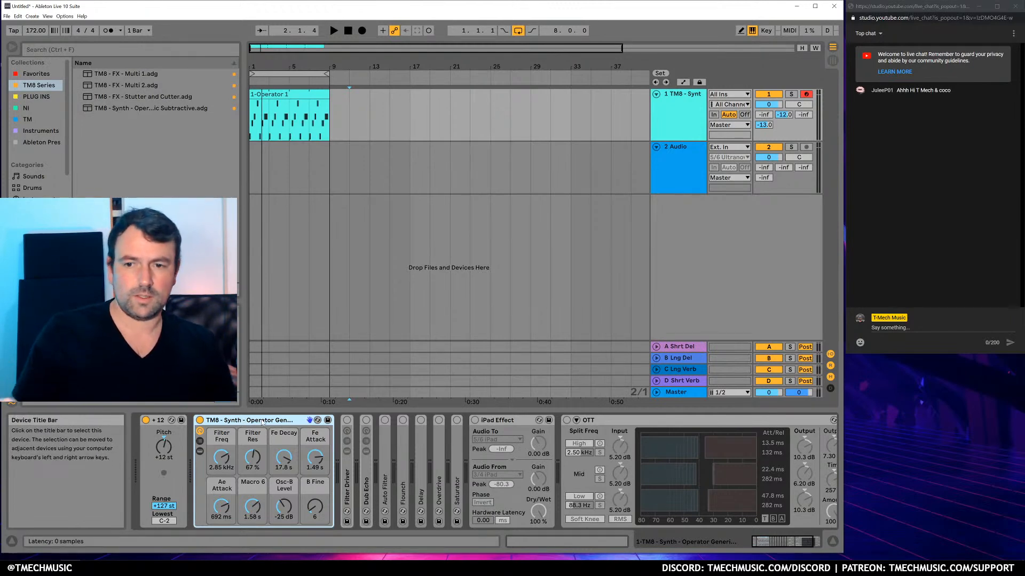
pyautogui.moveTo(221, 458); pyautogui.dragTo(221, 496)
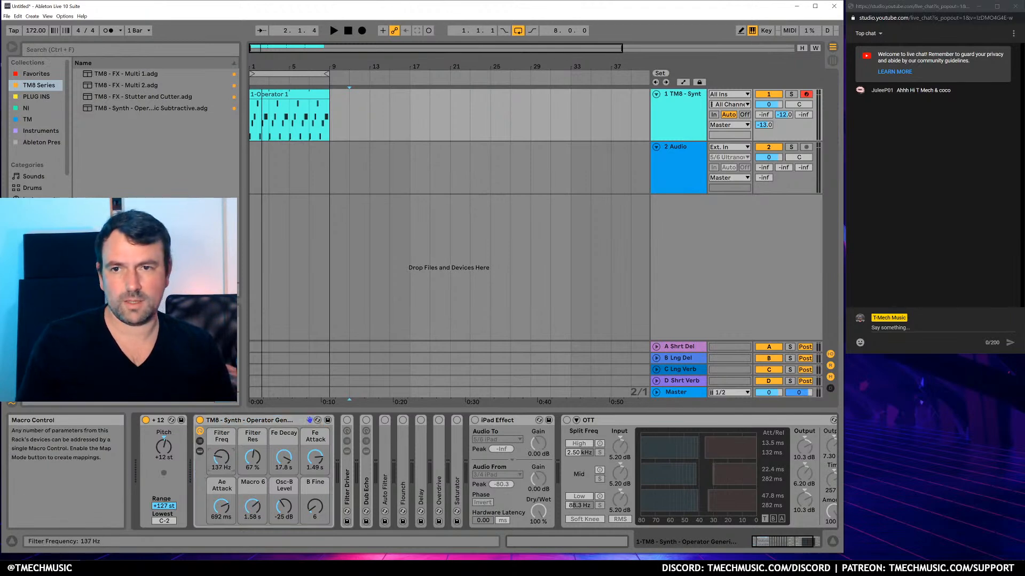
# Try to loop the 1-Operator 1 clip, play the arrangement from the start and show the synth track's devices
pyautogui.click(273, 95)
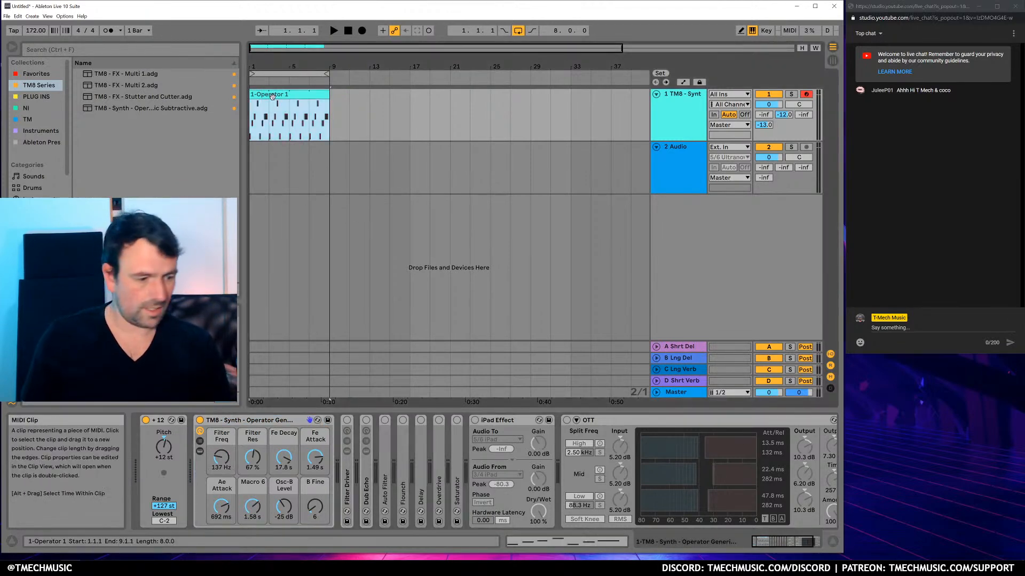
pyautogui.hotkey('ctrl', 'l')
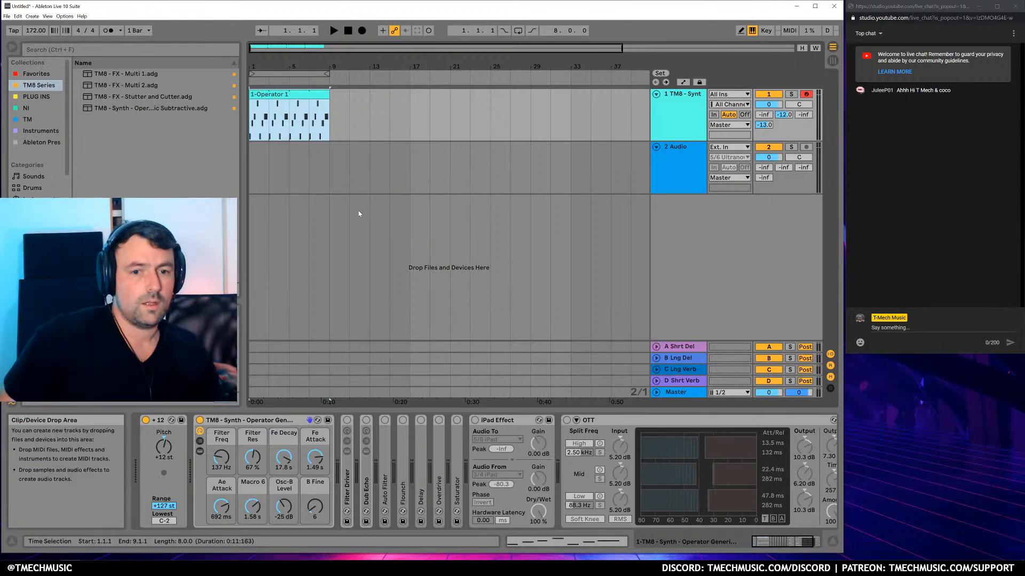
pyautogui.click(265, 165)
pyautogui.press('space')
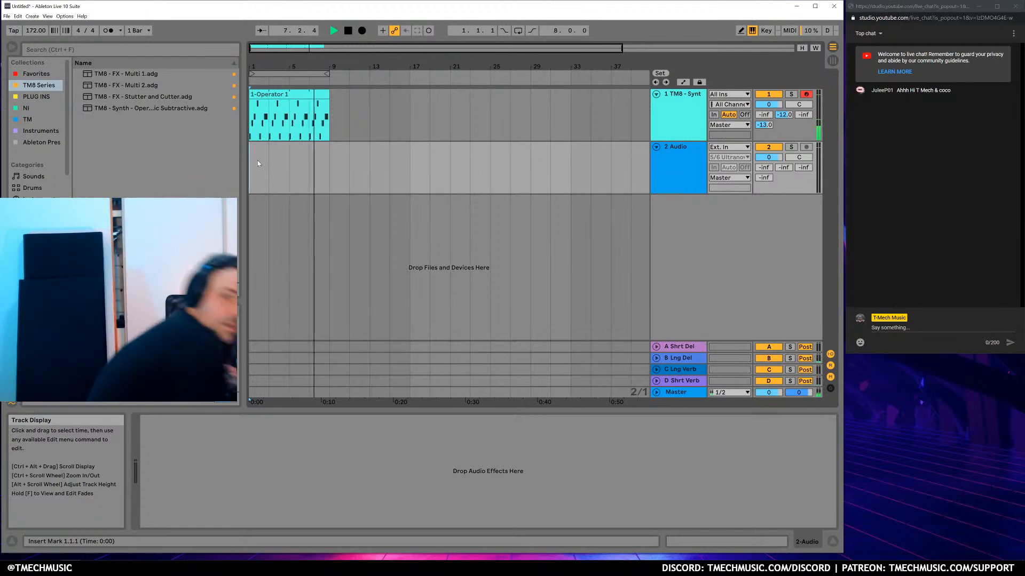
pyautogui.click(262, 125)
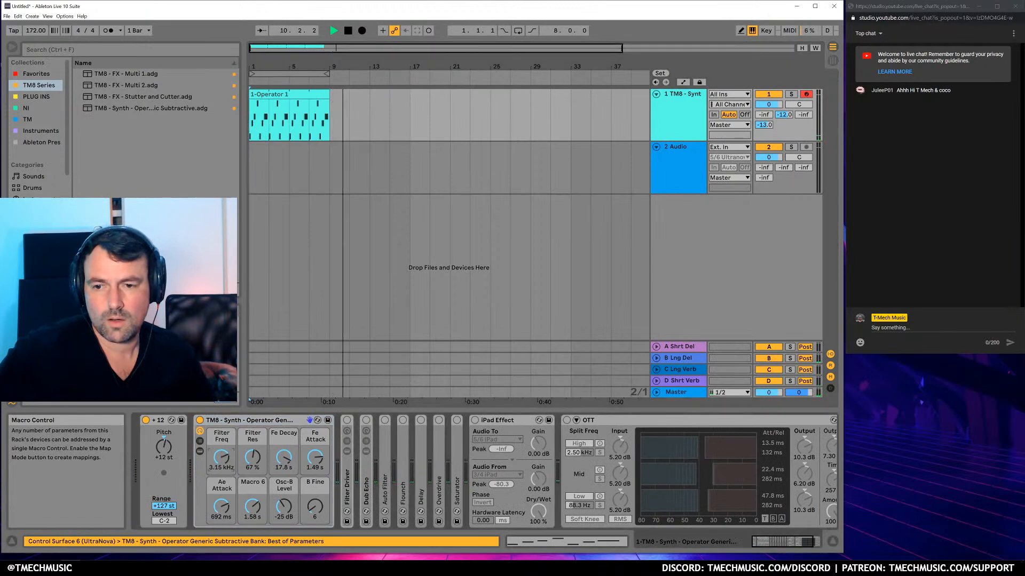
# Loop the 1-Operator 1 clip over bars 1 to 9 and play it
pyautogui.click(291, 95)
pyautogui.hotkey('ctrl', 'l')
pyautogui.press('space')
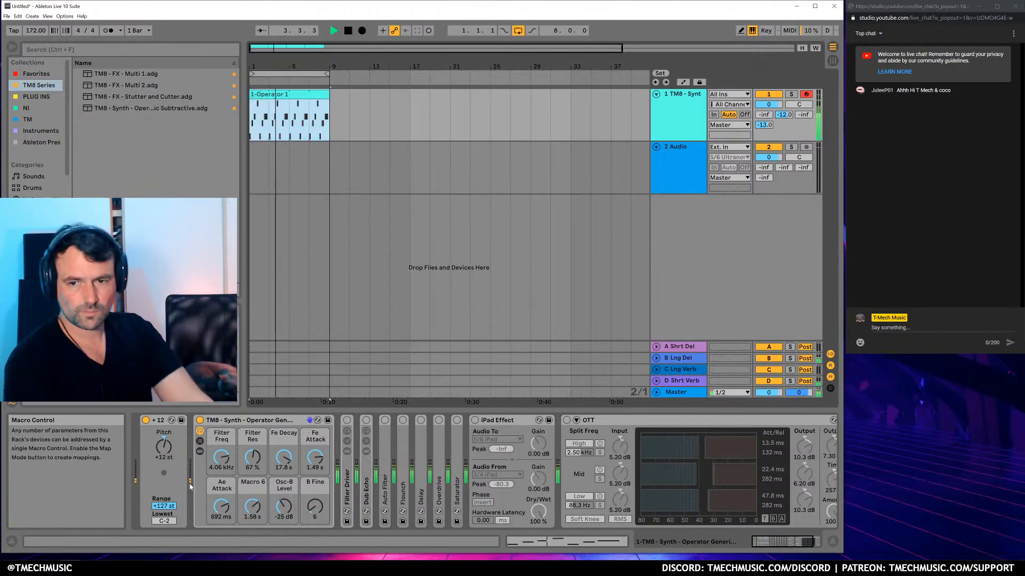
# Set the synth rack's Filter Freq to 396 Hz and Filter Res to 36 %, and show its Operator device without the chain list
pyautogui.moveTo(222, 457); pyautogui.dragTo(221, 486)
pyautogui.moveTo(266, 462); pyautogui.dragTo(266, 479)
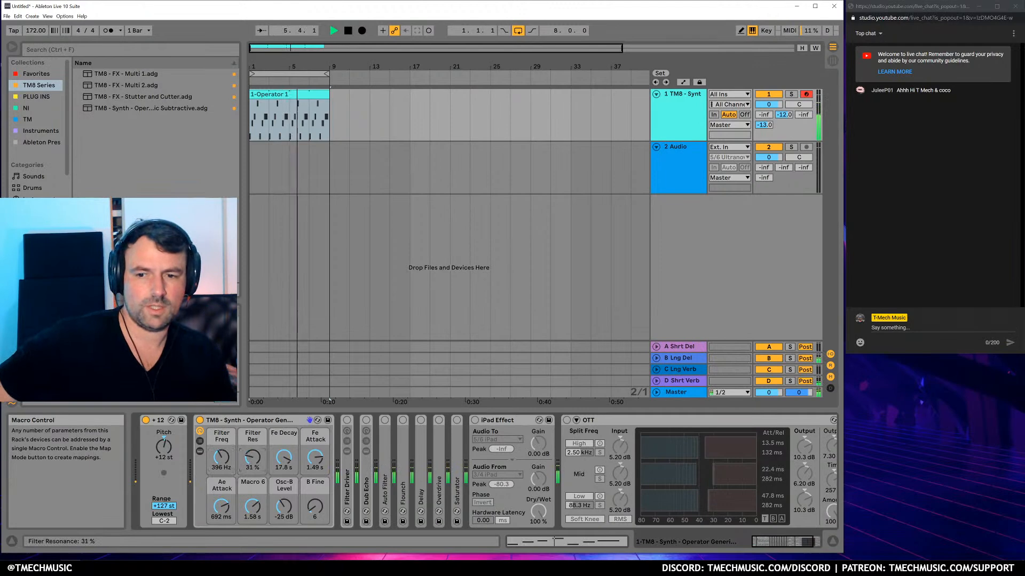
pyautogui.click(199, 442)
pyautogui.click(351, 449)
pyautogui.click(200, 452)
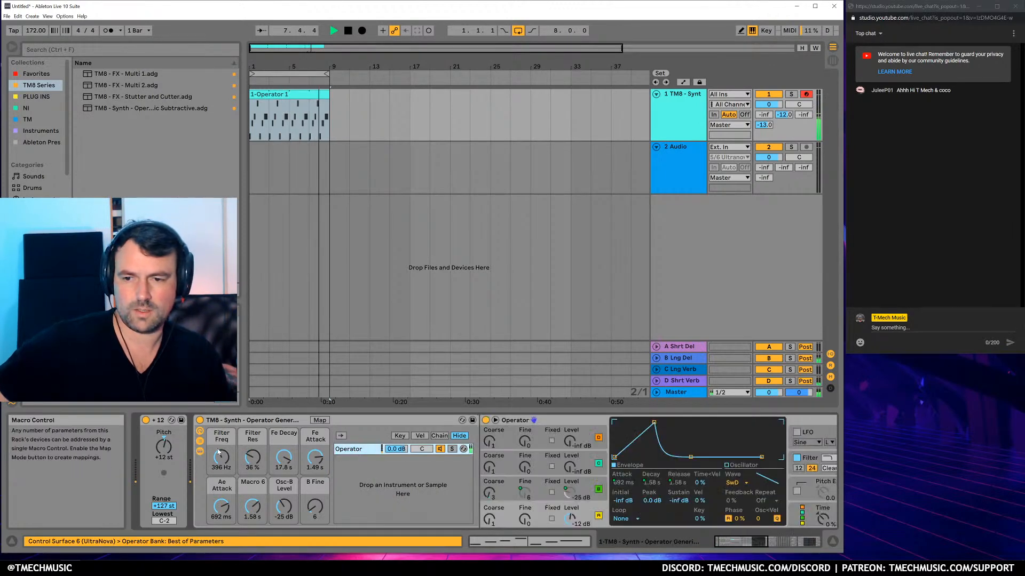
pyautogui.click(199, 441)
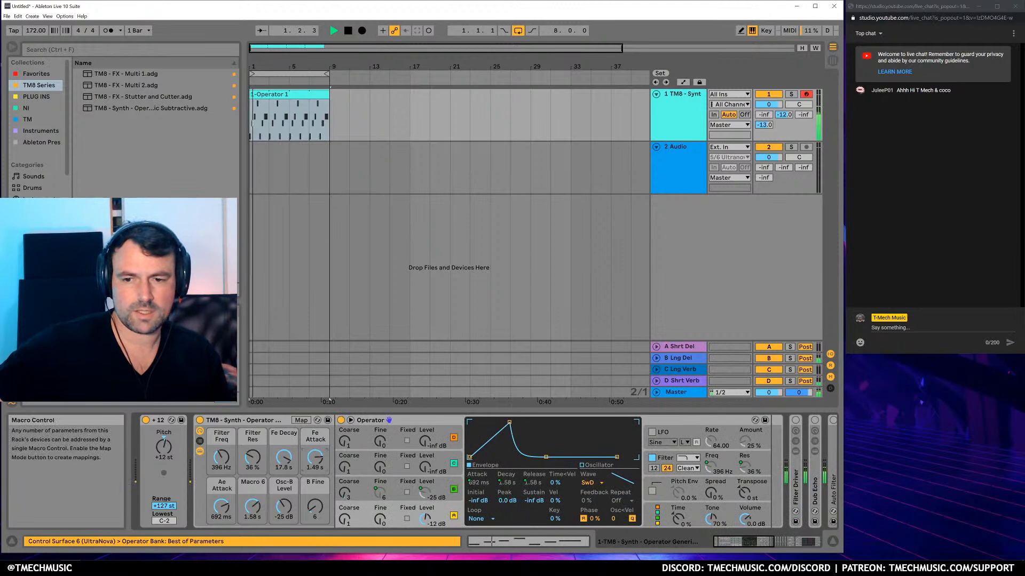
# Set the macros Fe Attack to 38.7 ms, Ae Attack to 51.7 ms, Macro 6 to 362 ms, Osc-B Level to -20 dB and B Fine to 18
pyautogui.moveTo(315, 457); pyautogui.dragTo(315, 478)
pyautogui.moveTo(253, 506); pyautogui.dragTo(221, 519)
pyautogui.moveTo(283, 506); pyautogui.dragTo(315, 493)
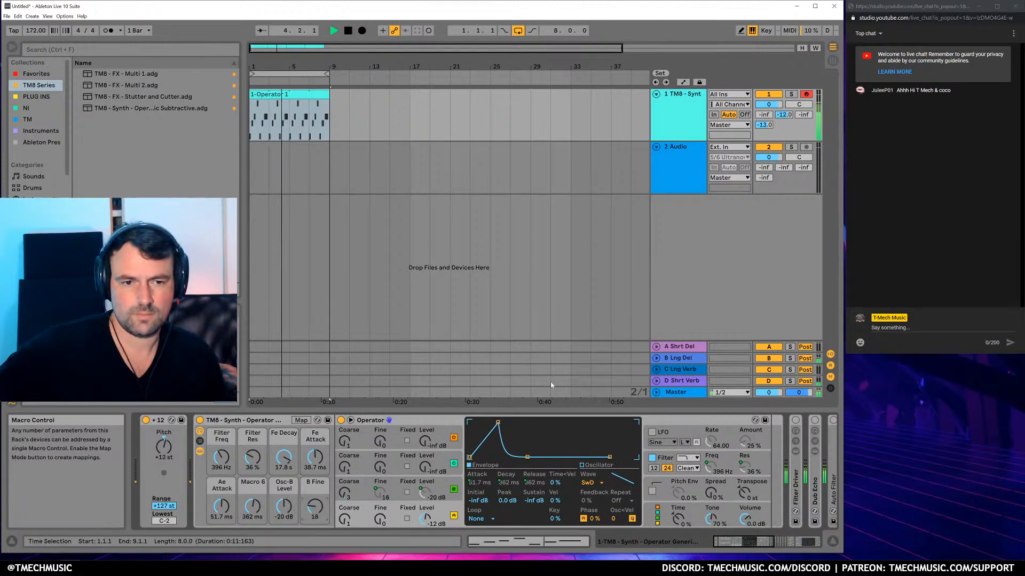
# Stop playback and collapse the Operator device inside the synth rack
pyautogui.click(251, 420)
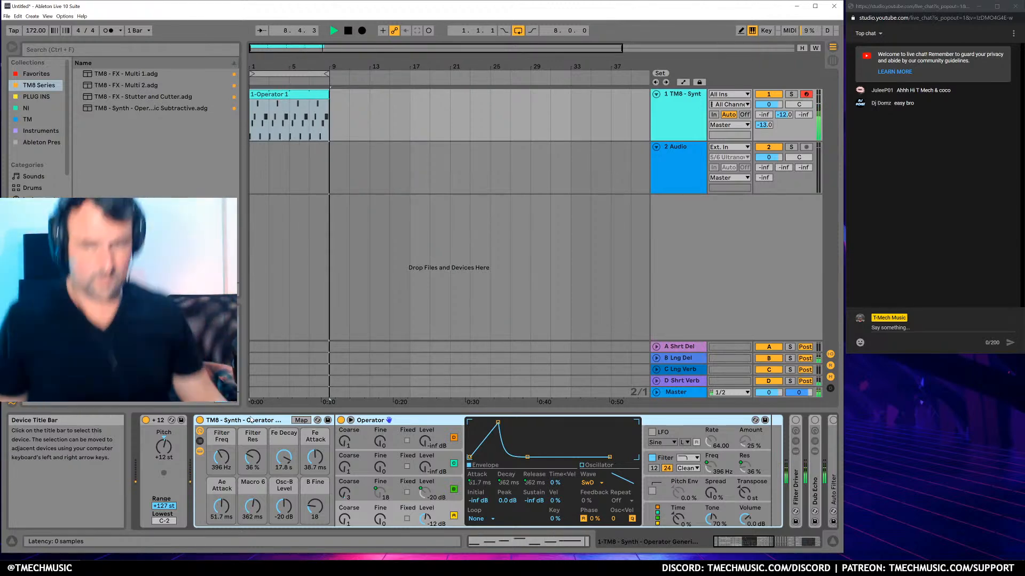
pyautogui.press('space')
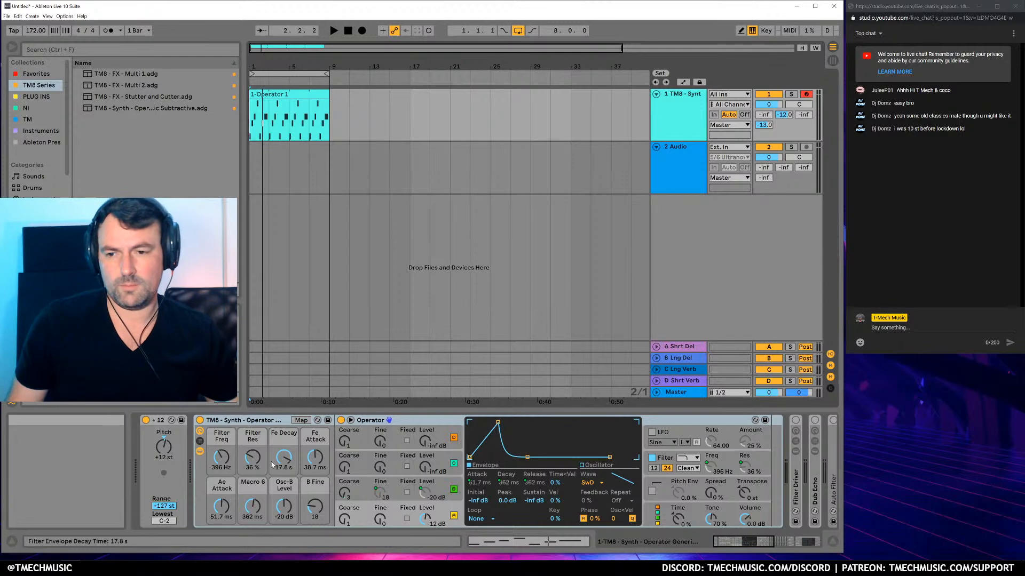
pyautogui.click(200, 451)
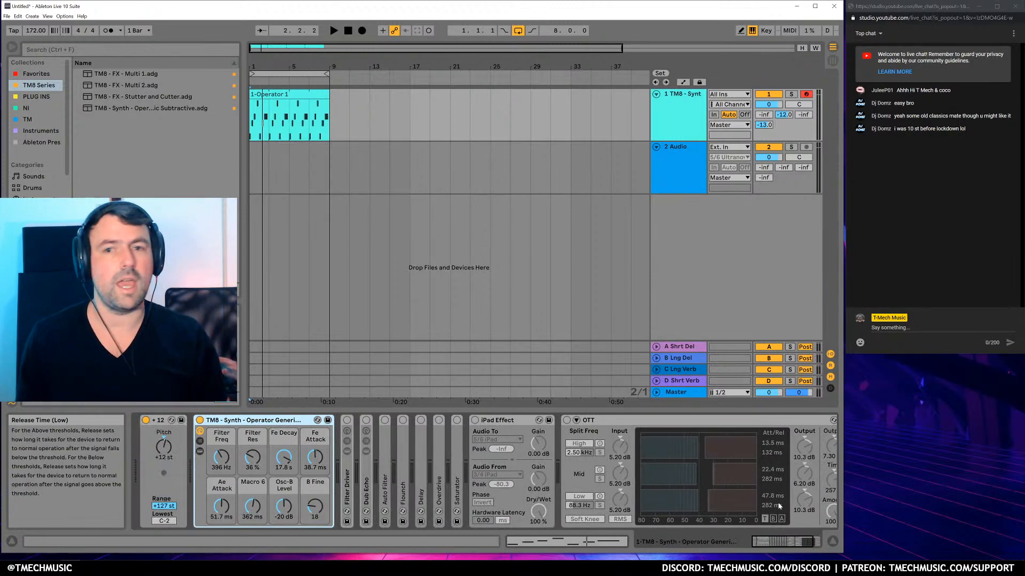
# Open the recent set "20-07 Melancholia 003 - removing pianos.als"
pyautogui.click(271, 151)
pyautogui.click(7, 16)
pyautogui.moveTo(32, 41)
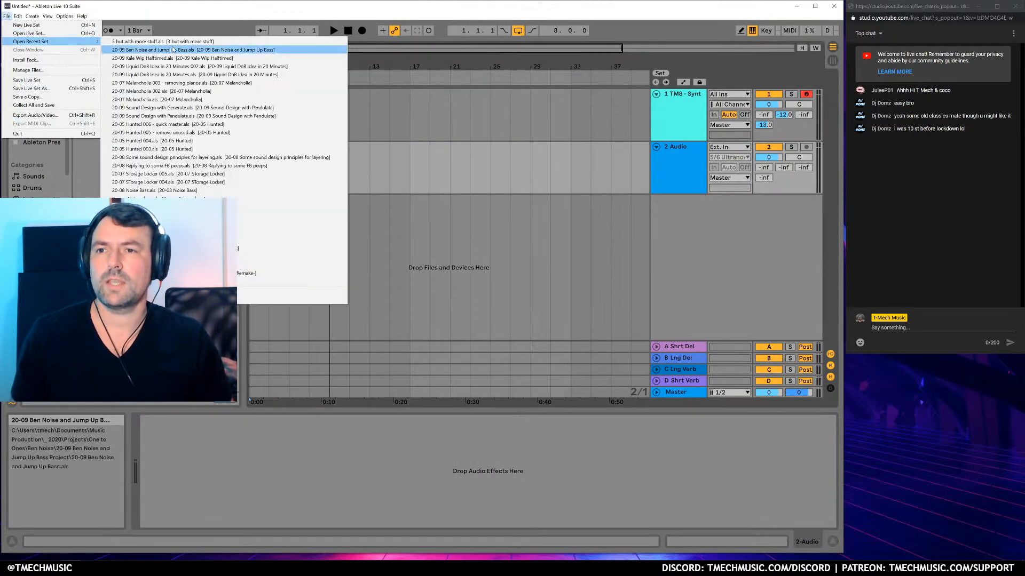
pyautogui.click(243, 88)
pyautogui.click(454, 308)
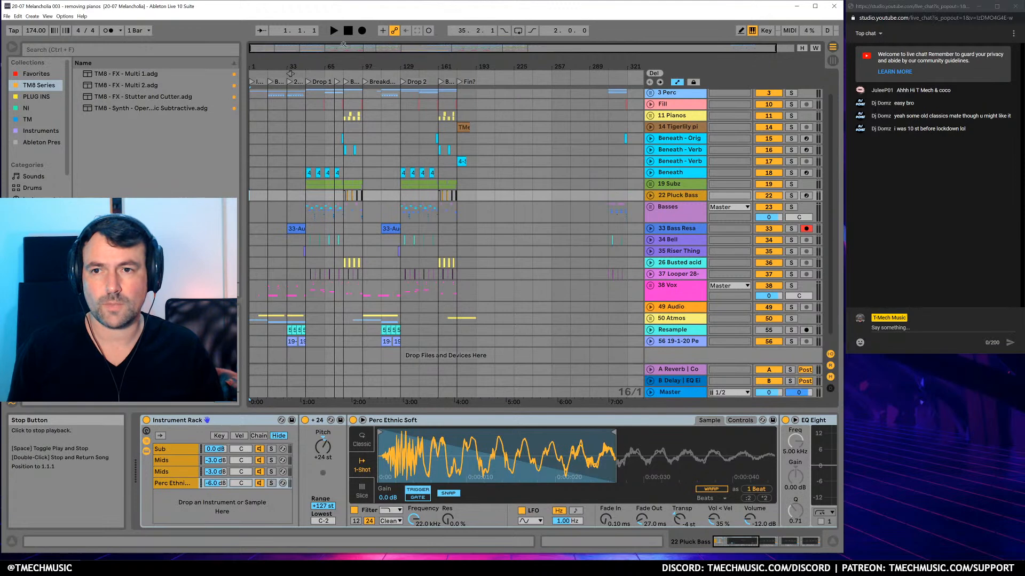
# Open a blank note in Notepad and write "April - EP" and "October - EP" on separate lines
pyautogui.press('super')
pyautogui.write('calc')
pyautogui.press('Return')
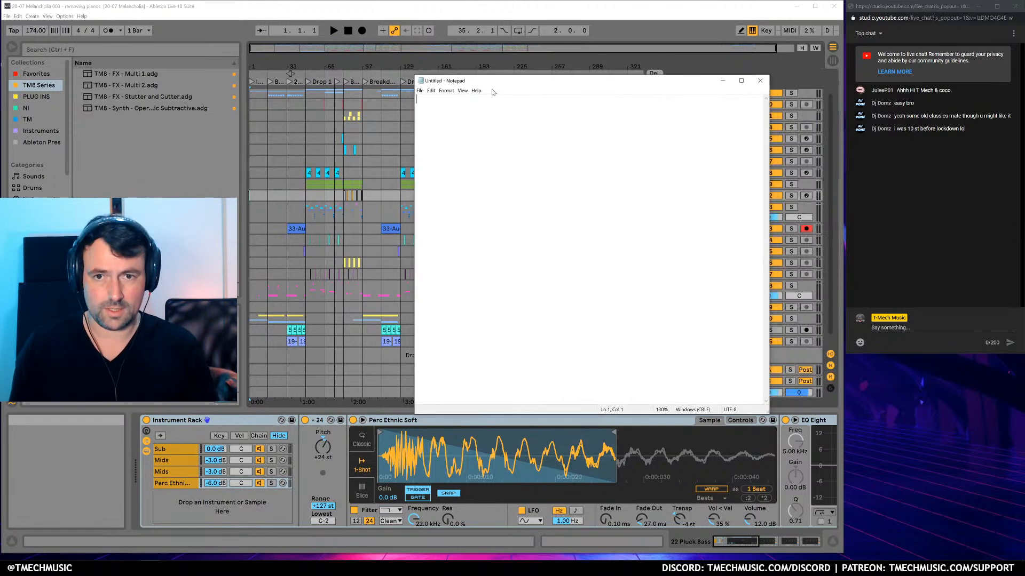
pyautogui.write('April - EP')
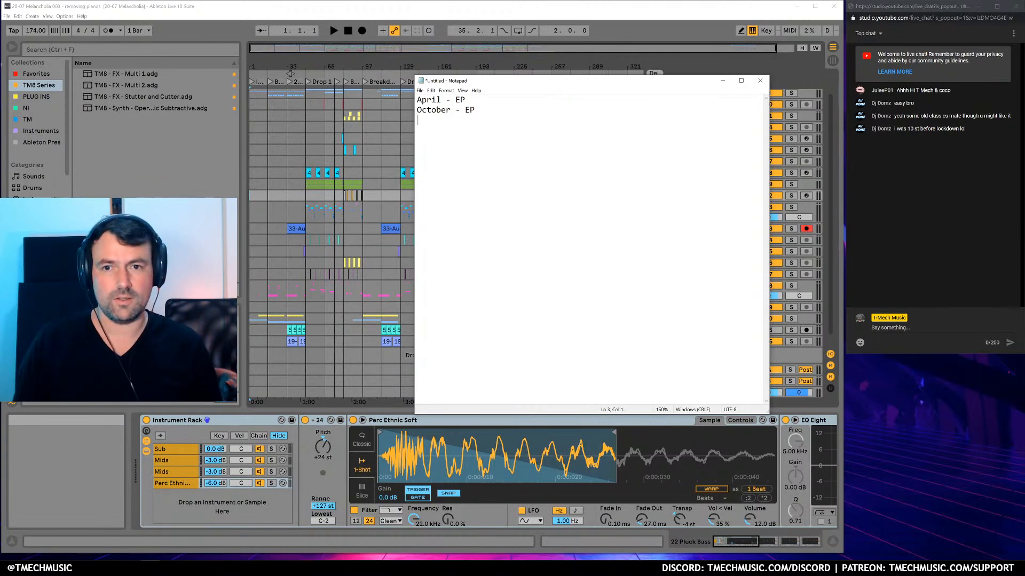
# Add the heading "(summer)" above the April line and "(winter)" above the October line
pyautogui.press('Return')
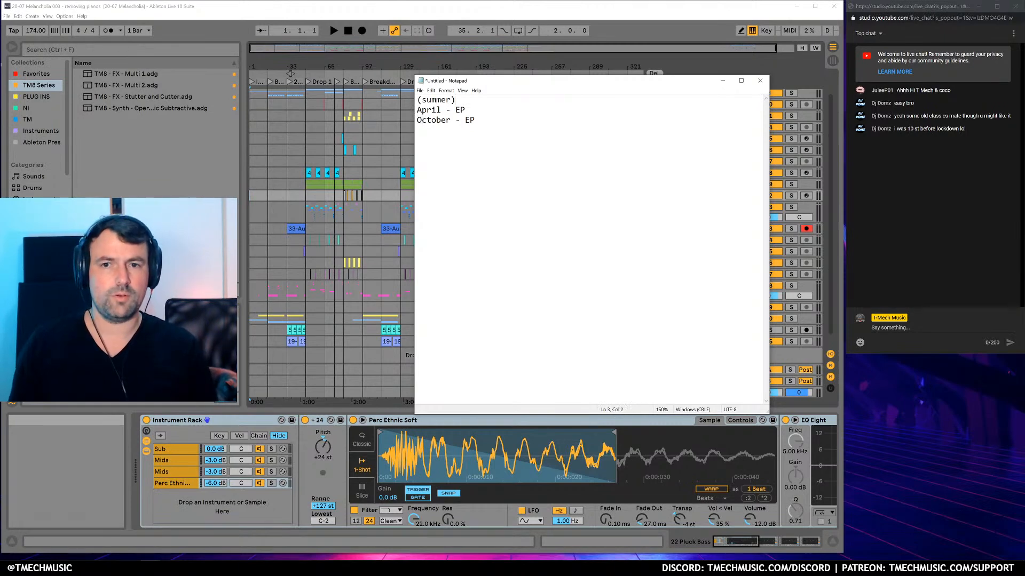
pyautogui.press('Return')
pyautogui.press('Up')
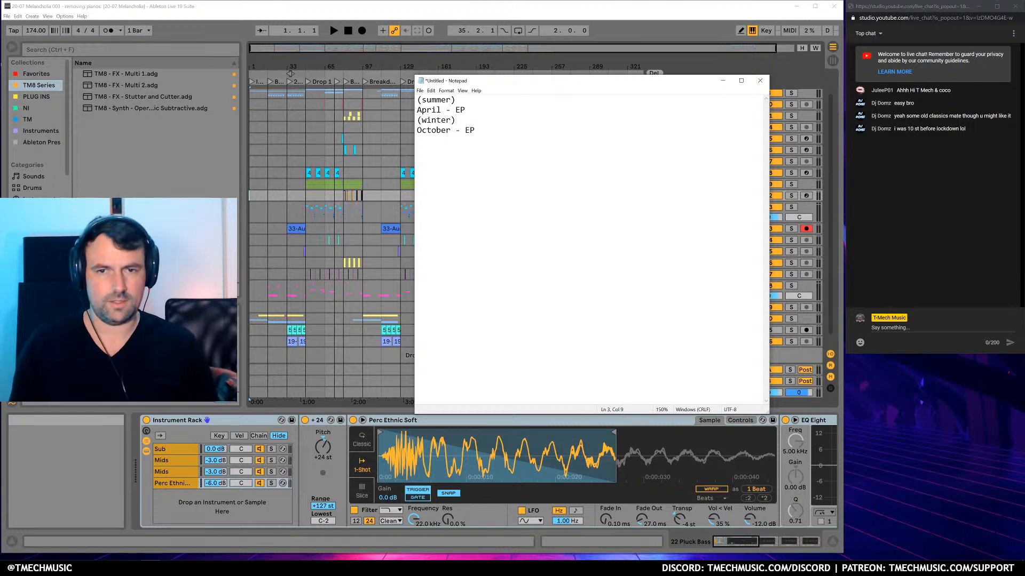
pyautogui.press('Up')
pyautogui.press('Up')
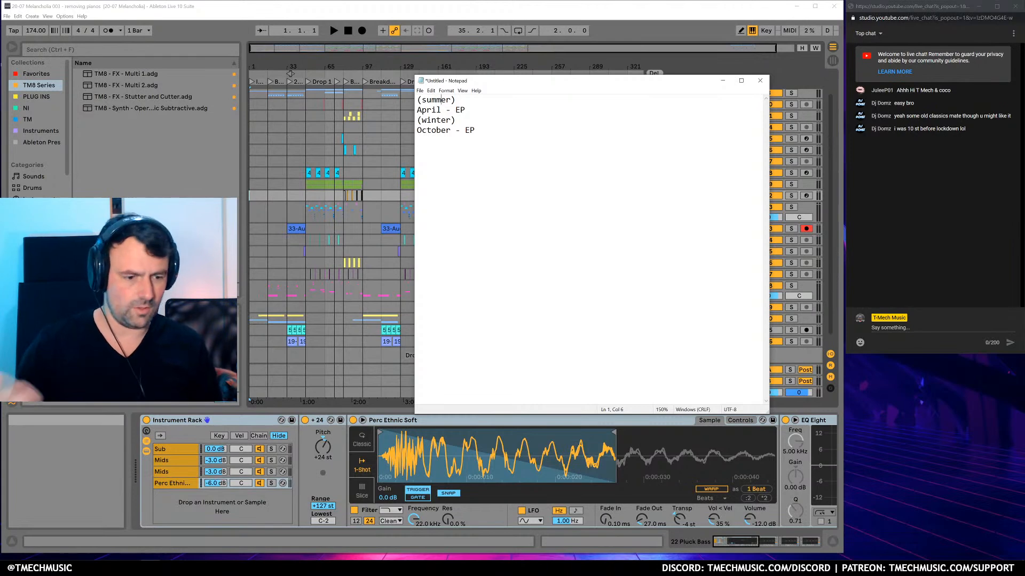
# Write "a tune EVERY MONTH FOREVER?" beneath the EP schedule, separated by blank lines
pyautogui.moveTo(466, 109); pyautogui.dragTo(418, 140)
pyautogui.click(459, 100)
pyautogui.click(465, 110)
pyautogui.click(465, 110)
pyautogui.click(474, 130)
pyautogui.click(466, 110)
pyautogui.click(418, 140)
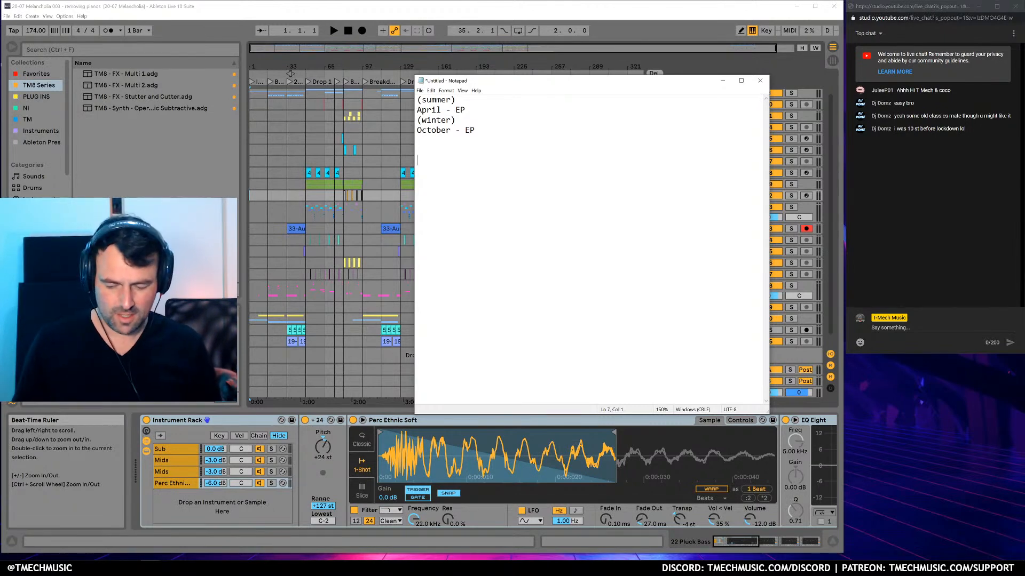
pyautogui.write('Y MONTH FOREVER?')
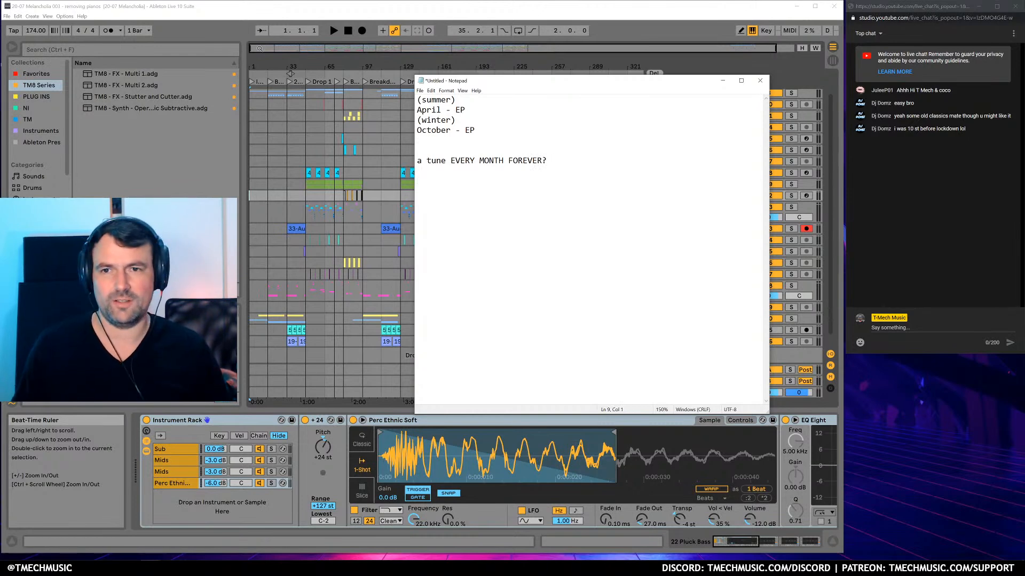
# Bring the note back over the Live set, shrink its window and place it beneath the live chat messages
pyautogui.click(681, 8)
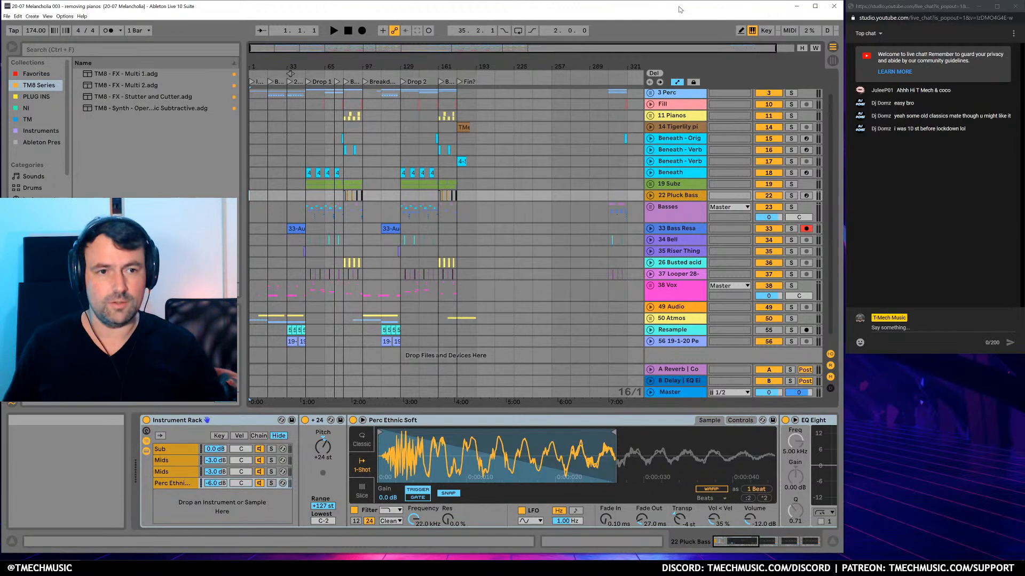
pyautogui.moveTo(342, 66); pyautogui.dragTo(338, 62)
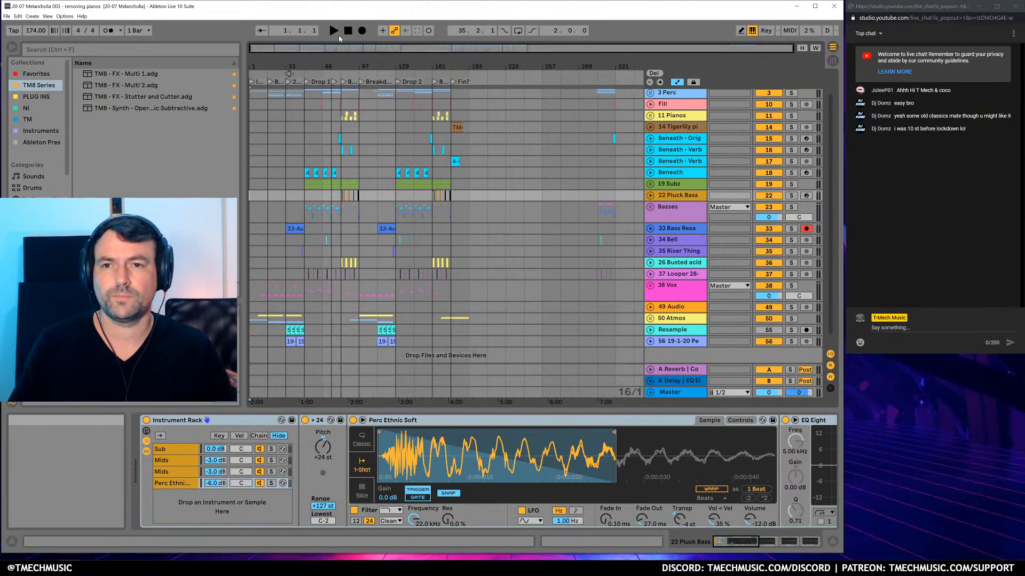
pyautogui.hotkey('alt', 'Tab')
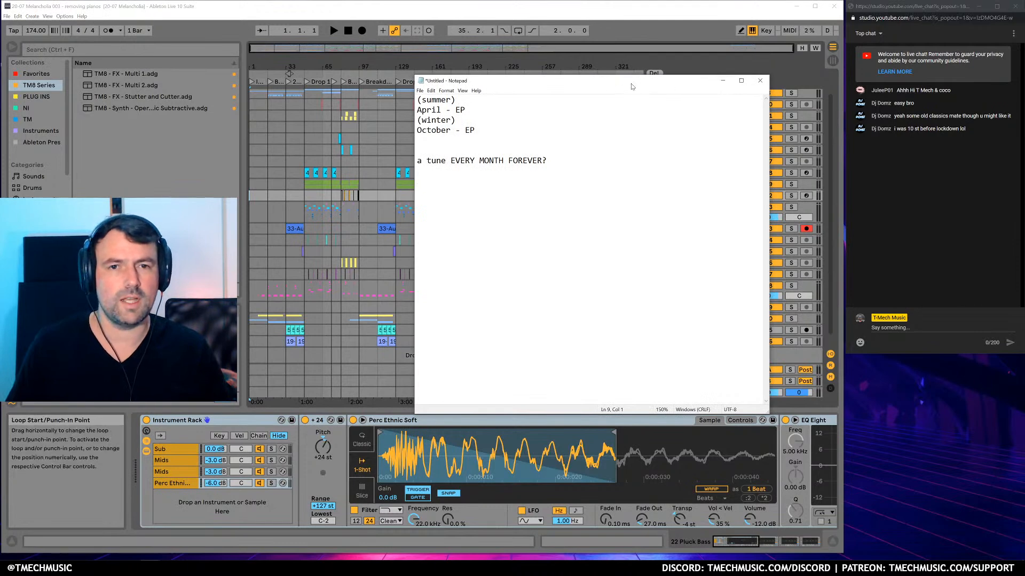
pyautogui.moveTo(768, 76); pyautogui.dragTo(590, 177)
pyautogui.moveTo(514, 186); pyautogui.dragTo(941, 332)
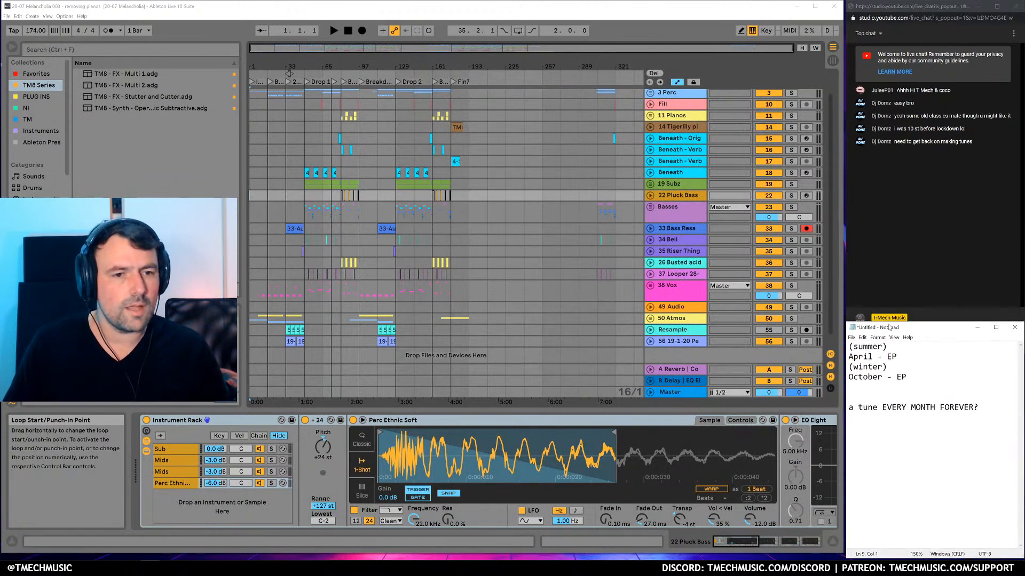
# Nudge the note window beneath the live chat and start playback of the Melancholia set from the beginning
pyautogui.moveTo(843, 323); pyautogui.dragTo(841, 314)
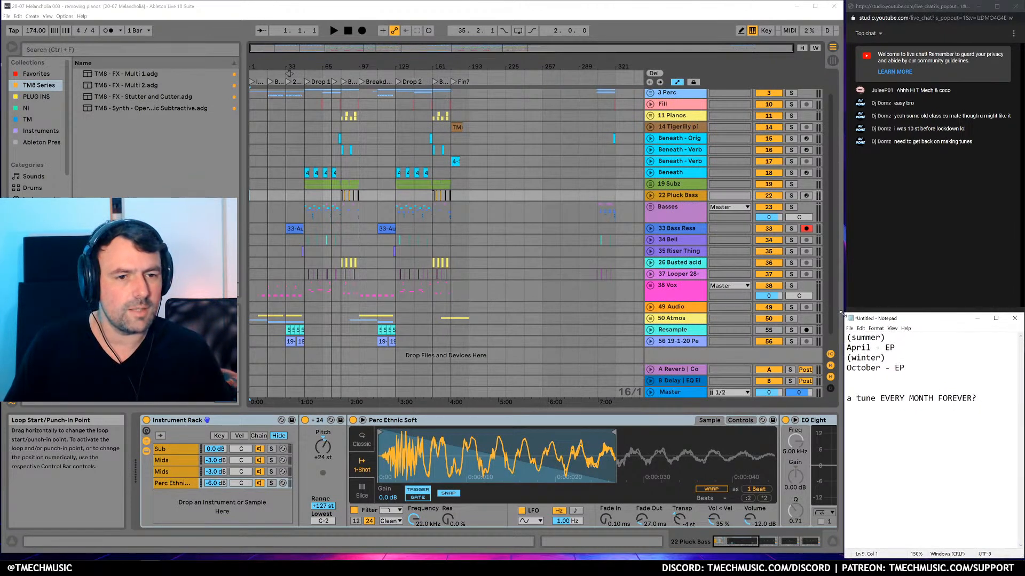
pyautogui.click(348, 33)
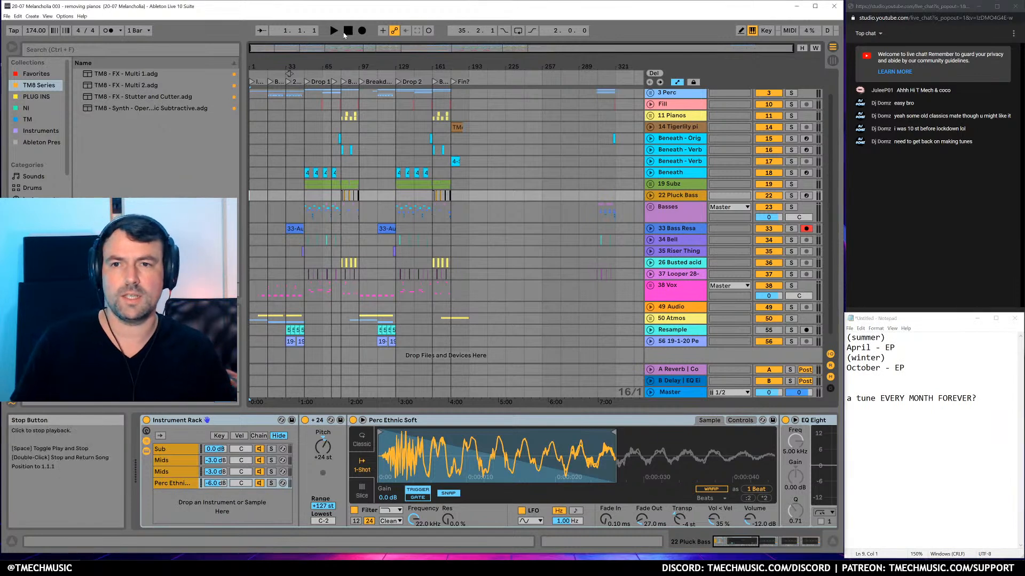
pyautogui.click(902, 441)
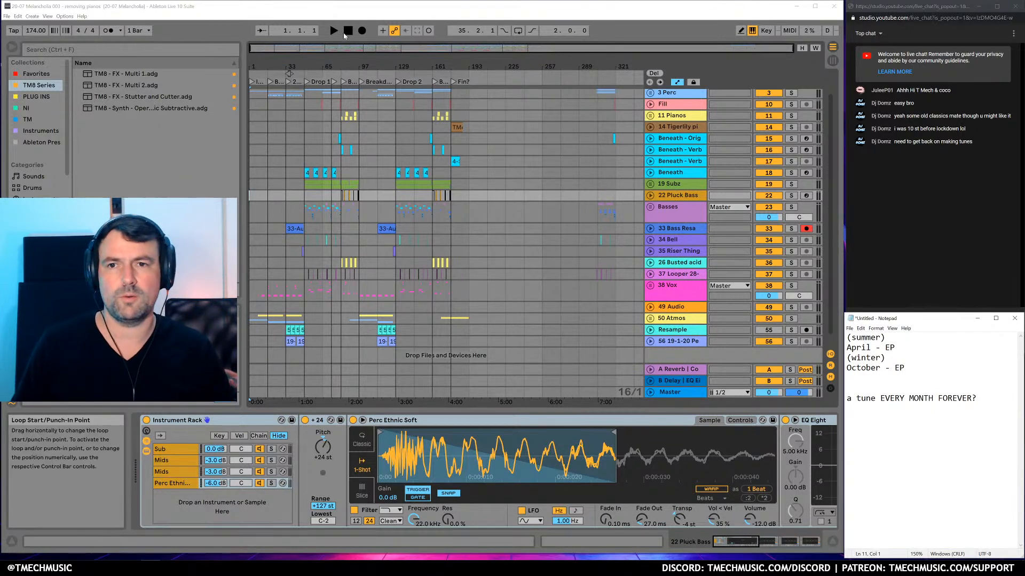
pyautogui.click(344, 34)
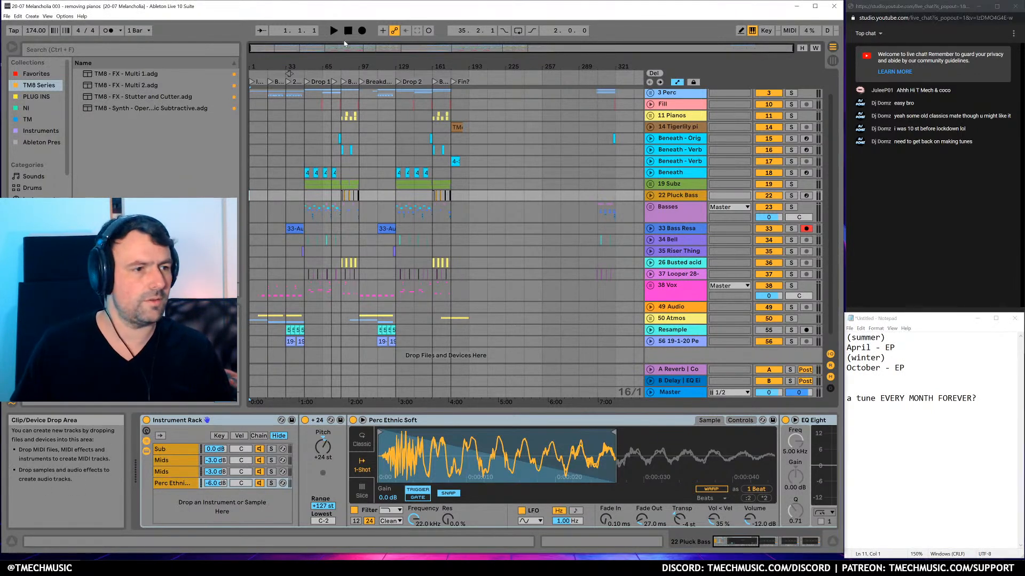
pyautogui.click(335, 34)
# Replace the whole note with "intro is a bit boring - macro effects the atmos things"
pyautogui.click(902, 440)
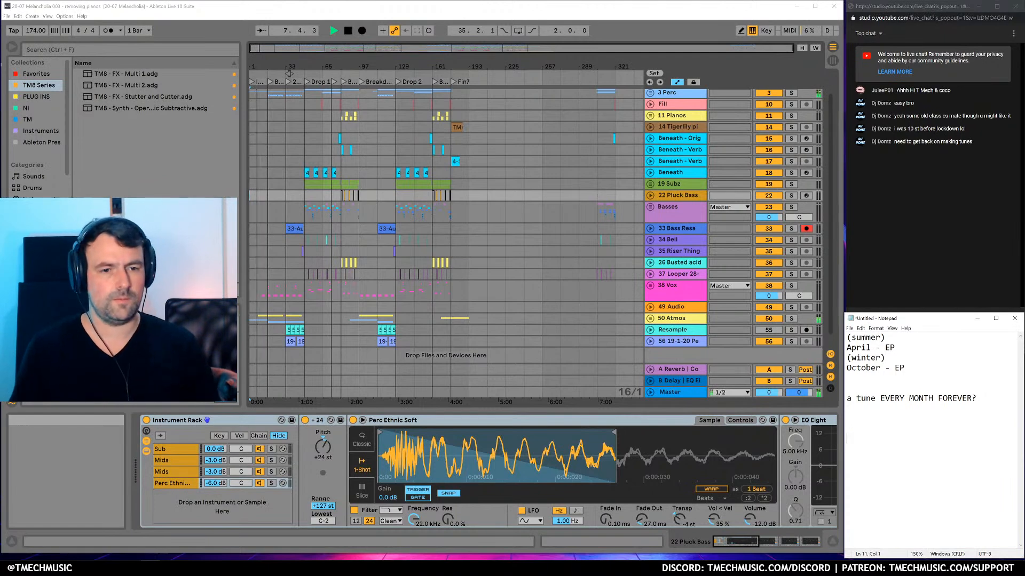
pyautogui.hotkey('ctrl', 'a')
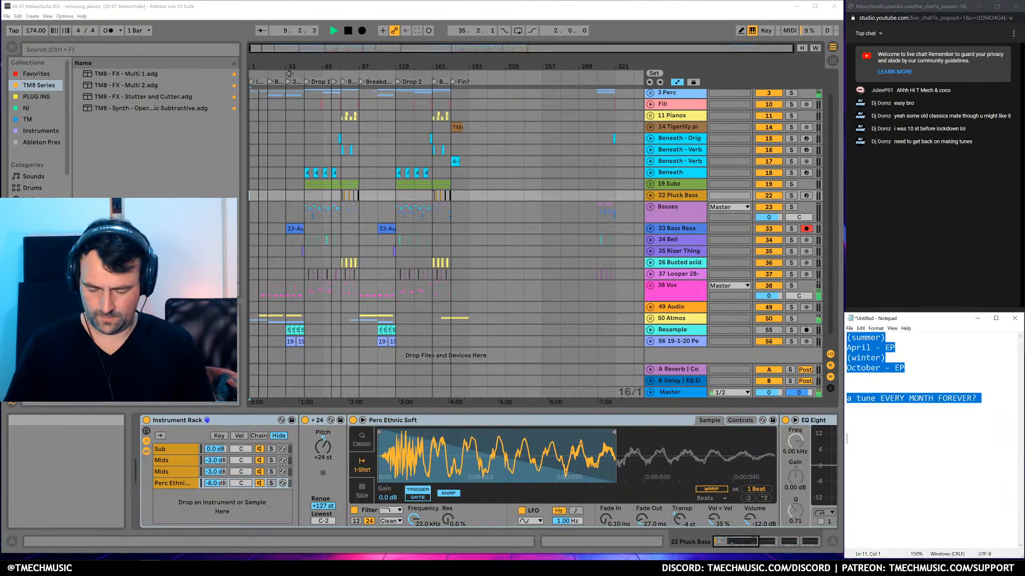
pyautogui.press('Delete')
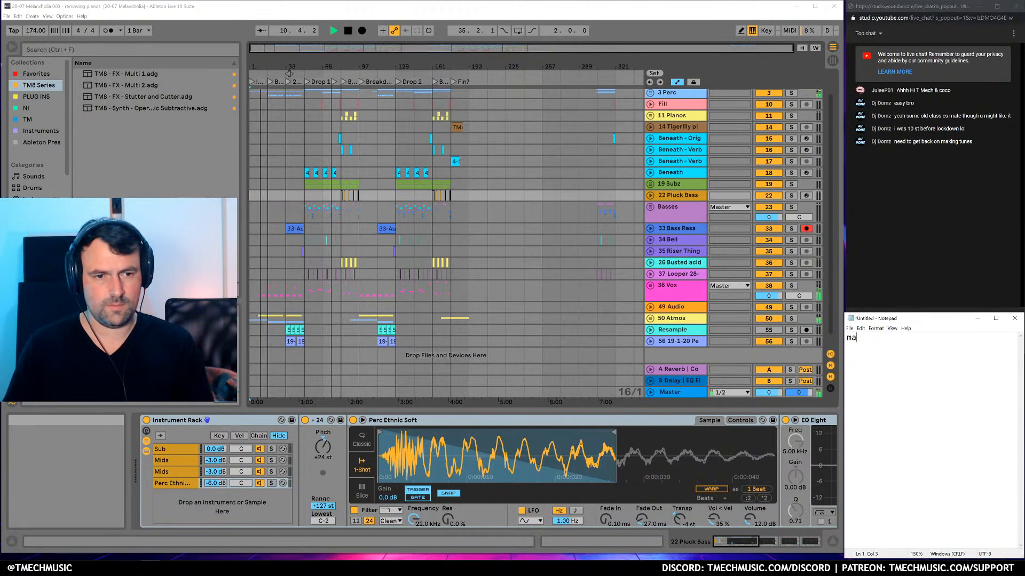
pyautogui.write('intro is a bit boring - ')
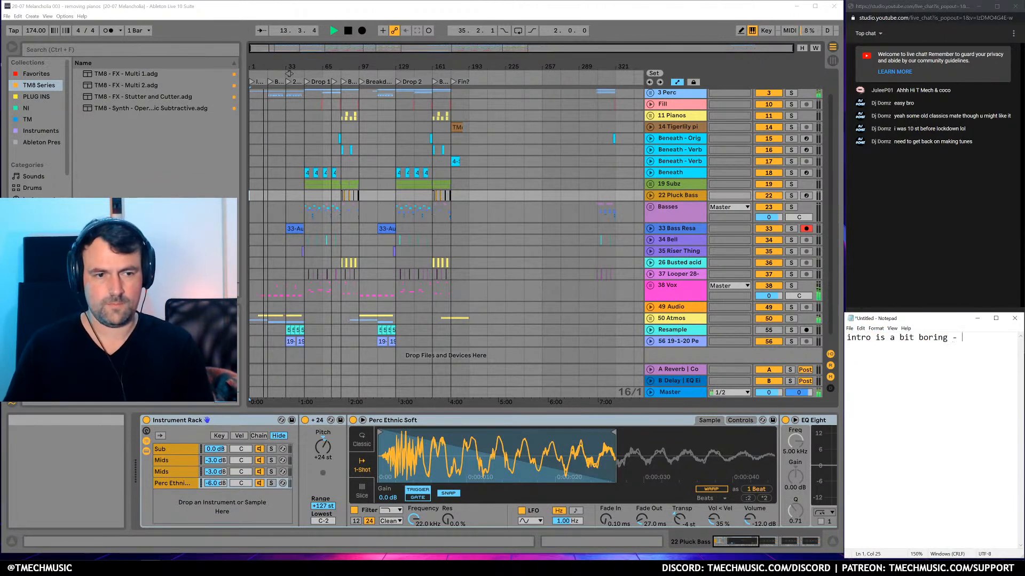
pyautogui.write('macro effects the')
pyautogui.click(289, 73)
pyautogui.click(933, 323)
pyautogui.write('atmos things')
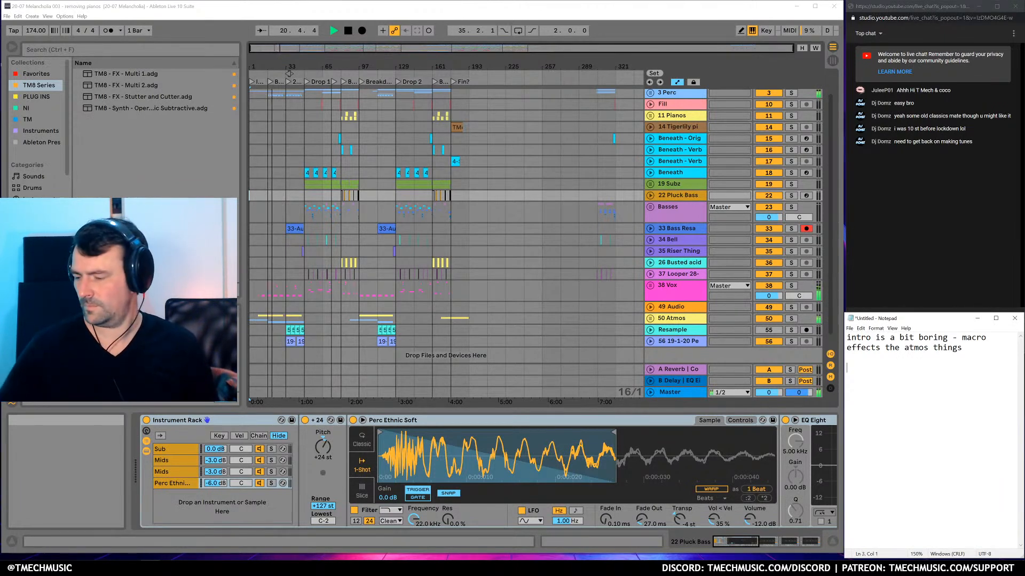
# Add the separate remarks "spatial stuff?" and "build is a bit messy in 200hz (too many tails?)" to the note
pyautogui.write('pat')
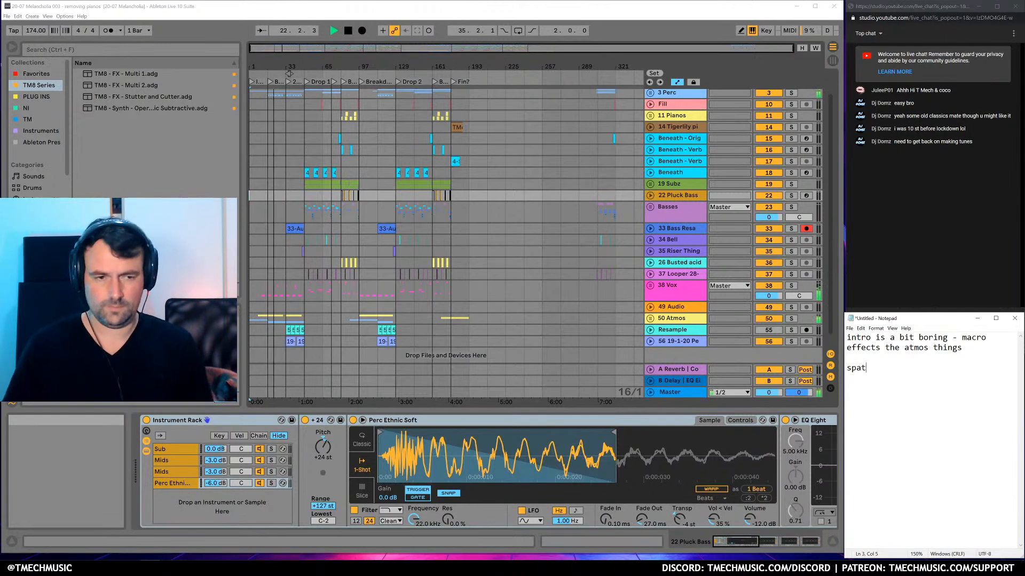
pyautogui.write('ial stuff?')
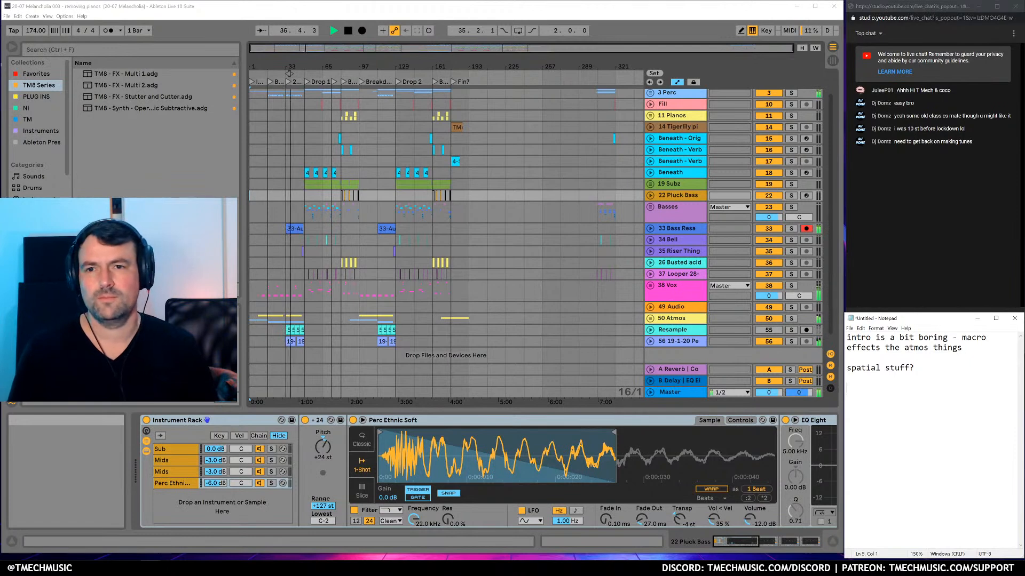
pyautogui.write('build is ')
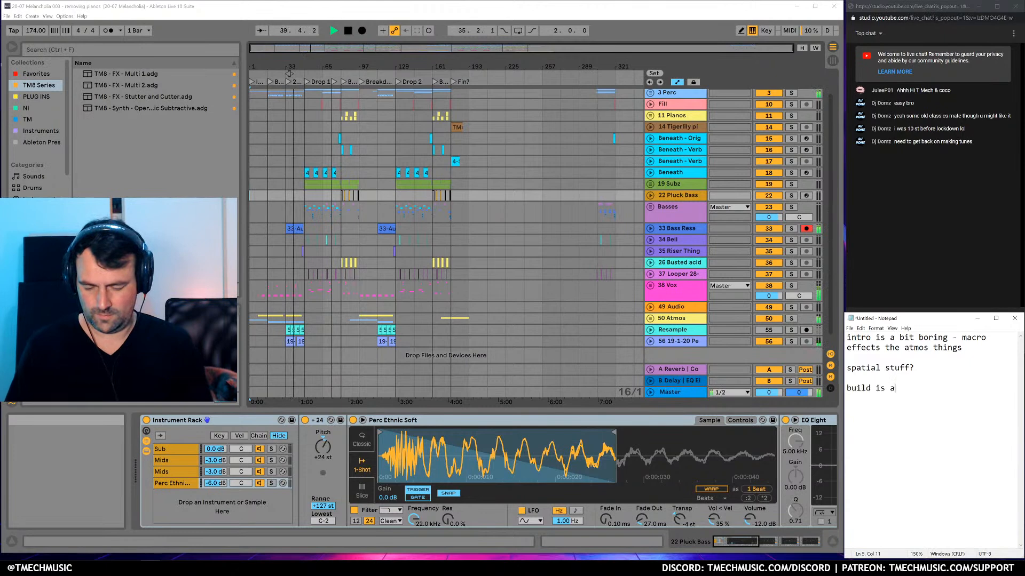
pyautogui.write('a bit messy in ')
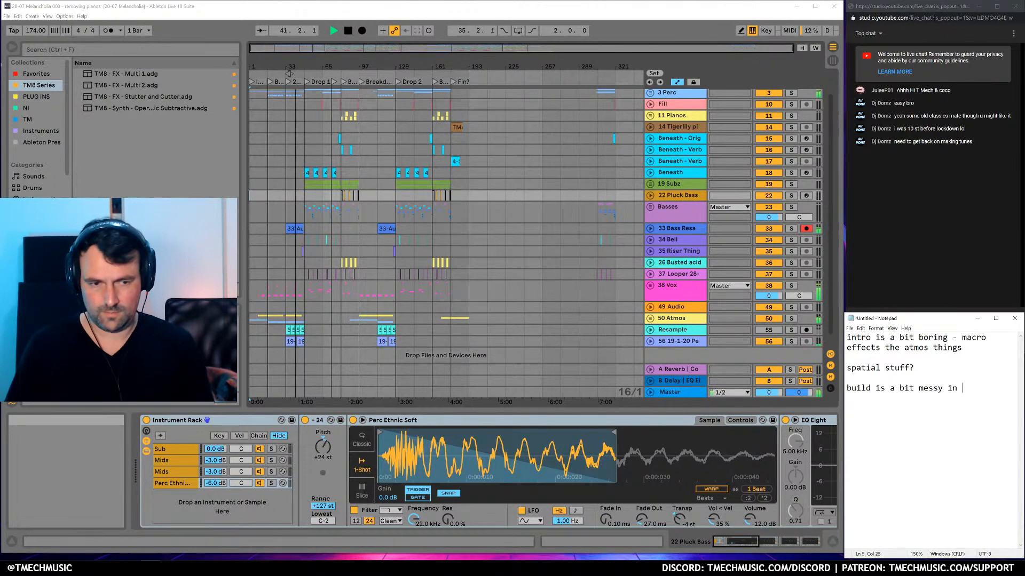
pyautogui.write('200hz')
pyautogui.press('Return')
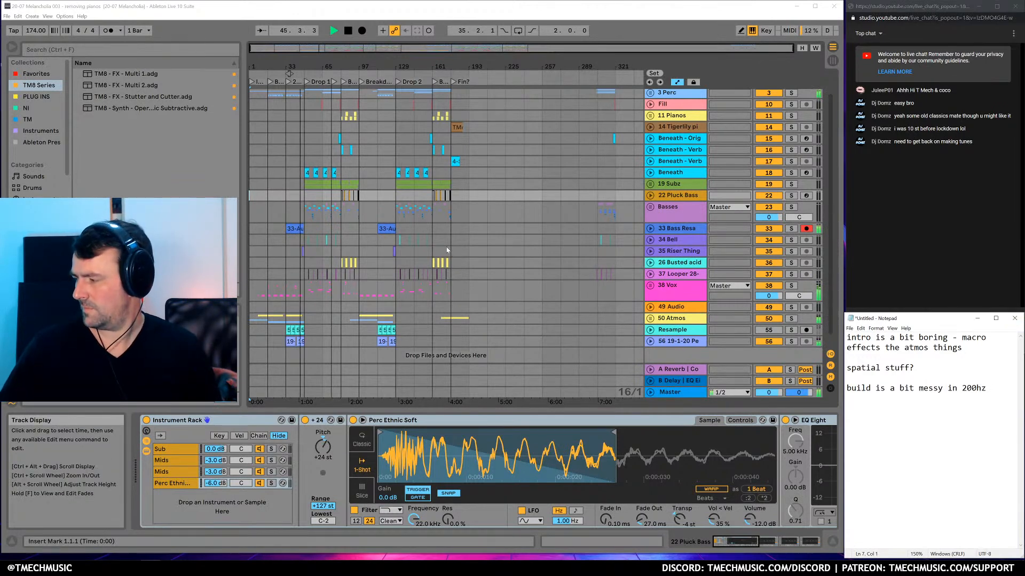
pyautogui.press('BackSpace')
pyautogui.write('(too man')
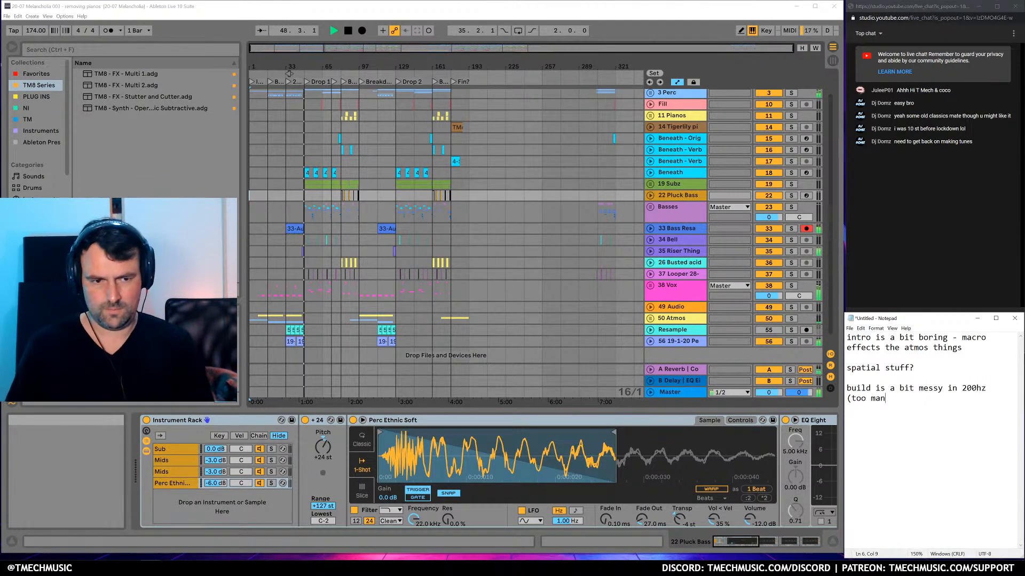
pyautogui.write('y tails?)')
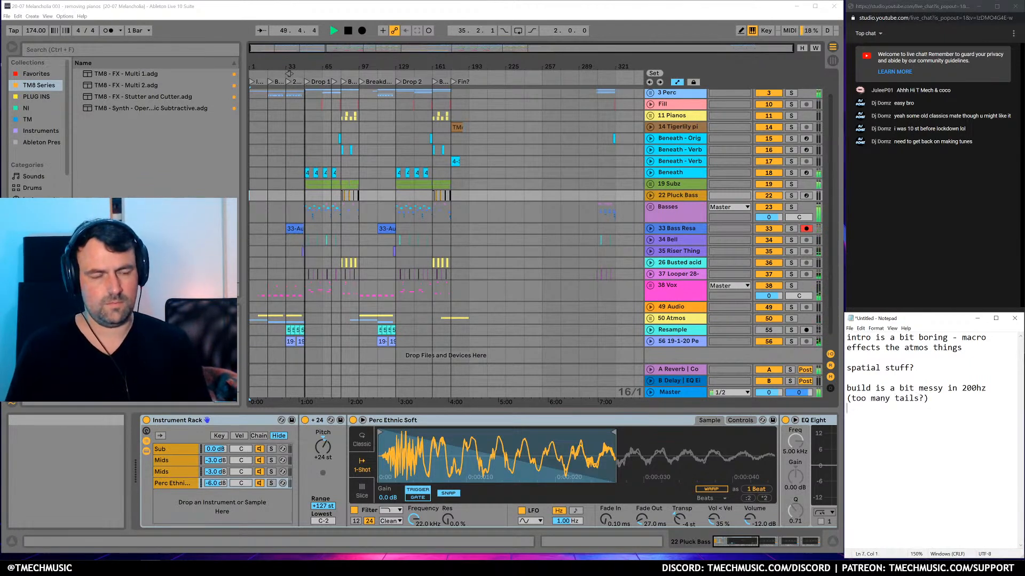
# Add the remark "snare too loud / crap" beneath the build comment, separated by blank lines
pyautogui.press('Return')
pyautogui.press('Return')
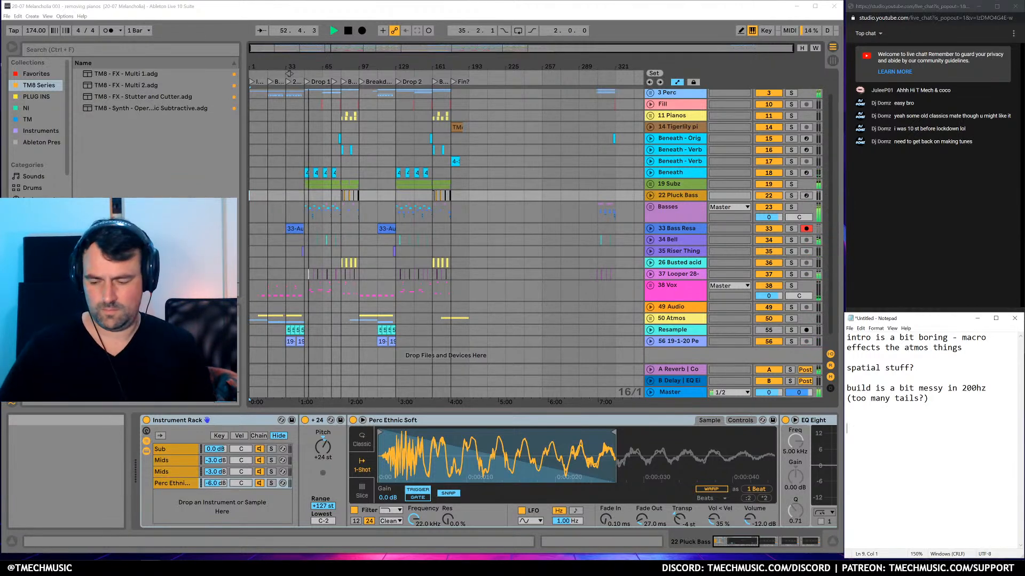
pyautogui.write('snare too loud')
pyautogui.press('Return')
pyautogui.press('BackSpace')
pyautogui.write('/ crap')
pyautogui.press('Return')
pyautogui.press('Return')
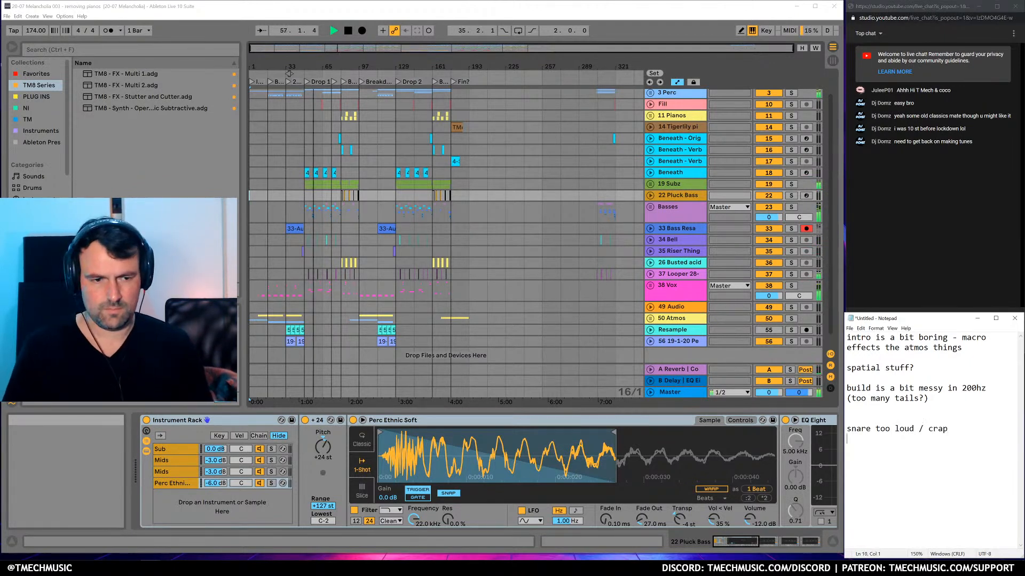
# Display the Master track's devices, and add "reply bass too dry" one blank line below the snare remark
pyautogui.click(662, 390)
pyautogui.click(907, 464)
pyautogui.press('Return')
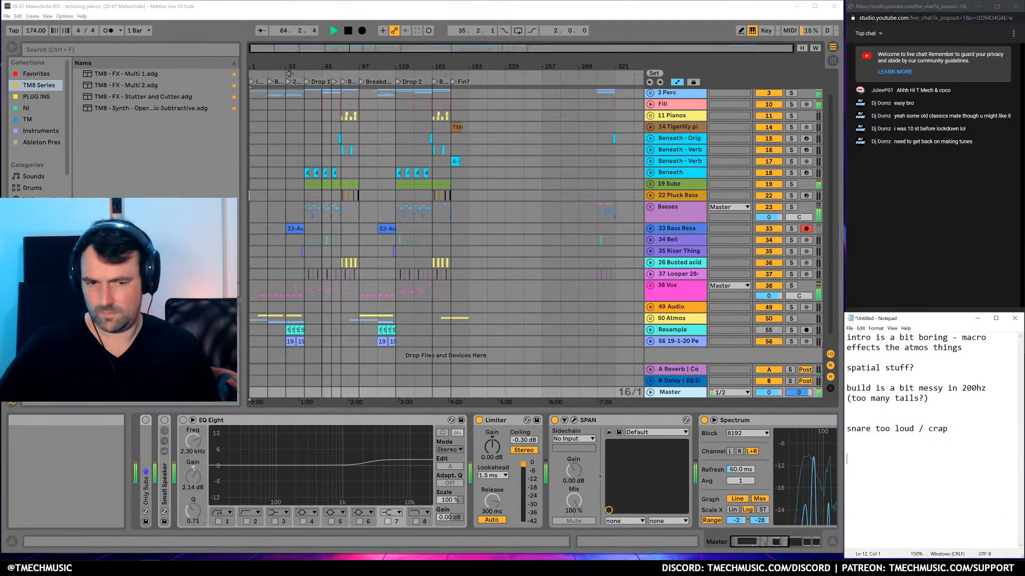
pyautogui.press('Return')
pyautogui.write('reply bass too dry')
pyautogui.press('Return')
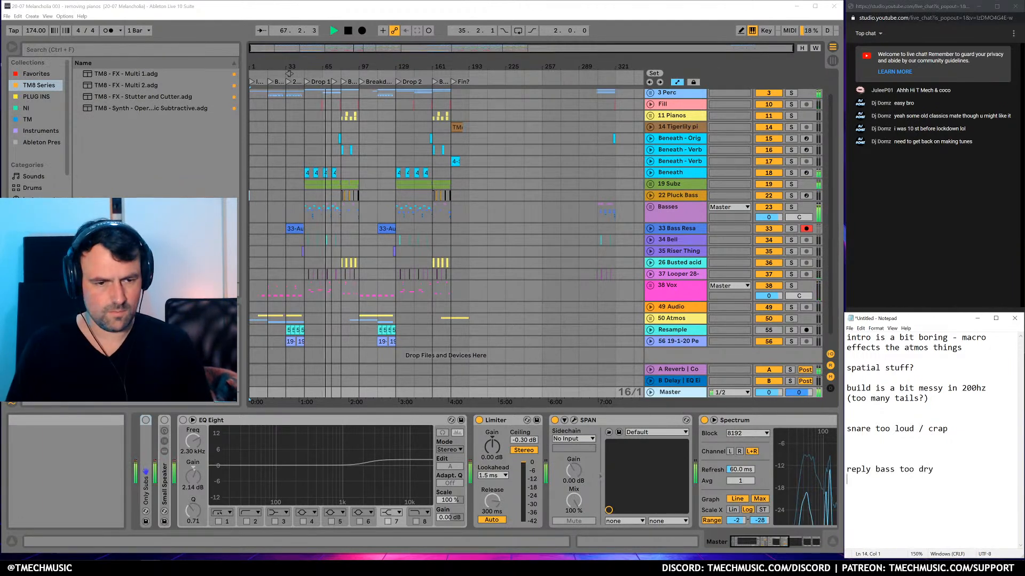
pyautogui.press('BackSpace')
pyautogui.press('BackSpace')
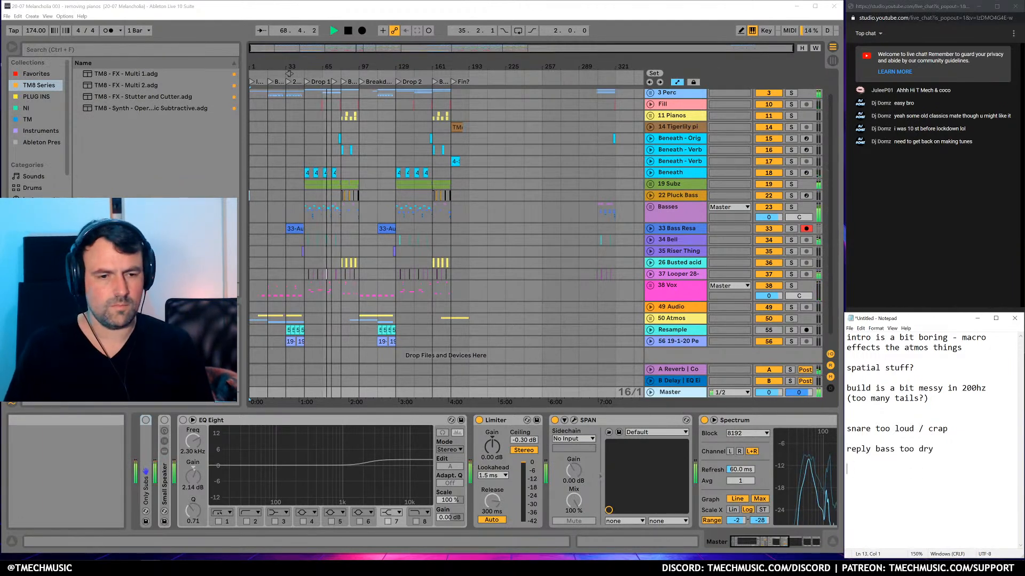
# Write "third bass too quiet / no highs?" beneath the reply bass remark
pyautogui.write('third ')
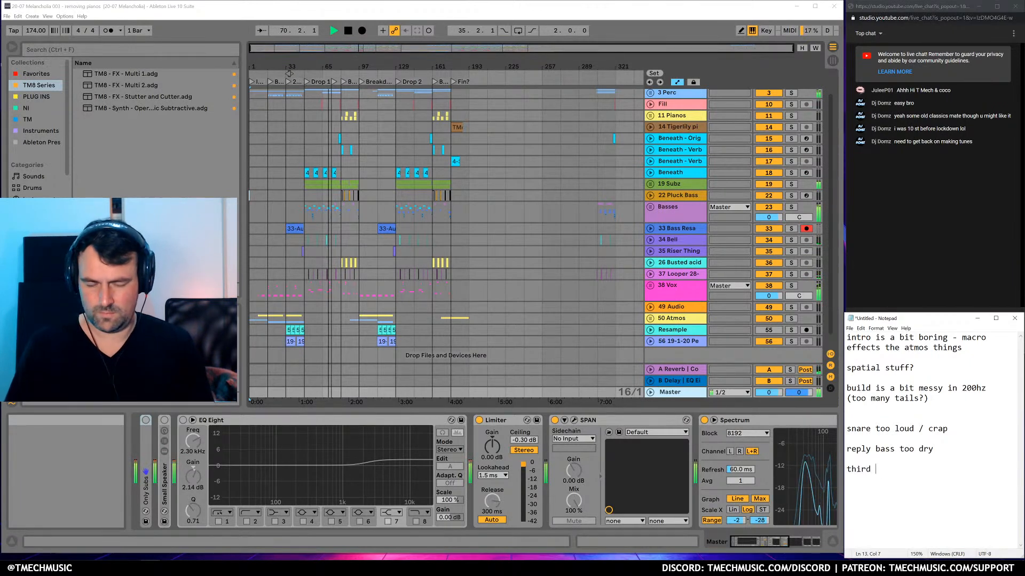
pyautogui.write('bass too quiet / ')
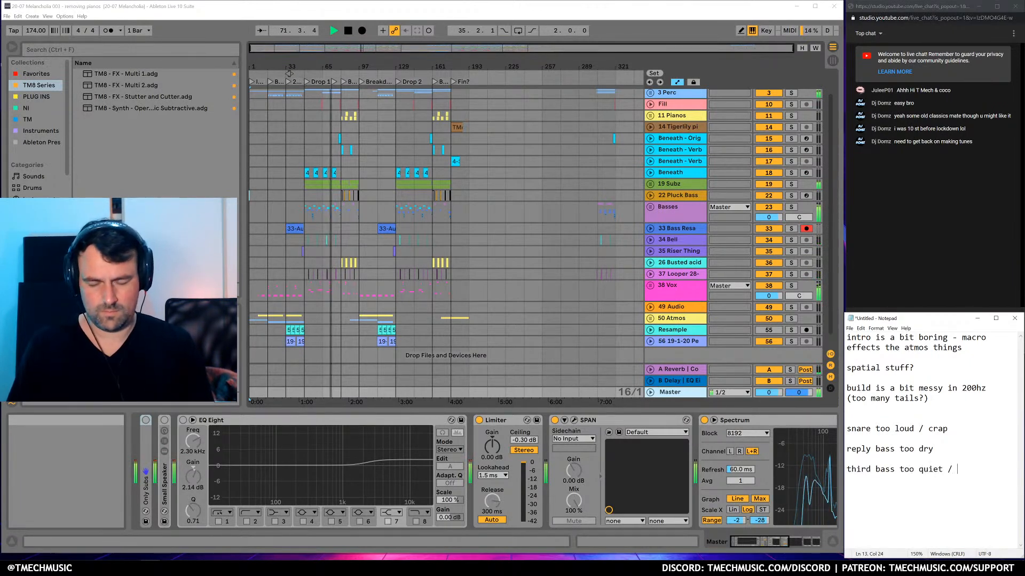
pyautogui.write('no highs?')
pyautogui.press('Return')
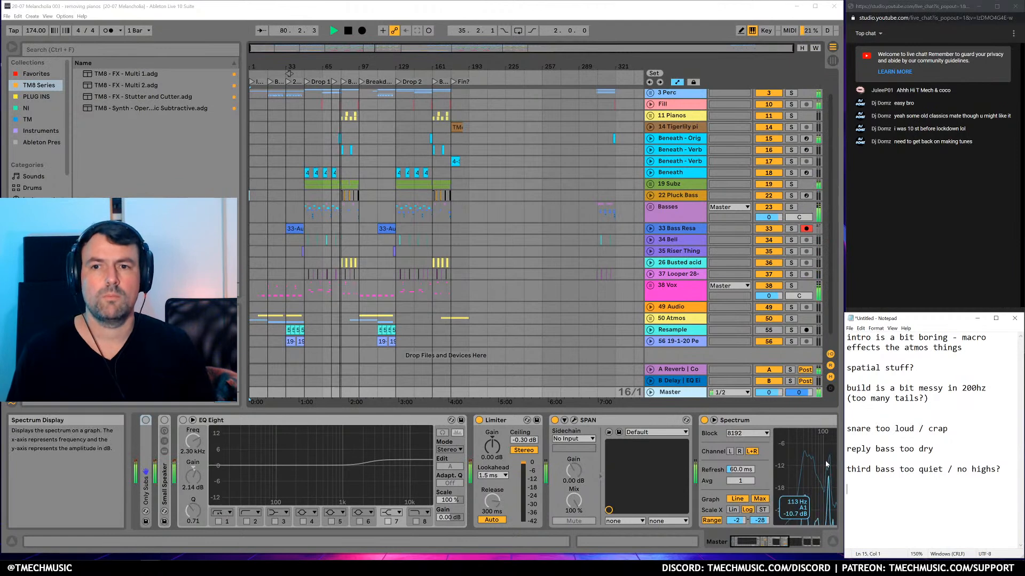
# Add the remark "fill is too quiet?" at the end of the note, below the third bass line
pyautogui.click(886, 409)
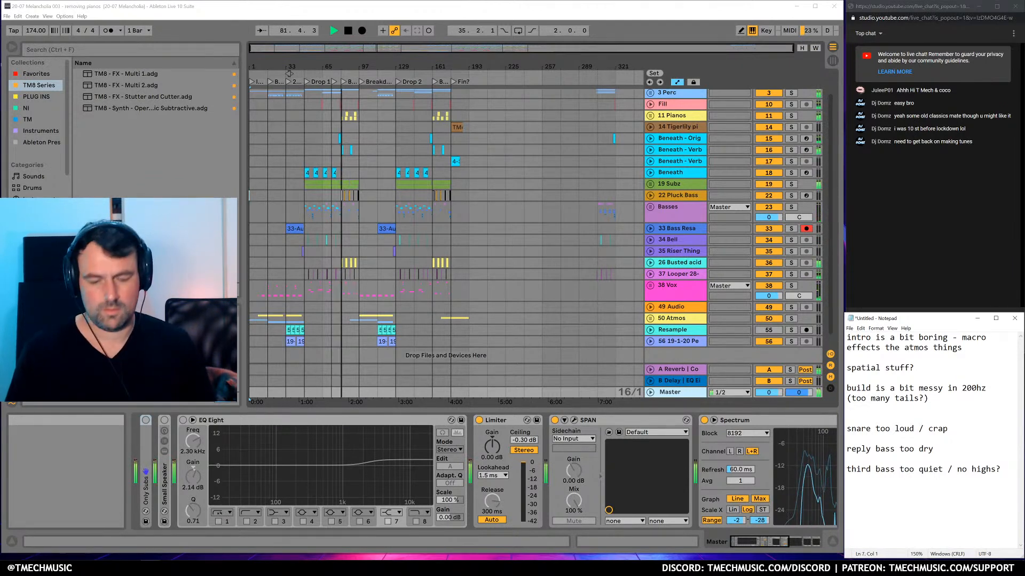
pyautogui.click(848, 418)
pyautogui.press('Down')
pyautogui.press('Down')
pyautogui.press('Down')
pyautogui.press('Down')
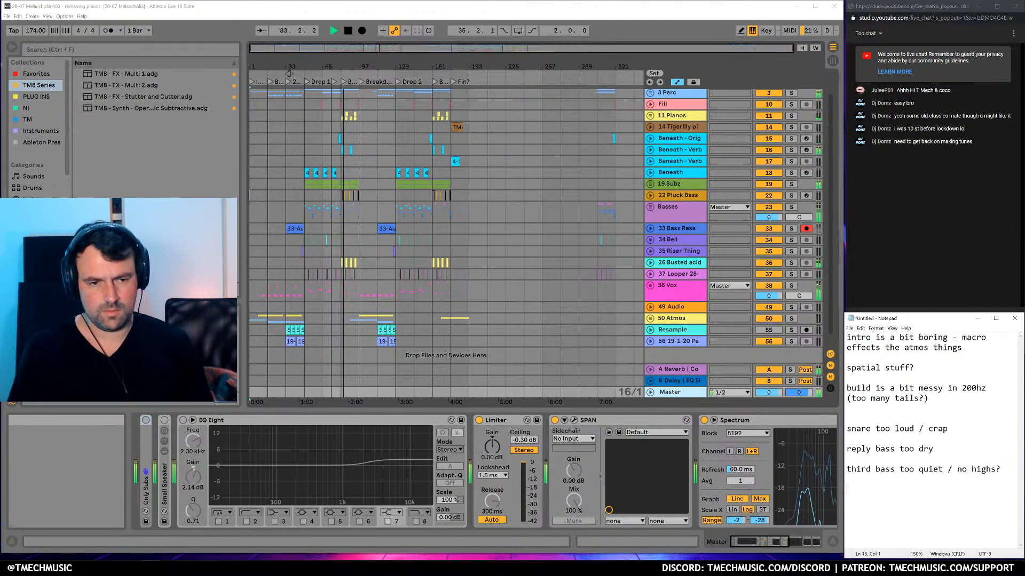
pyautogui.write('fill is too quiet?')
pyautogui.press('Return')
pyautogui.press('Return')
# Add "(maybe I've just pushed everything too much?)" beneath the fill remark
pyautogui.write("(maybe I've just pushed ever")
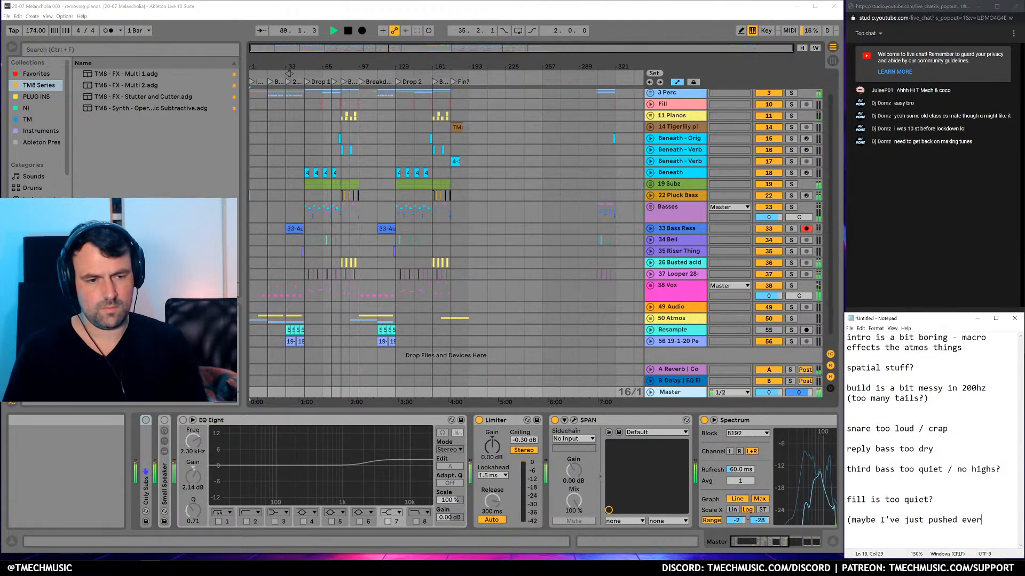
pyautogui.write('ything too much?)')
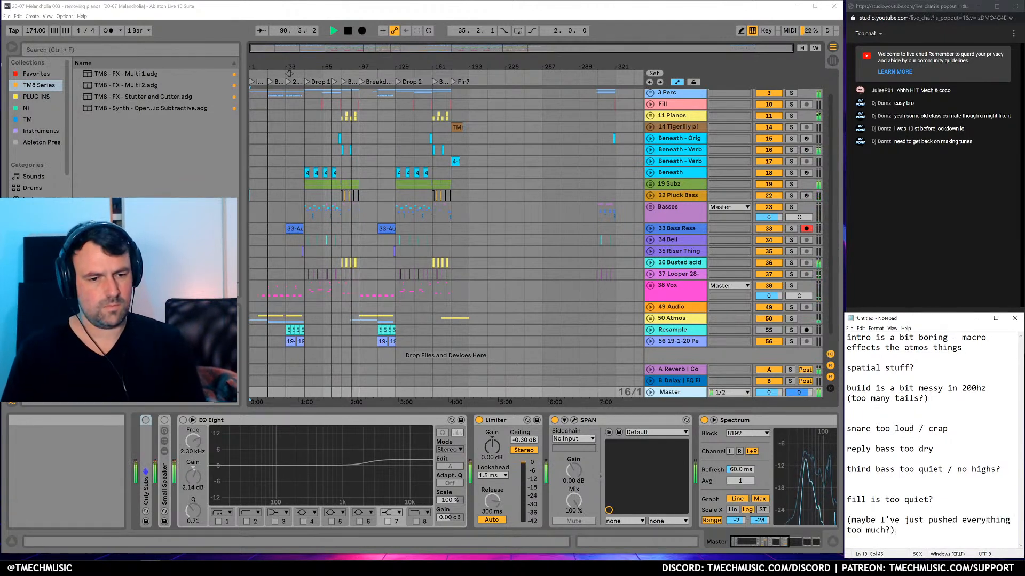
pyautogui.press('Return')
pyautogui.press('Return')
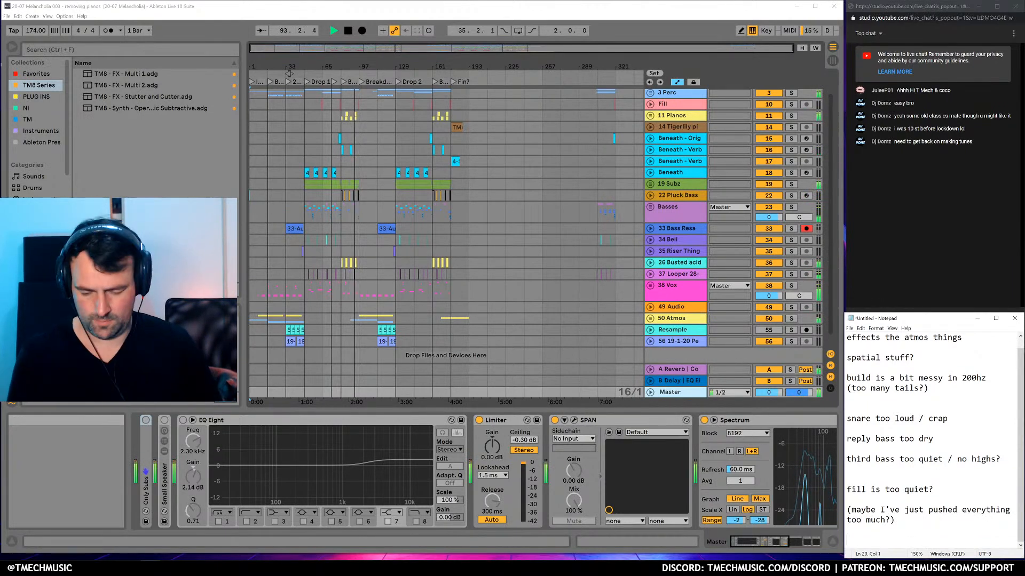
# Add the line "macro effects on the vocal 'chop chop chop'" to the note, correcting the spelling of "effects"
pyautogui.write('macro ef')
pyautogui.write('fcts on the')
pyautogui.press('Left')
pyautogui.press('Left')
pyautogui.press('Left')
pyautogui.press('Left')
pyautogui.press('Left')
pyautogui.press('Left')
pyautogui.press('Left')
pyautogui.press('Left')
pyautogui.press('Left')
pyautogui.press('Left')
pyautogui.press('Left')
pyautogui.write('e')
pyautogui.press('End')
pyautogui.write("vocal 'ch")
pyautogui.write("op chop'")
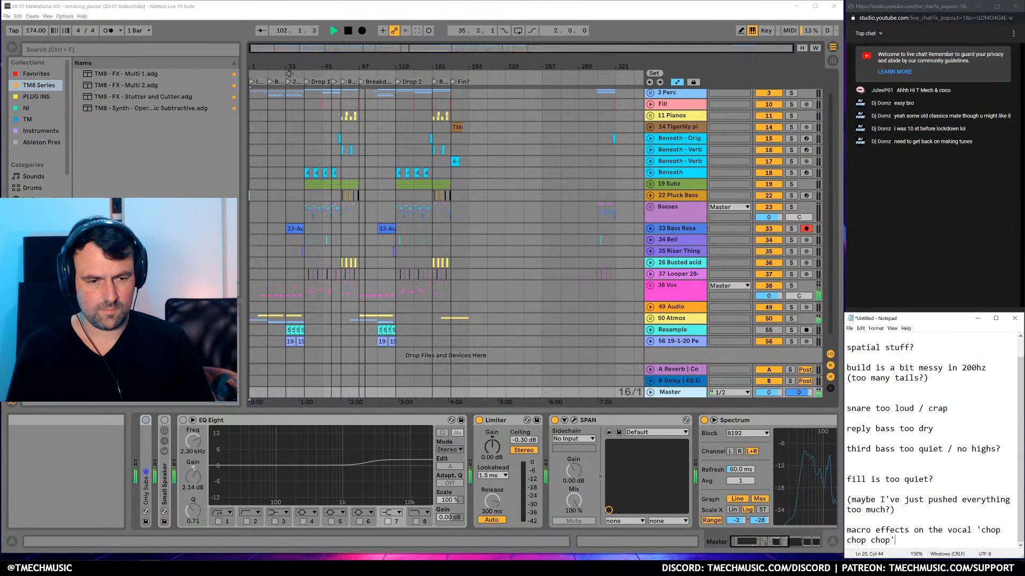
pyautogui.press('Return')
pyautogui.press('Return')
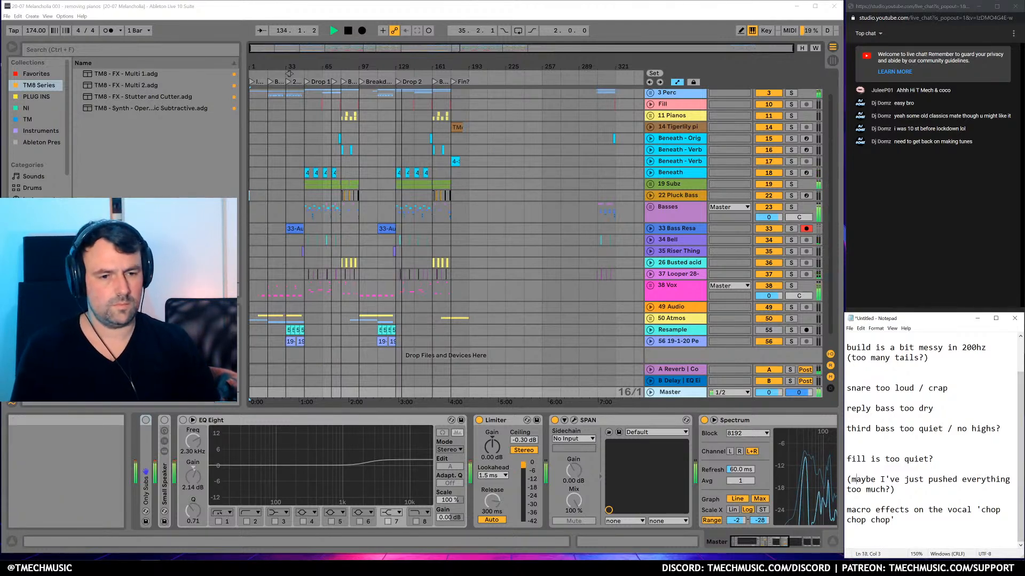
# Insert "+1" before the closing bracket of the "pushed everything too much?" remark and return to the end of the note
pyautogui.press('Left')
pyautogui.write('+1')
pyautogui.press('Down')
pyautogui.press('Down')
pyautogui.press('Down')
pyautogui.press('Down')
pyautogui.press('Down')
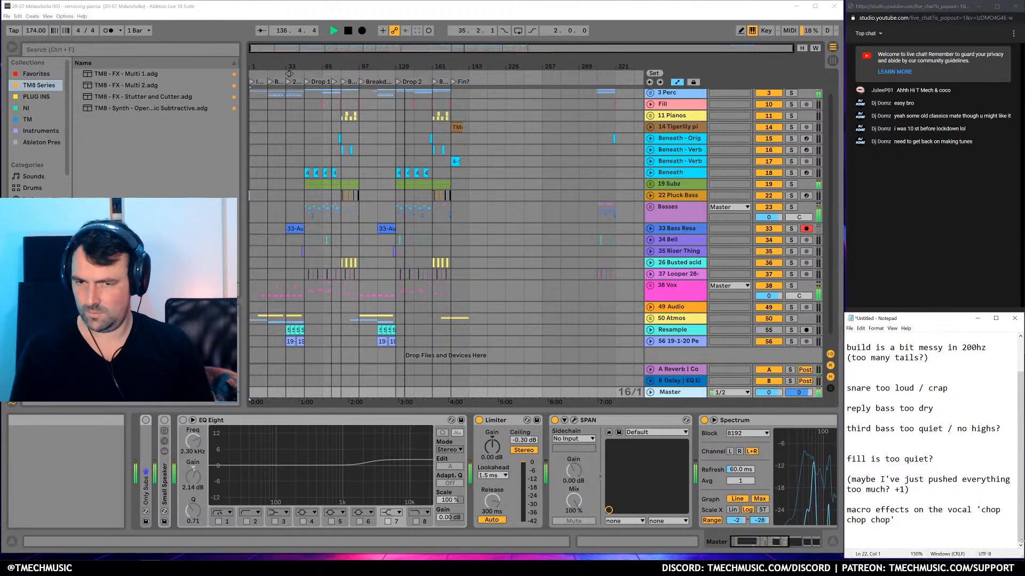
# Write "reply bass in drop 2 is too crushed" as the last line of the note
pyautogui.write('reply bassi')
pyautogui.press('BackSpace')
pyautogui.write('in dr')
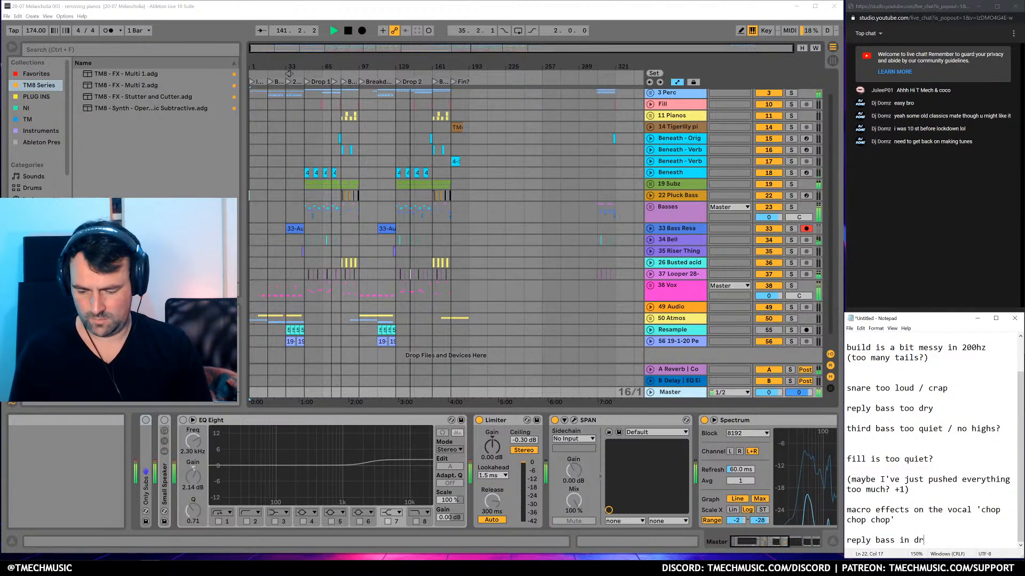
pyautogui.write('op 2 is too crushed')
pyautogui.press('Return')
pyautogui.press('Return')
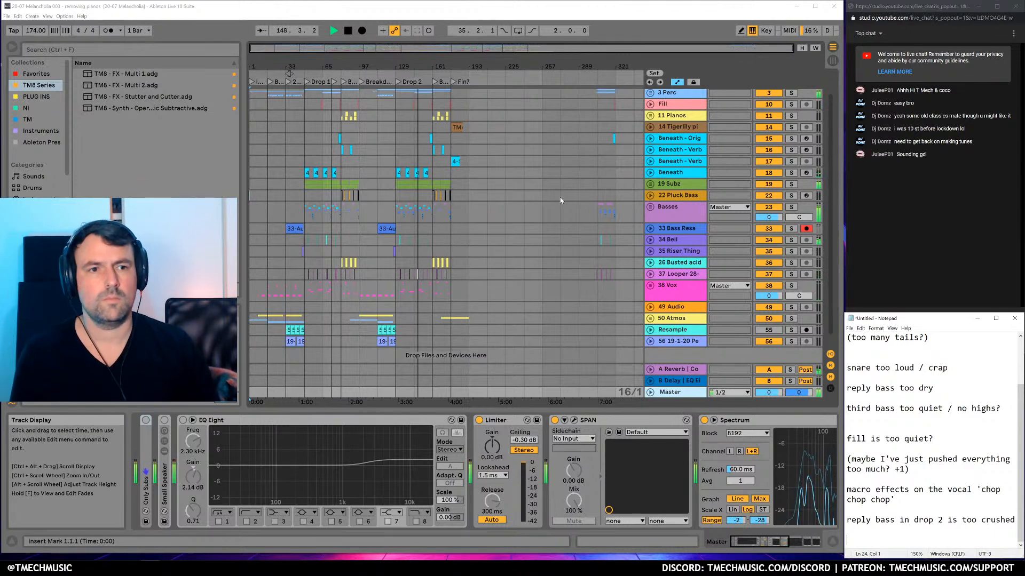
# Zoom the arrangement in on the end of Drop 2, around bars 141 to 163
pyautogui.click(288, 73)
pyautogui.moveTo(419, 73); pyautogui.dragTo(418, 122)
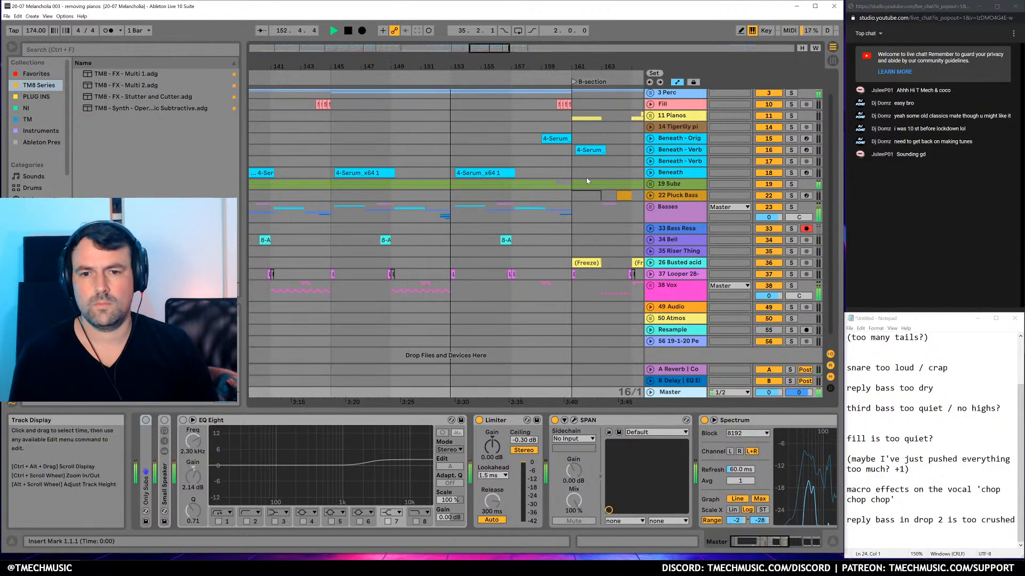
# Widen the arrangement view to show everything from the Breakdown/Build through Drop 2 and the B-section to Fin?
pyautogui.click(889, 234)
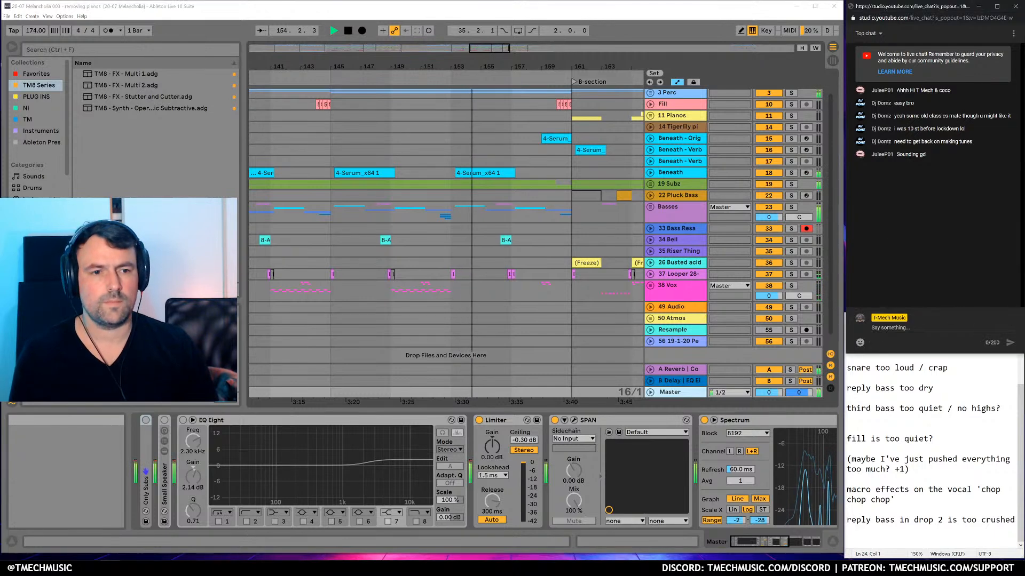
pyautogui.moveTo(558, 69); pyautogui.dragTo(531, 35)
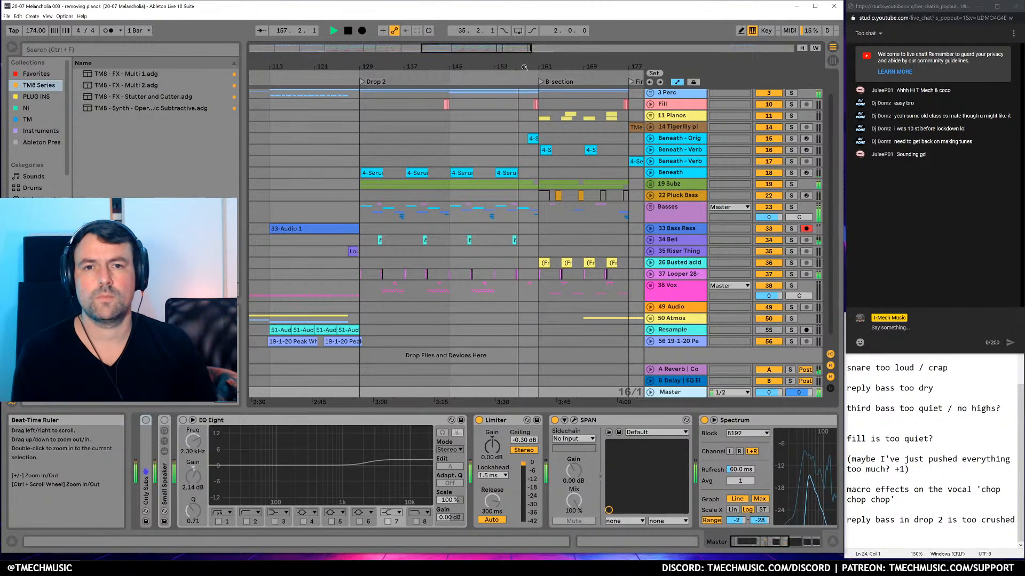
pyautogui.keyDown('ctrl'); pyautogui.scroll(-2, 522, 129); pyautogui.keyUp('ctrl')
pyautogui.scroll(2, 499, 100)
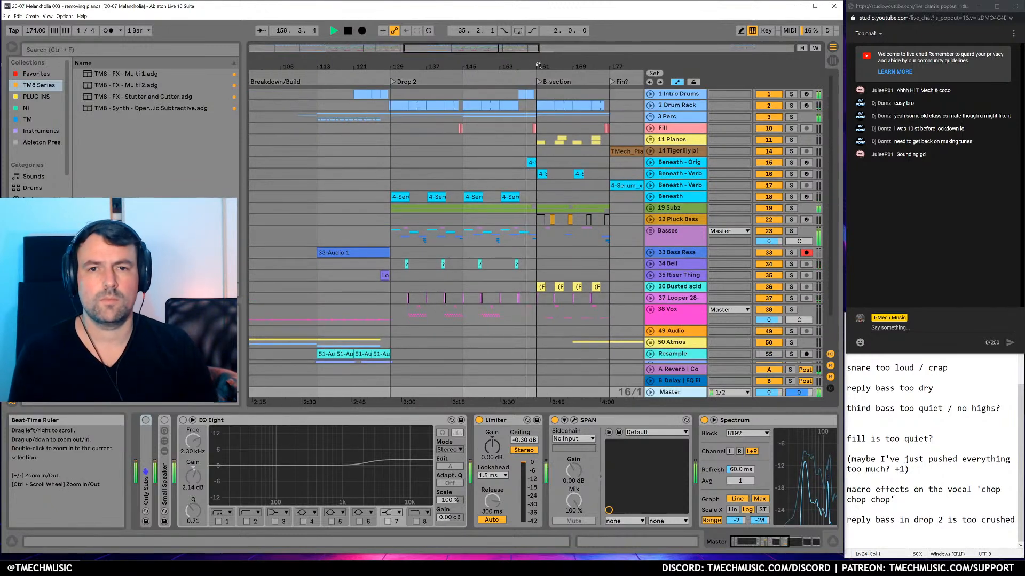
pyautogui.moveTo(537, 68); pyautogui.dragTo(536, 60)
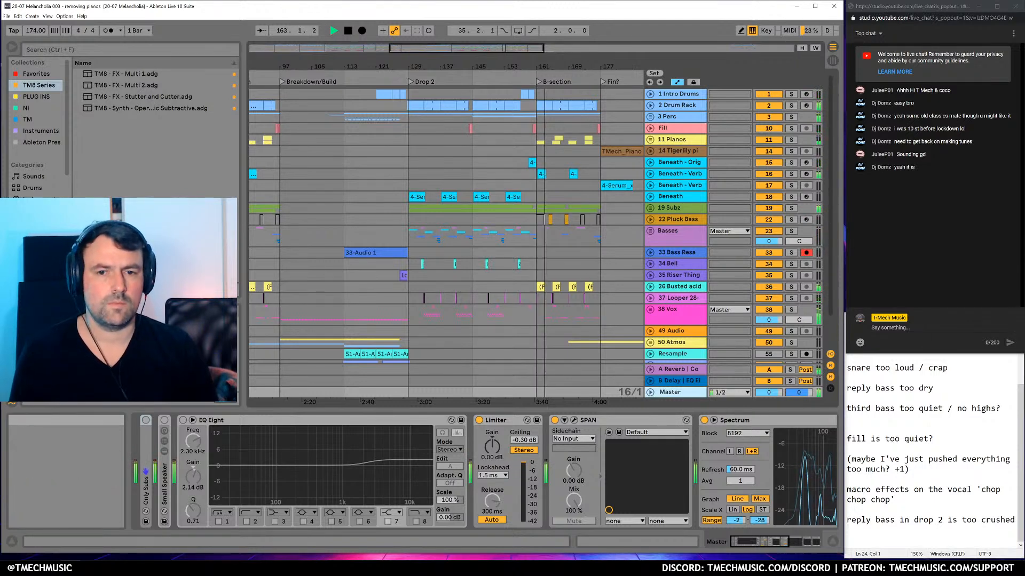
# Add the line "variation in drop 2 ... mix it up somehow" at the end of the note
pyautogui.click(896, 539)
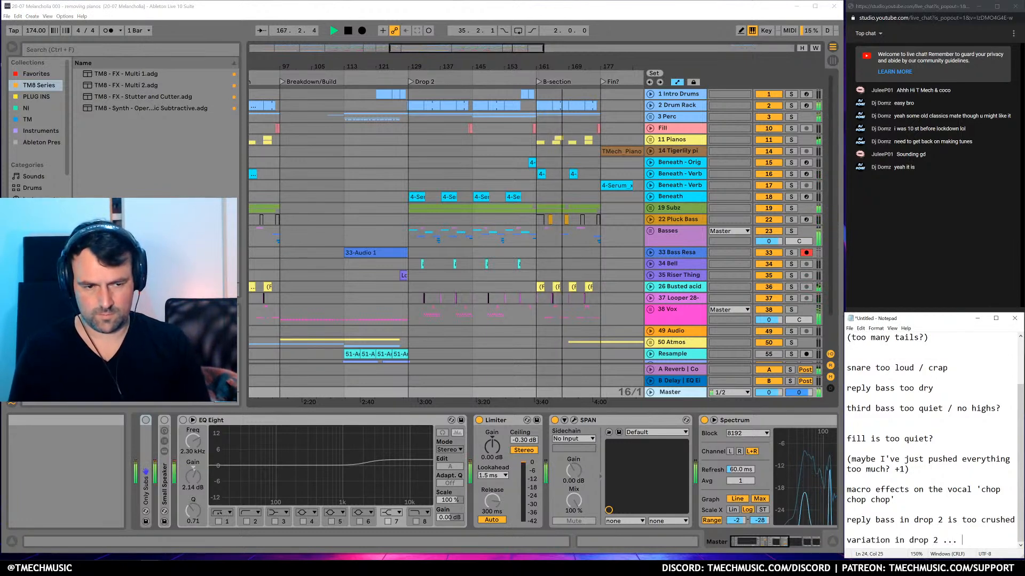
pyautogui.write('variation in drop 2 ... mix it')
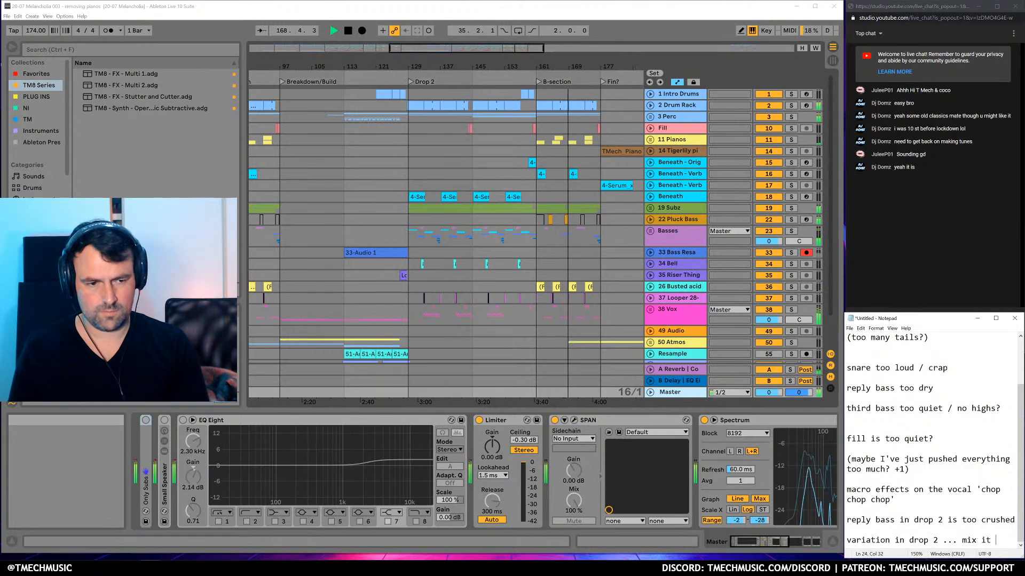
pyautogui.write(' up somehow')
pyautogui.press('Return')
pyautogui.press('Return')
# Add the line "too much stereo in piano around 300hz?" below the drop 2 variation remark
pyautogui.write('too much stereo in piano ar')
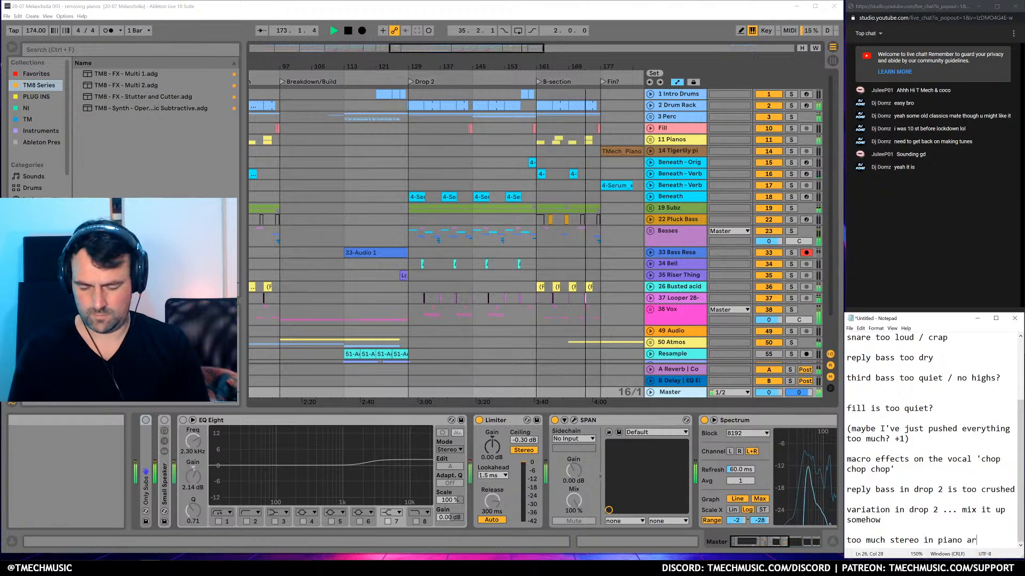
pyautogui.write('0hz')
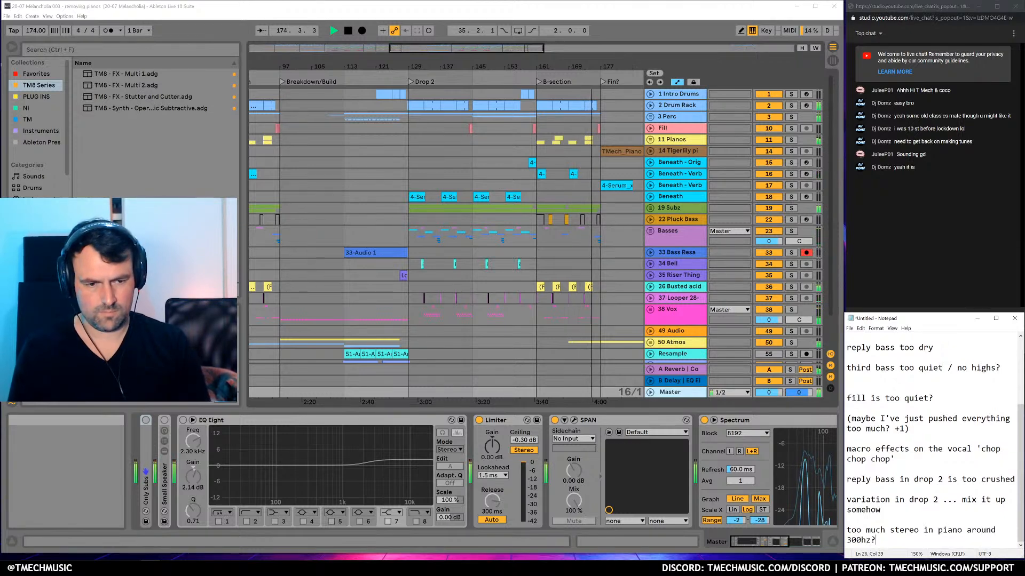
pyautogui.write('?')
pyautogui.press('Return')
pyautogui.press('Return')
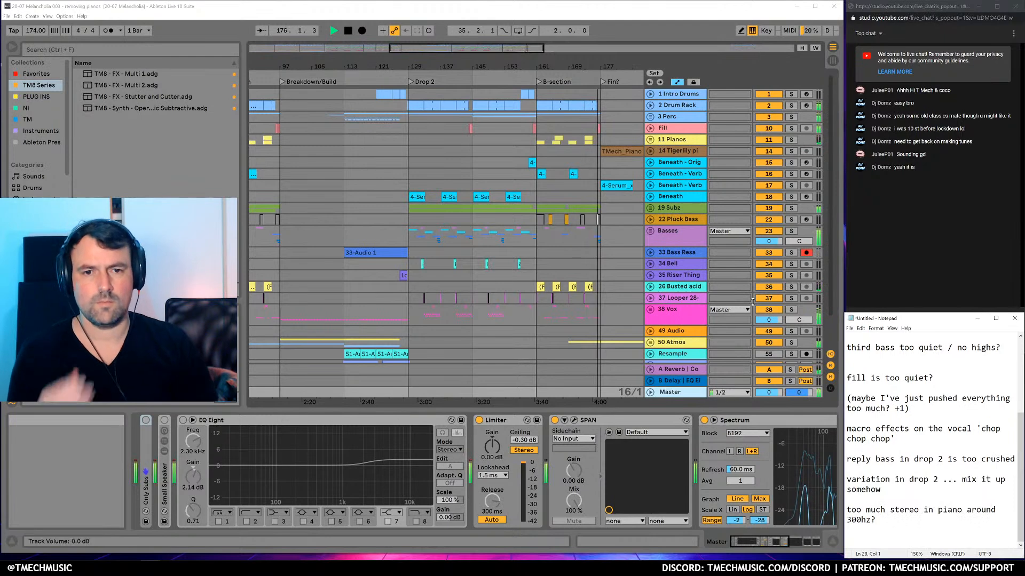
# Set the Drive of the Saturator on the Basses group to 0 dB
pyautogui.moveTo(598, 66); pyautogui.dragTo(477, 65)
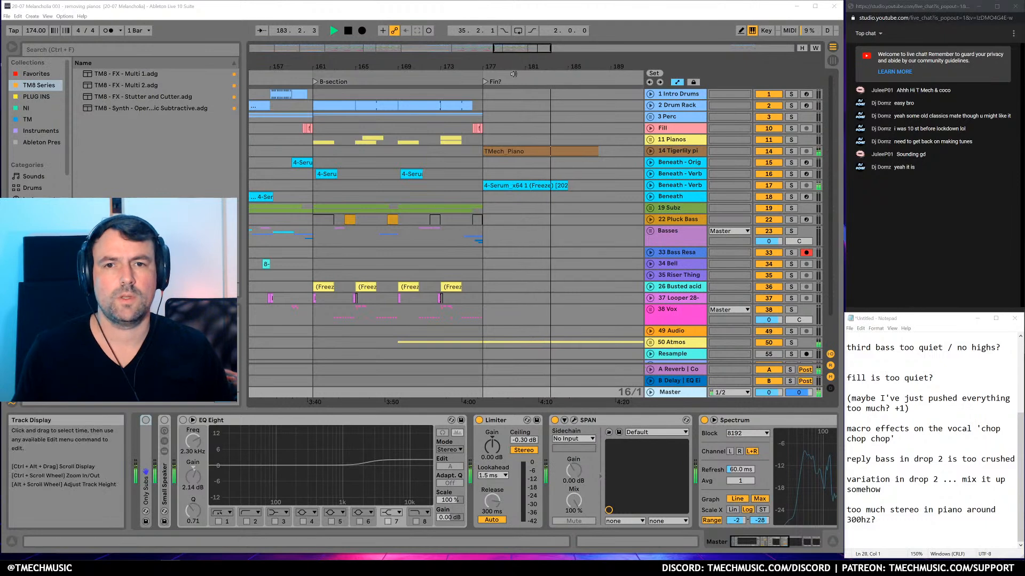
pyautogui.moveTo(523, 69); pyautogui.dragTo(520, 58)
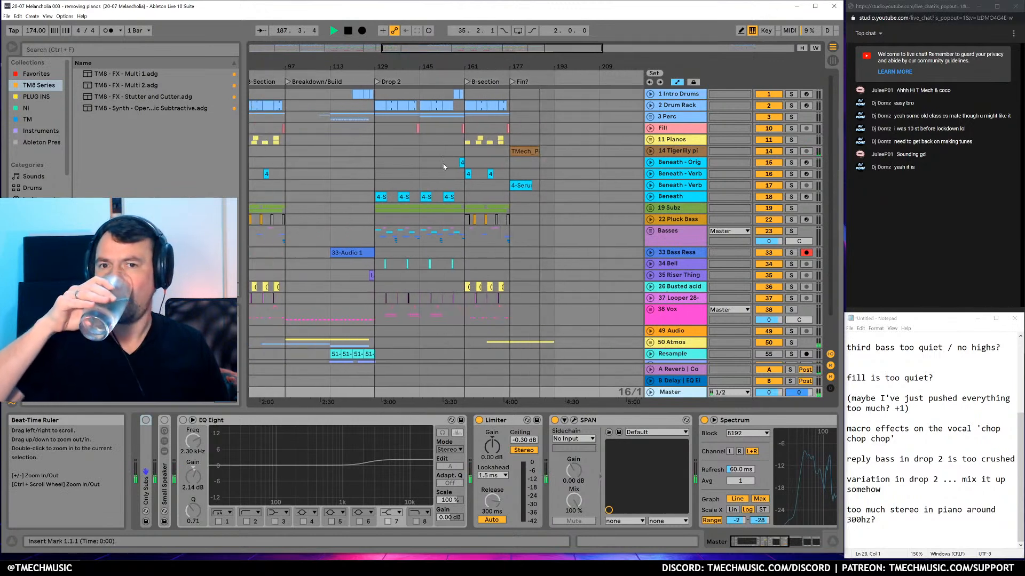
pyautogui.click(666, 241)
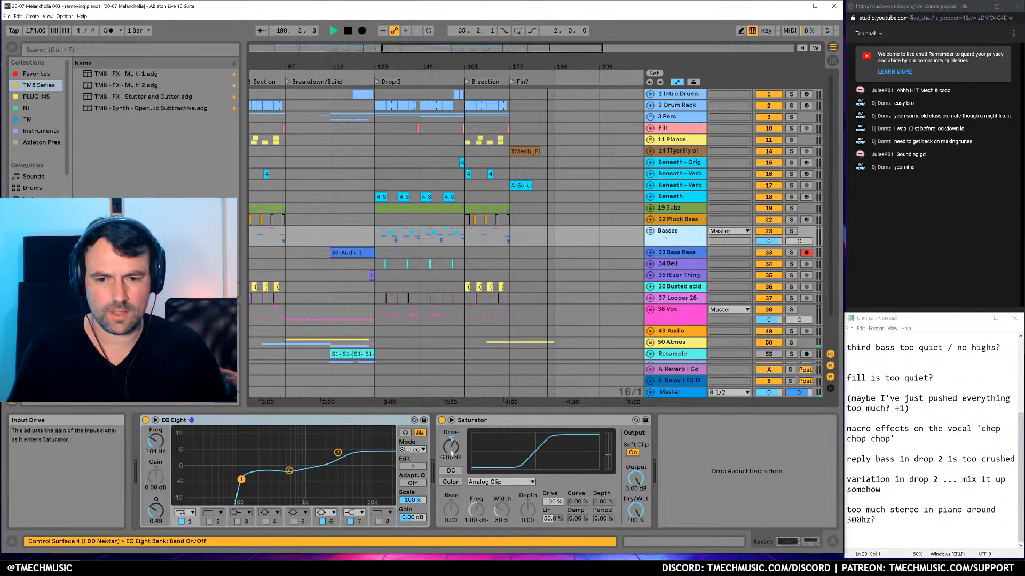
pyautogui.click(456, 450)
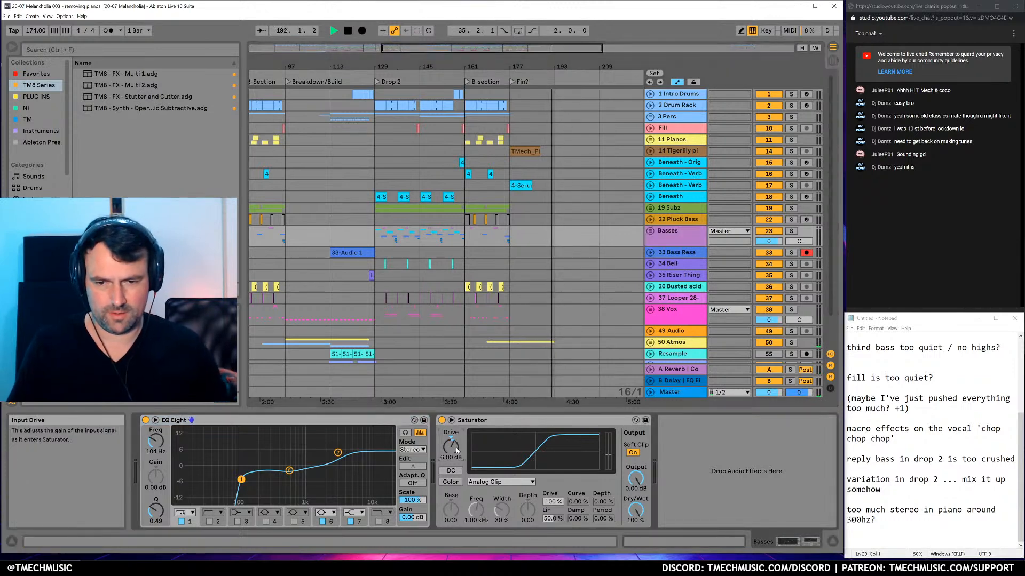
# Restart playback from bar 127, just before Drop 2, to hear the changed basses
pyautogui.moveTo(380, 67); pyautogui.dragTo(464, 164)
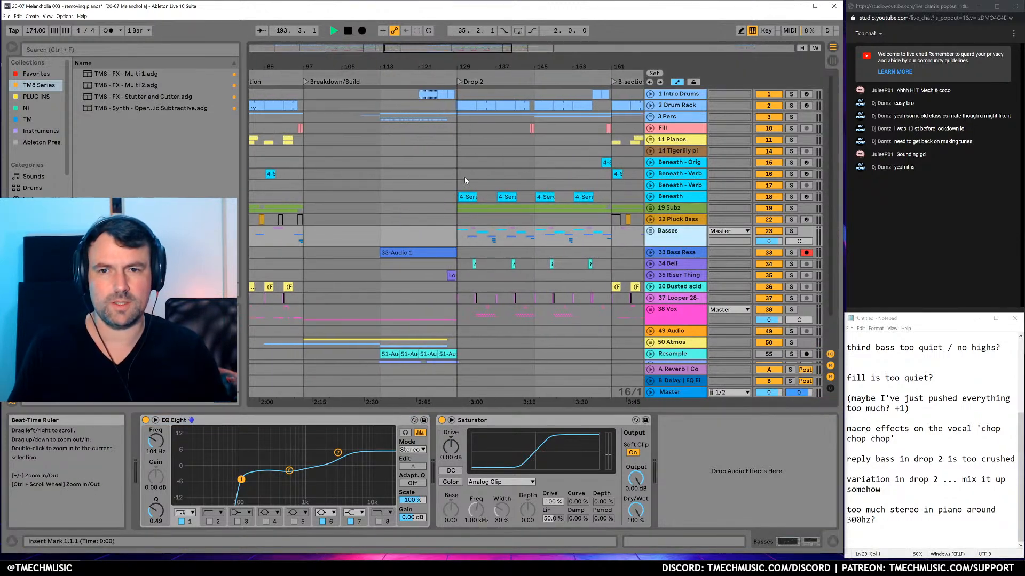
pyautogui.click(456, 152)
pyautogui.click(447, 164)
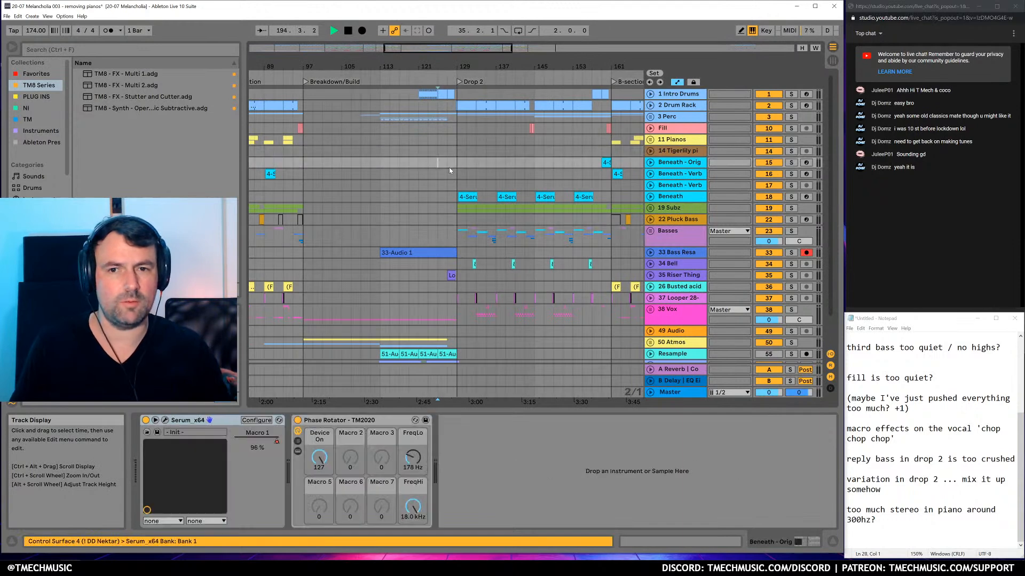
pyautogui.click(447, 197)
pyautogui.press('space')
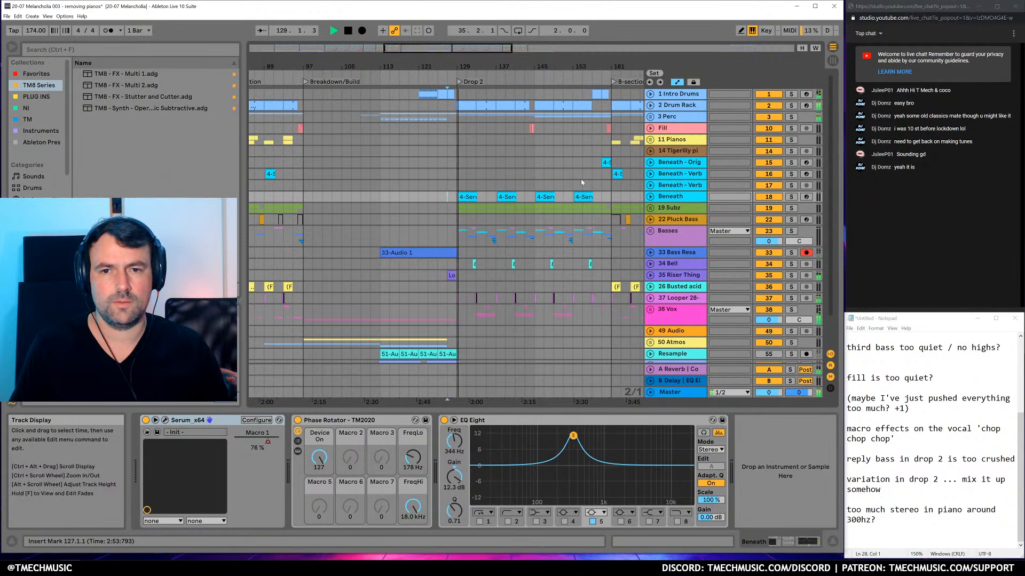
# Unfold the Drum Rack track and lower its volume to -3.0 dB, then show the Master devices and stop playback
pyautogui.click(666, 106)
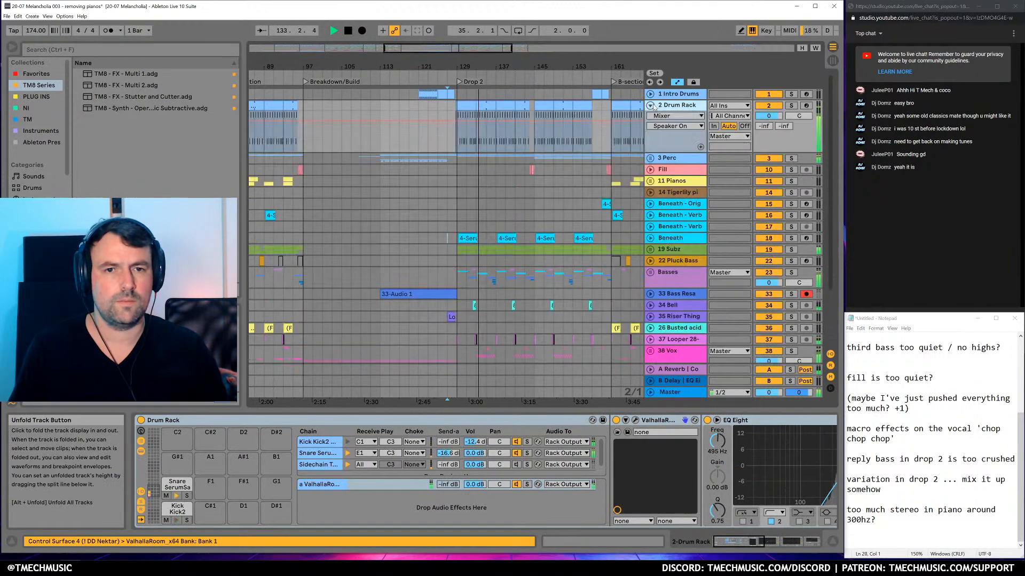
pyautogui.click(651, 106)
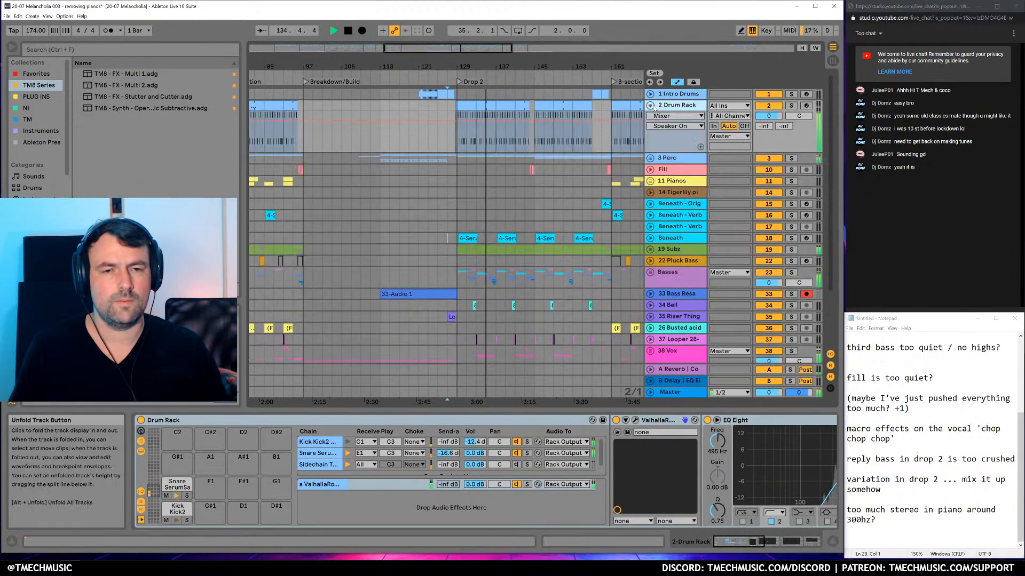
pyautogui.click(771, 122)
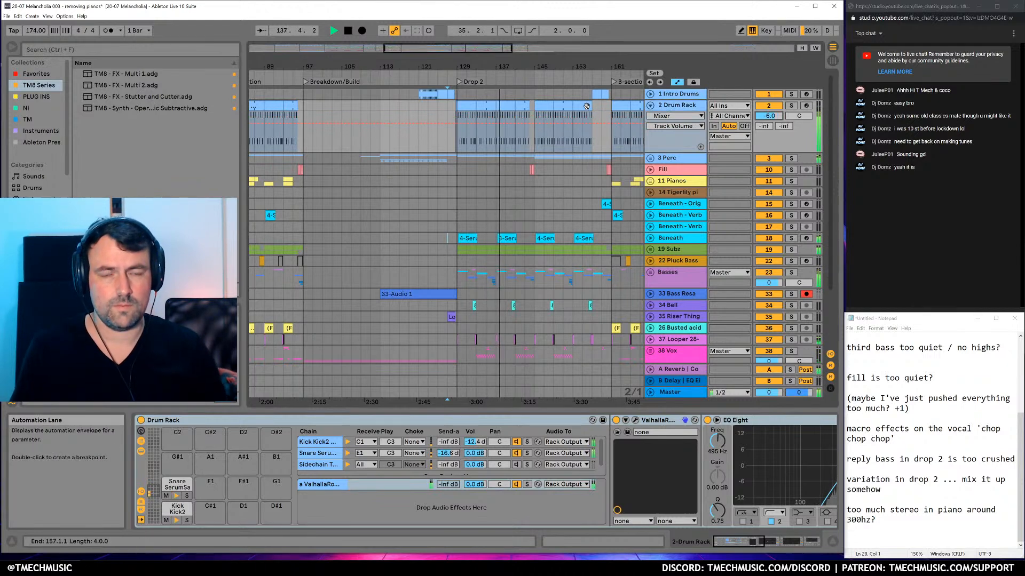
pyautogui.click(679, 396)
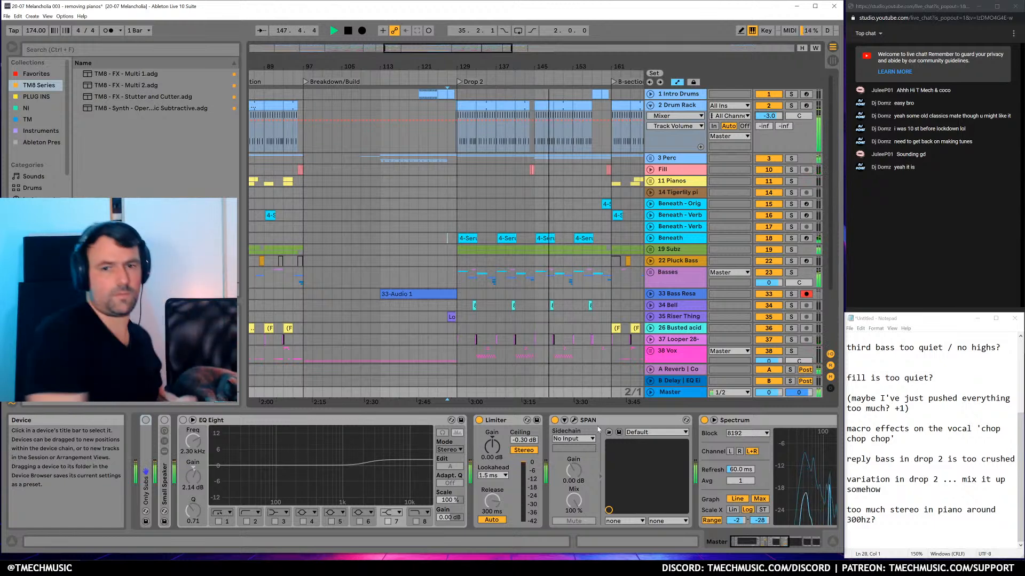
pyautogui.press('space')
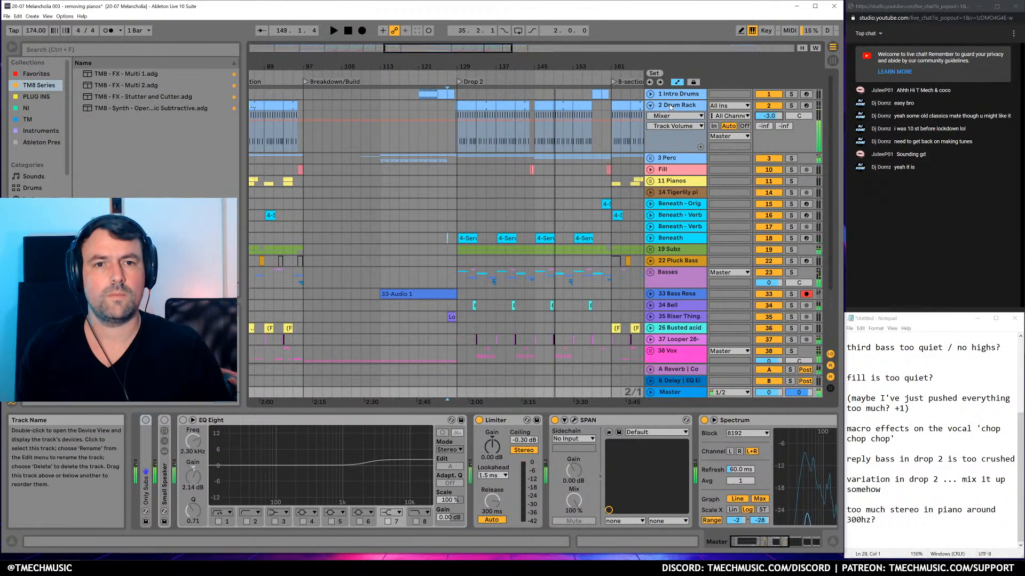
# Add the line "kick getting lost" at the end of the note
pyautogui.click(669, 103)
pyautogui.scroll(1, 918, 525)
pyautogui.click(918, 530)
pyautogui.scroll(-1, 918, 530)
pyautogui.click(849, 540)
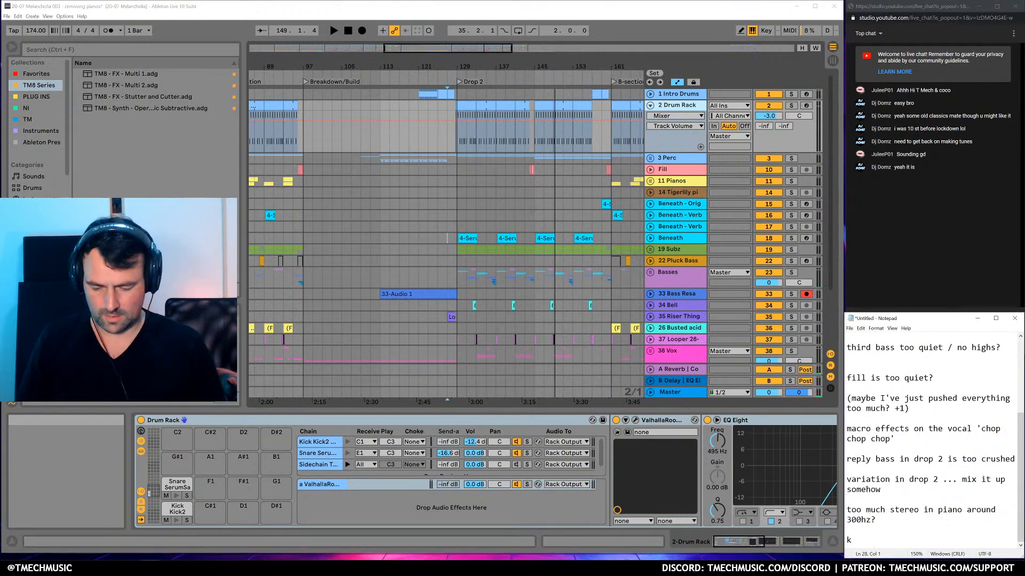
pyautogui.write('kick getting lost')
pyautogui.press('Return')
pyautogui.press('Return')
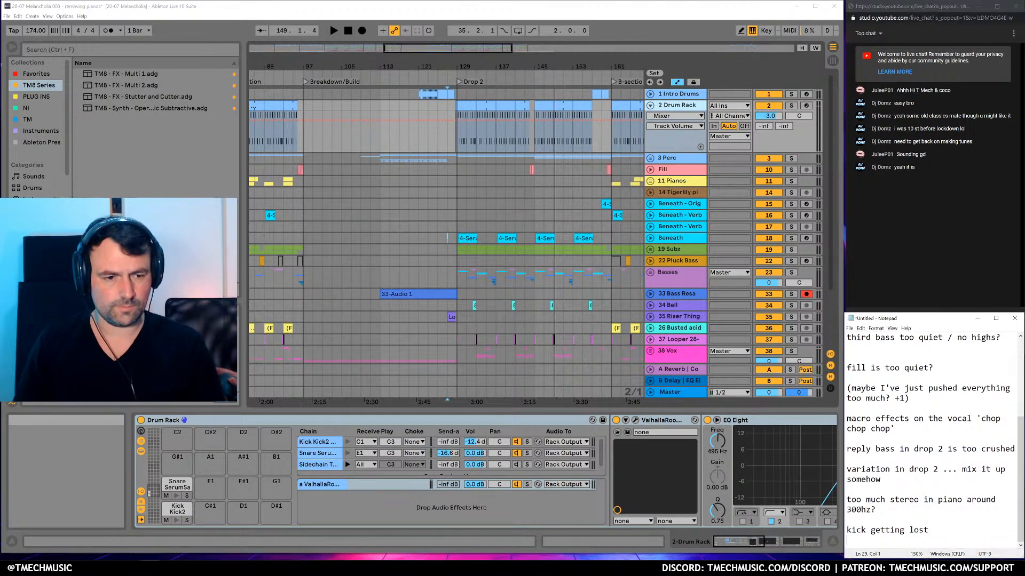
# Loop the first four bars of Drop 2 from bar 129 and play them with the Drum Rack soloed
pyautogui.click(461, 106)
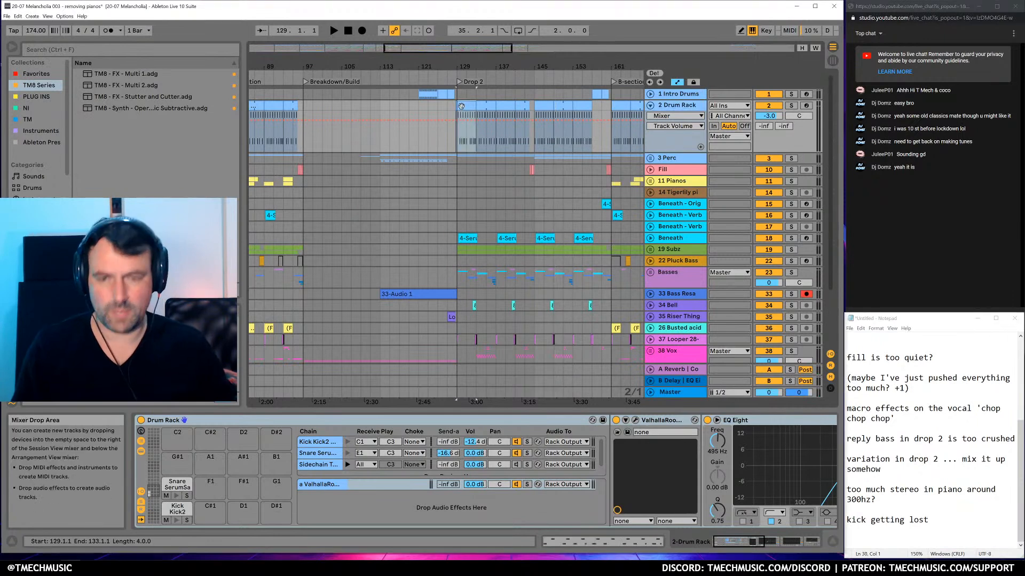
pyautogui.moveTo(468, 67); pyautogui.dragTo(485, 101)
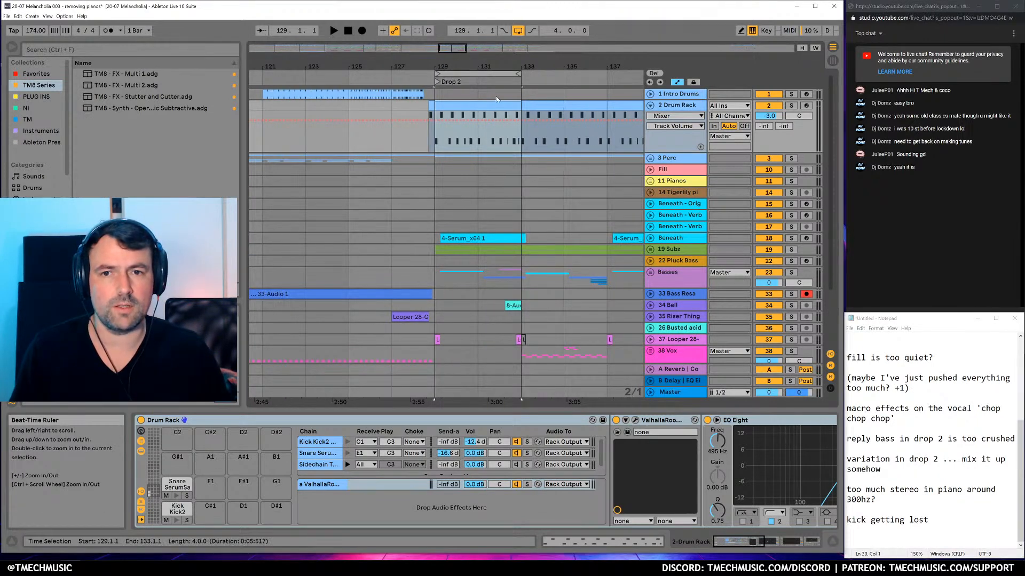
pyautogui.click(791, 105)
pyautogui.press('space')
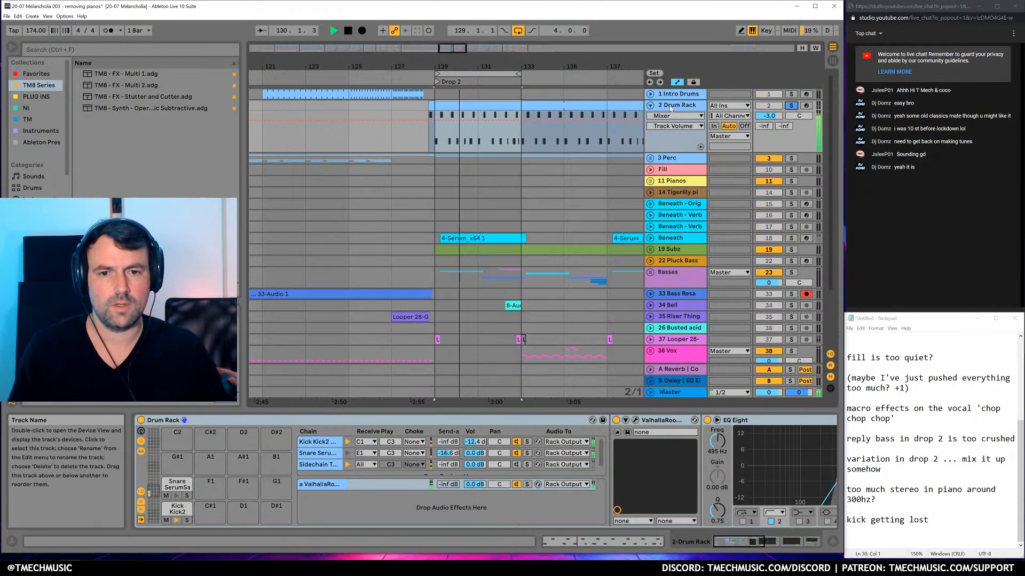
# Trim the end of the Kick2 sample, set its Fade Out to 32.8 ms and audition the loop
pyautogui.click(175, 520)
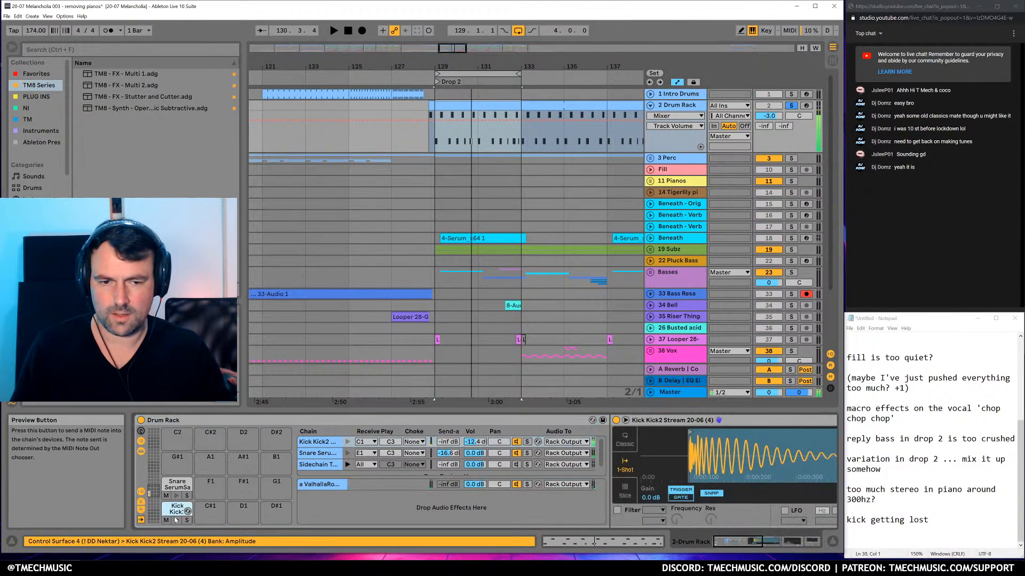
pyautogui.moveTo(739, 541); pyautogui.dragTo(757, 542)
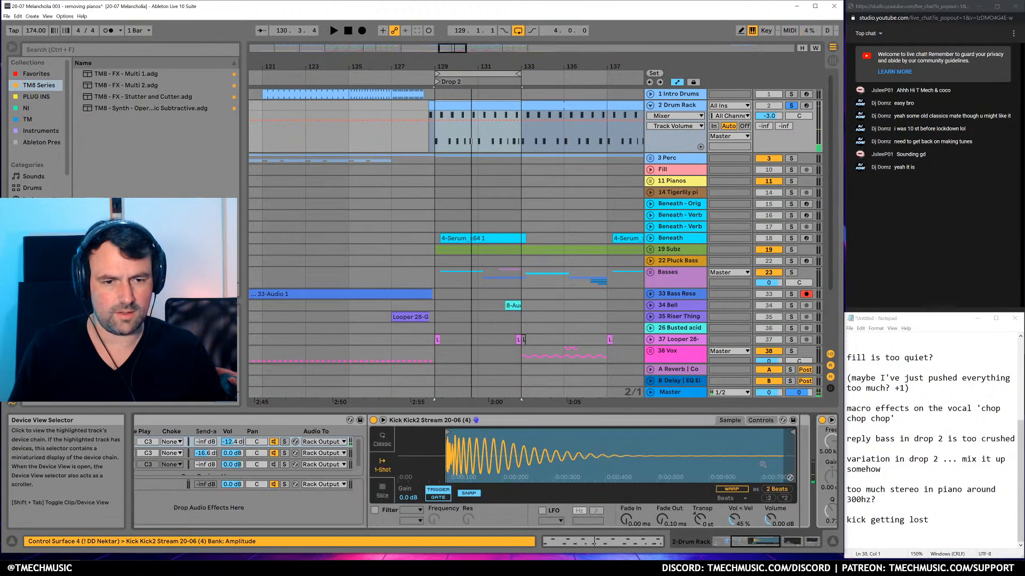
pyautogui.moveTo(790, 432); pyautogui.dragTo(506, 432)
pyautogui.moveTo(666, 523); pyautogui.dragTo(666, 525)
pyautogui.moveTo(751, 542); pyautogui.dragTo(731, 542)
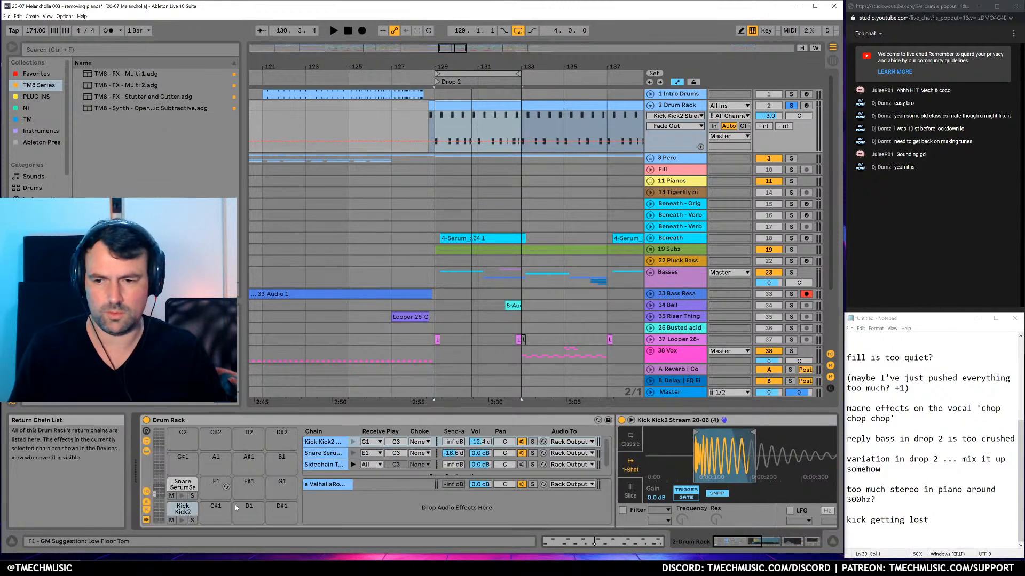
pyautogui.press('space')
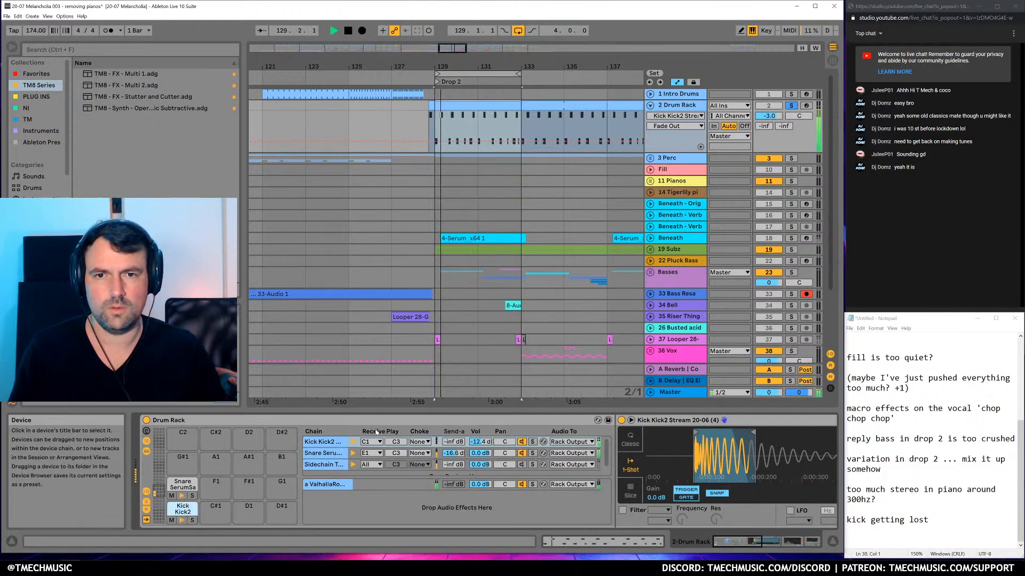
pyautogui.press('space')
# Transpose the kick up 1 semitone and extend its sample end, checking the sound in the enlarged EQ Eight spectrum
pyautogui.moveTo(727, 541)
pyautogui.mouseDown()
pyautogui.moveTo(776, 543)
pyautogui.moveTo(737, 542)
pyautogui.mouseUp()
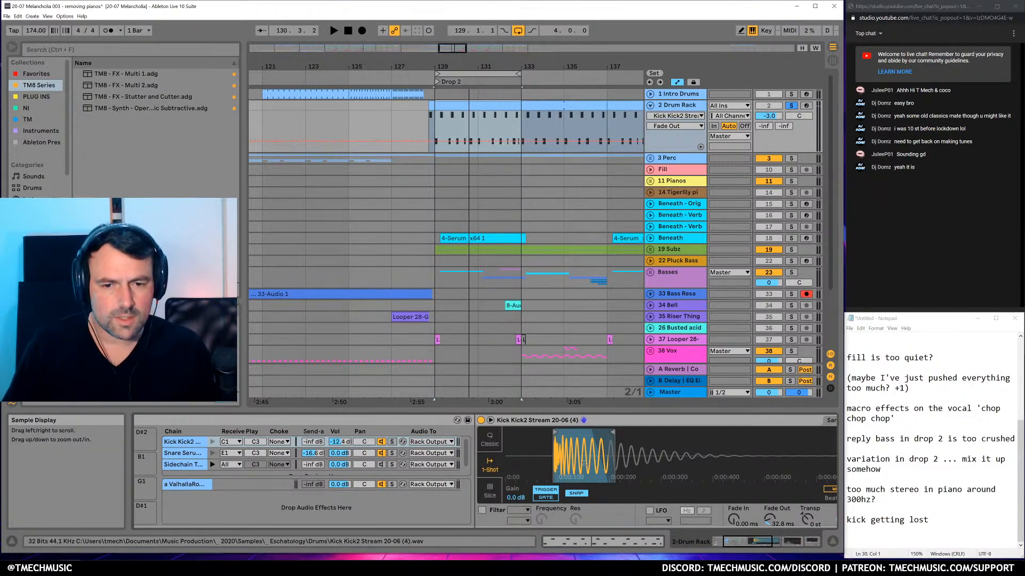
pyautogui.moveTo(780, 544); pyautogui.dragTo(772, 545)
pyautogui.moveTo(584, 521); pyautogui.dragTo(578, 514)
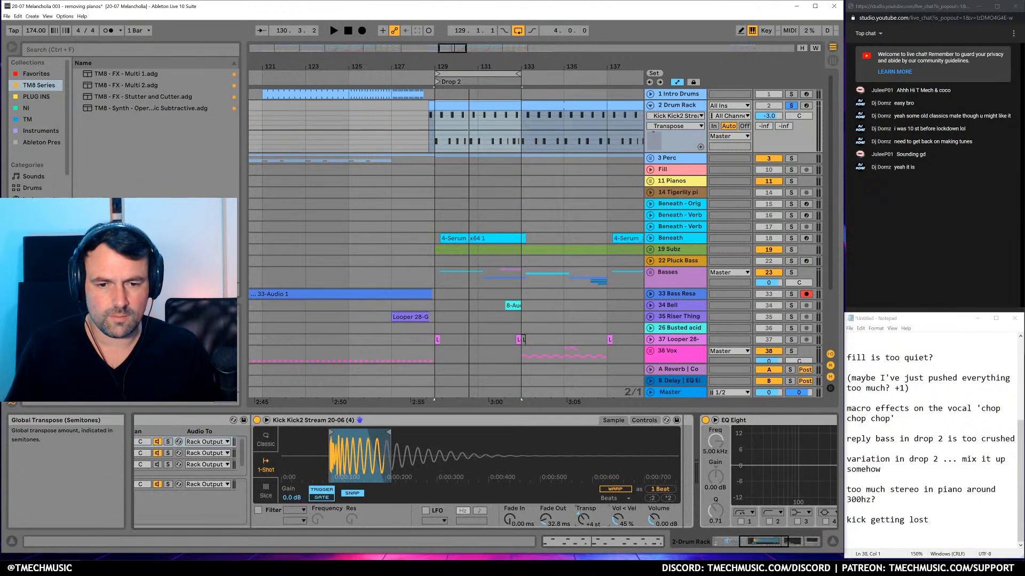
pyautogui.press('space')
pyautogui.moveTo(389, 433); pyautogui.dragTo(427, 433)
pyautogui.moveTo(583, 520); pyautogui.dragTo(580, 519)
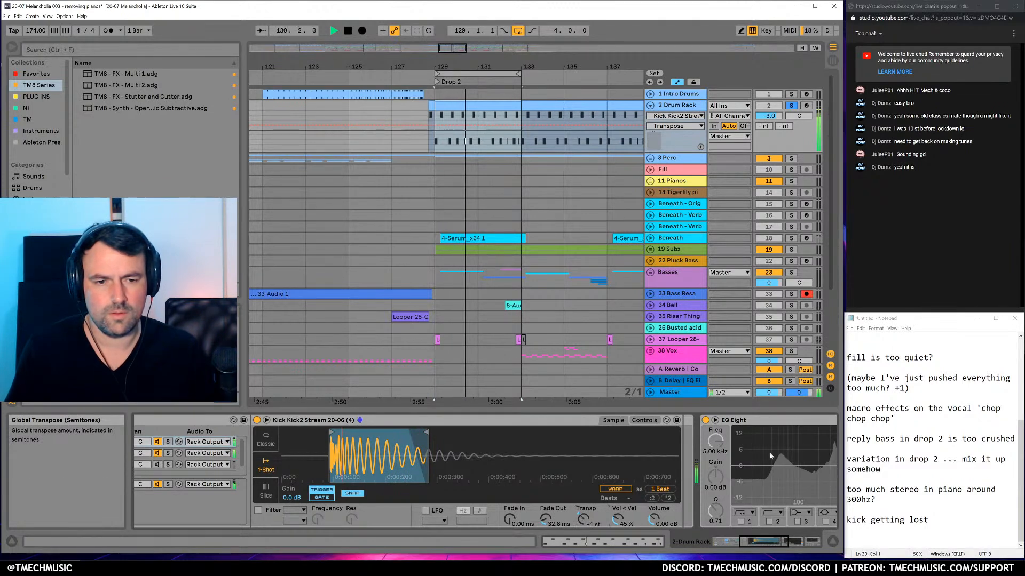
pyautogui.click(775, 435)
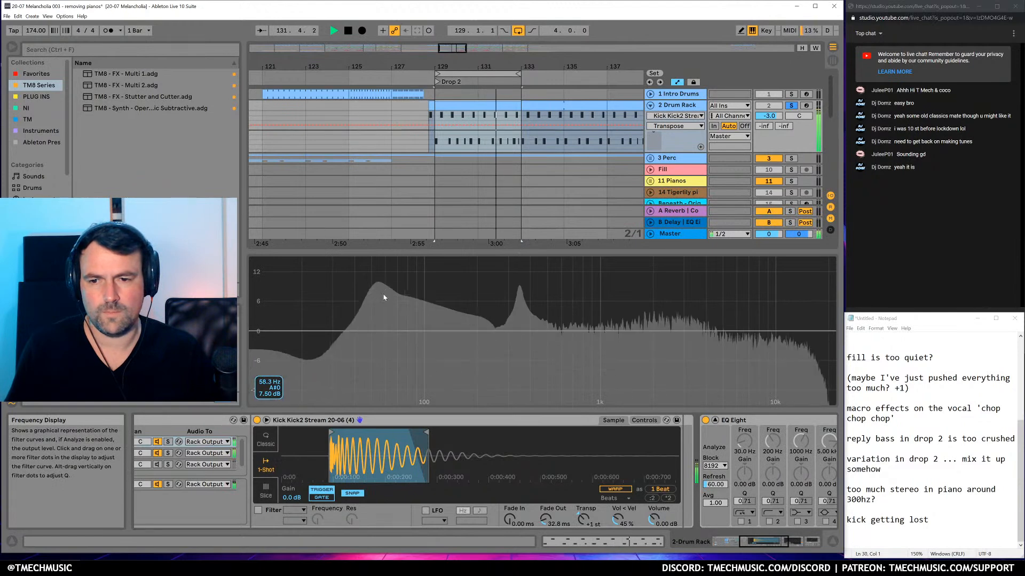
pyautogui.click(775, 434)
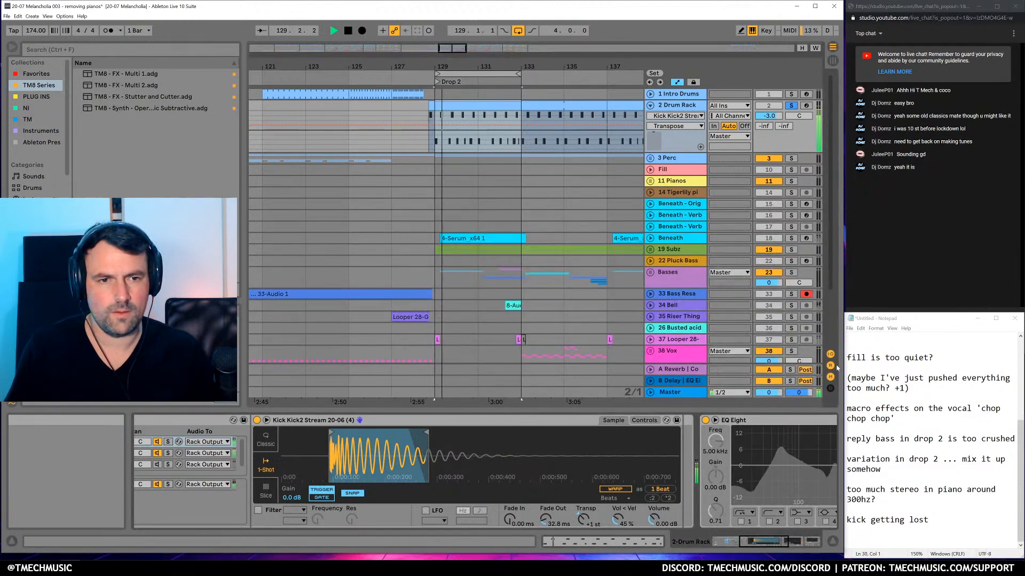
# Play the looped start of Drop 2 in the full mix and return the Drum Rack to solo
pyautogui.press('space')
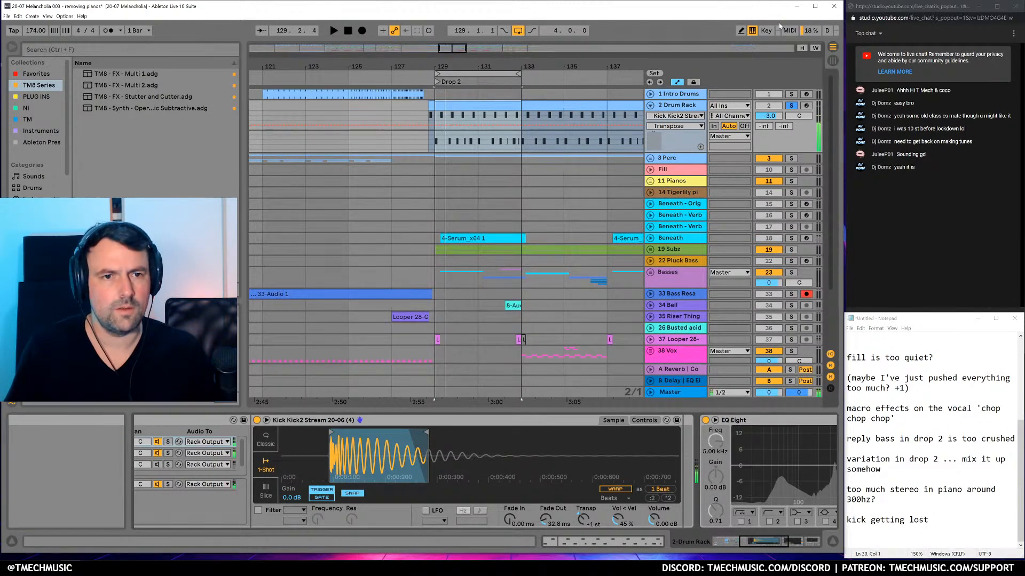
pyautogui.click(791, 105)
pyautogui.click(430, 127)
pyautogui.press('space')
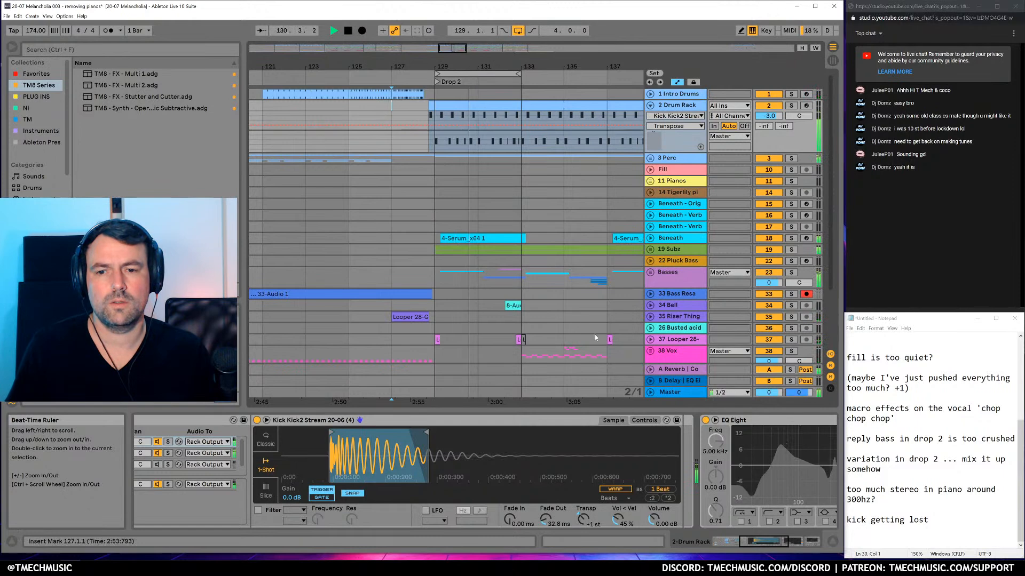
pyautogui.click(791, 106)
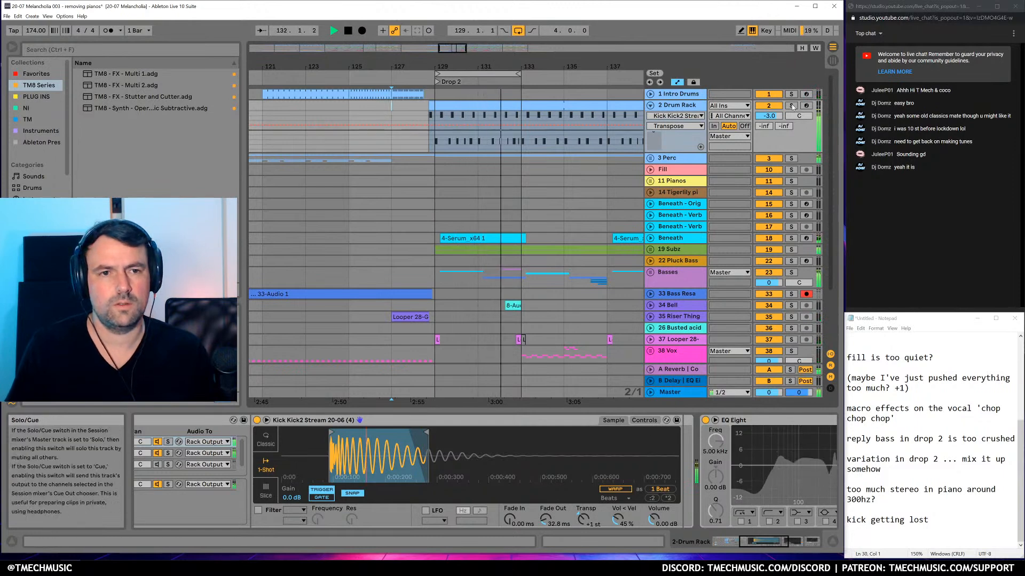
pyautogui.press('space')
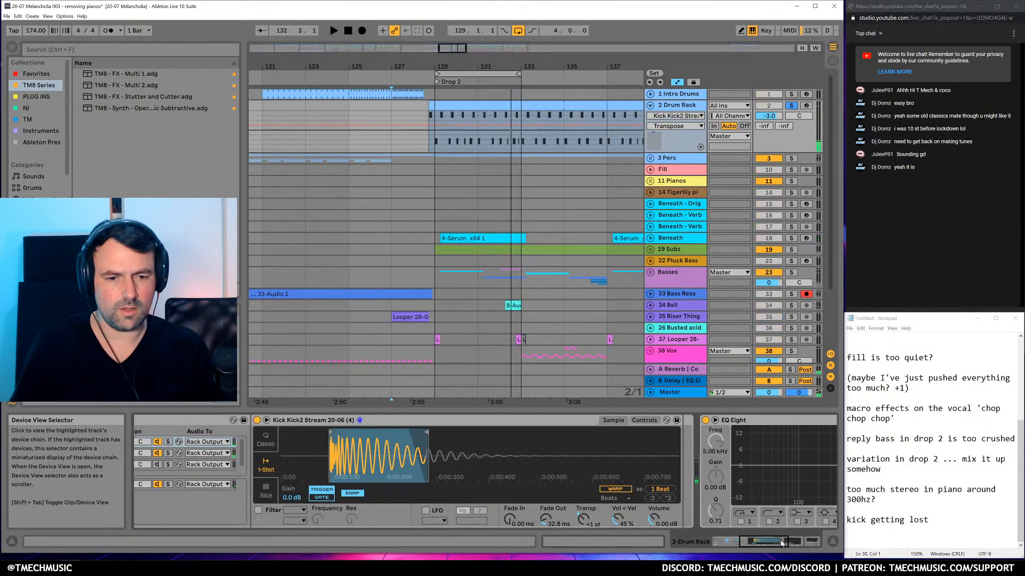
# Add a Drum Buss after the Kick2 sampler and play the loop
pyautogui.hotkey('ctrl', 'f')
pyautogui.write('drum b')
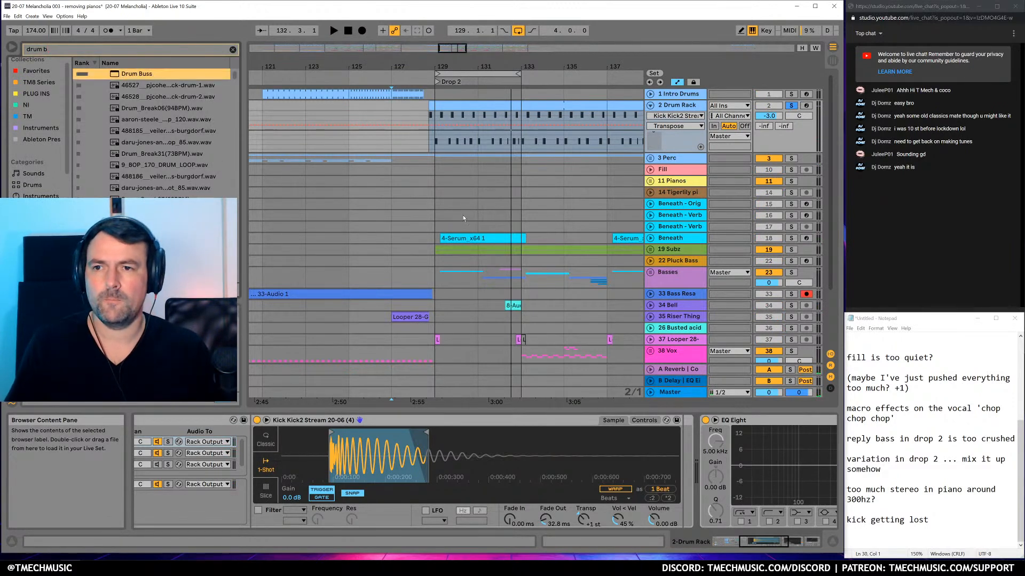
pyautogui.press('Return')
pyautogui.press('space')
pyautogui.click(453, 110)
pyautogui.press('space')
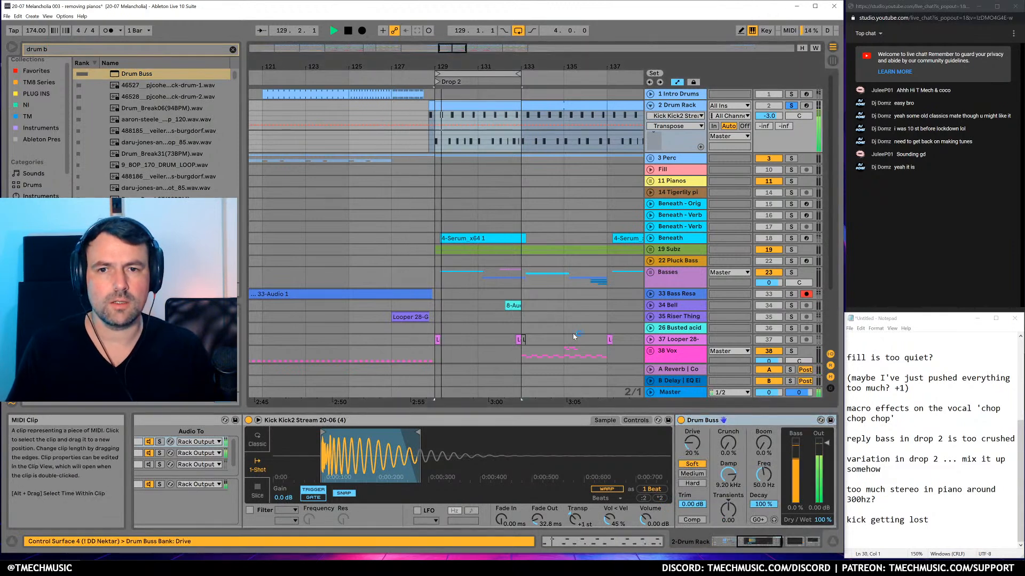
# Set the Drum Buss to 0% Drive, Hard distortion, 20.0 kHz Damp and -0.37 Transients with its compressor on
pyautogui.click(728, 510)
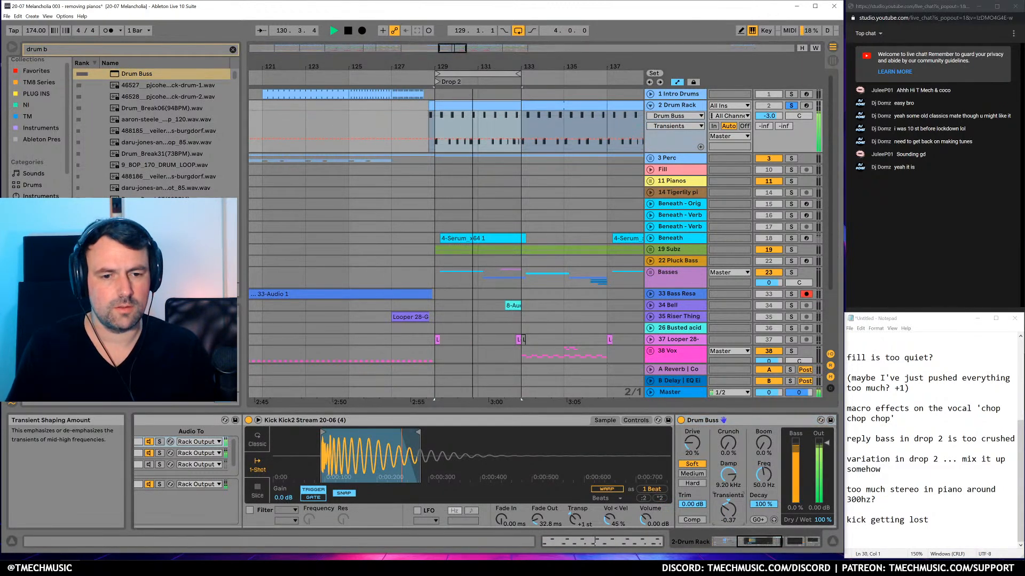
pyautogui.moveTo(727, 466); pyautogui.dragTo(725, 459)
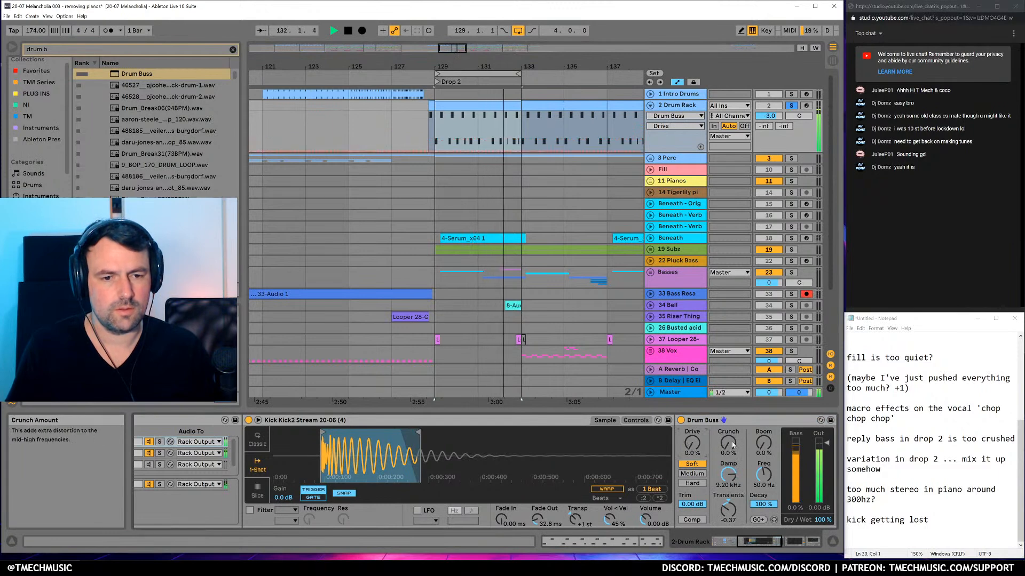
pyautogui.click(694, 475)
pyautogui.moveTo(770, 541); pyautogui.dragTo(776, 542)
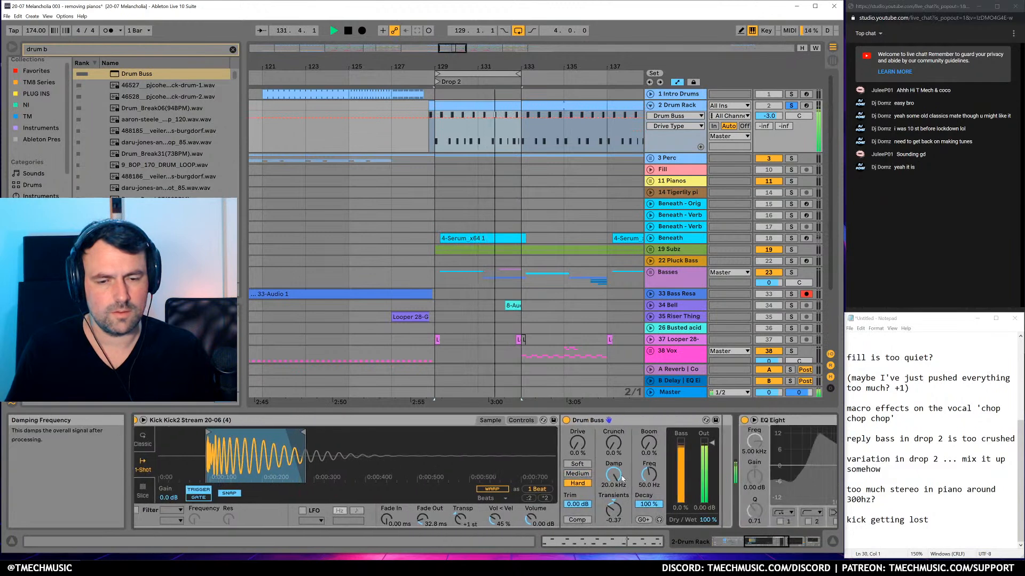
pyautogui.click(577, 519)
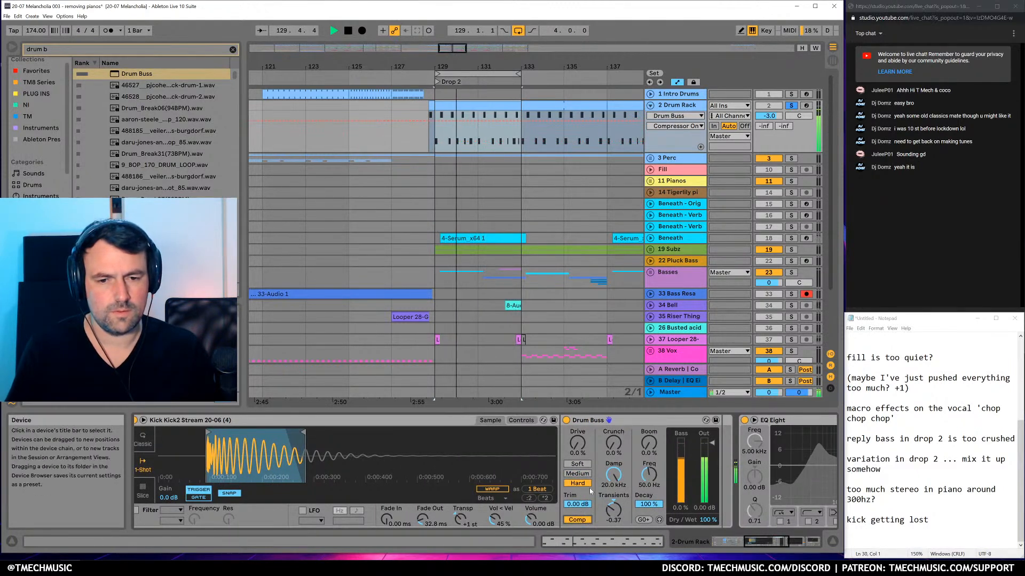
# Try the Drum Buss at 43% Drive, 952 Hz Damp and -0.29 Transients against bypass, and remove the device
pyautogui.moveTo(577, 443); pyautogui.dragTo(577, 395)
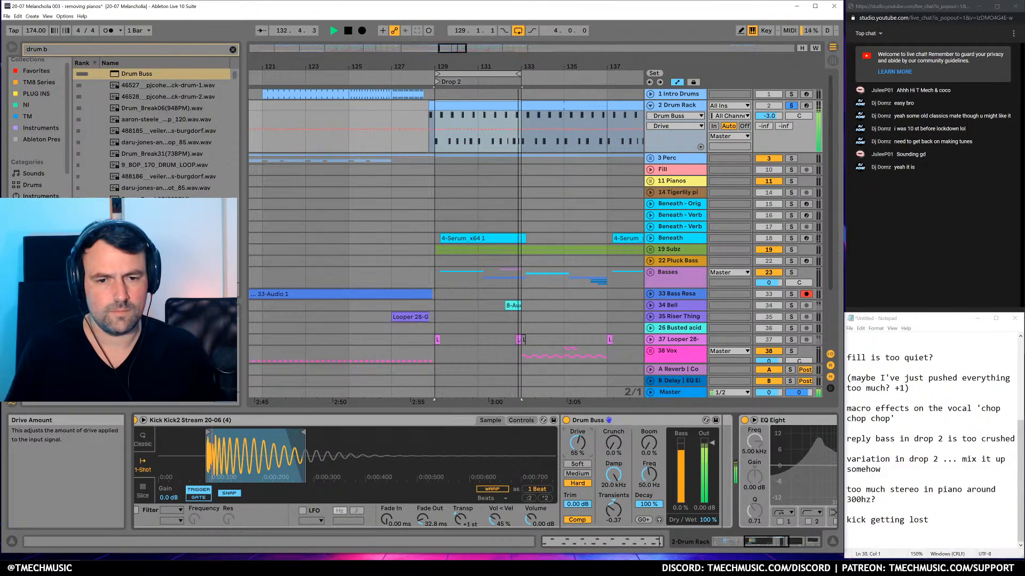
pyautogui.moveTo(614, 474); pyautogui.dragTo(617, 517)
pyautogui.click(567, 421)
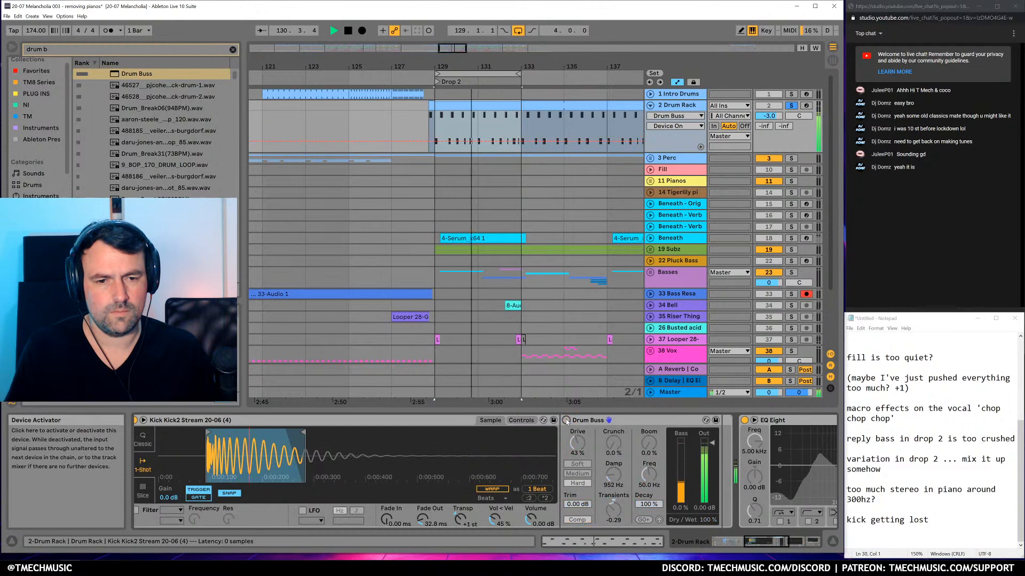
pyautogui.click(566, 420)
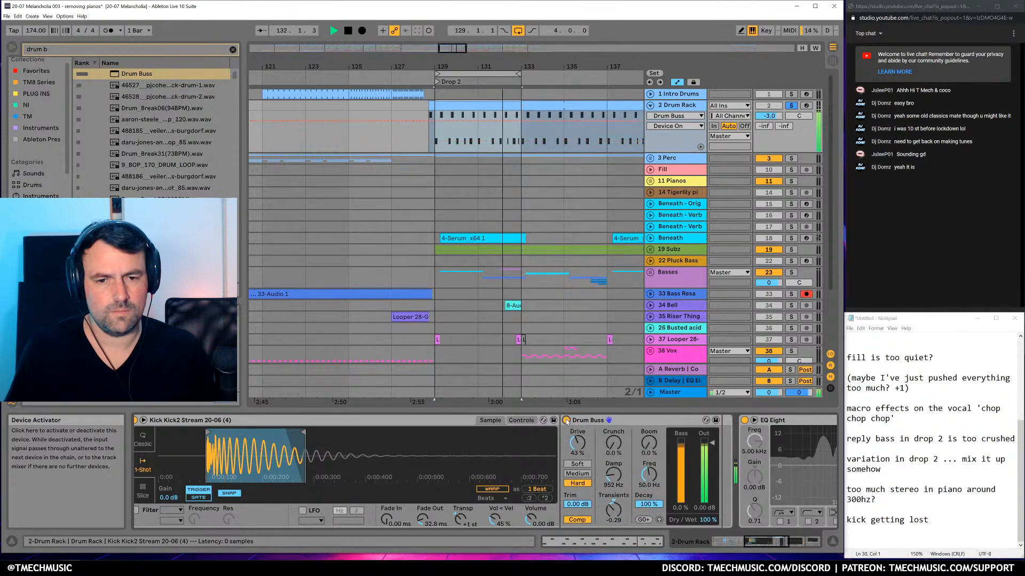
pyautogui.press('space')
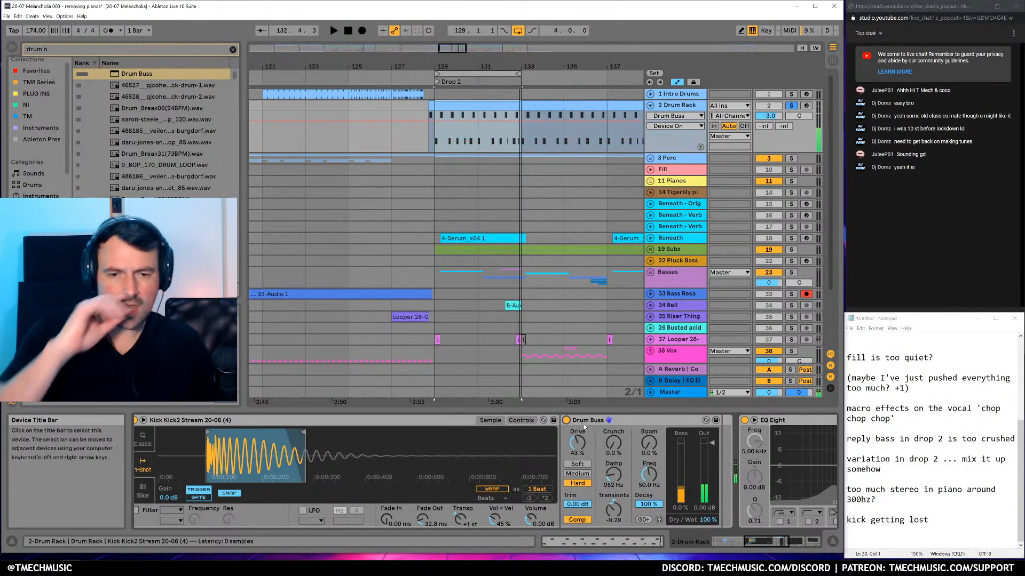
pyautogui.press('Delete')
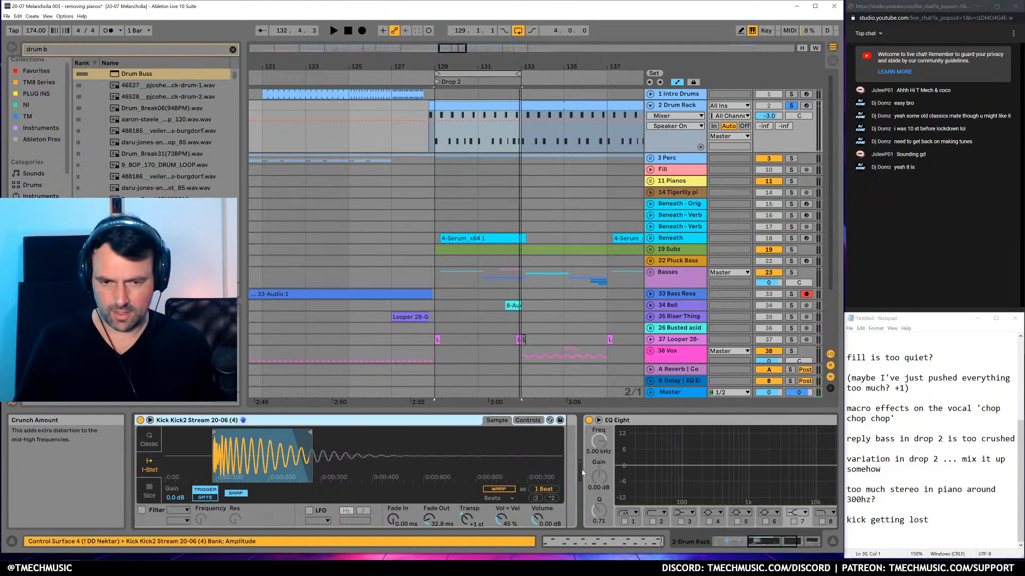
# Add an Overdrive after the Kick2 sampler, set its filter to 3.34 kHz with bandwidth 3.86 and play the loop
pyautogui.hotkey('ctrl', 'f')
pyautogui.write('over')
pyautogui.moveTo(121, 74); pyautogui.dragTo(575, 438)
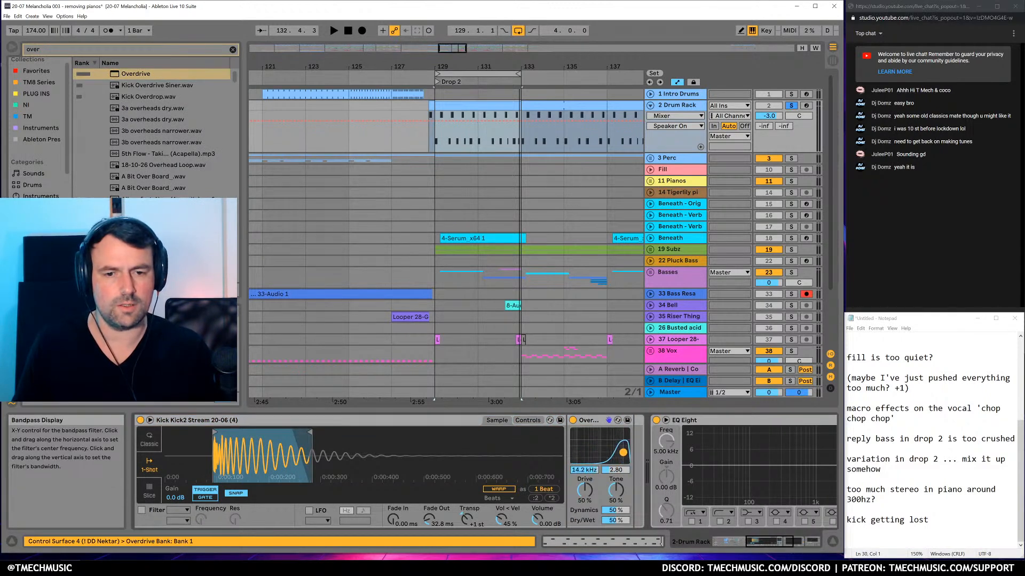
pyautogui.moveTo(606, 444); pyautogui.dragTo(607, 446)
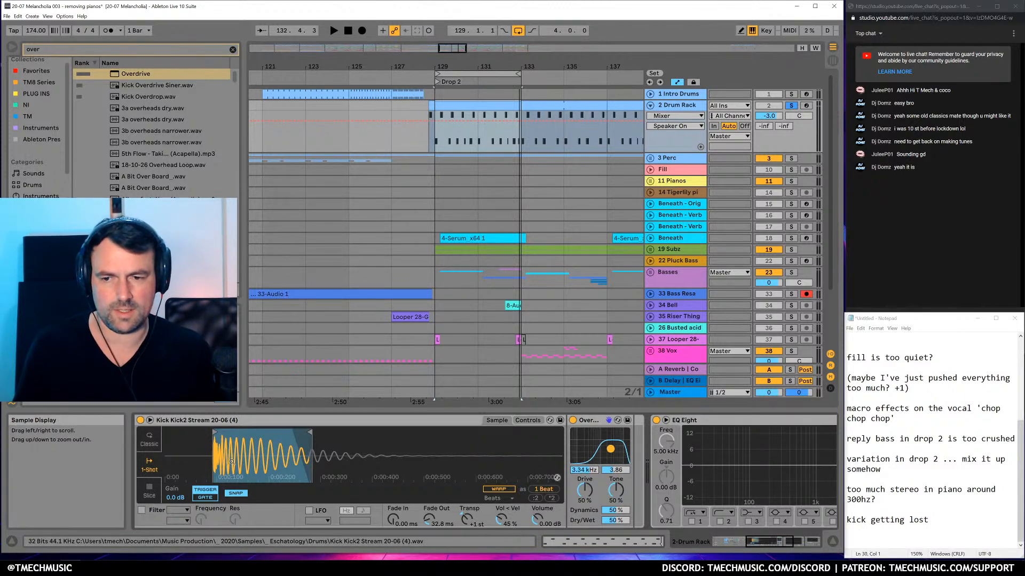
pyautogui.press('space')
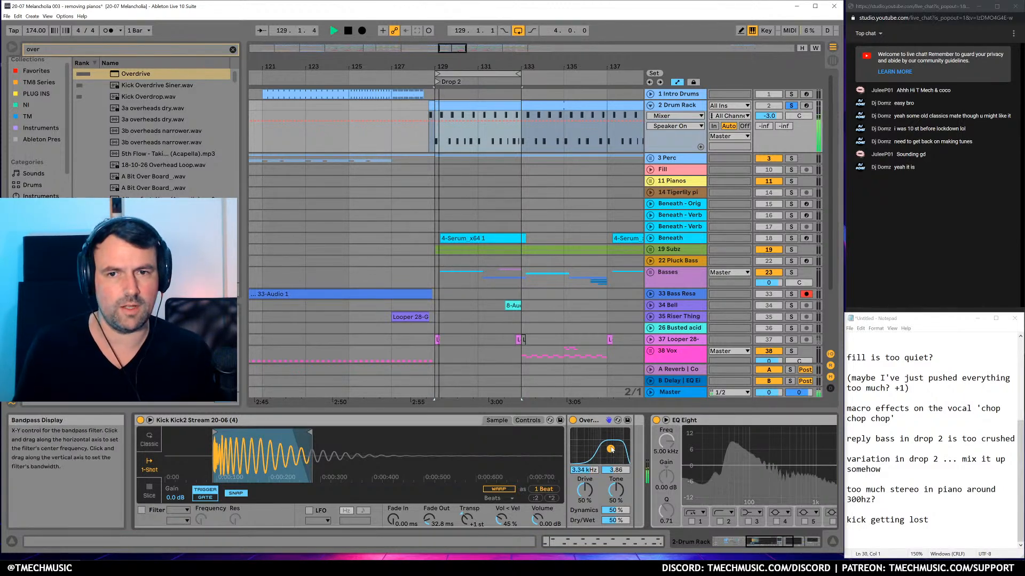
# Compare the Overdrive with its bypass and set its filter to 5.40 kHz, bandwidth 4.40 and Dry/Wet 25%
pyautogui.click(572, 420)
pyautogui.click(573, 421)
pyautogui.moveTo(611, 449); pyautogui.dragTo(614, 447)
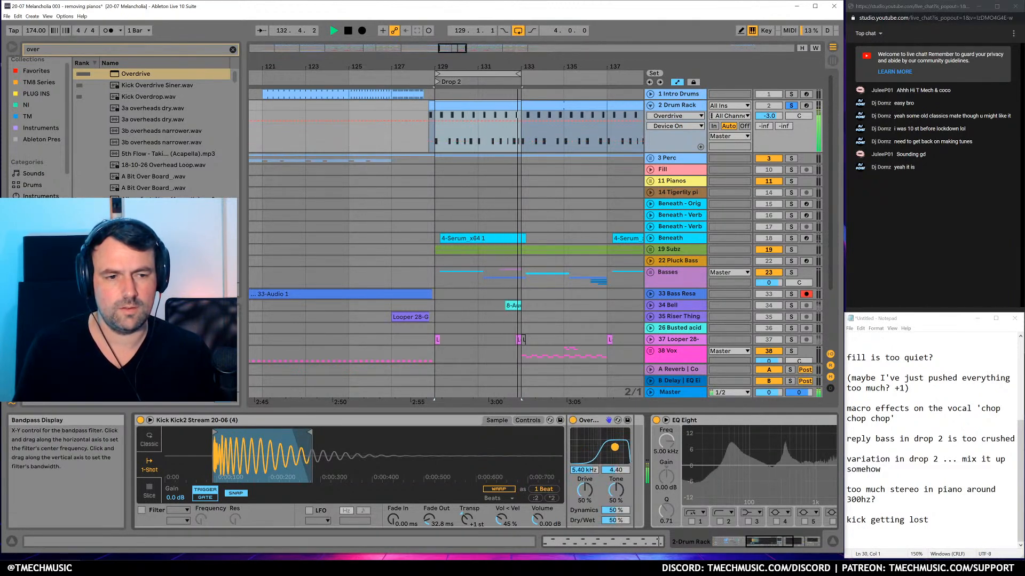
pyautogui.moveTo(610, 519); pyautogui.dragTo(611, 533)
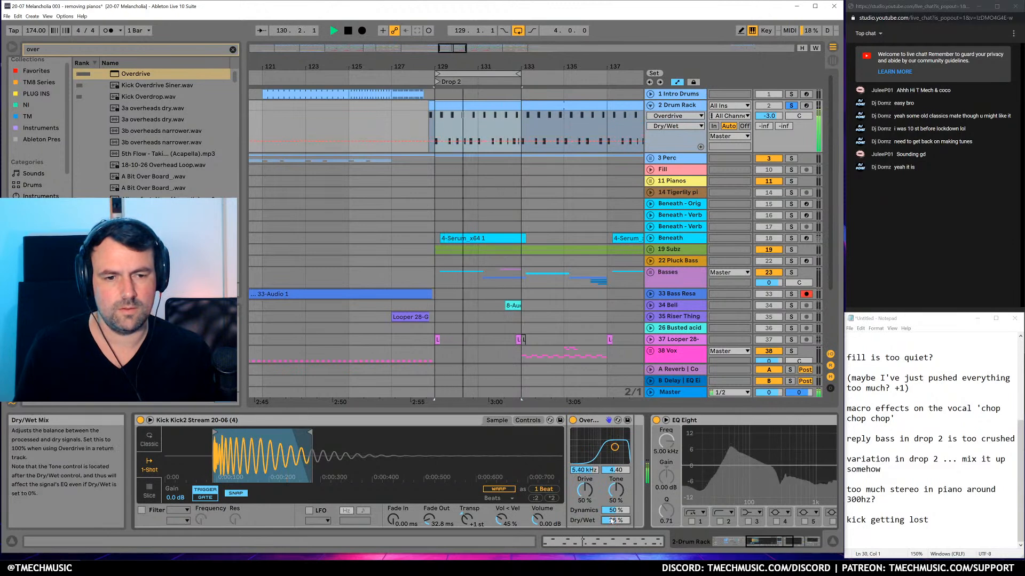
pyautogui.press('space')
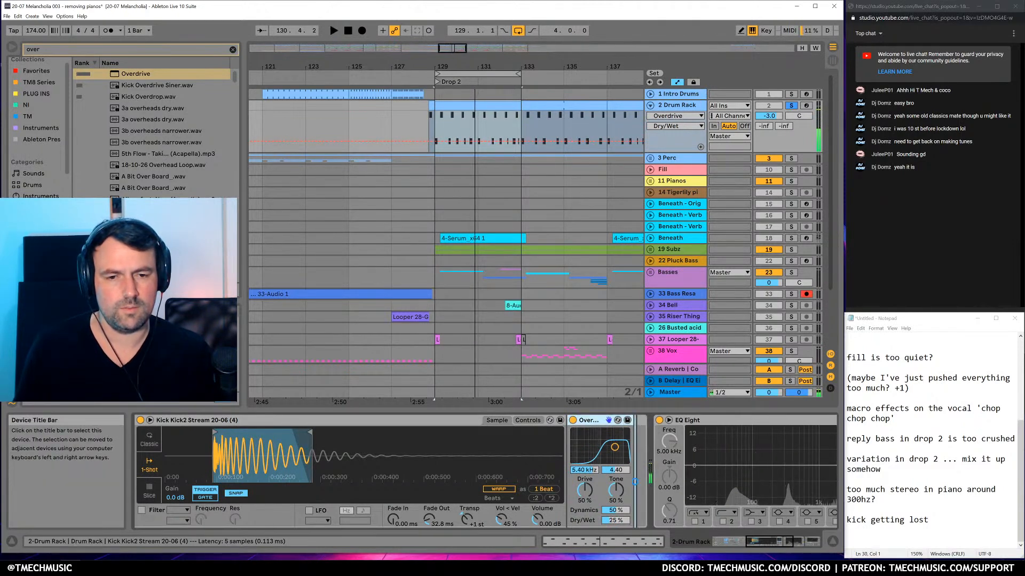
# Duplicate the Overdrive directly after the first and set the copy's filter to 3.58 kHz with bandwidth 3.33 while playing
pyautogui.moveTo(589, 420); pyautogui.dragTo(632, 486)
pyautogui.press('space')
pyautogui.moveTo(682, 448); pyautogui.dragTo(666, 448)
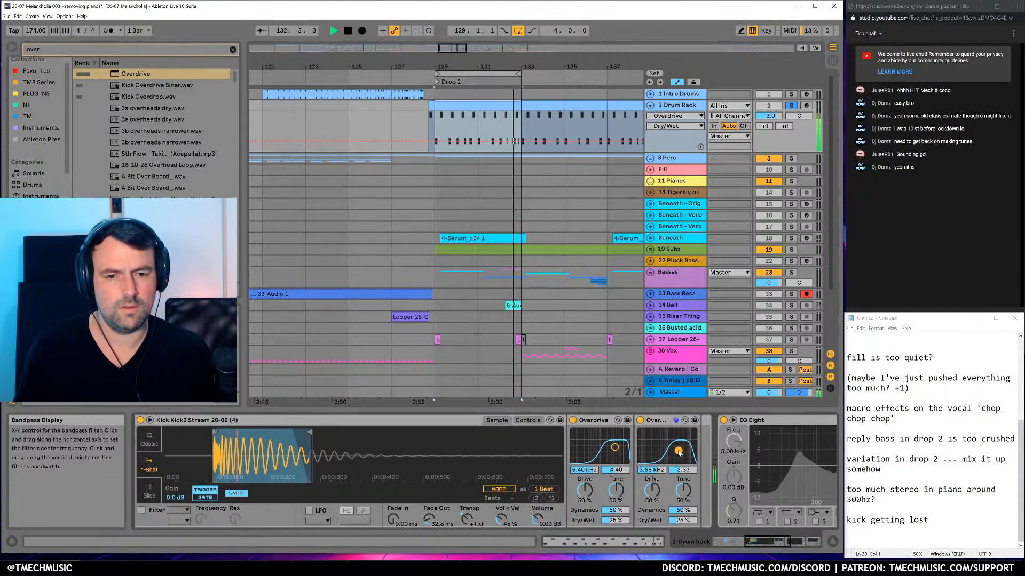
pyautogui.press('space')
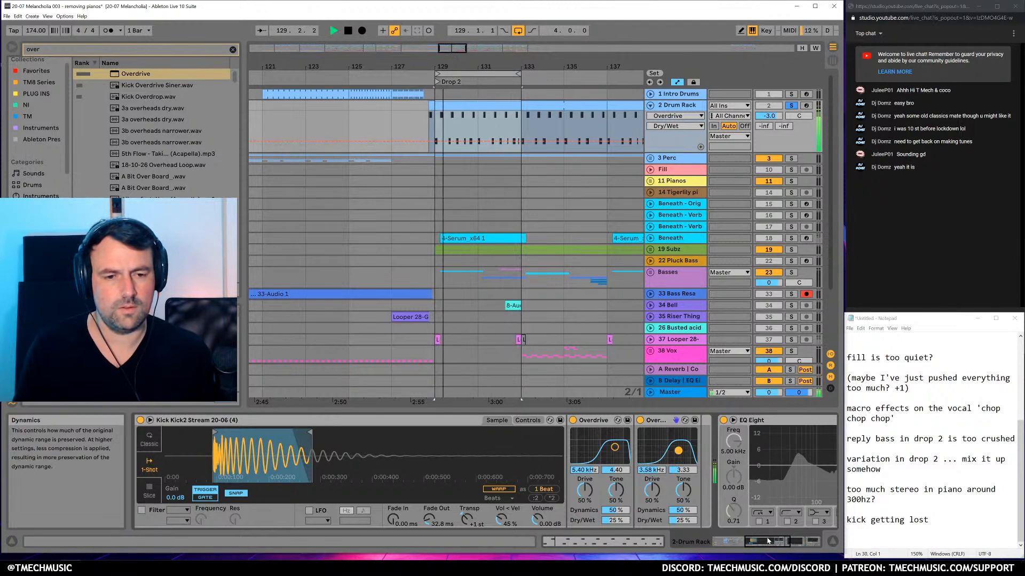
# Compare the second Overdrive with its bypass and lower its Dry/Wet to 12%
pyautogui.click(782, 543)
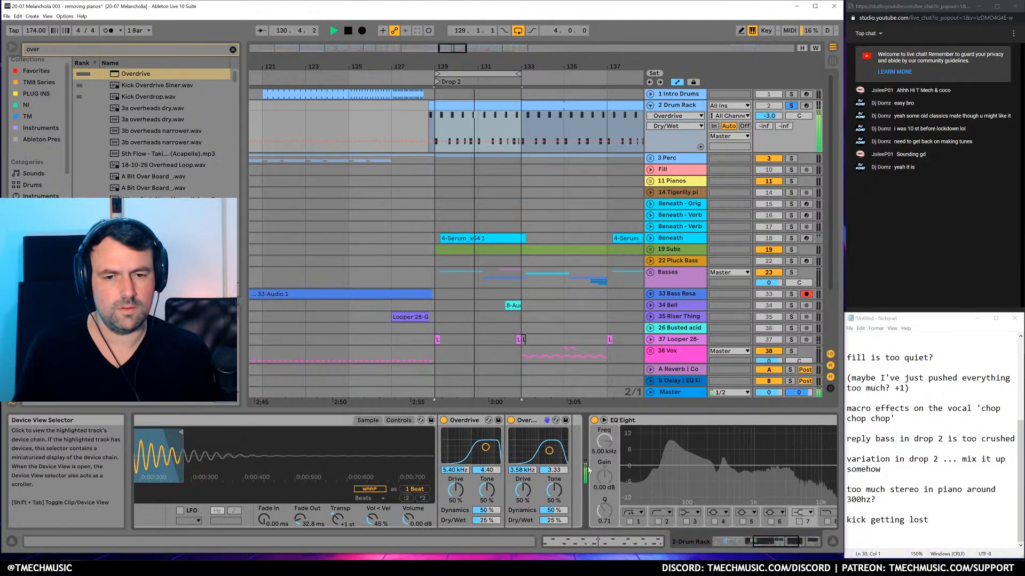
pyautogui.click(511, 421)
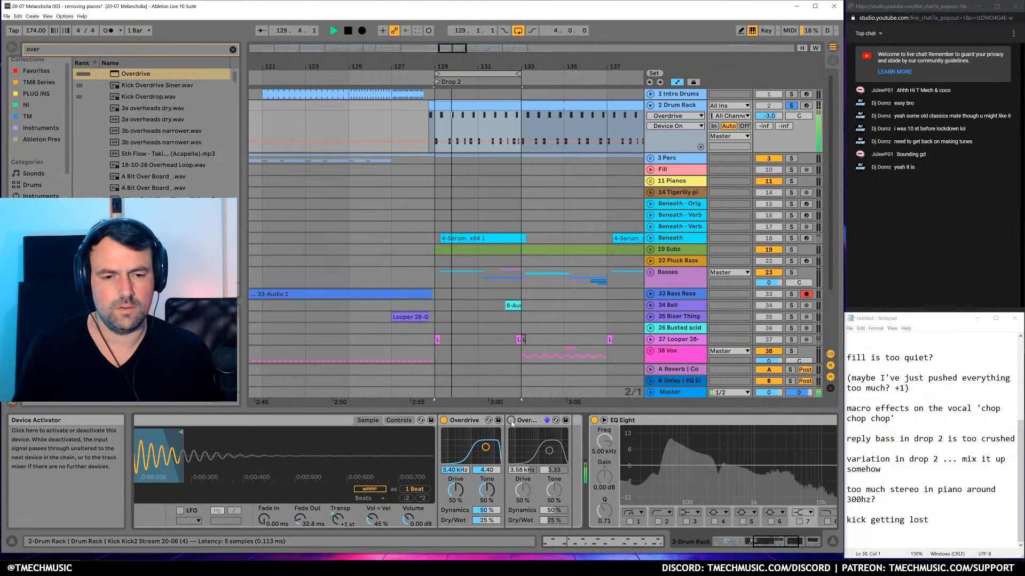
pyautogui.click(511, 421)
pyautogui.moveTo(554, 518); pyautogui.dragTo(554, 568)
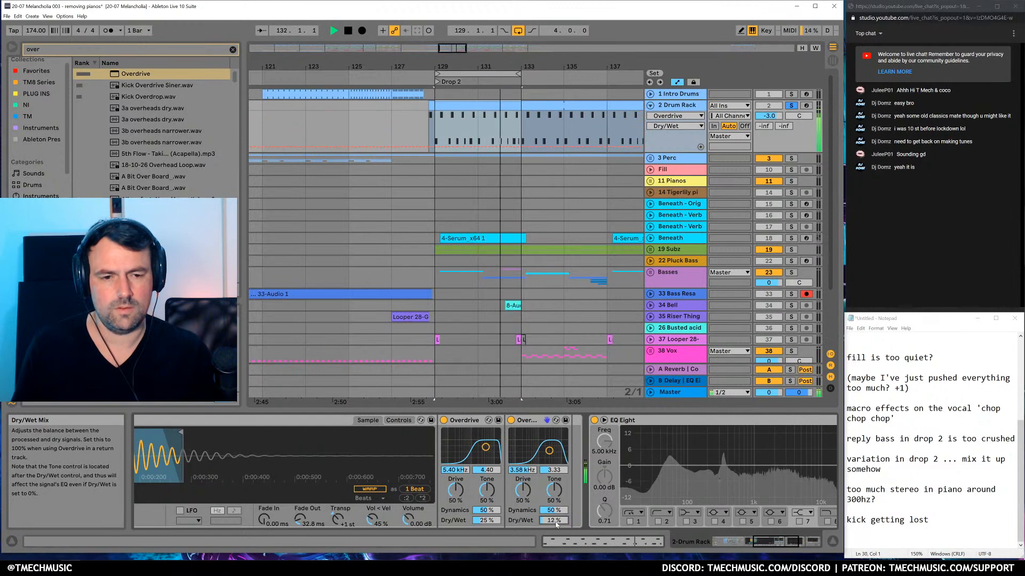
pyautogui.press('space')
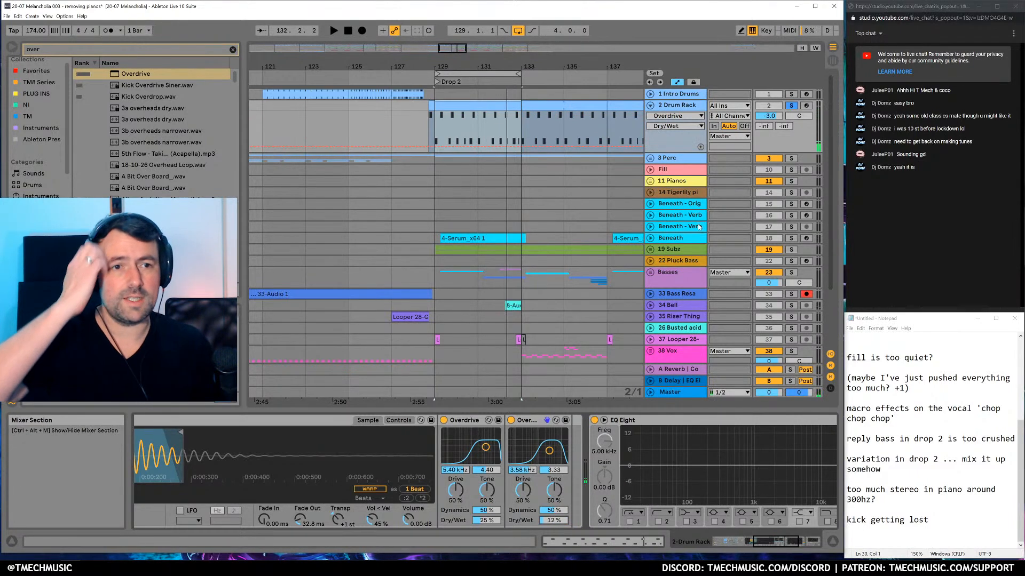
# Audition the kick with both Overdrives bypassed and again with both switched on
pyautogui.moveTo(774, 547); pyautogui.dragTo(764, 548)
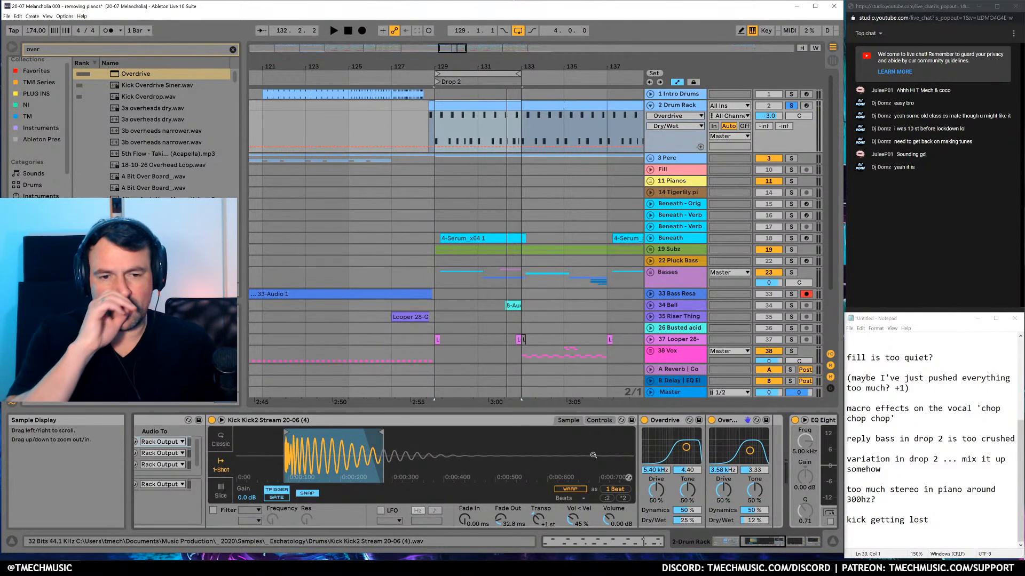
pyautogui.click(644, 420)
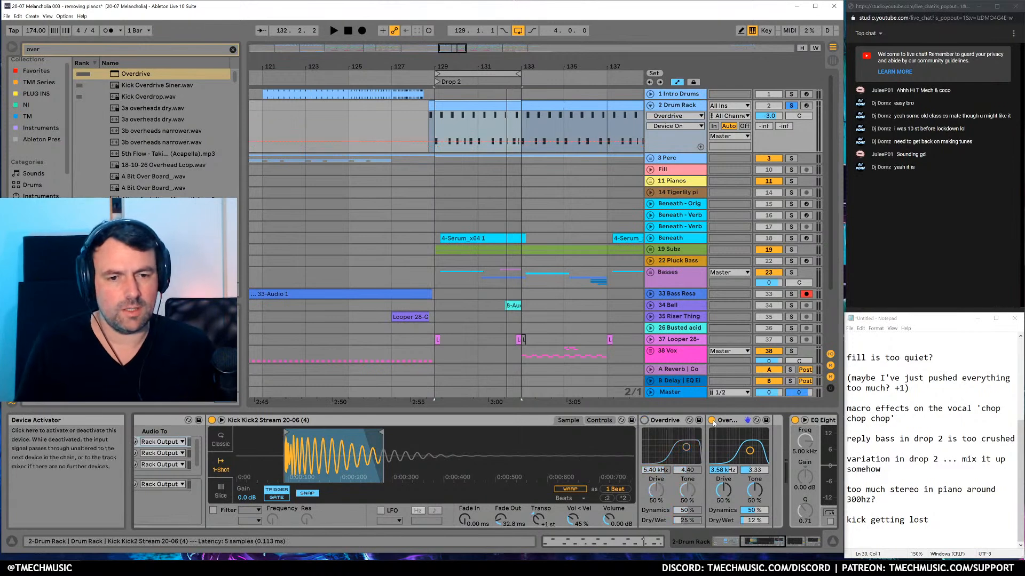
pyautogui.click(712, 421)
pyautogui.press('space')
pyautogui.press('space')
pyautogui.click(711, 421)
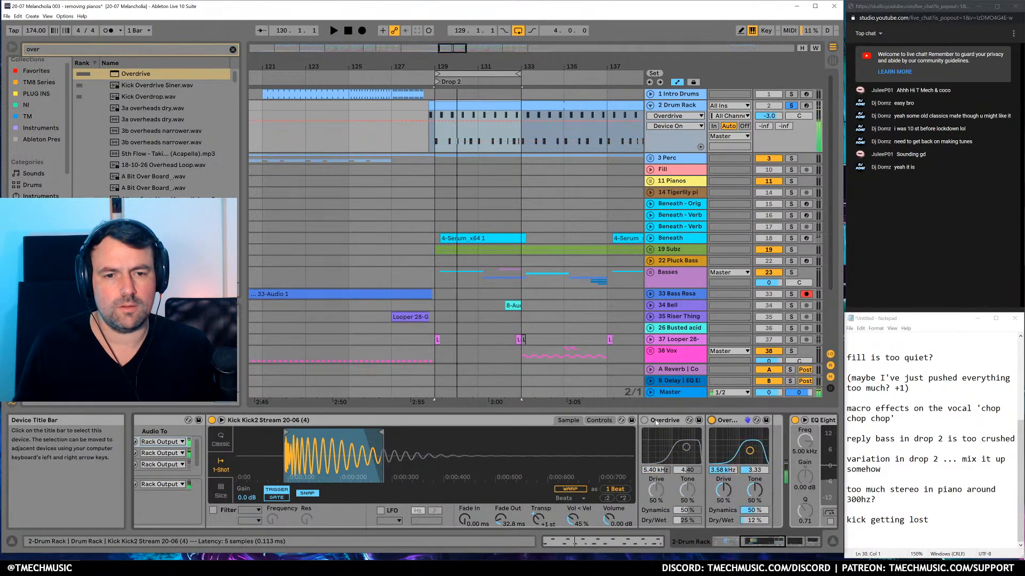
pyautogui.click(644, 420)
pyautogui.press('space')
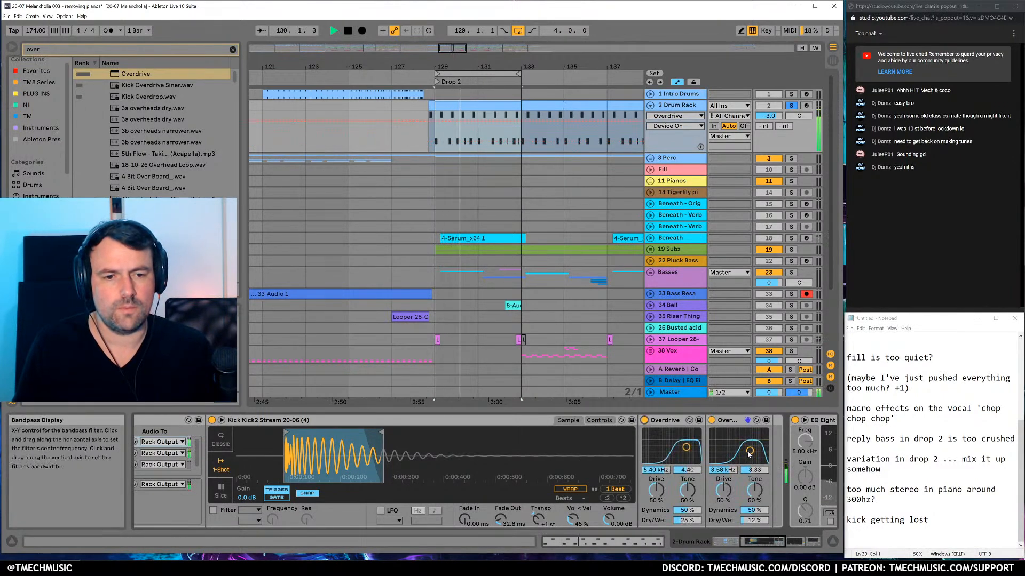
pyautogui.press('space')
# Audition the overdriven kick in the full mix of the Drop 2 loop and solo the Drum Rack again
pyautogui.click(791, 105)
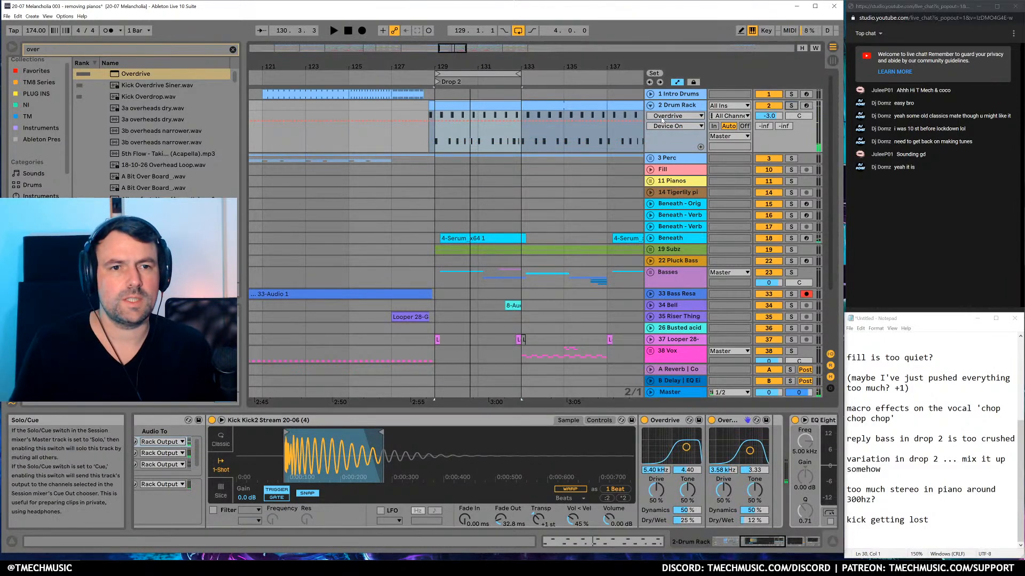
pyautogui.click(393, 148)
pyautogui.press('space')
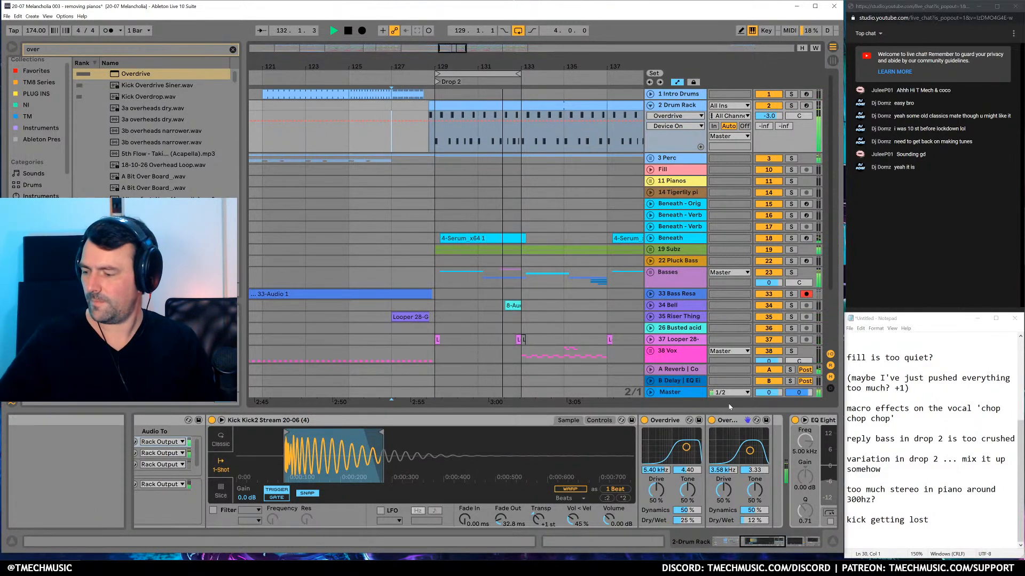
pyautogui.click(791, 105)
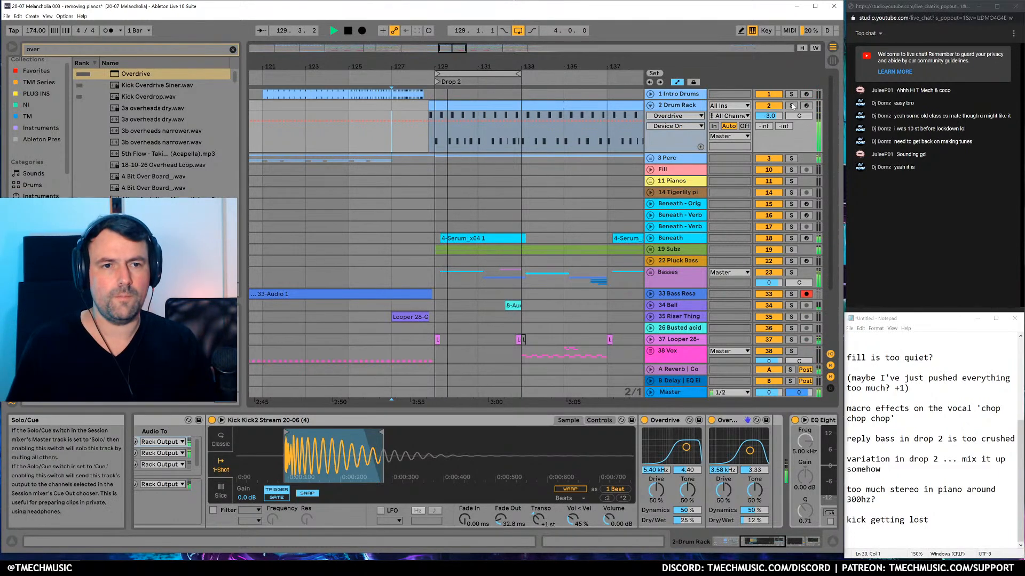
pyautogui.click(777, 544)
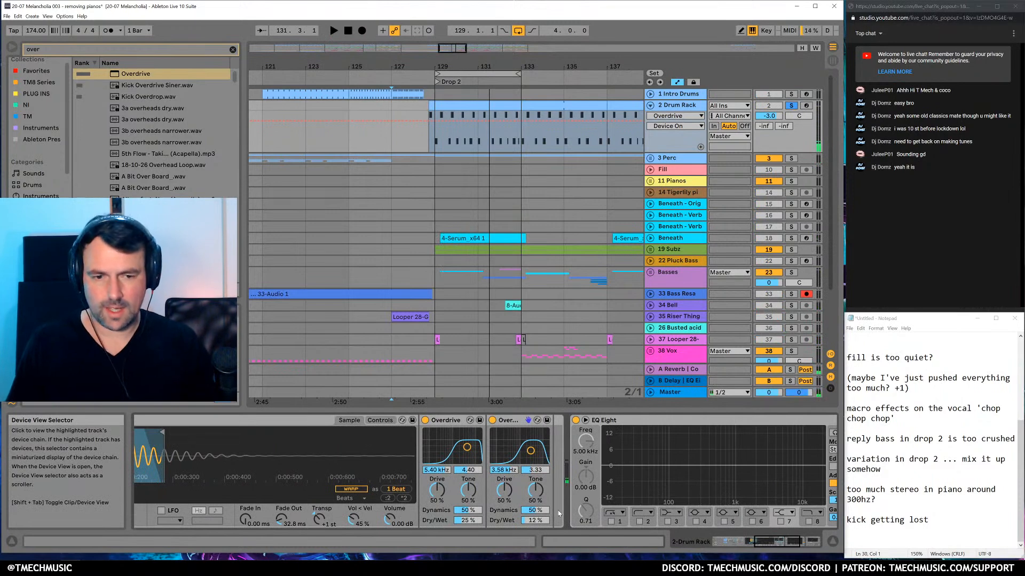
# On the kick's EQ Eight, boost band 4 in the low mids and cut band 3 to -4.34 dB at 89.9 Hz during playback
pyautogui.moveTo(623, 421); pyautogui.dragTo(533, 439)
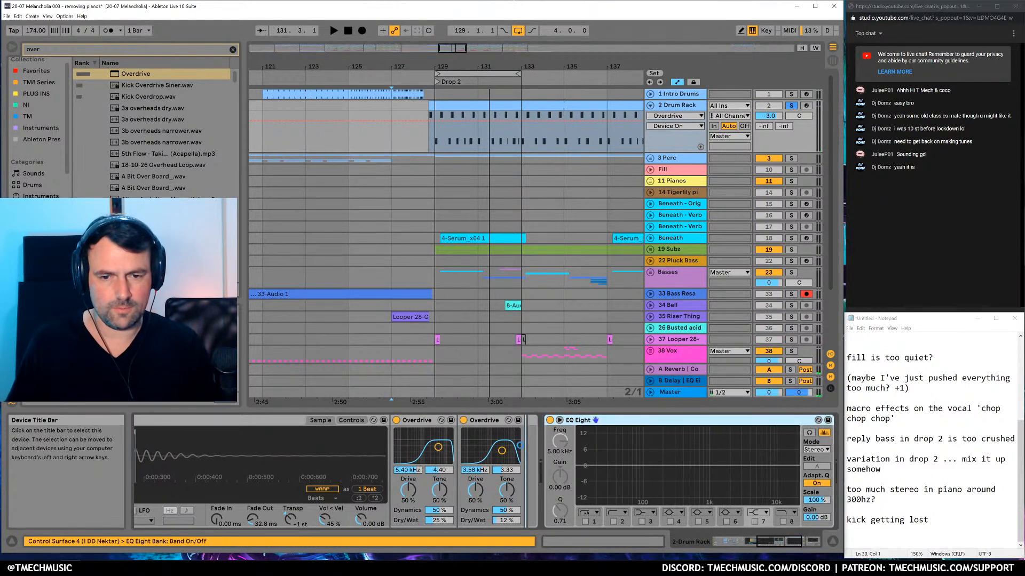
pyautogui.moveTo(540, 484); pyautogui.dragTo(541, 484)
pyautogui.press('space')
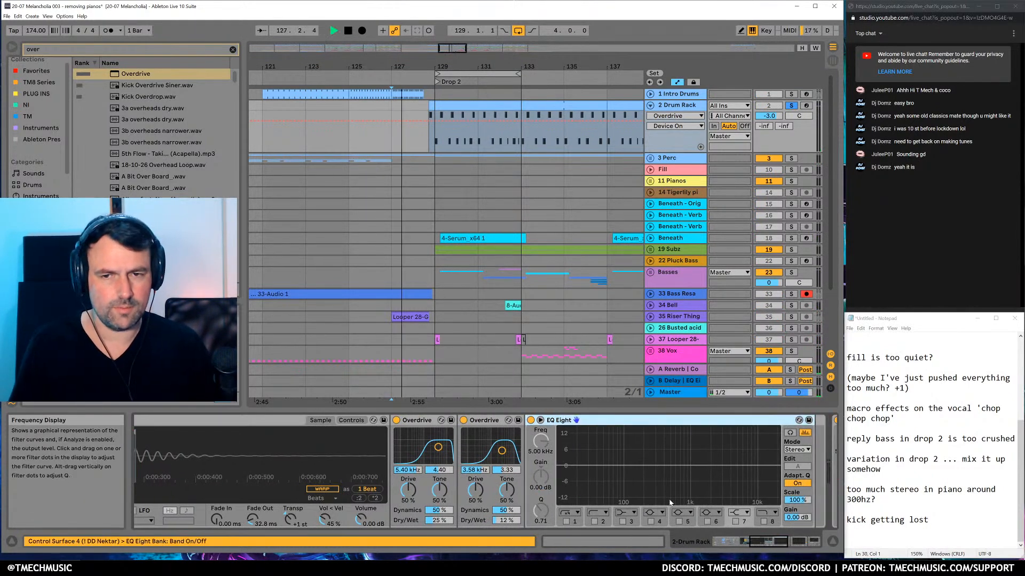
pyautogui.click(651, 522)
pyautogui.moveTo(679, 436); pyautogui.dragTo(622, 475)
pyautogui.click(622, 522)
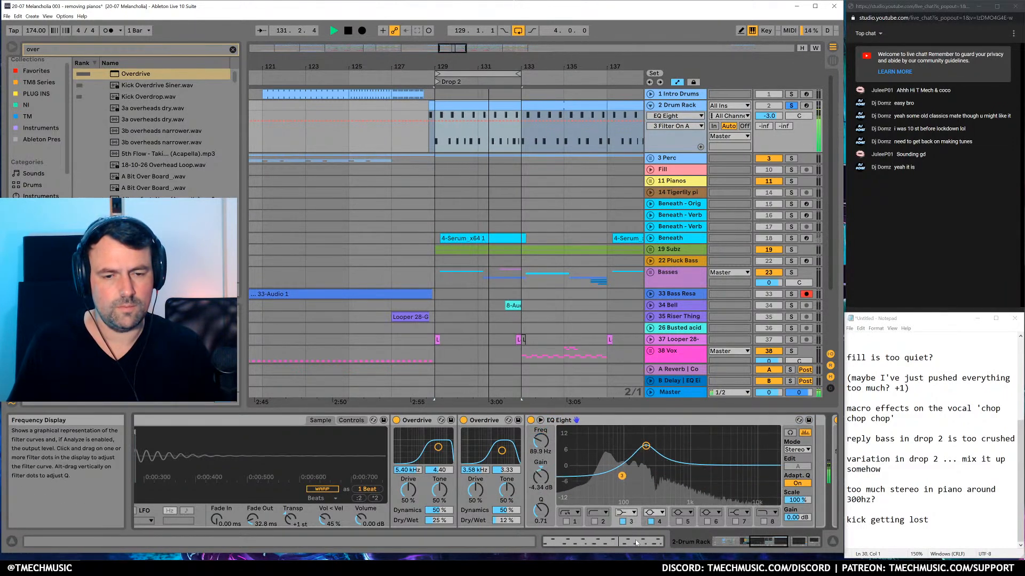
# Boost band 6 to 9.05 dB at 791 Hz and compare the kick's EQ Eight with its bypass
pyautogui.click(707, 521)
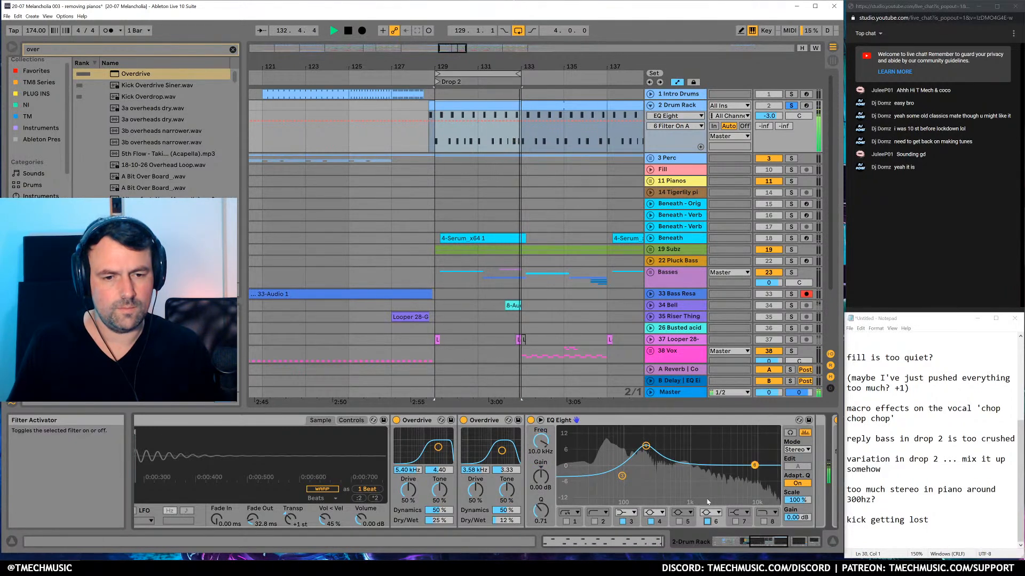
pyautogui.moveTo(754, 465); pyautogui.dragTo(746, 444)
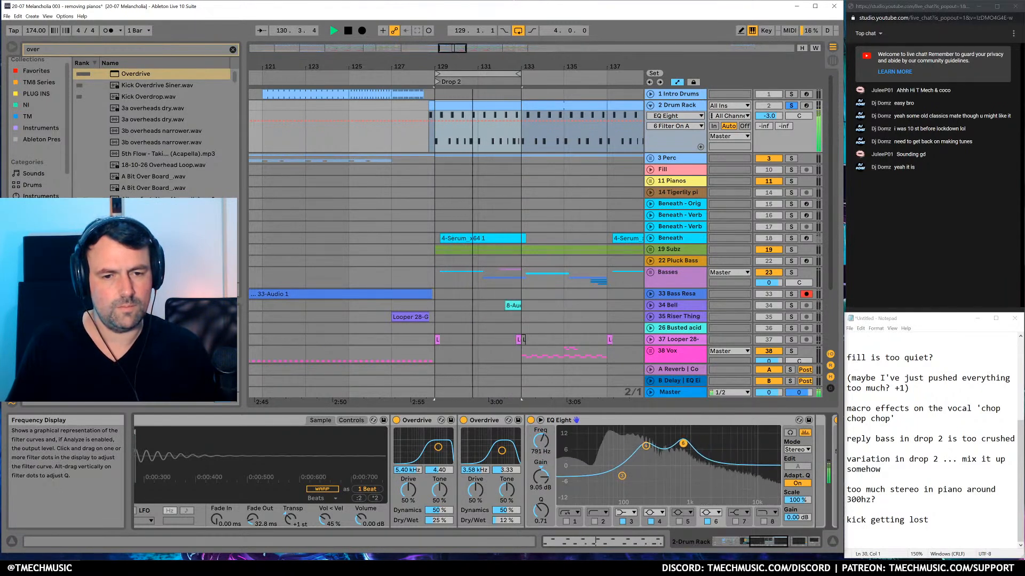
pyautogui.click(531, 421)
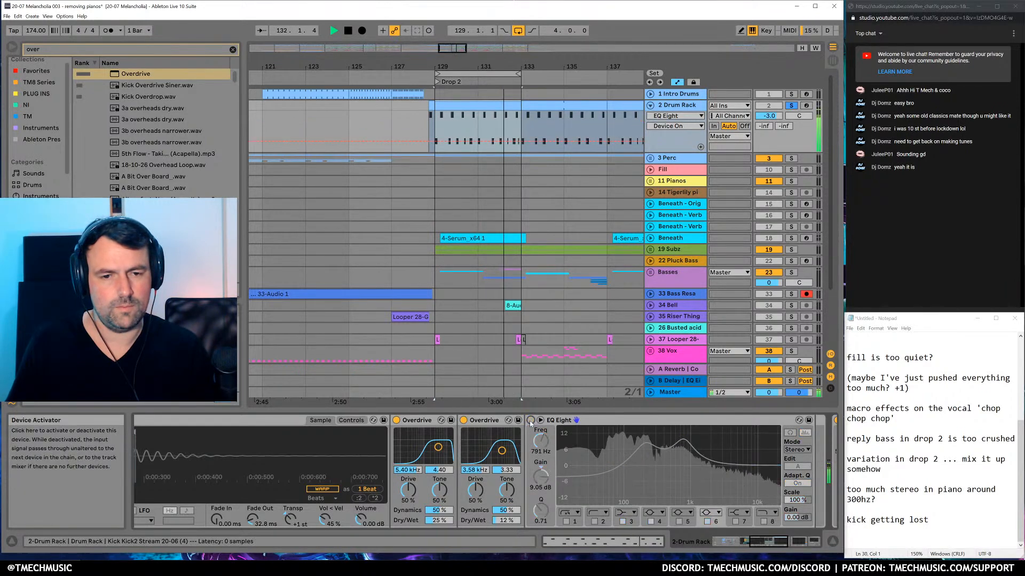
pyautogui.click(531, 420)
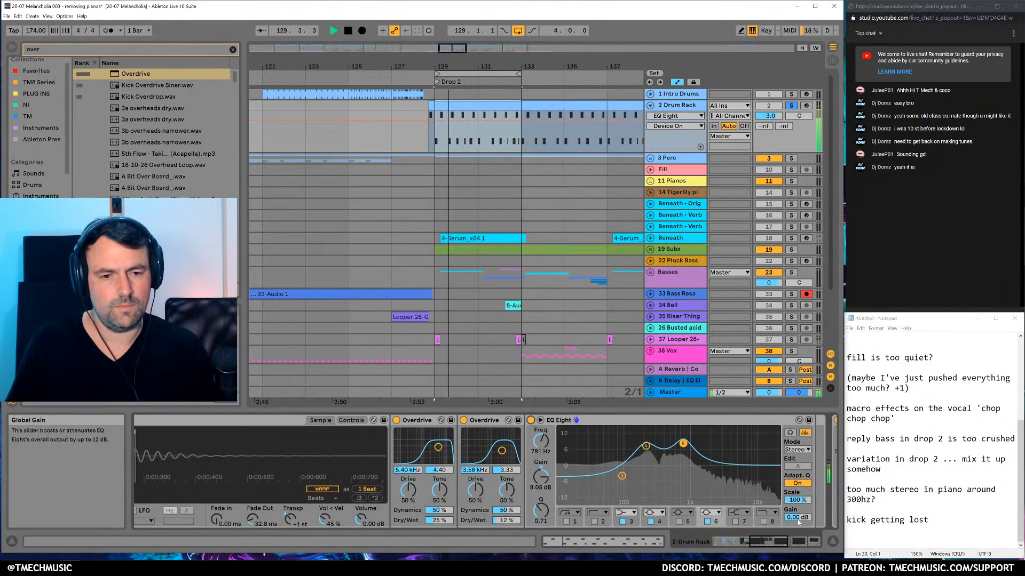
# Unsolo the Drum Rack and play the equalised kick in the full mix of Drop 2
pyautogui.press('space')
pyautogui.click(800, 542)
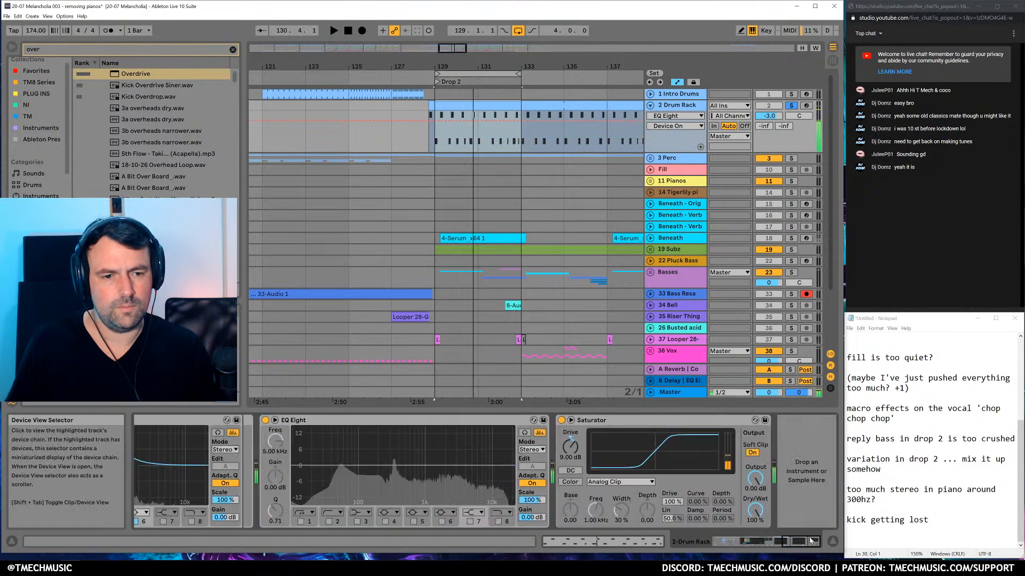
pyautogui.click(791, 106)
pyautogui.click(532, 141)
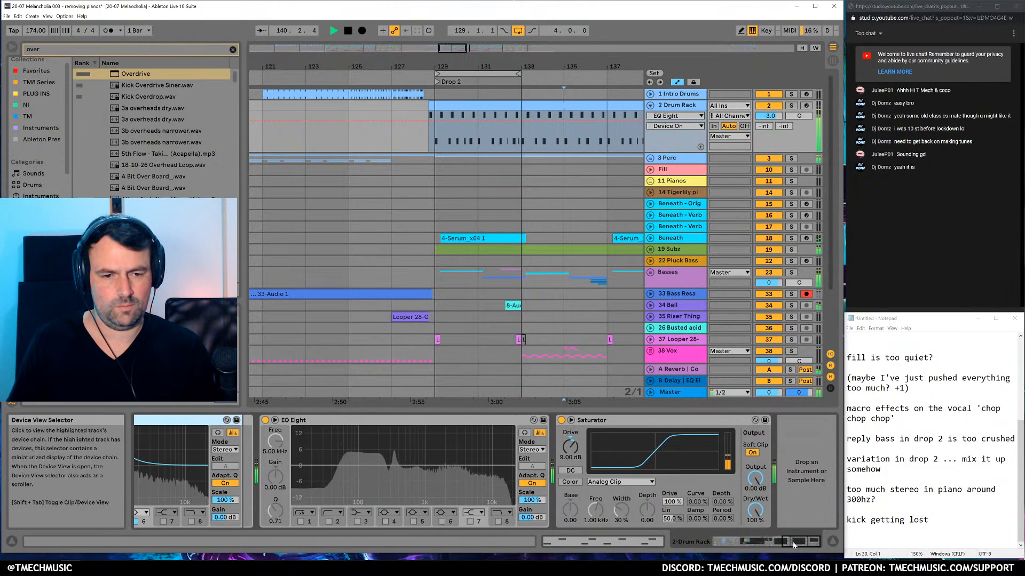
# Refine the kick's EQ Eight: band 3 off, band 6 at 3.35 dB, band 4 at 4.59 dB and 198 Hz, and stop playback
pyautogui.click(777, 543)
pyautogui.moveTo(411, 444); pyautogui.dragTo(372, 451)
pyautogui.click(350, 522)
pyautogui.click(412, 458)
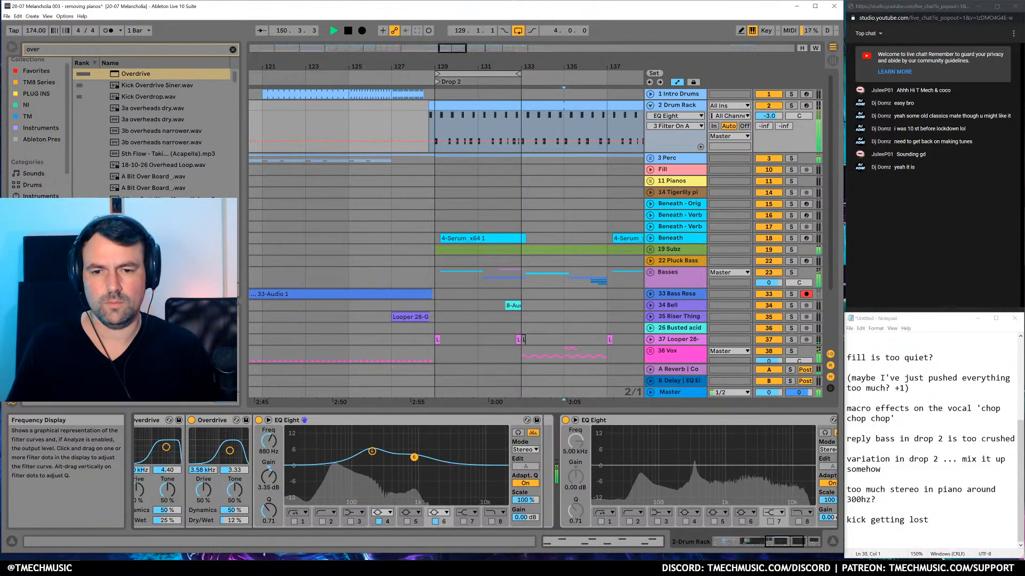
pyautogui.moveTo(372, 451); pyautogui.dragTo(372, 454)
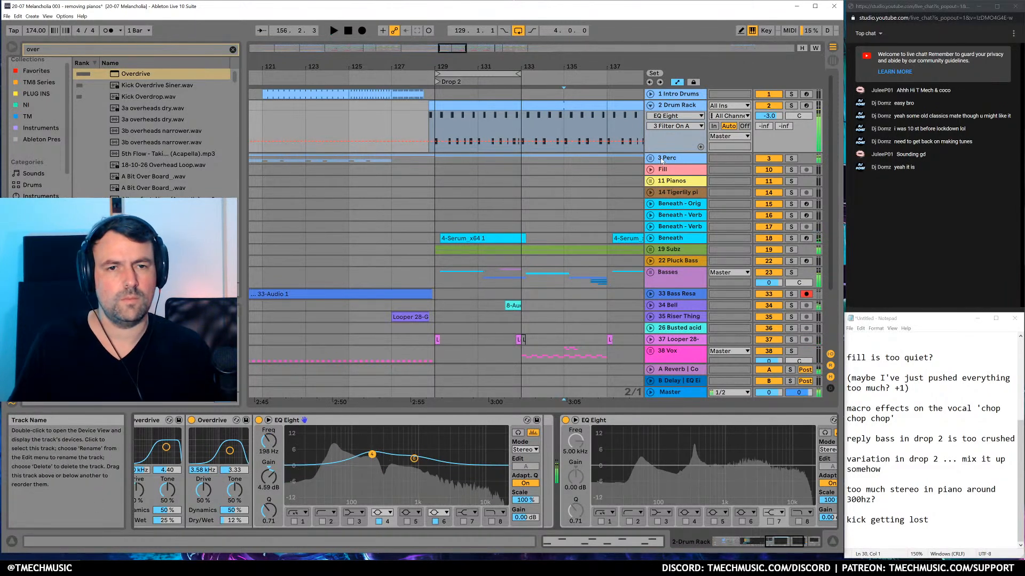
pyautogui.press('space')
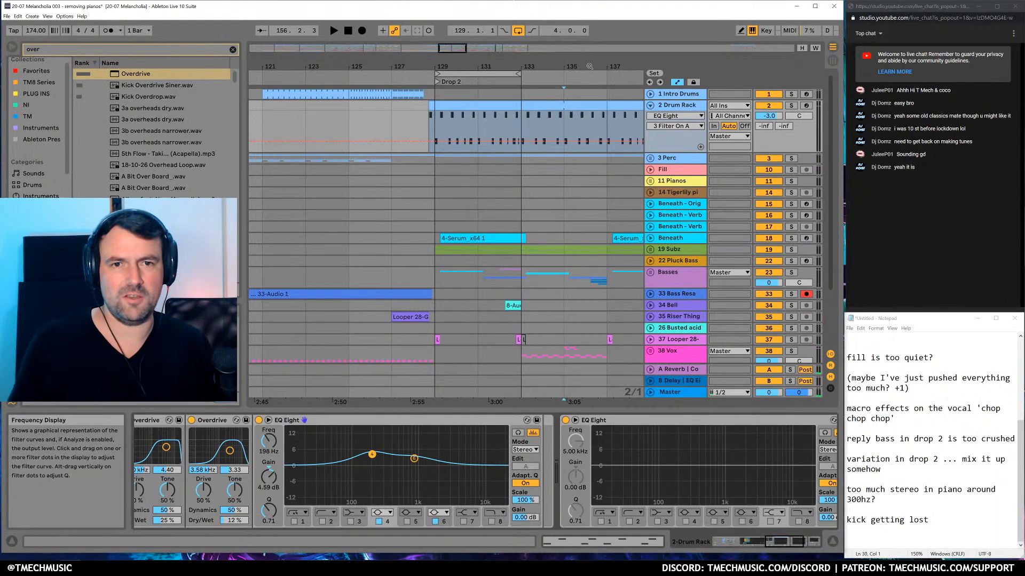
# Play Drop 2 from bar 133 and lower the snare chain's volume in the Drum Rack to -1.4 dB
pyautogui.moveTo(593, 81); pyautogui.dragTo(512, 59)
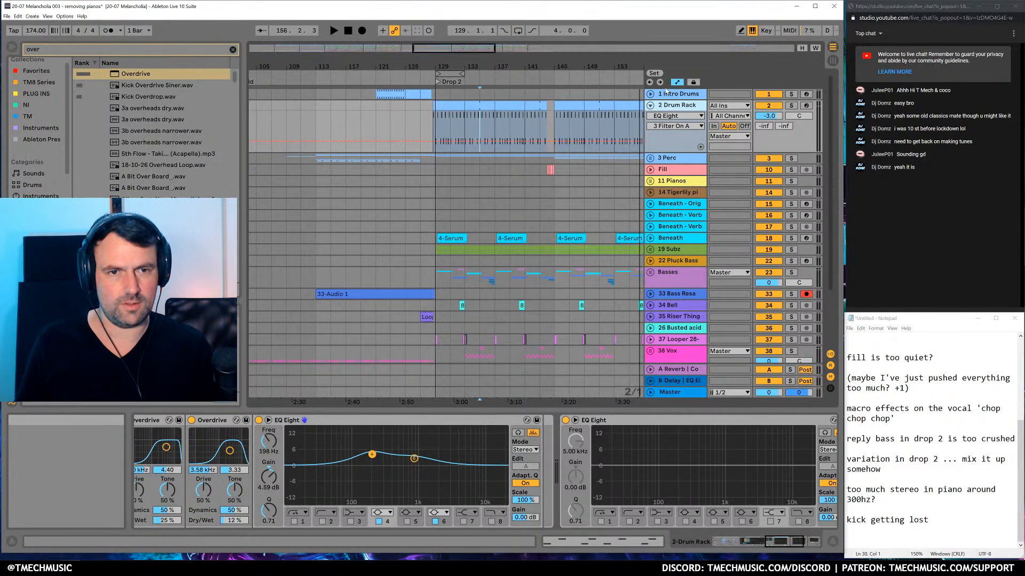
pyautogui.moveTo(485, 119); pyautogui.dragTo(499, 121)
pyautogui.press('space')
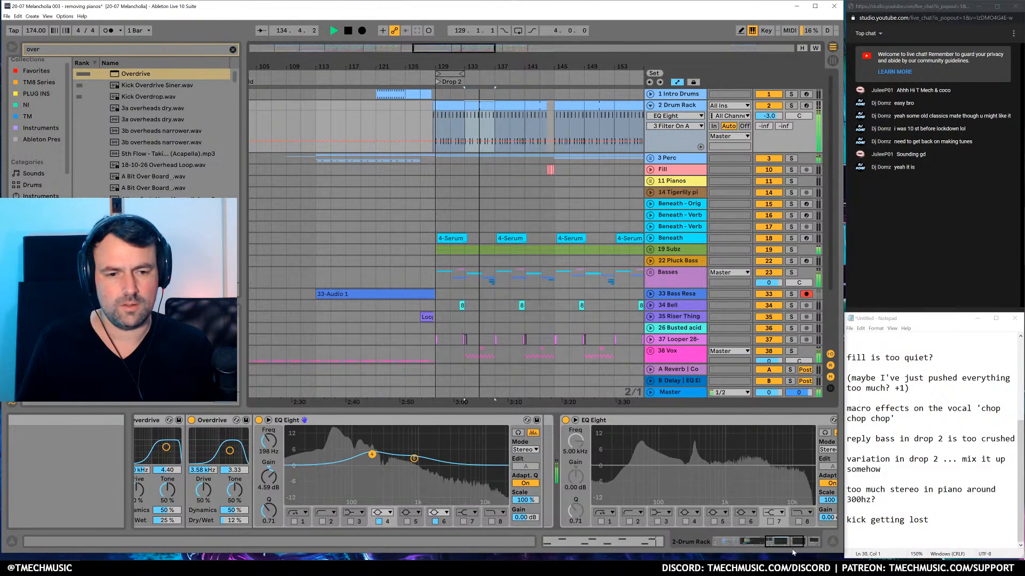
pyautogui.click(731, 542)
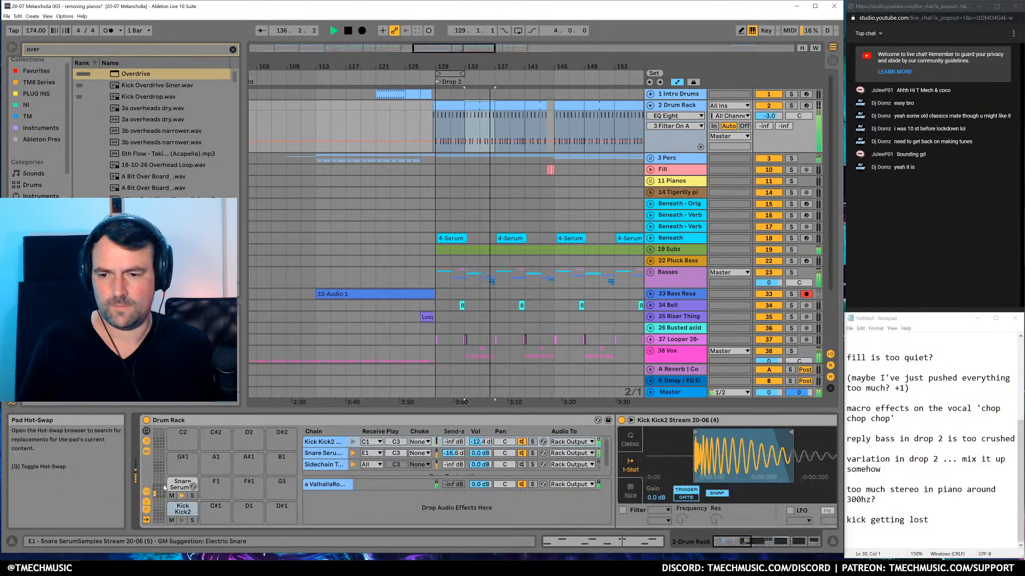
pyautogui.click(169, 489)
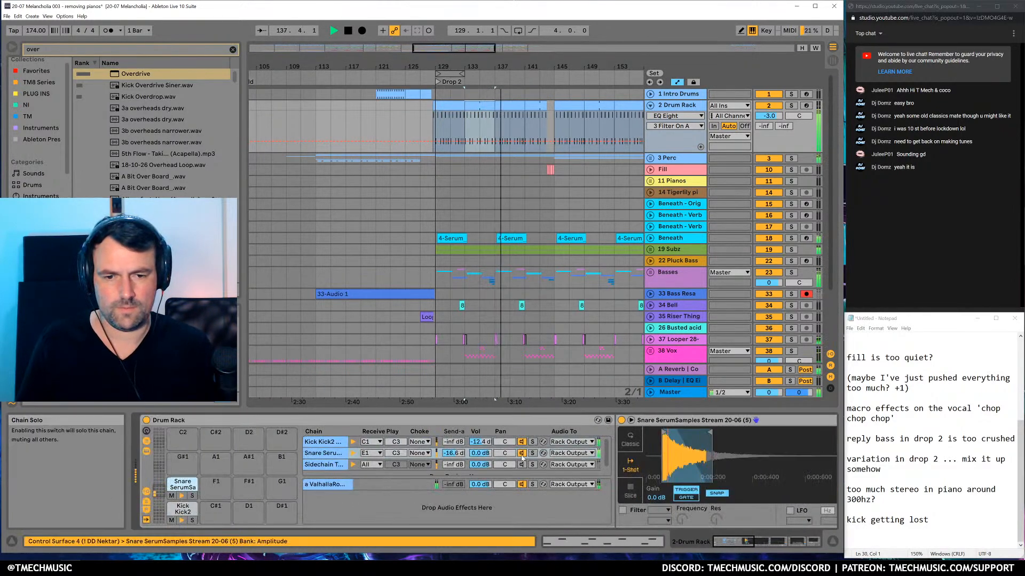
pyautogui.click(479, 454)
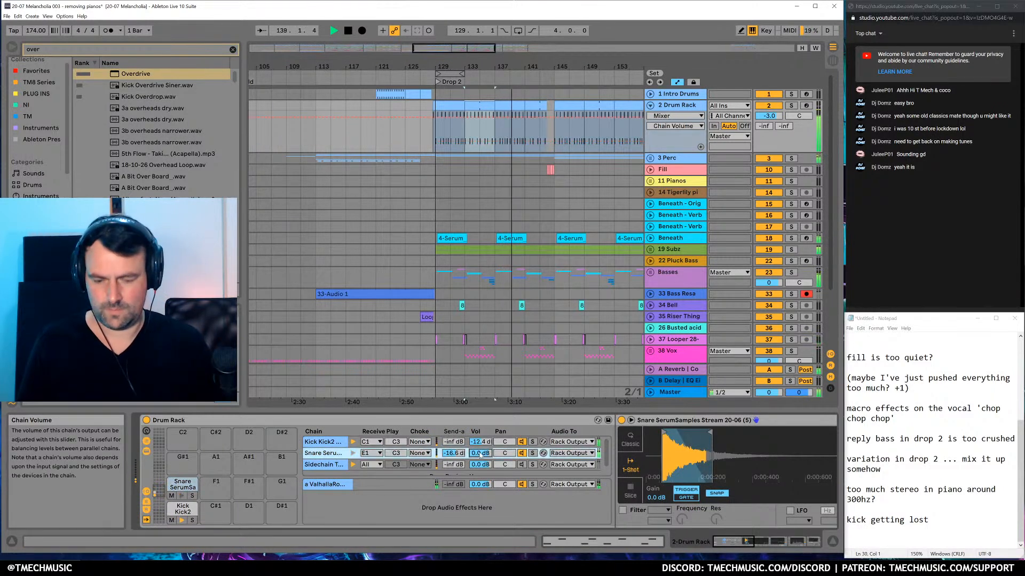
pyautogui.moveTo(485, 457); pyautogui.dragTo(485, 448)
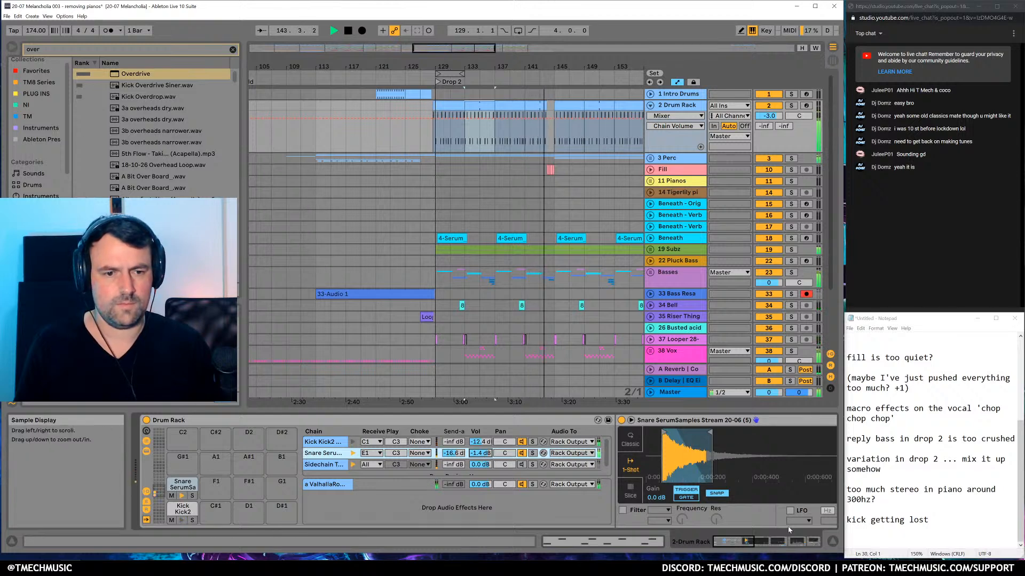
# Place the insert marker just before Drop 2 on the Drum Rack track and stop playback
pyautogui.click(801, 542)
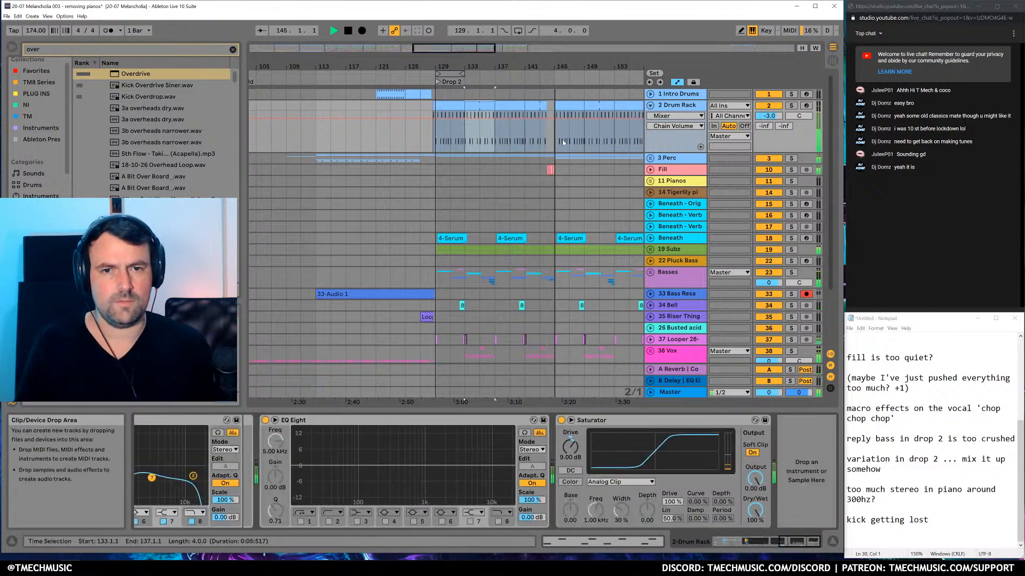
pyautogui.click(422, 133)
pyautogui.press('space')
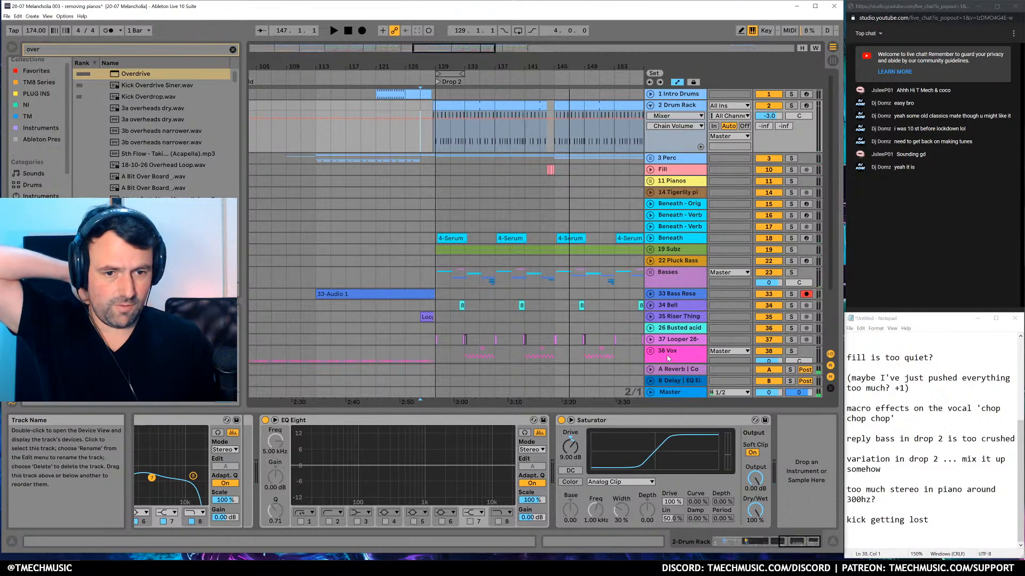
# Switch to the Notepad list, mark "snare too loud / crap" with an x, and cut the "fill is too quiet?" note
pyautogui.scroll(5, 931, 437)
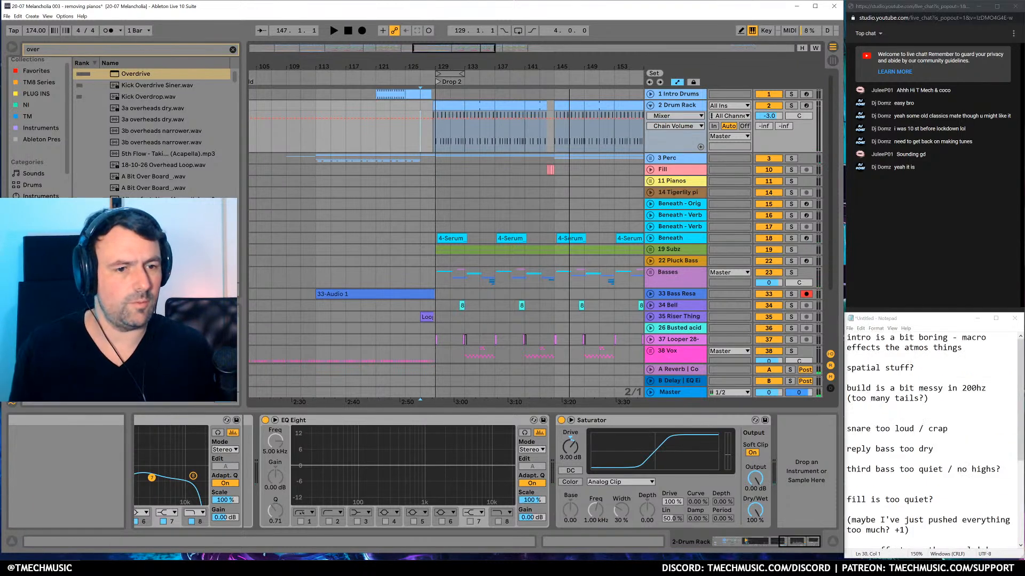
pyautogui.click(846, 339)
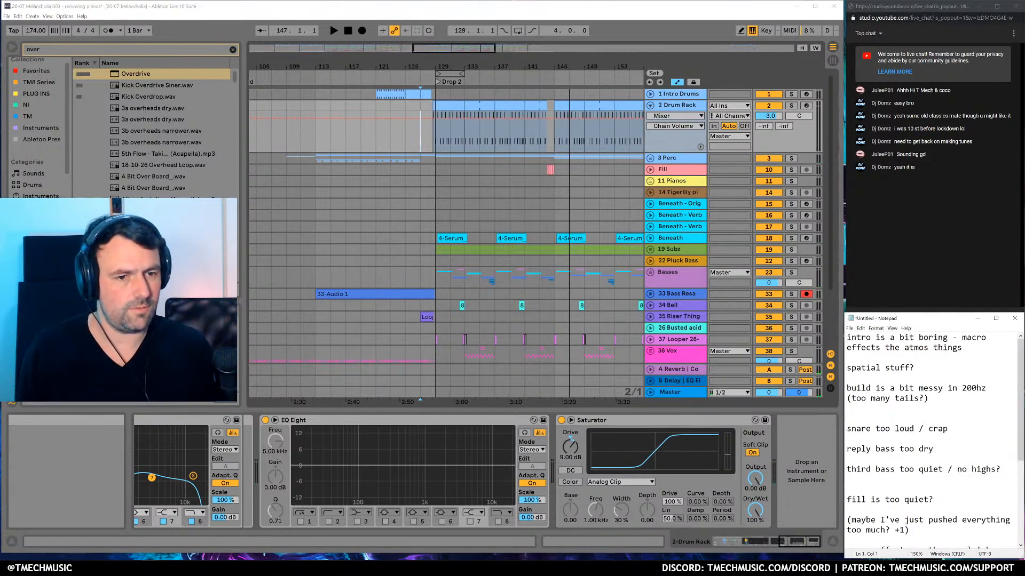
pyautogui.scroll(-5, 932, 438)
pyautogui.scroll(5, 931, 438)
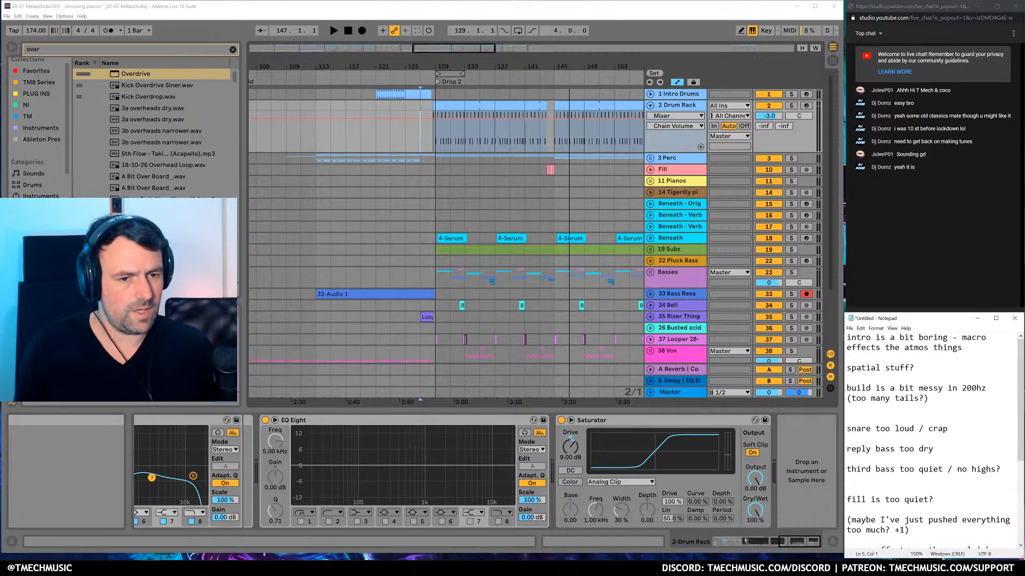
pyautogui.scroll(-2, 931, 437)
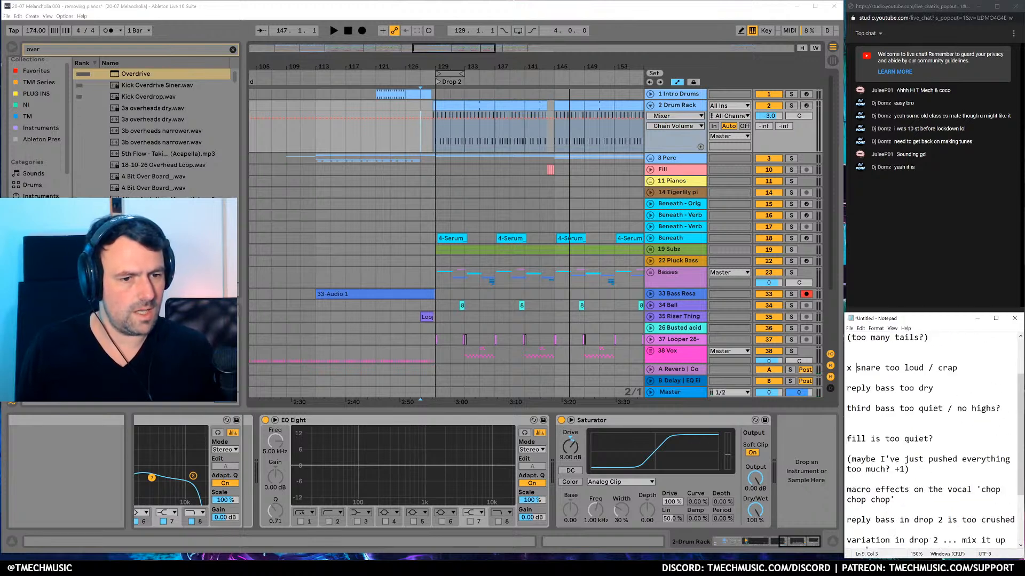
pyautogui.scroll(-1, 932, 437)
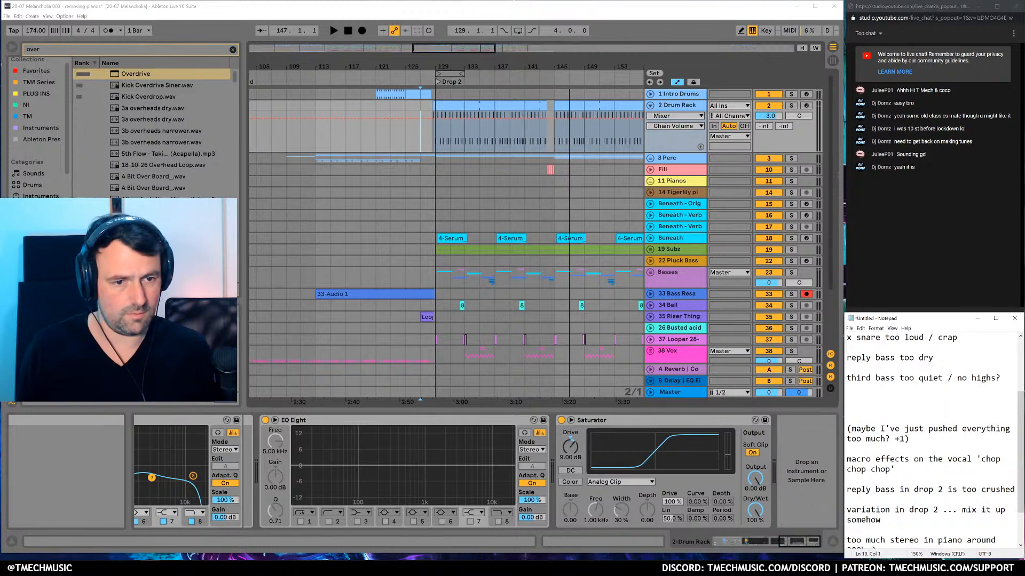
# Move the x-marked snare and fill notes below "(maybe I've just pushed everything too much? +1)", followed by blank lines
pyautogui.moveTo(944, 348); pyautogui.dragTo(844, 338)
pyautogui.hotkey('ctrl', 'c')
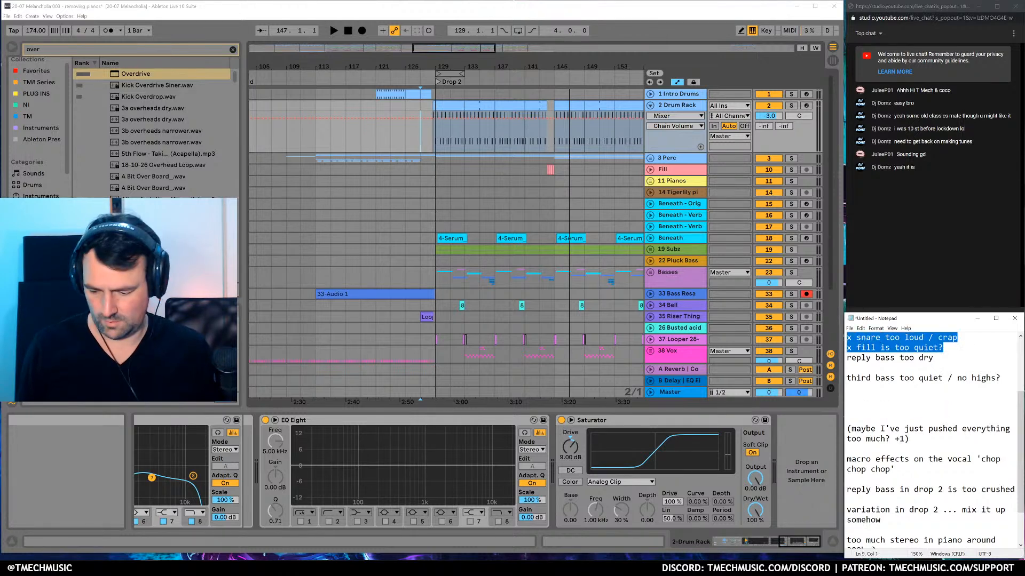
pyautogui.scroll(-2, 932, 437)
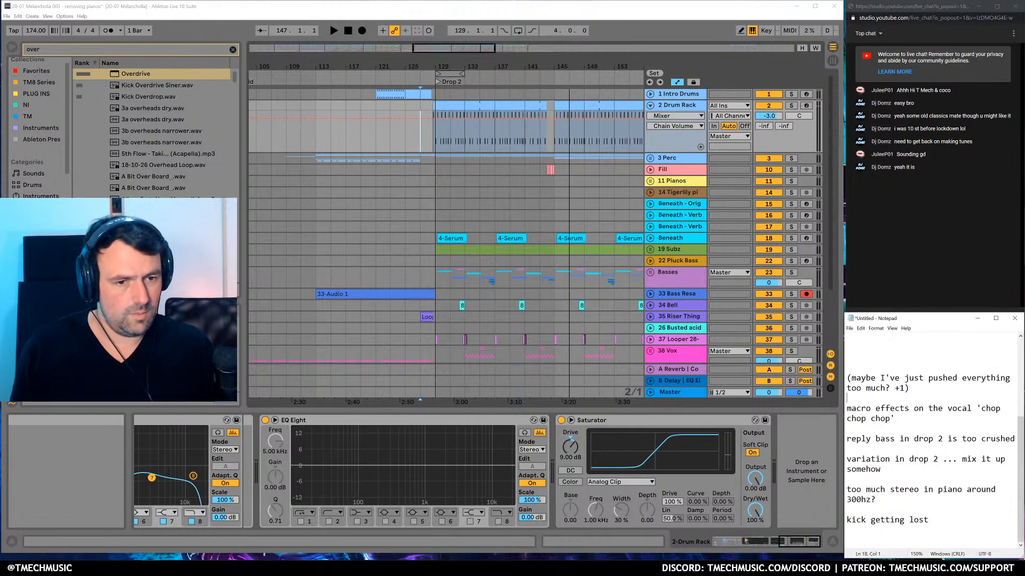
pyautogui.hotkey('ctrl', 'v')
pyautogui.press('Return')
pyautogui.press('Return')
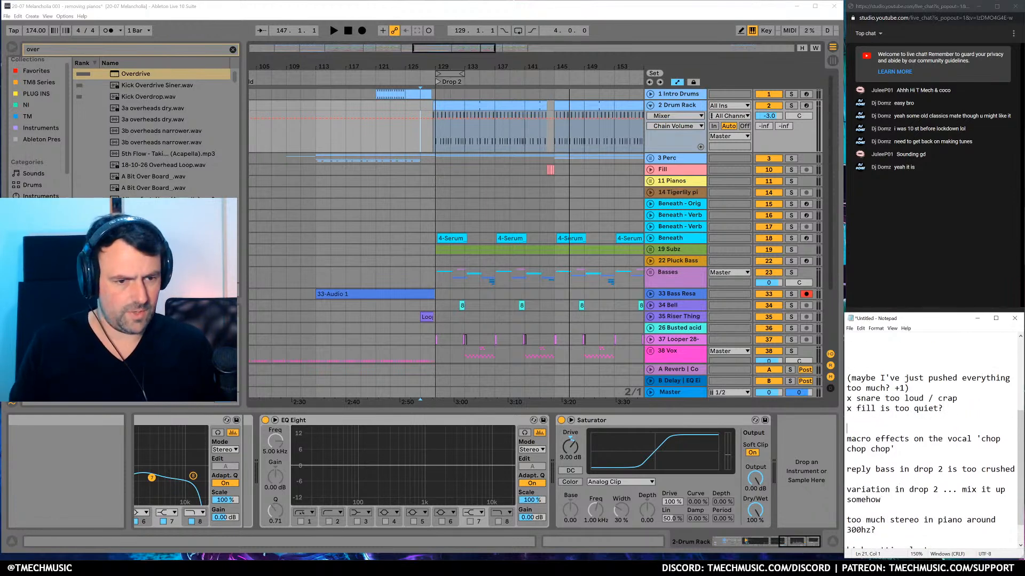
# Move the "pushed everything too much" note together with the x-marked snare and fill notes to the end of the list
pyautogui.hotkey('shift', 'Up')
pyautogui.hotkey('shift', 'Up')
pyautogui.hotkey('shift', 'Up')
pyautogui.hotkey('shift', 'Up')
pyautogui.hotkey('shift', 'Up')
pyautogui.hotkey('ctrl', 'x')
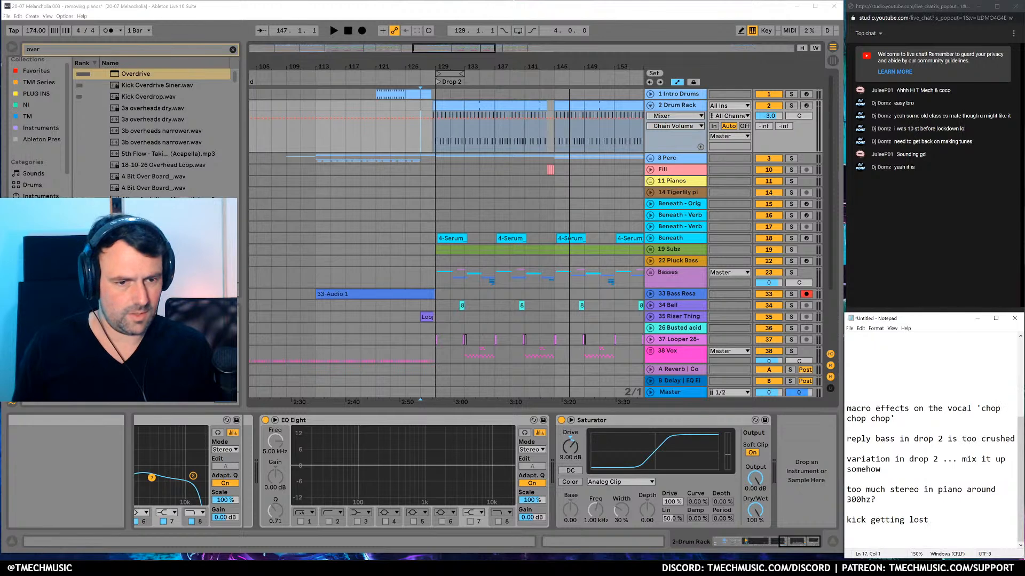
pyautogui.hotkey('ctrl', 'v')
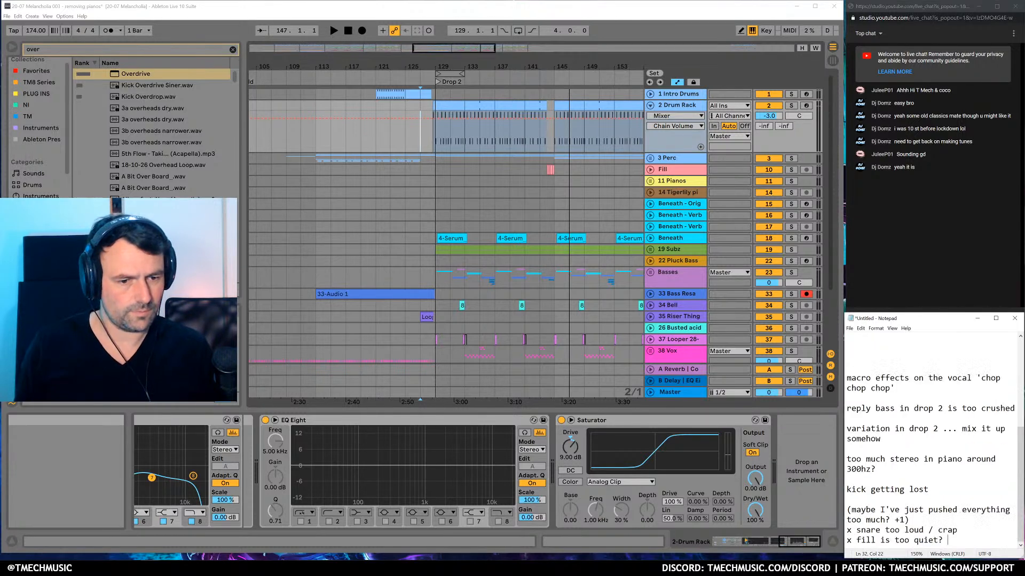
# Mark "kick getting lost" with an x, join it to the completed notes, and separate that group with blank lines
pyautogui.press('Delete')
pyautogui.press('Up')
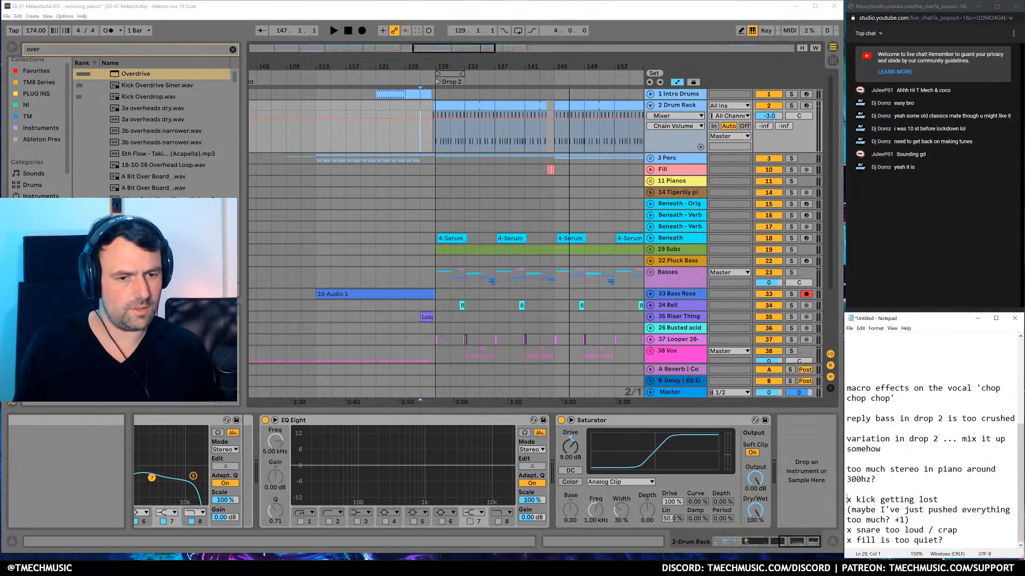
pyautogui.press('Return')
pyautogui.press('Return')
pyautogui.press('Up')
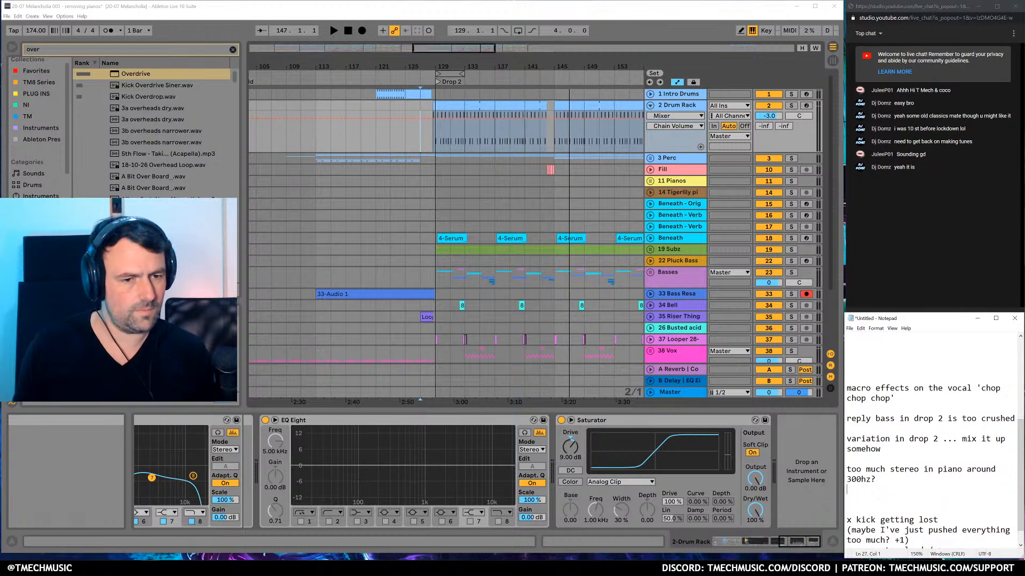
# Delete the surplus blank lines above "reply bass too dry" and before the note on vocal macro effects
pyautogui.scroll(5, 931, 437)
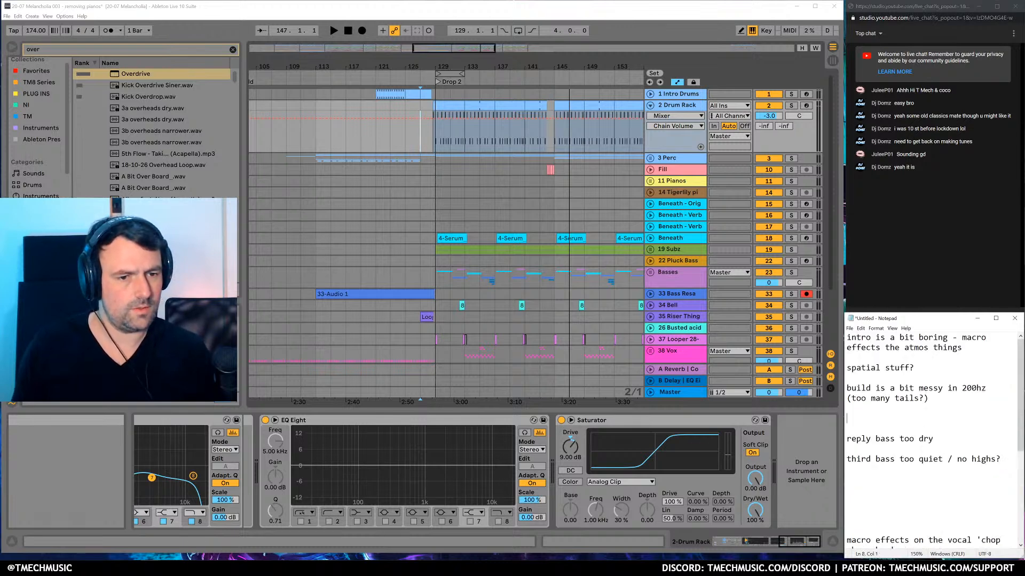
pyautogui.press('Delete')
pyautogui.press('Delete')
pyautogui.press('Down')
pyautogui.press('Delete')
pyautogui.press('Delete')
pyautogui.press('Delete')
pyautogui.press('Delete')
pyautogui.press('Delete')
pyautogui.press('Delete')
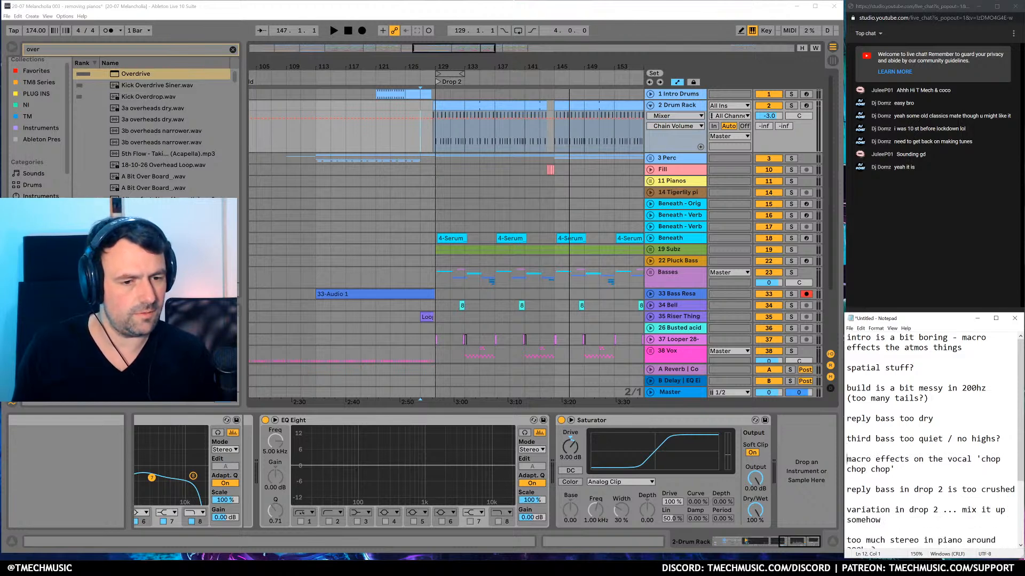
# Go through the remaining open notes down to the completed ones at the end of the list
pyautogui.press('Down')
pyautogui.press('Down')
pyautogui.press('Down')
pyautogui.press('Down')
pyautogui.press('Down')
pyautogui.press('Down')
pyautogui.press('Down')
pyautogui.press('Down')
pyautogui.press('Down')
pyautogui.press('Down')
pyautogui.press('Down')
pyautogui.press('Down')
pyautogui.press('Down')
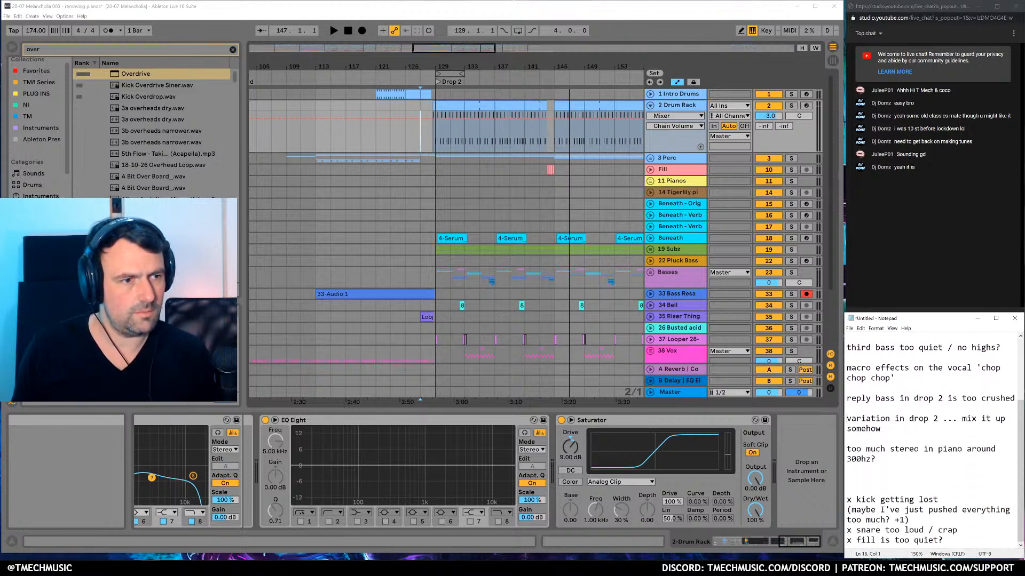
# Move the note "build is a bit messy in 200hz (too many tails?)" below the drop 2 variation note
pyautogui.press('Up')
pyautogui.press('Up')
pyautogui.press('Up')
pyautogui.press('Up')
pyautogui.press('Up')
pyautogui.press('Up')
pyautogui.press('Up')
pyautogui.press('Up')
pyautogui.press('Up')
pyautogui.press('Up')
pyautogui.press('Up')
pyautogui.press('Up')
pyautogui.press('Up')
pyautogui.press('Up')
pyautogui.press('Up')
pyautogui.press('Up')
pyautogui.press('Up')
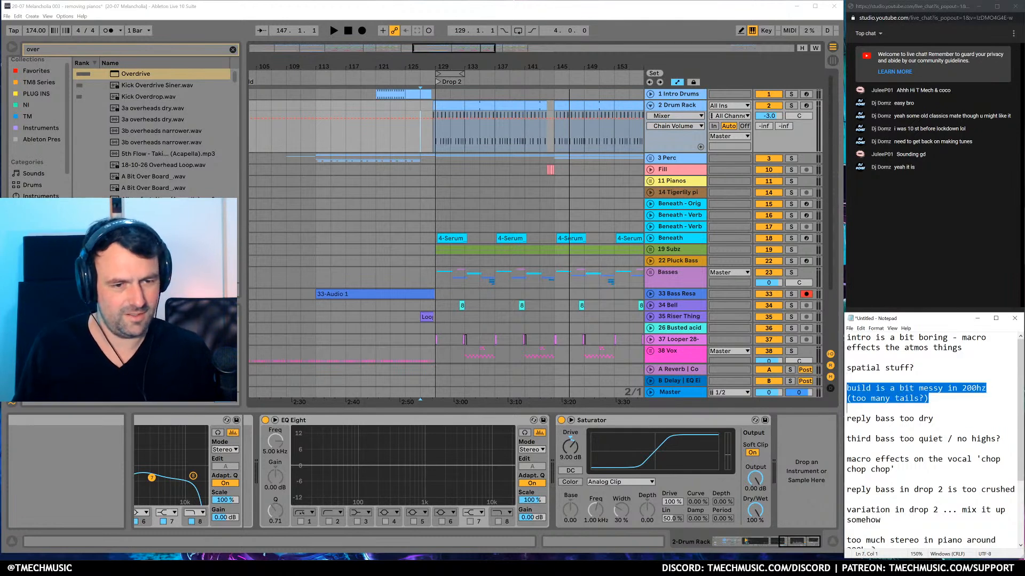
pyautogui.press('Delete')
pyautogui.press('Down')
pyautogui.press('Down')
pyautogui.press('Down')
pyautogui.press('Down')
pyautogui.press('Down')
pyautogui.press('Down')
pyautogui.press('Down')
pyautogui.press('Down')
pyautogui.press('Down')
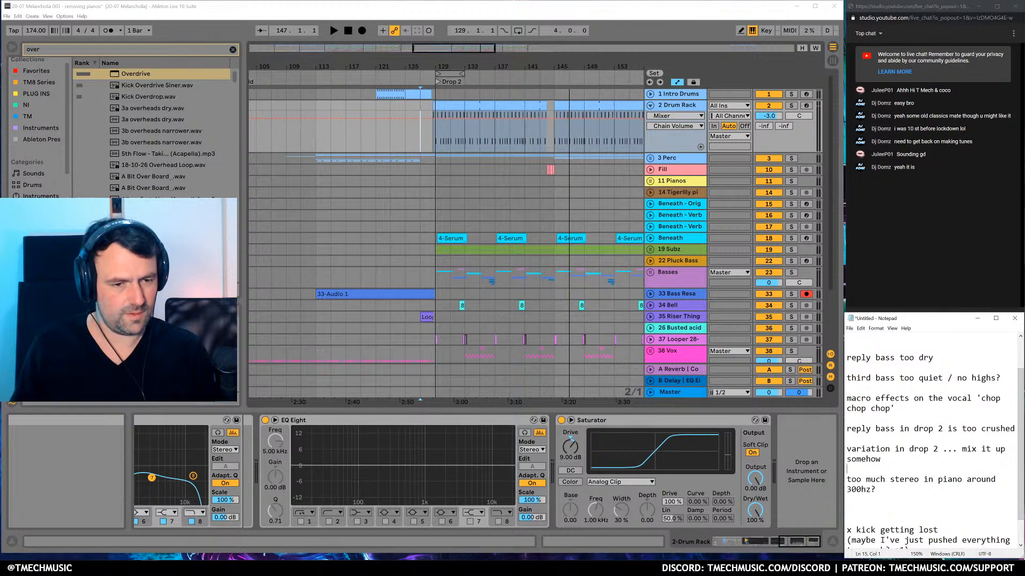
pyautogui.press('Return')
pyautogui.press('Return')
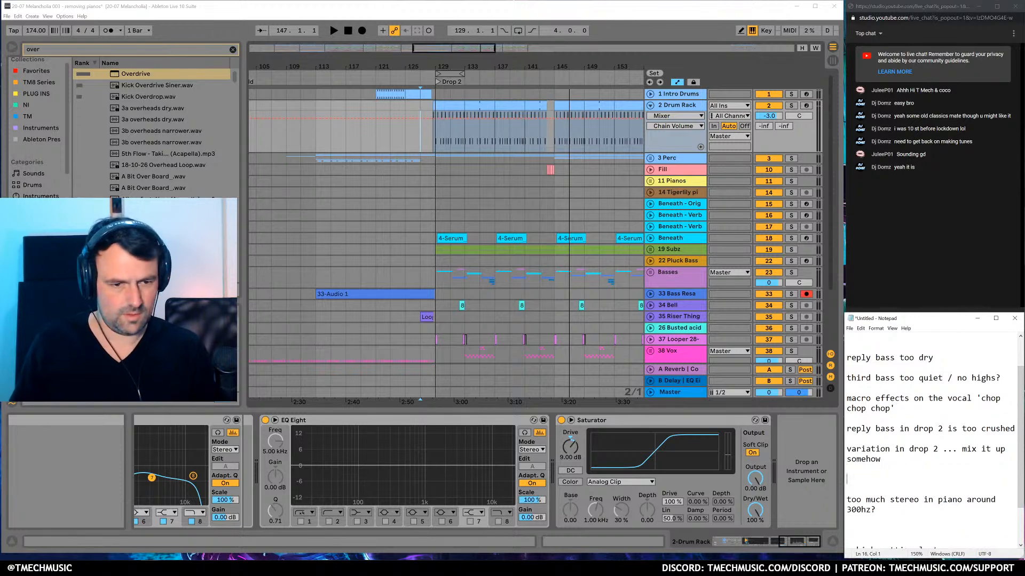
pyautogui.hotkey('ctrl', 'v')
pyautogui.press('BackSpace')
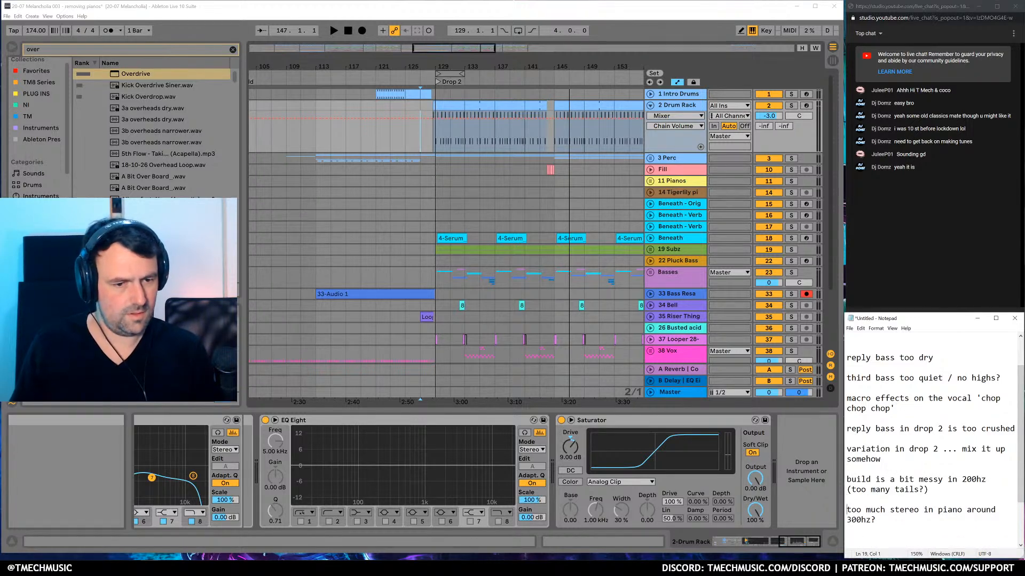
# Mark "reply bass in drop 2 is too crushed" with an x and move it to the start of the completed notes
pyautogui.press('Down')
pyautogui.press('Down')
pyautogui.press('Down')
pyautogui.press('Down')
pyautogui.press('Down')
pyautogui.press('Down')
pyautogui.press('Down')
pyautogui.press('Down')
pyautogui.press('Down')
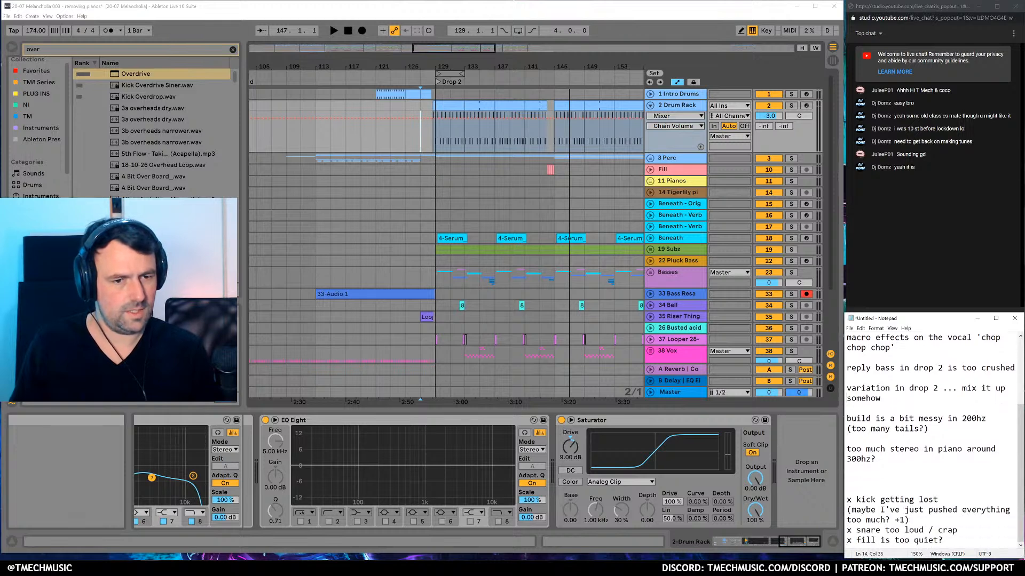
pyautogui.write('x')
pyautogui.hotkey('shift', 'Home')
pyautogui.press('BackSpace')
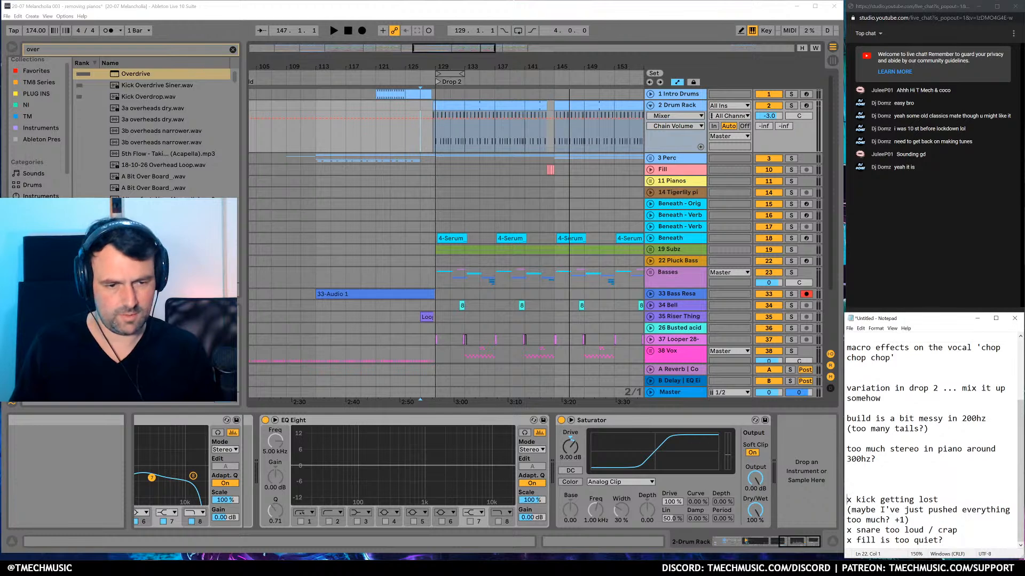
pyautogui.hotkey('ctrl', 'v')
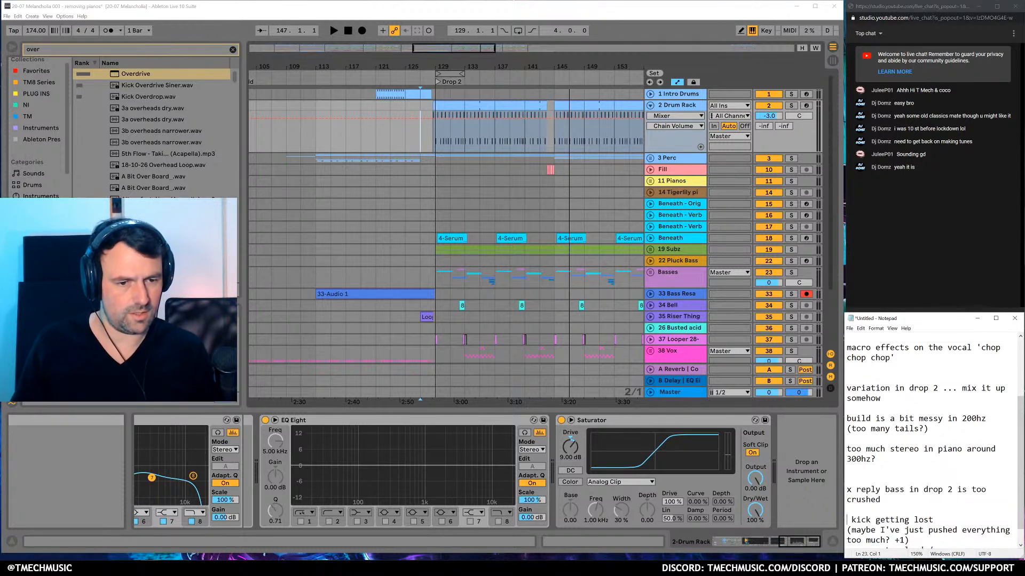
pyautogui.press('Home')
pyautogui.press('BackSpace')
# Delete the surplus blank lines above the drop 2 variation note and above "reply bass too dry"
pyautogui.press('Up')
pyautogui.press('Up')
pyautogui.press('Up')
pyautogui.press('Up')
pyautogui.press('Up')
pyautogui.press('Up')
pyautogui.press('Up')
pyautogui.press('Up')
pyautogui.press('Up')
pyautogui.press('Up')
pyautogui.press('Up')
pyautogui.press('Up')
pyautogui.press('Up')
pyautogui.press('Up')
pyautogui.press('Up')
pyautogui.press('Up')
pyautogui.press('Up')
pyautogui.press('Up')
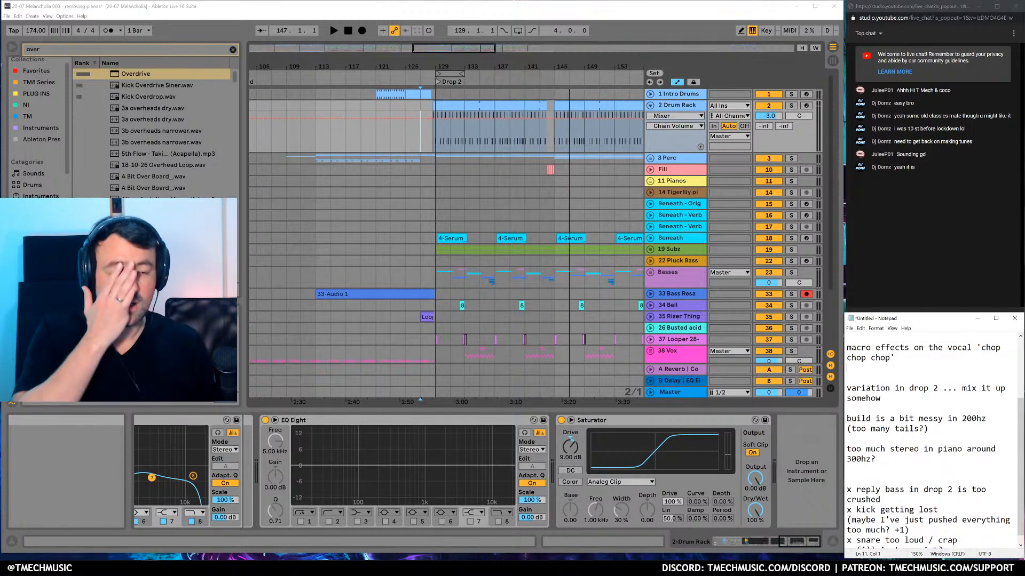
pyautogui.press('Down')
pyautogui.press('Down')
pyautogui.press('Delete')
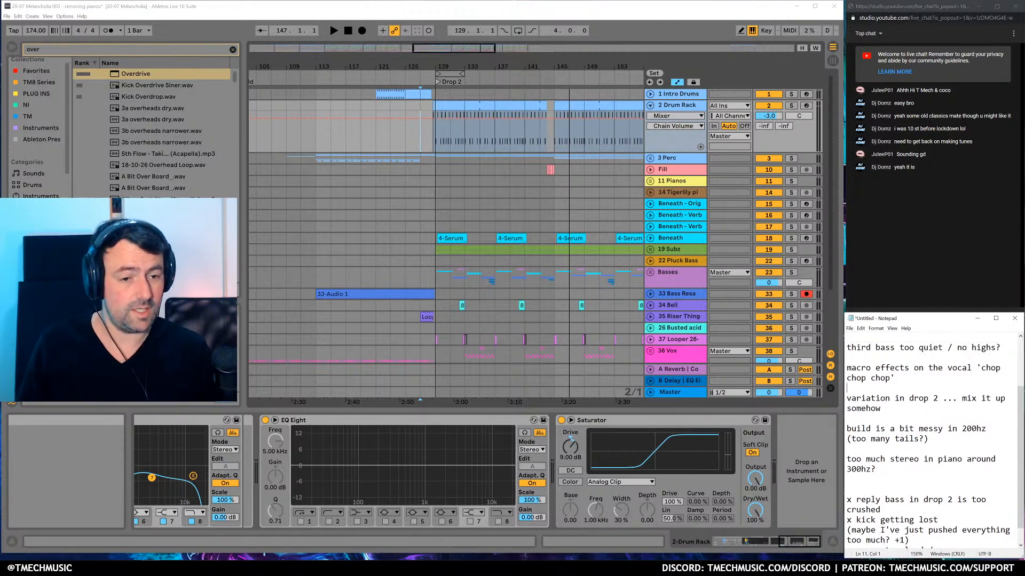
pyautogui.press('Up')
pyautogui.press('Up')
pyautogui.press('Up')
pyautogui.press('Up')
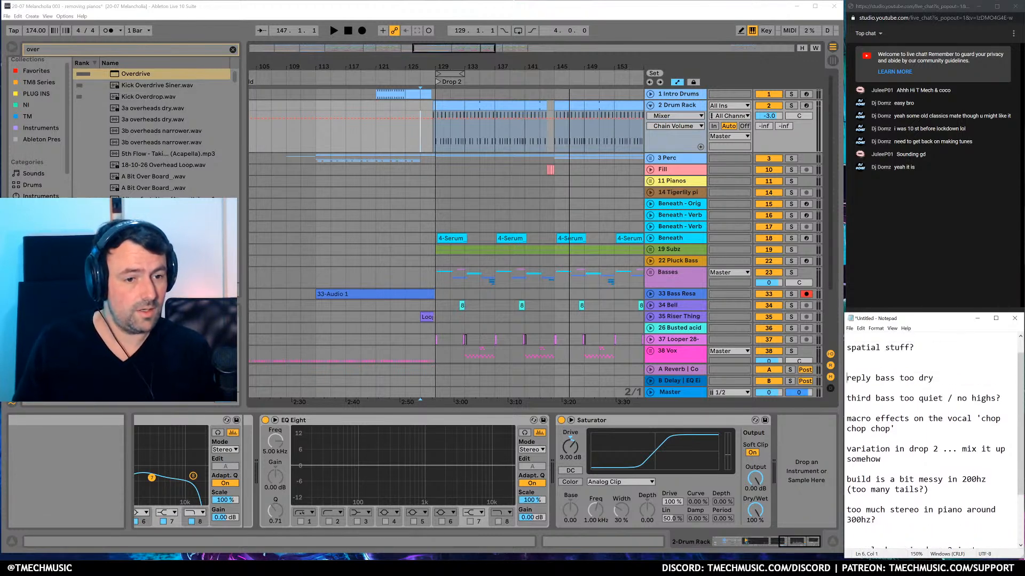
pyautogui.press('Delete')
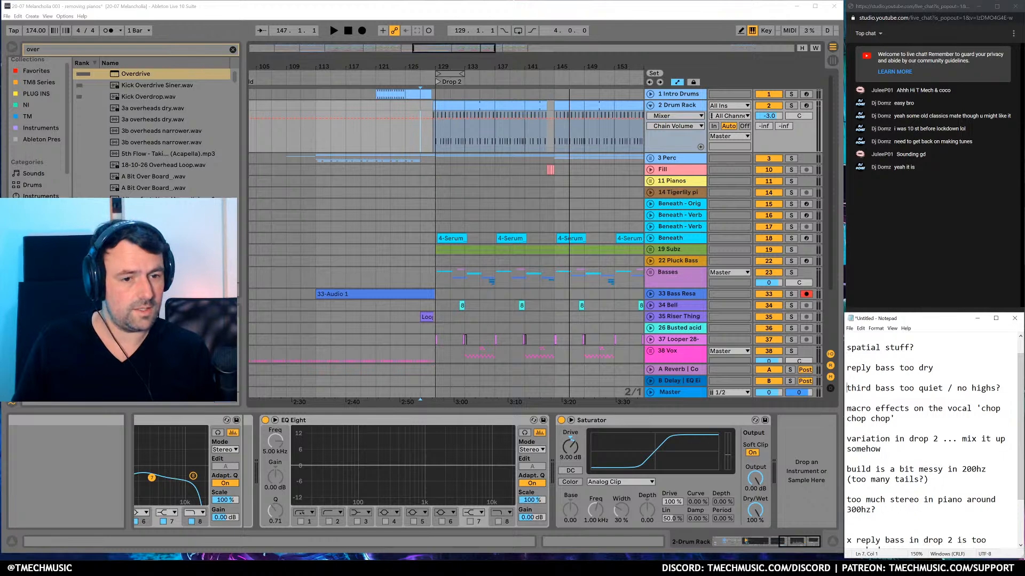
# Move the note "third bass too quiet / no highs?" directly above the note on the messy build
pyautogui.hotkey('shift', 'Down')
pyautogui.press('Delete')
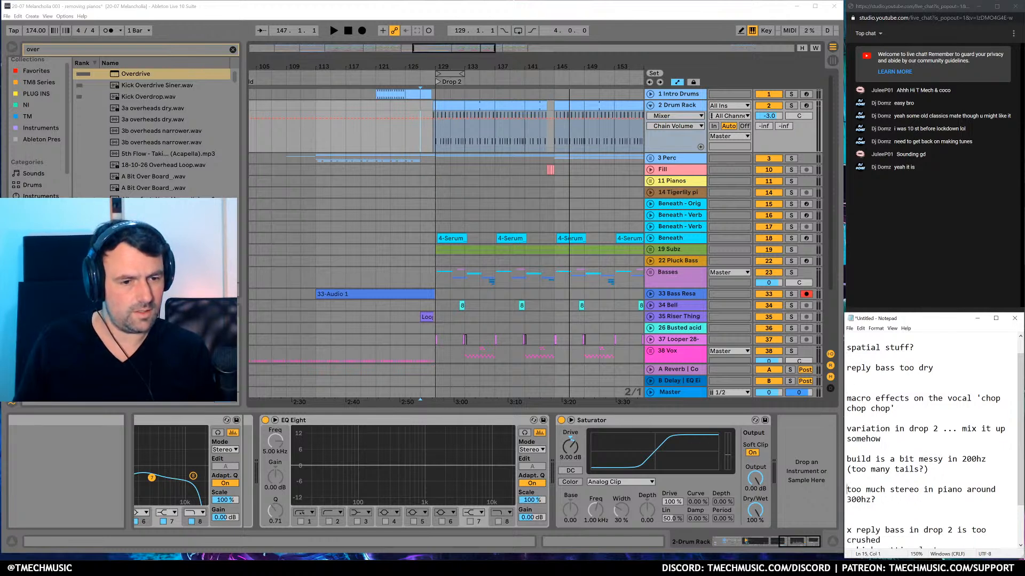
pyautogui.press('Return')
pyautogui.write('third bass too quiet / no highs?')
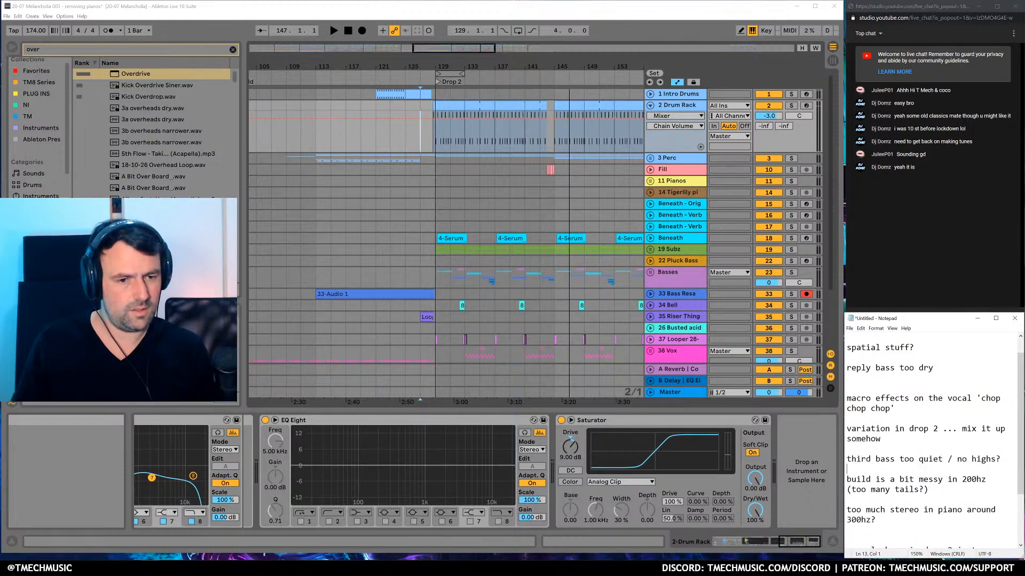
# Move the note "variation in drop 2 ... mix it up somehow" above the vocal macro effects note
pyautogui.hotkey('shift', 'Down')
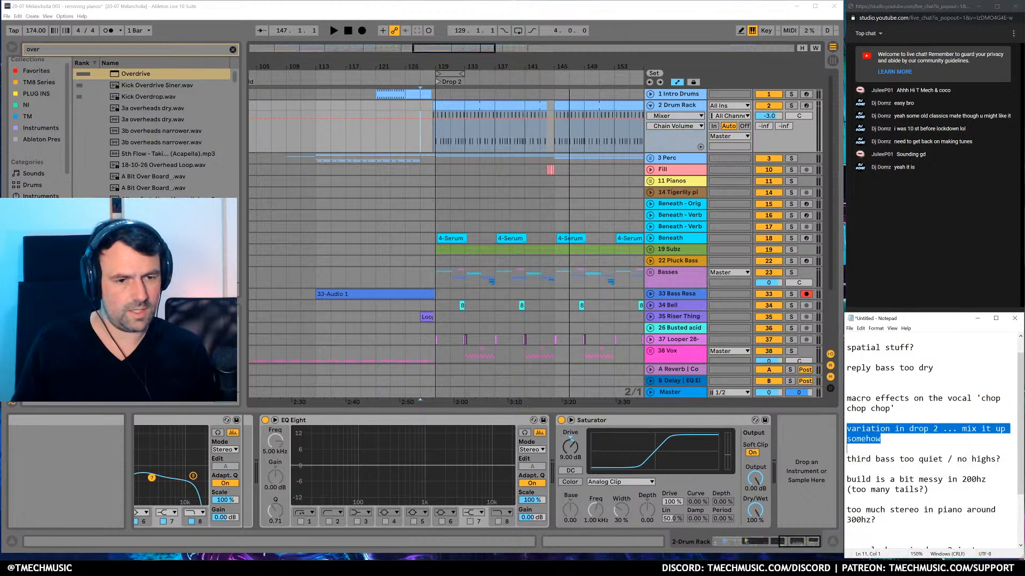
pyautogui.hotkey('ctrl', 'x')
pyautogui.hotkey('ctrl', 'v')
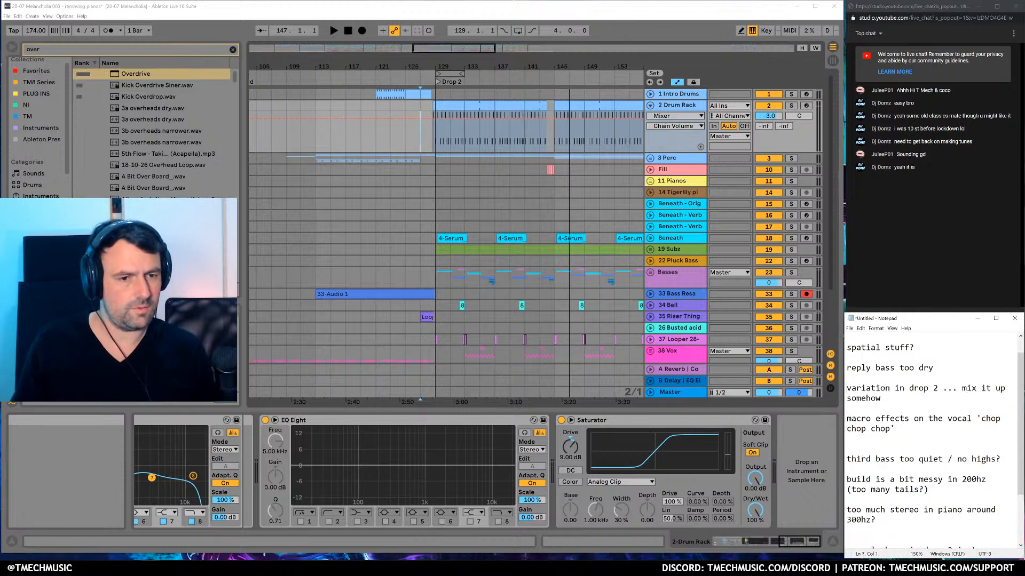
# Move "spatial stuff?" below the vocal macro effects note and remove the surplus blank line it leaves
pyautogui.press('Up')
pyautogui.press('Up')
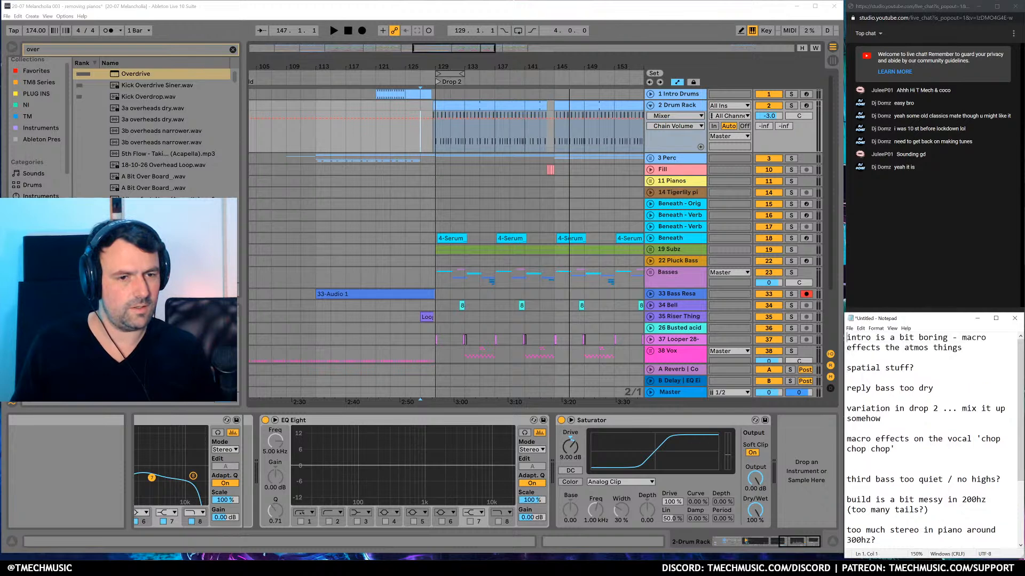
pyautogui.press('Down')
pyautogui.press('Down')
pyautogui.hotkey('shift', 'Down')
pyautogui.hotkey('ctrl', 'x')
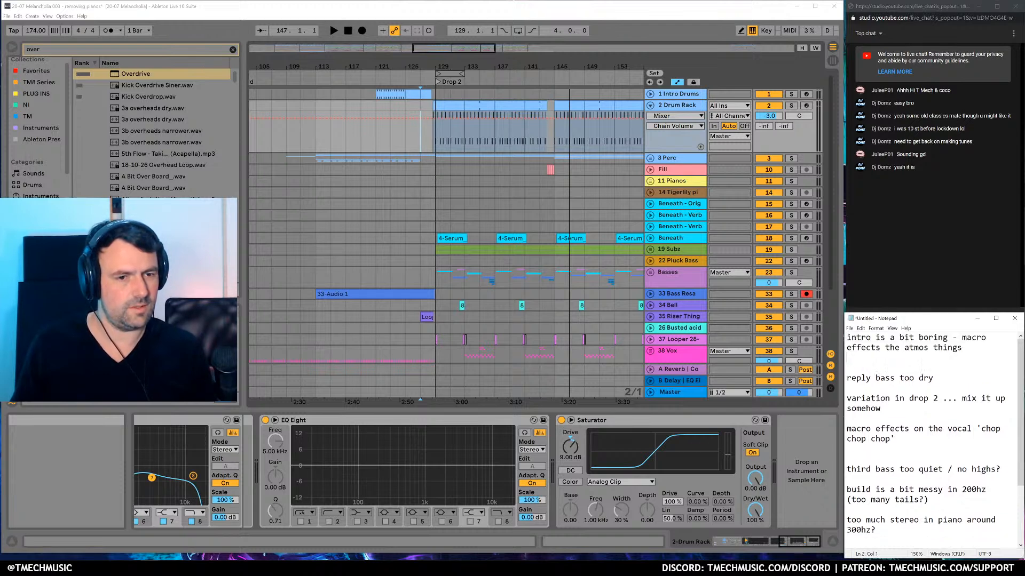
pyautogui.press('Delete')
pyautogui.press('Return')
pyautogui.hotkey('ctrl', 'v')
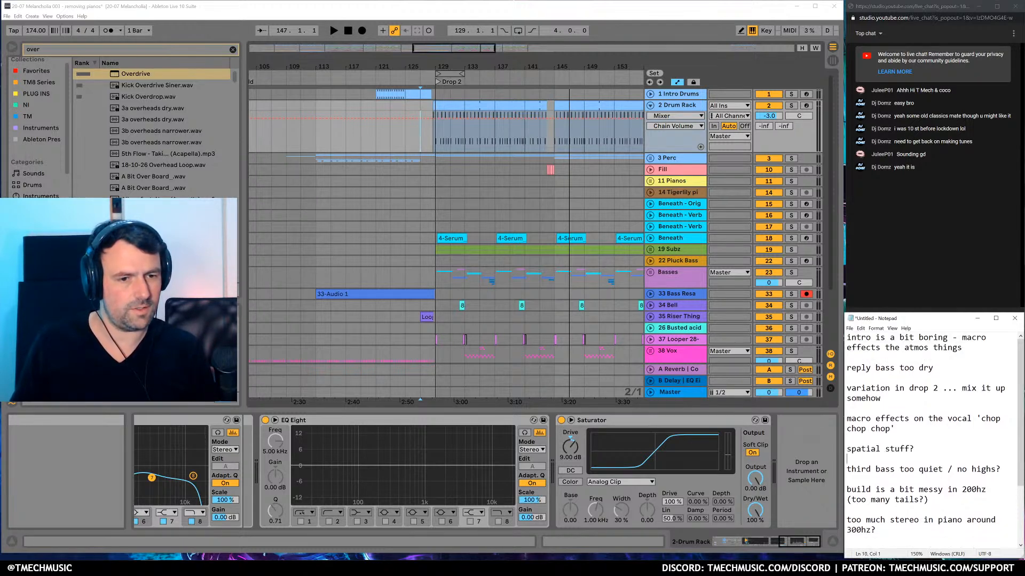
# Add the heading "Easy:" above "spatial stuff?" and the heading "Fun:" above the first note
pyautogui.press('Return')
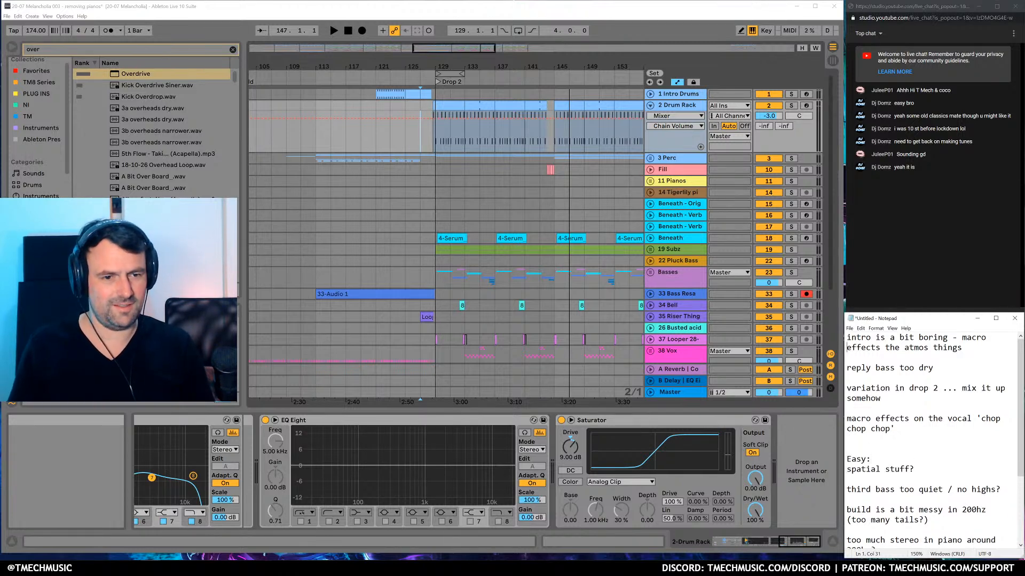
pyautogui.press('Return')
pyautogui.press('Up')
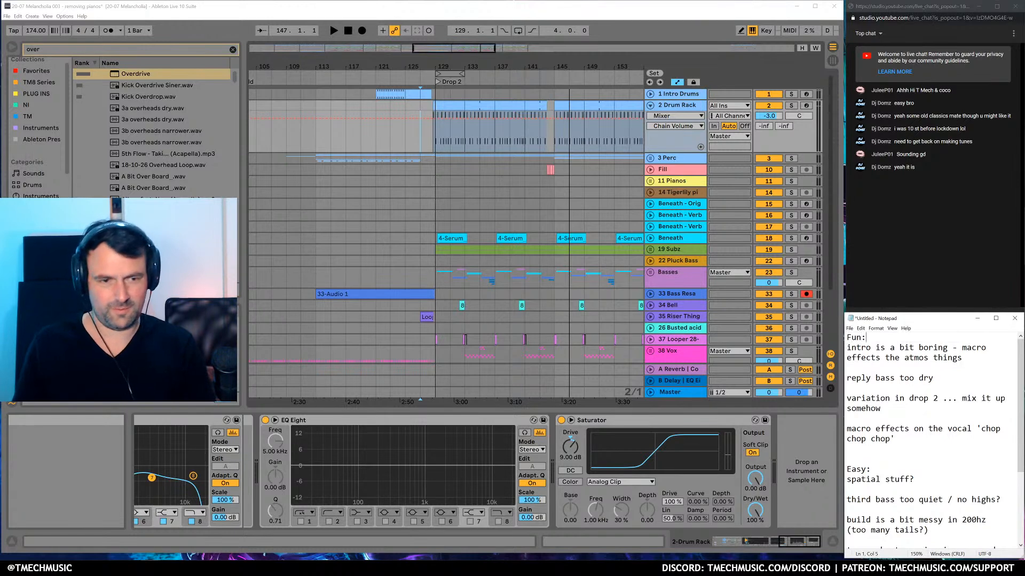
pyautogui.press('Down')
# Switch to Ableton Live, return playback to the song start, and unfold the 50 Atmos group and its 53 Atmos - P2 track
pyautogui.moveTo(346, 60); pyautogui.dragTo(573, 183)
pyautogui.click(348, 30)
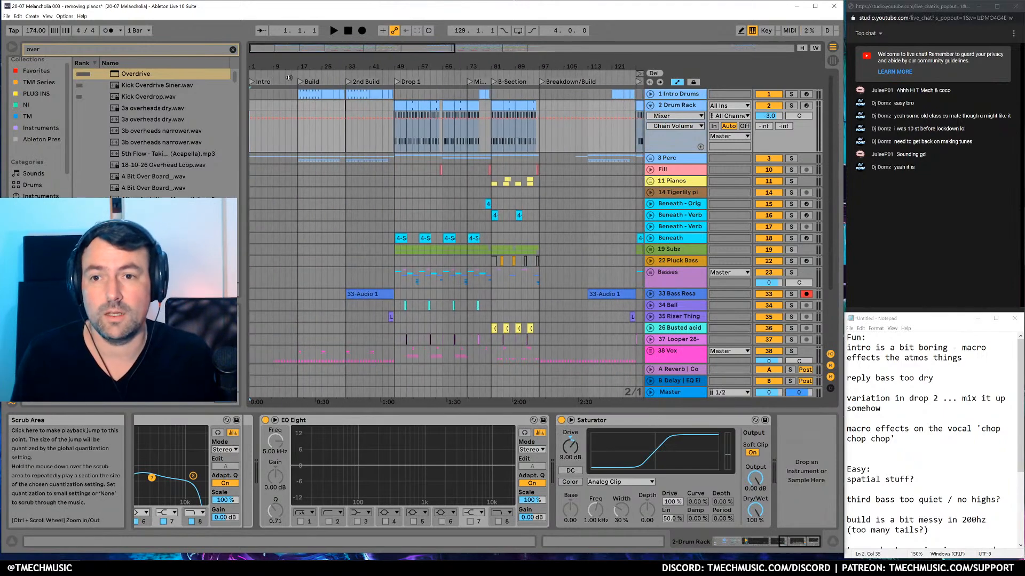
pyautogui.scroll(-3, 311, 272)
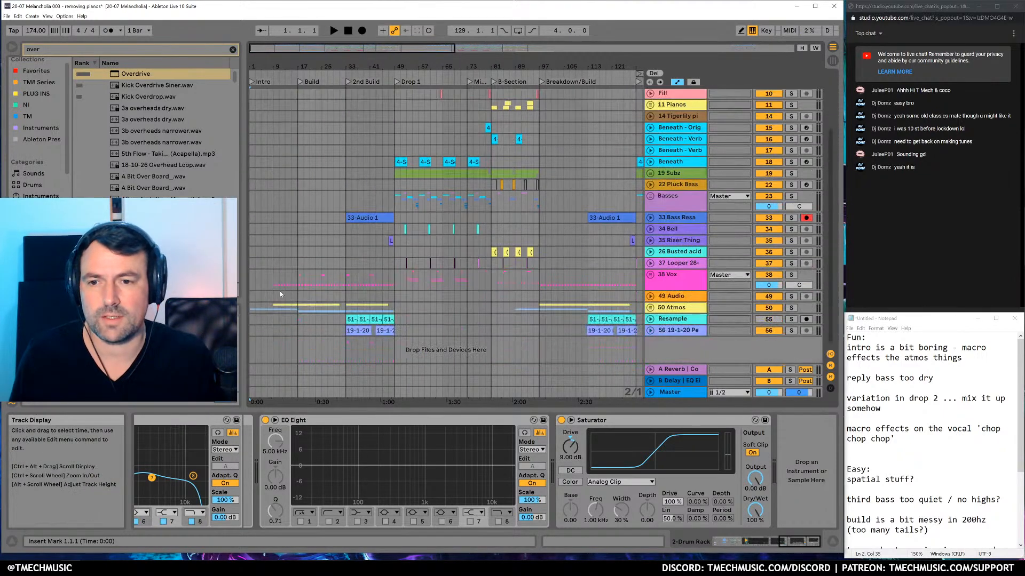
pyautogui.click(650, 308)
pyautogui.scroll(-3, 289, 328)
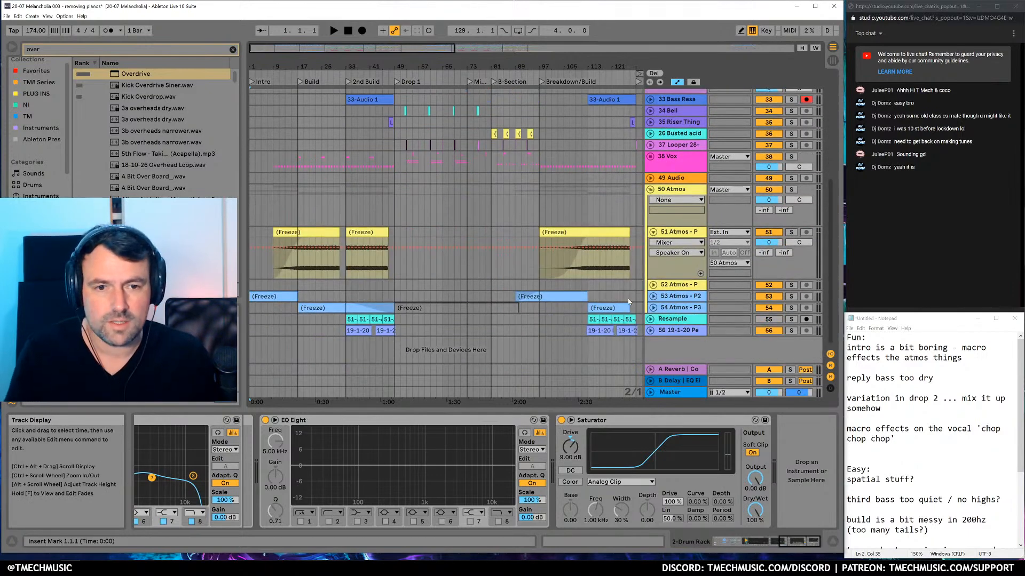
pyautogui.click(653, 296)
pyautogui.moveTo(261, 67); pyautogui.dragTo(712, 370)
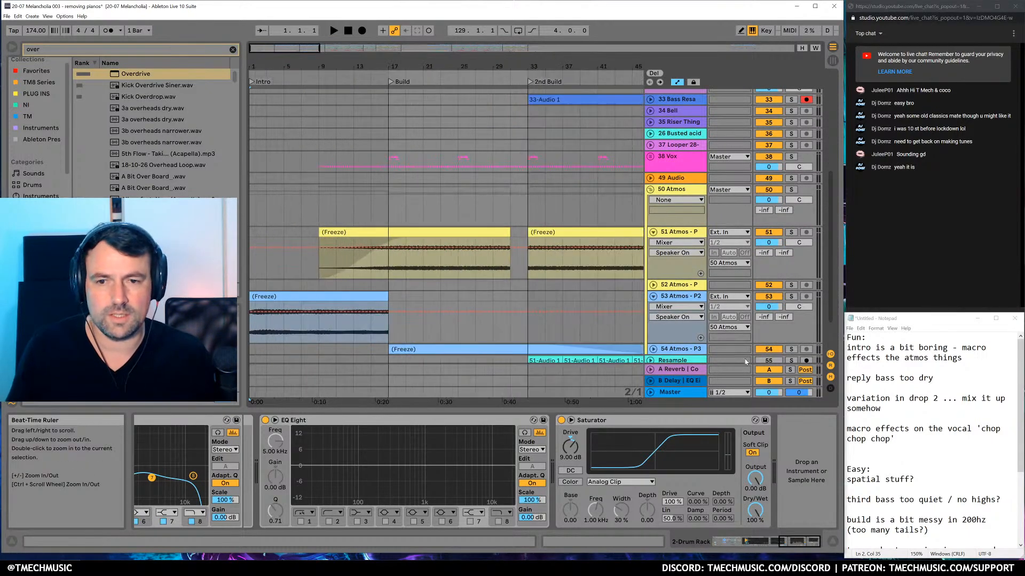
# Solo the 53 Atmos - P2 track, audition it from the intro, and show its device chain
pyautogui.click(792, 296)
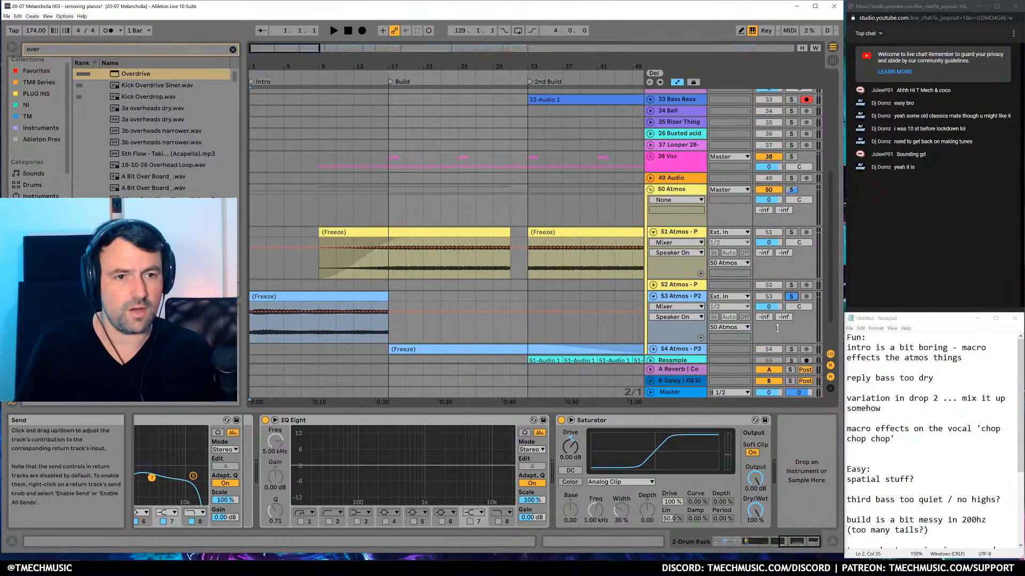
pyautogui.press('space')
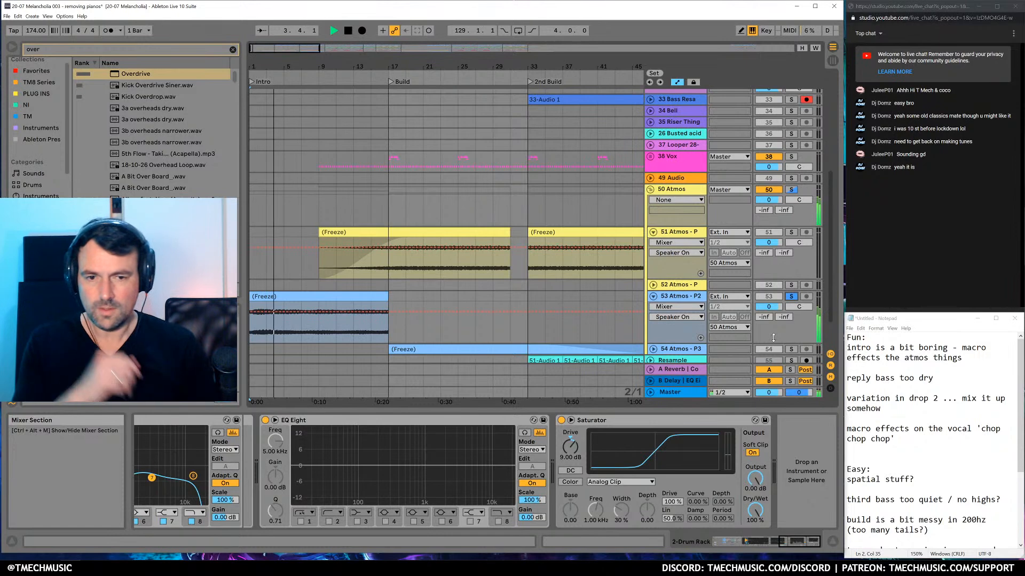
pyautogui.click(681, 297)
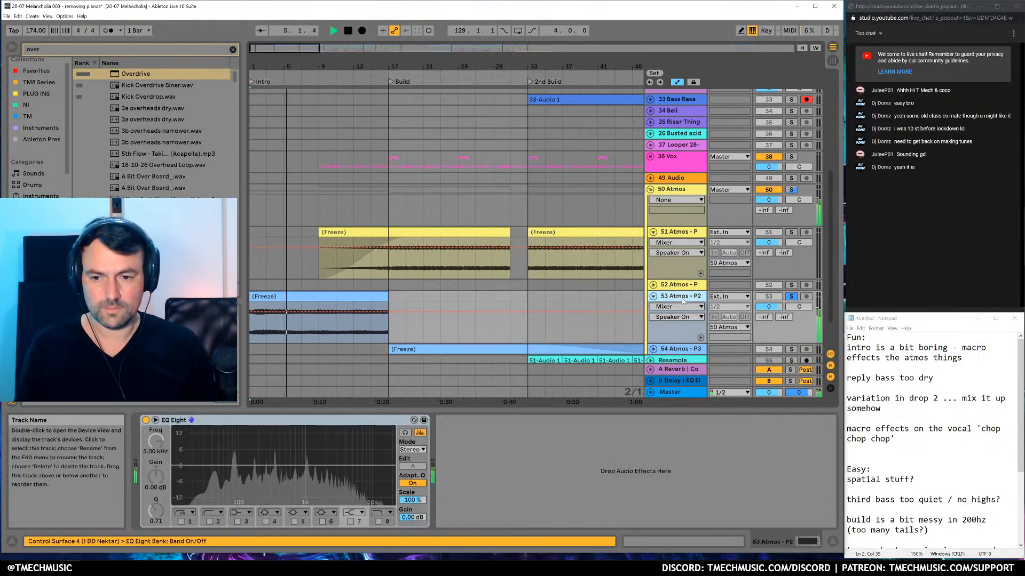
pyautogui.press('space')
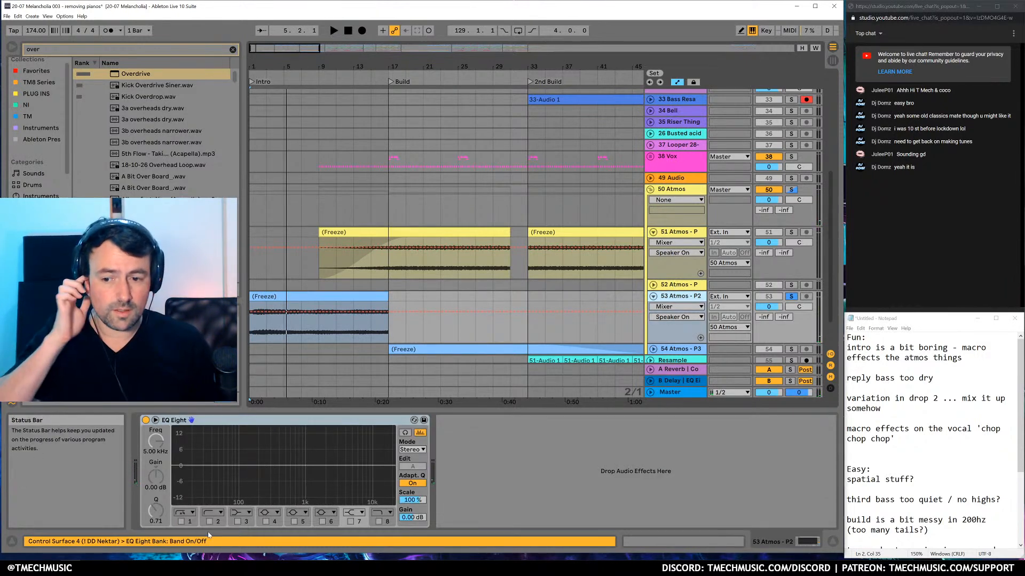
# Enable the low-cut band 2 at 200 Hz in the EQ Eight on 53 Atmos - P2 and audition the result
pyautogui.click(210, 522)
pyautogui.press('space')
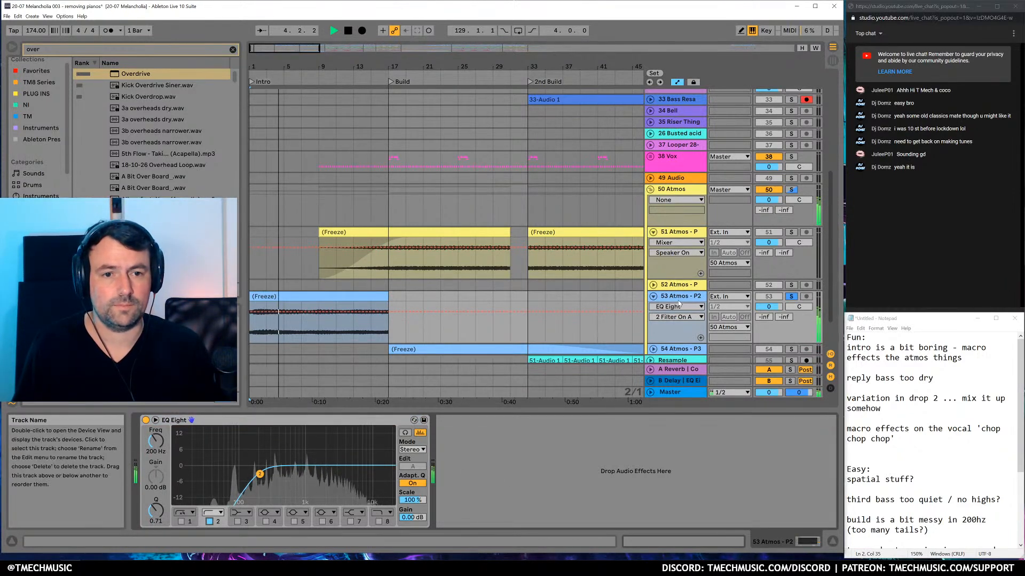
pyautogui.press('space')
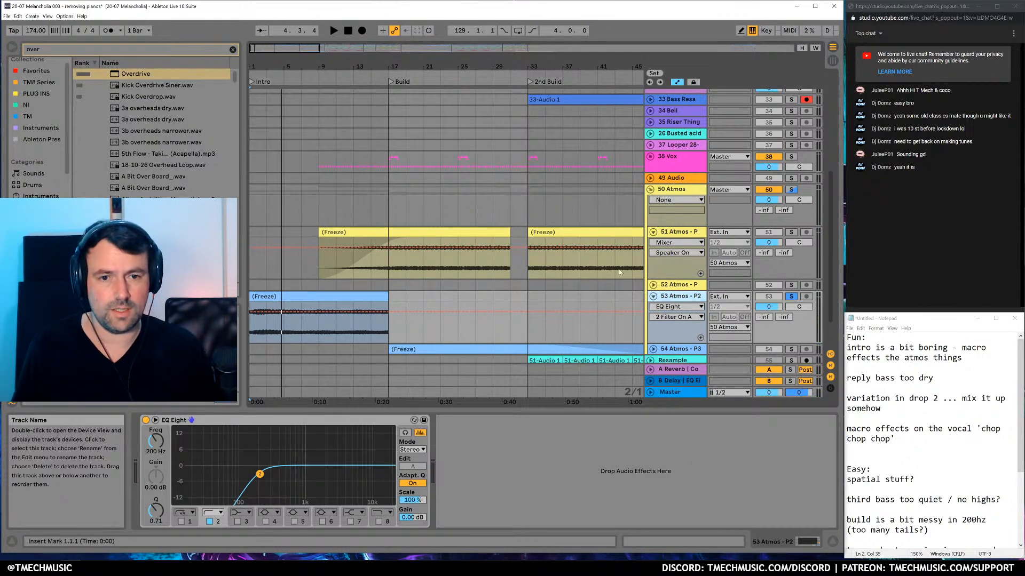
# Clear the browser search, show the TM8 Series collection, return playback to the start, and select the TM8 Subtractive synth preset
pyautogui.scroll(-2, 627, 266)
pyautogui.moveTo(584, 66); pyautogui.dragTo(417, 53)
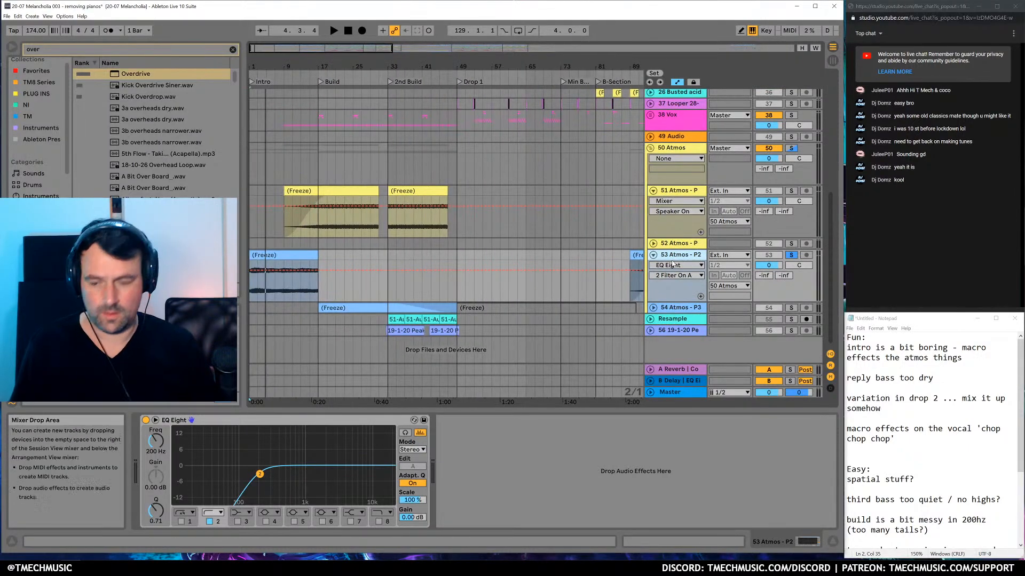
pyautogui.hotkey('ctrl', 'f')
pyautogui.press('BackSpace')
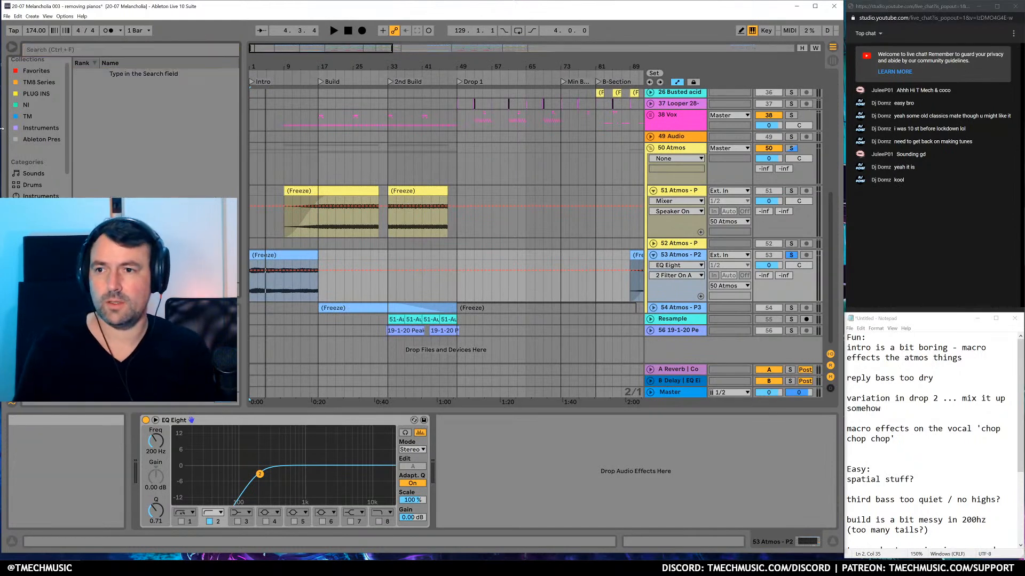
pyautogui.click(39, 85)
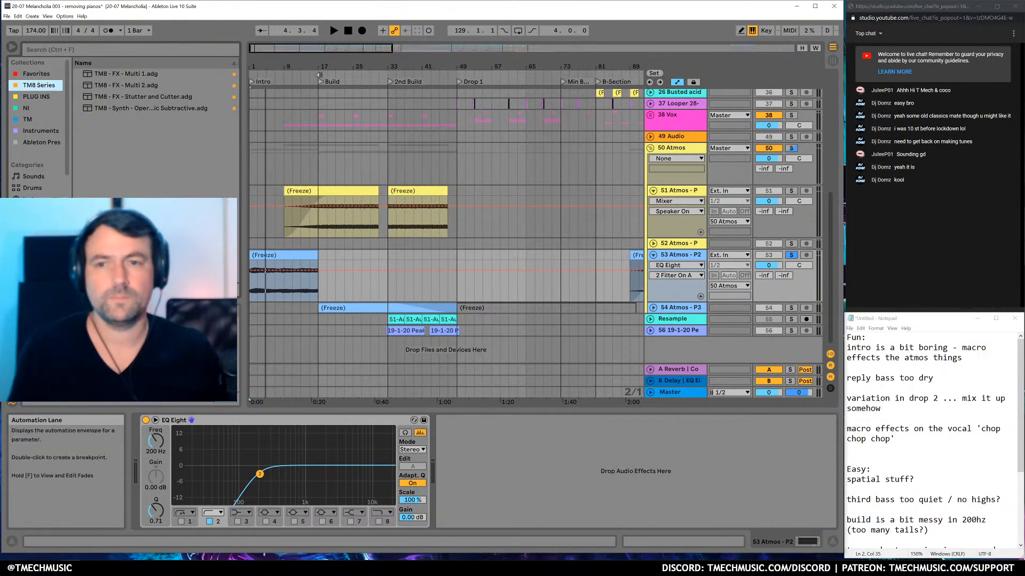
pyautogui.click(349, 31)
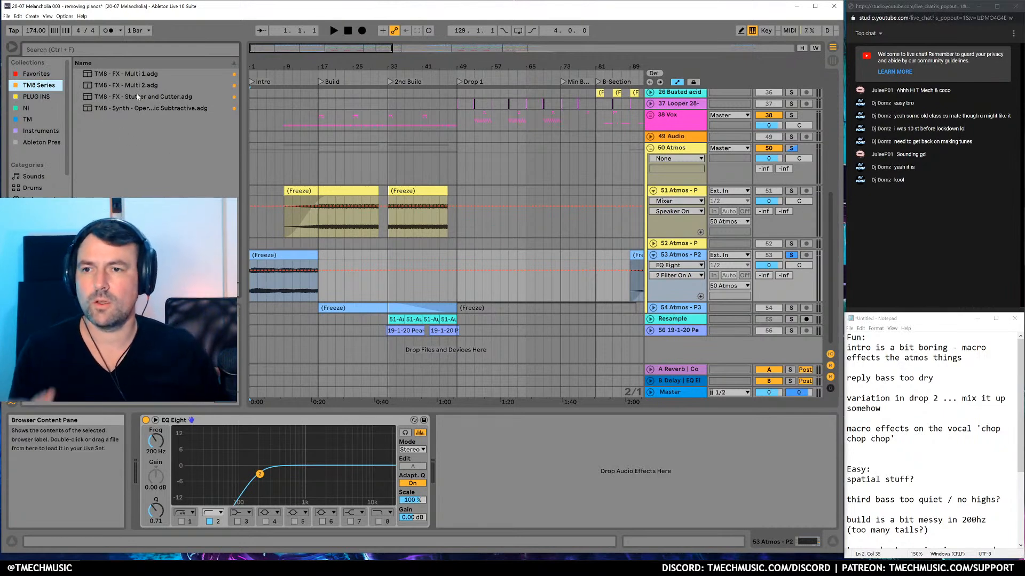
pyautogui.moveTo(160, 107); pyautogui.dragTo(195, 134)
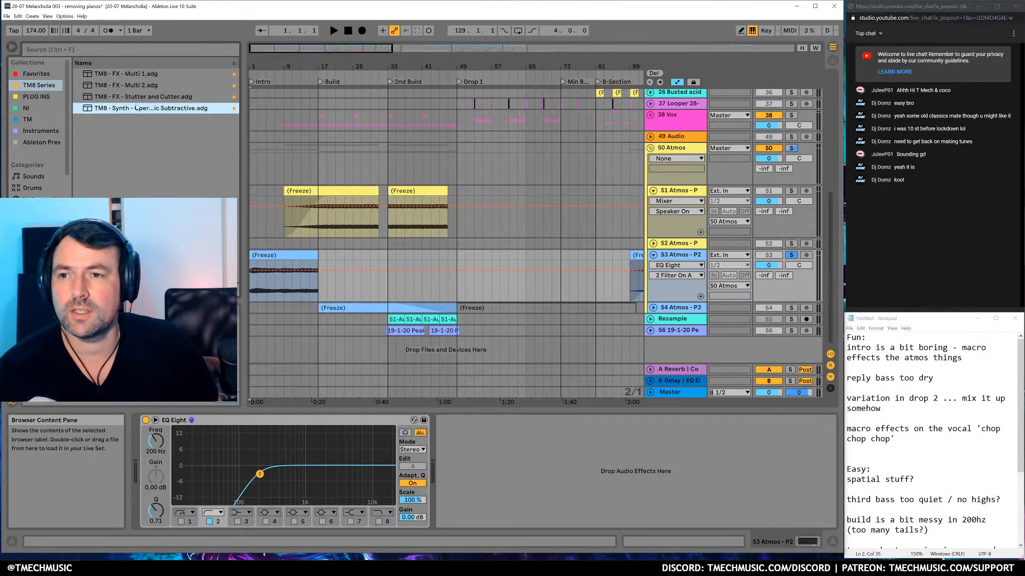
# Add the TM8 - FX - Stutter and Cutter rack after the EQ Eight on 53 Atmos - P2
pyautogui.moveTo(128, 96); pyautogui.dragTo(521, 500)
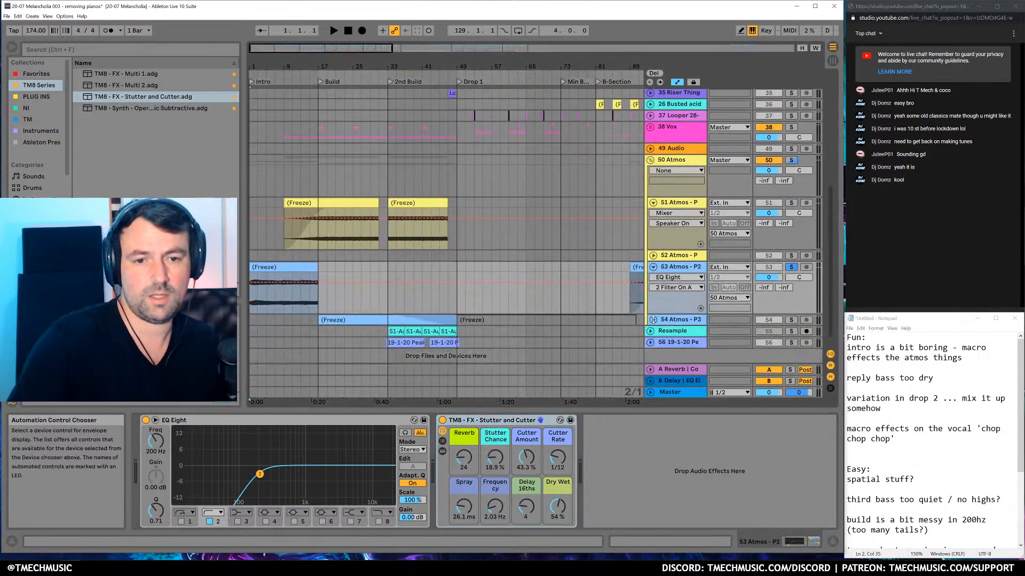
# Insert a new MIDI track below track 56
pyautogui.click(664, 330)
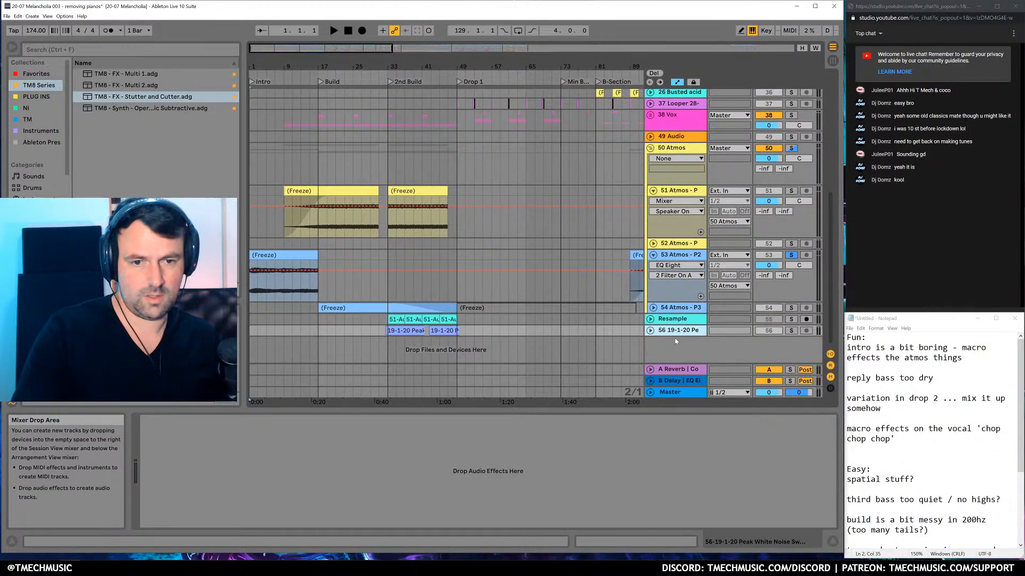
pyautogui.hotkey('ctrl', 'shift', 't')
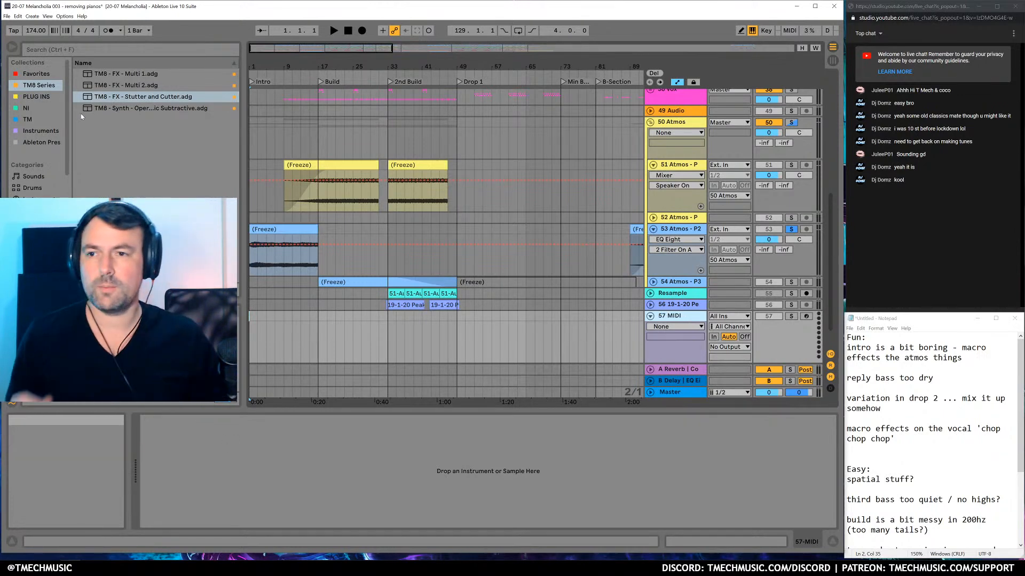
# Add a second Stutter and Cutter rack to 53 Atmos - P2, delete the duplicate, and audition the intro with the remaining rack bypassed and enabled
pyautogui.moveTo(143, 97); pyautogui.dragTo(328, 302)
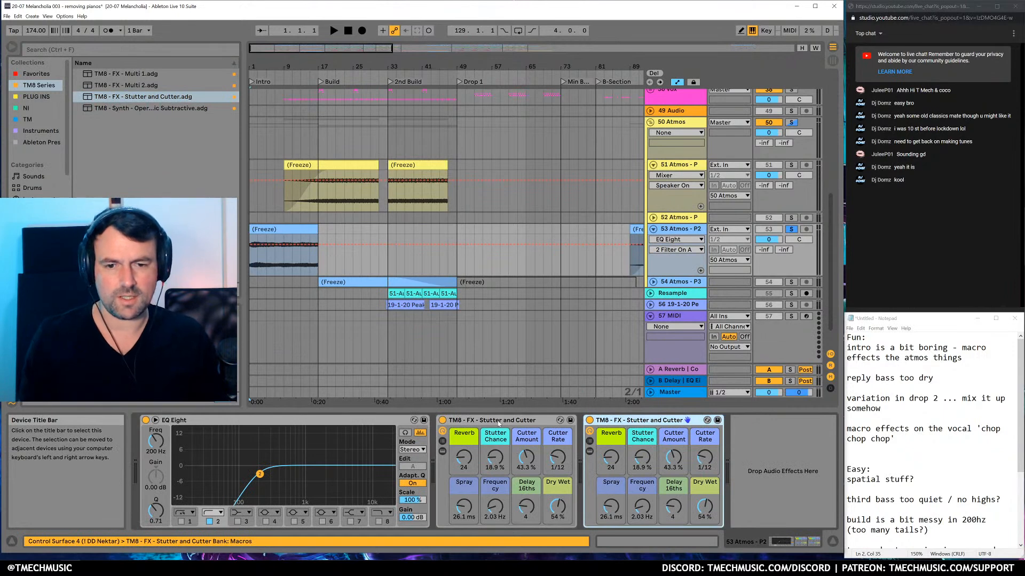
pyautogui.press('Delete')
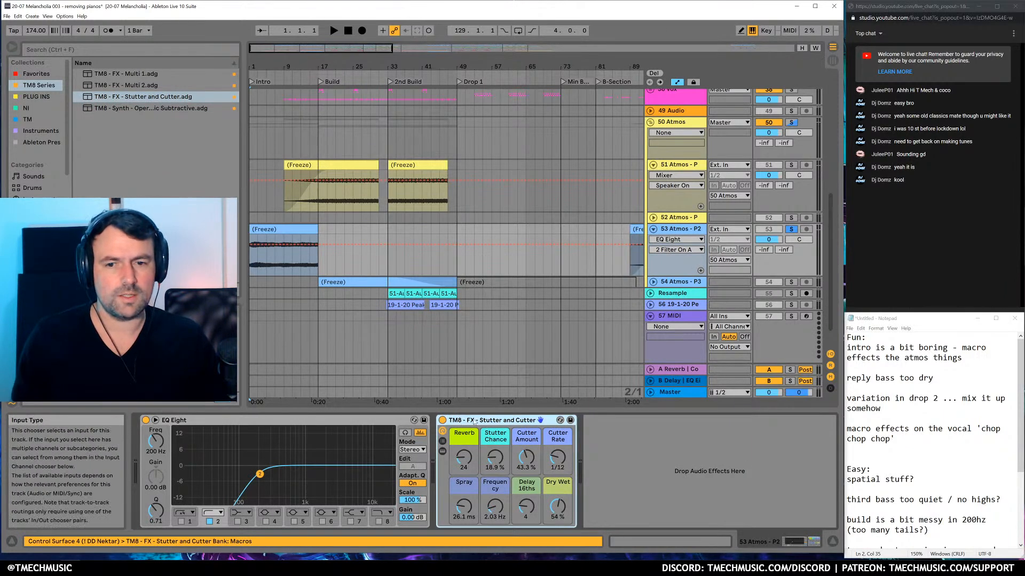
pyautogui.press('space')
pyautogui.click(442, 420)
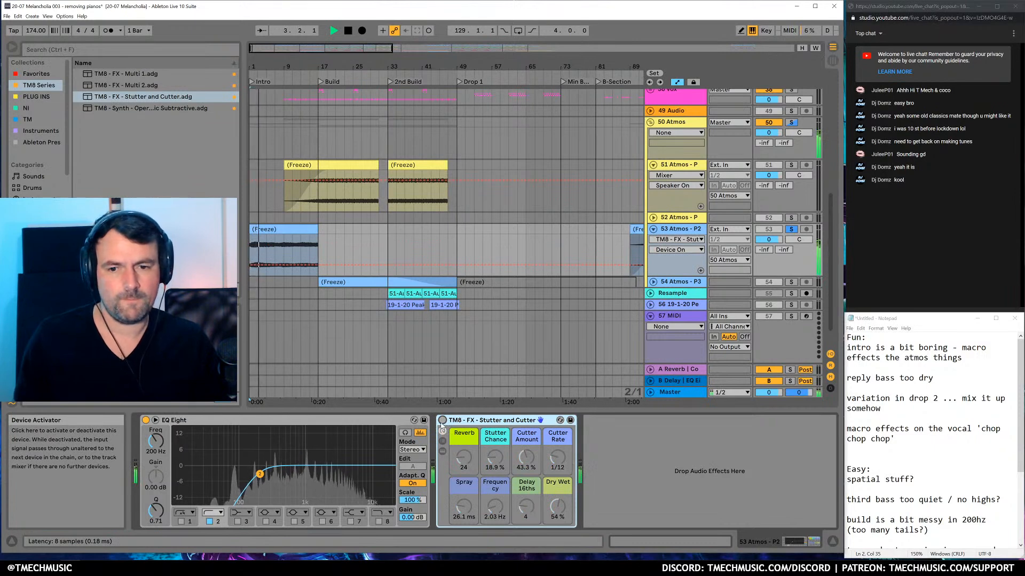
pyautogui.press('space')
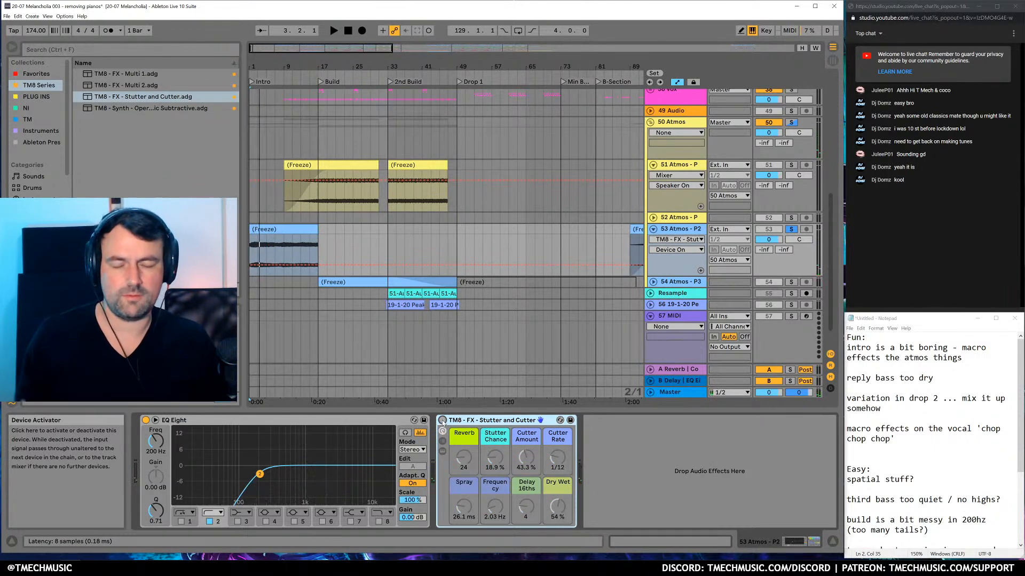
pyautogui.press('space')
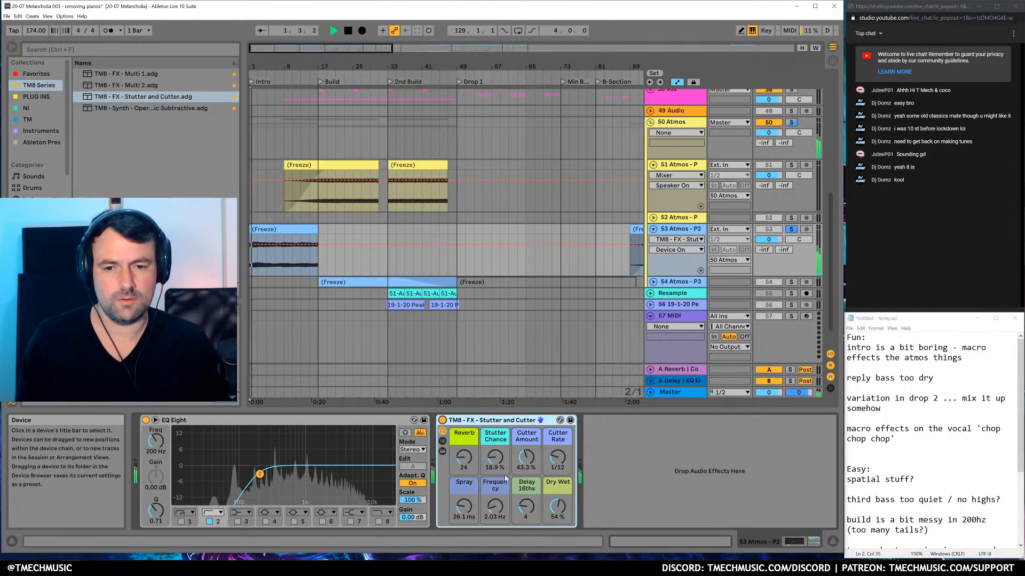
# Set the Stutter and Cutter macros to Reverb 43, Stutter Chance 24.4%, Cutter Amount 15.7%, Cutter Rate 1/8 and Dry Wet 28%, comparing with bypass
pyautogui.moveTo(495, 507)
pyautogui.mouseDown()
pyautogui.moveTo(496, 491)
pyautogui.moveTo(464, 498)
pyautogui.mouseUp()
pyautogui.moveTo(526, 458)
pyautogui.mouseDown()
pyautogui.moveTo(526, 436)
pyautogui.moveTo(558, 428)
pyautogui.mouseUp()
pyautogui.moveTo(495, 458); pyautogui.dragTo(464, 448)
pyautogui.moveTo(523, 511)
pyautogui.mouseDown()
pyautogui.moveTo(524, 498)
pyautogui.moveTo(558, 529)
pyautogui.moveTo(502, 514)
pyautogui.moveTo(502, 527)
pyautogui.moveTo(465, 520)
pyautogui.moveTo(495, 507)
pyautogui.mouseUp()
pyautogui.moveTo(533, 455); pyautogui.dragTo(527, 506)
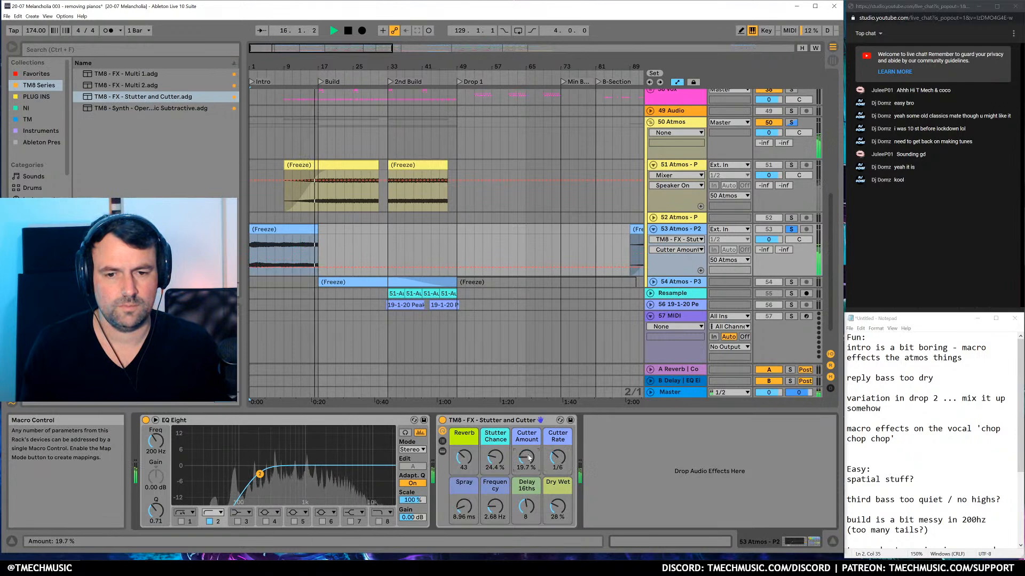
pyautogui.moveTo(557, 457); pyautogui.dragTo(557, 462)
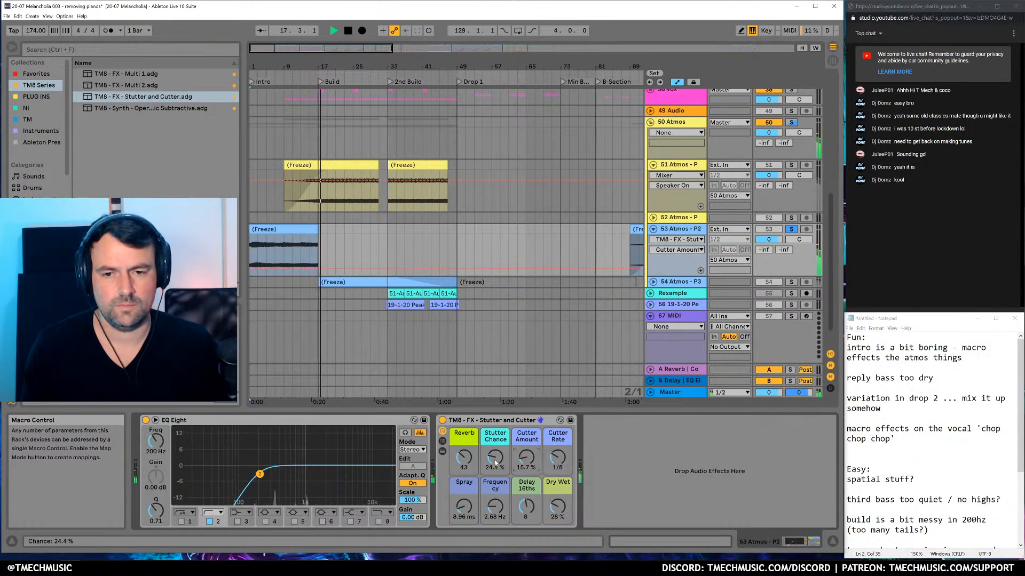
pyautogui.click(442, 420)
pyautogui.click(442, 421)
pyautogui.press('space')
# Add the TM8 - FX - Multi 2 rack after Stutter and Cutter, bypass Stutter and Cutter, and play from the song start
pyautogui.moveTo(126, 85); pyautogui.dragTo(637, 460)
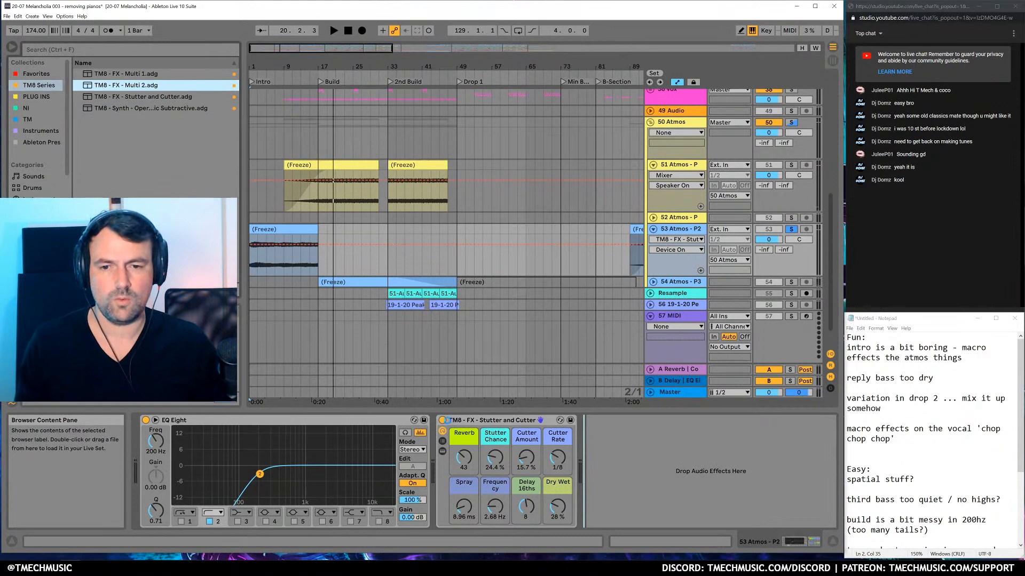
pyautogui.moveTo(449, 421); pyautogui.dragTo(607, 441)
pyautogui.press('space')
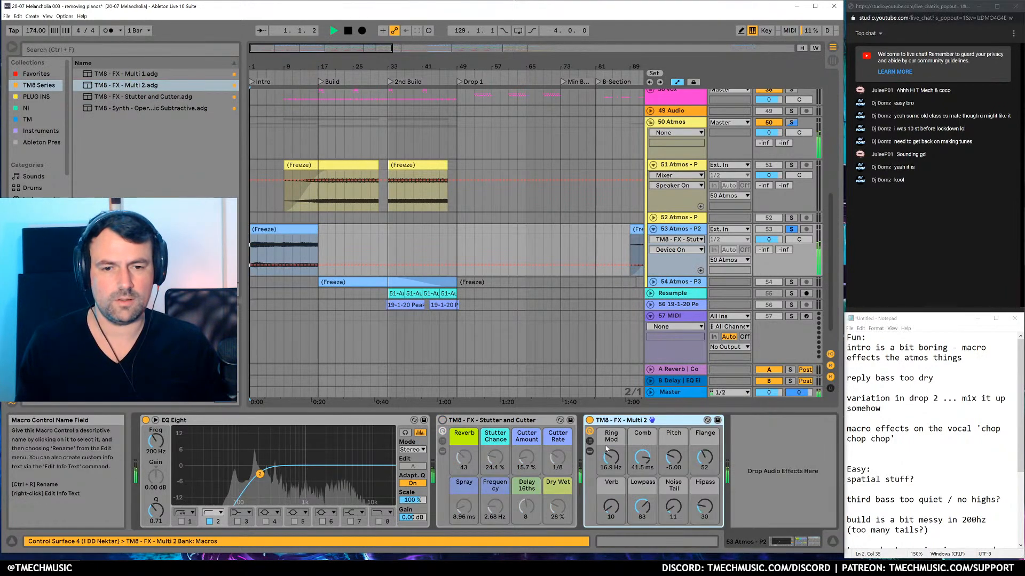
# Set the Multi 2 macros to Ring Mod 67.1 Hz, Comb 23.4 ms, Pitch 0, Flange 67, Verb 56, Lowpass 105 and Noise Tail 55 during playback
pyautogui.moveTo(673, 457); pyautogui.dragTo(673, 446)
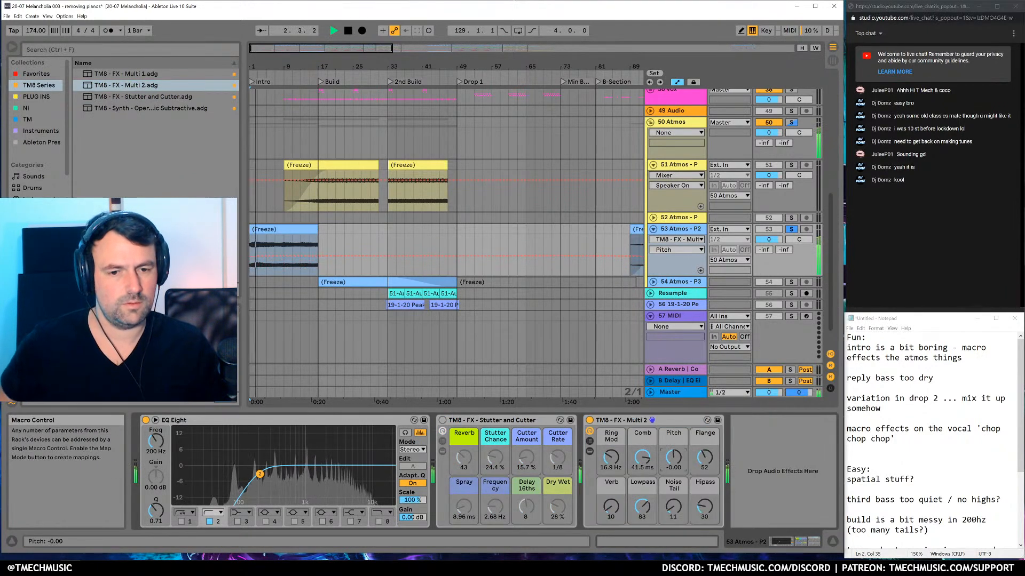
pyautogui.moveTo(674, 506); pyautogui.dragTo(643, 520)
pyautogui.moveTo(611, 505); pyautogui.dragTo(611, 482)
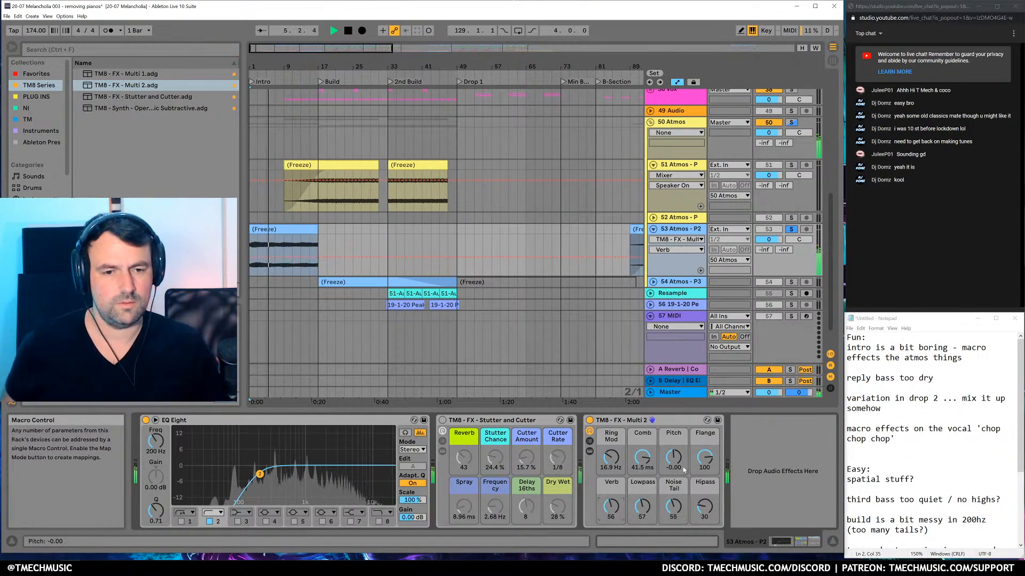
pyautogui.moveTo(704, 458); pyautogui.dragTo(704, 476)
pyautogui.moveTo(639, 462); pyautogui.dragTo(638, 488)
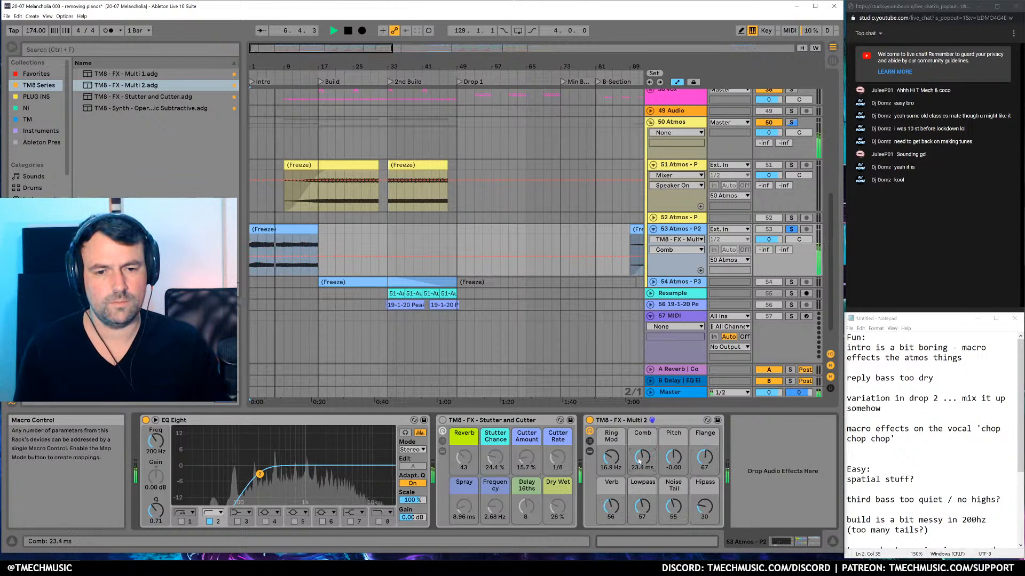
pyautogui.moveTo(611, 458); pyautogui.dragTo(612, 446)
pyautogui.moveTo(642, 506); pyautogui.dragTo(643, 480)
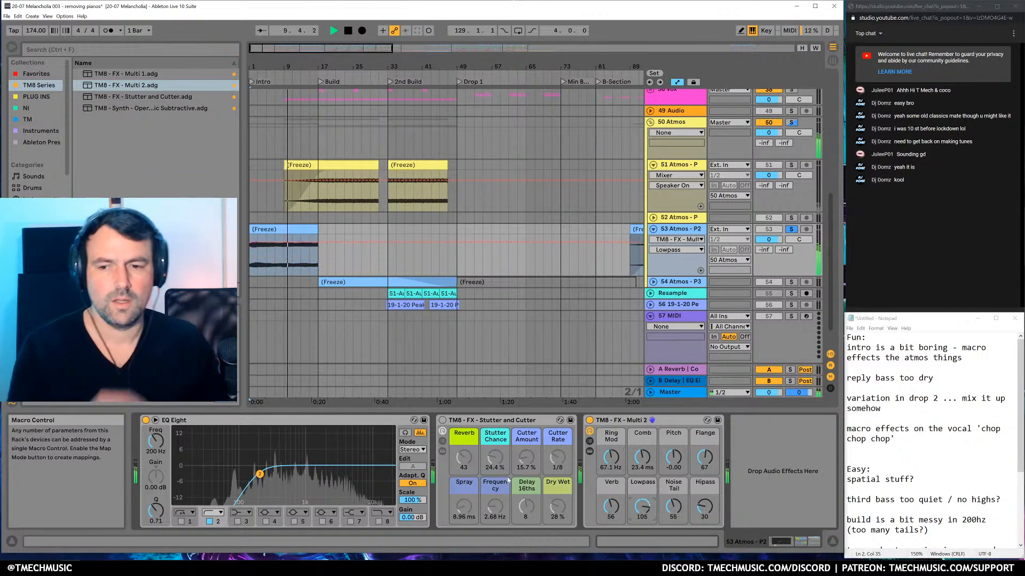
pyautogui.press('space')
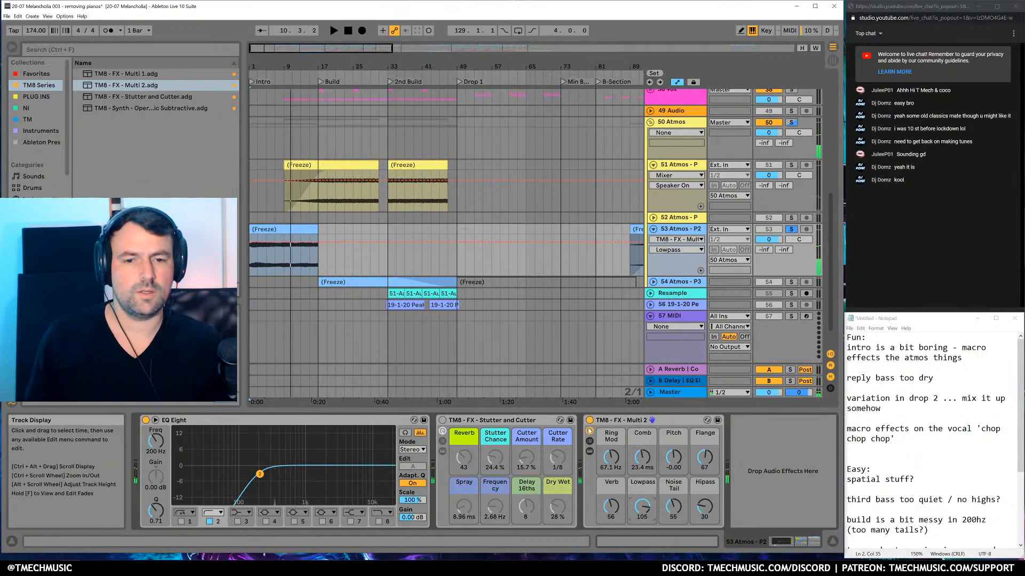
# Delete the Multi 2 and Stutter and Cutter racks from 53 Atmos - P2 and return playback to the song start
pyautogui.click(622, 423)
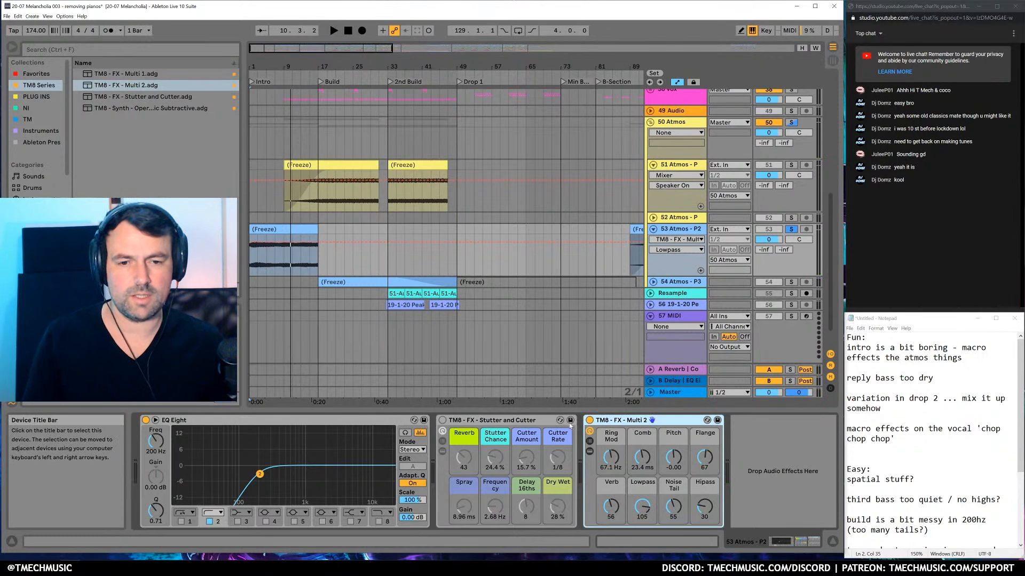
pyautogui.press('Delete')
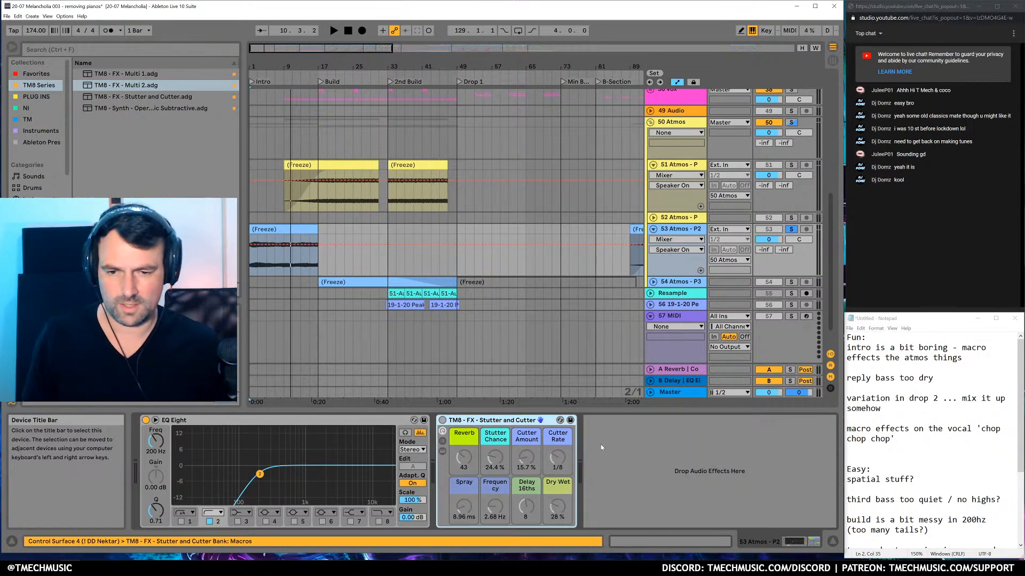
pyautogui.press('Delete')
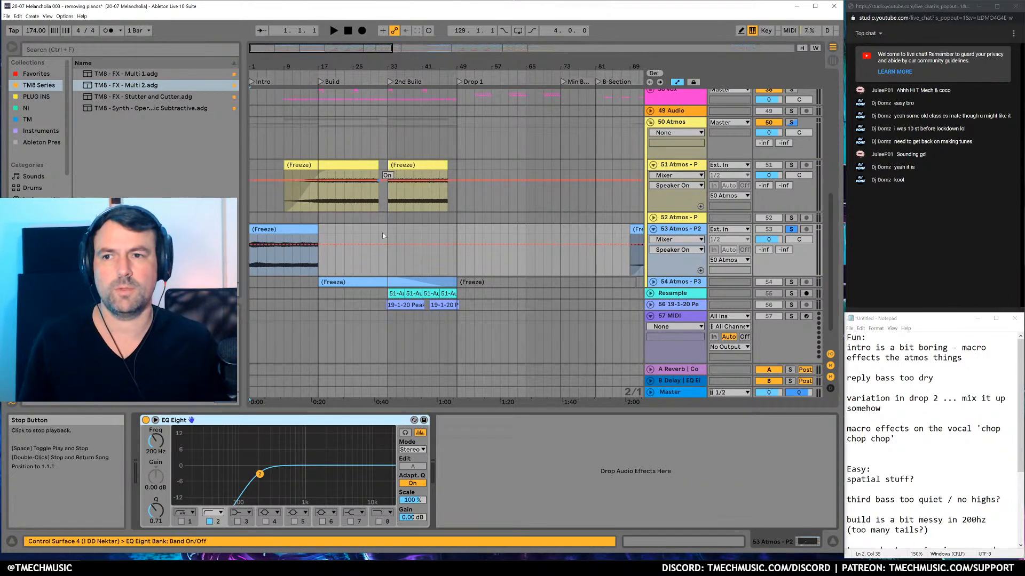
# Search the browser for echo and add the Echo device after the EQ Eight on 53 Atmos - P2
pyautogui.click(501, 451)
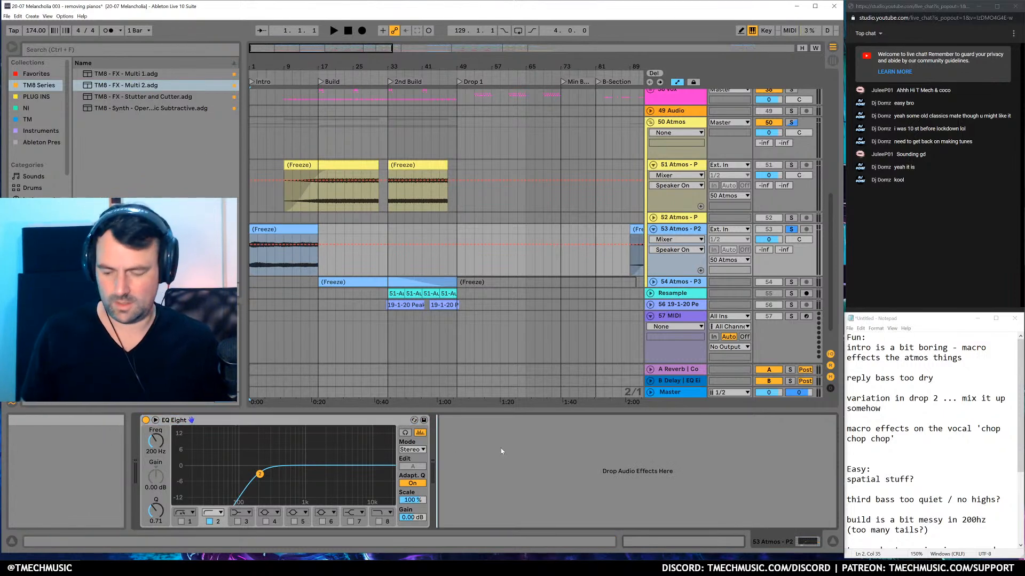
pyautogui.hotkey('ctrl', 'f')
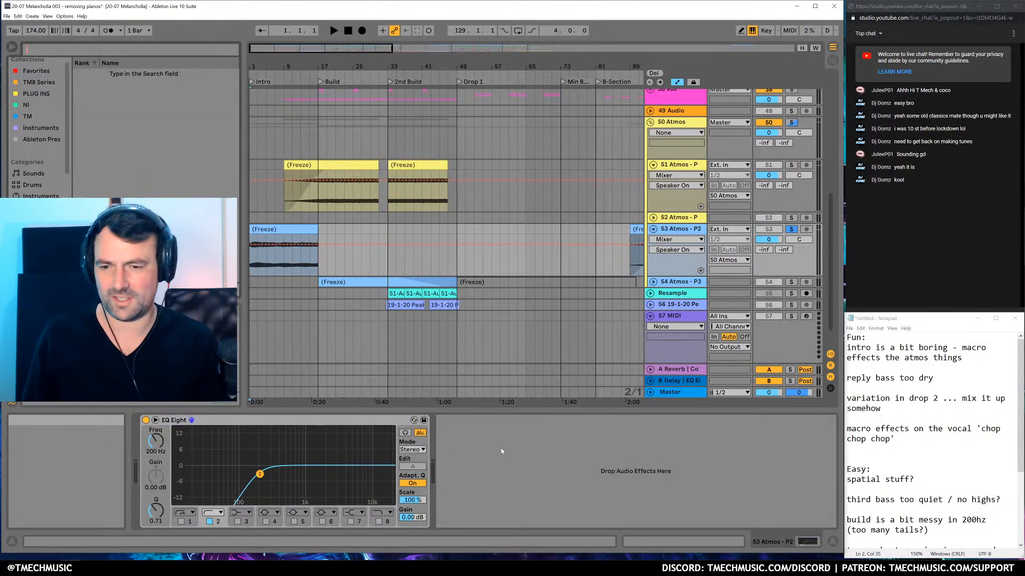
pyautogui.write('simple s')
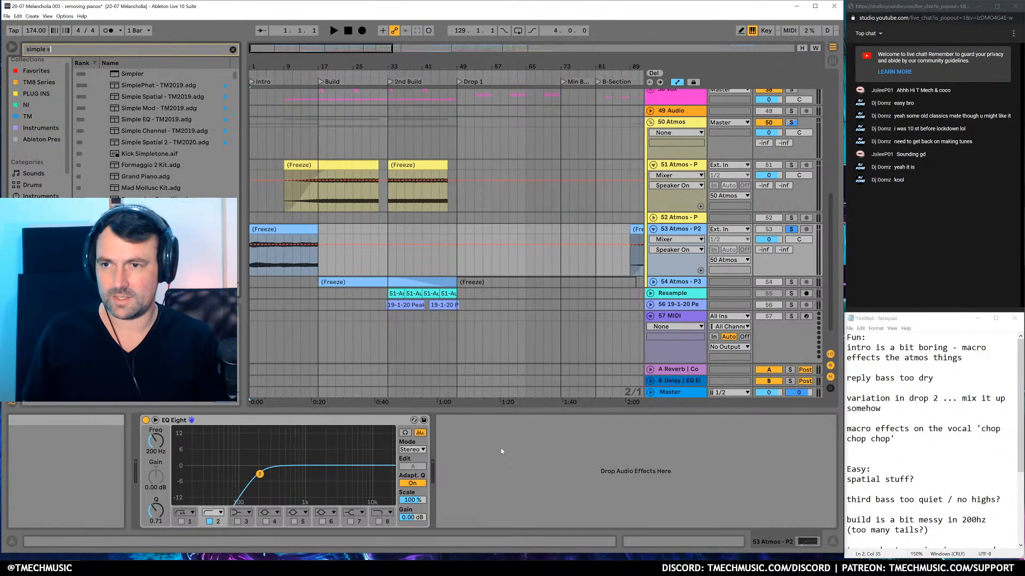
pyautogui.write('pecho')
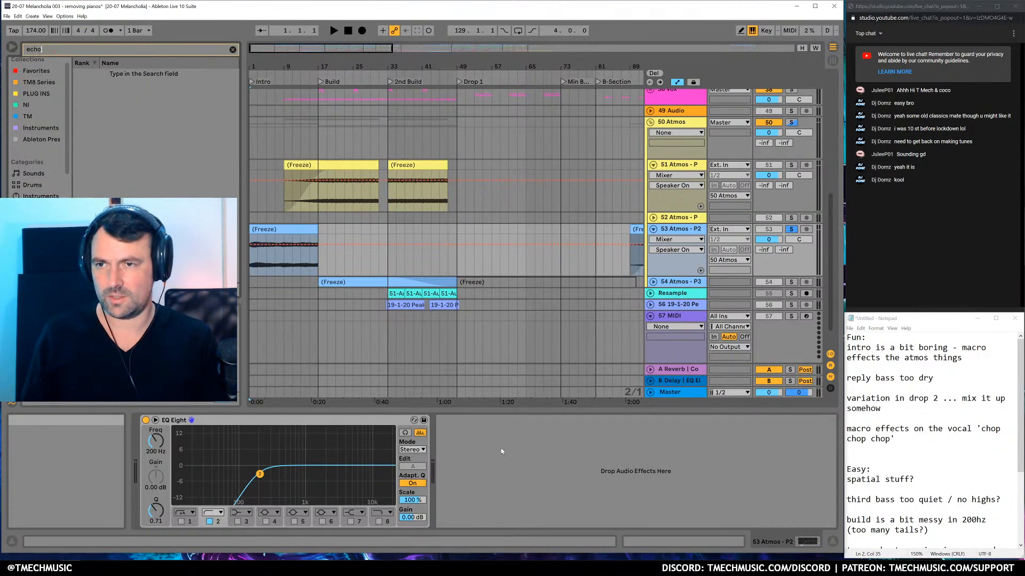
pyautogui.press('Return')
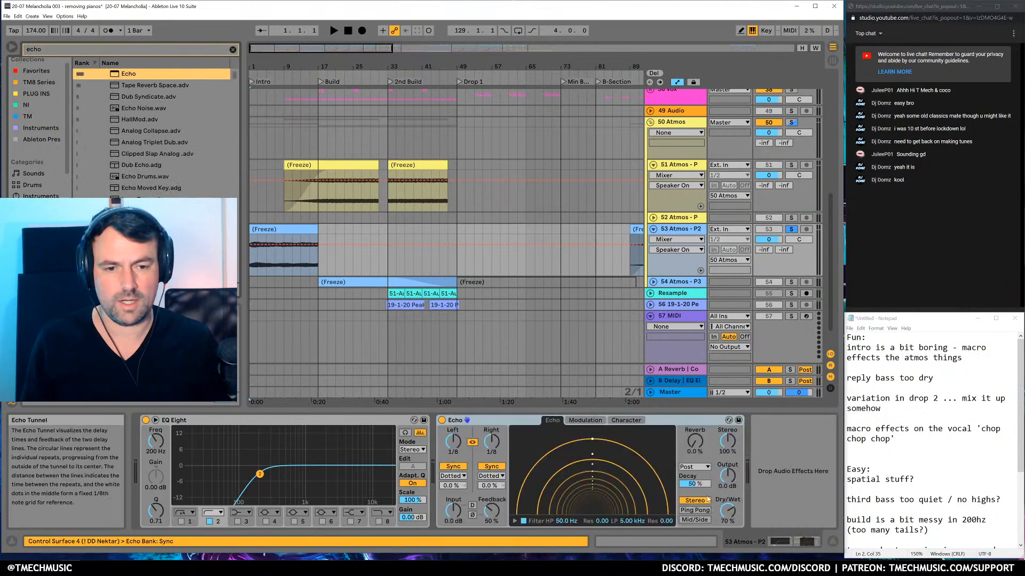
# Set Echo to 1/4 delay times, Reverb 24%, Decay 68% and Dry/Wet 40% during playback, comparing it with bypass
pyautogui.press('space')
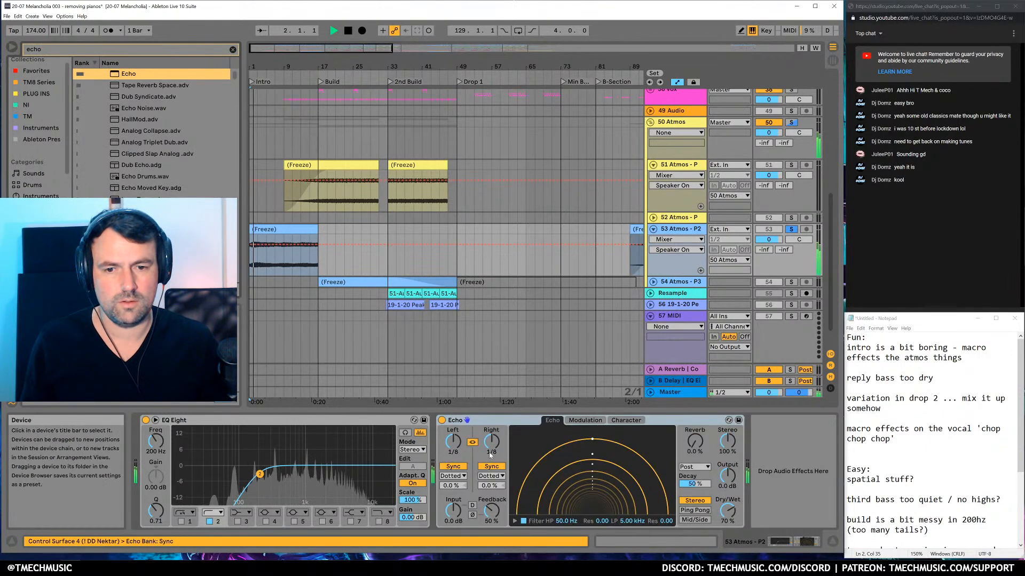
pyautogui.moveTo(492, 442)
pyautogui.mouseDown()
pyautogui.moveTo(492, 421)
pyautogui.moveTo(492, 442)
pyautogui.mouseUp()
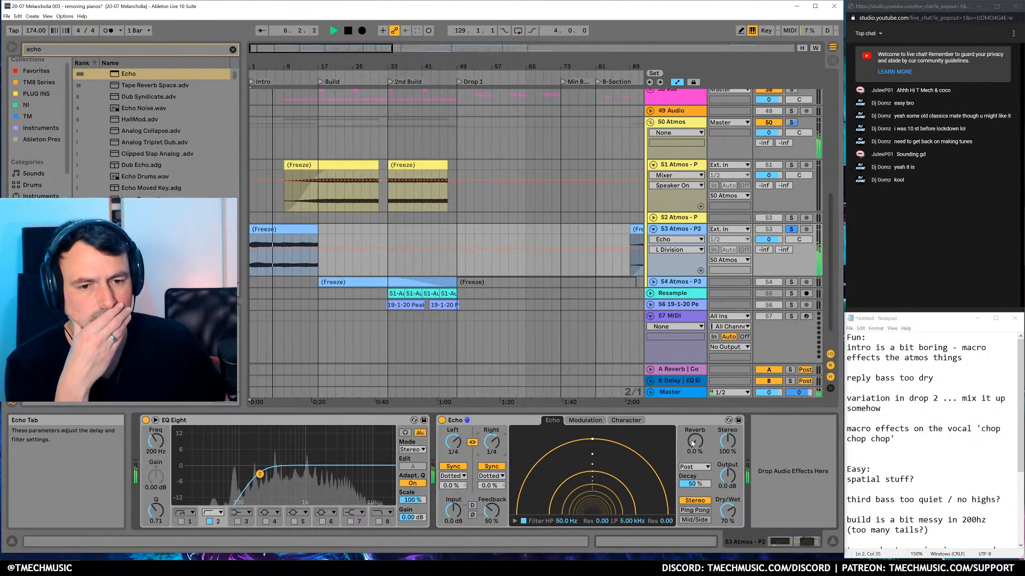
pyautogui.moveTo(695, 441); pyautogui.dragTo(695, 429)
pyautogui.moveTo(691, 483); pyautogui.dragTo(691, 466)
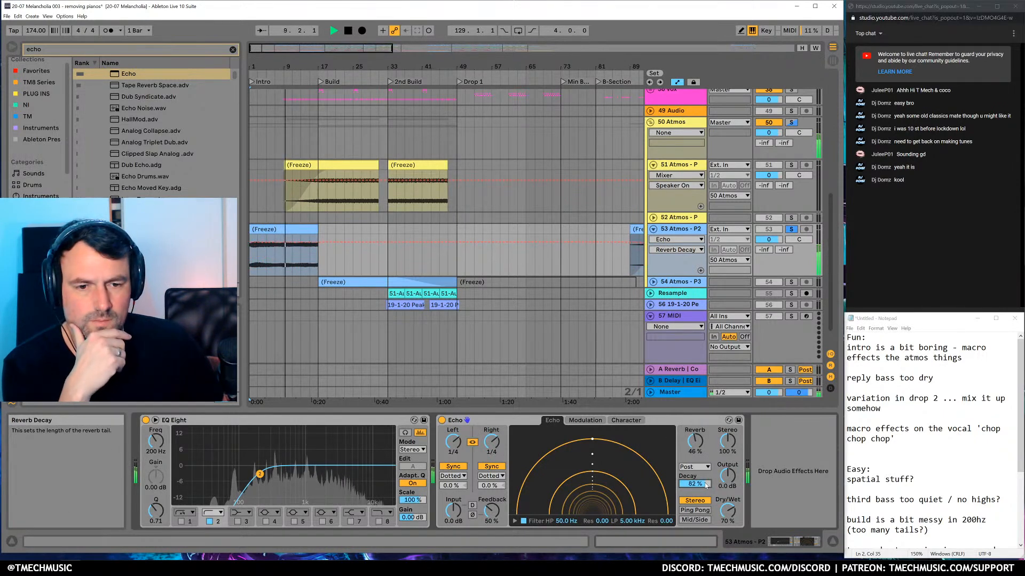
pyautogui.click(442, 421)
pyautogui.click(442, 420)
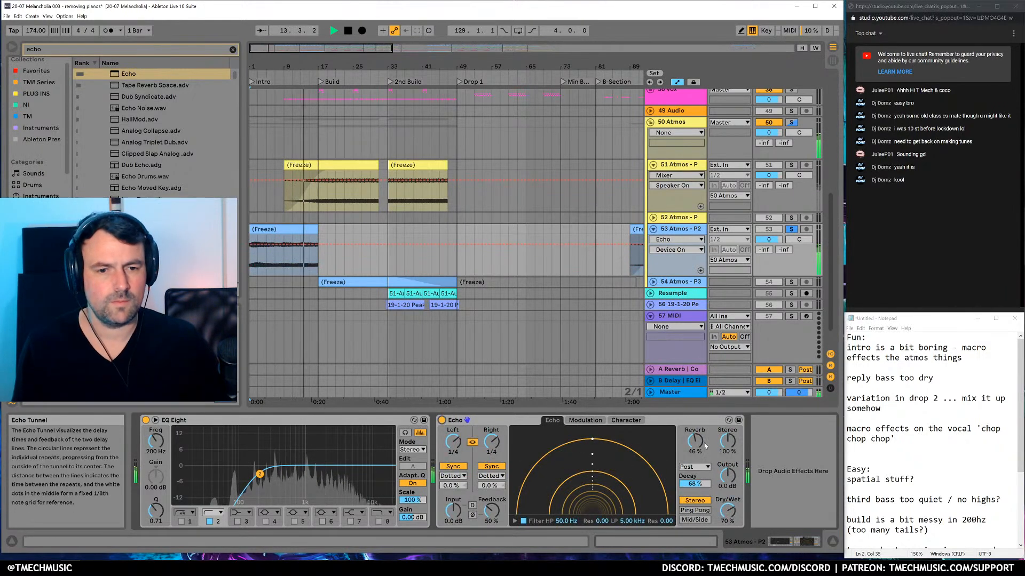
pyautogui.moveTo(695, 441); pyautogui.dragTo(695, 454)
pyautogui.moveTo(728, 511); pyautogui.dragTo(728, 531)
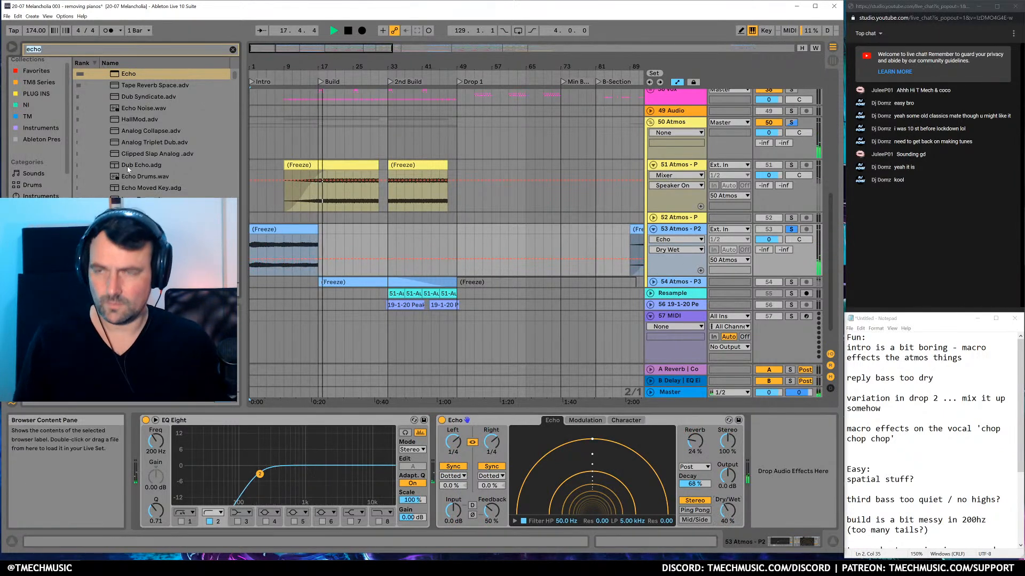
# Try a Chorus device between the EQ Eight and Echo on 53 Atmos - P2, and remove it again
pyautogui.click(232, 50)
pyautogui.hotkey('ctrl', 'f')
pyautogui.write('choru')
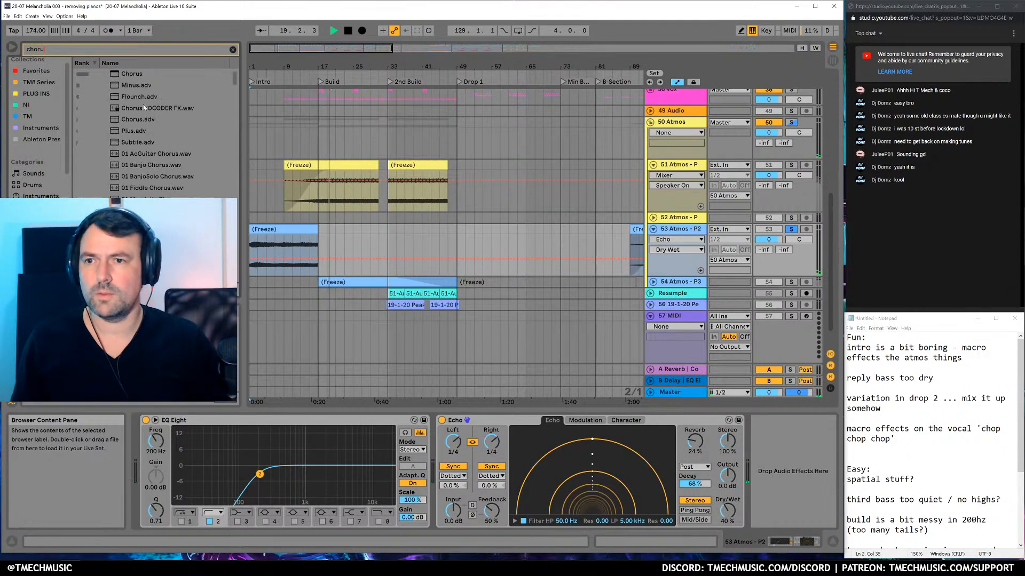
pyautogui.click(127, 75)
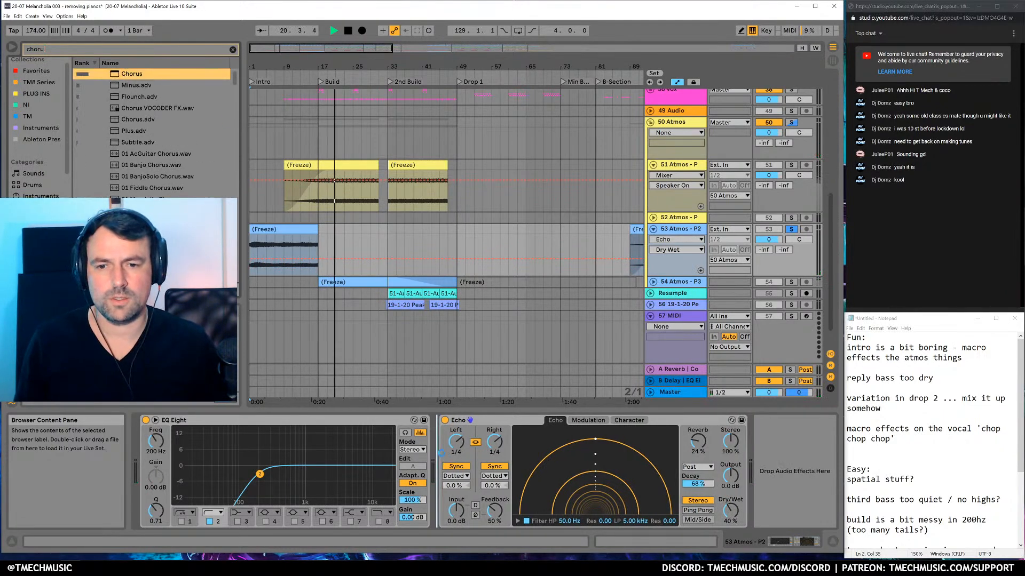
pyautogui.moveTo(467, 427); pyautogui.dragTo(465, 427)
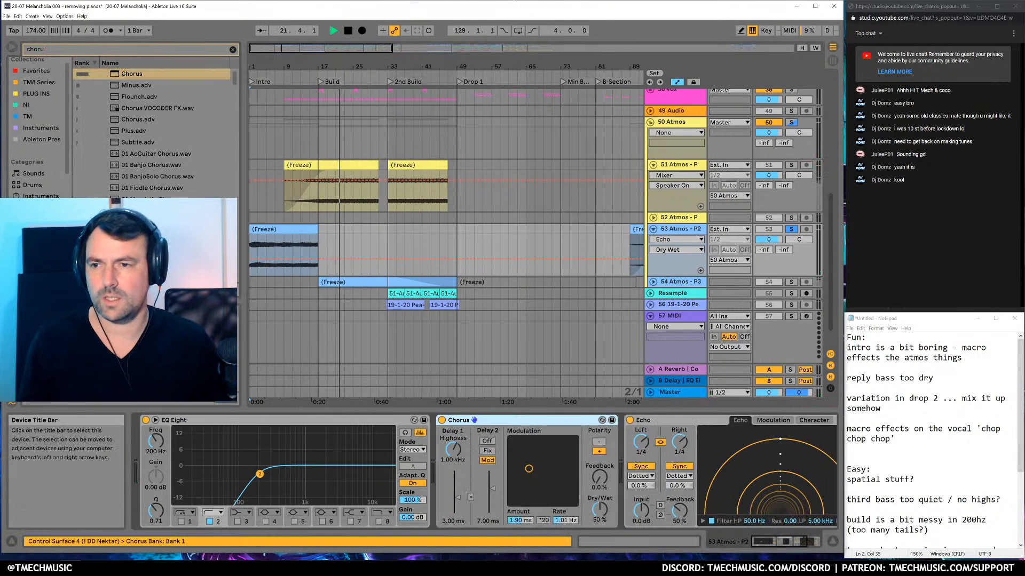
pyautogui.press('Delete')
pyautogui.press('Escape')
# Add the TM8 - FX - Multi 1 rack between the EQ Eight and Echo on 53 Atmos - P2
pyautogui.scroll(-3, 48, 234)
pyautogui.scroll(4, 48, 234)
pyautogui.click(32, 86)
pyautogui.click(132, 78)
pyautogui.moveTo(447, 405); pyautogui.dragTo(435, 448)
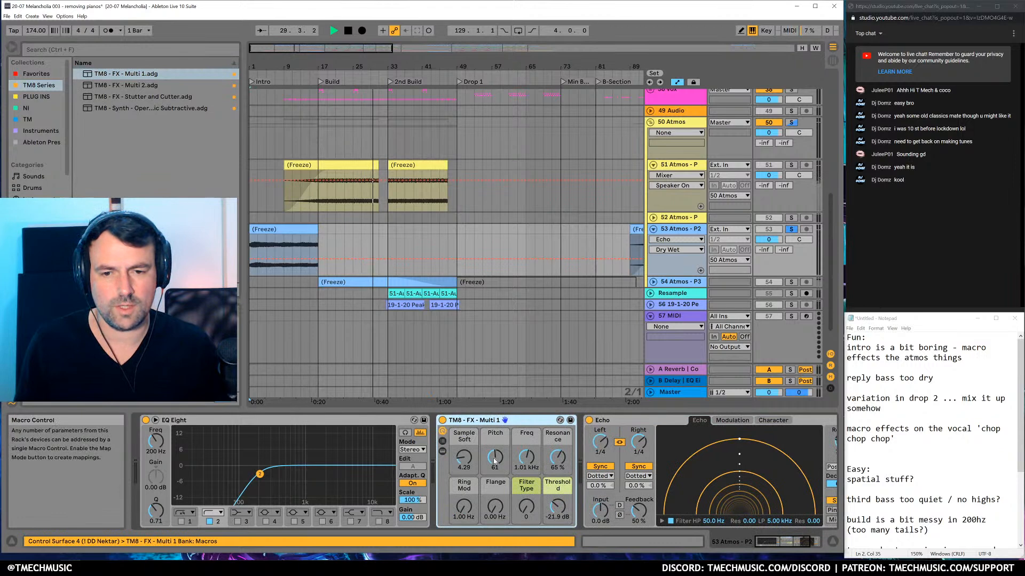
# During playback, set Multi 1's Freq to 19.9 kHz, Resonance to 25% and Sample Soft to 1.00
pyautogui.moveTo(494, 461); pyautogui.dragTo(494, 488)
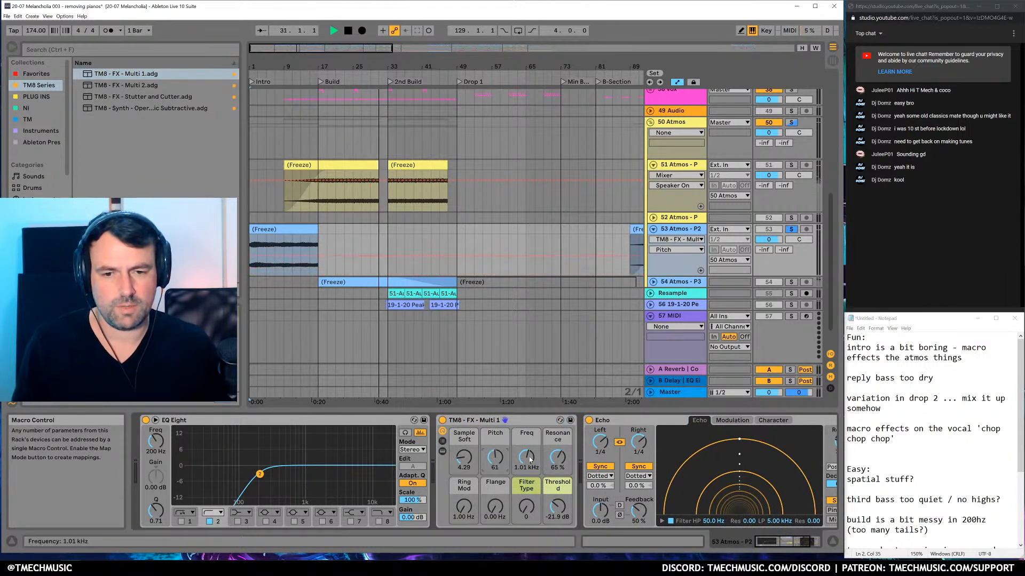
pyautogui.press('space')
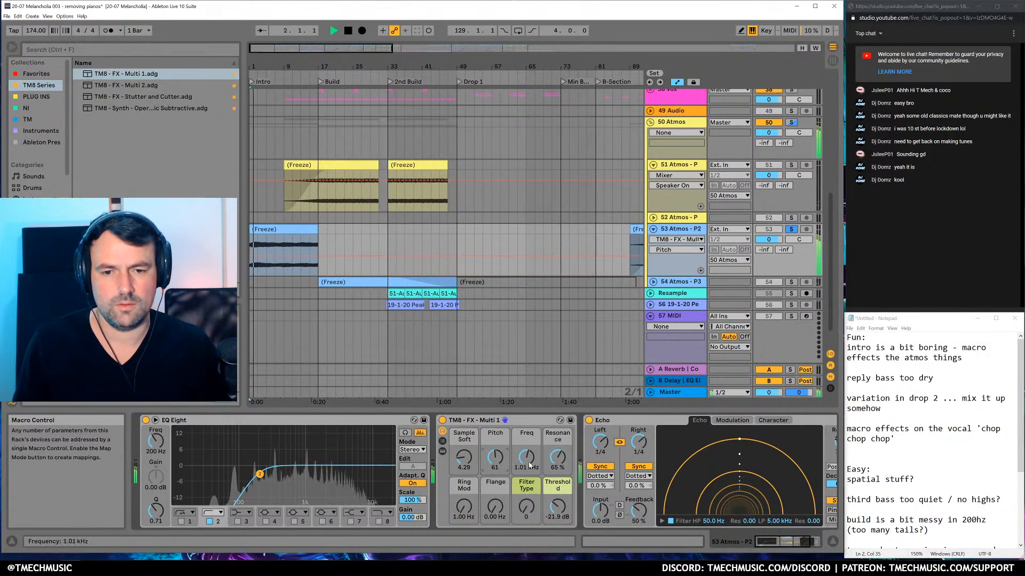
pyautogui.moveTo(558, 458)
pyautogui.mouseDown()
pyautogui.moveTo(558, 470)
pyautogui.moveTo(527, 440)
pyautogui.moveTo(557, 463)
pyautogui.mouseUp()
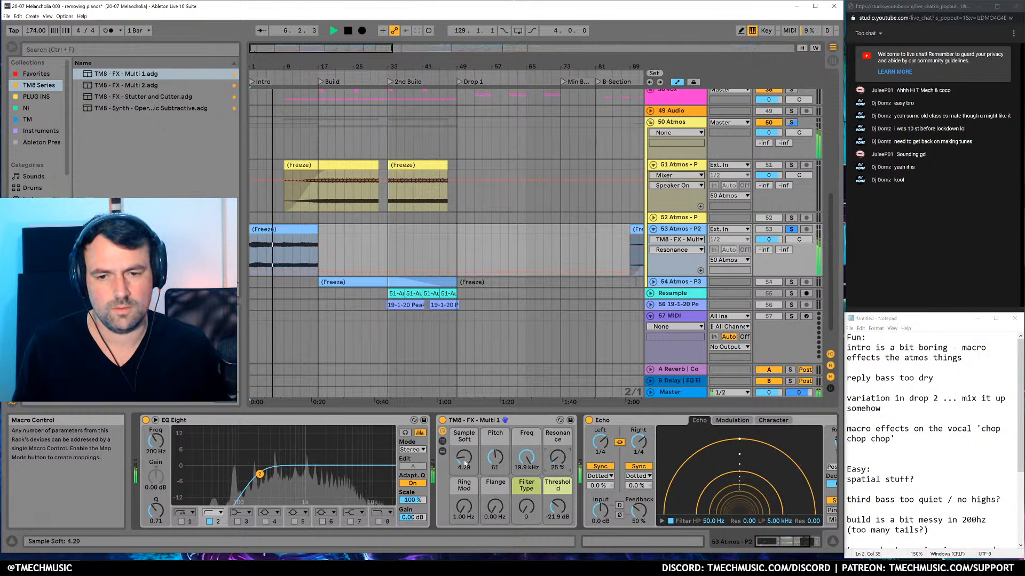
pyautogui.moveTo(464, 457); pyautogui.dragTo(463, 453)
# Try raising Multi 1's Ring Mod and return it to 1.00 Hz, and set Flange to 0.16 Hz
pyautogui.moveTo(464, 507)
pyautogui.mouseDown()
pyautogui.moveTo(464, 494)
pyautogui.moveTo(464, 502)
pyautogui.mouseUp()
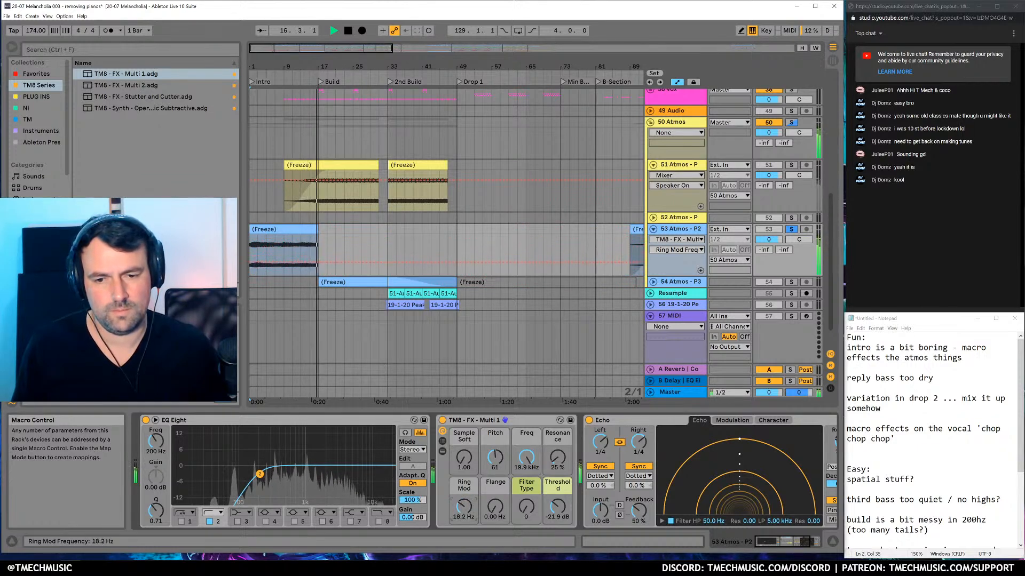
pyautogui.moveTo(464, 503); pyautogui.dragTo(464, 514)
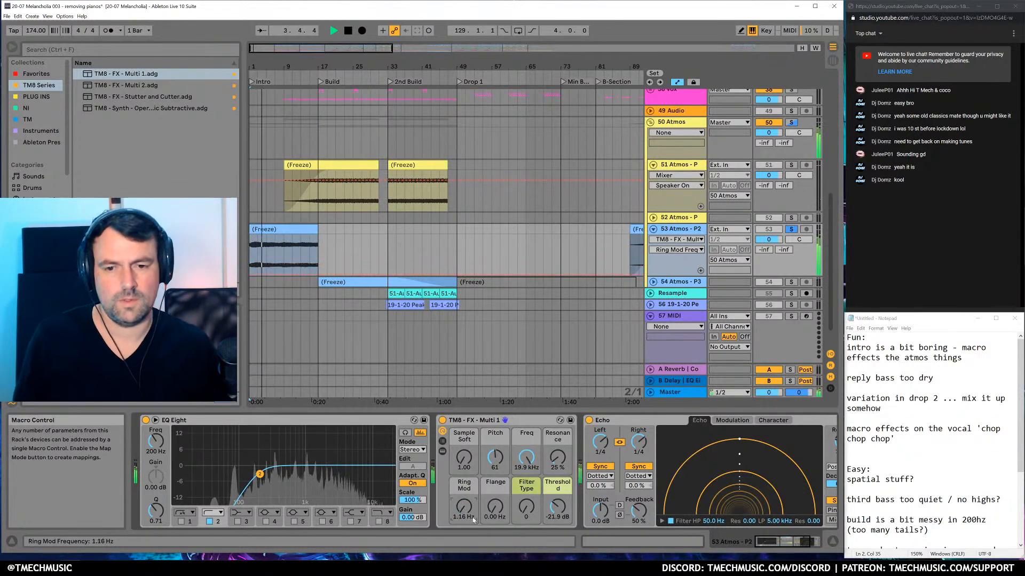
pyautogui.click(494, 521)
pyautogui.moveTo(475, 517); pyautogui.dragTo(475, 522)
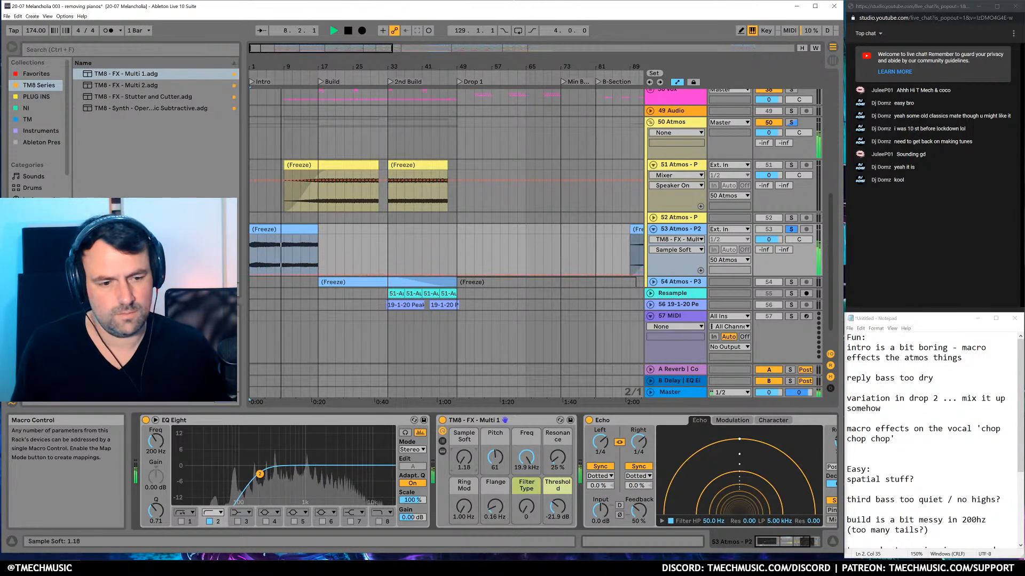
# Automate Multi 1's Sample Soft in a new lane, rising from 1.00 at the song start until bar 17, and play from the start
pyautogui.rightClick(464, 463)
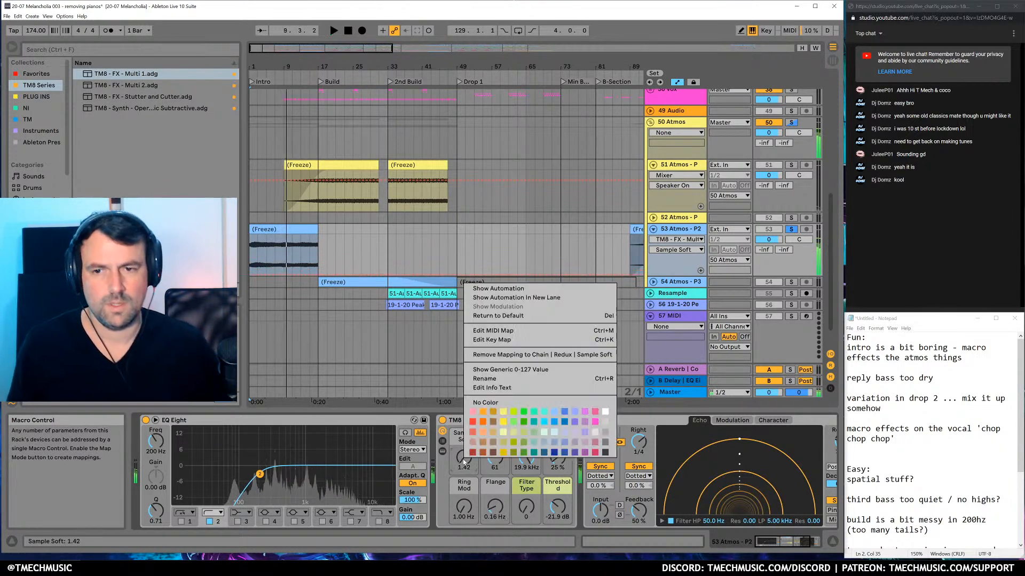
pyautogui.click(546, 300)
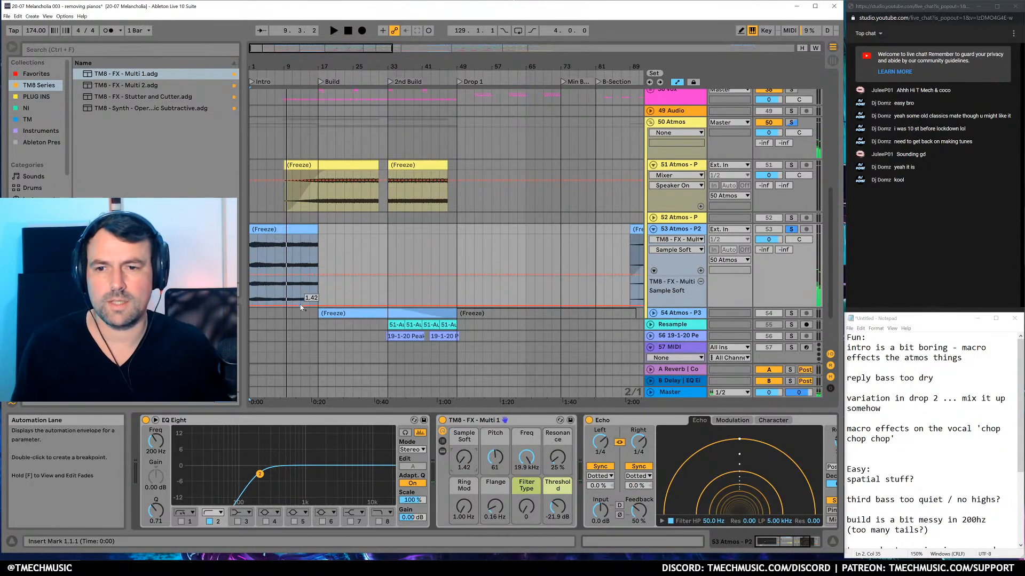
pyautogui.moveTo(311, 306)
pyautogui.mouseDown()
pyautogui.moveTo(335, 306)
pyautogui.moveTo(319, 306)
pyautogui.mouseUp()
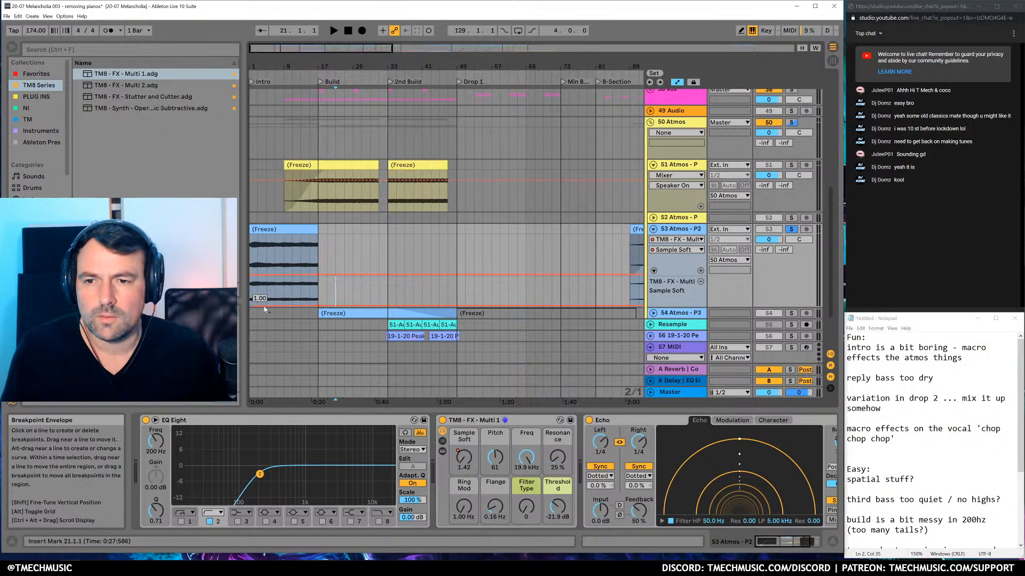
pyautogui.moveTo(316, 307); pyautogui.dragTo(318, 302)
pyautogui.click(348, 31)
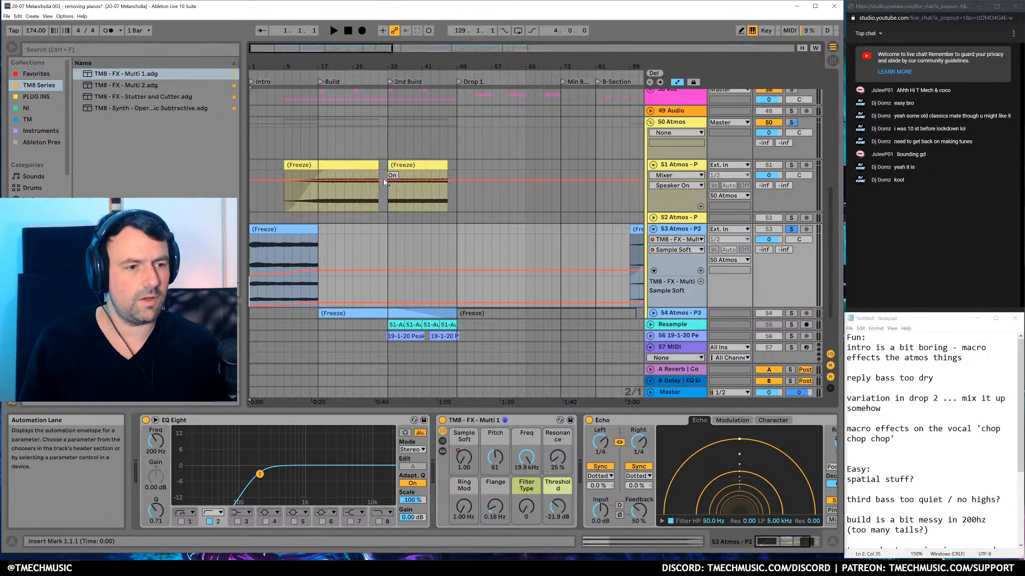
pyautogui.press('space')
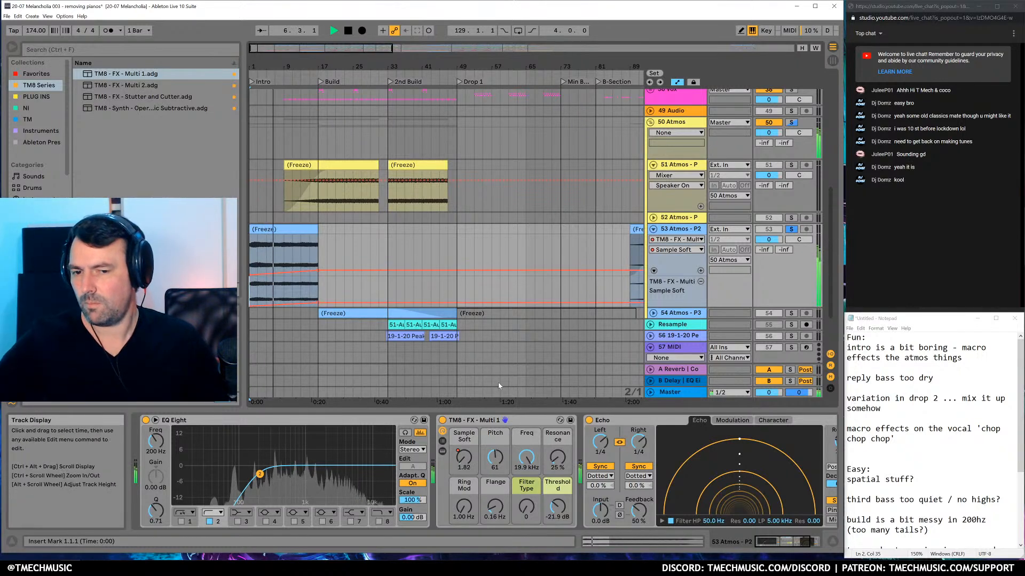
# Automate Multi 1's Flange in a new lane, rising from 0.00 Hz near the song start to 0.28 Hz at bar 17
pyautogui.rightClick(495, 506)
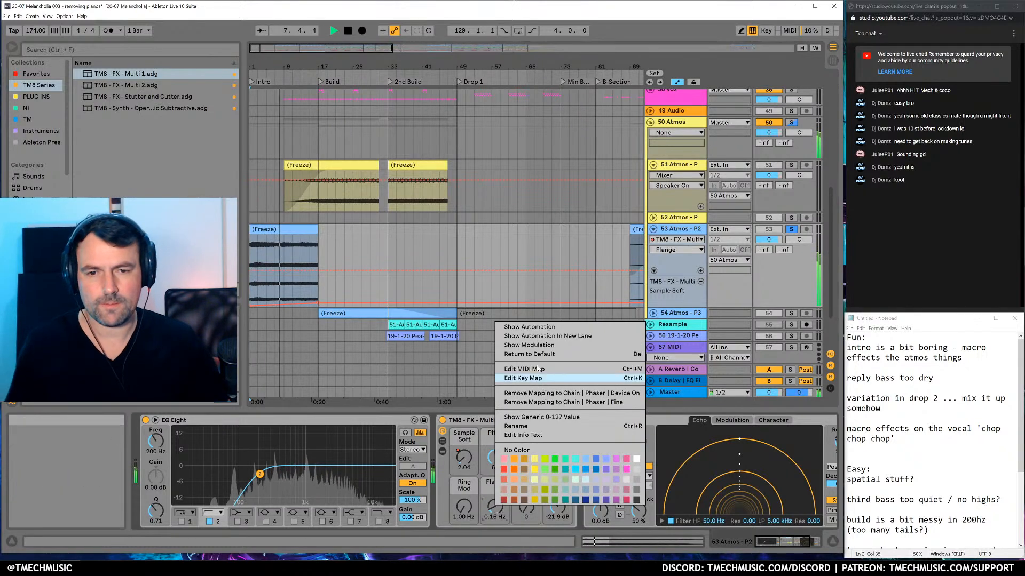
pyautogui.click(547, 336)
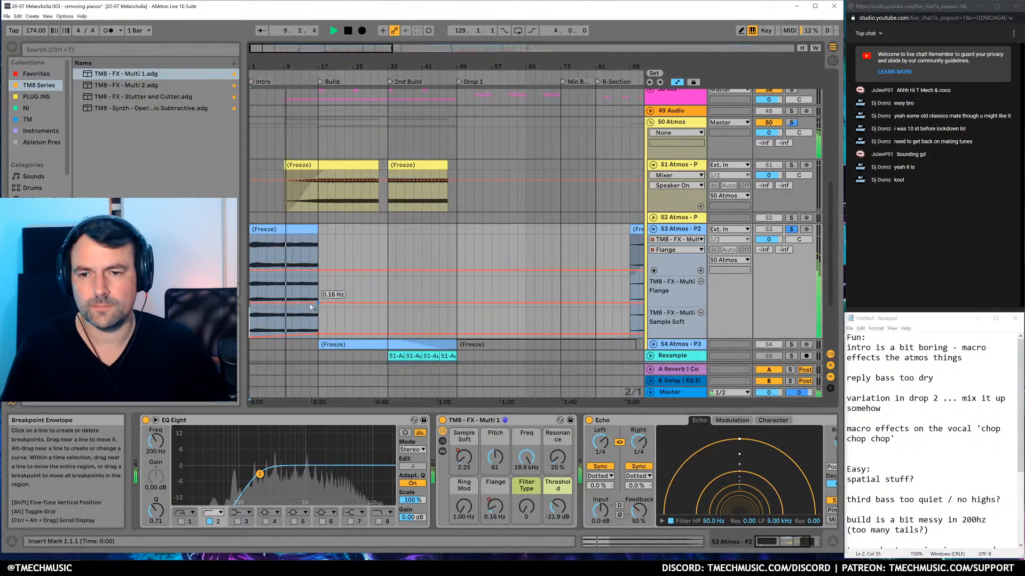
pyautogui.click(319, 303)
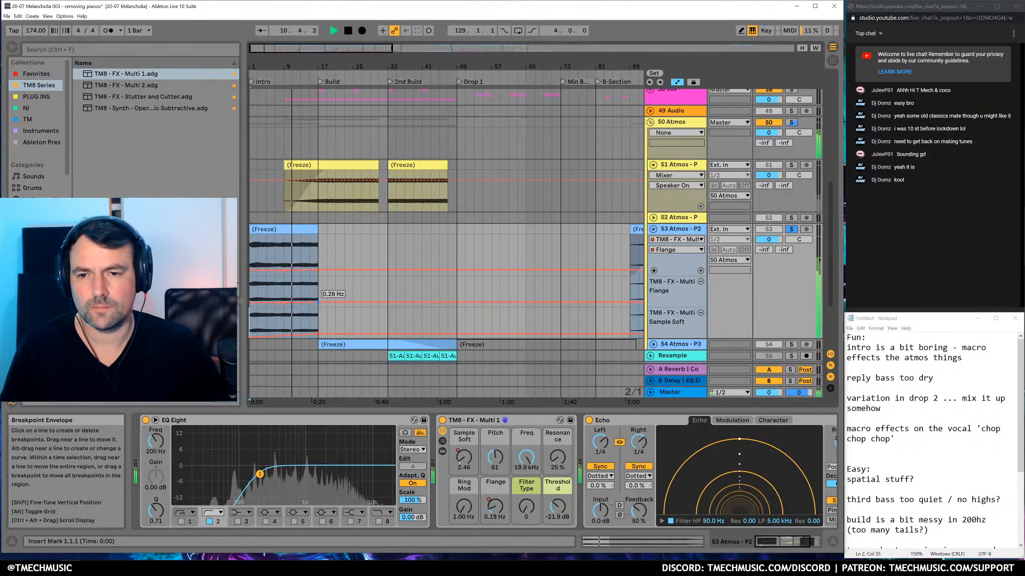
pyautogui.click(255, 304)
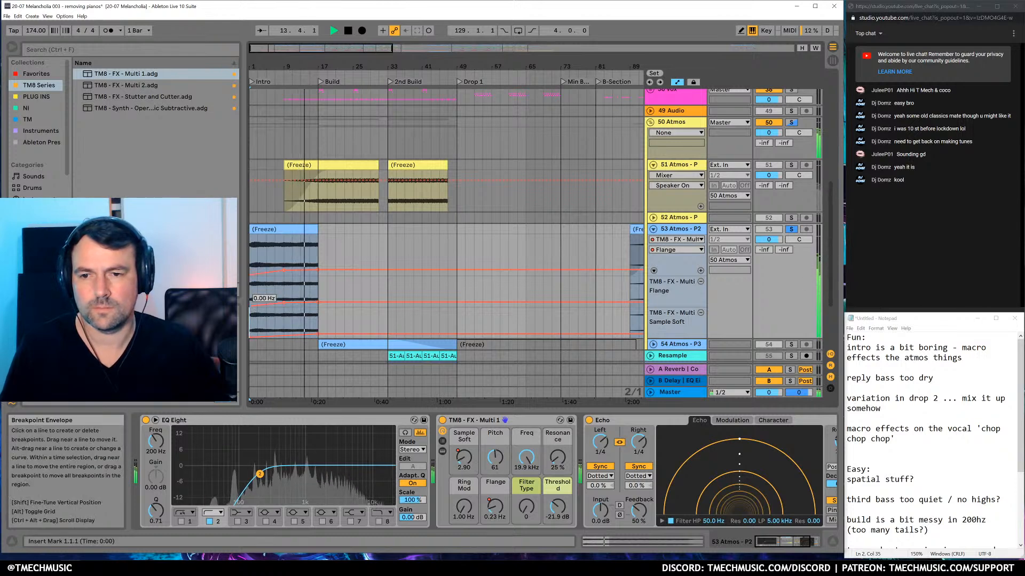
pyautogui.click(288, 307)
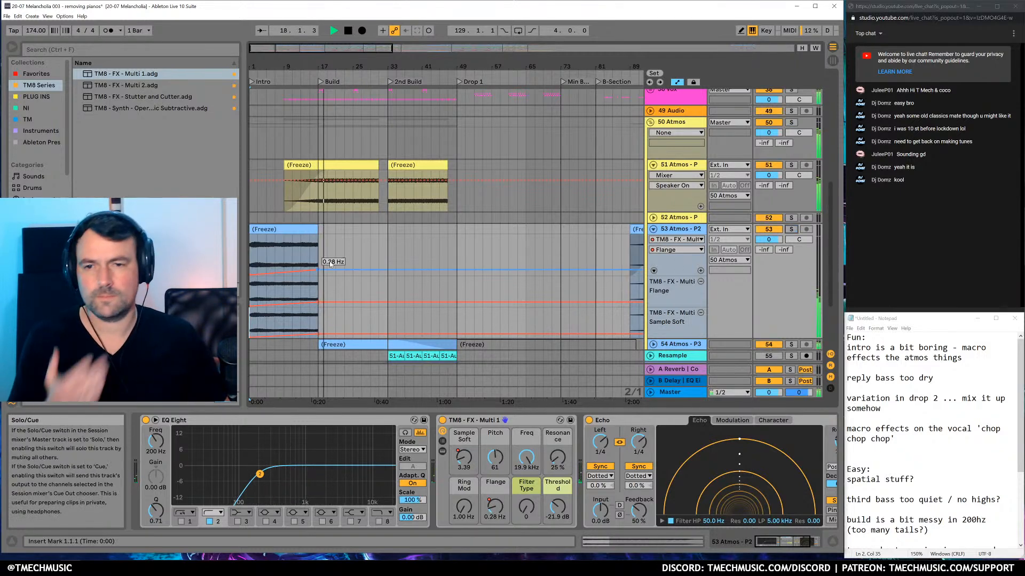
# Replay from the song start and cut 352 Hz by 6.57 dB with band 5 of the EQ Eight on 53 Atmos - P2
pyautogui.press('space')
pyautogui.click(348, 31)
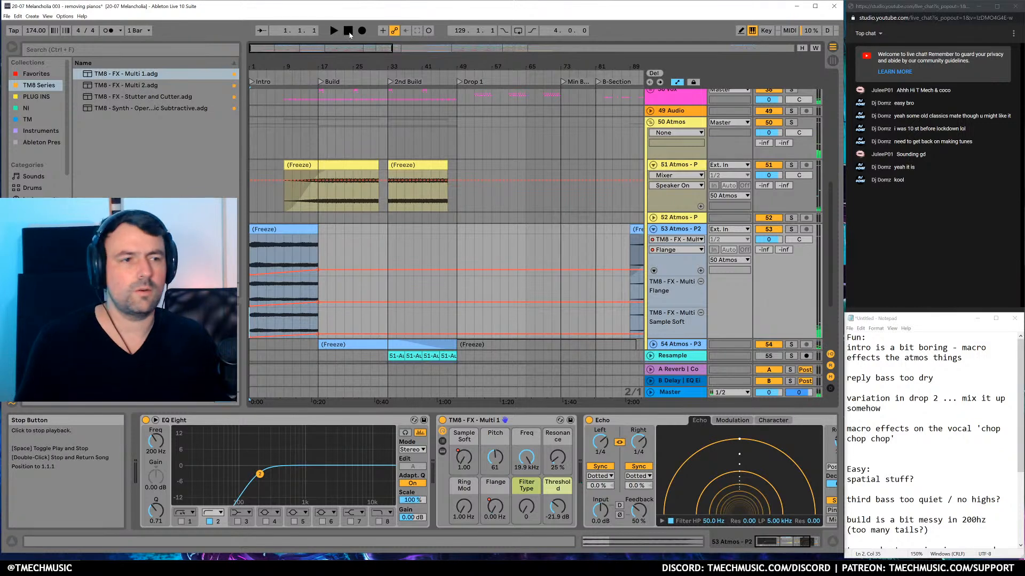
pyautogui.press('space')
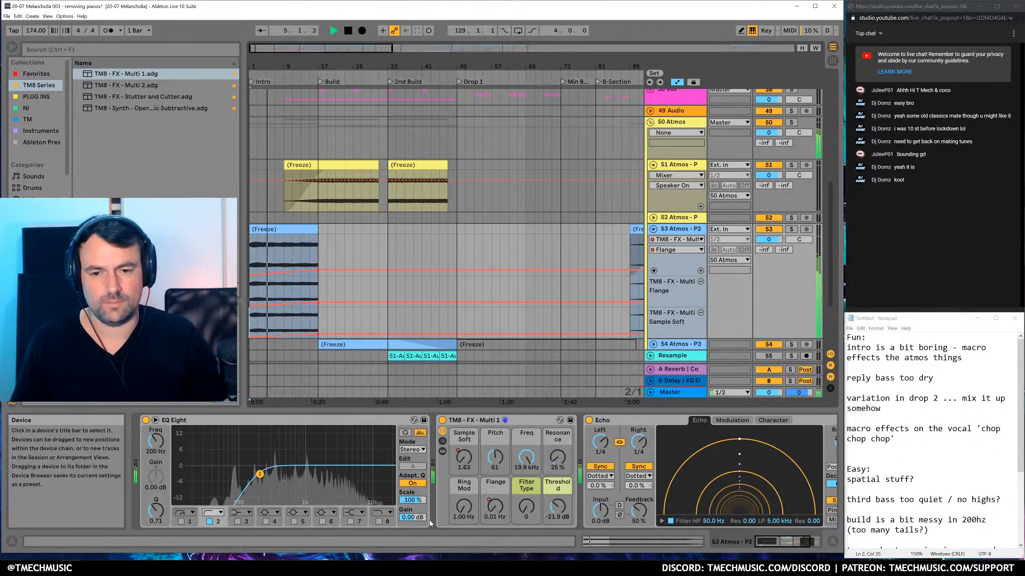
pyautogui.click(294, 522)
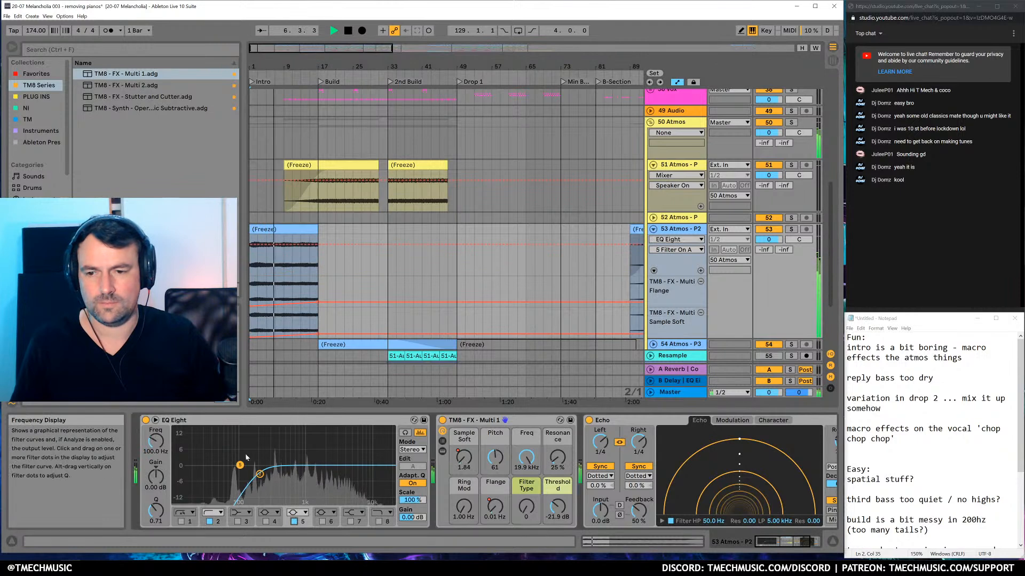
pyautogui.moveTo(239, 465); pyautogui.dragTo(275, 482)
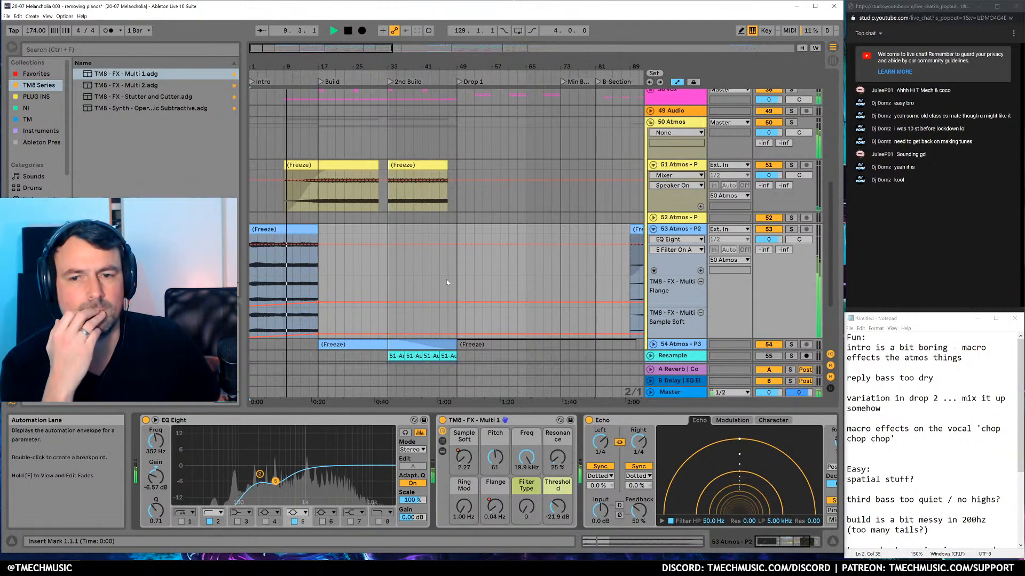
# Duplicate the Flange and Sample Soft automation of bars 1 to 89 so it repeats from bar 89
pyautogui.moveTo(449, 67); pyautogui.dragTo(449, 101)
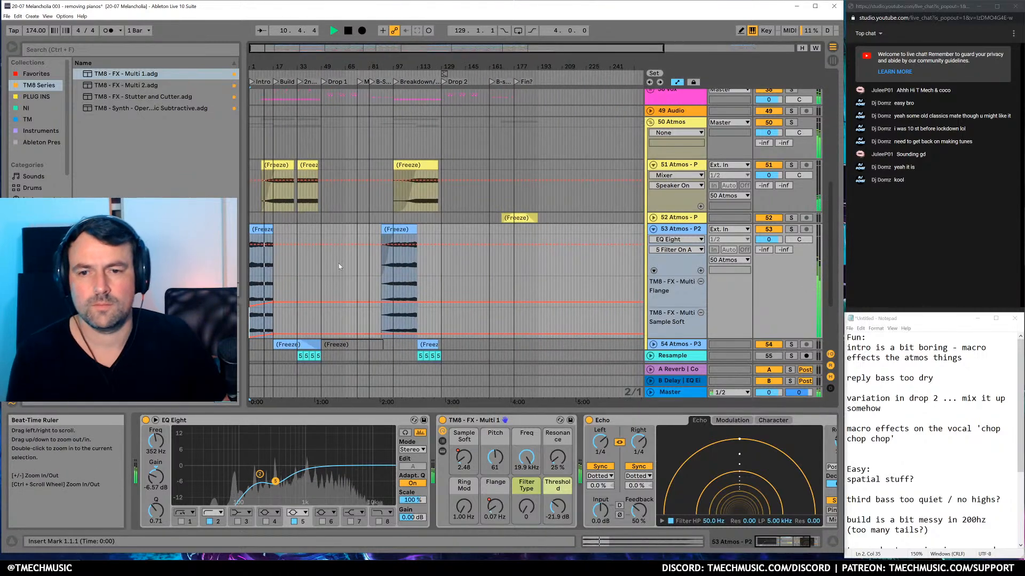
pyautogui.moveTo(278, 323); pyautogui.dragTo(382, 333)
pyautogui.hotkey('ctrl', '1')
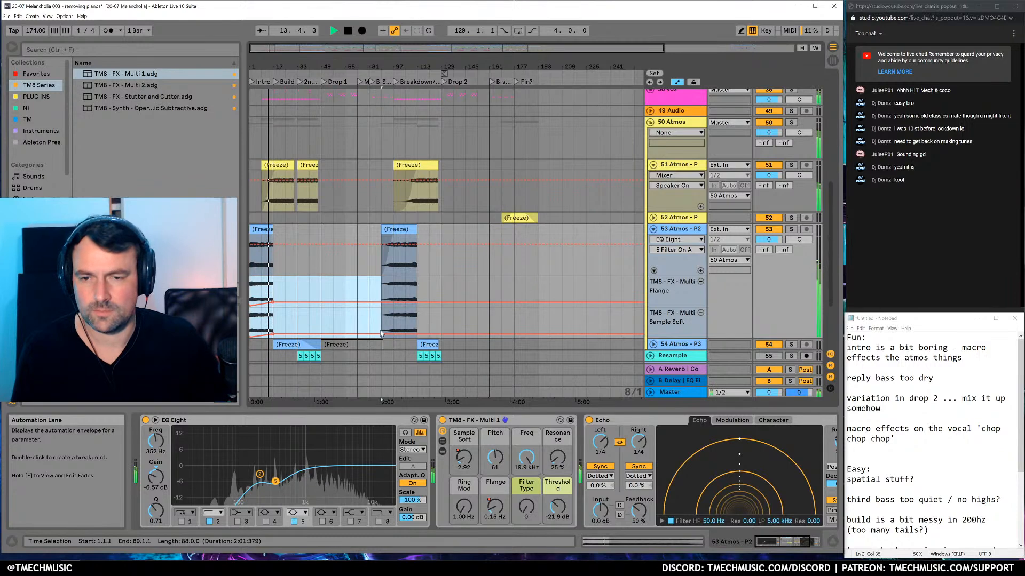
pyautogui.hotkey('ctrl', 'd')
pyautogui.click(467, 323)
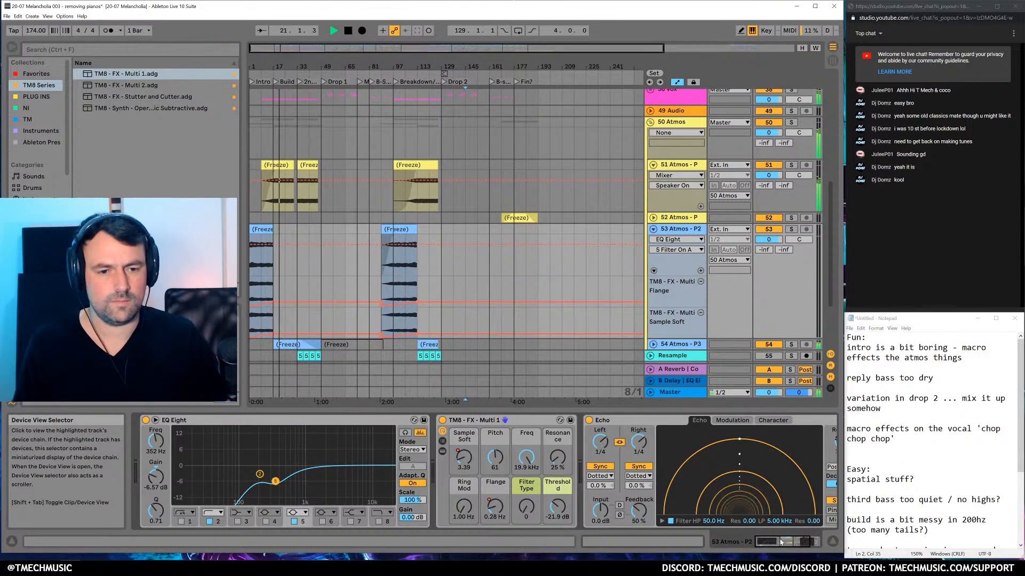
# Automate Echo's Dry/Wet in a new lane, rising to 100% at the end of the intro clip, and play that transition
pyautogui.moveTo(780, 542); pyautogui.dragTo(794, 542)
pyautogui.rightClick(756, 511)
pyautogui.click(794, 463)
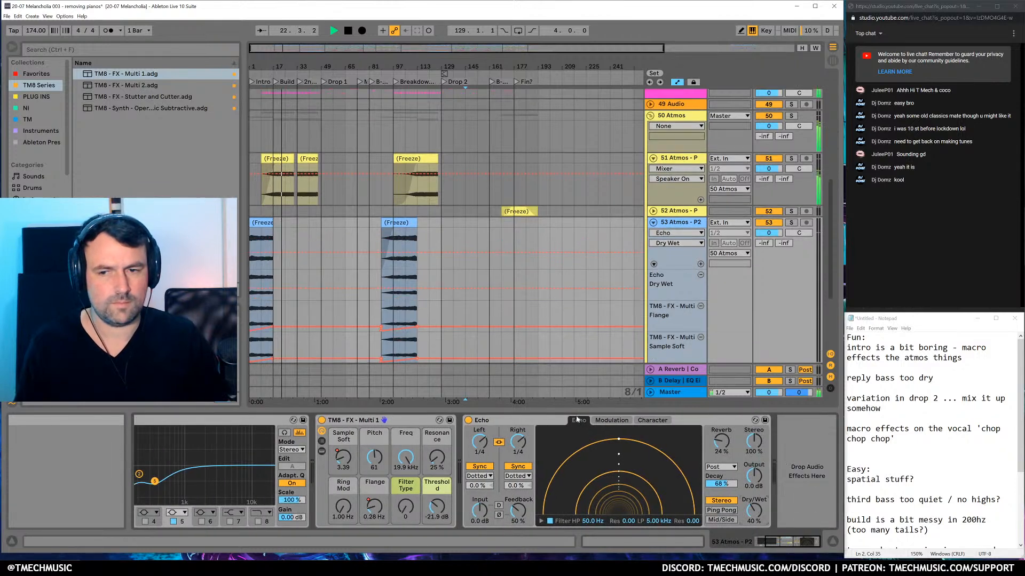
pyautogui.click(267, 289)
pyautogui.moveTo(273, 288); pyautogui.dragTo(273, 270)
pyautogui.click(262, 280)
pyautogui.press('space')
pyautogui.moveTo(283, 67); pyautogui.dragTo(332, 288)
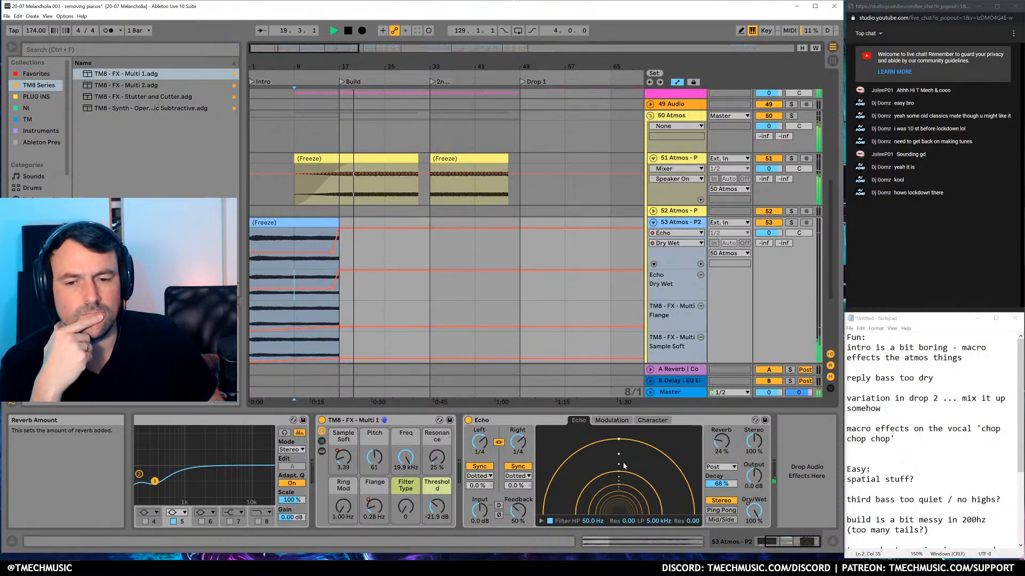
# Automate Echo's Feedback in a new lane, rising to 96% just after bar 17, and play from bar 15
pyautogui.press('space')
pyautogui.rightClick(516, 511)
pyautogui.click(567, 470)
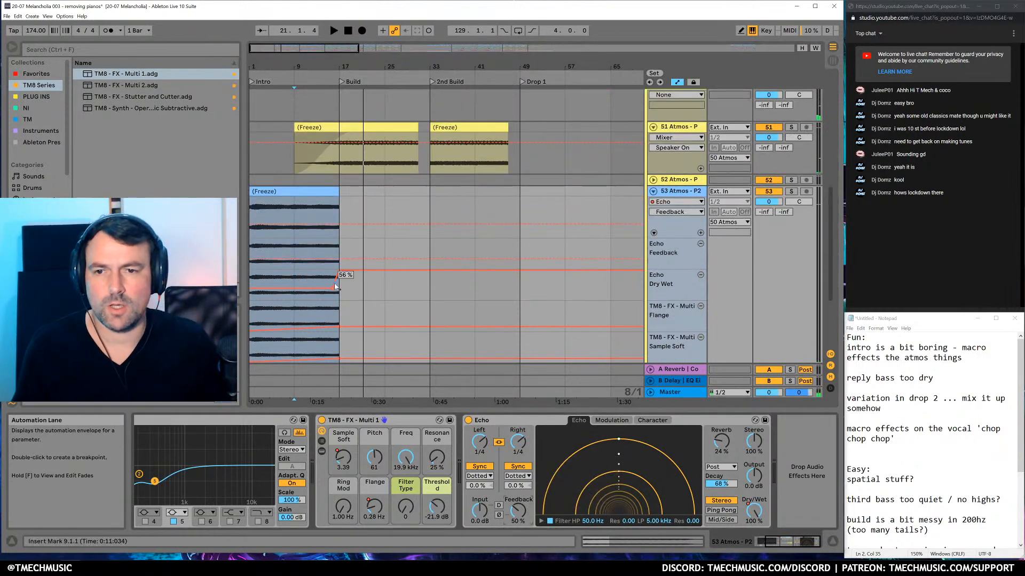
pyautogui.moveTo(336, 262); pyautogui.dragTo(343, 251)
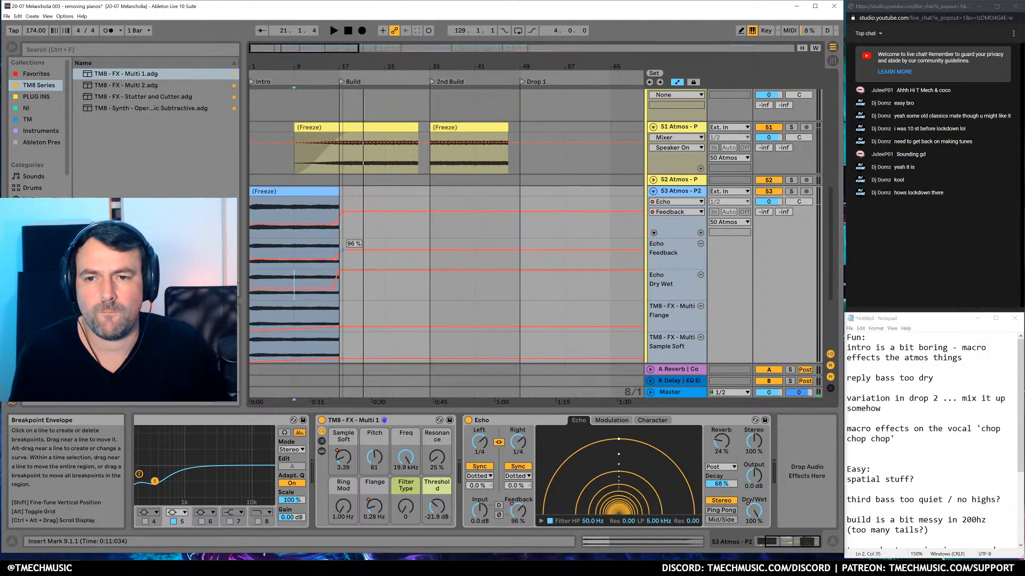
pyautogui.click(328, 248)
pyautogui.press('space')
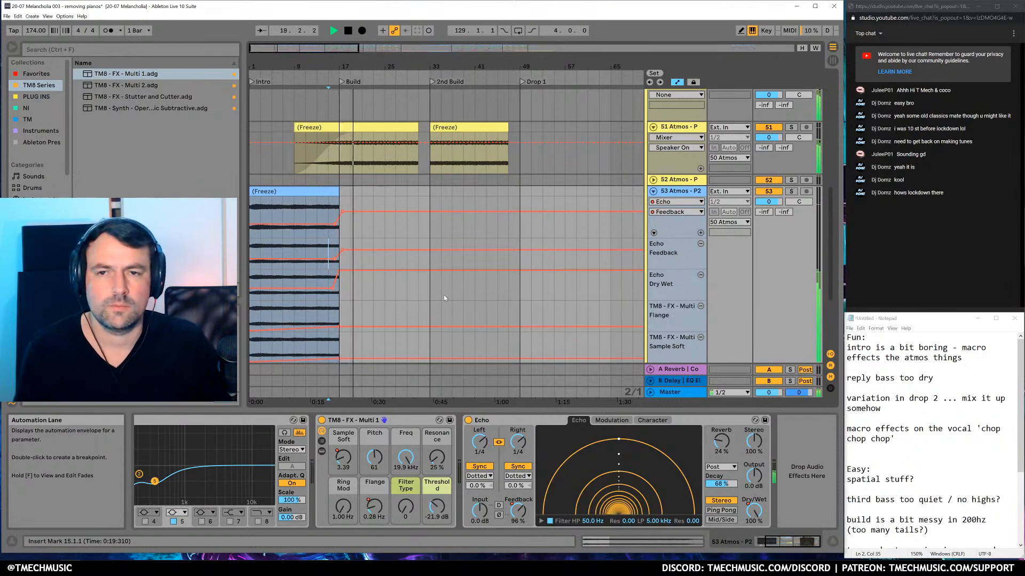
# Fold 53 Atmos - P2 and compare the other atmos tracks during playback by briefly muting and soloing them
pyautogui.click(653, 191)
pyautogui.scroll(3, 470, 252)
pyautogui.scroll(1, 467, 256)
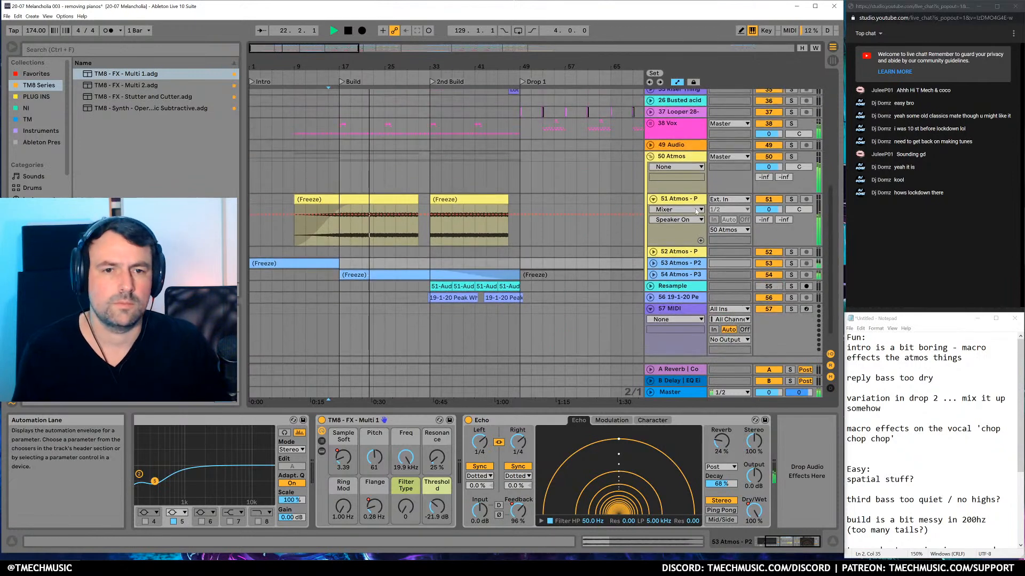
pyautogui.click(769, 200)
pyautogui.click(769, 200)
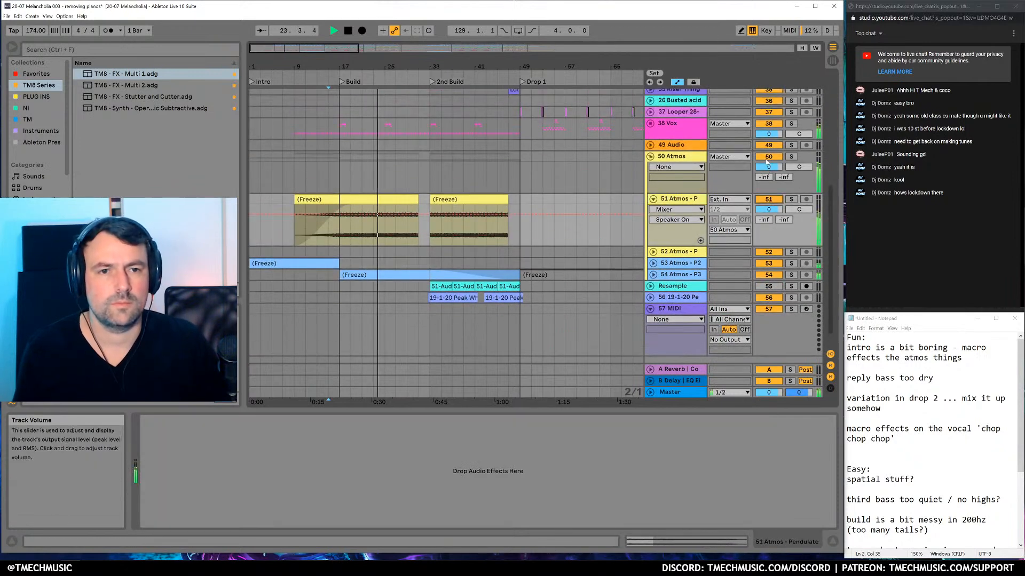
pyautogui.click(791, 157)
pyautogui.click(791, 277)
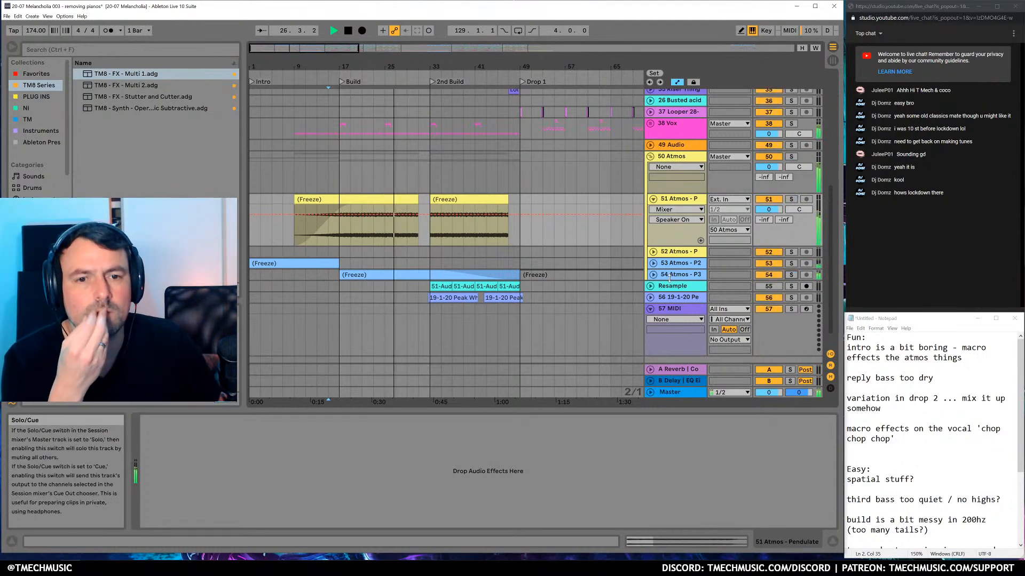
# Unfold 54 Atmos - P3 and add an EQ Eight to it
pyautogui.click(652, 275)
pyautogui.click(671, 275)
pyautogui.hotkey('ctrl', 'f')
pyautogui.write('eq')
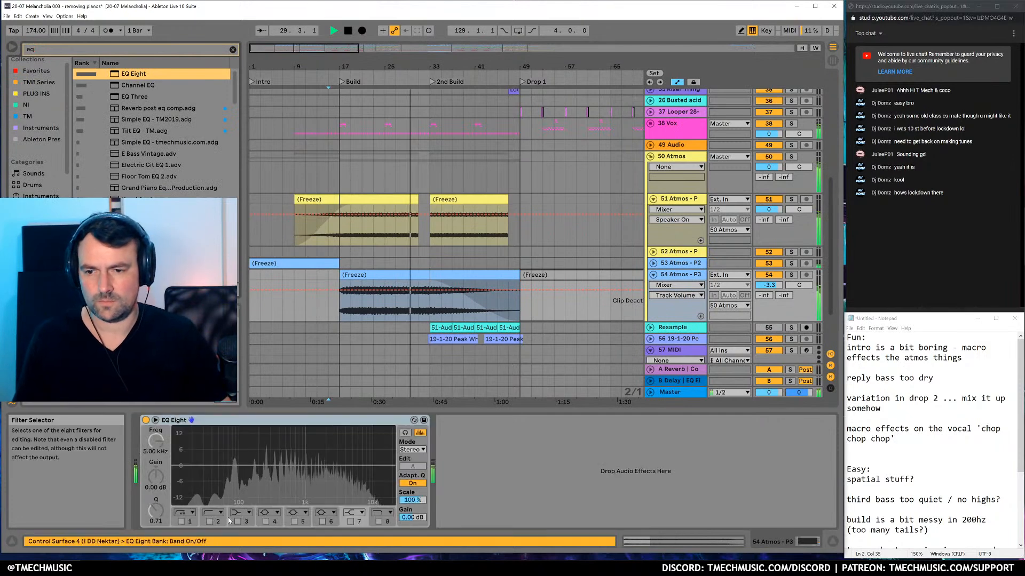
# Enable a low cut on band 2, reduce band 3 near 1 kHz, and cut band 5 by about 5.08 dB at 426 Hz
pyautogui.click(209, 521)
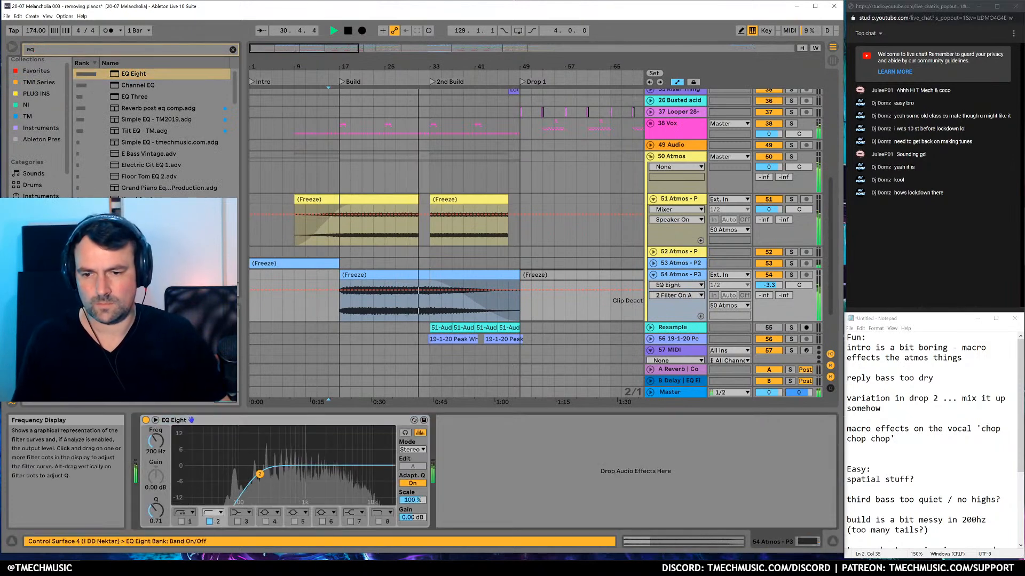
pyautogui.click(238, 521)
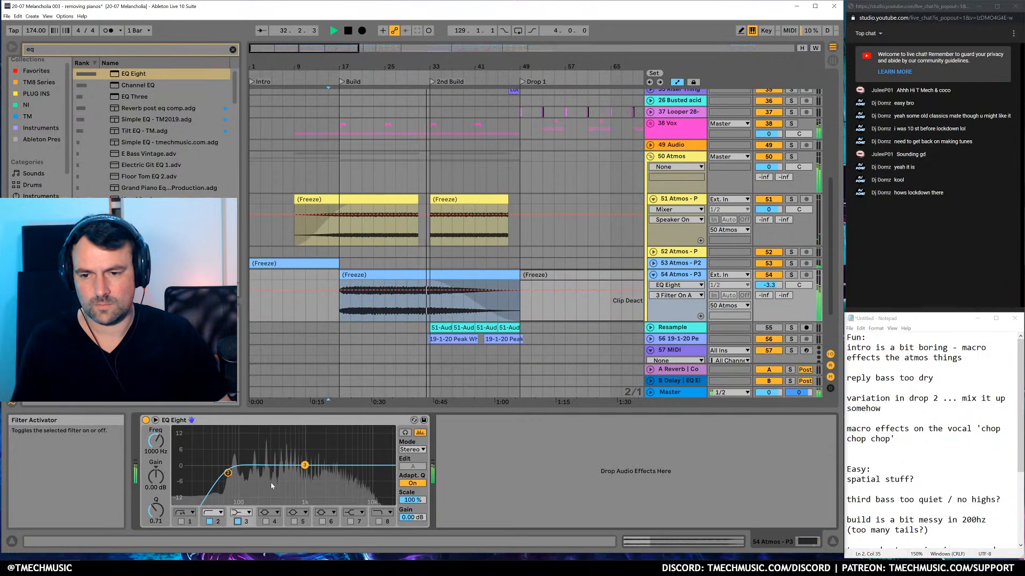
pyautogui.moveTo(305, 466); pyautogui.dragTo(303, 482)
pyautogui.click(294, 522)
pyautogui.moveTo(240, 466); pyautogui.dragTo(281, 477)
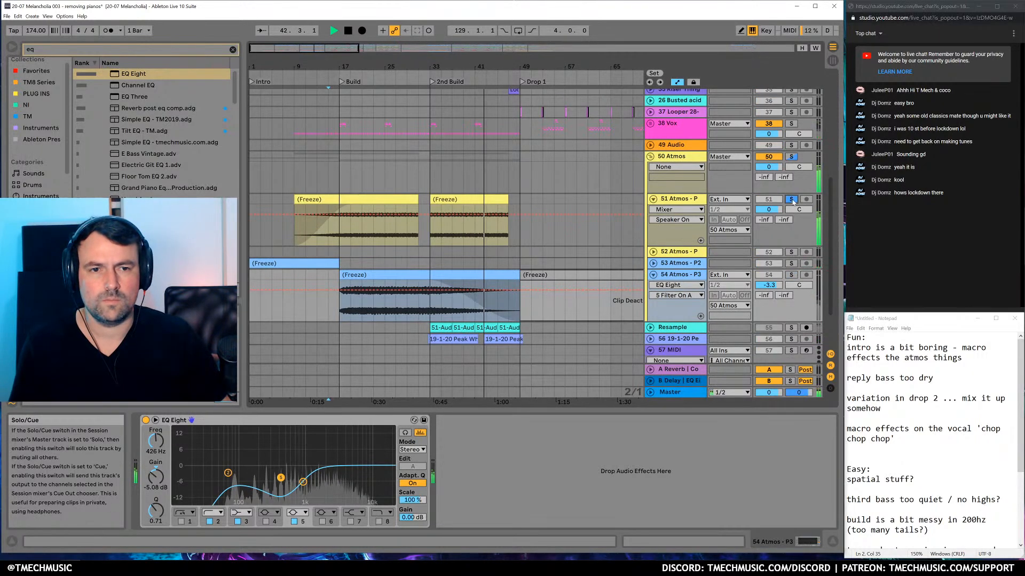
# Add an EQ Eight to 51 Atmos - P with a band 5 cut of about 5.83 dB at 1.29 kHz, Q 1.72, and replay
pyautogui.click(646, 235)
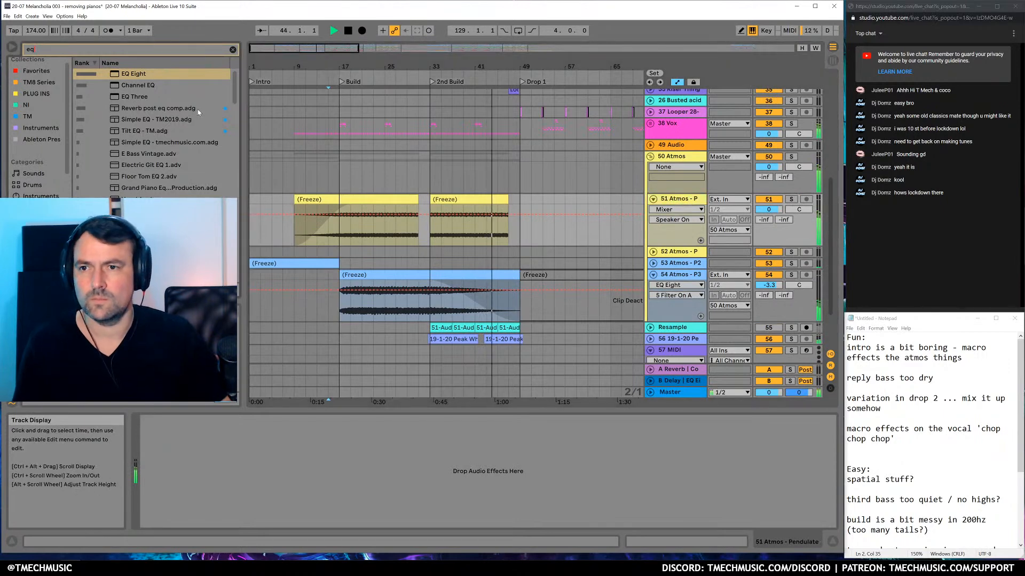
pyautogui.click(126, 76)
pyautogui.moveTo(255, 495); pyautogui.dragTo(312, 481)
pyautogui.moveTo(156, 509); pyautogui.dragTo(156, 496)
pyautogui.press('space')
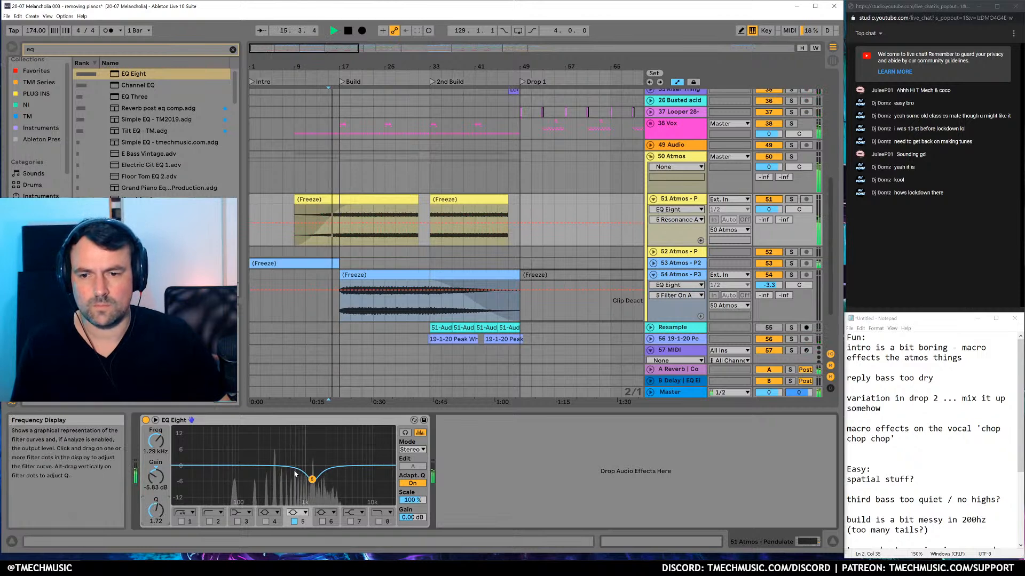
# Cut band 4 by about 2.35 dB at 337 Hz and make band 6 a 6.57 dB high shelf at 3.83 kHz, disabling Adaptive Q
pyautogui.moveTo(313, 480); pyautogui.dragTo(274, 472)
pyautogui.click(266, 522)
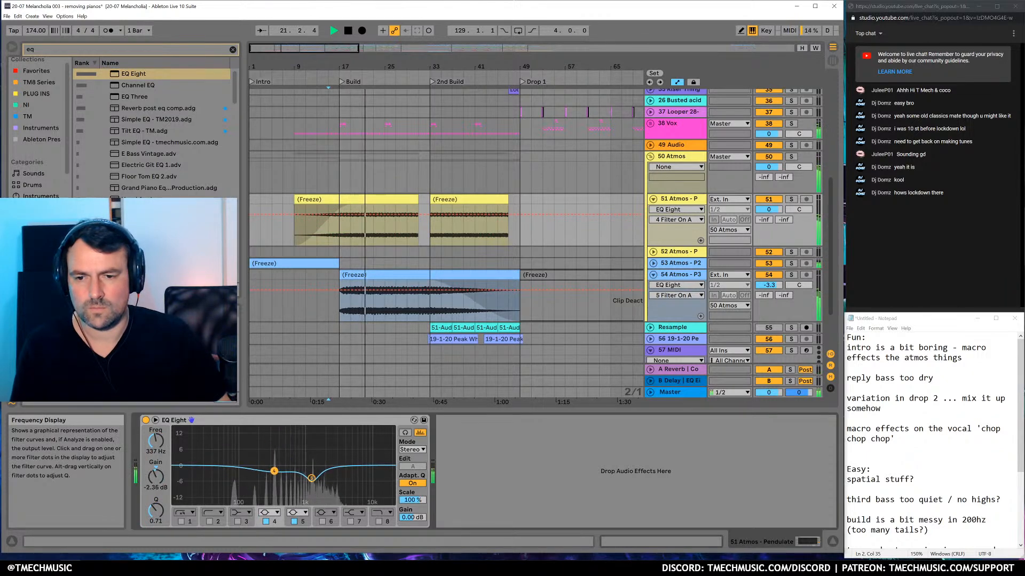
pyautogui.click(321, 521)
pyautogui.moveTo(328, 466); pyautogui.dragTo(345, 442)
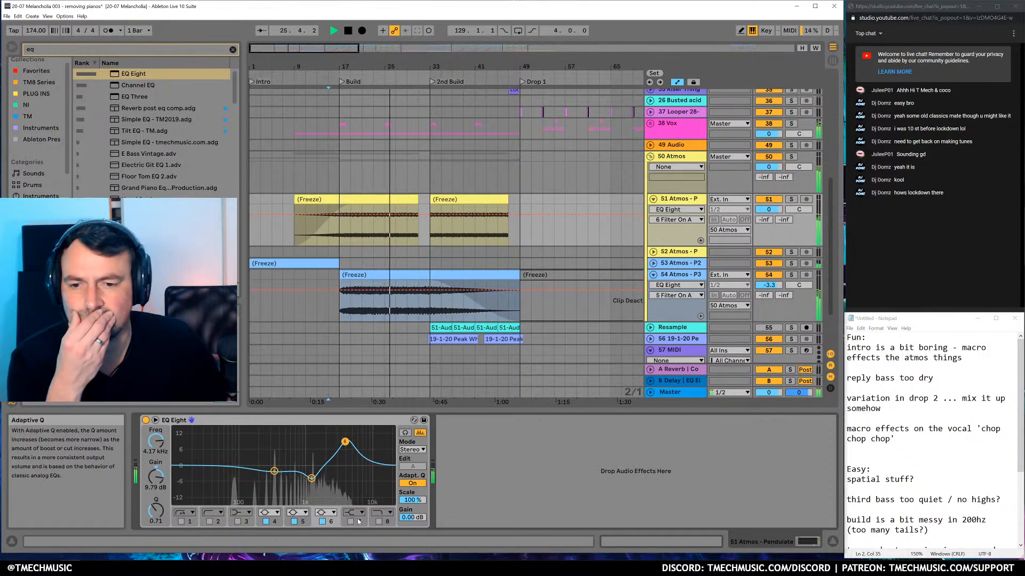
pyautogui.click(325, 513)
pyautogui.click(331, 485)
pyautogui.click(413, 483)
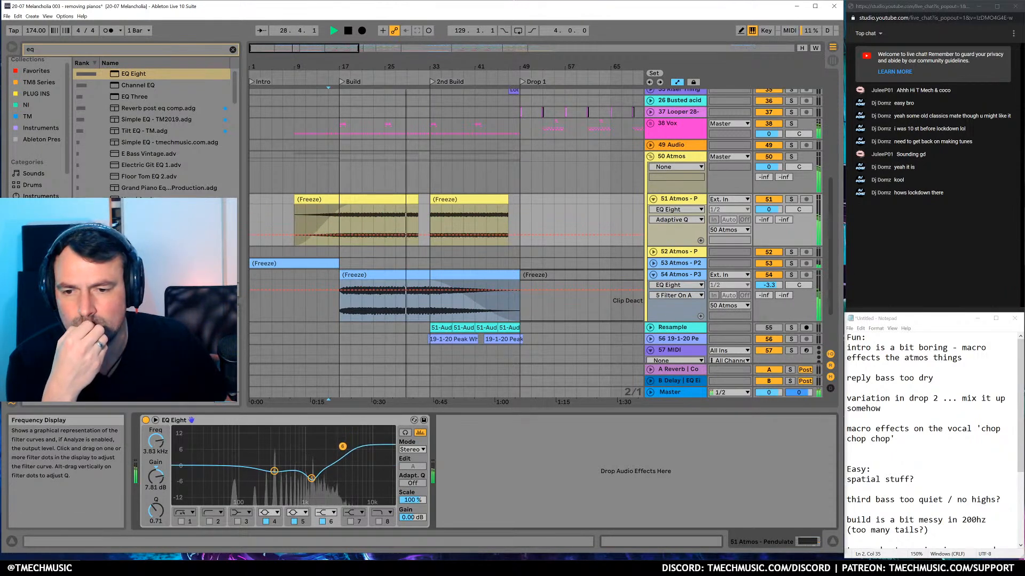
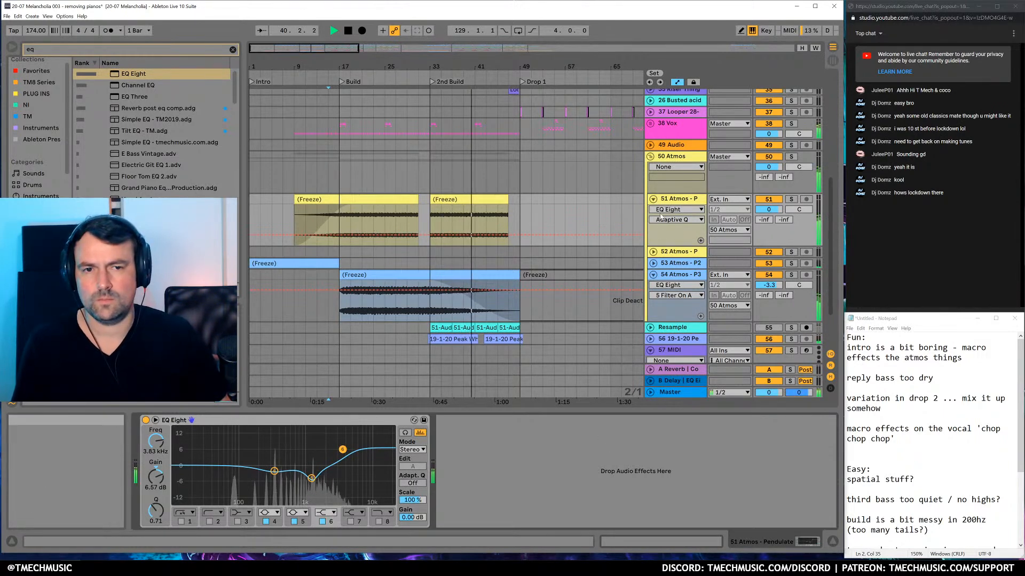
# Stop playback and add a Reverb after the EQ on 51 Atmos - P with a Decay Time of about 4.98 s
pyautogui.press('space')
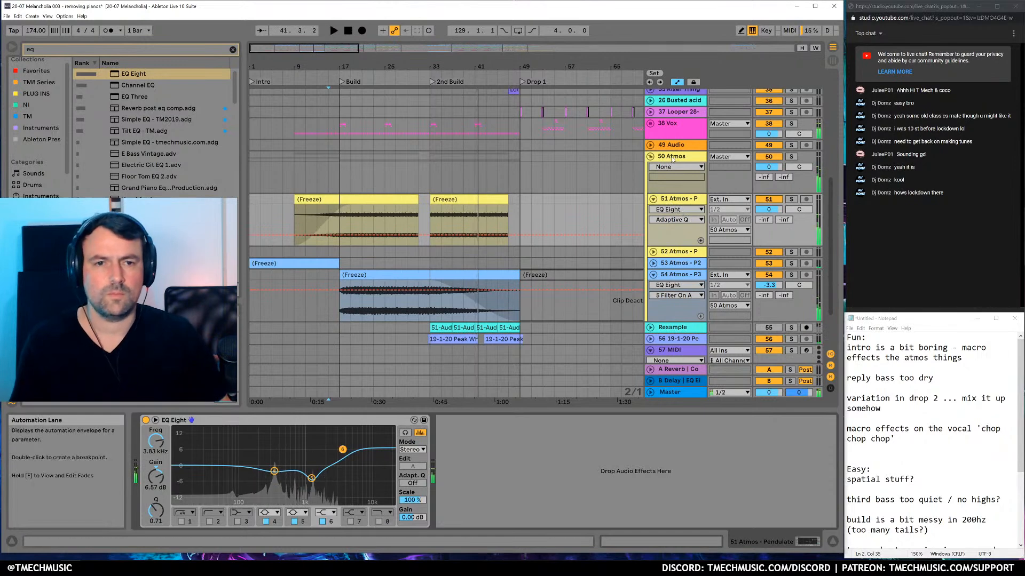
pyautogui.hotkey('ctrl', 'f')
pyautogui.write('rev')
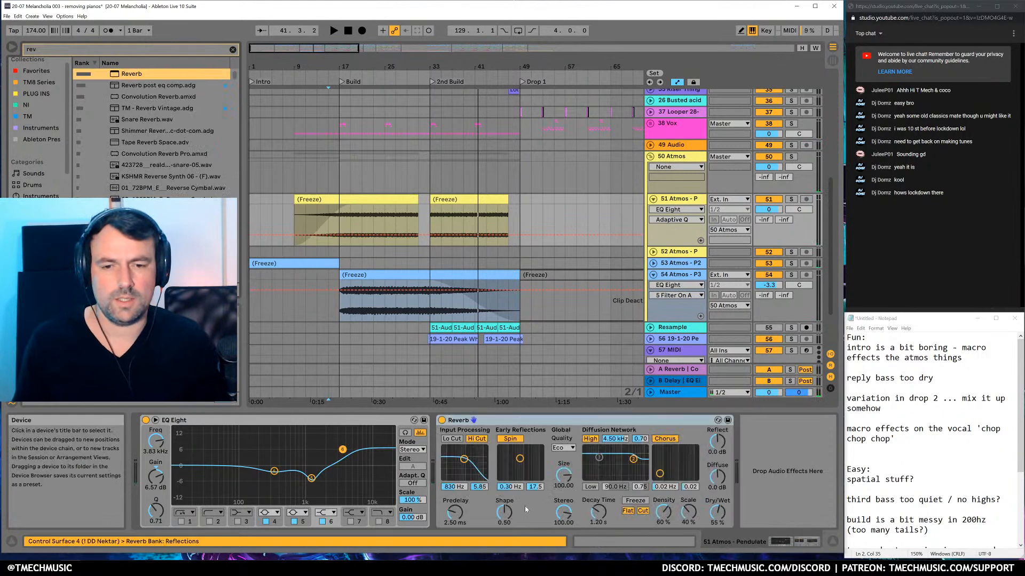
pyautogui.moveTo(598, 513); pyautogui.dragTo(598, 485)
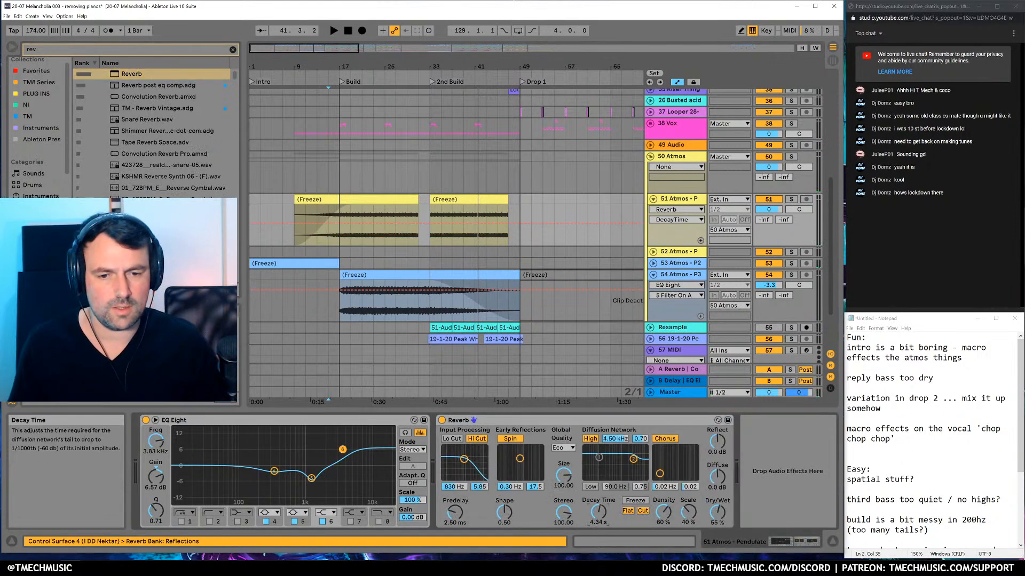
# Automate the Reverb's Dry/Wet in a new lane from 0% to 100% at the first clip's end, dropping to 0% at bar 33
pyautogui.rightClick(714, 514)
pyautogui.click(753, 464)
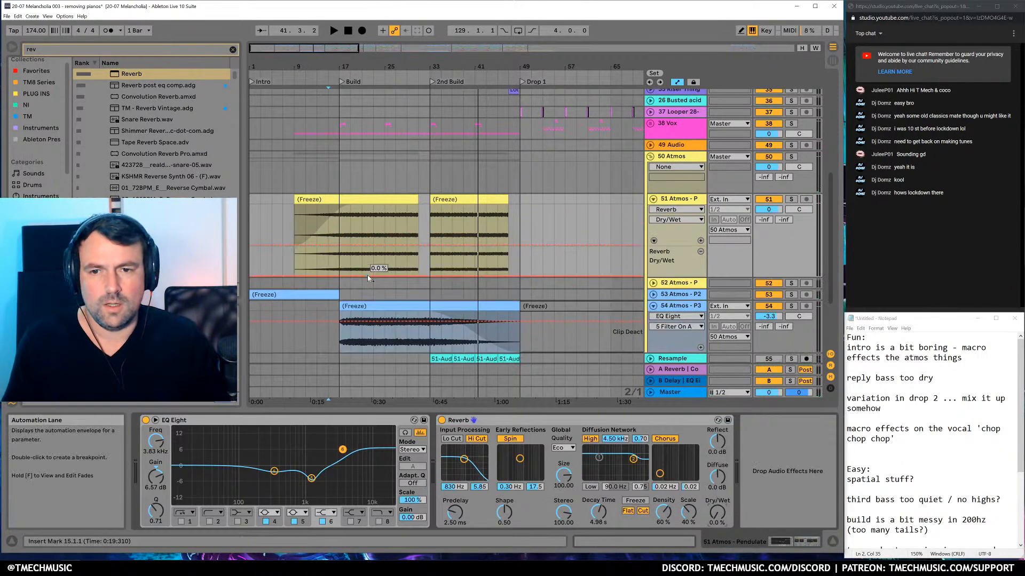
pyautogui.moveTo(412, 274); pyautogui.dragTo(412, 247)
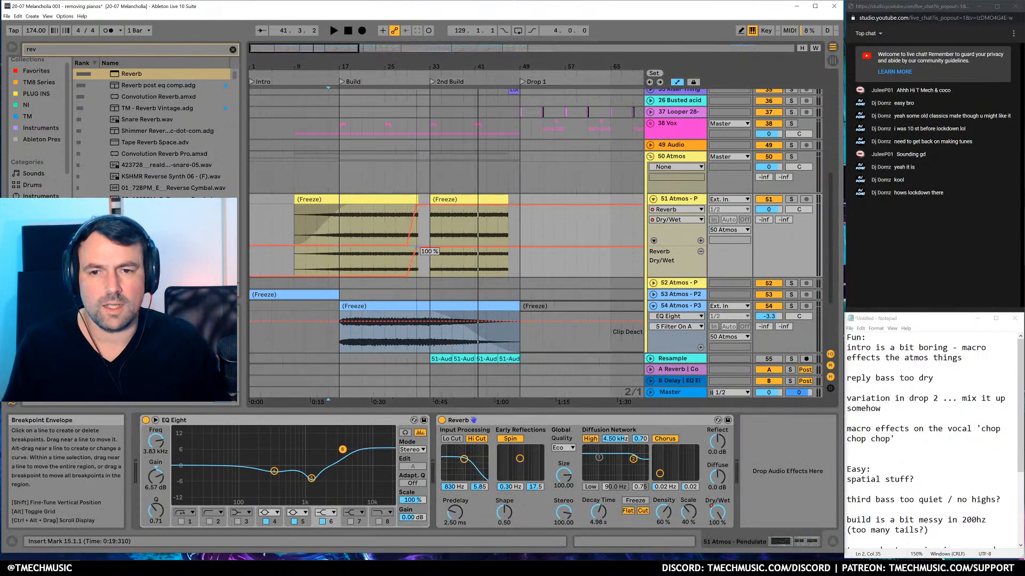
pyautogui.click(407, 261)
pyautogui.press('space')
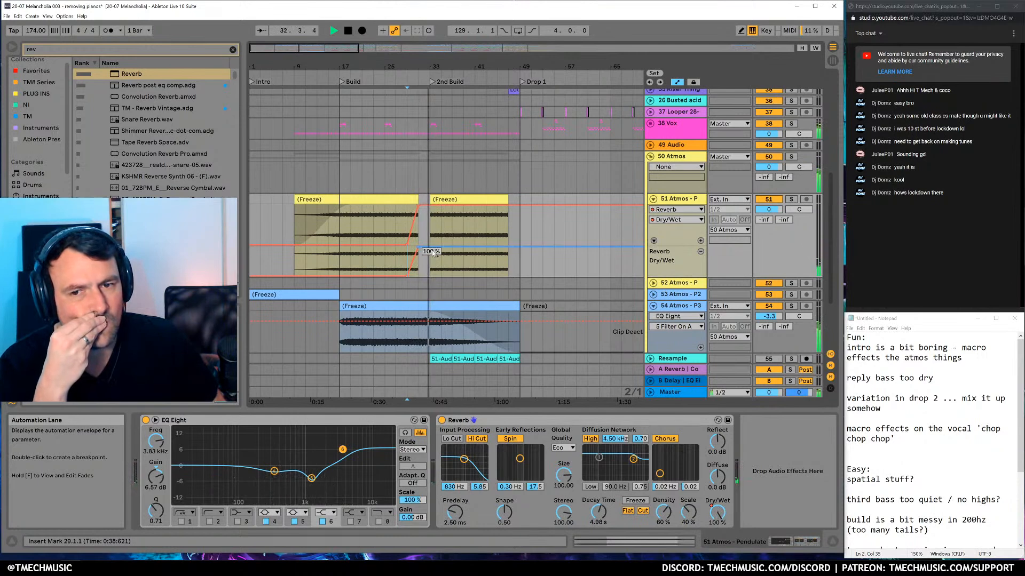
pyautogui.moveTo(432, 247); pyautogui.dragTo(433, 272)
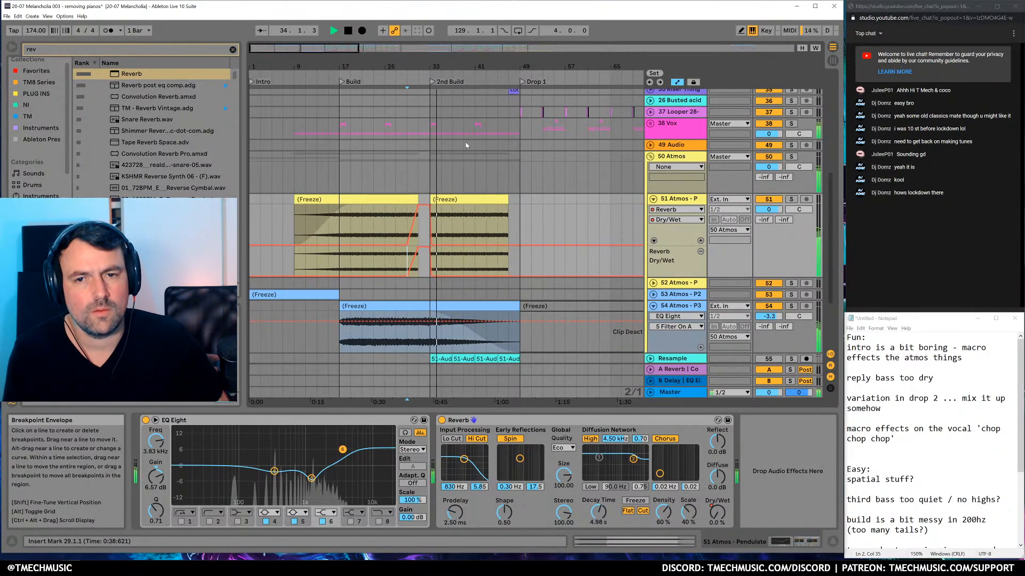
# Create a four-bar Dry/Wet rise to 100% from bar 33 and duplicate it three times up to Drop 1
pyautogui.moveTo(475, 66); pyautogui.dragTo(455, 75)
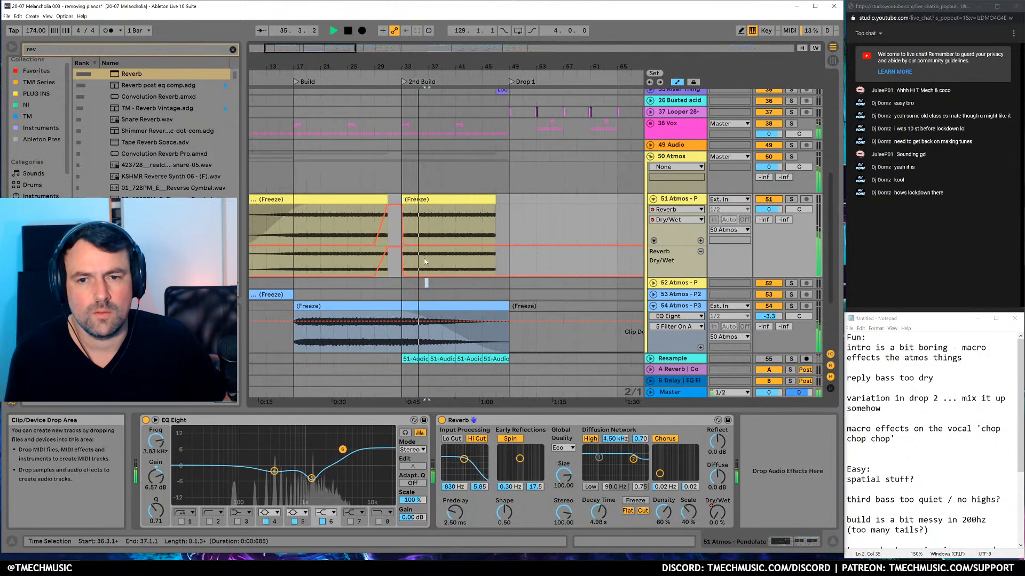
pyautogui.moveTo(425, 276); pyautogui.dragTo(399, 270)
pyautogui.press('space')
pyautogui.hotkey('ctrl', 'd')
pyautogui.hotkey('ctrl', 'd')
pyautogui.hotkey('ctrl', 'd')
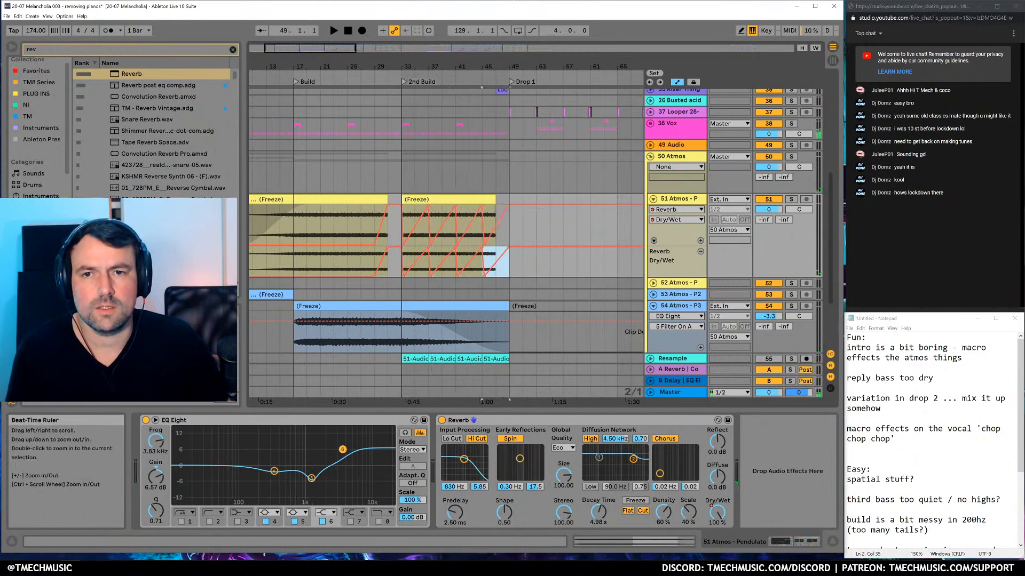
# Set the insert mark at bar 33 and add a Utility after the Reverb
pyautogui.click(410, 100)
pyautogui.scroll(2, 410, 100)
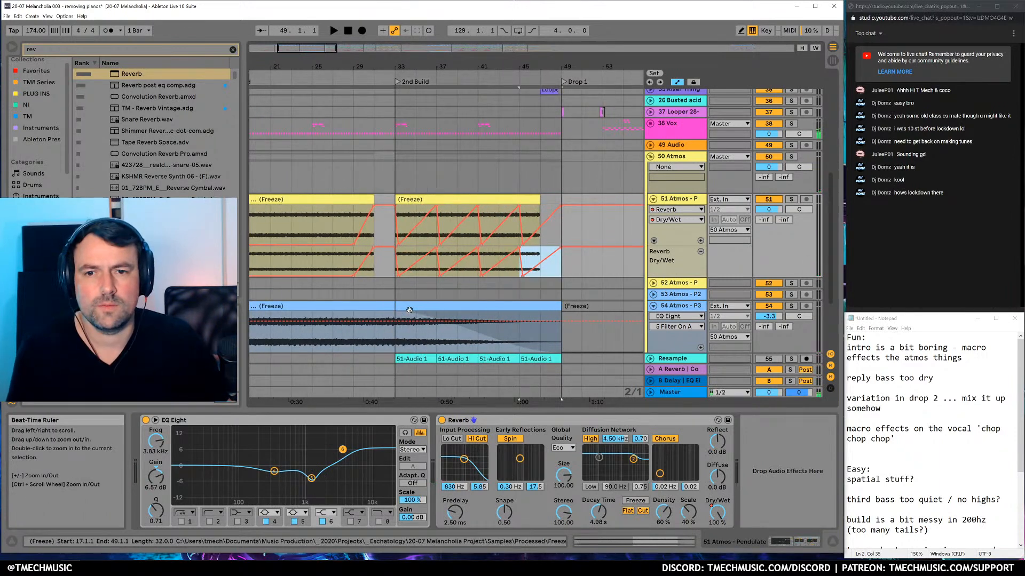
pyautogui.click(458, 421)
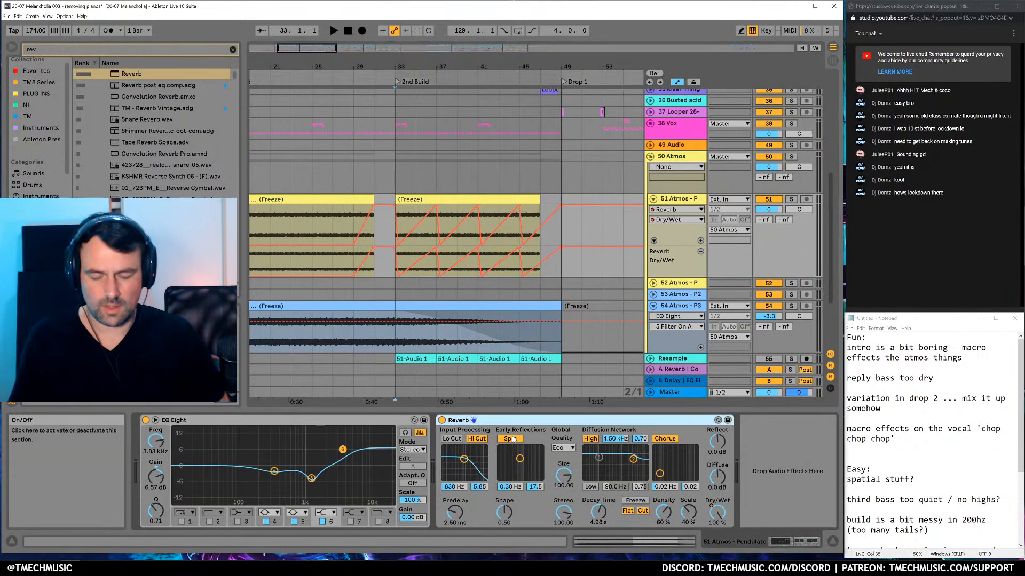
pyautogui.hotkey('ctrl', 'f')
pyautogui.write('util')
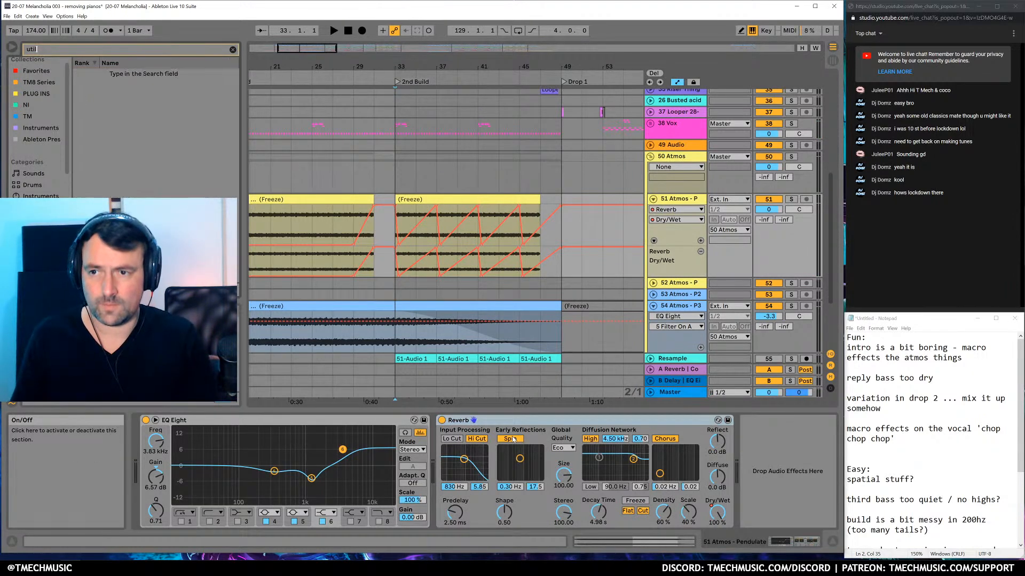
pyautogui.press('Down')
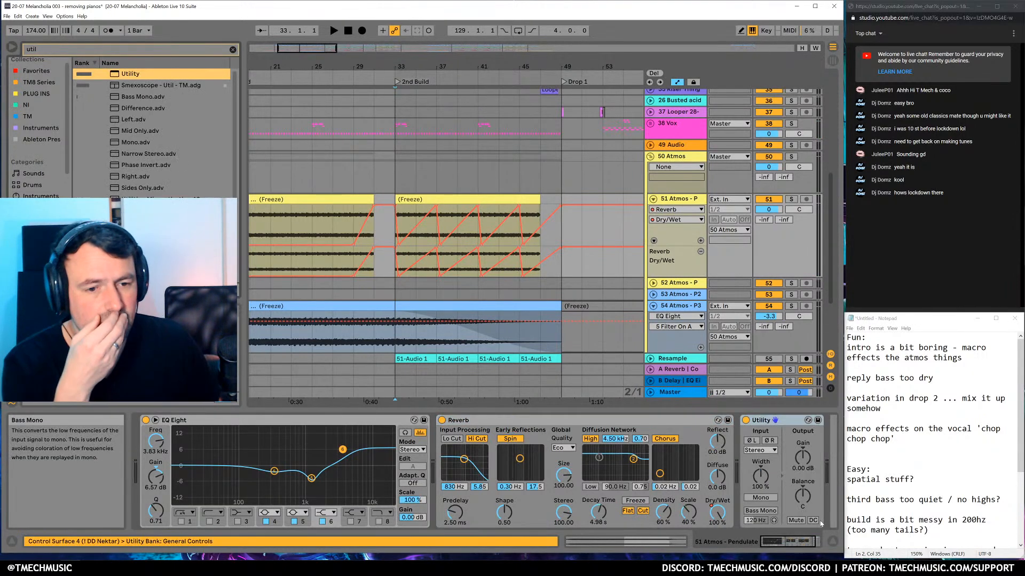
pyautogui.press('Return')
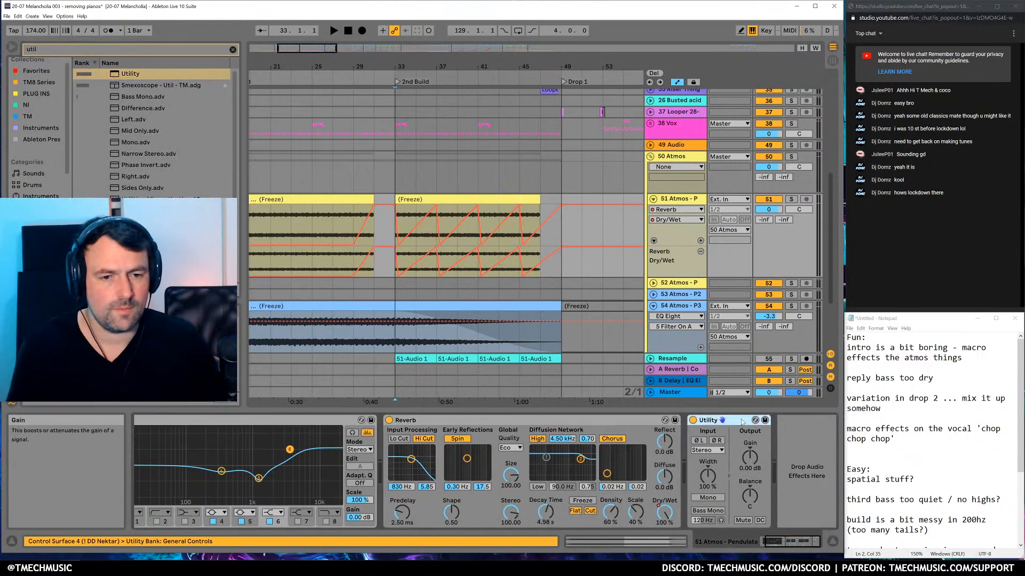
# Place the Utility in an Audio Effect Rack with its Gain mapped to the first macro, and open the macro mappings
pyautogui.rightClick(763, 459)
pyautogui.click(800, 384)
pyautogui.moveTo(784, 541); pyautogui.dragTo(797, 541)
pyautogui.click(641, 420)
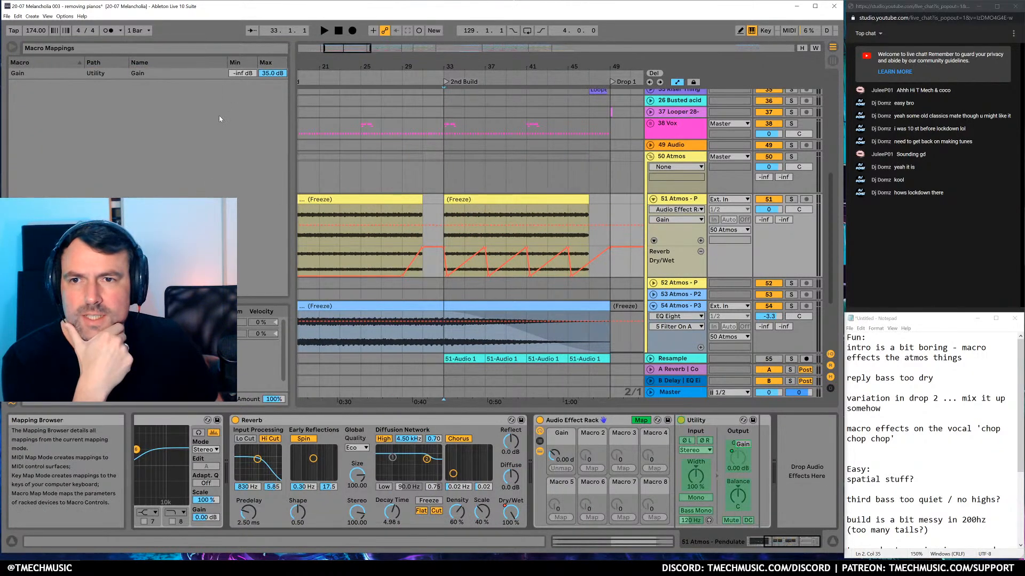
# Limit the Gain mapping's maximum to 0.00 dB and turn the Gain macro up to 0.00 dB
pyautogui.click(106, 73)
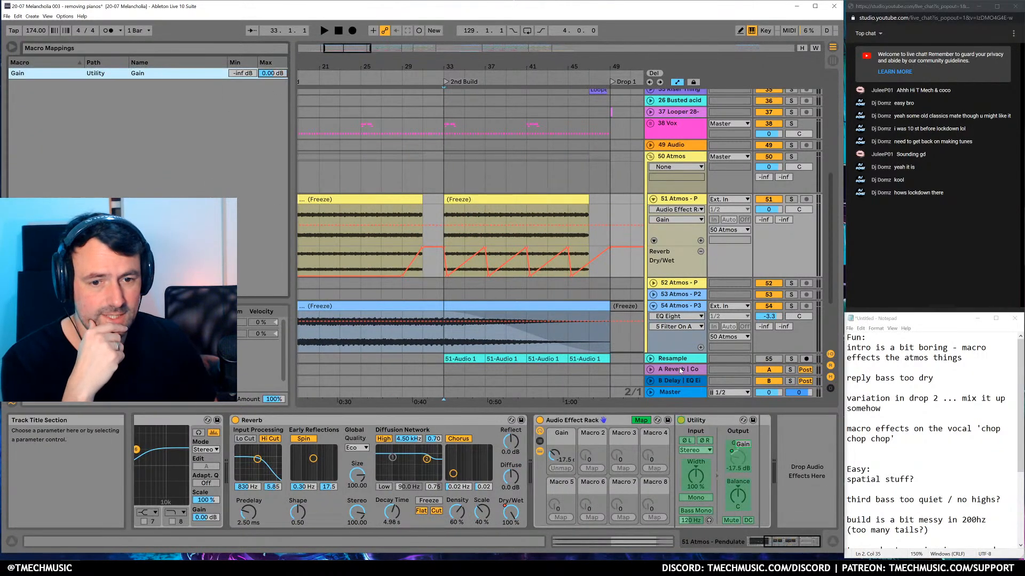
pyautogui.click(641, 420)
pyautogui.moveTo(570, 452); pyautogui.dragTo(561, 443)
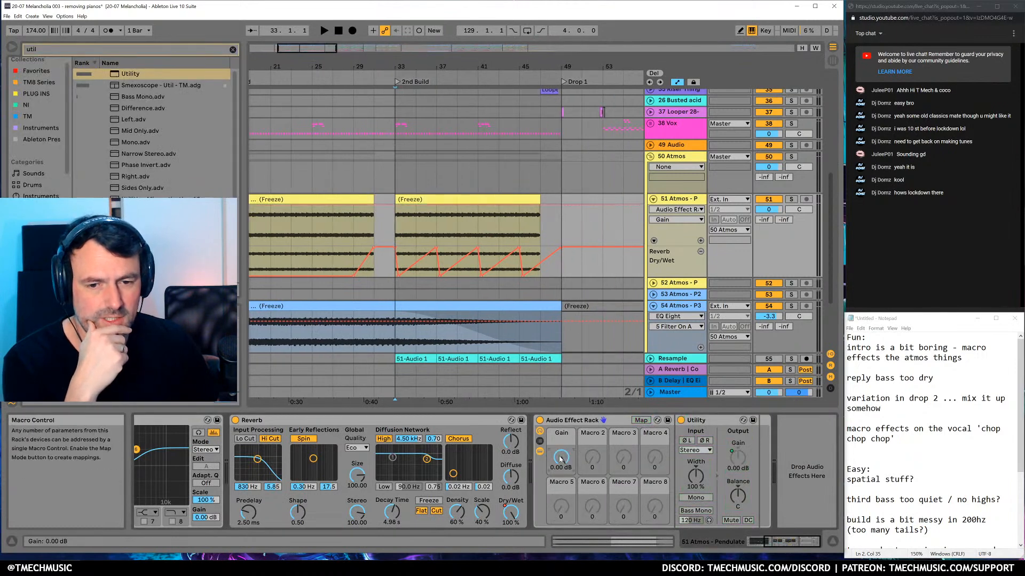
# Automate the Gain macro in a new lane with a four-bar rise and fall from bar 33, duplicated three times up to Drop 1
pyautogui.rightClick(560, 456)
pyautogui.click(599, 303)
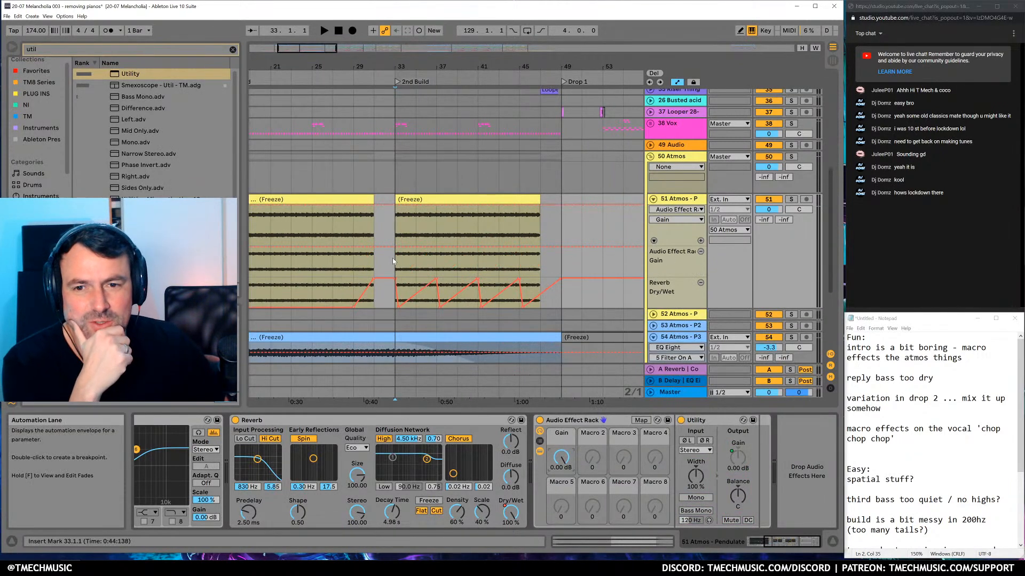
pyautogui.moveTo(395, 246); pyautogui.dragTo(443, 258)
pyautogui.hotkey('ctrl', 'd')
pyautogui.hotkey('ctrl', 'd')
pyautogui.hotkey('ctrl', 'd')
# Hold the Gain automation at full level until the first clip's end, falling to silence at bar 33, and play from bar 23
pyautogui.click(374, 267)
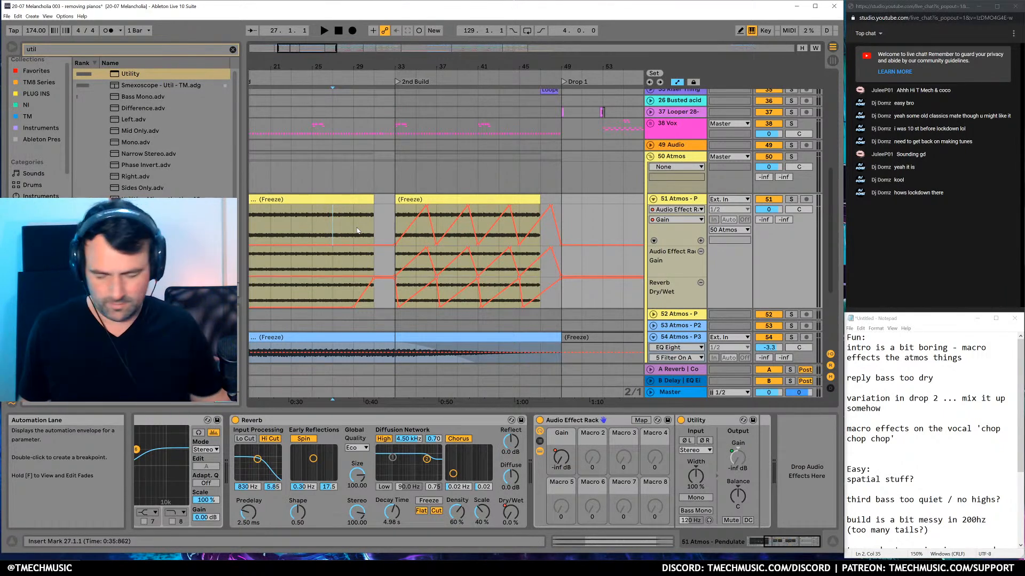
pyautogui.click(290, 219)
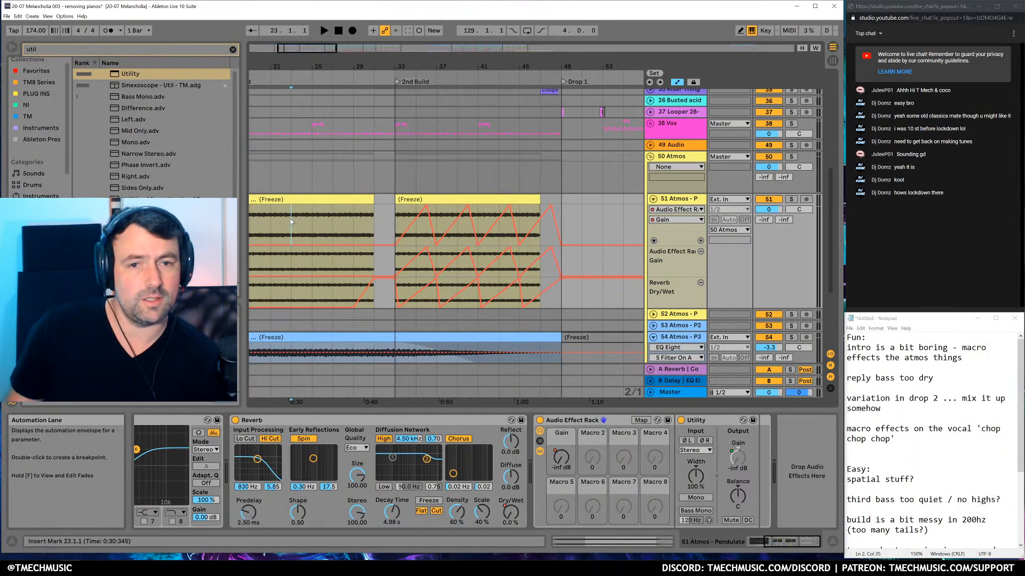
pyautogui.press('space')
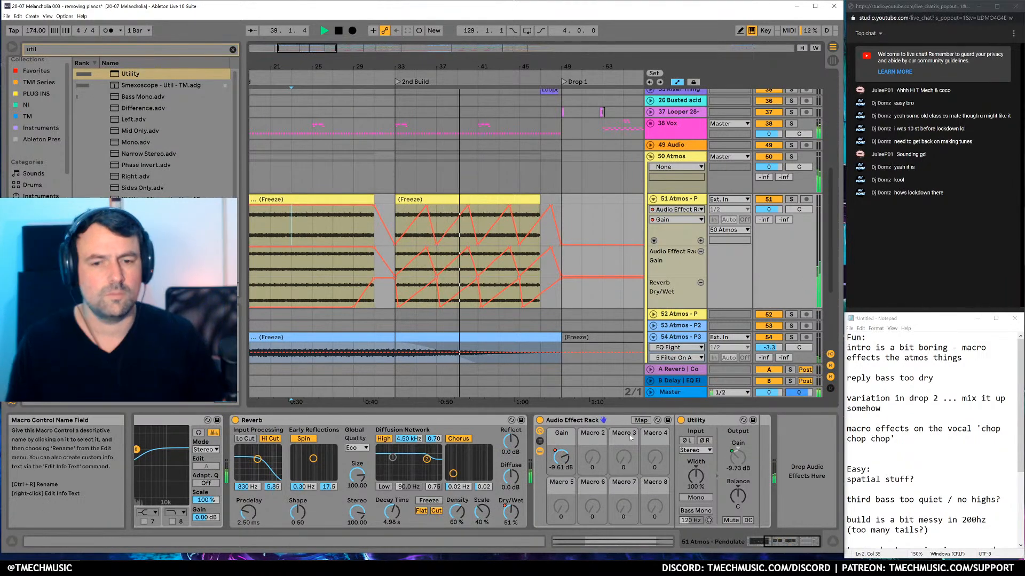
# Move the Audio Effect Rack with the Utility ahead of the Reverb and play the 2nd Build from bar 33
pyautogui.click(586, 425)
pyautogui.press('space')
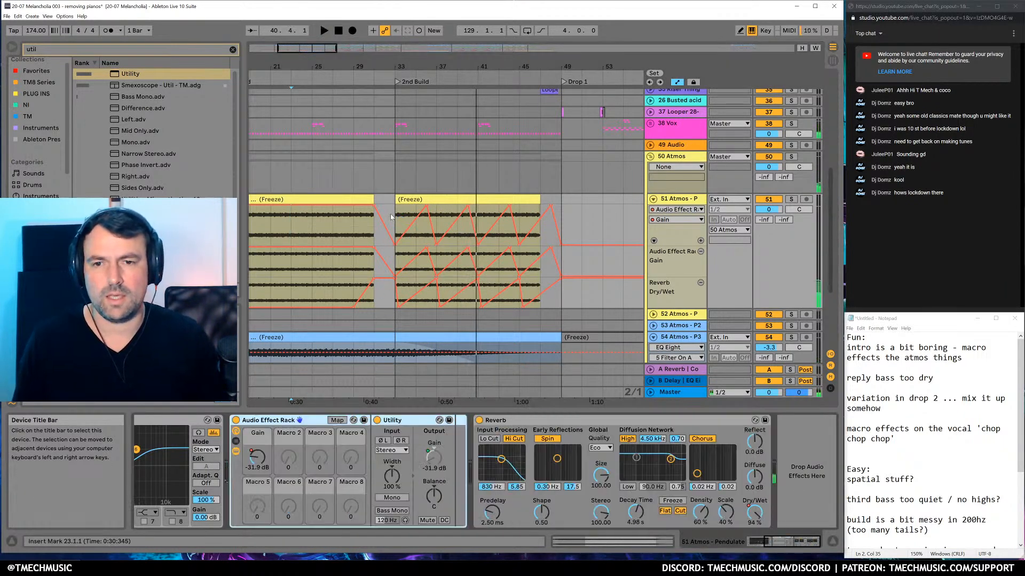
pyautogui.click(401, 224)
pyautogui.press('space')
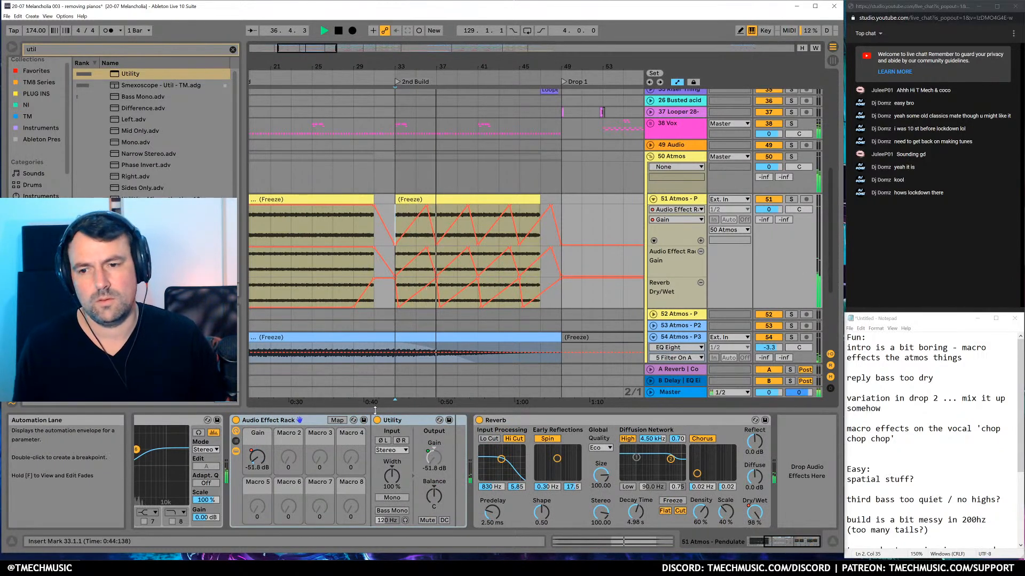
# Raise the Gain mapping's minimum to -21.8 dB and replay the 2nd Build from bar 33
pyautogui.click(337, 420)
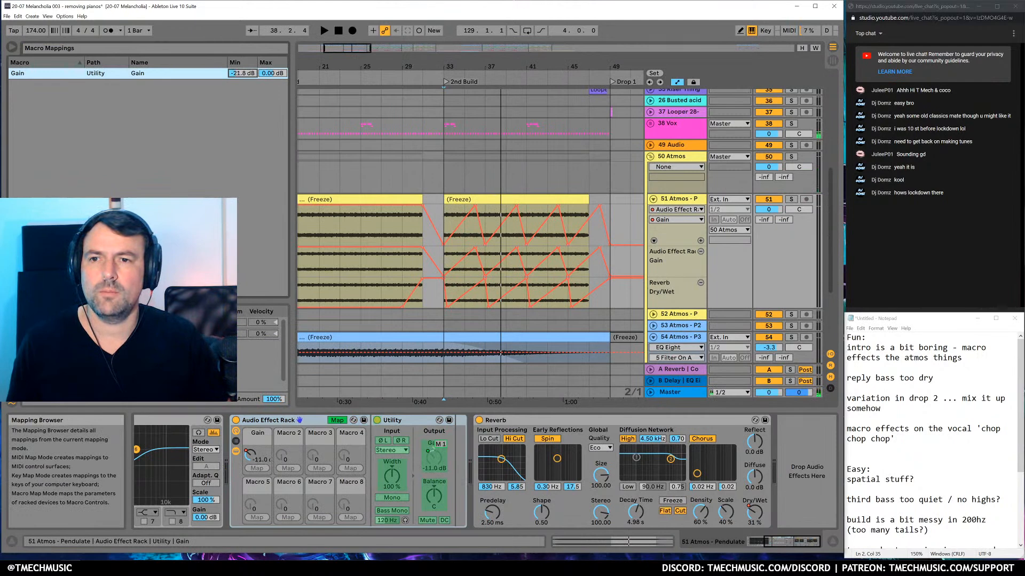
pyautogui.click(337, 421)
pyautogui.press('space')
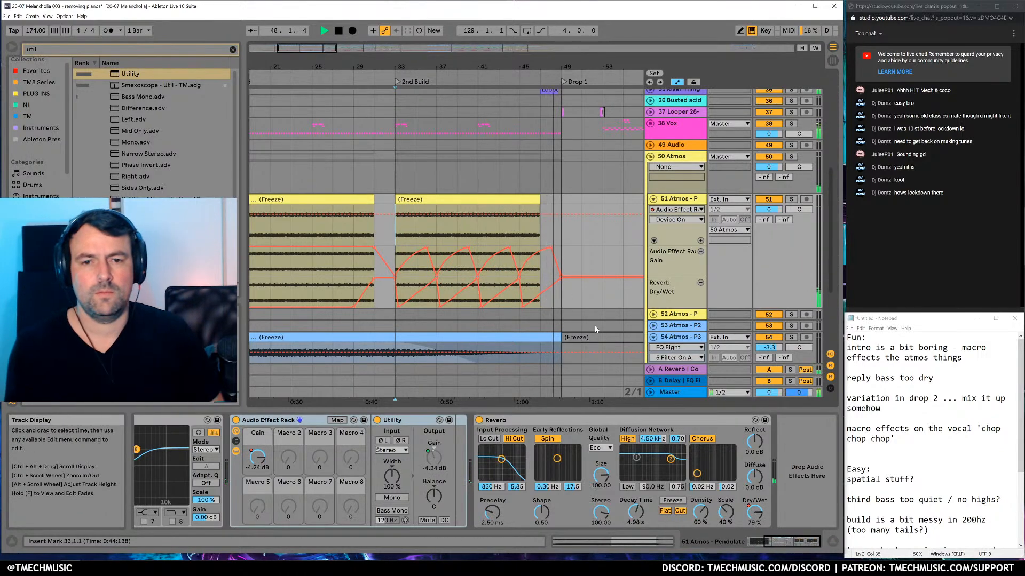
# Unfold the Resample track, trim its last clip to end at bar 47 and play from bar 45
pyautogui.scroll(-5, 562, 249)
pyautogui.press('space')
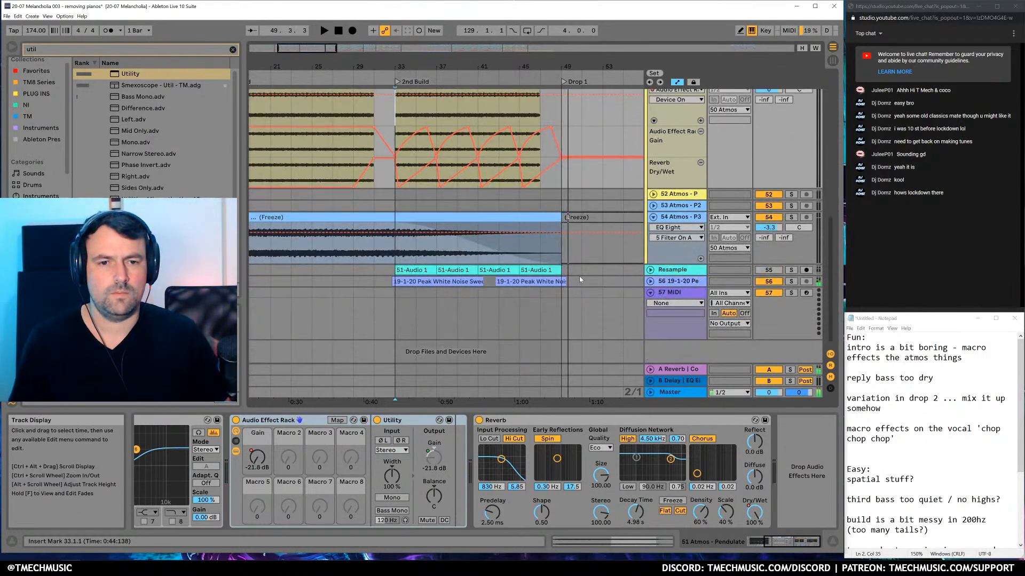
pyautogui.click(650, 270)
pyautogui.click(582, 277)
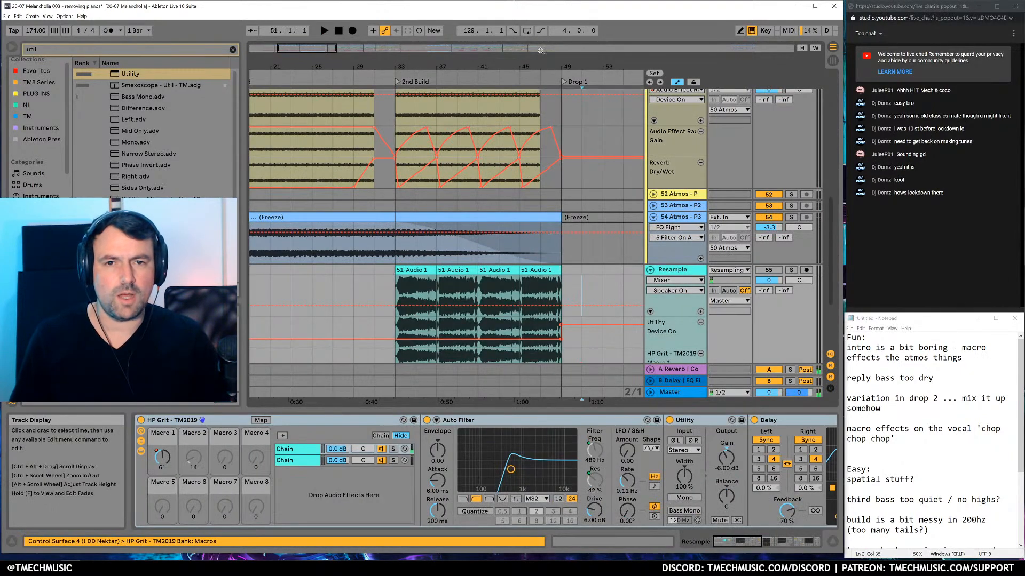
pyautogui.moveTo(551, 67); pyautogui.dragTo(557, 91)
pyautogui.moveTo(567, 267); pyautogui.dragTo(537, 266)
pyautogui.click(531, 293)
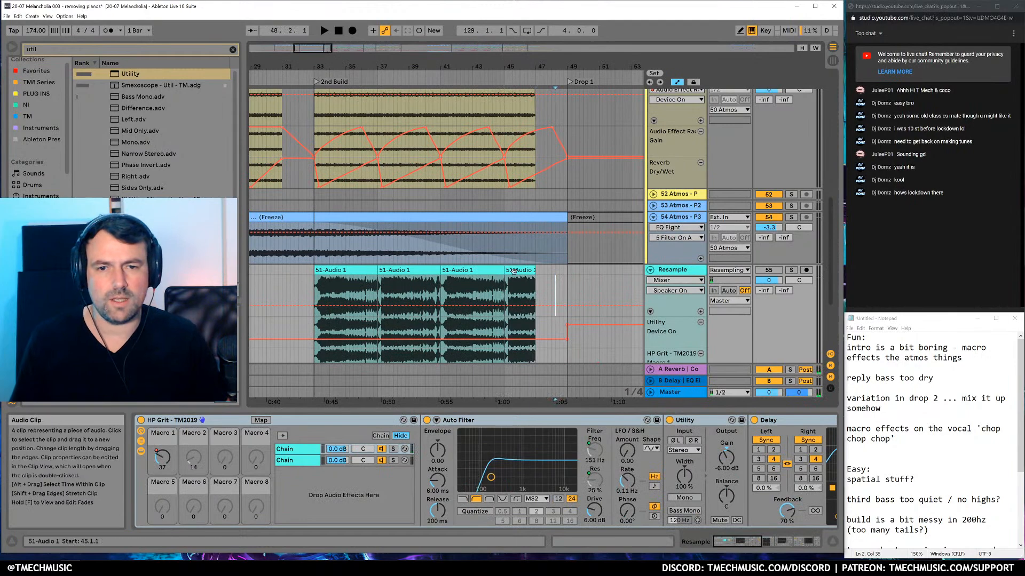
pyautogui.click(524, 269)
pyautogui.press('space')
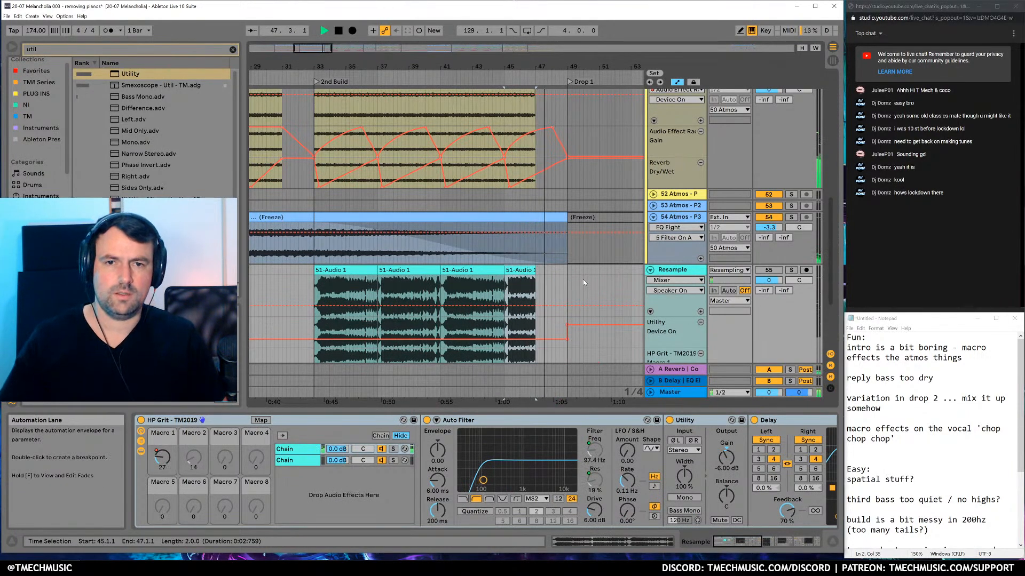
# Shorten the clip on the 33 Bass Resample track to end at about bar 47 and play from bar 45 into Drop 1
pyautogui.scroll(-3, 584, 288)
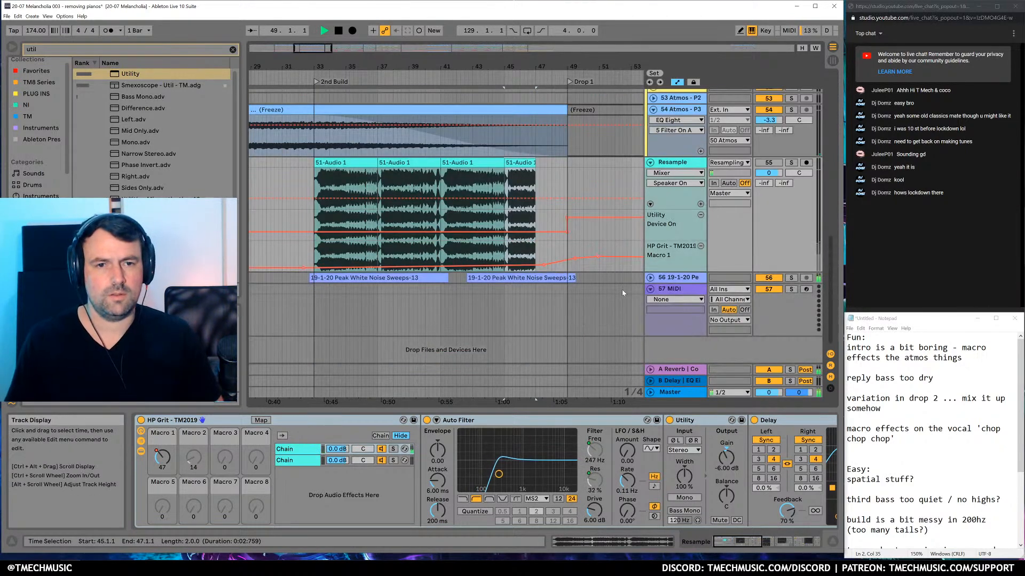
pyautogui.click(593, 290)
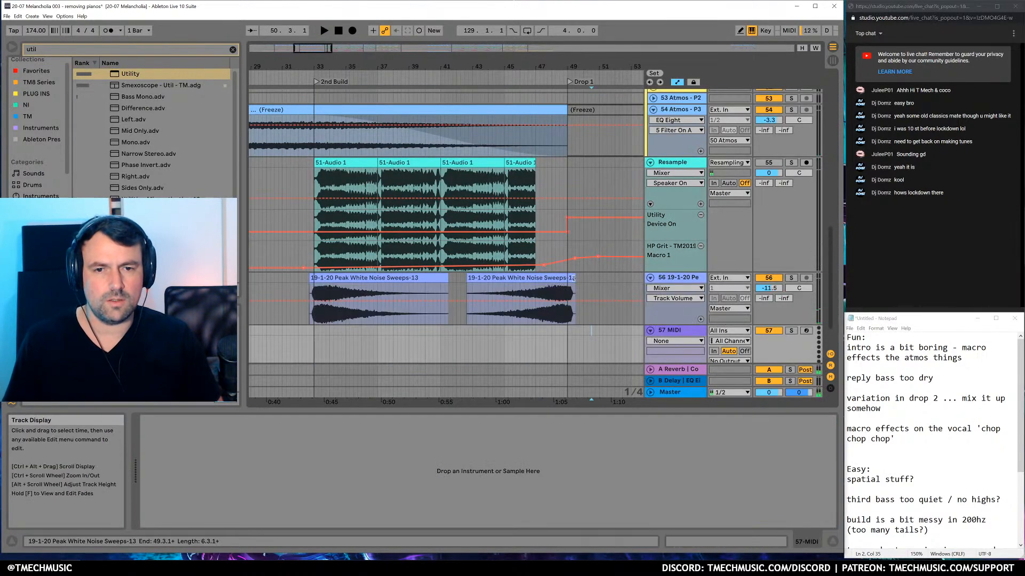
pyautogui.scroll(3, 584, 264)
pyautogui.scroll(5, 584, 263)
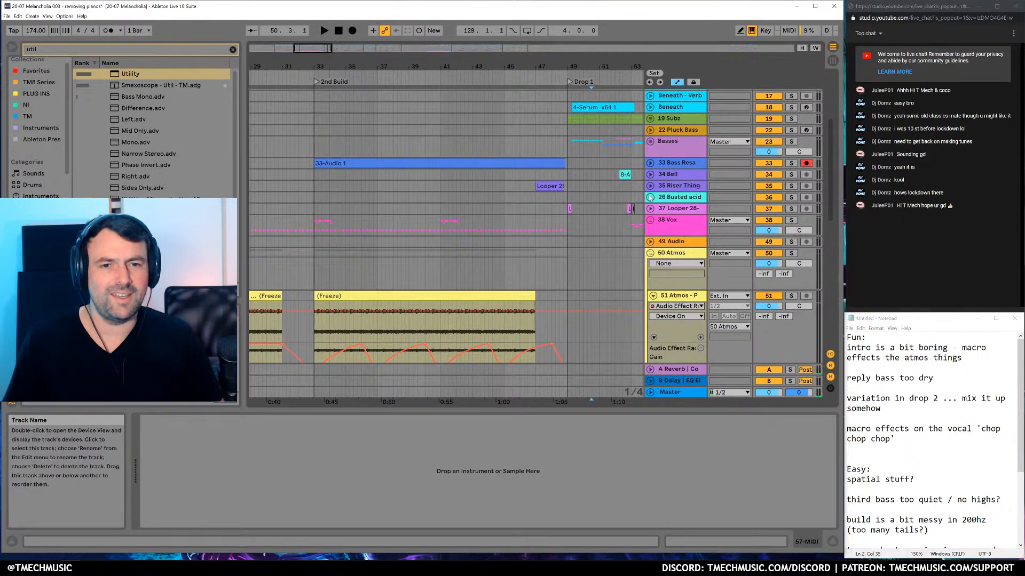
pyautogui.click(650, 185)
pyautogui.click(650, 185)
pyautogui.click(651, 164)
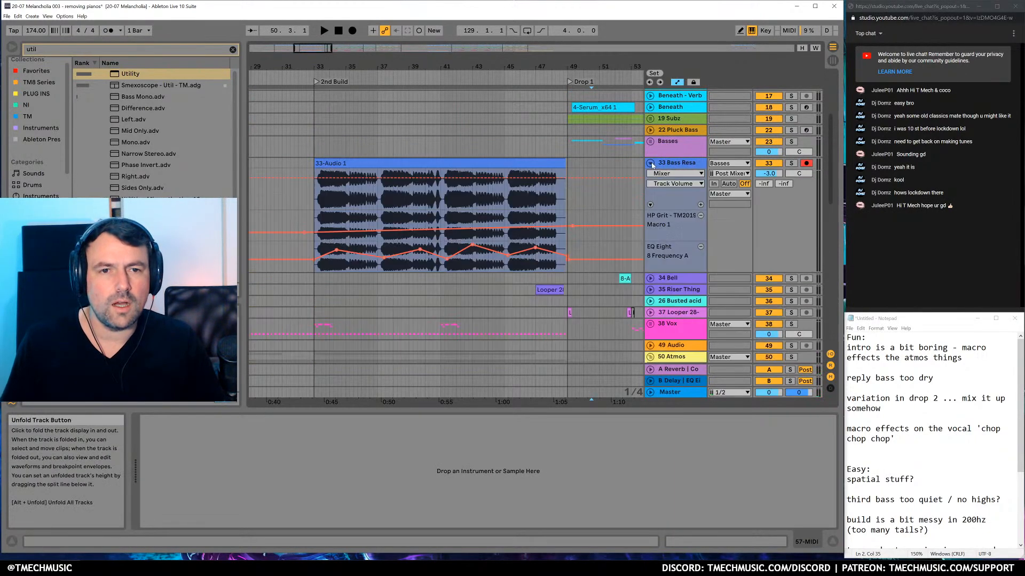
pyautogui.moveTo(566, 164); pyautogui.dragTo(539, 165)
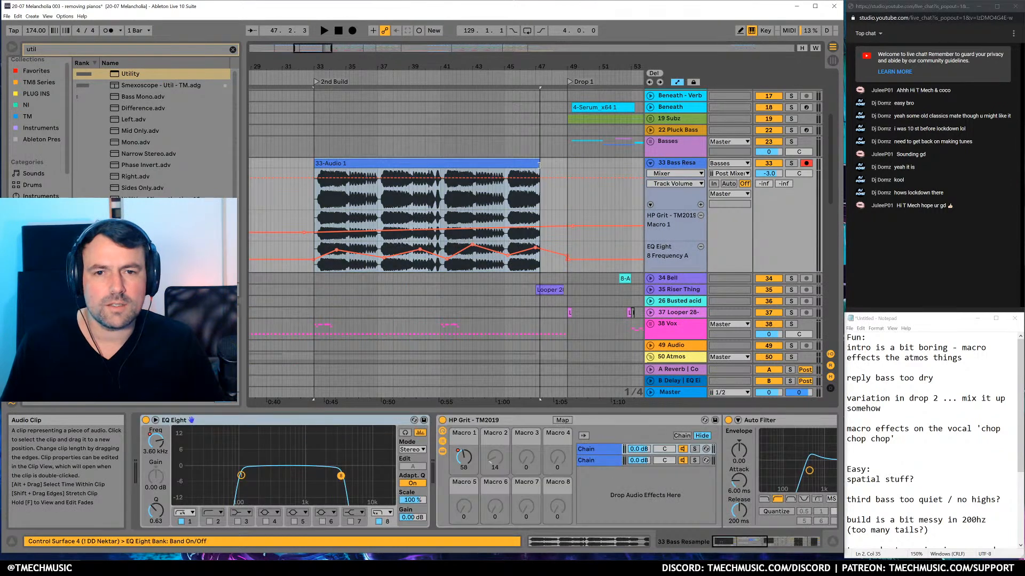
pyautogui.click(503, 153)
pyautogui.press('space')
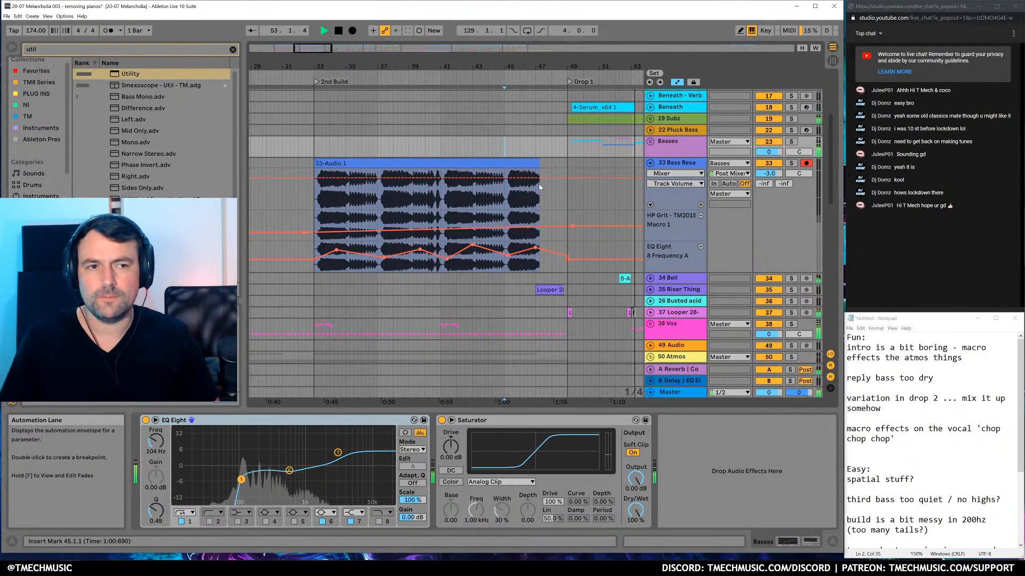
pyautogui.moveTo(603, 60); pyautogui.dragTo(587, 51)
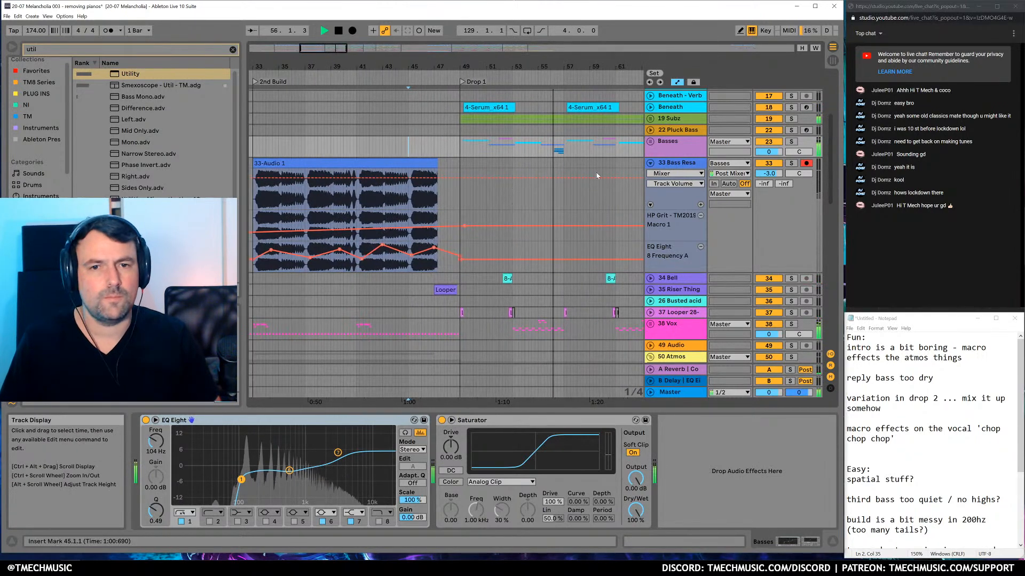
# Mark the boring-intro note in Notepad with an x, and play the 51 Atmos track soloed from bar 9
pyautogui.click(905, 358)
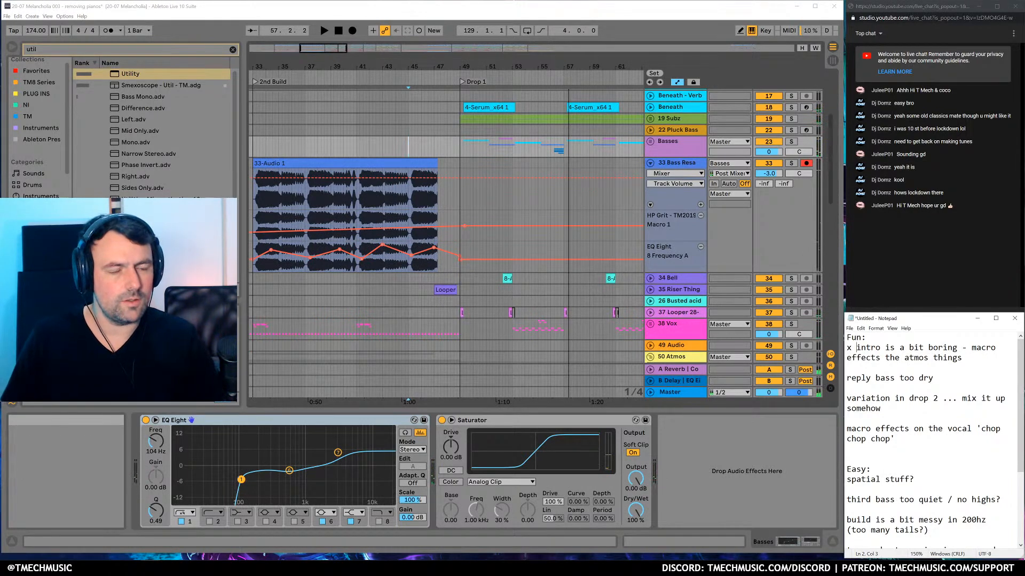
pyautogui.scroll(-9, 332, 304)
pyautogui.moveTo(374, 67); pyautogui.dragTo(533, 49)
pyautogui.click(395, 183)
pyautogui.click(791, 184)
pyautogui.press('space')
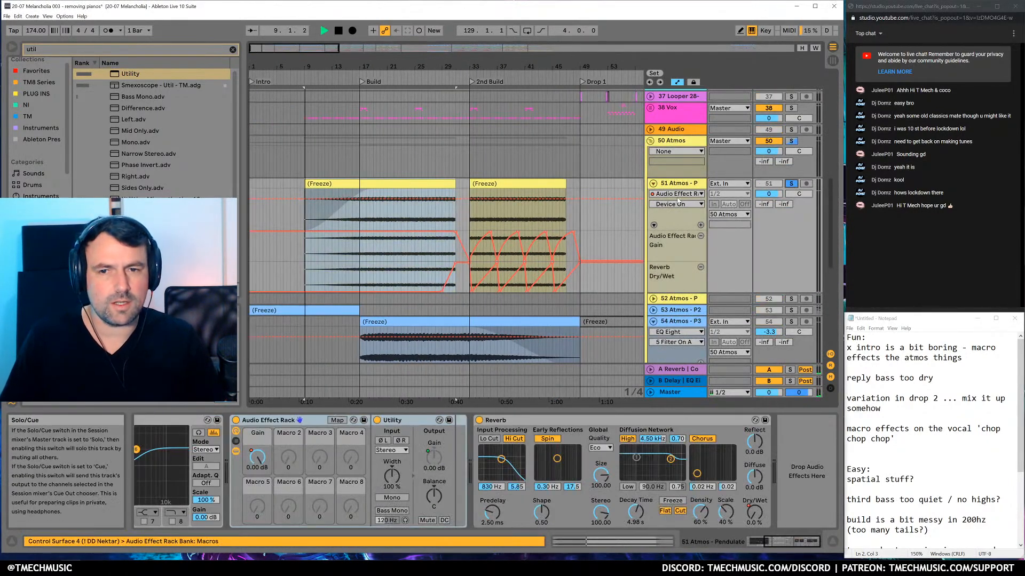
pyautogui.hotkey('ctrl', 'f')
pyautogui.write('ping')
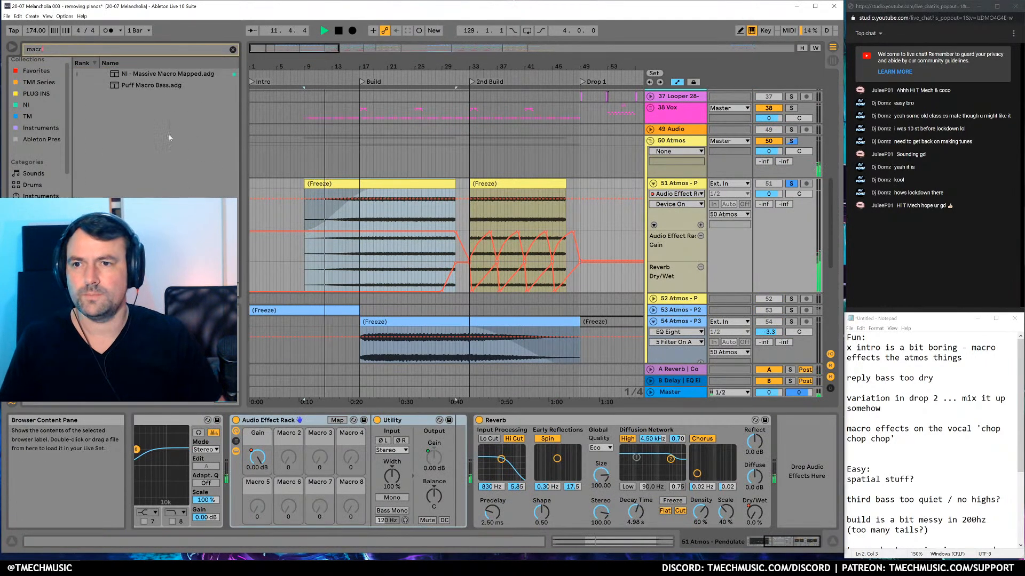
pyautogui.press('Escape')
# Load TM8 - FX - Multi 2 ahead of the Audio Effect Rack on 51 Atmos, with Pitch at 0.00 and Flange at 14
pyautogui.click(39, 84)
pyautogui.click(122, 87)
pyautogui.moveTo(123, 87)
pyautogui.mouseDown()
pyautogui.moveTo(483, 490)
pyautogui.moveTo(212, 484)
pyautogui.moveTo(277, 473)
pyautogui.mouseUp()
pyautogui.click(259, 458)
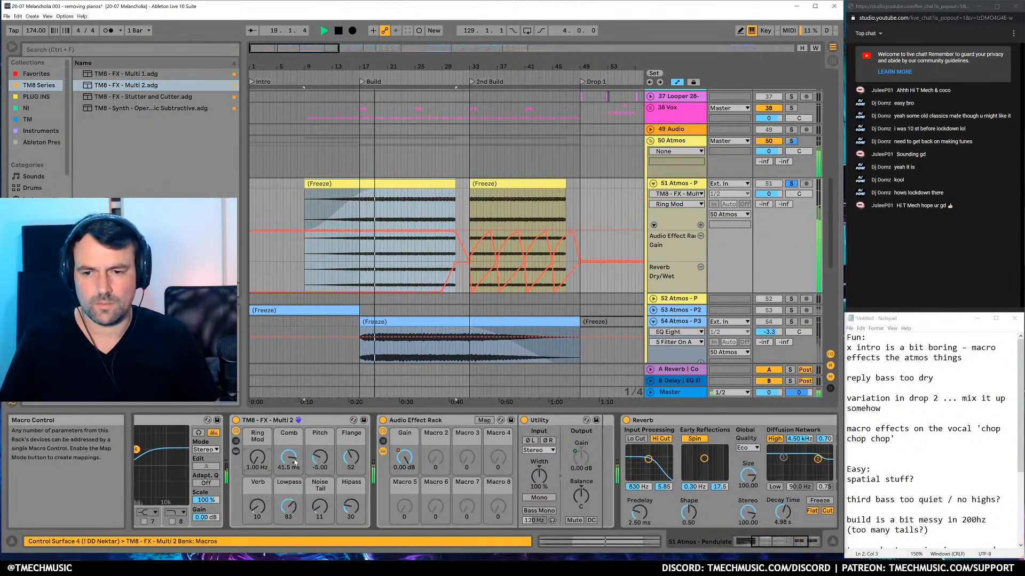
pyautogui.moveTo(319, 458); pyautogui.dragTo(351, 480)
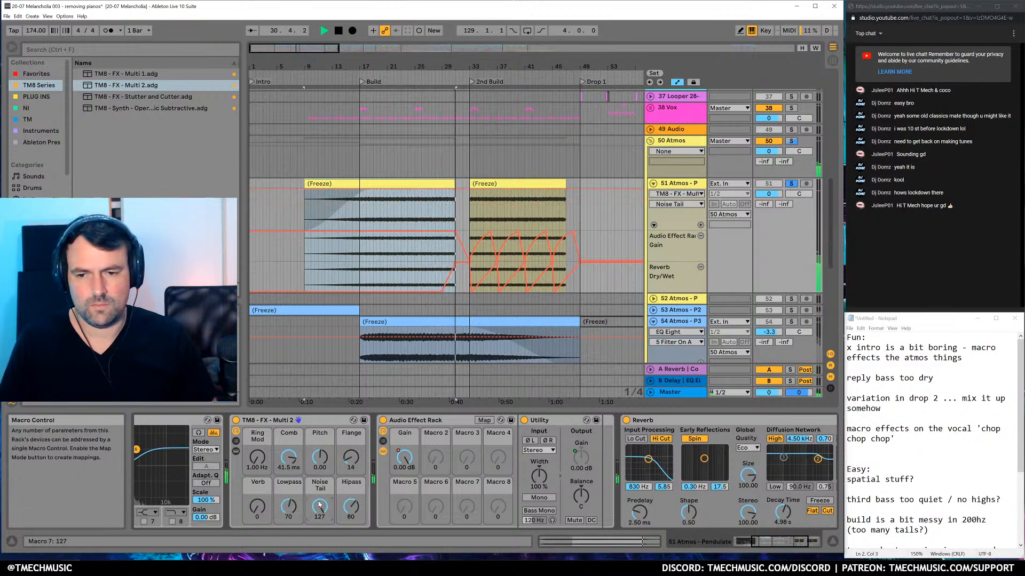
# Automate the Hipass macro in a new lane, falling from 80 at bar 9 to 31 at about bar 24
pyautogui.rightClick(353, 510)
pyautogui.click(379, 343)
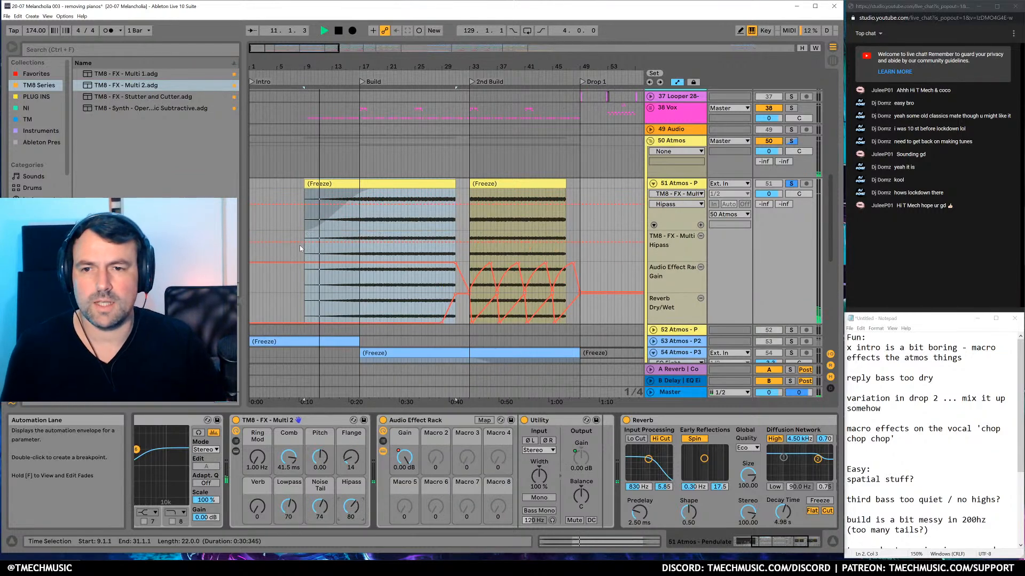
pyautogui.click(299, 241)
pyautogui.moveTo(369, 243); pyautogui.dragTo(405, 252)
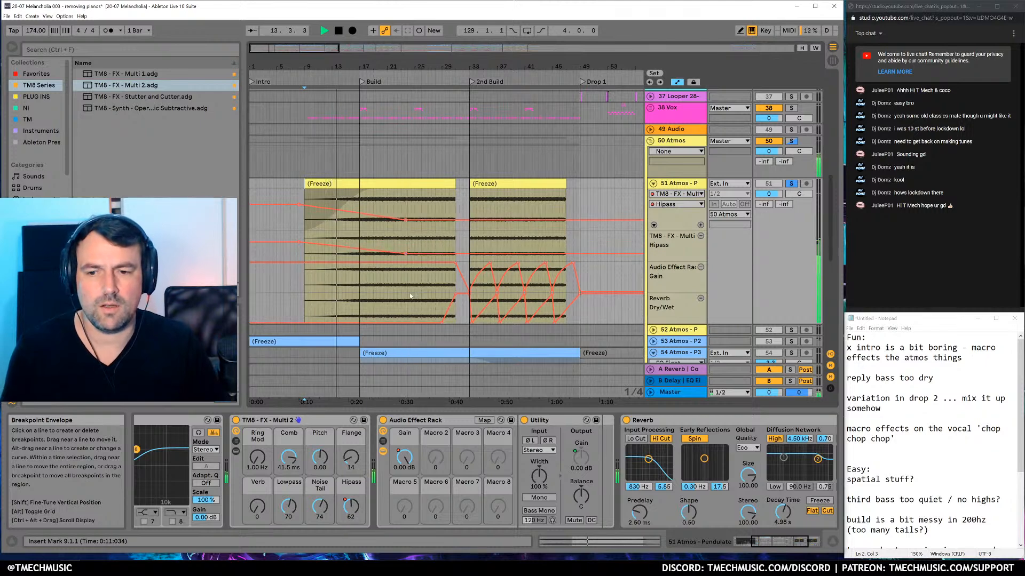
# Automate the Lowpass macro in a new lane, rising from just before bar 9 to 127 at about bar 30
pyautogui.rightClick(297, 505)
pyautogui.click(316, 348)
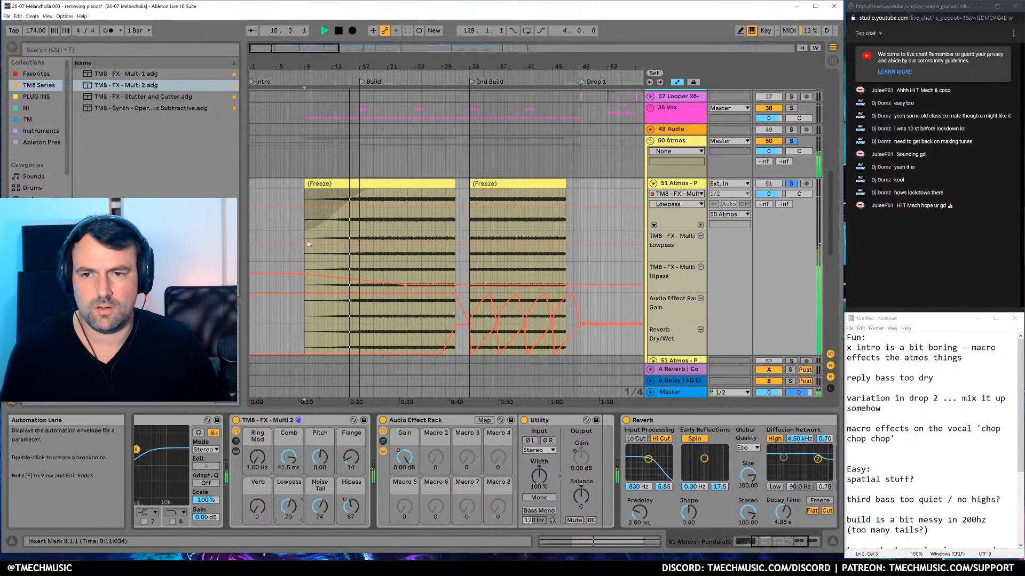
pyautogui.click(293, 247)
pyautogui.moveTo(315, 243); pyautogui.dragTo(451, 235)
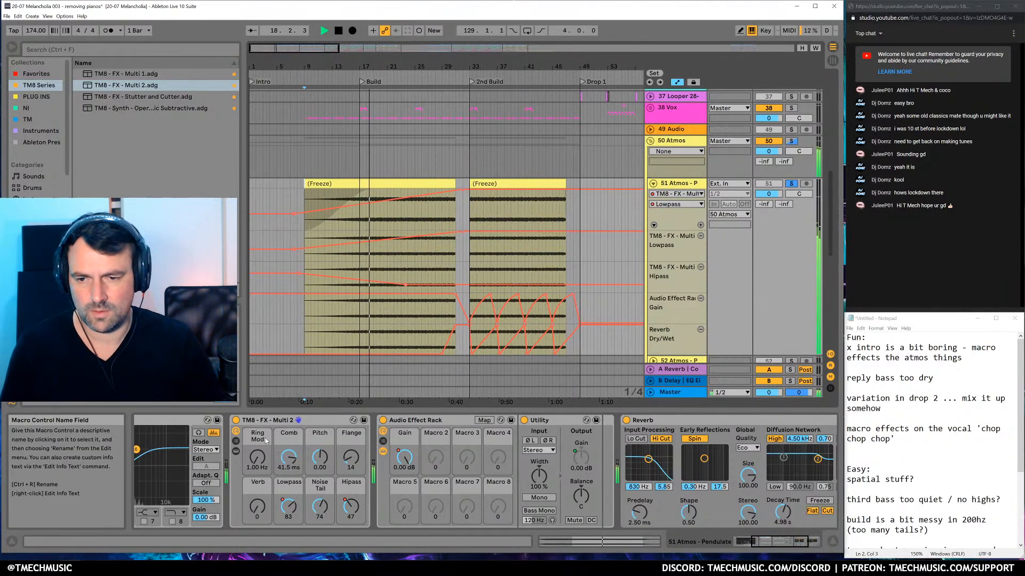
# Try the Ring Mod macro up to 24.3 Hz and the Comb macro at 22.6 ms, and reset Comb to 1.00 ms
pyautogui.moveTo(265, 441); pyautogui.dragTo(266, 414)
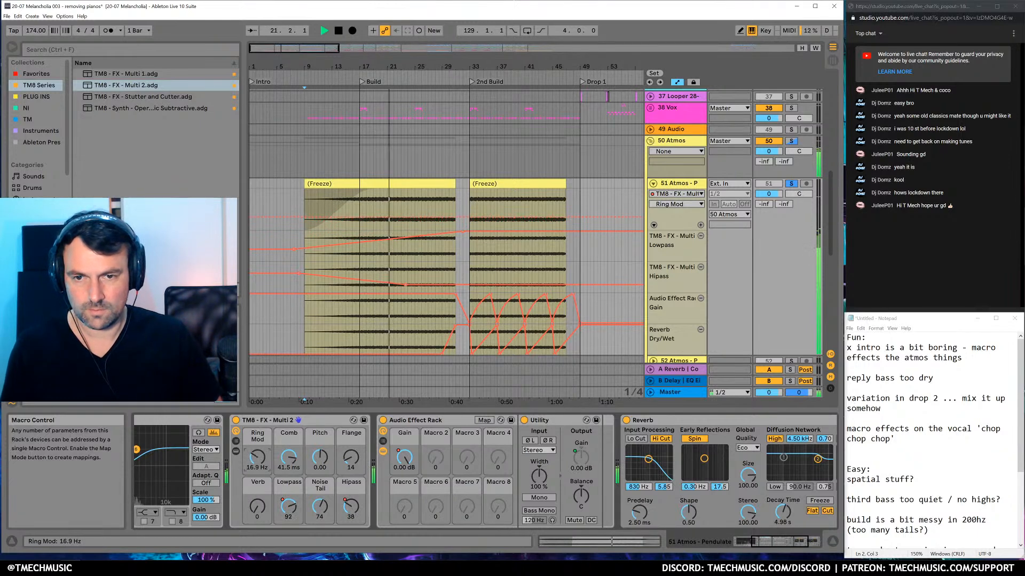
pyautogui.moveTo(265, 414); pyautogui.dragTo(266, 422)
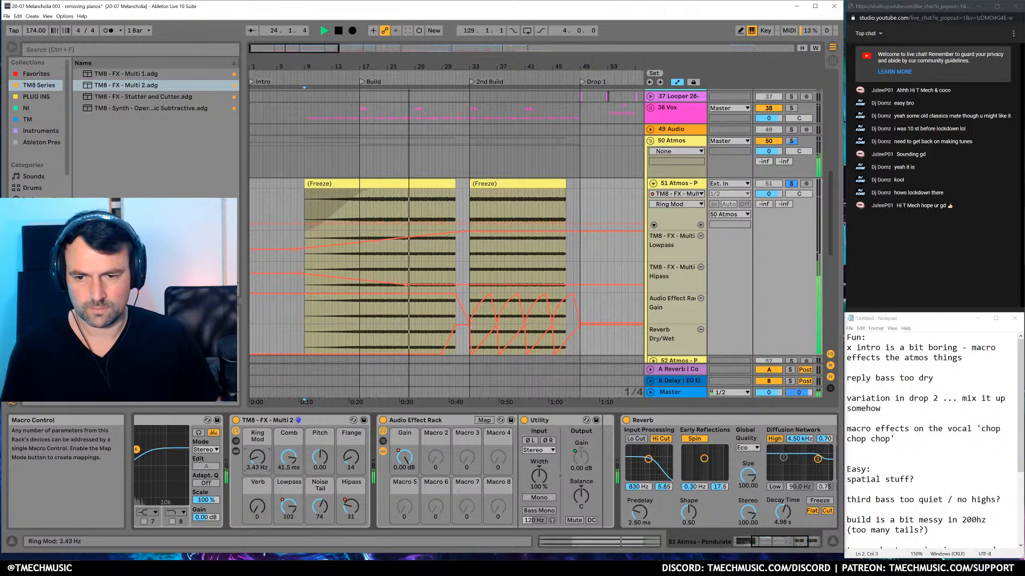
pyautogui.moveTo(282, 466); pyautogui.dragTo(281, 476)
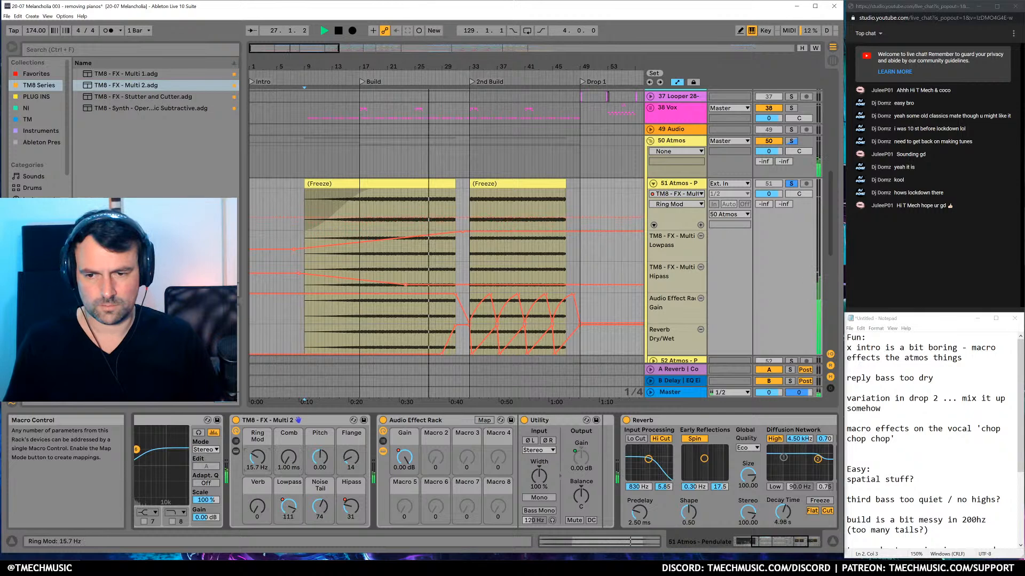
pyautogui.moveTo(286, 465); pyautogui.dragTo(286, 457)
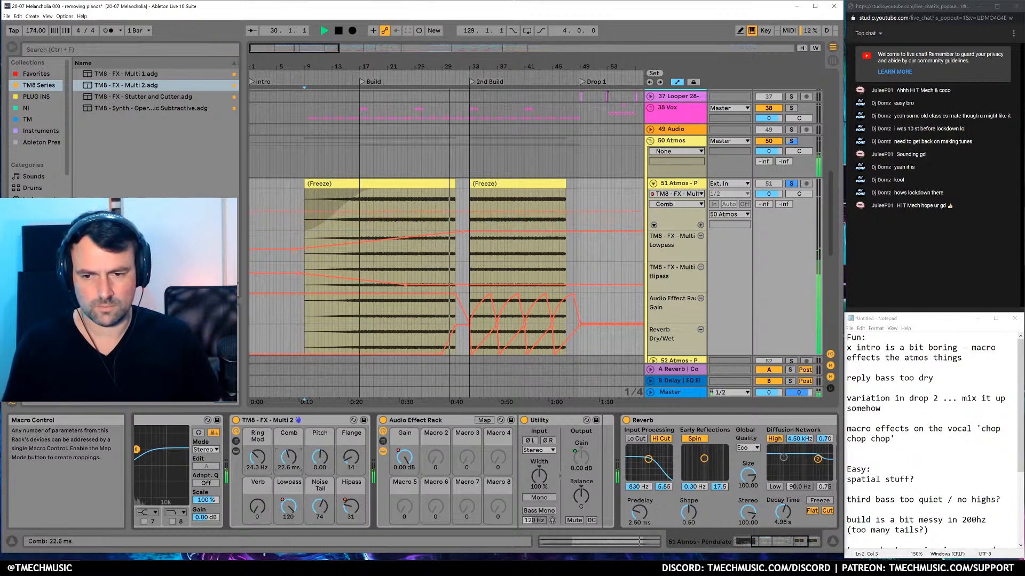
pyautogui.doubleClick(286, 462)
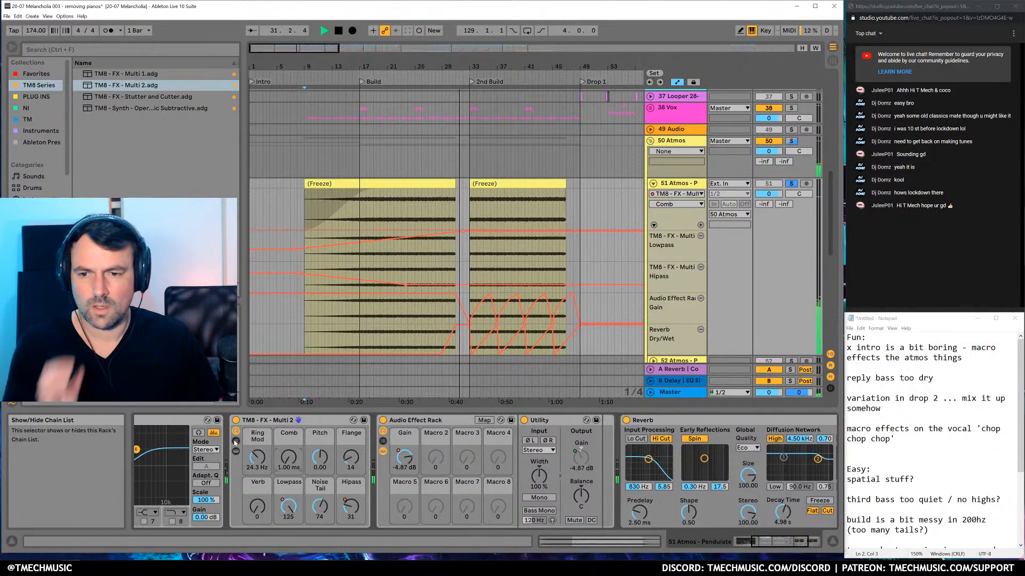
# Show the devices inside the TM8 - FX - Multi 2 rack, reset Ring Mod to 1.00 Hz and play from bar 9
pyautogui.click(236, 451)
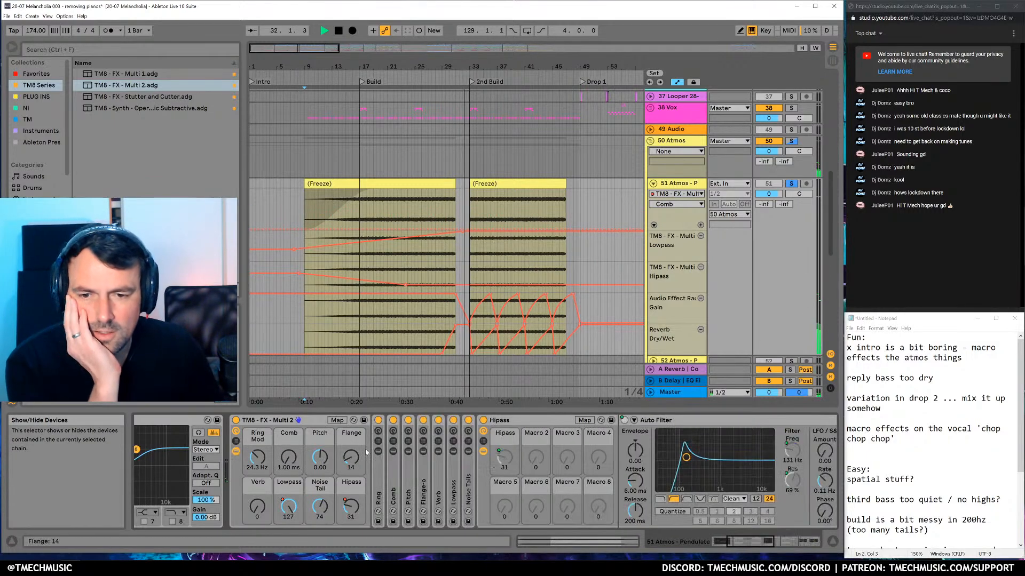
pyautogui.click(391, 476)
pyautogui.doubleClick(421, 421)
pyautogui.click(288, 459)
pyautogui.doubleClick(256, 456)
pyautogui.press('space')
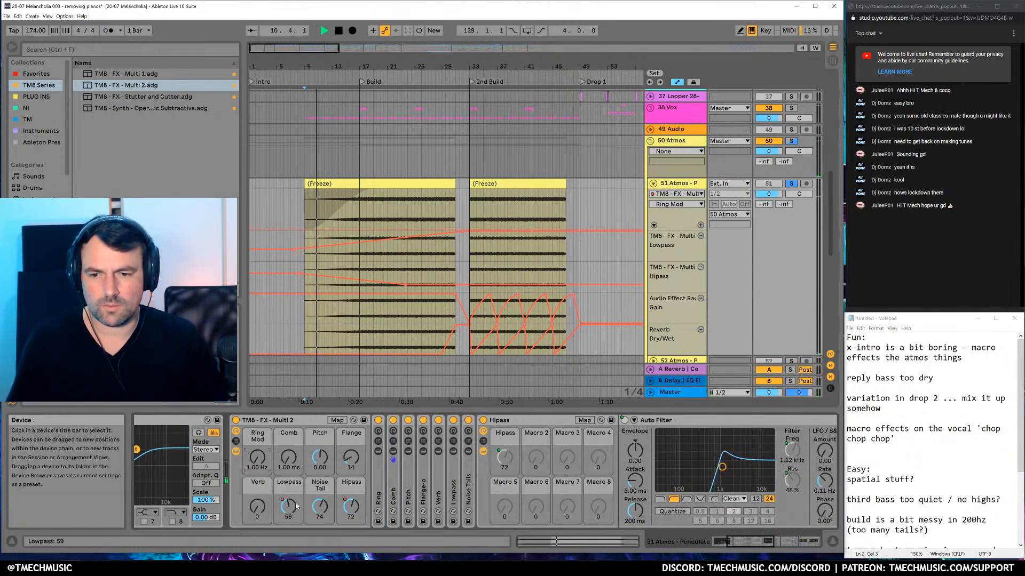
# Automate the Noise Tail macro in a new lane, falling from 74 at bar 9 to 48 at about bar 32
pyautogui.rightClick(322, 499)
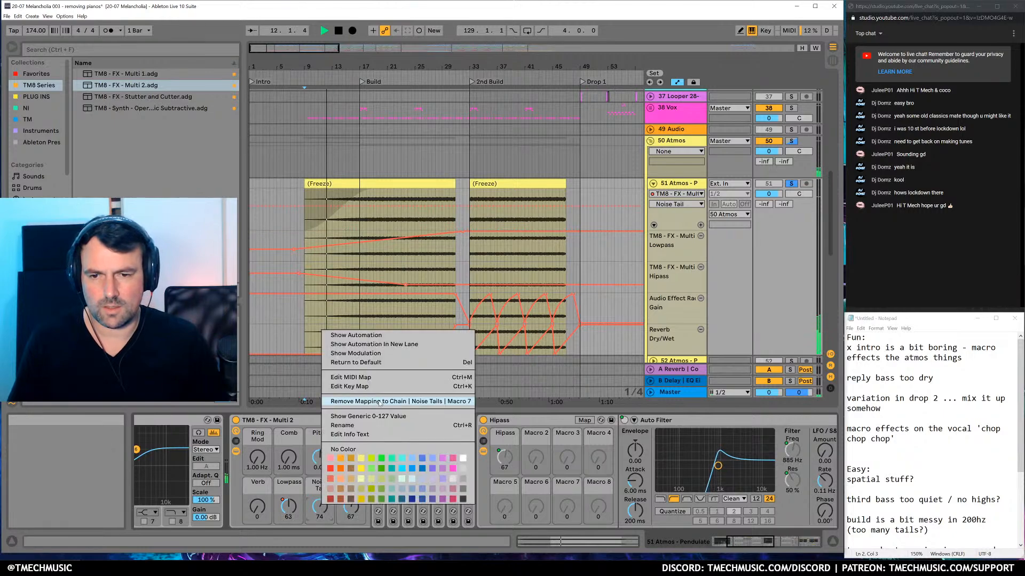
pyautogui.click(397, 352)
pyautogui.click(305, 220)
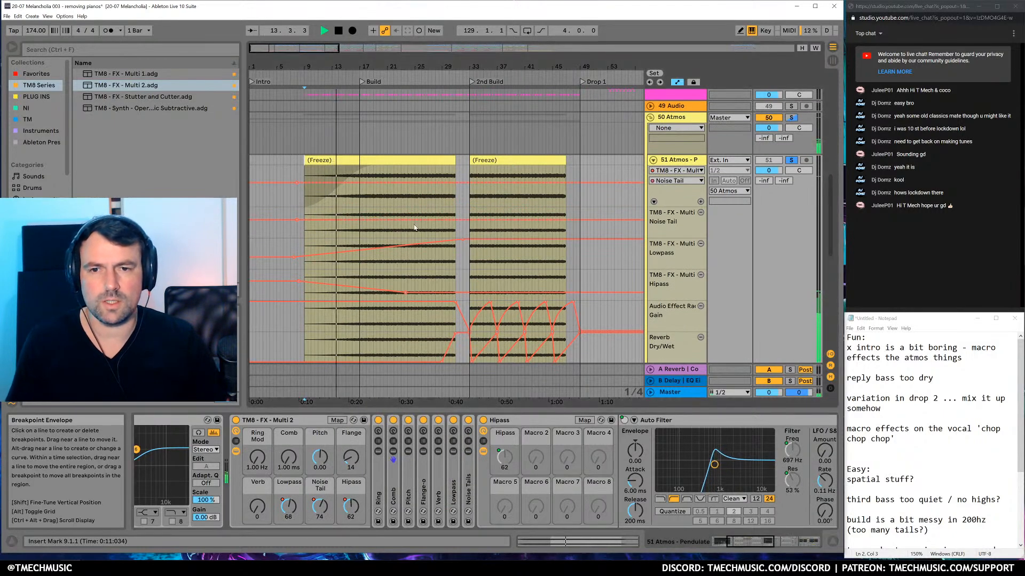
pyautogui.moveTo(459, 219); pyautogui.dragTo(460, 226)
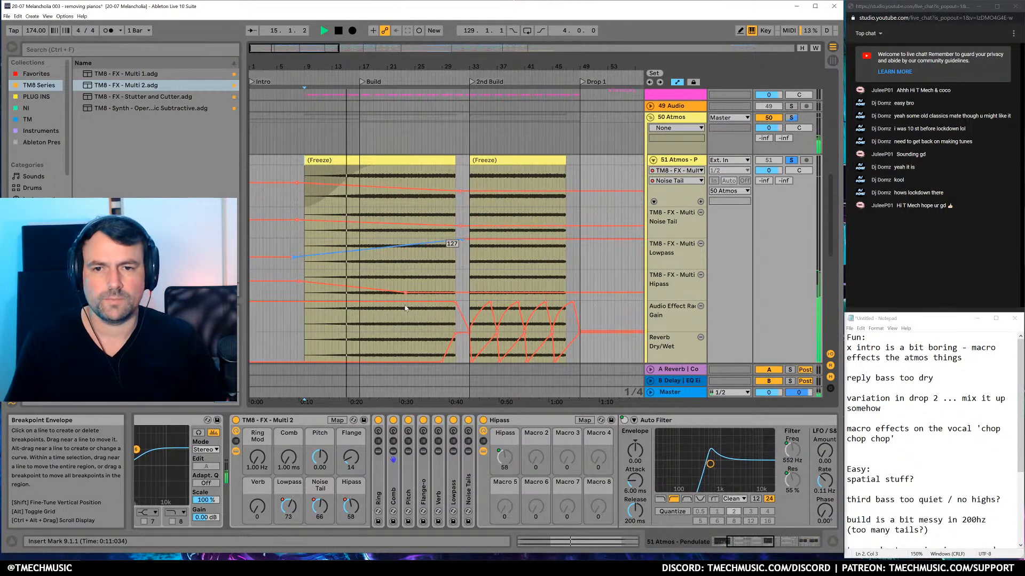
# Set Flange to 13 and Comb to 6.02 ms, and compare the rack bypassed and active, ending with the track unsoloed
pyautogui.moveTo(351, 458); pyautogui.dragTo(351, 440)
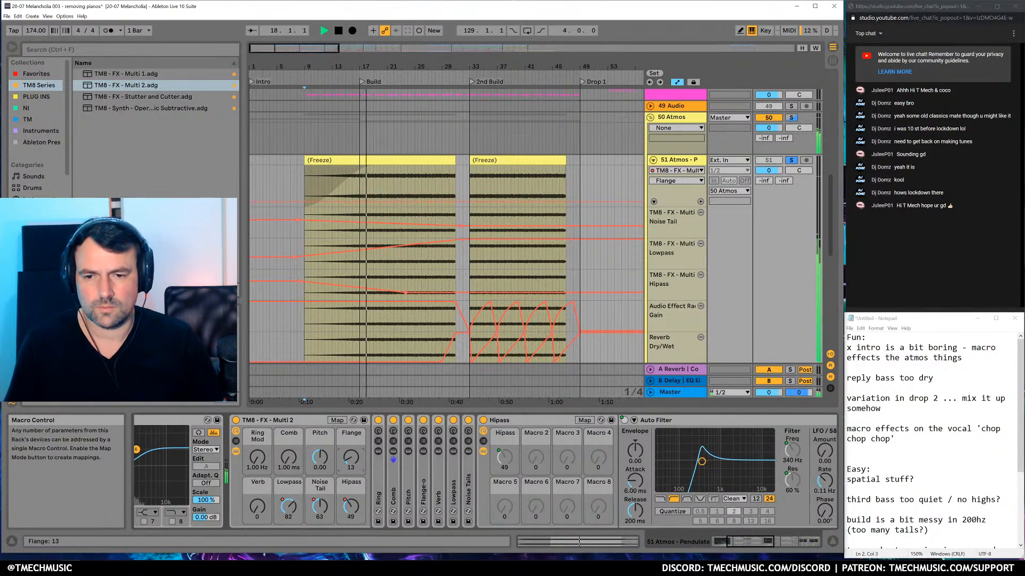
pyautogui.moveTo(288, 465); pyautogui.dragTo(288, 456)
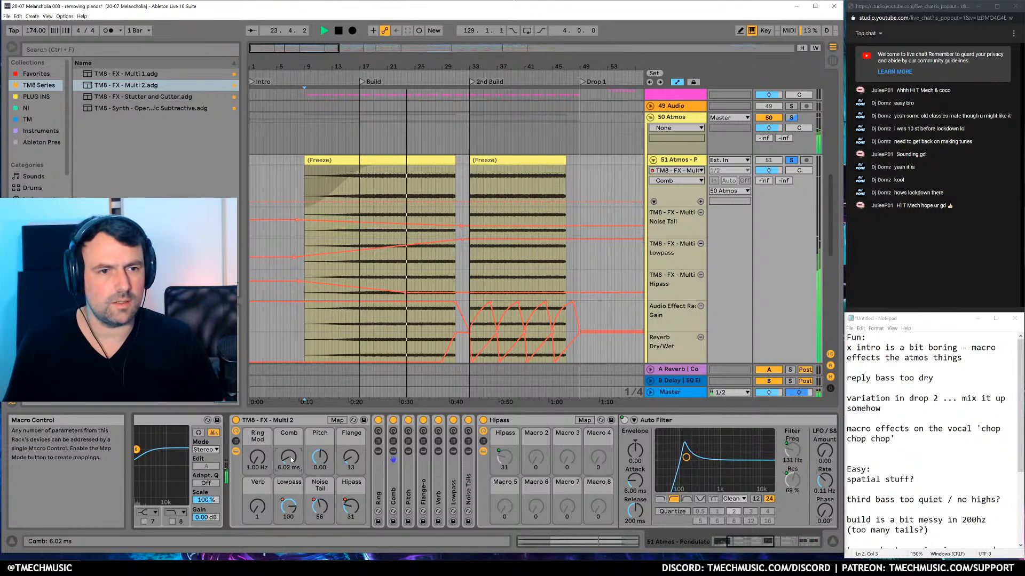
pyautogui.click(235, 420)
pyautogui.click(236, 422)
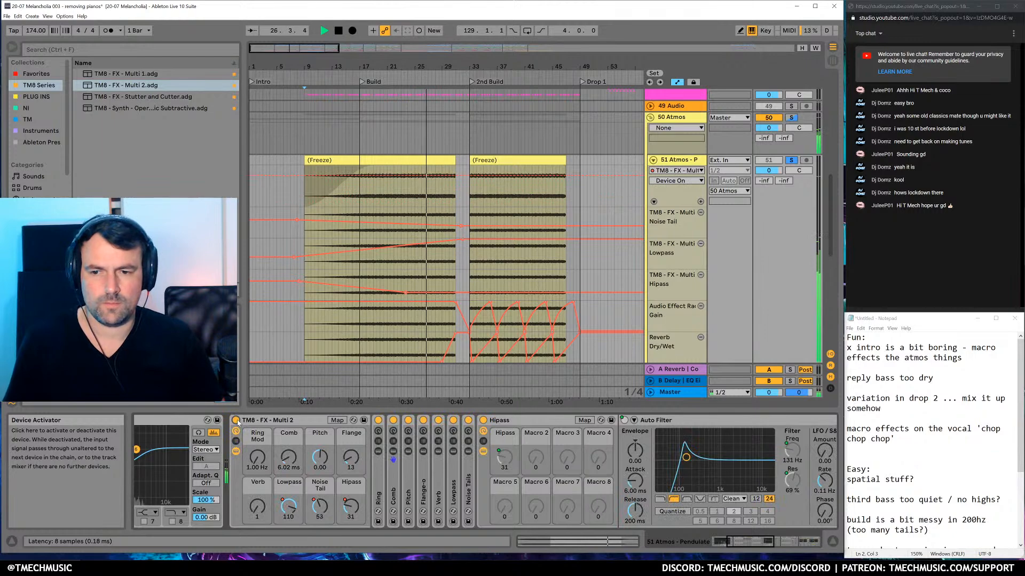
pyautogui.click(236, 422)
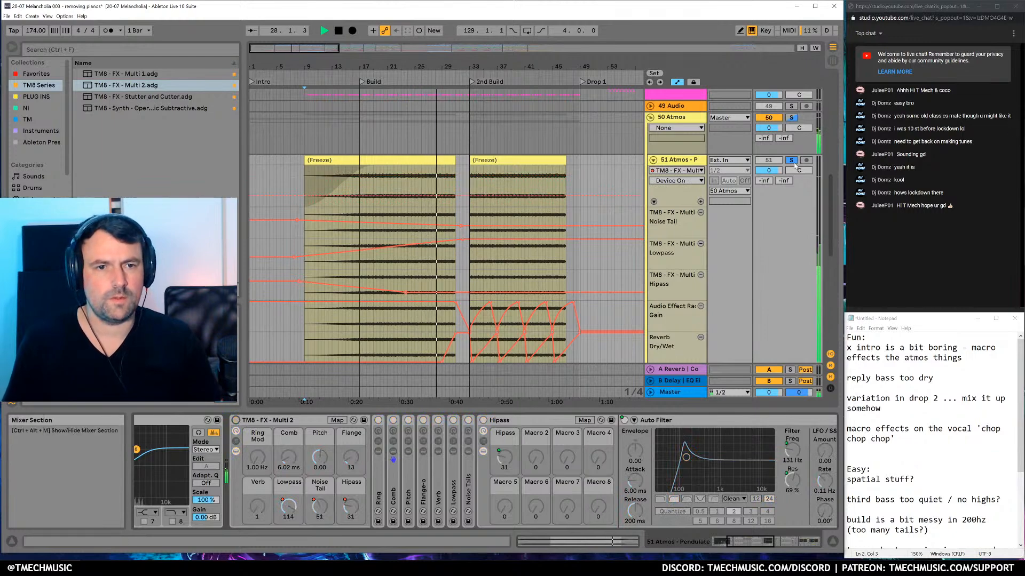
pyautogui.click(236, 421)
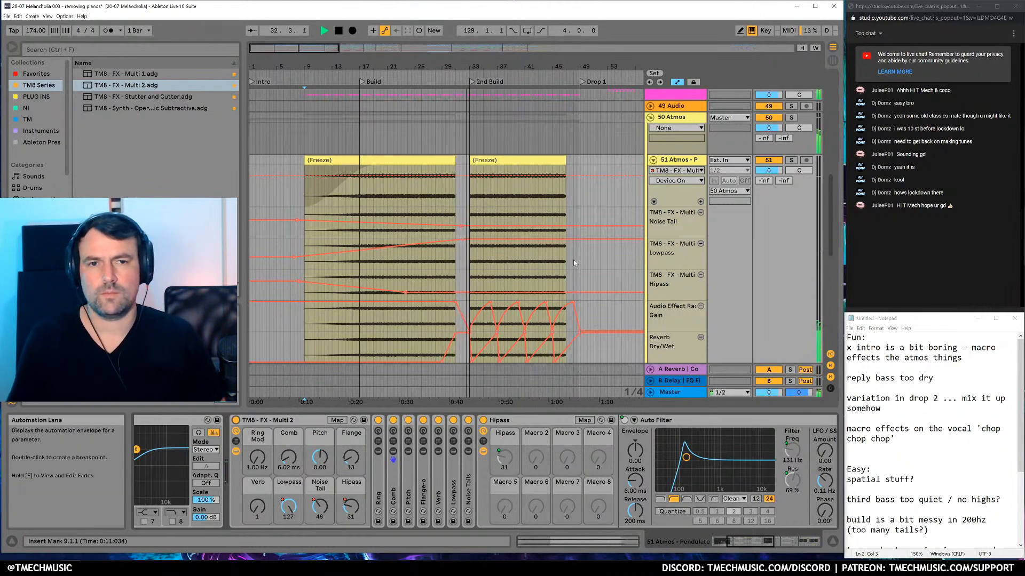
# Fold all the tracks, and unfold the 38 Vox group and its 48 Chop Shop track to show the automation lanes
pyautogui.scroll(-5, 663, 115)
pyautogui.click(664, 114)
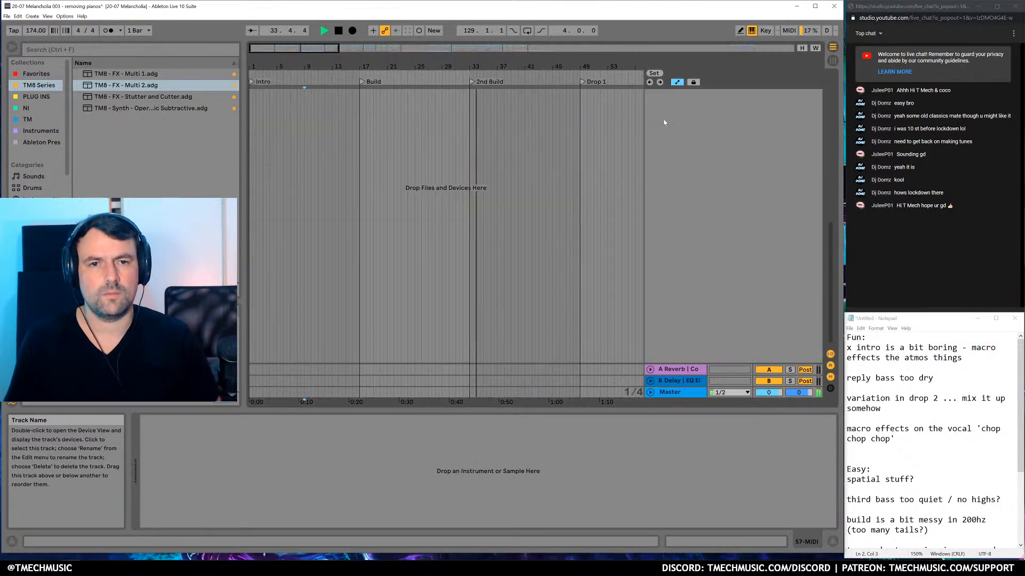
pyautogui.scroll(5, 635, 268)
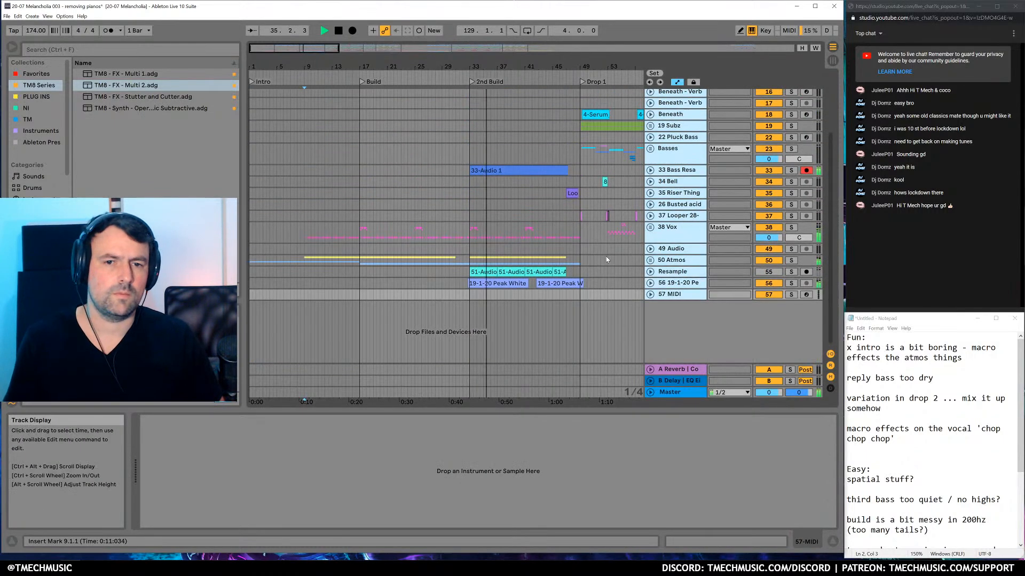
pyautogui.click(607, 260)
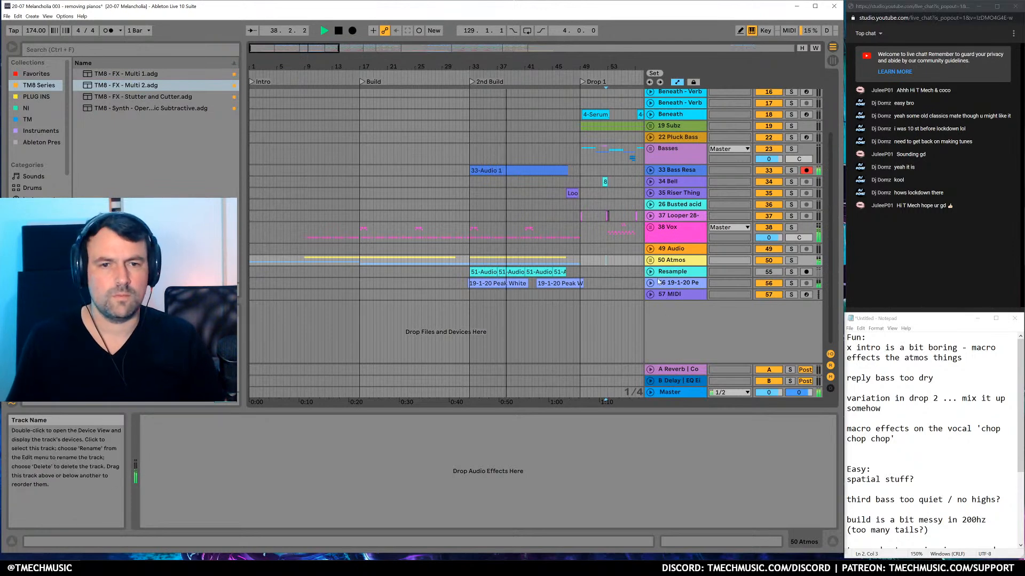
pyautogui.click(650, 228)
pyautogui.scroll(-3, 562, 335)
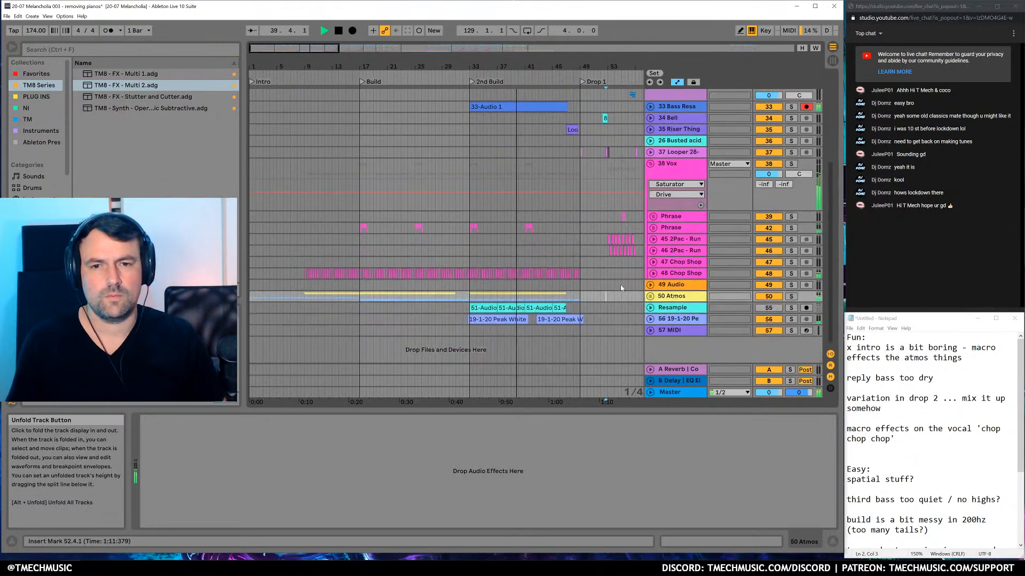
pyautogui.click(651, 273)
pyautogui.scroll(-3, 616, 242)
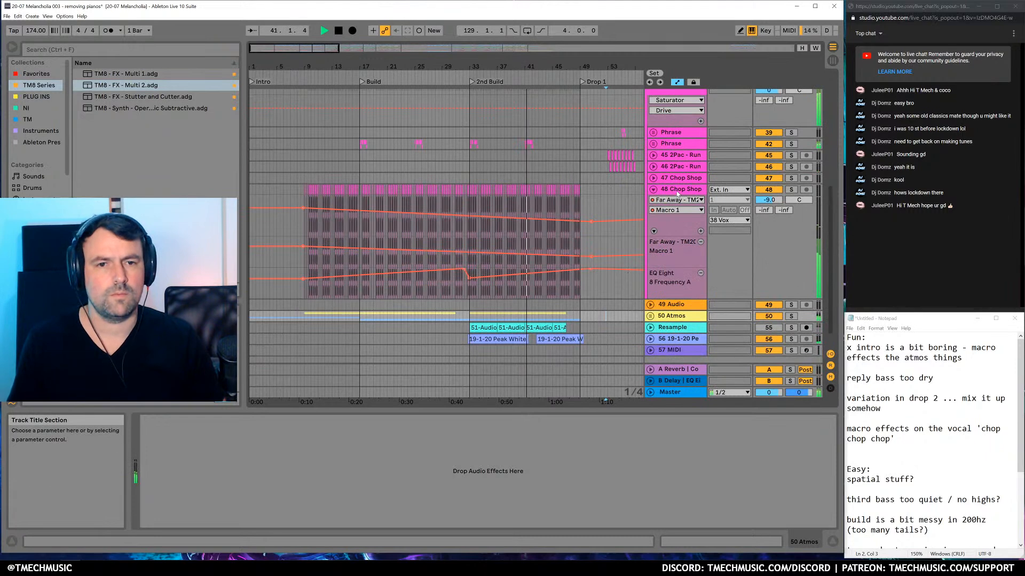
# Add the TM8 - FX - Multi 1 rack to the 48 Chop Shop track, ahead of the two EQ Eights
pyautogui.click(686, 191)
pyautogui.hotkey('ctrl', 'f')
pyautogui.write('mu')
pyautogui.press('Escape')
pyautogui.click(39, 84)
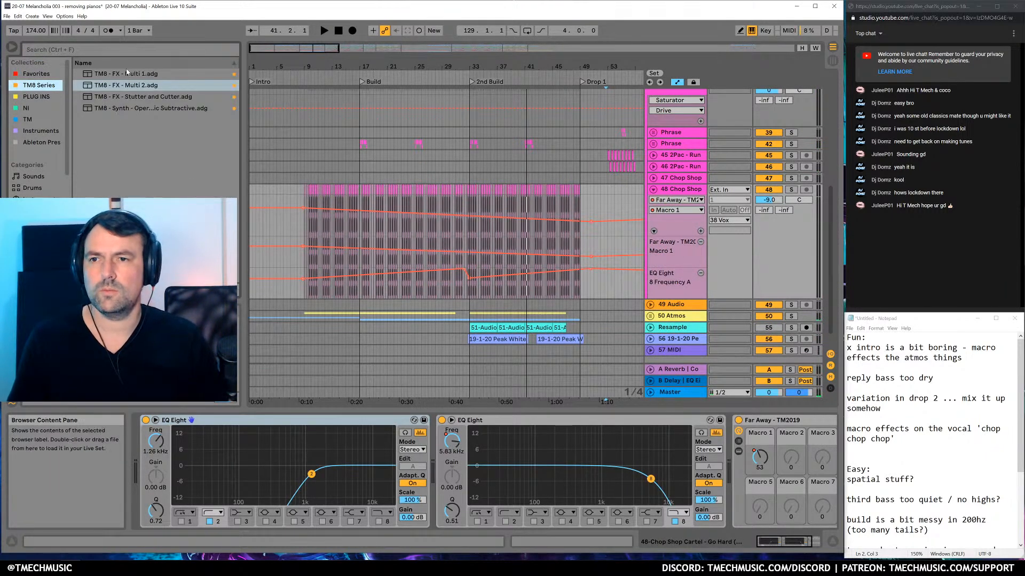
pyautogui.click(127, 74)
pyautogui.moveTo(516, 308); pyautogui.dragTo(422, 470)
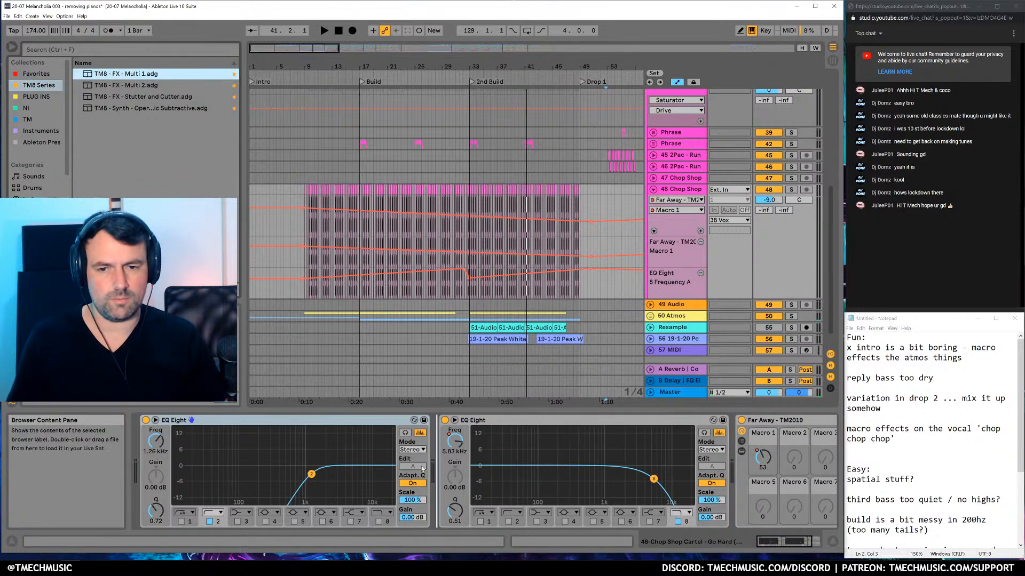
pyautogui.moveTo(607, 474); pyautogui.dragTo(182, 454)
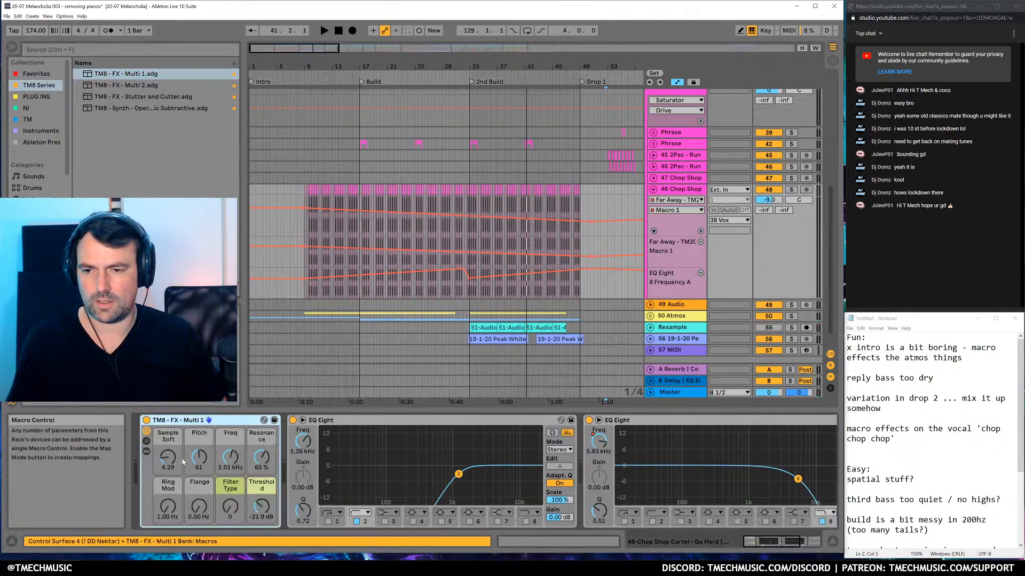
# Set the rack's Freq macro to 19.9 kHz, Resonance to 20 %, Flange to 0.05 Hz and Ring Mod to 1.79 Hz
pyautogui.click(198, 460)
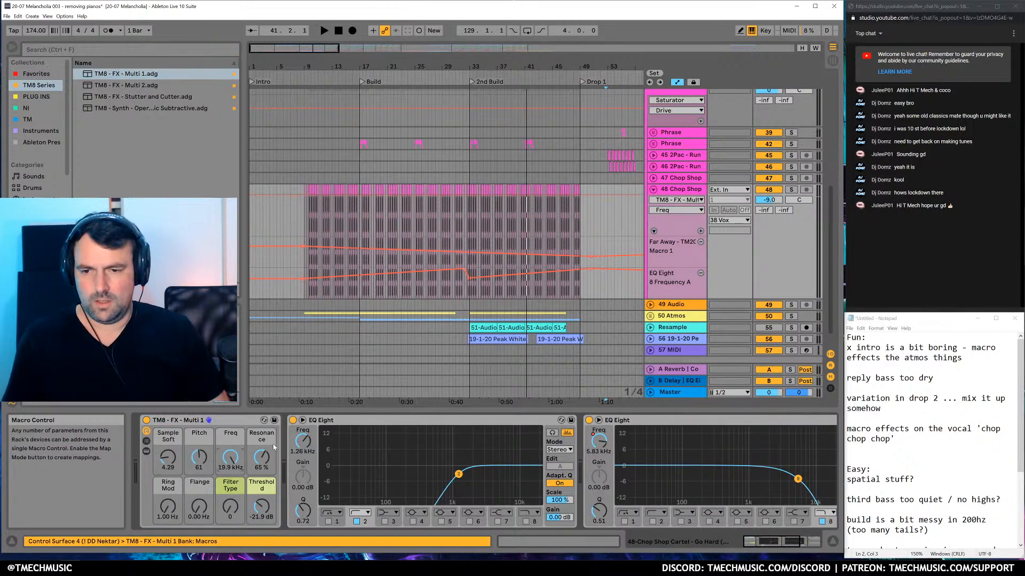
pyautogui.moveTo(261, 451); pyautogui.dragTo(262, 500)
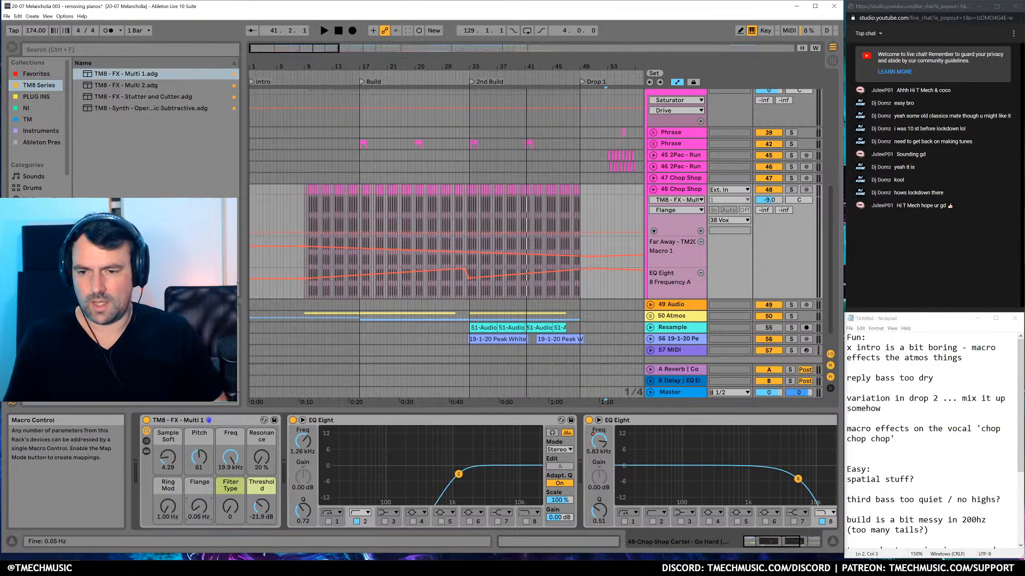
pyautogui.click(171, 465)
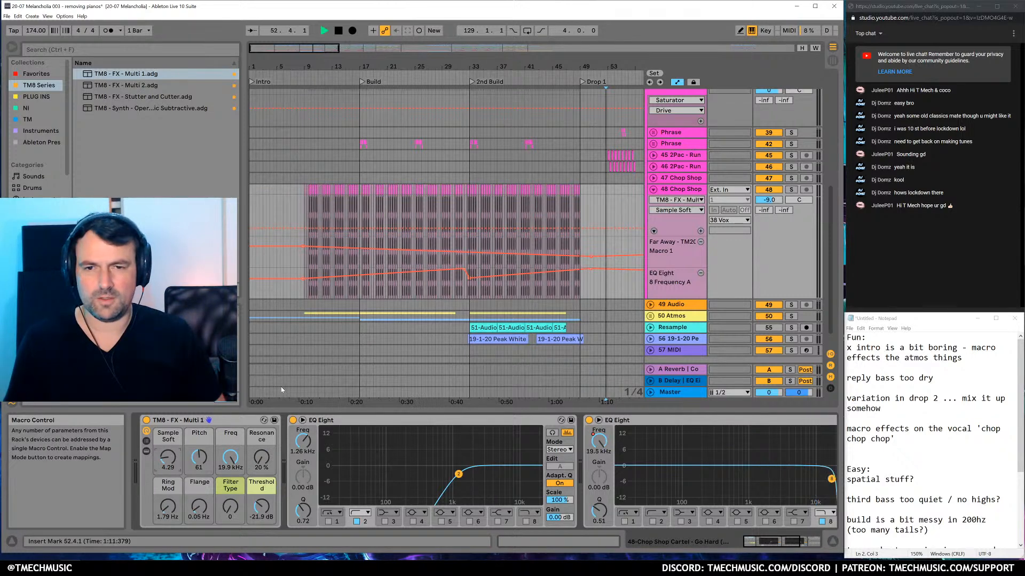
# Play from the 2nd Build at bar 33 with the 48 Chop Shop track selected and soloed
pyautogui.click(474, 167)
pyautogui.click(474, 167)
pyautogui.press('space')
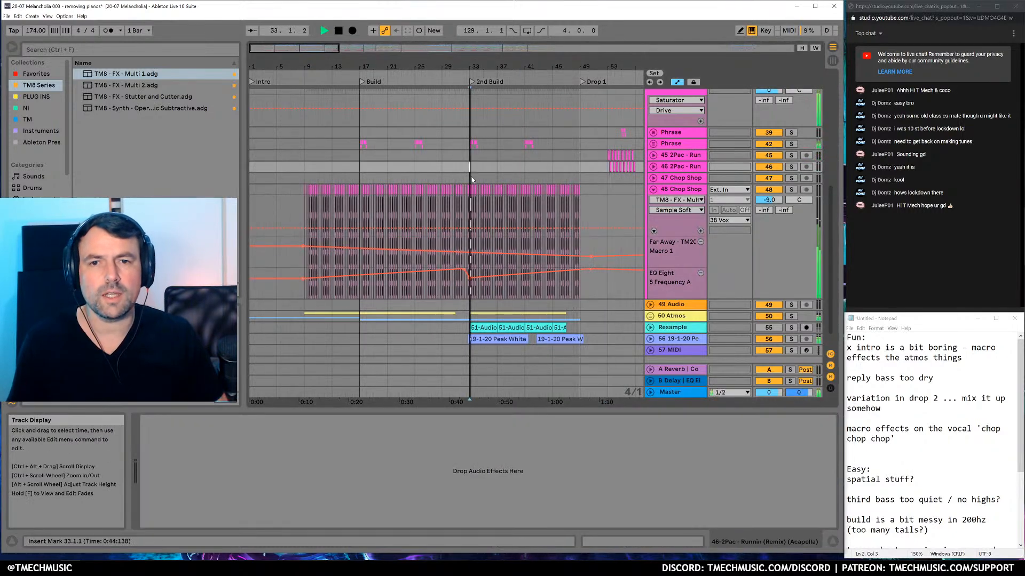
pyautogui.click(681, 190)
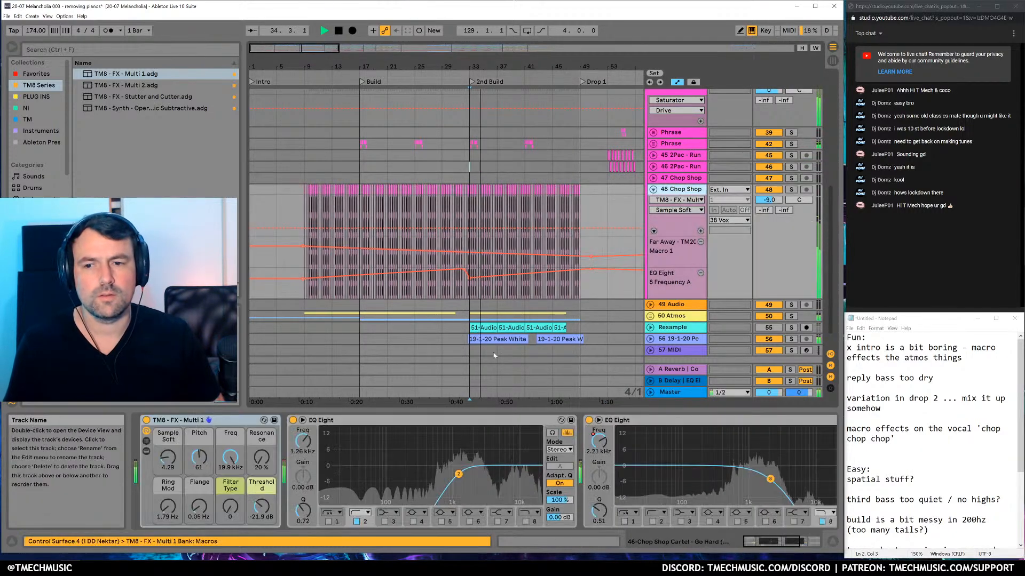
pyautogui.click(791, 190)
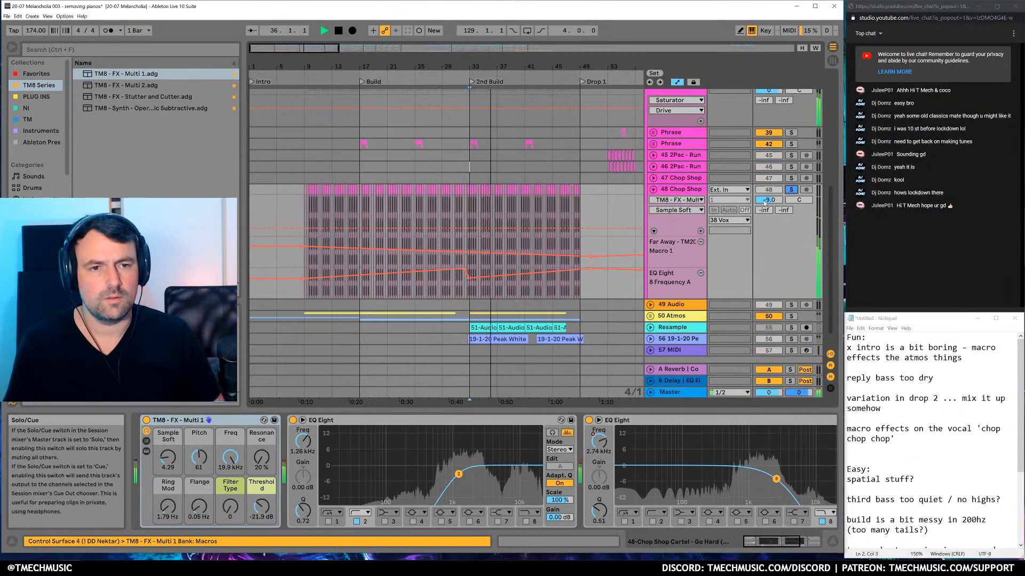
# Adjust the Multi 1 rack during playback: Pitch to 66, Flange to 0.96 Hz and Ring Mod to 3.43 Hz
pyautogui.click(160, 421)
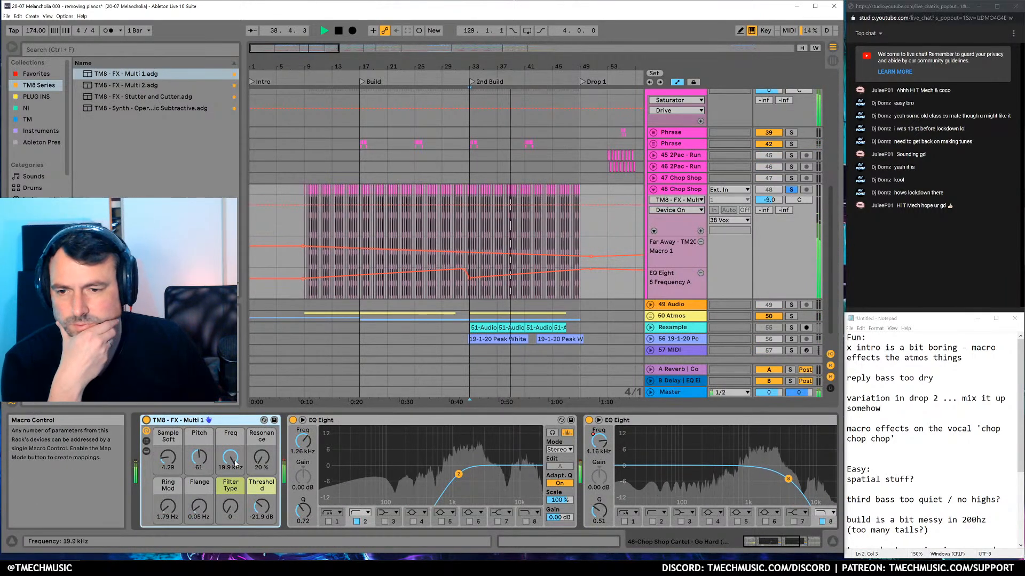
pyautogui.click(199, 456)
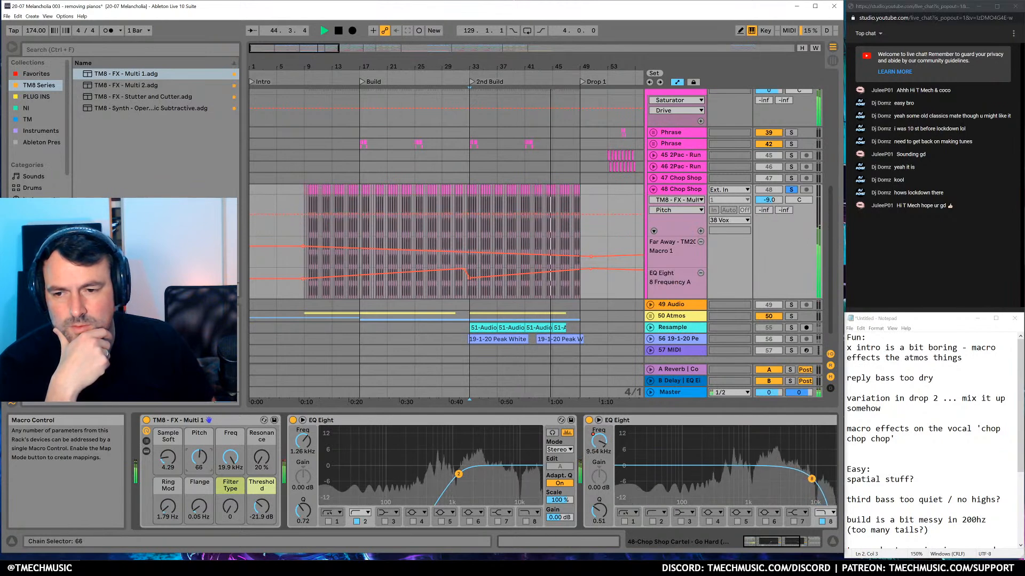
pyautogui.click(198, 507)
pyautogui.moveTo(199, 507); pyautogui.dragTo(198, 524)
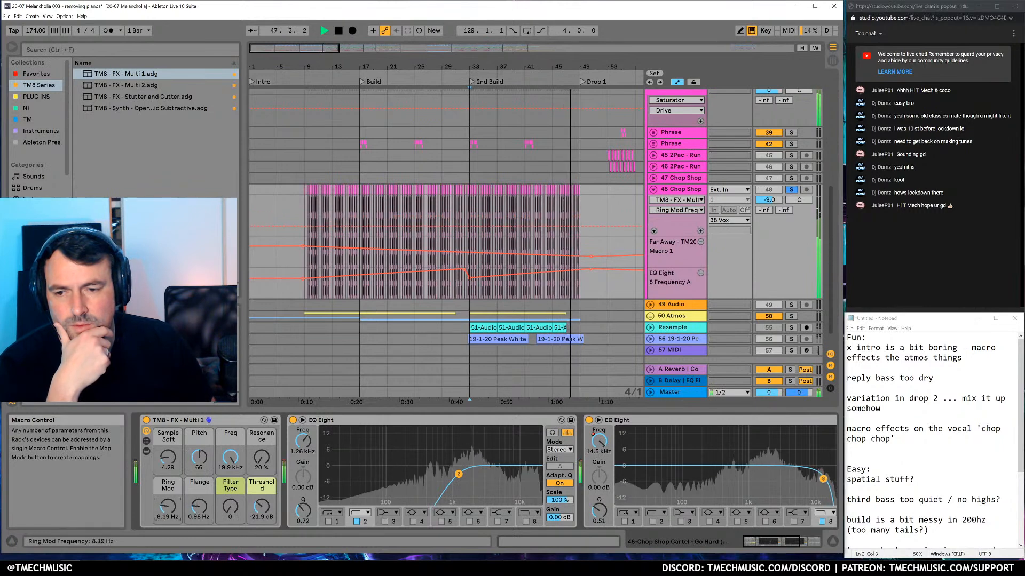
pyautogui.moveTo(170, 513); pyautogui.dragTo(170, 530)
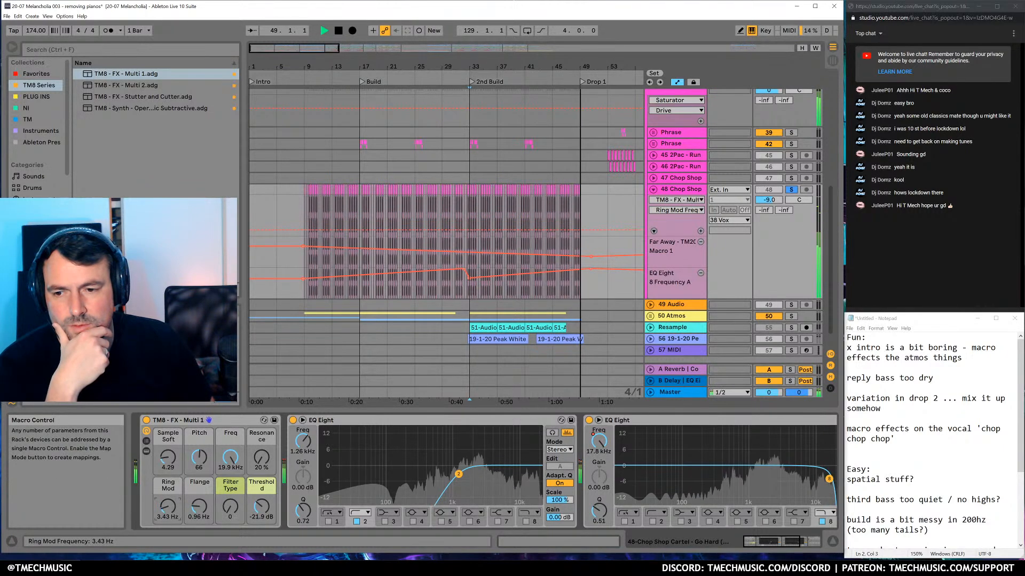
# Set the TM8 - FX - Multi 1 rack's Sample Soft macro to 5.49 and compare the sound with the rack bypassed
pyautogui.click(168, 458)
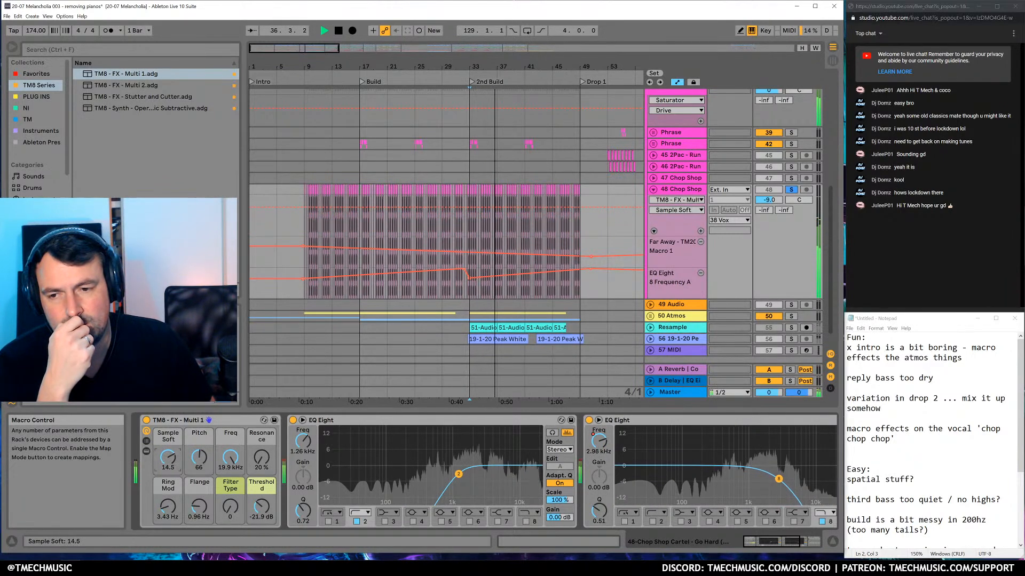
pyautogui.moveTo(168, 458); pyautogui.dragTo(168, 455)
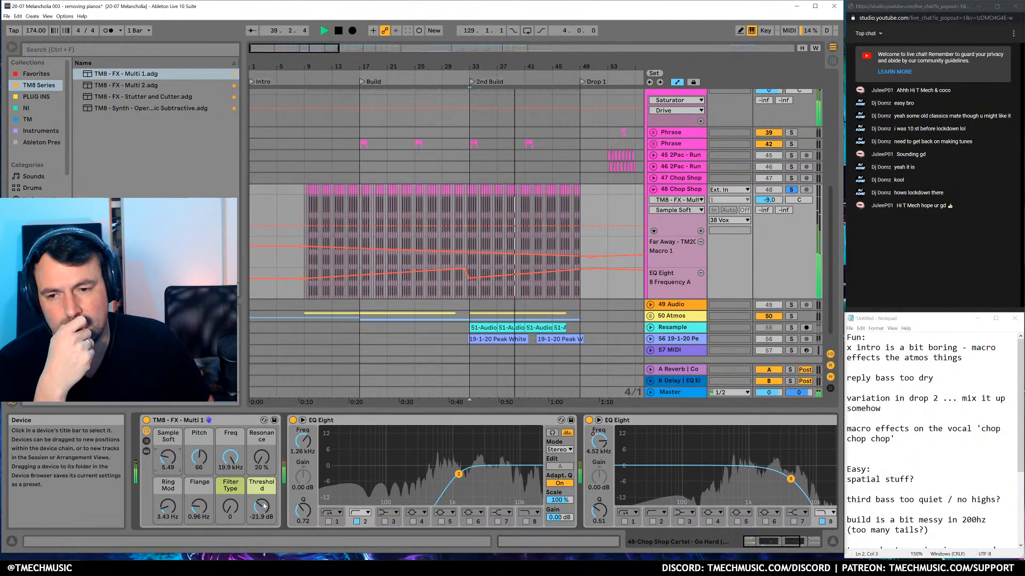
pyautogui.click(146, 421)
pyautogui.click(146, 421)
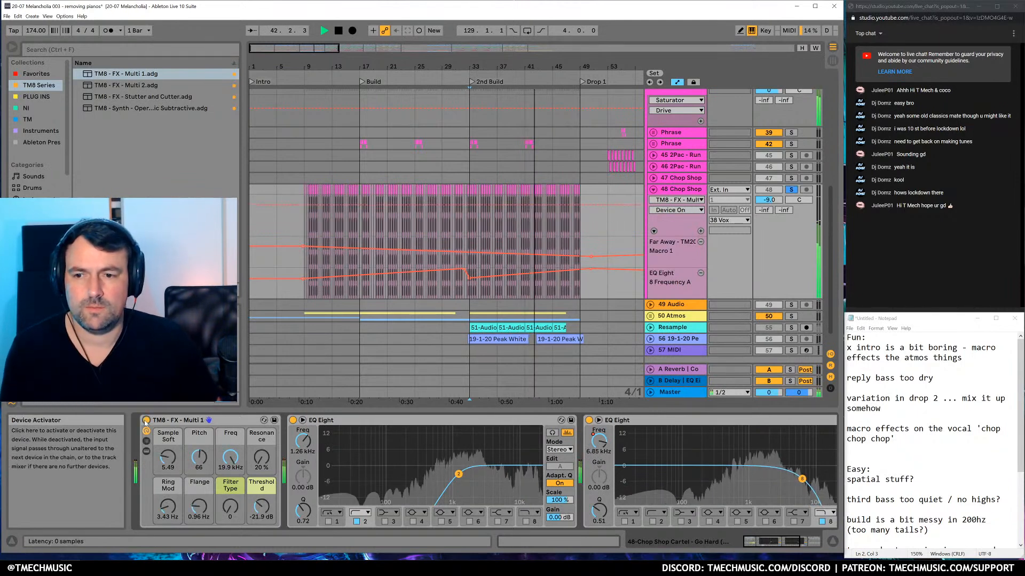
pyautogui.click(146, 421)
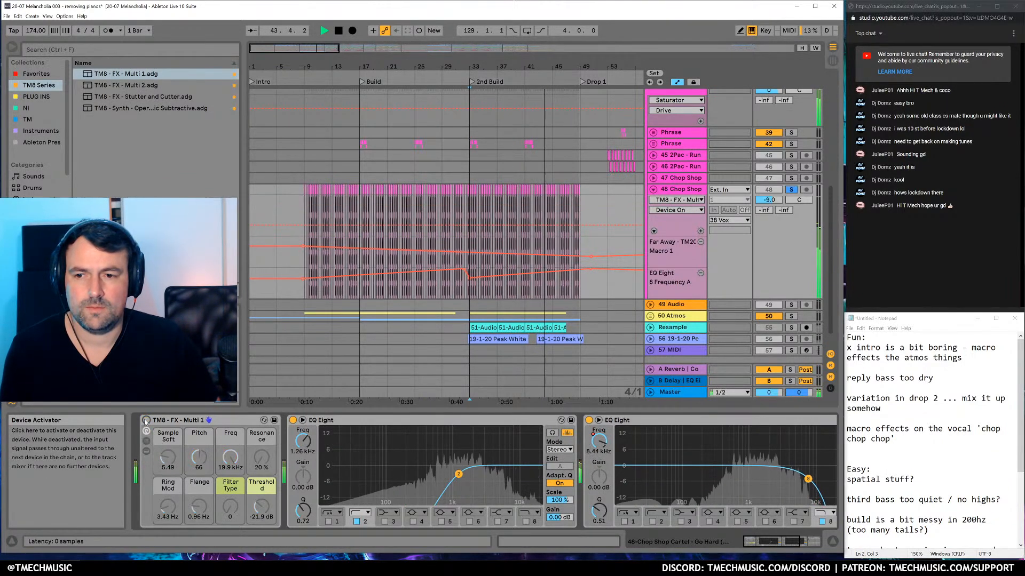
# Set the Multi 1 rack's Freq macro to 200 Hz, Filter Type to 41 and Resonance to 30 %
pyautogui.moveTo(229, 453); pyautogui.dragTo(230, 468)
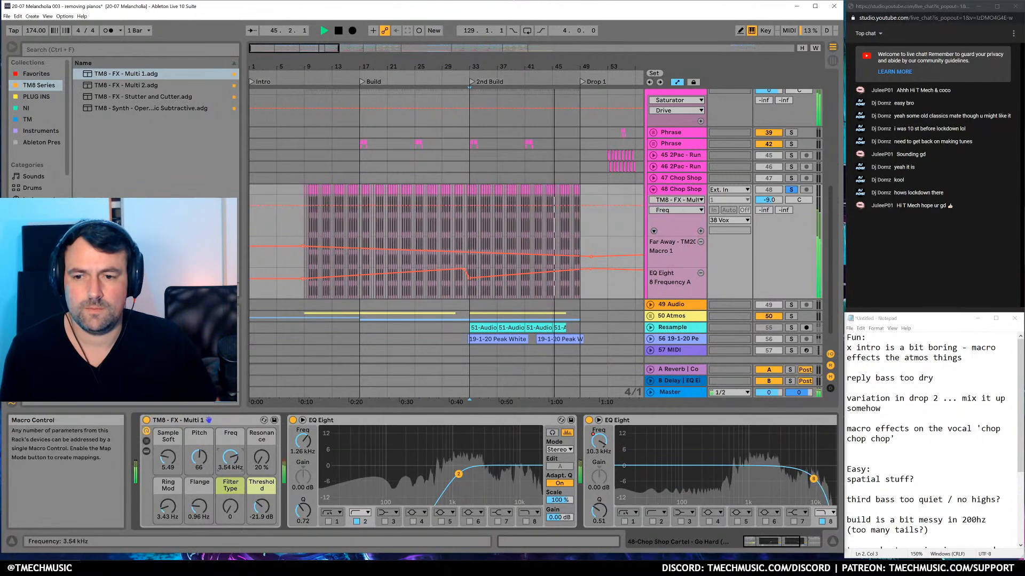
pyautogui.moveTo(231, 507); pyautogui.dragTo(230, 514)
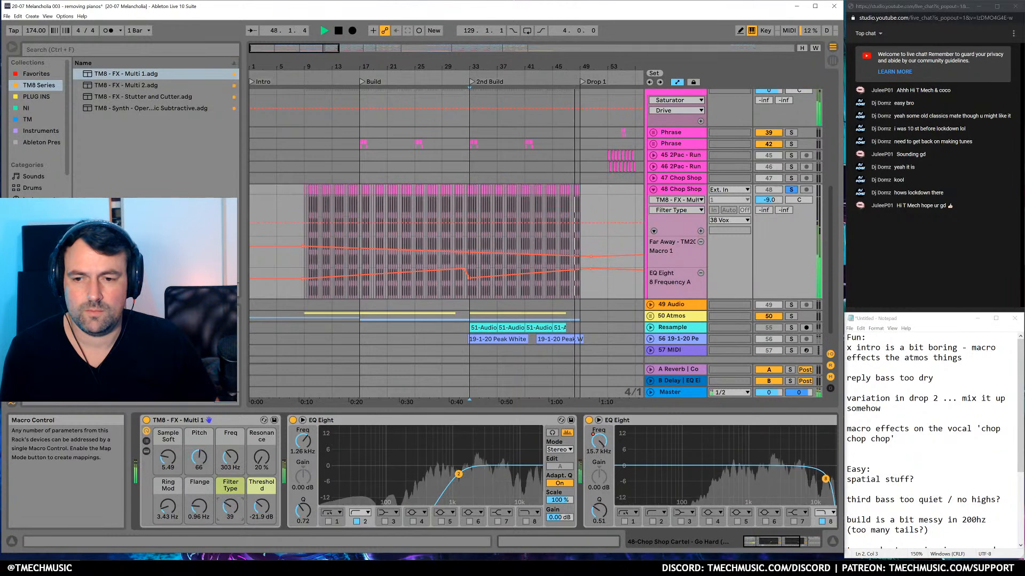
pyautogui.moveTo(232, 469); pyautogui.dragTo(233, 466)
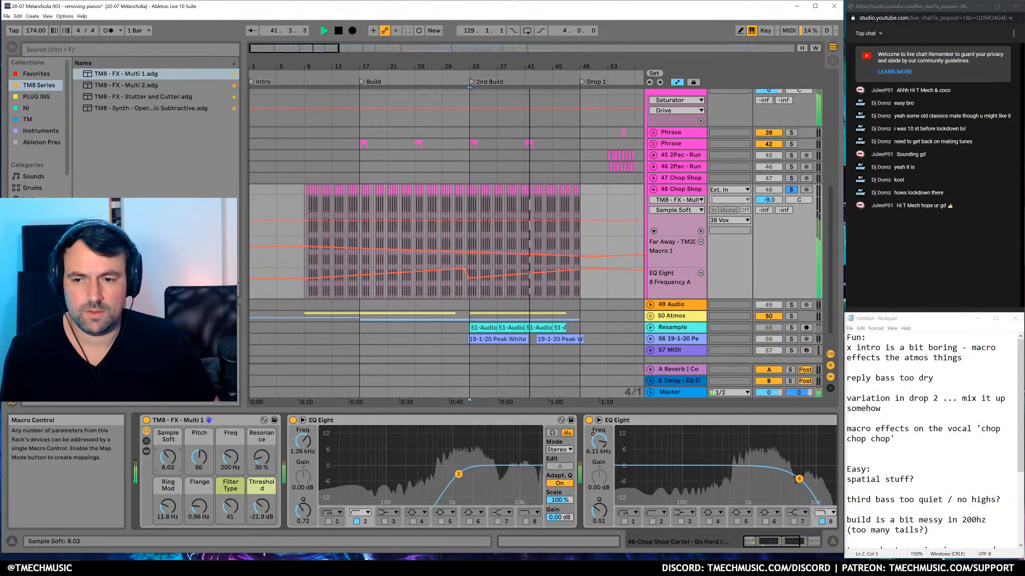
# Set the Multi 1 rack's Sample Soft macro to 5.79 and Ring Mod to 3.19 Hz, and stop playback
pyautogui.moveTo(167, 457); pyautogui.dragTo(168, 469)
pyautogui.moveTo(168, 506); pyautogui.dragTo(168, 525)
pyautogui.press('space')
pyautogui.click(201, 425)
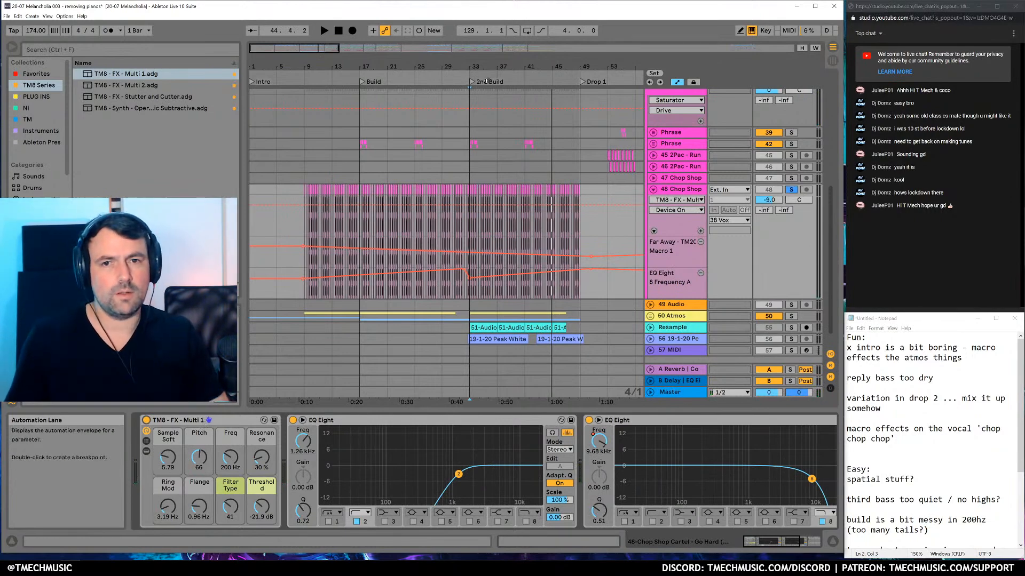
# Deactivate the Far Away - TM2019 rack on the 48 Chop Shop track and play from the 2nd Build
pyautogui.moveTo(489, 67); pyautogui.dragTo(490, 94)
pyautogui.moveTo(484, 244); pyautogui.dragTo(438, 256)
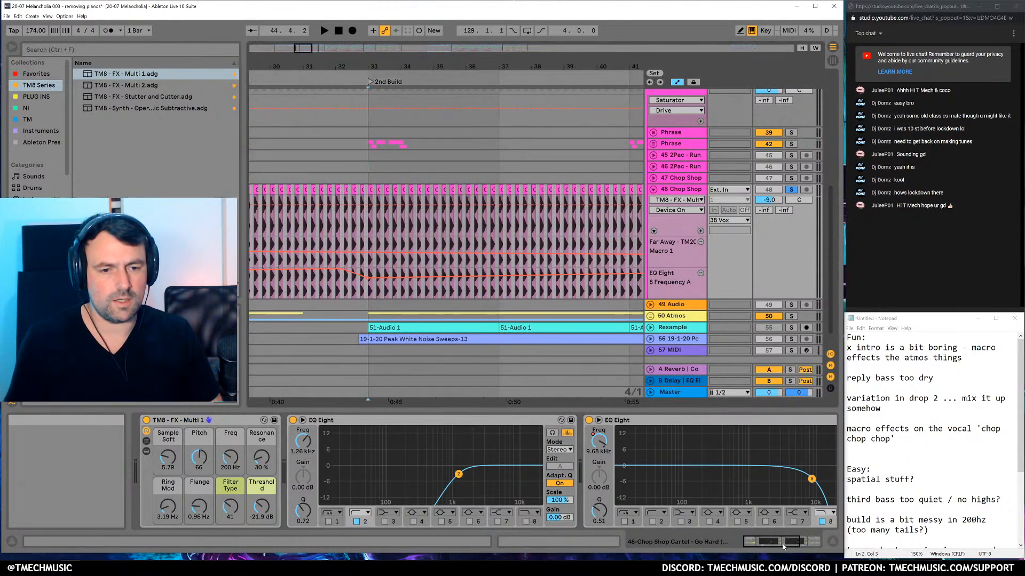
pyautogui.click(807, 541)
pyautogui.click(637, 421)
pyautogui.press('space')
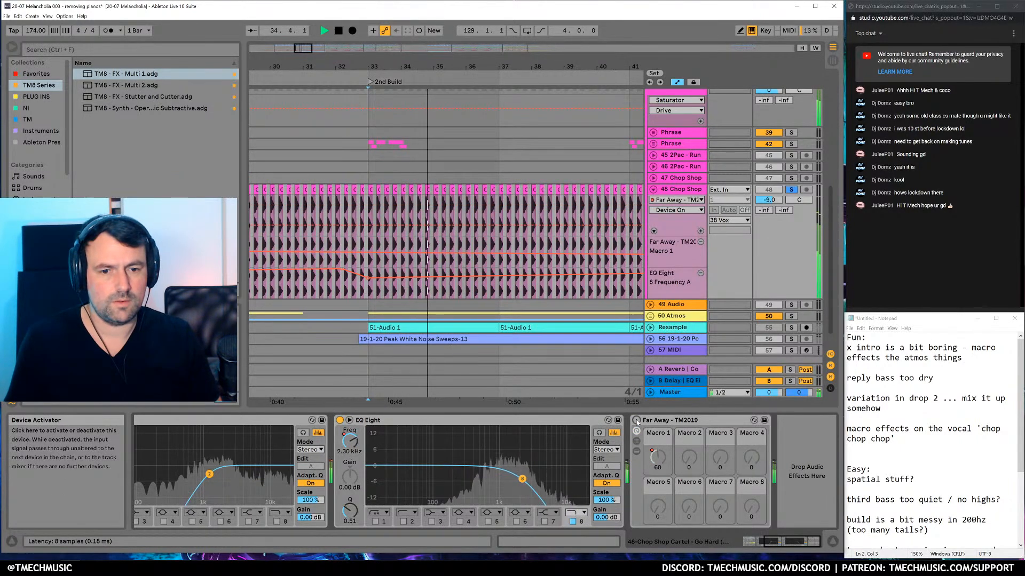
pyautogui.click(751, 542)
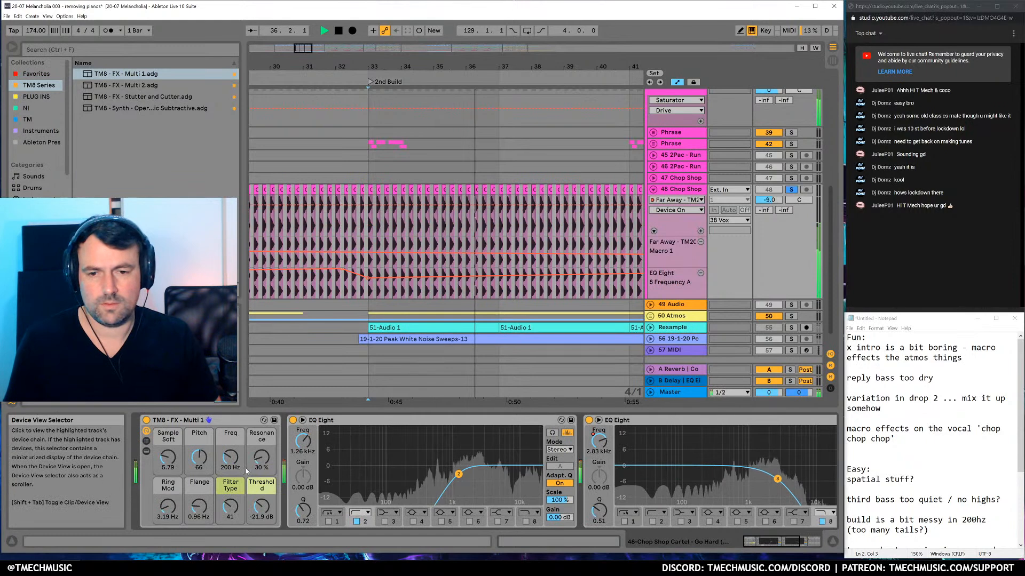
# Set the Multi 1 rack's Threshold macro to 0.00 dB and compare the sound with the rack bypassed
pyautogui.click(146, 420)
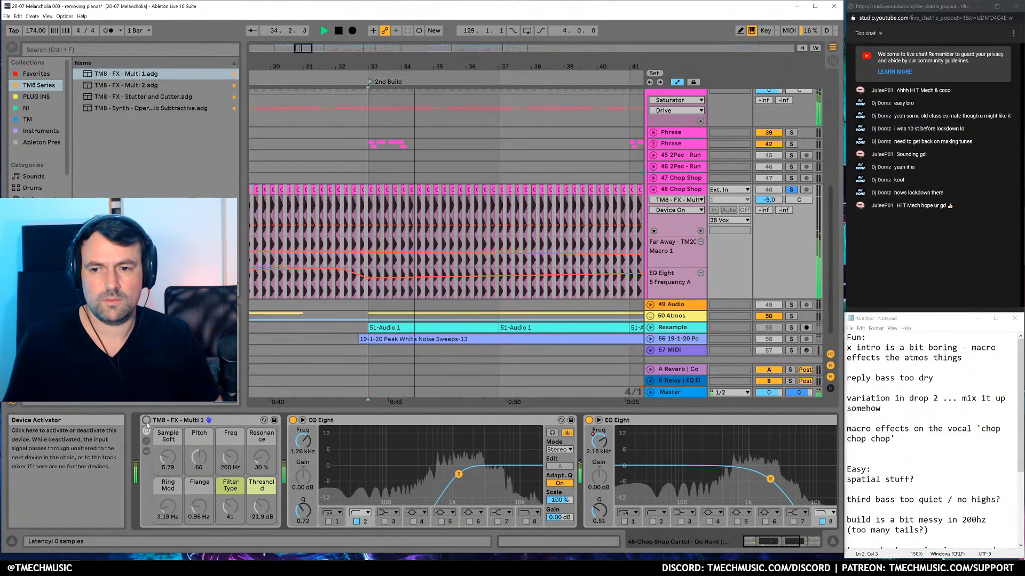
pyautogui.click(147, 420)
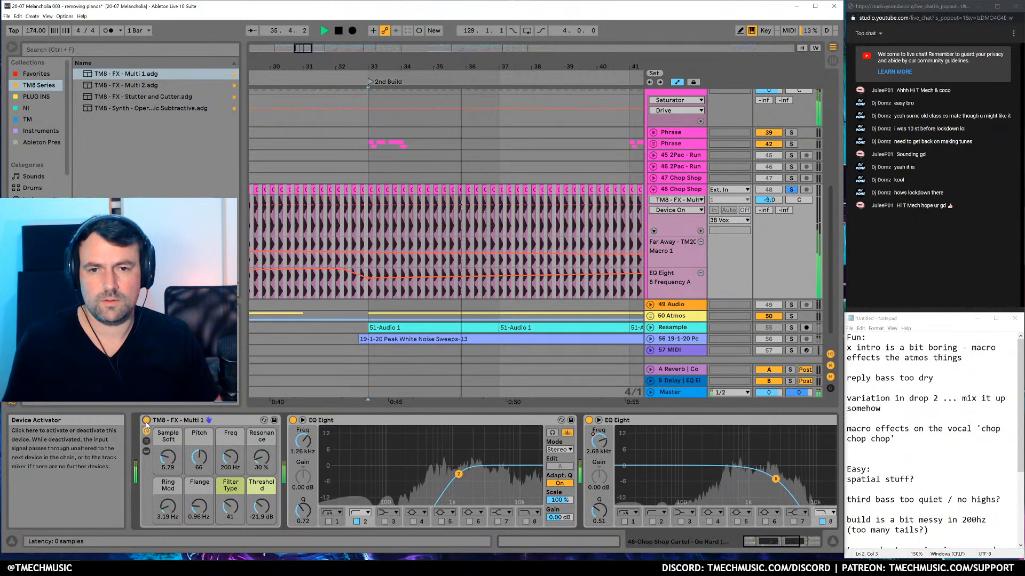
pyautogui.moveTo(258, 511); pyautogui.dragTo(257, 458)
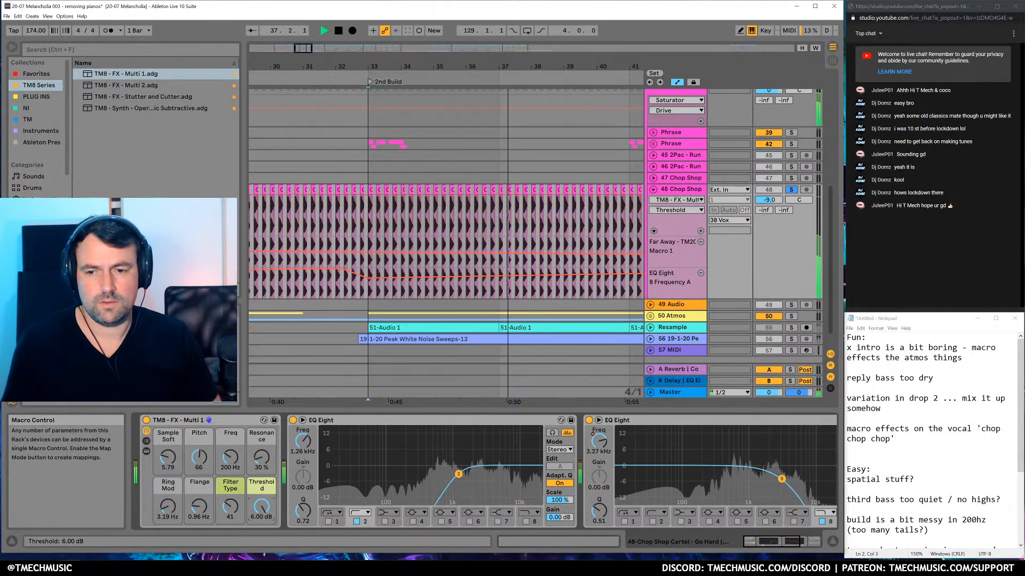
pyautogui.moveTo(258, 510); pyautogui.dragTo(258, 520)
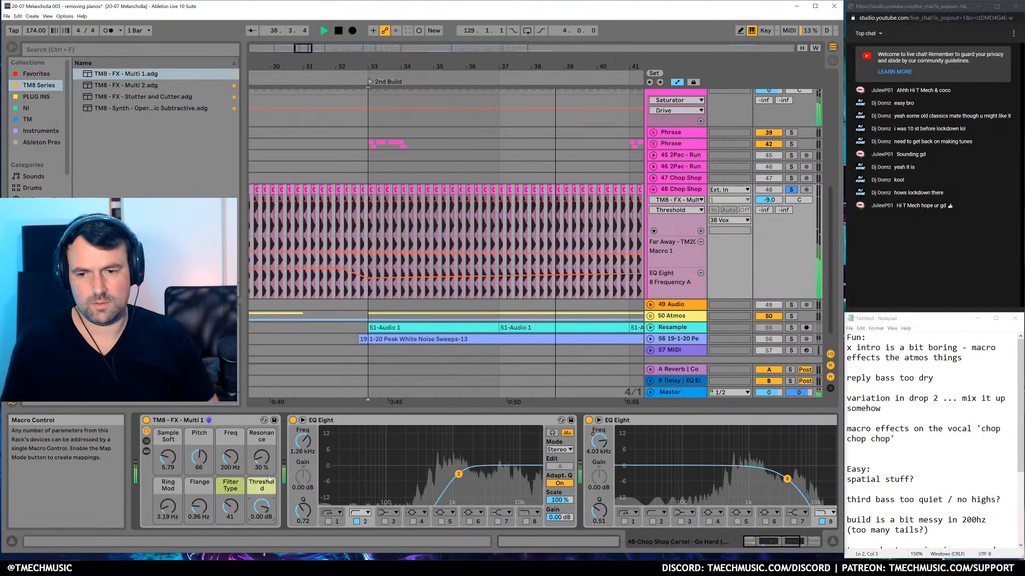
pyautogui.click(147, 422)
pyautogui.click(147, 421)
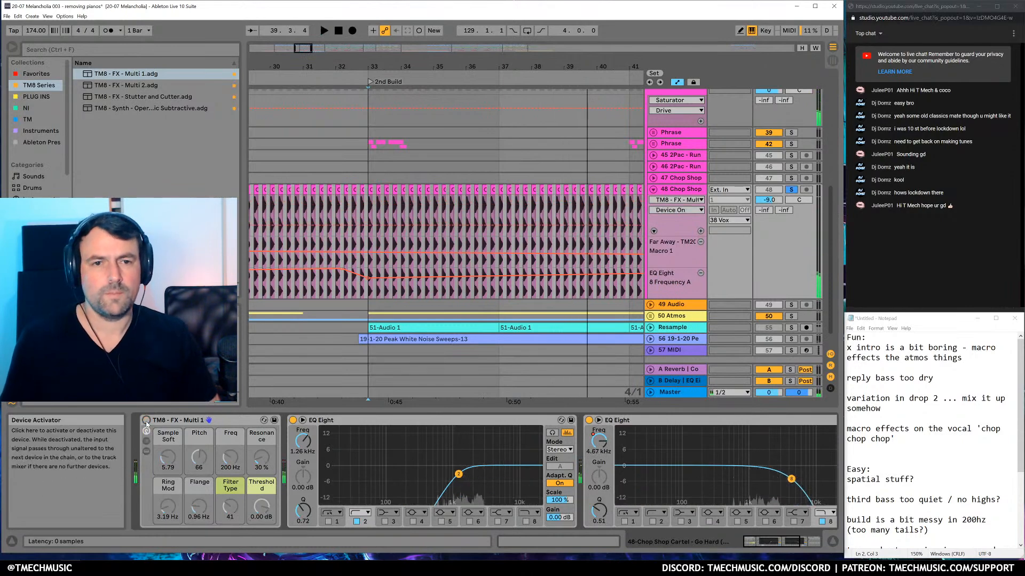
# Automate the Multi 1 rack's Device On in a new lane, off by default and on from the 2nd Build to Drop 1
pyautogui.rightClick(146, 422)
pyautogui.click(173, 437)
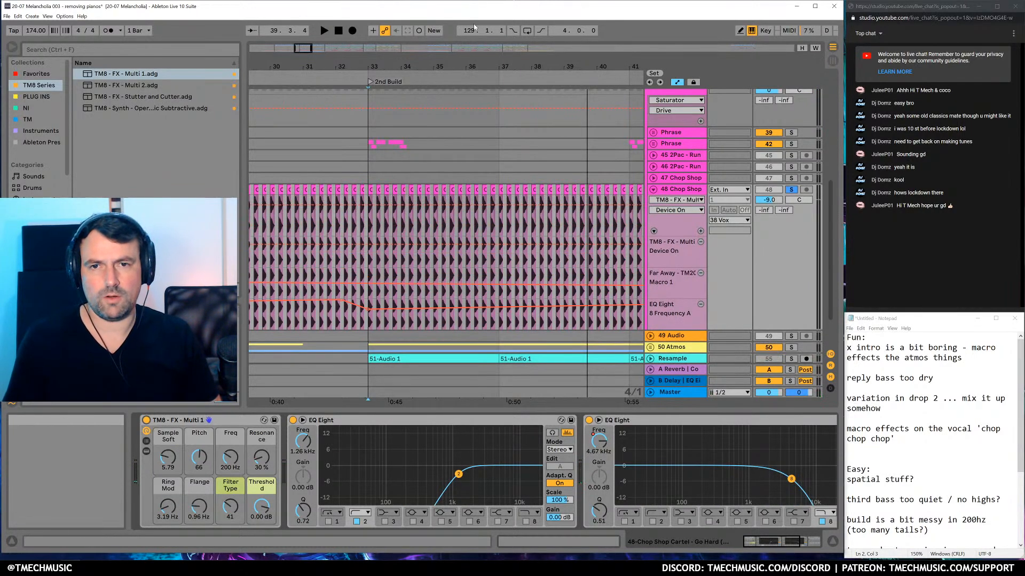
pyautogui.moveTo(383, 66); pyautogui.dragTo(361, 42)
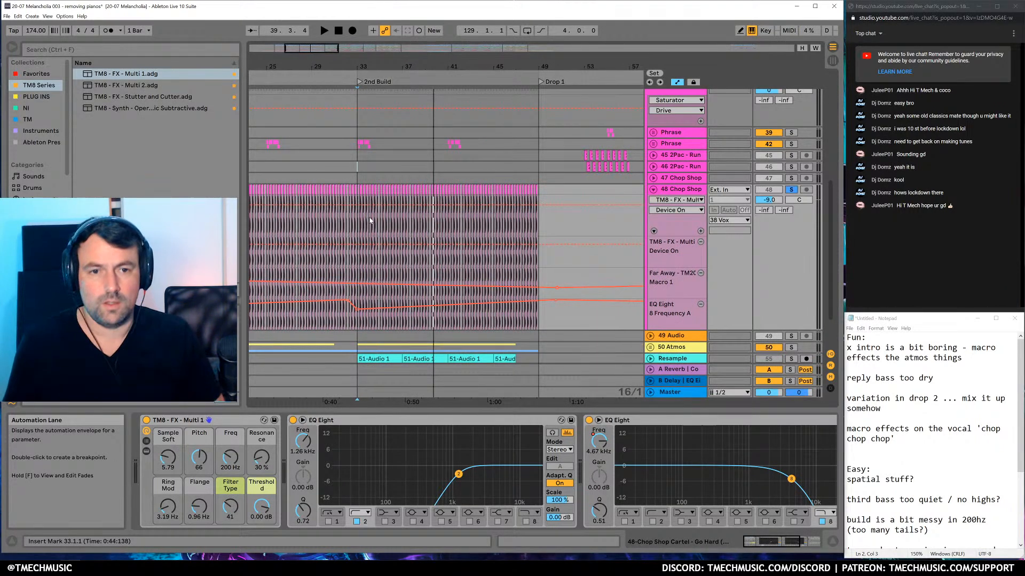
pyautogui.click(370, 244)
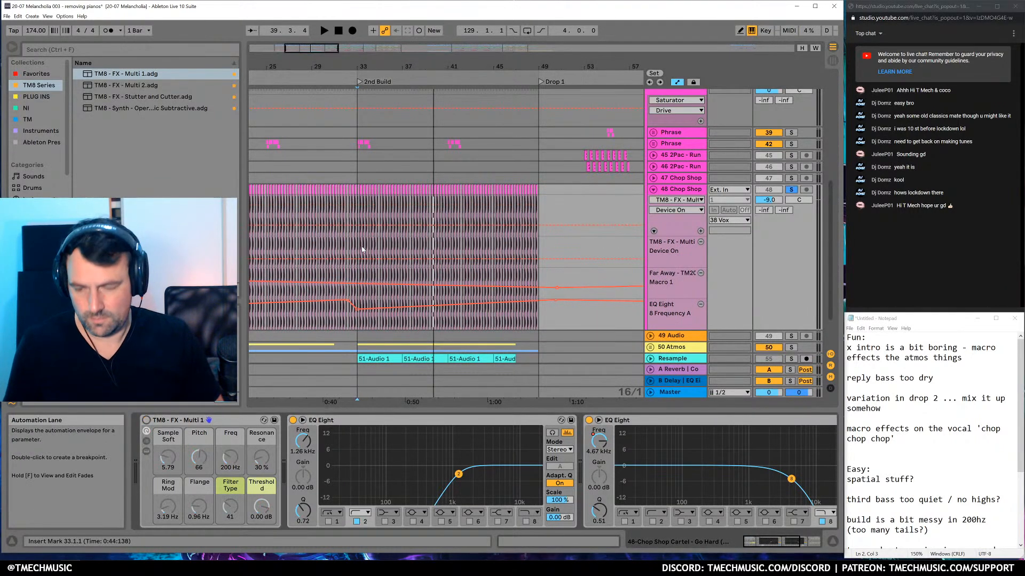
pyautogui.press('b')
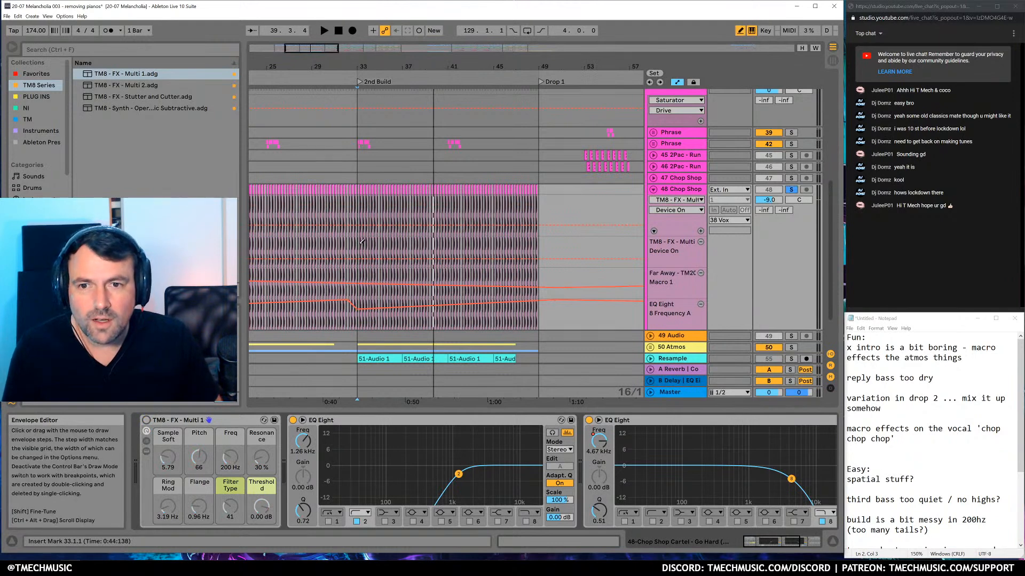
pyautogui.moveTo(362, 241); pyautogui.dragTo(429, 235)
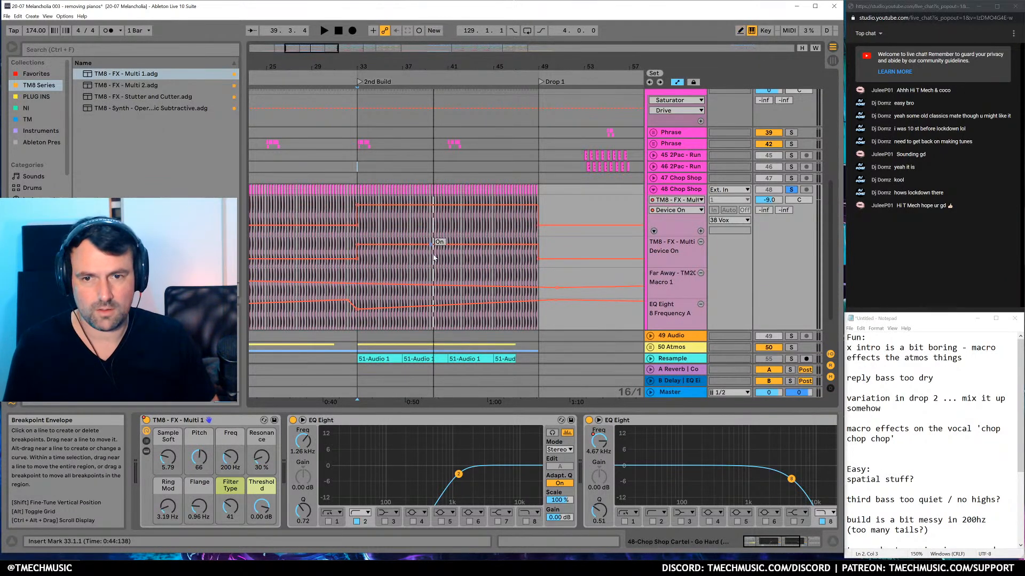
# Play the 2nd Build, show the Multi 1 rack's Freq automation and lower the Freq macro to 73.9 Hz
pyautogui.press('space')
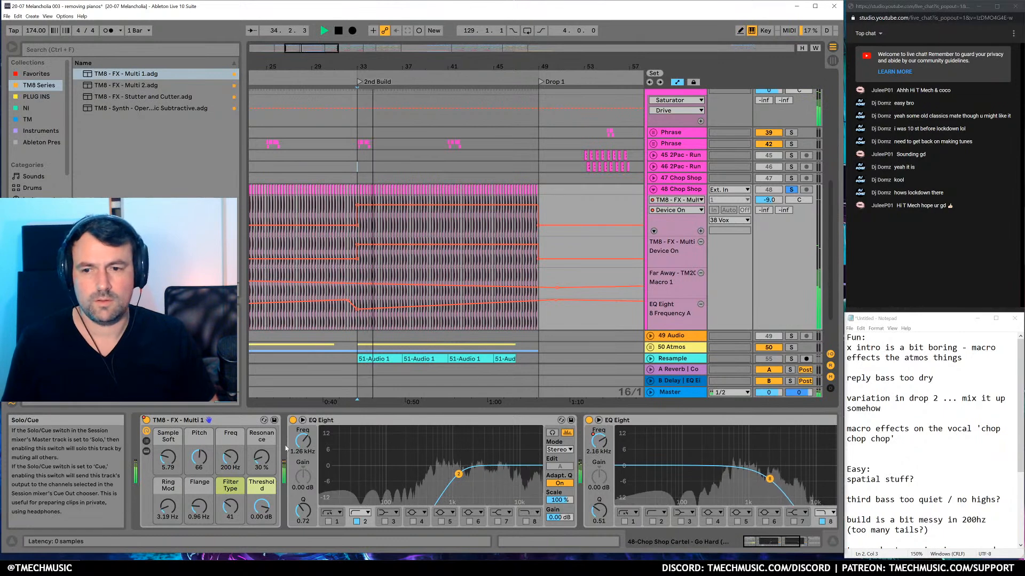
pyautogui.rightClick(232, 458)
pyautogui.click(278, 292)
pyautogui.moveTo(232, 462); pyautogui.dragTo(231, 419)
pyautogui.press('space')
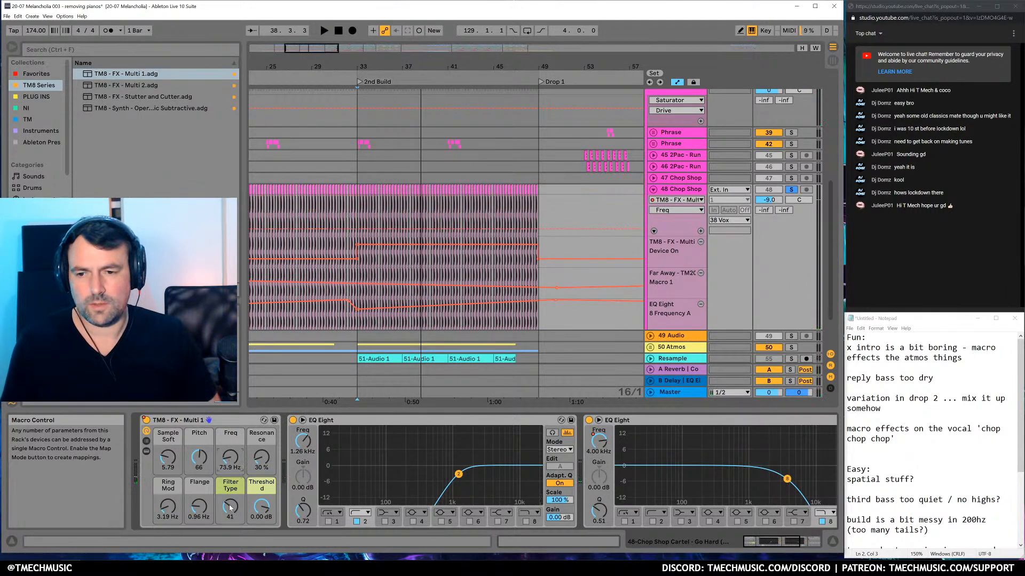
# Set Filter Type to 0 and ramp the Freq automation upward from the 2nd Build to Drop 1 in a new lane, raising its start slightly
pyautogui.rightClick(229, 468)
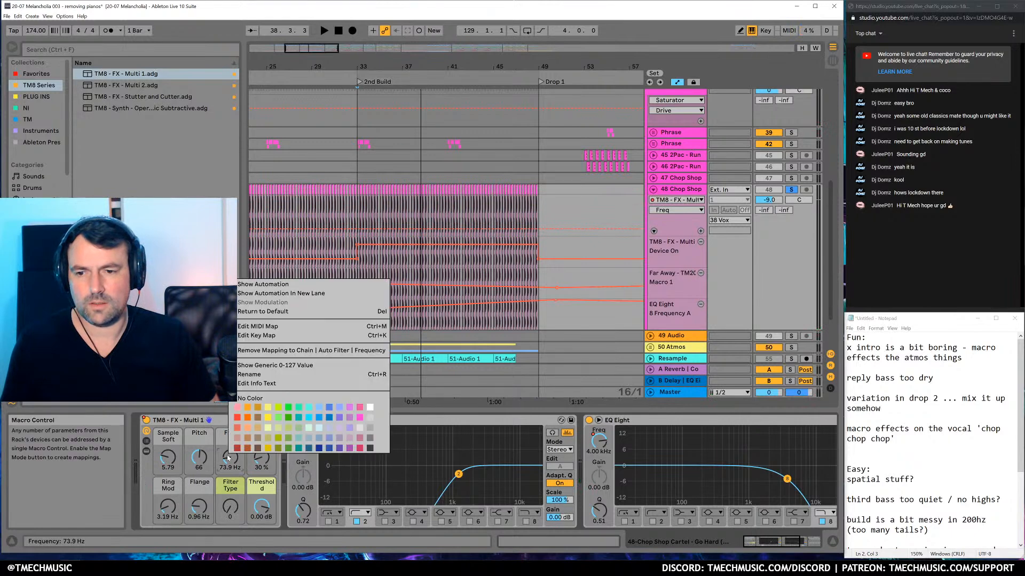
pyautogui.click(368, 296)
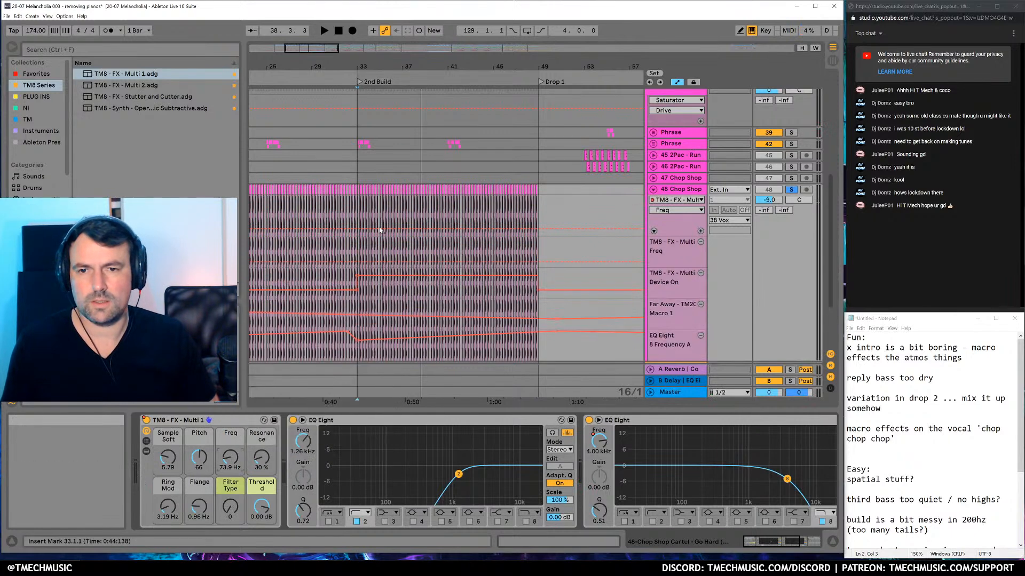
pyautogui.click(358, 262)
pyautogui.moveTo(538, 261); pyautogui.dragTo(538, 241)
pyautogui.press('space')
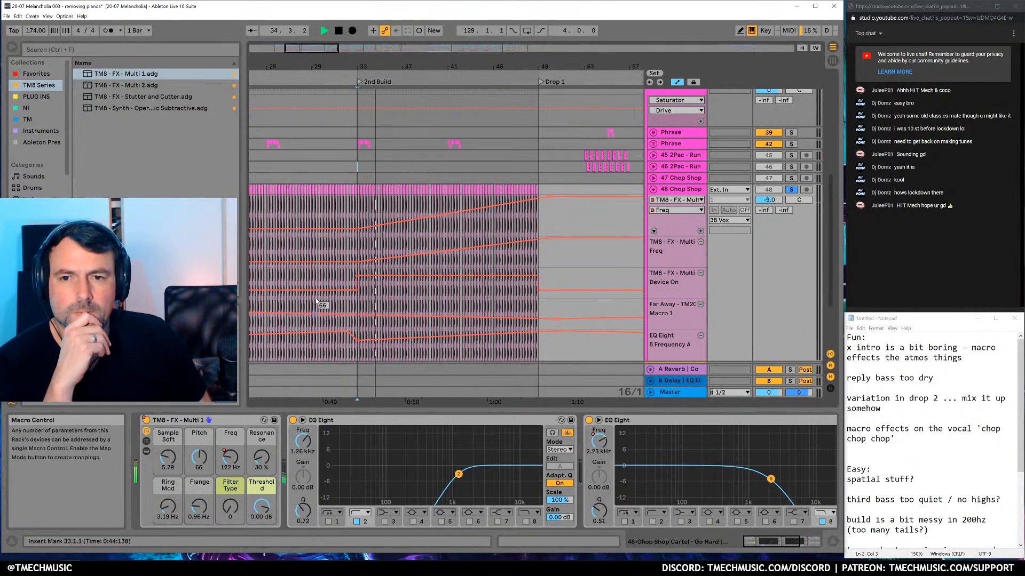
pyautogui.moveTo(357, 258); pyautogui.dragTo(358, 256)
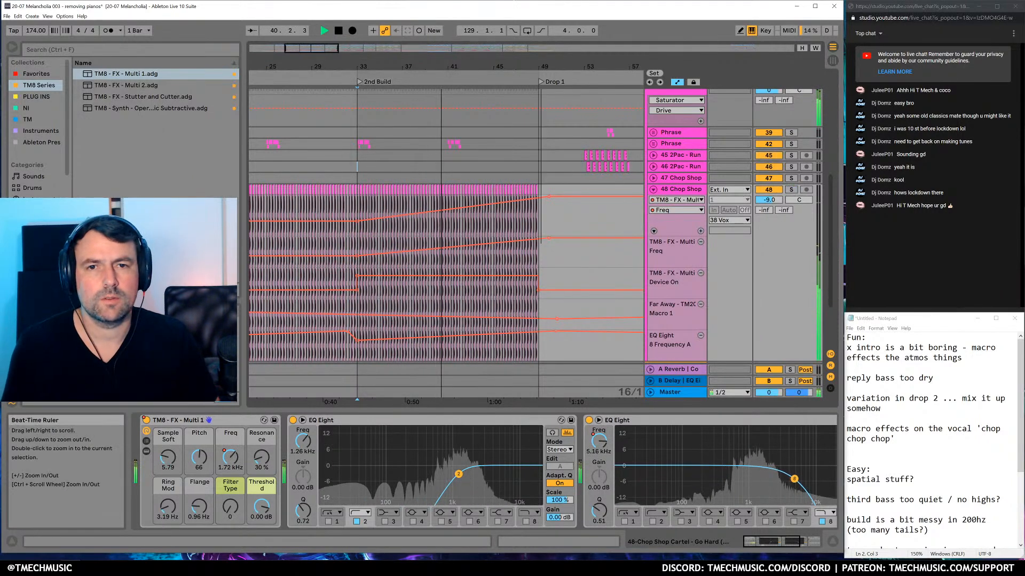
# Delete the 48 Chop Shop clips between bar 47 and Drop 1 at bar 49
pyautogui.scroll(3, 567, 102)
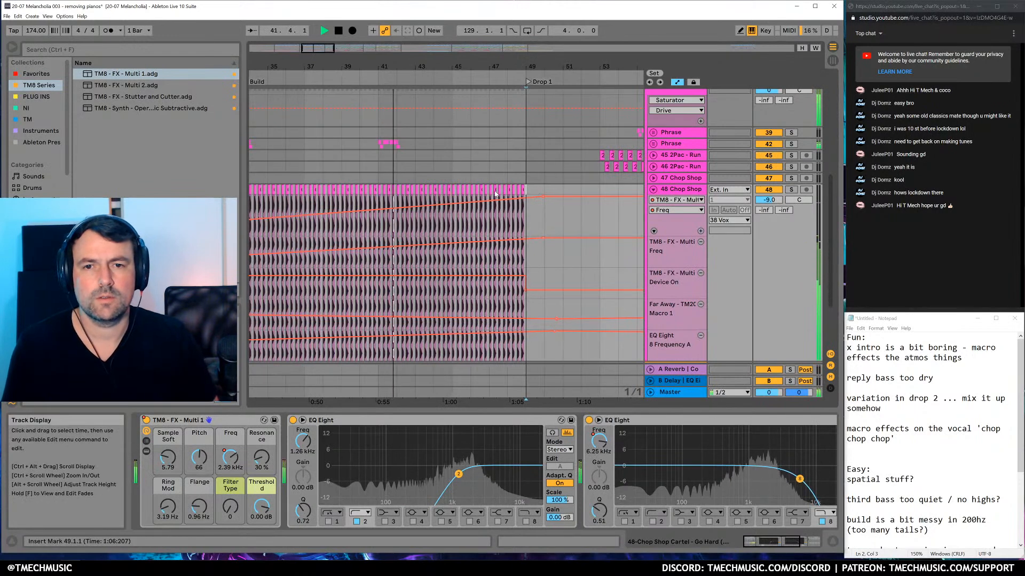
pyautogui.moveTo(532, 194); pyautogui.dragTo(489, 195)
pyautogui.press('Delete')
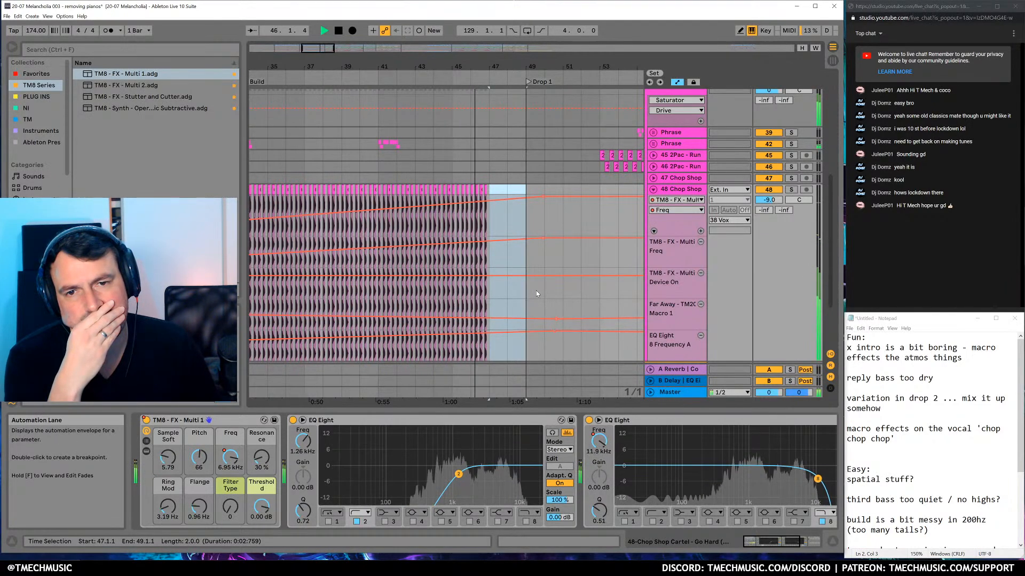
pyautogui.click(546, 213)
# Unfold the 56 white noise sweeps track and shorten its last clip before Drop 1 to end at 48.3.1
pyautogui.scroll(-3, 565, 336)
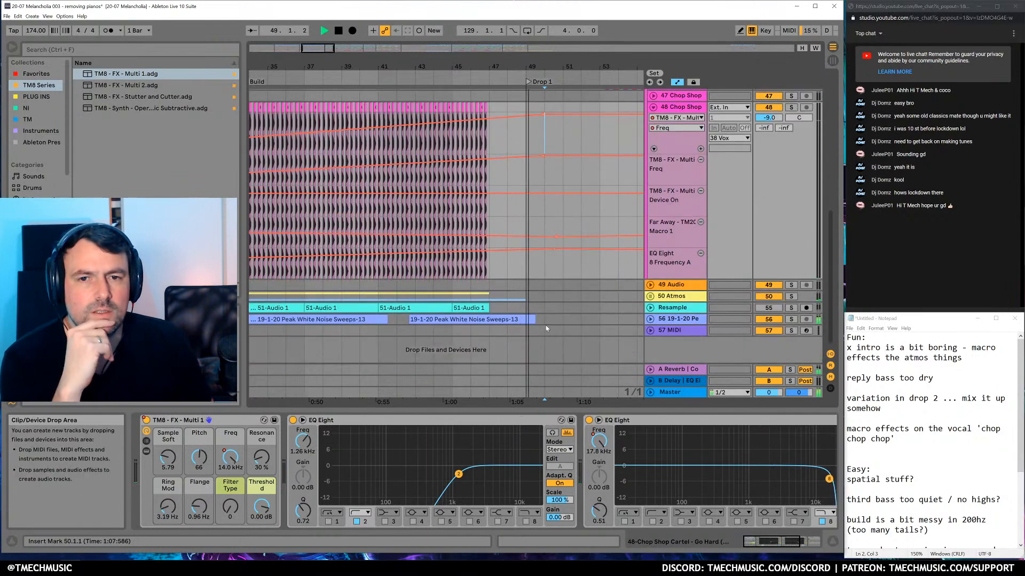
pyautogui.click(650, 320)
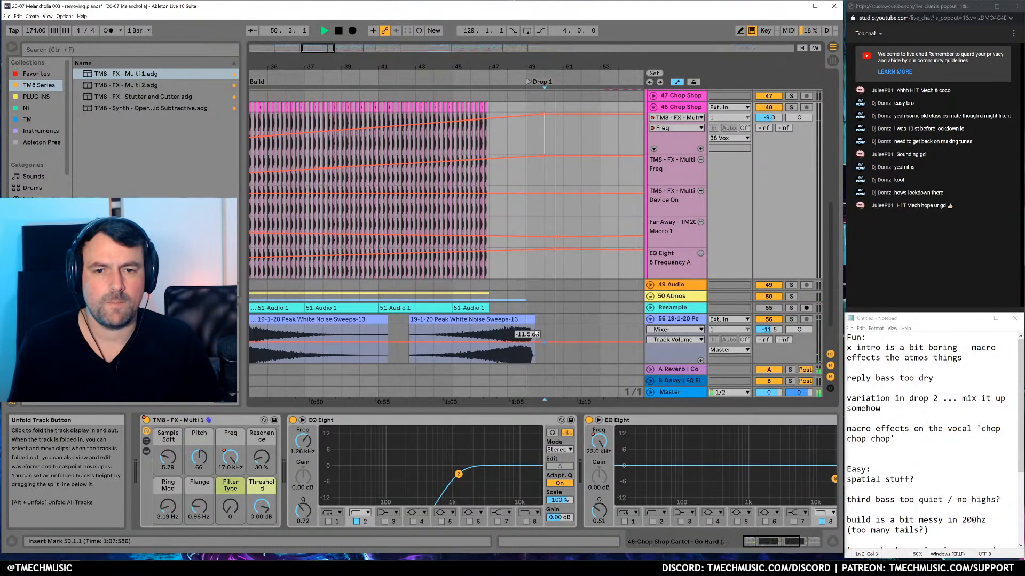
pyautogui.scroll(-2, 603, 307)
pyautogui.press('space')
pyautogui.click(524, 278)
pyautogui.click(532, 278)
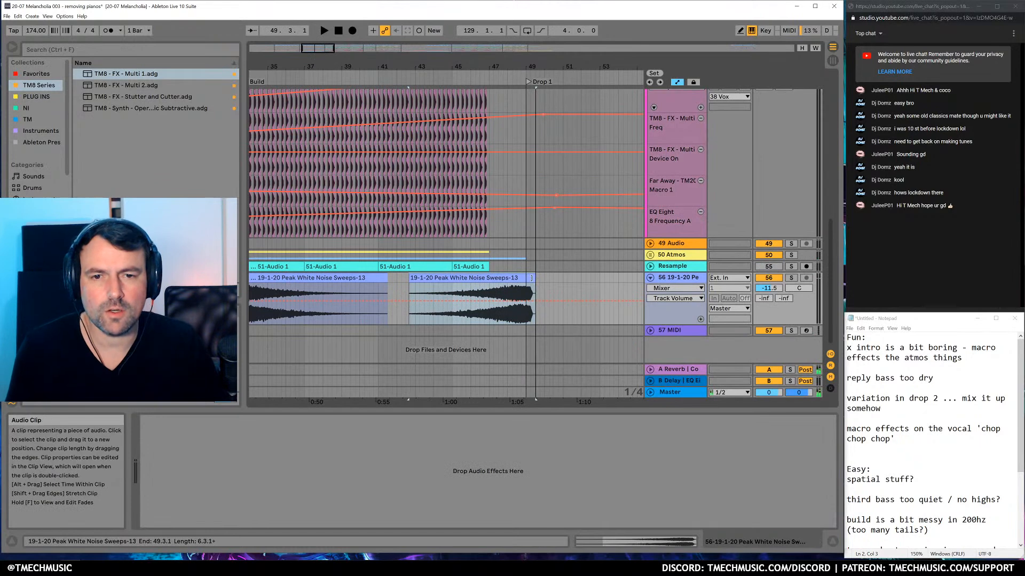
pyautogui.click(522, 291)
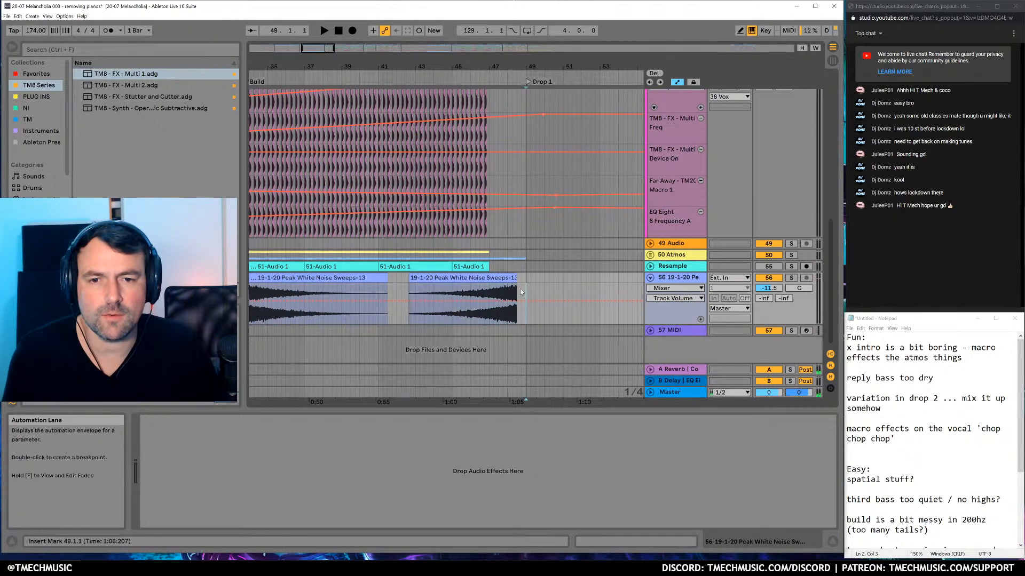
# Hide the arrangement automation and play the lead-in to Drop 1 from just before bar 45
pyautogui.press('a')
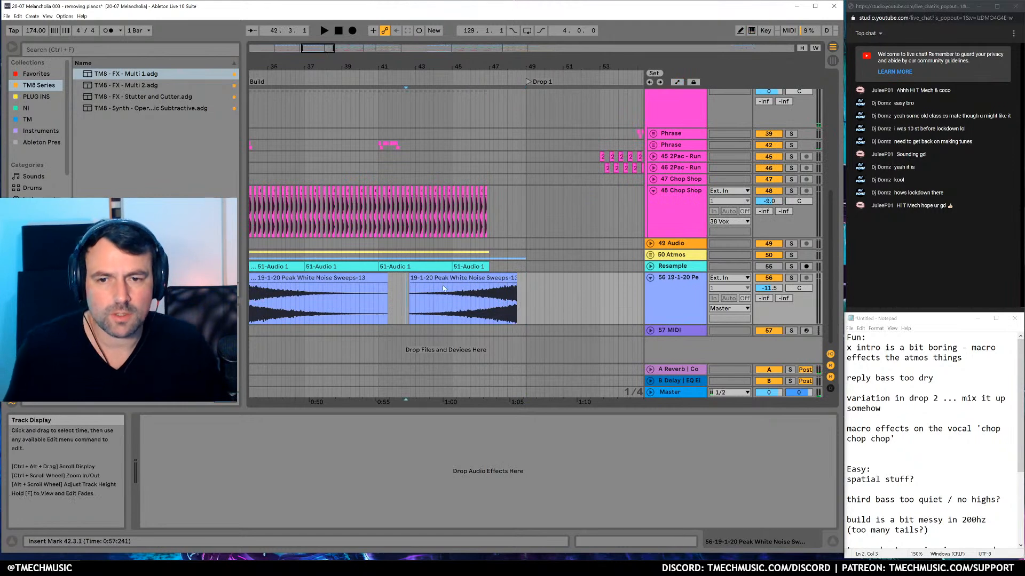
pyautogui.moveTo(484, 62); pyautogui.dragTo(484, 64)
pyautogui.click(365, 156)
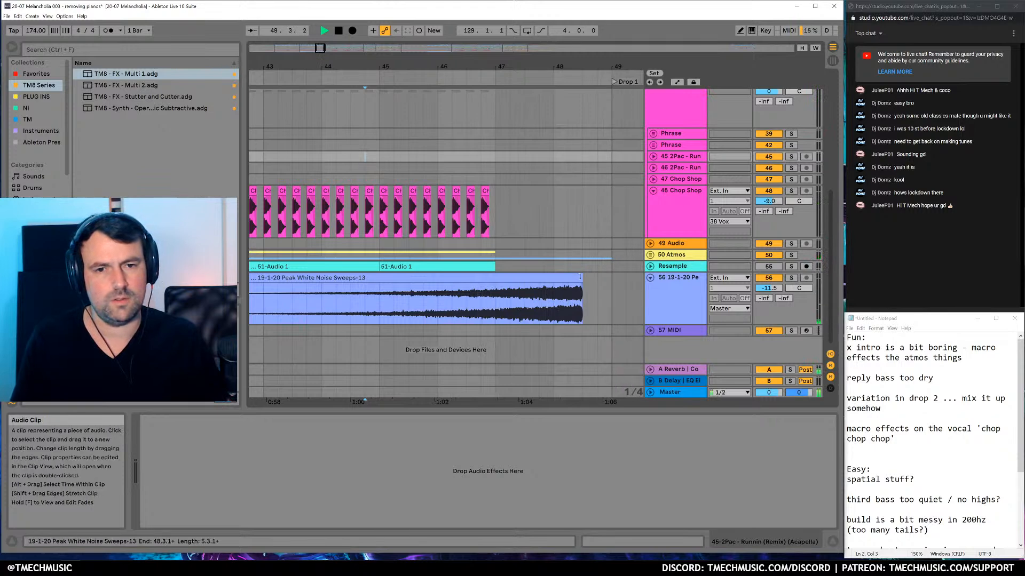
# Extend the last white noise sweep clip to end at 48.4.1 and play the transition into Drop 1
pyautogui.moveTo(581, 278); pyautogui.dragTo(598, 279)
pyautogui.press('space')
pyautogui.press('space')
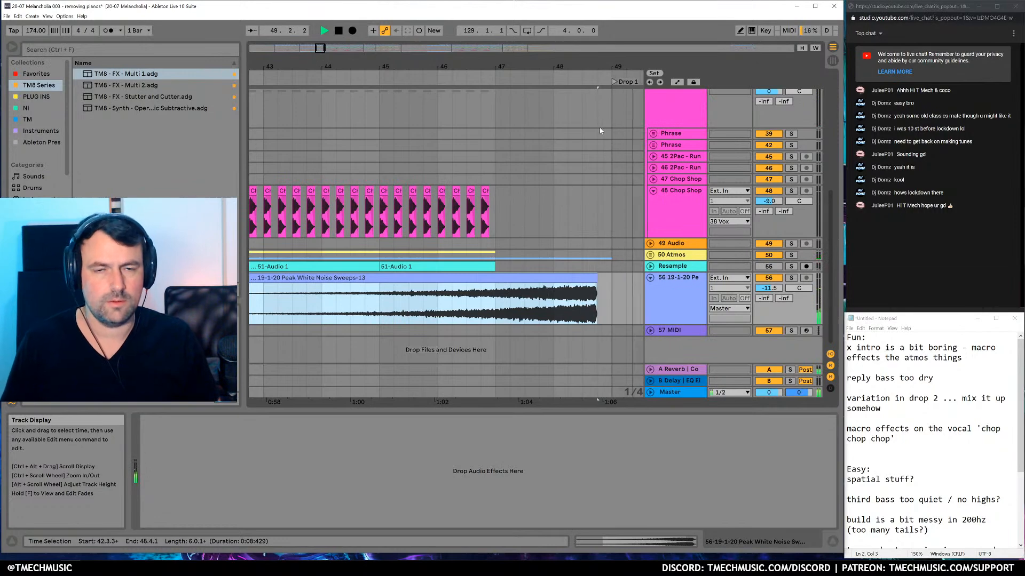
# Select all tracks and fold them in the arrangement
pyautogui.moveTo(585, 67); pyautogui.dragTo(536, 35)
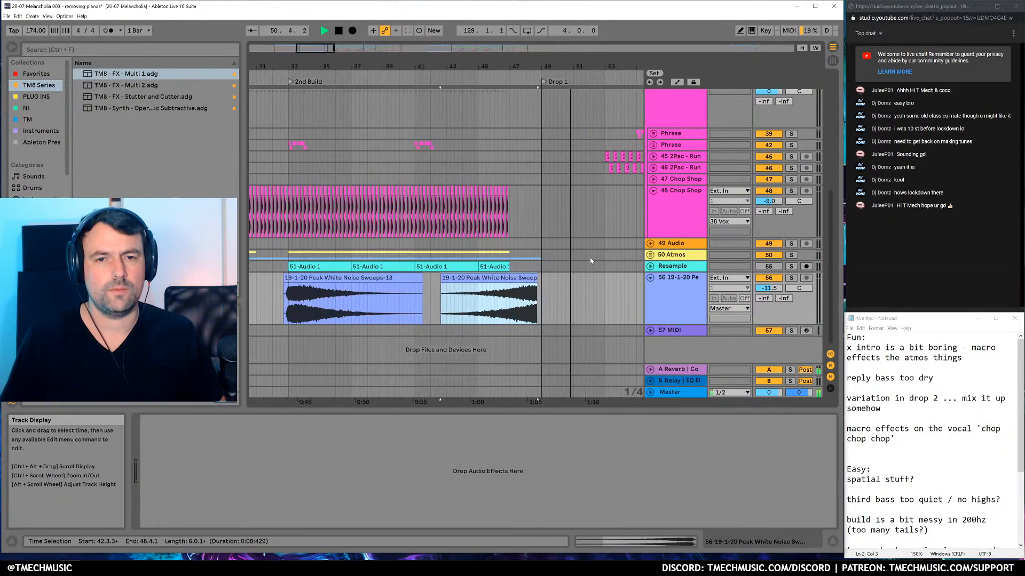
pyautogui.scroll(5, 566, 251)
pyautogui.click(674, 287)
pyautogui.hotkey('ctrl', 'a')
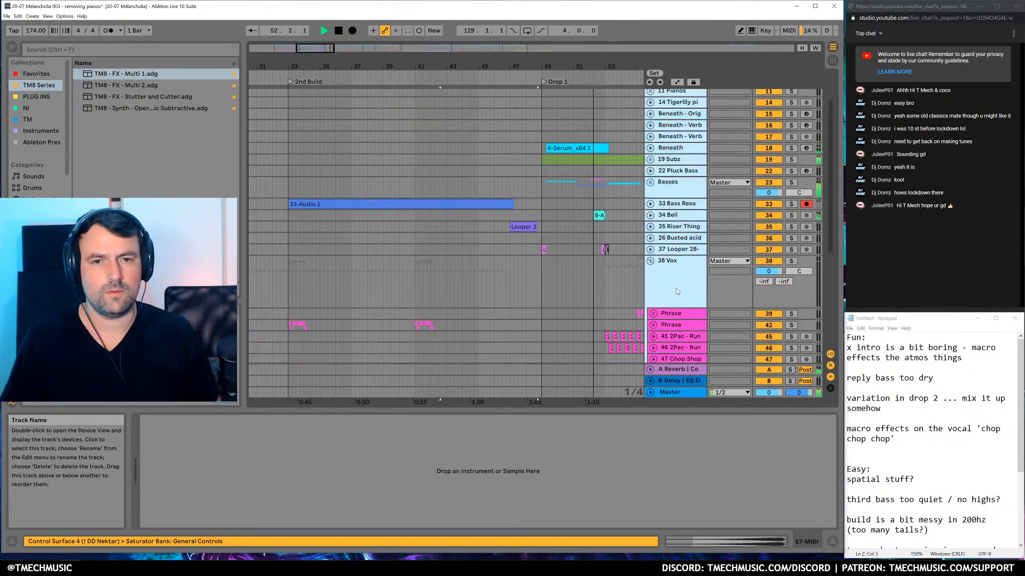
pyautogui.press('-')
# Switch to Notepad and mark the note about macro effects on the vocal 'chop chop chop' as done with an x
pyautogui.click(899, 378)
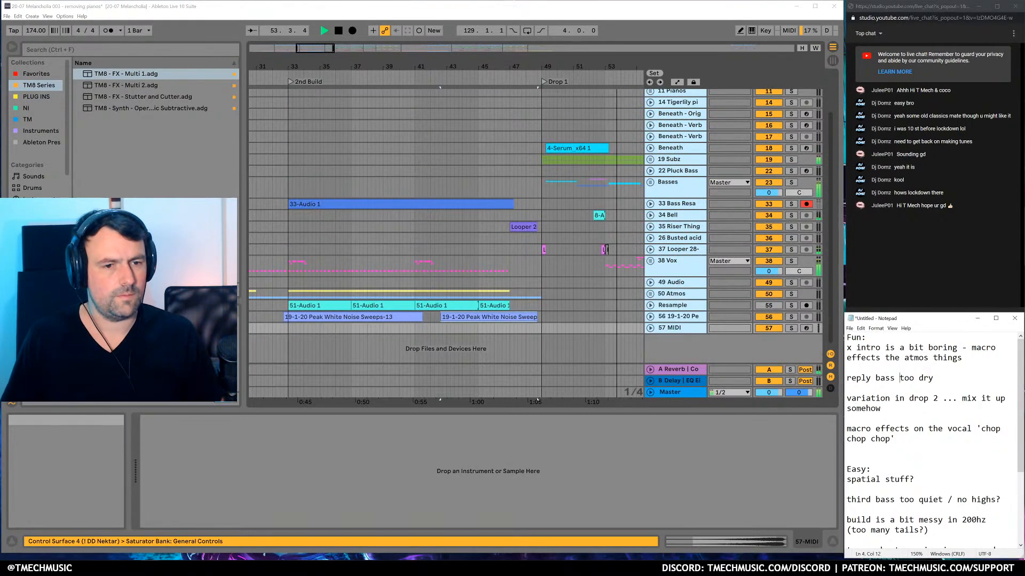
pyautogui.scroll(-2, 993, 338)
pyautogui.scroll(2, 931, 440)
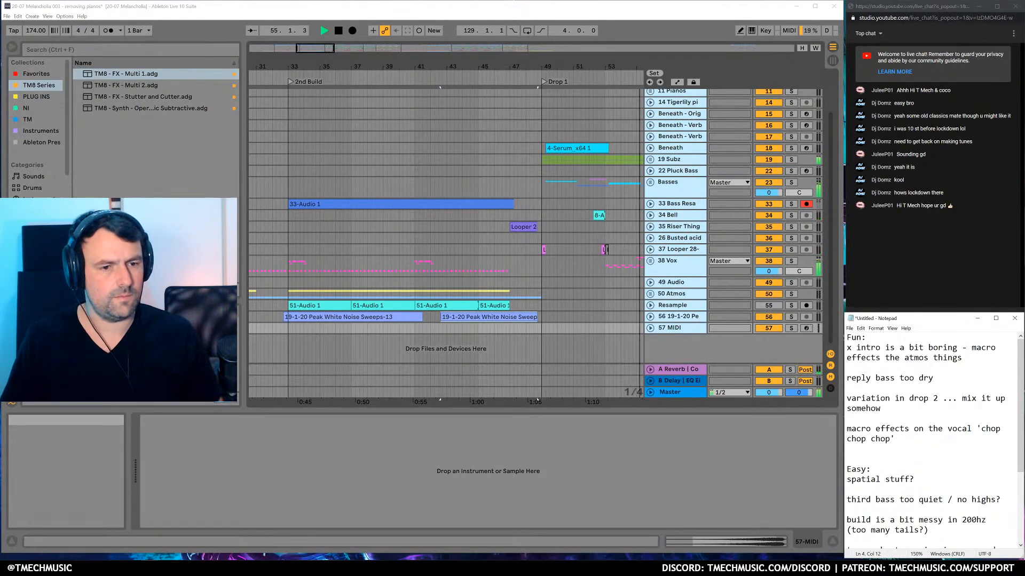
# Place the insert marker at 96.4.1 on the 38 Vox group, just before the Breakdown/Build, and stop playback
pyautogui.moveTo(598, 68); pyautogui.dragTo(443, 56)
pyautogui.moveTo(582, 68); pyautogui.dragTo(469, 45)
pyautogui.moveTo(567, 68); pyautogui.dragTo(497, 61)
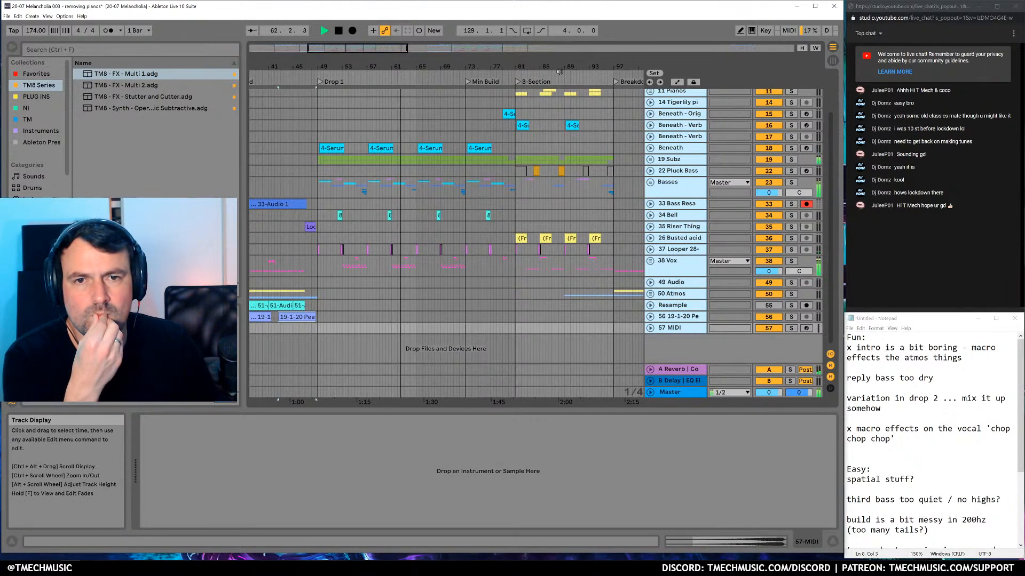
pyautogui.moveTo(561, 67); pyautogui.dragTo(440, 63)
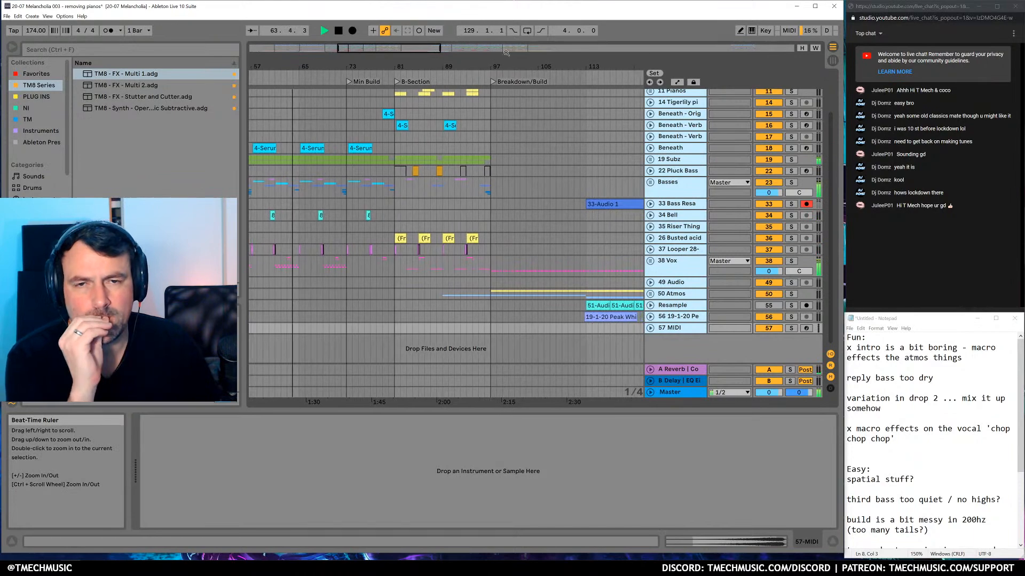
pyautogui.moveTo(519, 66); pyautogui.dragTo(519, 51)
pyautogui.click(496, 266)
pyautogui.press('space')
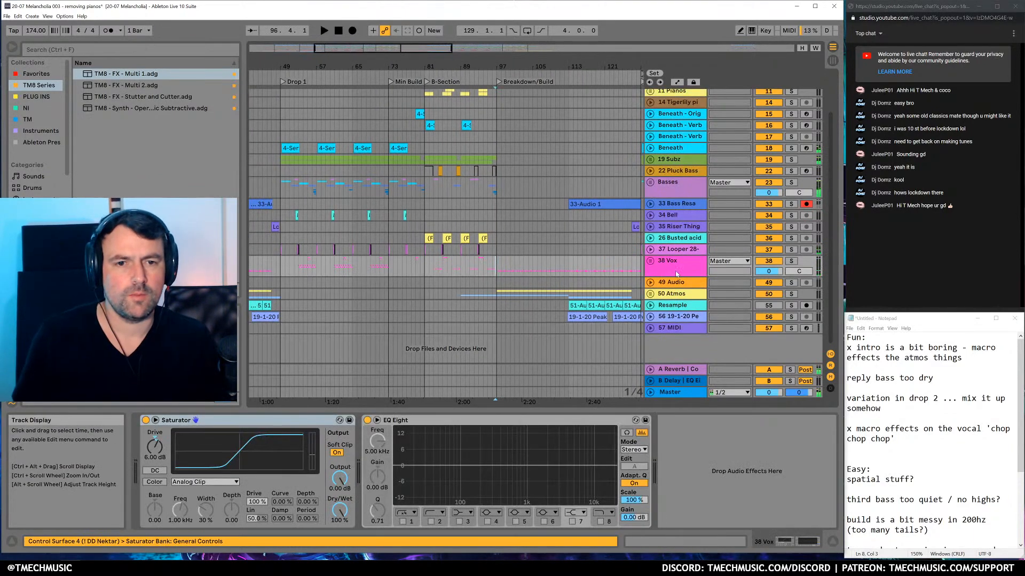
# Unfold the 38 Vox group, select the 48 Chop Shop track and show its automation over the Breakdown/Build
pyautogui.click(650, 260)
pyautogui.moveTo(595, 67); pyautogui.dragTo(410, 110)
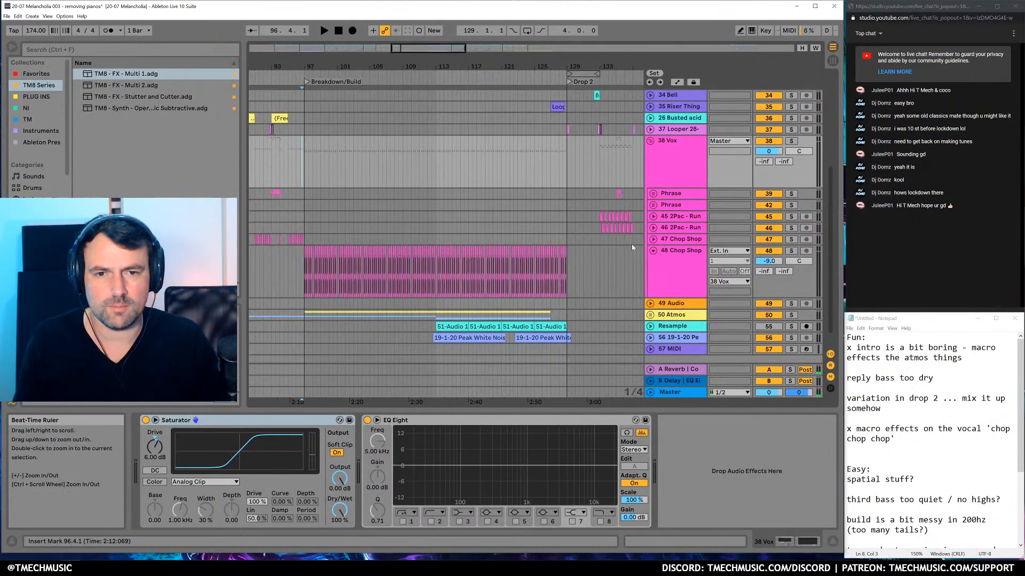
pyautogui.click(684, 279)
pyautogui.press('a')
pyautogui.scroll(-3, 383, 321)
pyautogui.scroll(-2, 382, 319)
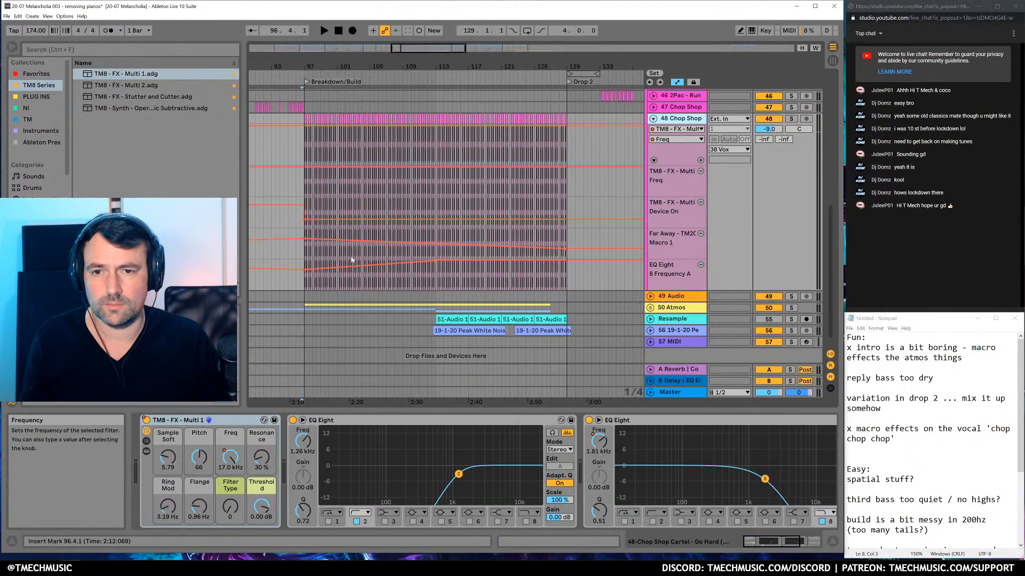
# Add the TM8 - FX - Multi 2 rack after Multi 1 on 48 Chop Shop and play from bar 102
pyautogui.click(344, 196)
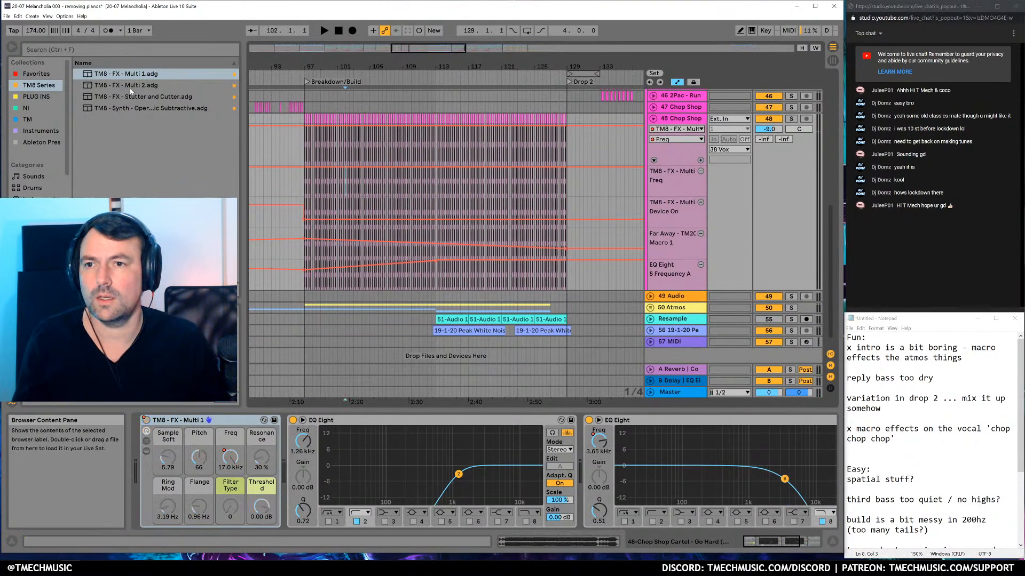
pyautogui.moveTo(142, 85); pyautogui.dragTo(198, 100)
pyautogui.moveTo(290, 426); pyautogui.dragTo(288, 438)
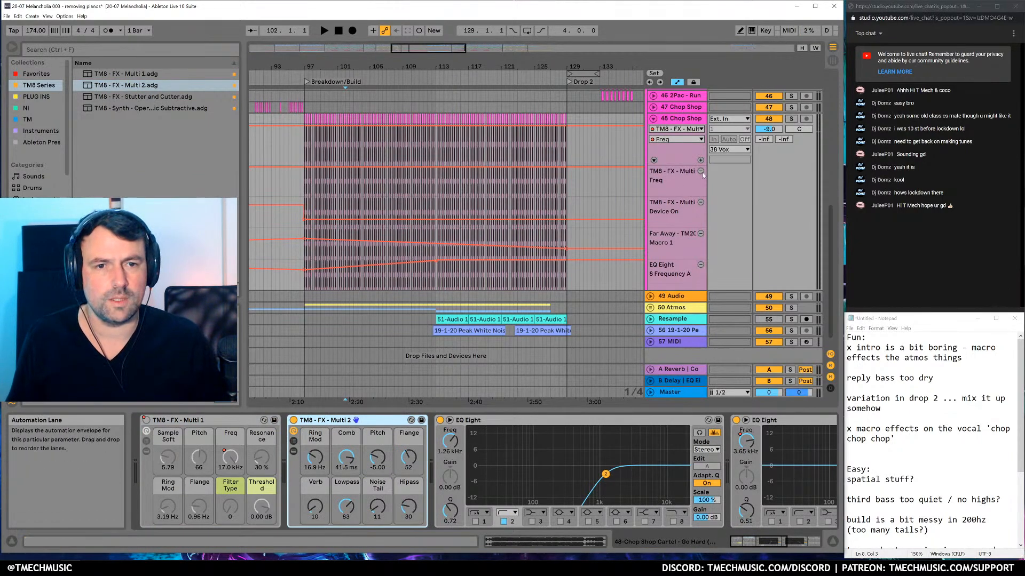
pyautogui.press('space')
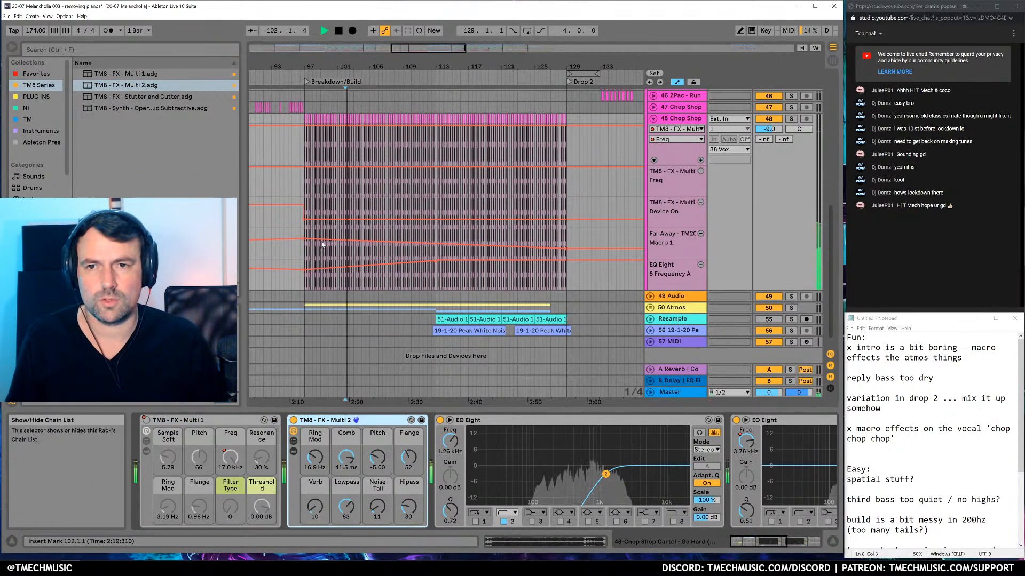
# Set Multi 2's Ring Mod to 1.79 Hz, Comb to 13.0 ms, Pitch to 0.00, Flange to 24, Verb to 0 and Lowpass to 127
pyautogui.moveTo(319, 463); pyautogui.dragTo(320, 483)
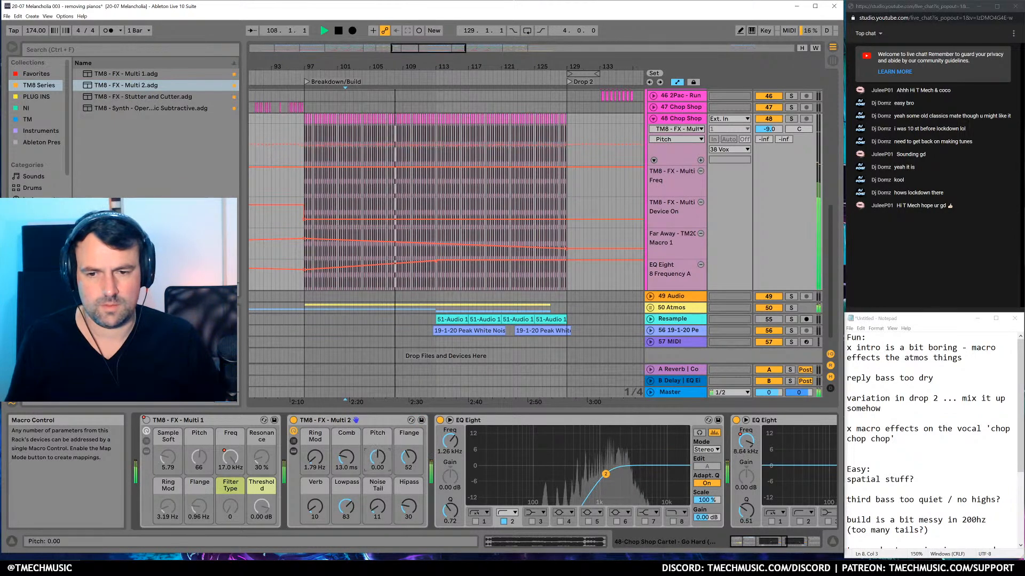
pyautogui.moveTo(408, 457); pyautogui.dragTo(408, 464)
pyautogui.moveTo(358, 511); pyautogui.dragTo(357, 539)
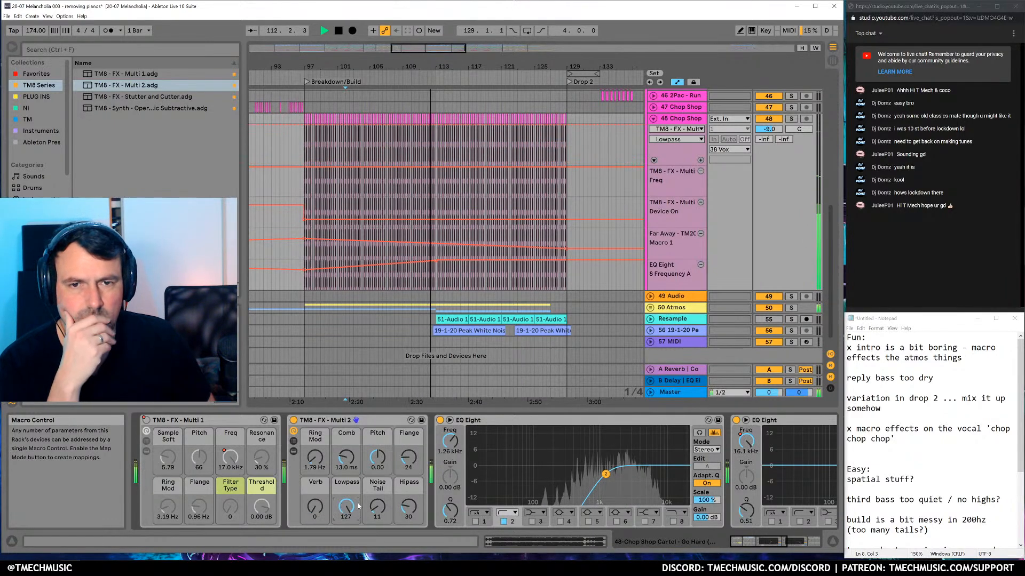
# Solo 48 Chop Shop and adjust Multi 2 by ear, raising Ring Mod to 15.7 Hz and lowering Comb to 1.00 ms and Flange to 13
pyautogui.click(791, 118)
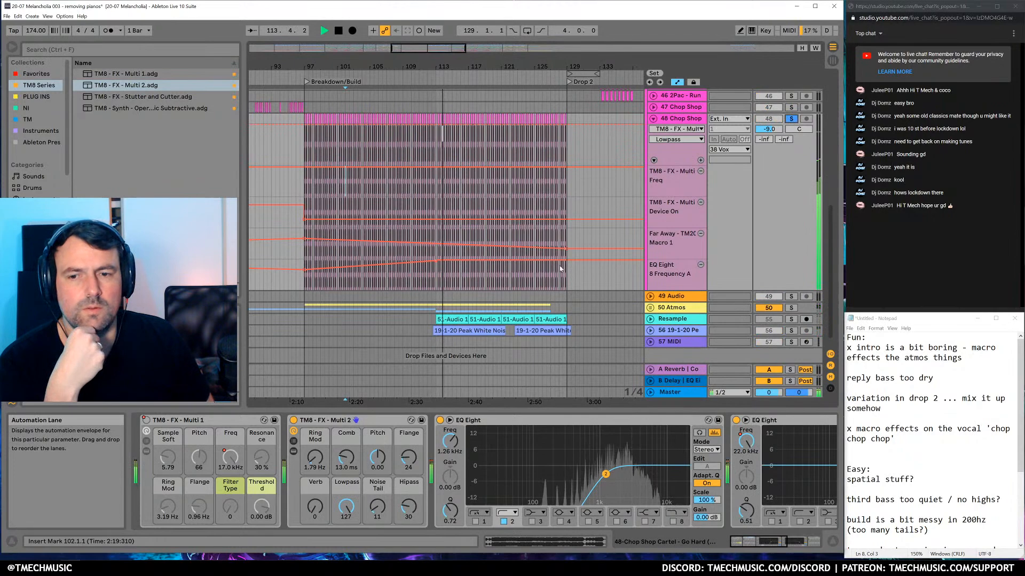
pyautogui.moveTo(346, 458); pyautogui.dragTo(346, 463)
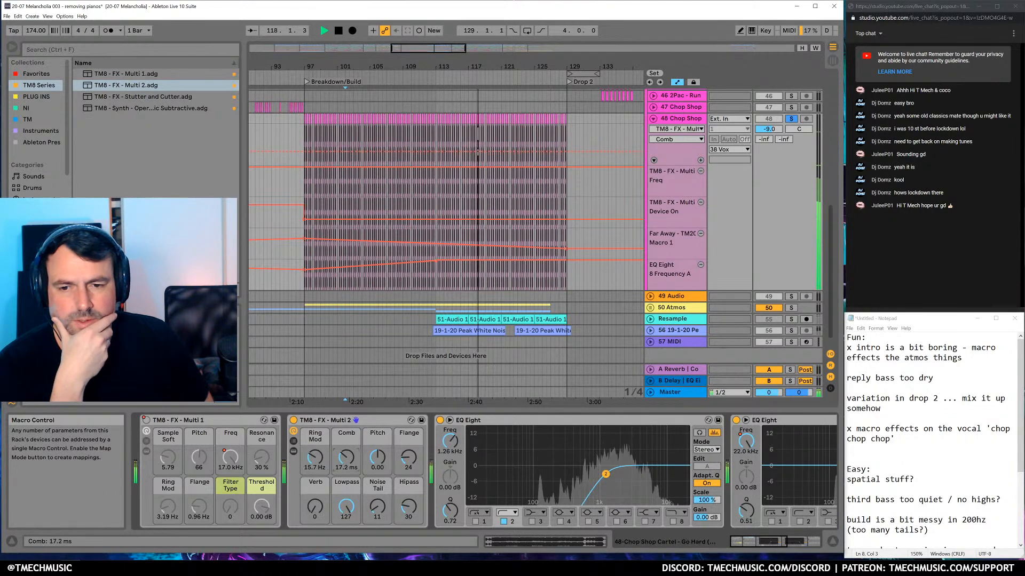
pyautogui.moveTo(346, 458); pyautogui.dragTo(346, 470)
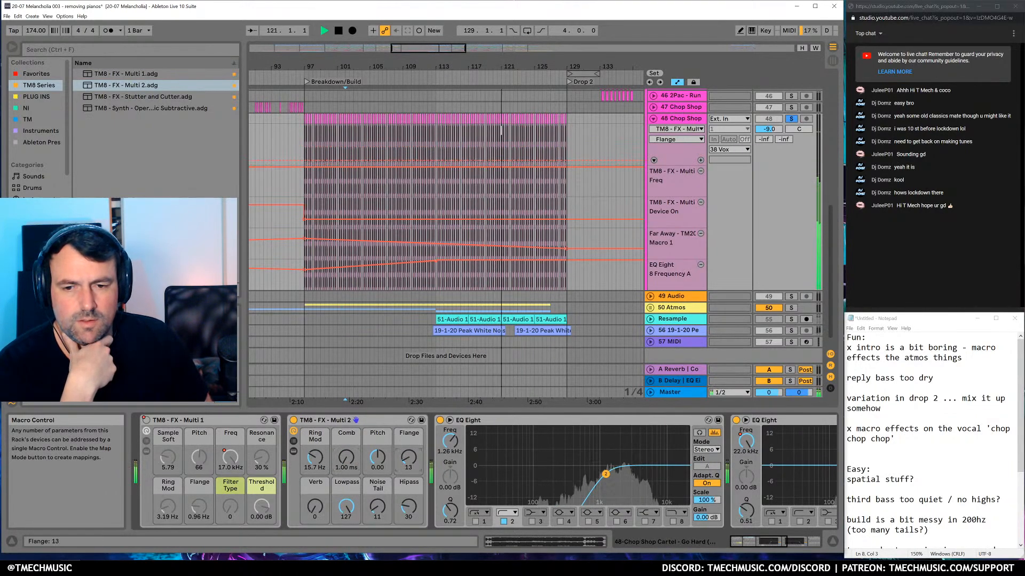
# Show Multi 2's Ring Mod automation in a new lane and ramp it down from the Breakdown/Build start to 1.00 Hz at Drop 2
pyautogui.rightClick(315, 456)
pyautogui.click(393, 293)
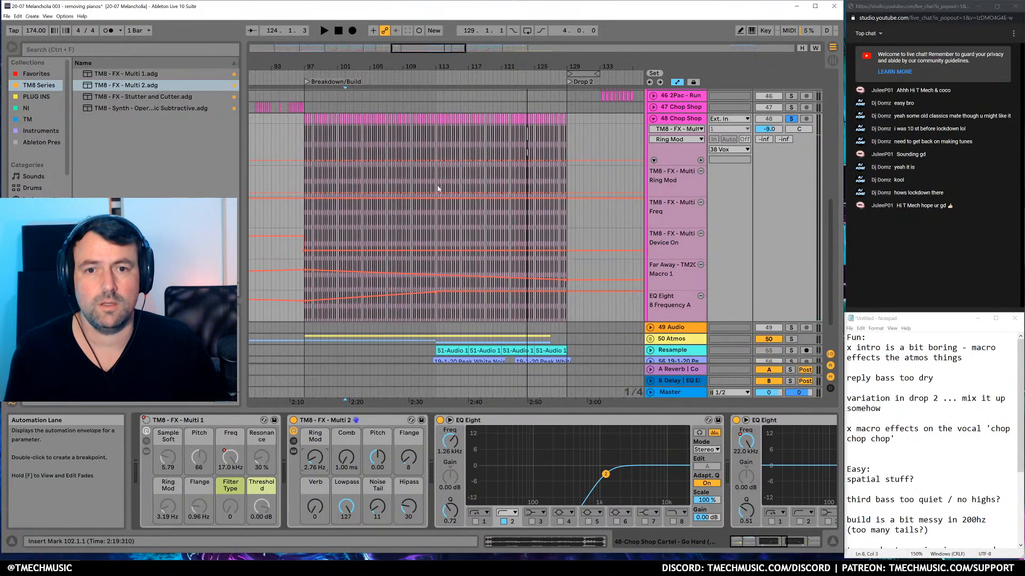
pyautogui.click(567, 194)
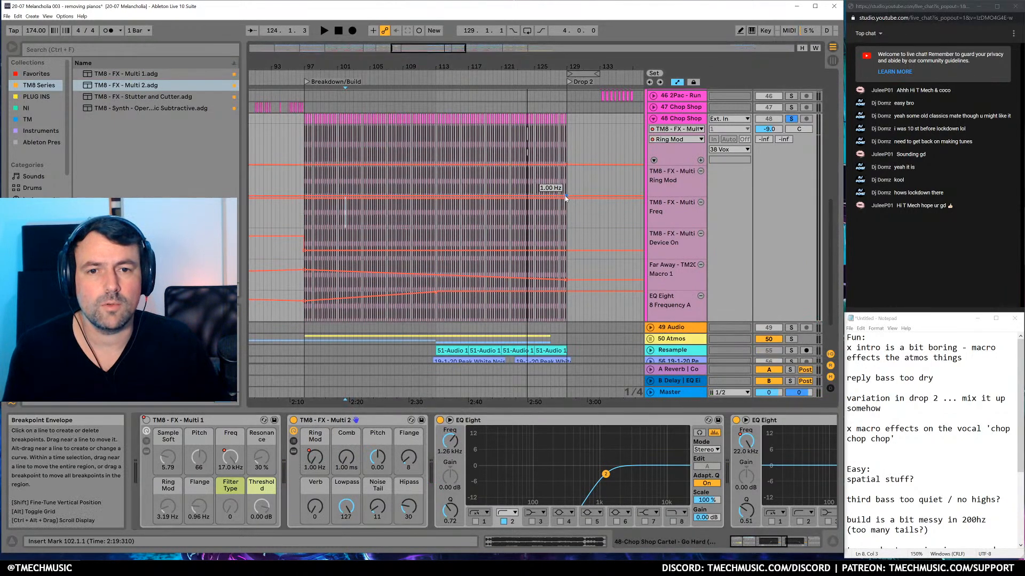
pyautogui.click(303, 192)
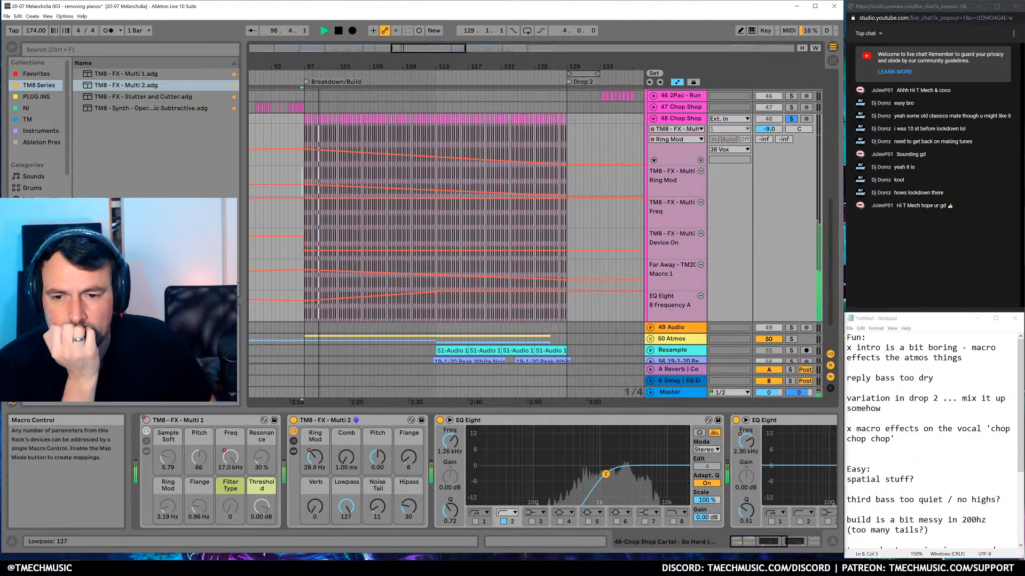
# Add a lane for Multi 2's Lowpass automation, starting and ending the Breakdown/Build at 127 and dipping to 70 around bar 113
pyautogui.moveTo(346, 507); pyautogui.dragTo(345, 519)
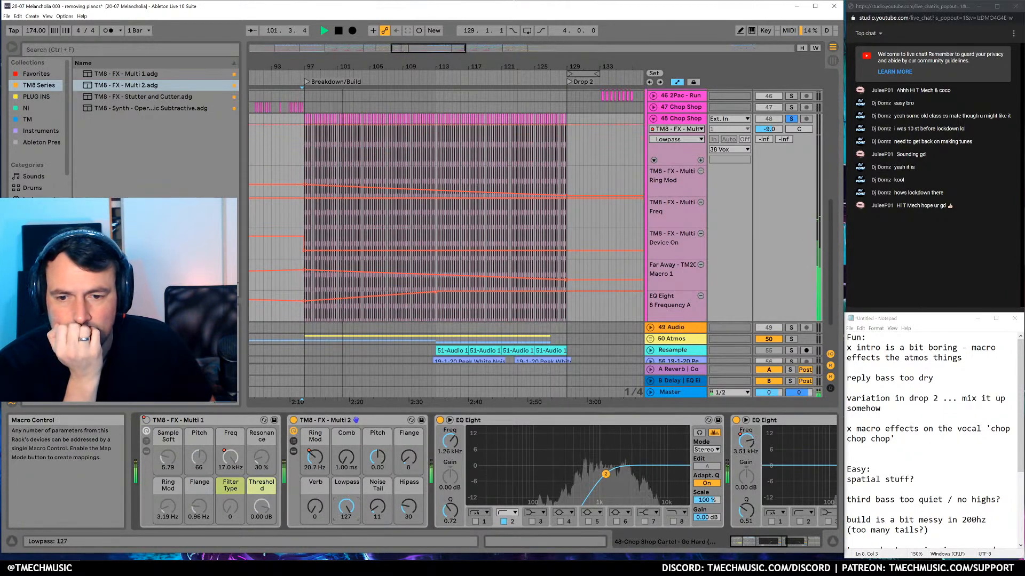
pyautogui.rightClick(346, 507)
pyautogui.click(409, 348)
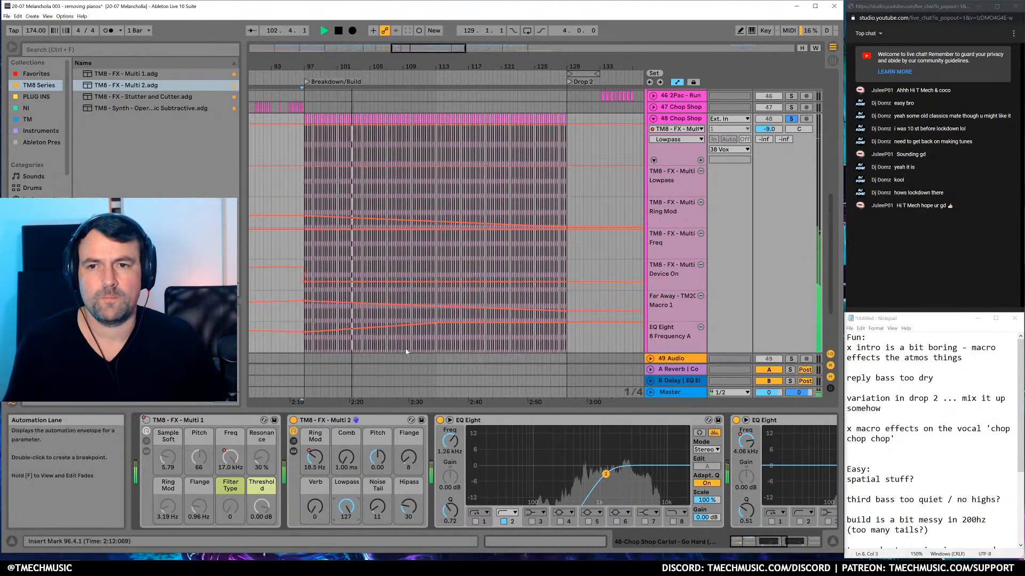
pyautogui.click(304, 167)
pyautogui.click(569, 167)
pyautogui.moveTo(432, 168); pyautogui.dragTo(435, 179)
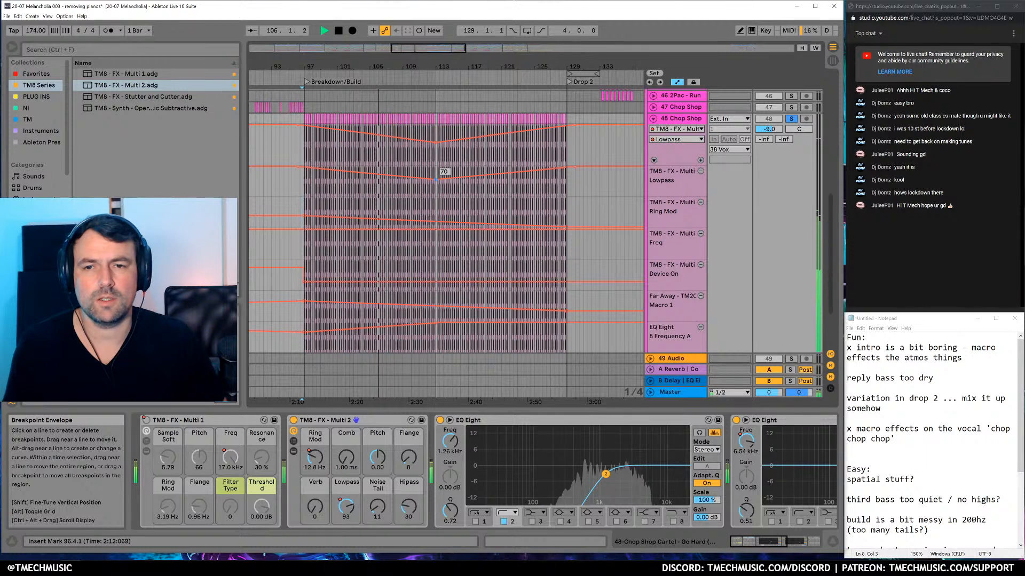
# Raise Noise Tail to 95, show its automation in a new lane, and shape a rise to bar 113 and fall to Drop 2
pyautogui.moveTo(381, 510); pyautogui.dragTo(381, 474)
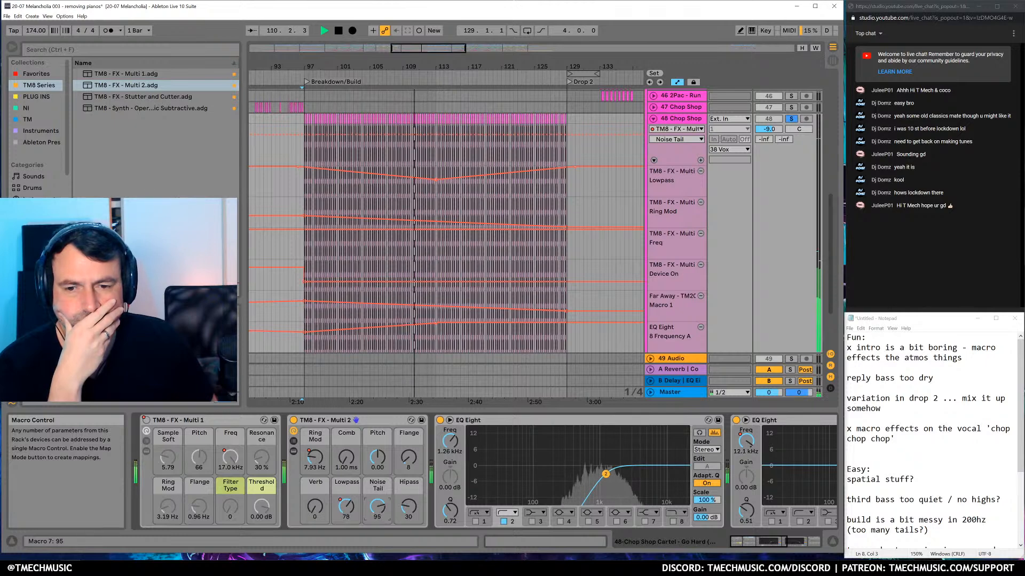
pyautogui.rightClick(381, 511)
pyautogui.click(427, 344)
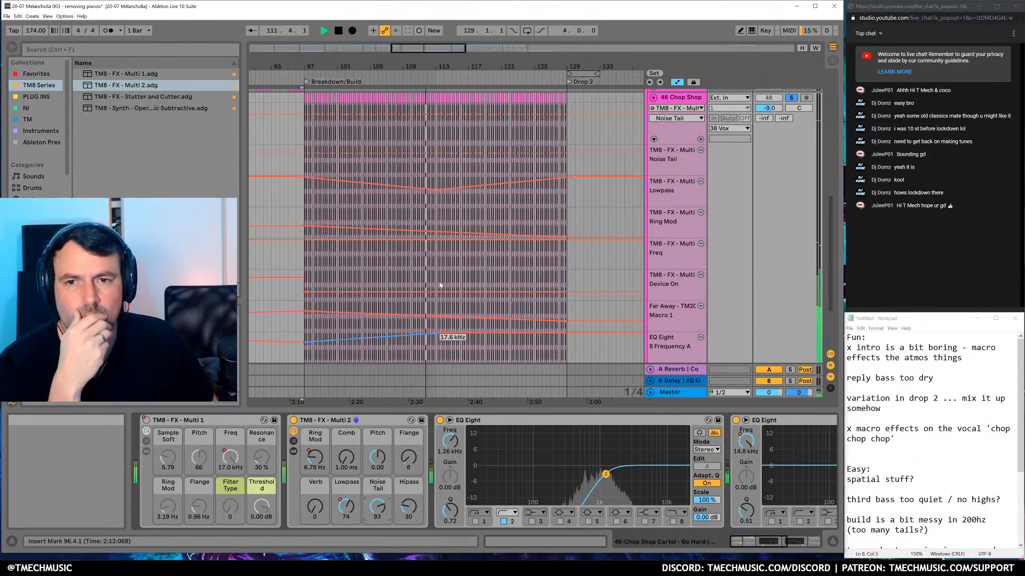
pyautogui.moveTo(306, 154); pyautogui.dragTo(303, 163)
pyautogui.moveTo(436, 164); pyautogui.dragTo(435, 154)
pyautogui.moveTo(571, 154); pyautogui.dragTo(572, 161)
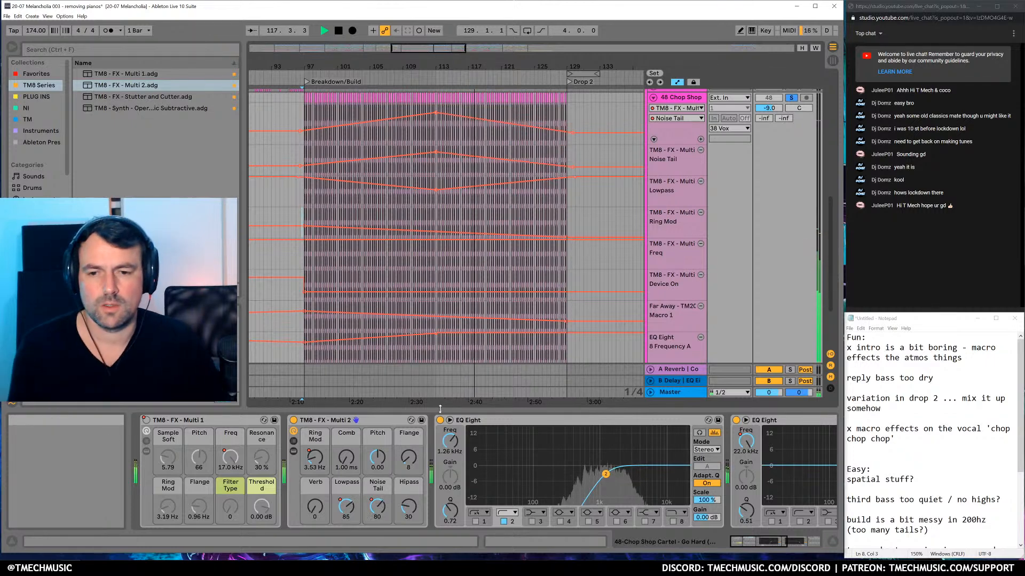
# Set Multi 2's Hipass to 26 with Comb at 1.00 ms, and unsolo and fold 48 Chop Shop
pyautogui.moveTo(409, 514)
pyautogui.mouseDown()
pyautogui.moveTo(410, 493)
pyautogui.moveTo(409, 533)
pyautogui.mouseUp()
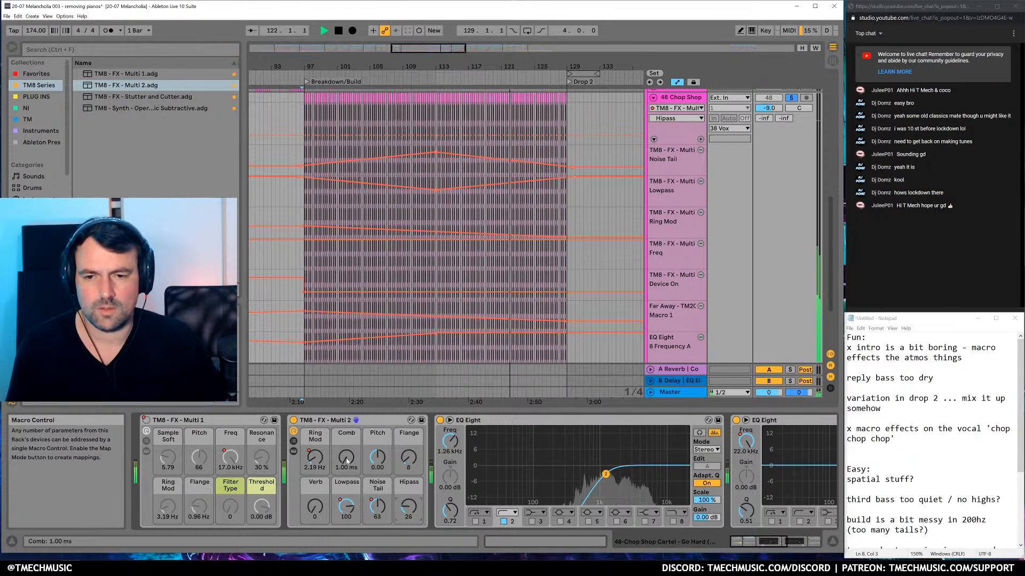
pyautogui.moveTo(347, 457)
pyautogui.mouseDown()
pyautogui.moveTo(347, 448)
pyautogui.moveTo(347, 475)
pyautogui.mouseUp()
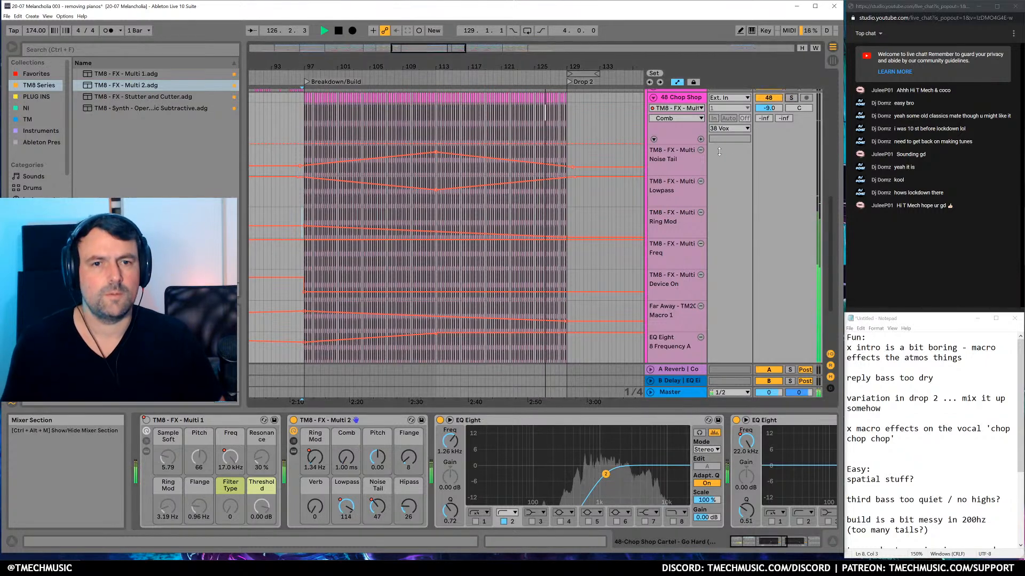
pyautogui.click(653, 97)
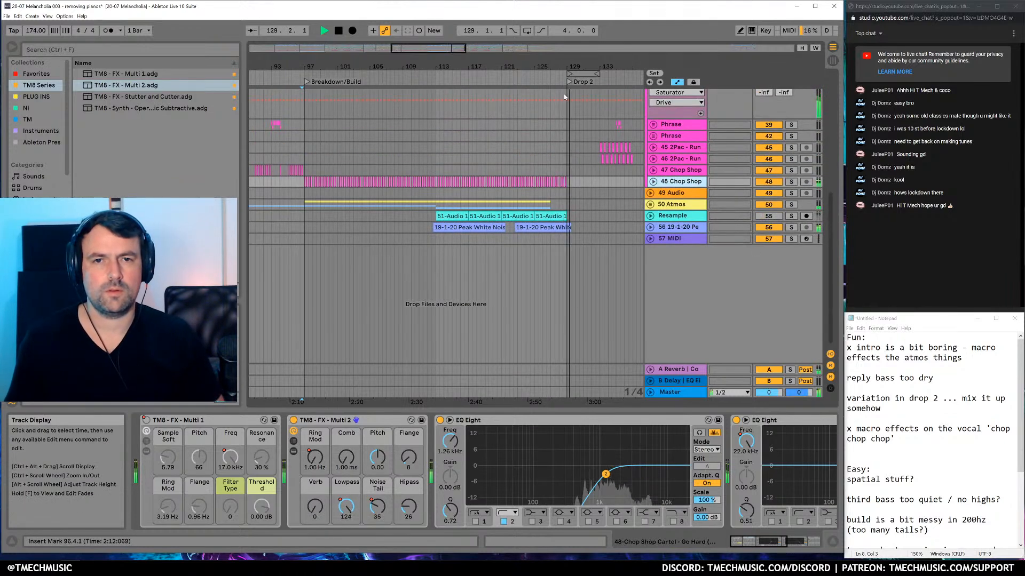
# Play the Breakdown/Build from 96.1.1 and unfold the 50 Atmos group
pyautogui.click(296, 183)
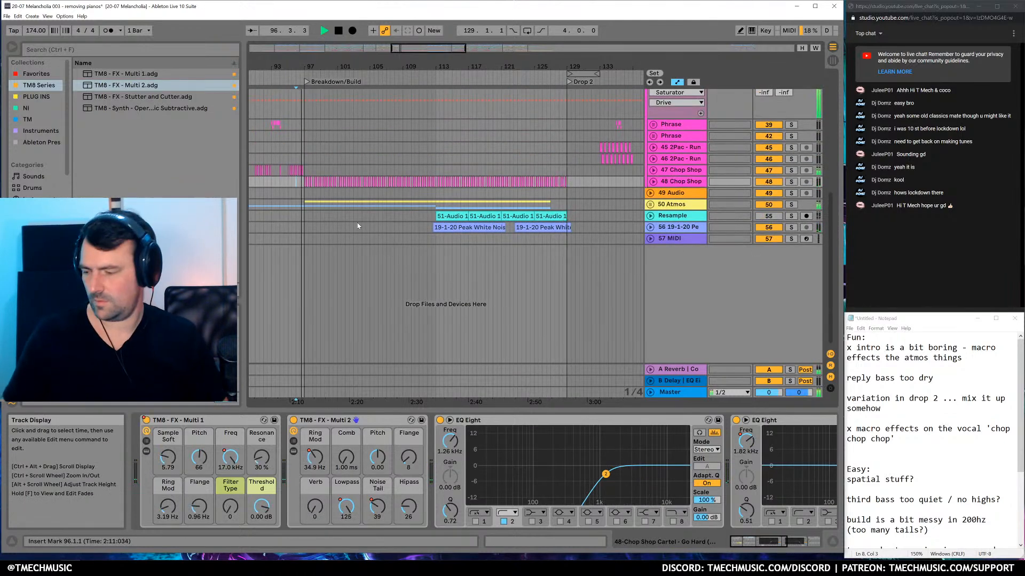
pyautogui.scroll(2, 375, 297)
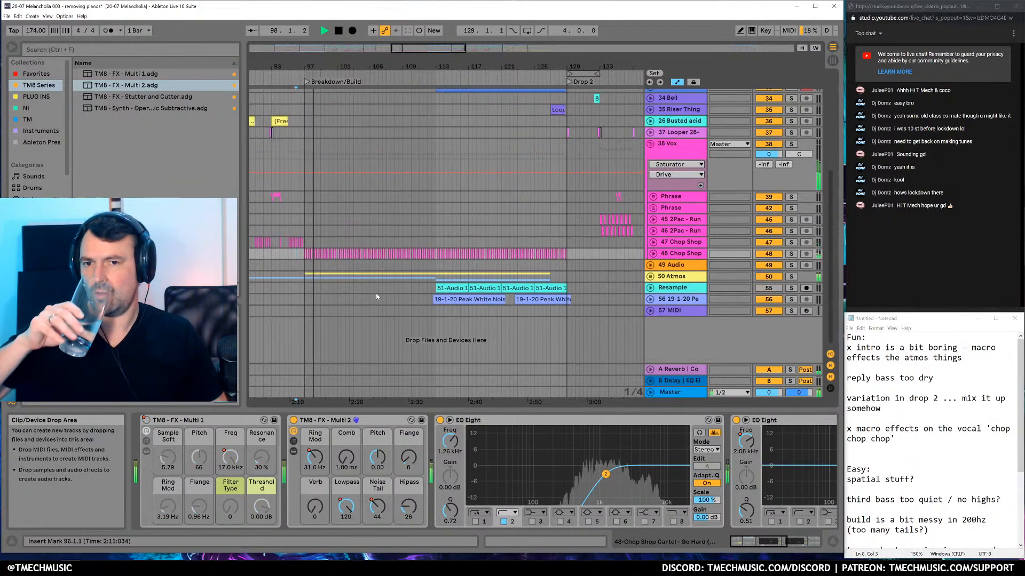
pyautogui.click(650, 277)
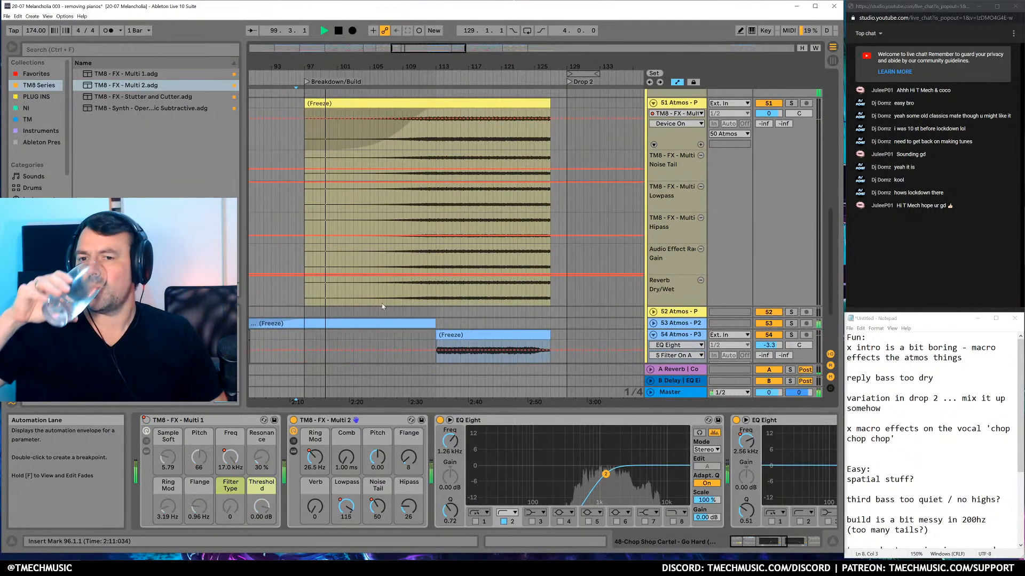
pyautogui.moveTo(487, 92); pyautogui.dragTo(489, 69)
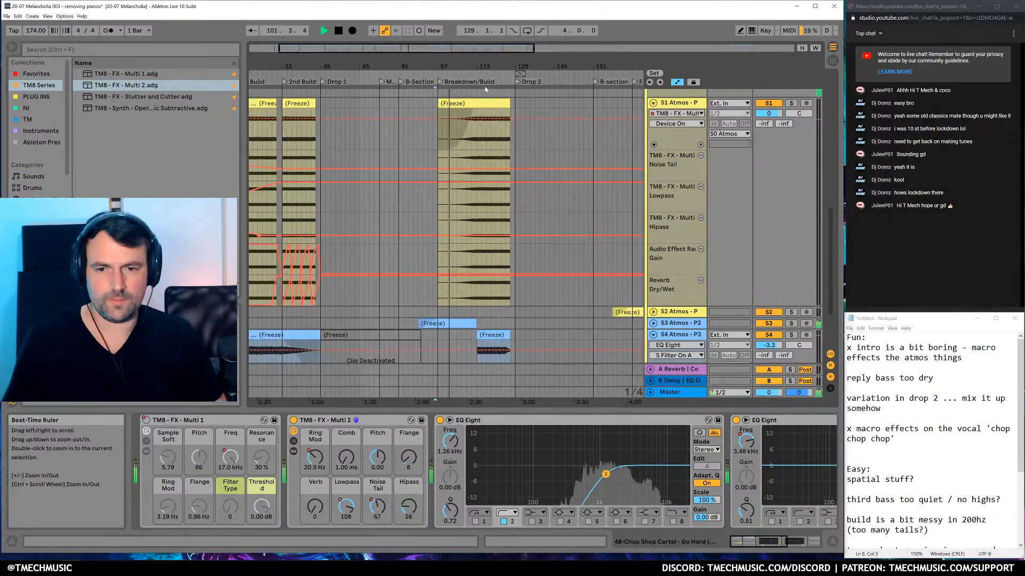
# Unfold the 53 Atmos - P2 track and open its devices and automation lanes
pyautogui.click(653, 323)
pyautogui.click(677, 323)
pyautogui.moveTo(534, 80); pyautogui.dragTo(534, 59)
pyautogui.scroll(-6, 327, 307)
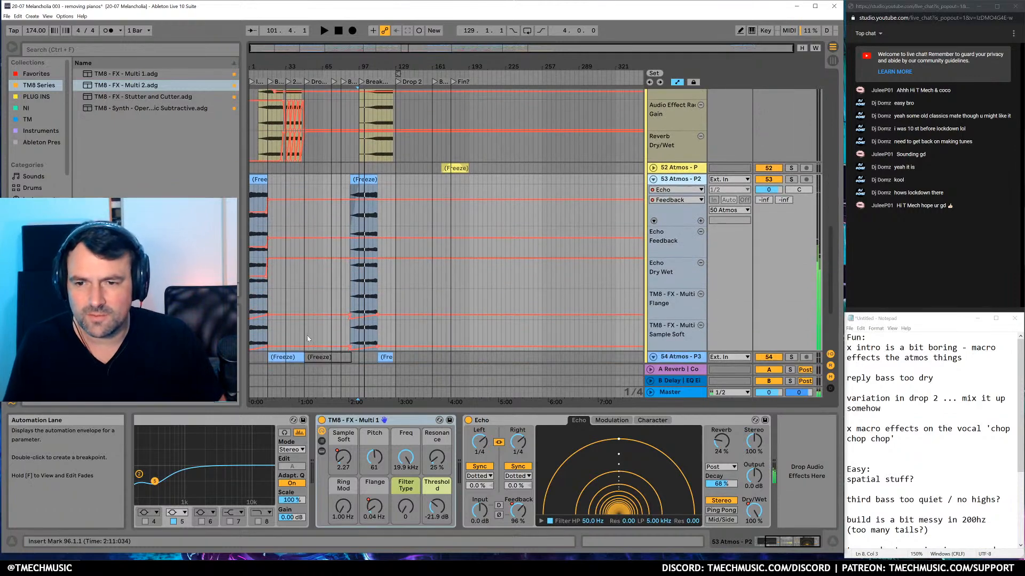
# Duplicate the Echo Feedback and Dry/Wet automation of 53 Atmos - P2 from 1.1.1-89.1.1 to bar 89 and start playback
pyautogui.moveTo(282, 83); pyautogui.dragTo(285, 96)
pyautogui.click(400, 274)
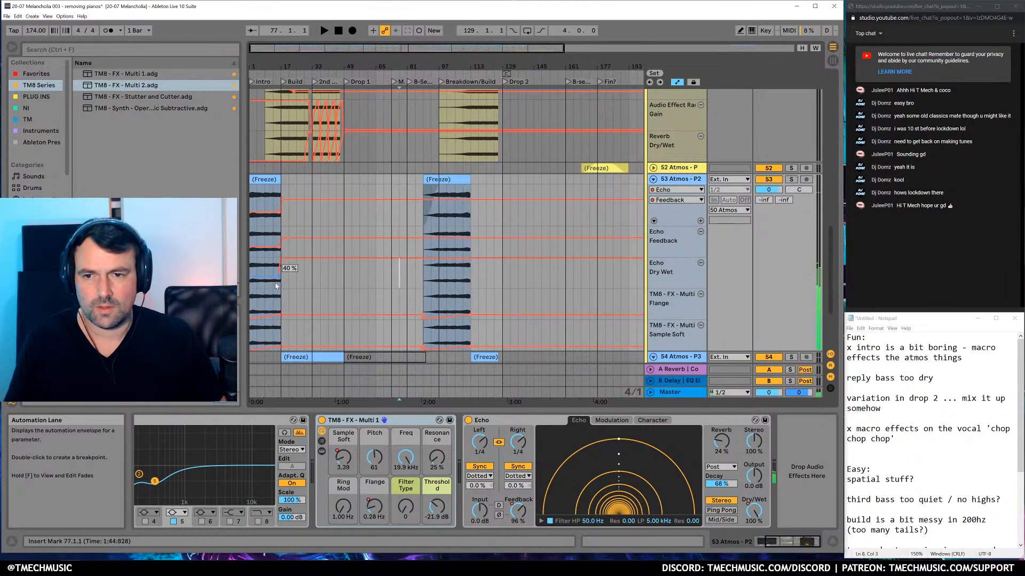
pyautogui.moveTo(423, 283); pyautogui.dragTo(251, 187)
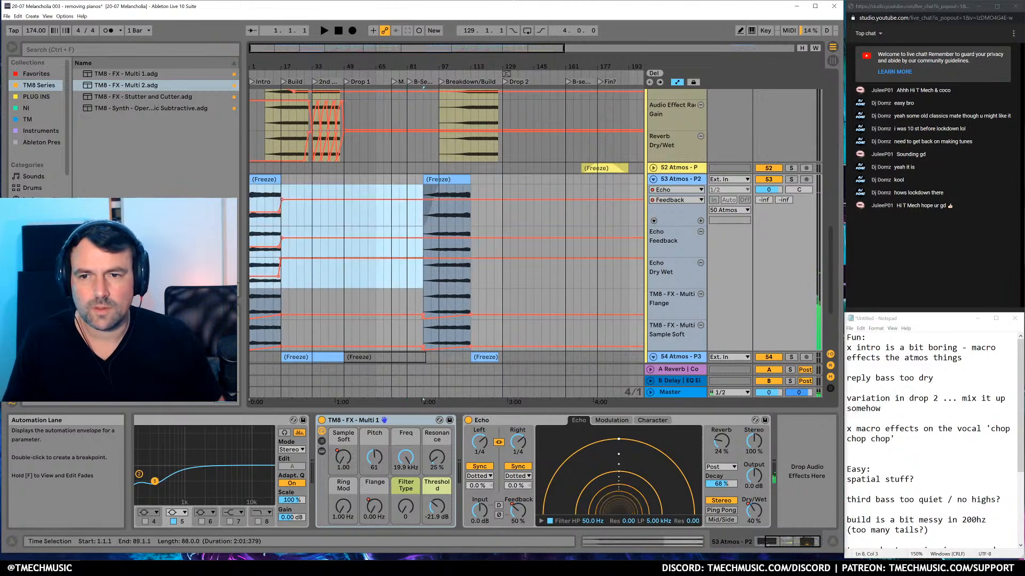
pyautogui.hotkey('ctrl', 'd')
pyautogui.press('space')
# Move the Echo Dry/Wet rise on 53 Atmos - P2 to the end of the frozen clip at bar 113
pyautogui.click(522, 211)
pyautogui.moveTo(456, 67); pyautogui.dragTo(476, 211)
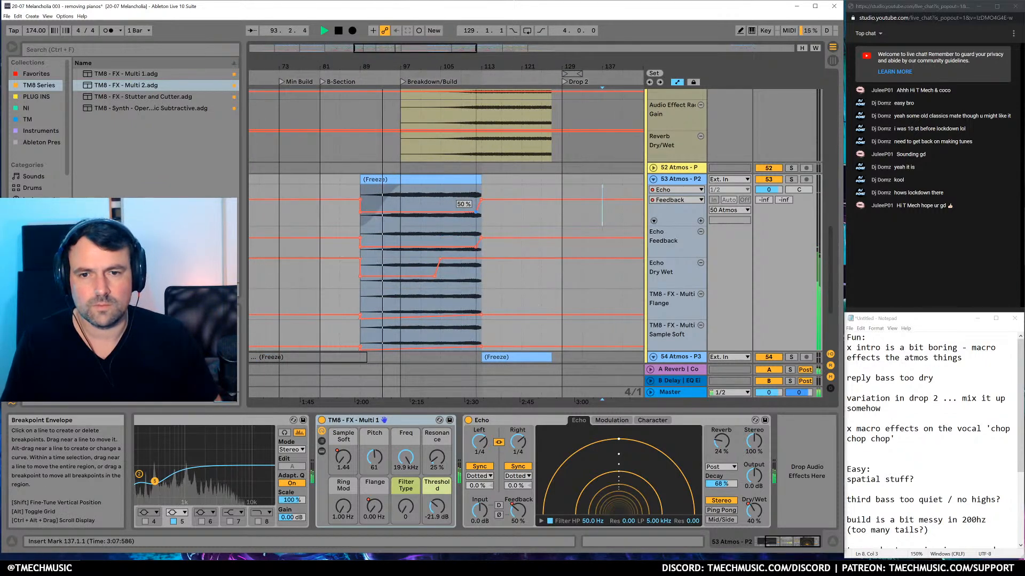
pyautogui.moveTo(435, 276); pyautogui.dragTo(481, 276)
pyautogui.scroll(8, 505, 276)
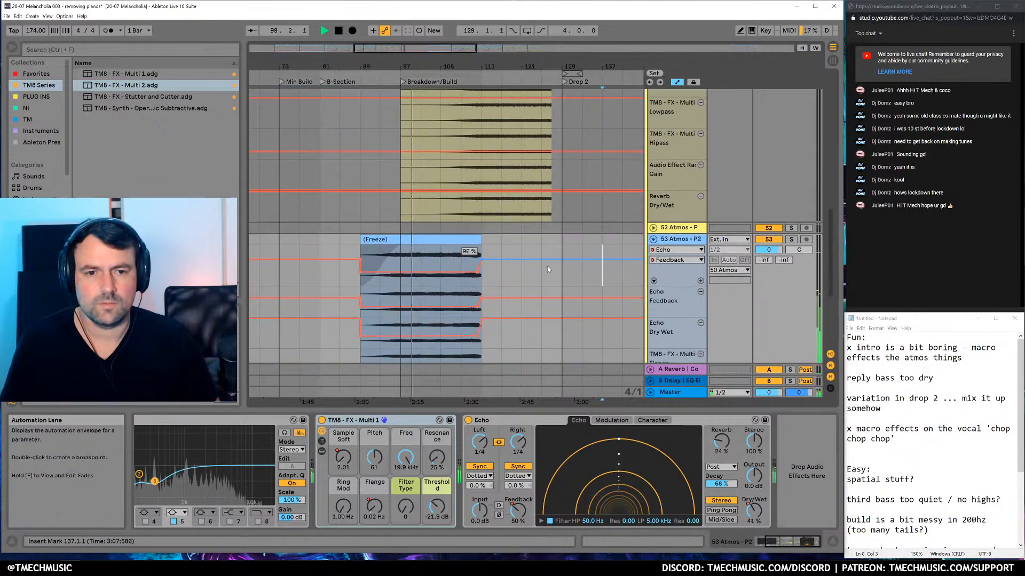
# Show Multi 2's Device On automation on 48 Chop Shop and draw it switched on from about bar 93 to bar 133
pyautogui.click(653, 169)
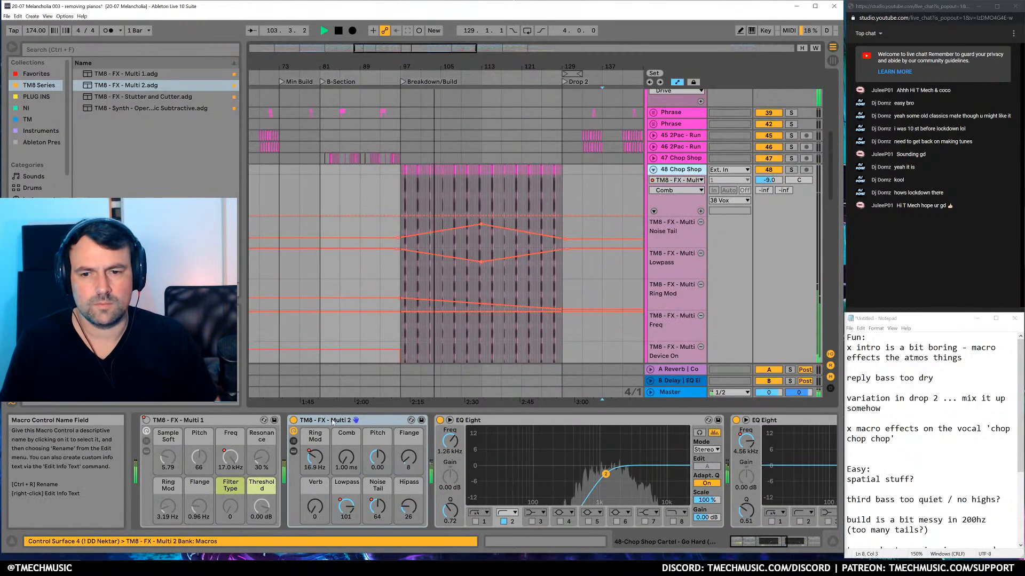
pyautogui.click(294, 420)
pyautogui.rightClick(294, 420)
pyautogui.click(325, 437)
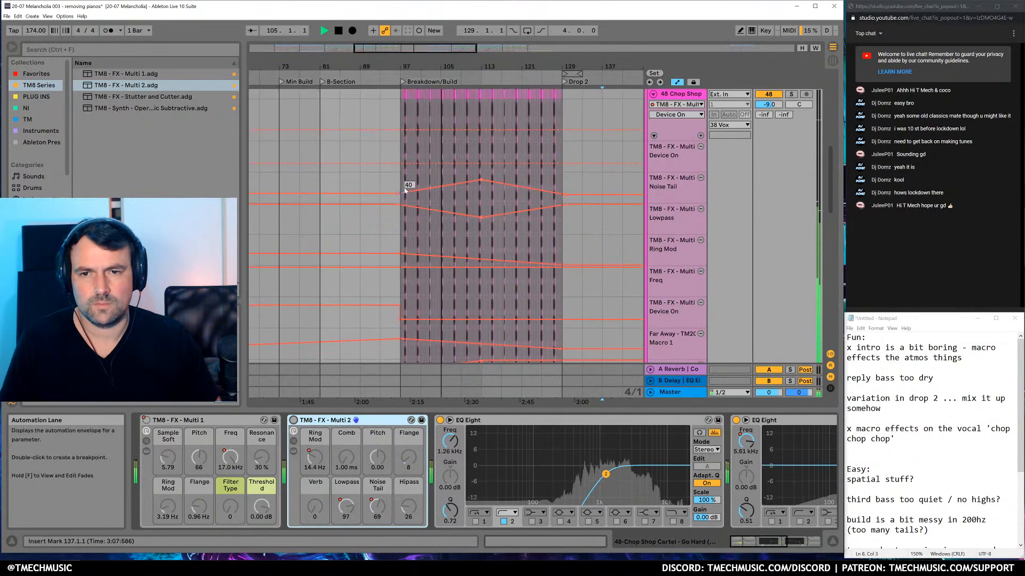
pyautogui.press('b')
pyautogui.moveTo(398, 158); pyautogui.dragTo(556, 152)
pyautogui.press('b')
pyautogui.scroll(2, 668, 159)
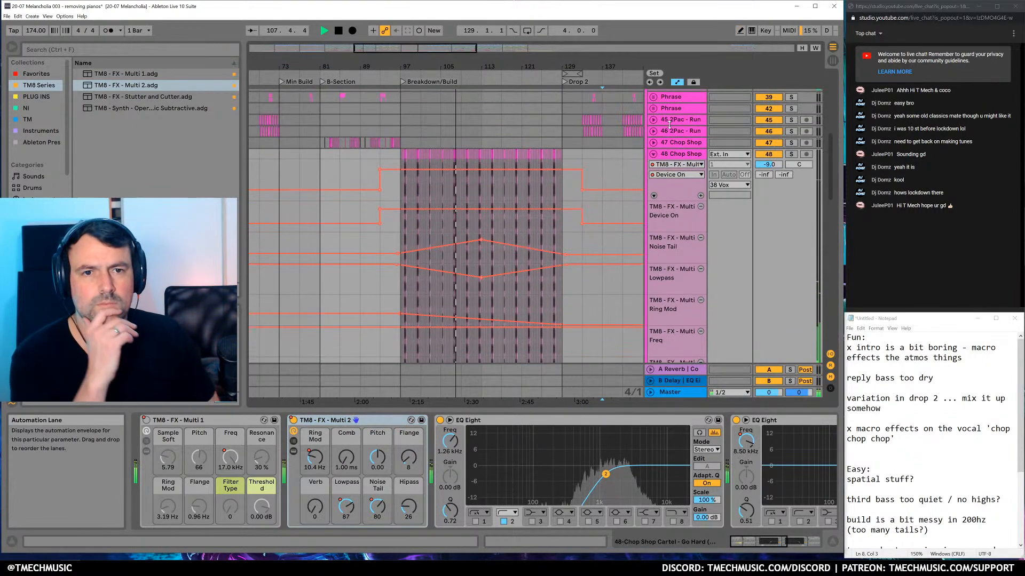
# Fold all the vocal tracks and the tracks 51 to 54 inside the 50 Atmos group
pyautogui.click(681, 154)
pyautogui.hotkey('ctrl', 'a')
pyautogui.press('u')
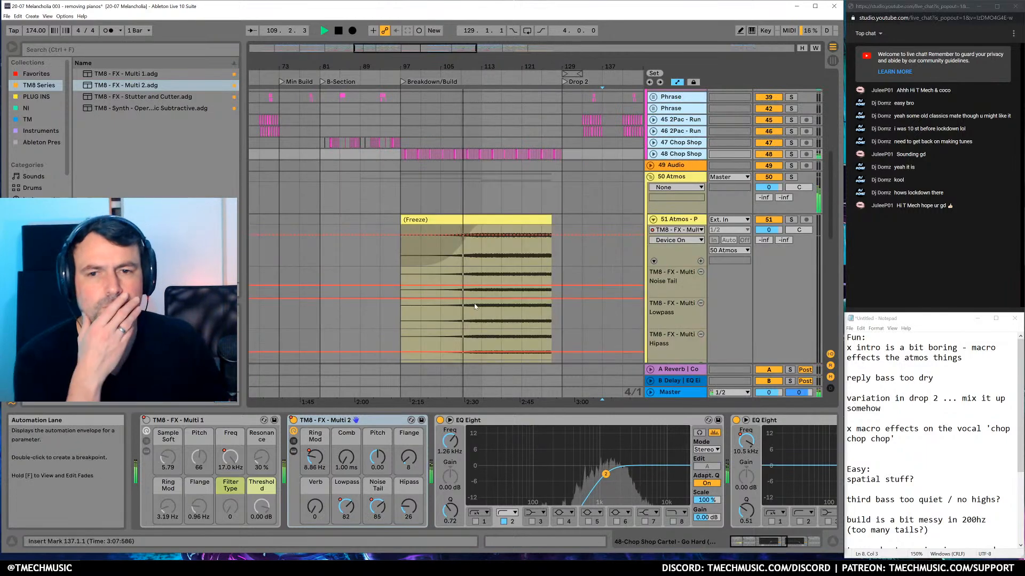
pyautogui.scroll(-6, 486, 309)
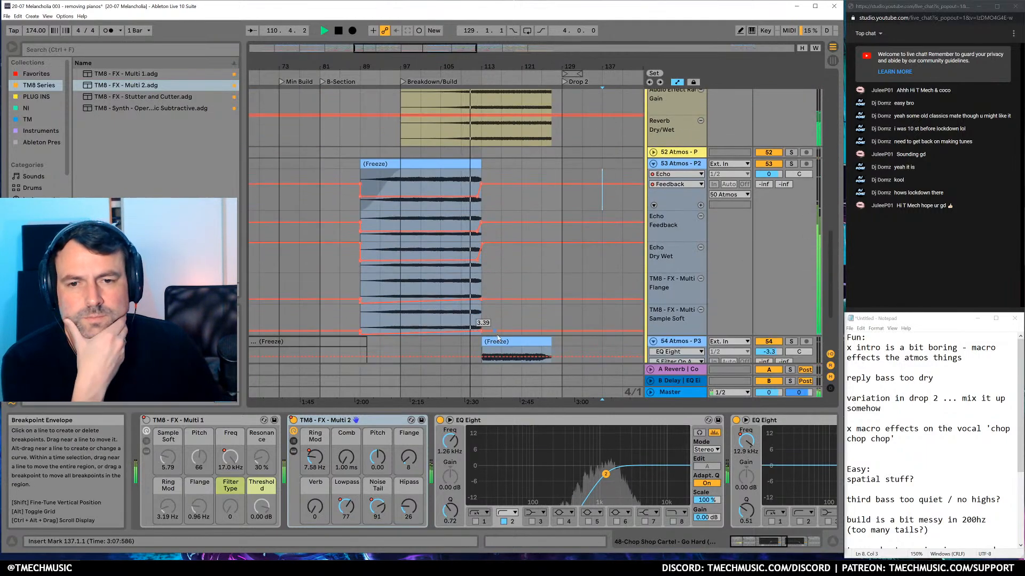
pyautogui.scroll(-2, 502, 331)
pyautogui.scroll(-1, 523, 330)
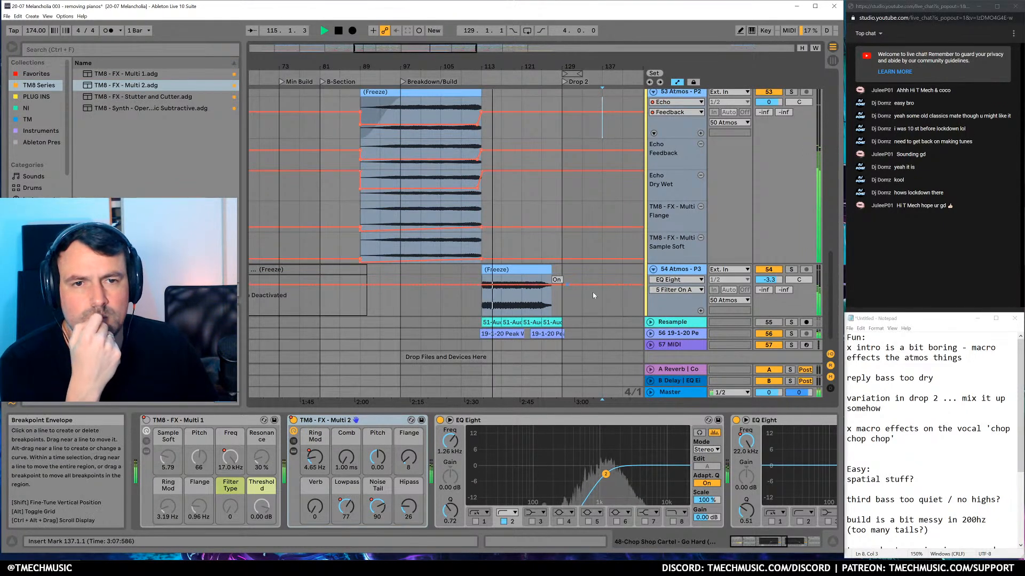
pyautogui.scroll(2, 672, 155)
pyautogui.click(667, 141)
pyautogui.press('Down')
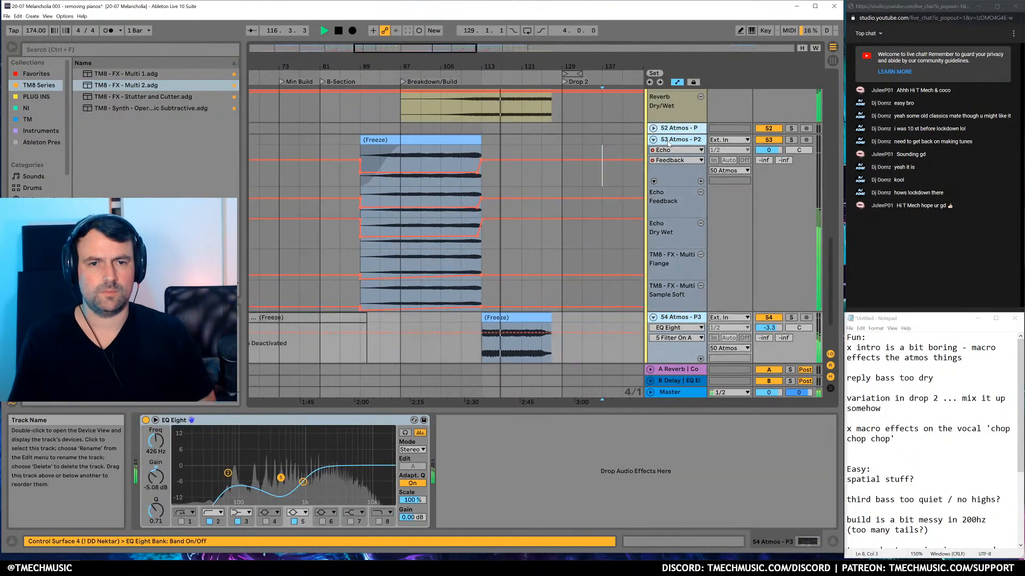
pyautogui.hotkey('alt', 'u')
# Trim the end of the 33-Audio 1 clip on 33 Bass Resample to about bar 127 and hide the automation display
pyautogui.scroll(3, 446, 340)
pyautogui.scroll(10, 446, 337)
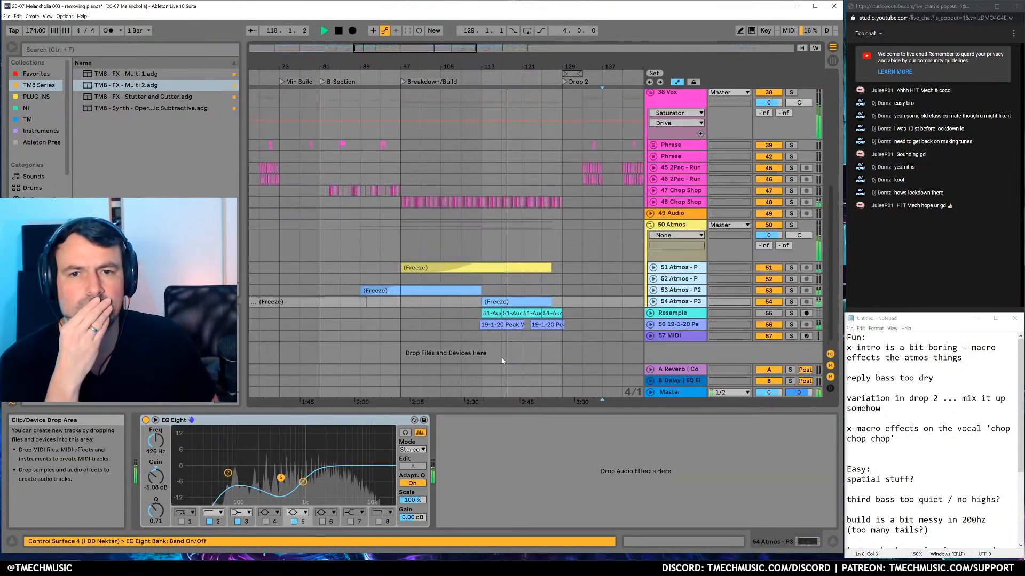
pyautogui.scroll(4, 556, 299)
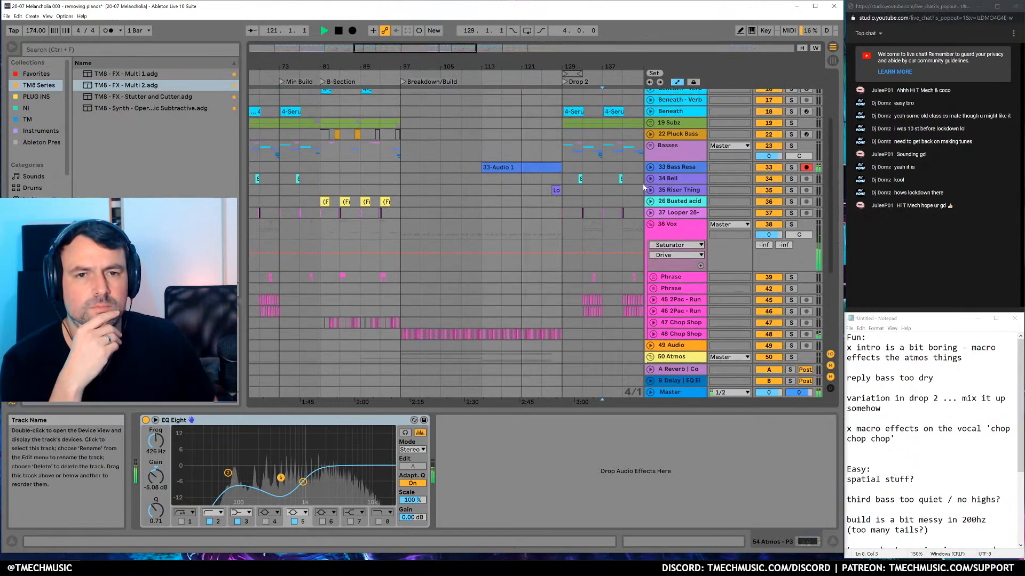
pyautogui.scroll(4, 579, 173)
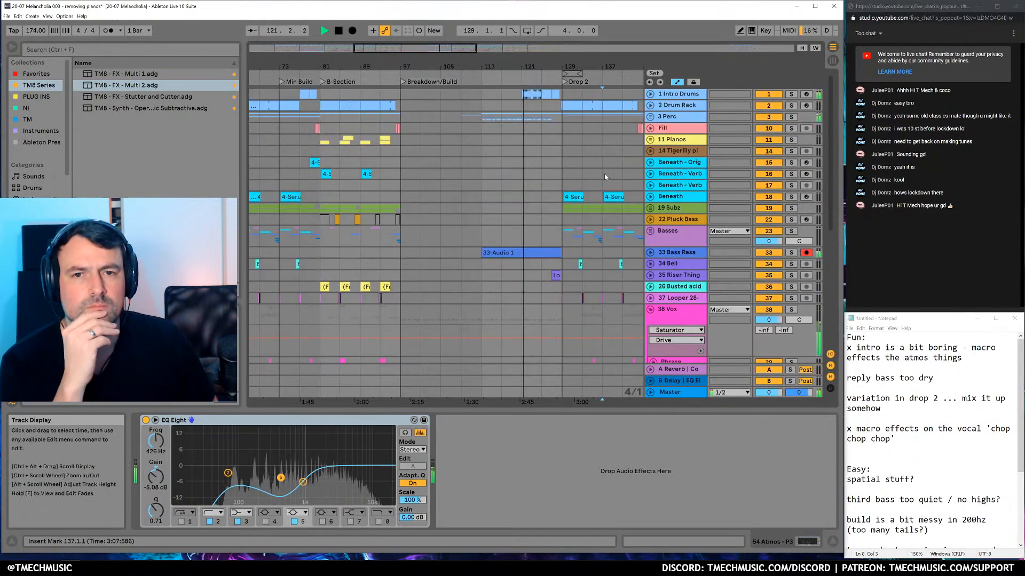
pyautogui.click(651, 253)
pyautogui.moveTo(565, 66); pyautogui.dragTo(555, 137)
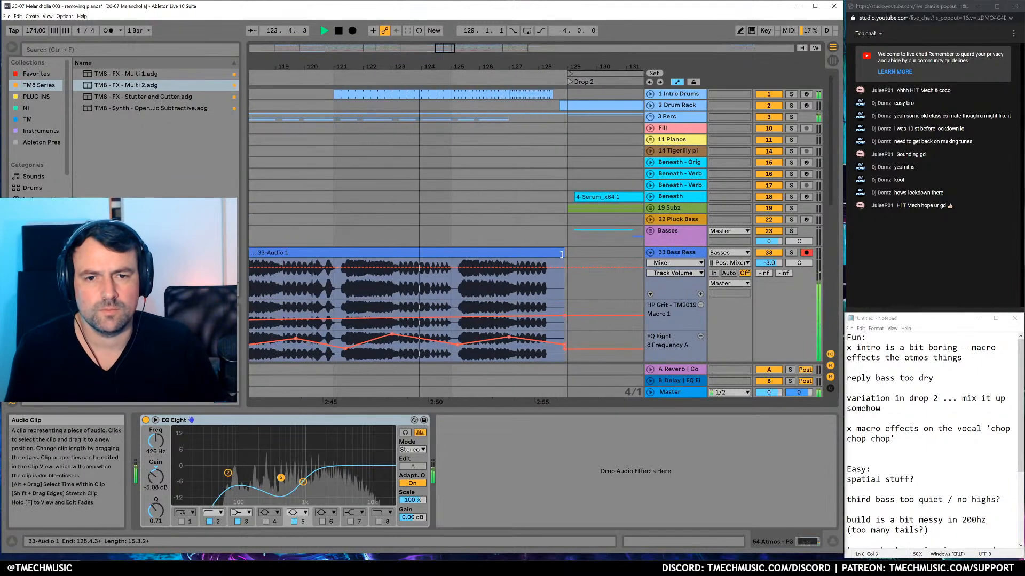
pyautogui.moveTo(564, 253); pyautogui.dragTo(515, 253)
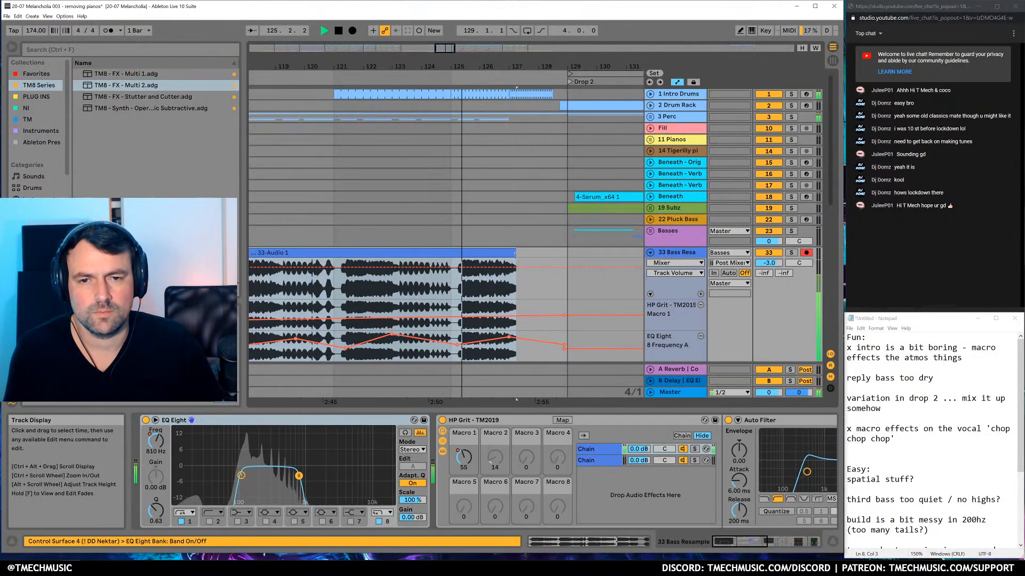
pyautogui.press('a')
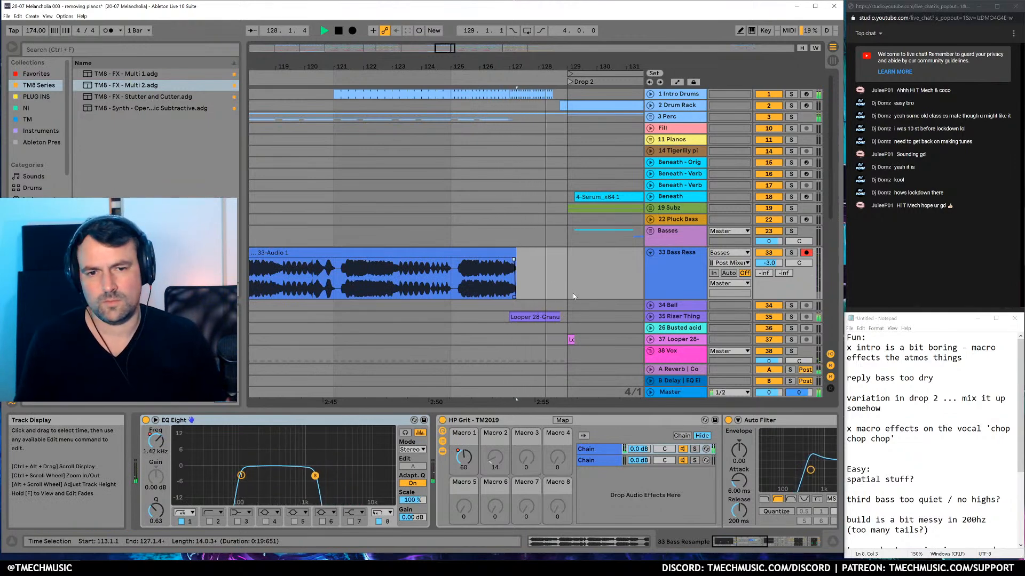
# Unfold track 56 and add a fade-out to the end of the Peak White Noise Sweeps clip just after Drop 2
pyautogui.scroll(-3, 572, 292)
pyautogui.scroll(-3, 574, 298)
pyautogui.scroll(-2, 575, 297)
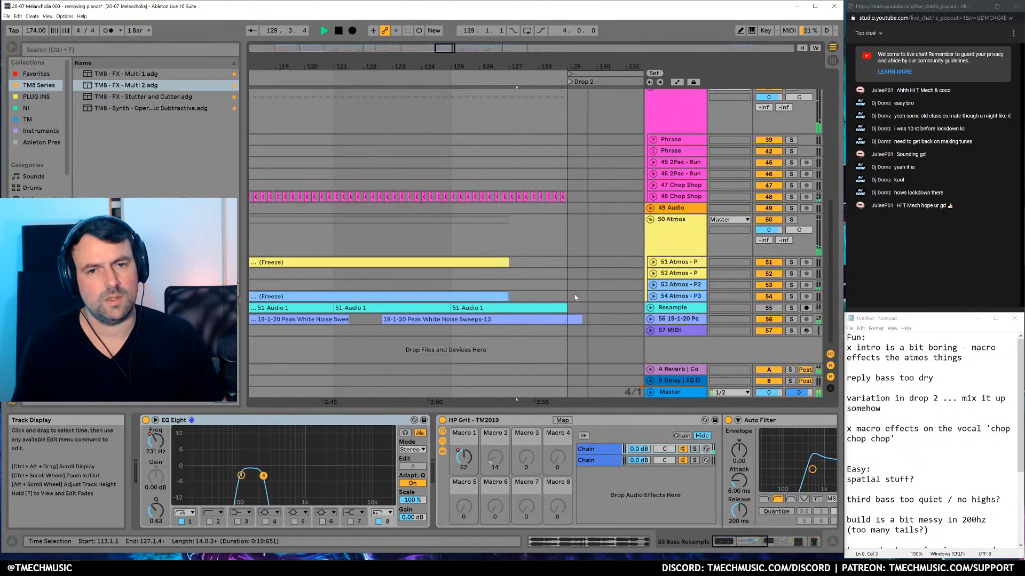
pyautogui.scroll(-1, 611, 322)
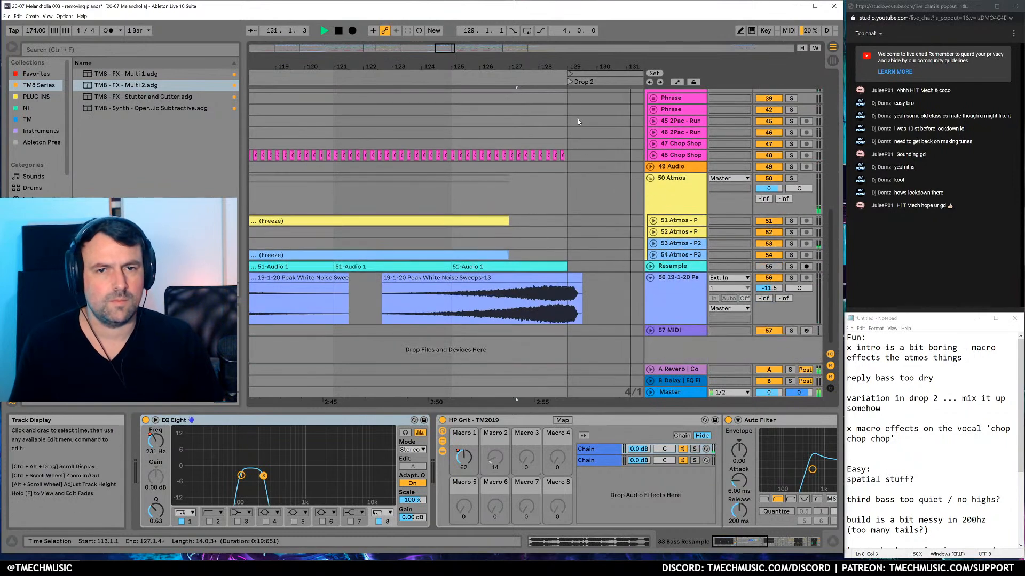
pyautogui.moveTo(580, 67); pyautogui.dragTo(579, 128)
pyautogui.moveTo(575, 168)
pyautogui.mouseDown()
pyautogui.moveTo(577, 144)
pyautogui.moveTo(579, 181)
pyautogui.mouseUp()
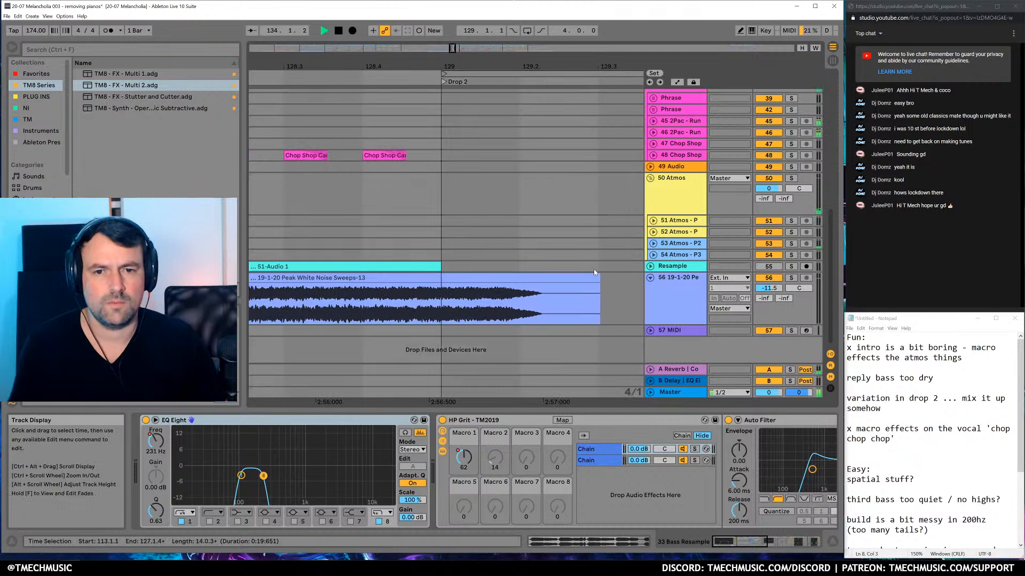
pyautogui.moveTo(599, 284); pyautogui.dragTo(522, 286)
# Deactivate the 2Pac vocal clips on tracks 45 and 46 from 133.1.1 to 143.3.4 in Drop 2
pyautogui.moveTo(531, 68); pyautogui.dragTo(386, 66)
pyautogui.scroll(3, 415, 181)
pyautogui.moveTo(405, 214); pyautogui.dragTo(468, 244)
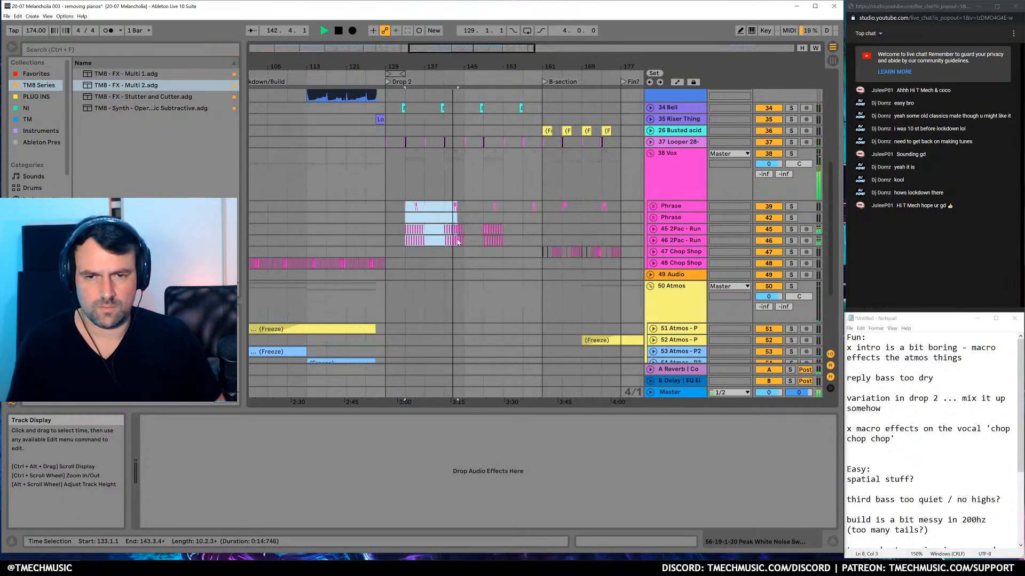
pyautogui.click(457, 239)
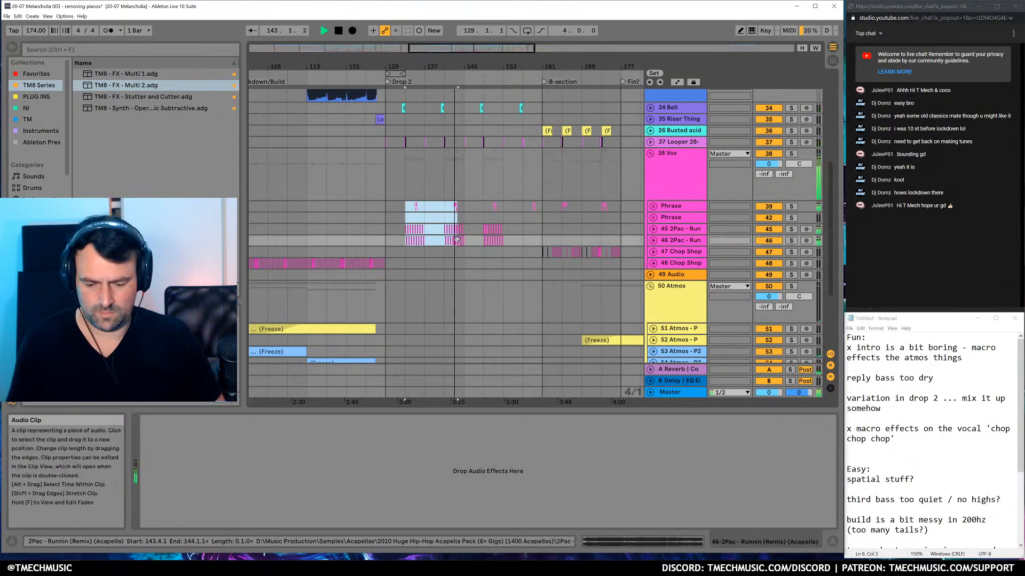
pyautogui.click(483, 231)
# Listen to the second half of Drop 2, set the insert marker at 149.1.1 and stop playback
pyautogui.moveTo(459, 66); pyautogui.dragTo(458, 142)
pyautogui.moveTo(585, 400); pyautogui.dragTo(542, 400)
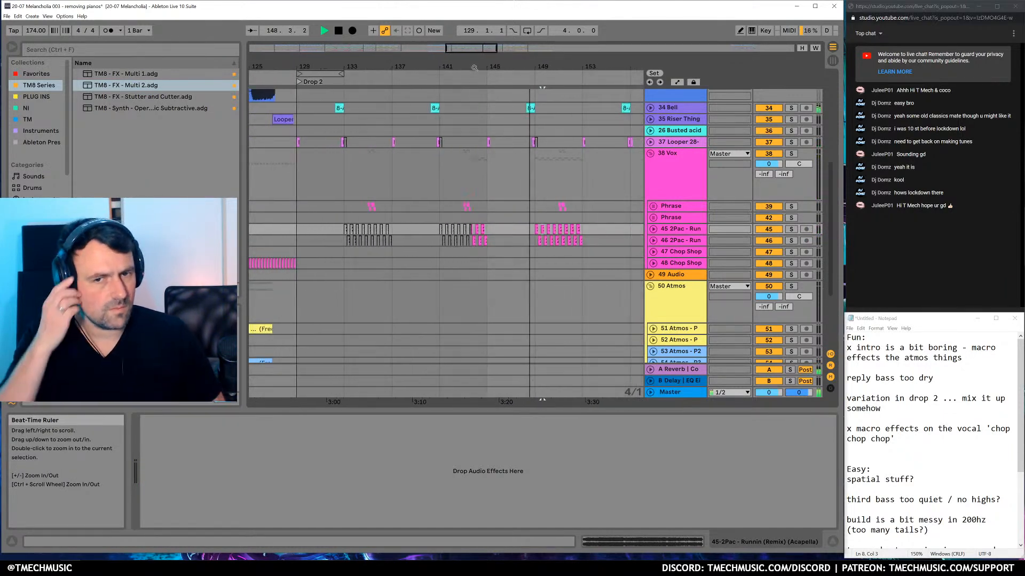
pyautogui.moveTo(511, 66); pyautogui.dragTo(512, 53)
pyautogui.click(511, 108)
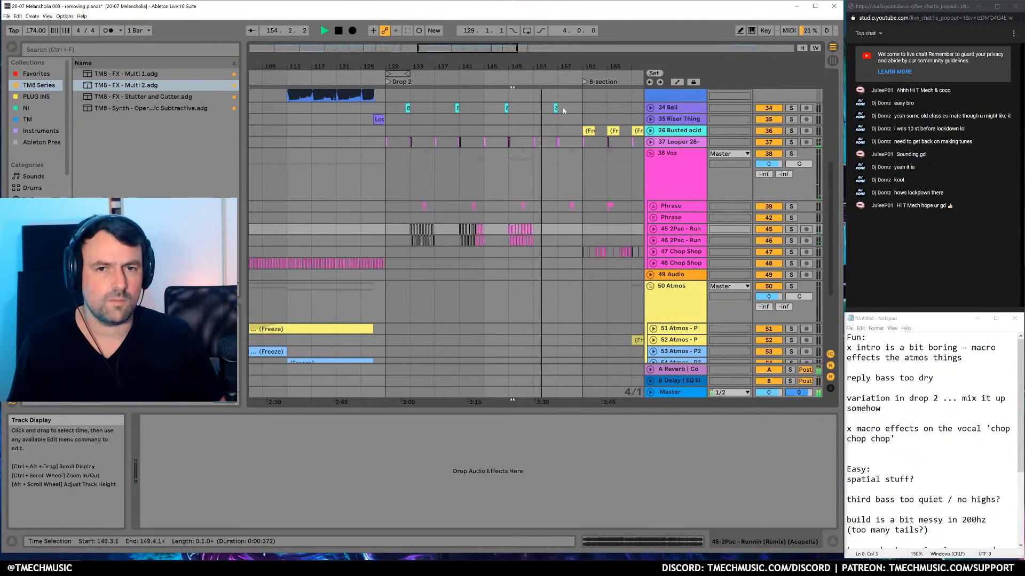
pyautogui.moveTo(554, 66); pyautogui.dragTo(520, 61)
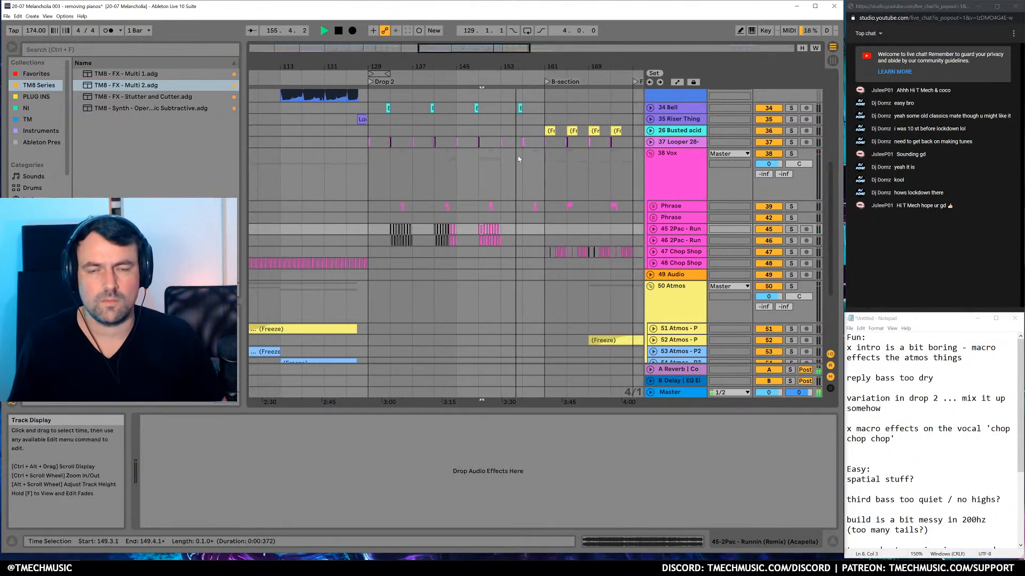
pyautogui.click(487, 194)
pyautogui.press('space')
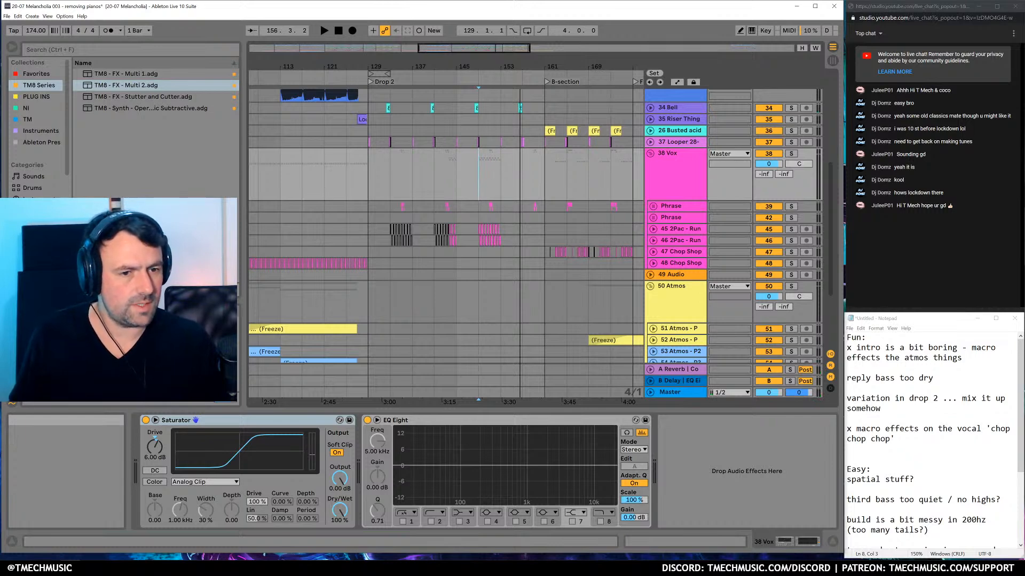
# Switch to Notepad and remove the finished 'x intro is a bit boring - macro effects the atmos things' note from the Fun list
pyautogui.moveTo(961, 358); pyautogui.dragTo(847, 348)
pyautogui.hotkey('ctrl', 'c')
pyautogui.press('BackSpace')
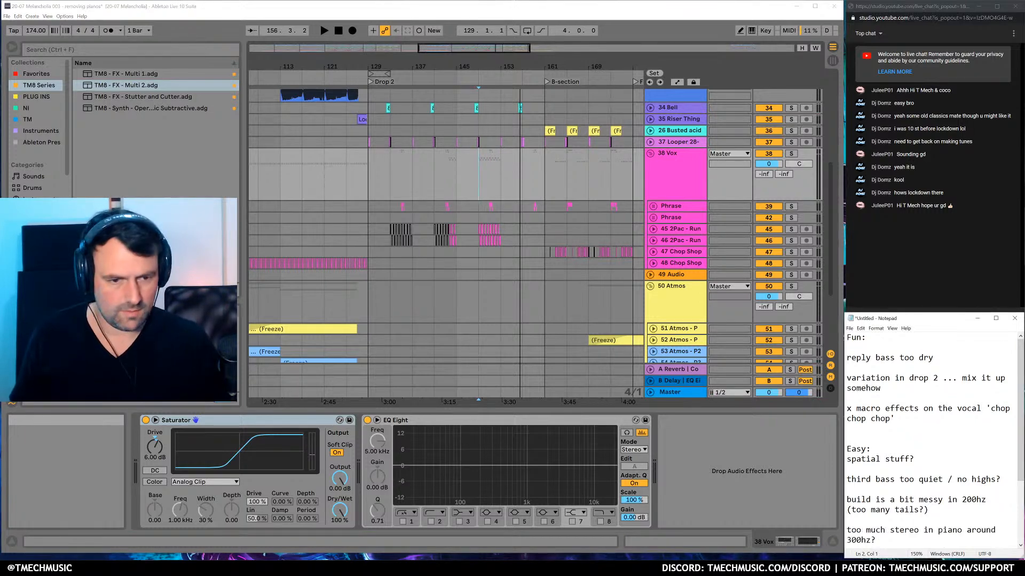
pyautogui.hotkey('ctrl', 'v')
# Move the finished 'x macro effects on the vocal' note out of the Fun list to below 'too much stereo in piano around 300hz?'
pyautogui.hotkey('shift', 'Up')
pyautogui.hotkey('shift', 'Up')
pyautogui.hotkey('shift', 'Up')
pyautogui.hotkey('shift', 'Home')
pyautogui.hotkey('ctrl', 'x')
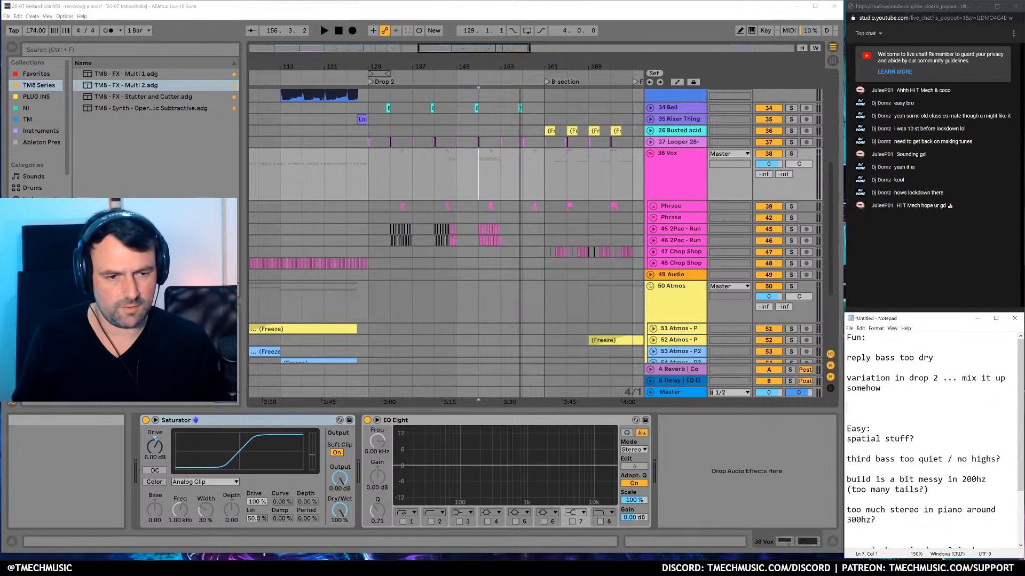
pyautogui.scroll(-2, 932, 438)
pyautogui.hotkey('ctrl', 'v')
pyautogui.scroll(2, 931, 437)
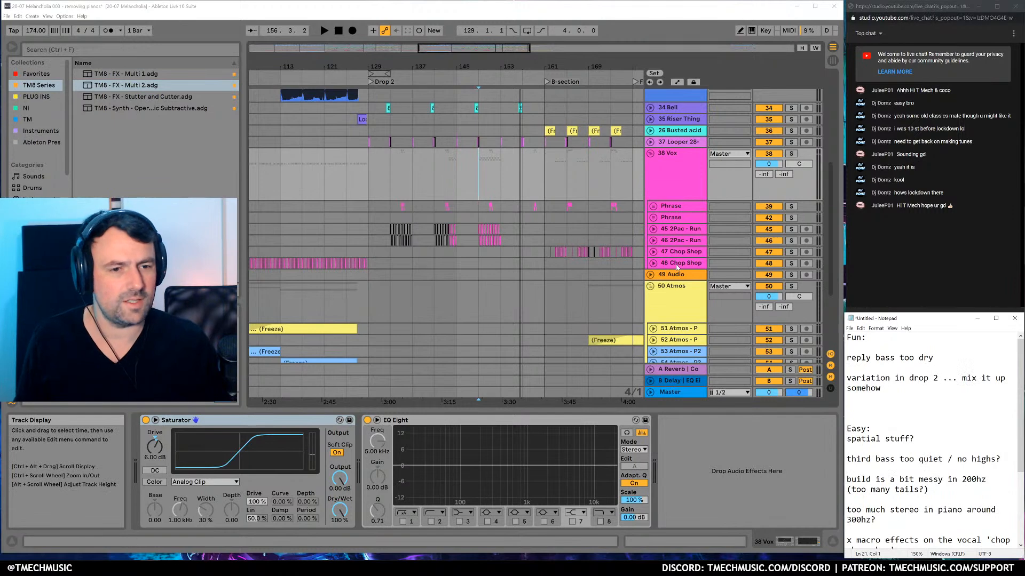
# Switch back to Ableton Live, inspect the 26 Busted acid clips and play from 157.1.1 into the B-section
pyautogui.moveTo(616, 63); pyautogui.dragTo(494, 65)
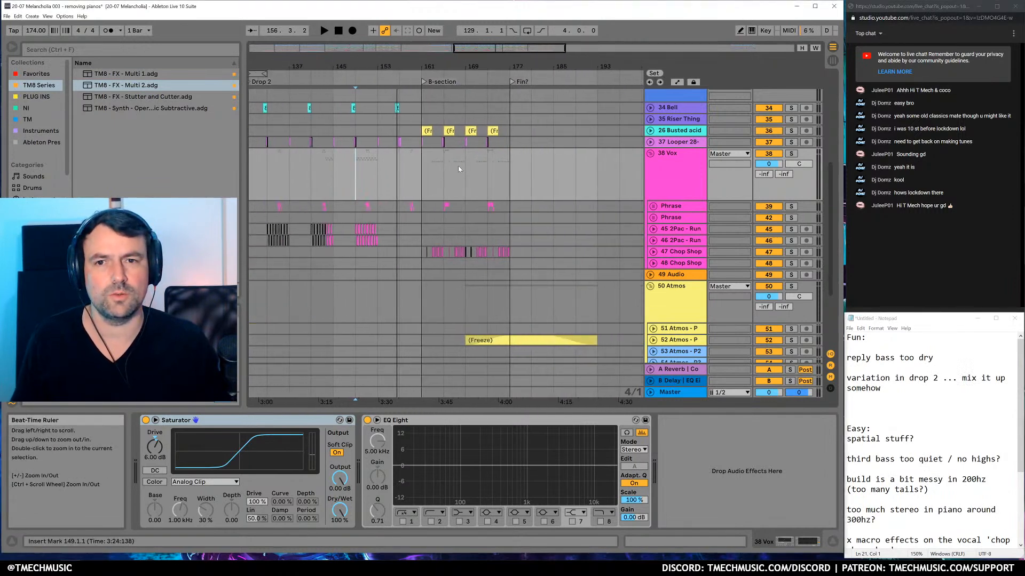
pyautogui.scroll(3, 463, 171)
pyautogui.click(463, 182)
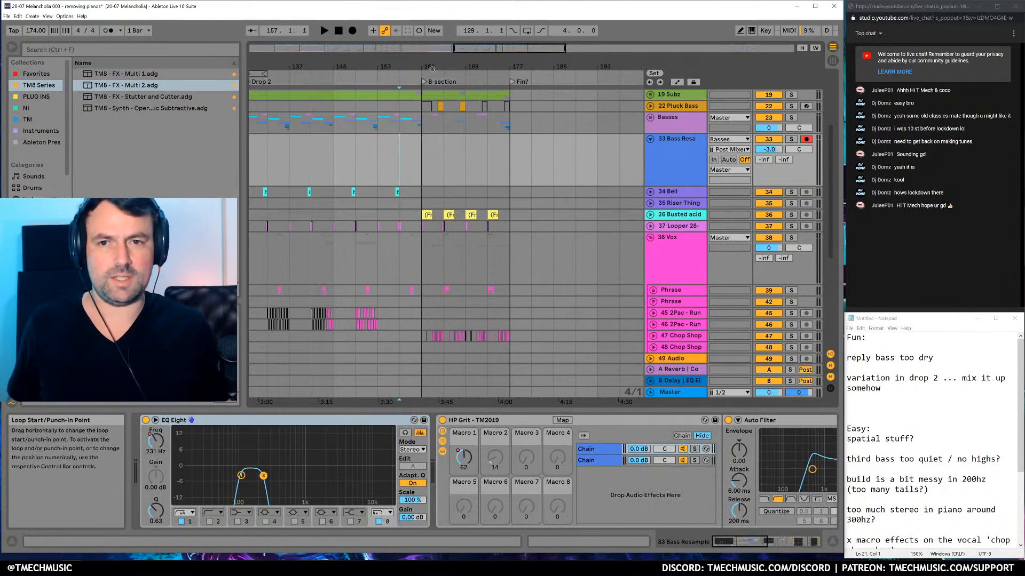
pyautogui.press('-')
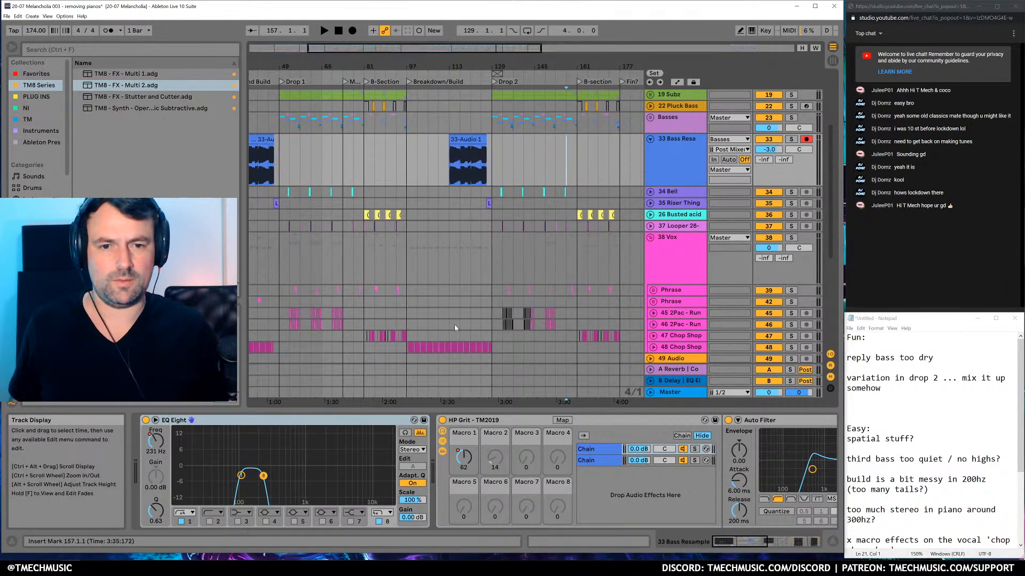
pyautogui.moveTo(384, 66); pyautogui.dragTo(384, 107)
pyautogui.moveTo(567, 66); pyautogui.dragTo(525, 82)
pyautogui.click(650, 214)
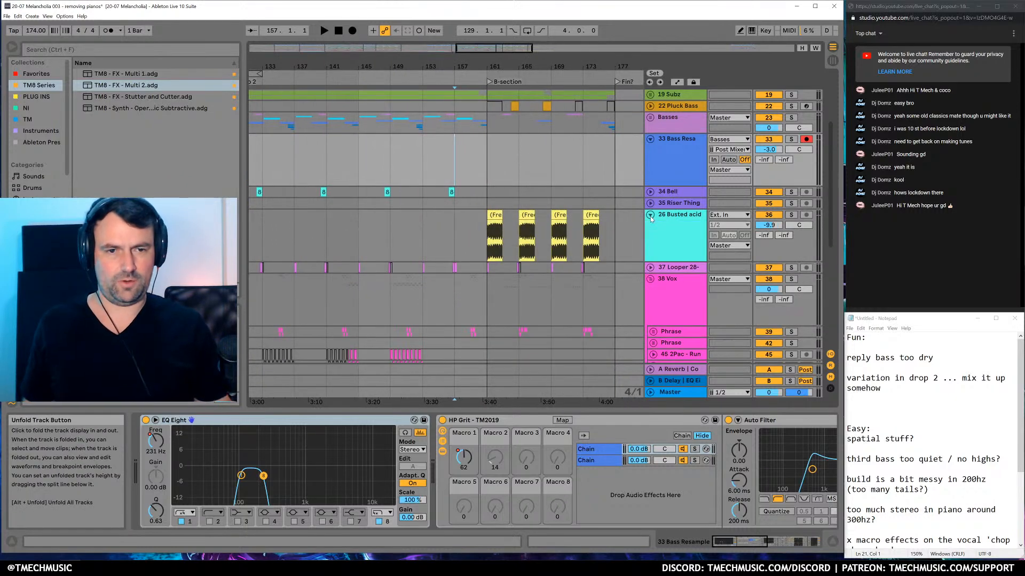
pyautogui.click(650, 214)
pyautogui.press('space')
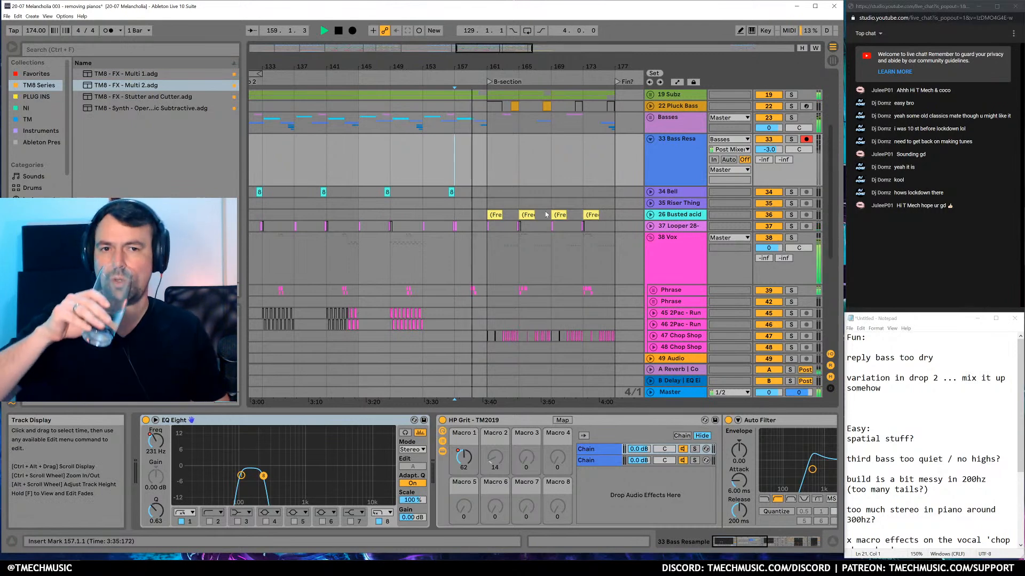
pyautogui.scroll(-3, 575, 252)
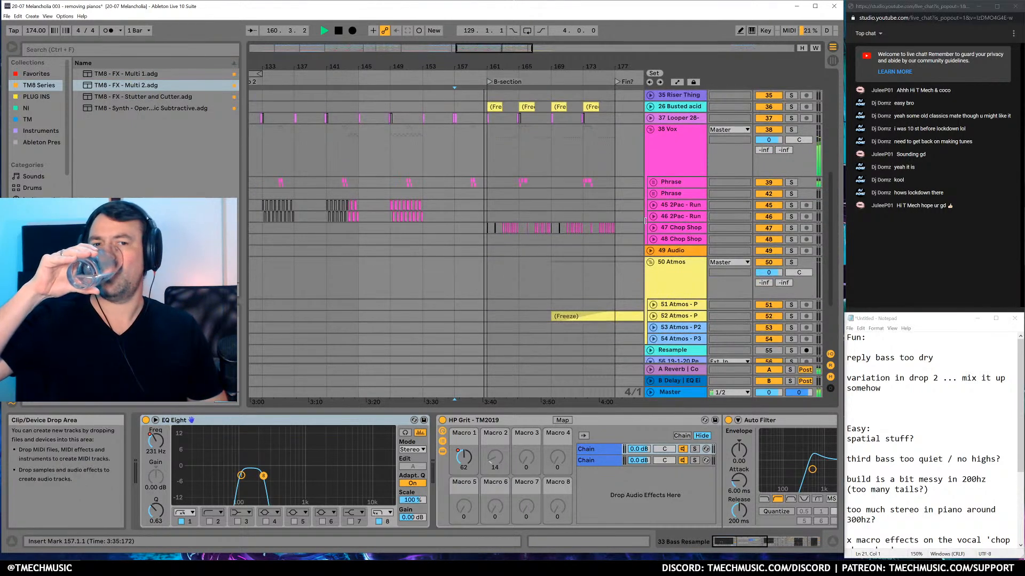
# Reset the Vox group's volume to 0 dB and review the remaining B-section tracks during playback
pyautogui.scroll(1, 640, 228)
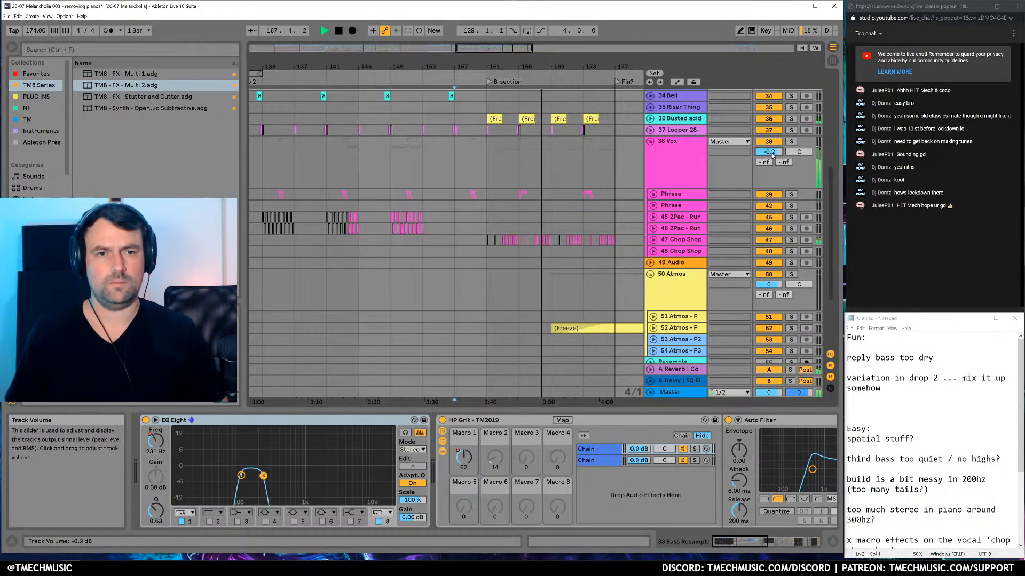
pyautogui.press('Delete')
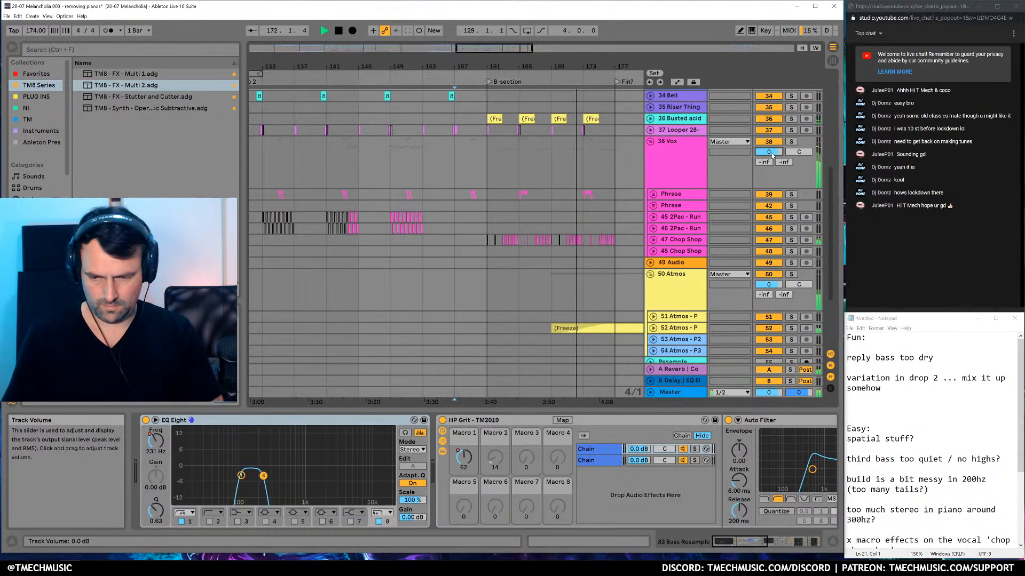
pyautogui.scroll(-3, 584, 259)
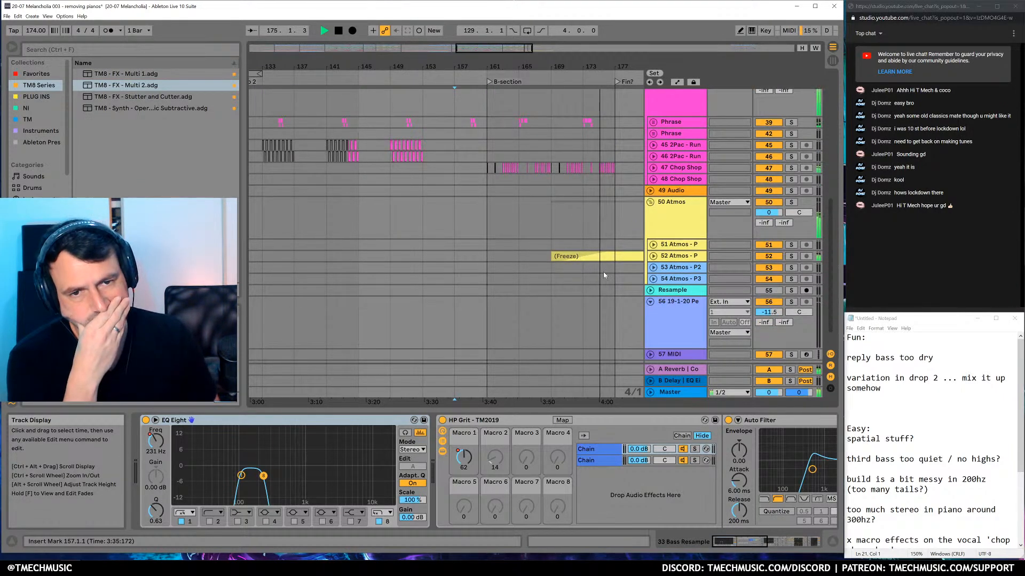
pyautogui.scroll(-1, 604, 275)
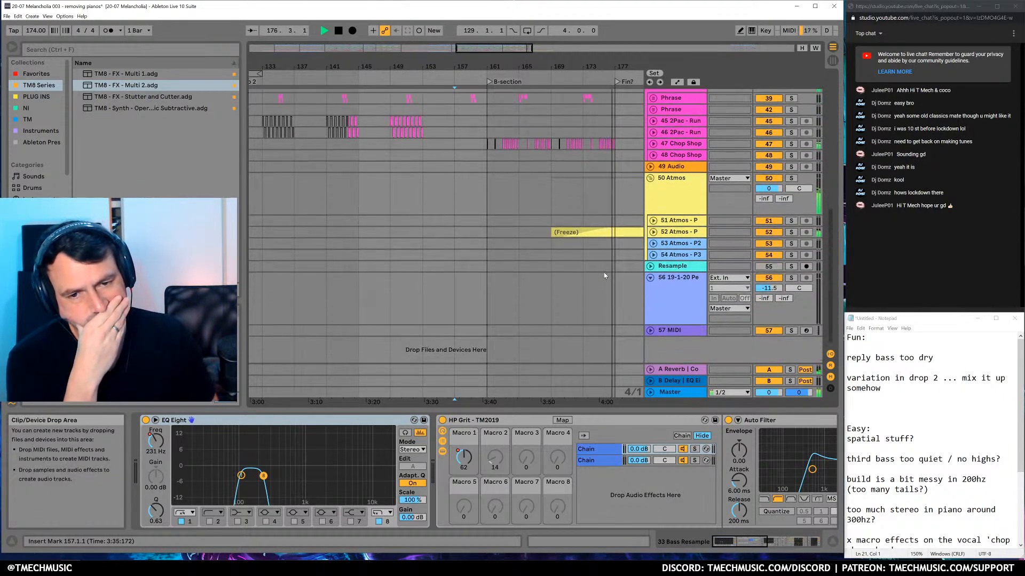
pyautogui.scroll(10, 604, 276)
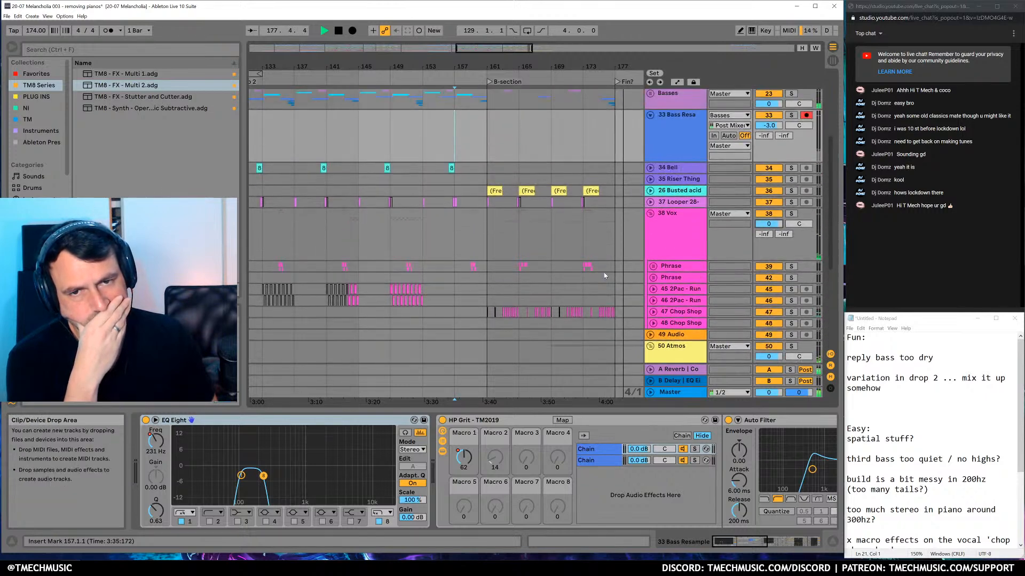
pyautogui.scroll(2, 604, 275)
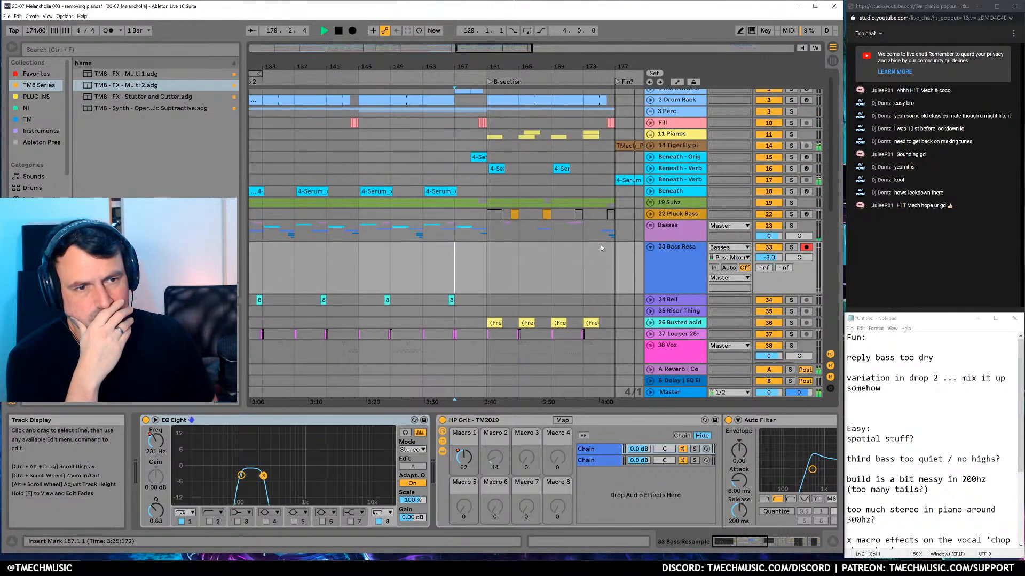
# Unfold the Pluck Bass track, inspect its B-section clips and play from 164.1.1
pyautogui.click(650, 214)
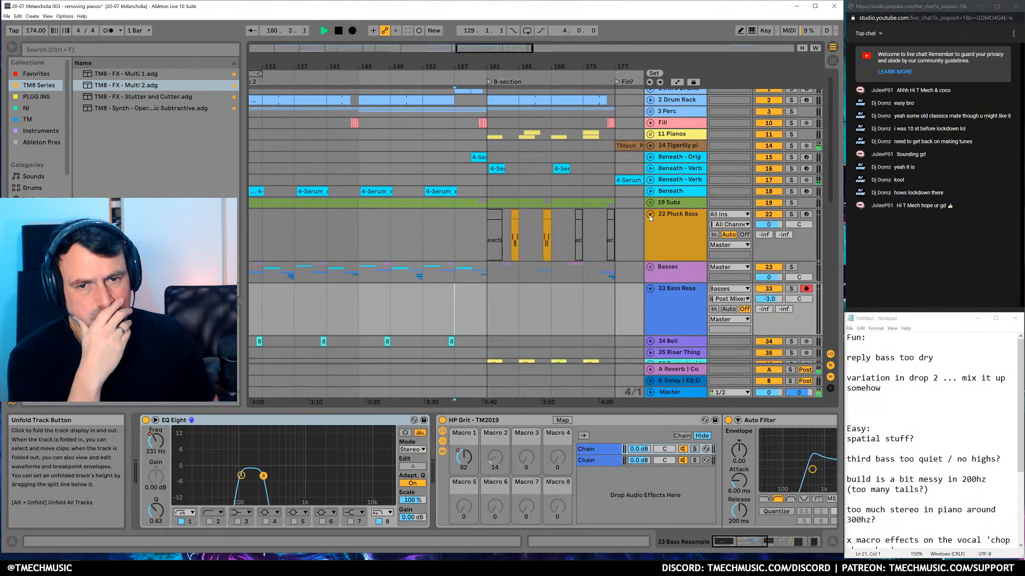
pyautogui.click(678, 227)
pyautogui.click(516, 232)
pyautogui.press('space')
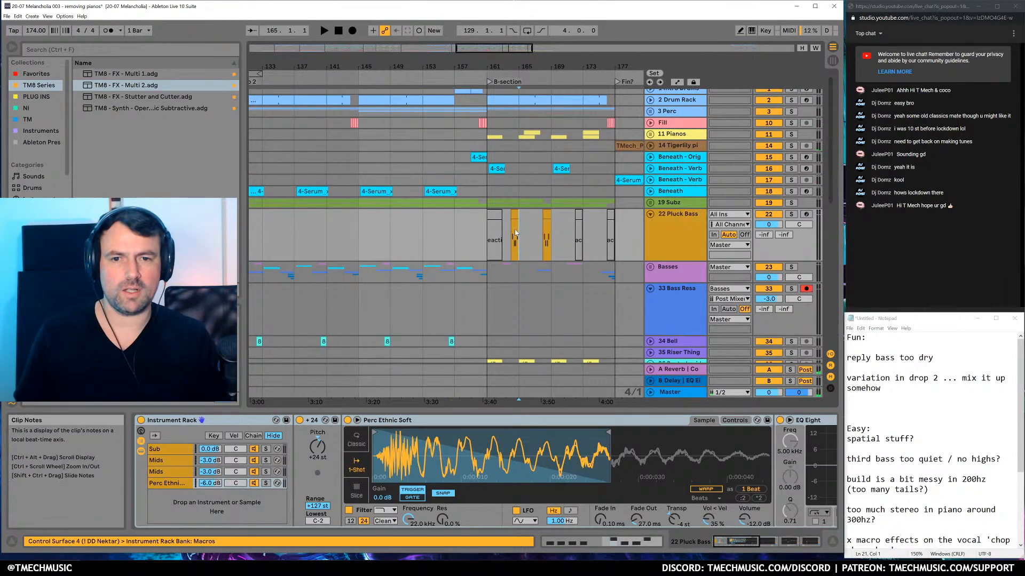
pyautogui.press('space')
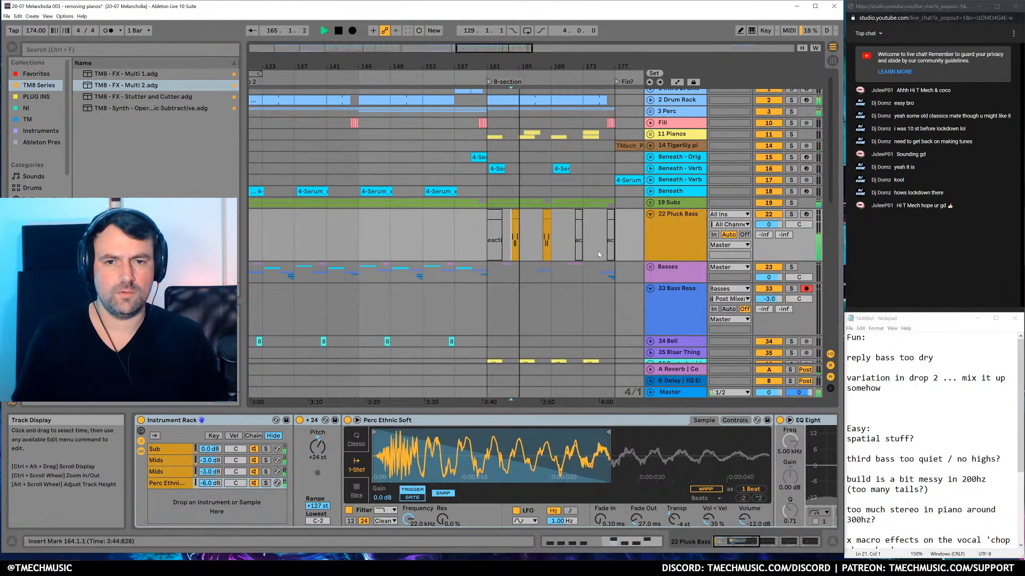
# Select the Beneath - Verb clips in the second B-section and listen to them from 161.1.1
pyautogui.click(490, 274)
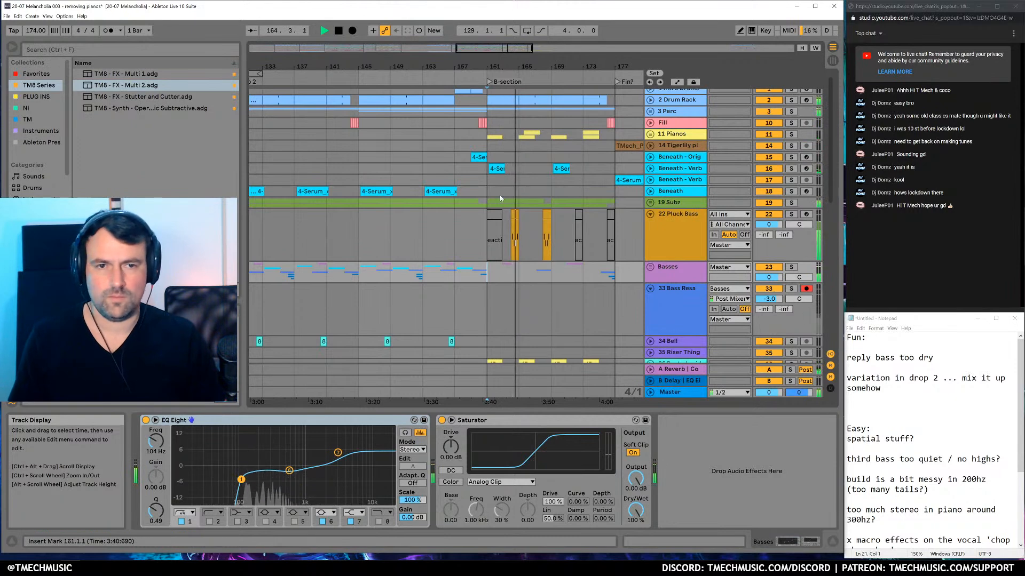
pyautogui.moveTo(479, 170); pyautogui.dragTo(589, 172)
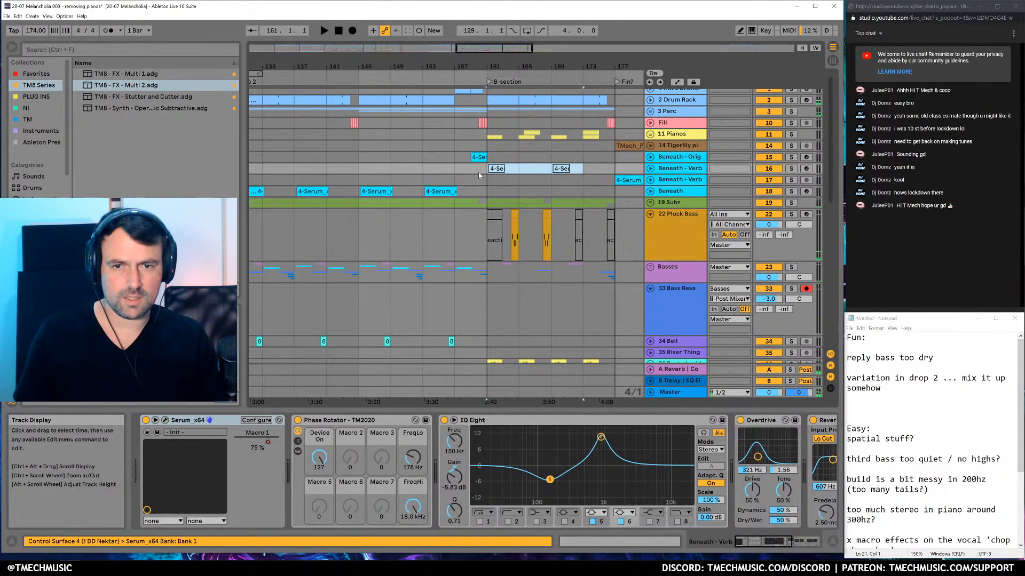
pyautogui.press('space')
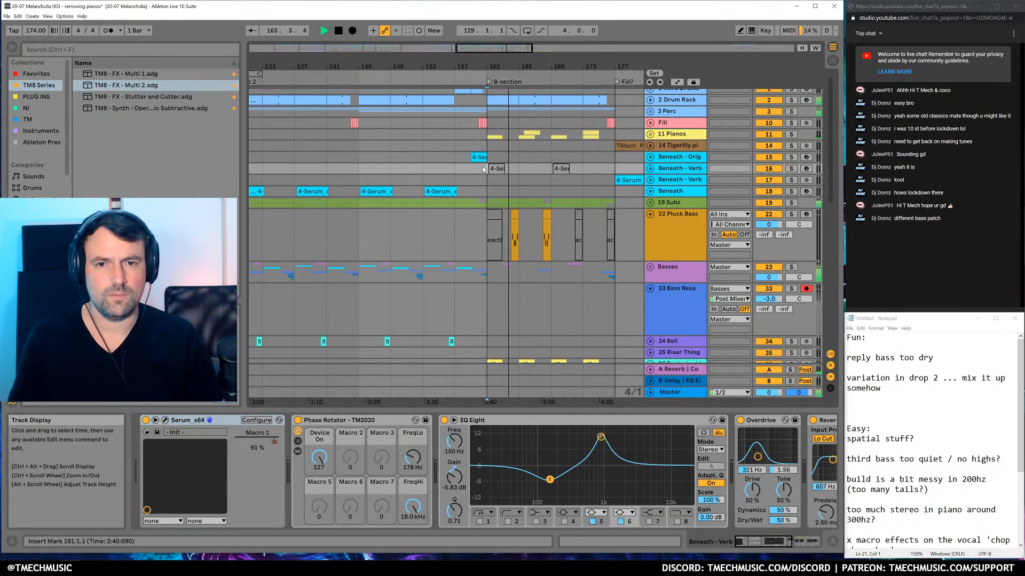
pyautogui.moveTo(479, 169); pyautogui.dragTo(600, 173)
pyautogui.press('space')
pyautogui.click(548, 180)
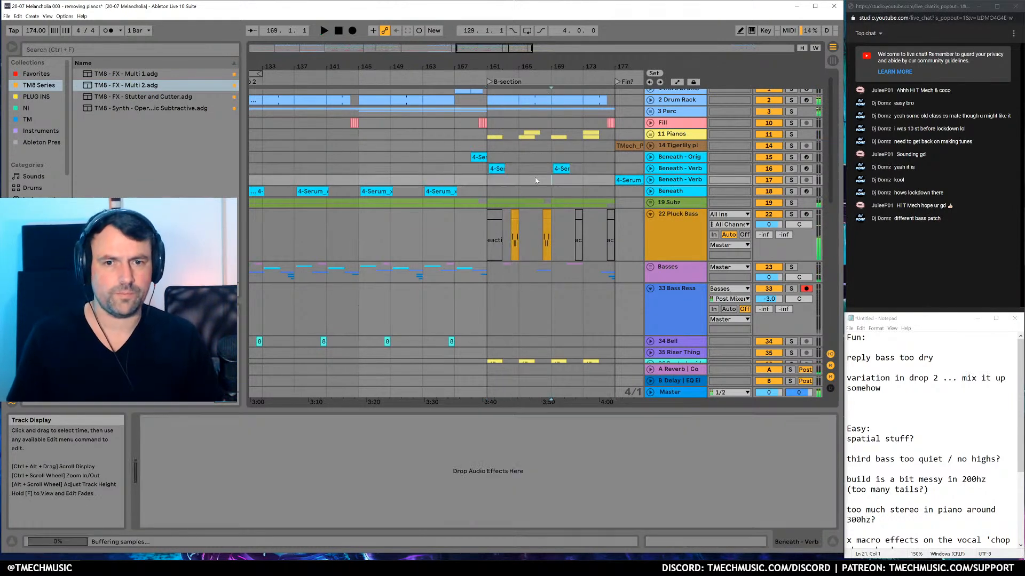
# Unfold the Beneath - Verb track that plays in the B-sections and duplicate it
pyautogui.click(650, 169)
pyautogui.moveTo(553, 67); pyautogui.dragTo(555, 125)
pyautogui.click(666, 201)
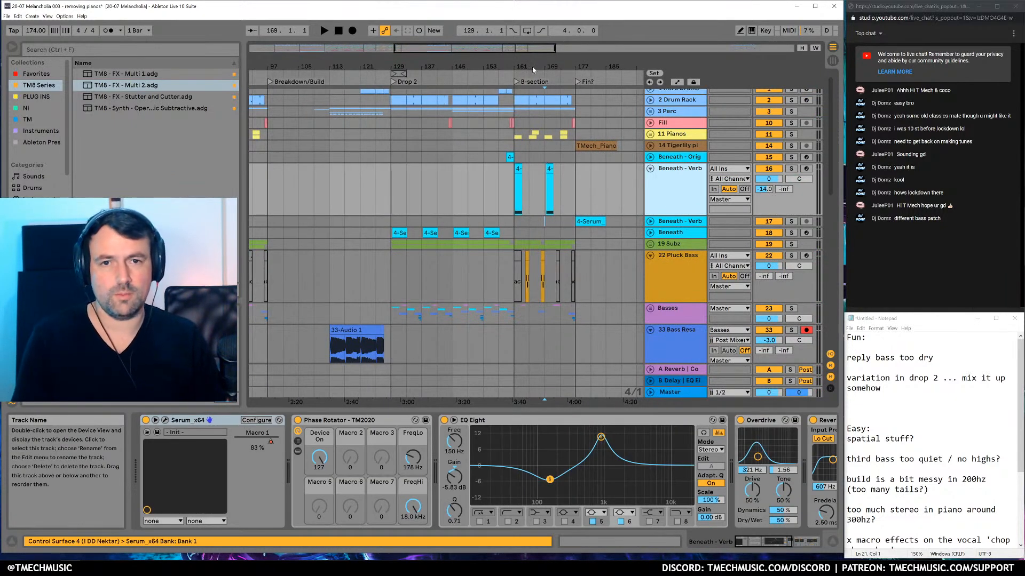
pyautogui.hotkey('ctrl', 'd')
# Delete the duplicate track's clips in the first B-section and the original track's clips in the second B-section
pyautogui.moveTo(528, 66); pyautogui.dragTo(523, 59)
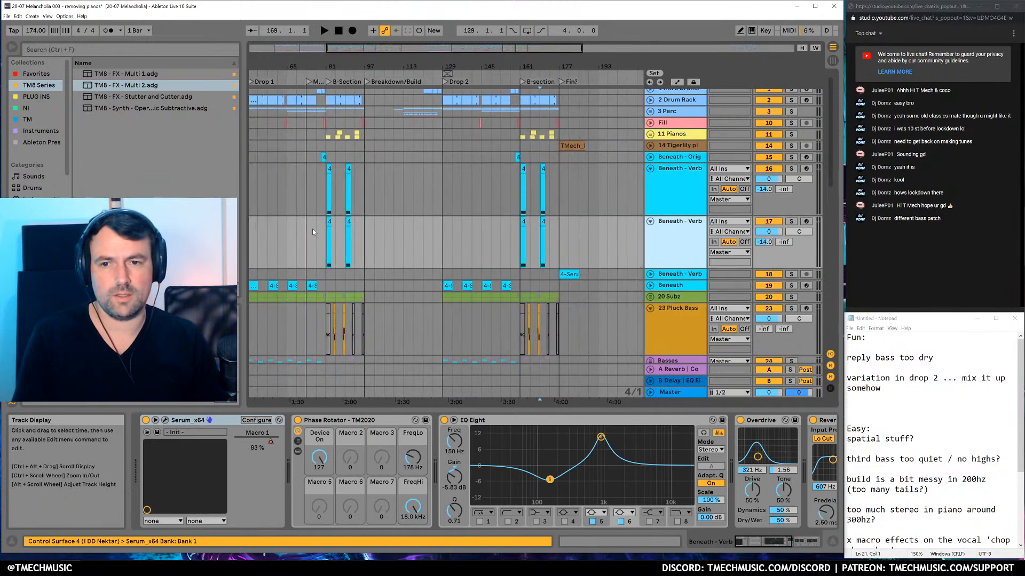
pyautogui.moveTo(315, 229); pyautogui.dragTo(403, 240)
pyautogui.press('Delete')
pyautogui.click(521, 181)
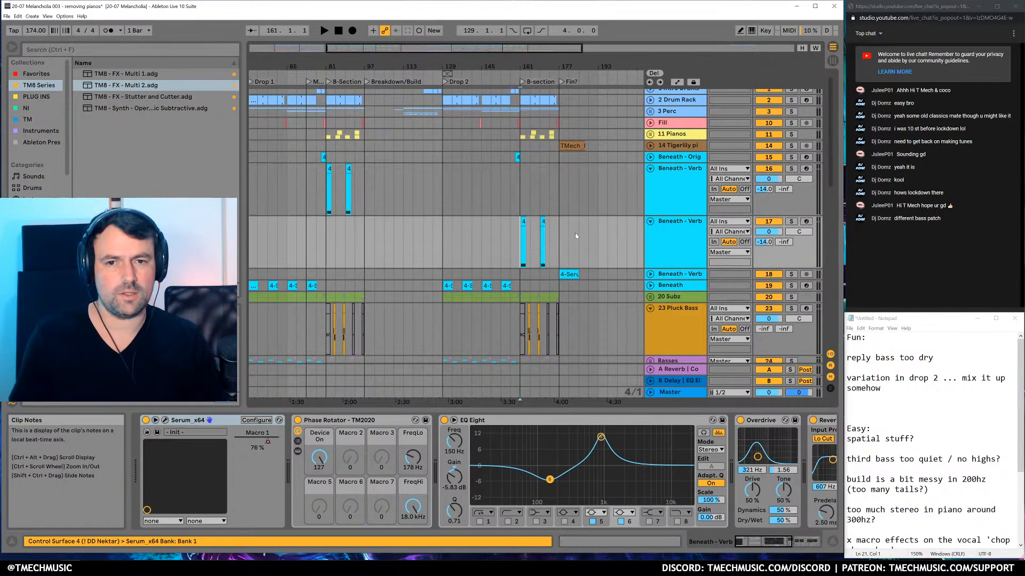
# Solo the duplicated Beneath - Verb track, play it from 161.1.1 and open its Serum plug-in window
pyautogui.click(791, 222)
pyautogui.press('space')
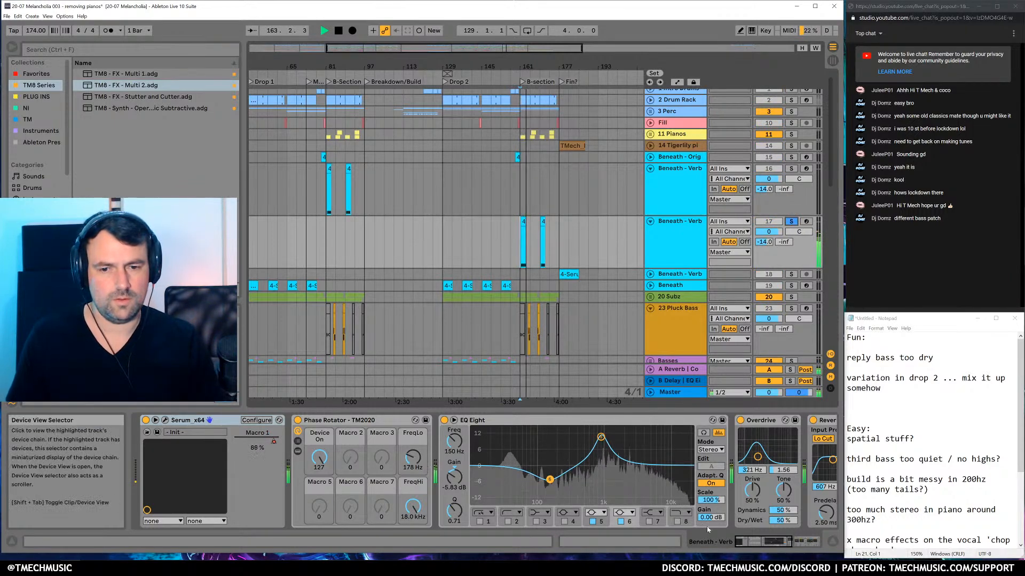
pyautogui.moveTo(752, 543)
pyautogui.mouseDown()
pyautogui.moveTo(779, 543)
pyautogui.moveTo(751, 544)
pyautogui.mouseUp()
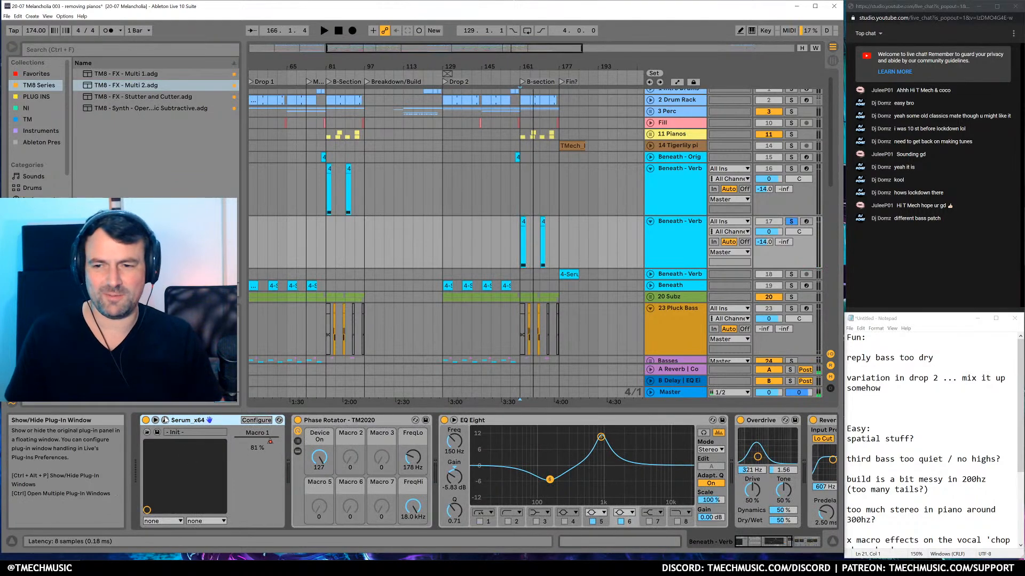
pyautogui.hotkey('ctrl', 'alt', 'p')
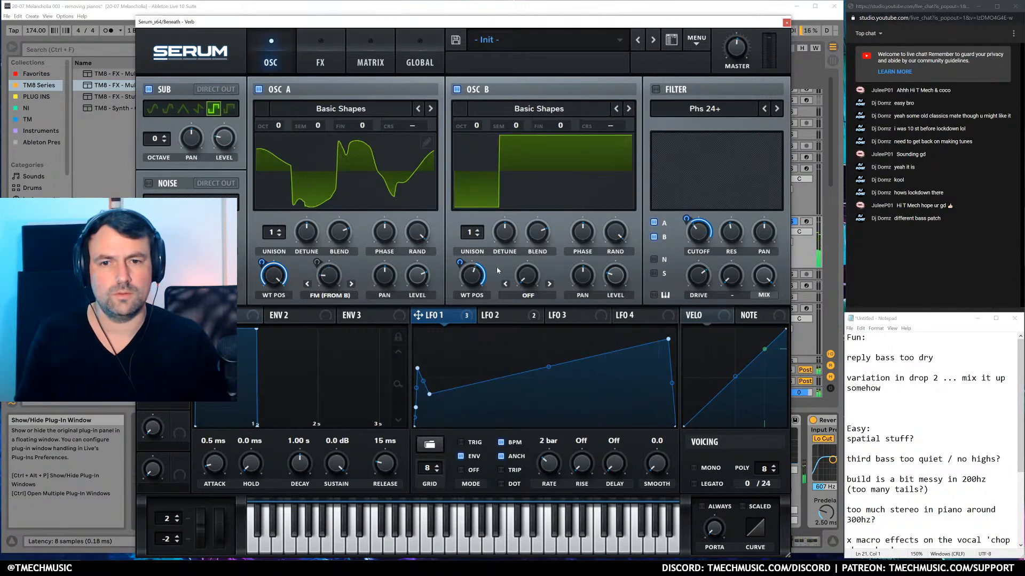
# Adjust oscillator B's wavetable position and its modulation amount in Serum by ear, and close the plug-in window
pyautogui.moveTo(462, 266); pyautogui.dragTo(462, 282)
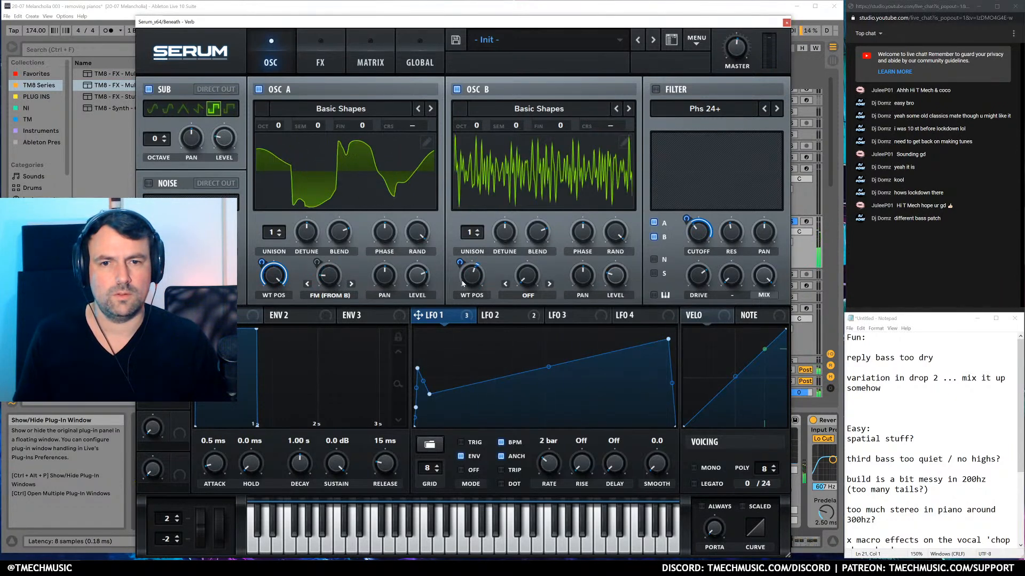
pyautogui.moveTo(473, 284); pyautogui.dragTo(487, 328)
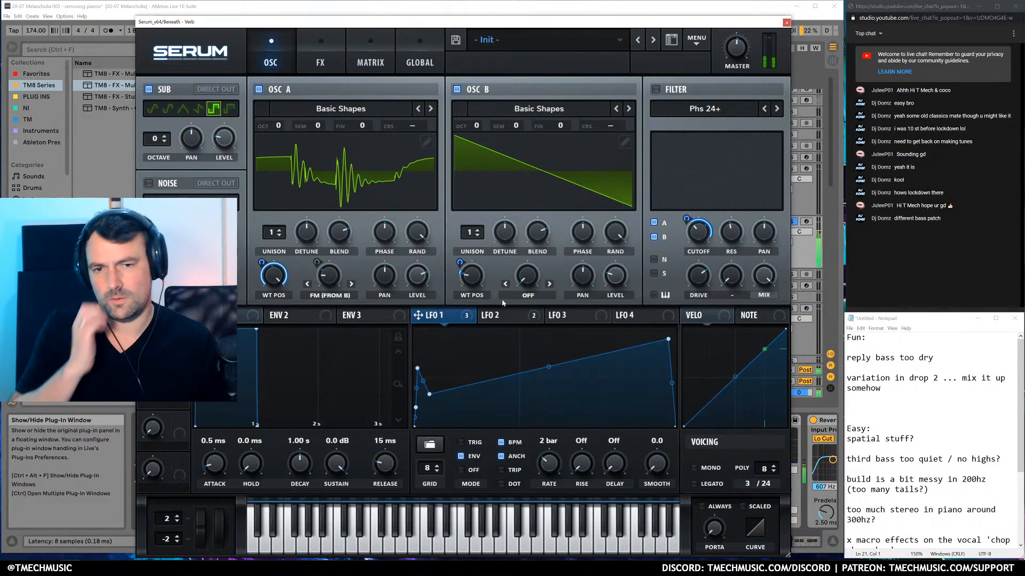
pyautogui.moveTo(461, 263); pyautogui.dragTo(461, 252)
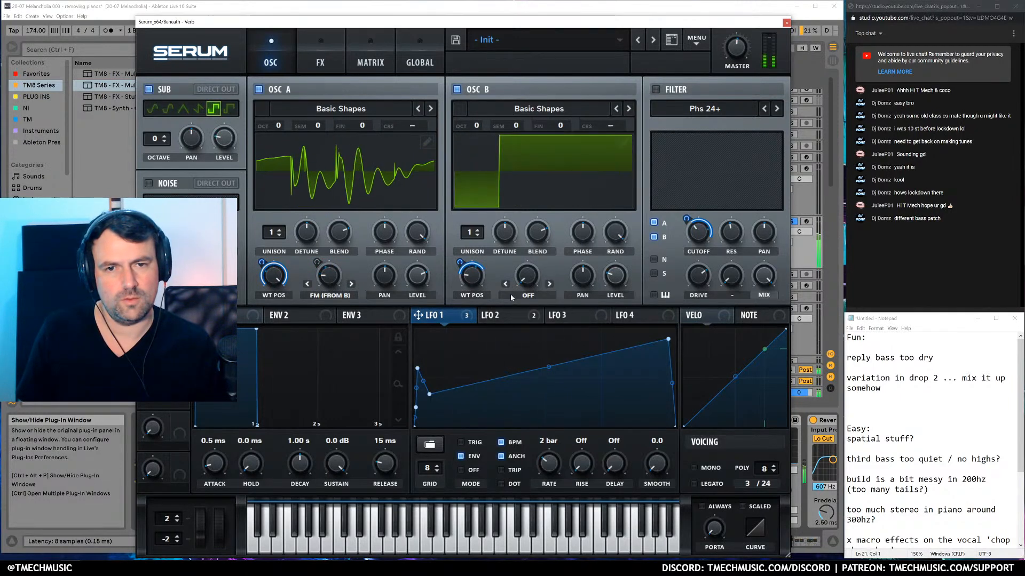
pyautogui.moveTo(476, 280)
pyautogui.moveTo(477, 281); pyautogui.dragTo(474, 270)
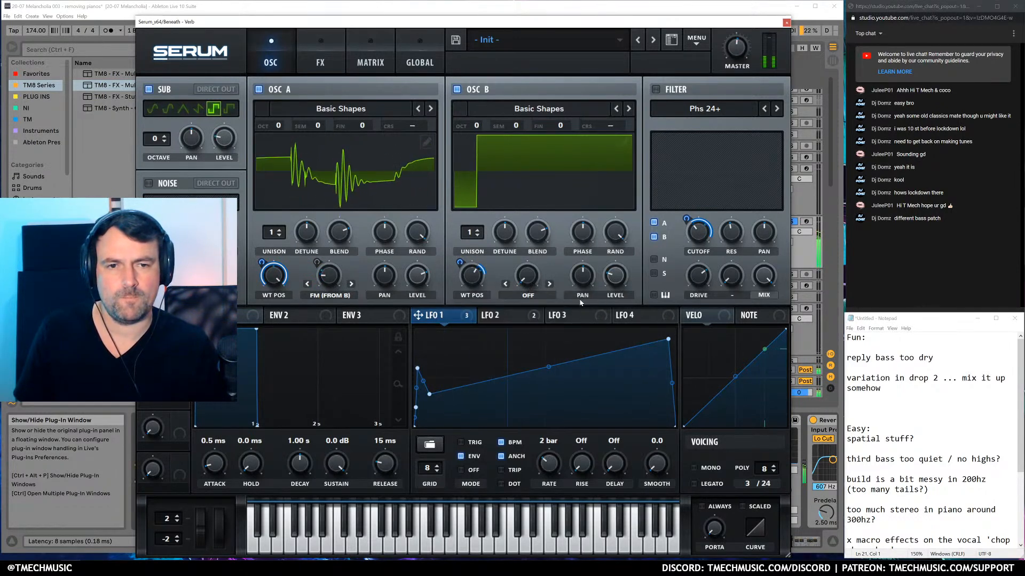
pyautogui.click(786, 23)
# Boost EQ Eight's band 7 as a 6.82 dB shelf at 2.84 kHz, turn Adaptive Q off, and set the mid peak to 7.81 dB at 958 Hz
pyautogui.click(653, 523)
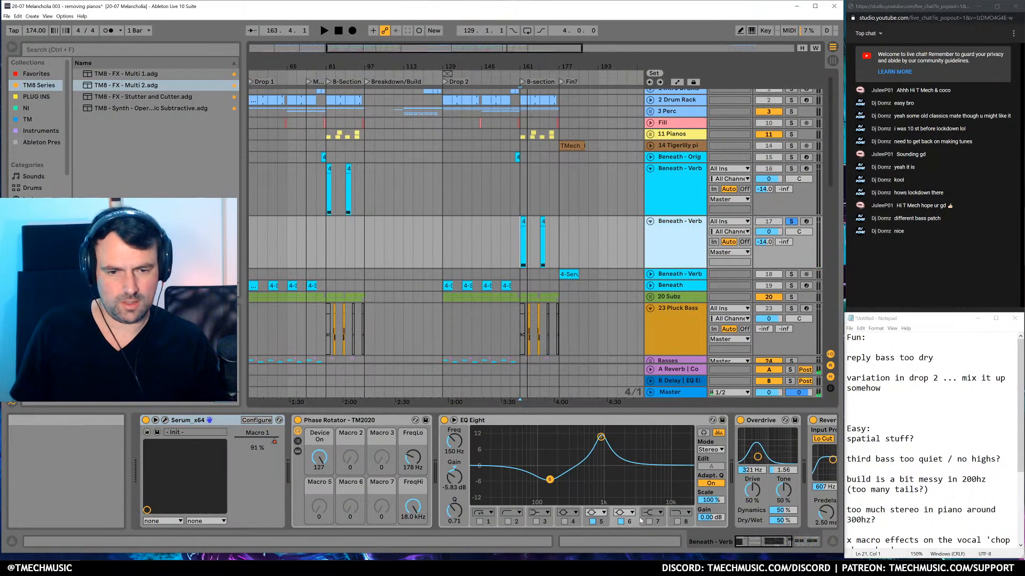
pyautogui.click(652, 523)
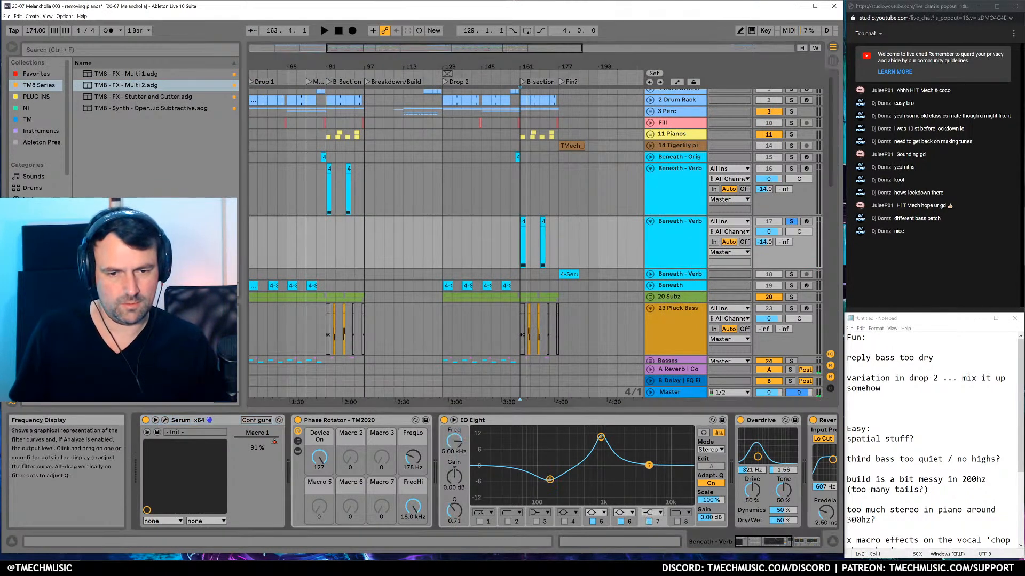
pyautogui.click(711, 484)
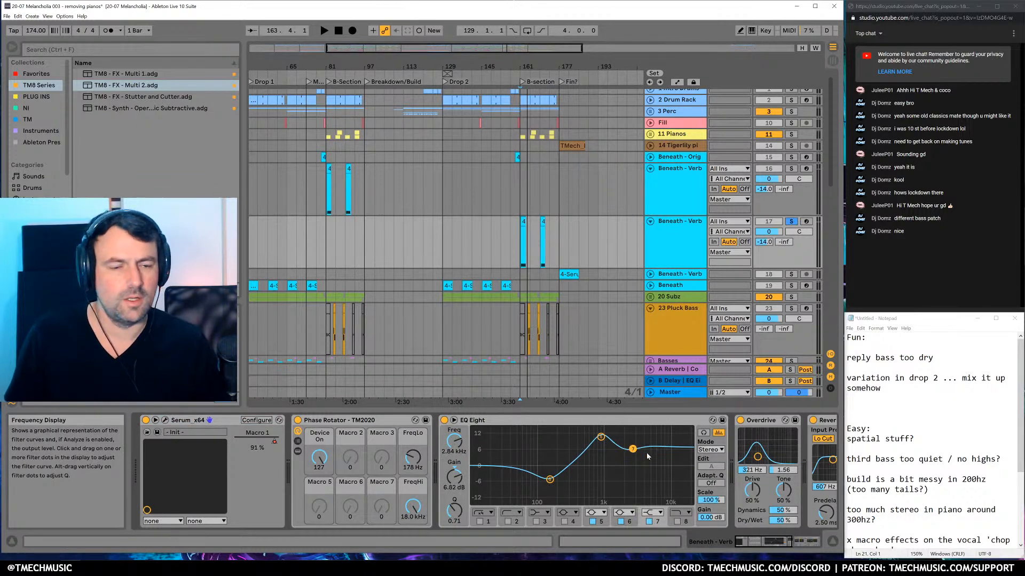
pyautogui.moveTo(524, 66); pyautogui.dragTo(524, 117)
pyautogui.press('space')
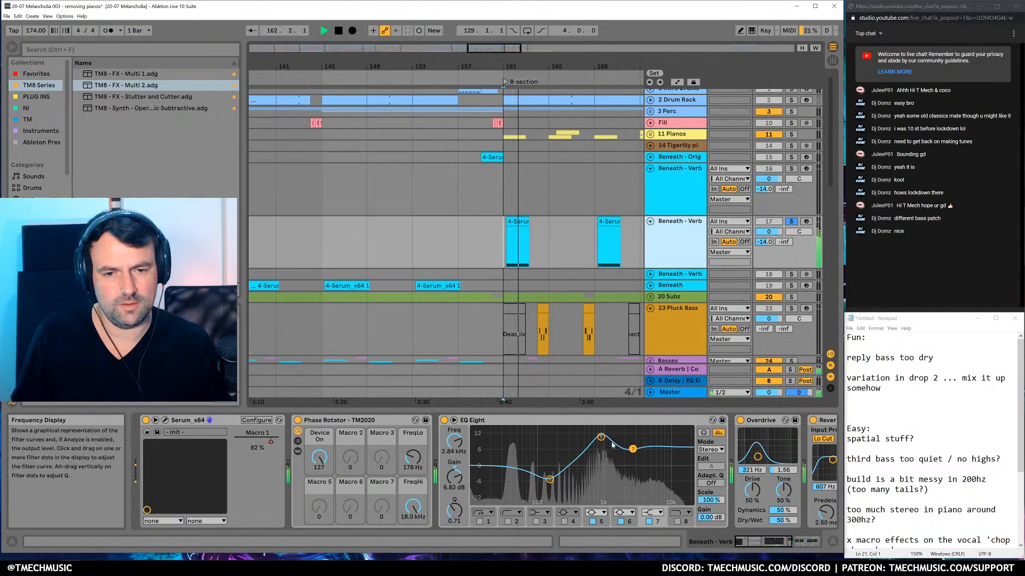
pyautogui.moveTo(602, 438); pyautogui.dragTo(602, 447)
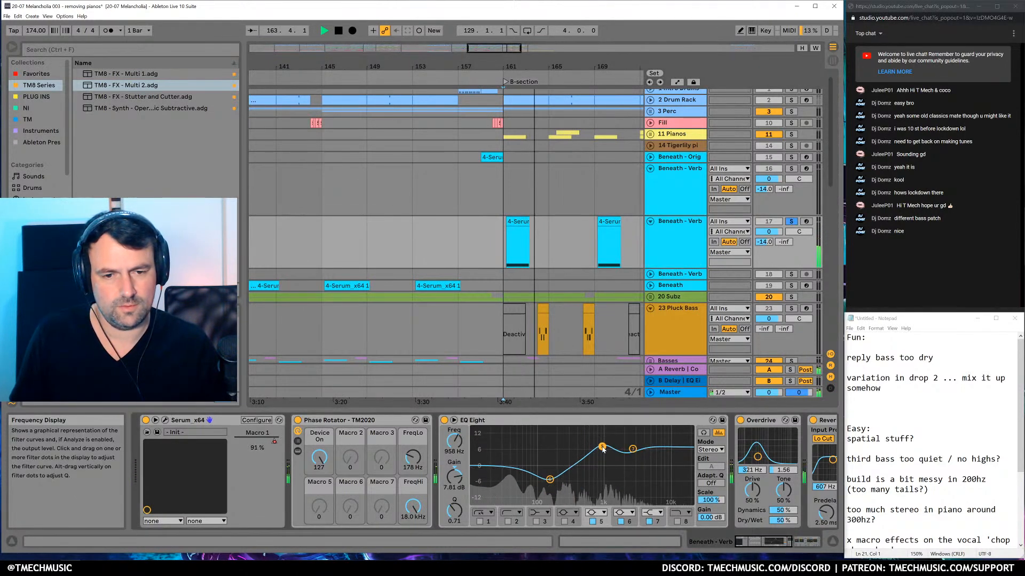
pyautogui.press('space')
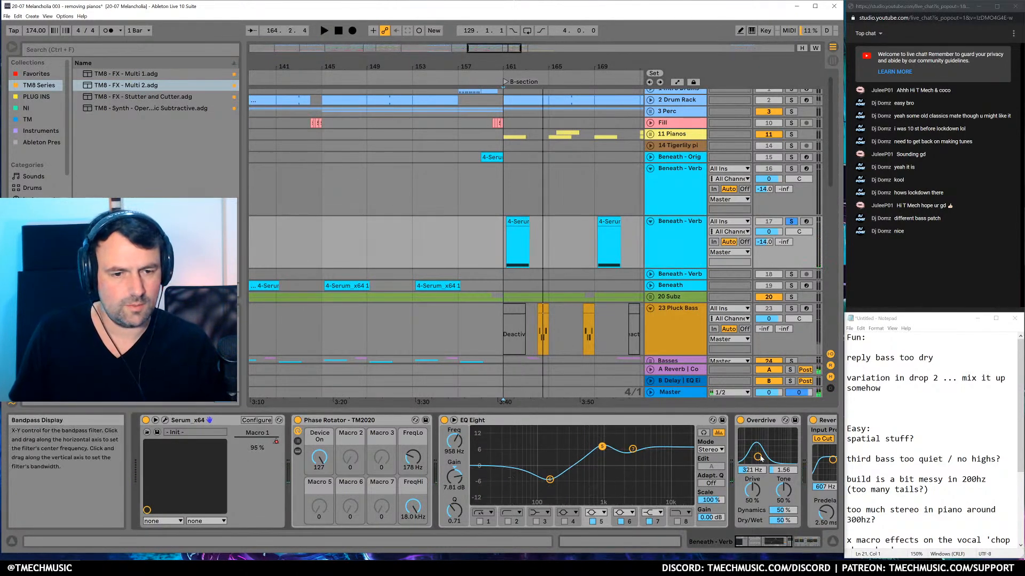
# Duplicate the Overdrive and set the copy to 3.83 kHz, bandwidth 4.22 and 15% Dry/Wet
pyautogui.click(794, 421)
pyautogui.hotkey('ctrl', 'd')
pyautogui.press('space')
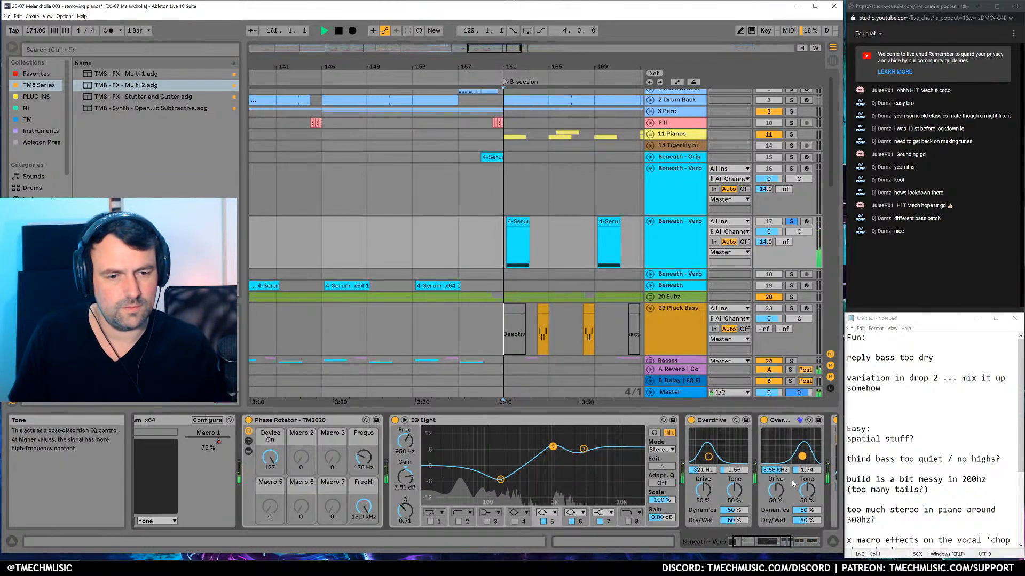
pyautogui.moveTo(806, 520); pyautogui.dragTo(806, 539)
pyautogui.moveTo(803, 457); pyautogui.dragTo(804, 451)
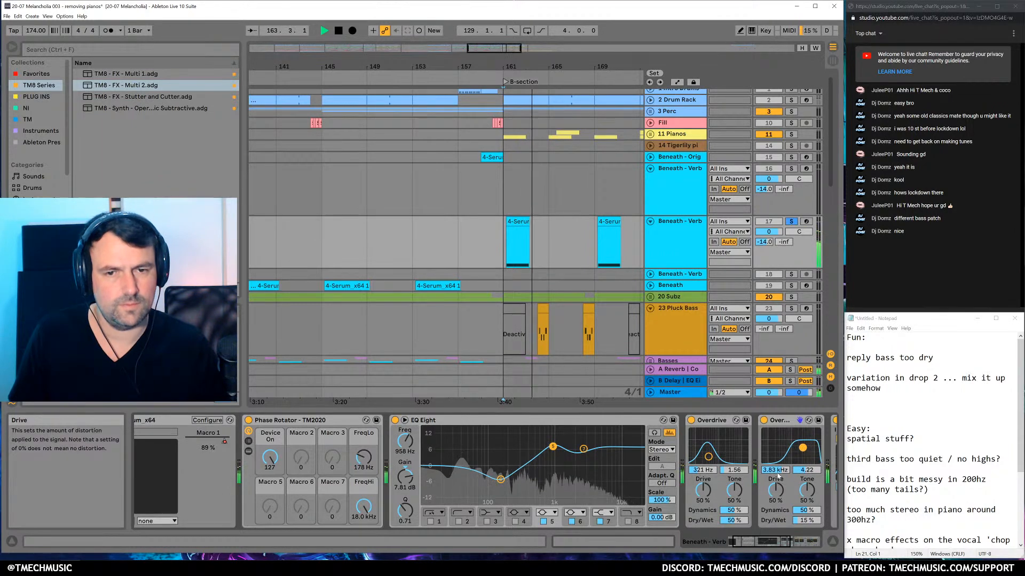
# Unsolo the duplicated Beneath - Verb track and play the full mix from 157.1.1 into the B-section
pyautogui.click(791, 221)
pyautogui.moveTo(538, 67); pyautogui.dragTo(477, 57)
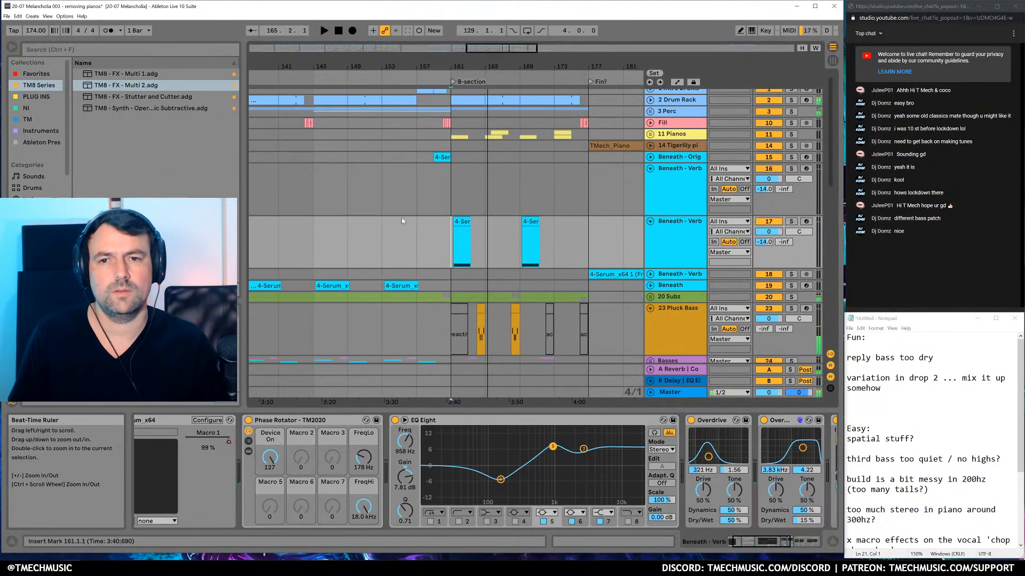
pyautogui.click(419, 207)
pyautogui.press('space')
pyautogui.press('space')
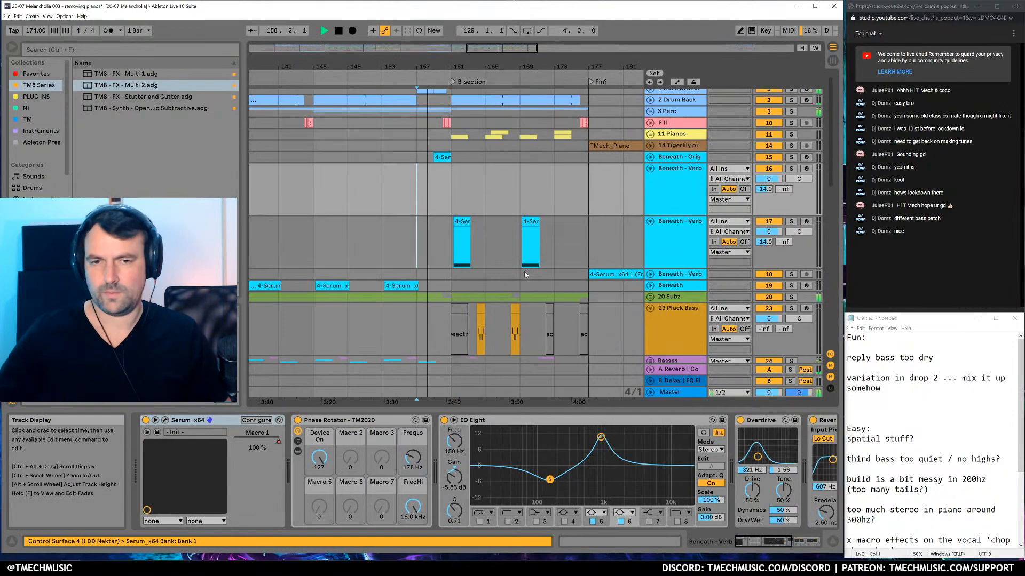
pyautogui.scroll(-4, 557, 316)
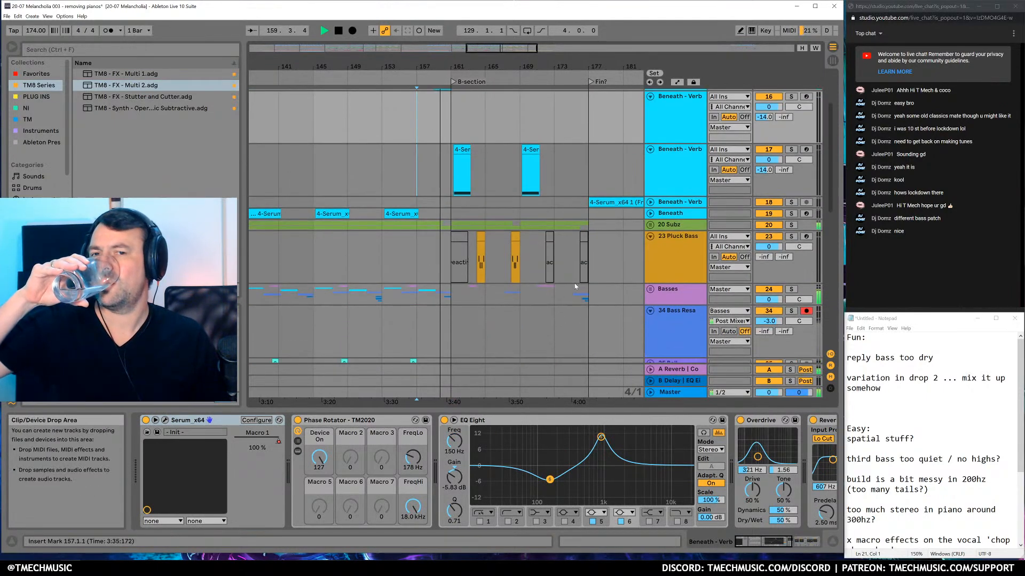
pyautogui.scroll(-5, 503, 315)
pyautogui.scroll(-4, 503, 315)
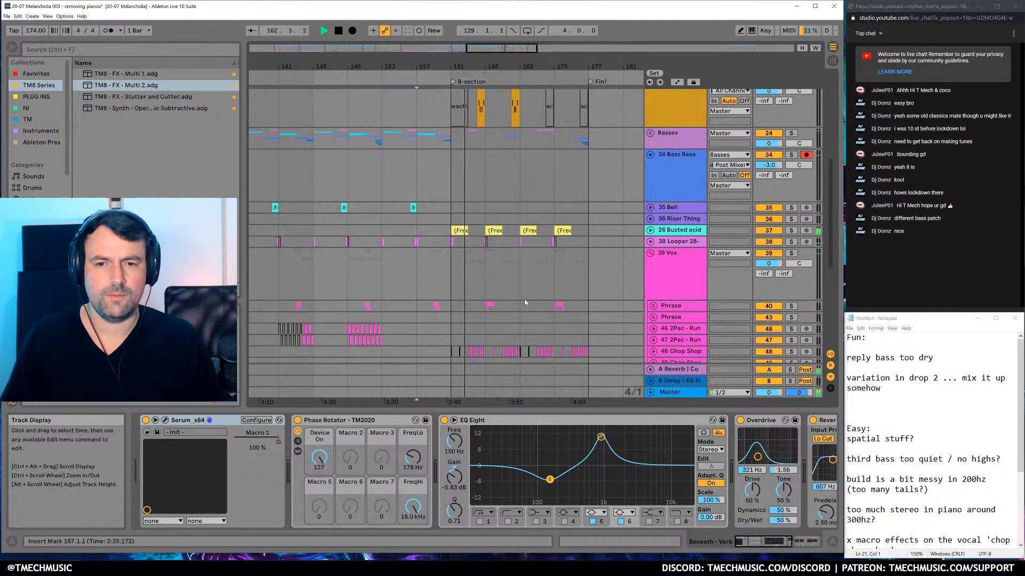
# Unfold the 26 Busted acid track and listen to its first B-section clip from 161.1.1, both soloed and in the full mix
pyautogui.scroll(1, 565, 285)
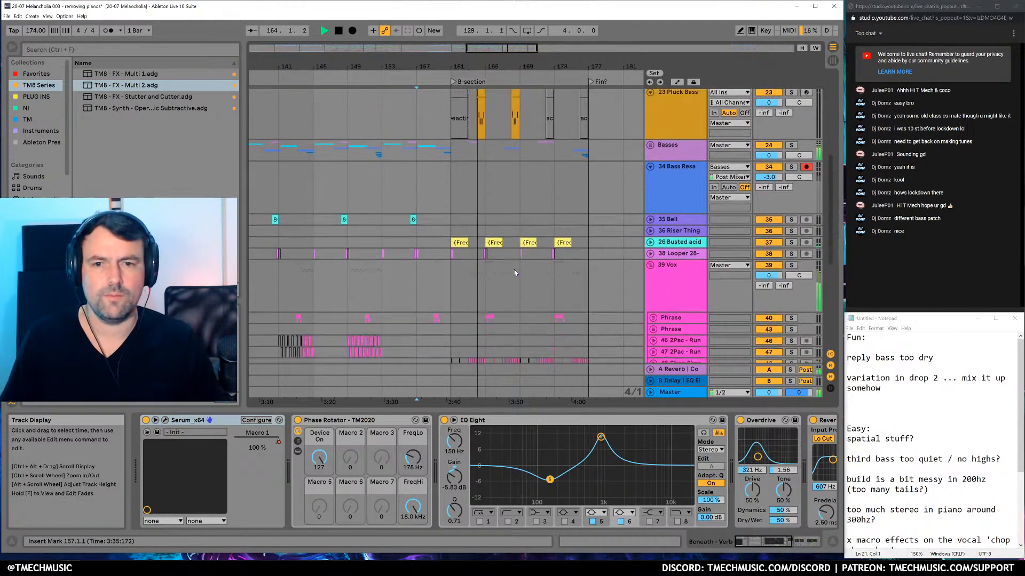
pyautogui.click(650, 255)
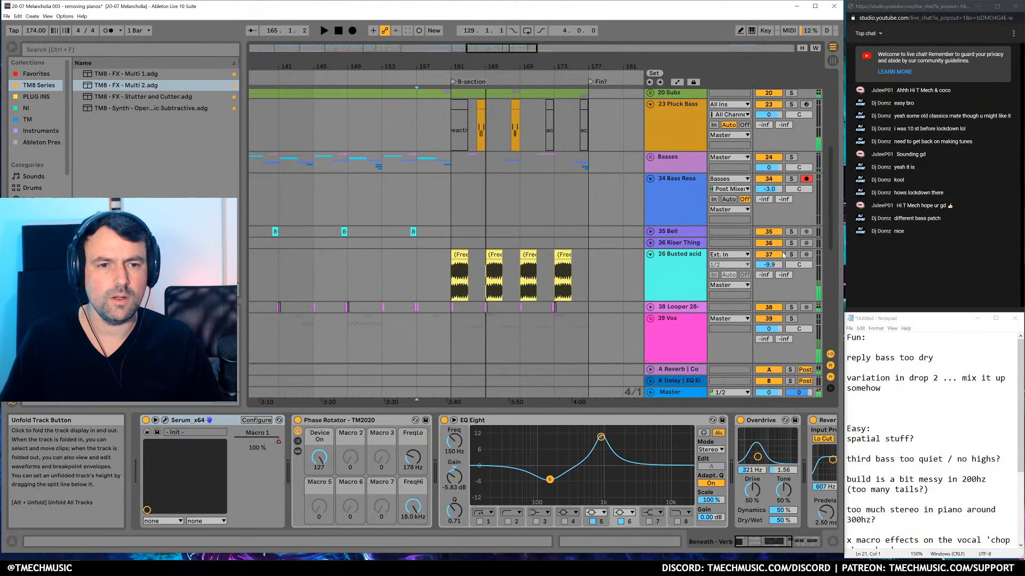
pyautogui.click(456, 254)
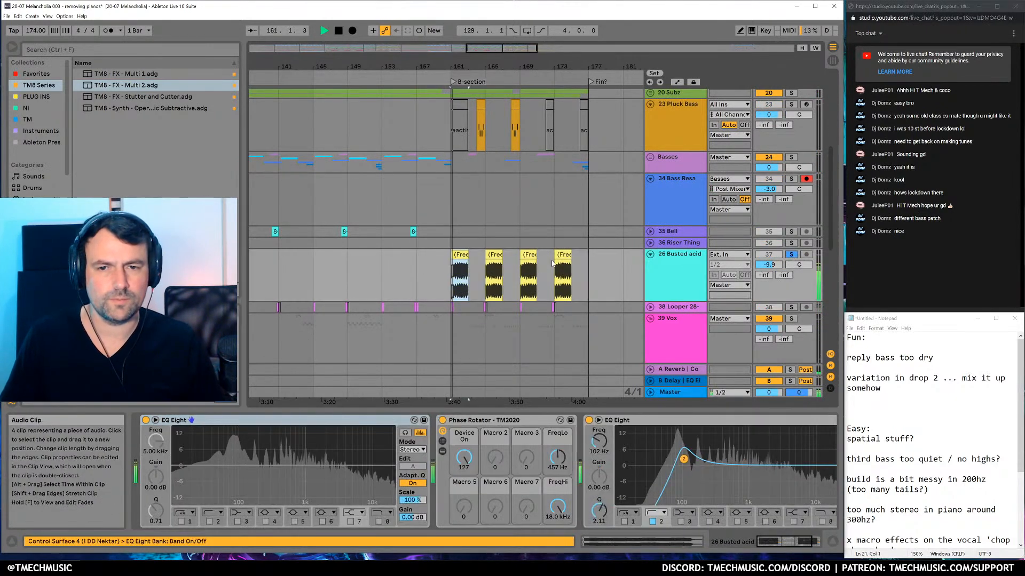
pyautogui.press('space')
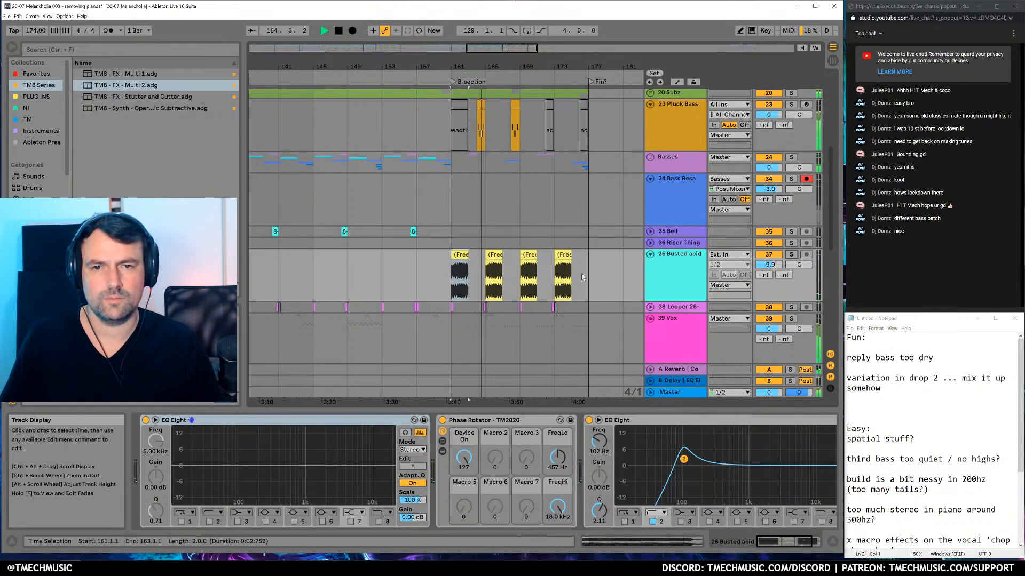
pyautogui.click(791, 255)
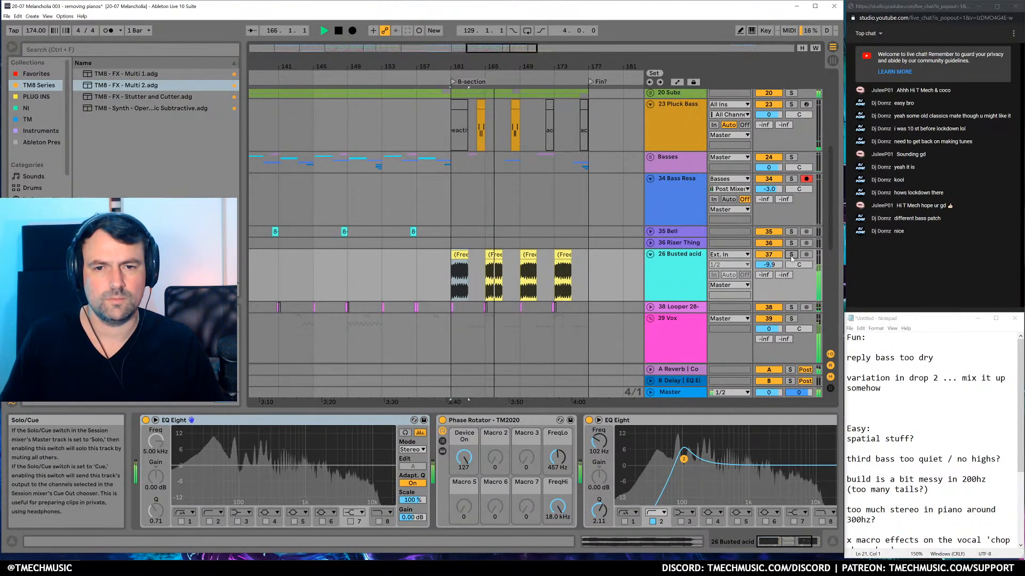
pyautogui.press('space')
# Add a Vocoder to the Busted acid track, with Modulator as the carrier and Formant raised to 15.6
pyautogui.click(675, 272)
pyautogui.hotkey('ctrl', 'f')
pyautogui.write('voco')
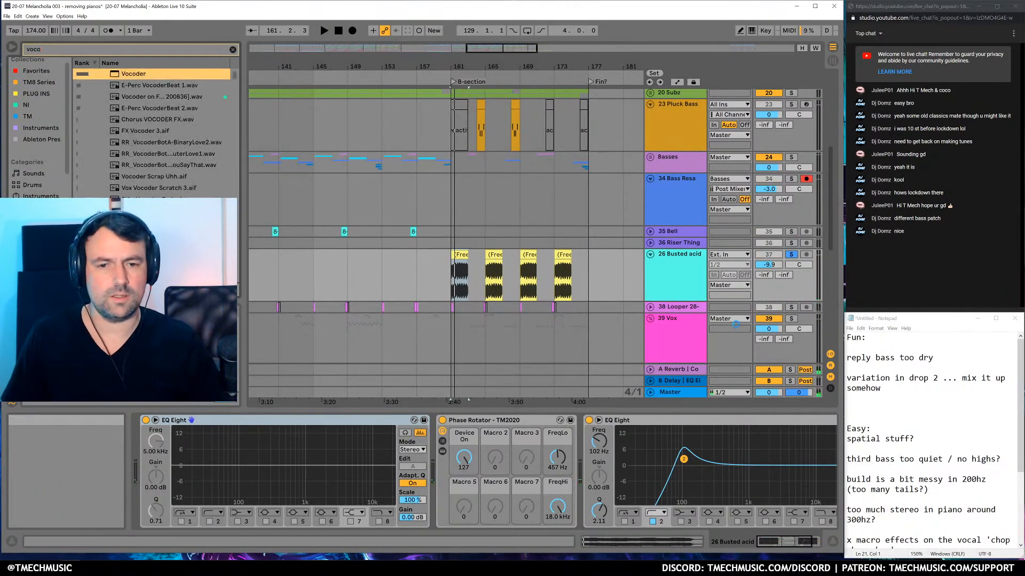
pyautogui.press('Return')
pyautogui.moveTo(815, 480); pyautogui.dragTo(819, 510)
pyautogui.press('space')
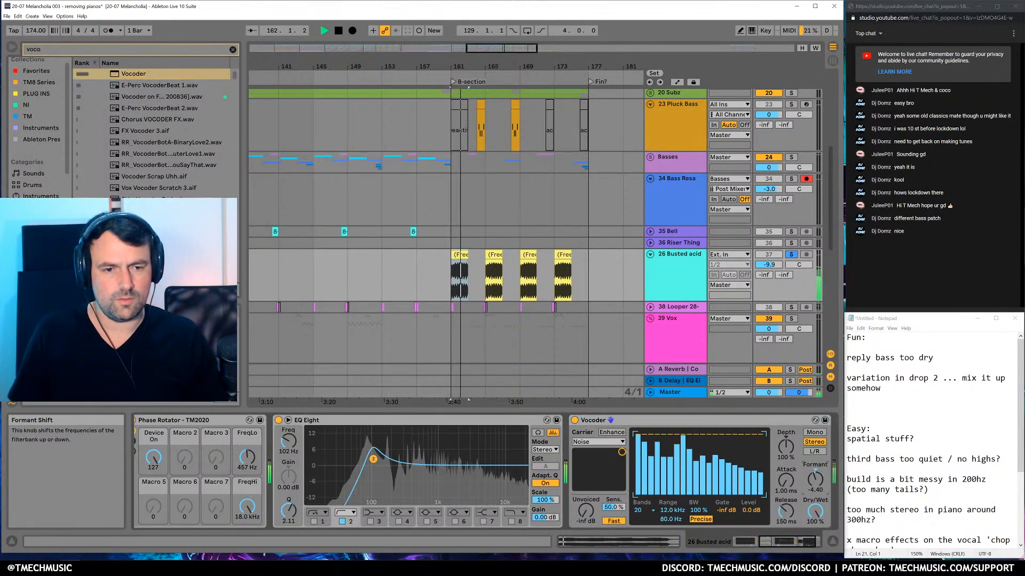
pyautogui.click(607, 441)
pyautogui.click(595, 466)
pyautogui.moveTo(815, 480); pyautogui.dragTo(815, 441)
pyautogui.press('space')
# Automate the Vocoder's Formant Shift in a new lane, ramping it upward across each of the four Busted acid clips
pyautogui.rightClick(816, 479)
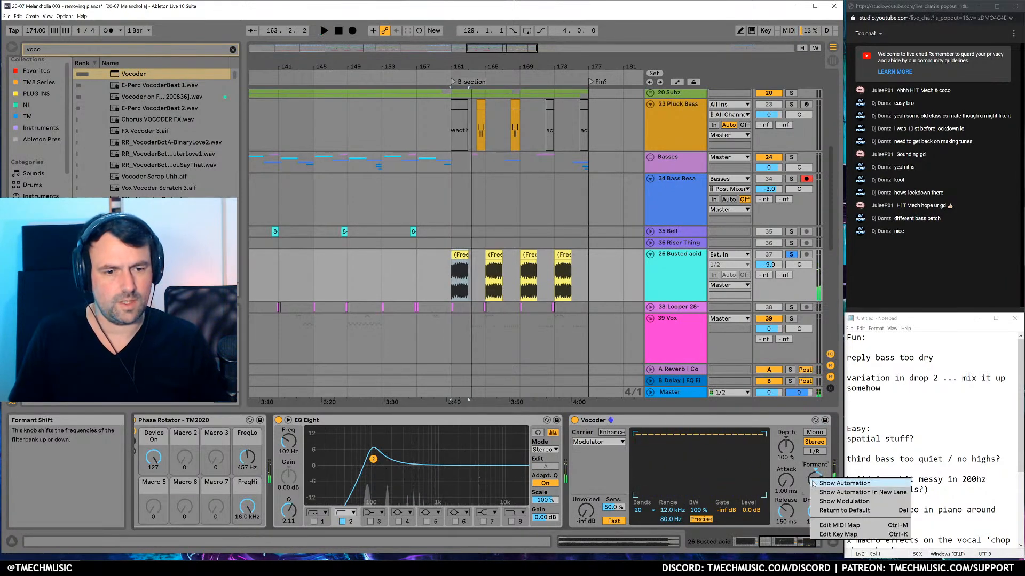
pyautogui.click(848, 493)
pyautogui.click(470, 311)
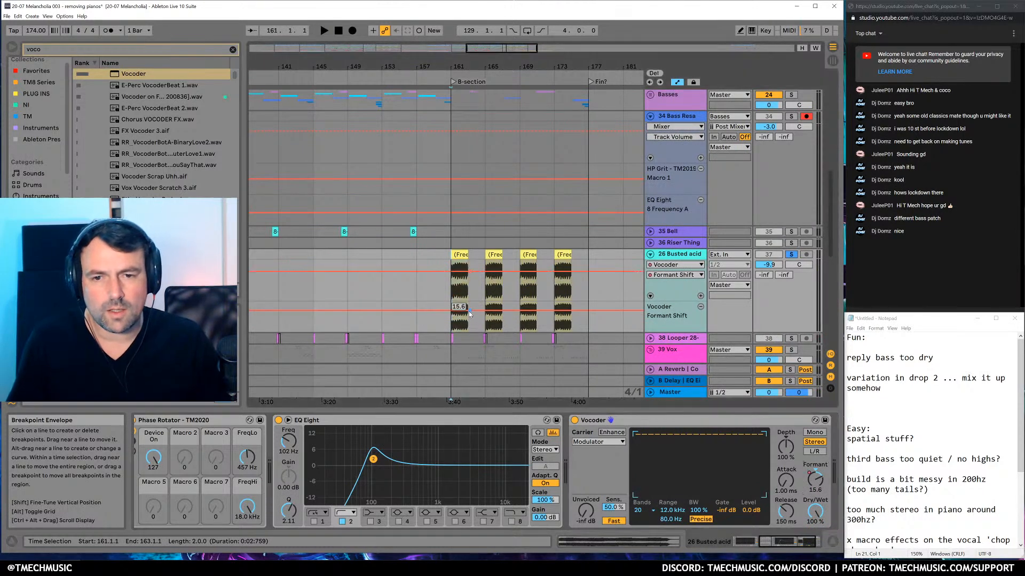
pyautogui.moveTo(446, 311); pyautogui.dragTo(446, 317)
pyautogui.press('space')
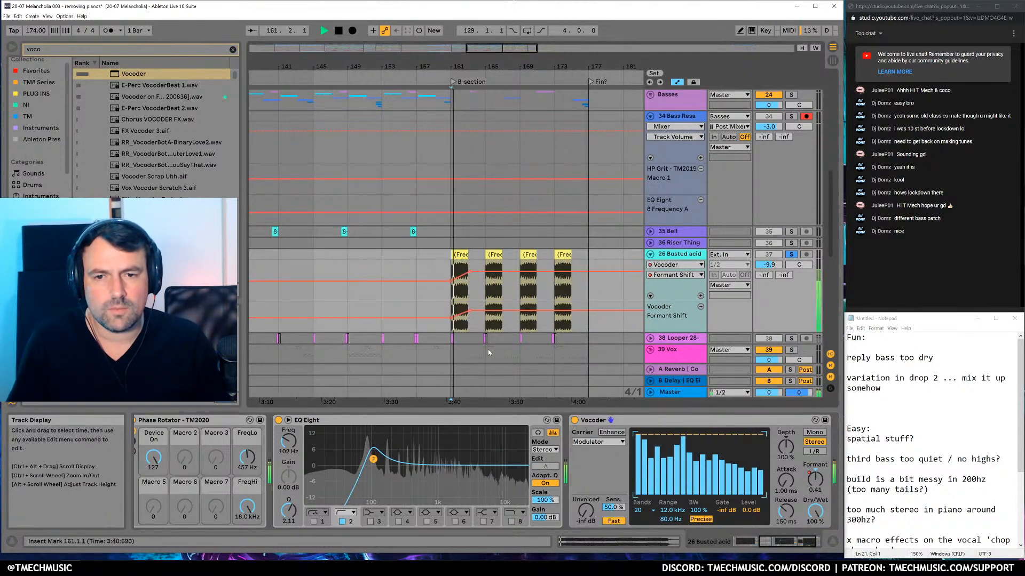
pyautogui.press('space')
pyautogui.moveTo(486, 316)
pyautogui.mouseDown()
pyautogui.moveTo(485, 331)
pyautogui.moveTo(505, 309)
pyautogui.mouseUp()
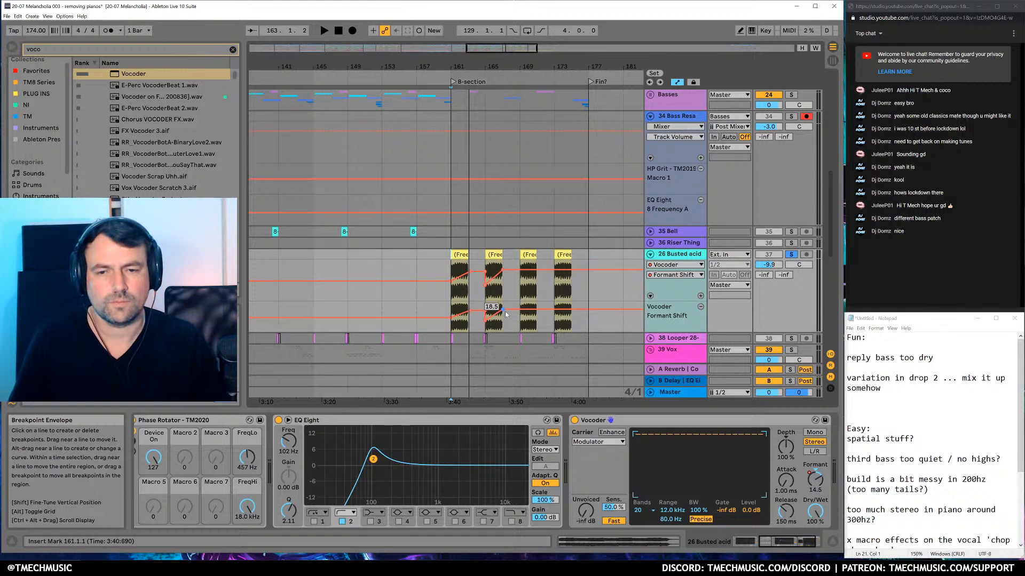
pyautogui.hotkey('ctrl', 'd')
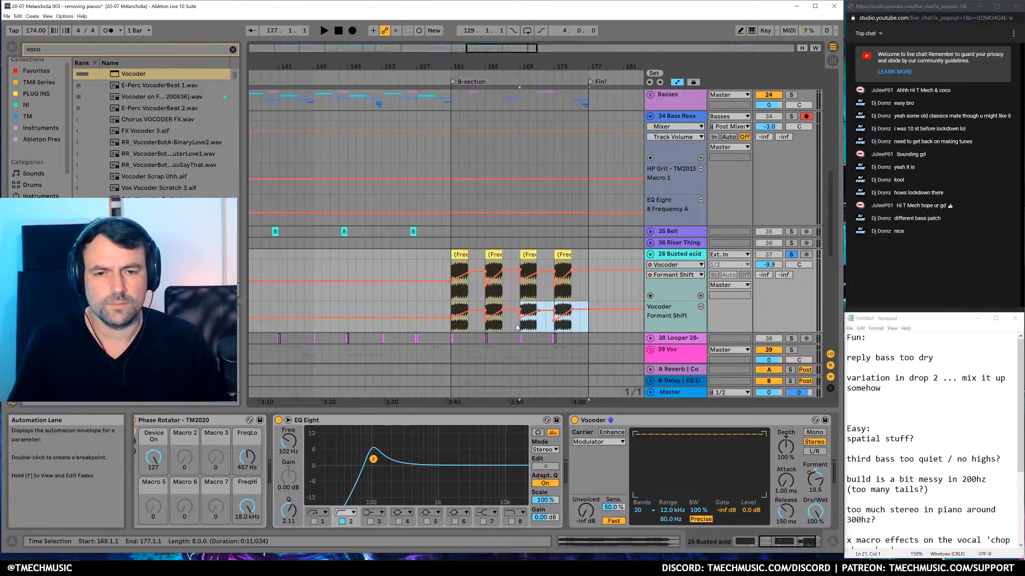
# Automate the Vocoder's Device On so it is active only from bar 160 to about bar 176, and fold the Busted acid track
pyautogui.click(449, 305)
pyautogui.click(574, 421)
pyautogui.rightClick(573, 421)
pyautogui.click(592, 427)
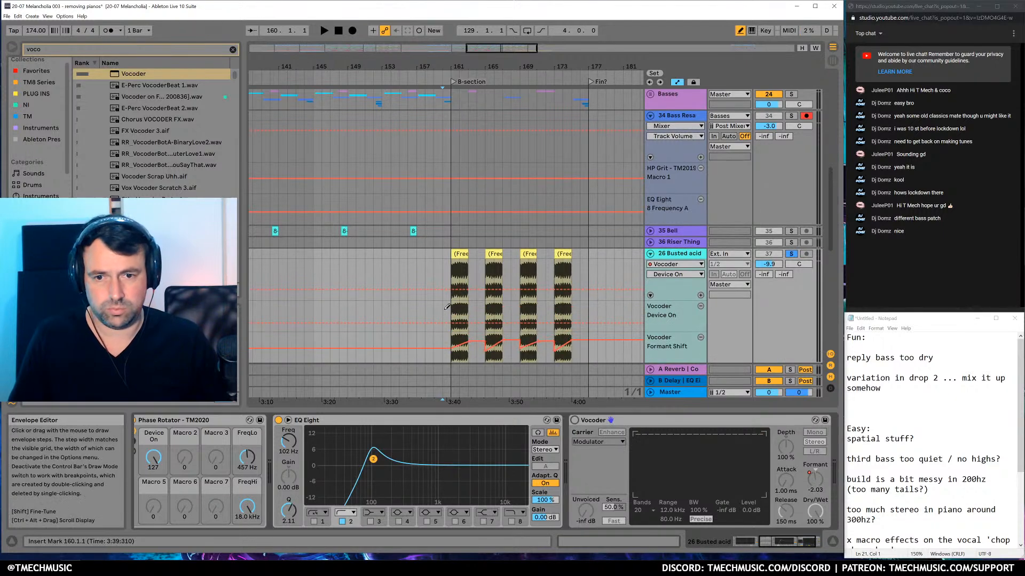
pyautogui.moveTo(443, 309); pyautogui.dragTo(579, 310)
pyautogui.press('b')
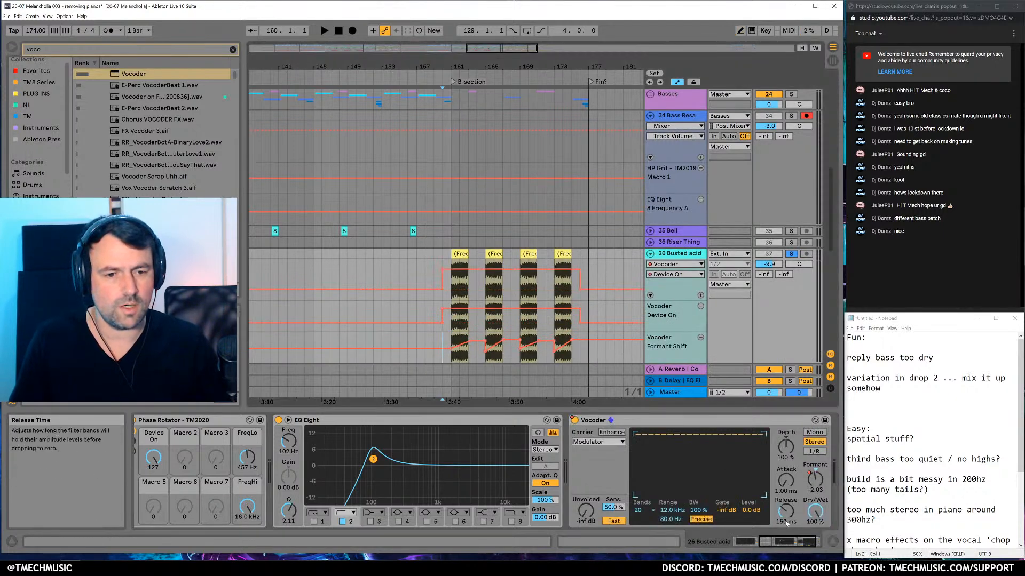
pyautogui.moveTo(799, 541); pyautogui.dragTo(826, 549)
pyautogui.click(651, 253)
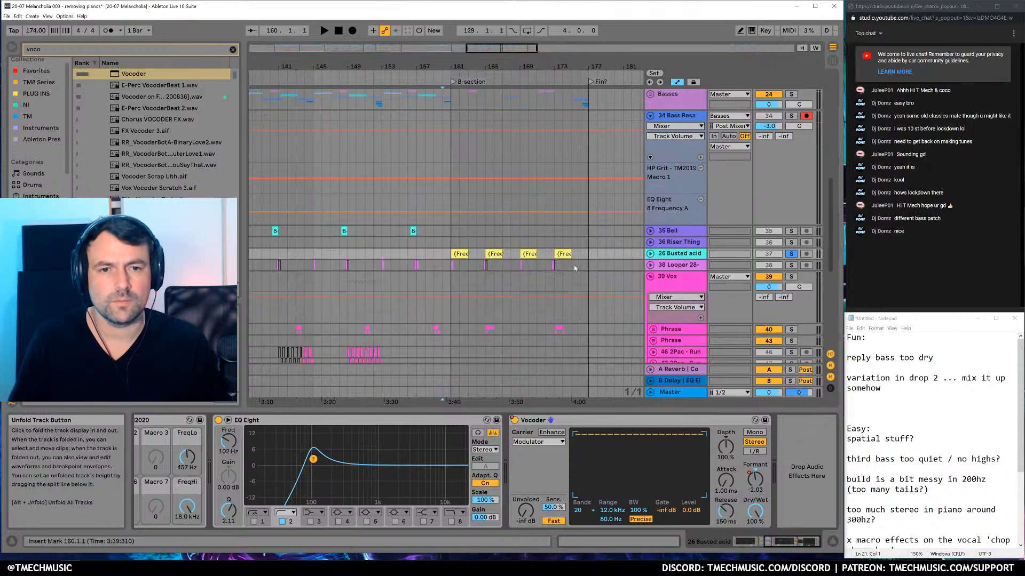
# Unfold the 11 Pianos group with its Chords and Melody tracks, and play the B-section from 161.1.1
pyautogui.scroll(5, 587, 193)
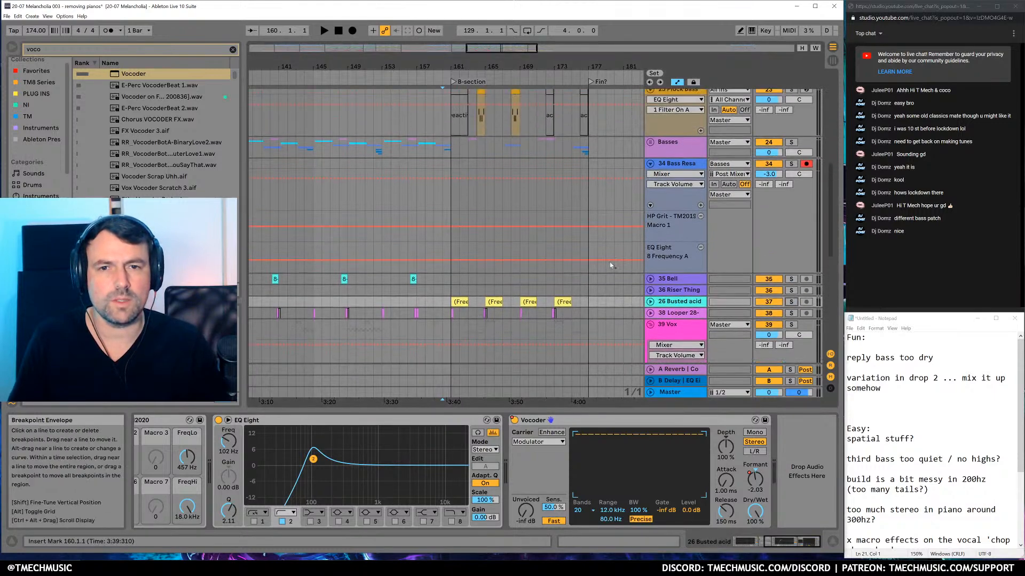
pyautogui.scroll(10, 588, 193)
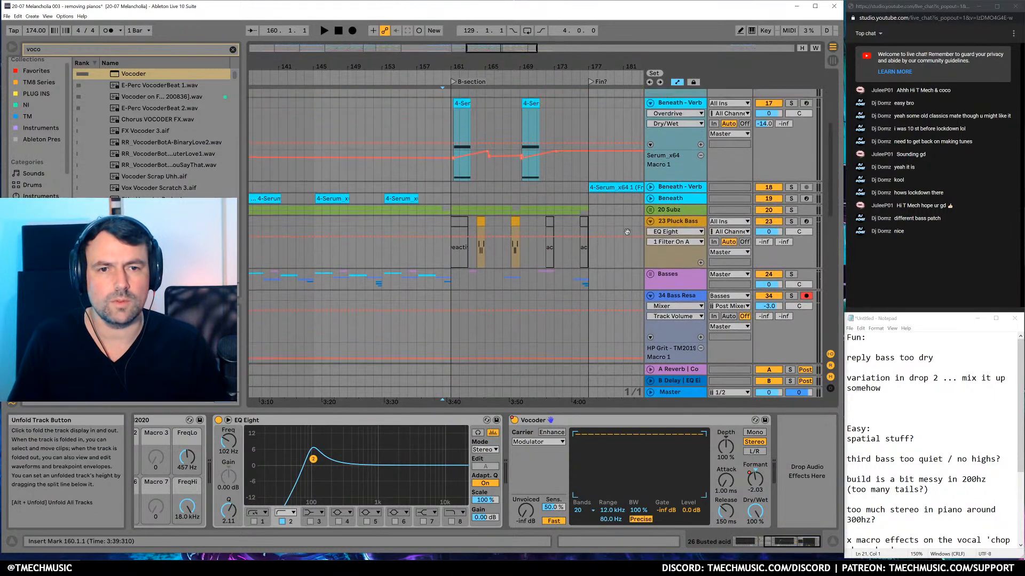
pyautogui.click(650, 139)
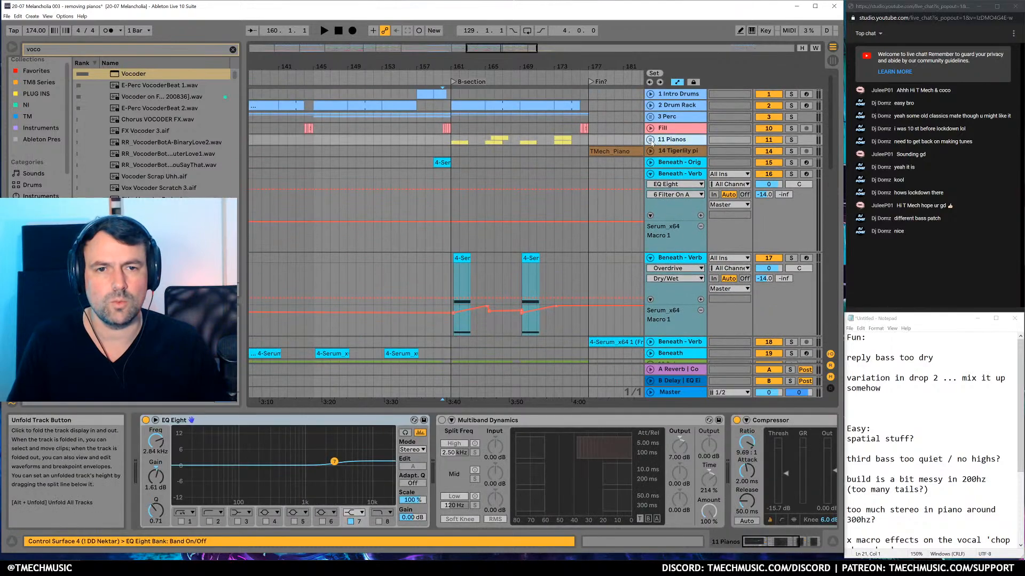
pyautogui.click(653, 235)
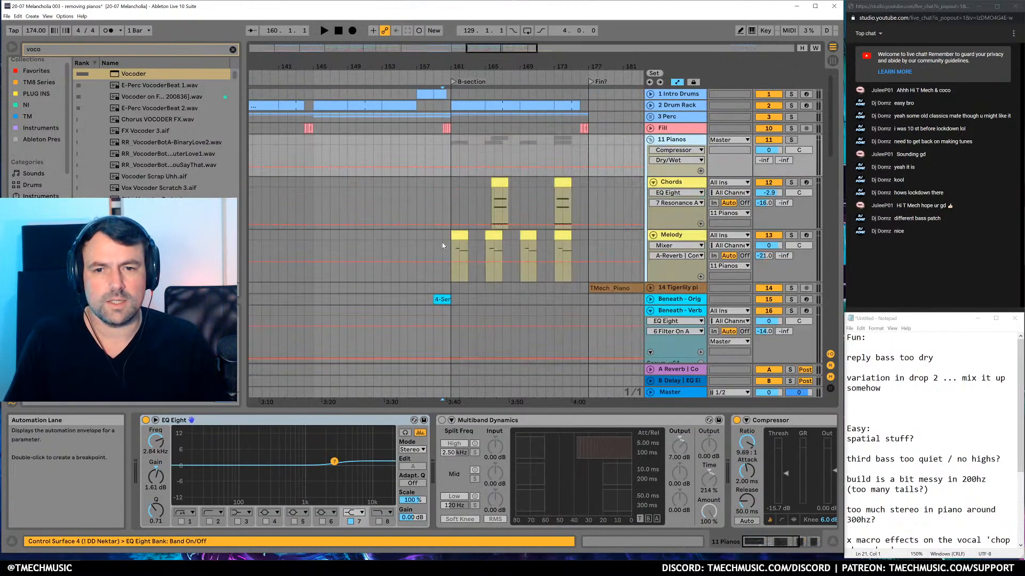
pyautogui.moveTo(407, 64)
pyautogui.mouseDown()
pyautogui.moveTo(479, 51)
pyautogui.moveTo(410, 65)
pyautogui.mouseUp()
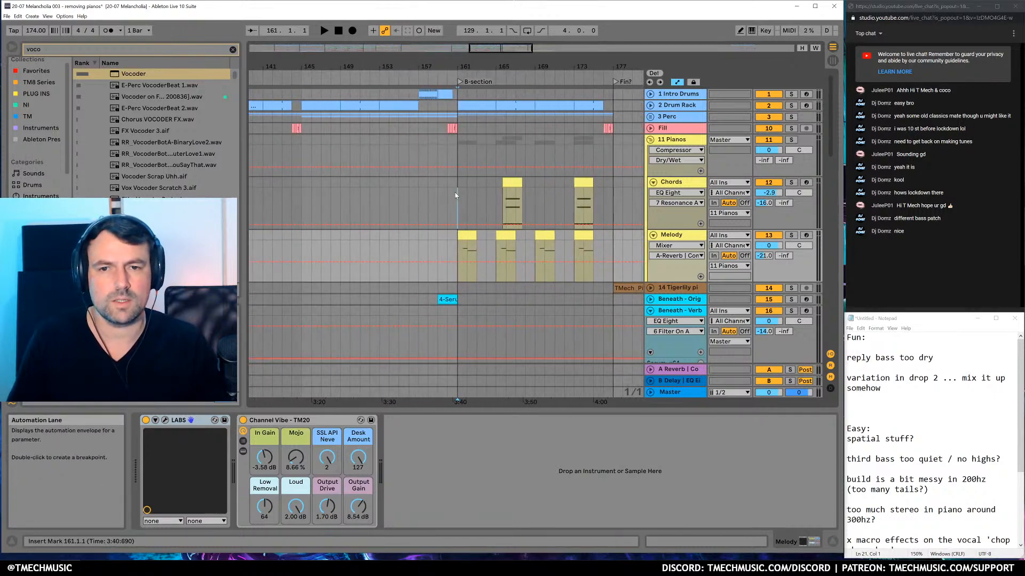
pyautogui.click(456, 193)
pyautogui.press('space')
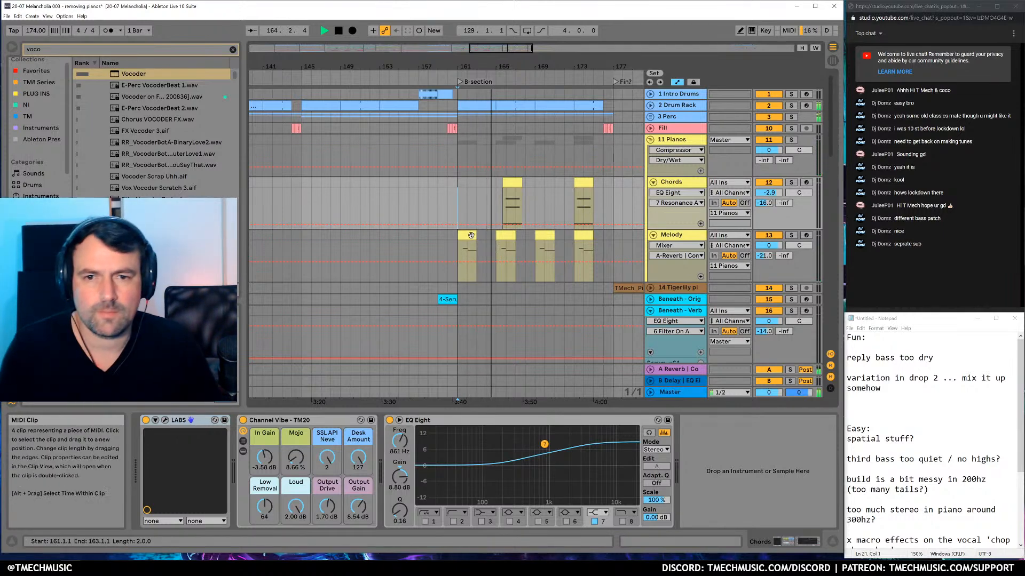
# Shorten the end of the first B-section Melody clip, and play the transition from 159.1.1
pyautogui.moveTo(472, 235); pyautogui.dragTo(469, 235)
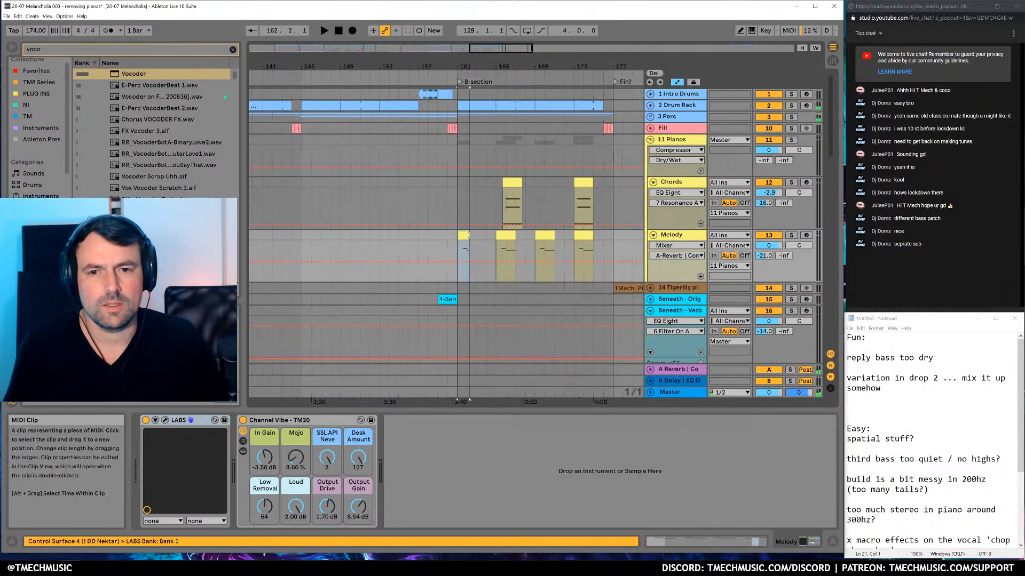
pyautogui.click(443, 249)
pyautogui.press('space')
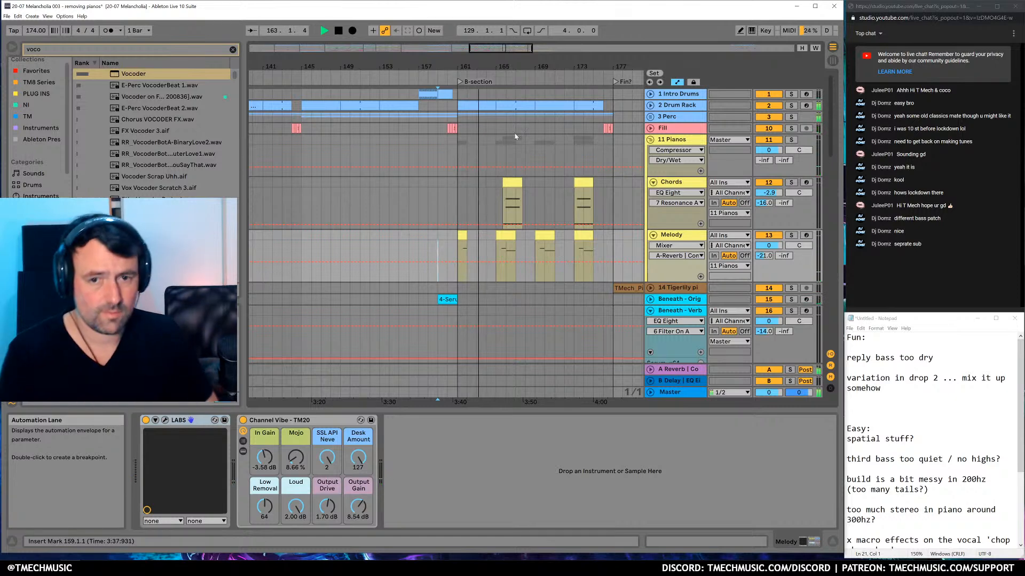
pyautogui.moveTo(480, 67); pyautogui.dragTo(471, 102)
pyautogui.press('space')
# Cut the first Melody clip's opening so it starts at 161.3.1, and set its C6 note's velocity to 33
pyautogui.click(440, 235)
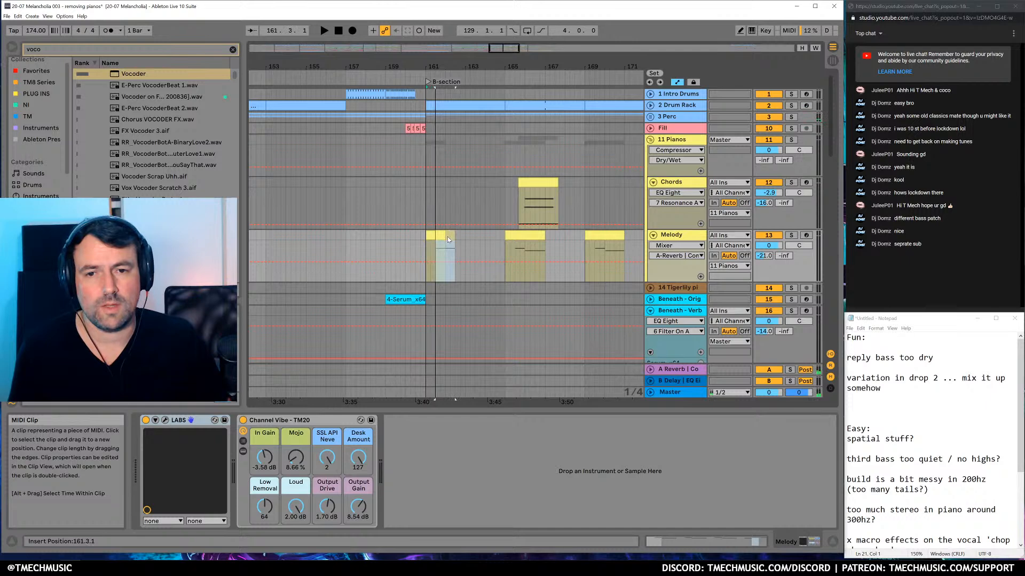
pyautogui.hotkey('shift', 'Tab')
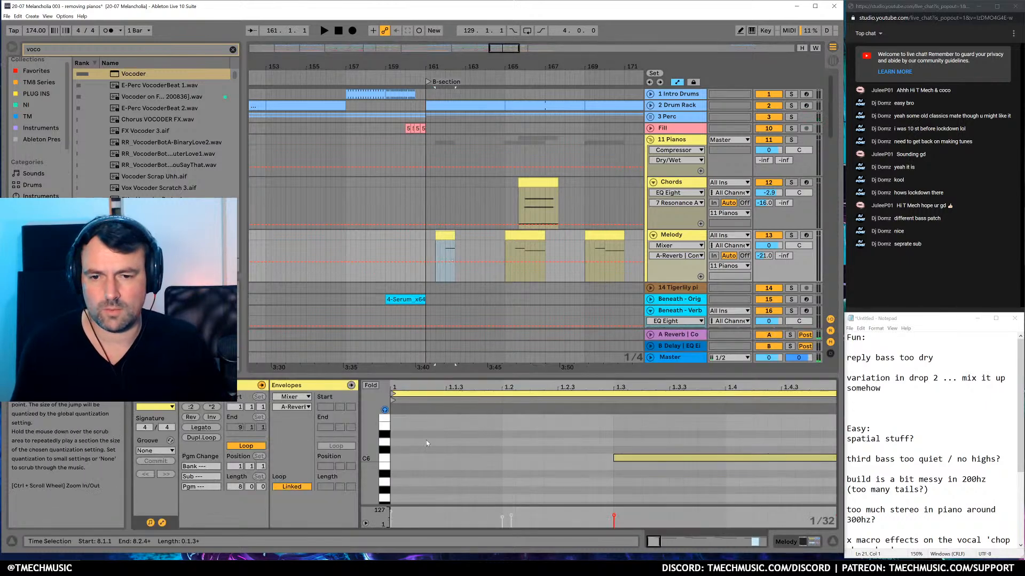
pyautogui.click(643, 458)
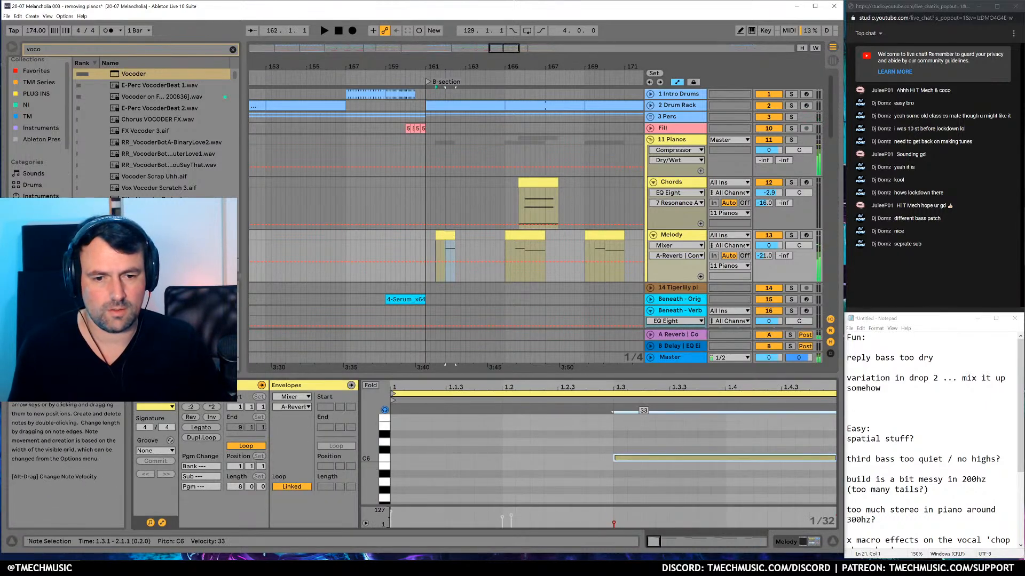
pyautogui.click(401, 245)
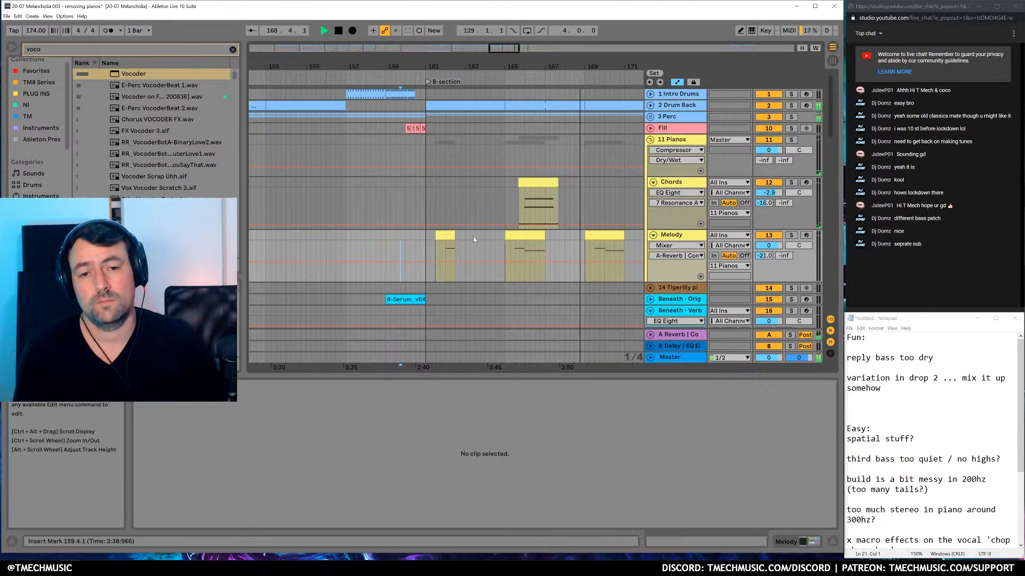
pyautogui.press('space')
# Unfold the 20 Subz group and move the 22 Sub phrase at 168.2.1 an eighth note earlier, in line with the Pluck Bass notes
pyautogui.scroll(-10, 576, 302)
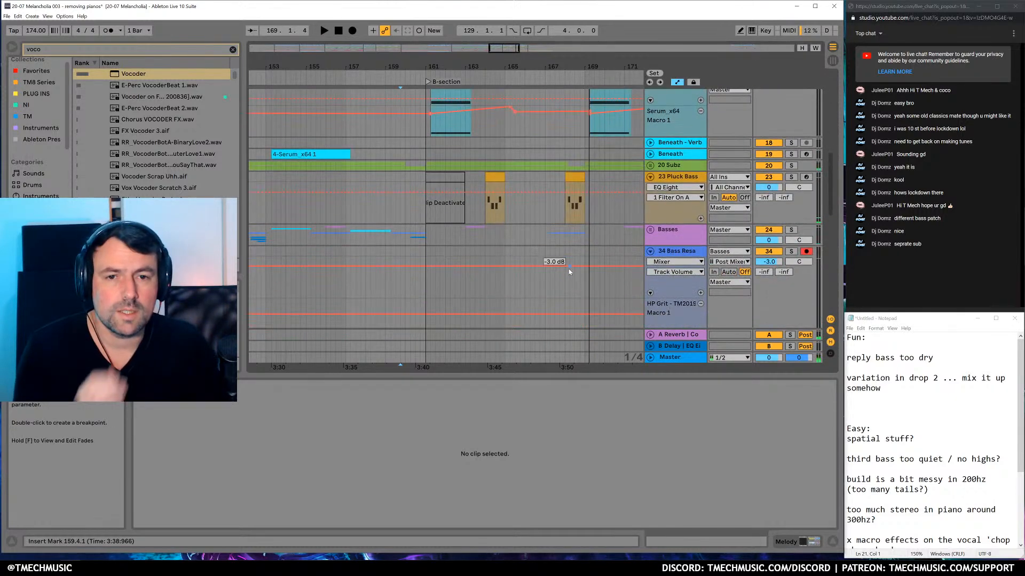
pyautogui.click(650, 129)
pyautogui.moveTo(586, 59); pyautogui.dragTo(586, 92)
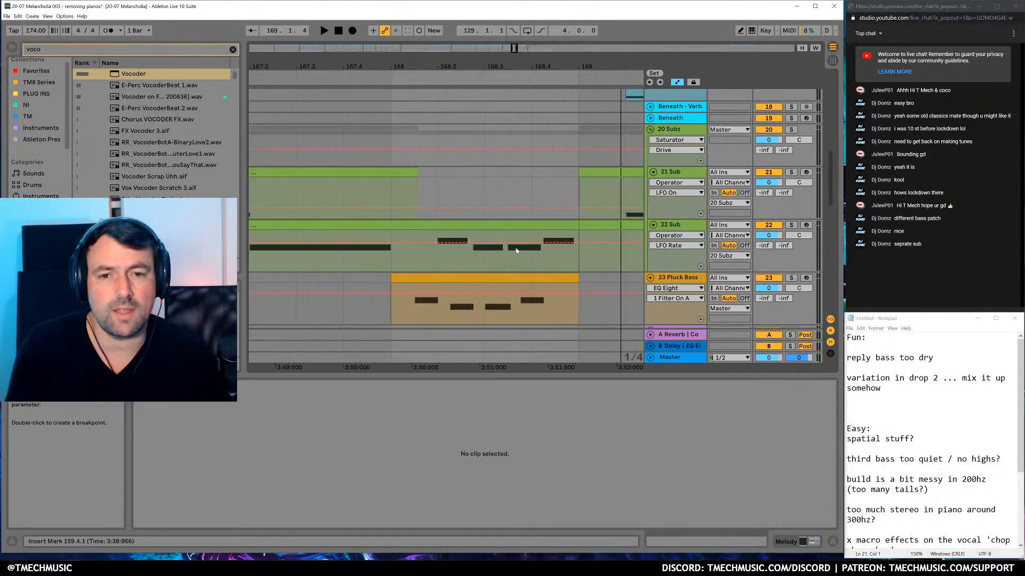
pyautogui.click(438, 260)
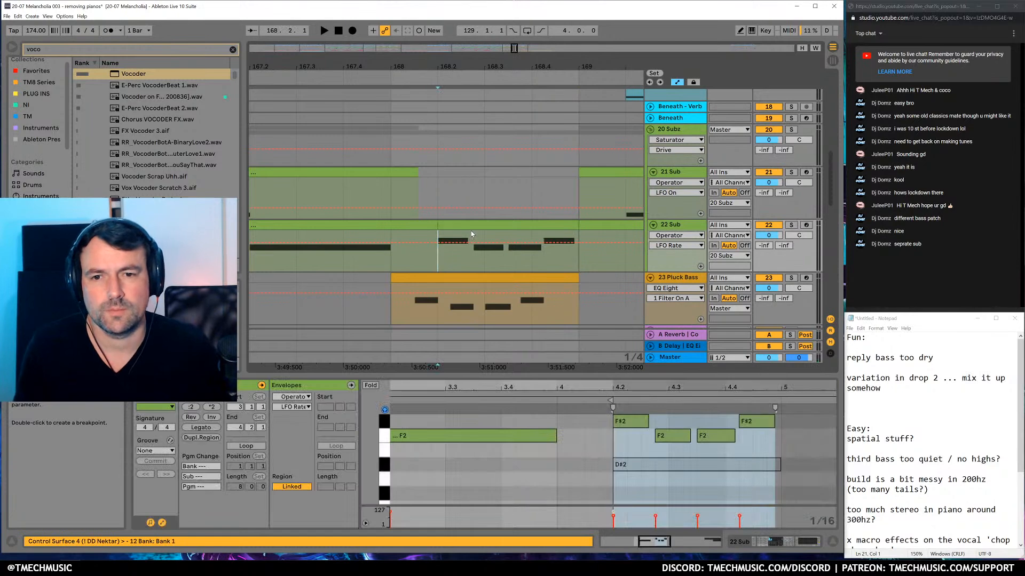
pyautogui.moveTo(473, 228); pyautogui.dragTo(450, 230)
pyautogui.press('space')
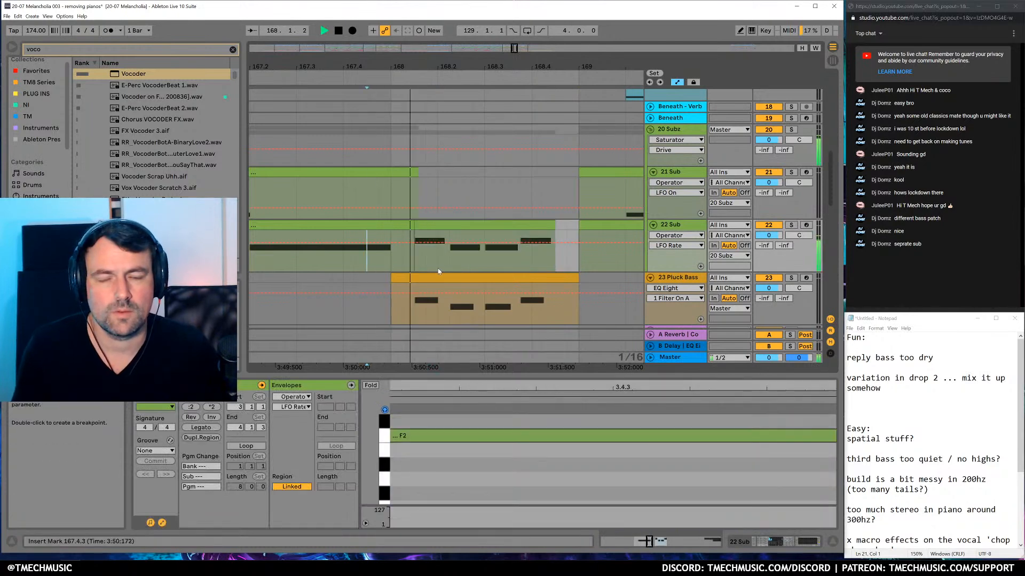
pyautogui.press('space')
# Delete the 48 Chop Shop vocal clips between 167.4.4 and 168.4.4
pyautogui.scroll(-10, 551, 278)
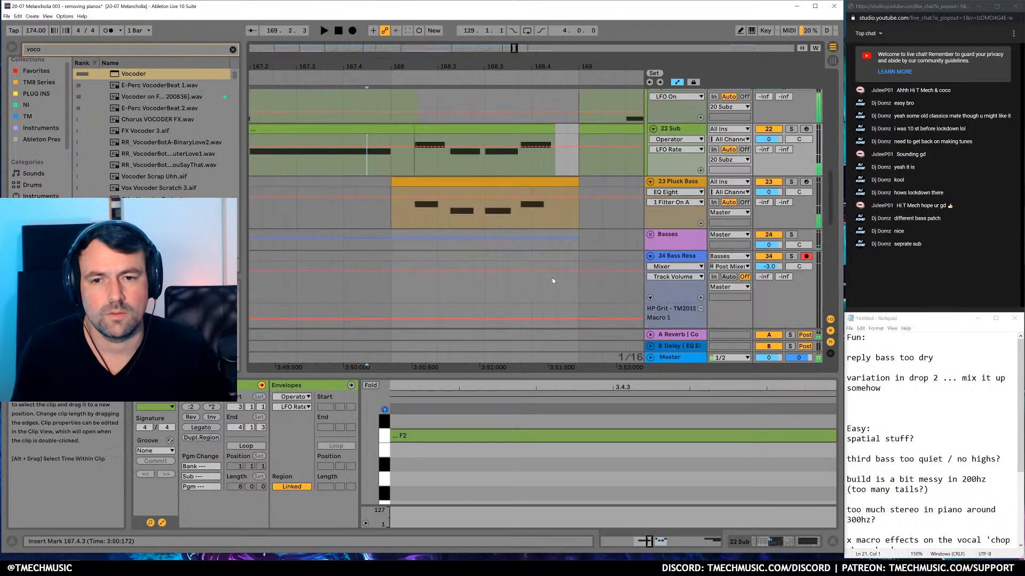
pyautogui.scroll(-6, 549, 280)
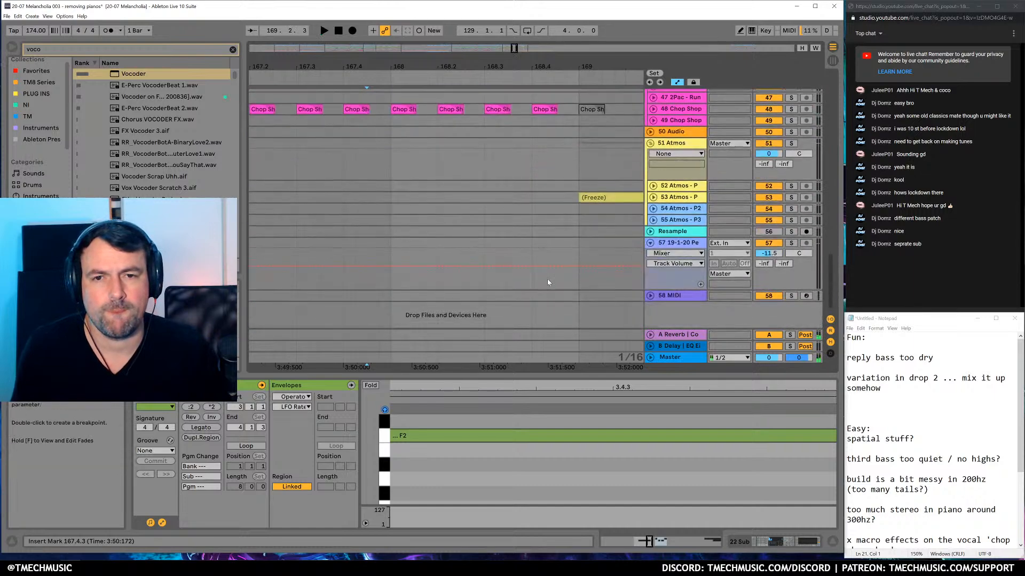
pyautogui.scroll(3, 548, 279)
pyautogui.click(567, 230)
pyautogui.keyDown('shift'); pyautogui.click(389, 229); pyautogui.keyUp('shift')
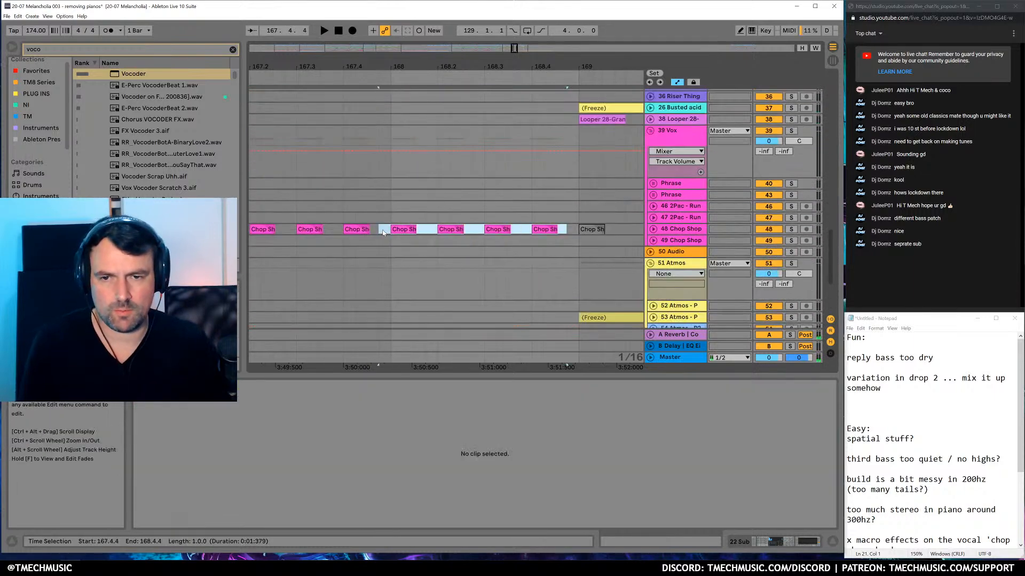
pyautogui.press('Delete')
pyautogui.scroll(-4, 414, 310)
pyautogui.scroll(10, 395, 291)
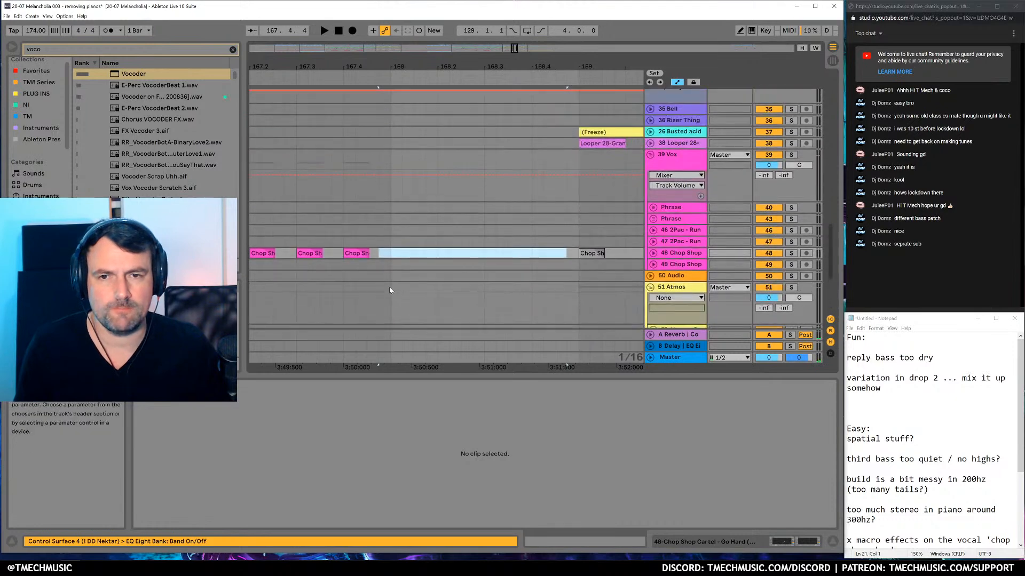
# Play the vocal-chop gap into bar 168, and move the 22 Sub phrase at 164.2.1 an eighth note earlier to match the Pluck Bass
pyautogui.click(332, 231)
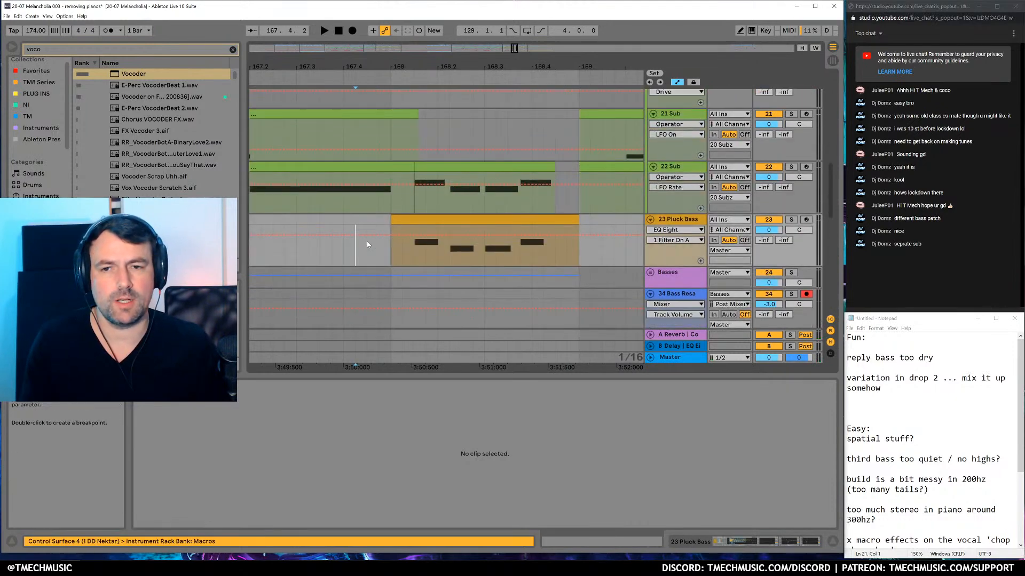
pyautogui.press('space')
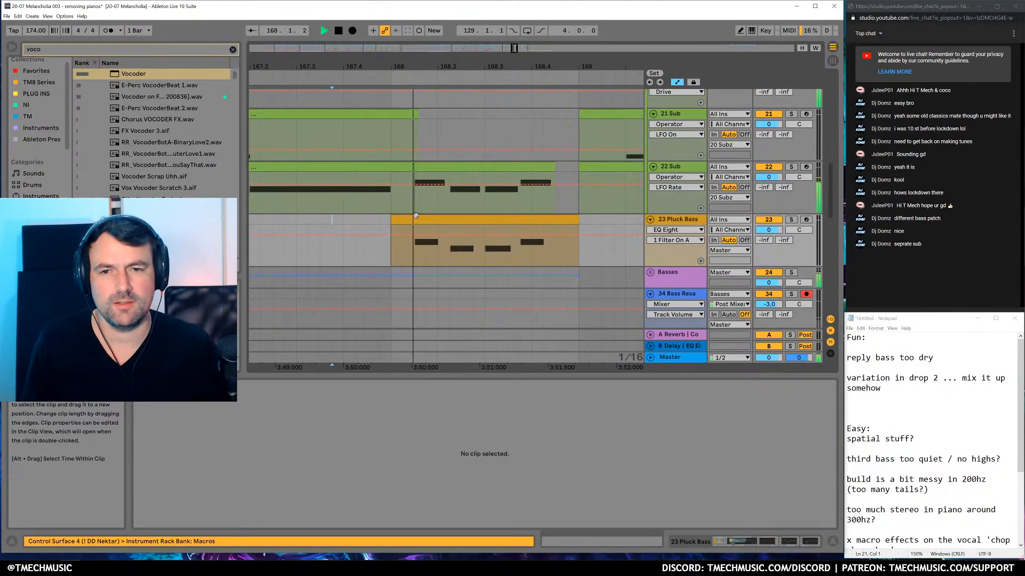
pyautogui.moveTo(469, 72); pyautogui.dragTo(568, 64)
pyautogui.moveTo(417, 66); pyautogui.dragTo(417, 105)
pyautogui.press('space')
pyautogui.moveTo(376, 198); pyautogui.dragTo(524, 196)
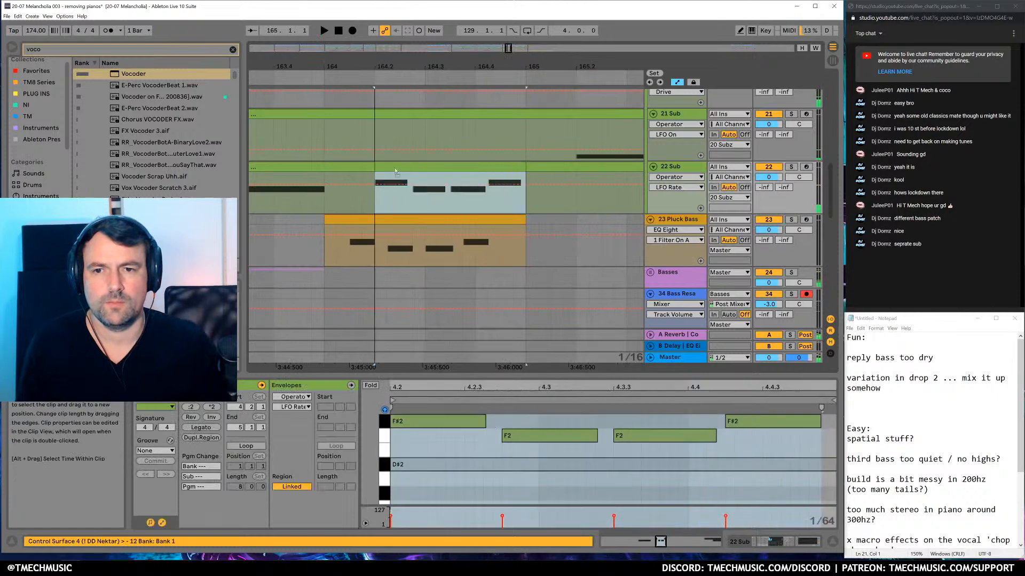
pyautogui.moveTo(408, 166); pyautogui.dragTo(390, 175)
# In the first B-section, move the 22 Sub phrase at 84.2.1 an eighth note earlier to 84.1.3
pyautogui.moveTo(325, 67)
pyautogui.mouseDown()
pyautogui.moveTo(325, 29)
pyautogui.moveTo(315, 67)
pyautogui.mouseUp()
pyautogui.moveTo(600, 68); pyautogui.dragTo(728, 56)
pyautogui.moveTo(301, 66)
pyautogui.mouseDown()
pyautogui.moveTo(596, 67)
pyautogui.moveTo(347, 64)
pyautogui.moveTo(547, 66)
pyautogui.mouseUp()
pyautogui.moveTo(399, 68); pyautogui.dragTo(591, 50)
pyautogui.moveTo(528, 68); pyautogui.dragTo(583, 41)
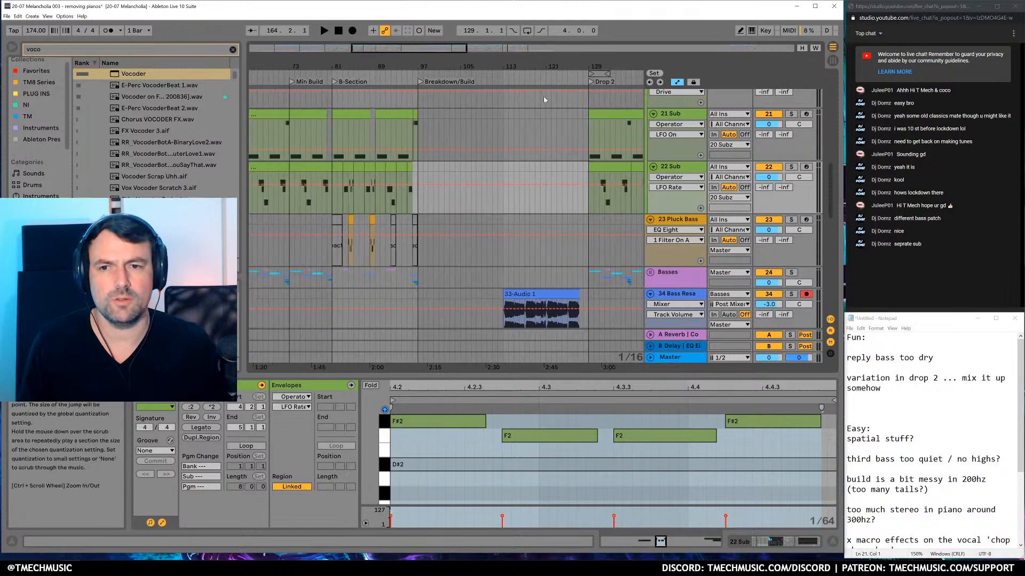
pyautogui.moveTo(359, 62); pyautogui.dragTo(455, 80)
pyautogui.click(379, 202)
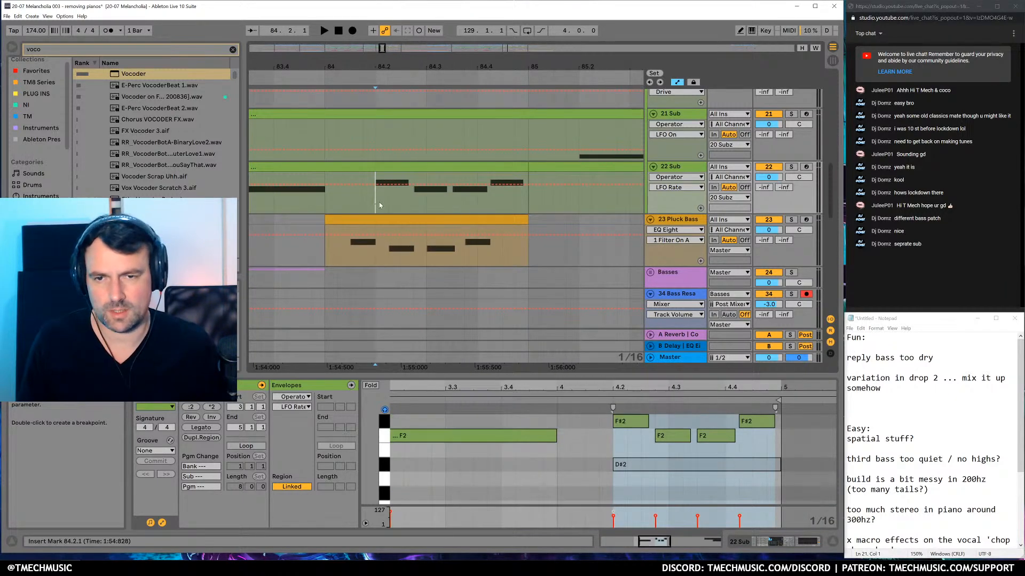
pyautogui.click(416, 186)
pyautogui.moveTo(418, 168); pyautogui.dragTo(391, 169)
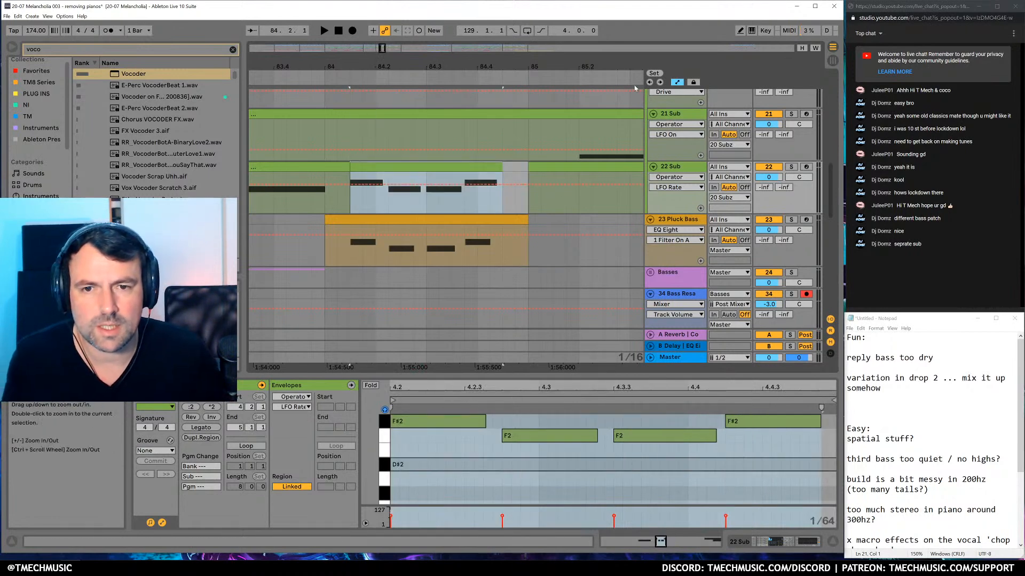
# Move the 22 Sub phrase at 88.2.1 an eighth note earlier, in line with the Pluck Bass notes
pyautogui.moveTo(629, 67); pyautogui.dragTo(261, 29)
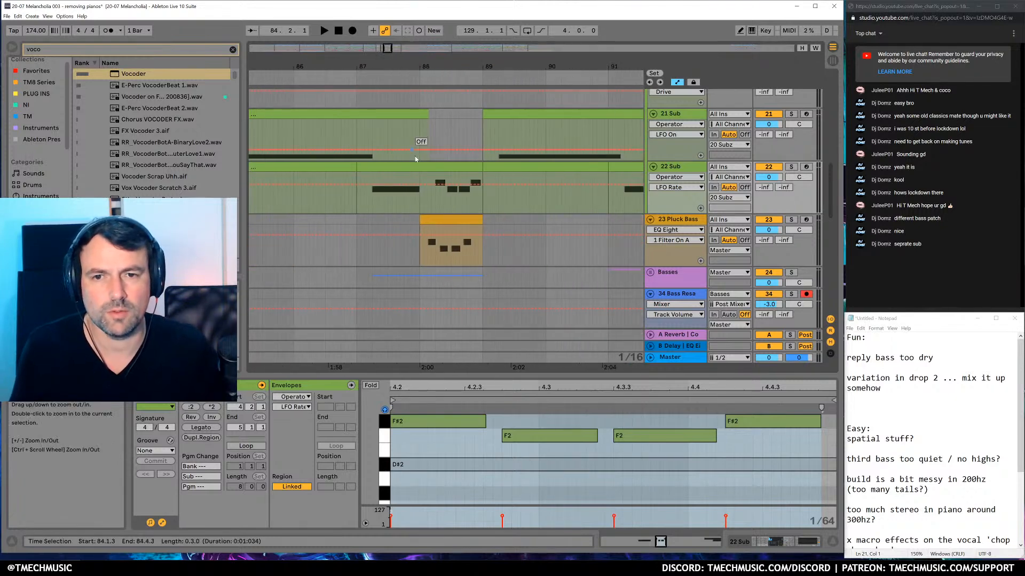
pyautogui.click(437, 175)
pyautogui.moveTo(441, 172); pyautogui.dragTo(442, 172)
# Fold all tracks in the arrangement, and play from 77.1.3 into the first B-section
pyautogui.moveTo(450, 66)
pyautogui.mouseDown()
pyautogui.moveTo(451, 124)
pyautogui.moveTo(442, 67)
pyautogui.mouseUp()
pyautogui.moveTo(524, 65); pyautogui.dragTo(469, 33)
pyautogui.click(546, 83)
pyautogui.press('space')
pyautogui.moveTo(552, 67); pyautogui.dragTo(367, 5)
pyautogui.click(504, 235)
pyautogui.hotkey('ctrl', 'a')
pyautogui.press('u')
pyautogui.scroll(6, 551, 195)
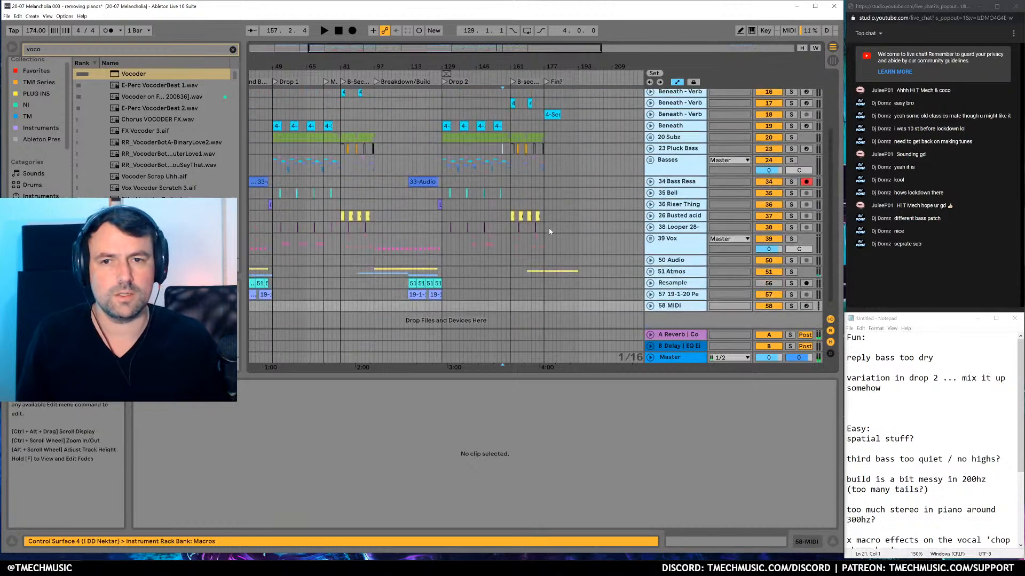
pyautogui.scroll(4, 550, 230)
pyautogui.click(332, 140)
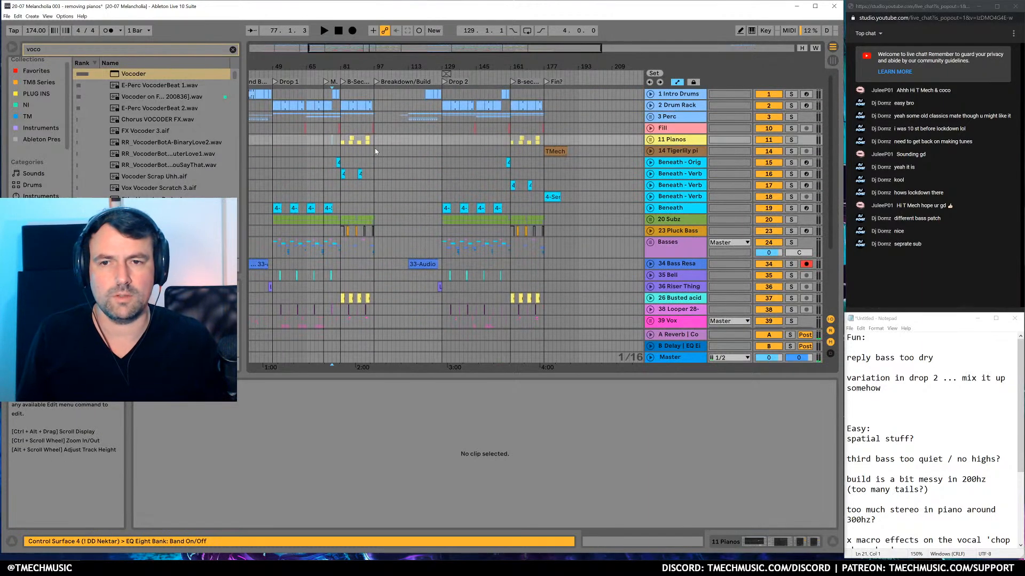
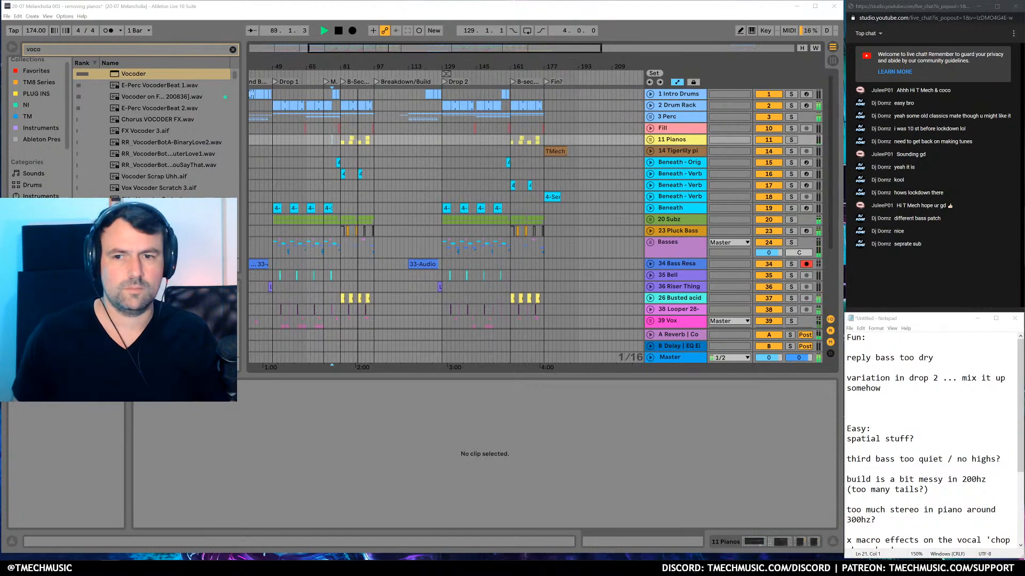
# Unfold the 20 Subz group, the Basses group and the 28 Wob track around bar 88
pyautogui.click(360, 235)
pyautogui.moveTo(351, 64); pyautogui.dragTo(331, 168)
pyautogui.click(650, 220)
pyautogui.scroll(-8, 369, 119)
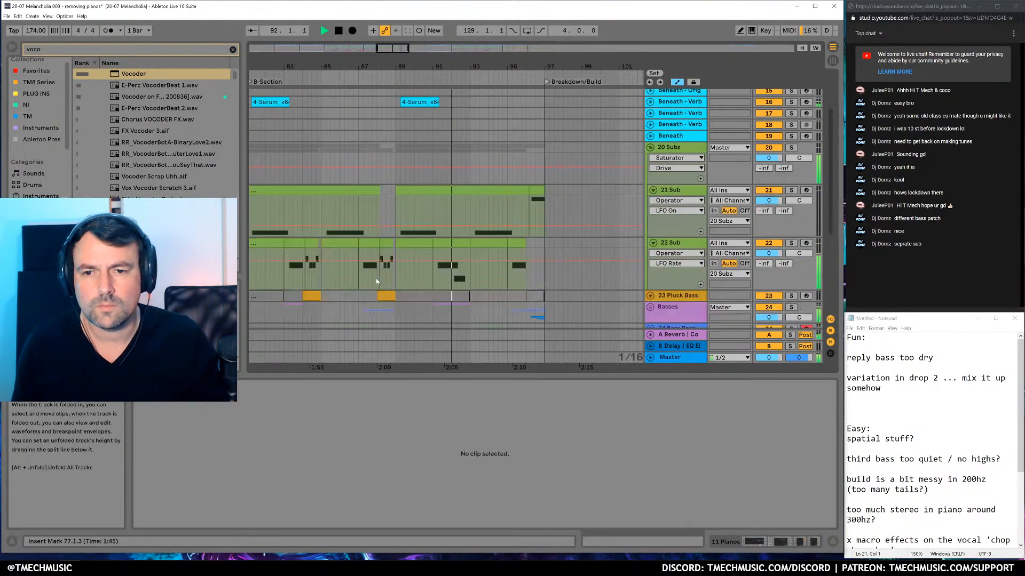
pyautogui.moveTo(381, 56); pyautogui.dragTo(381, 62)
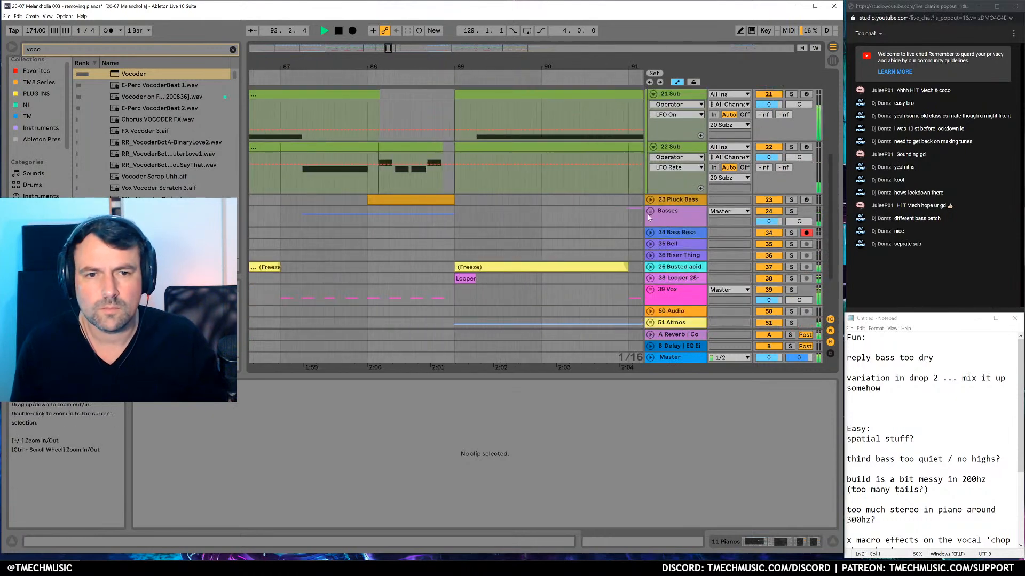
pyautogui.click(650, 211)
pyautogui.scroll(-3, 411, 298)
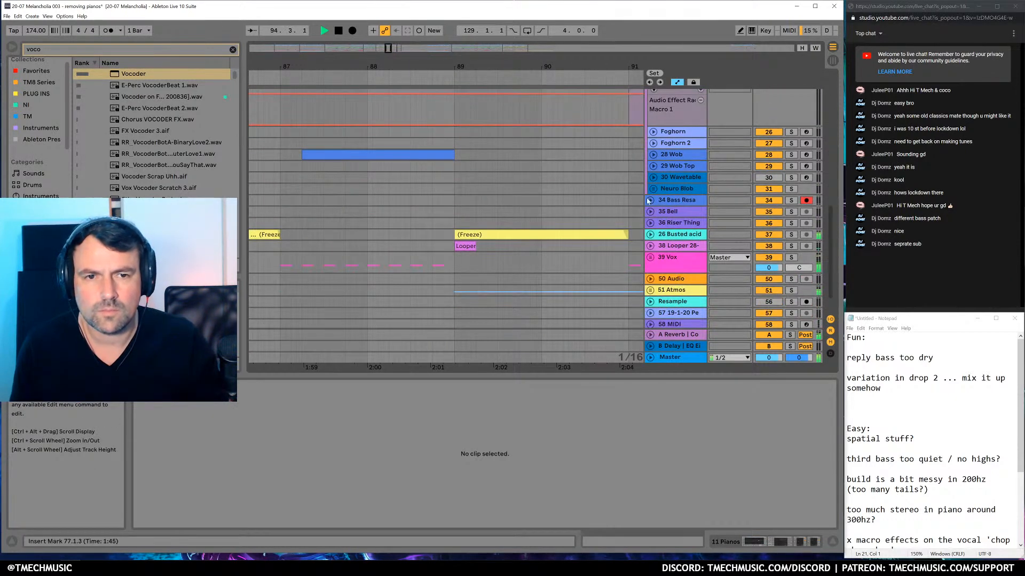
pyautogui.click(653, 155)
pyautogui.scroll(5, 375, 206)
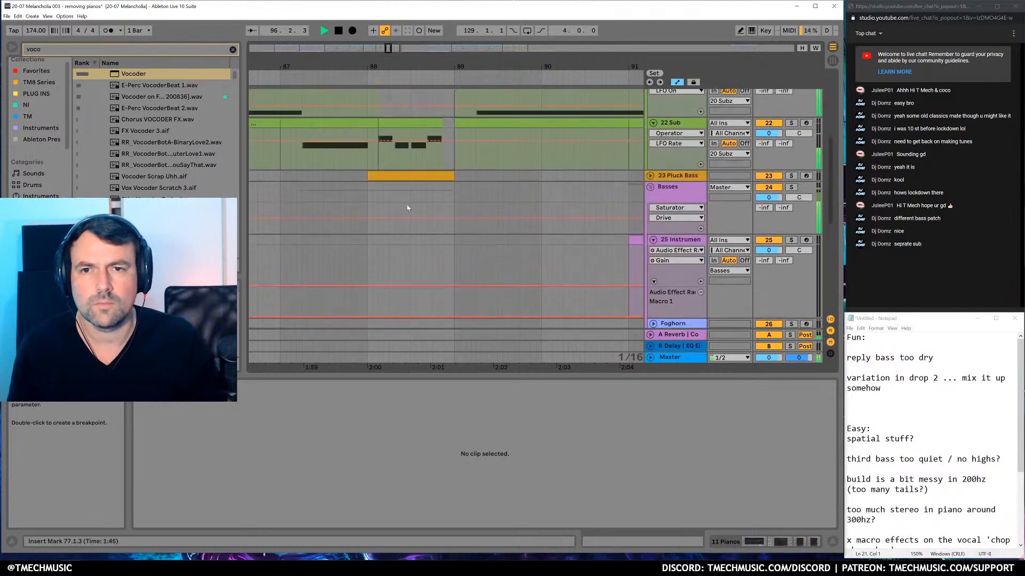
# Shorten the first B-section's 28 Wob clip so it ends at 88.1.1, and play it
pyautogui.press('space')
pyautogui.click(455, 260)
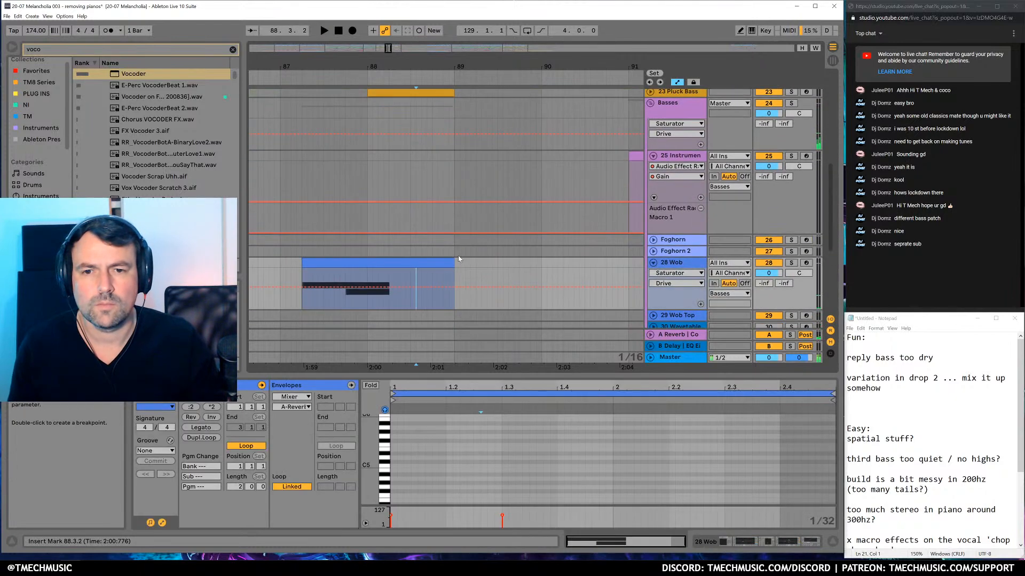
pyautogui.moveTo(454, 261); pyautogui.dragTo(367, 265)
pyautogui.click(317, 281)
pyautogui.press('space')
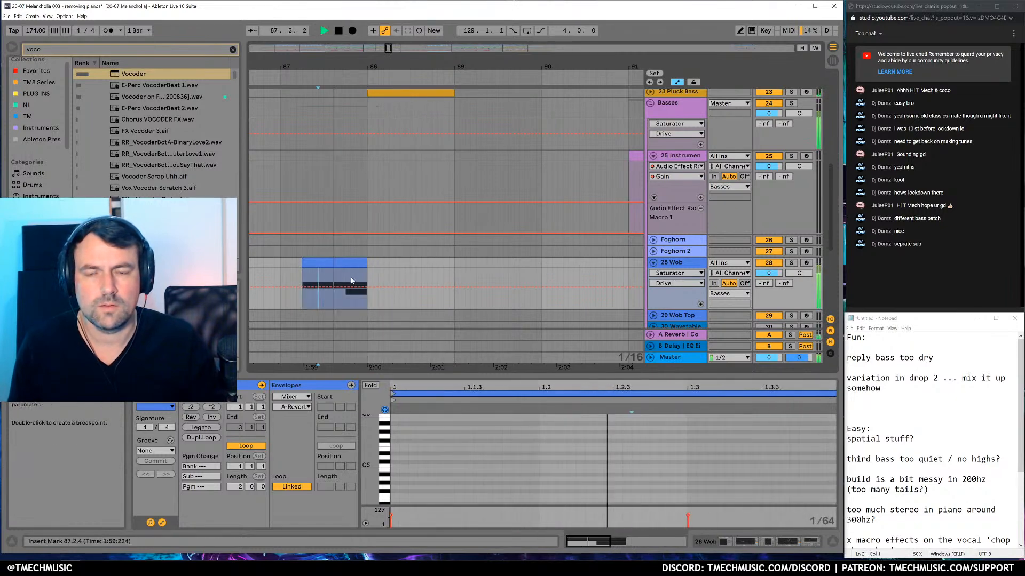
pyautogui.click(276, 269)
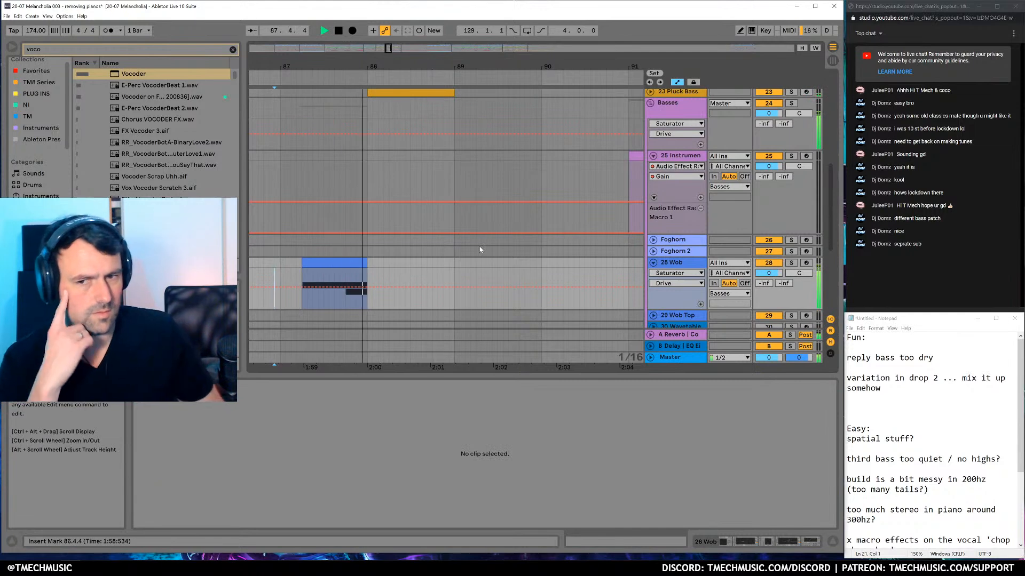
# Compare the basses through the end of the first B-section, and play Drop 2 from 156.2.4
pyautogui.scroll(3, 463, 248)
pyautogui.moveTo(459, 64); pyautogui.dragTo(538, 21)
pyautogui.moveTo(625, 63); pyautogui.dragTo(325, 26)
pyautogui.scroll(1, 346, 204)
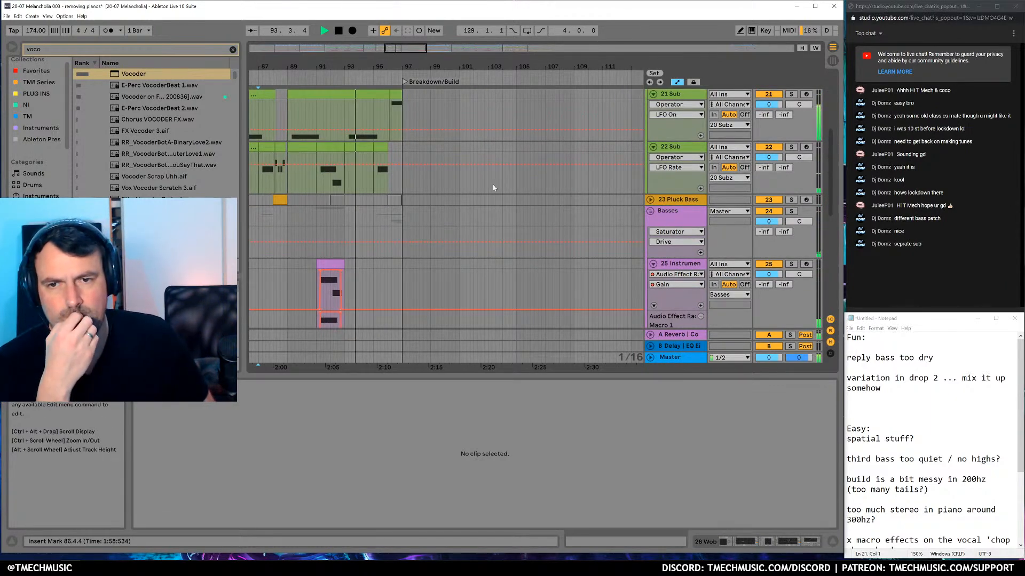
pyautogui.moveTo(573, 66); pyautogui.dragTo(328, 17)
pyautogui.moveTo(608, 63); pyautogui.dragTo(392, 51)
pyautogui.click(393, 219)
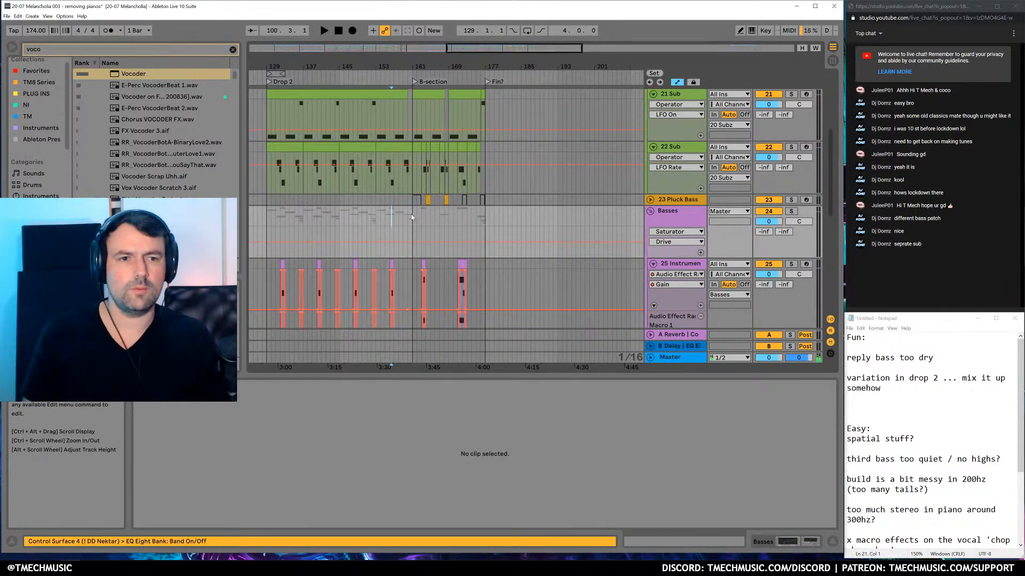
pyautogui.scroll(-6, 495, 224)
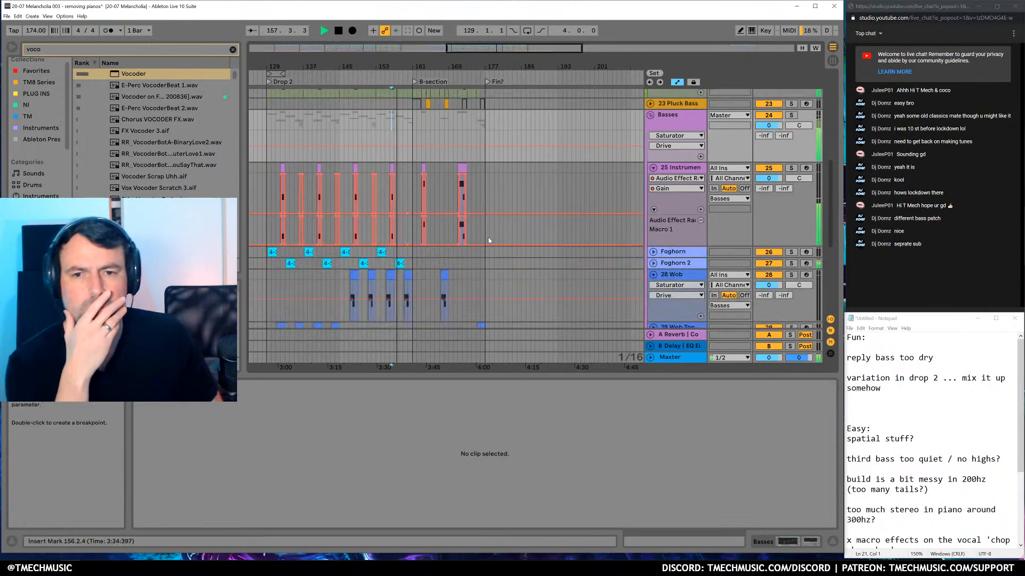
# Shorten the 28 Wob clip in Drop 2's B-section so it ends at 168.1.1
pyautogui.moveTo(449, 66); pyautogui.dragTo(455, 115)
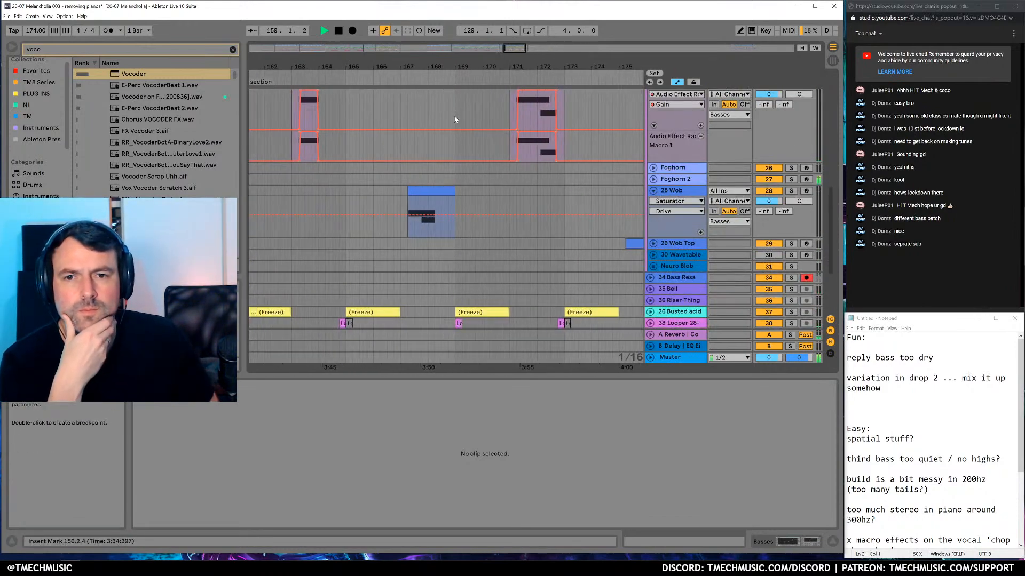
pyautogui.scroll(4, 455, 119)
pyautogui.scroll(-4, 455, 125)
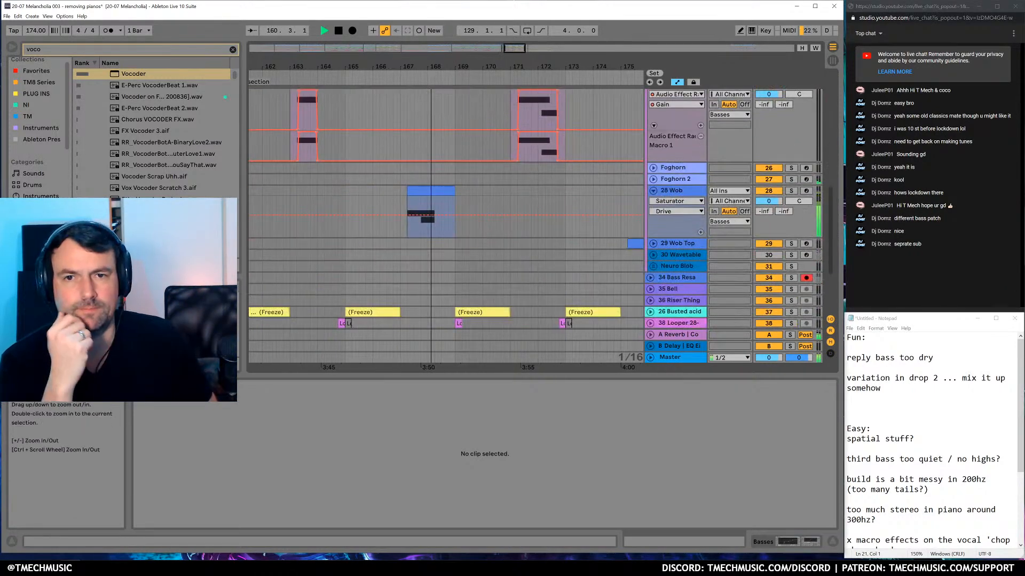
pyautogui.keyDown('ctrl'); pyautogui.scroll(4, 459, 166); pyautogui.keyUp('ctrl')
pyautogui.moveTo(534, 191); pyautogui.dragTo(420, 202)
# Unfold the 11 Pianos group, extend the first Melody clip of Drop 2's B-section to 164.1.1, and play from 160.4.1
pyautogui.moveTo(427, 67); pyautogui.dragTo(428, 23)
pyautogui.scroll(4, 349, 192)
pyautogui.scroll(6, 340, 200)
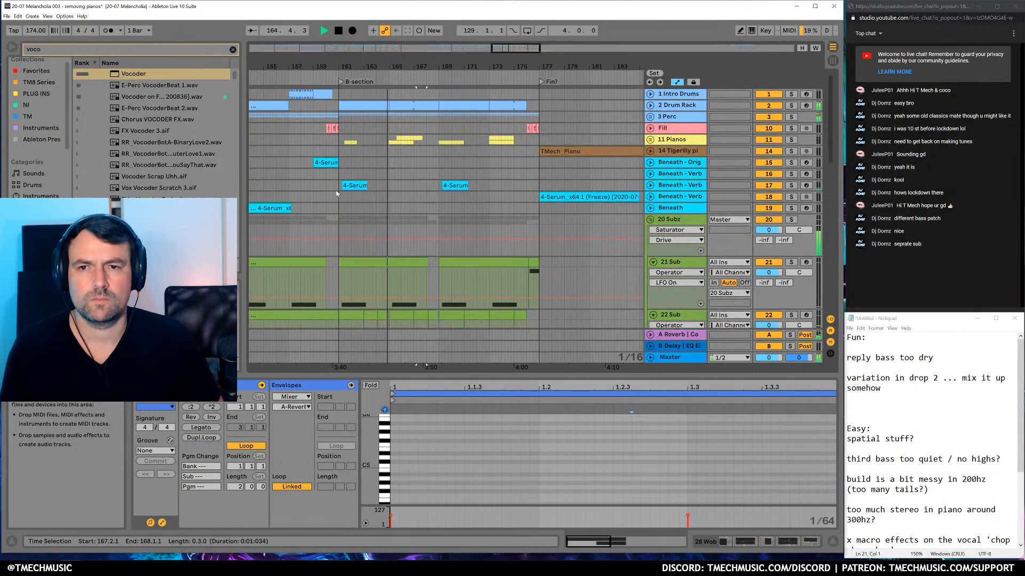
pyautogui.click(650, 139)
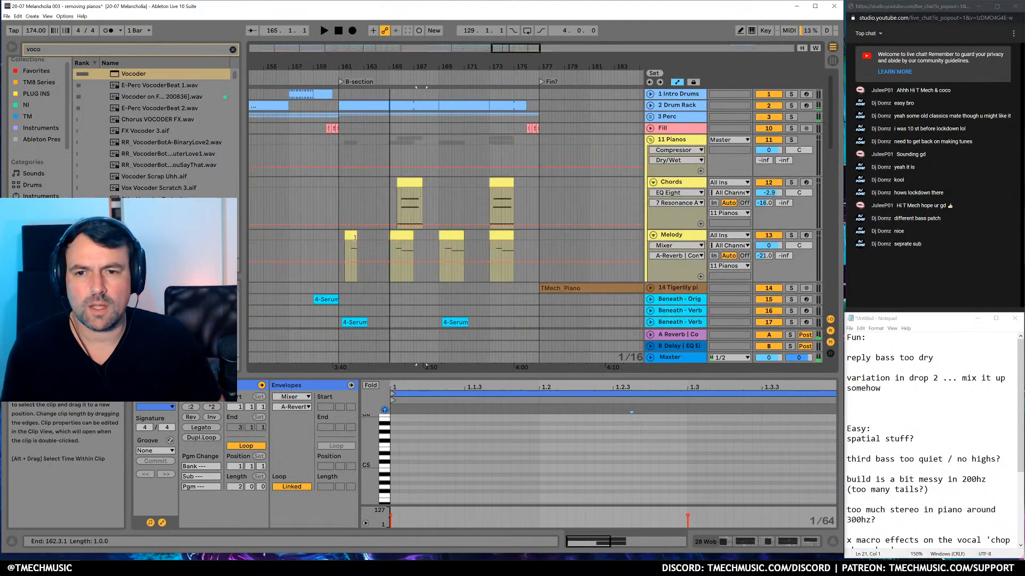
pyautogui.moveTo(356, 238); pyautogui.dragTo(376, 238)
pyautogui.click(335, 243)
pyautogui.press('space')
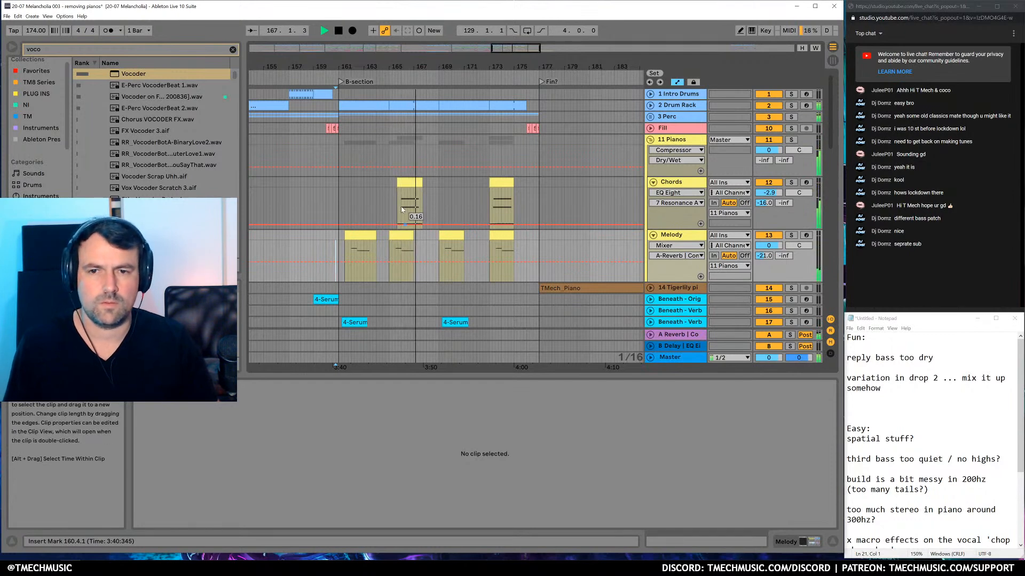
# Try moving the Melody clip at 169.1.1 slightly later, playing each new position
pyautogui.moveTo(395, 67)
pyautogui.mouseDown()
pyautogui.moveTo(394, 99)
pyautogui.moveTo(395, 69)
pyautogui.mouseUp()
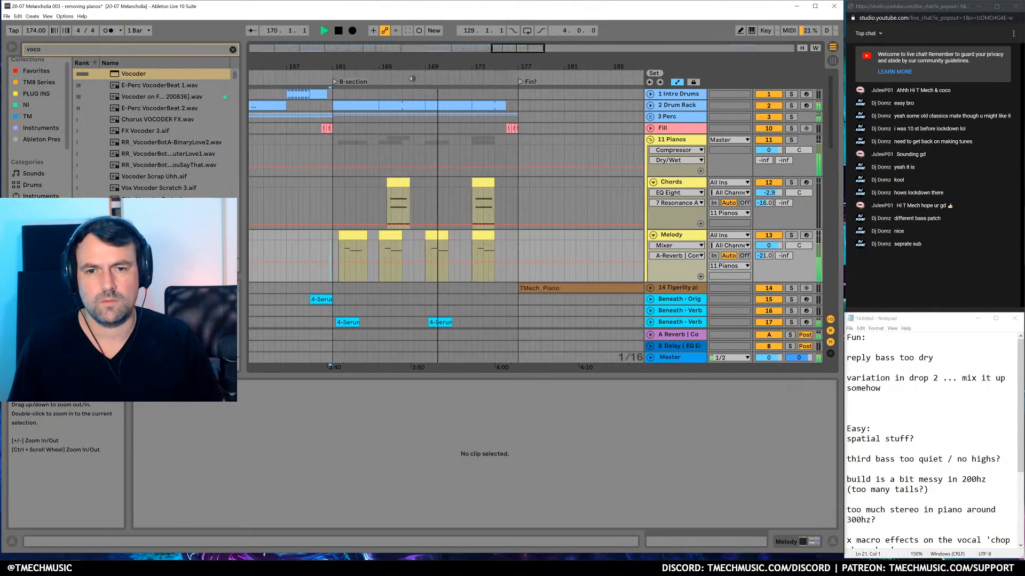
pyautogui.click(459, 243)
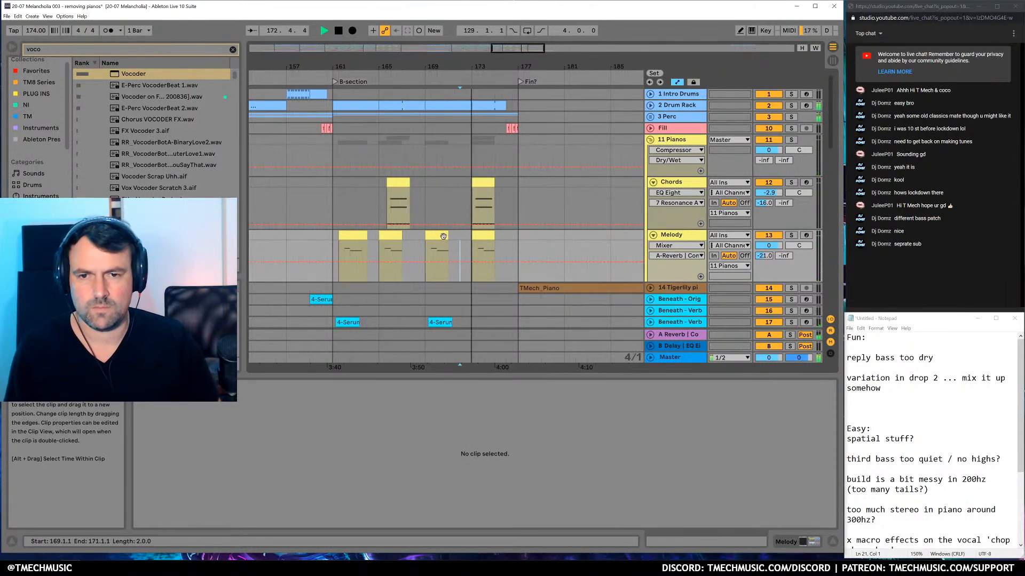
pyautogui.moveTo(443, 235); pyautogui.dragTo(447, 235)
pyautogui.click(420, 237)
pyautogui.press('space')
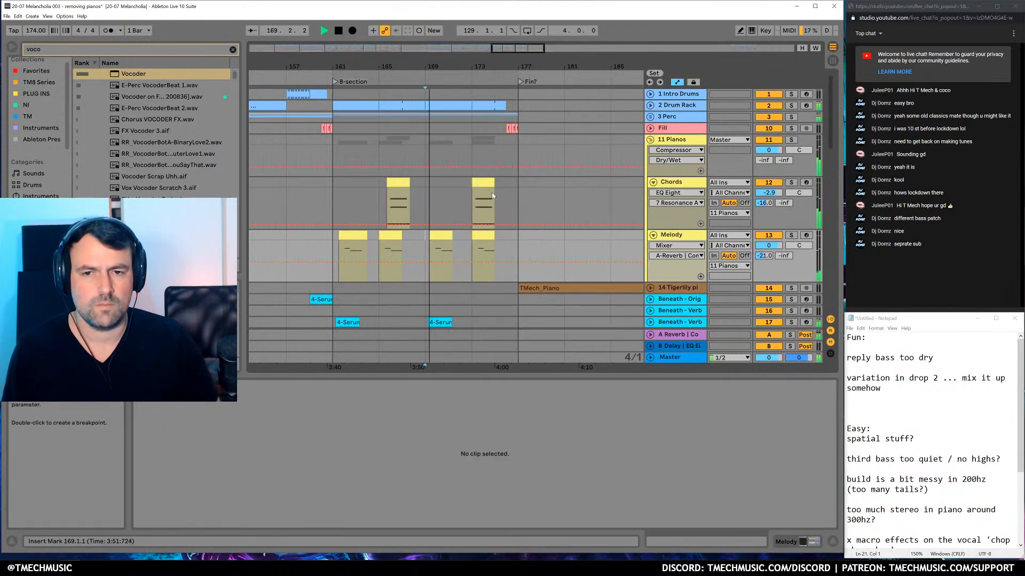
pyautogui.moveTo(440, 236); pyautogui.dragTo(442, 236)
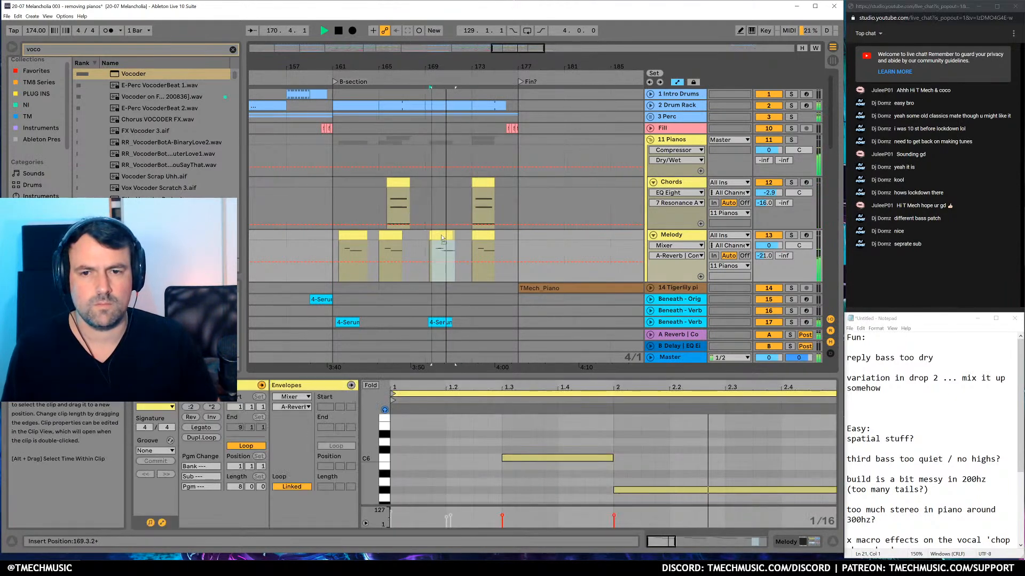
pyautogui.click(421, 237)
pyautogui.press('space')
pyautogui.press('space')
pyautogui.press('+')
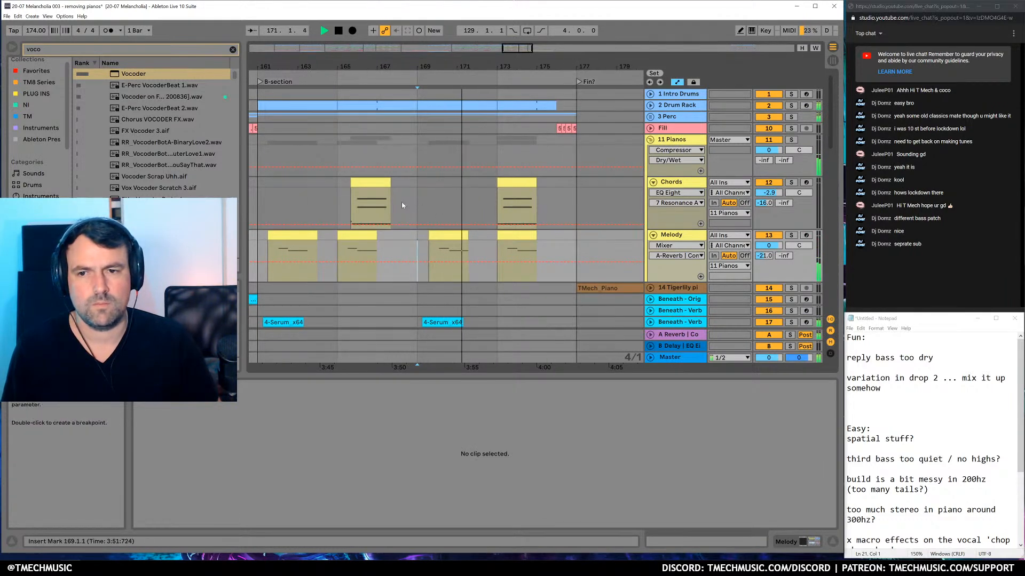
# Replace the third B-section Melody clip with a copy of the extended first one at 169.3.1, and play from 169.1.1
pyautogui.click(447, 255)
pyautogui.press('space')
pyautogui.press('Delete')
pyautogui.moveTo(291, 236); pyautogui.dragTo(451, 244)
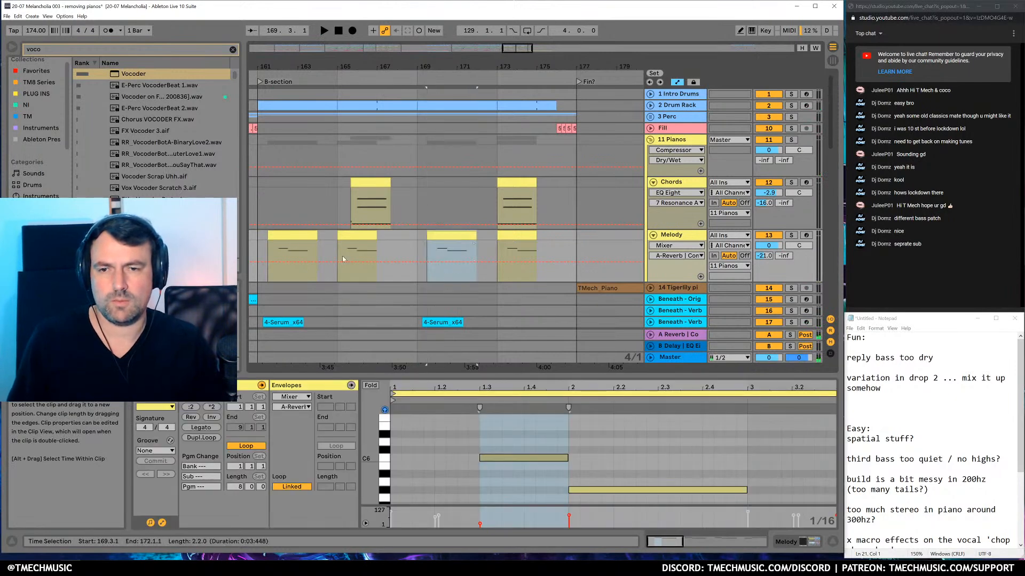
pyautogui.click(417, 237)
pyautogui.press('space')
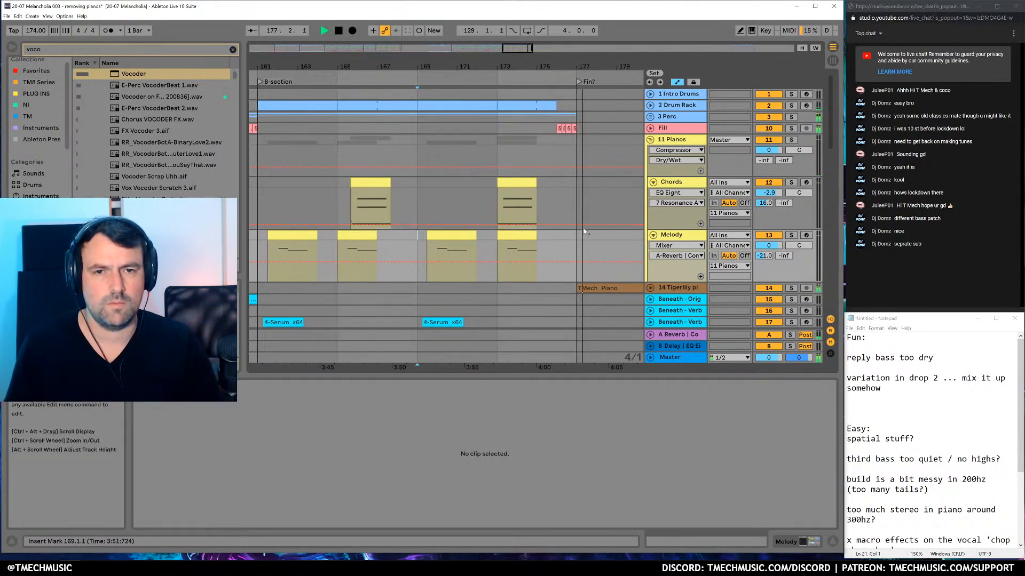
# Examine the tracks before Fin?, selecting the time from 176.1.4 to 177.1.1 on 39 Vox
pyautogui.scroll(-10, 571, 292)
pyautogui.scroll(-5, 570, 291)
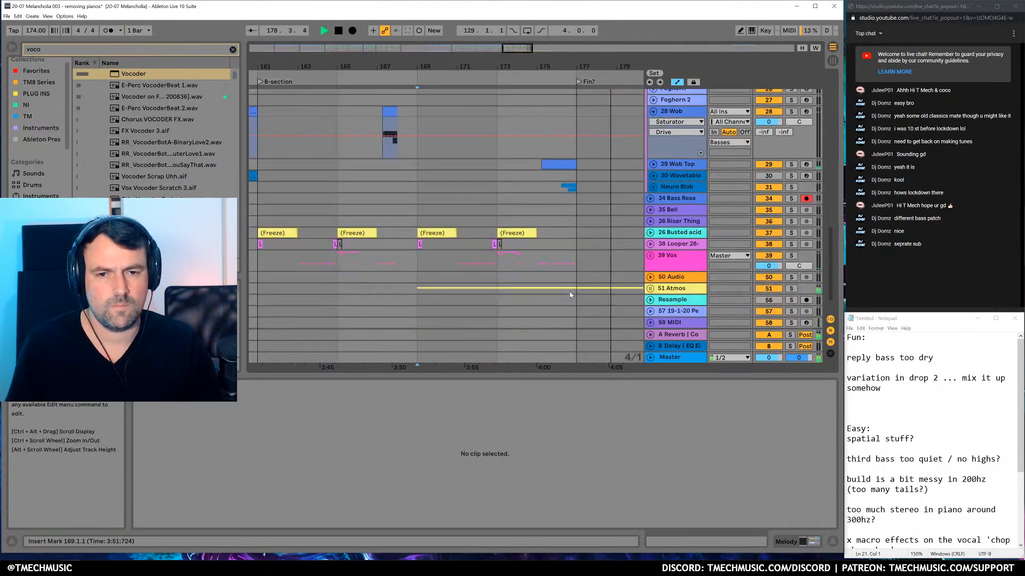
pyautogui.press('space')
pyautogui.click(575, 228)
pyautogui.moveTo(577, 231); pyautogui.dragTo(562, 233)
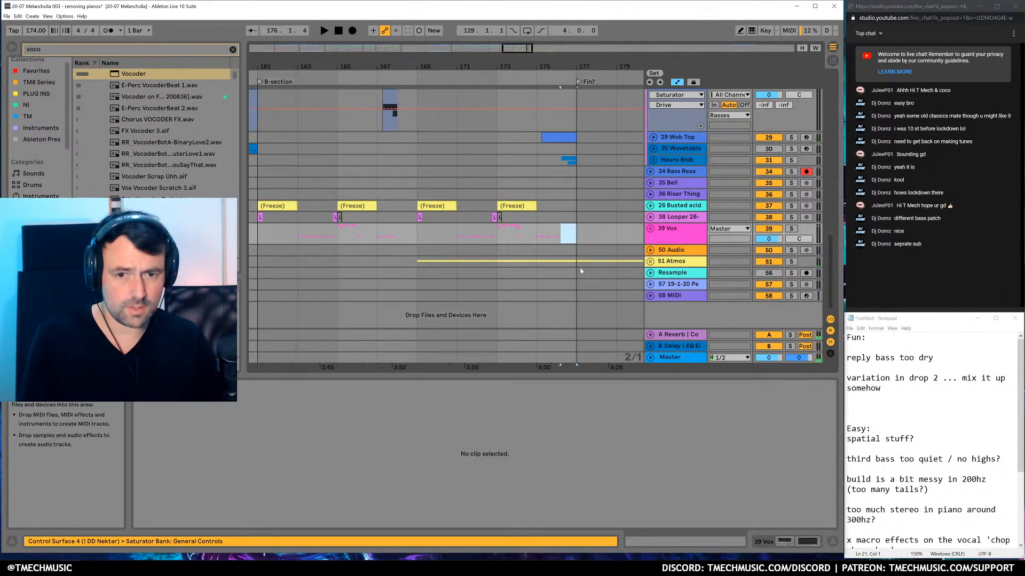
pyautogui.scroll(3, 576, 245)
pyautogui.scroll(10, 573, 274)
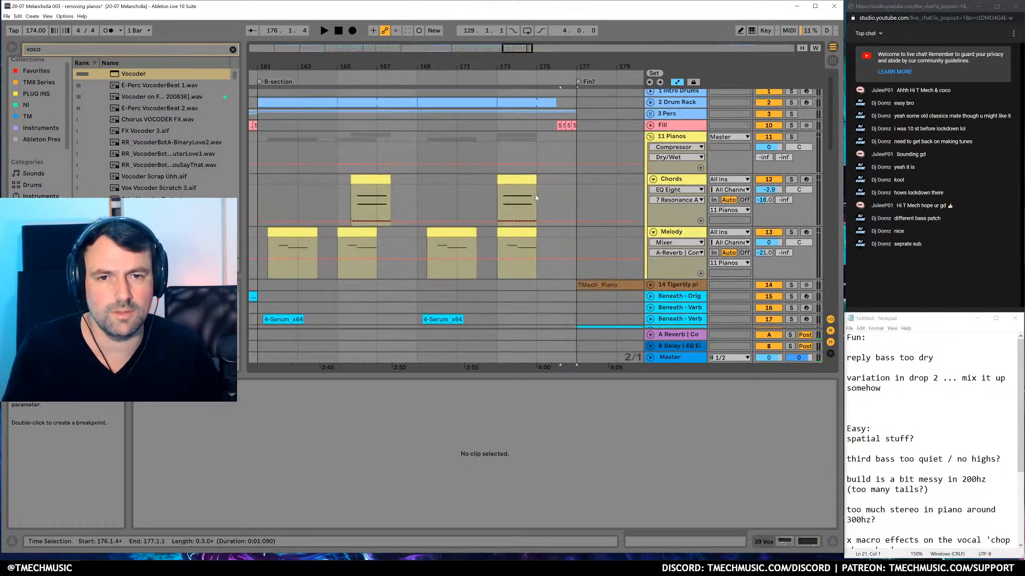
# Play from 175.1.1 and examine the tracks leading into Fin?
pyautogui.scroll(1, 534, 182)
pyautogui.click(538, 126)
pyautogui.press('space')
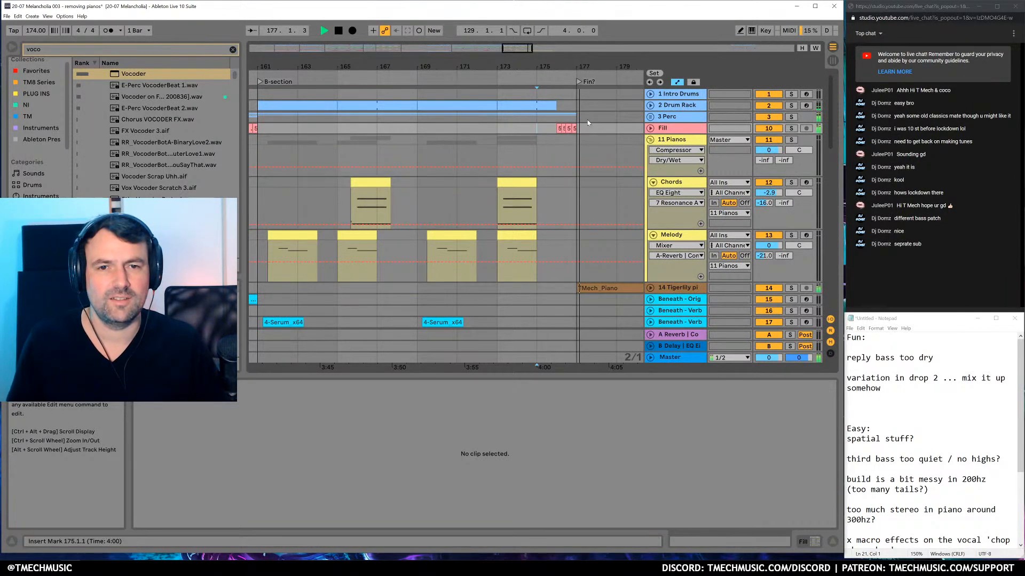
pyautogui.scroll(-5, 573, 194)
pyautogui.scroll(-8, 576, 213)
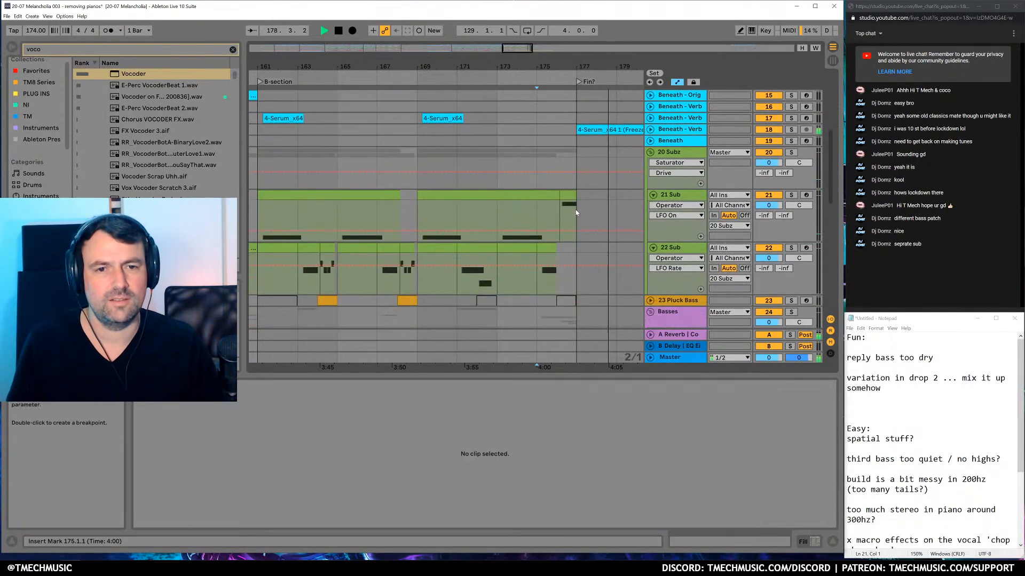
pyautogui.scroll(-4, 574, 213)
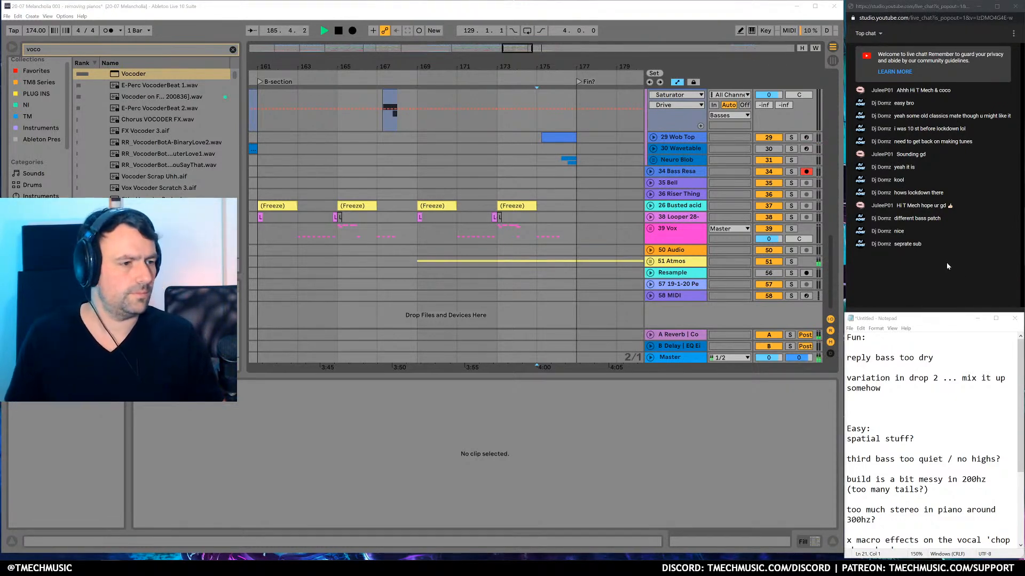
pyautogui.moveTo(571, 66); pyautogui.dragTo(571, 51)
# Mark the "variation in drop 2 ... mix it up somehow" note with an x and move it to the finished notes, above the macro effects entry
pyautogui.click(848, 398)
pyautogui.press('Home')
pyautogui.hotkey('shift', 'Down')
pyautogui.hotkey('shift', 'Down')
pyautogui.hotkey('ctrl', 'c')
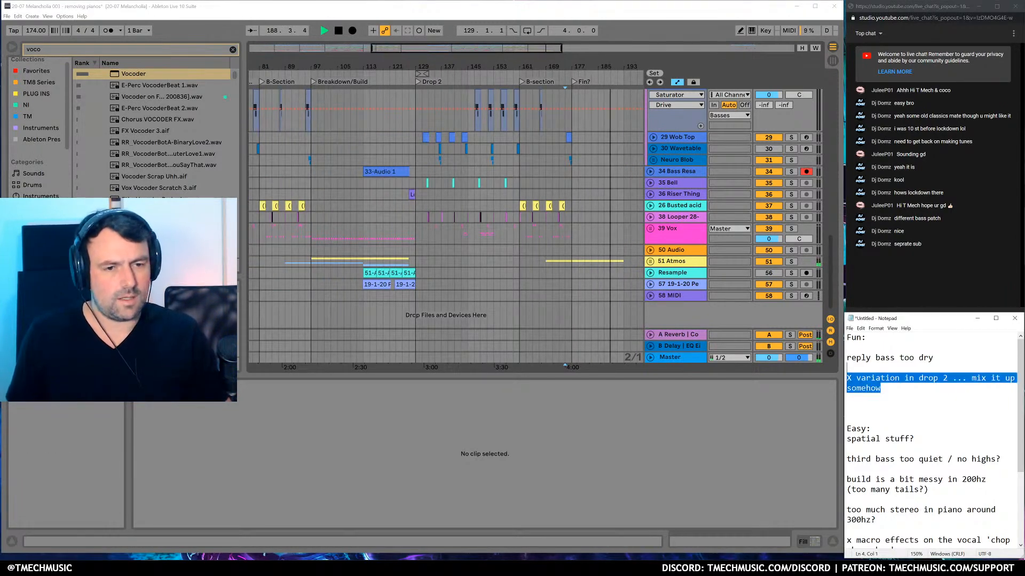
pyautogui.press('Delete')
pyautogui.press('BackSpace')
pyautogui.scroll(-3, 934, 454)
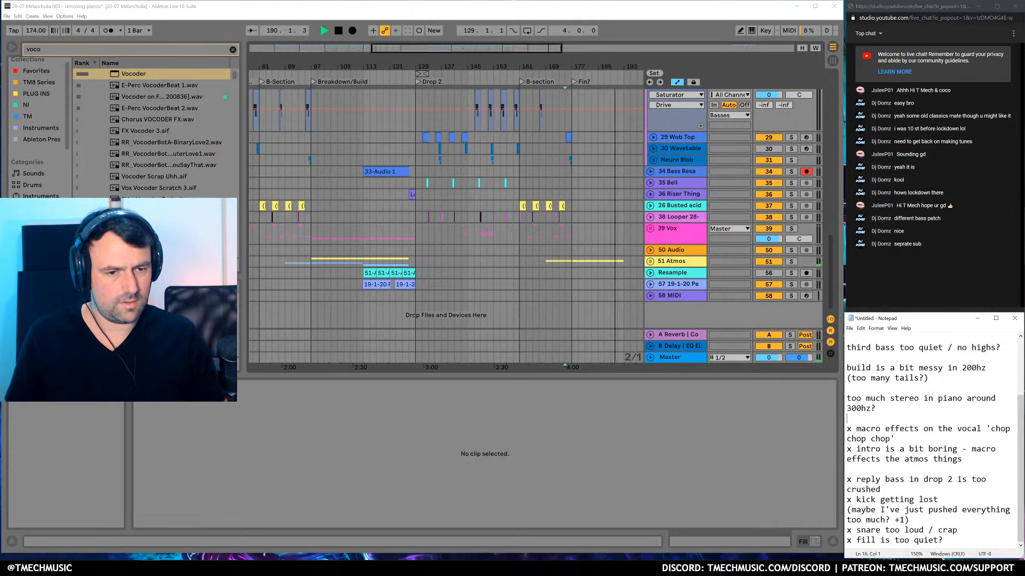
pyautogui.hotkey('ctrl', 'v')
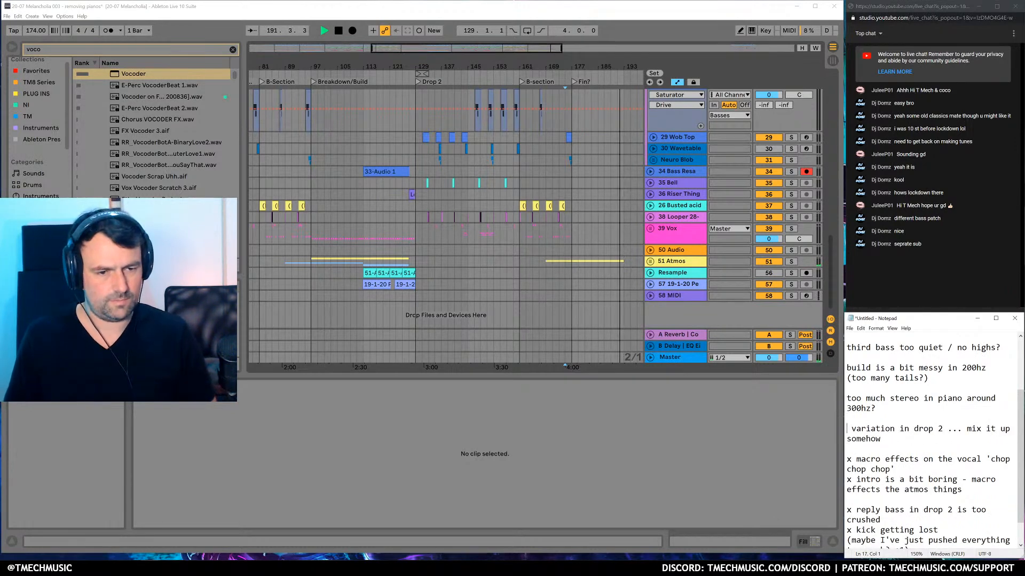
pyautogui.write('x')
pyautogui.press('Home')
pyautogui.press('Return')
pyautogui.press('Return')
pyautogui.press('Return')
pyautogui.press('Return')
pyautogui.press('Return')
pyautogui.press('Return')
pyautogui.press('Return')
pyautogui.press('Return')
pyautogui.press('Up')
pyautogui.scroll(3, 934, 437)
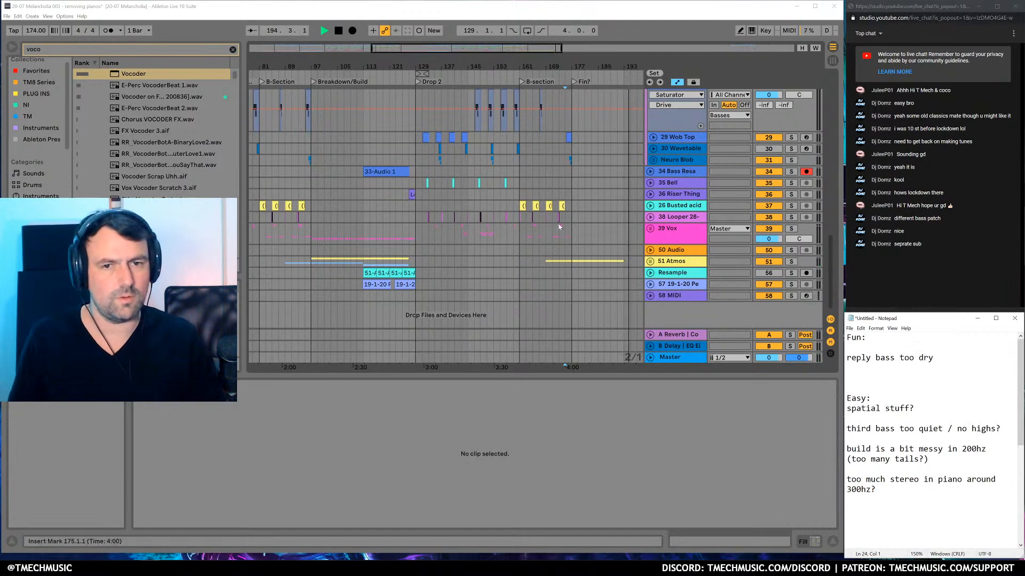
# Stop playback, find the first 29 Wob Top clip in Drop 2, and play it with the track soloed
pyautogui.click(486, 171)
pyautogui.press('space')
pyautogui.moveTo(468, 76)
pyautogui.mouseDown()
pyautogui.moveTo(468, 59)
pyautogui.moveTo(450, 63)
pyautogui.mouseUp()
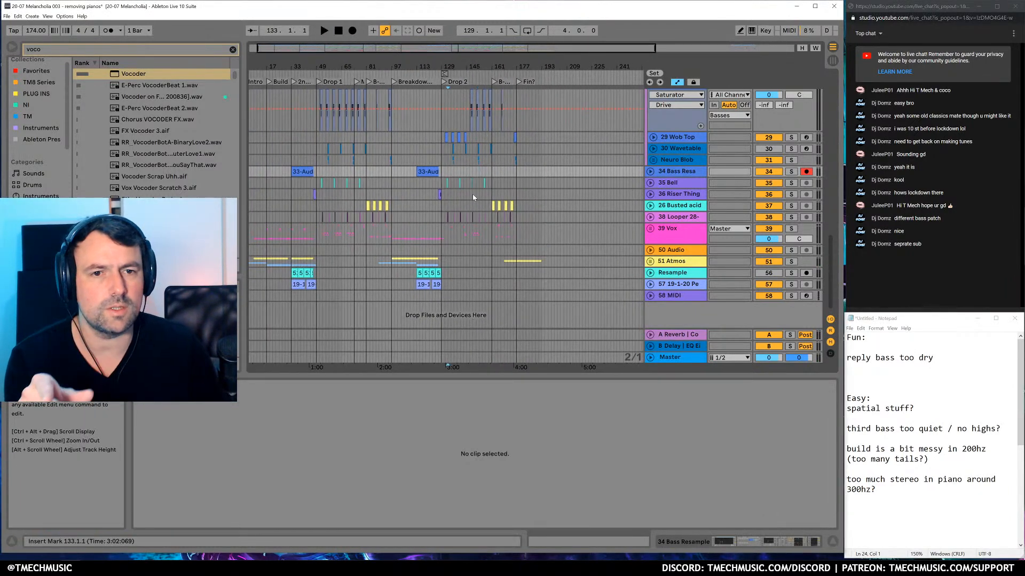
pyautogui.scroll(5, 478, 195)
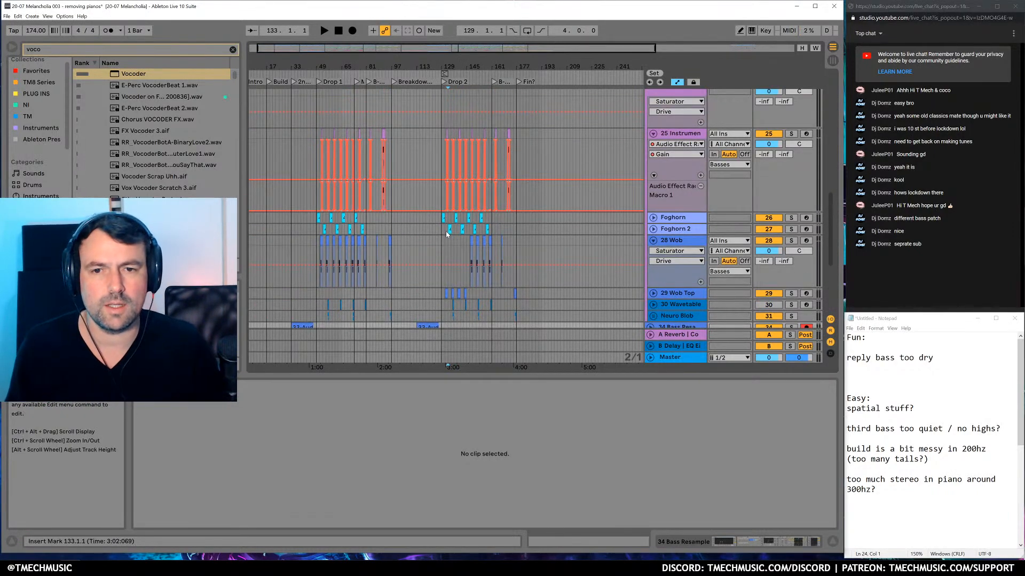
pyautogui.click(445, 230)
pyautogui.scroll(3, 446, 231)
pyautogui.moveTo(450, 66); pyautogui.dragTo(449, 135)
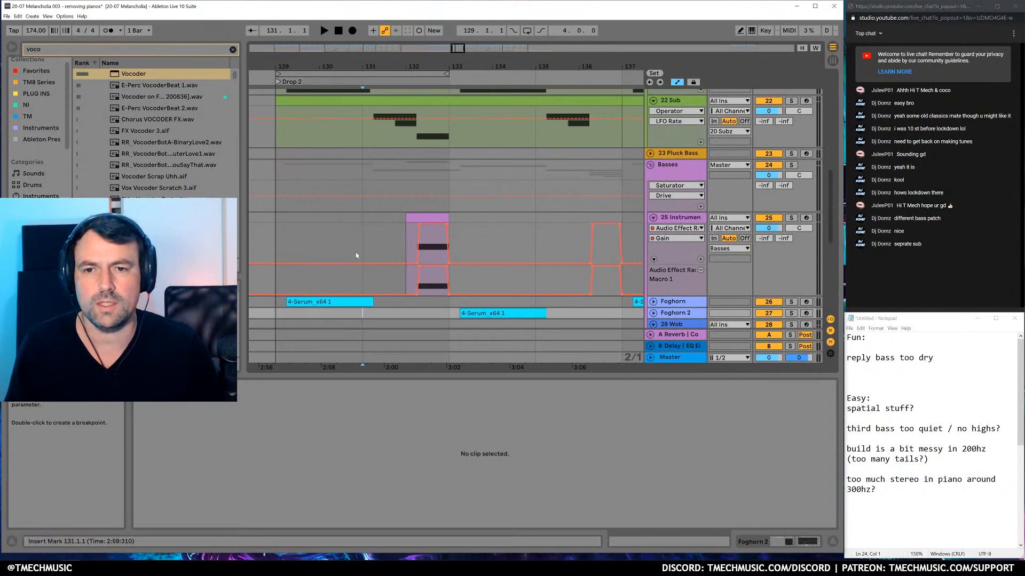
pyautogui.scroll(-5, 354, 253)
pyautogui.click(398, 253)
pyautogui.press('space')
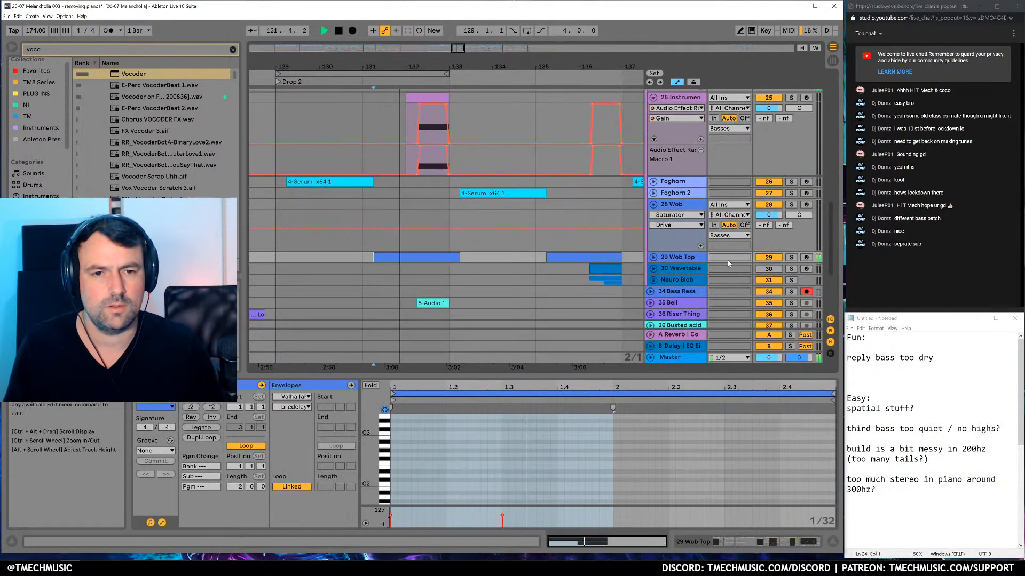
pyautogui.click(792, 258)
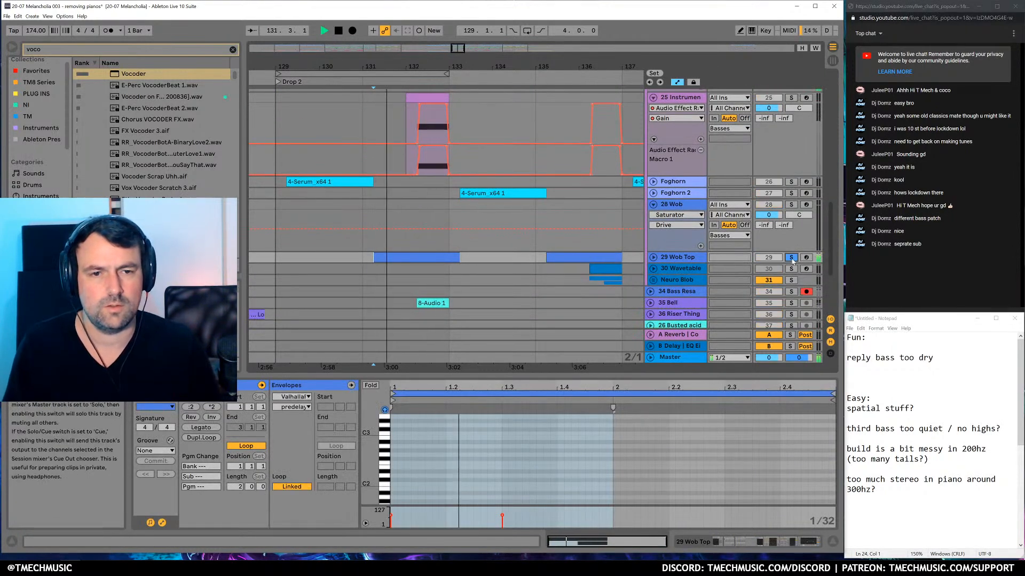
pyautogui.press('space')
pyautogui.click(792, 259)
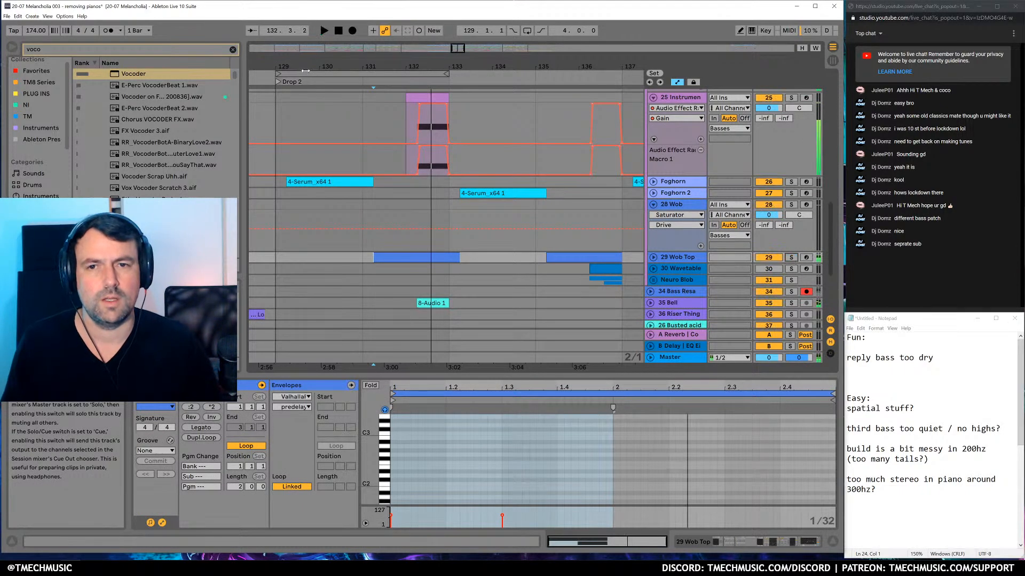
# Play the first 28 Wob clip of Drop 1 with its track soloed
pyautogui.moveTo(371, 66); pyautogui.dragTo(462, 8)
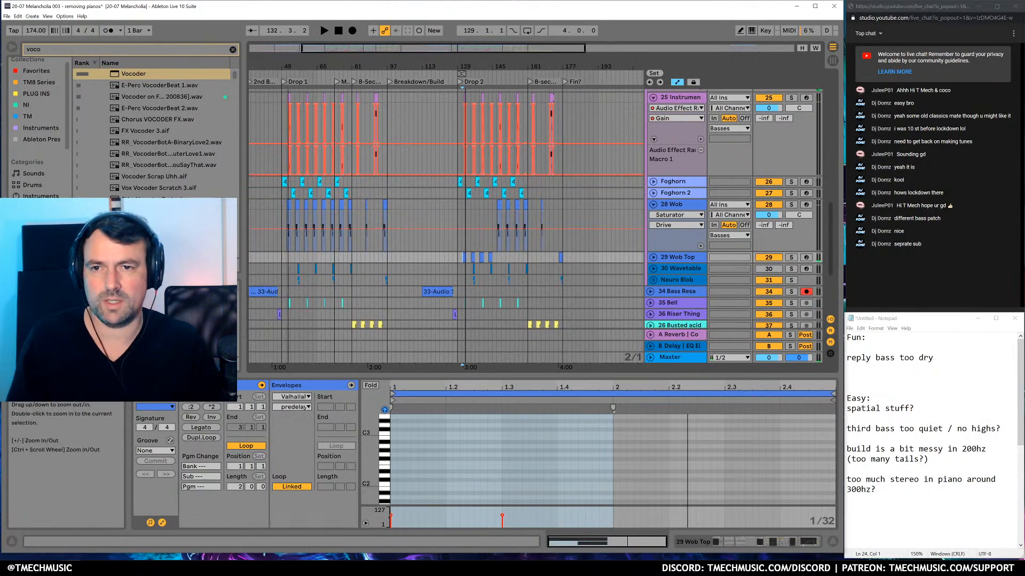
pyautogui.moveTo(302, 66); pyautogui.dragTo(424, 176)
pyautogui.click(335, 204)
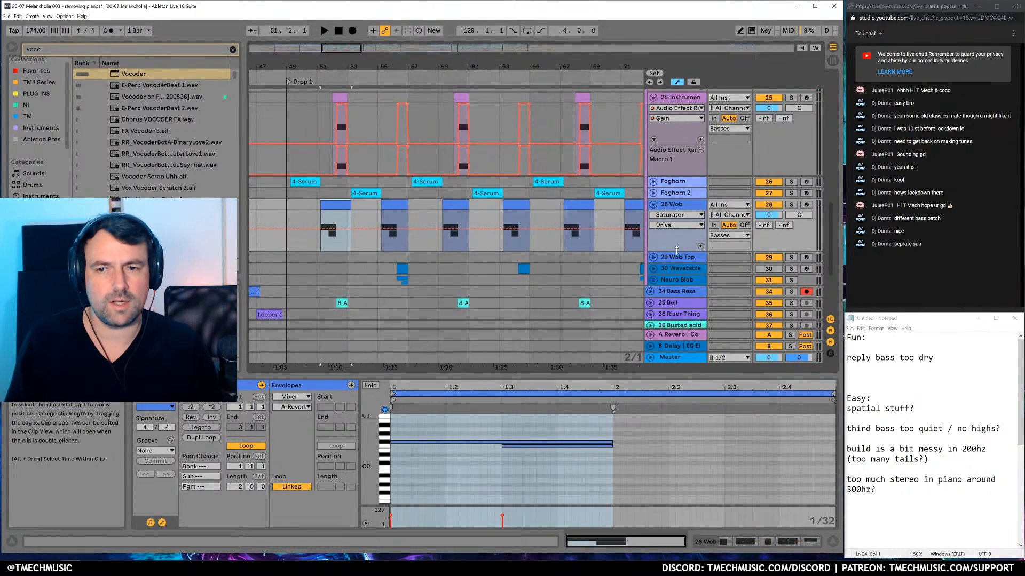
pyautogui.click(791, 205)
pyautogui.press('space')
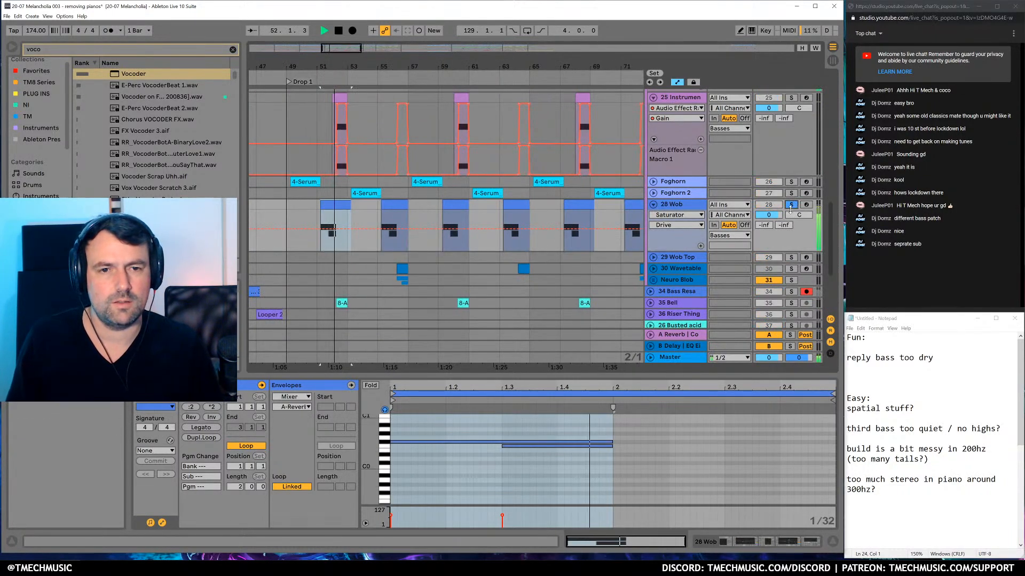
pyautogui.press('space')
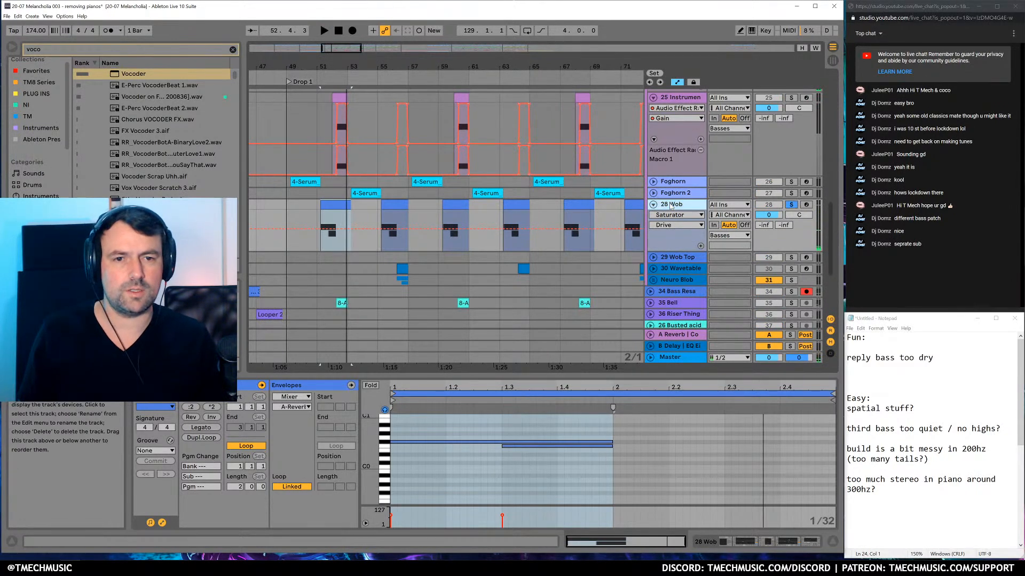
# Show the devices of 28 Wob, deactivate the track, and duplicate it as an active track named # Wob - Wet
pyautogui.click(731, 542)
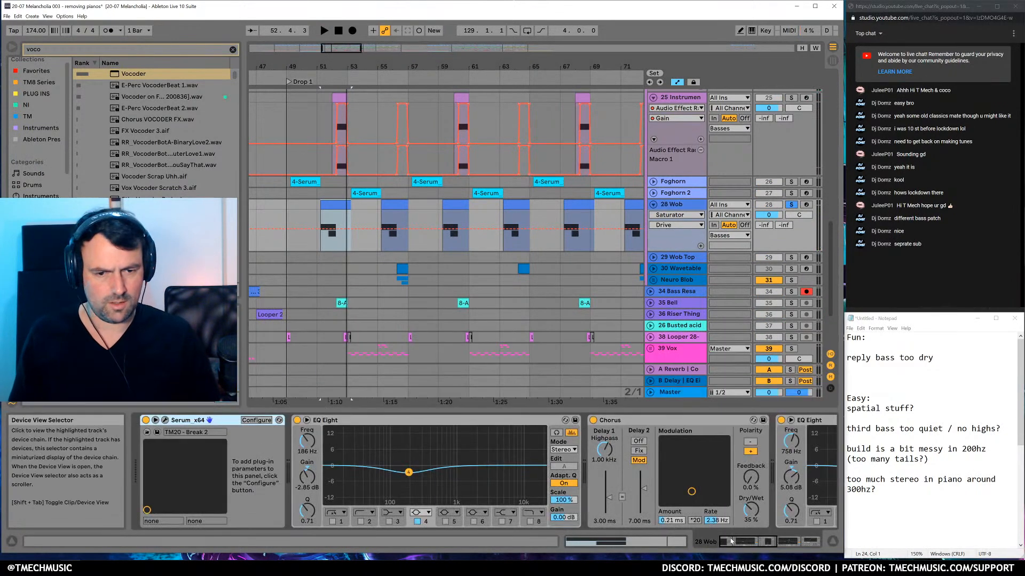
pyautogui.click(769, 205)
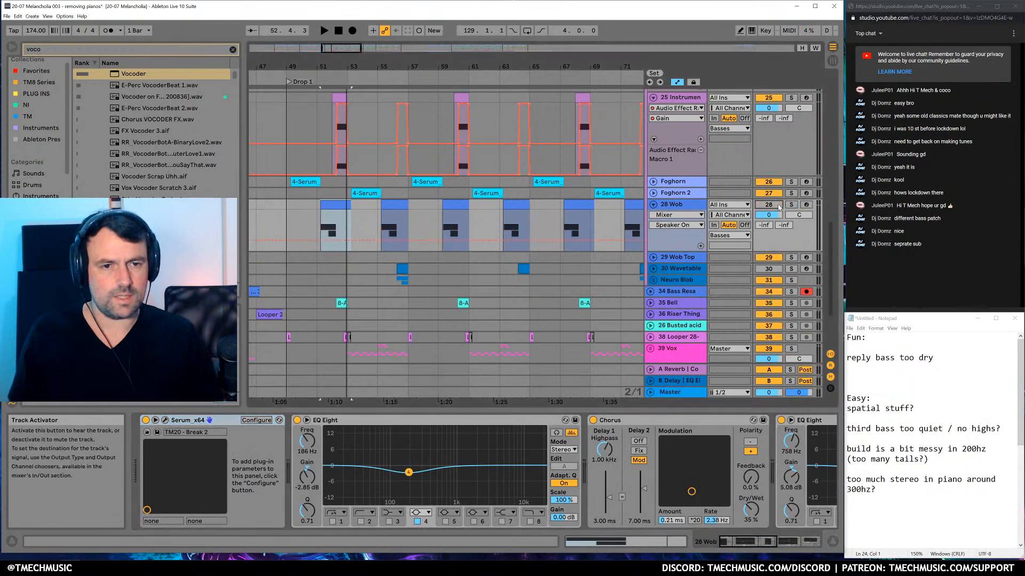
pyautogui.click(768, 205)
pyautogui.click(696, 207)
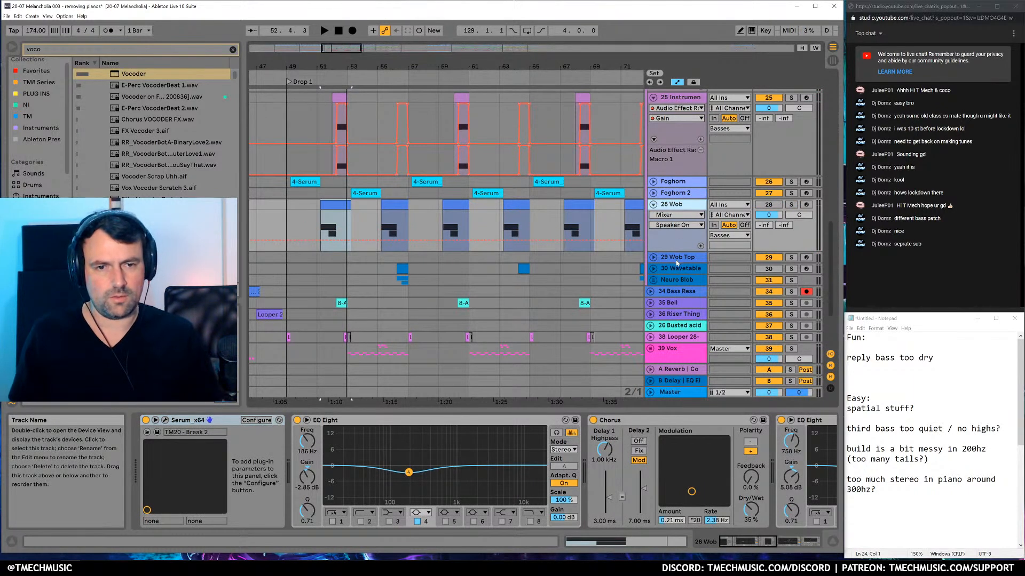
pyautogui.hotkey('ctrl', 'd')
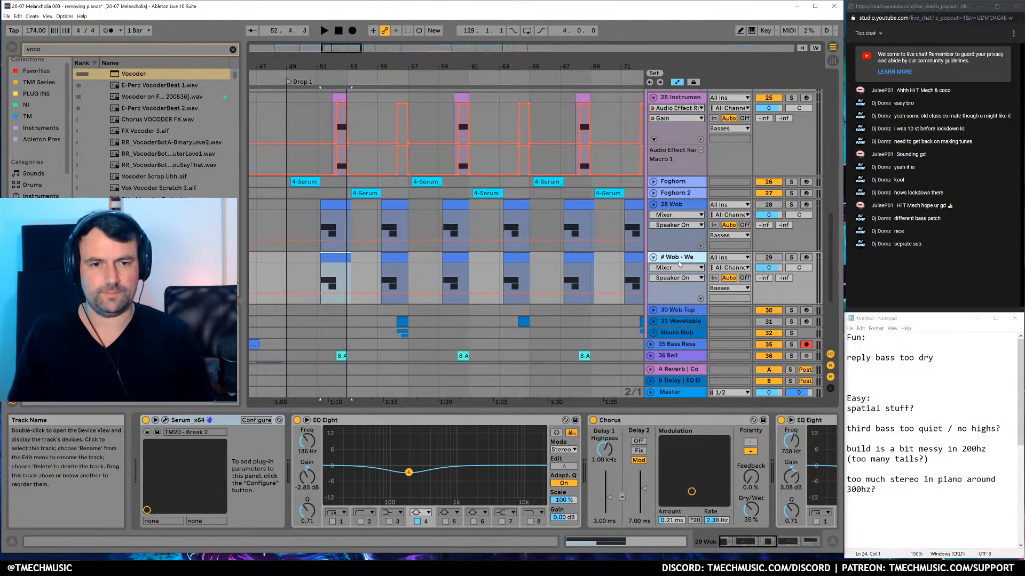
pyautogui.click(769, 257)
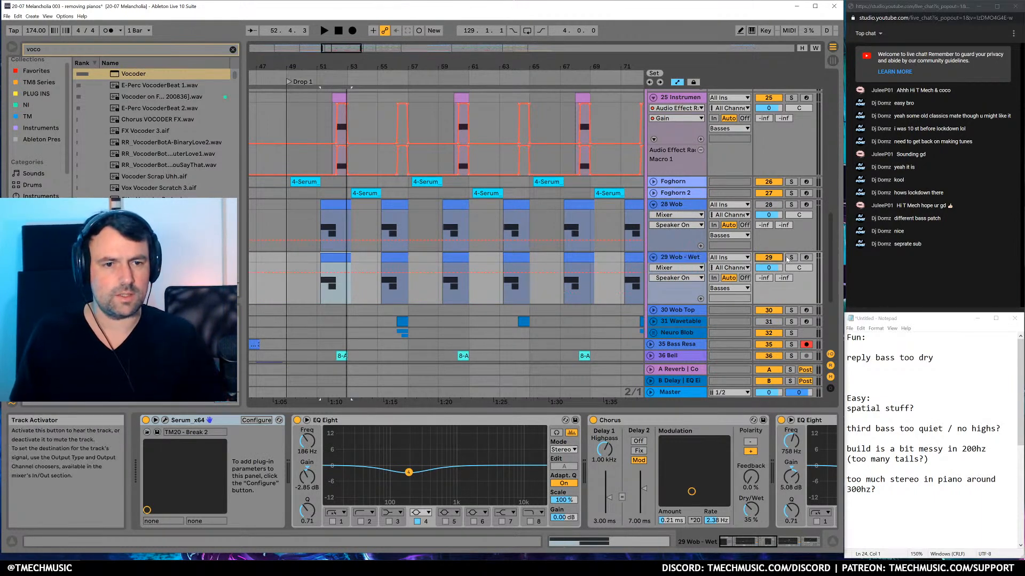
# Play the Wob - Wet track, open its Serum, and enable OSC B through the filter at octave +1
pyautogui.press('space')
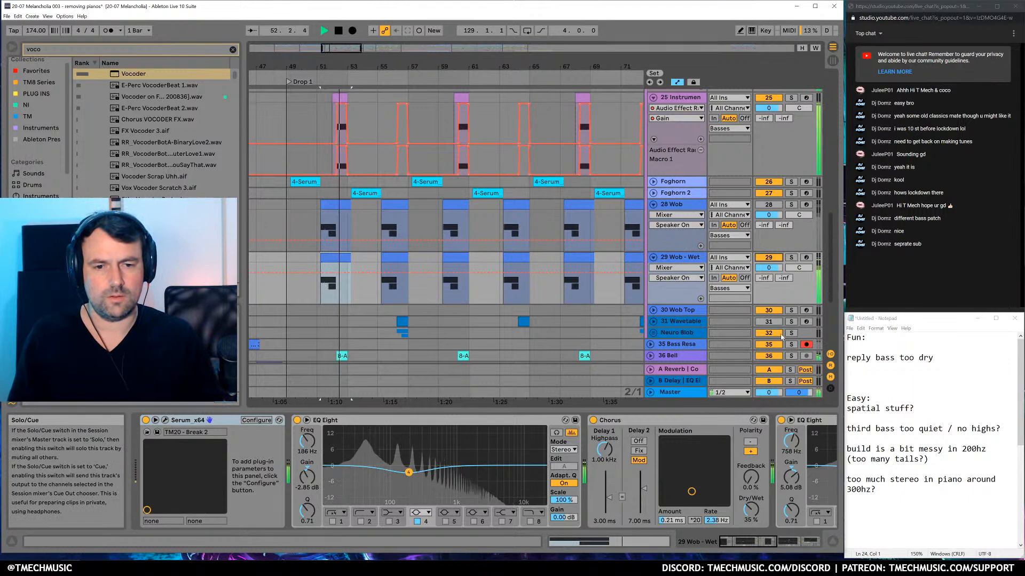
pyautogui.press('space')
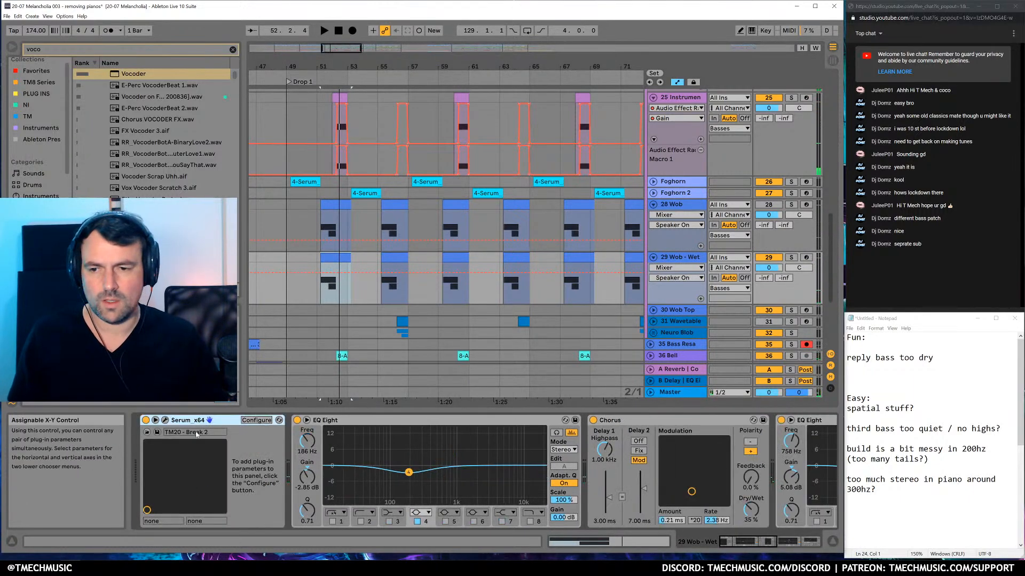
pyautogui.hotkey('ctrl', 'alt', 'p')
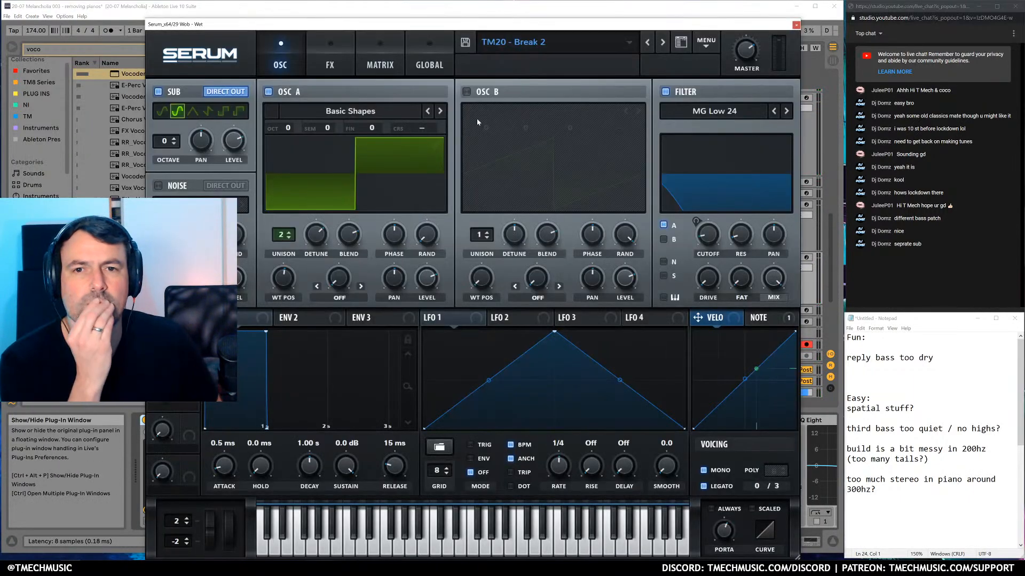
pyautogui.click(467, 91)
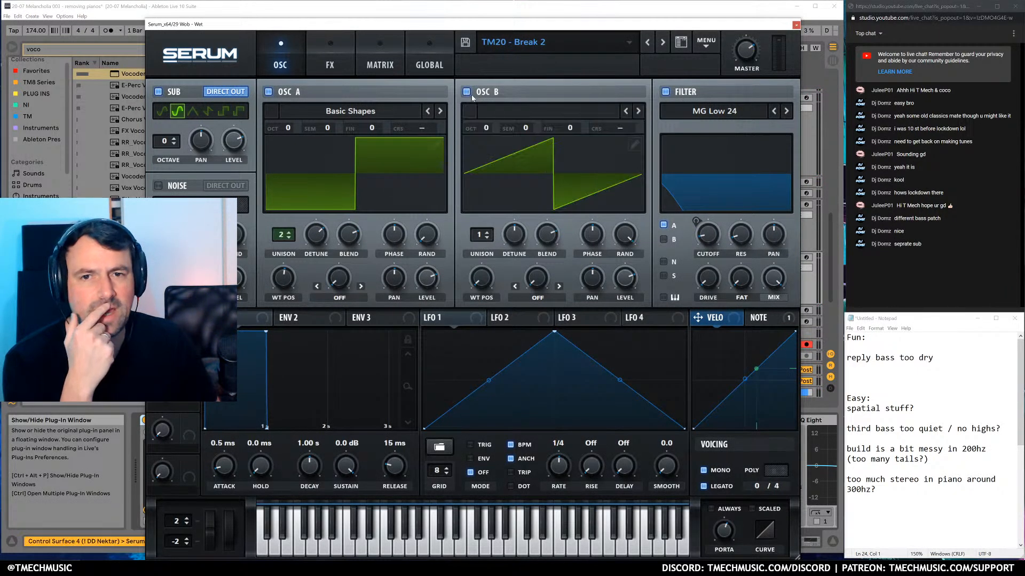
pyautogui.moveTo(484, 128); pyautogui.dragTo(484, 122)
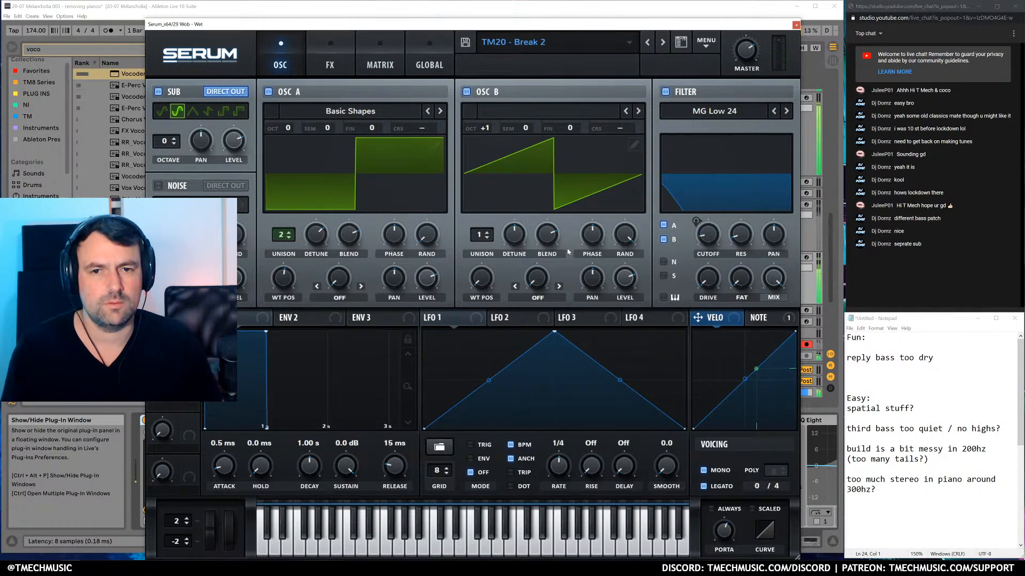
# Set OSC B's fine tuning to -10 and its octave to +2
pyautogui.moveTo(522, 244); pyautogui.dragTo(522, 242)
pyautogui.moveTo(571, 128)
pyautogui.mouseDown()
pyautogui.moveTo(588, 123)
pyautogui.moveTo(569, 131)
pyautogui.moveTo(577, 134)
pyautogui.mouseUp()
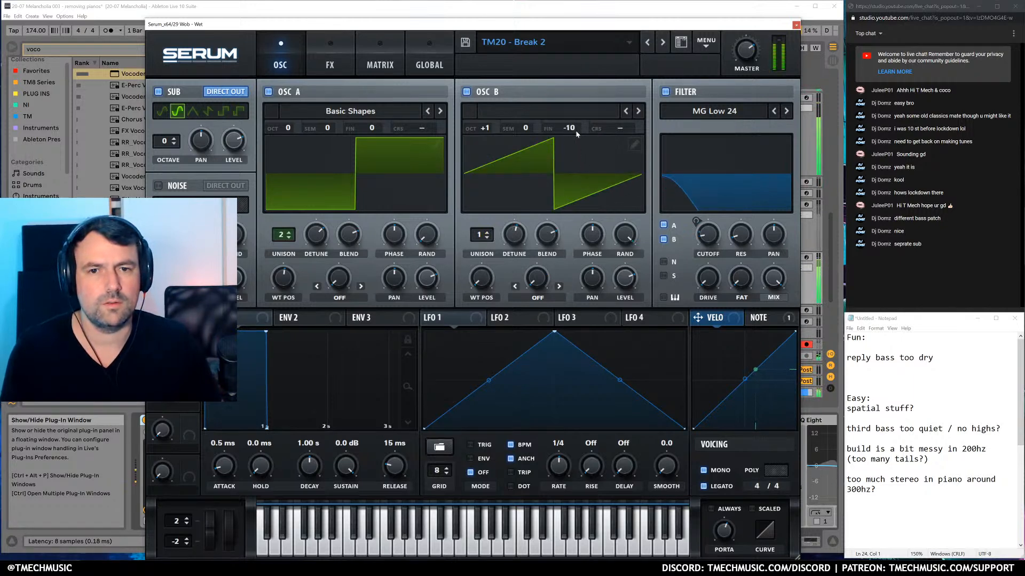
pyautogui.moveTo(485, 131); pyautogui.dragTo(491, 123)
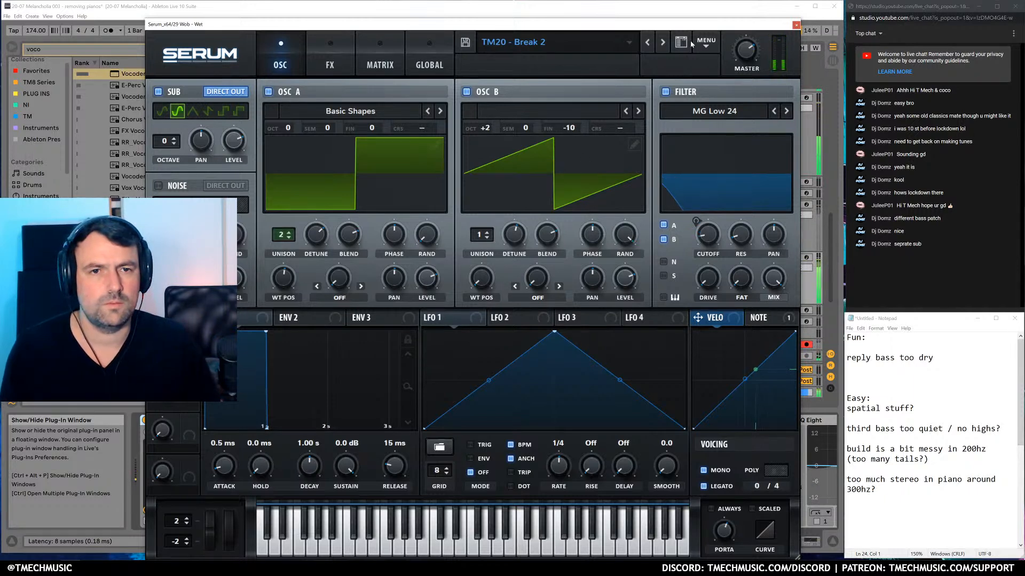
# Lower OSC B to octave +1 and compare Wob - Wet with the original 28 Wob by soloing each track
pyautogui.moveTo(692, 27); pyautogui.dragTo(566, 20)
pyautogui.click(791, 258)
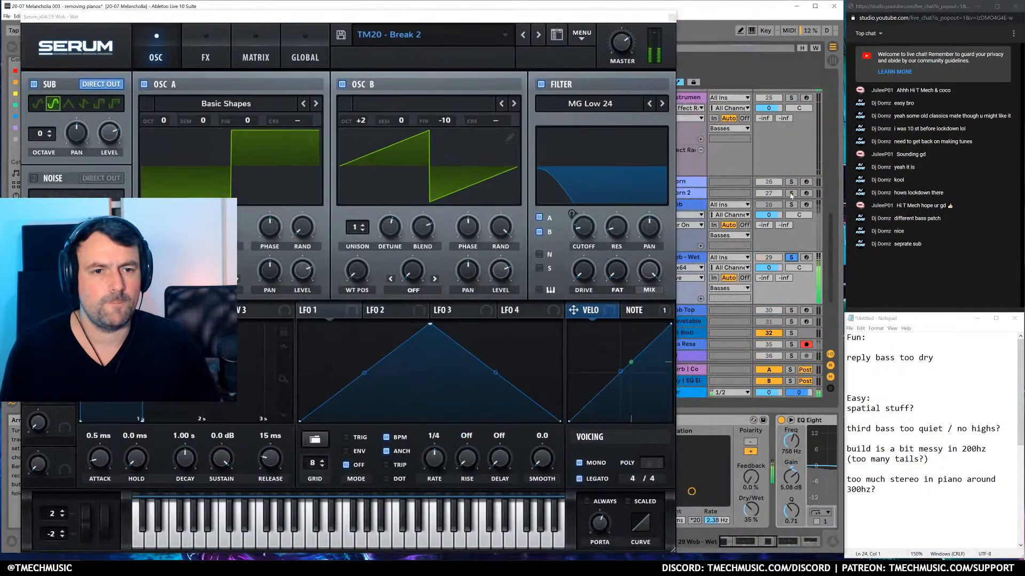
pyautogui.click(792, 258)
pyautogui.moveTo(360, 121); pyautogui.dragTo(363, 133)
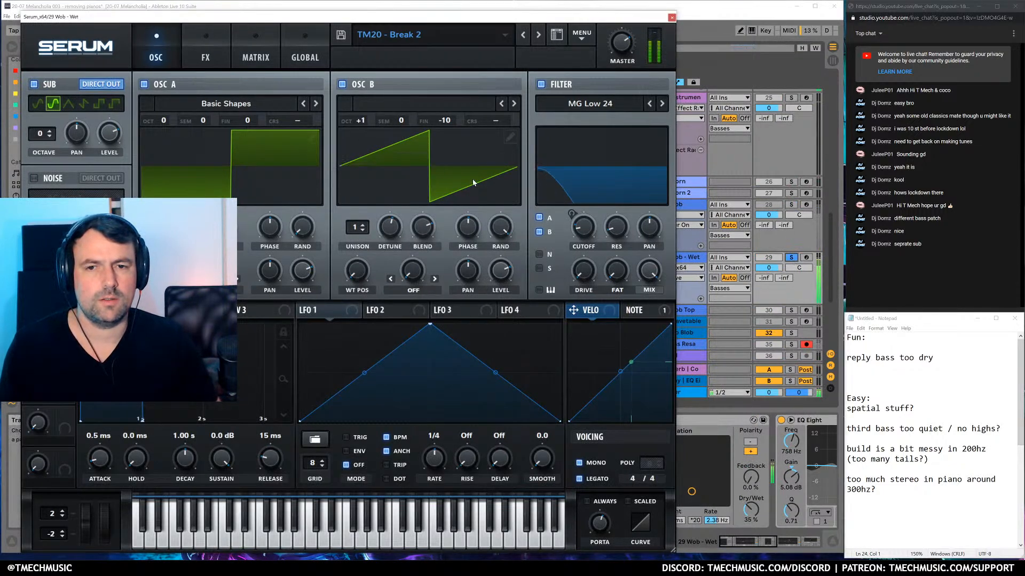
pyautogui.click(791, 205)
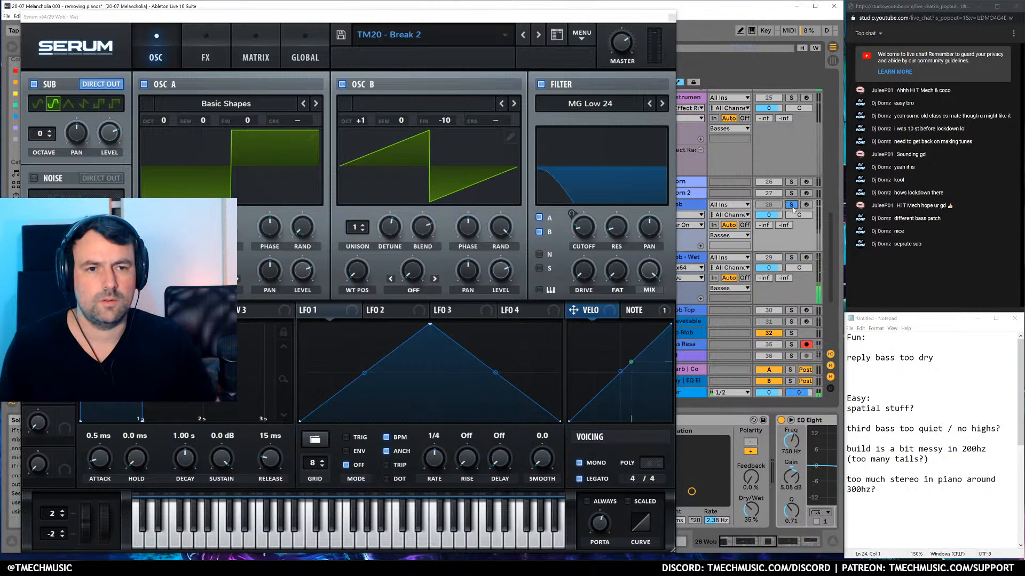
pyautogui.click(791, 258)
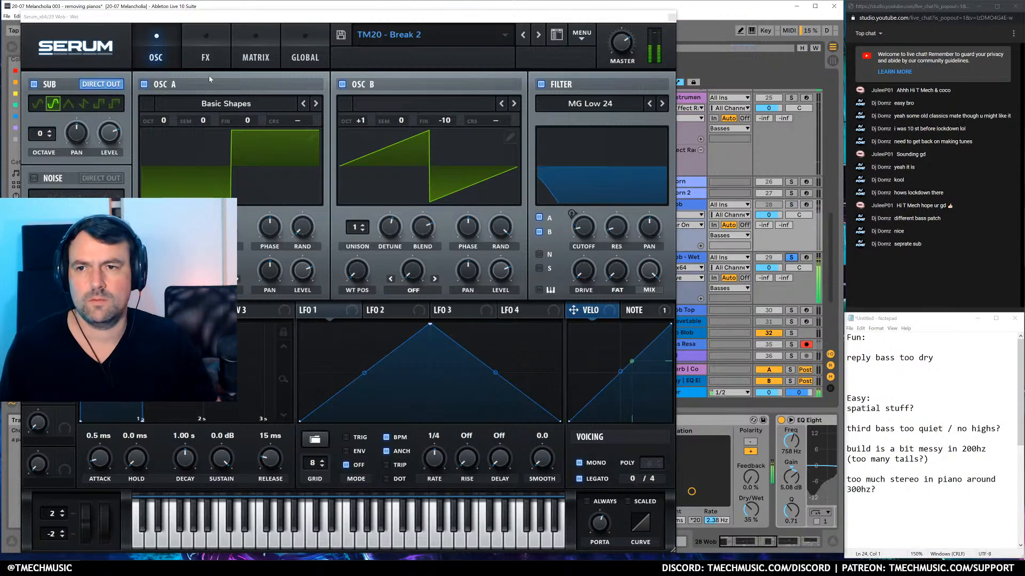
# Check Serum's effects page, and set OSC B to octave +3 with fine tuning 22
pyautogui.click(206, 57)
pyautogui.click(157, 57)
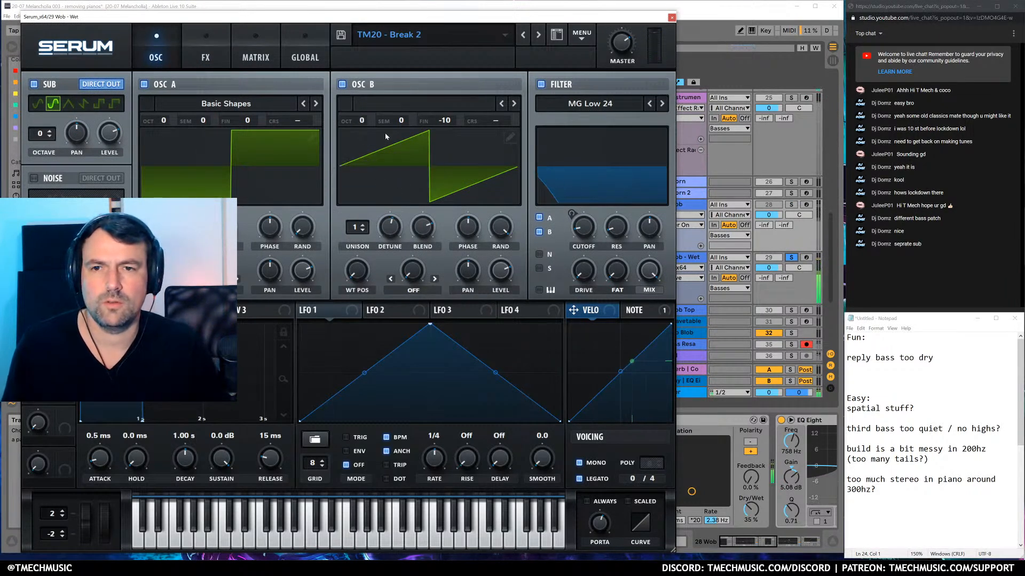
pyautogui.moveTo(362, 121); pyautogui.dragTo(362, 114)
pyautogui.moveTo(444, 121); pyautogui.dragTo(451, 157)
pyautogui.moveTo(360, 122); pyautogui.dragTo(374, 104)
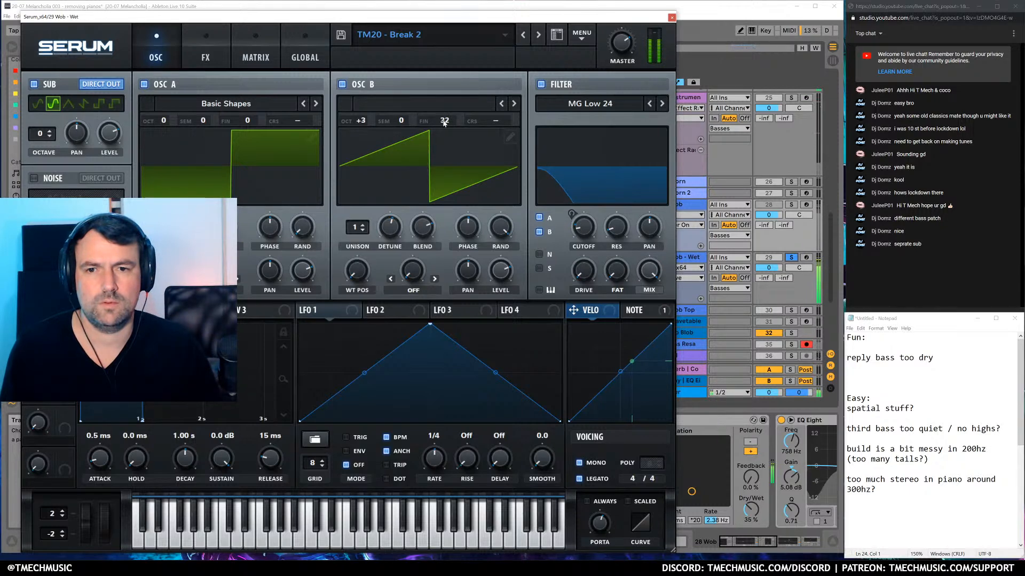
# Set OSC B to octave +2 with fine tuning 7, switch the filter to MG Low 12, and lower its cutoff
pyautogui.moveTo(444, 122); pyautogui.dragTo(445, 134)
pyautogui.click(540, 232)
pyautogui.moveTo(360, 120); pyautogui.dragTo(362, 130)
pyautogui.moveTo(441, 127); pyautogui.dragTo(446, 141)
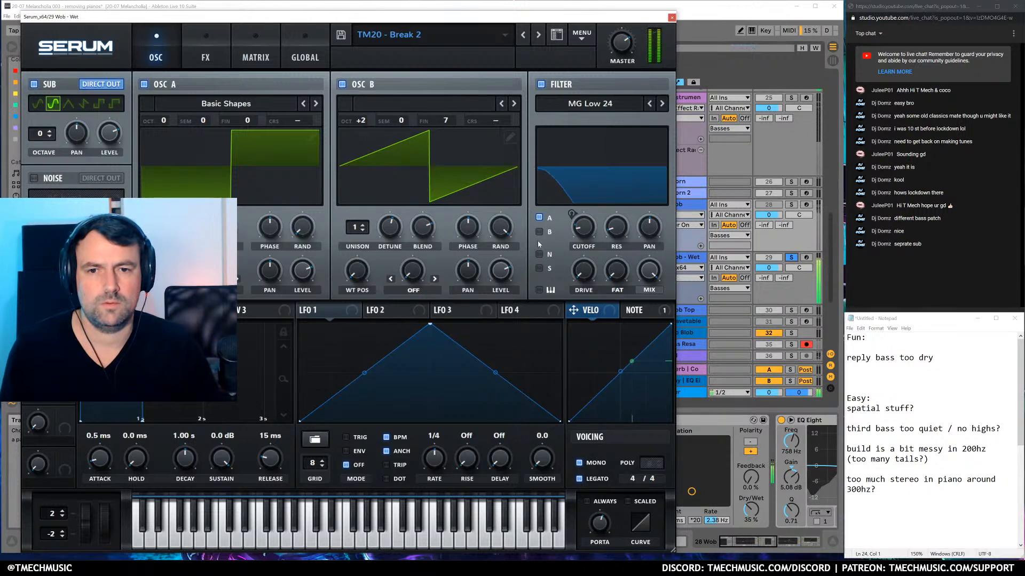
pyautogui.click(648, 105)
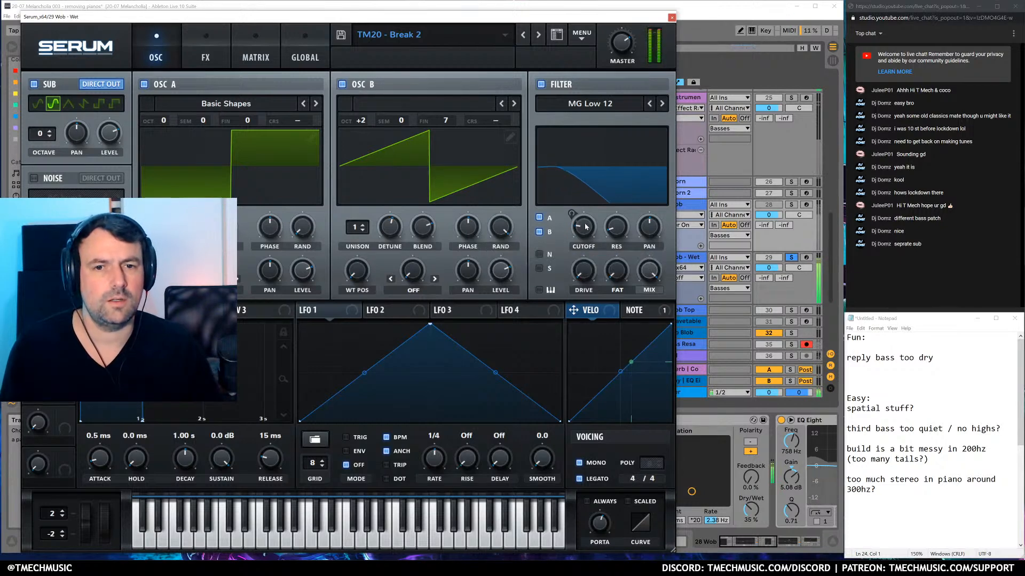
pyautogui.moveTo(586, 222)
pyautogui.mouseDown()
pyautogui.moveTo(583, 214)
pyautogui.moveTo(581, 232)
pyautogui.mouseUp()
# Check the X-Shaper distortion's Shaper B curve in Serum's effects, and reduce the distortion drive
pyautogui.click(206, 57)
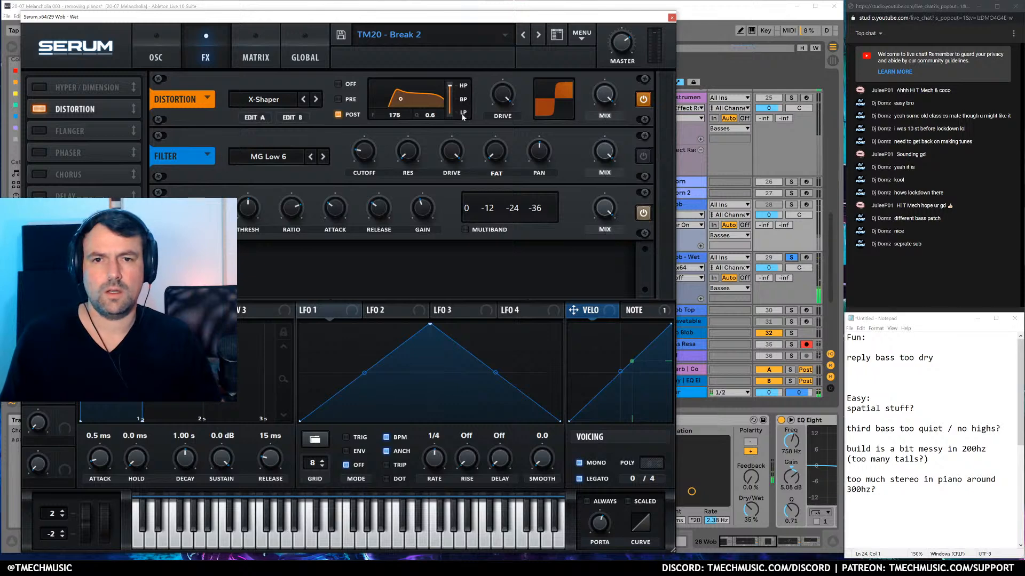
pyautogui.click(288, 117)
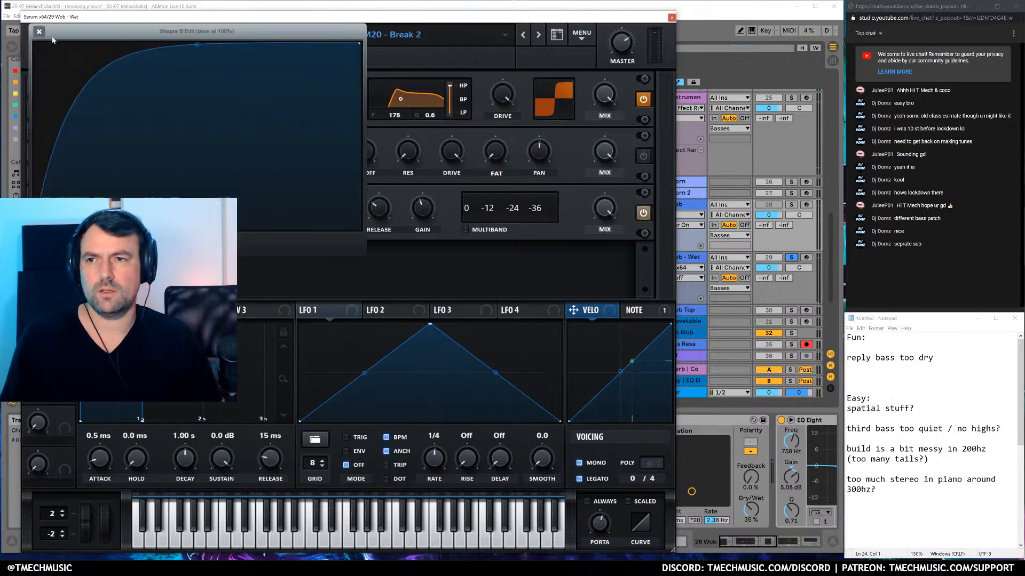
pyautogui.click(39, 31)
pyautogui.moveTo(500, 93); pyautogui.dragTo(512, 113)
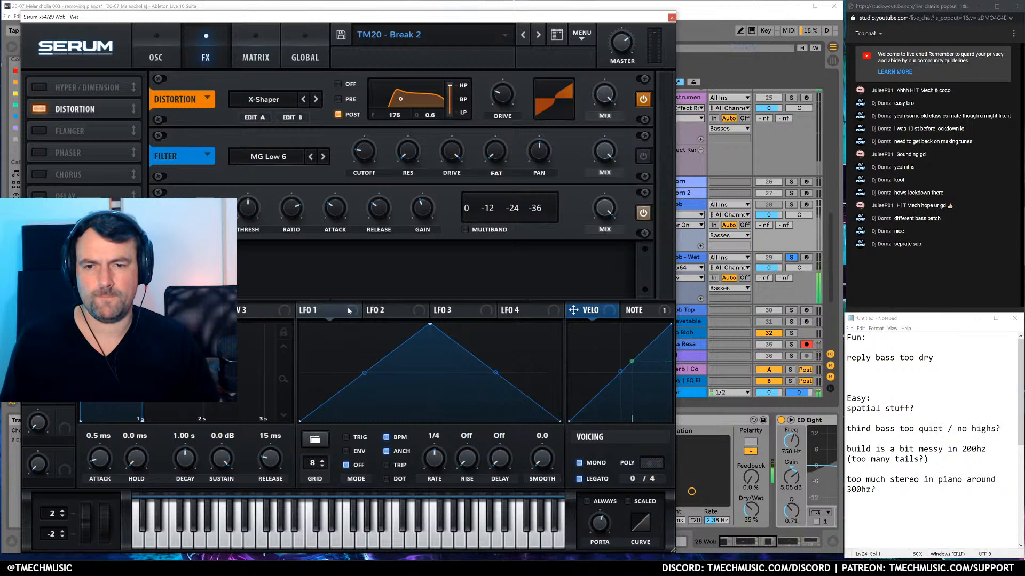
# Examine the LFOs, oscillators, effects and modulation matrix in the Wob - Wet Serum patch during playback
pyautogui.click(405, 314)
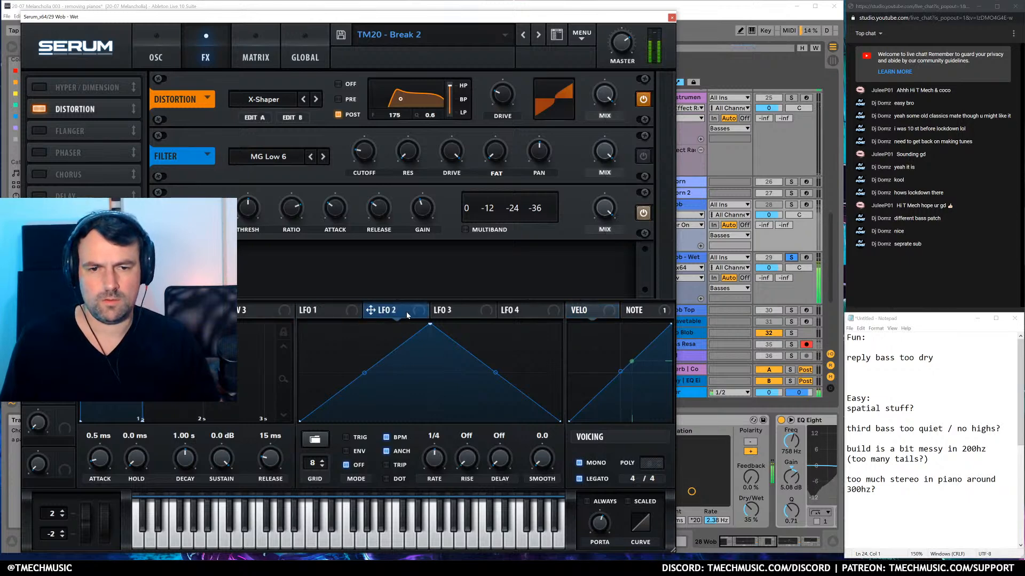
pyautogui.click(340, 316)
pyautogui.click(156, 53)
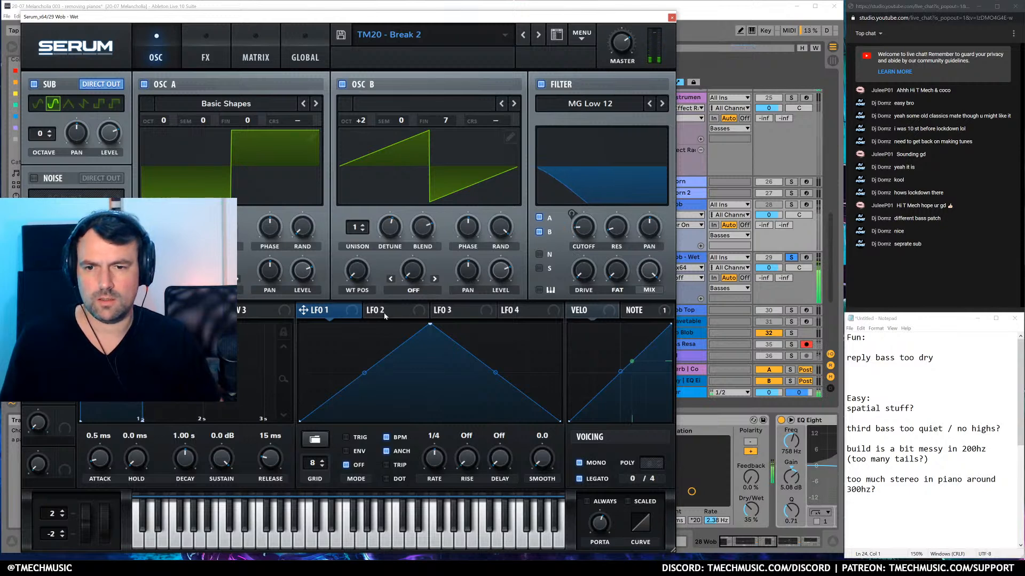
pyautogui.click(206, 58)
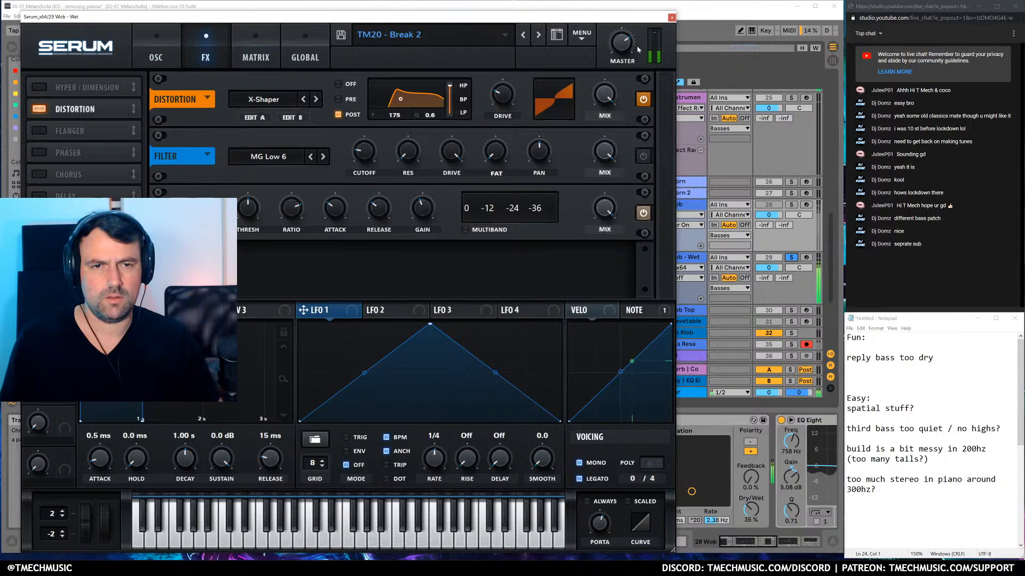
pyautogui.moveTo(656, 23); pyautogui.dragTo(712, 35)
pyautogui.click(265, 71)
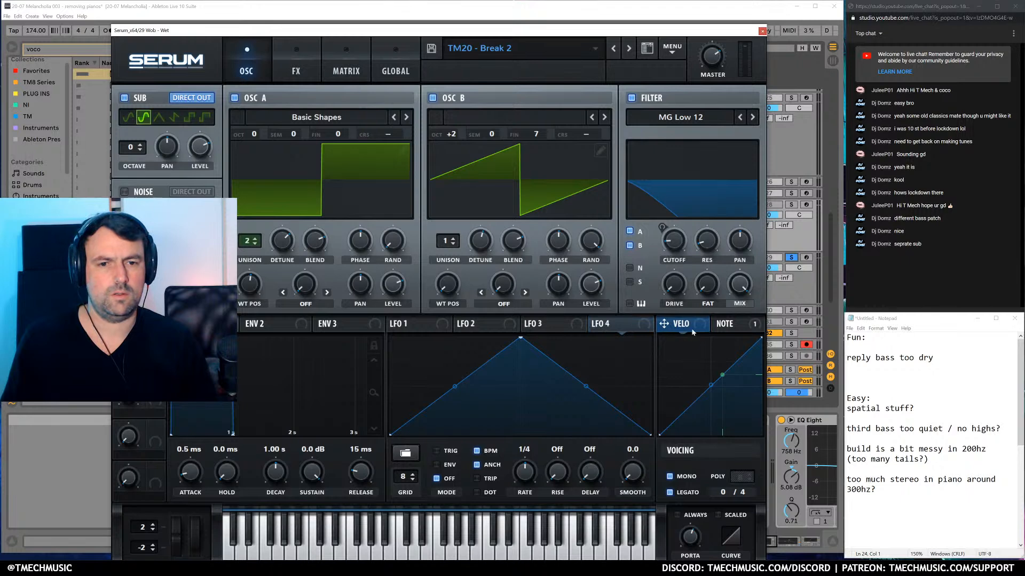
pyautogui.click(350, 72)
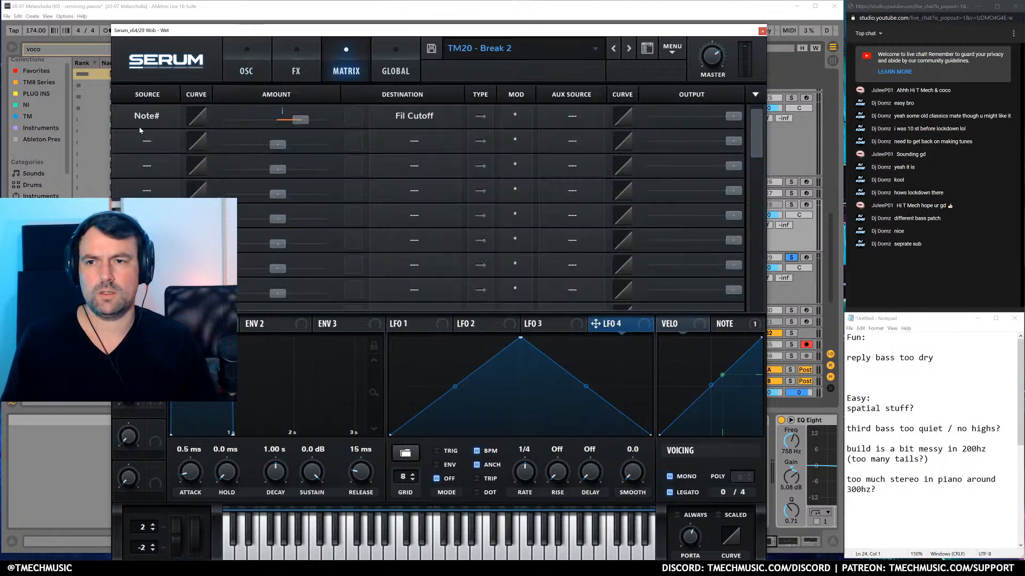
pyautogui.click(227, 62)
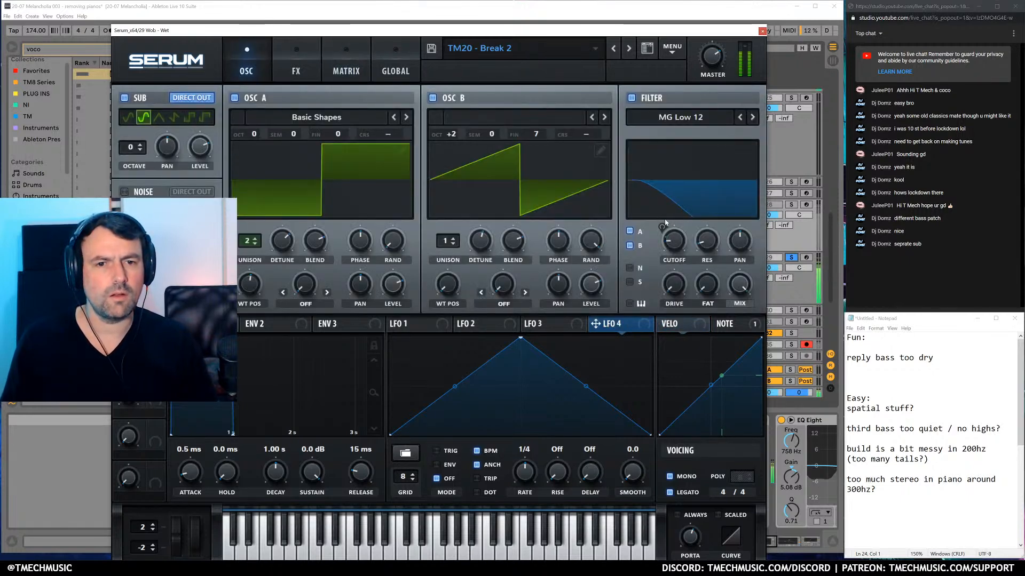
# Set OSC B's fine tuning to -2, recheck the modulation matrix and effects, and close the Wob - Wet Serum
pyautogui.moveTo(536, 134)
pyautogui.mouseDown()
pyautogui.moveTo(540, 142)
pyautogui.moveTo(546, 118)
pyautogui.moveTo(546, 145)
pyautogui.moveTo(540, 138)
pyautogui.mouseUp()
pyautogui.click(323, 76)
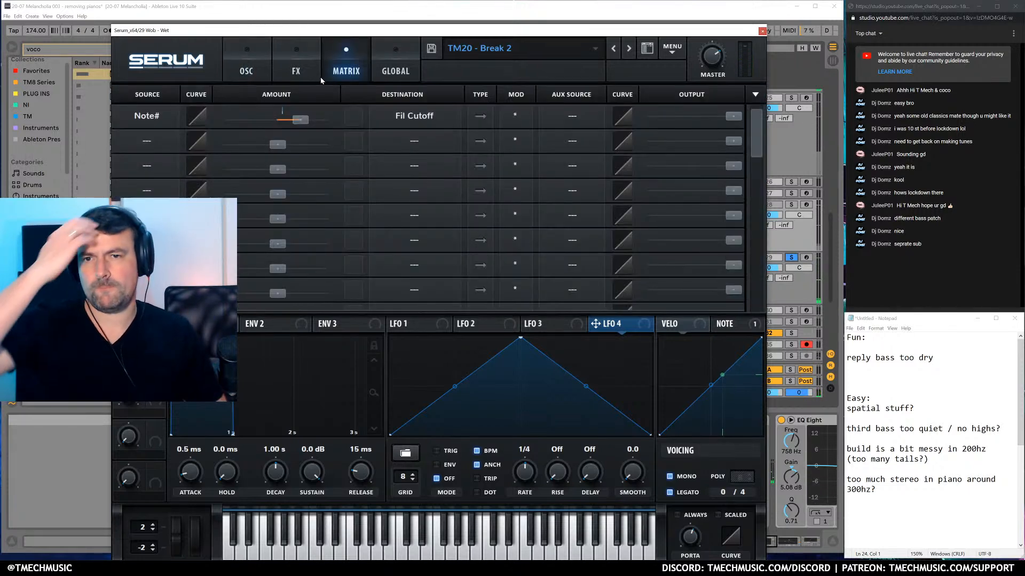
pyautogui.click(310, 73)
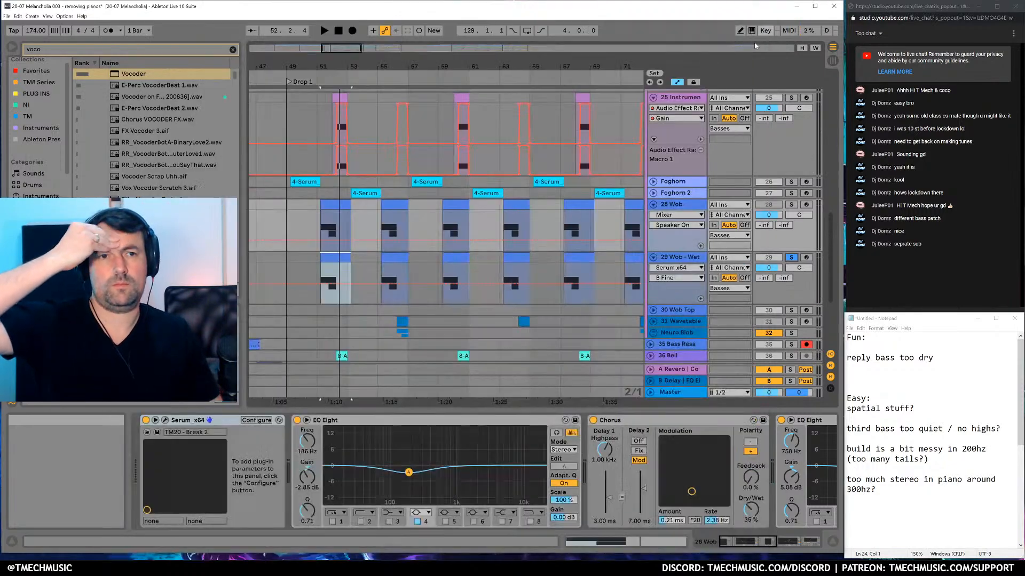
pyautogui.click(762, 31)
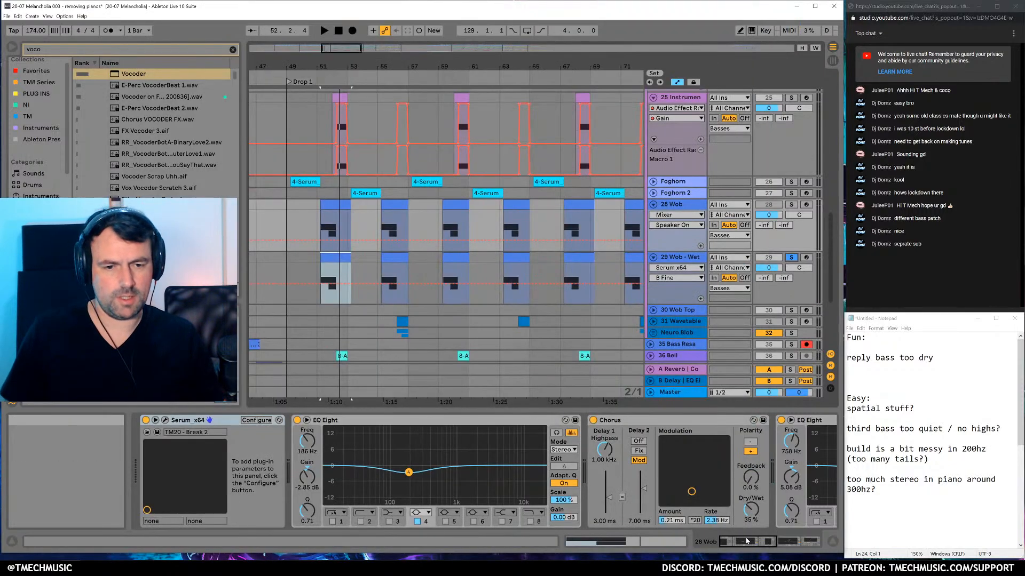
# Play the loop, open the original 28 Wob track's Serum, and examine its LFOs and modulation matrix
pyautogui.click(807, 542)
pyautogui.moveTo(807, 546); pyautogui.dragTo(706, 544)
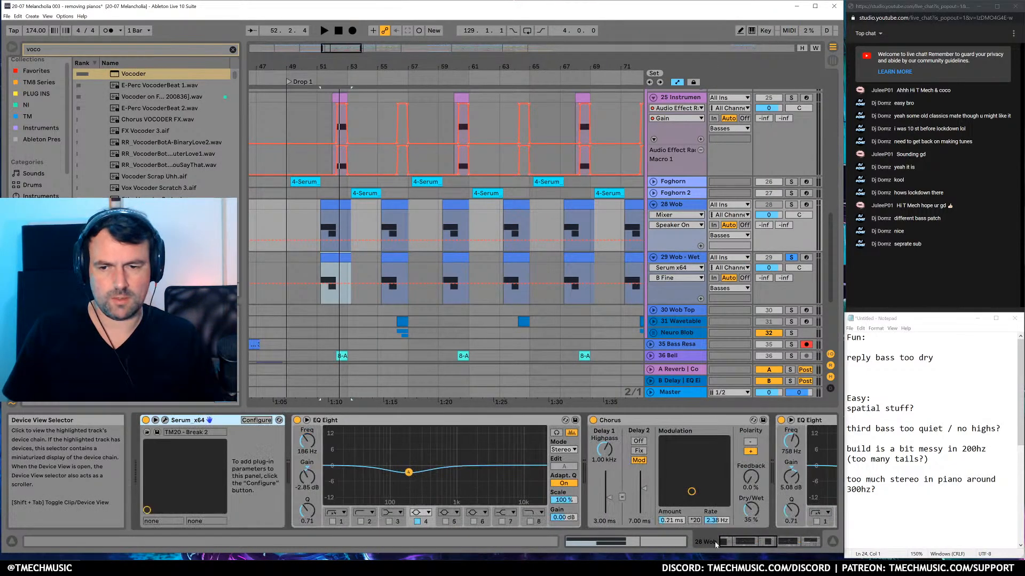
pyautogui.press('space')
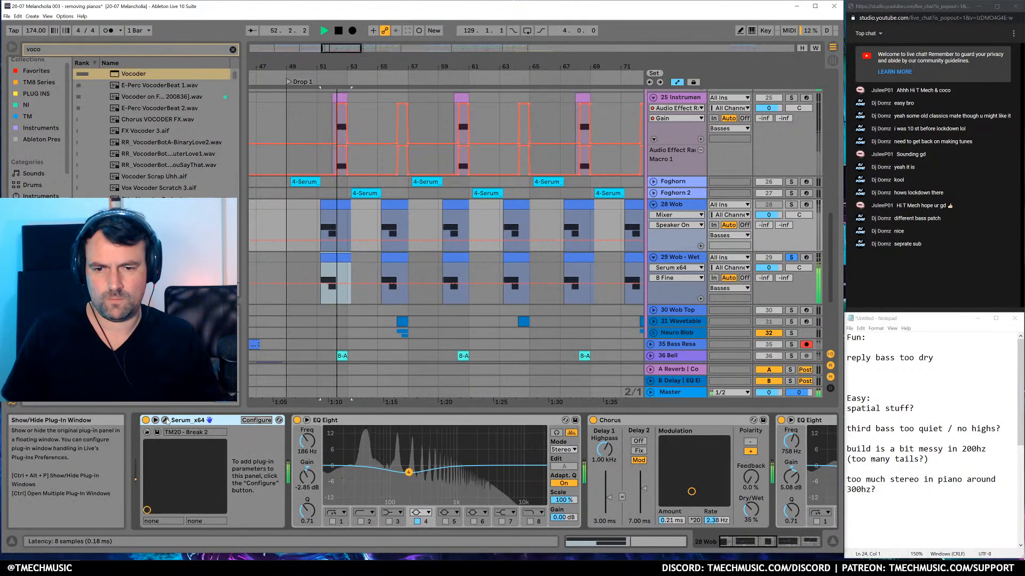
pyautogui.click(209, 420)
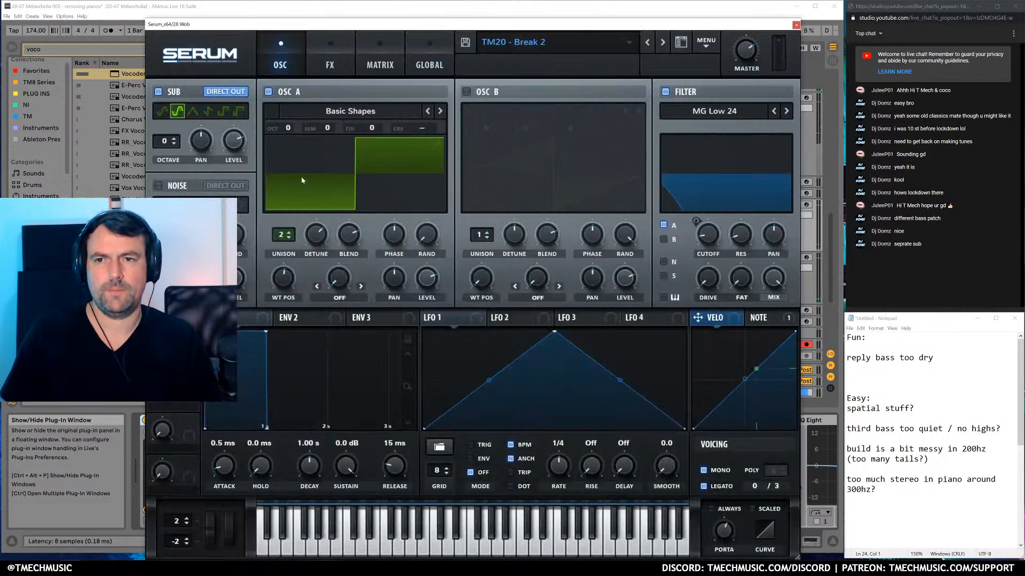
pyautogui.click(455, 323)
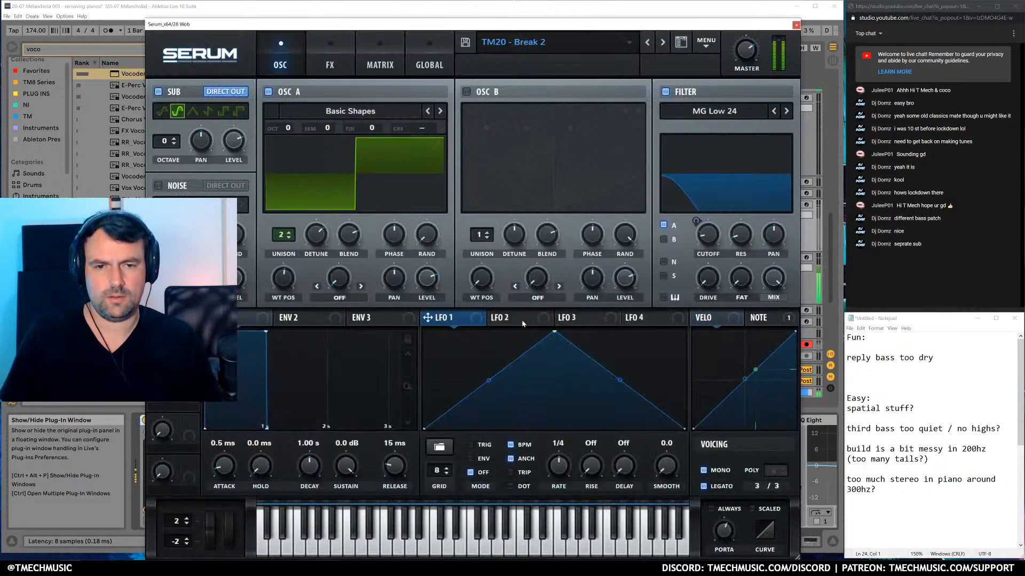
pyautogui.click(376, 68)
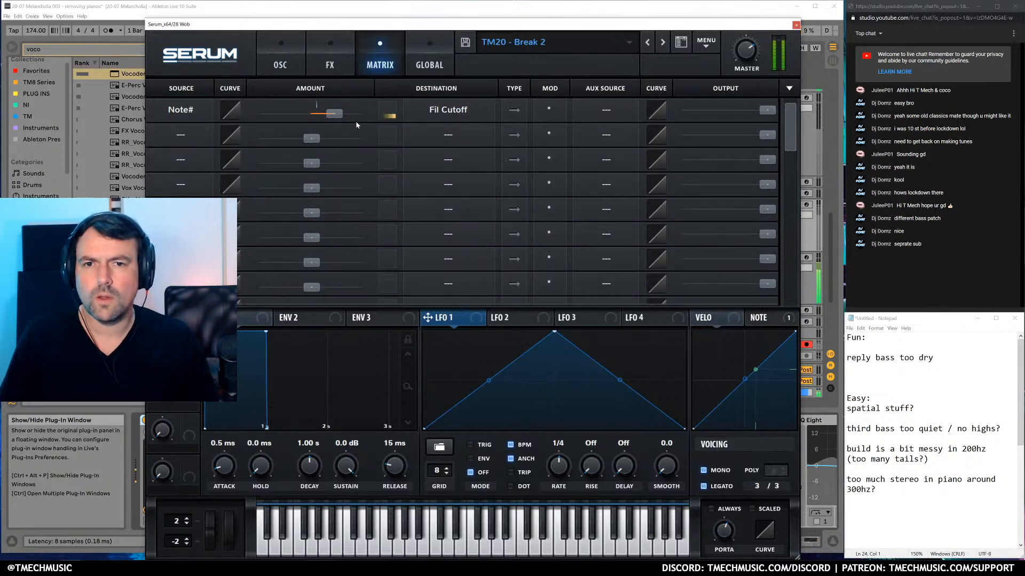
pyautogui.click(280, 63)
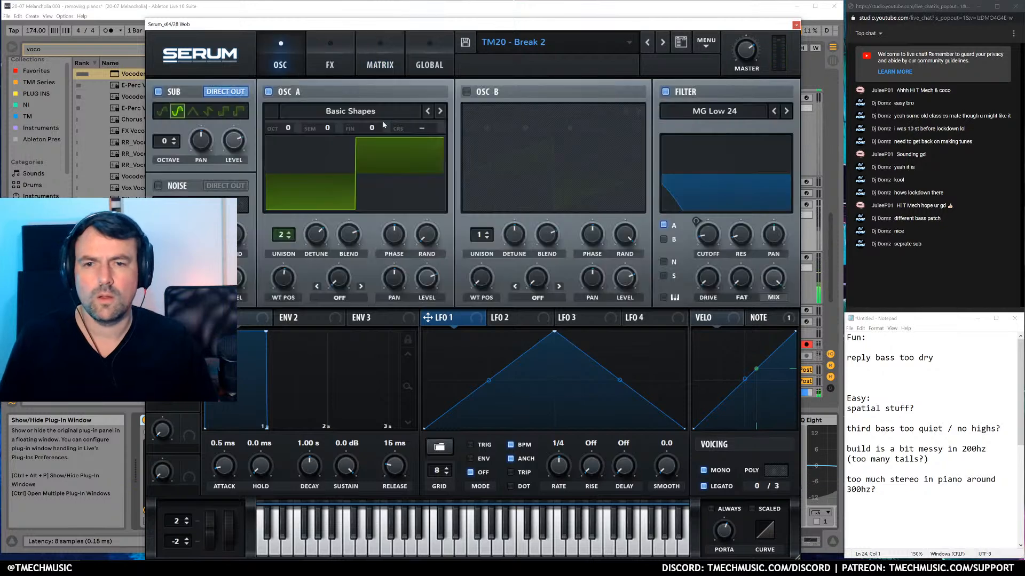
# Adjust OSC A's unison detune in the 28 Wob Serum, disable OSC A's filter routing, and hide the plug-in window
pyautogui.moveTo(763, 325); pyautogui.dragTo(714, 239)
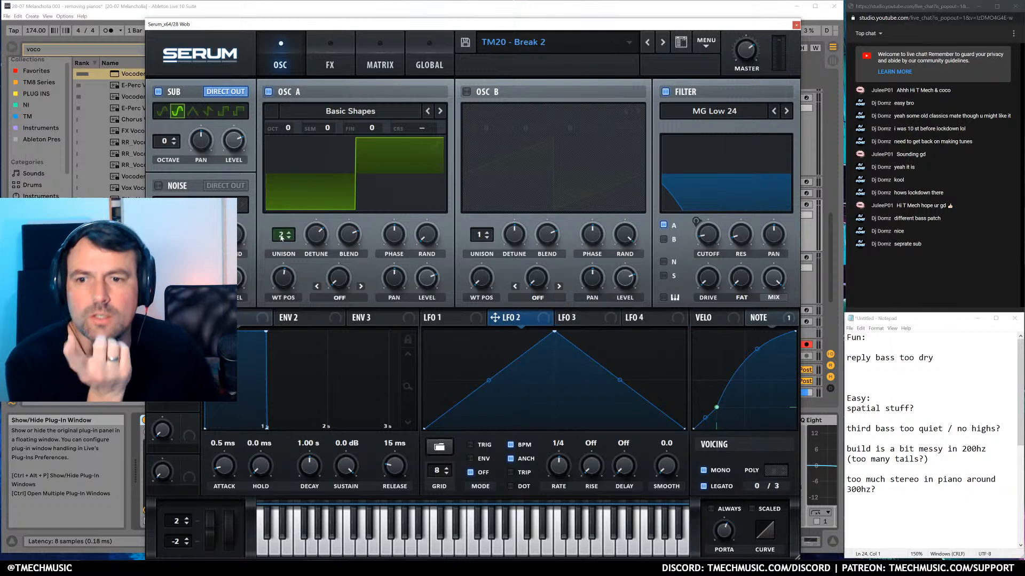
pyautogui.doubleClick(323, 235)
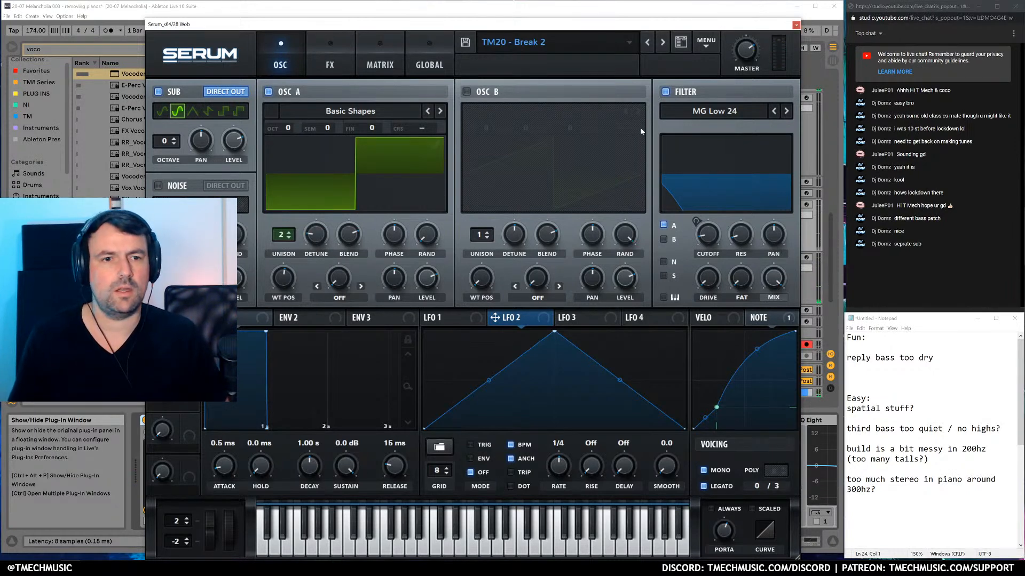
pyautogui.moveTo(732, 28); pyautogui.dragTo(739, 7)
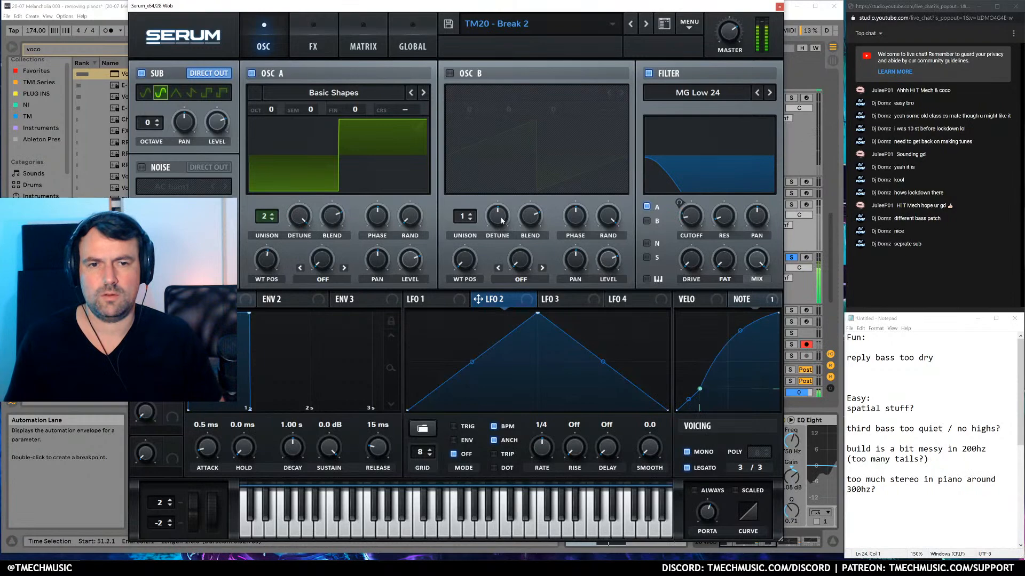
pyautogui.click(646, 207)
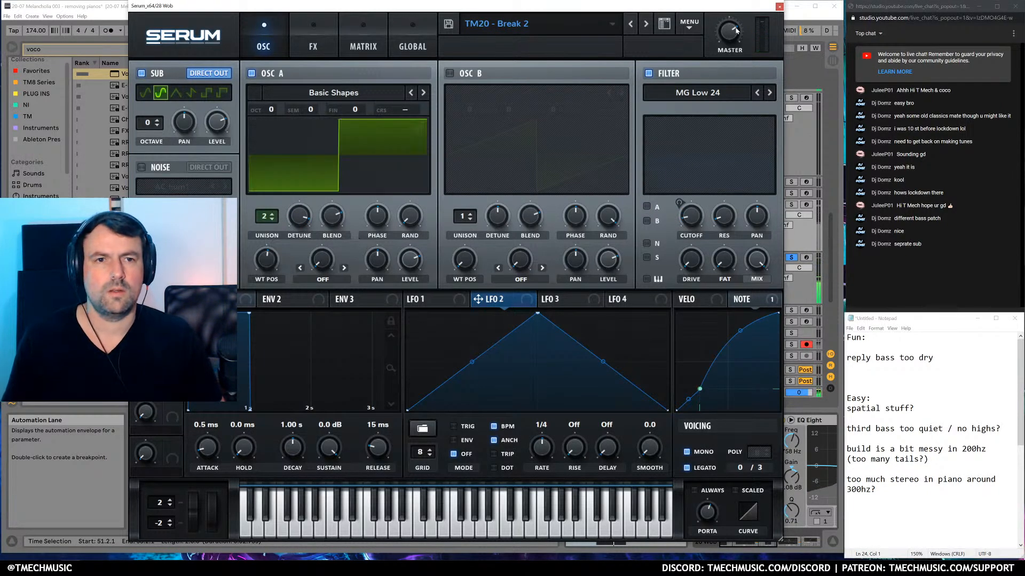
pyautogui.hotkey('ctrl', 'alt', 'p')
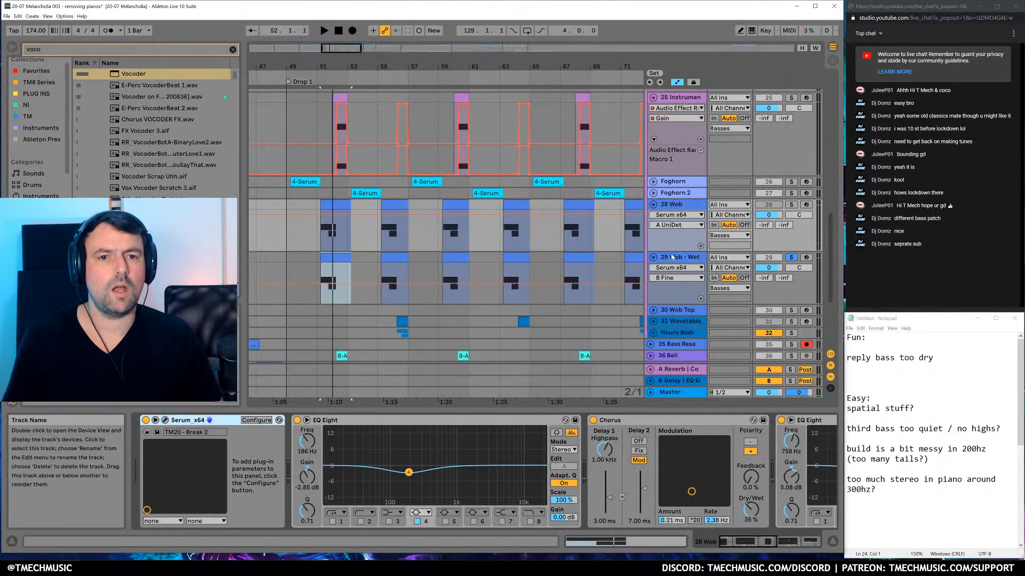
# Open the Serum on the 29 Wob - Wet track and lower OSC A's unison detune
pyautogui.click(693, 259)
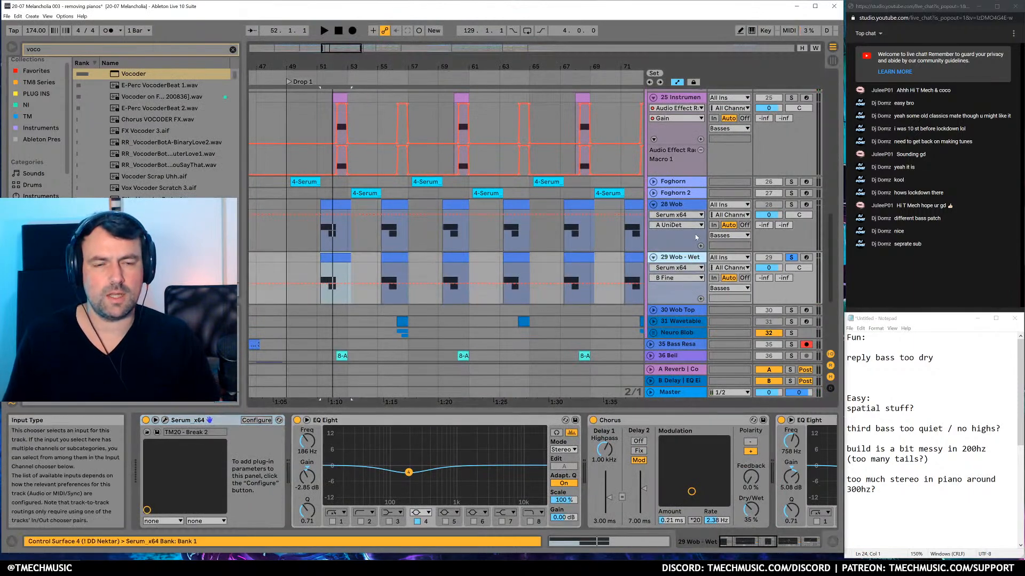
pyautogui.click(165, 420)
pyautogui.moveTo(277, 243); pyautogui.dragTo(286, 272)
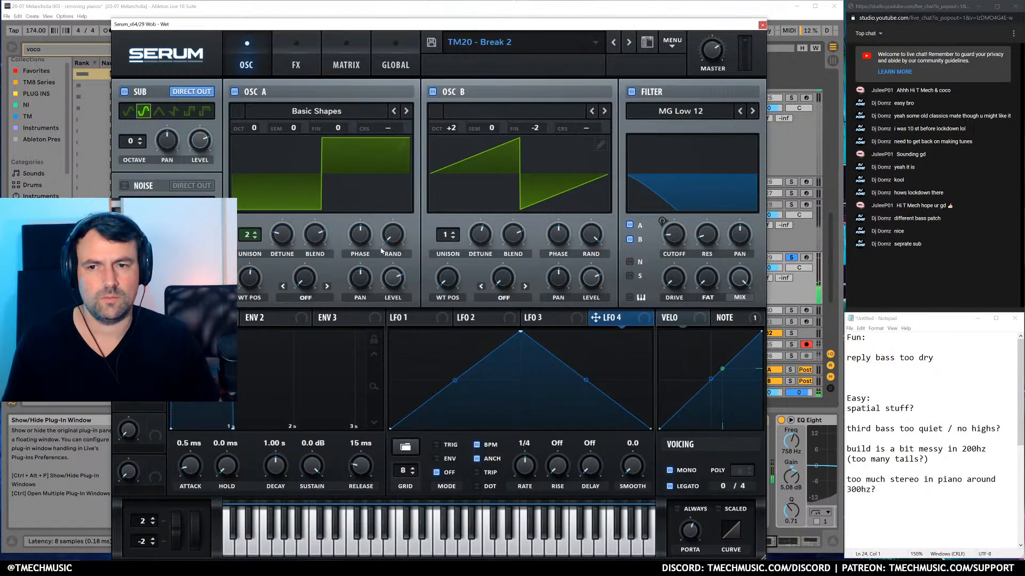
# Adjust Wob - Wet's filter cutoff, assign LFO 1 to modulate it, reduce the modulation amount, and close Serum
pyautogui.moveTo(674, 244); pyautogui.dragTo(676, 237)
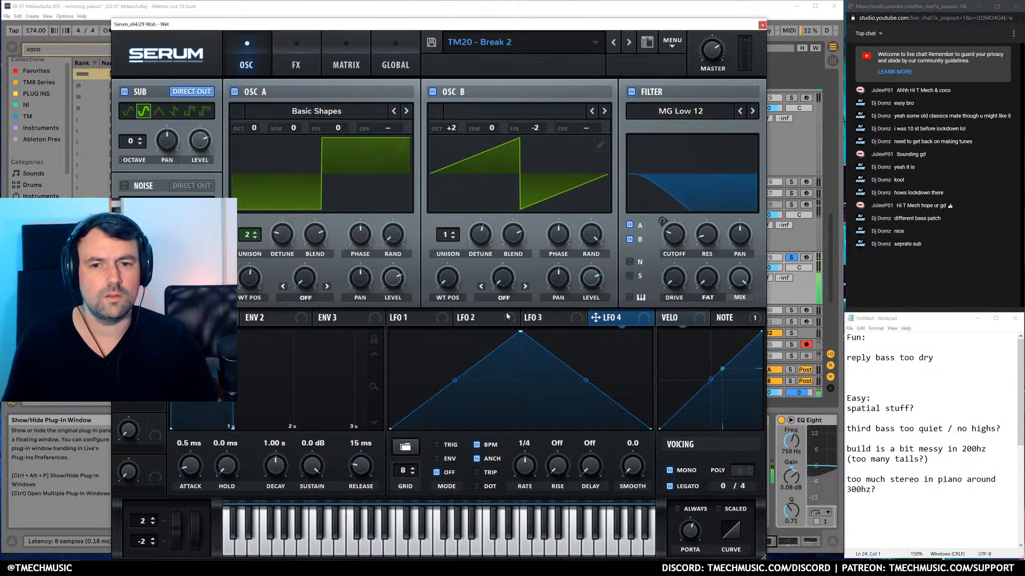
pyautogui.moveTo(679, 245); pyautogui.dragTo(678, 242)
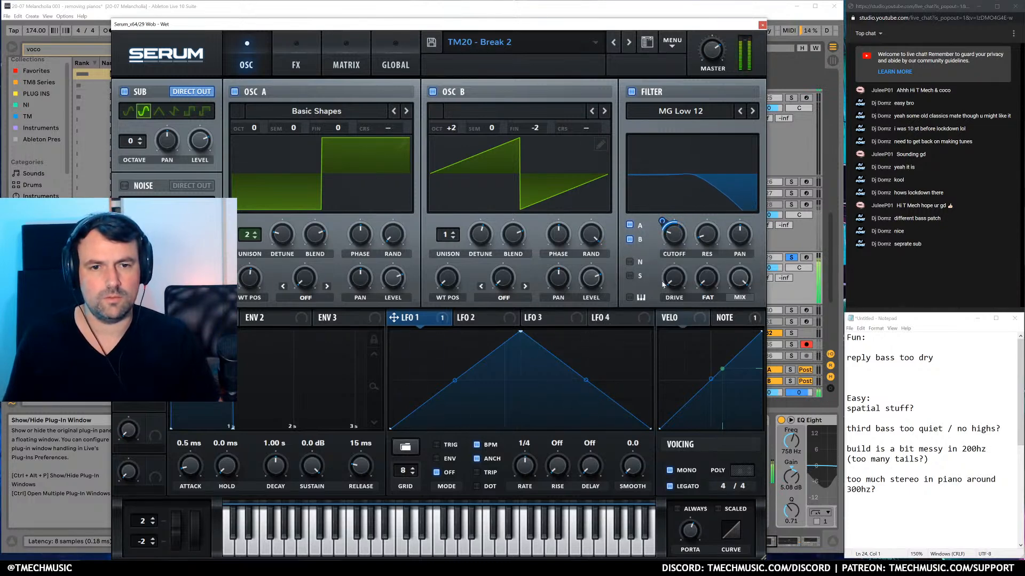
pyautogui.moveTo(662, 221); pyautogui.dragTo(662, 237)
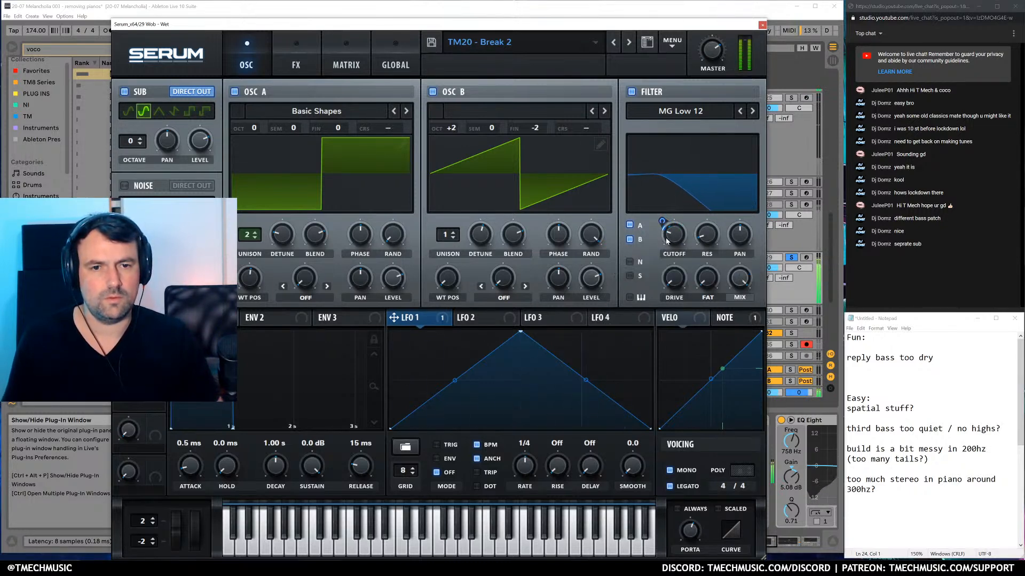
pyautogui.click(762, 24)
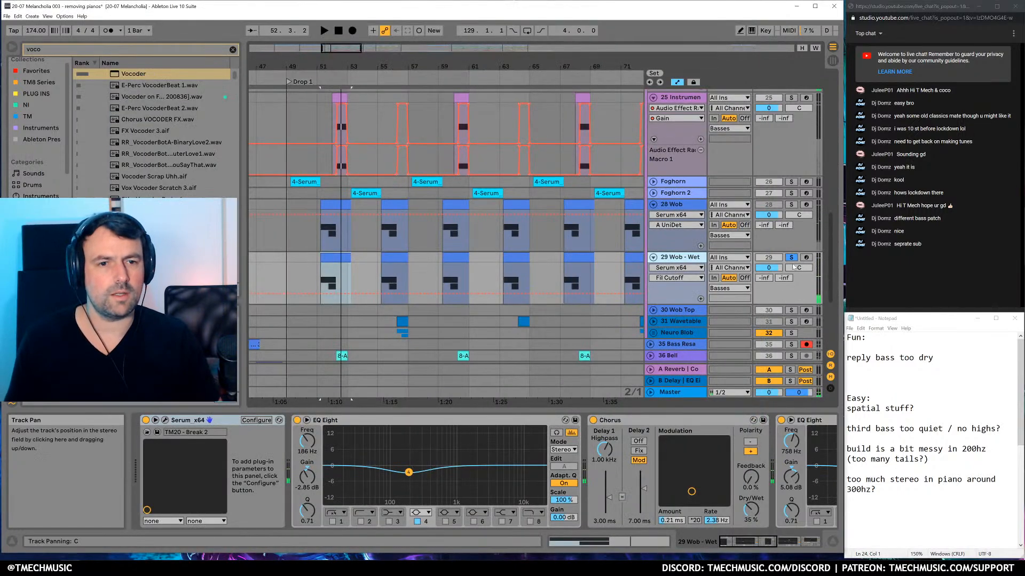
# Audition the drop from bar 49 without solo, and compare it with the soloed 28 Wob track's first clip
pyautogui.press('space')
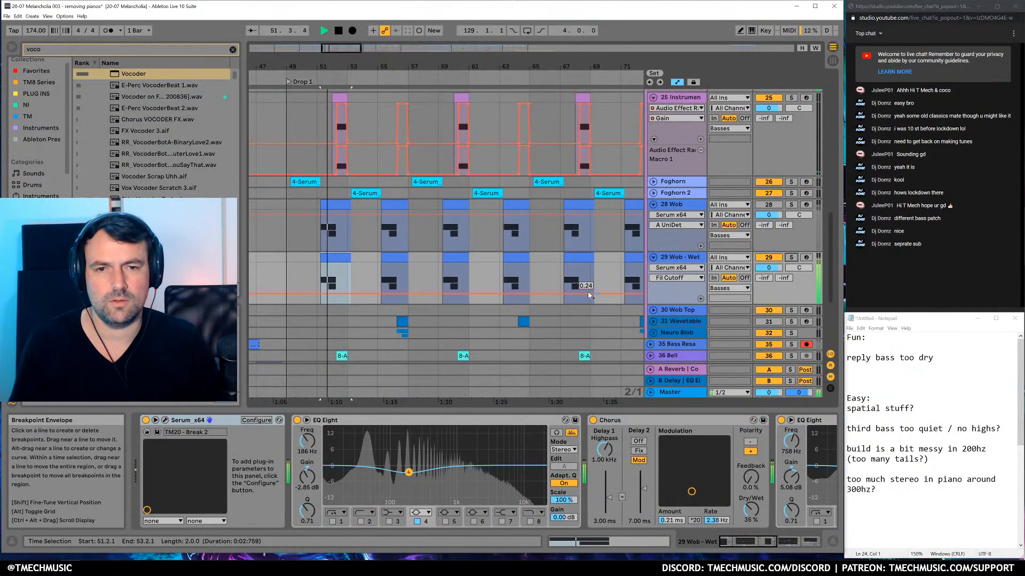
pyautogui.click(283, 257)
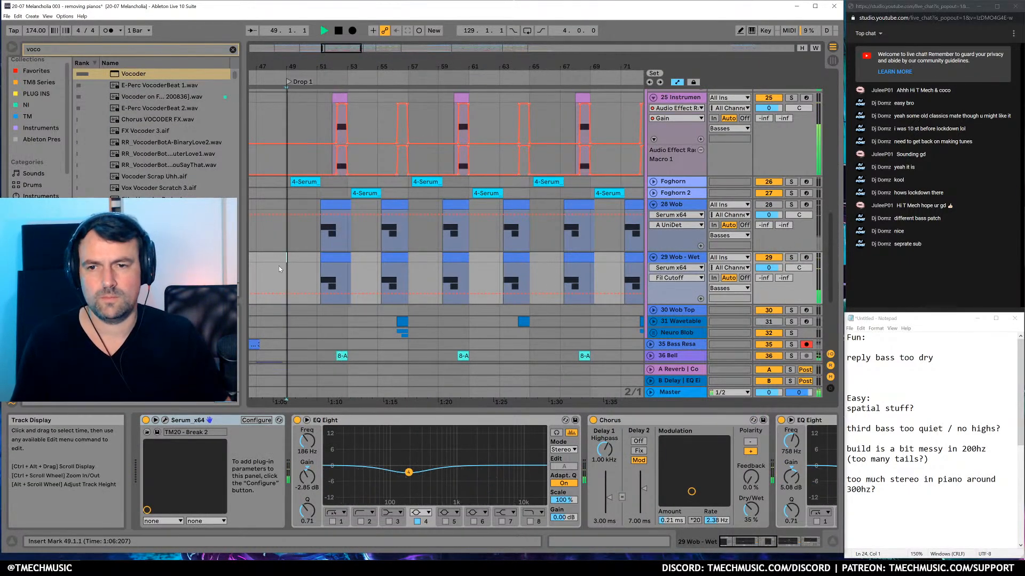
pyautogui.click(791, 205)
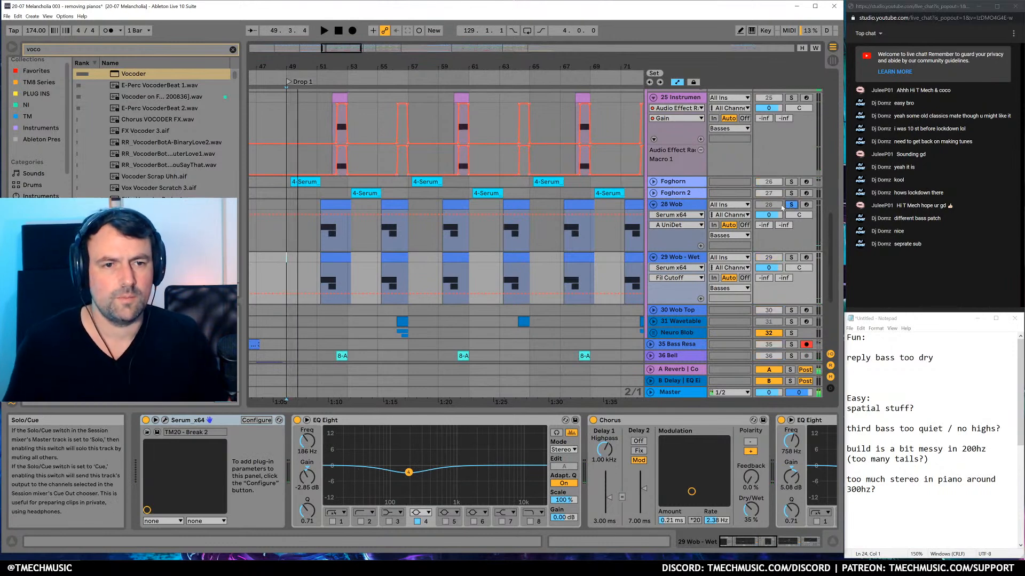
pyautogui.click(338, 212)
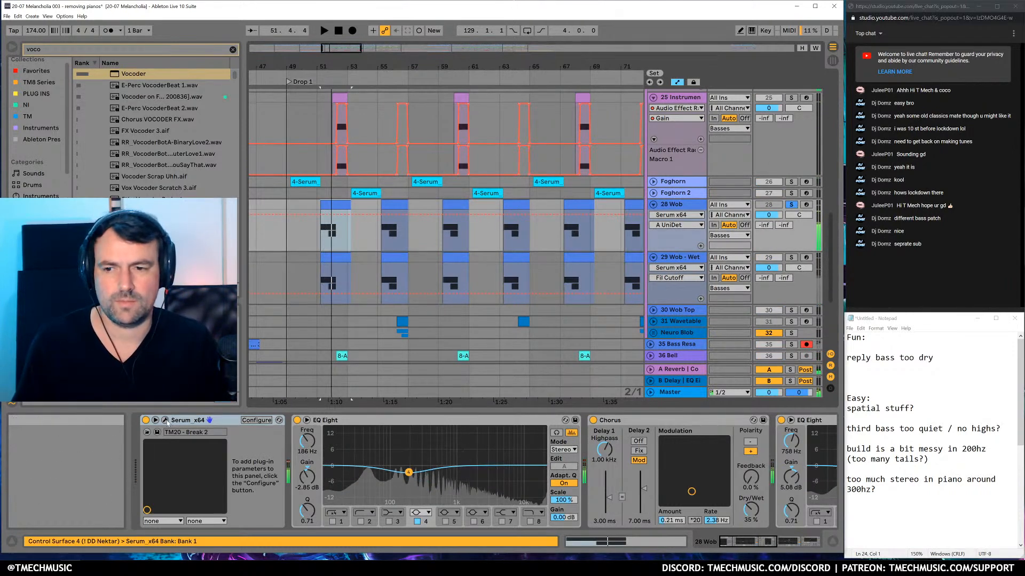
# Route OSC A back through the filter in the 28 Wob Serum and close the plug-in window
pyautogui.click(164, 421)
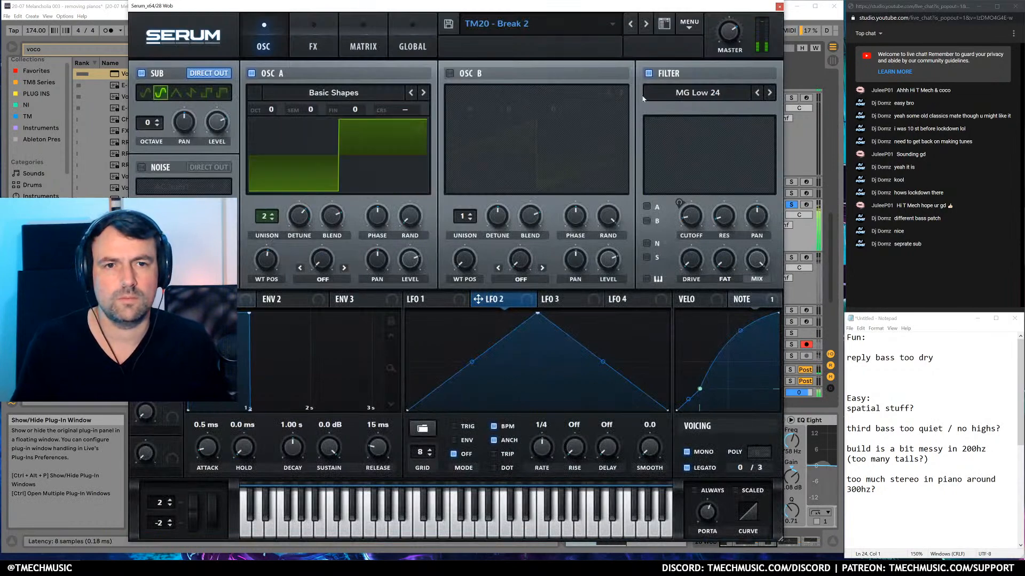
pyautogui.click(653, 207)
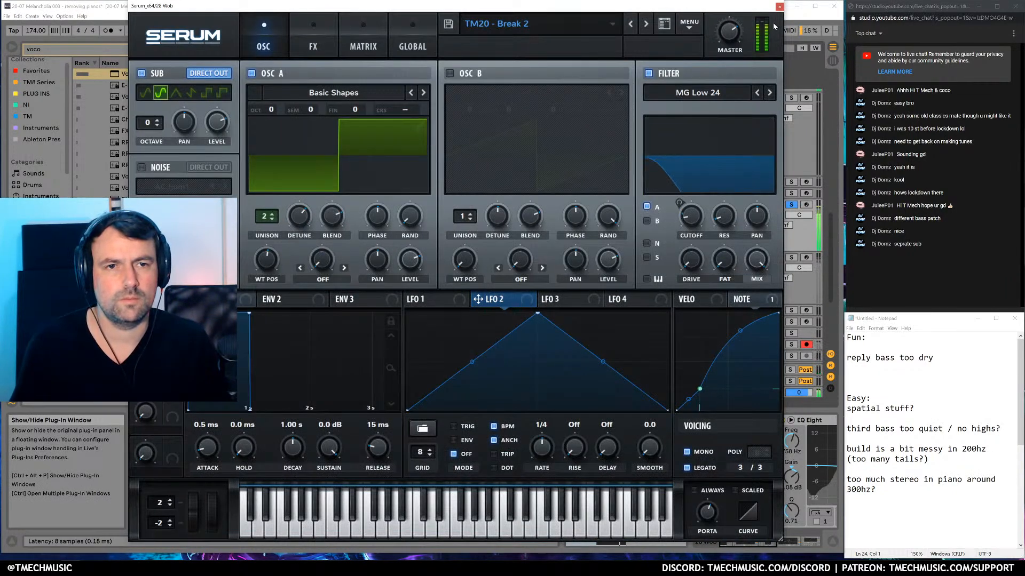
pyautogui.click(779, 6)
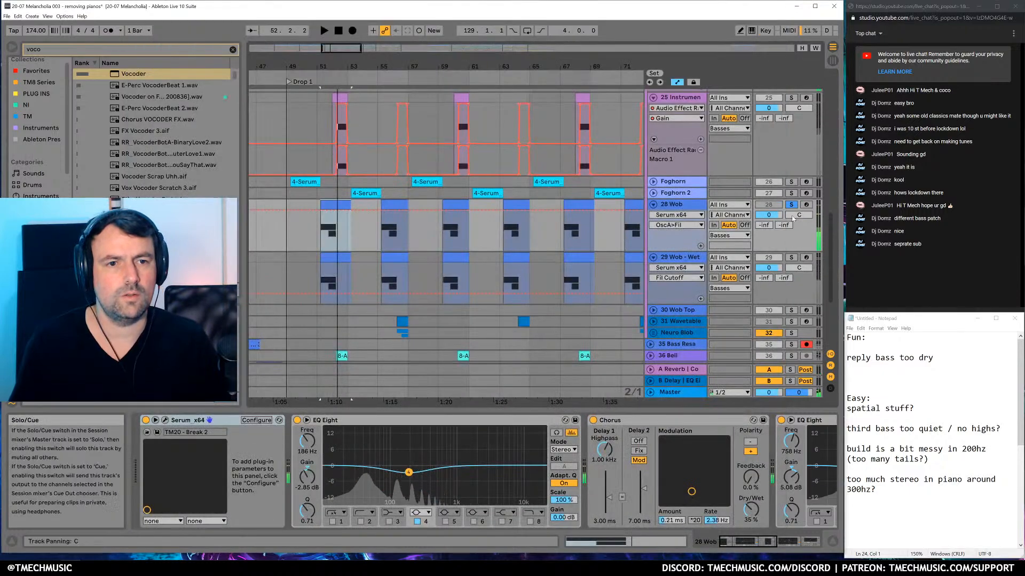
# Audition the drop with and without Wob - Wet soloed, and inspect the 28 Wob Serum settings for comparison
pyautogui.click(791, 258)
pyautogui.click(790, 258)
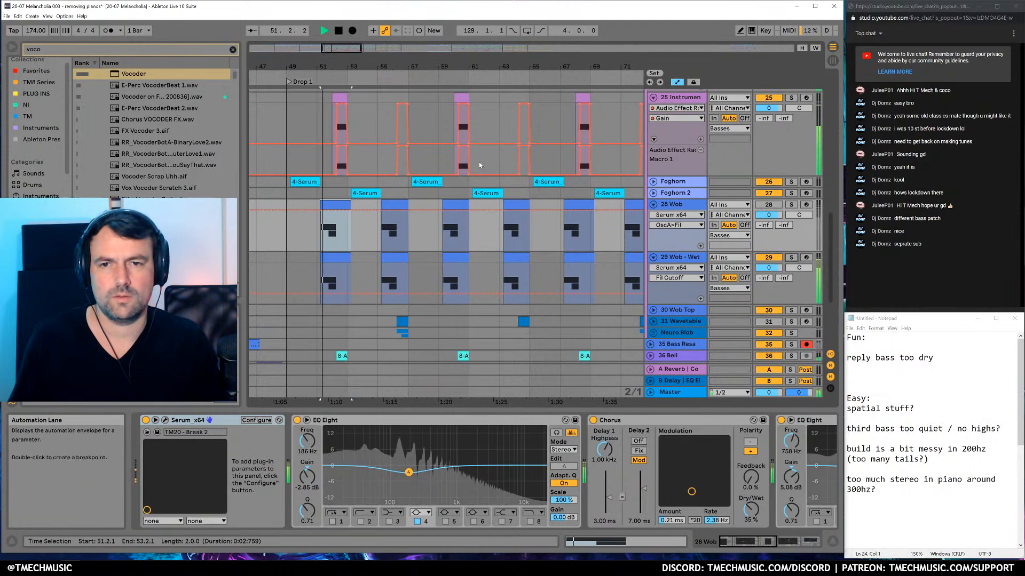
pyautogui.moveTo(475, 67); pyautogui.dragTo(422, 51)
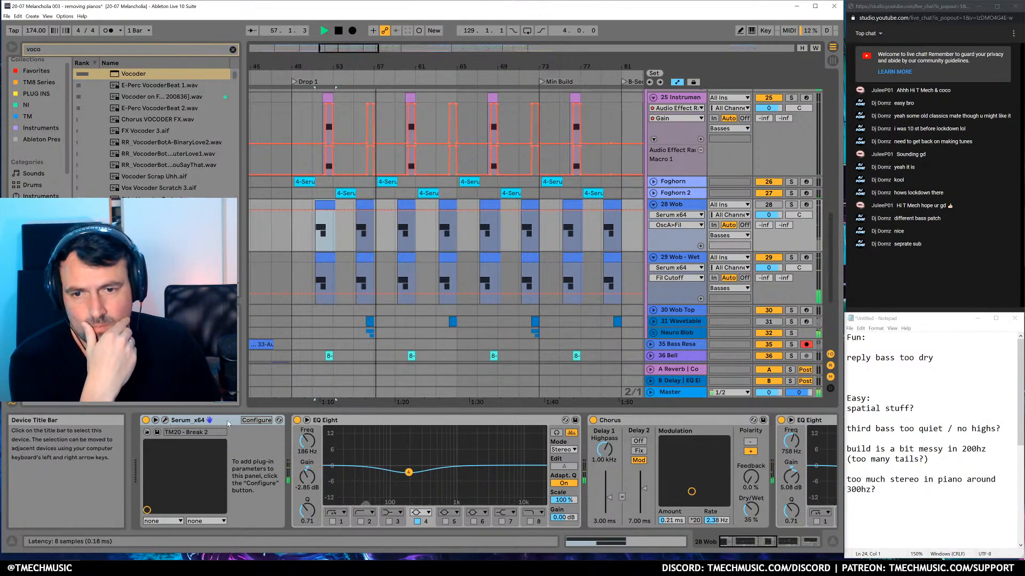
pyautogui.click(165, 421)
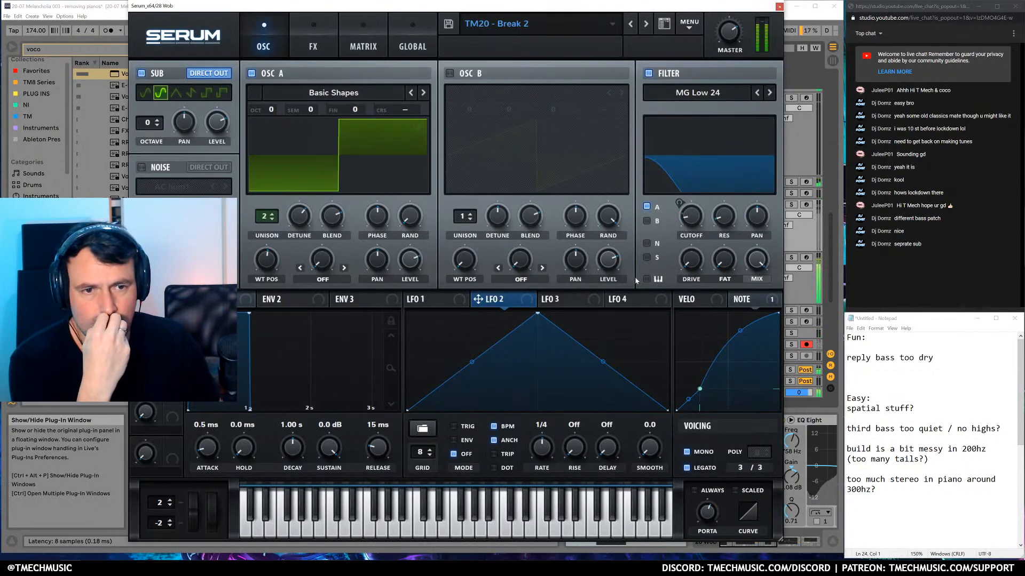
pyautogui.click(780, 7)
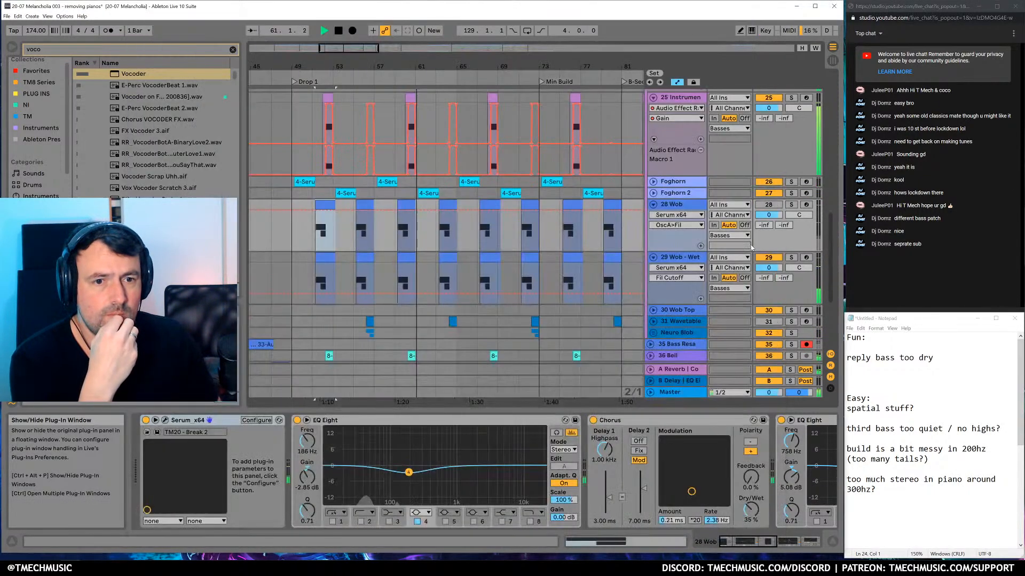
# Open the Serum on 29 Wob - Wet, raise OSC A's unison detune, and set the filter cutoff to about 33 Hz
pyautogui.click(679, 258)
pyautogui.click(164, 421)
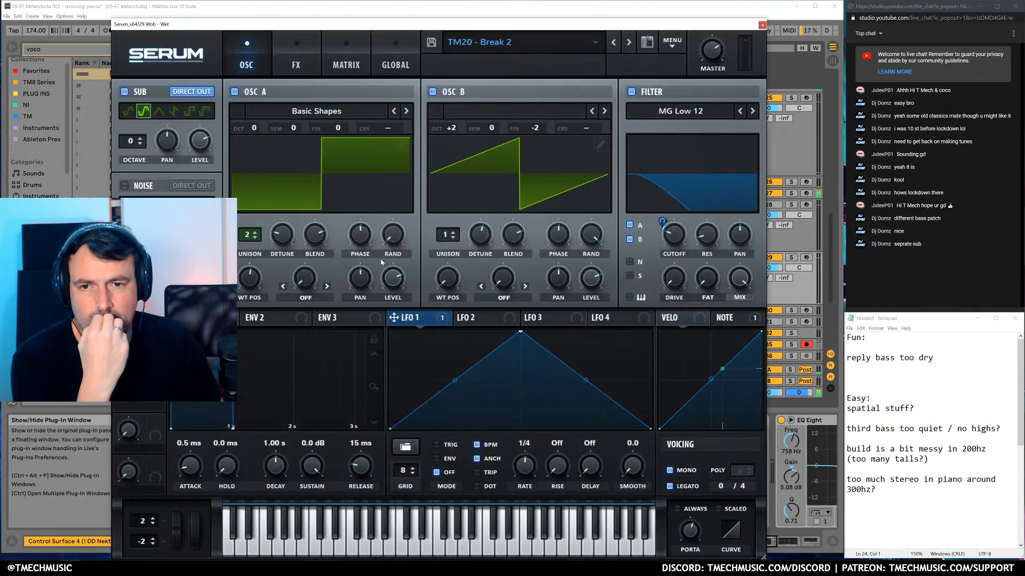
pyautogui.moveTo(290, 236); pyautogui.dragTo(290, 201)
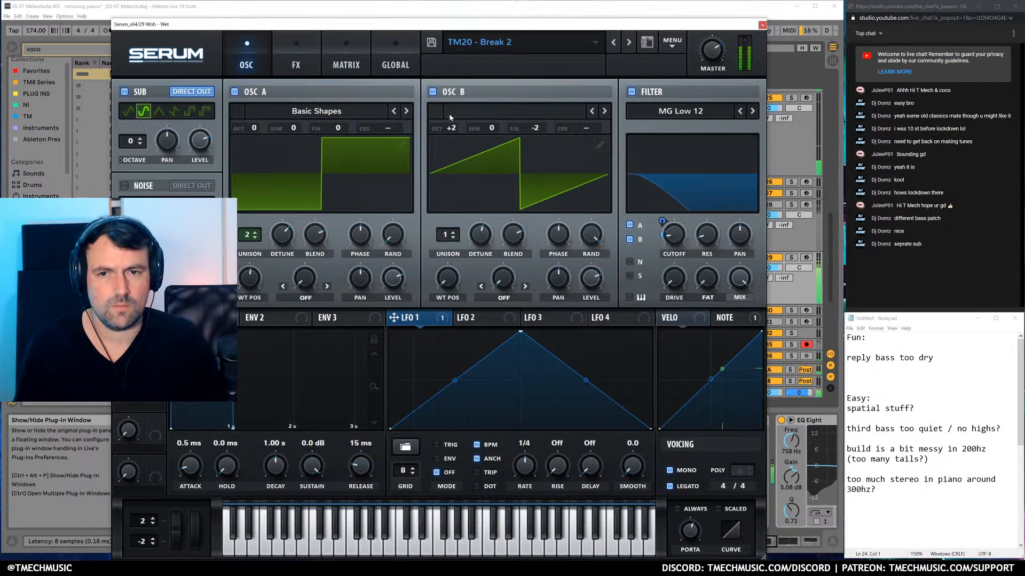
pyautogui.moveTo(672, 233); pyautogui.dragTo(673, 226)
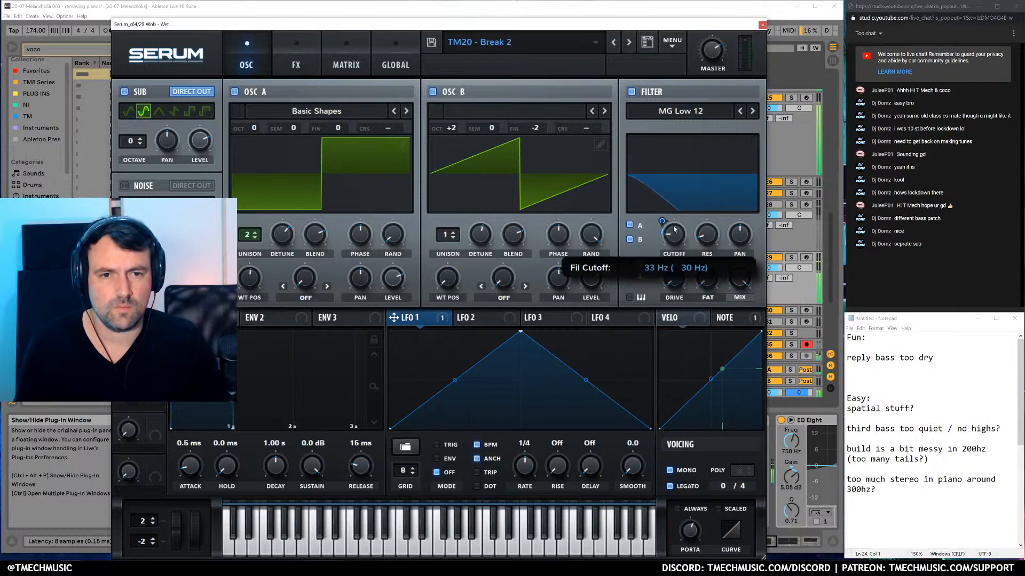
# Turn off OSC B in the Wob - Wet Serum and select the track's first clip as the playback range
pyautogui.click(433, 91)
pyautogui.moveTo(374, 25); pyautogui.dragTo(355, 327)
pyautogui.click(319, 257)
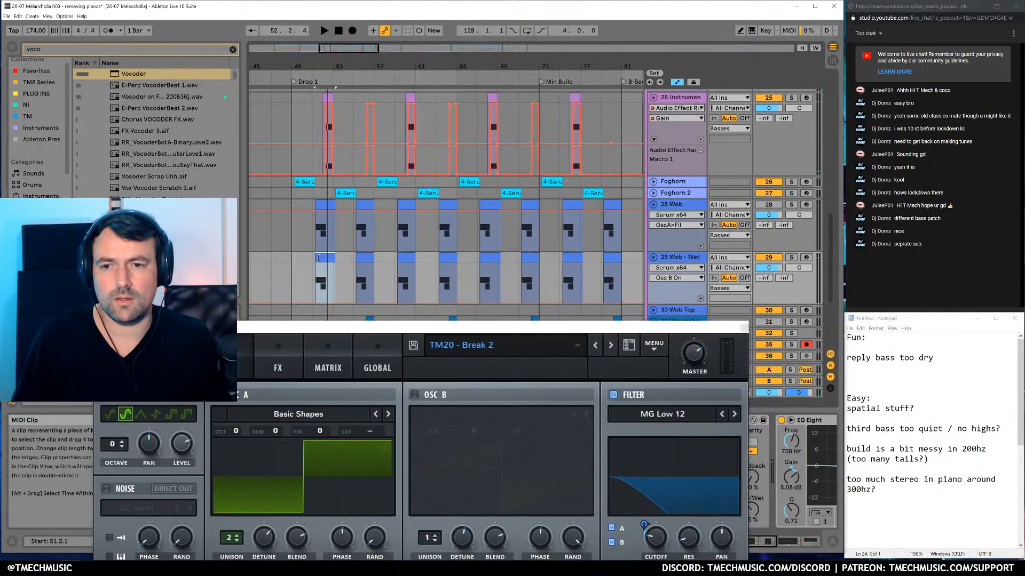
pyautogui.moveTo(562, 327); pyautogui.dragTo(590, 132)
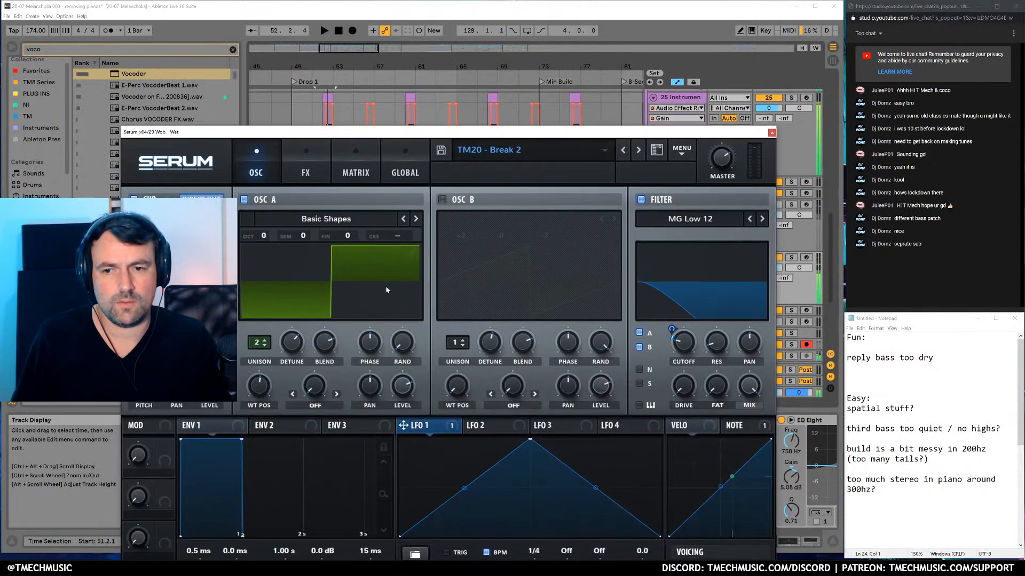
# Raise Wob - Wet's filter cutoff while auditioning the clip, and disable OSC B's filter routing
pyautogui.moveTo(684, 340)
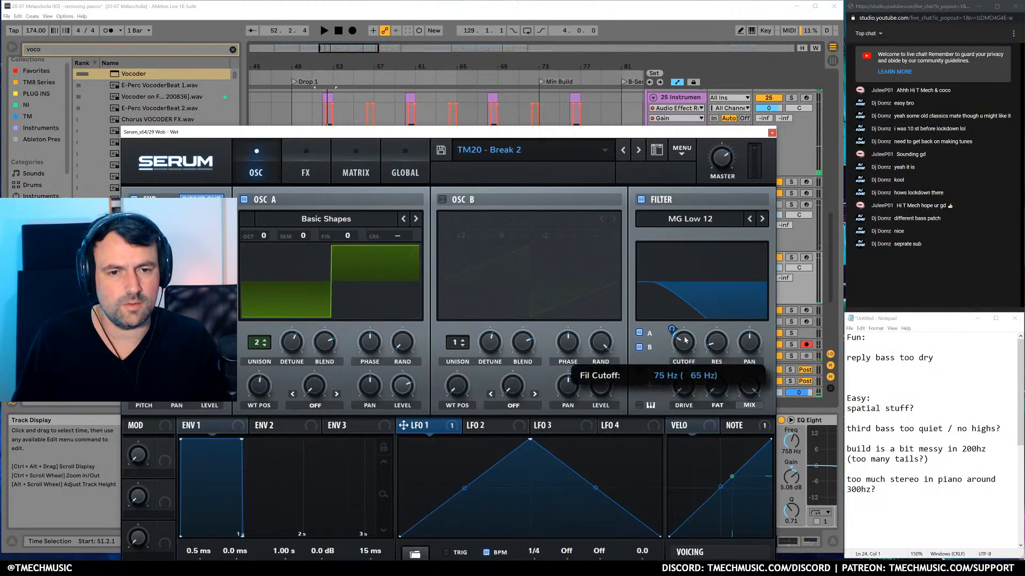
pyautogui.press('space')
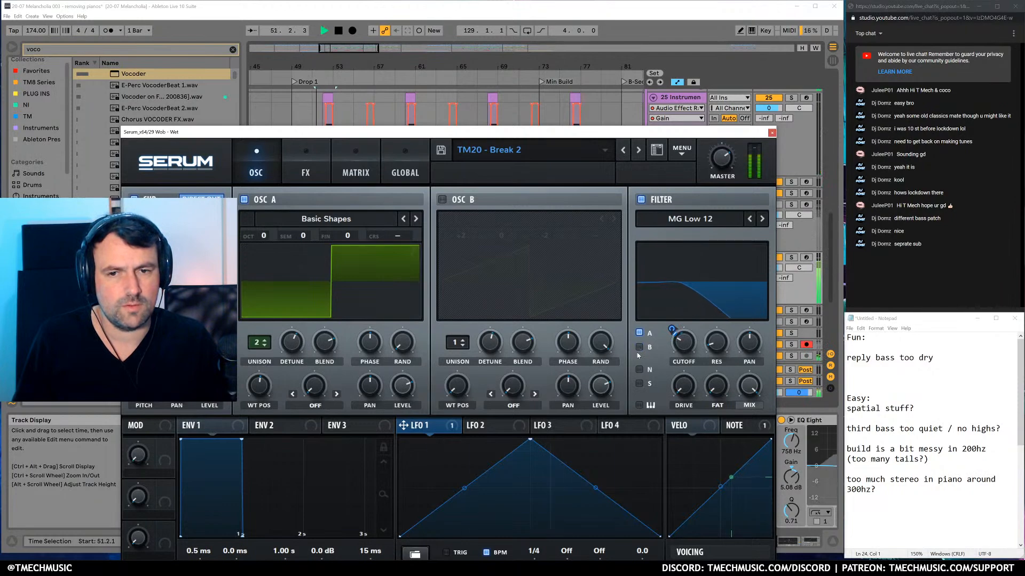
pyautogui.press('space')
# Solo the 29 Wob - Wet track, audition its first clip, and adjust OSC A's unison detune
pyautogui.moveTo(735, 133); pyautogui.dragTo(628, 388)
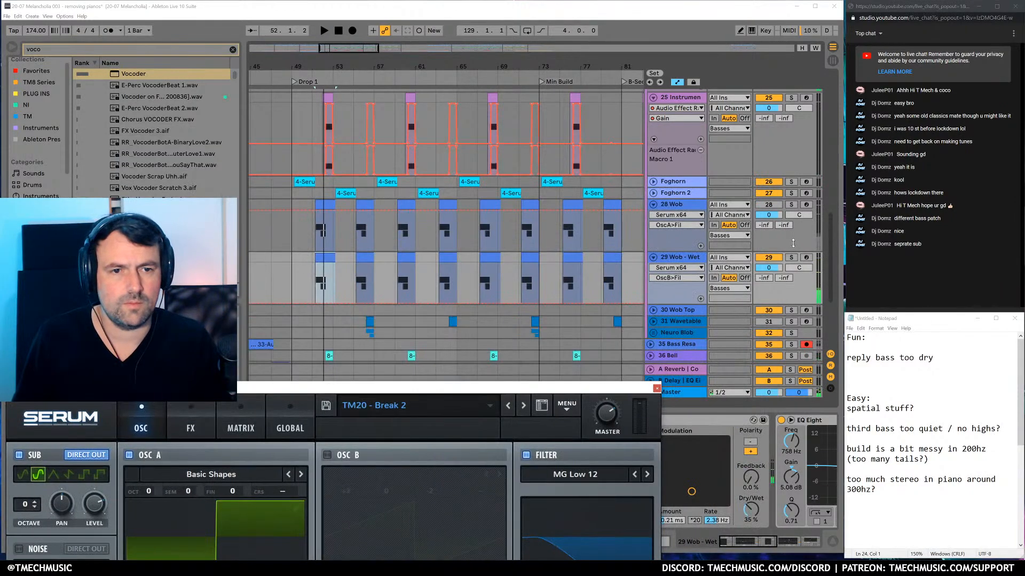
pyautogui.press('space')
pyautogui.moveTo(389, 391); pyautogui.dragTo(565, 87)
pyautogui.press('space')
pyautogui.press('space')
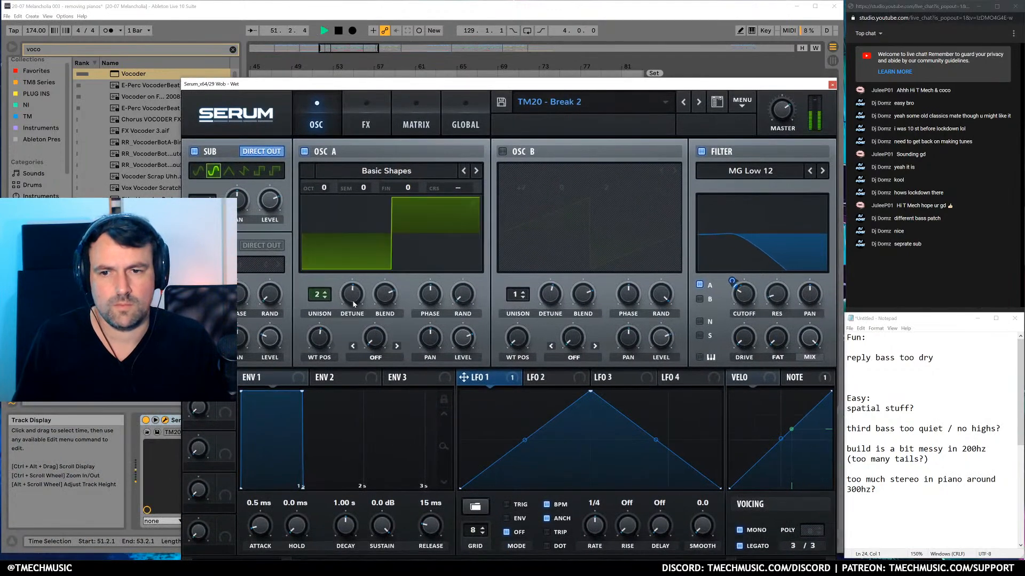
pyautogui.moveTo(355, 298)
pyautogui.mouseDown()
pyautogui.moveTo(361, 307)
pyautogui.moveTo(356, 299)
pyautogui.mouseUp()
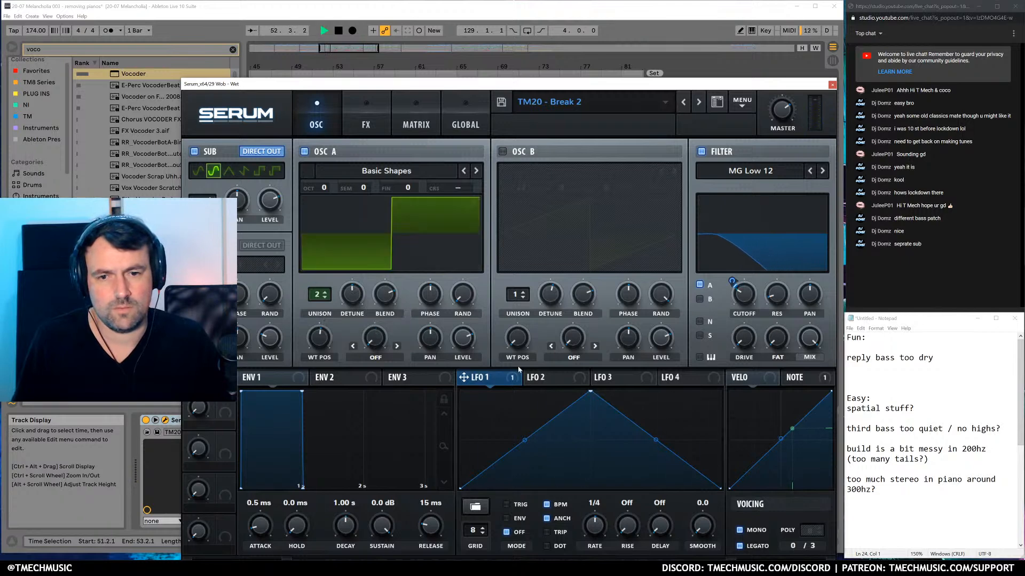
# Try bypassing LFO 1's modulation of Wob - Wet's filter cutoff and replay the clip
pyautogui.rightClick(744, 301)
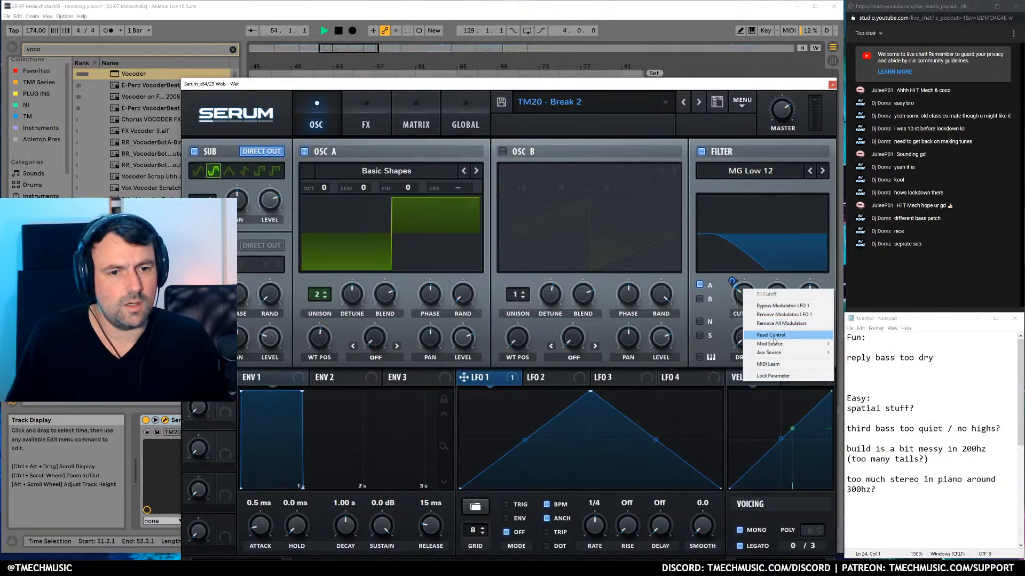
pyautogui.click(769, 306)
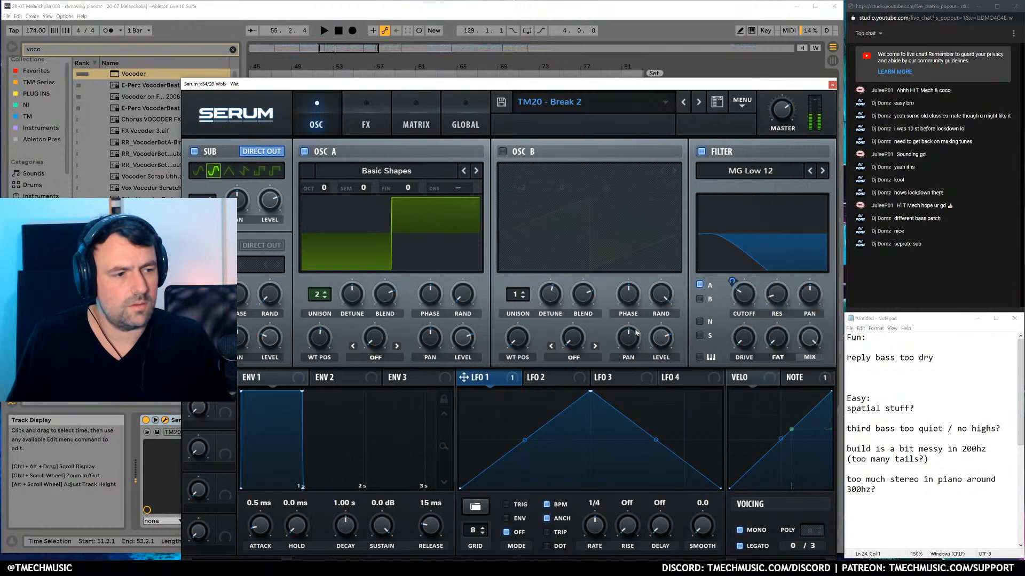
pyautogui.press('space')
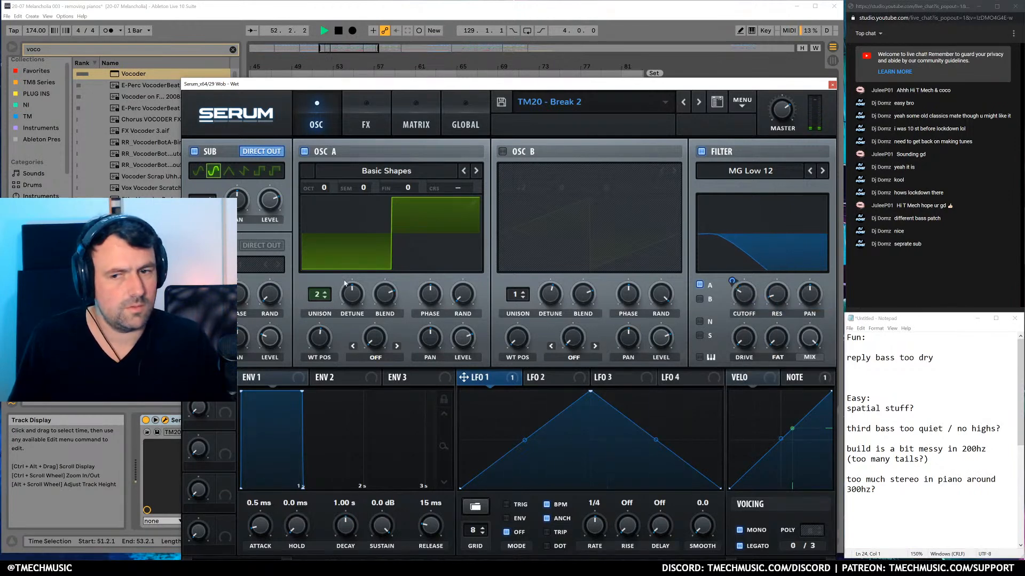
# Adjust Wob - Wet's filter cutoff during playback and set OSC A's unison detune to 0.38
pyautogui.press('space')
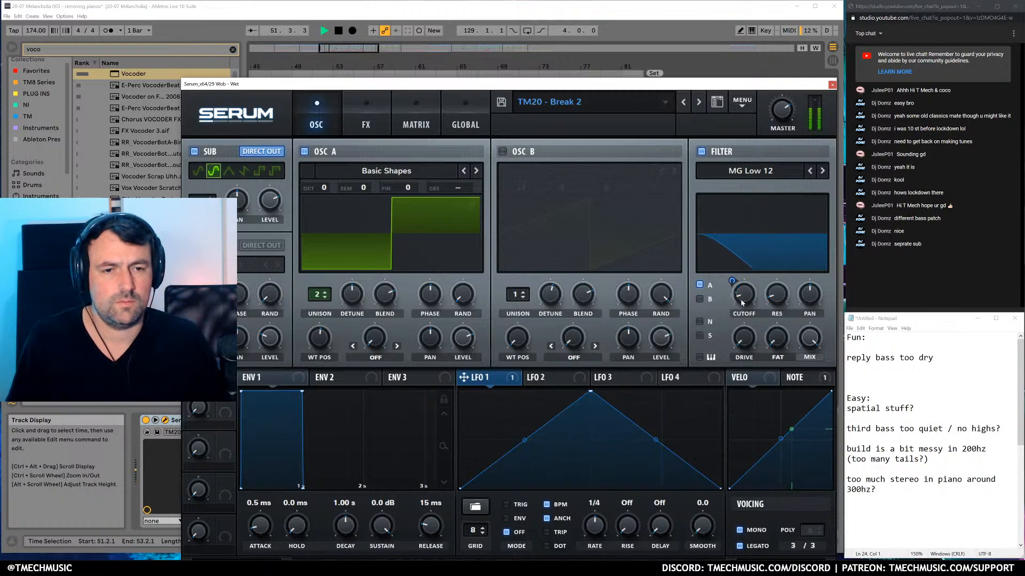
pyautogui.moveTo(741, 303); pyautogui.dragTo(743, 309)
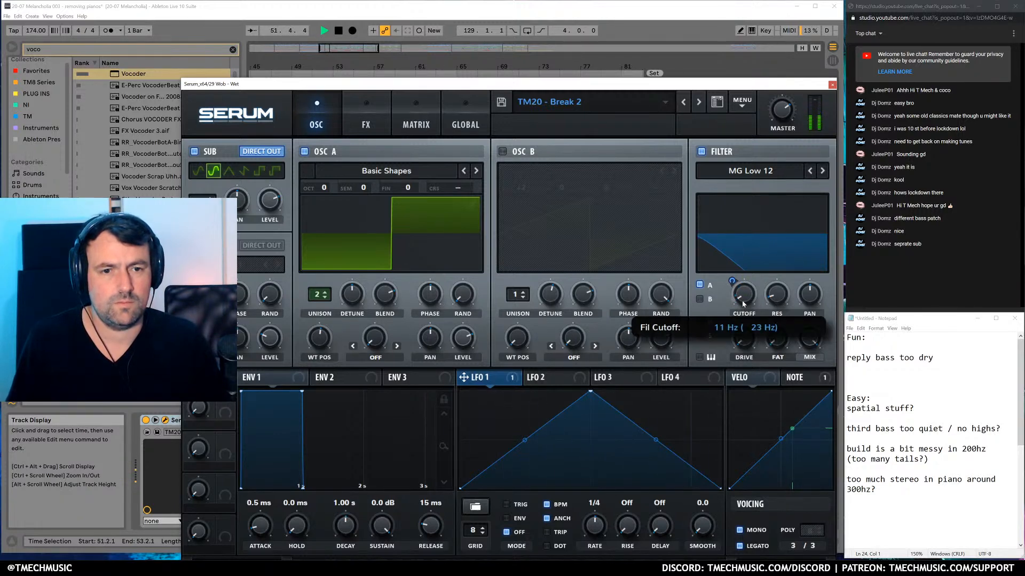
pyautogui.press('space')
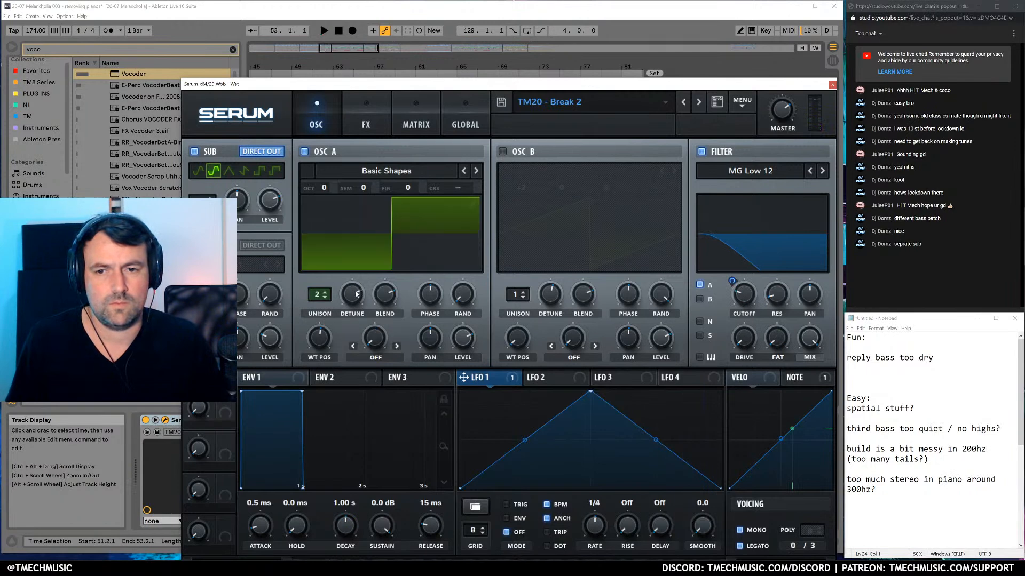
pyautogui.press('space')
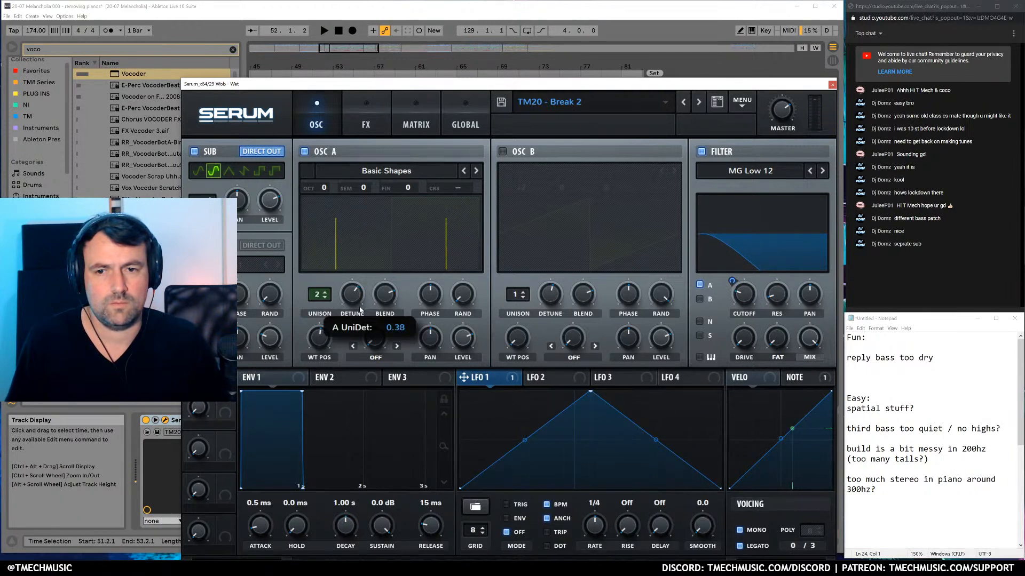
# Open the 28 Wob Serum and solo that track for comparison, return the solo to Wob - Wet, and close Serum
pyautogui.click(831, 85)
pyautogui.click(677, 214)
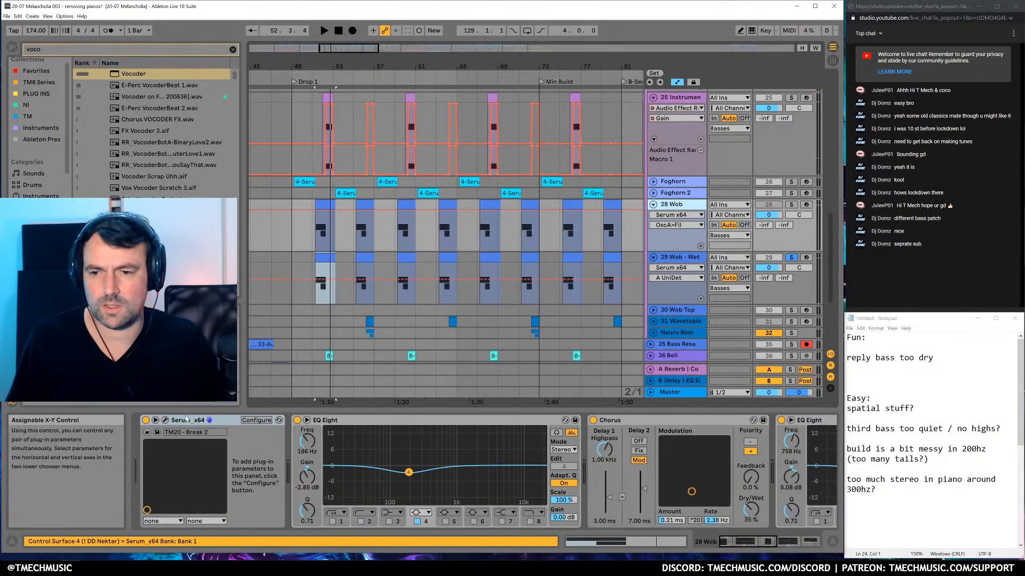
pyautogui.click(165, 420)
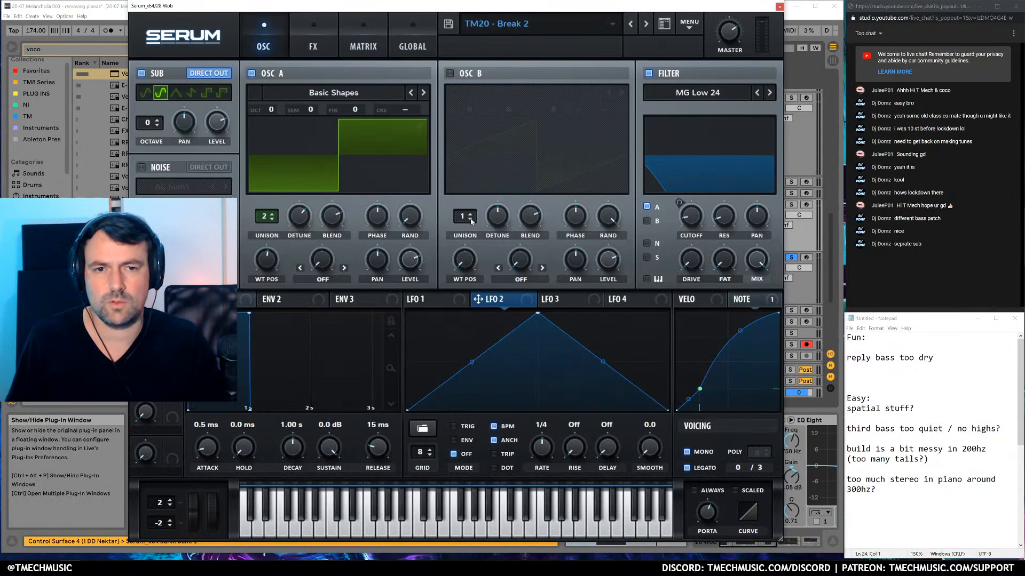
pyautogui.click(792, 205)
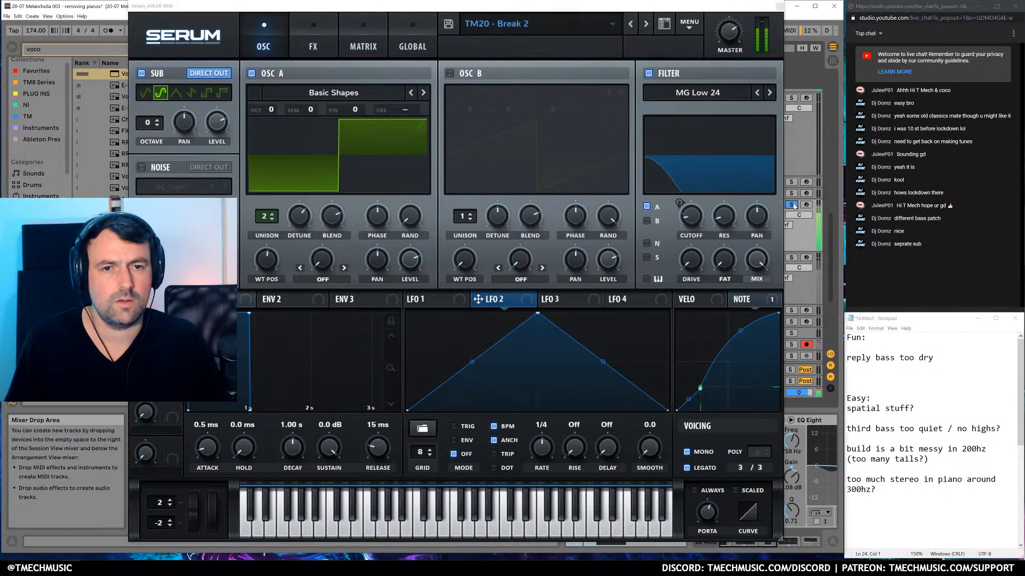
pyautogui.click(791, 258)
pyautogui.click(779, 7)
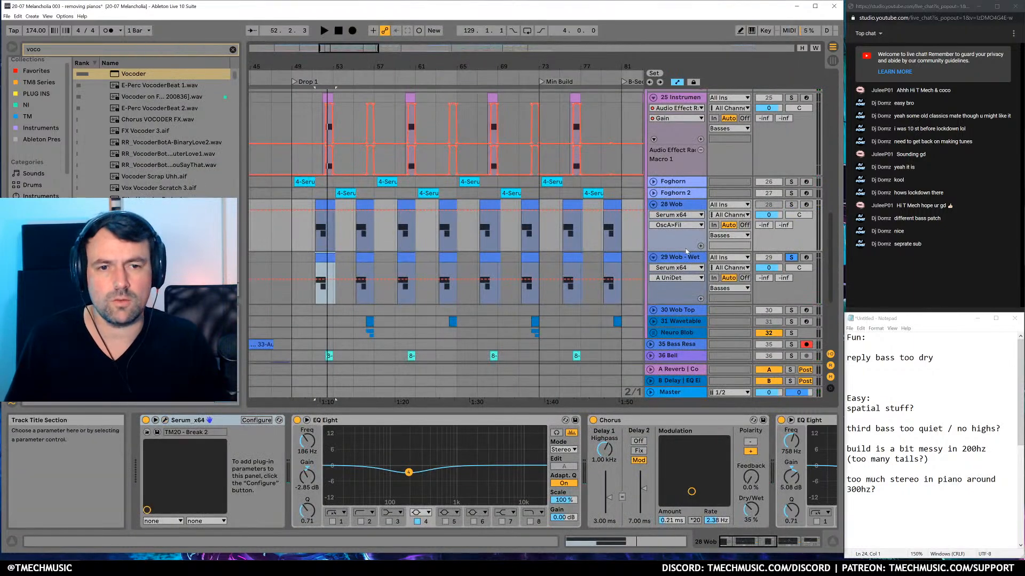
# Check the FX page of the Wob - Wet Serum, and readjust the filter cutoff and OSC A's unison detune
pyautogui.click(180, 419)
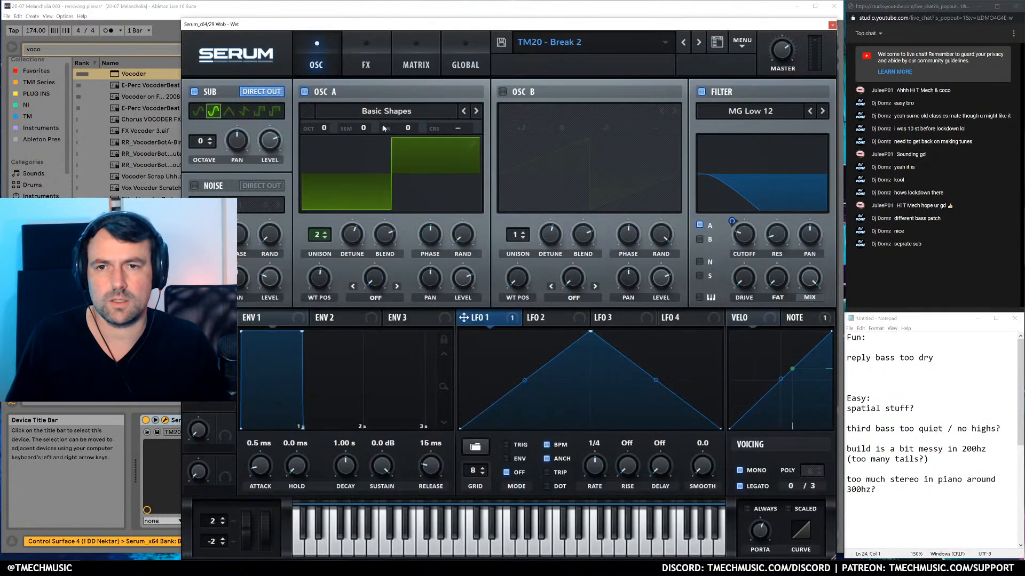
pyautogui.click(367, 64)
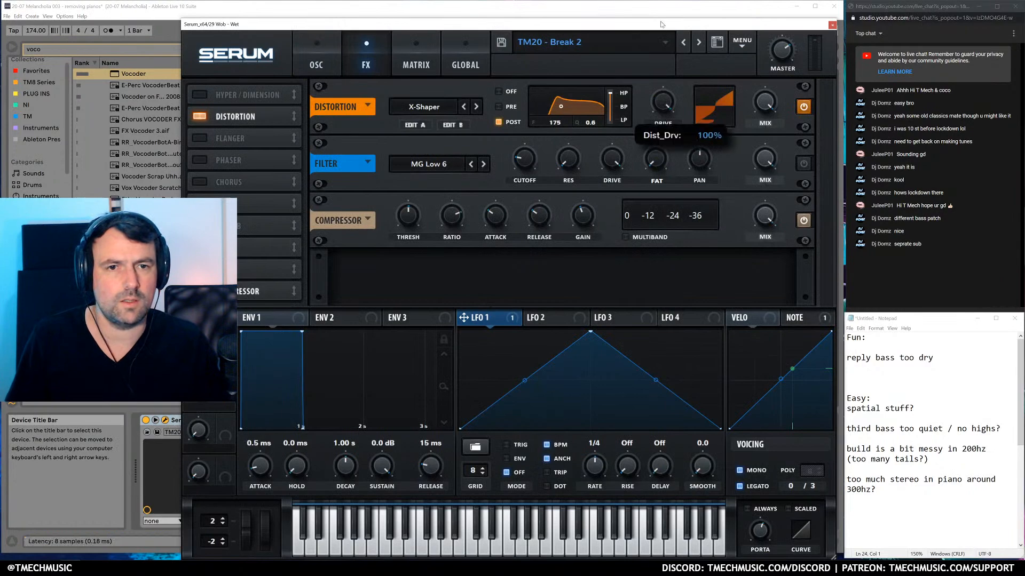
pyautogui.click(320, 64)
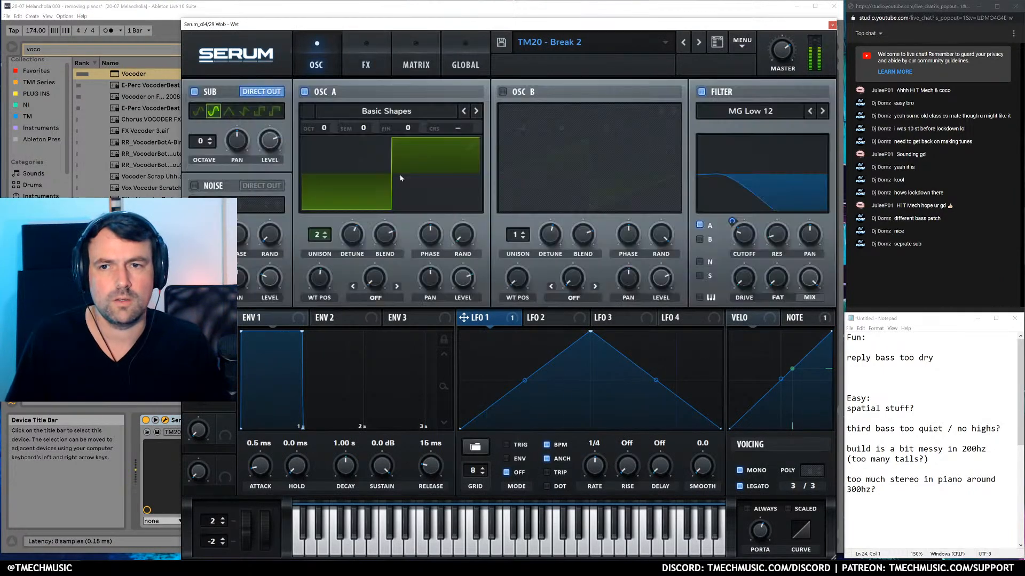
pyautogui.moveTo(743, 243); pyautogui.dragTo(743, 244)
pyautogui.moveTo(357, 236)
pyautogui.mouseDown()
pyautogui.moveTo(356, 228)
pyautogui.moveTo(359, 239)
pyautogui.mouseUp()
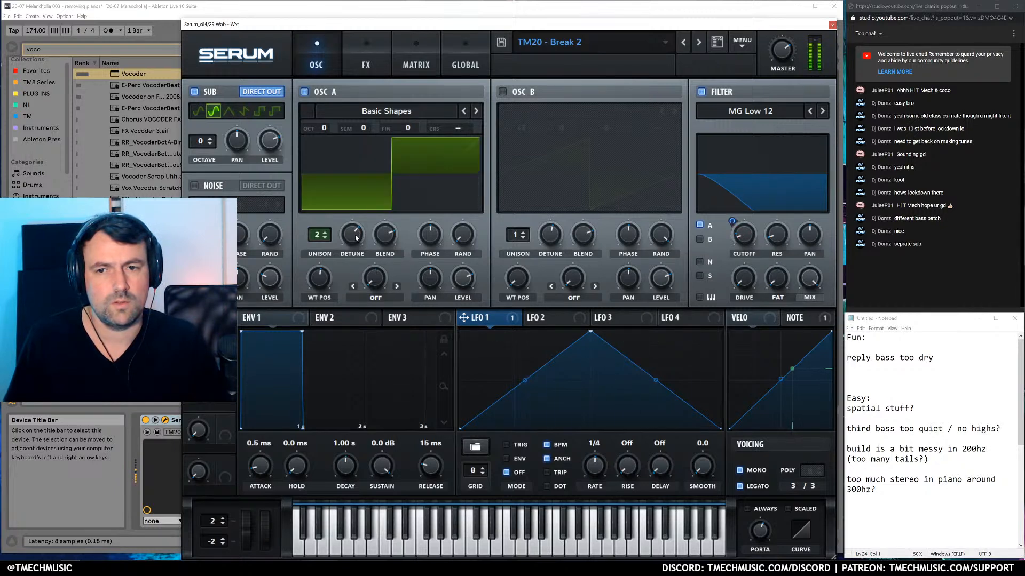
# Recheck Wob - Wet's FX page, close Serum, and bring the effects after it in the device chain into view
pyautogui.click(381, 50)
pyautogui.click(317, 56)
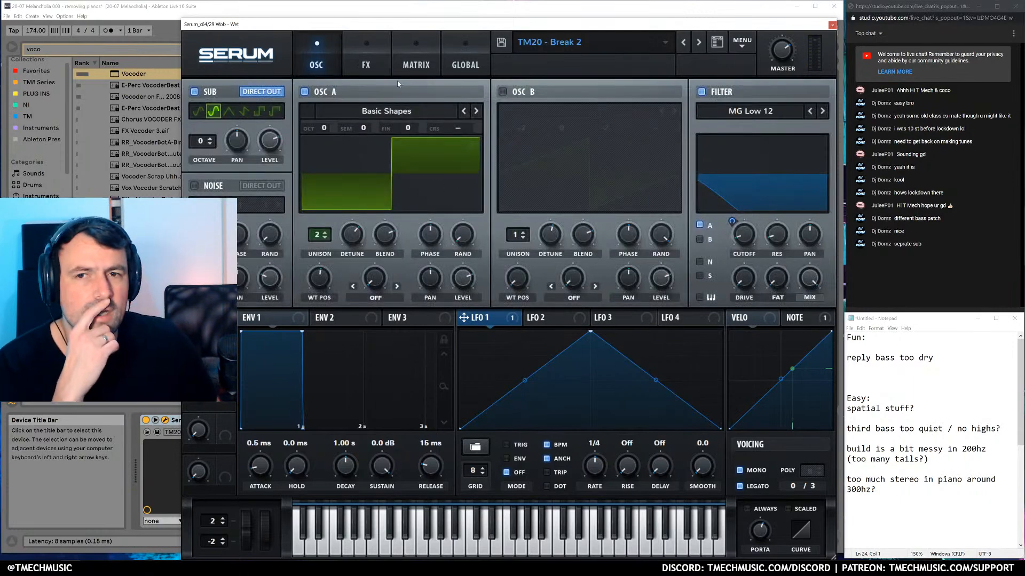
pyautogui.click(357, 63)
pyautogui.click(832, 25)
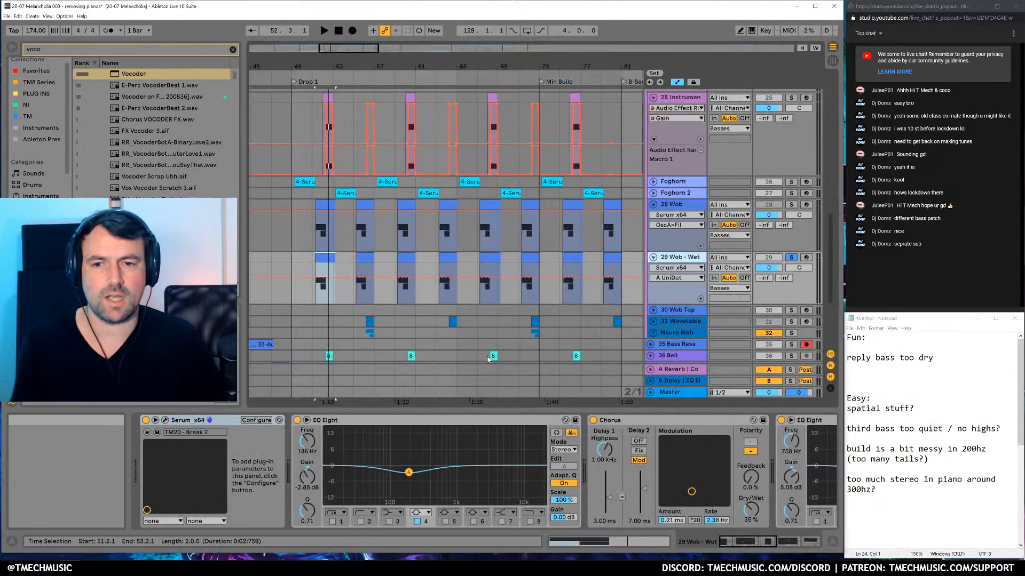
pyautogui.click(812, 543)
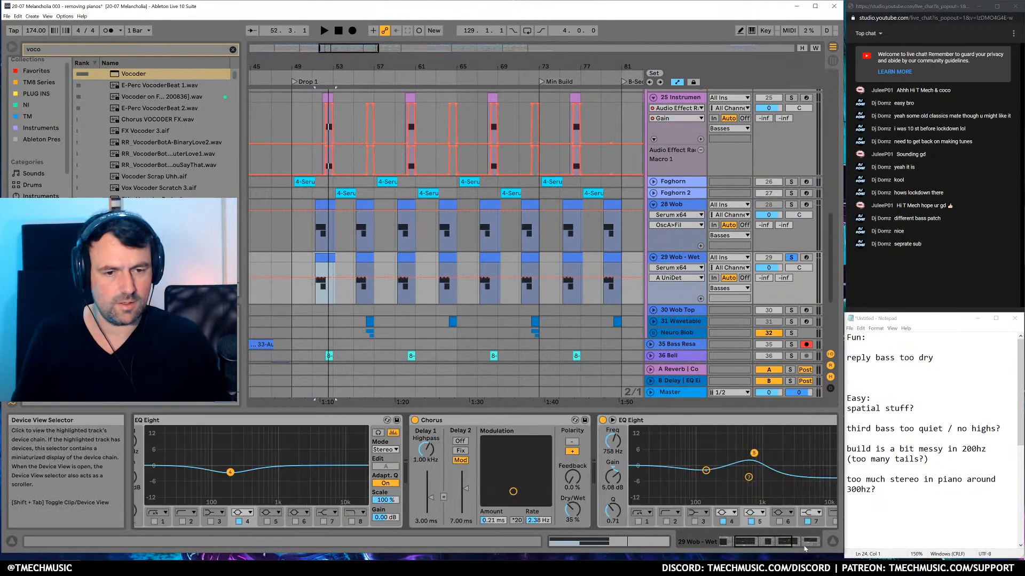
# Add an Overdrive before the Saturator on Wob - Wet and tune its bandpass to about 5.04 kHz during playback
pyautogui.write('over')
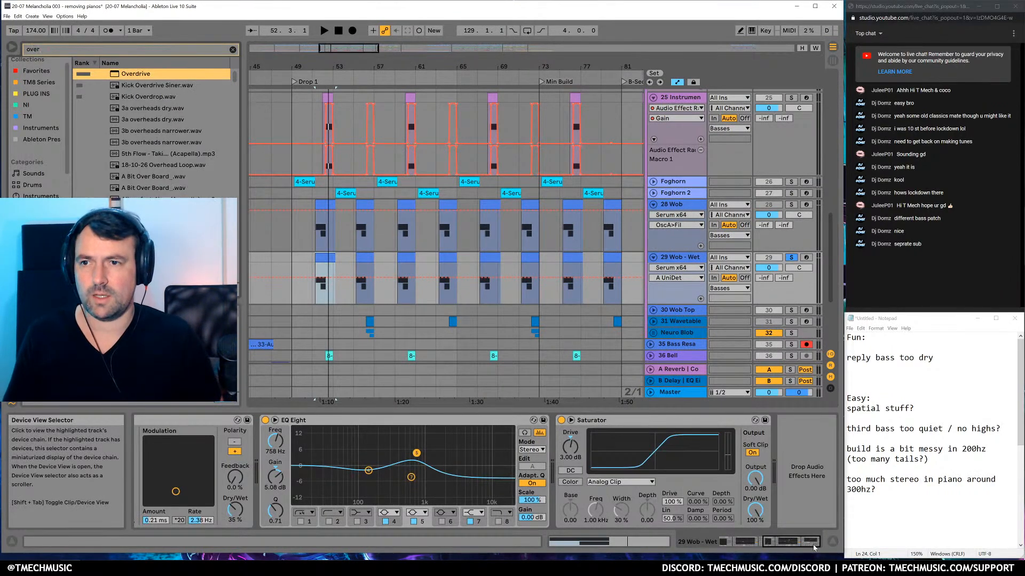
pyautogui.press('Return')
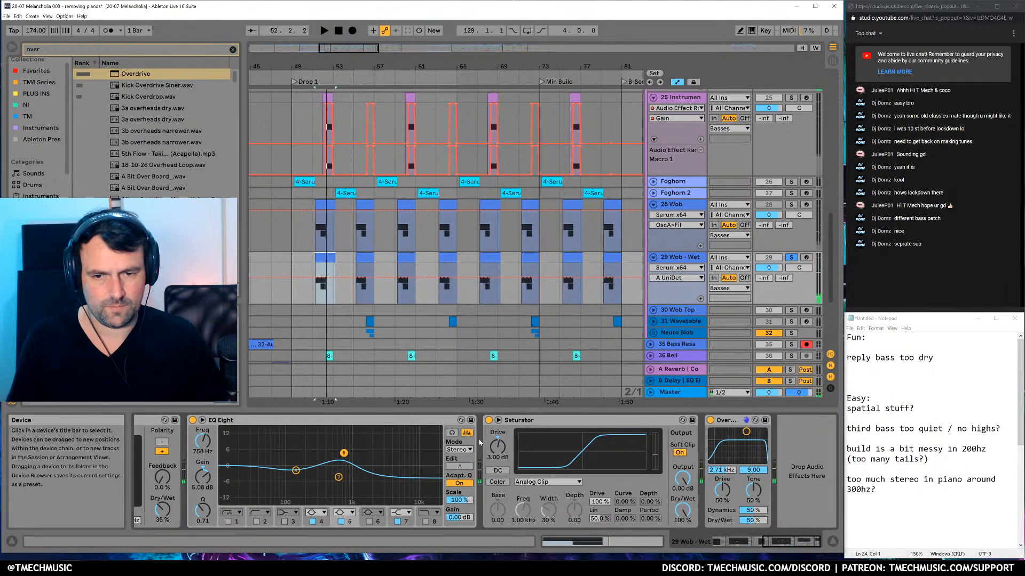
pyautogui.moveTo(727, 420); pyautogui.dragTo(527, 446)
pyautogui.press('space')
pyautogui.press('space')
pyautogui.press('space')
pyautogui.press('space')
pyautogui.press('space')
pyautogui.press('space')
pyautogui.press('space')
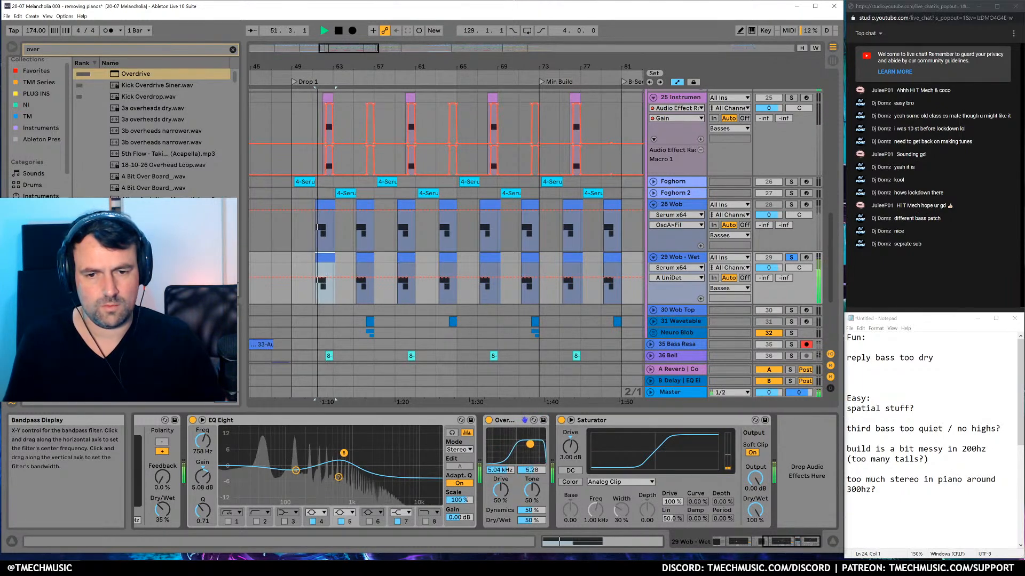
# Compare the bass with the Overdrive bypassed and active, and set its Dry/Wet to 23%
pyautogui.click(489, 421)
pyautogui.click(489, 421)
pyautogui.press('space')
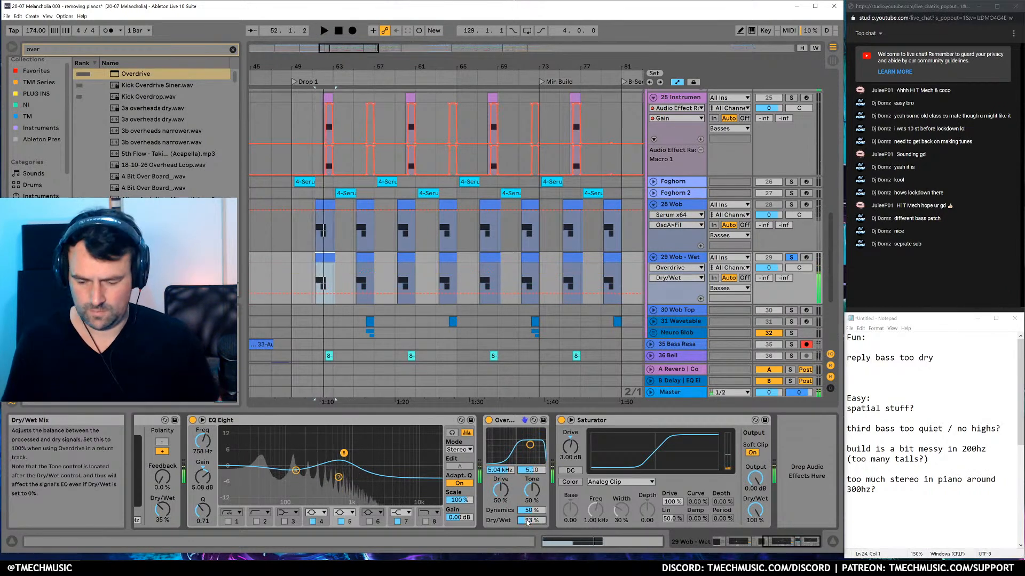
# Try a Chorus between Overdrive and Saturator with modulation of 0.07 ms at 3.32 Hz, and delete it
pyautogui.hotkey('ctrl', 'f')
pyautogui.write('chor')
pyautogui.moveTo(339, 153); pyautogui.dragTo(558, 448)
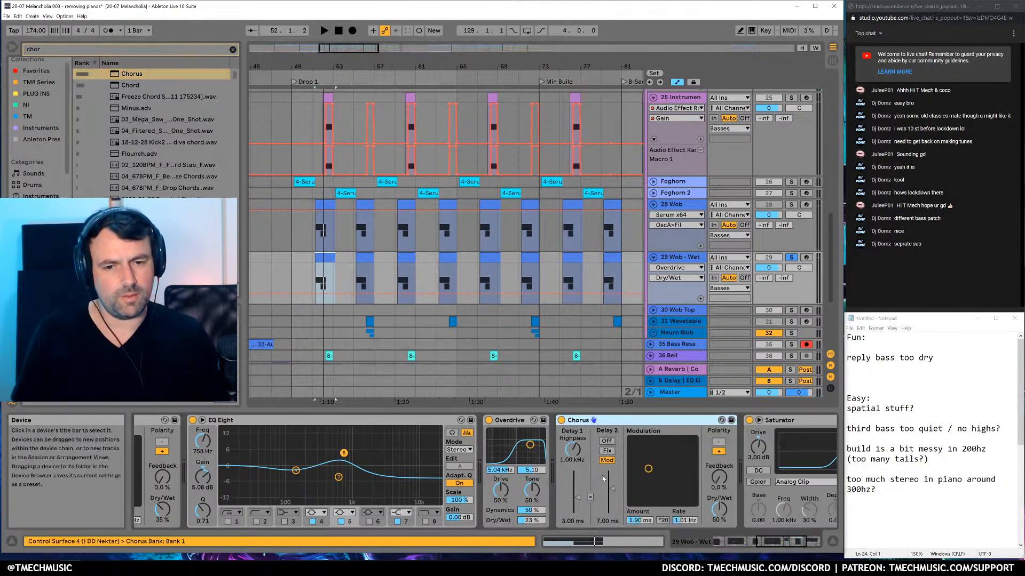
pyautogui.press('space')
pyautogui.moveTo(666, 492); pyautogui.dragTo(666, 497)
pyautogui.press('space')
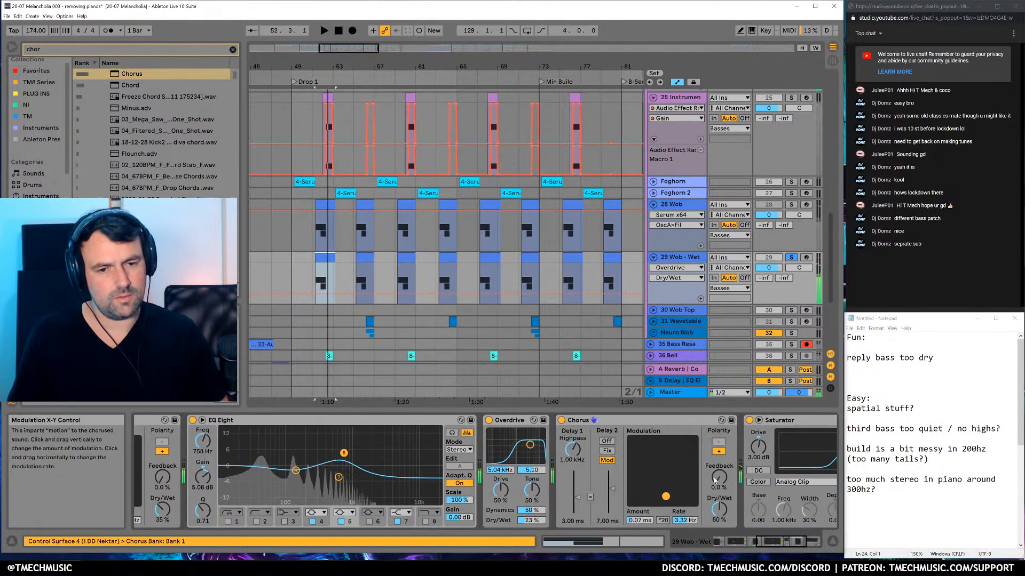
pyautogui.click(657, 421)
pyautogui.press('q')
pyautogui.press('Escape')
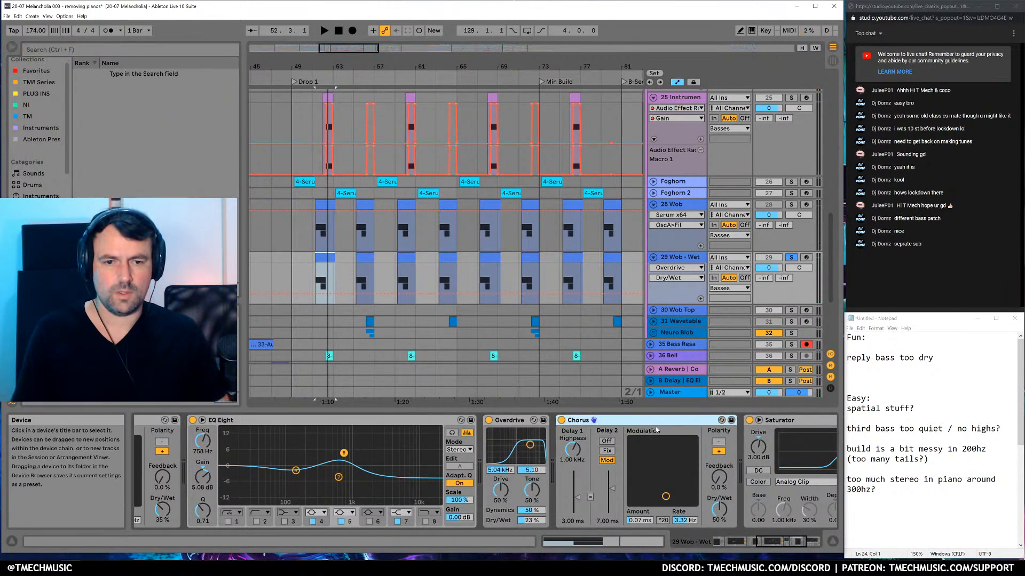
pyautogui.press('Delete')
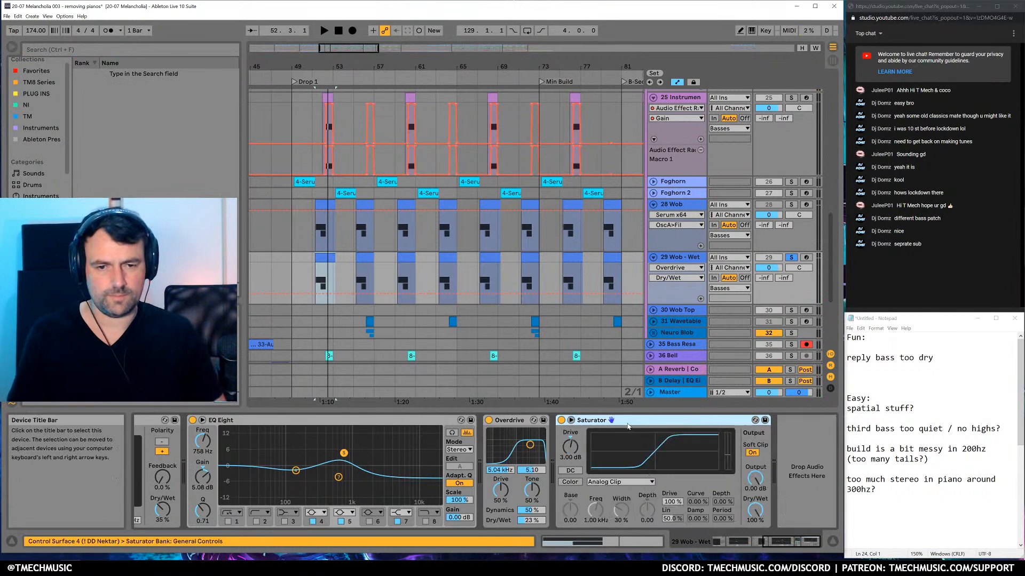
pyautogui.hotkey('ctrl', 'f')
pyautogui.write('freq')
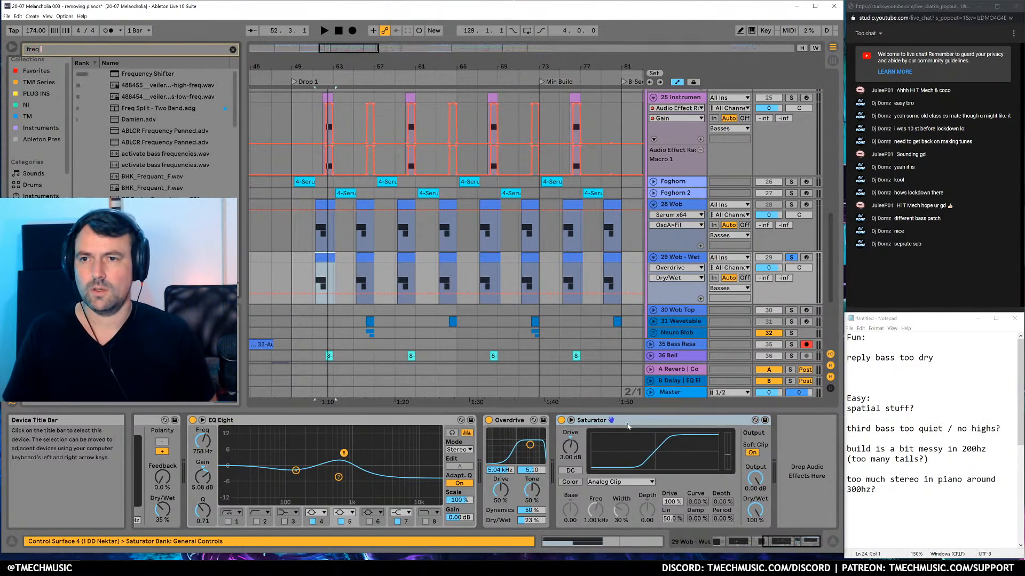
pyautogui.press('BackSpace')
pyautogui.press('BackSpace')
pyautogui.press('BackSpace')
pyautogui.press('BackSpace')
# Insert a Multiband Dynamics between the Overdrive and the Saturator on Wob - Wet
pyautogui.write('mutlib')
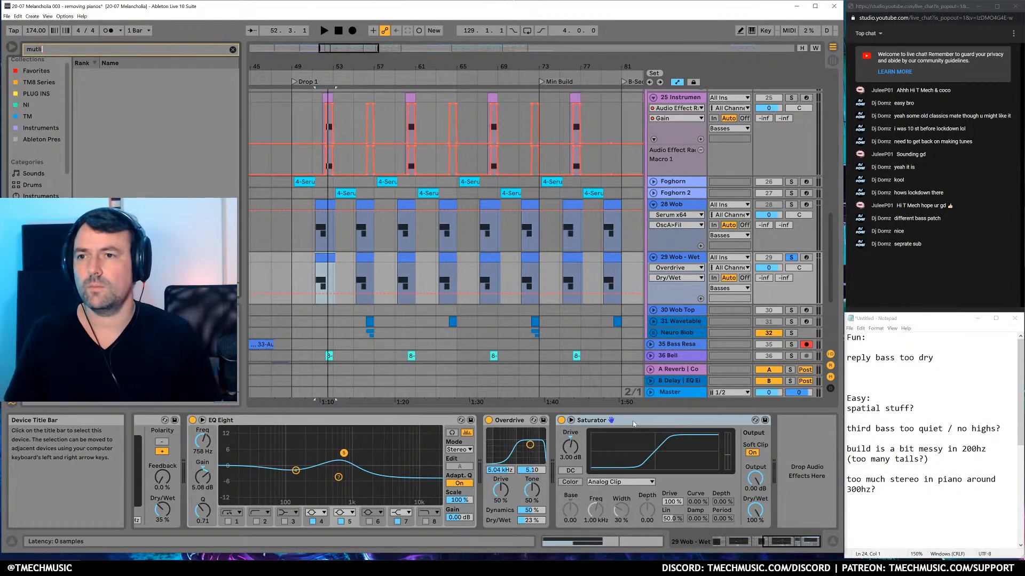
pyautogui.press('BackSpace')
pyautogui.press('BackSpace')
pyautogui.press('BackSpace')
pyautogui.write('lti')
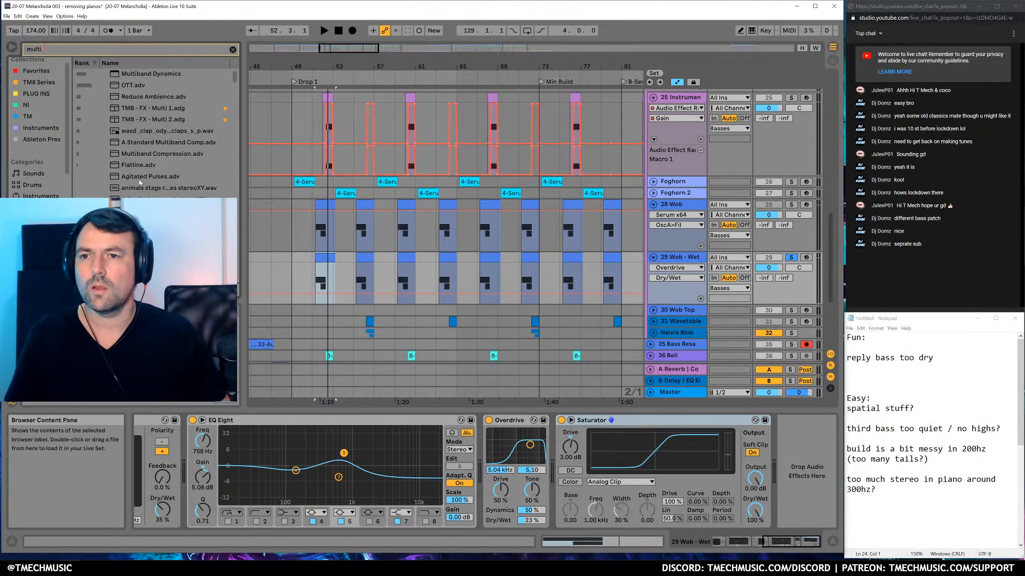
pyautogui.moveTo(154, 79); pyautogui.dragTo(565, 481)
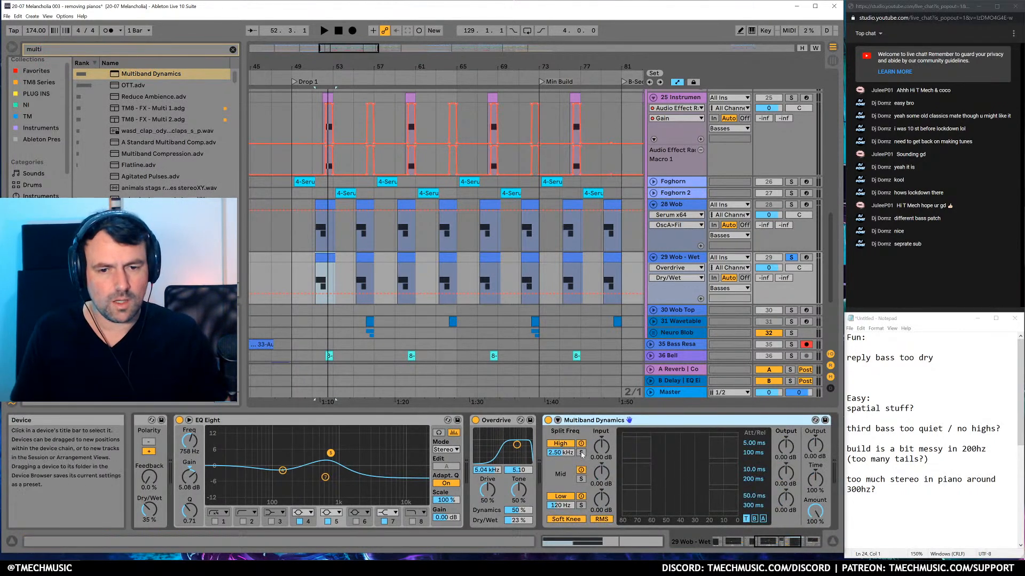
# Group Multiband Dynamics into an Audio Effect Rack, name its chain Tops, and solo the high band
pyautogui.hotkey('ctrl', 'g')
pyautogui.click(549, 441)
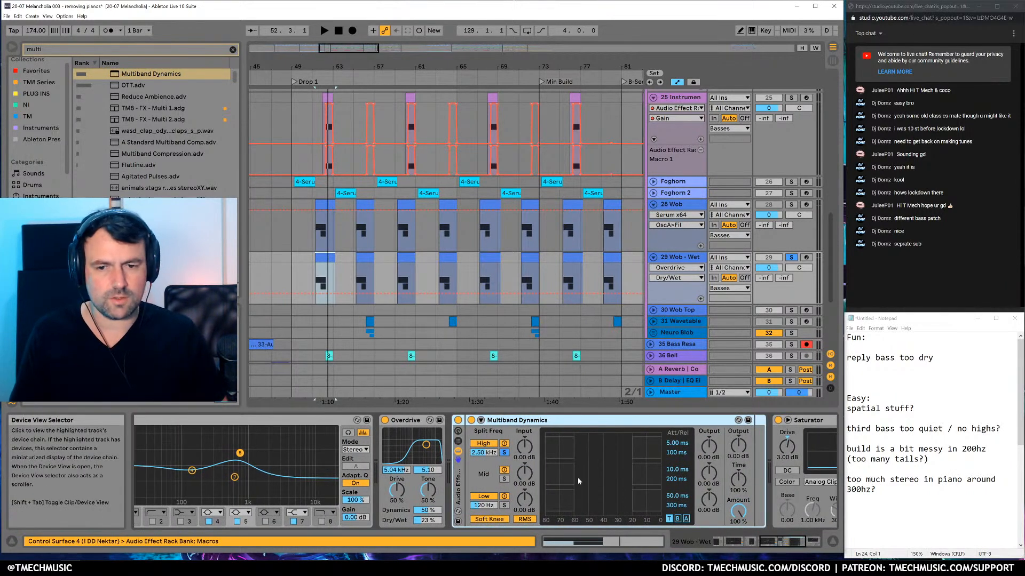
pyautogui.click(486, 452)
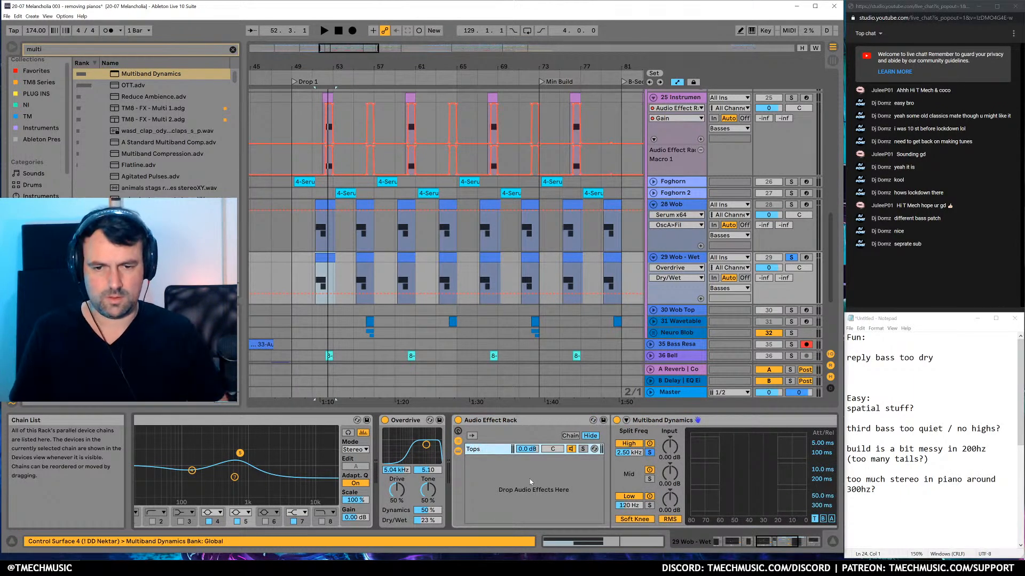
# Duplicate the Tops chain as Mids and solo only the mid band in its Multiband Dynamics
pyautogui.hotkey('ctrl', 'd')
pyautogui.hotkey('ctrl', 'r')
pyautogui.write('Mids')
pyautogui.press('Return')
pyautogui.click(502, 460)
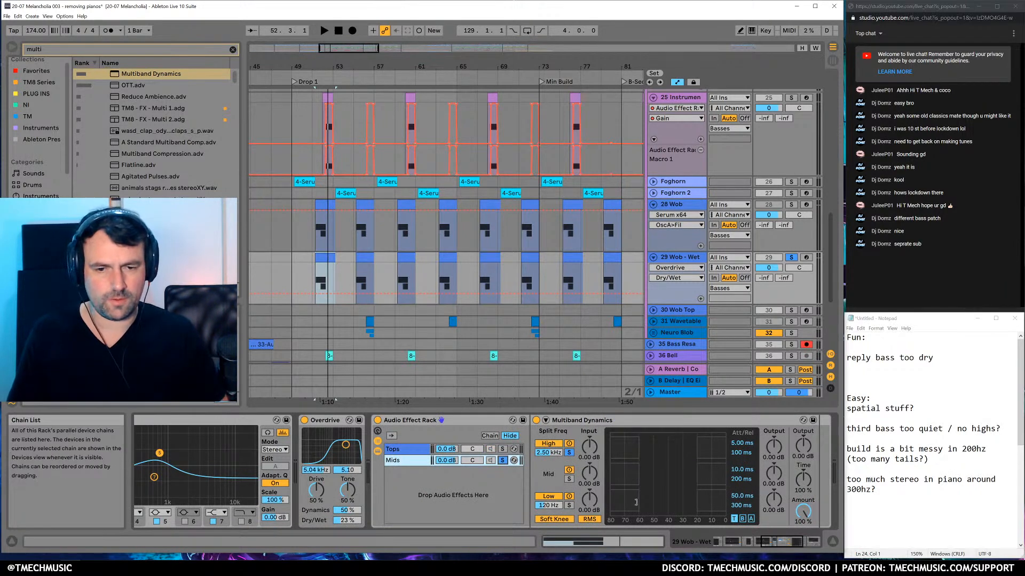
pyautogui.click(568, 478)
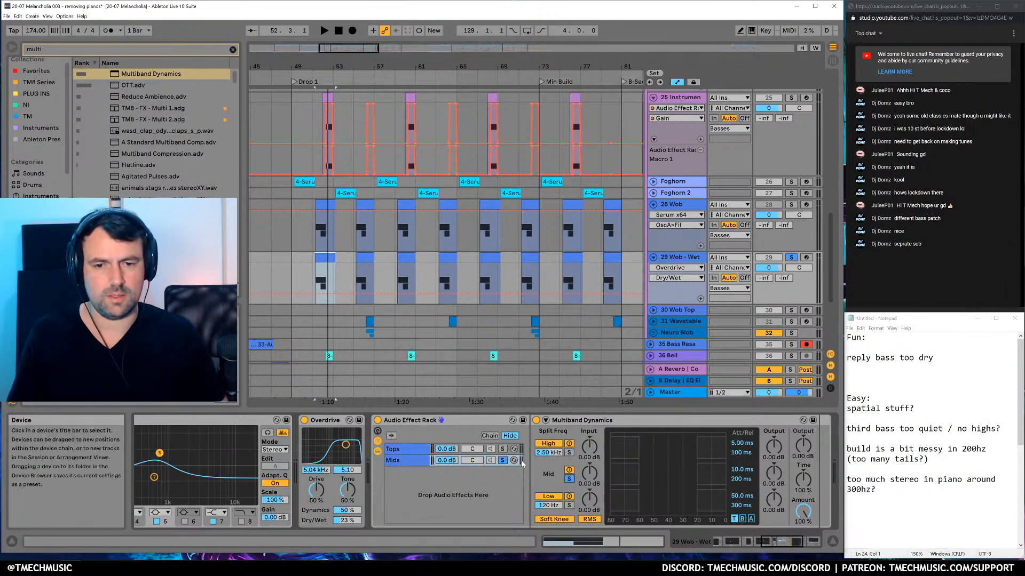
# Clear the chain solo, duplicate the Mids chain, and solo only the low band in the copy
pyautogui.click(502, 449)
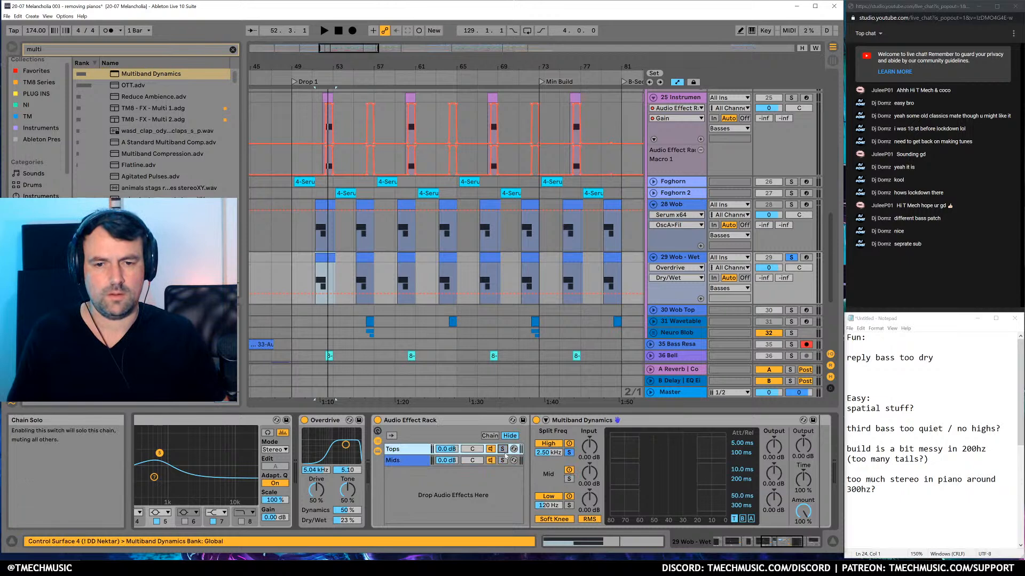
pyautogui.click(414, 460)
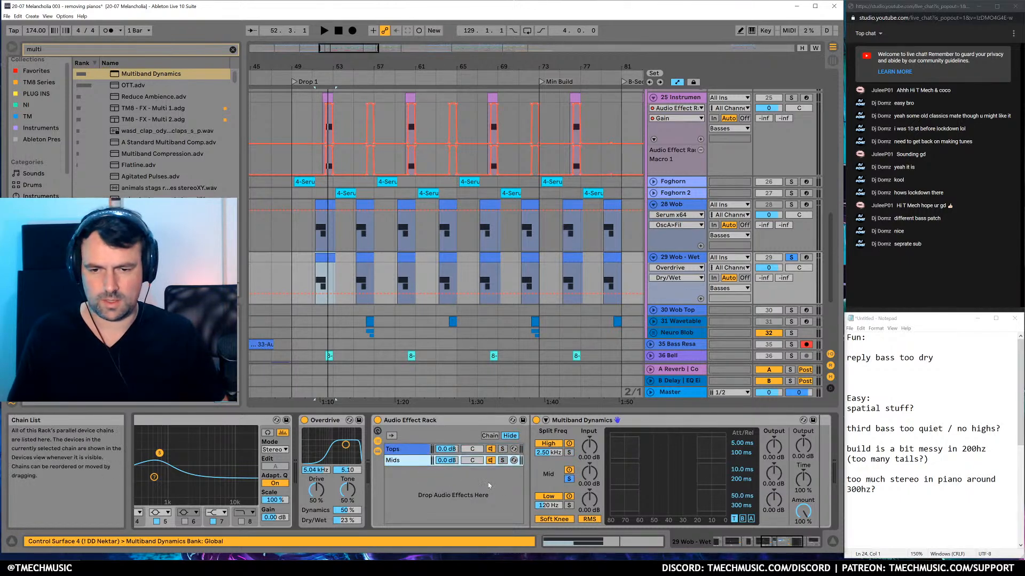
pyautogui.hotkey('ctrl', 'd')
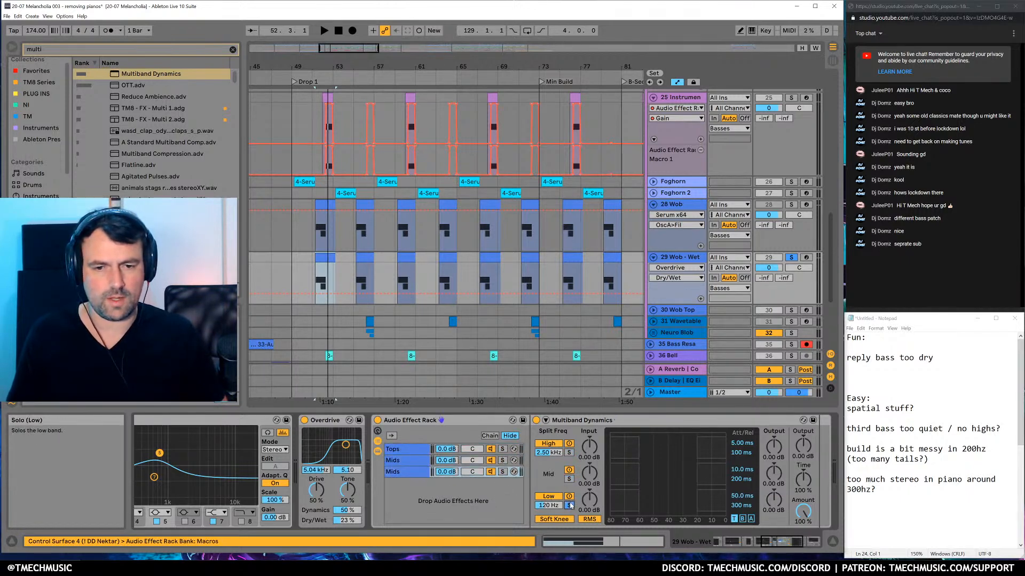
# Audition the Mids chain and the Tops chain in solo during playback, leaving Tops soloed
pyautogui.press('space')
pyautogui.click(502, 460)
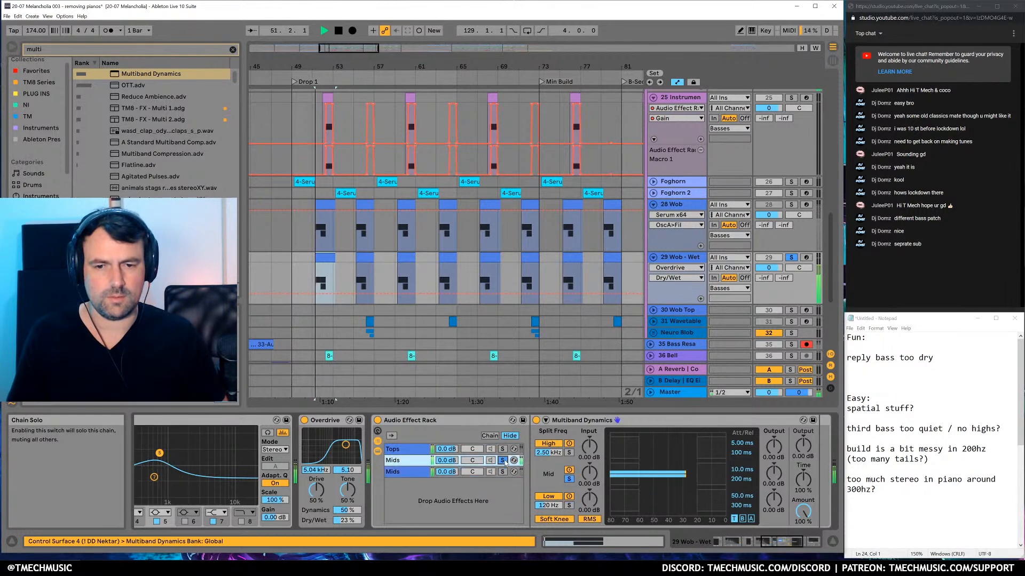
pyautogui.click(503, 449)
pyautogui.press('space')
pyautogui.press('space')
pyautogui.press('space')
# Add an Overdrive after Multiband Dynamics in the Tops chain and set its frequency to about 1.56 kHz
pyautogui.moveTo(793, 543); pyautogui.dragTo(800, 543)
pyautogui.moveTo(59, 49); pyautogui.dragTo(2, 48)
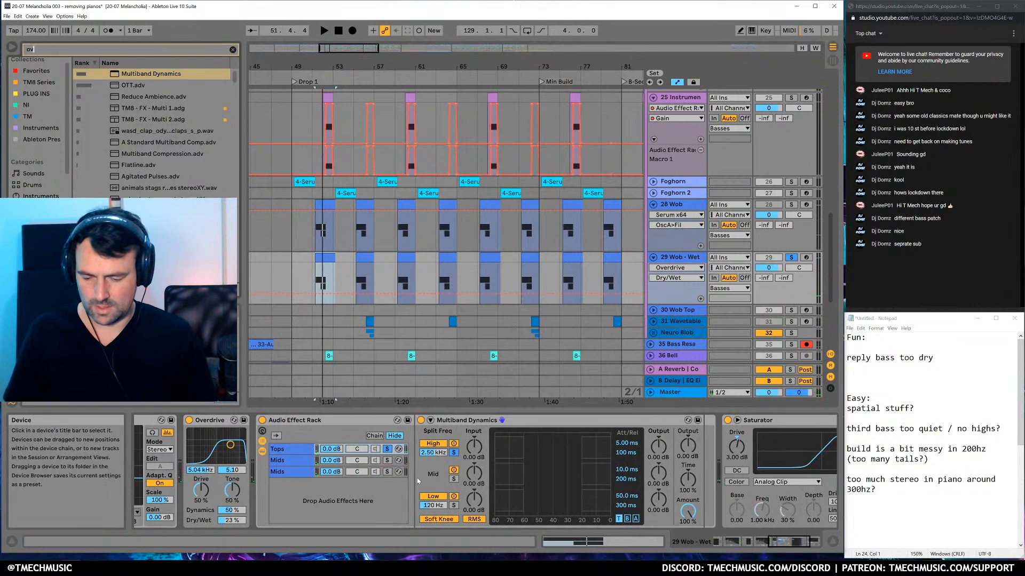
pyautogui.write('over')
pyautogui.click(136, 76)
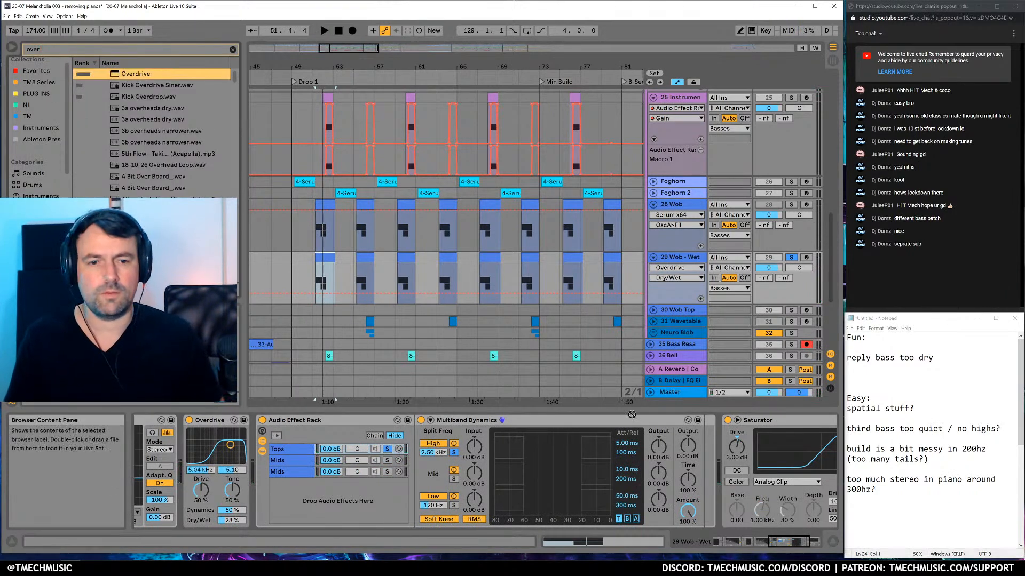
pyautogui.moveTo(705, 475)
pyautogui.mouseDown()
pyautogui.moveTo(695, 484)
pyautogui.moveTo(705, 465)
pyautogui.mouseUp()
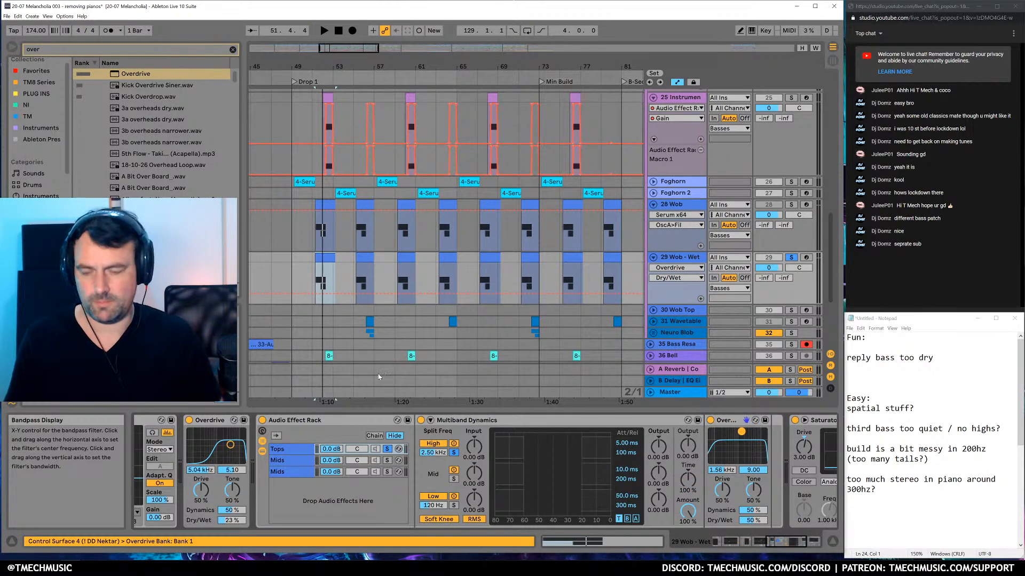
# Insert a Saturator before the Overdrive in the Tops chain with 10.3 dB drive and the Sinoid Fold curve
pyautogui.hotkey('ctrl', 'f')
pyautogui.write('sat')
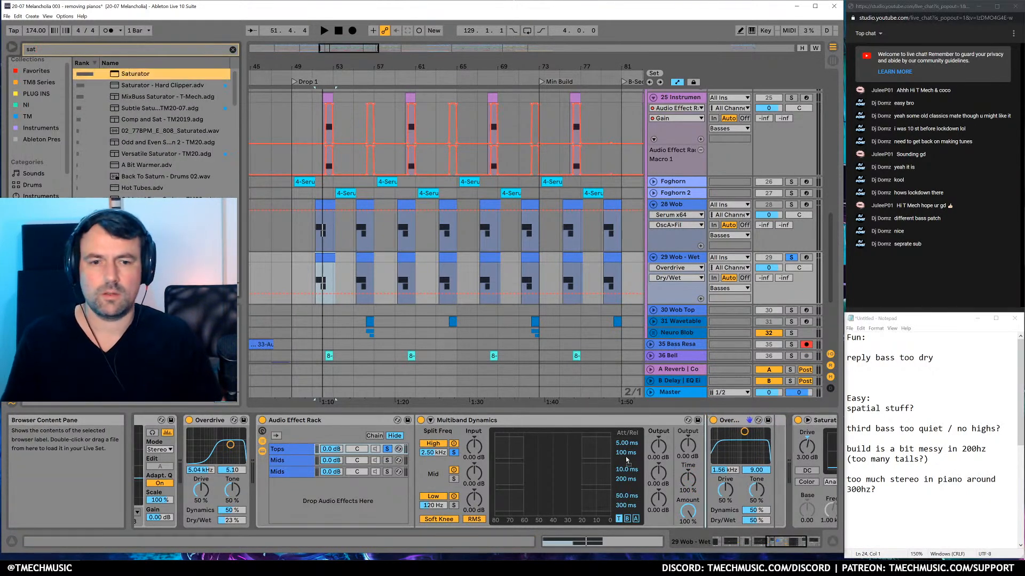
pyautogui.moveTo(718, 486); pyautogui.dragTo(718, 486)
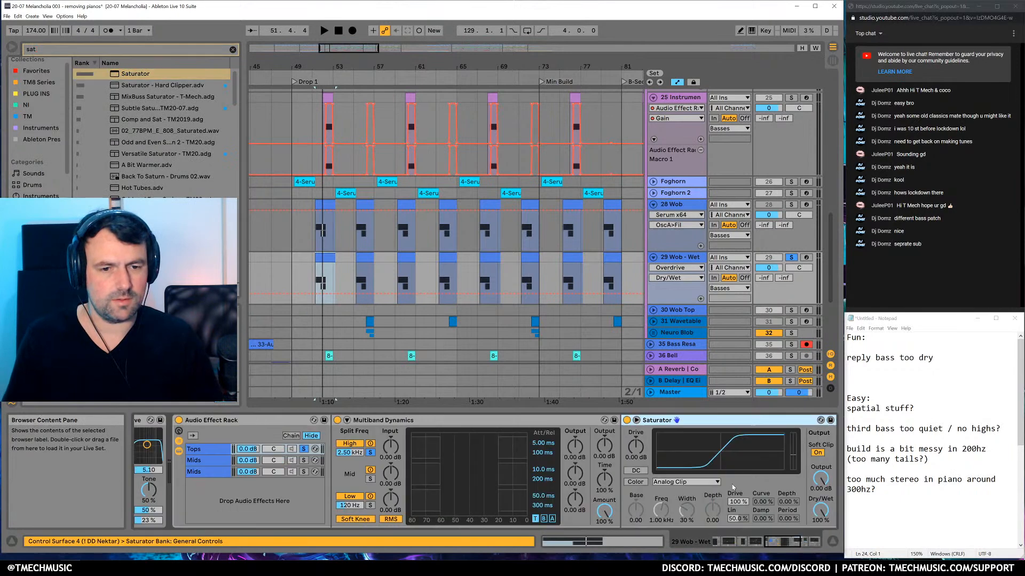
pyautogui.moveTo(639, 454); pyautogui.dragTo(639, 437)
pyautogui.press('space')
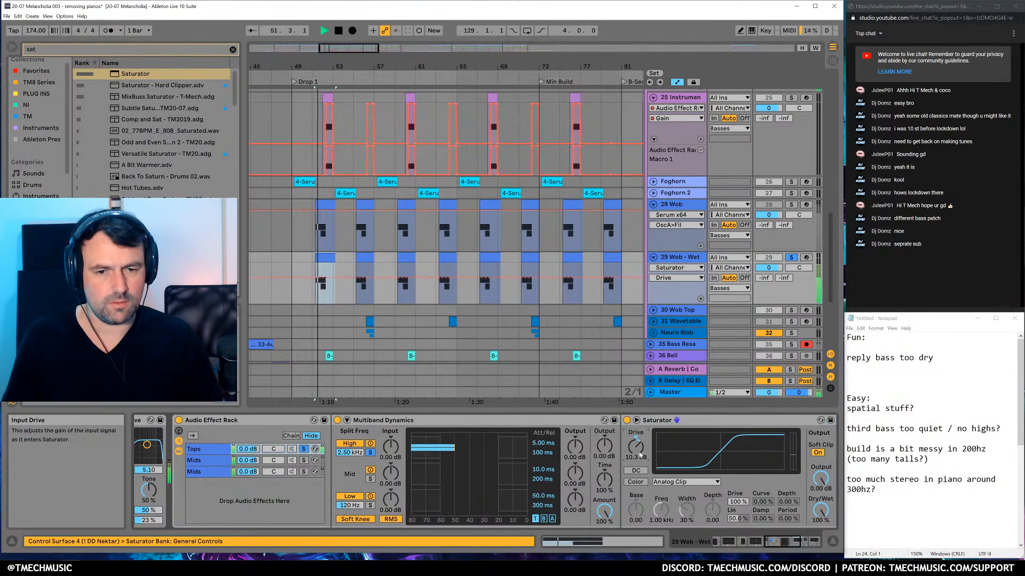
pyautogui.click(686, 482)
pyautogui.click(688, 529)
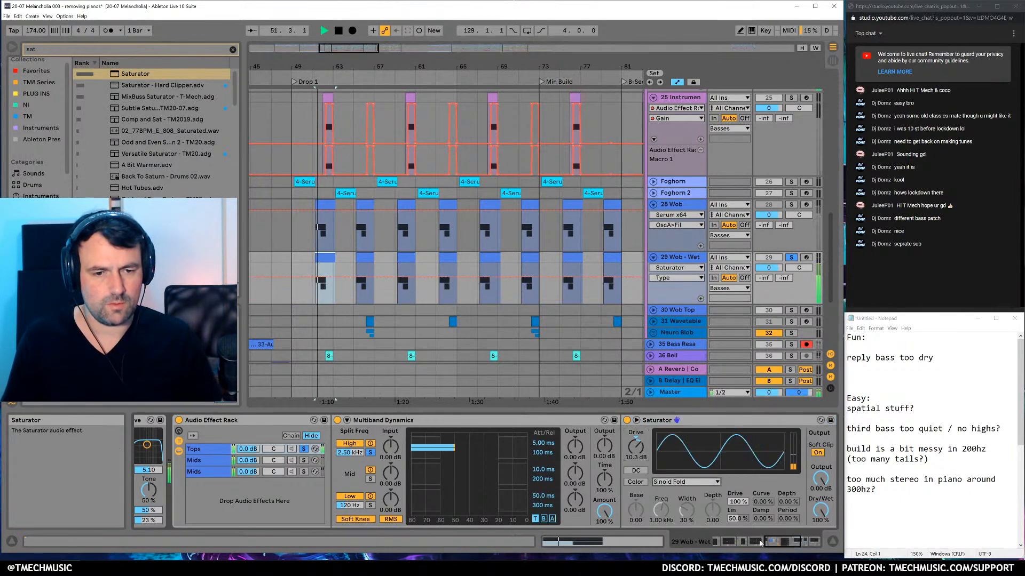
# Add a Phaser after the Overdrive at the end of the Tops chain
pyautogui.scroll(-5, 688, 529)
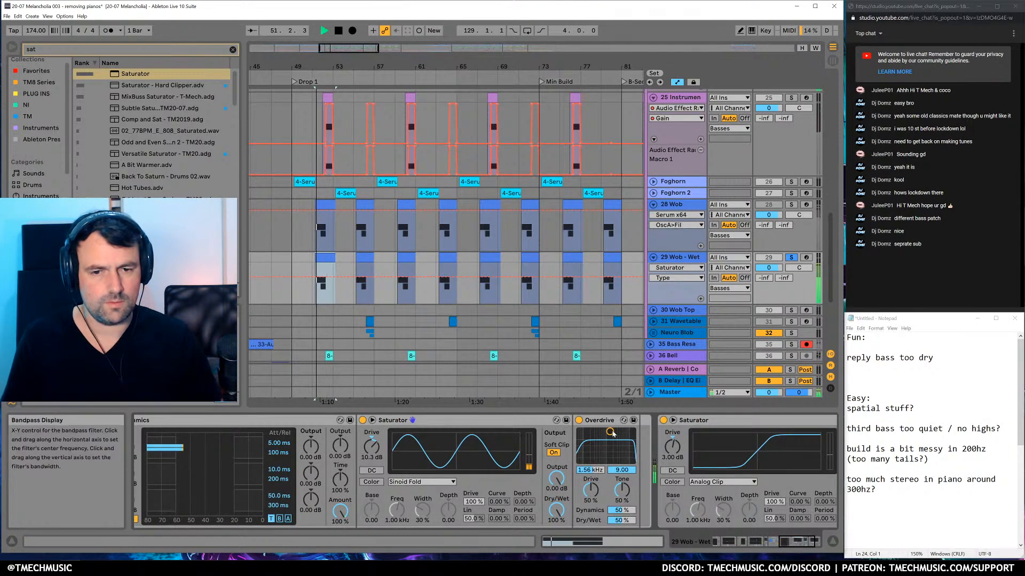
pyautogui.hotkey('ctrl', 'f')
pyautogui.write('pjh=')
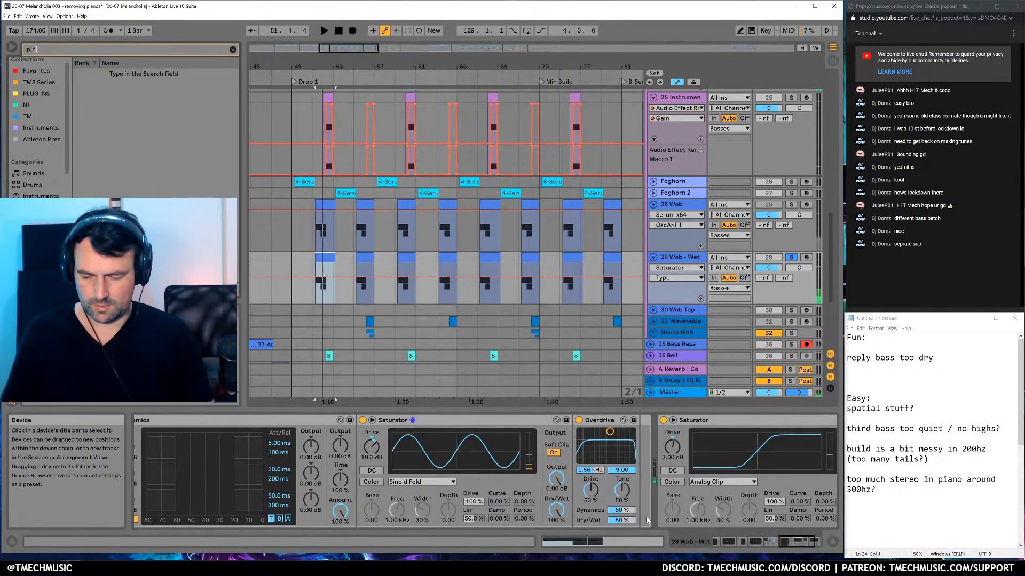
pyautogui.press('BackSpace')
pyautogui.write('has')
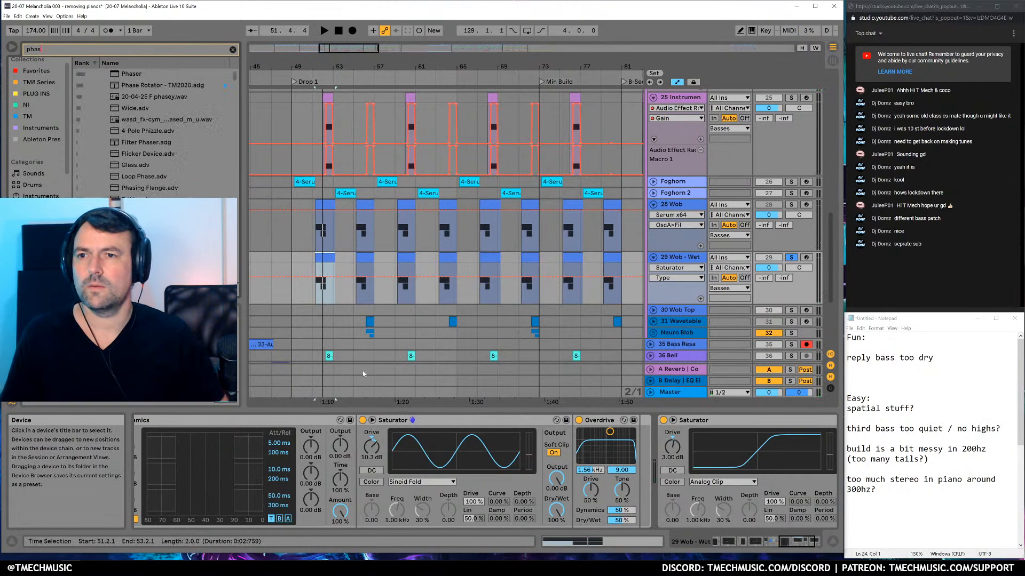
pyautogui.click(114, 75)
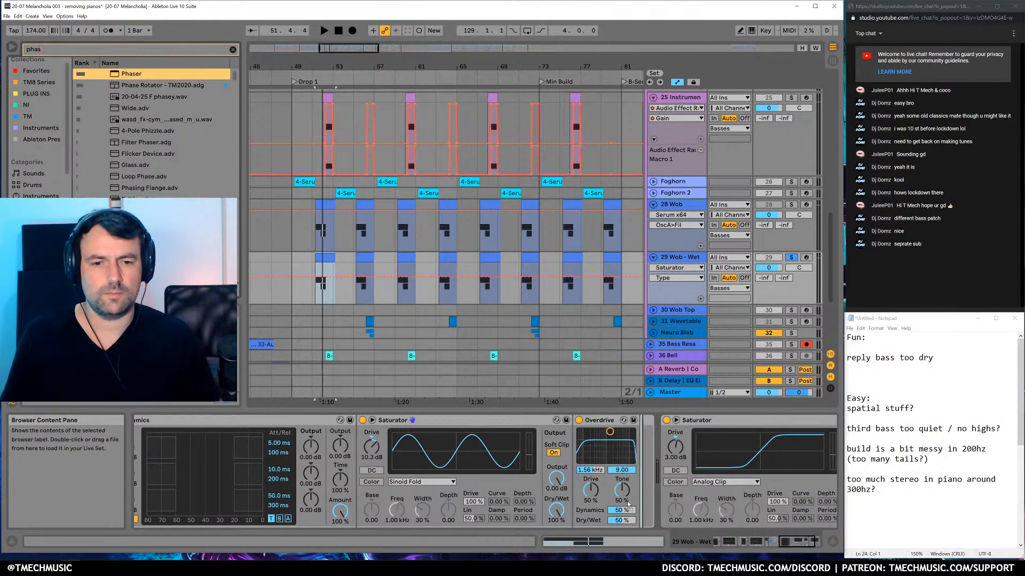
pyautogui.moveTo(412, 420); pyautogui.dragTo(640, 420)
# Set the Phaser to 379 Hz and 0.70 feedback, adjust its poles, and set the LFO to 31.7% at 0.31 Hz
pyautogui.press('space')
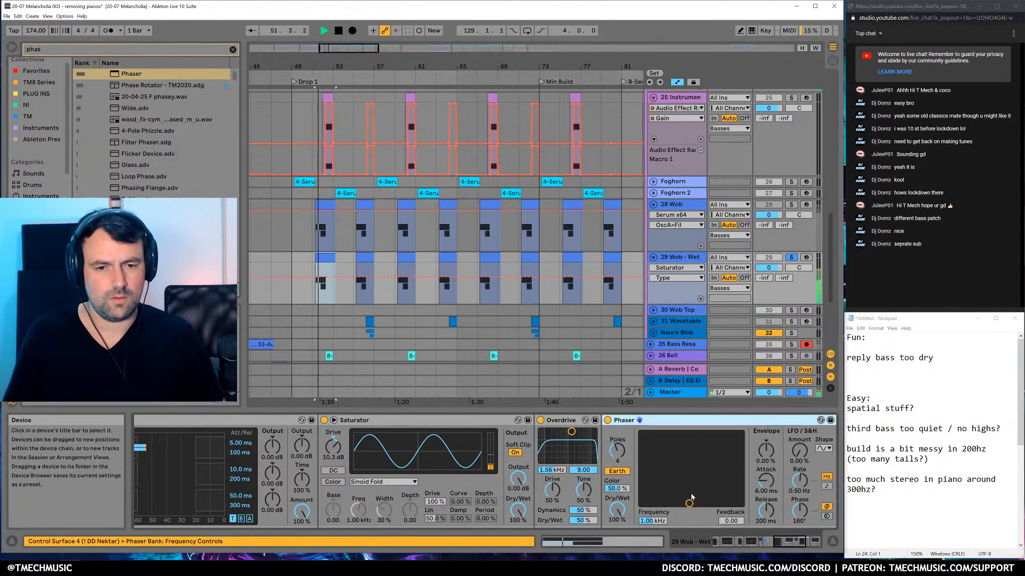
pyautogui.moveTo(681, 479); pyautogui.dragTo(671, 487)
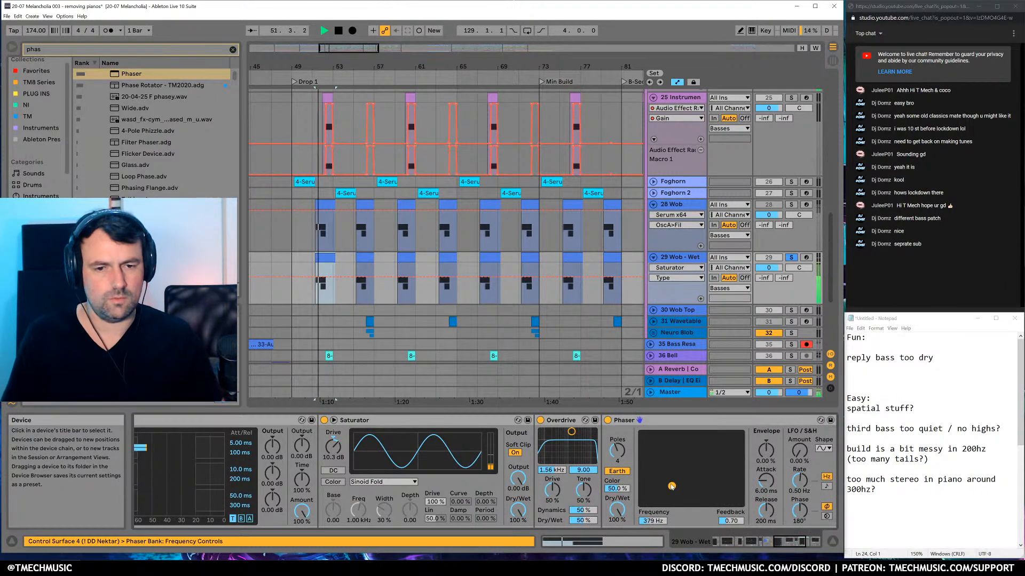
pyautogui.moveTo(617, 451); pyautogui.dragTo(617, 450)
pyautogui.press('space')
pyautogui.moveTo(799, 451)
pyautogui.mouseDown()
pyautogui.moveTo(800, 441)
pyautogui.moveTo(798, 454)
pyautogui.mouseUp()
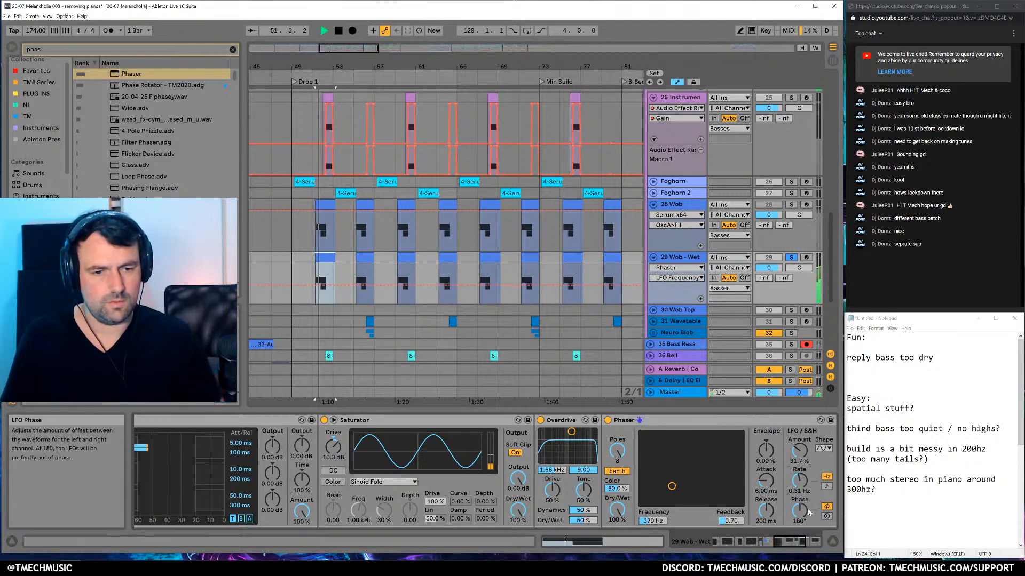
pyautogui.press('space')
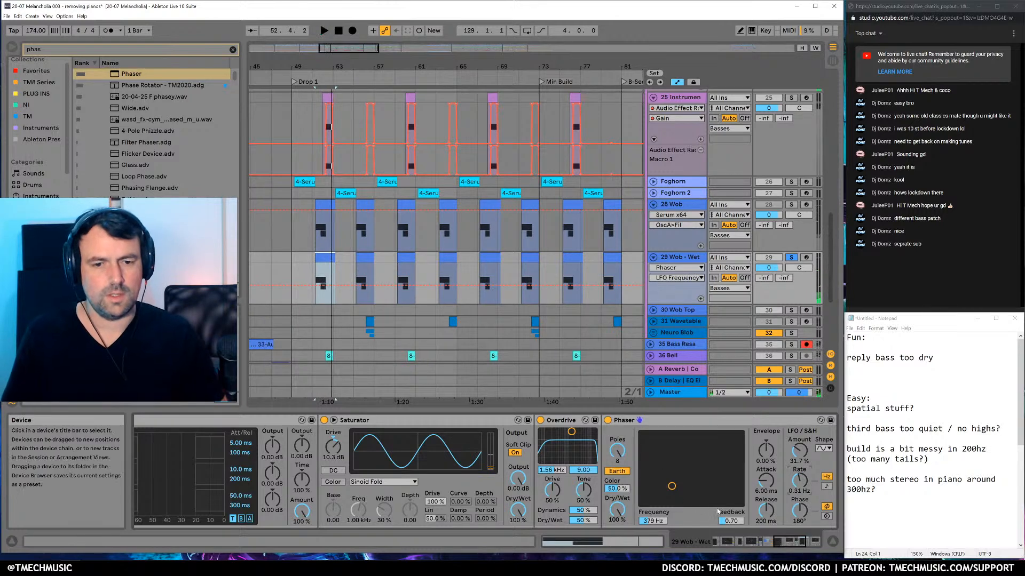
# Add an EQ Eight after the Phaser at the end of the Tops chain and play the section
pyautogui.moveTo(796, 543); pyautogui.dragTo(807, 545)
pyautogui.press('space')
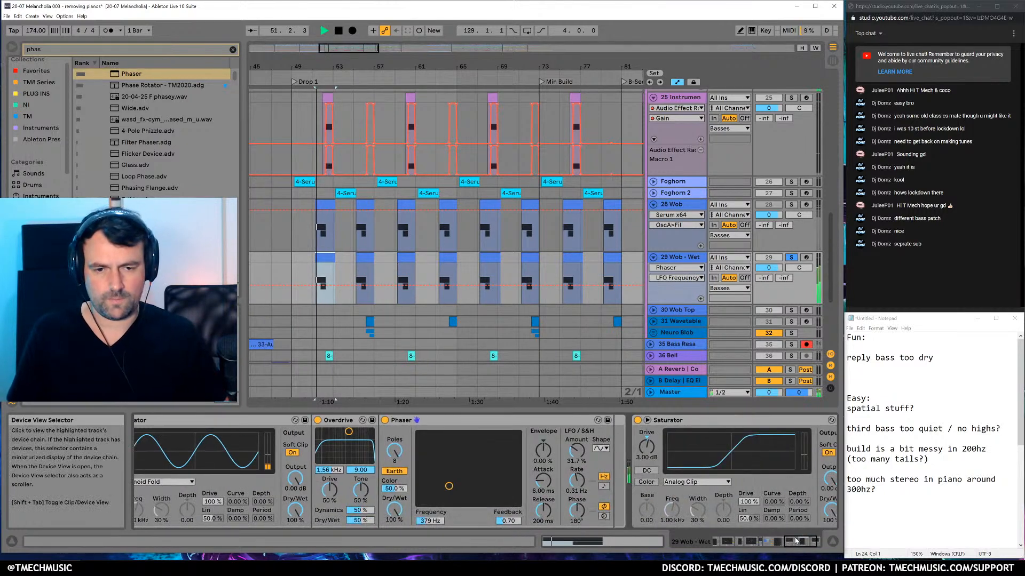
pyautogui.press('space')
pyautogui.hotkey('ctrl', 'f')
pyautogui.write('eq')
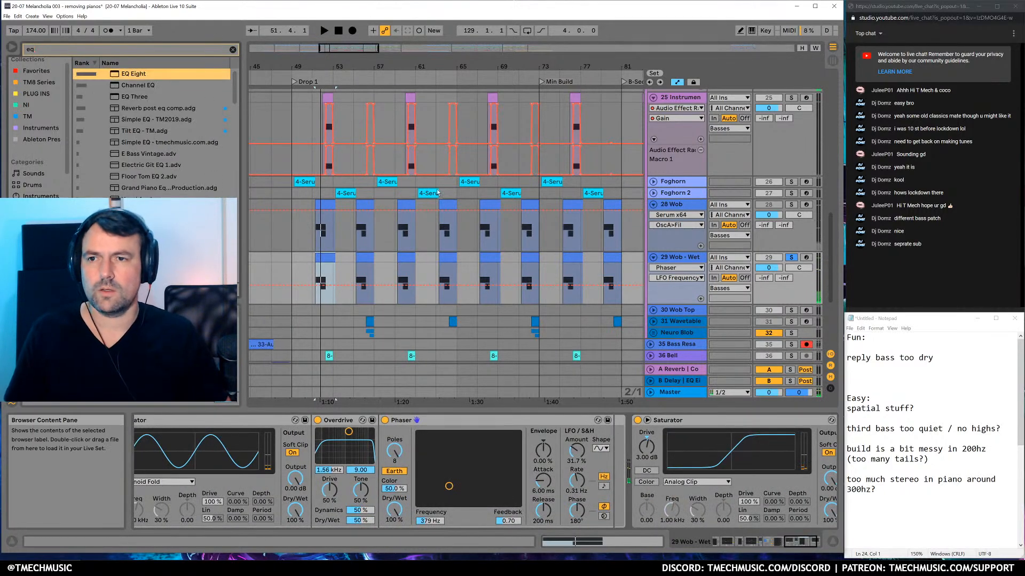
pyautogui.press('Return')
pyautogui.press('space')
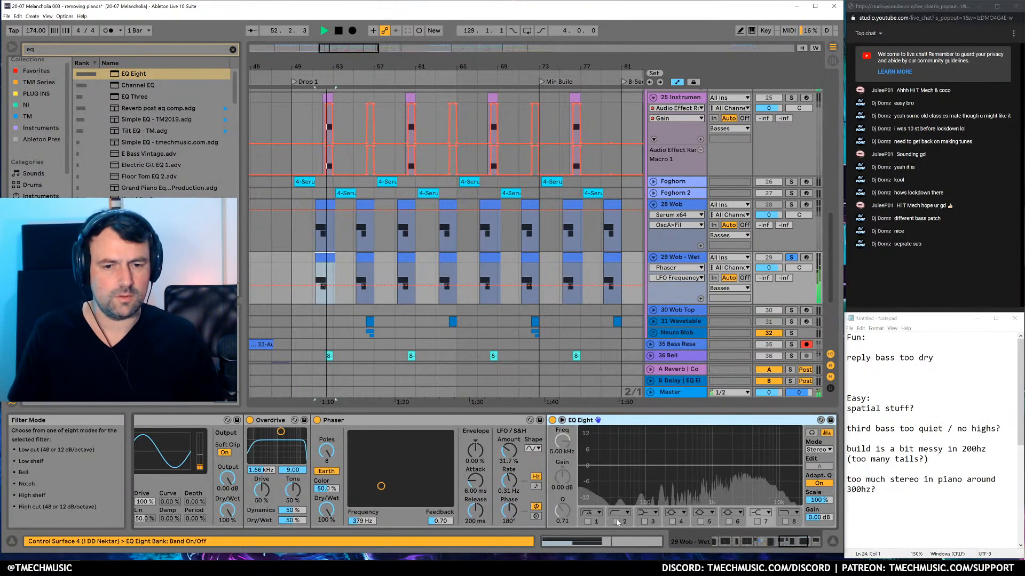
# Compare the Tops sound during playback with the Phaser bypassed and re-enabled
pyautogui.press('space')
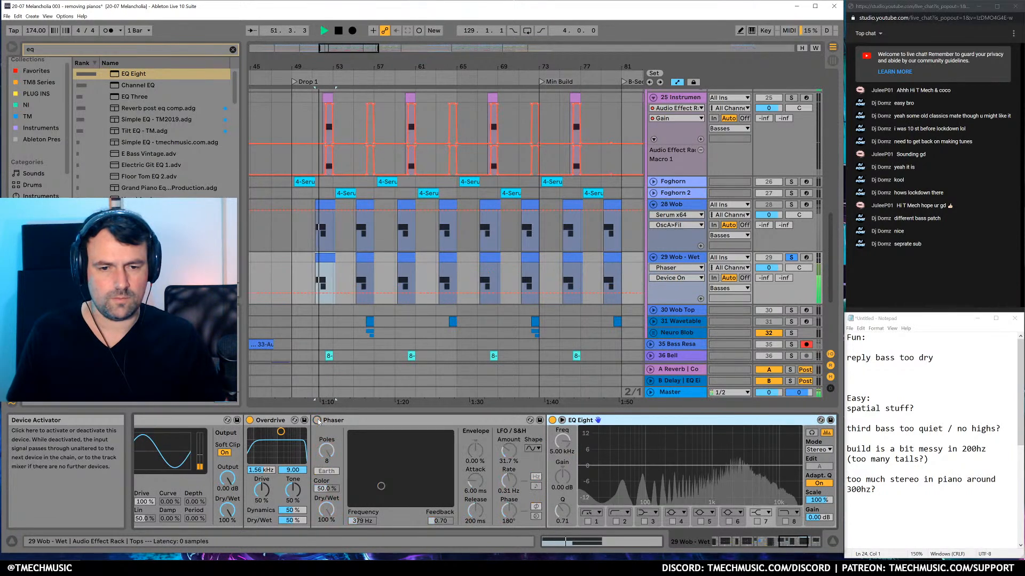
pyautogui.click(317, 421)
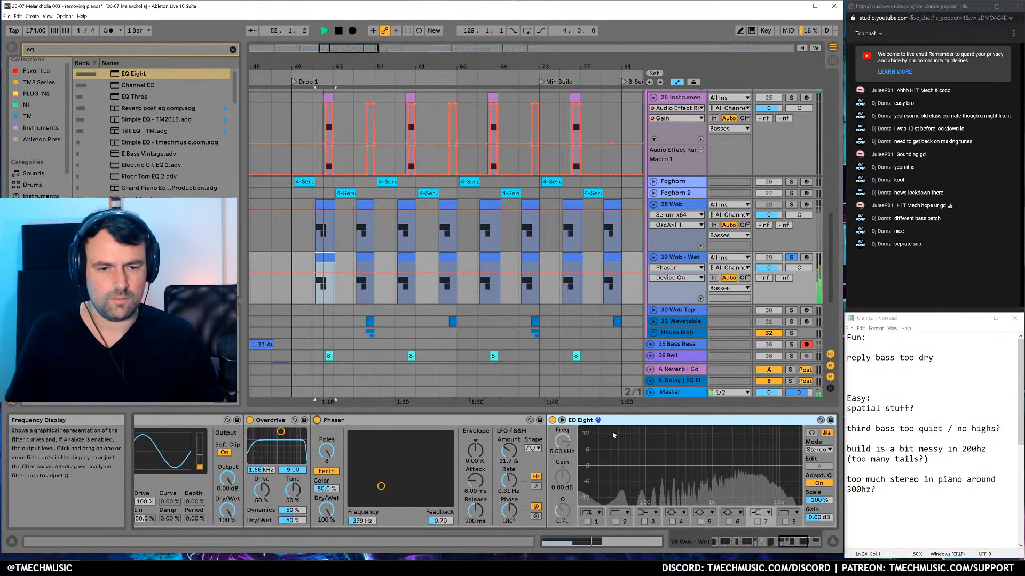
pyautogui.press('space')
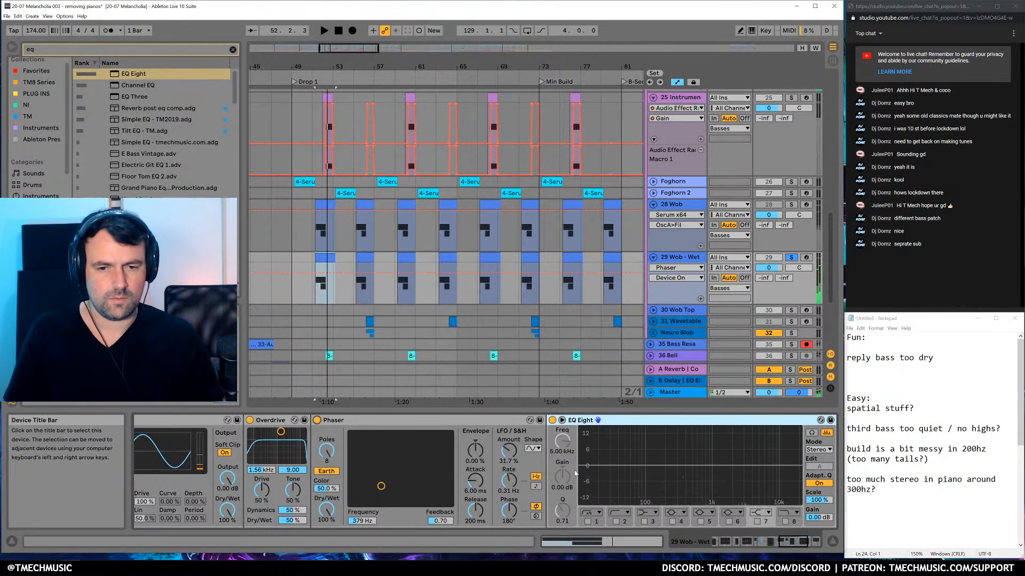
# Enable band 2 of the EQ Eight as a low cut at about 808 Hz with a Q of 0.63, and audition it
pyautogui.click(615, 522)
pyautogui.press('space')
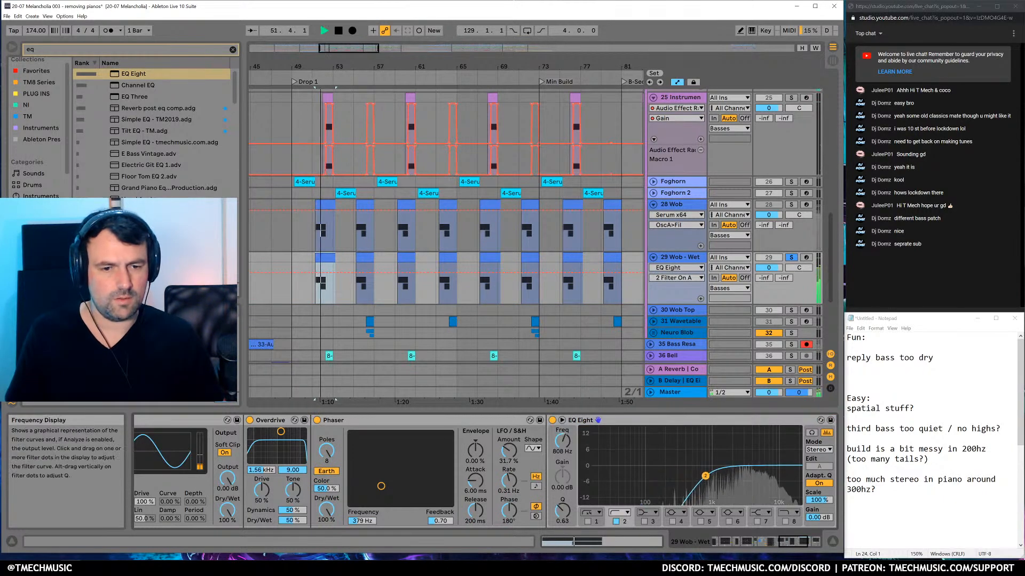
pyautogui.press('space')
# Compare the rack with the Tops chain muted and unmuted during playback, and solo the first Mids chain
pyautogui.click(758, 542)
pyautogui.click(758, 542)
pyautogui.press('space')
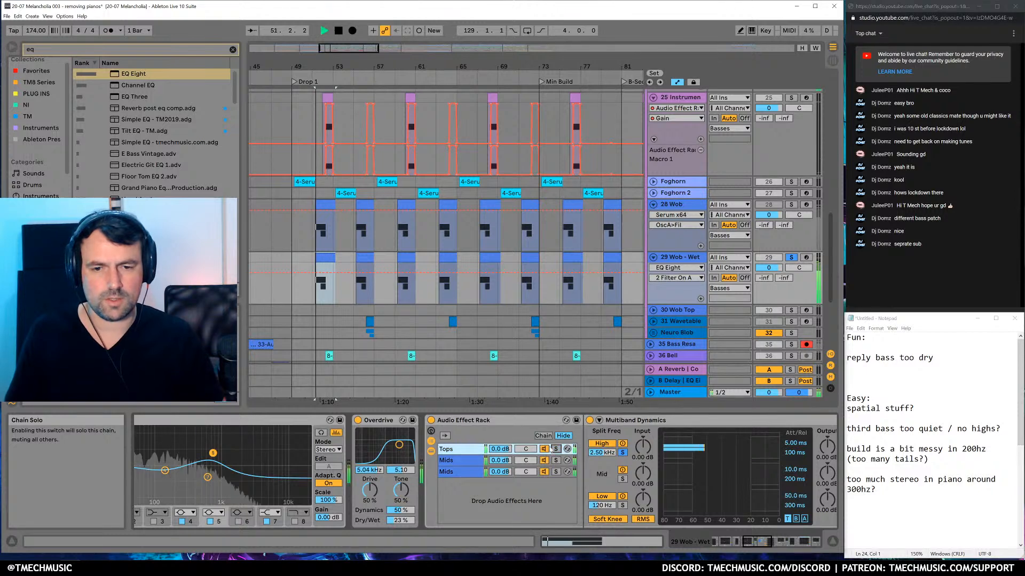
pyautogui.click(544, 449)
pyautogui.click(544, 450)
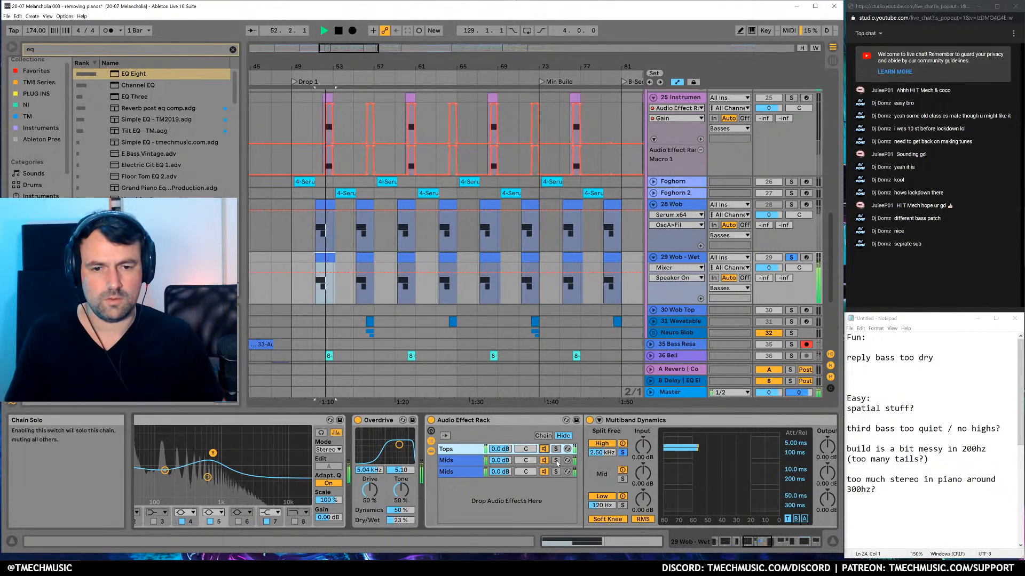
pyautogui.click(556, 461)
# Add a Chorus after Multiband Dynamics in the soloed Mids chain and play the section
pyautogui.click(787, 546)
pyautogui.press('space')
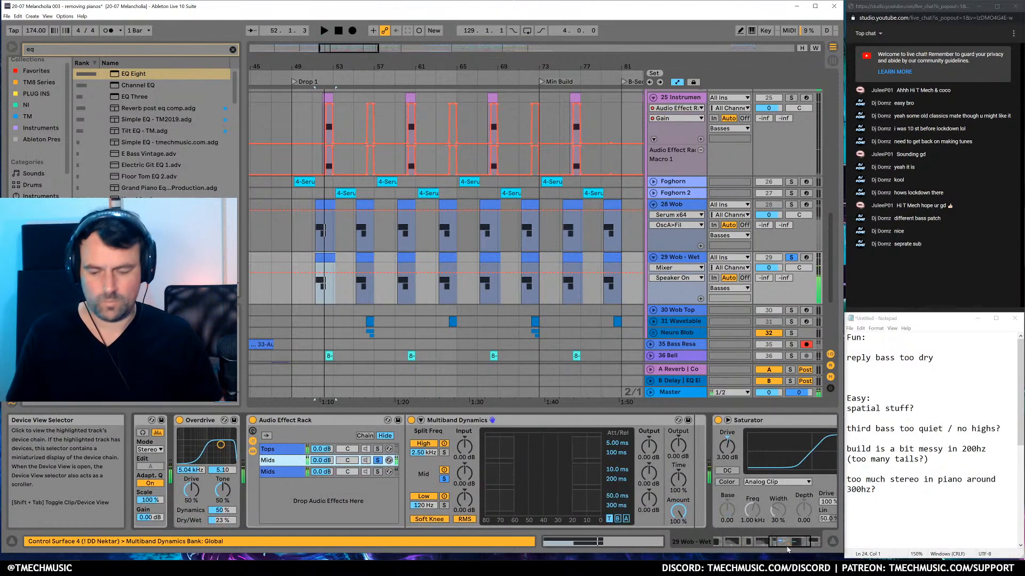
pyautogui.hotkey('ctrl', 'f')
pyautogui.write('choru')
pyautogui.click(122, 75)
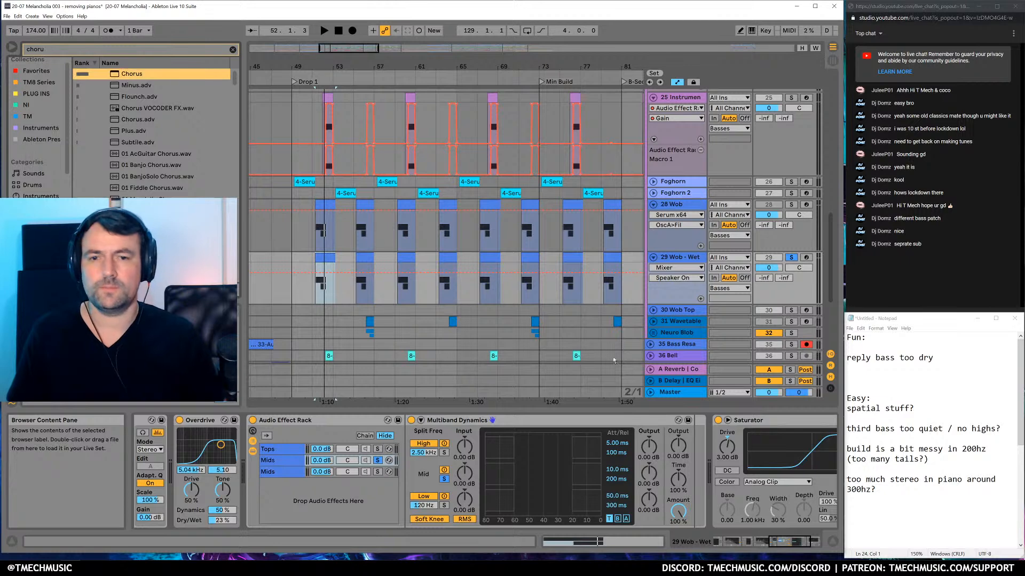
pyautogui.press('Return')
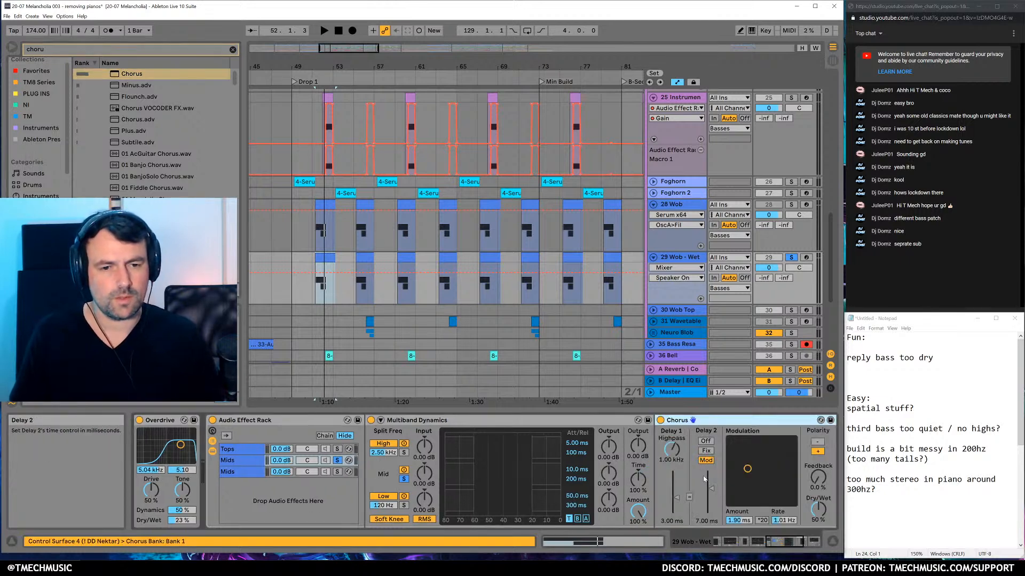
pyautogui.press('space')
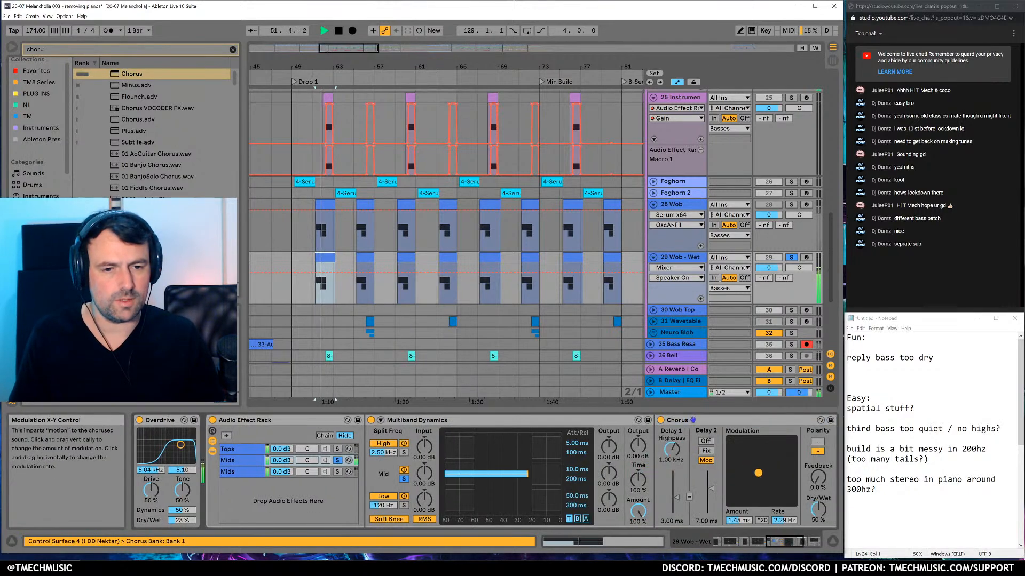
# Set the Chorus modulation to 1.28 ms amount and 2.55 Hz rate with 37% dry/wet, auditioning it bypassed and active
pyautogui.click(802, 542)
pyautogui.click(361, 421)
pyautogui.click(362, 421)
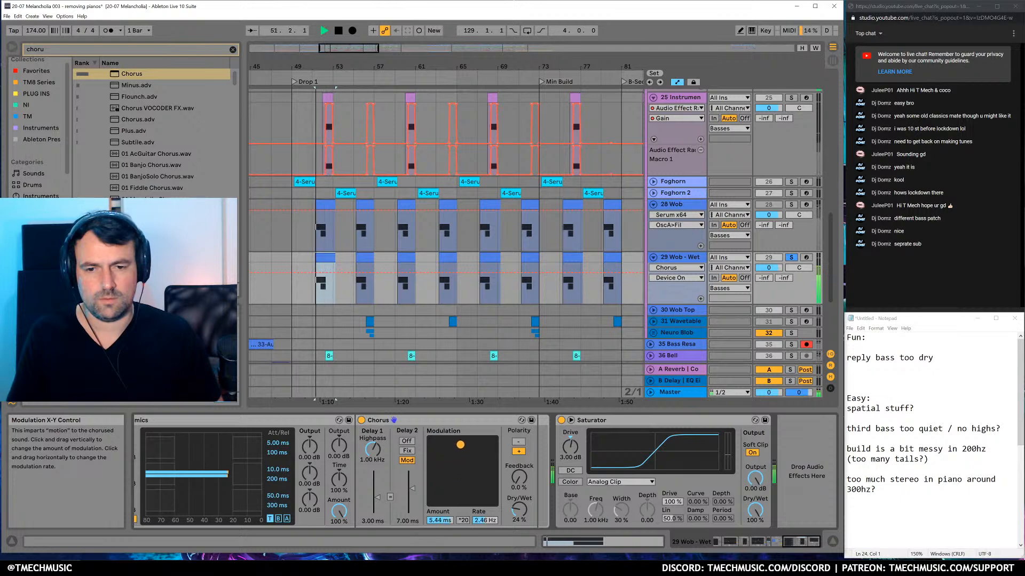
pyautogui.moveTo(462, 448); pyautogui.dragTo(473, 464)
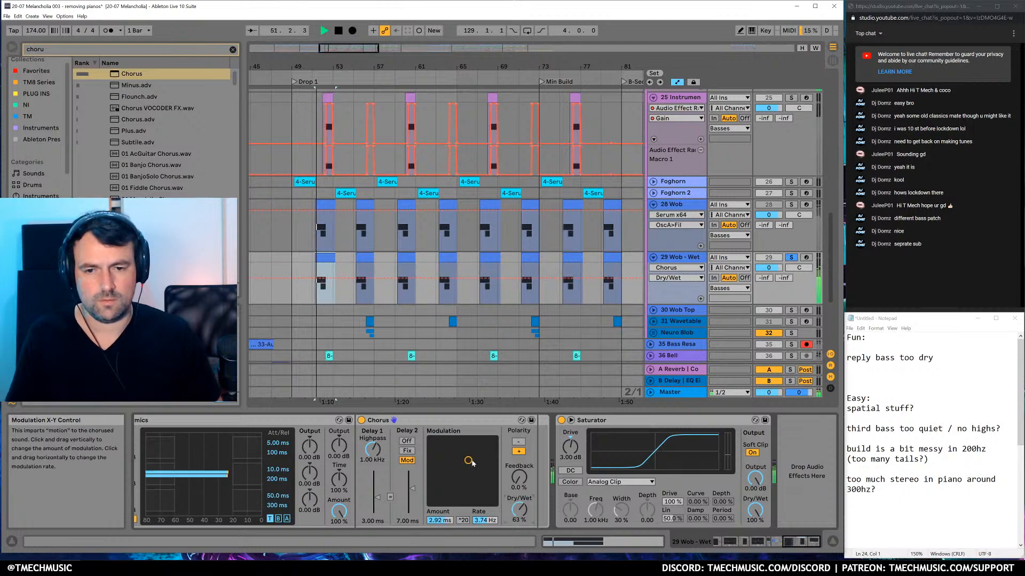
pyautogui.moveTo(519, 508); pyautogui.dragTo(519, 523)
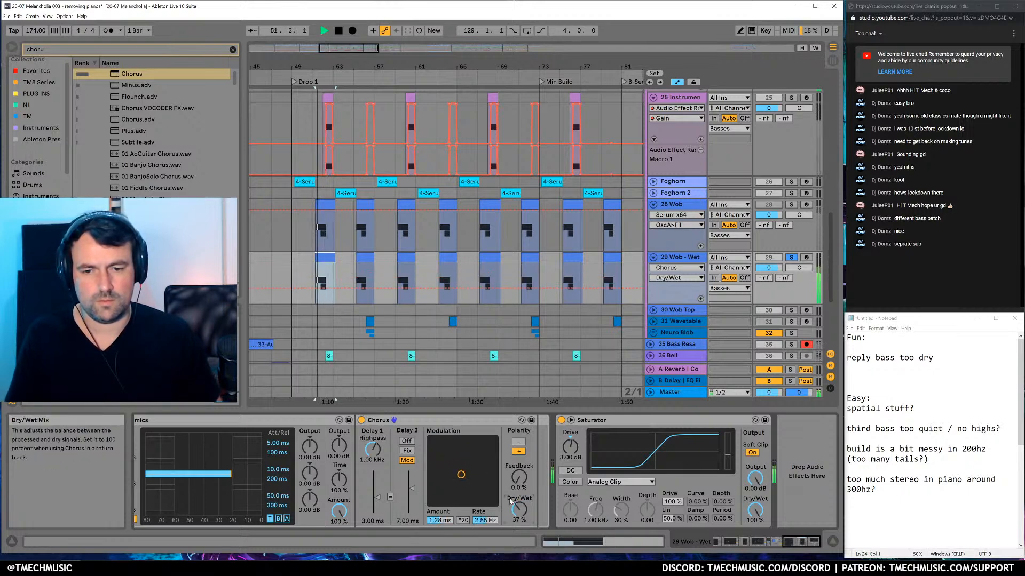
pyautogui.press('space')
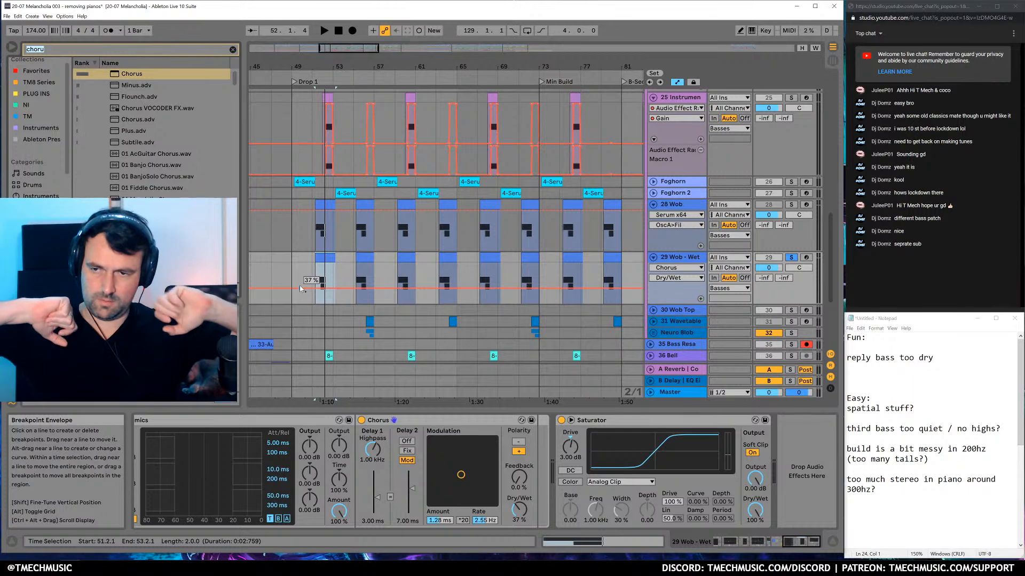
# Find the Frequency Shifter by searching "freq", insert it between the Chorus and the Saturator, and play it back
pyautogui.write('req')
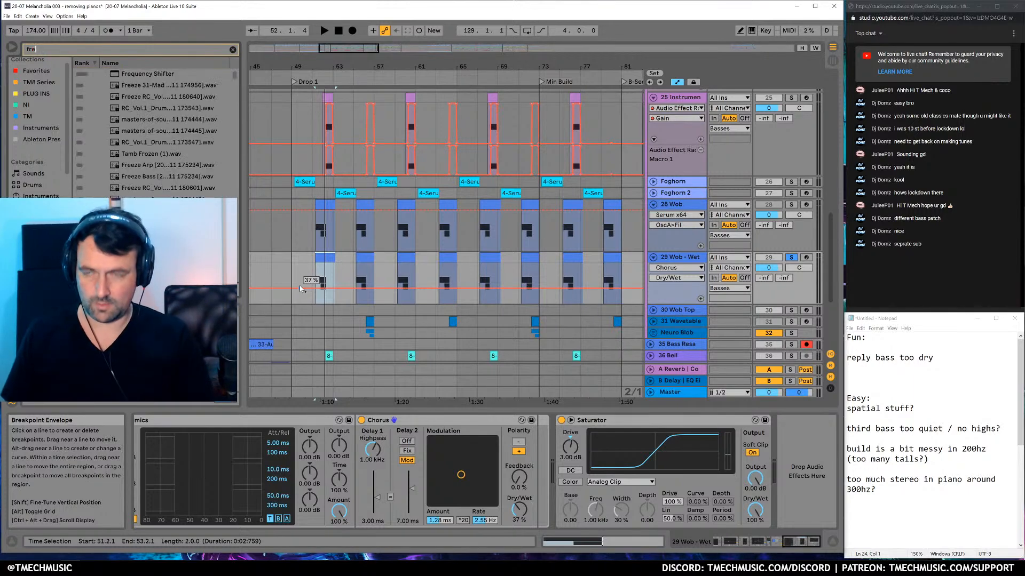
pyautogui.moveTo(434, 266); pyautogui.dragTo(529, 458)
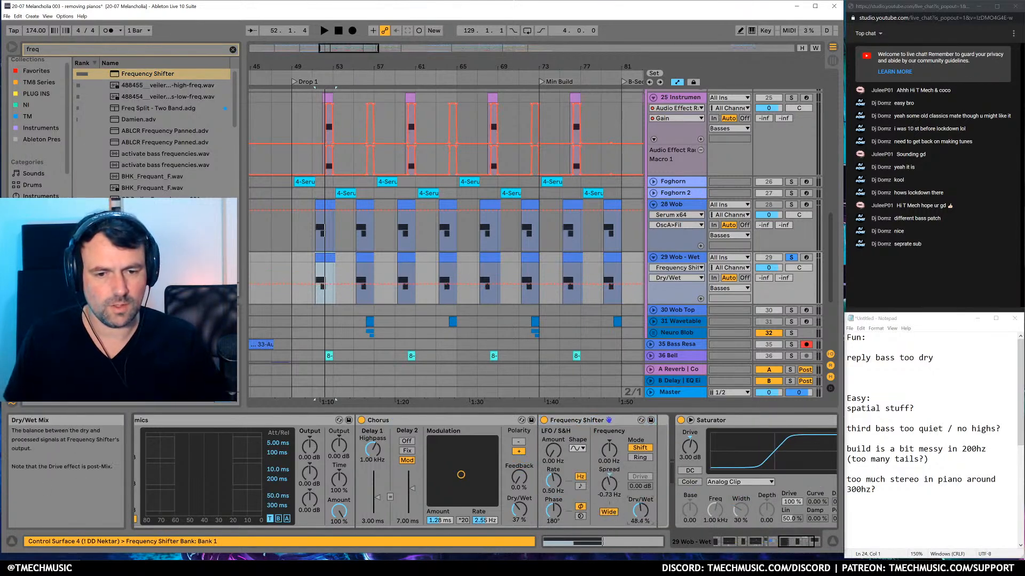
pyautogui.press('space')
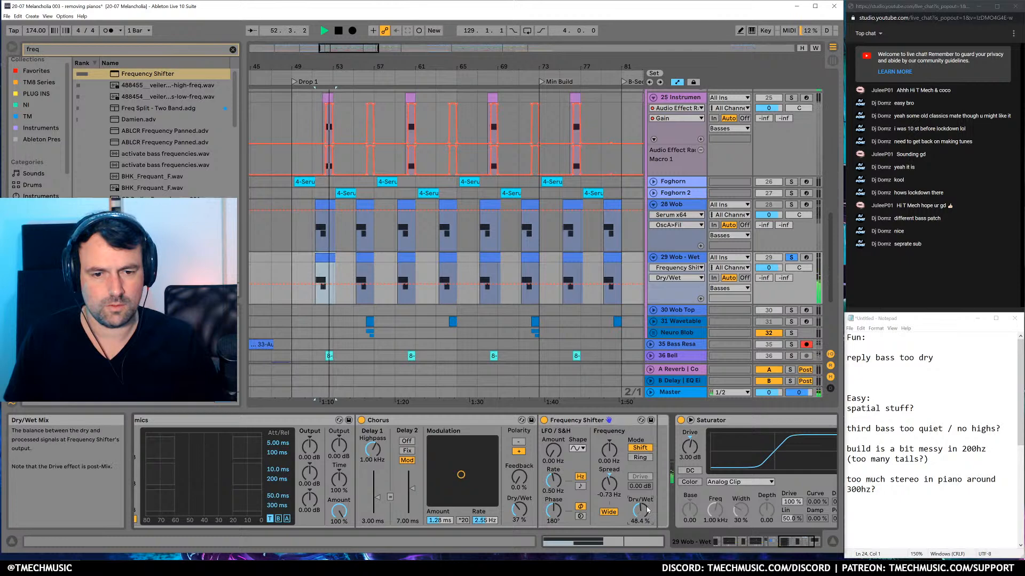
# Set the Frequency Shifter's spread to -2.60 Hz and dry/wet to 20.6%, comparing playback with the device on and off
pyautogui.moveTo(609, 483); pyautogui.dragTo(608, 493)
pyautogui.press('space')
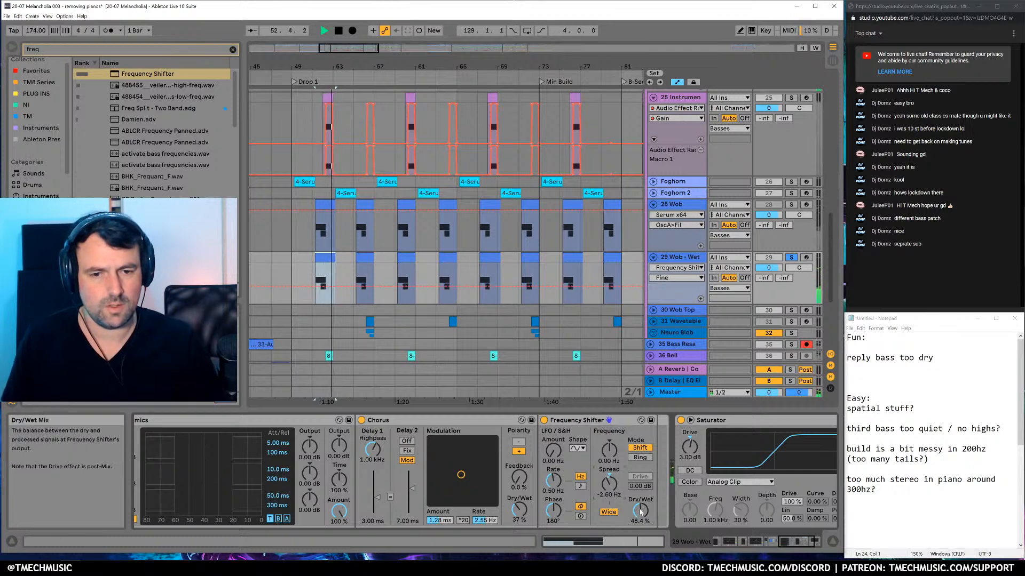
pyautogui.press('space')
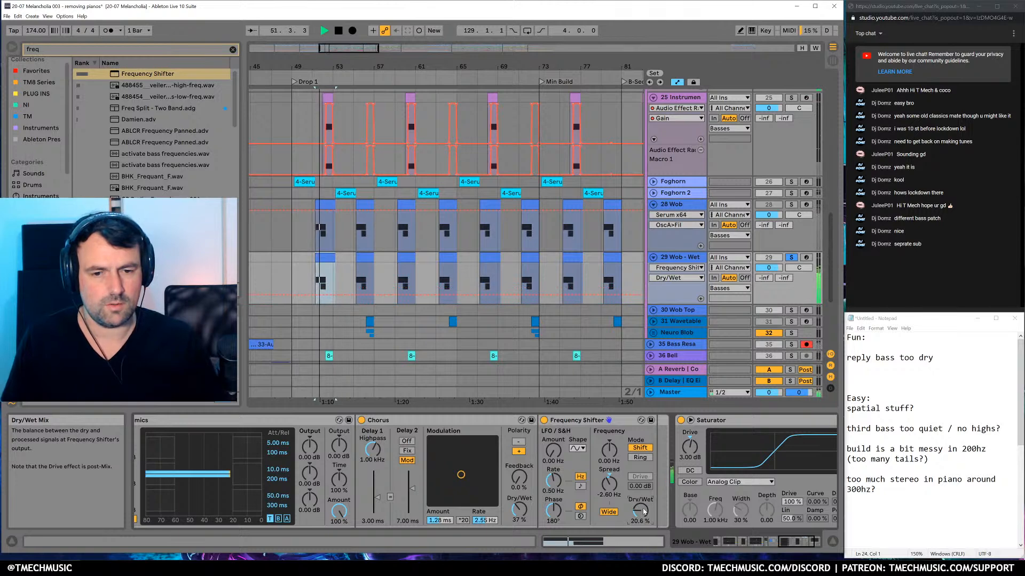
pyautogui.click(545, 421)
pyautogui.click(545, 421)
pyautogui.press('space')
pyautogui.moveTo(643, 515); pyautogui.dragTo(643, 511)
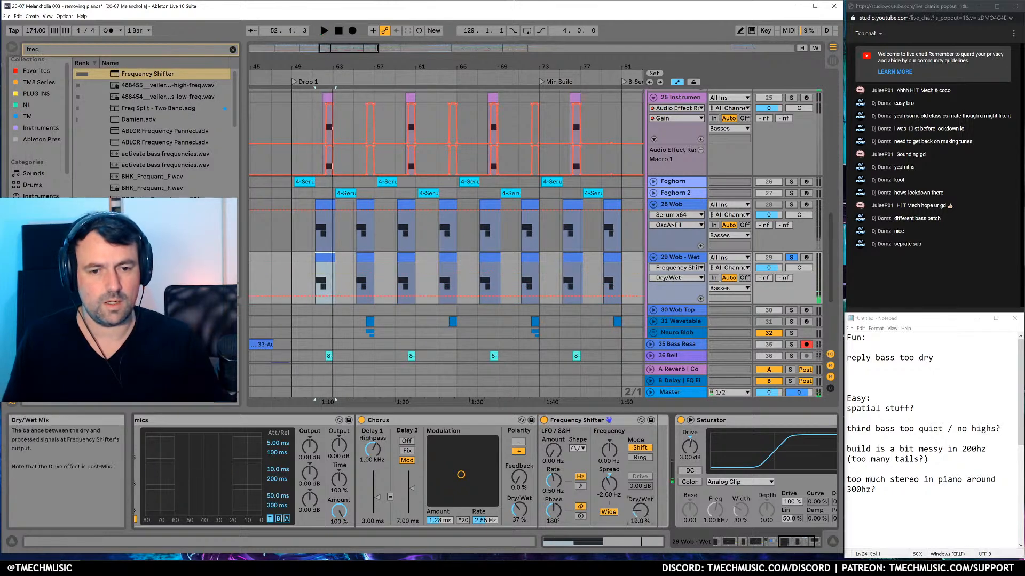
pyautogui.press('space')
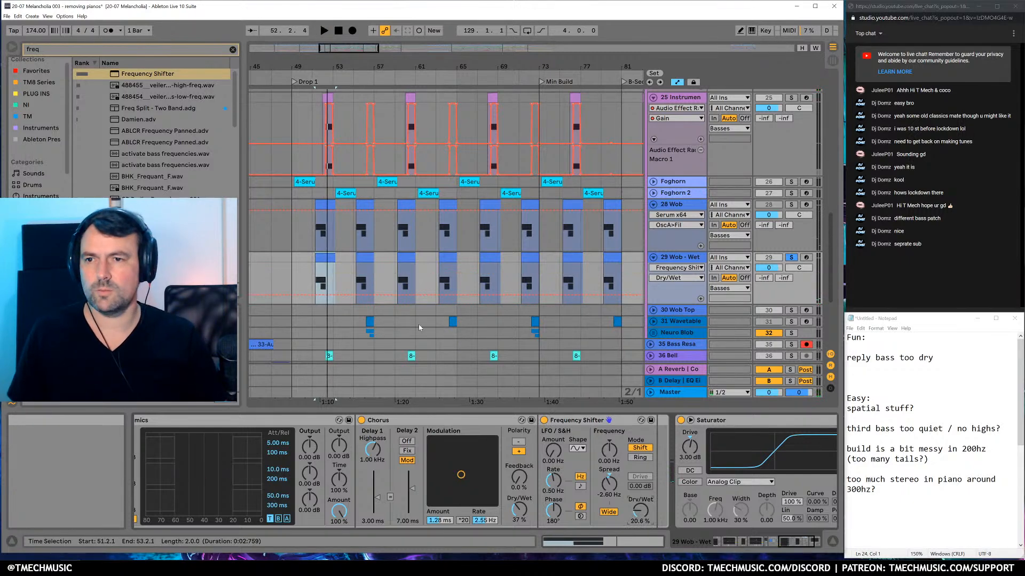
# Search for "over" and insert an Overdrive before the Chorus in the soloed Mids chain
pyautogui.hotkey('ctrl', 'f')
pyautogui.write('over')
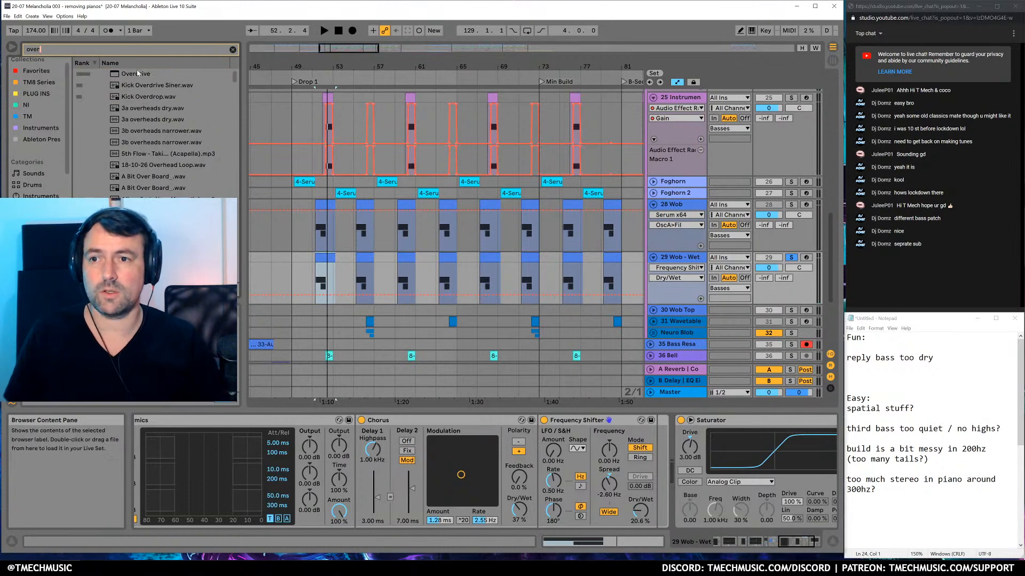
pyautogui.press('Return')
pyautogui.press('space')
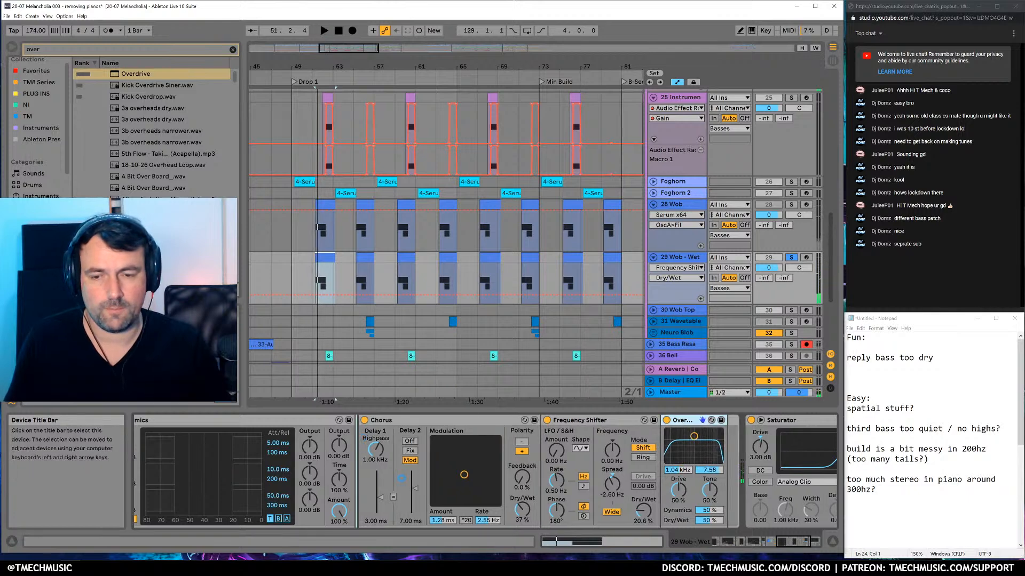
pyautogui.press('space')
# Set the new Overdrive's dry/wet to 20% and compare playback with it bypassed
pyautogui.moveTo(401, 519); pyautogui.dragTo(401, 533)
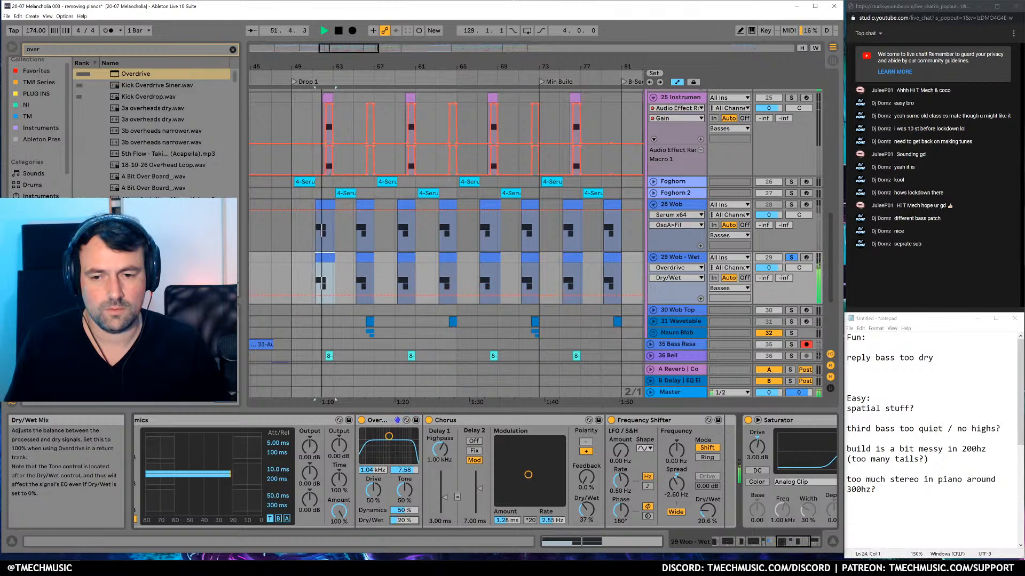
pyautogui.click(362, 420)
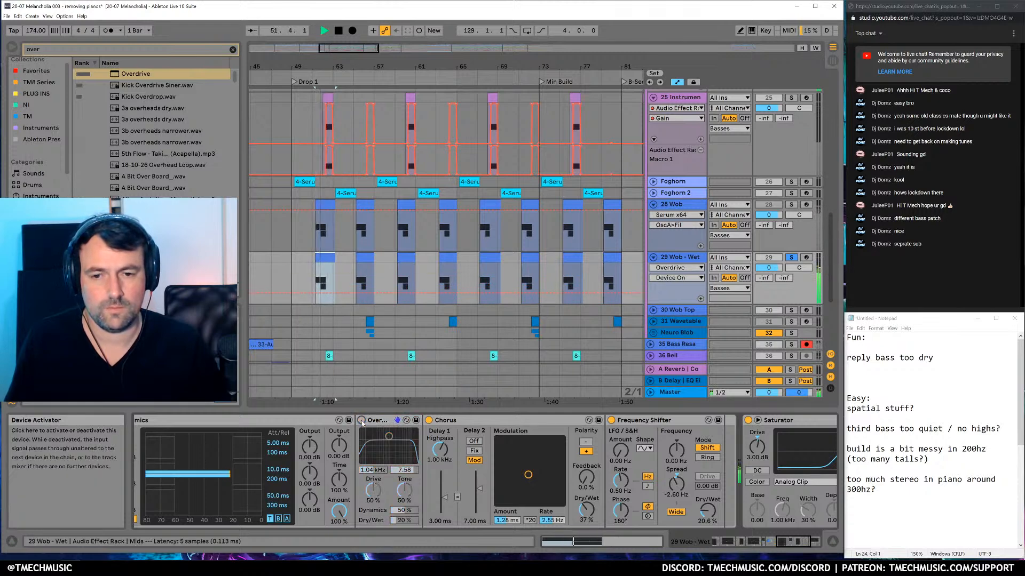
pyautogui.press('space')
# Solo the third chain of the Audio Effect Rack instead of Mids, rename it Sub, and audition its low band
pyautogui.click(753, 543)
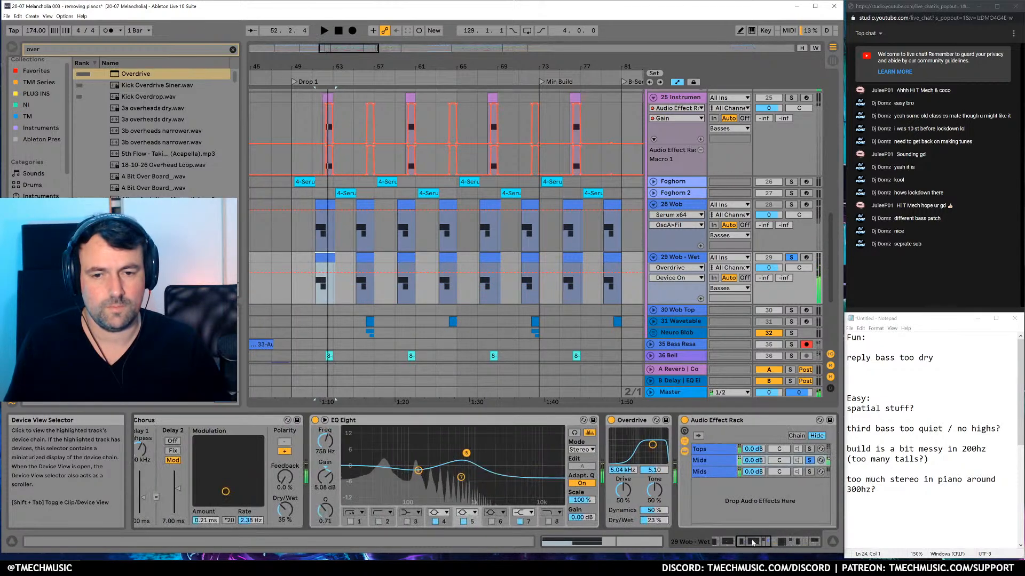
pyautogui.click(820, 471)
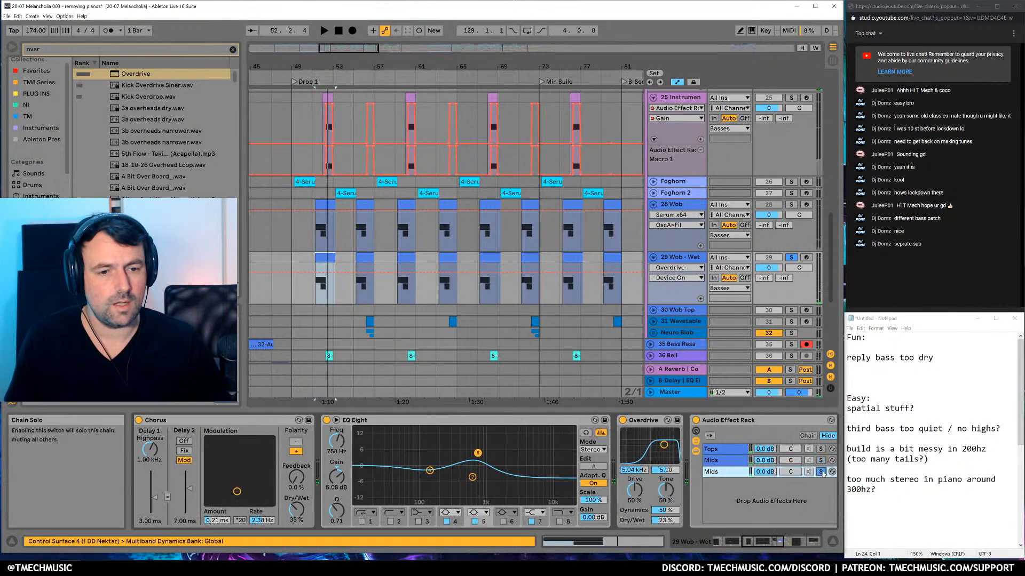
pyautogui.click(763, 543)
pyautogui.press('space')
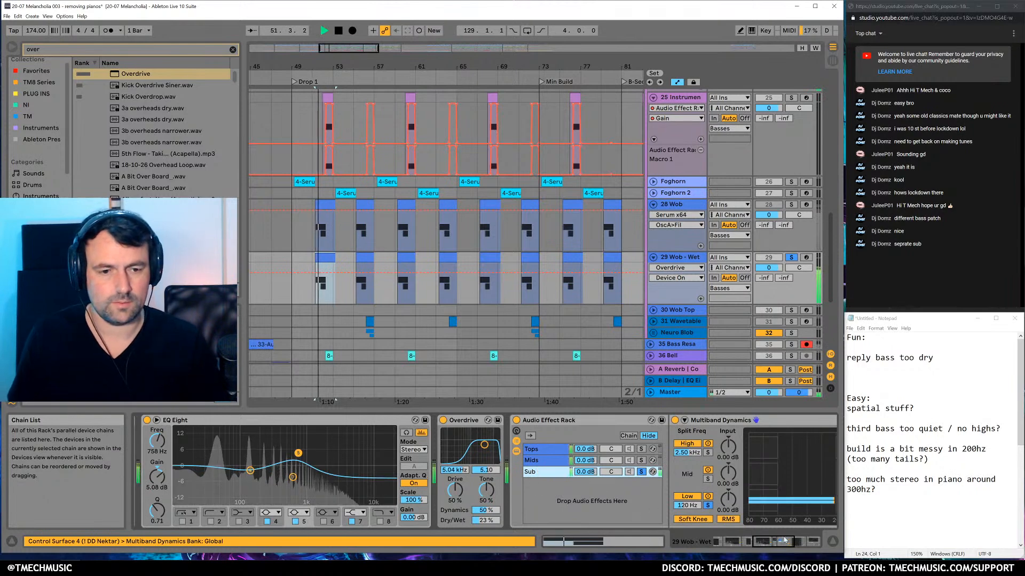
pyautogui.click(798, 543)
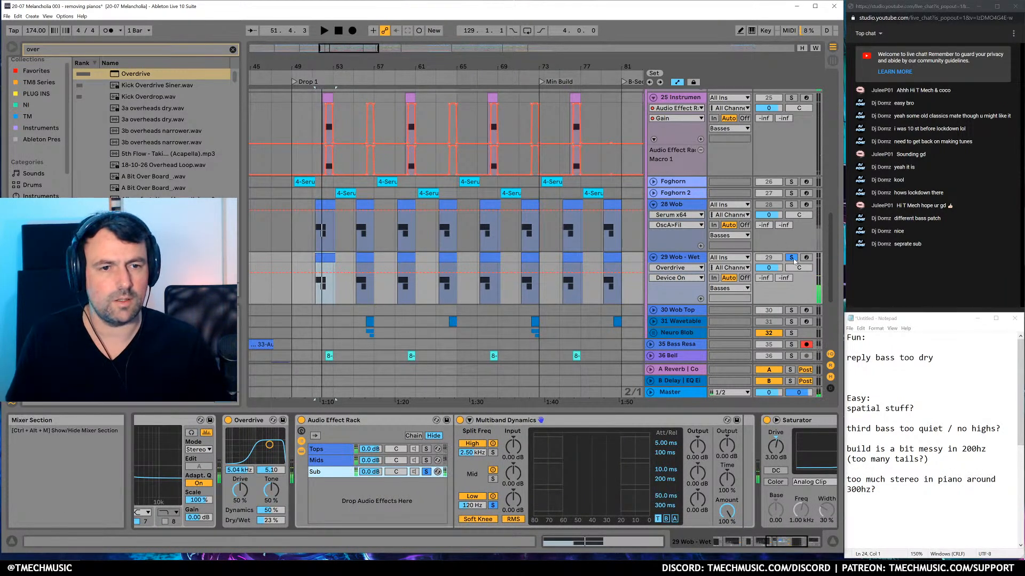
pyautogui.press('space')
pyautogui.press('space')
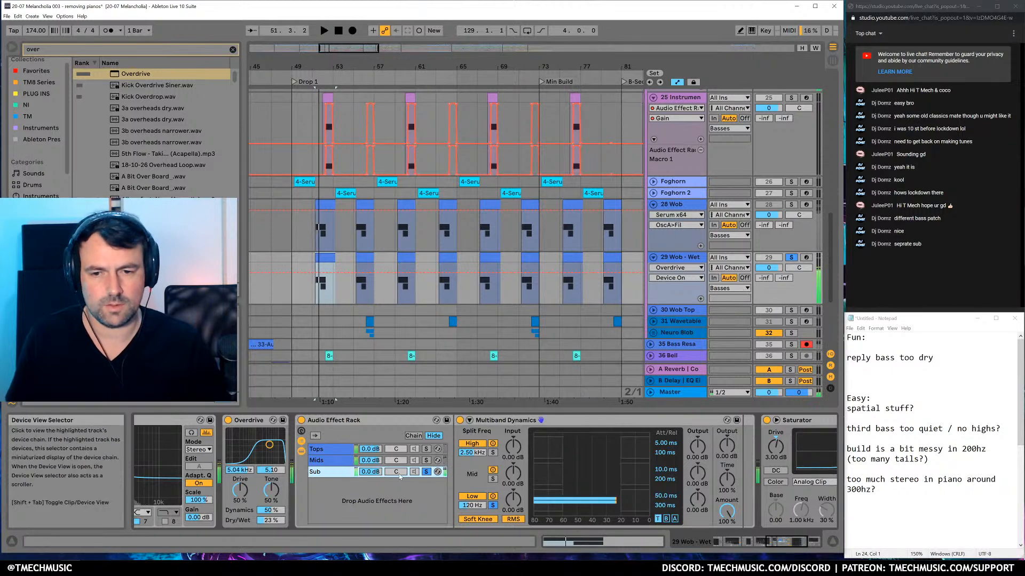
# Search for "sat" and add a Saturator after the Multiband Dynamics in the Sub chain
pyautogui.hotkey('ctrl', 'f')
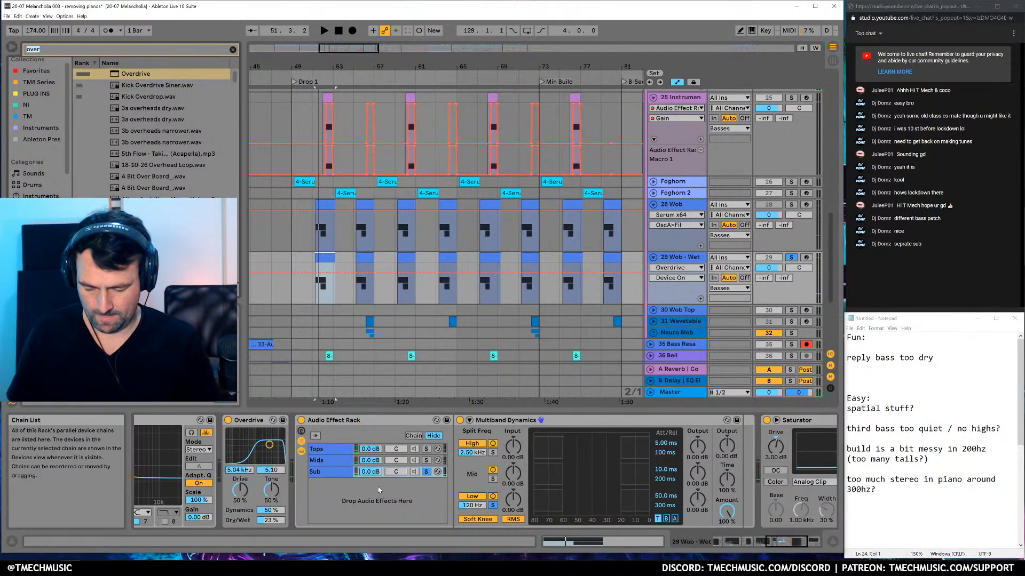
pyautogui.write('sat')
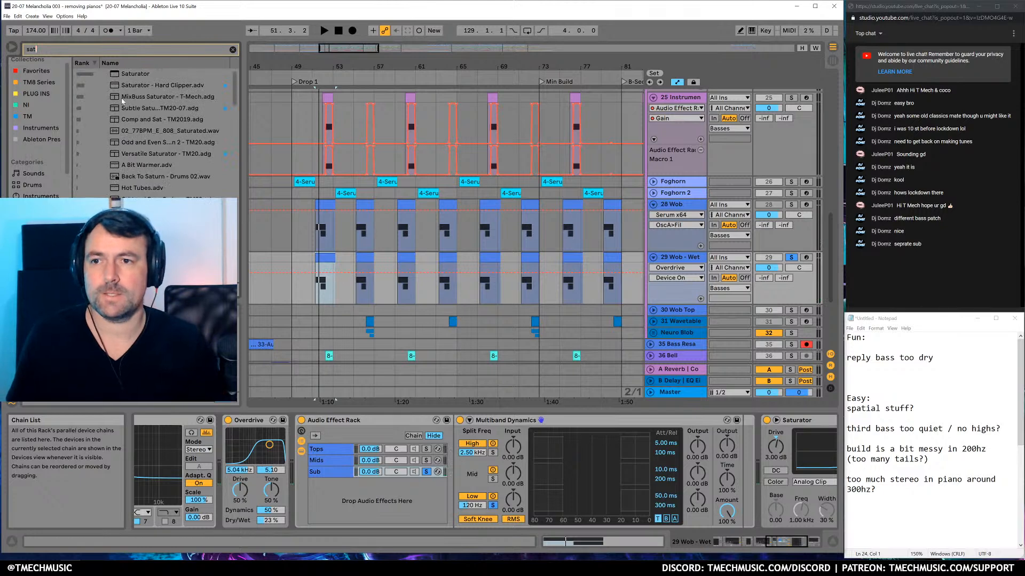
pyautogui.press('Return')
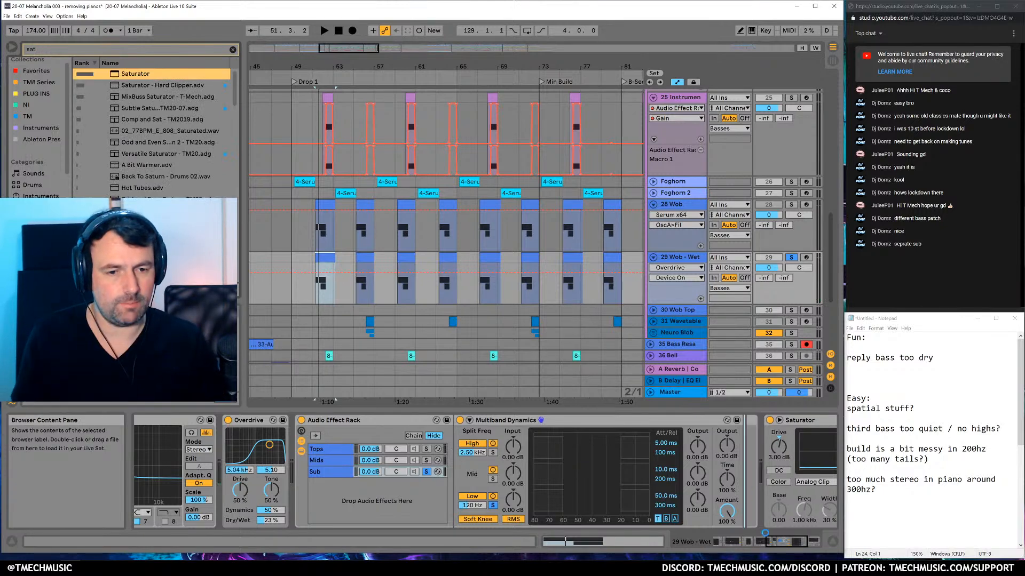
pyautogui.press('space')
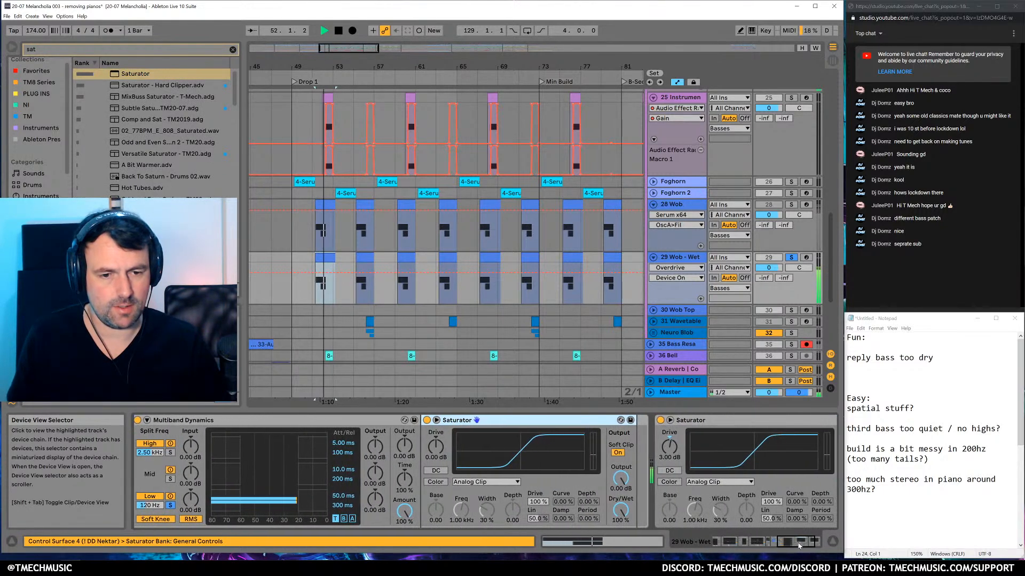
# Set the Sub chain Saturator's curve to Sinoid Fold and its drive to 6 dB, auditioning the change
pyautogui.click(469, 483)
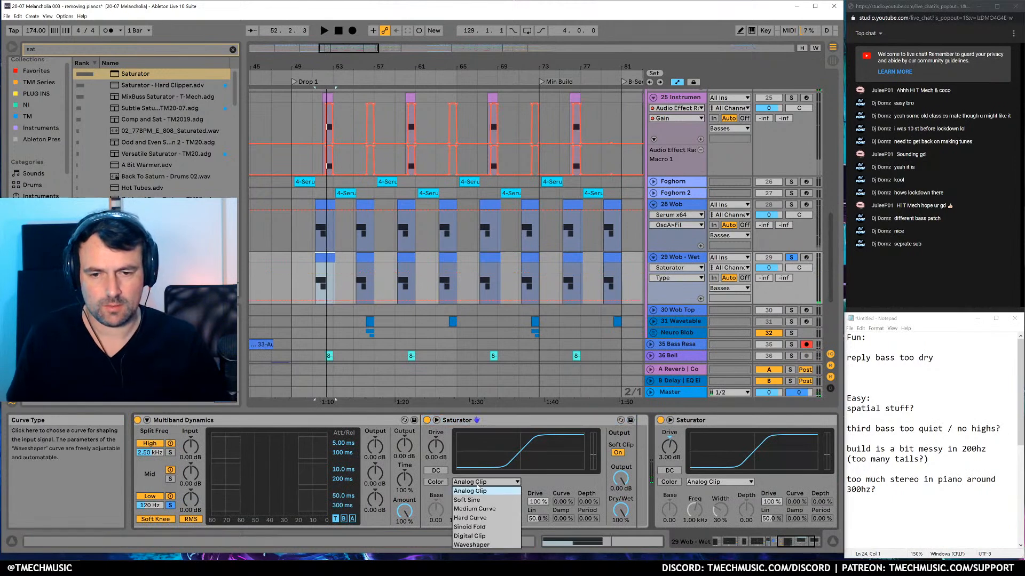
pyautogui.click(472, 524)
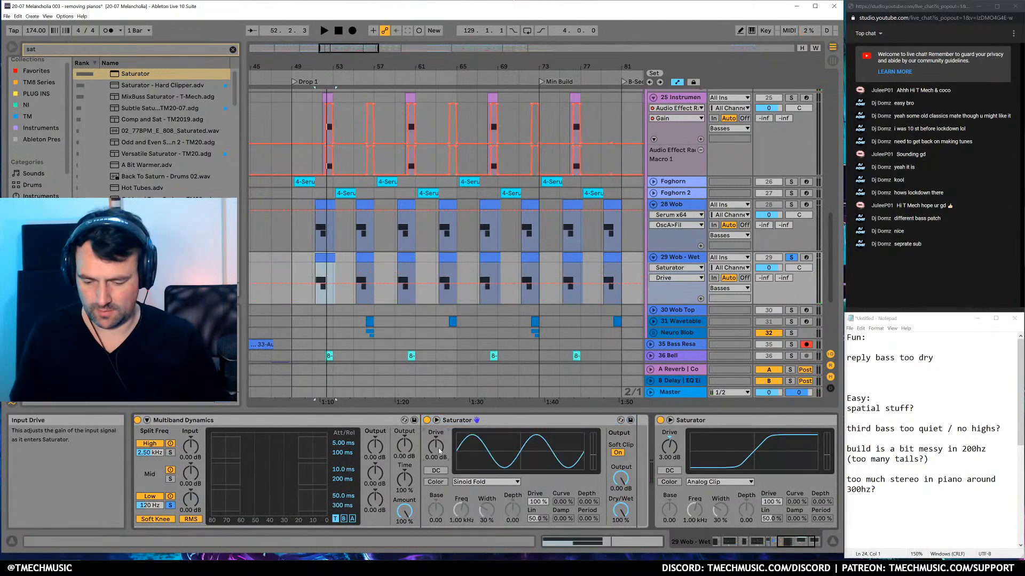
pyautogui.moveTo(439, 451); pyautogui.dragTo(436, 448)
pyautogui.press('space')
pyautogui.press('space')
# Turn off the solo on the Sub chain in the Audio Effect Rack
pyautogui.scroll(5, 436, 464)
pyautogui.click(433, 472)
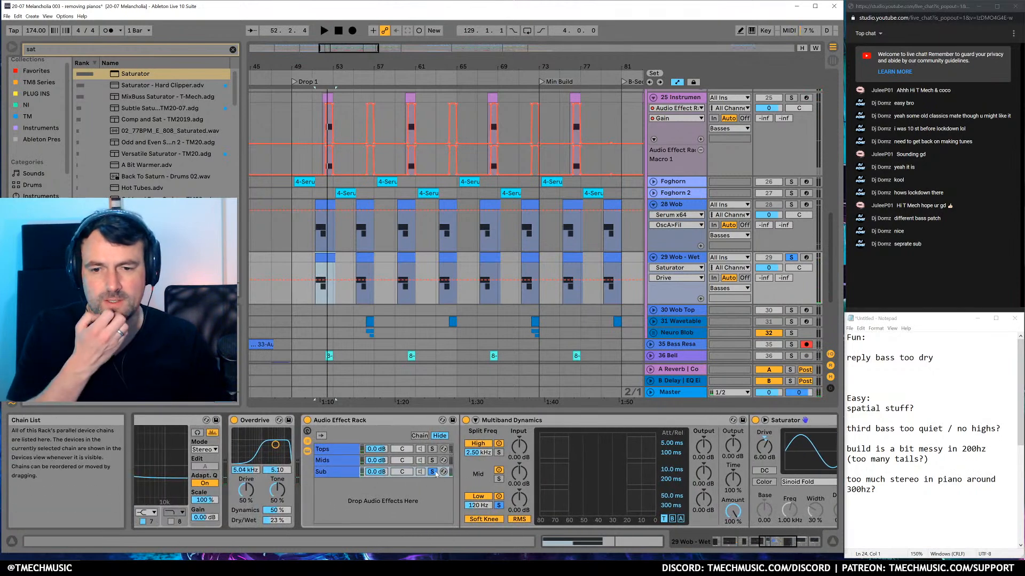
pyautogui.click(437, 475)
# Compare the Wob and Wob - Wet tracks by soloing each in turn during playback
pyautogui.click(791, 257)
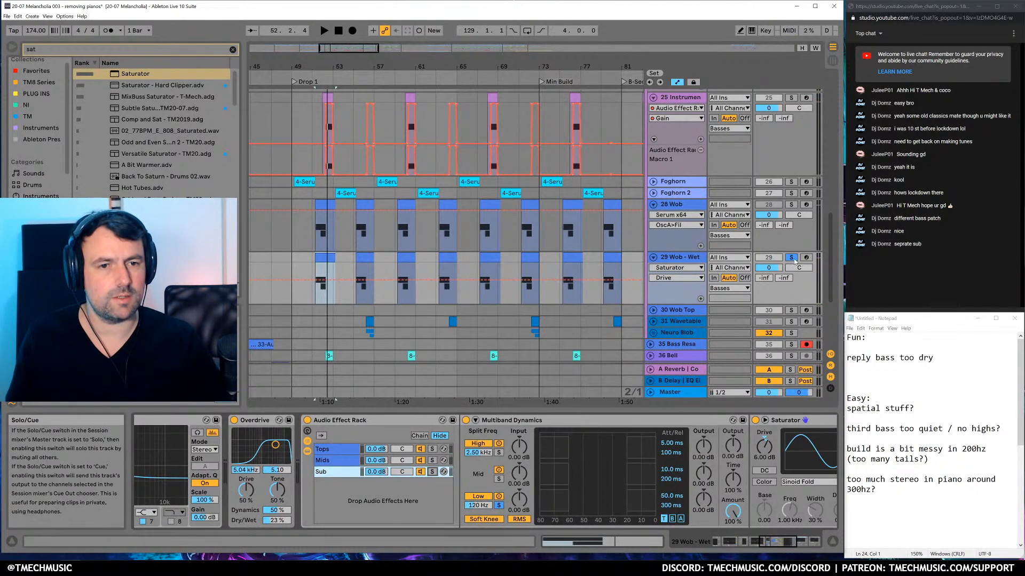
pyautogui.click(791, 204)
pyautogui.press('space')
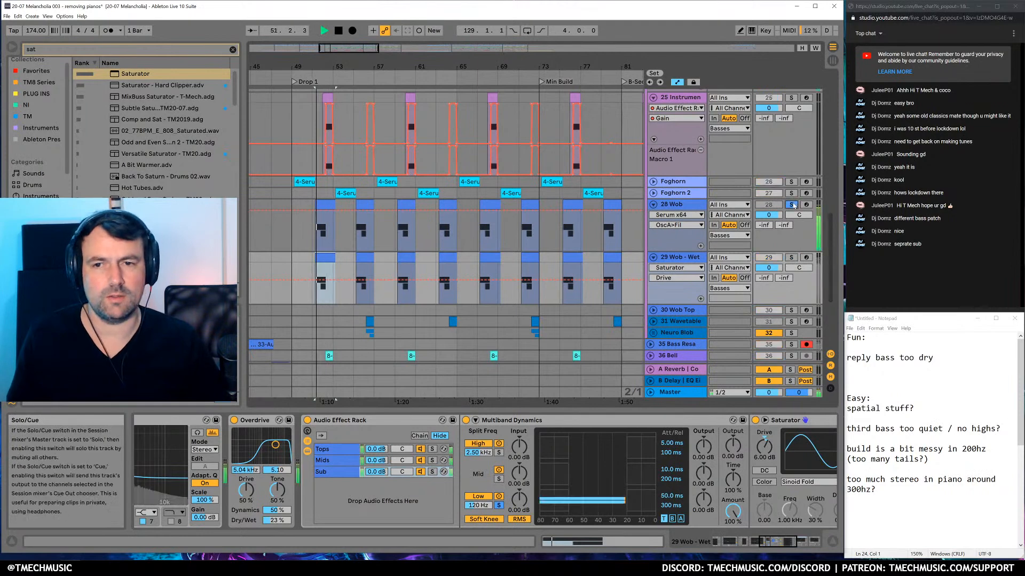
pyautogui.click(791, 258)
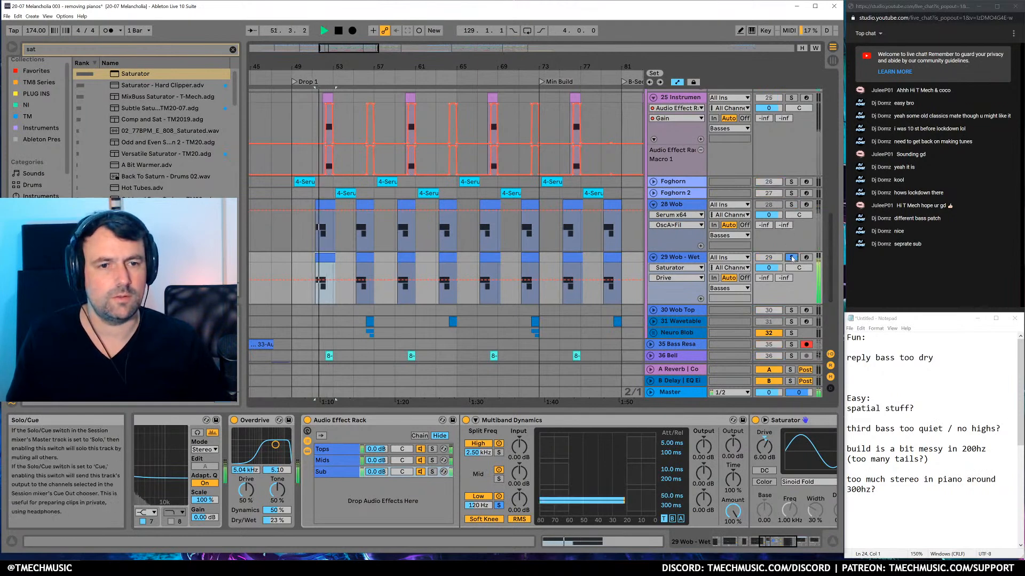
pyautogui.click(792, 259)
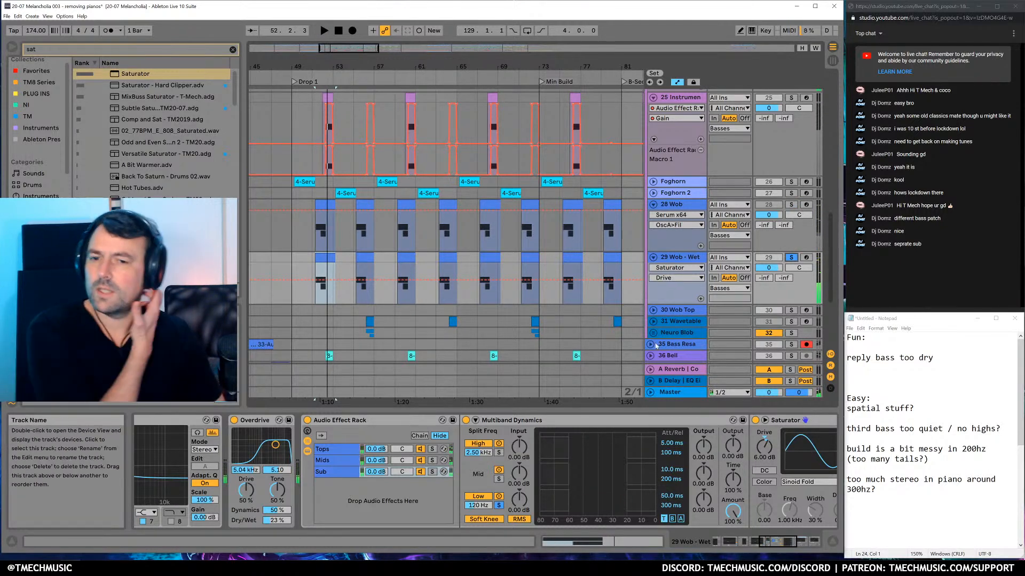
# Set the final Analog Clip Saturator's output to -3.57 dB on Wob - Wet, comparing its level against the soloed Wob track
pyautogui.click(798, 545)
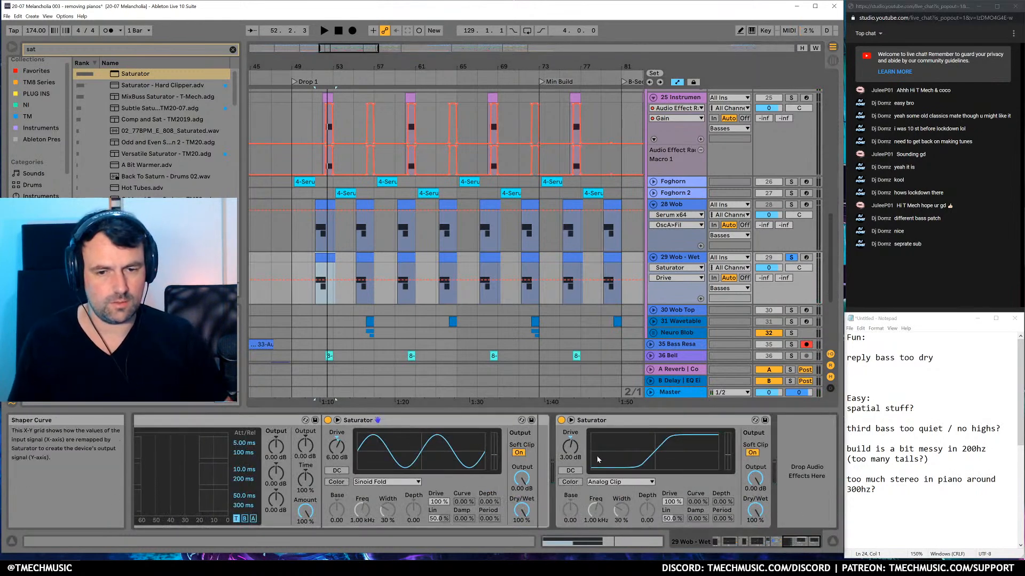
pyautogui.press('space')
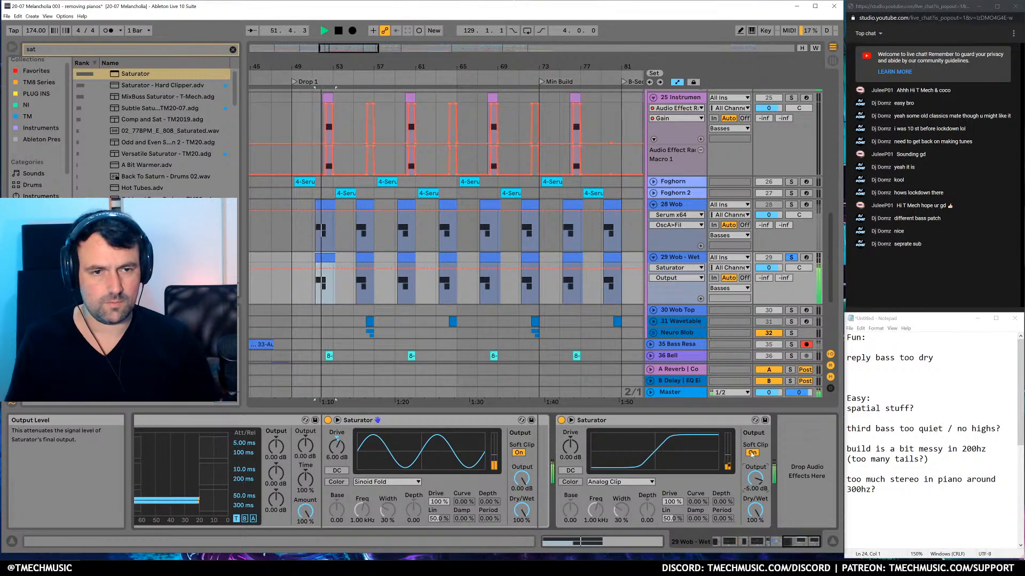
pyautogui.click(792, 205)
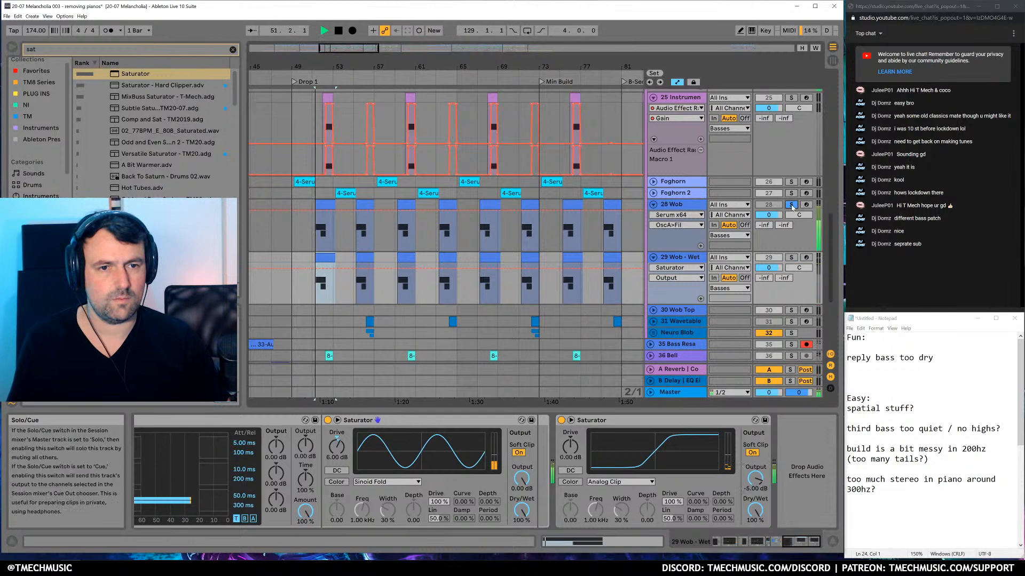
pyautogui.click(791, 258)
pyautogui.moveTo(757, 482); pyautogui.dragTo(757, 480)
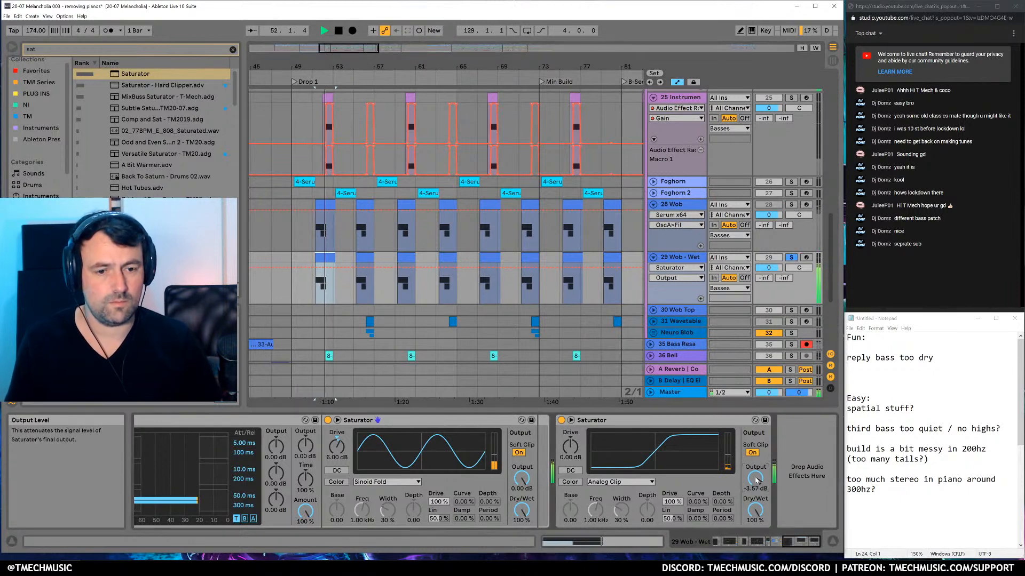
# Check the soloed Wob track against Wob - Wet, clear the solo, and play the full mix from bar 47
pyautogui.click(792, 206)
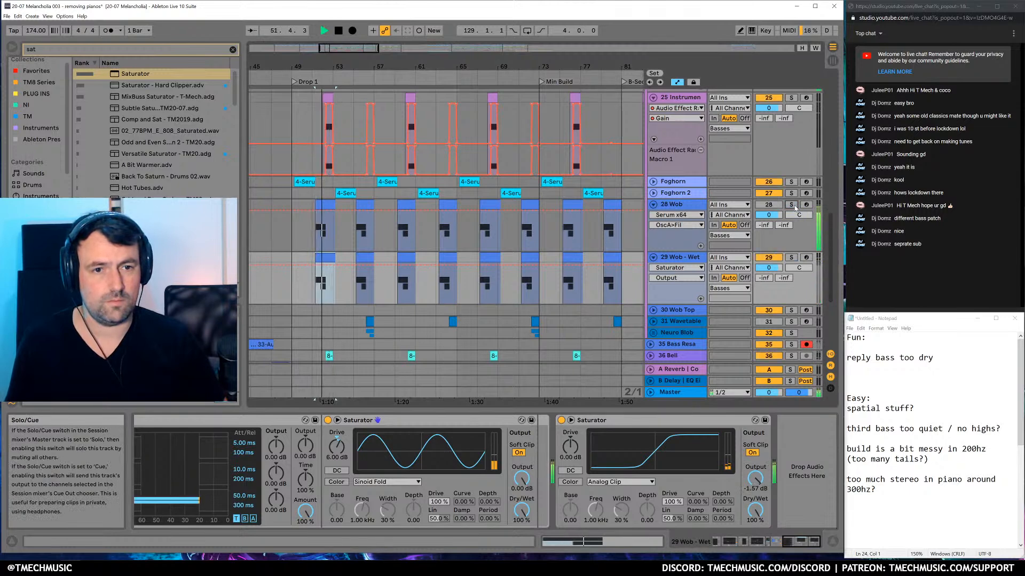
pyautogui.click(793, 206)
pyautogui.click(267, 244)
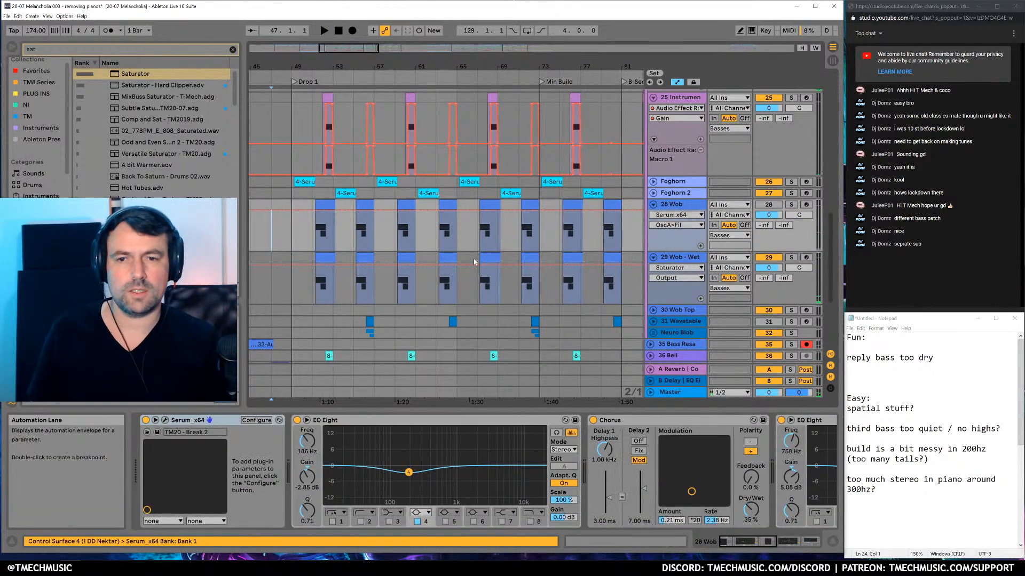
pyautogui.press('space')
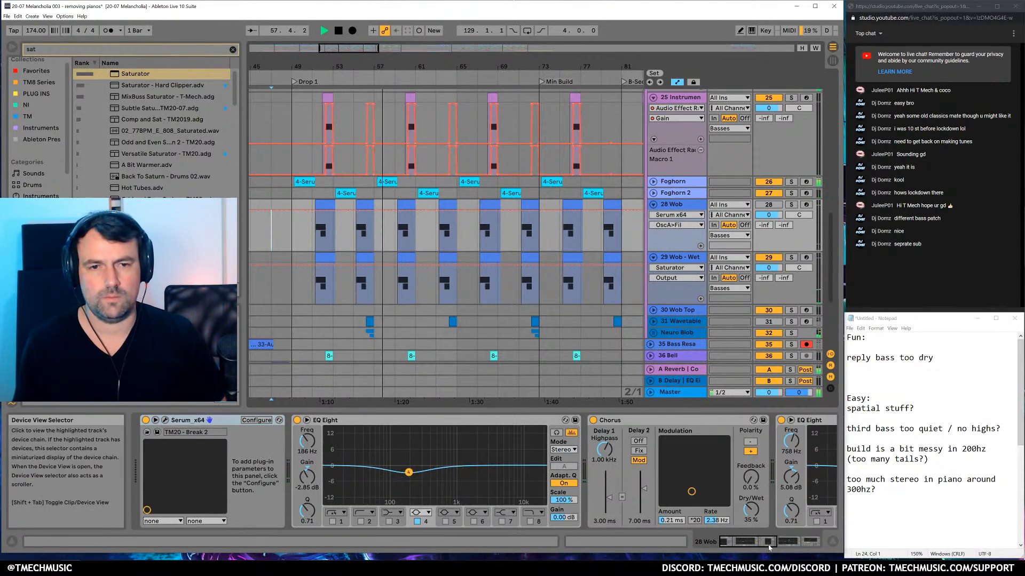
# Try the Wob - Wet rack's Tops chain at -4.3 dB and Mids chain at -3.7 dB, and reset both to 0 dB
pyautogui.click(706, 266)
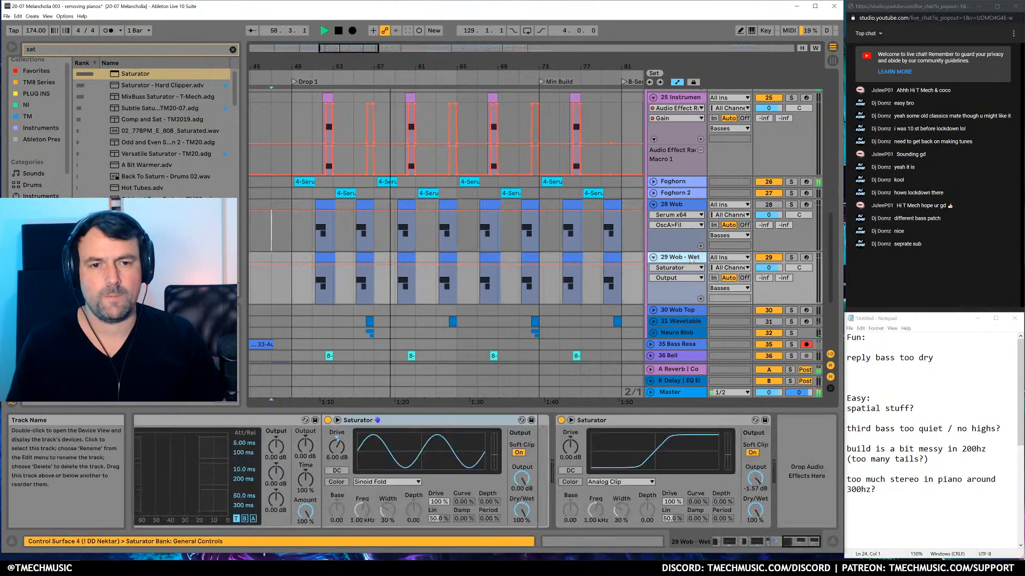
pyautogui.click(778, 544)
pyautogui.moveTo(778, 544); pyautogui.dragTo(761, 544)
pyautogui.moveTo(486, 450); pyautogui.dragTo(486, 452)
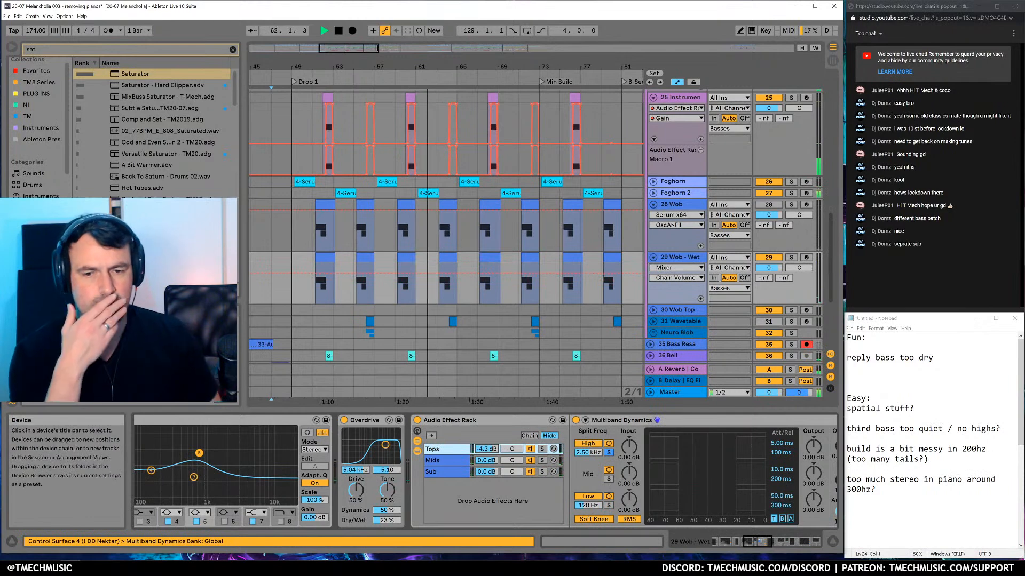
pyautogui.click(760, 544)
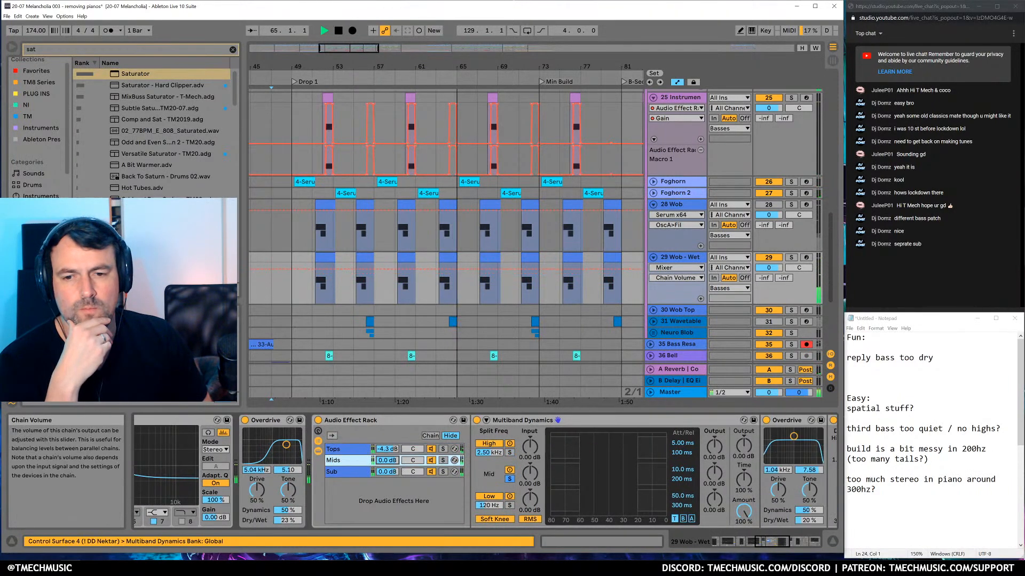
pyautogui.moveTo(768, 543); pyautogui.dragTo(771, 545)
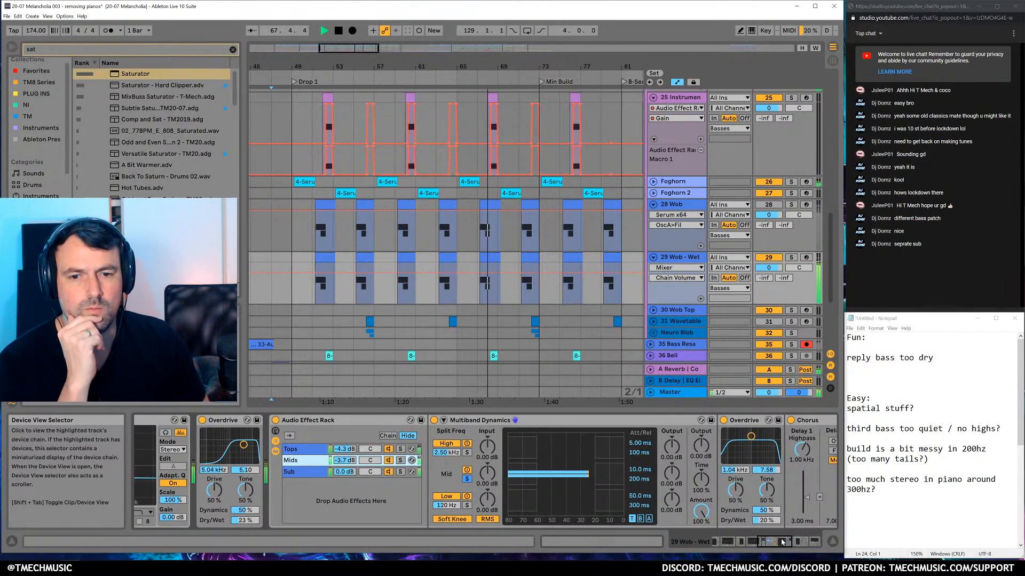
pyautogui.doubleClick(345, 449)
# Adjust the Dry/Wet mix of the Sinoid Fold Saturator and the Phaser in the Tops chain during playback
pyautogui.moveTo(764, 543); pyautogui.dragTo(774, 543)
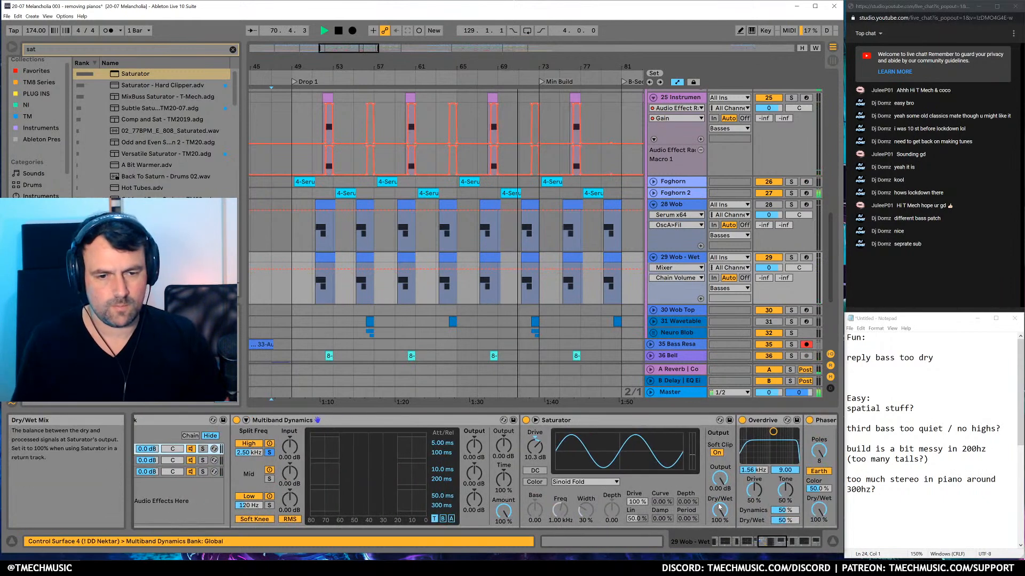
pyautogui.moveTo(720, 509); pyautogui.dragTo(781, 542)
pyautogui.moveTo(588, 520); pyautogui.dragTo(621, 517)
pyautogui.moveTo(779, 544)
pyautogui.mouseDown()
pyautogui.moveTo(755, 544)
pyautogui.moveTo(786, 542)
pyautogui.mouseUp()
# Set the Mids chain's Chorus Dry/Wet to 19% and its Overdrive Dry/Wet to 15%
pyautogui.click(450, 461)
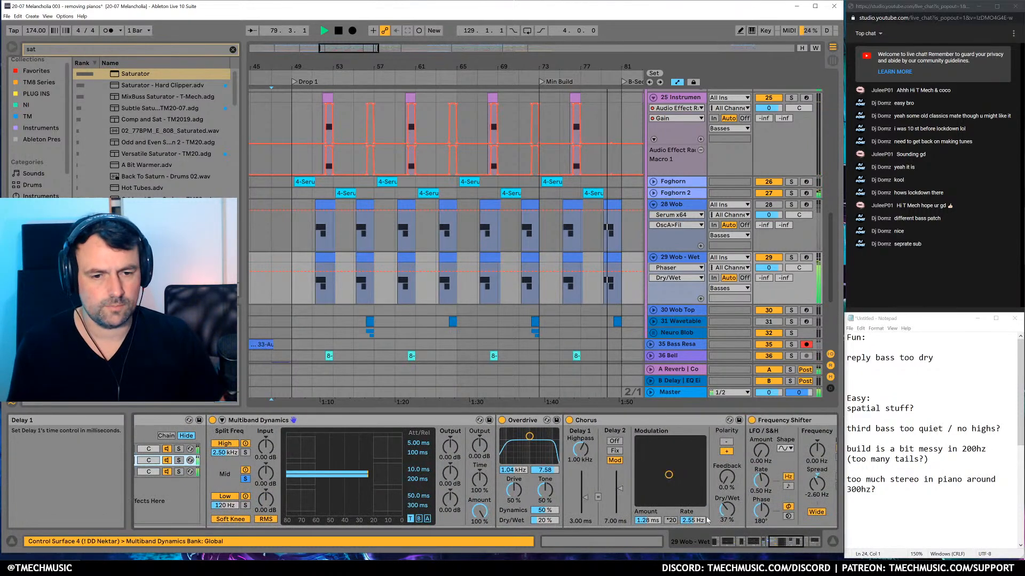
pyautogui.moveTo(544, 520); pyautogui.dragTo(544, 524)
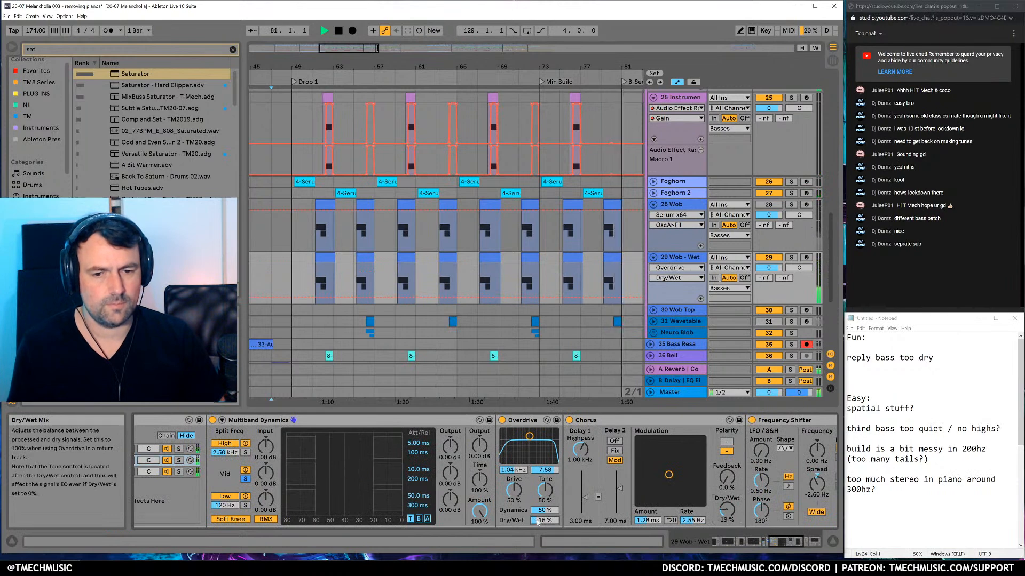
pyautogui.moveTo(789, 544); pyautogui.dragTo(806, 548)
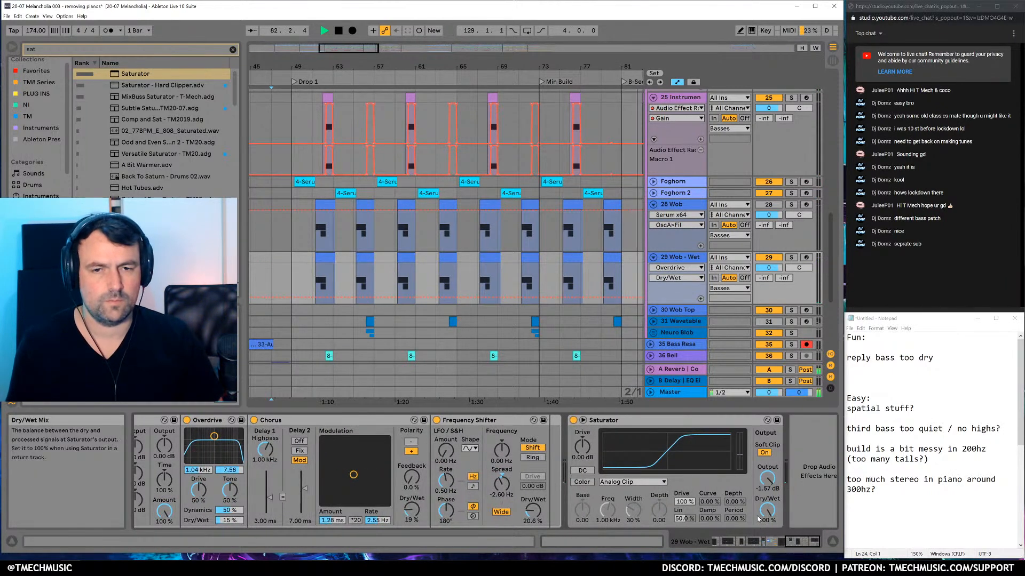
pyautogui.moveTo(557, 67); pyautogui.dragTo(437, 52)
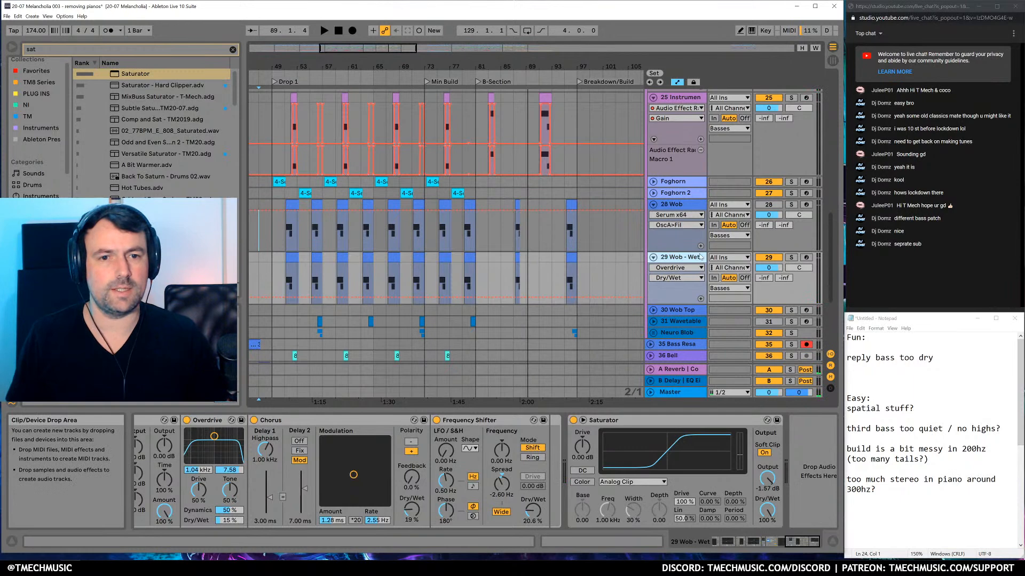
pyautogui.moveTo(581, 67); pyautogui.dragTo(581, 52)
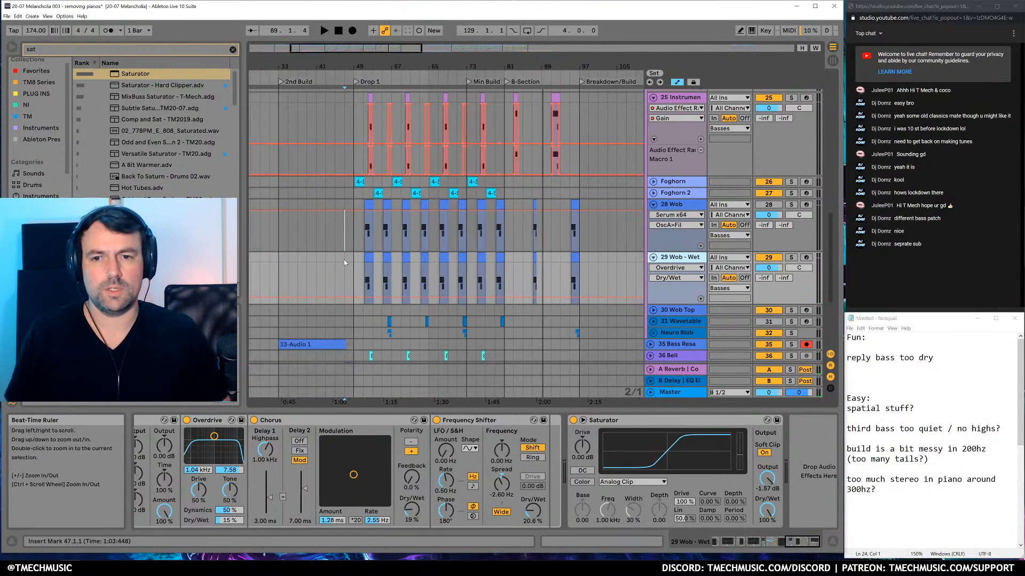
pyautogui.click(381, 257)
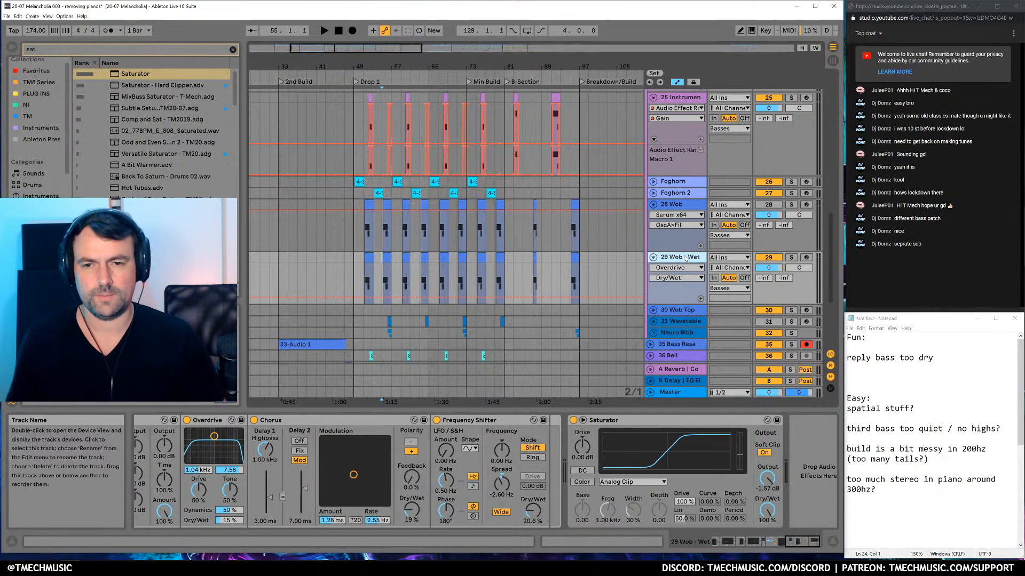
# Switch to Notepad, add the to-do "a/b the detune amounts on reply bass", and mark "reply bass too dry" with an x
pyautogui.click(871, 398)
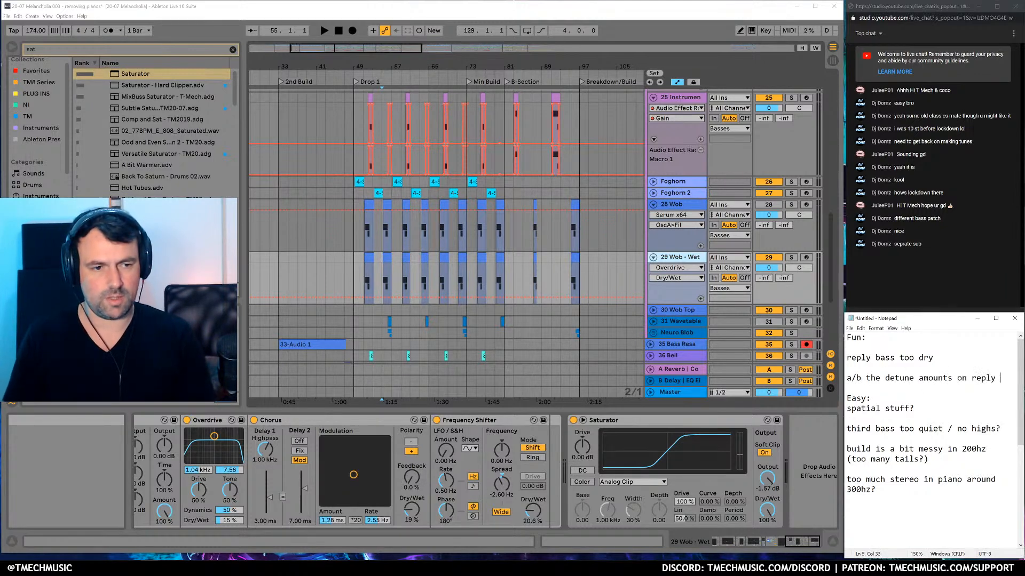
pyautogui.write('ss')
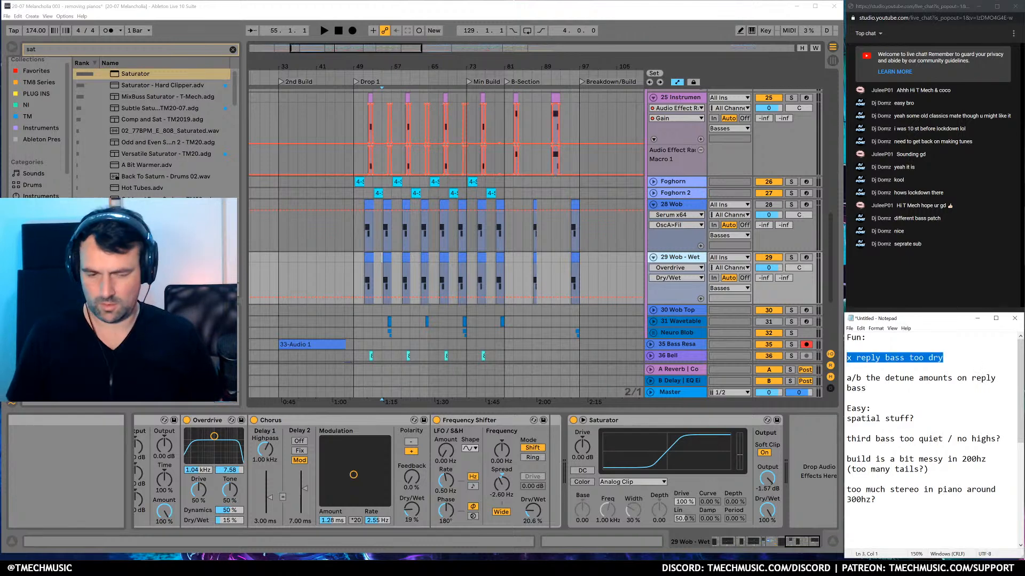
# Move the line "x reply bass too dry" to the end of the completed items in the notes
pyautogui.press('BackSpace')
pyautogui.press('Down')
pyautogui.press('Down')
pyautogui.press('Down')
pyautogui.press('Down')
pyautogui.press('Down')
pyautogui.press('Down')
pyautogui.press('Down')
pyautogui.press('Down')
pyautogui.press('Down')
pyautogui.press('Down')
pyautogui.press('Down')
pyautogui.press('Down')
pyautogui.press('Down')
pyautogui.press('Down')
pyautogui.press('Down')
pyautogui.press('Down')
pyautogui.press('Down')
pyautogui.press('Down')
pyautogui.press('Down')
pyautogui.press('Down')
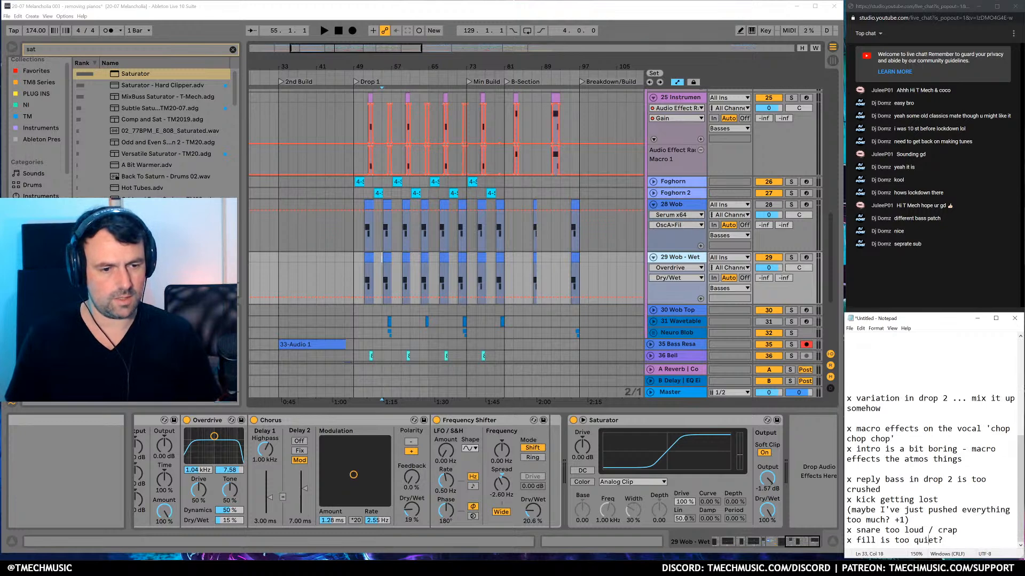
pyautogui.press('Return')
pyautogui.press('Return')
pyautogui.write('x reply bass too dry')
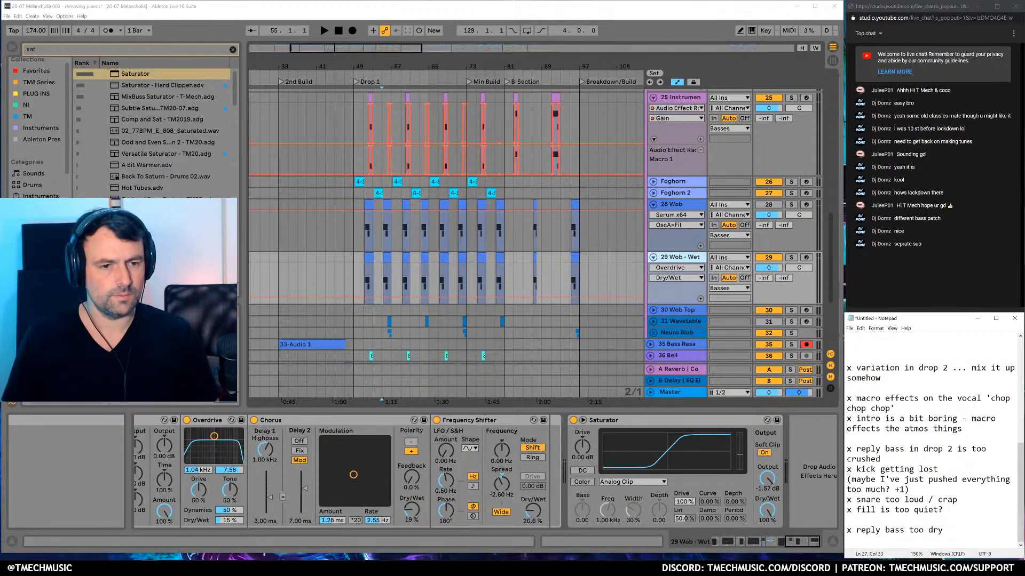
# Remove the extra blank line under the Fun heading in the notes
pyautogui.press('Up')
pyautogui.press('Up')
pyautogui.press('Up')
pyautogui.press('Up')
pyautogui.press('Up')
pyautogui.press('Up')
pyautogui.press('Up')
pyautogui.press('Up')
pyautogui.press('Up')
pyautogui.press('Up')
pyautogui.press('Up')
pyautogui.press('Up')
pyautogui.press('Up')
pyautogui.press('Up')
pyautogui.press('Up')
pyautogui.press('Up')
pyautogui.press('Up')
pyautogui.press('Up')
pyautogui.press('Up')
pyautogui.press('Up')
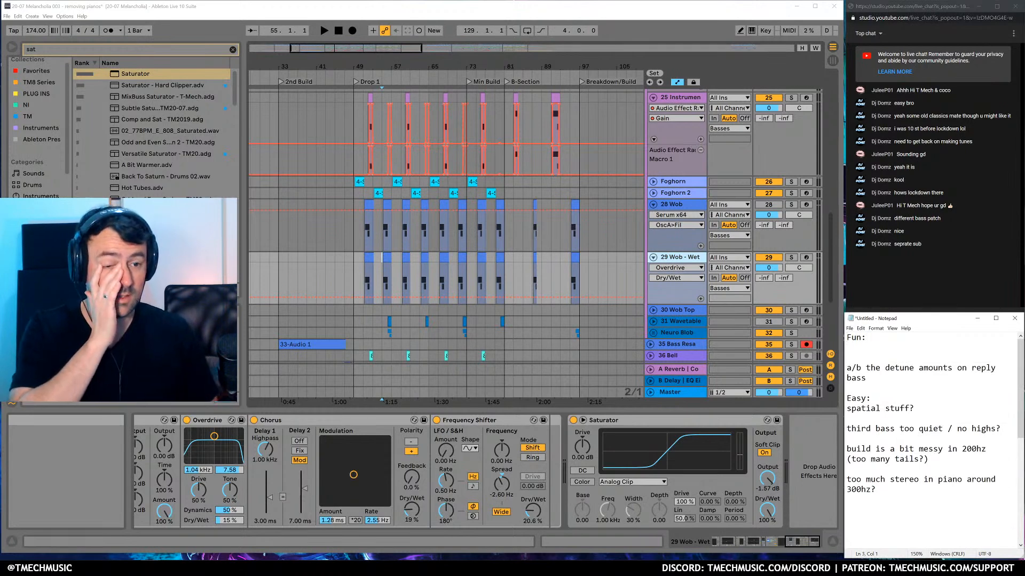
pyautogui.press('BackSpace')
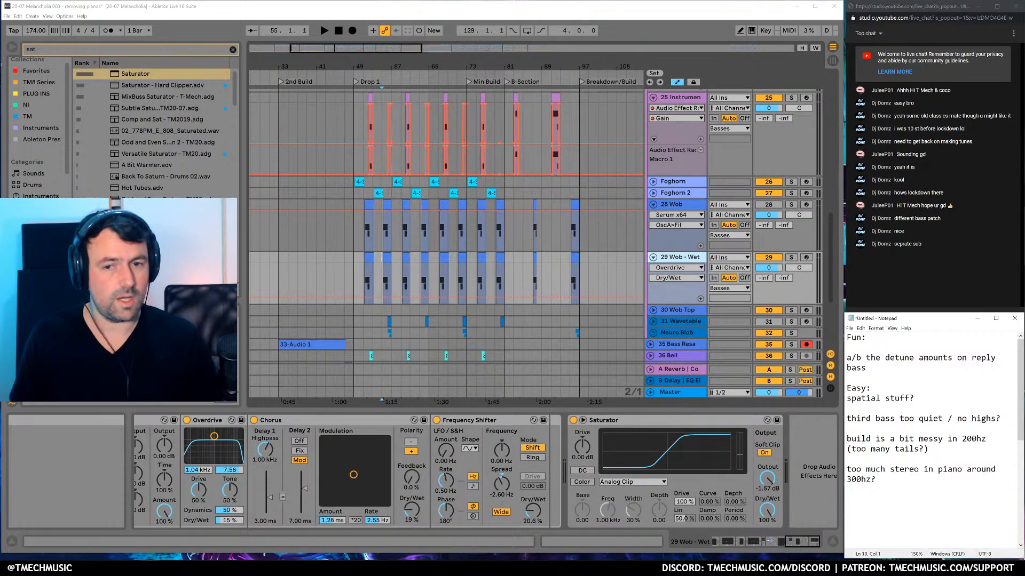
# Switch back to Ableton Live, solo the 25 Instrument track, and audition its clip around bar 52
pyautogui.scroll(5, 402, 231)
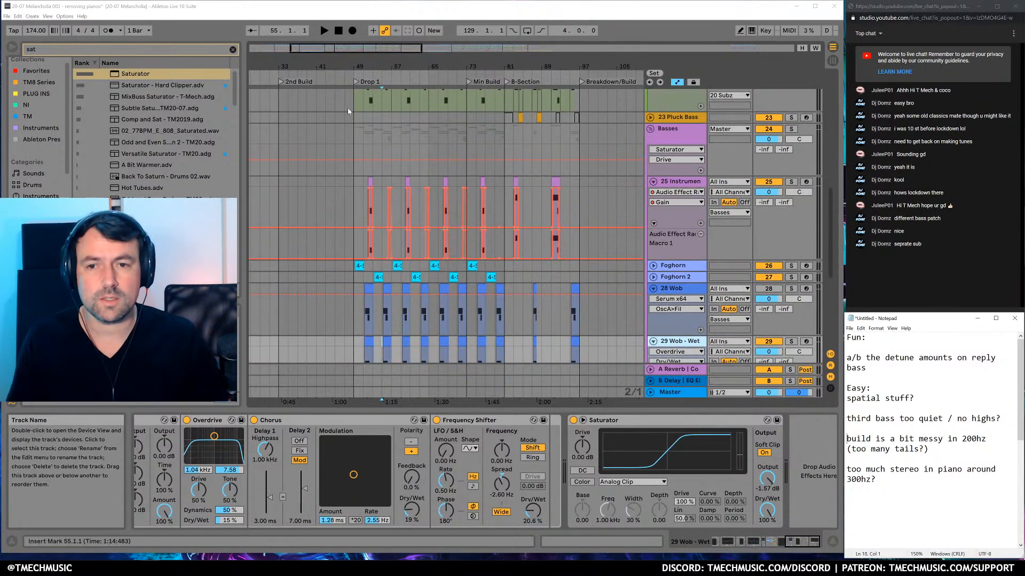
pyautogui.moveTo(367, 70); pyautogui.dragTo(367, 93)
pyautogui.click(419, 219)
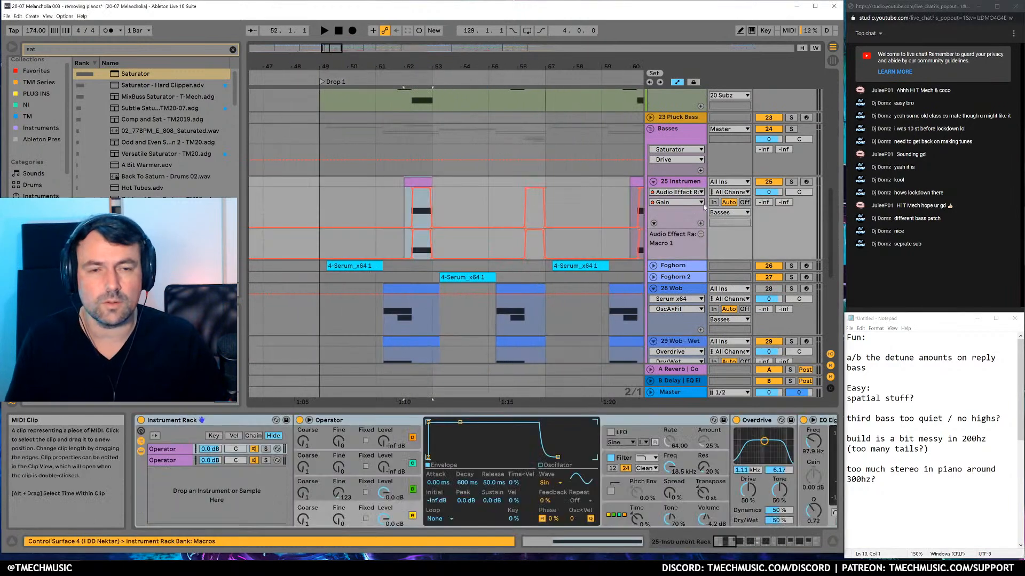
pyautogui.click(791, 182)
pyautogui.press('space')
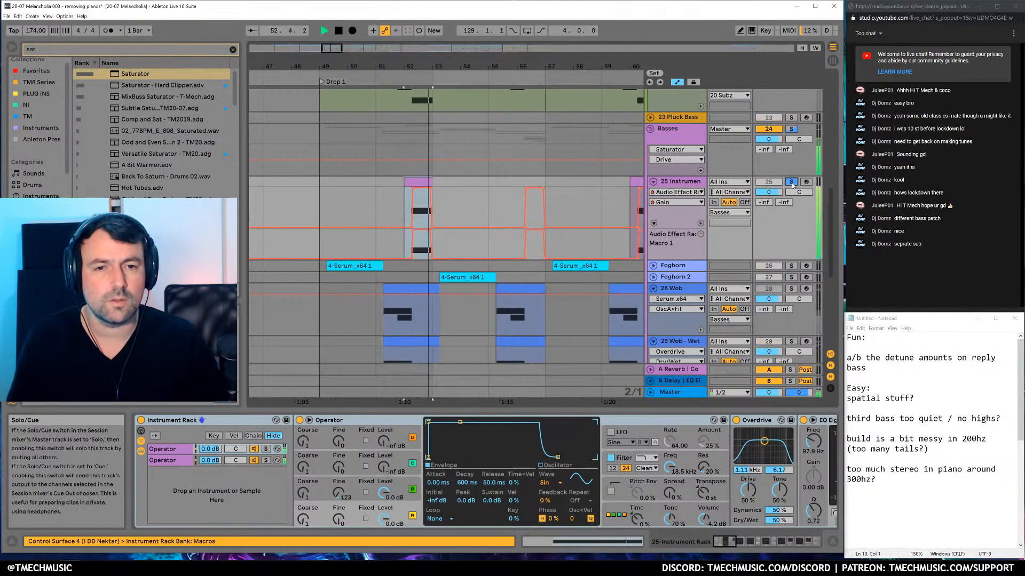
pyautogui.press('space')
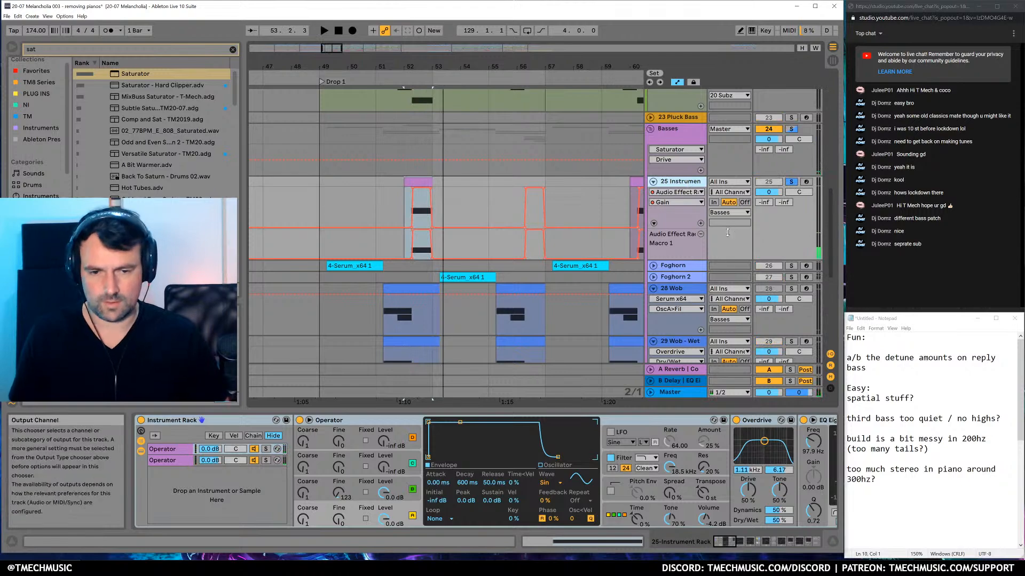
# Try an Overdrive after the Utility on the 25 Instrument track, adjusting its filter band and Dry/Wet during playback
pyautogui.hotkey('shift', 'Tab')
pyautogui.moveTo(726, 544); pyautogui.dragTo(833, 543)
pyautogui.press('space')
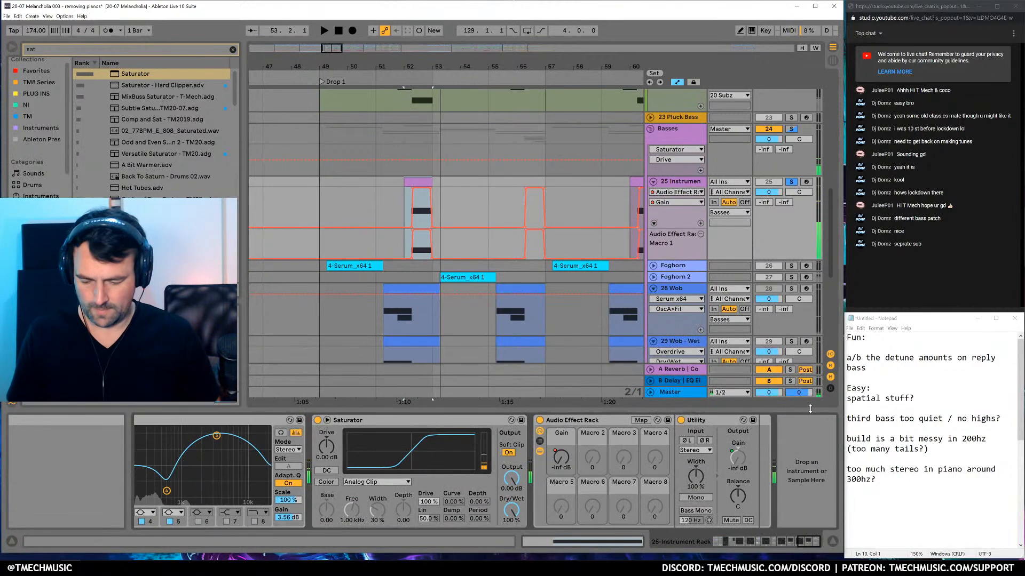
pyautogui.hotkey('ctrl', 'f')
pyautogui.write('over')
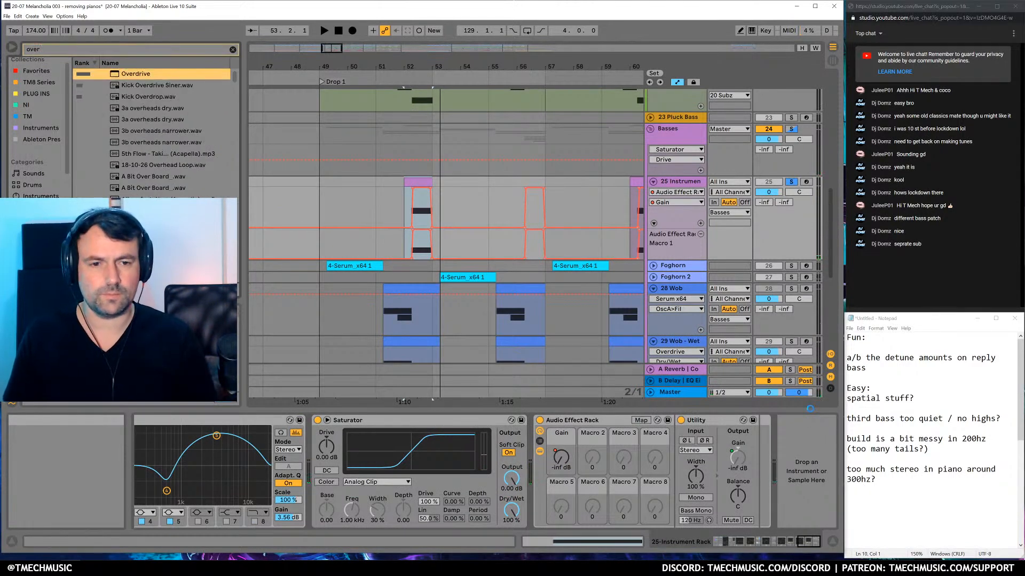
pyautogui.press('Return')
pyautogui.press('space')
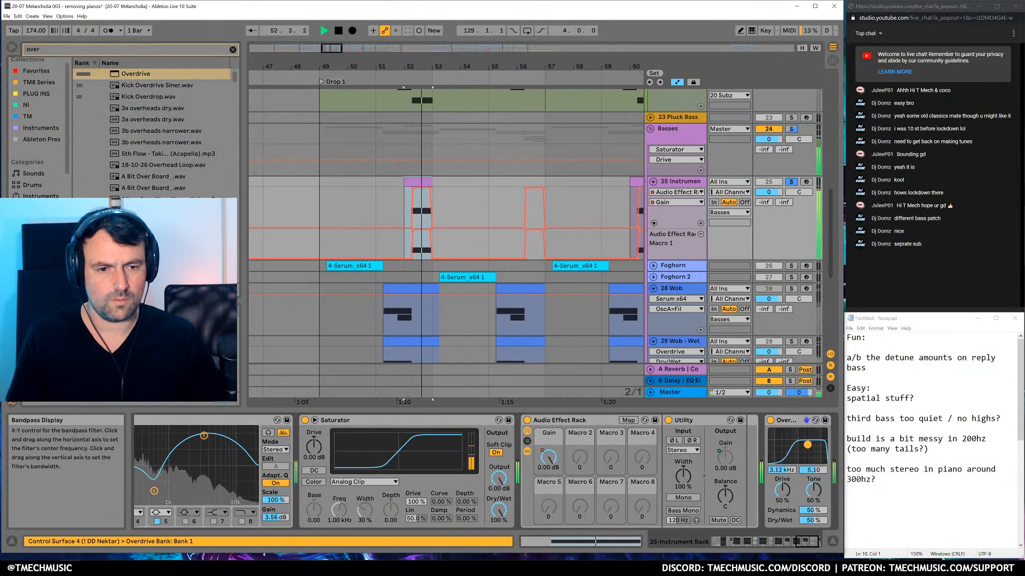
pyautogui.moveTo(808, 445); pyautogui.dragTo(804, 443)
pyautogui.moveTo(813, 520); pyautogui.dragTo(799, 546)
# Duplicate the EQ Eight between the Saturators on the 25 Instrument track and set the copy's output gain to -8.44 dB
pyautogui.press('space')
pyautogui.press('space')
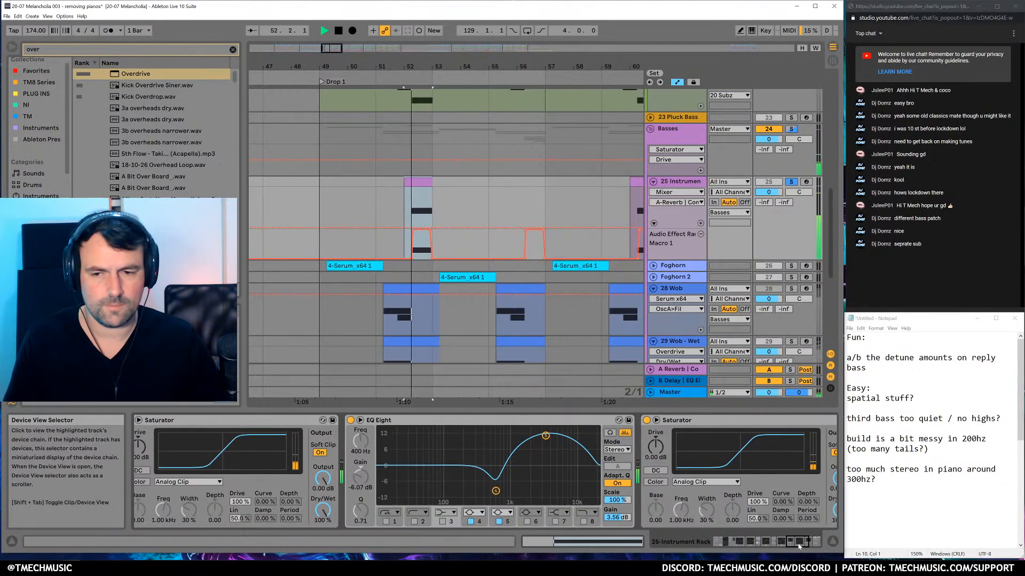
pyautogui.press('space')
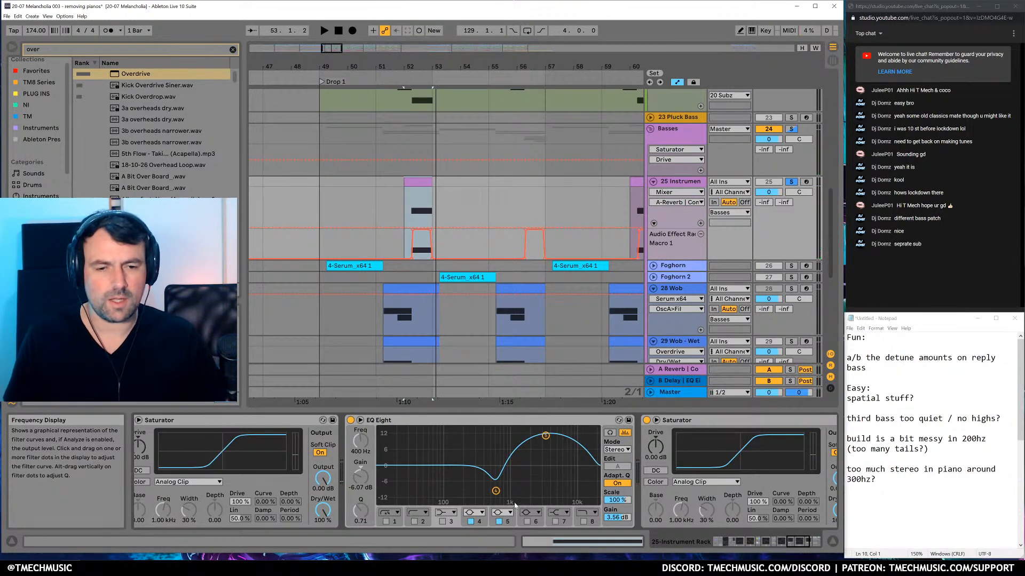
pyautogui.press('space')
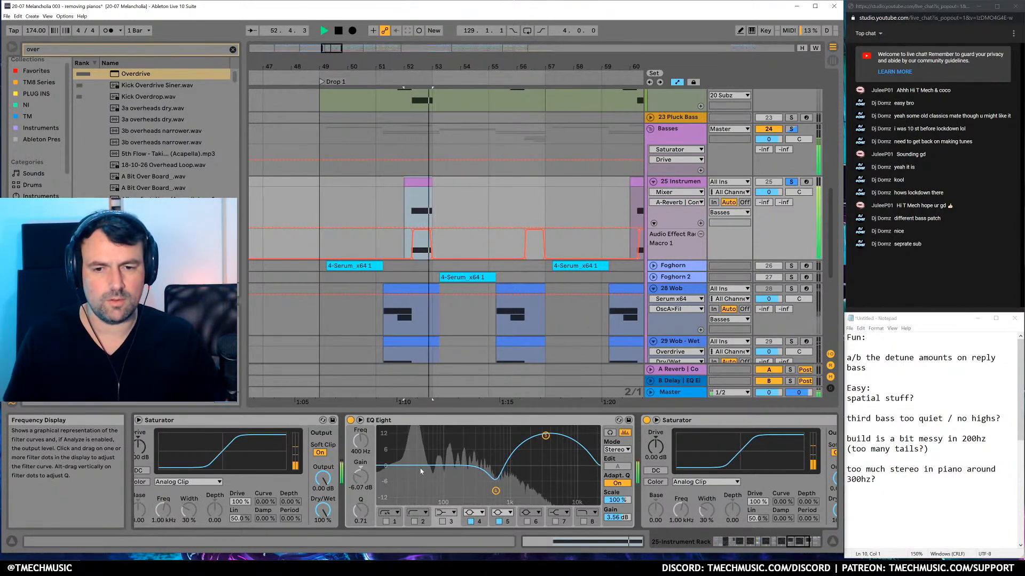
pyautogui.press('space')
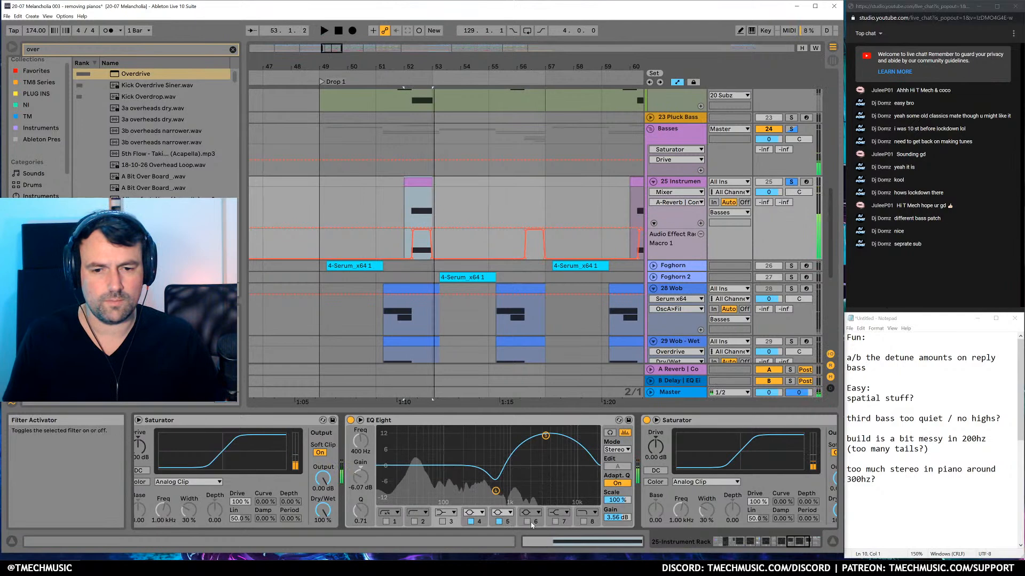
pyautogui.click(540, 419)
pyautogui.hotkey('ctrl', 'd')
pyautogui.press('space')
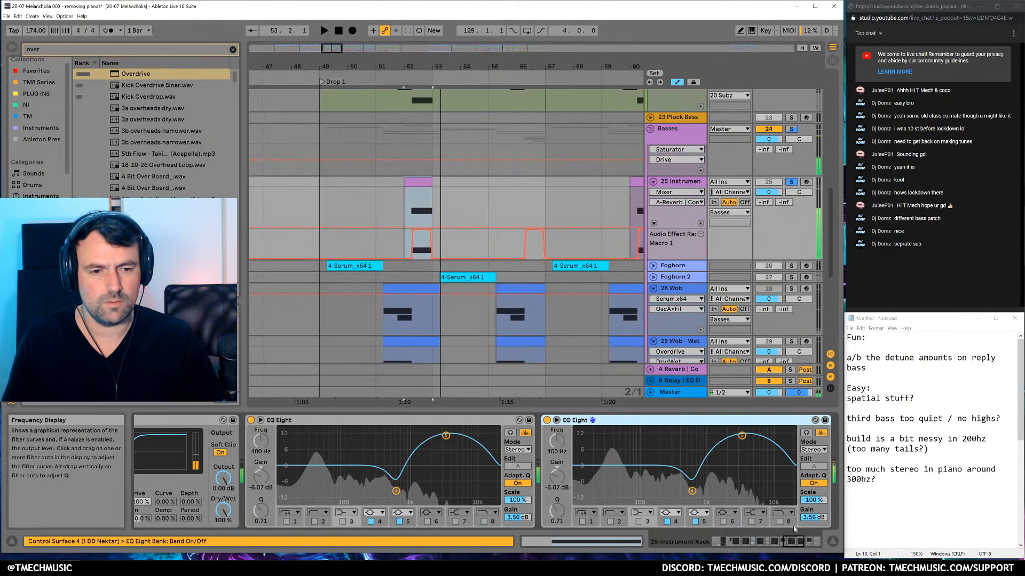
pyautogui.moveTo(812, 518); pyautogui.dragTo(802, 541)
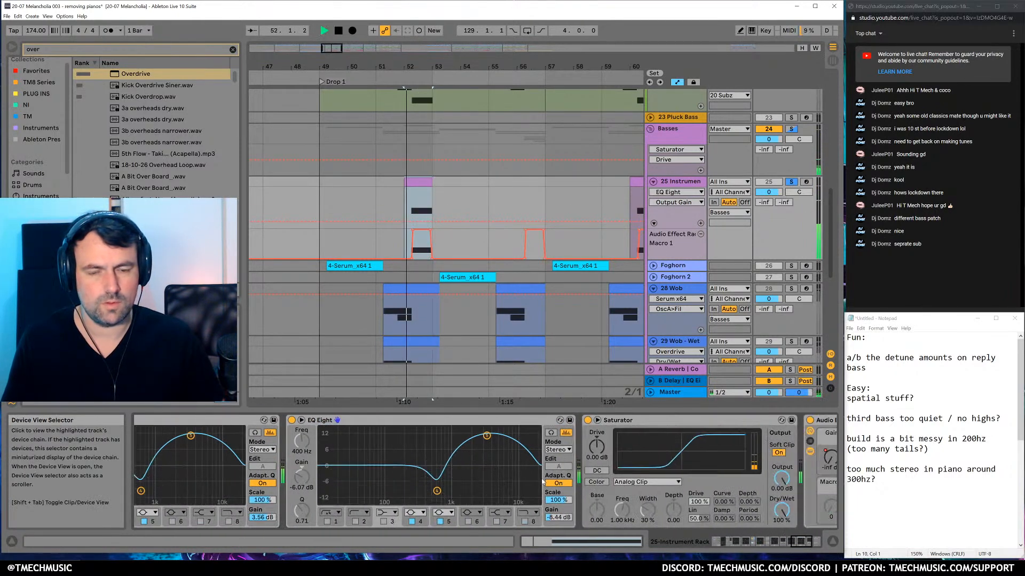
# Duplicate the second EQ Eight, set the new copy's output gain to -0.75 dB, and audition the soloed bass
pyautogui.click(436, 425)
pyautogui.press('space')
pyautogui.hotkey('ctrl', 'd')
pyautogui.press('space')
pyautogui.moveTo(813, 517); pyautogui.dragTo(813, 500)
pyautogui.press('space')
pyautogui.press('space')
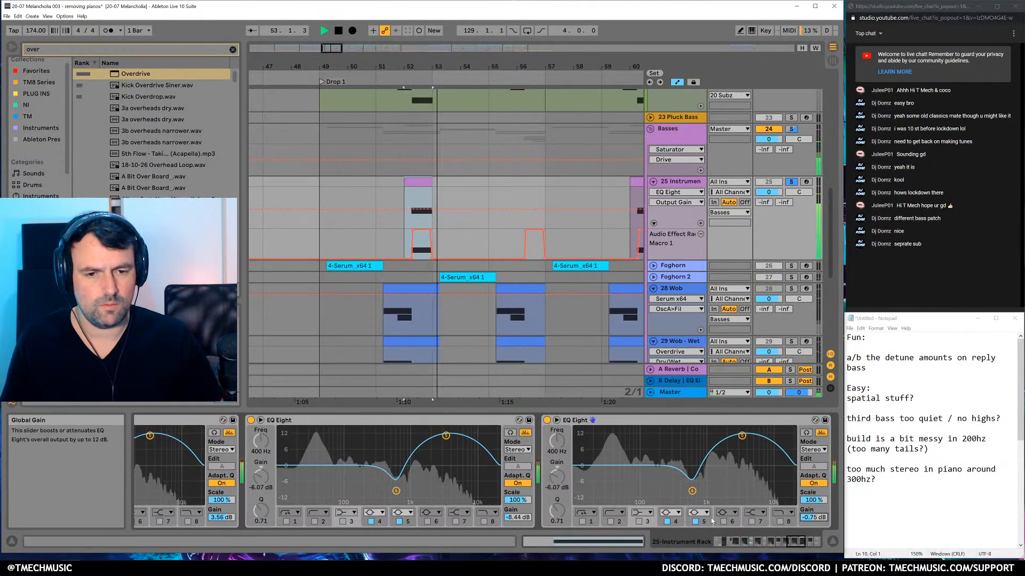
pyautogui.press('space')
pyautogui.press('space')
pyautogui.press('space')
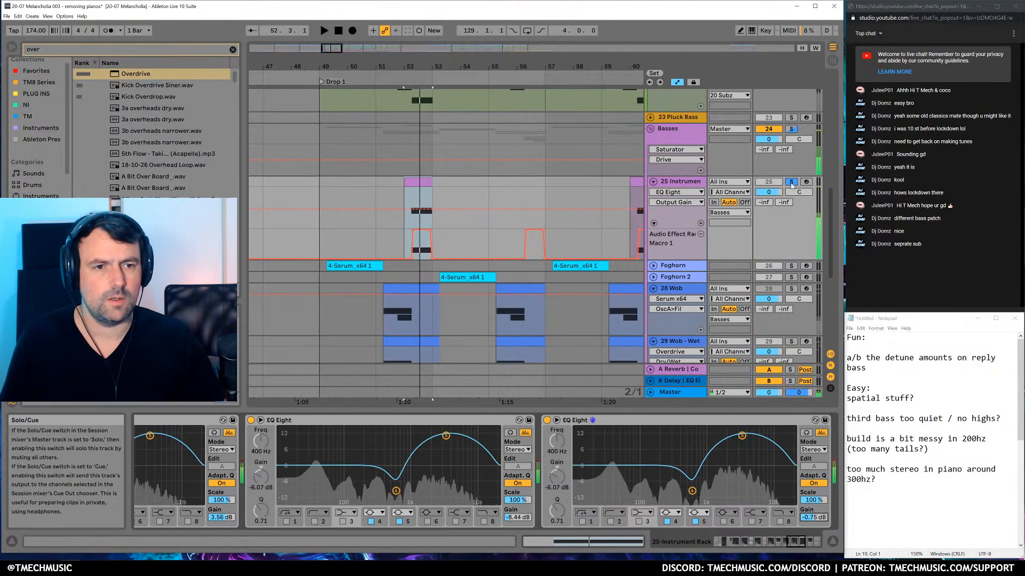
# Unsolo the 25 Instrument track and audition its bass in the full mix around bar 52
pyautogui.click(791, 182)
pyautogui.press('space')
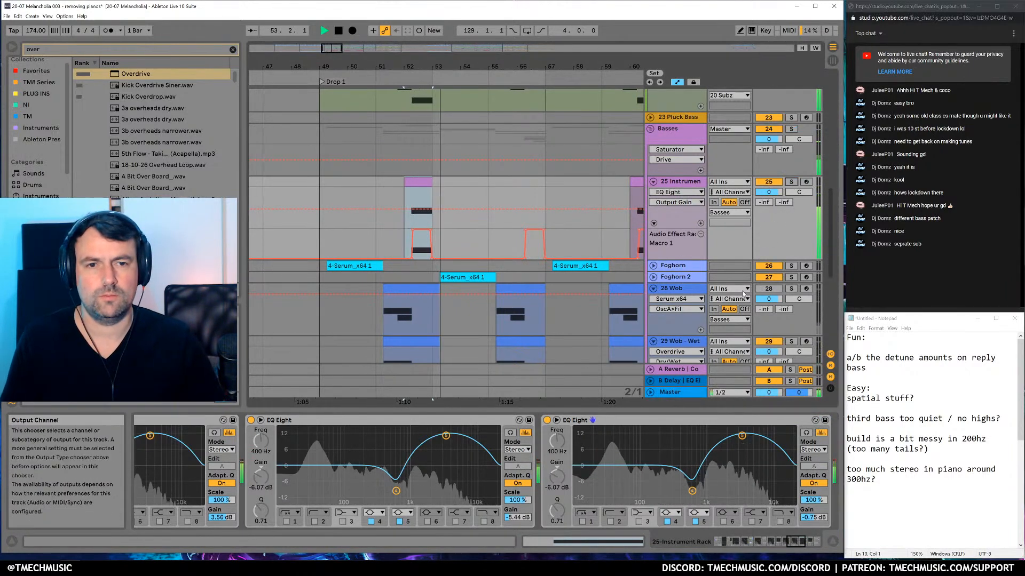
pyautogui.press('space')
# Set the Drive of the last Saturator on the 25 Instrument track to 6 dB and audition the drop in the full mix
pyautogui.click(807, 540)
pyautogui.press('space')
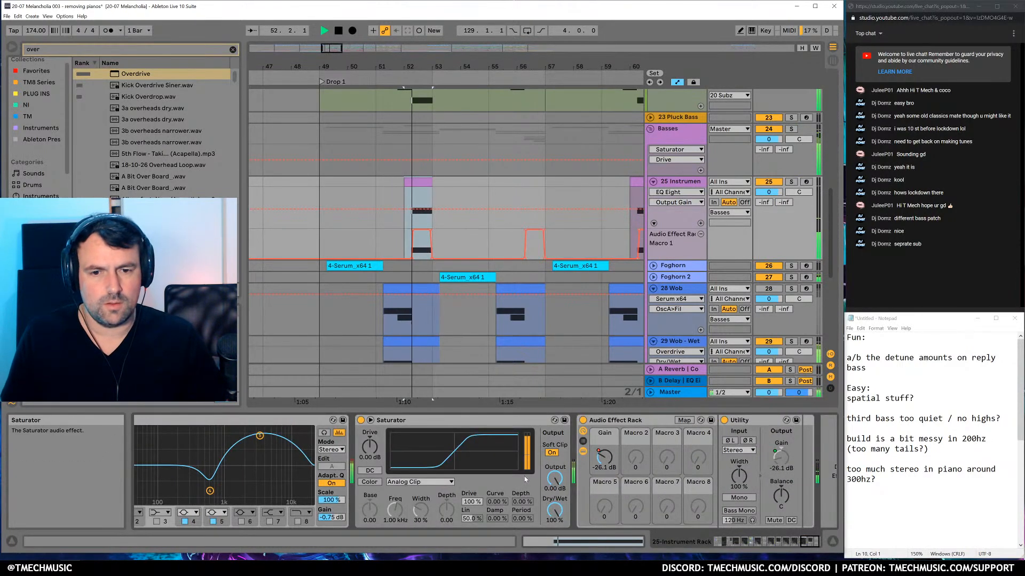
pyautogui.click(369, 448)
pyautogui.press('space')
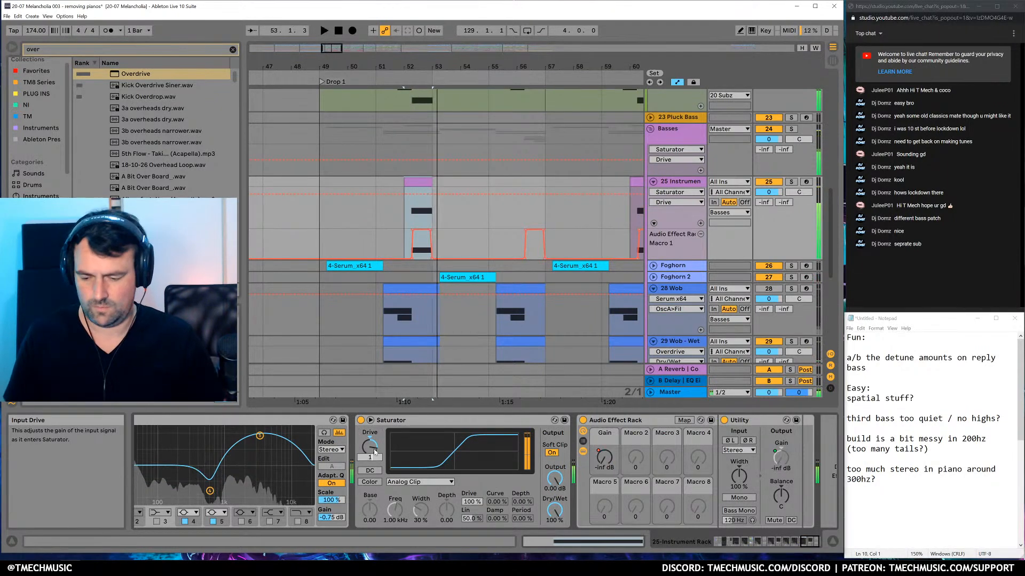
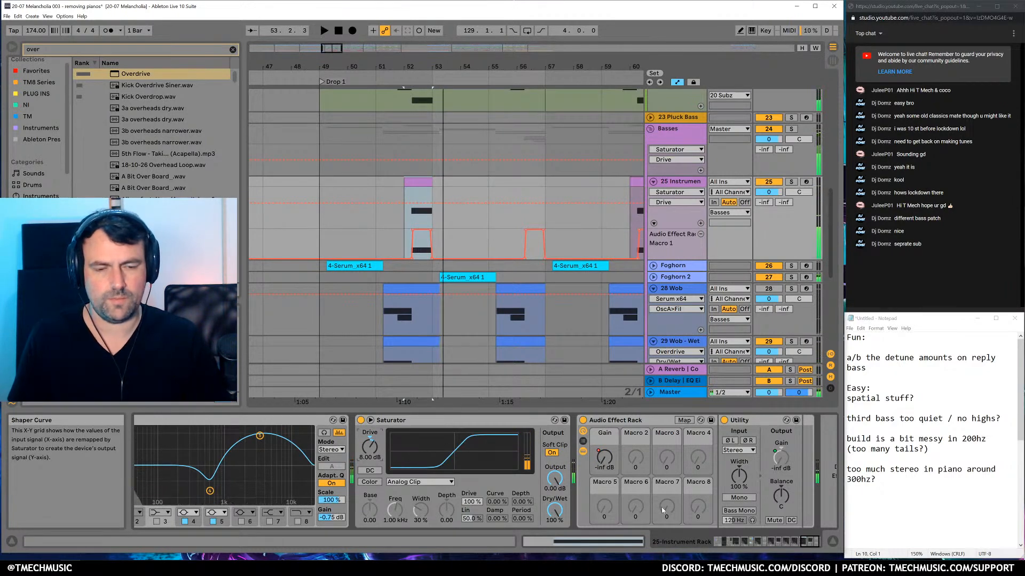
pyautogui.press('space')
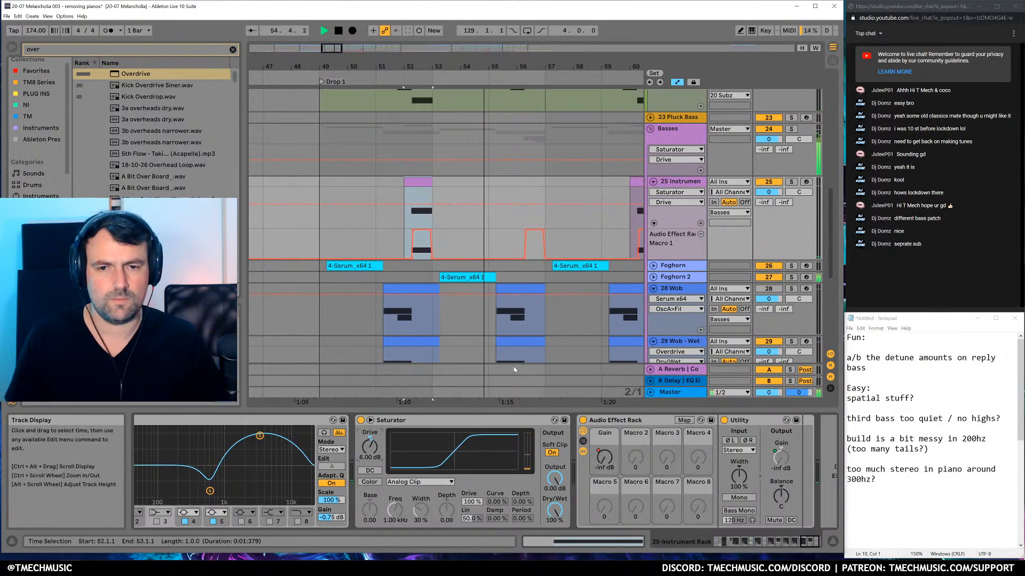
pyautogui.moveTo(540, 66); pyautogui.dragTo(533, 54)
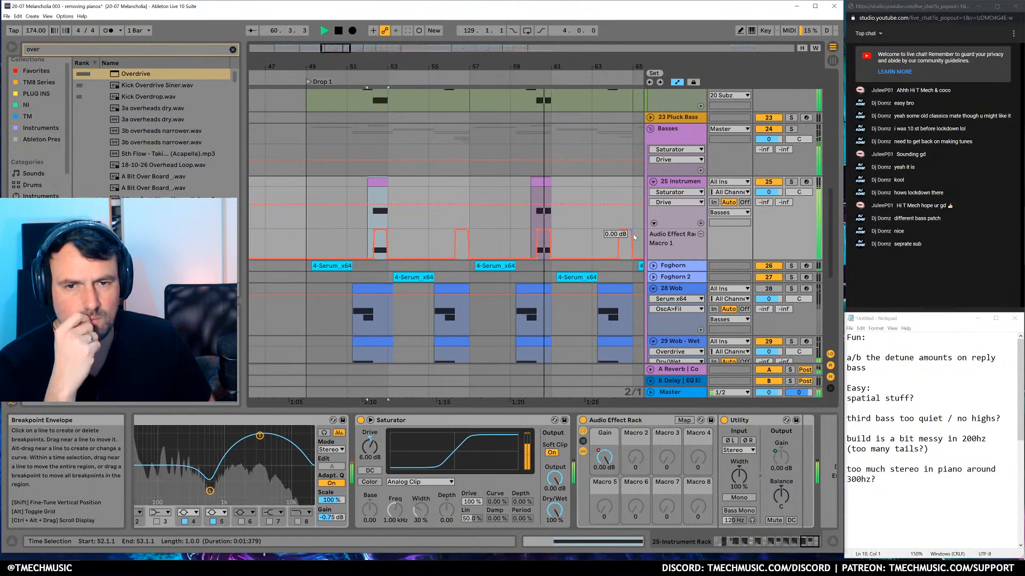
pyautogui.press('space')
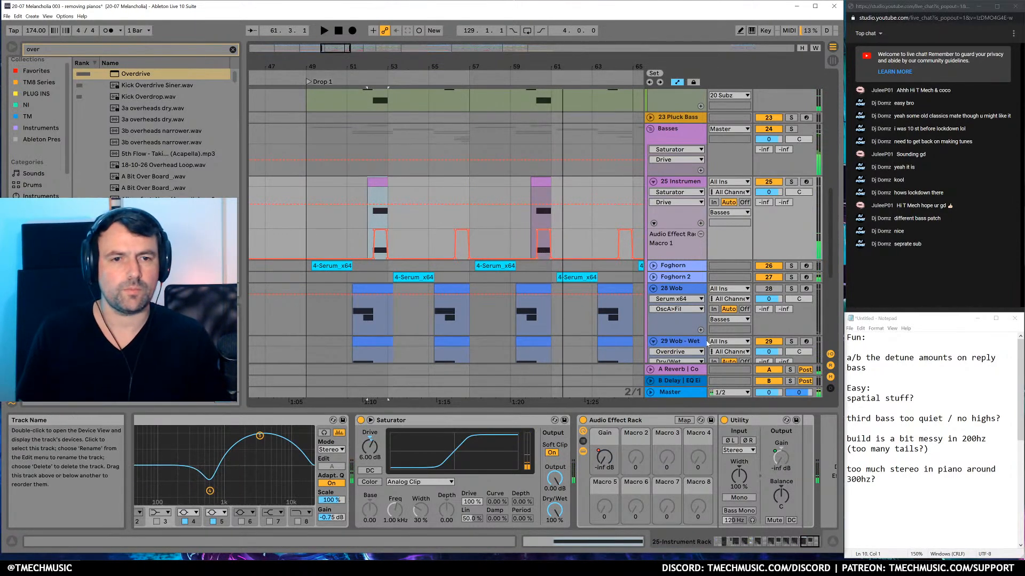
# Duplicate the 25 Instrument track
pyautogui.click(705, 194)
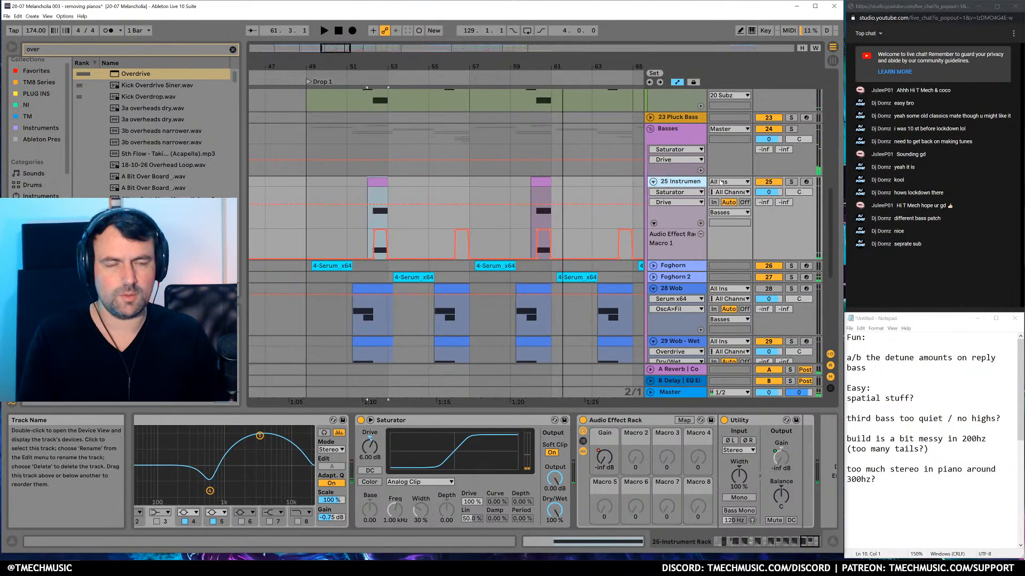
pyautogui.hotkey('ctrl', 'd')
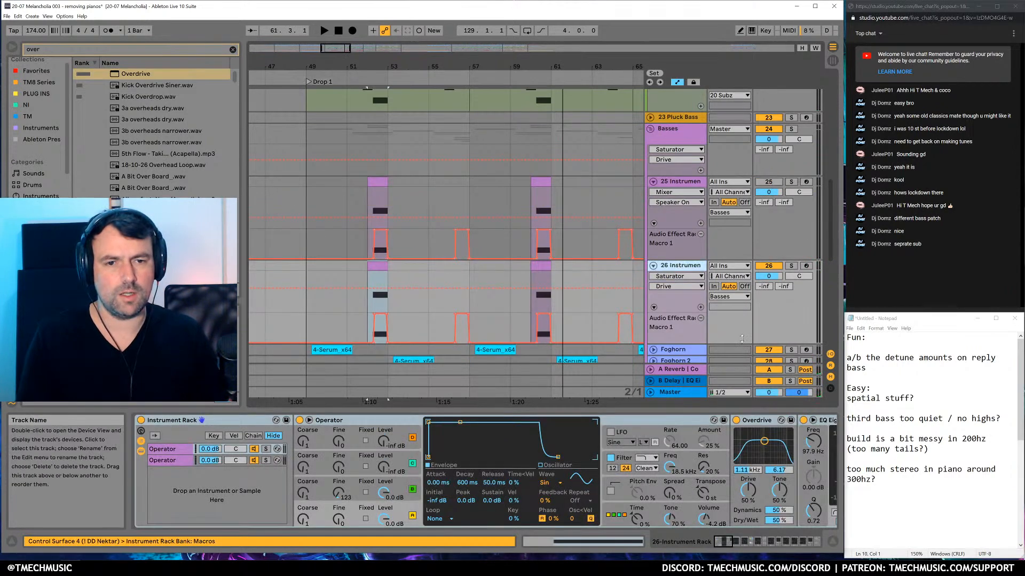
pyautogui.moveTo(723, 541); pyautogui.dragTo(720, 542)
# Solo the duplicated 26 Instrument track and audition each of the two Operator chains in its Instrument Rack separately
pyautogui.click(180, 463)
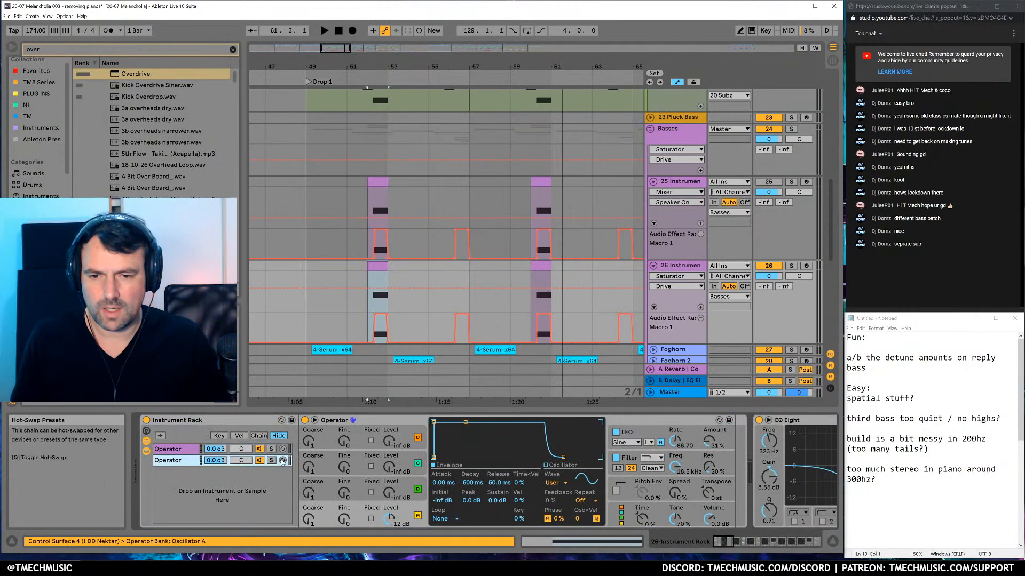
pyautogui.press('space')
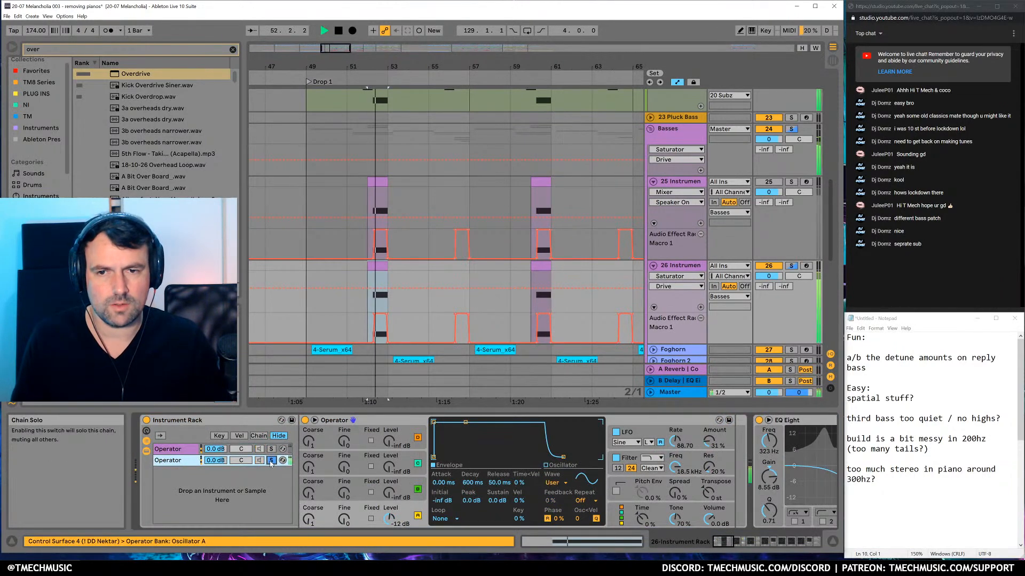
pyautogui.click(791, 267)
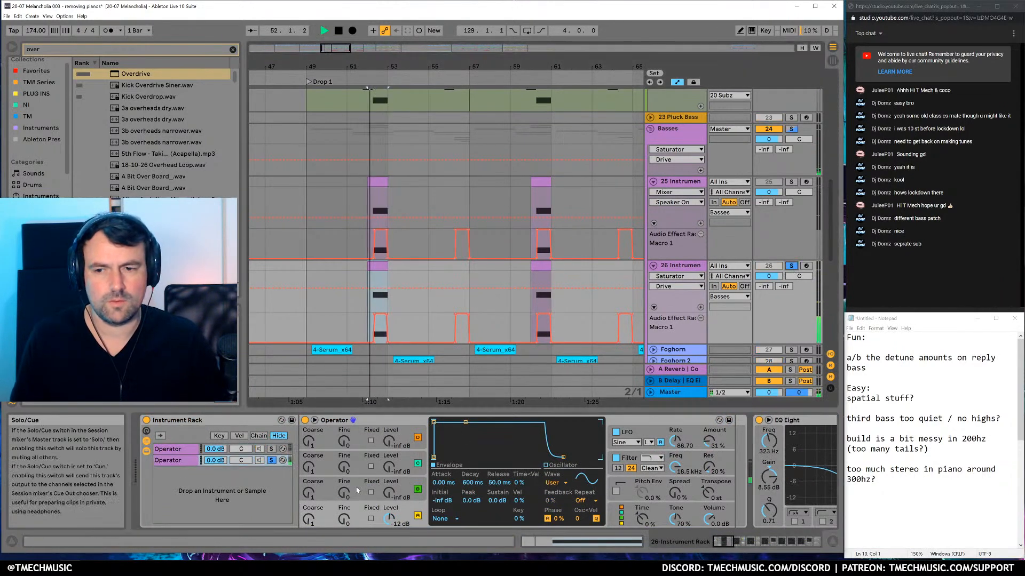
pyautogui.click(271, 449)
pyautogui.press('space')
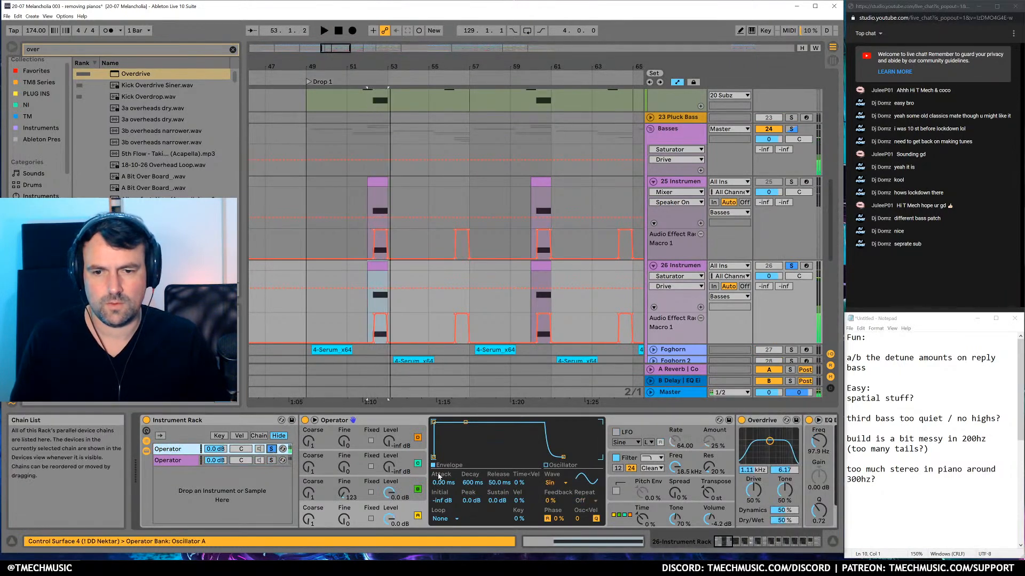
# Delete all devices from the Channel Vibe rack through the final Utility on the 26 Instrument track
pyautogui.click(738, 544)
pyautogui.moveTo(739, 549); pyautogui.dragTo(757, 548)
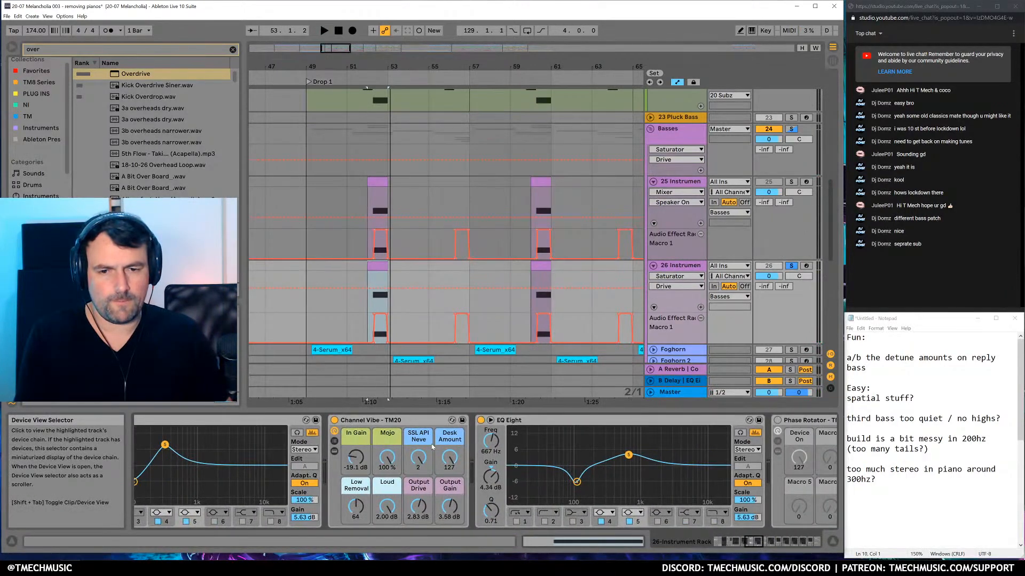
pyautogui.click(378, 421)
pyautogui.hotkey('shift', 'Right')
pyautogui.hotkey('shift', 'Right')
pyautogui.hotkey('shift', 'Right')
pyautogui.hotkey('shift', 'Right')
pyautogui.hotkey('shift', 'Right')
pyautogui.hotkey('shift', 'Right')
pyautogui.hotkey('shift', 'Right')
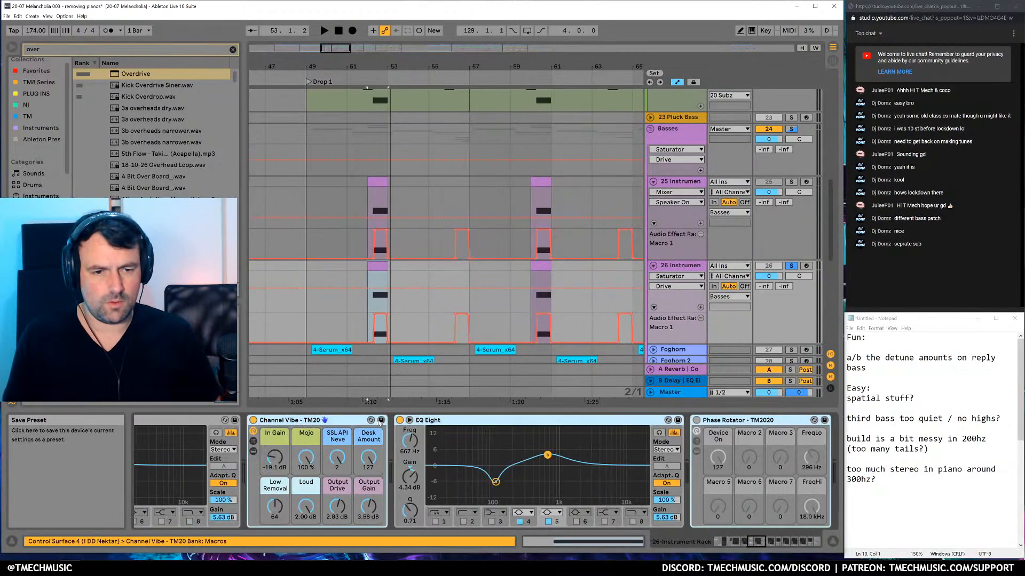
pyautogui.hotkey('shift', 'Right')
pyautogui.hotkey('shift', 'Right')
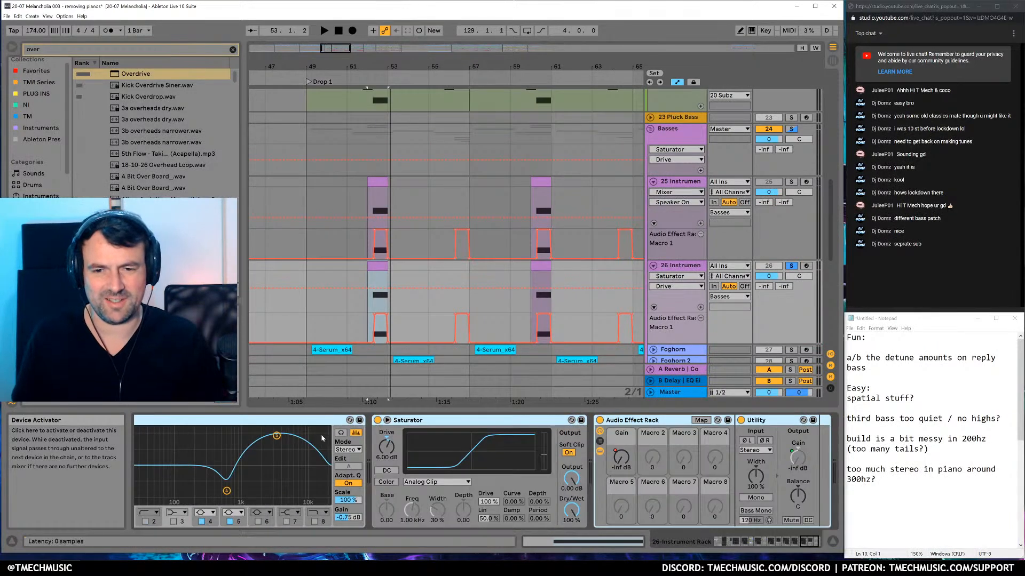
pyautogui.press('Delete')
pyautogui.press('space')
# Try the first Operator chain without its Overdrive, undo the deletion, and play the clip again to compare
pyautogui.moveTo(785, 545); pyautogui.dragTo(751, 543)
pyautogui.press('space')
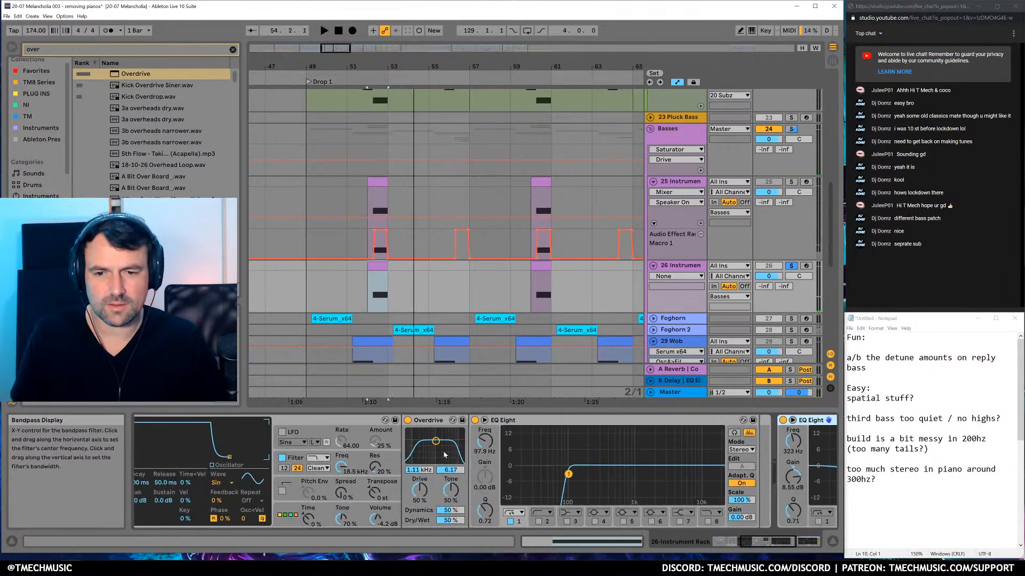
pyautogui.click(435, 442)
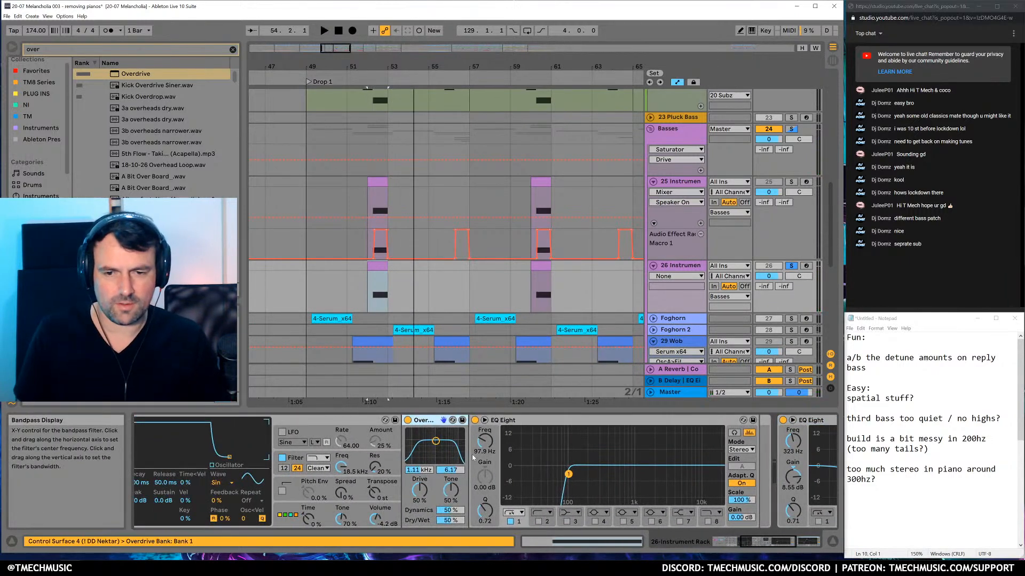
pyautogui.press('Delete')
pyautogui.press('space')
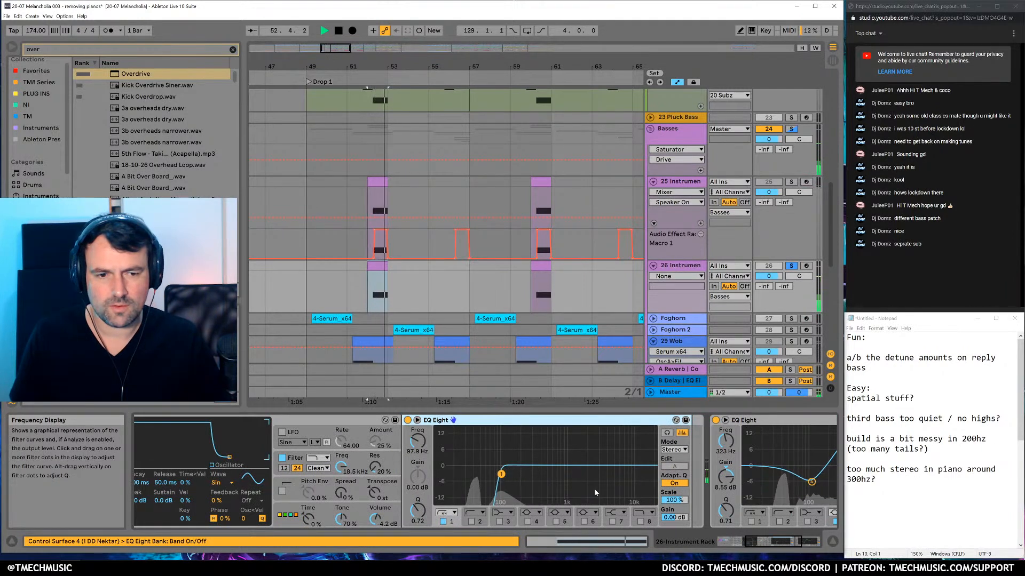
pyautogui.press('space')
pyautogui.hotkey('ctrl', 'z')
pyautogui.press('space')
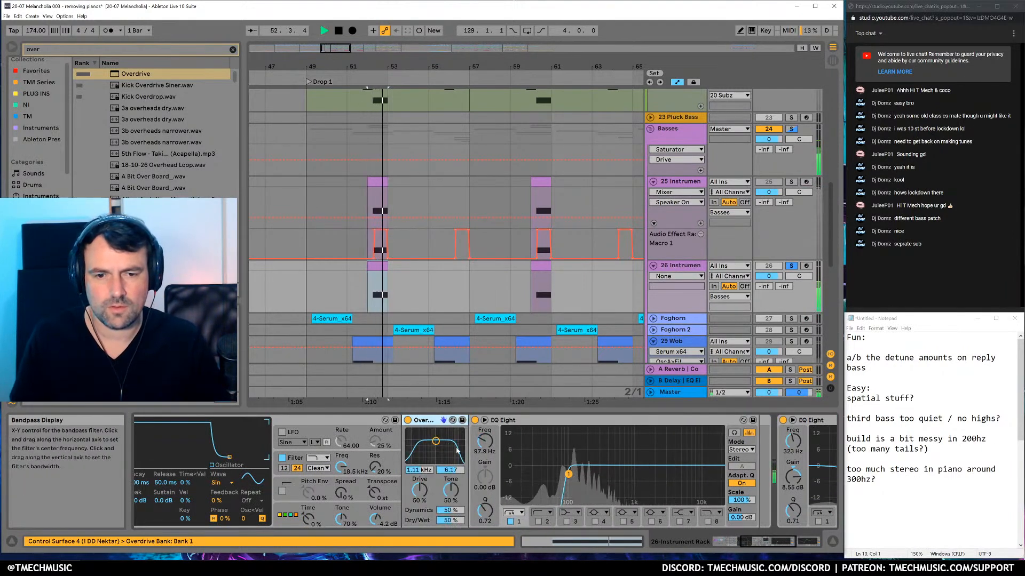
pyautogui.press('space')
# Compare the Operator chains on the 26 Instrument track by soloing the second and then the first during playback
pyautogui.click(793, 546)
pyautogui.moveTo(793, 545); pyautogui.dragTo(667, 529)
pyautogui.click(271, 460)
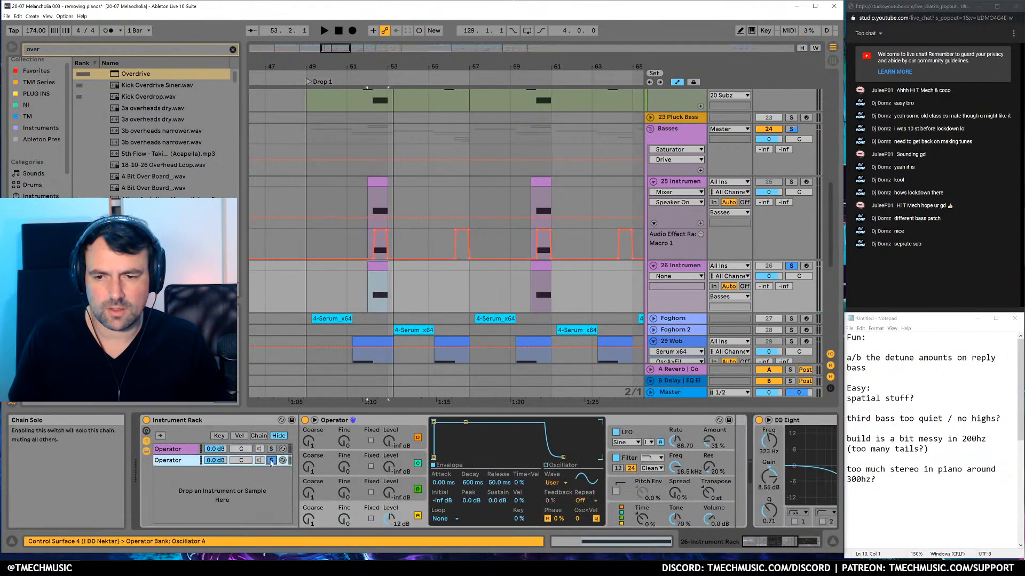
pyautogui.press('space')
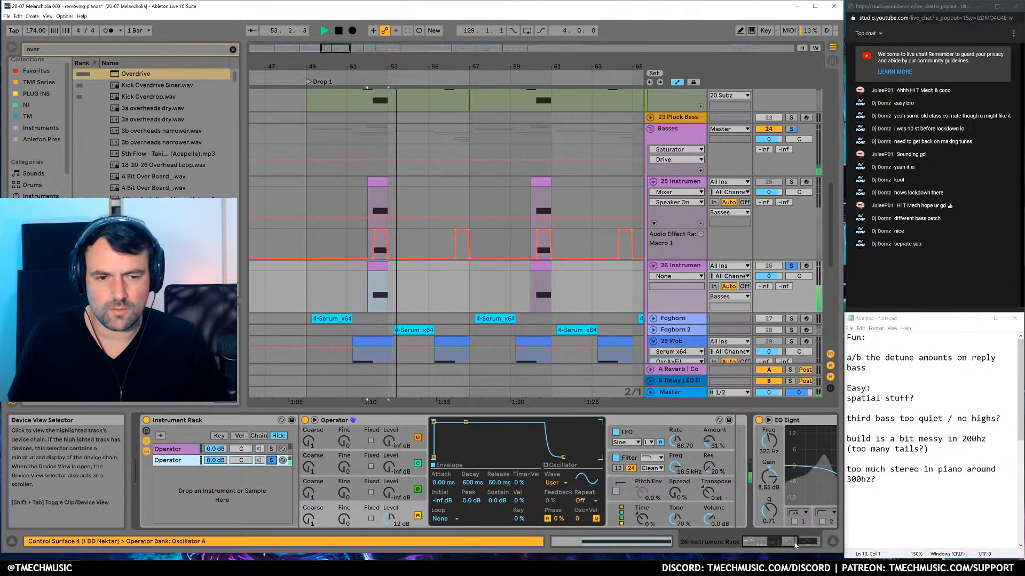
pyautogui.click(271, 449)
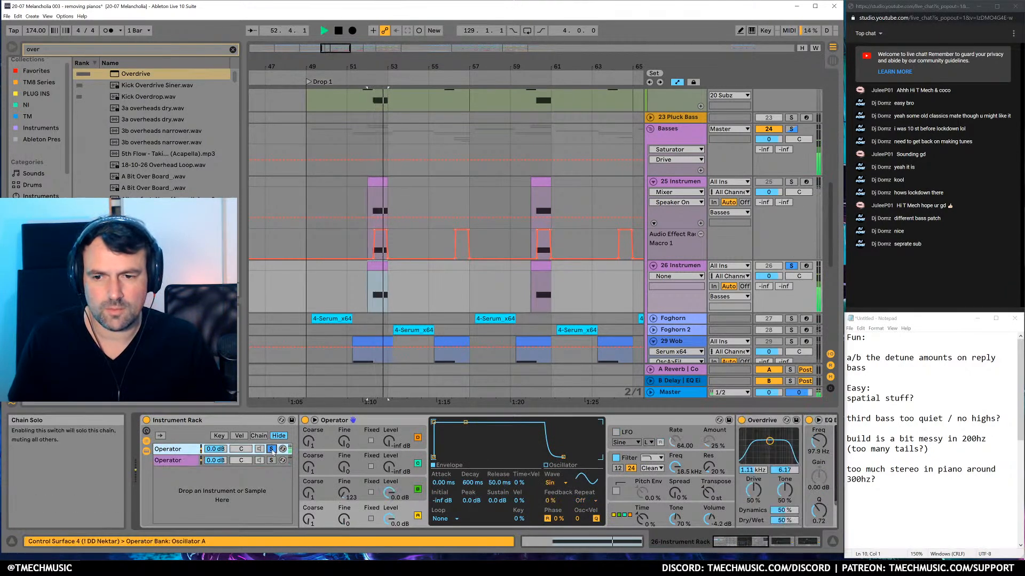
pyautogui.hotkey('shift', 'Tab')
pyautogui.hotkey('shift', 'Tab')
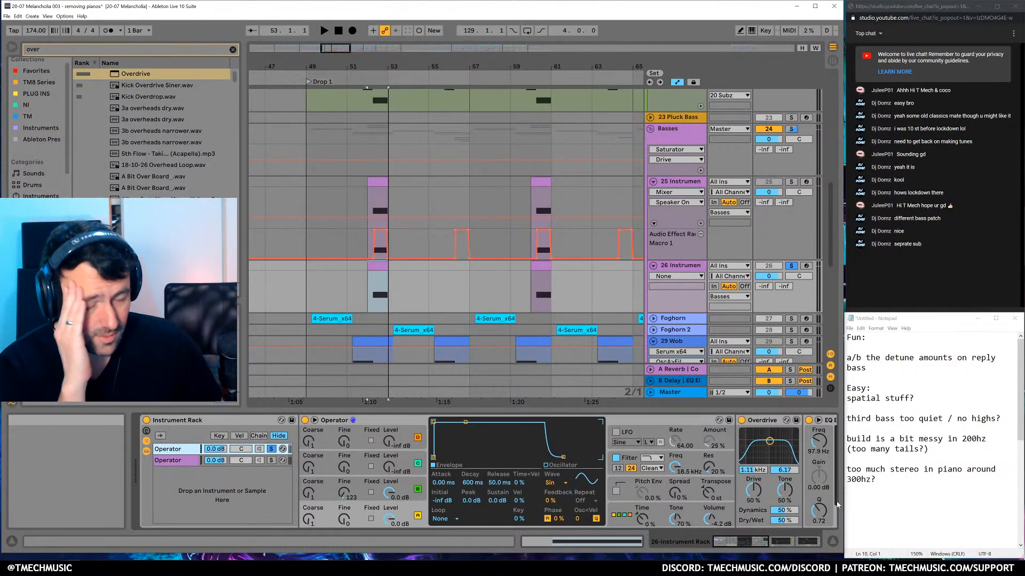
# Examine the first Operator chain's Overdrive and EQ Eight while playing it soloed
pyautogui.moveTo(782, 540); pyautogui.dragTo(766, 542)
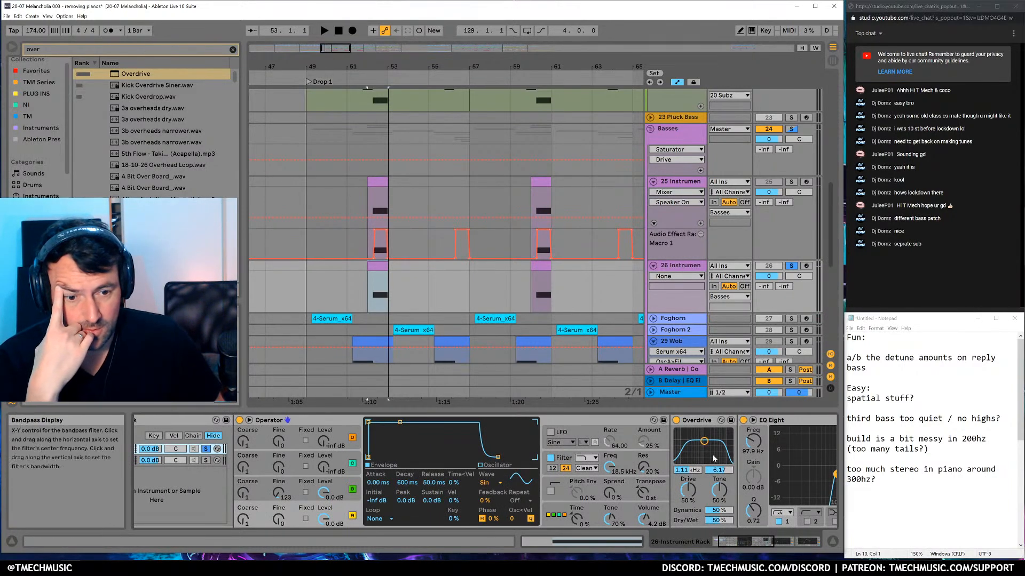
pyautogui.click(786, 539)
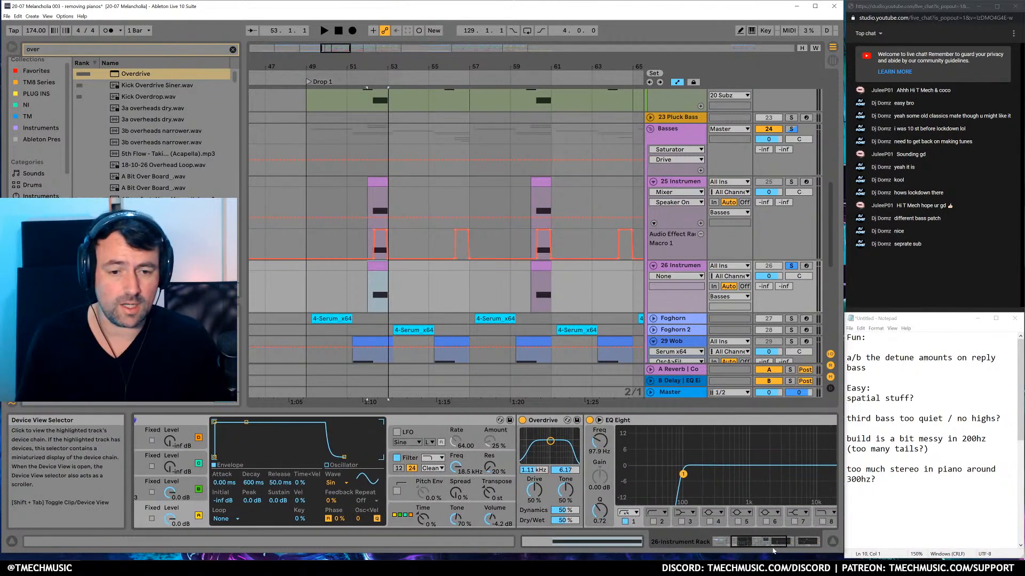
pyautogui.press('space')
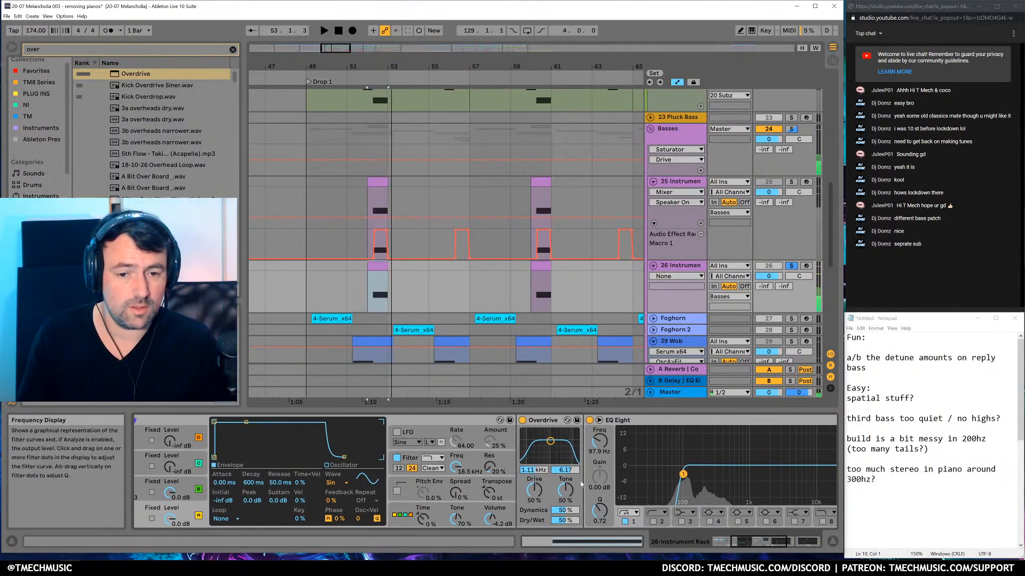
# Unsolo the first Operator chain and audition both chains together while checking the first chain's EQ Eight spectra
pyautogui.moveTo(754, 543); pyautogui.dragTo(663, 535)
pyautogui.press('space')
pyautogui.press('space')
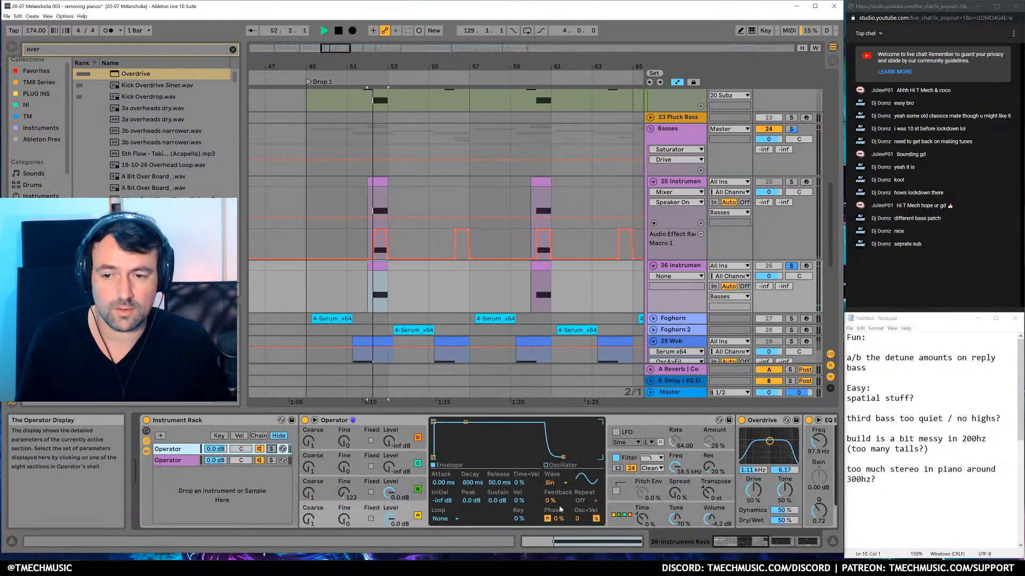
pyautogui.moveTo(774, 541); pyautogui.dragTo(811, 547)
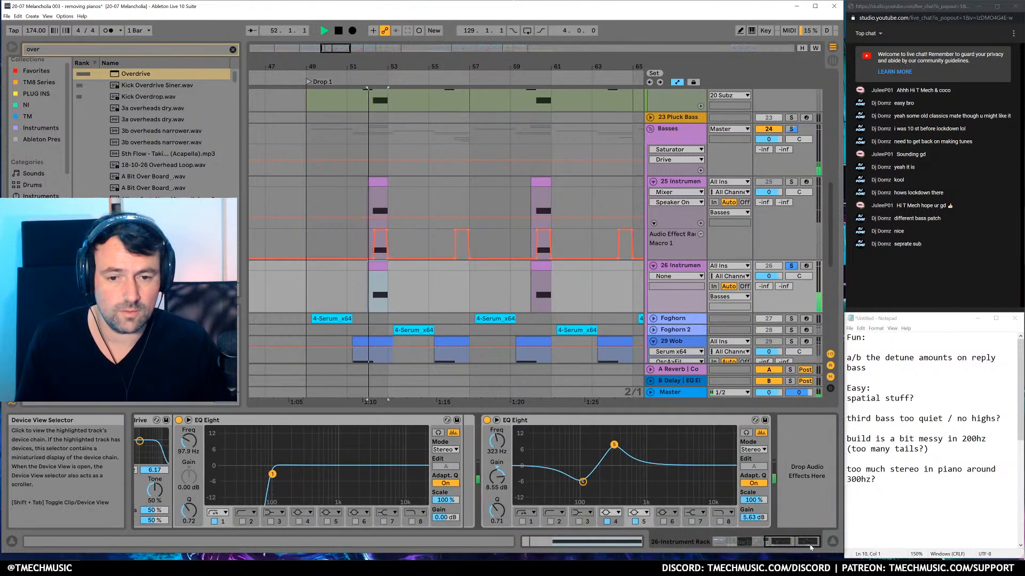
pyautogui.press('space')
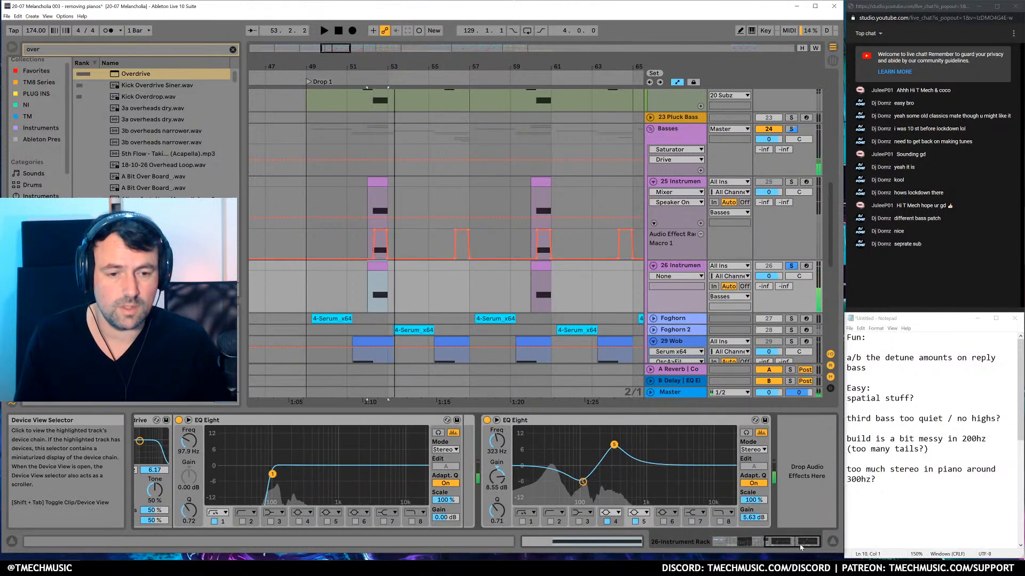
pyautogui.moveTo(800, 548); pyautogui.dragTo(745, 546)
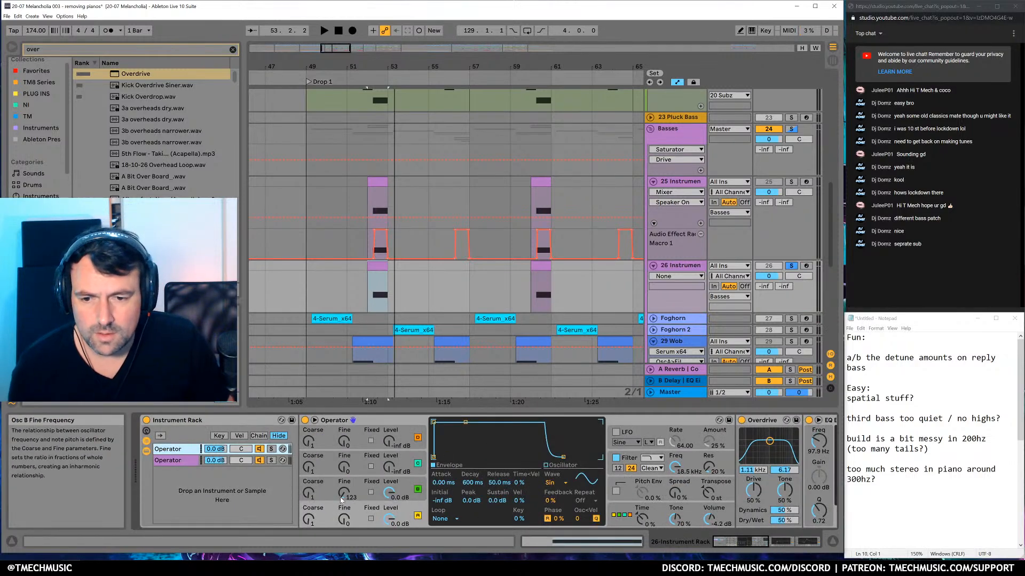
# Adjust the fine frequency of oscillator B in the first Operator while auditioning the soloed 26 Instrument track
pyautogui.click(192, 463)
pyautogui.click(188, 451)
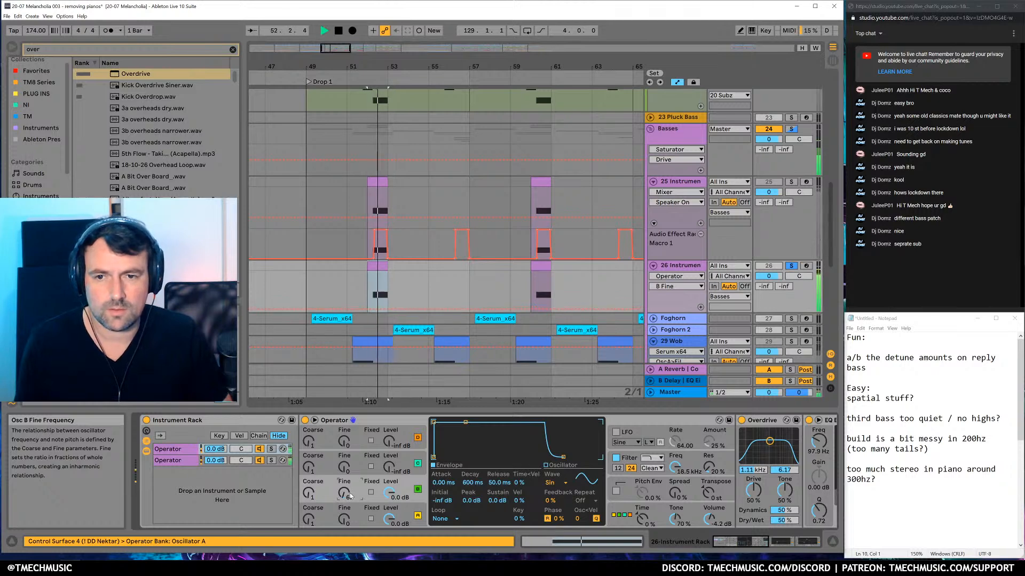
pyautogui.moveTo(349, 496); pyautogui.dragTo(350, 489)
pyautogui.press('space')
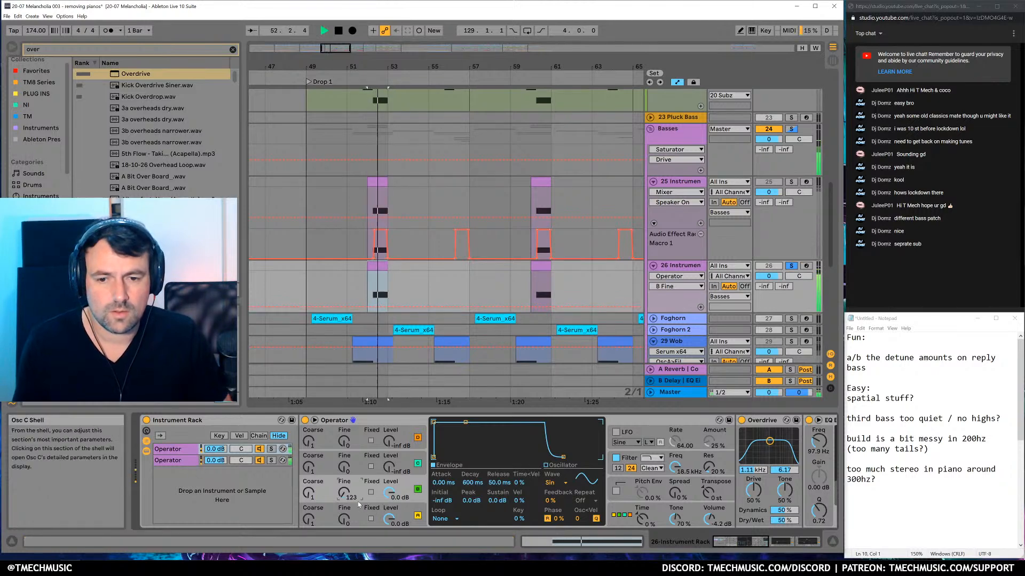
pyautogui.press('space')
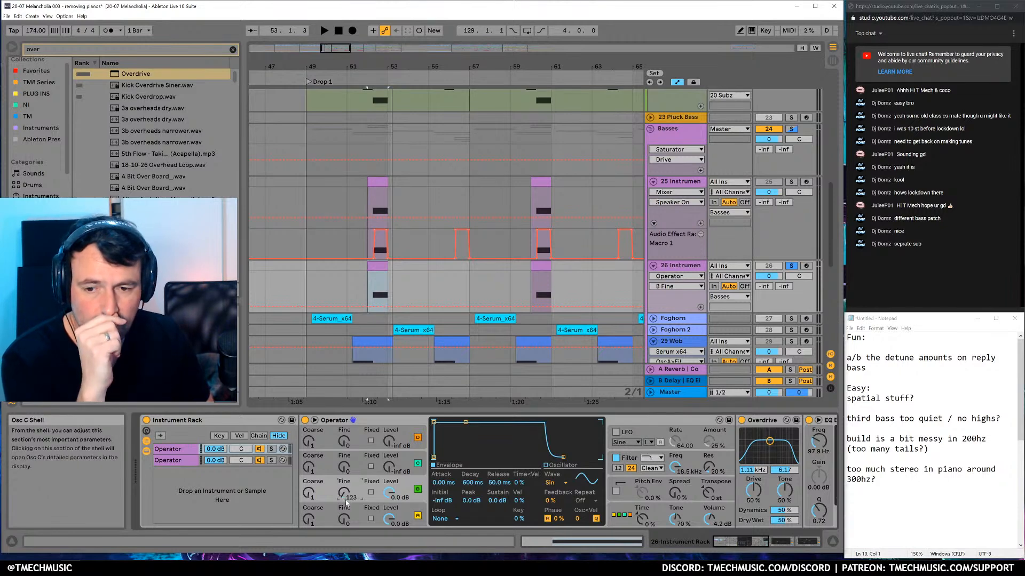
pyautogui.press('space')
pyautogui.press('space')
pyautogui.moveTo(356, 489); pyautogui.dragTo(357, 486)
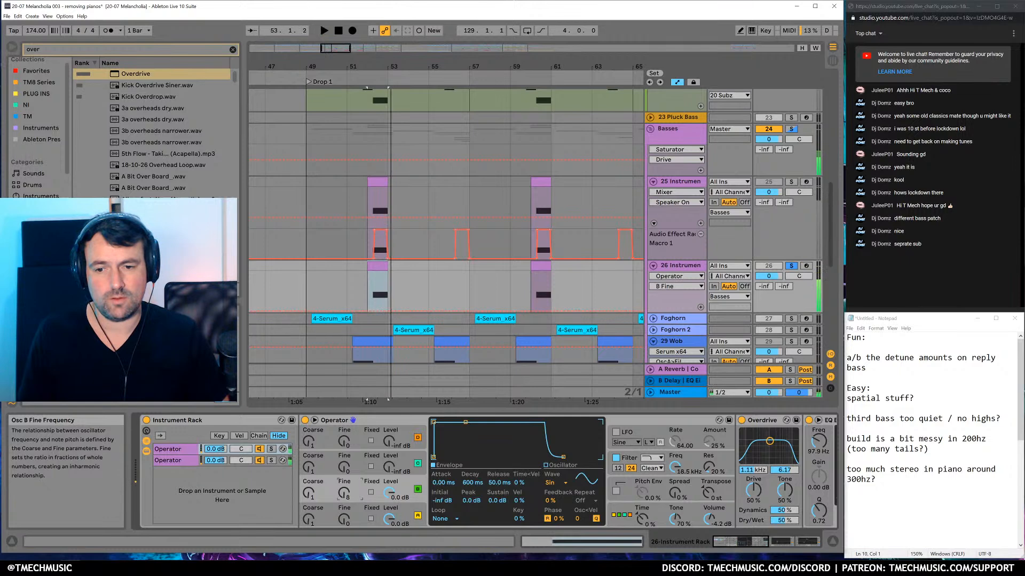
# Turn on the LFO in the first Operator on the 26 Instrument track and set its rate to 95.75 while auditioning
pyautogui.press('space')
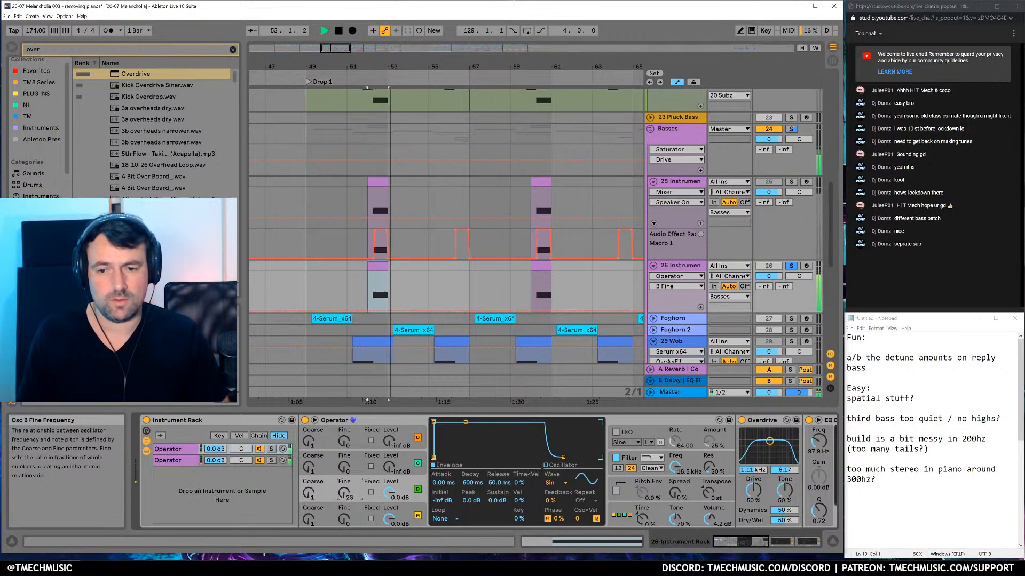
pyautogui.press('space')
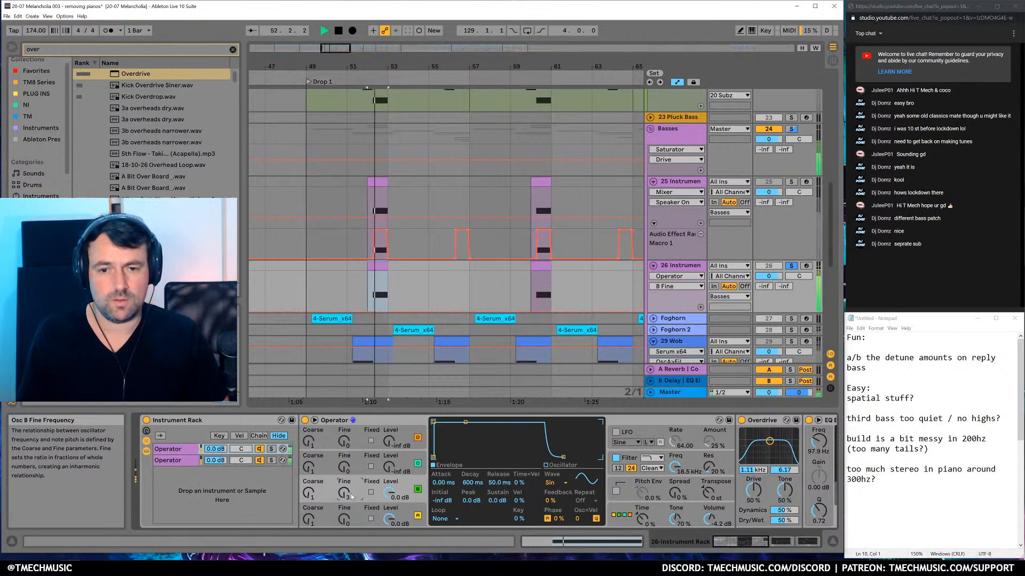
pyautogui.press('space')
pyautogui.click(616, 432)
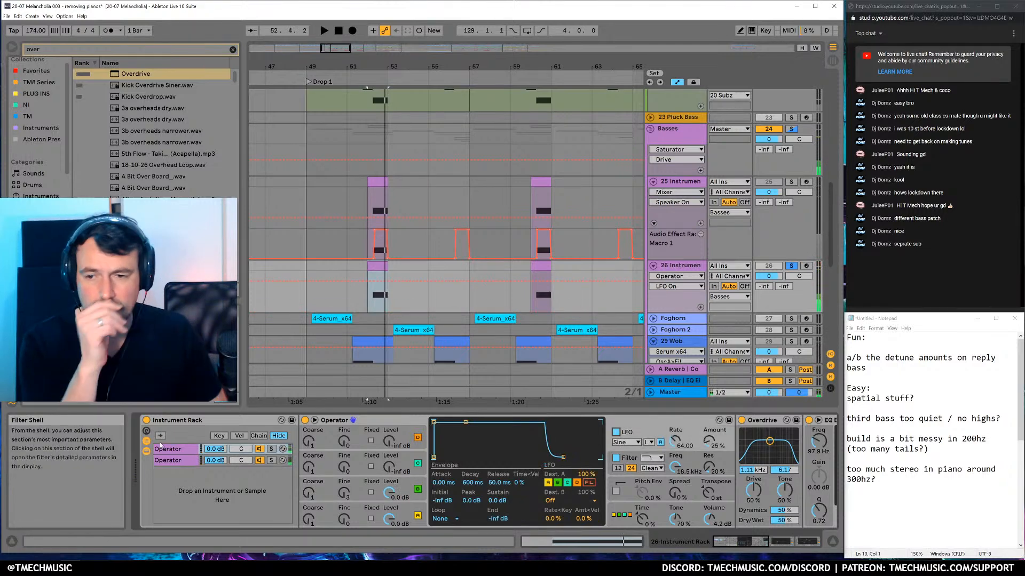
pyautogui.click(178, 461)
pyautogui.click(191, 451)
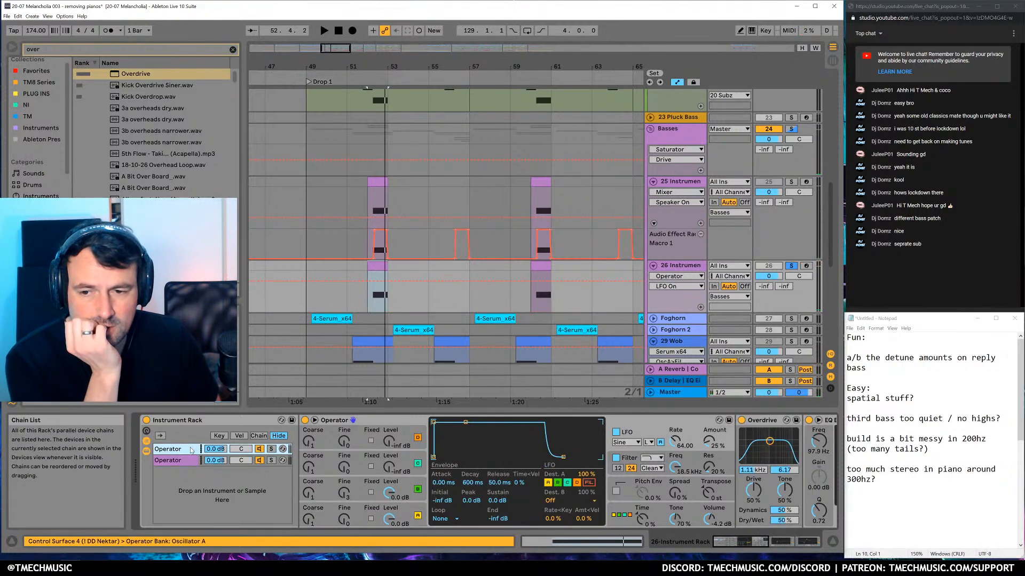
pyautogui.press('space')
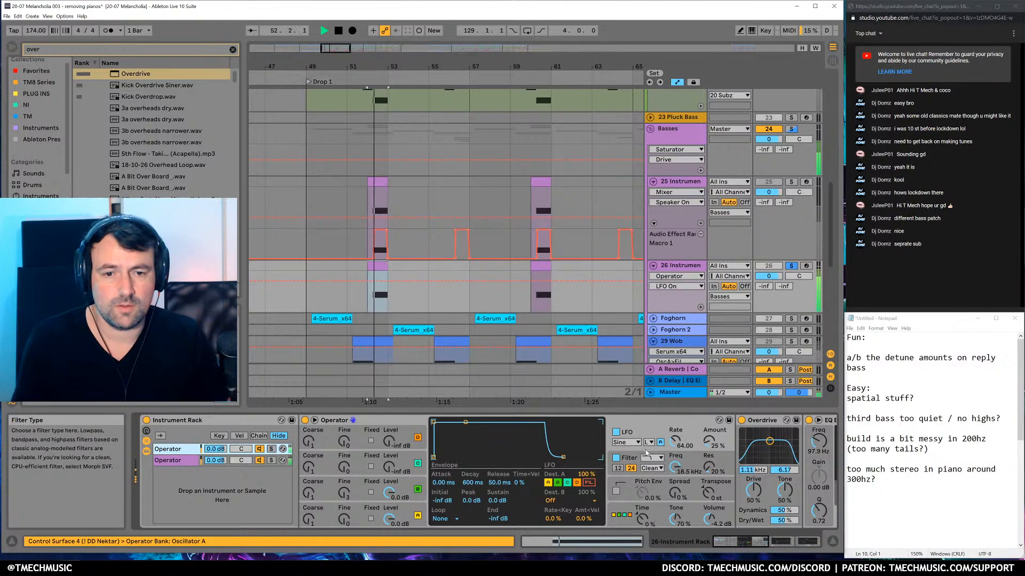
pyautogui.moveTo(680, 444); pyautogui.dragTo(698, 429)
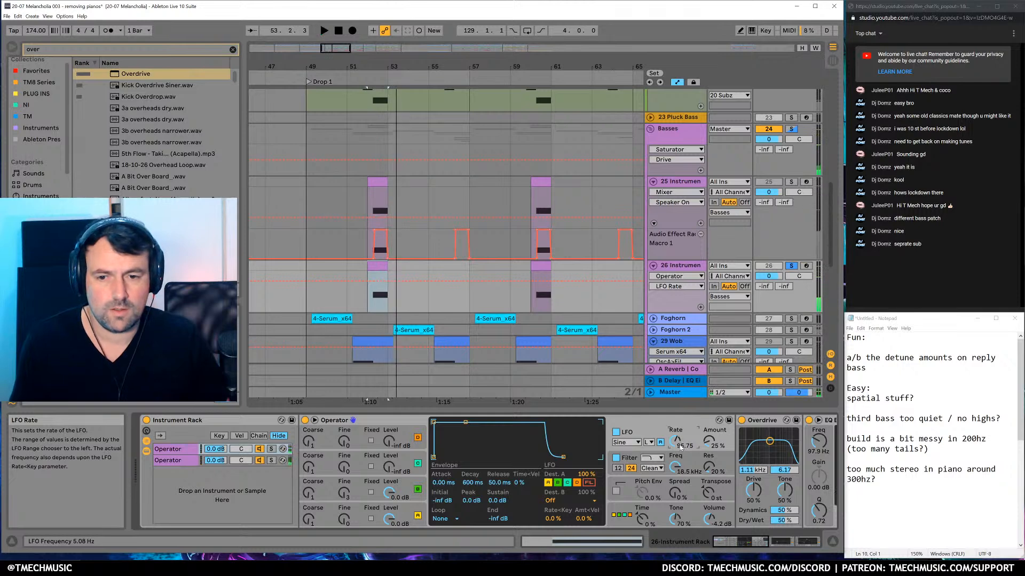
# Adjust the first Operator's LFO Dest. A targets and set Dest. B to OSC Volume B, auditioning the bass
pyautogui.click(552, 482)
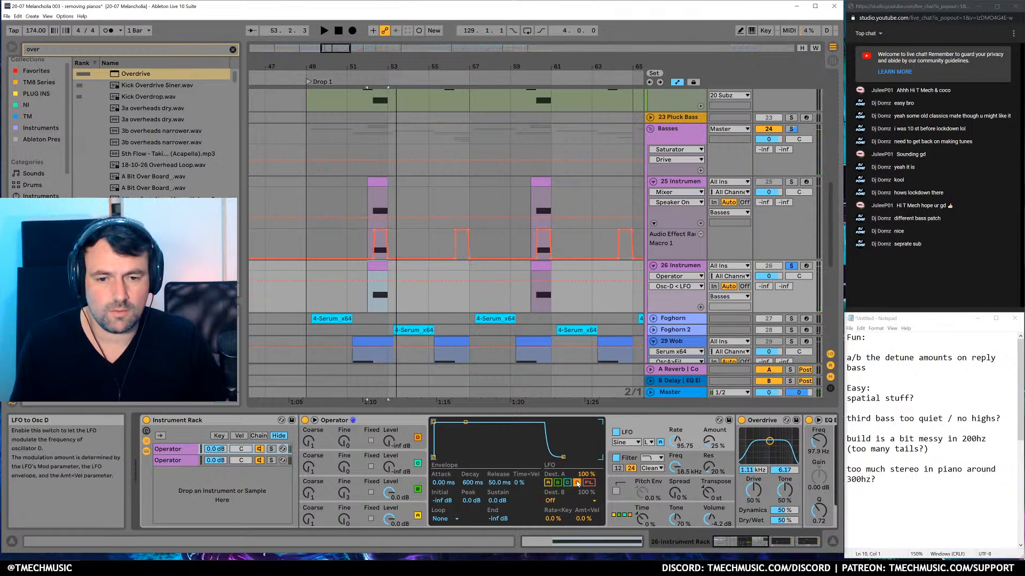
pyautogui.press('space')
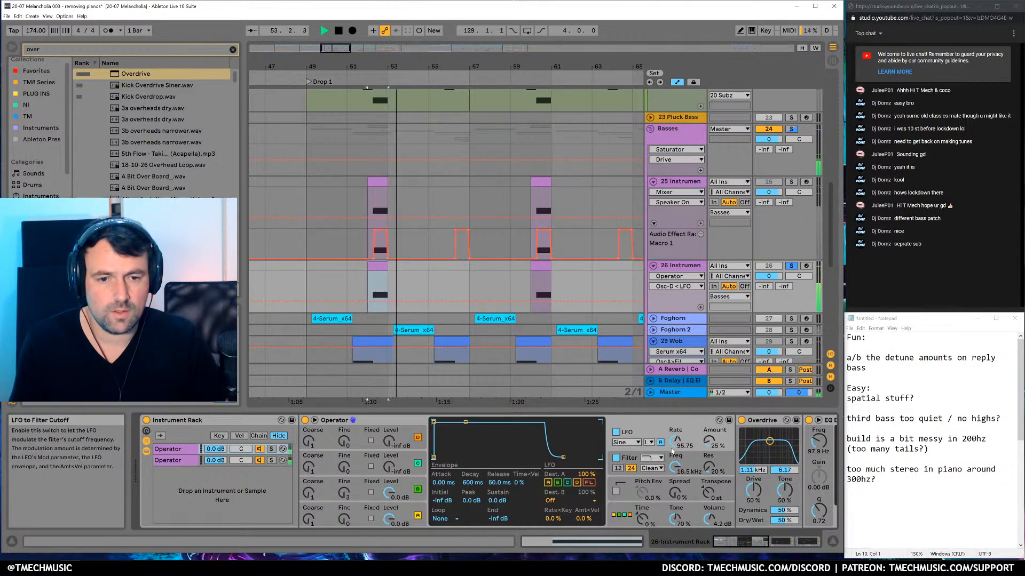
pyautogui.click(572, 500)
pyautogui.click(584, 312)
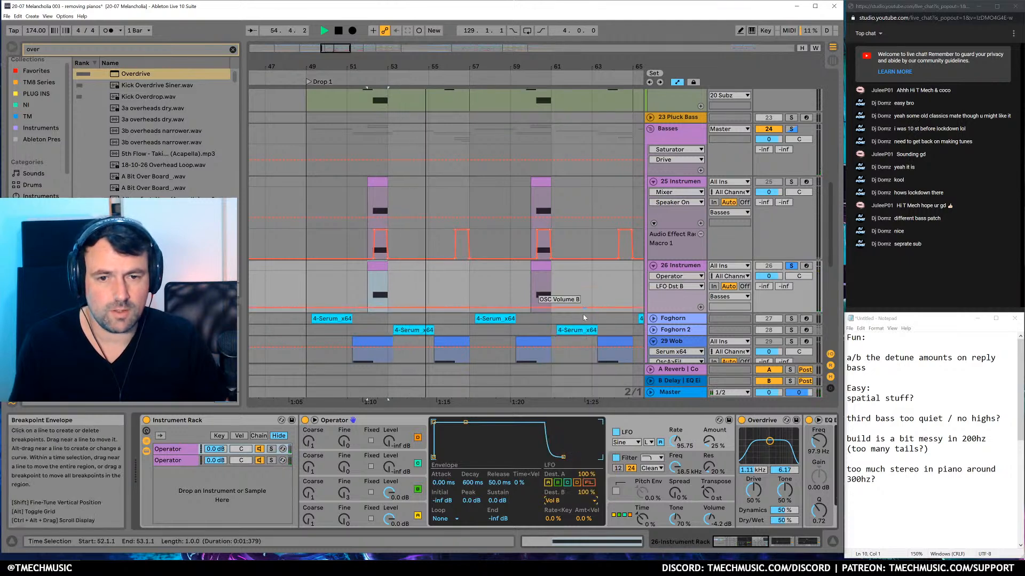
pyautogui.press('space')
pyautogui.press('space')
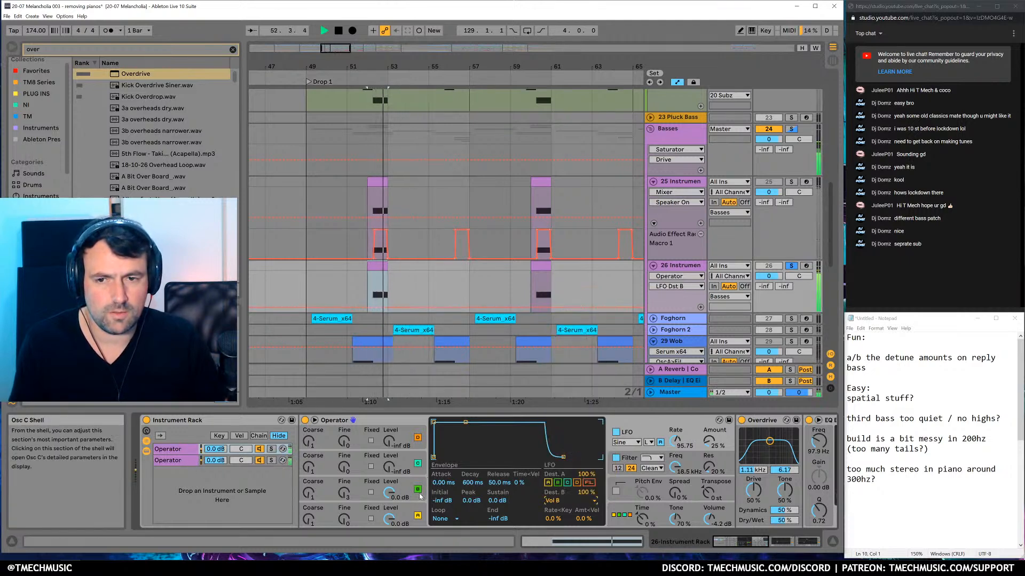
# Set the first Operator's LFO amount to 100 % and check the following EQ Eight spectra during playback
pyautogui.moveTo(774, 544); pyautogui.dragTo(798, 544)
pyautogui.press('space')
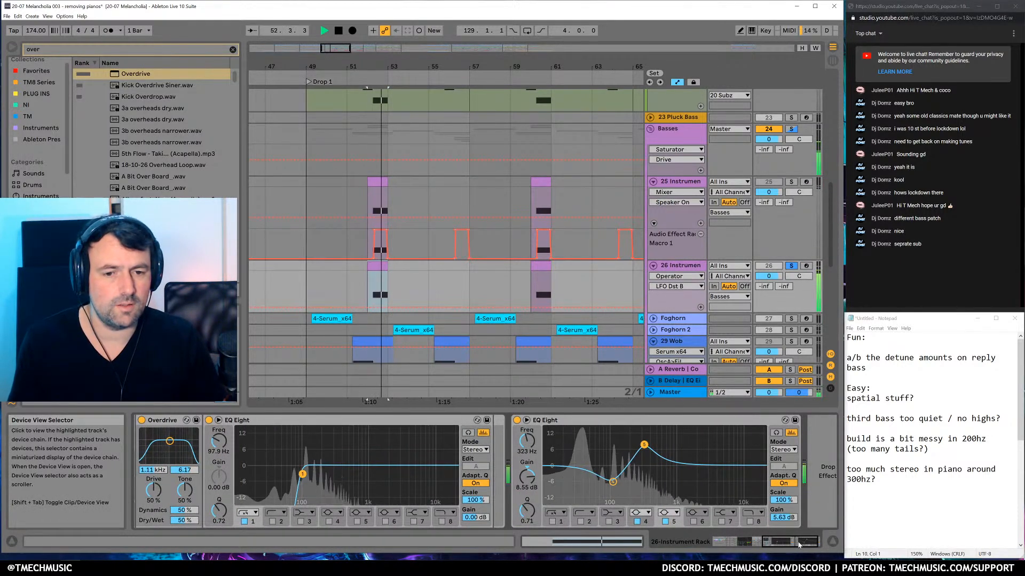
pyautogui.press('space')
pyautogui.moveTo(799, 545); pyautogui.dragTo(764, 543)
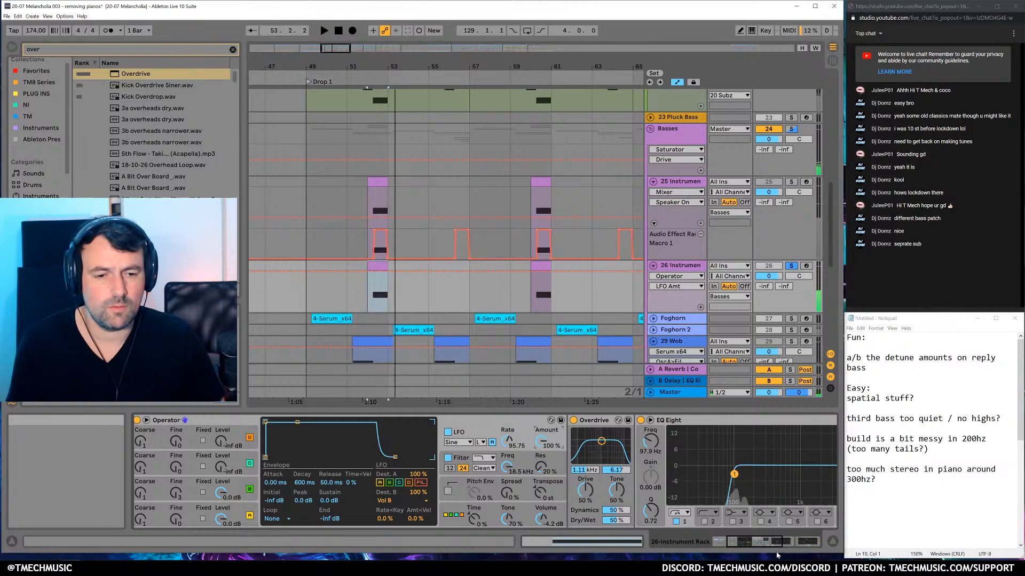
pyautogui.click(802, 544)
pyautogui.press('space')
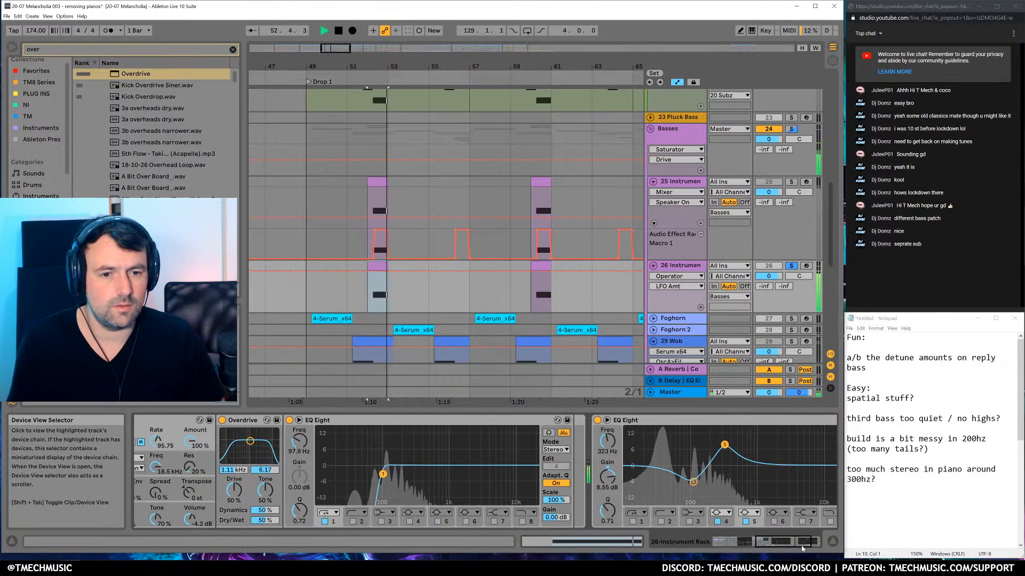
pyautogui.moveTo(802, 549); pyautogui.dragTo(819, 549)
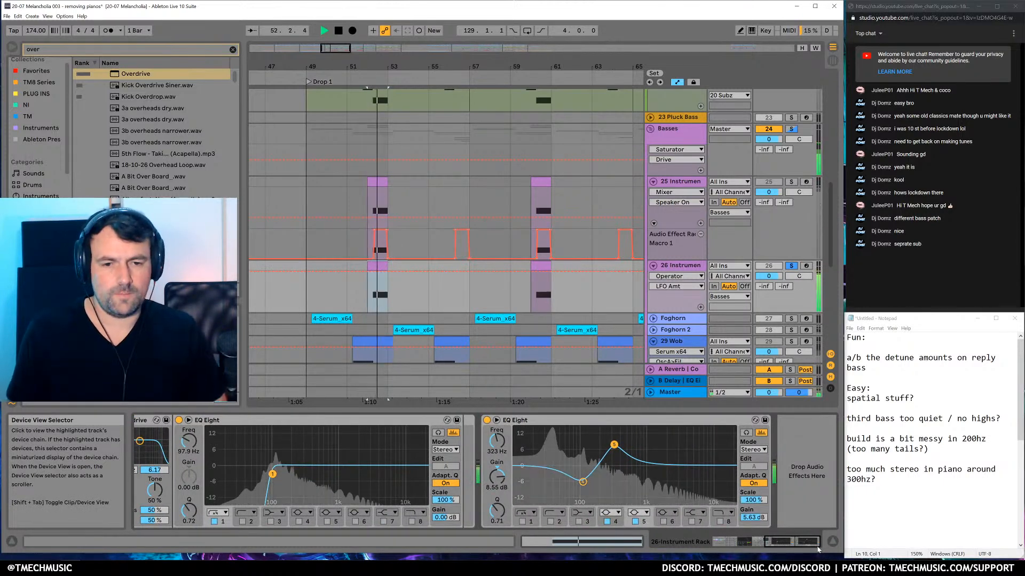
pyautogui.press('space')
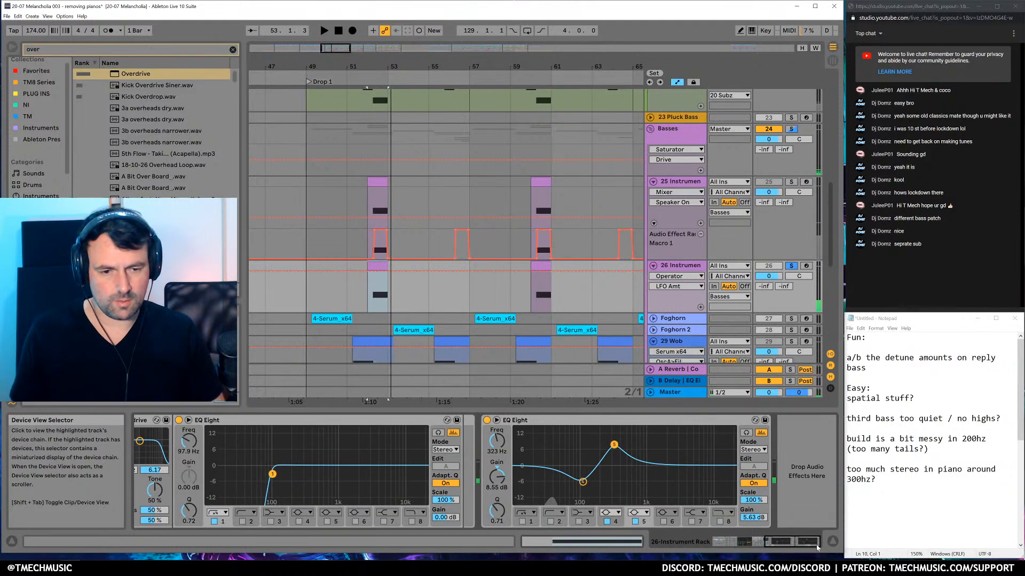
# Copy the Audio Effect Rack, Multiband Dynamics and Sinoid Fold Saturator from 30 Wob - Wet to the end of the 26 Instrument chain and audition them
pyautogui.hotkey('ctrl', 'f')
pyautogui.press('Escape')
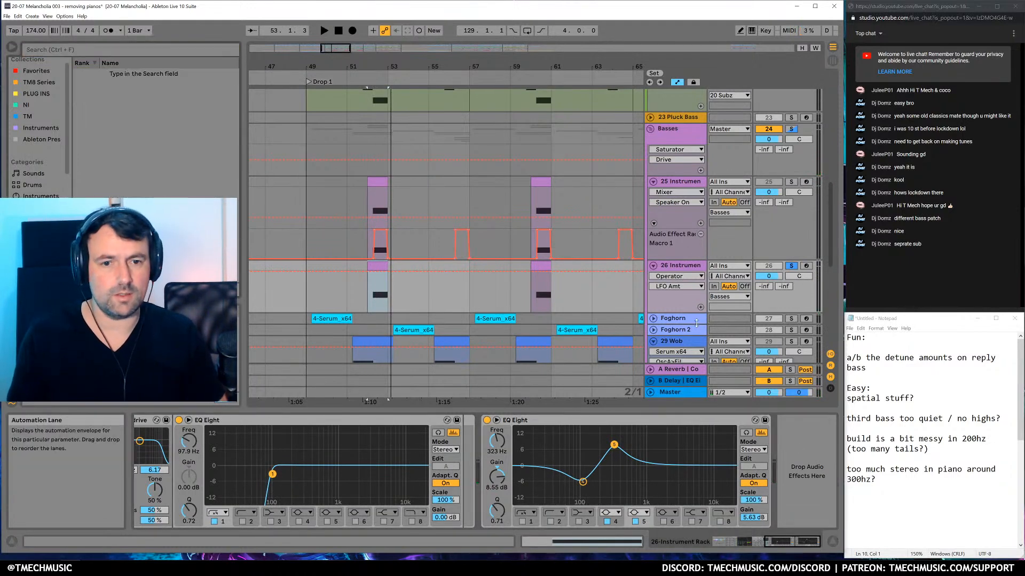
pyautogui.scroll(-3, 678, 299)
pyautogui.click(680, 310)
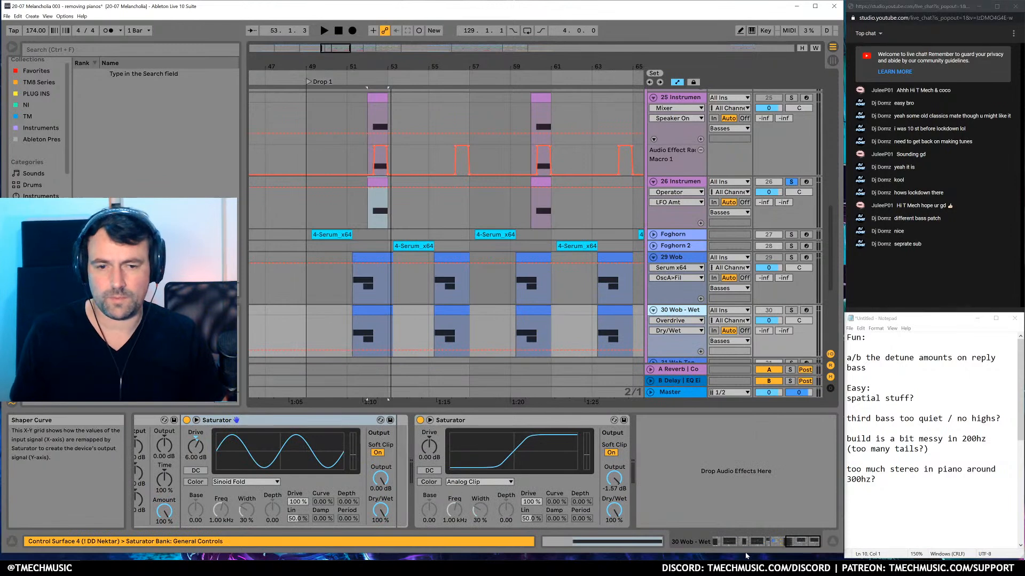
pyautogui.hscroll(-5, 473, 437)
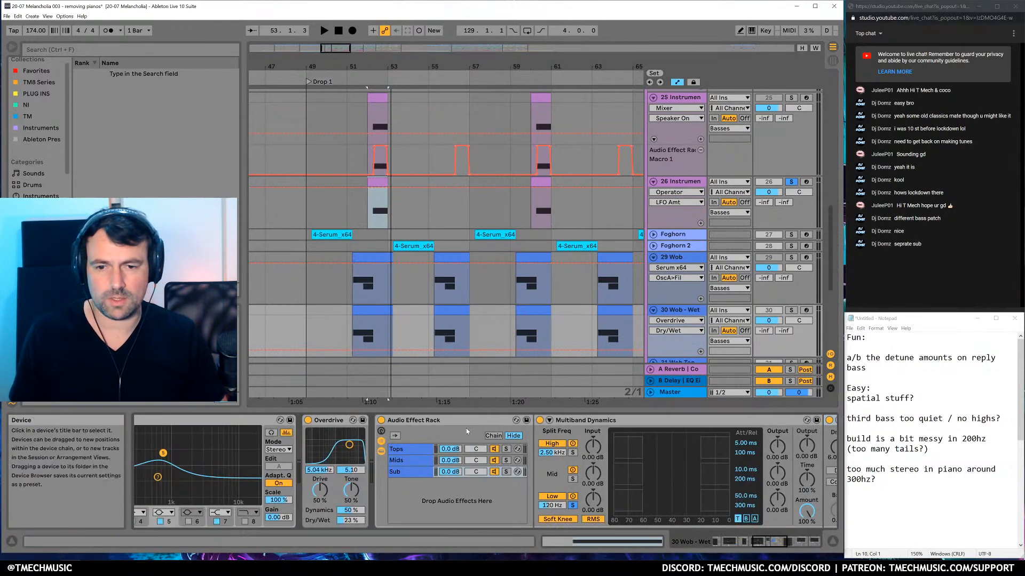
pyautogui.hscroll(3, 472, 437)
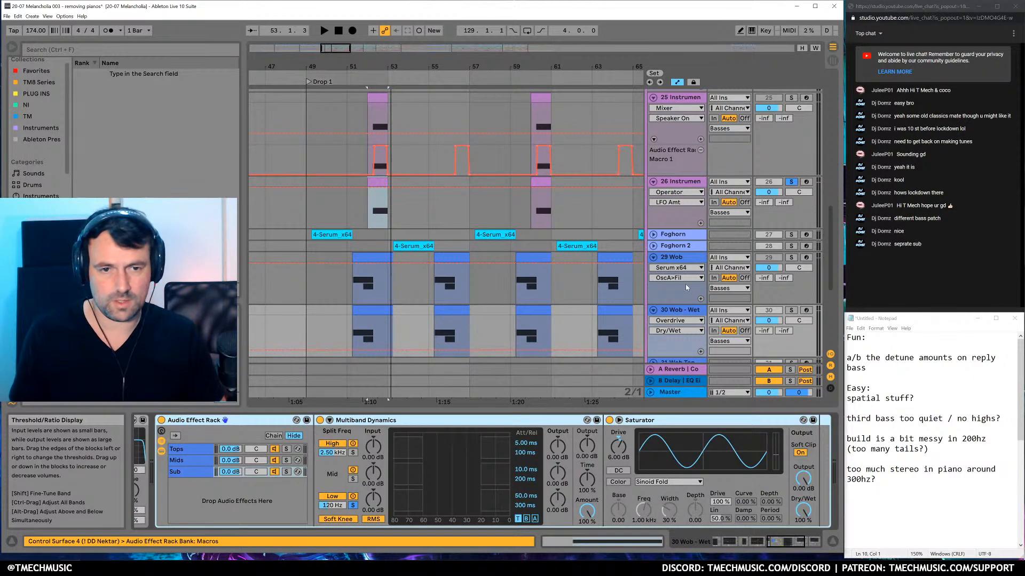
pyautogui.click(675, 198)
pyautogui.click(788, 542)
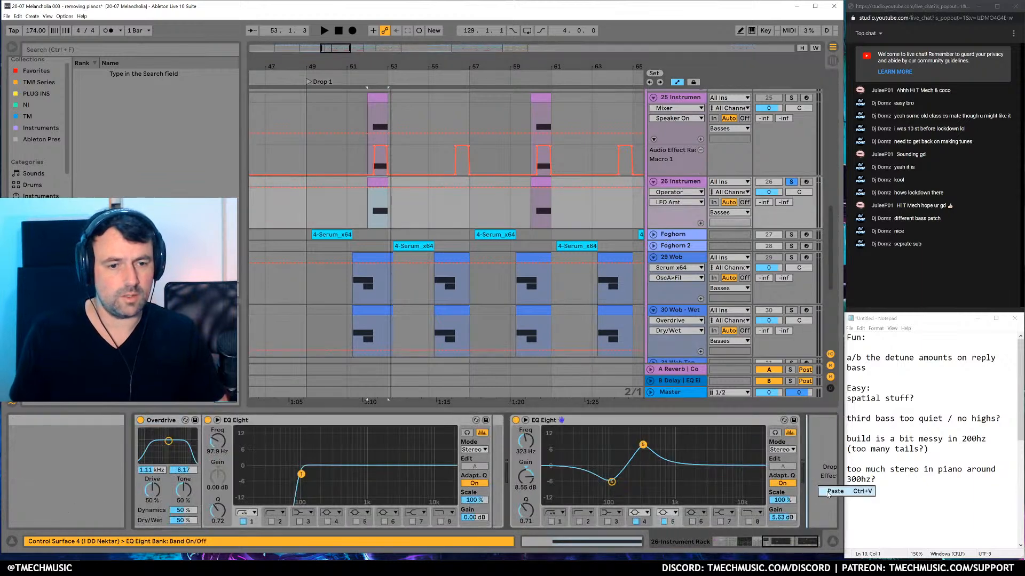
pyautogui.hscroll(3, 799, 532)
pyautogui.press('space')
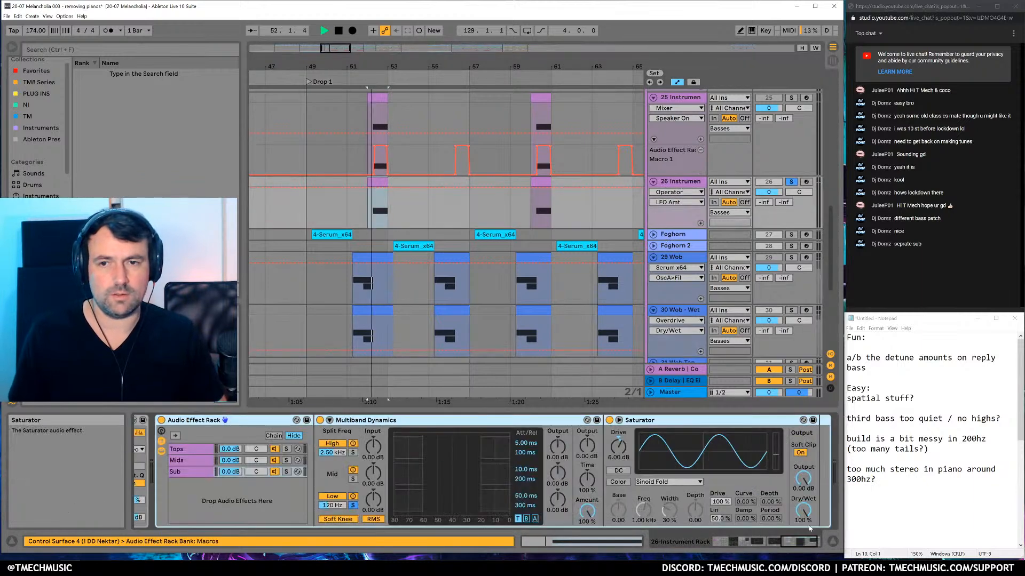
pyautogui.click(820, 543)
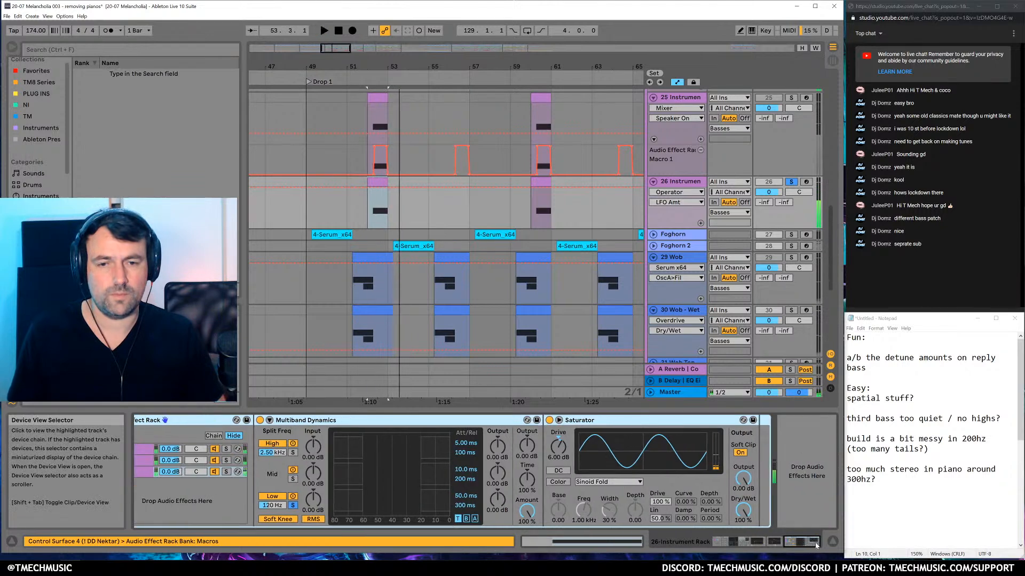
pyautogui.press('space')
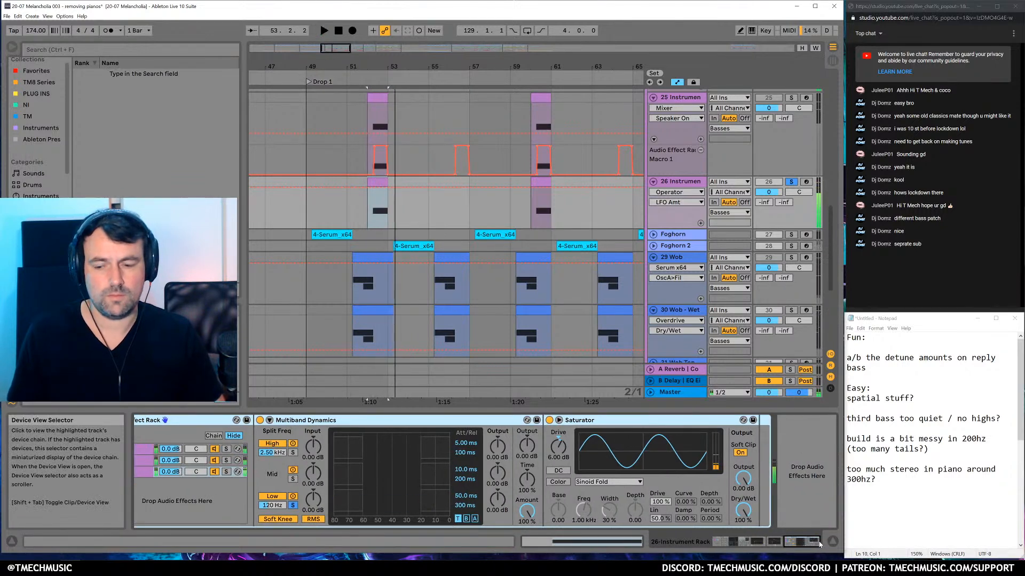
# Find Utility in the browser and add it after the Saturator on the 26 Instrument track
pyautogui.hotkey('ctrl', 'f')
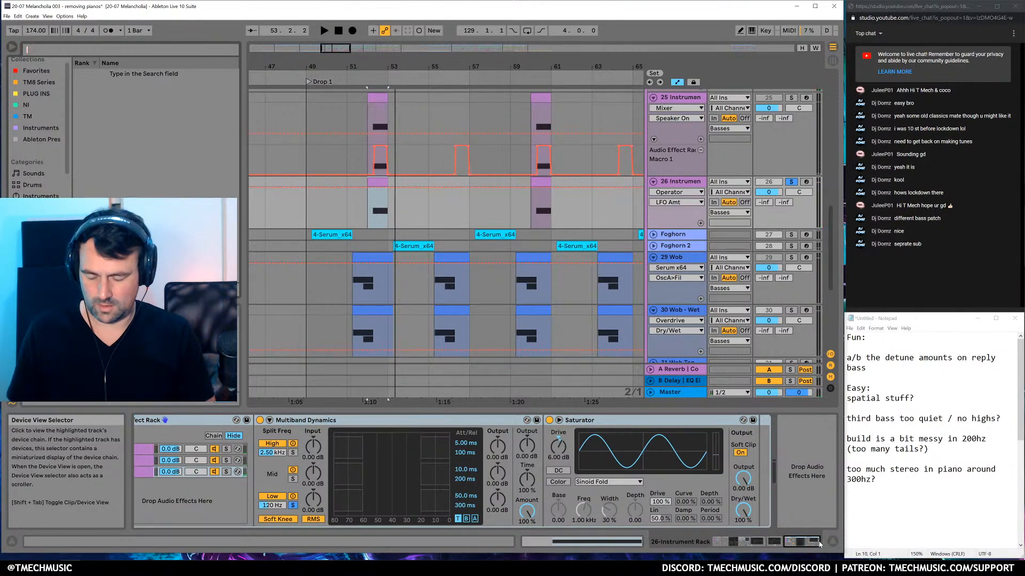
pyautogui.write('mu')
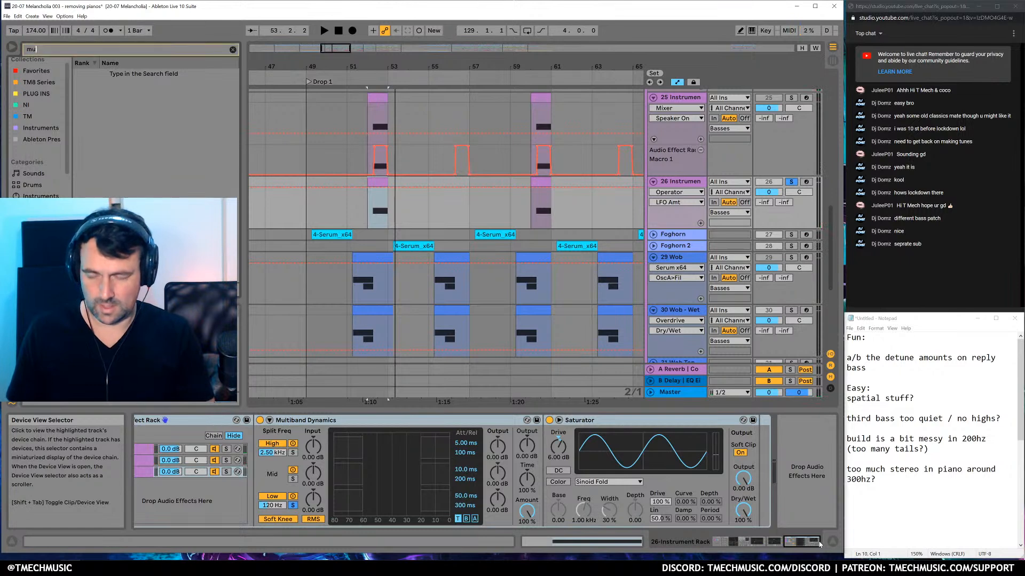
pyautogui.write('lti')
pyautogui.press('BackSpace')
pyautogui.press('BackSpace')
pyautogui.press('BackSpace')
pyautogui.write('util')
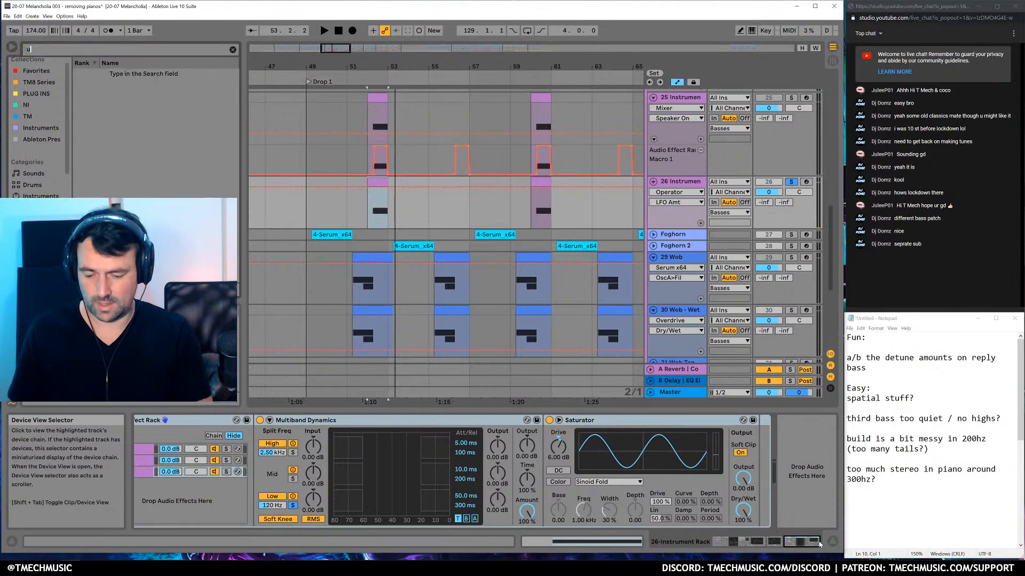
pyautogui.press('Return')
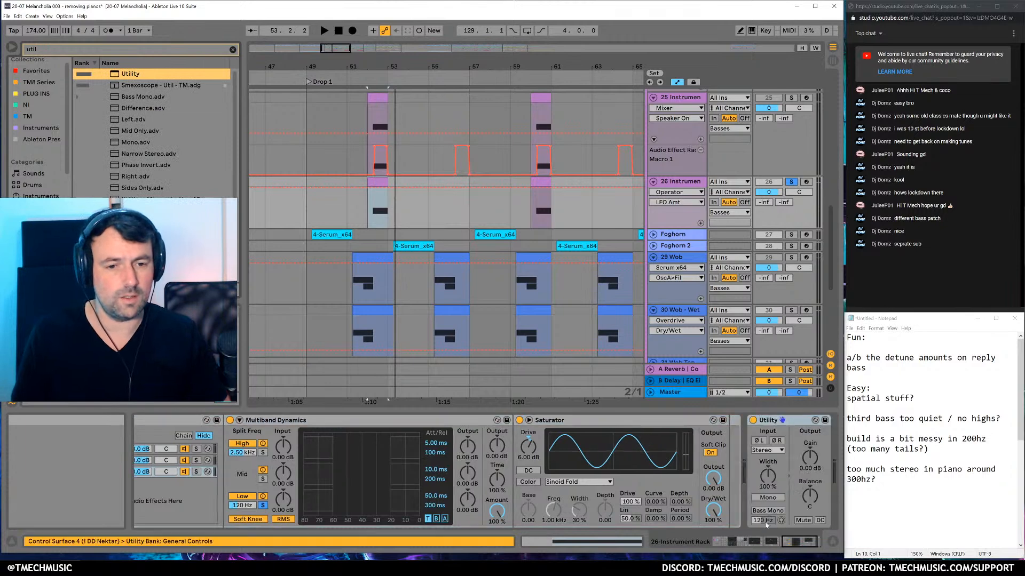
# Enable Bass Mono in the Utility with its frequency at 158 Hz and audition the result
pyautogui.click(780, 512)
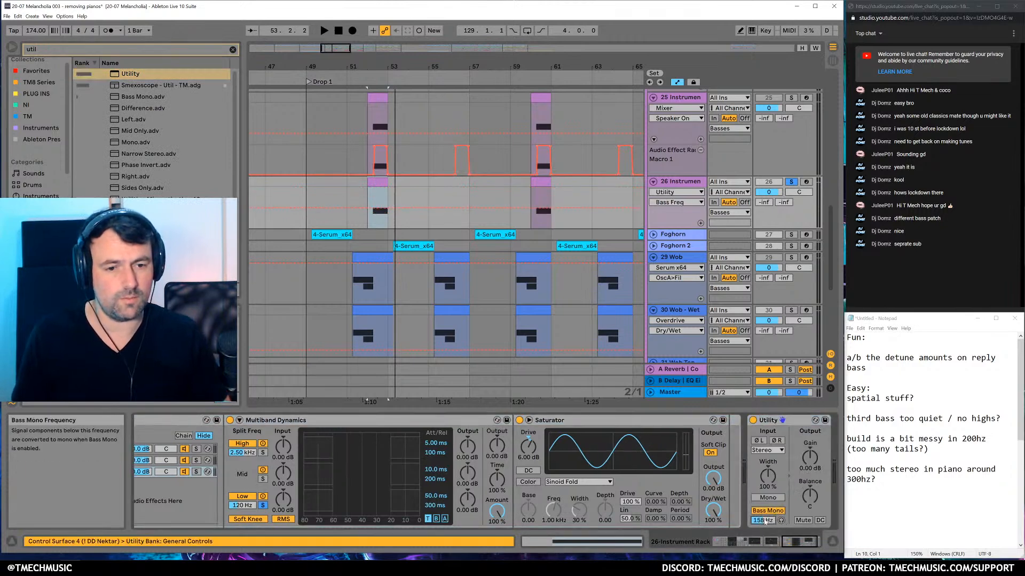
pyautogui.press('space')
pyautogui.scroll(-2, 784, 492)
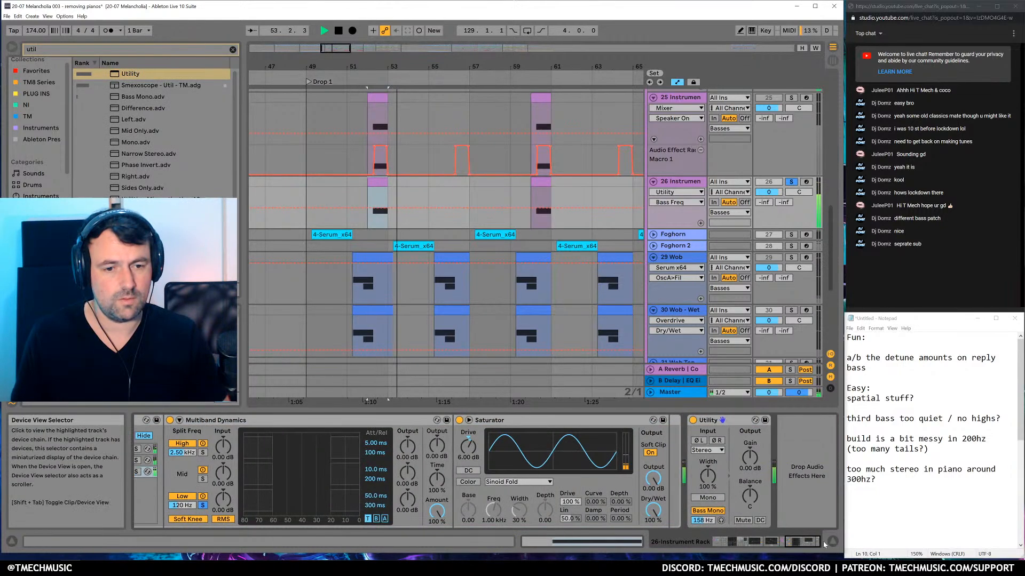
pyautogui.press('space')
# Add an EQ Eight after the Utility and check the bass's spectrum in it during playback
pyautogui.hotkey('ctrl', 'f')
pyautogui.write('eq')
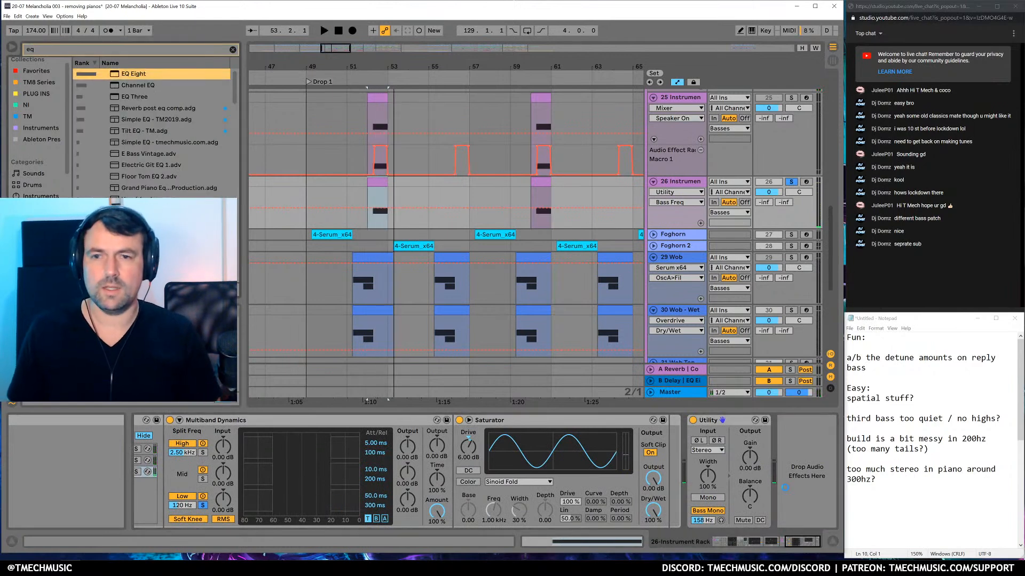
pyautogui.press('space')
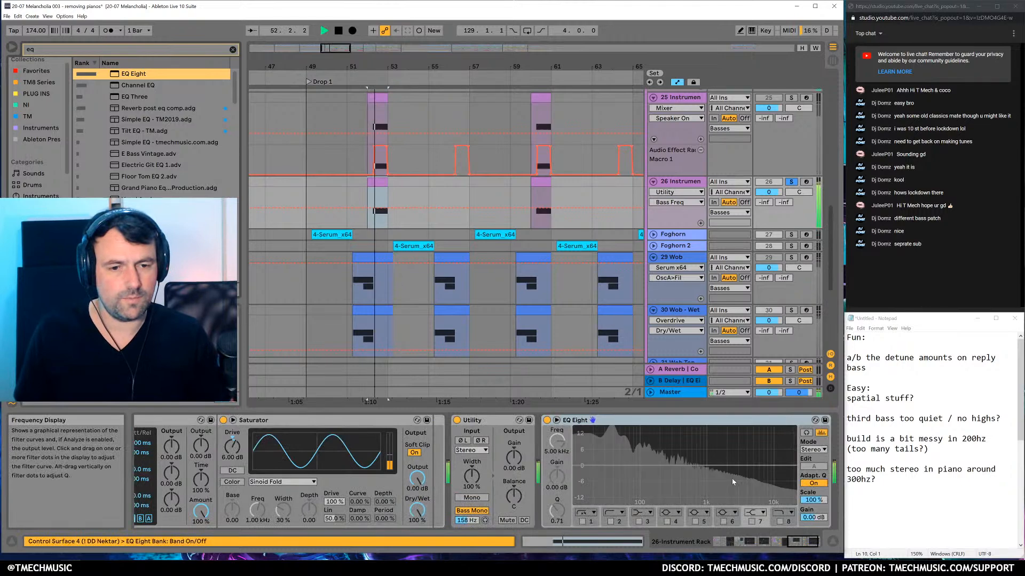
pyautogui.press('space')
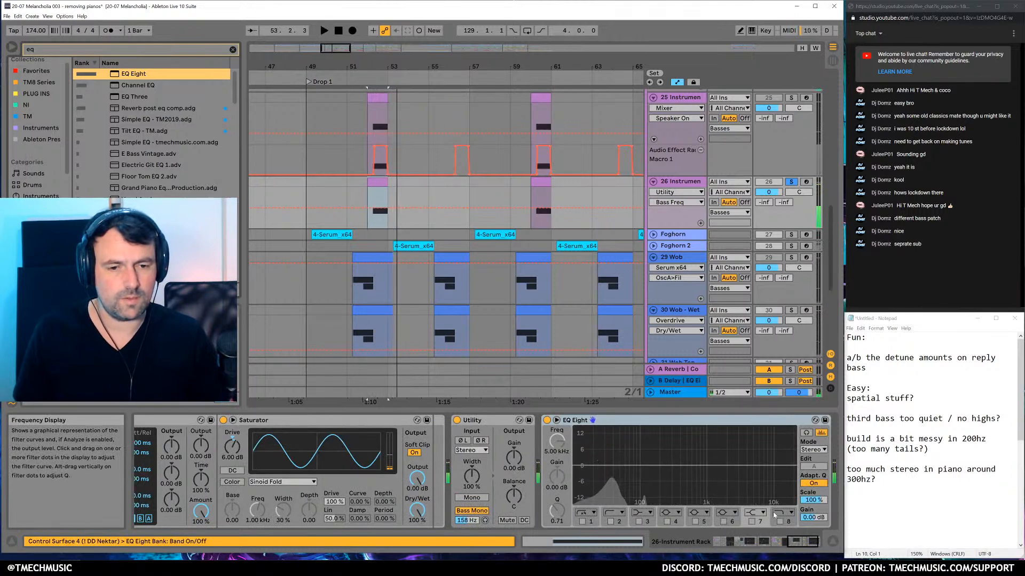
pyautogui.press('space')
# Compare the settings of both Operator chains and audition the first Operator with its oscillator B level selected
pyautogui.moveTo(792, 543); pyautogui.dragTo(716, 542)
pyautogui.click(190, 462)
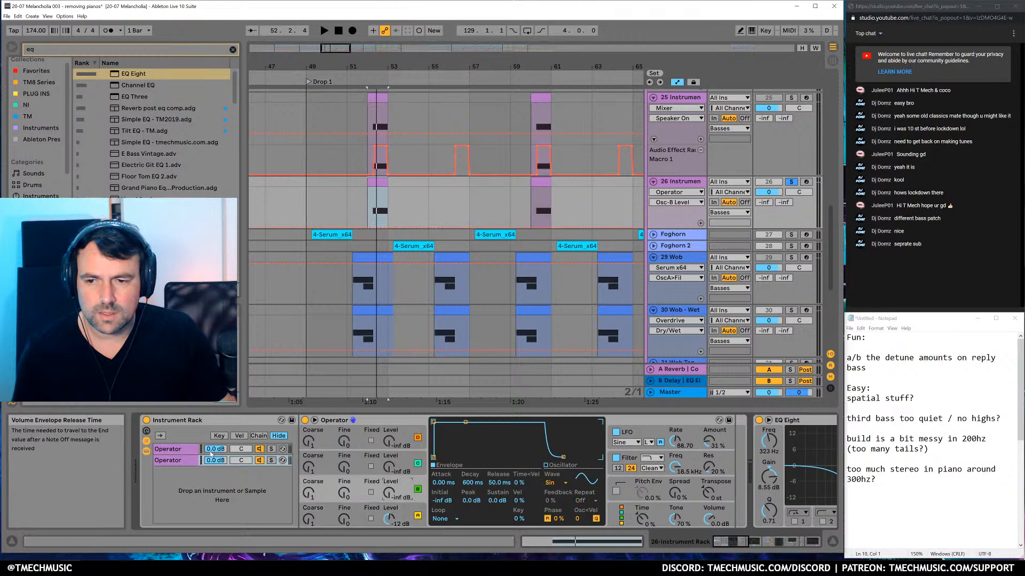
pyautogui.click(176, 449)
pyautogui.click(418, 509)
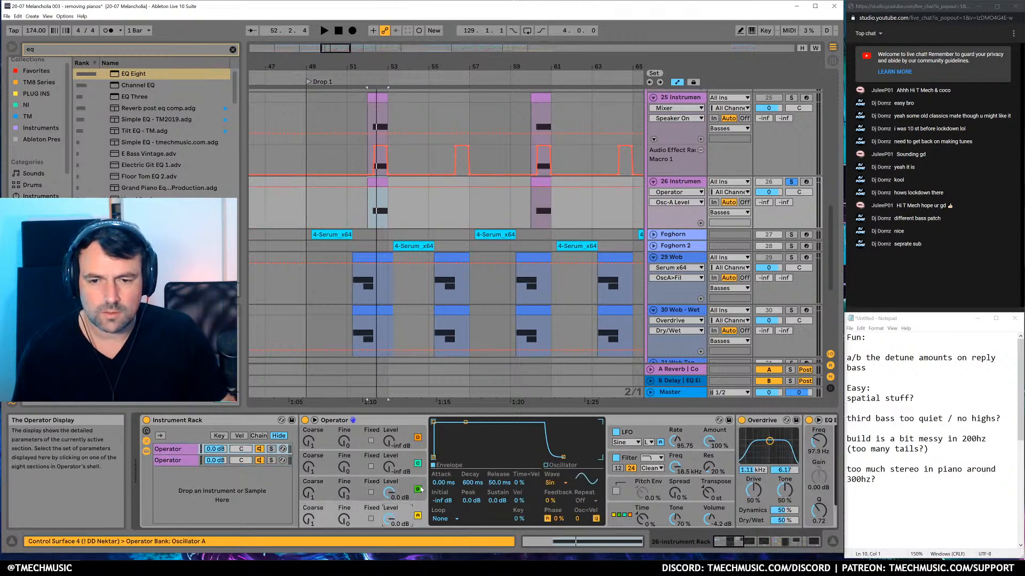
pyautogui.click(389, 493)
pyautogui.press('space')
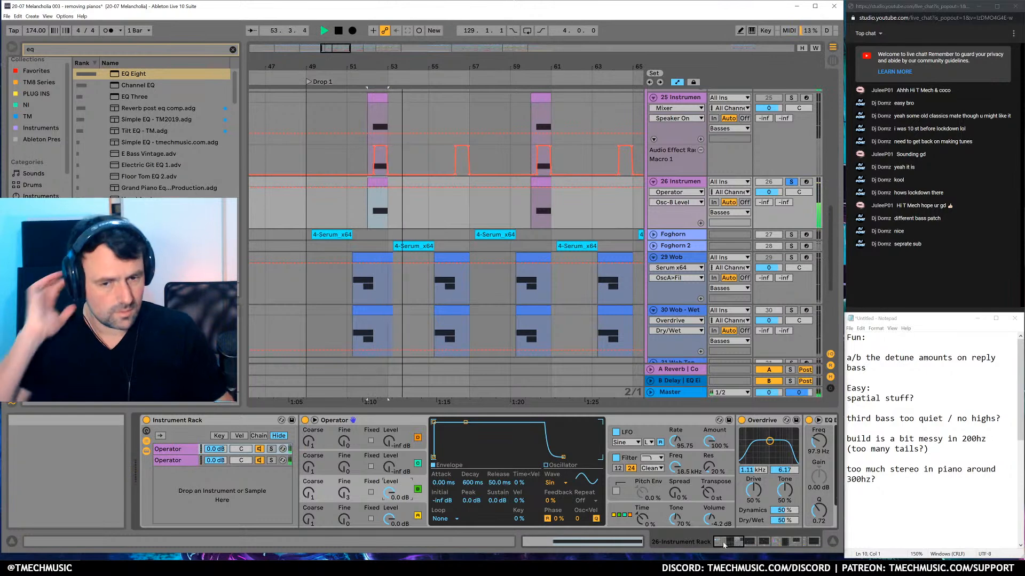
# Turn off Adaptive Q in the last EQ Eight and boost its band 7 high shelf by about 14 dB while auditioning the bass
pyautogui.click(814, 542)
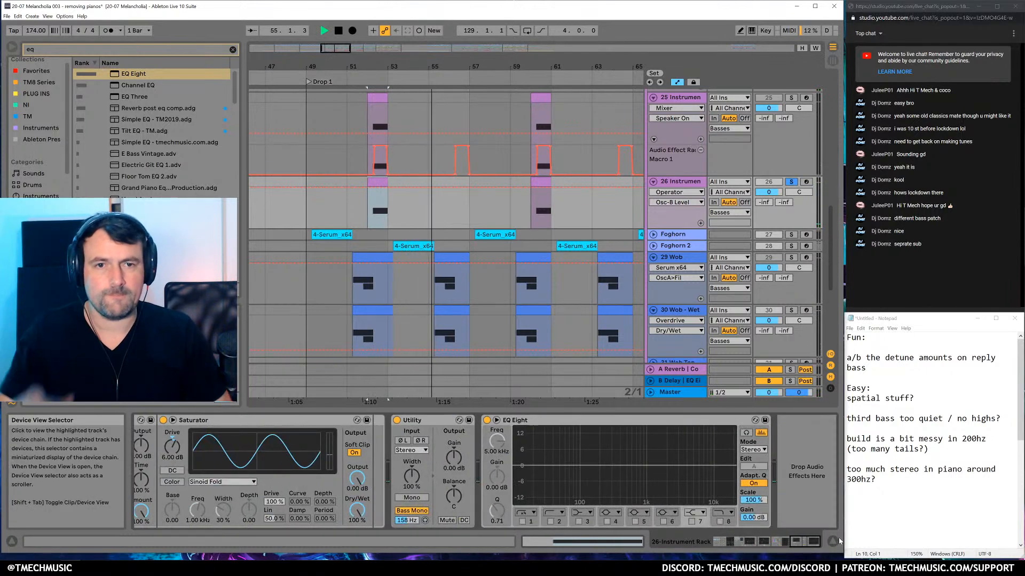
pyautogui.press('space')
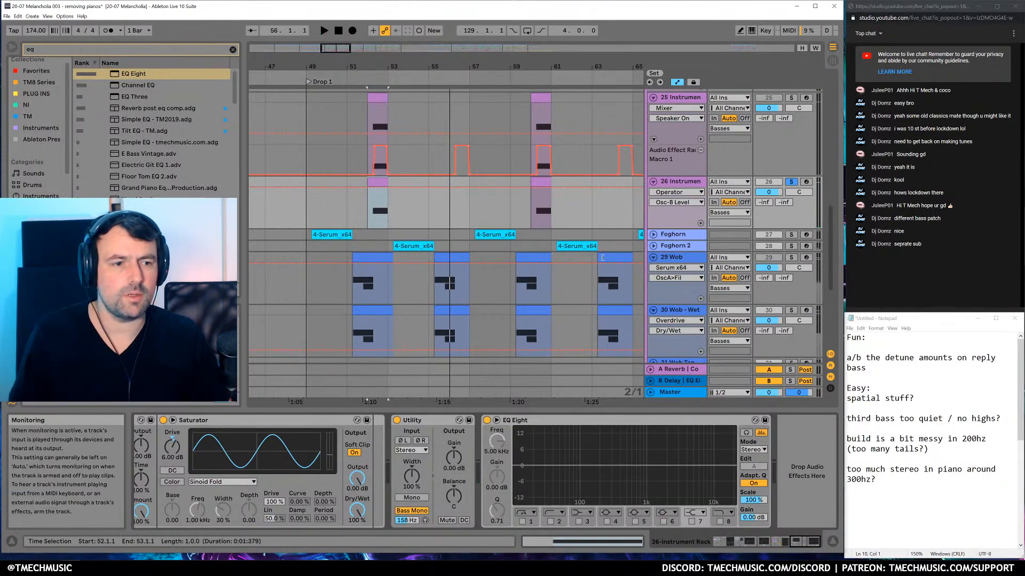
pyautogui.press('space')
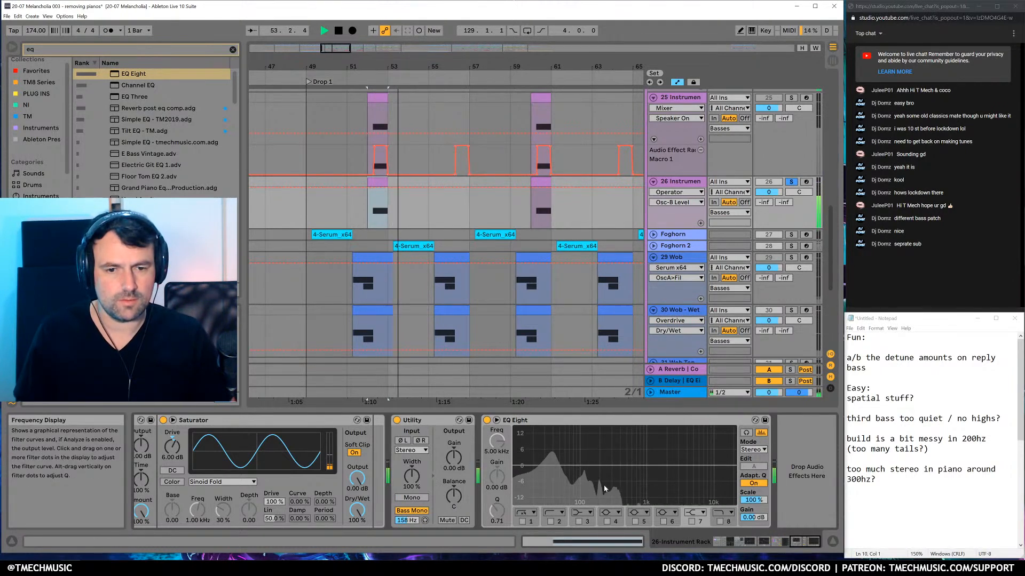
pyautogui.press('space')
pyautogui.click(691, 522)
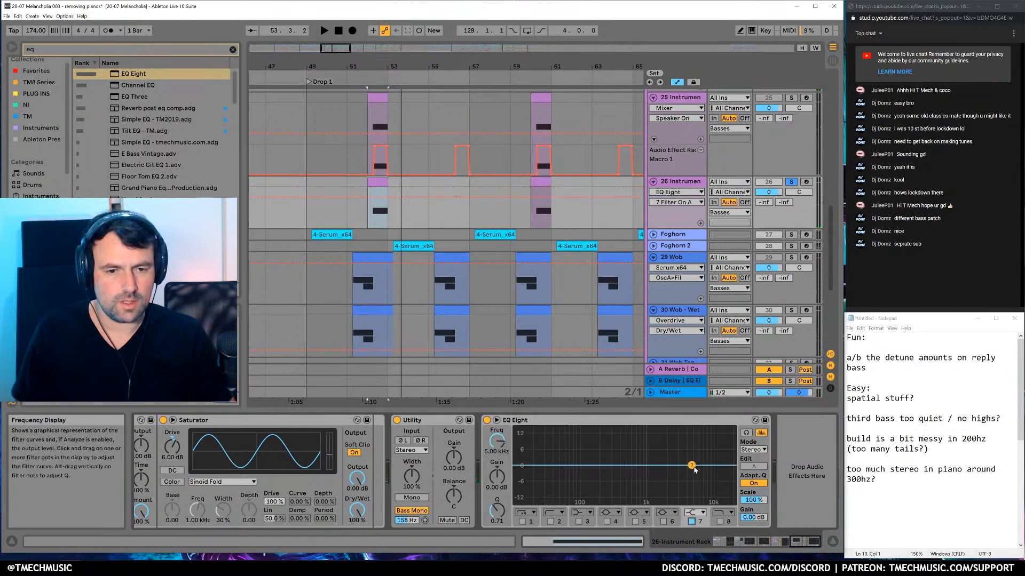
pyautogui.click(754, 483)
pyautogui.press('space')
pyautogui.moveTo(640, 439); pyautogui.dragTo(636, 432)
pyautogui.press('space')
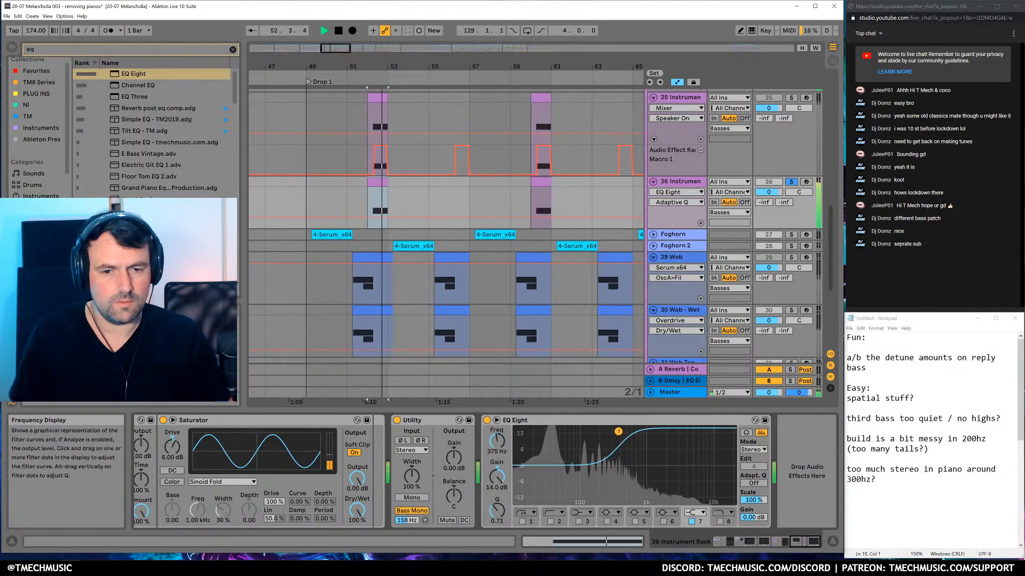
# Cut the lows in the EQ Eight with band 5 at about 132 Hz, -4.34 dB, and the band 3 low shelf at about 114 Hz, -5.33 dB
pyautogui.press('space')
pyautogui.click(635, 522)
pyautogui.moveTo(580, 465)
pyautogui.mouseDown()
pyautogui.moveTo(647, 464)
pyautogui.moveTo(686, 502)
pyautogui.moveTo(591, 434)
pyautogui.moveTo(541, 440)
pyautogui.moveTo(587, 436)
pyautogui.moveTo(589, 475)
pyautogui.mouseUp()
pyautogui.press('space')
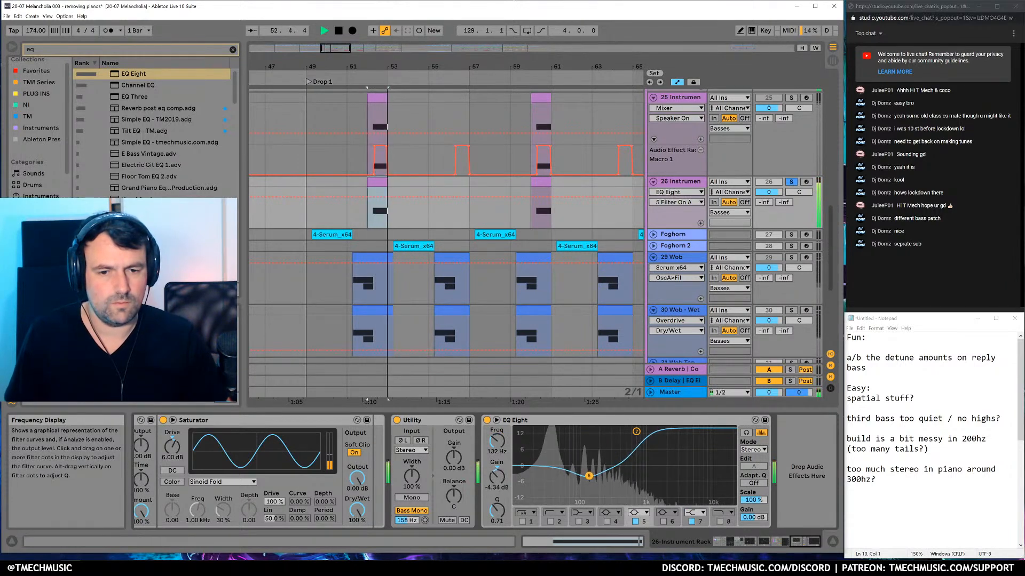
pyautogui.press('space')
pyautogui.click(579, 522)
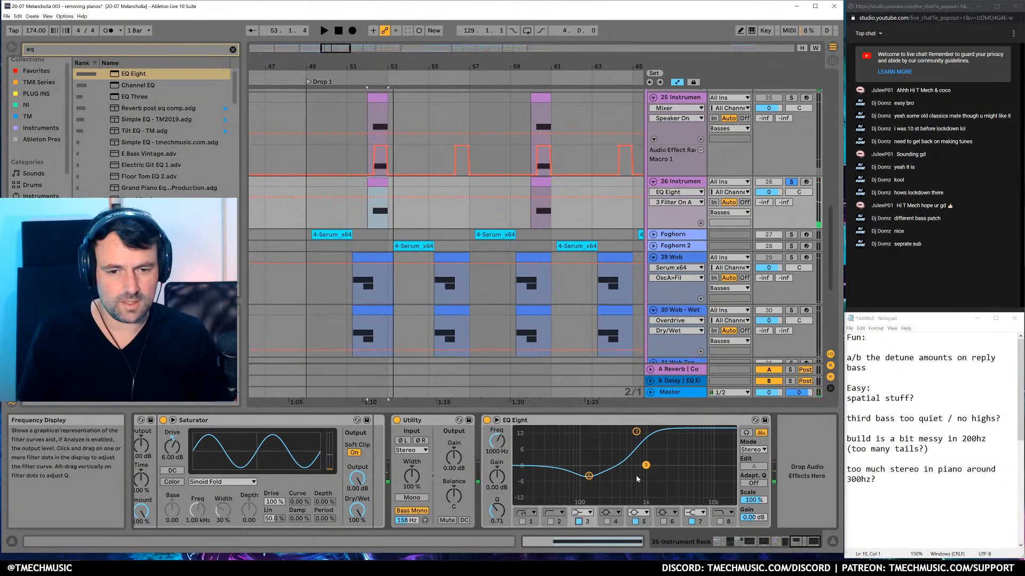
pyautogui.press('space')
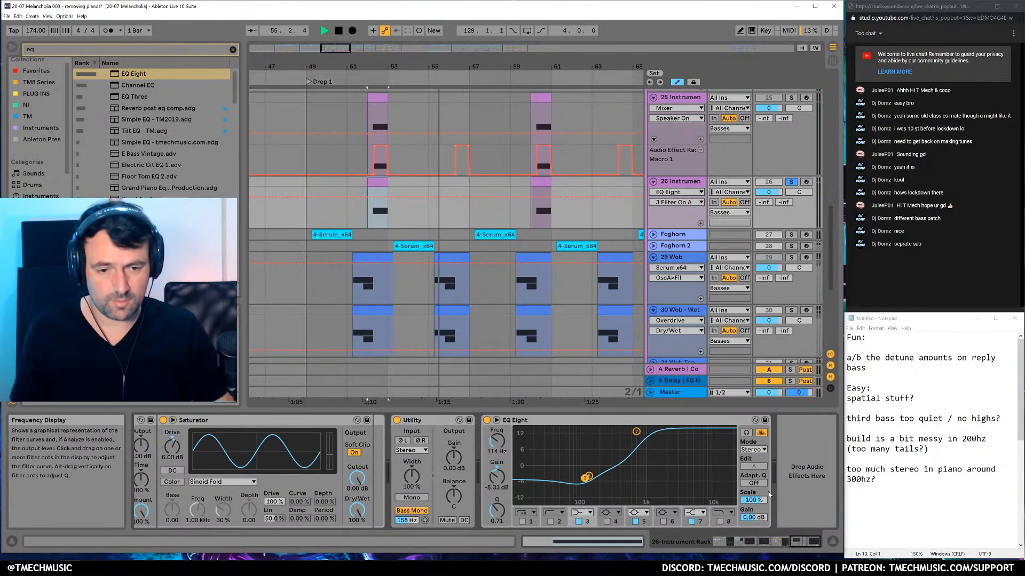
pyautogui.press('space')
pyautogui.press('space')
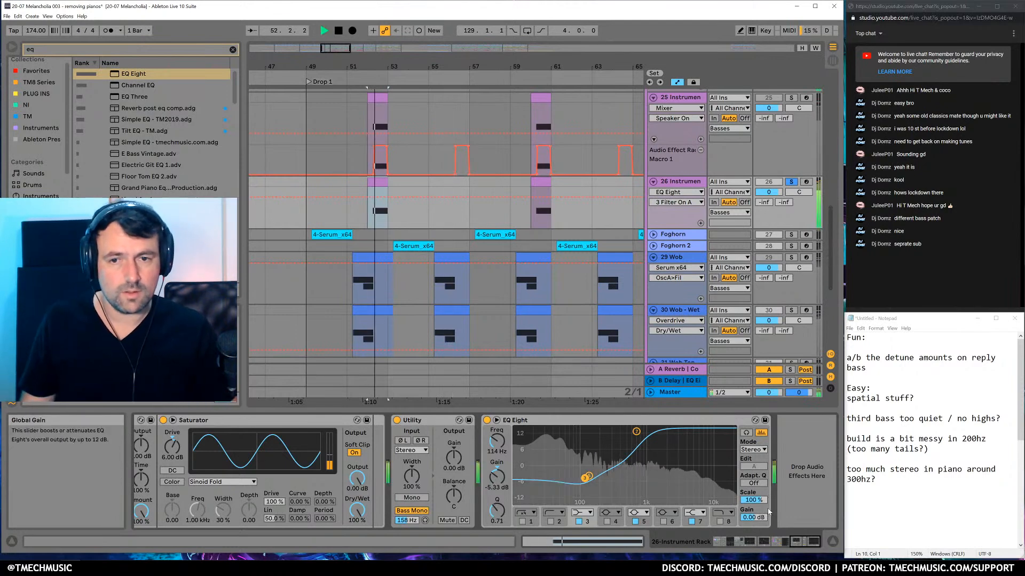
pyautogui.press('space')
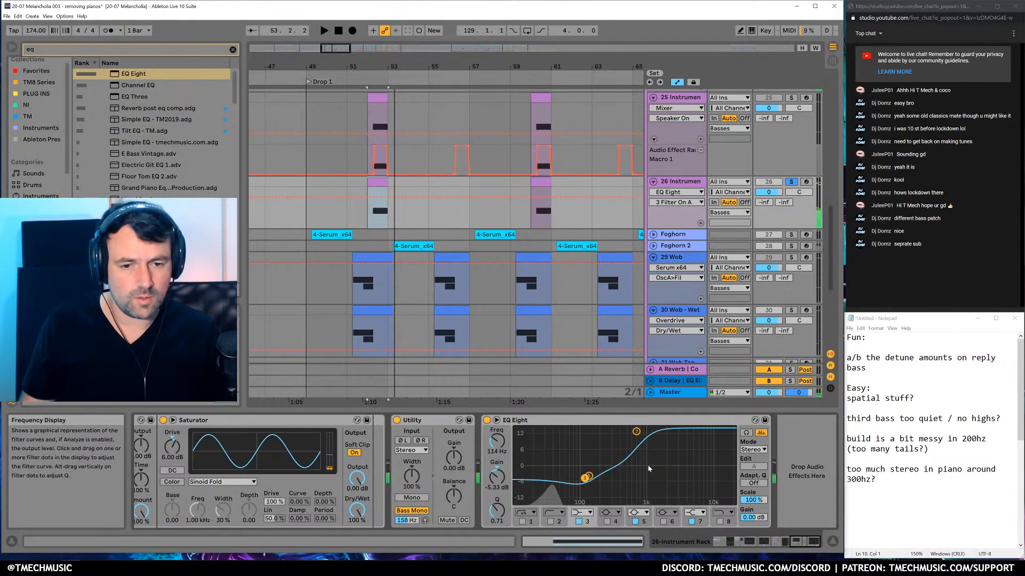
# Duplicate the EQ Eight after itself and lower the copy's band 7 high shelf to near 0 dB at about 1.26 kHz
pyautogui.moveTo(699, 420); pyautogui.dragTo(806, 459)
pyautogui.moveTo(696, 432); pyautogui.dragTo(713, 468)
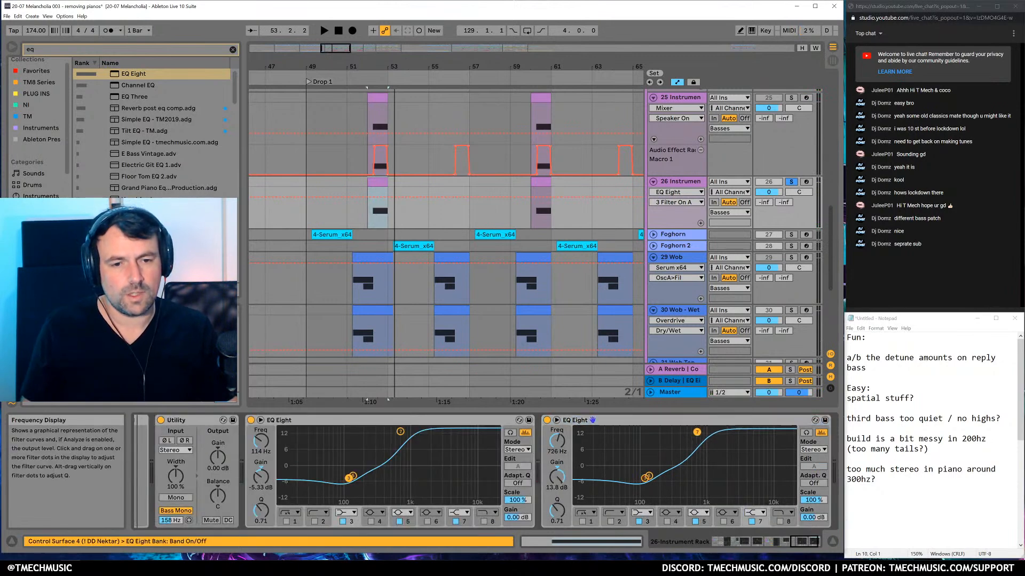
pyautogui.press('space')
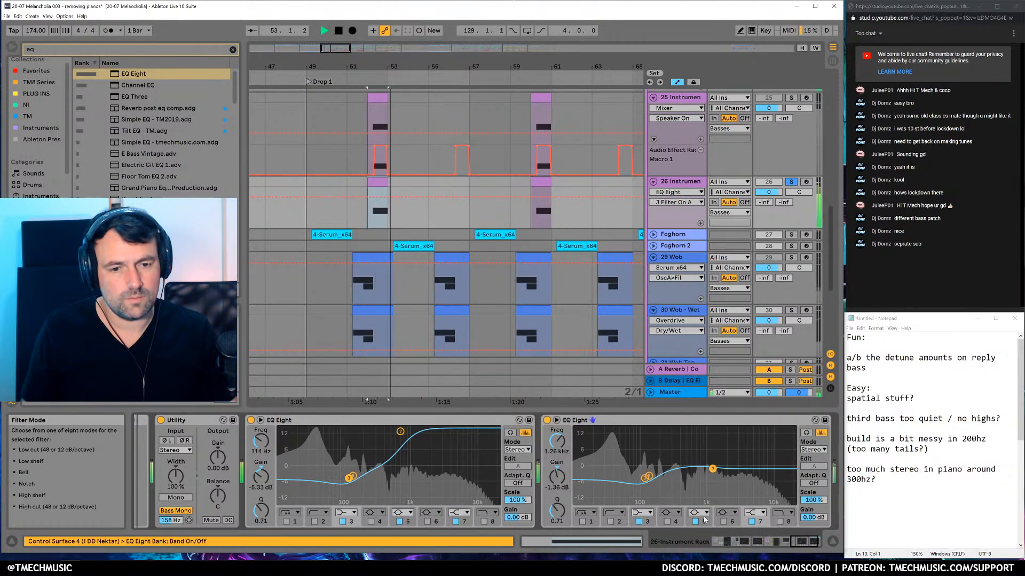
# Enable band 6 in the second EQ Eight with a boost of about 10 dB at 1.02 kHz and audition the result
pyautogui.press('space')
pyautogui.click(723, 521)
pyautogui.moveTo(710, 430); pyautogui.dragTo(707, 441)
pyautogui.press('space')
pyautogui.press('space')
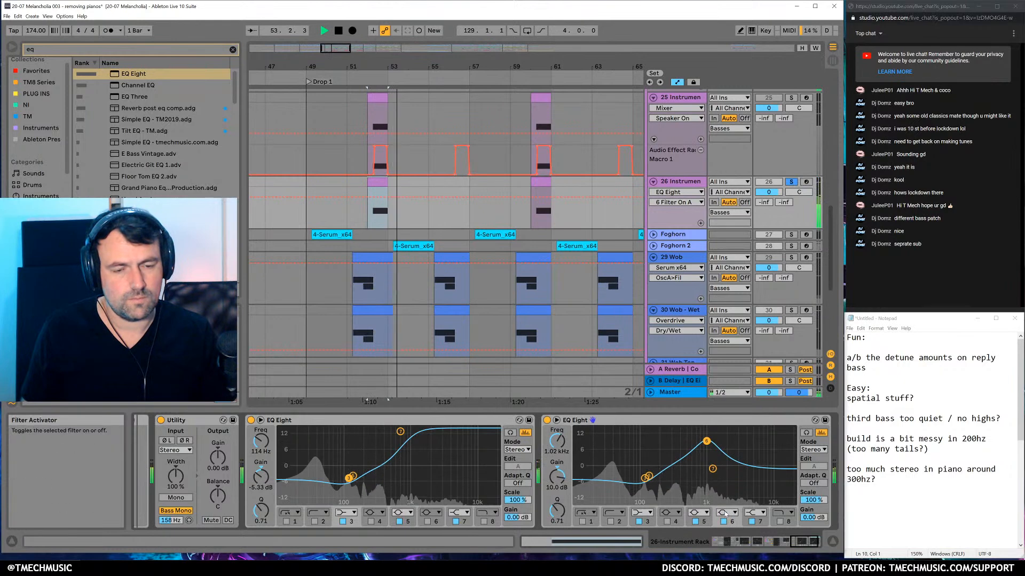
pyautogui.press('space')
pyautogui.click(813, 541)
pyautogui.press('space')
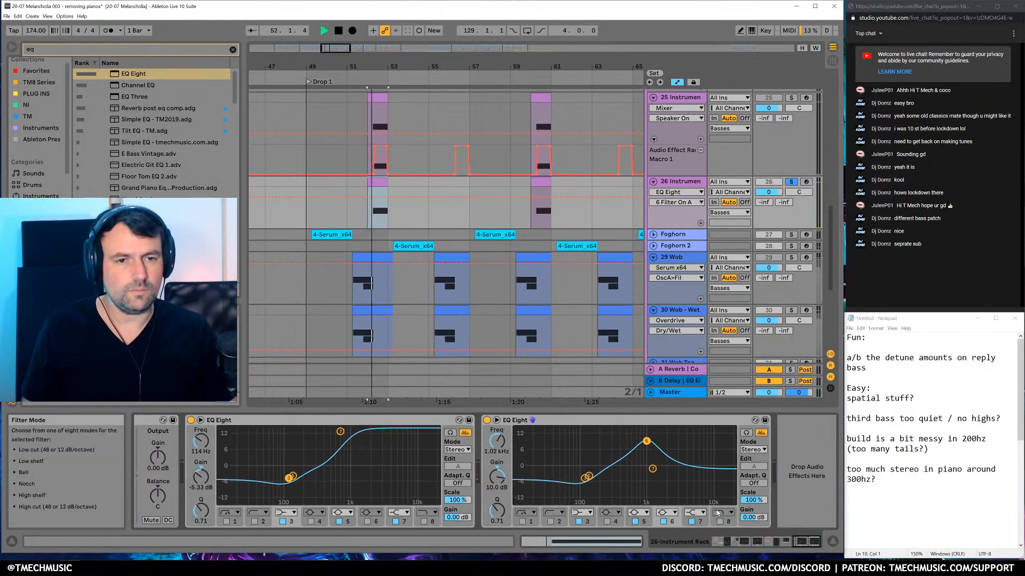
pyautogui.press('space')
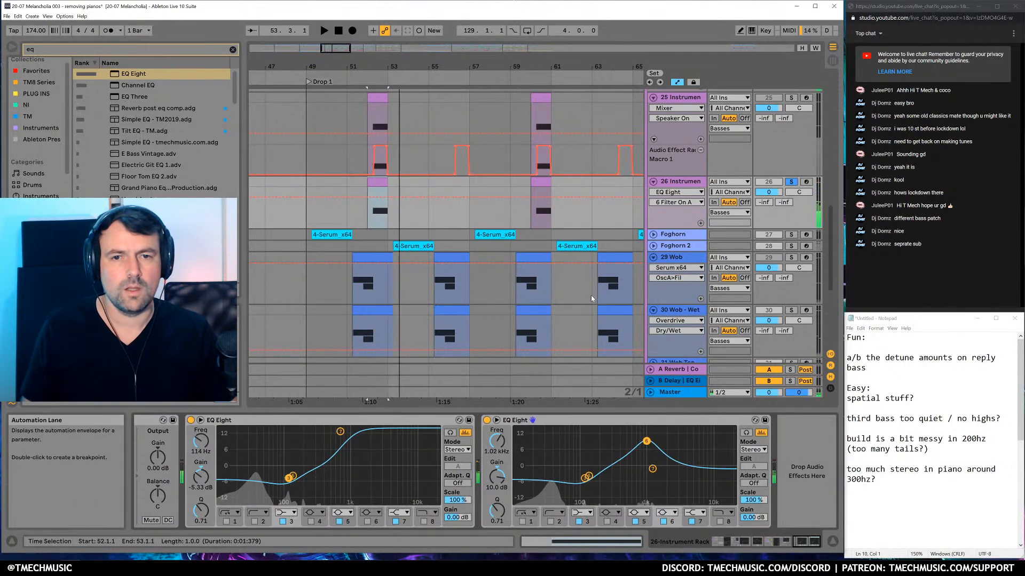
# Copy the final Audio Effect Rack and Utility from 25 Instrument to the end of the 26 Instrument chain and audition it
pyautogui.click(681, 98)
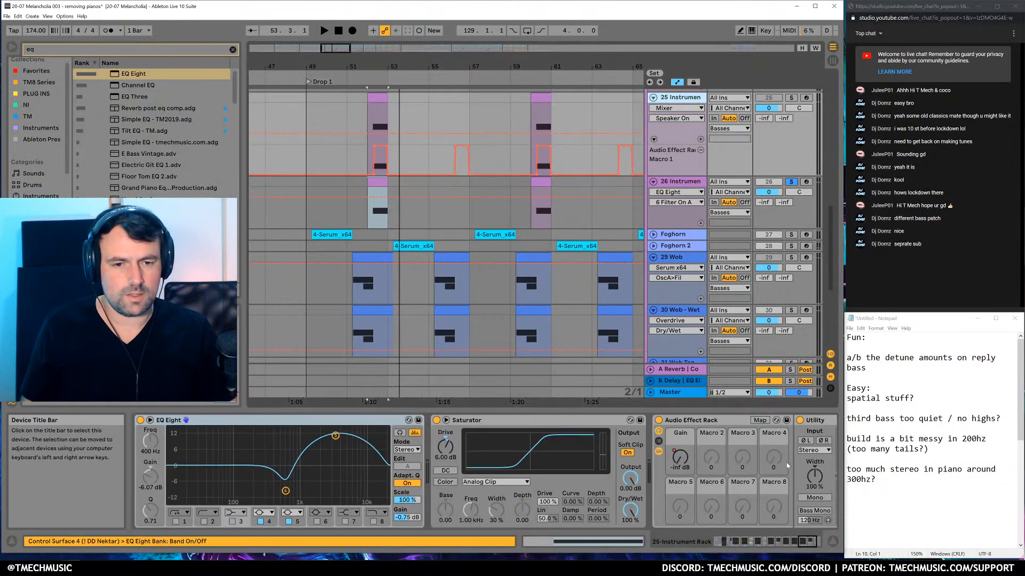
pyautogui.click(695, 422)
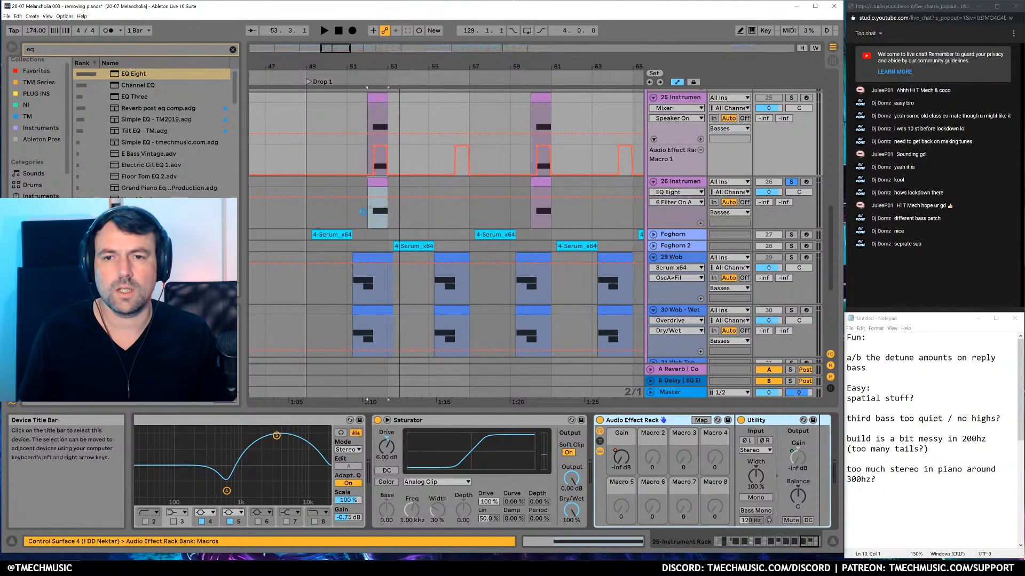
pyautogui.press('space')
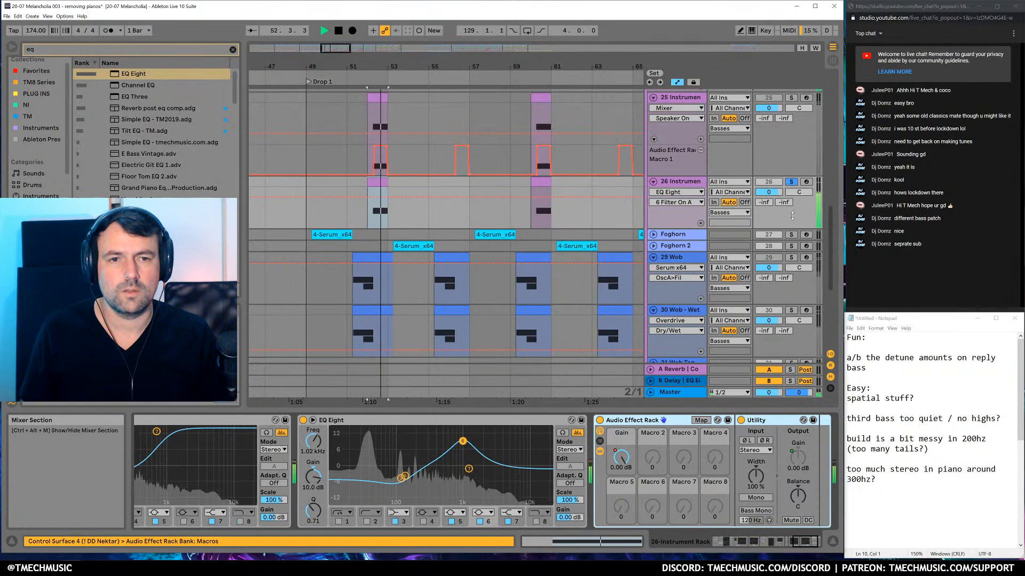
pyautogui.press('space')
pyautogui.press('space')
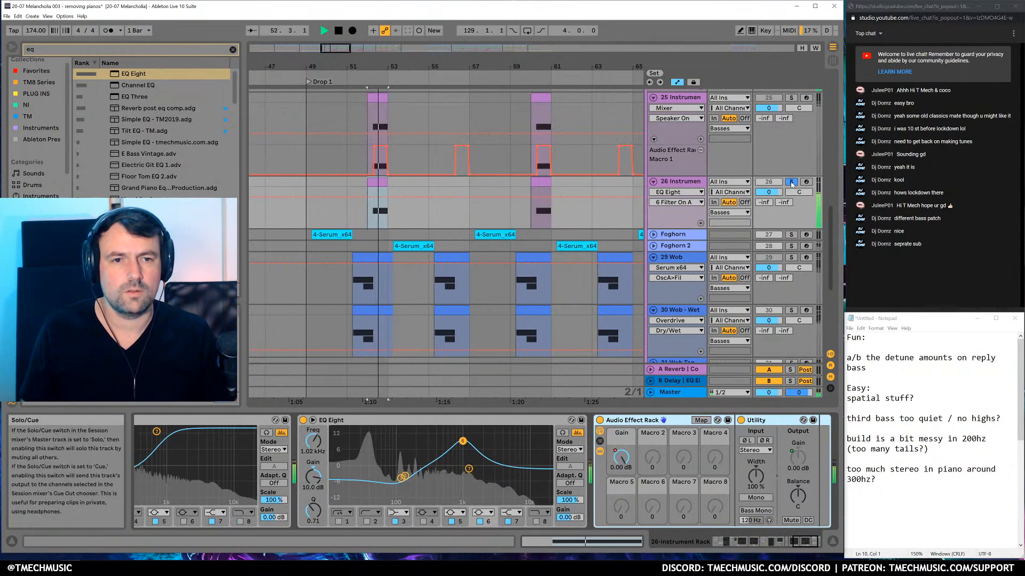
pyautogui.press('space')
# Find Saturator in the browser, add it after the Utility on 26 Instrument, and set its drive to about 10.3 dB
pyautogui.scroll(-2, 775, 482)
pyautogui.hotkey('ctrl', 'f')
pyautogui.write('sat')
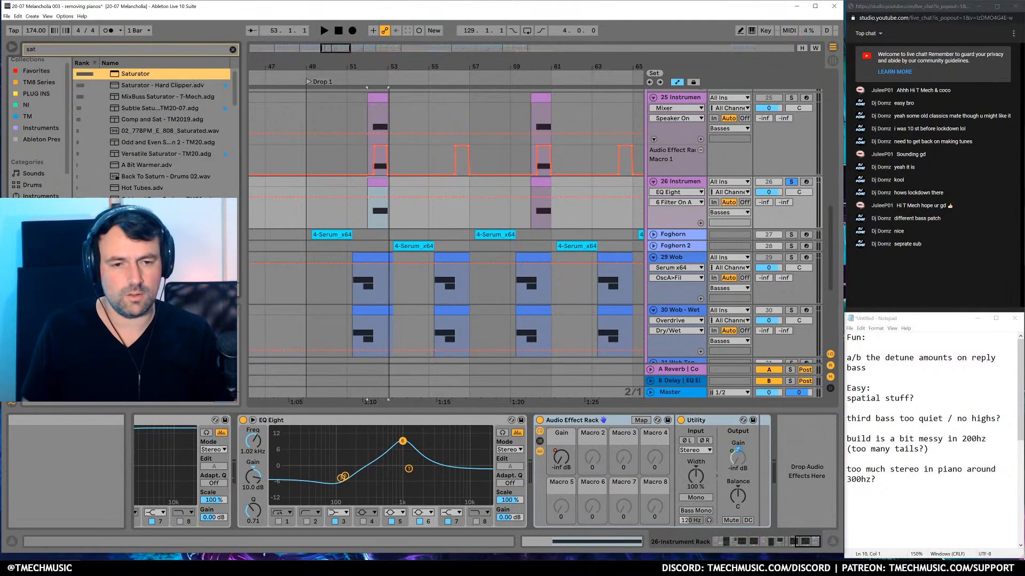
pyautogui.press('Return')
pyautogui.press('space')
pyautogui.moveTo(635, 457); pyautogui.dragTo(635, 457)
pyautogui.press('space')
pyautogui.press('space')
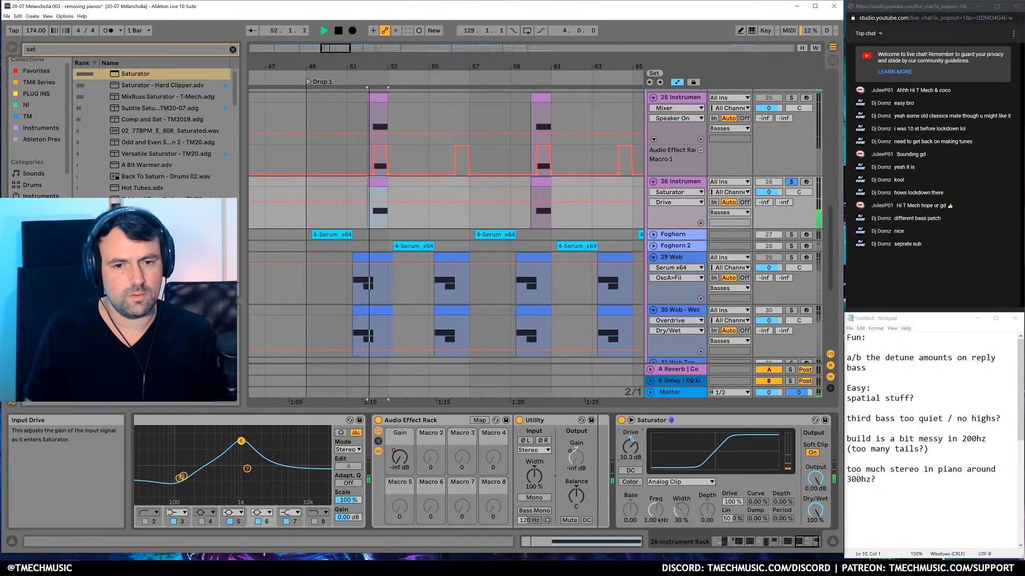
pyautogui.press('space')
pyautogui.press('space')
pyautogui.press('space')
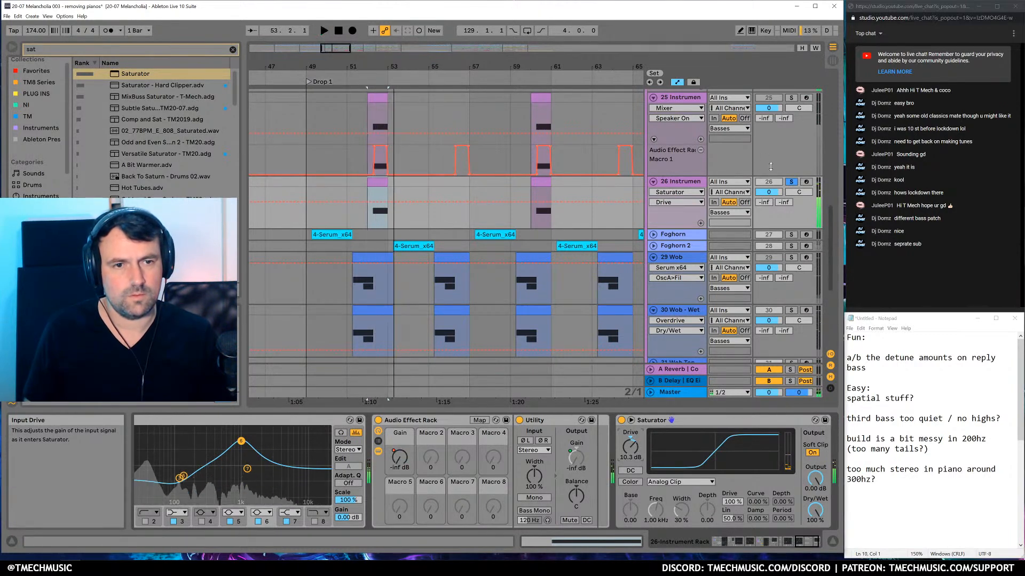
# Play the bass in the full arrangement from bar 47 and audition the 25 Instrument track soloed near bar 59
pyautogui.click(265, 191)
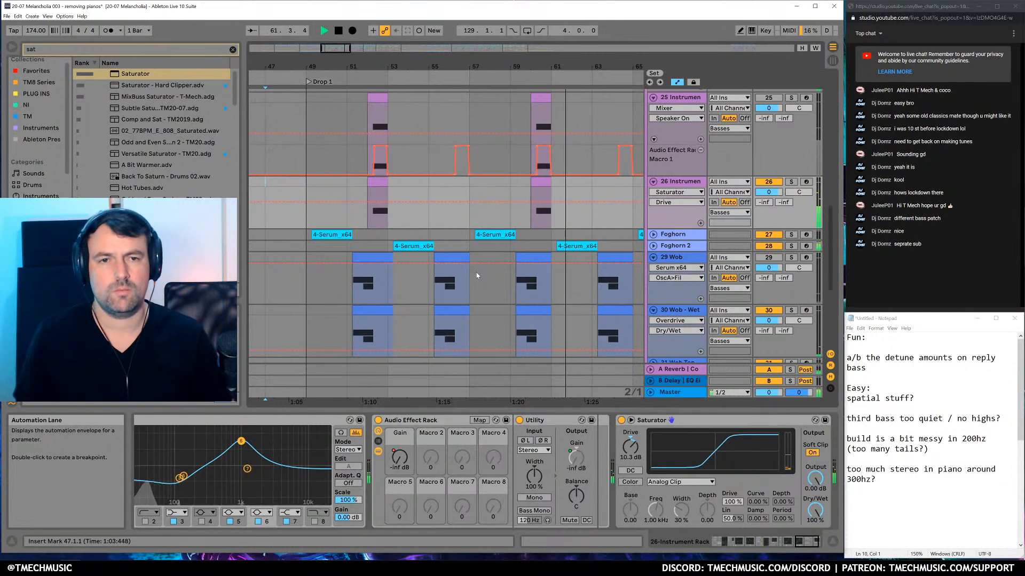
pyautogui.press('space')
pyautogui.click(790, 97)
pyautogui.click(513, 100)
pyautogui.press('space')
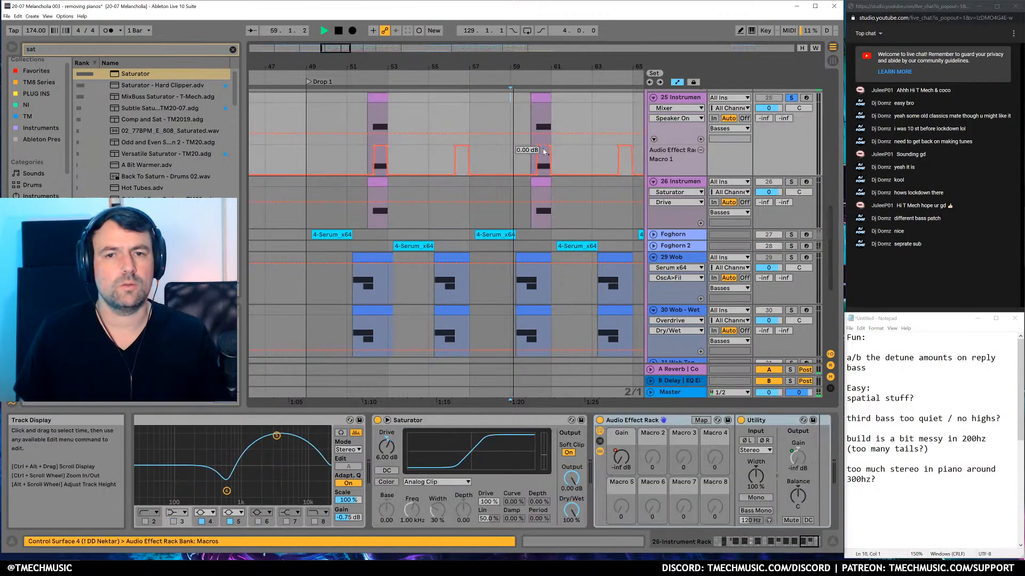
pyautogui.click(791, 98)
pyautogui.press('space')
pyautogui.press('space')
# Compare 25 Instrument and 26 Instrument in the mix from bar 57 by switching their activation, leaving 26 Instrument active
pyautogui.click(768, 181)
pyautogui.click(768, 98)
pyautogui.click(483, 112)
pyautogui.press('space')
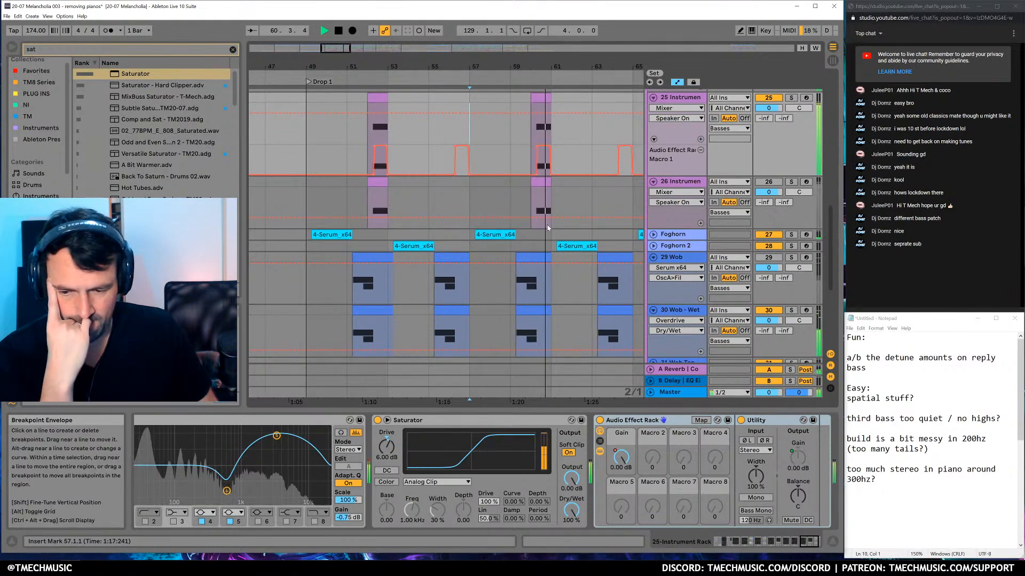
pyautogui.press('space')
pyautogui.click(769, 182)
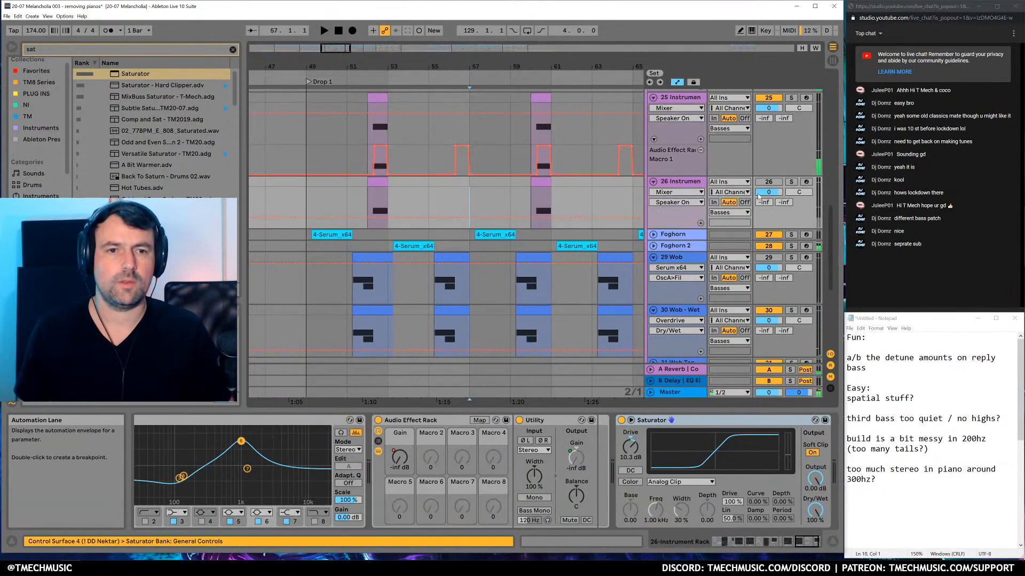
pyautogui.press('space')
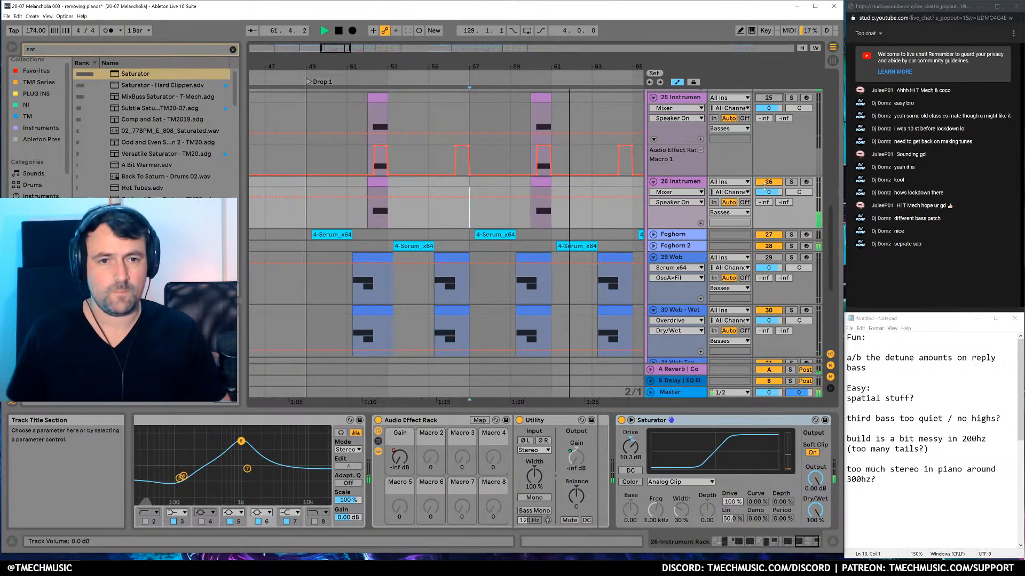
# Solo 26 Instrument, raise the second EQ Eight's band 7 high shelf to about 10 dB at 3.09 kHz, and audition the bar 60 clip
pyautogui.click(791, 182)
pyautogui.press('space')
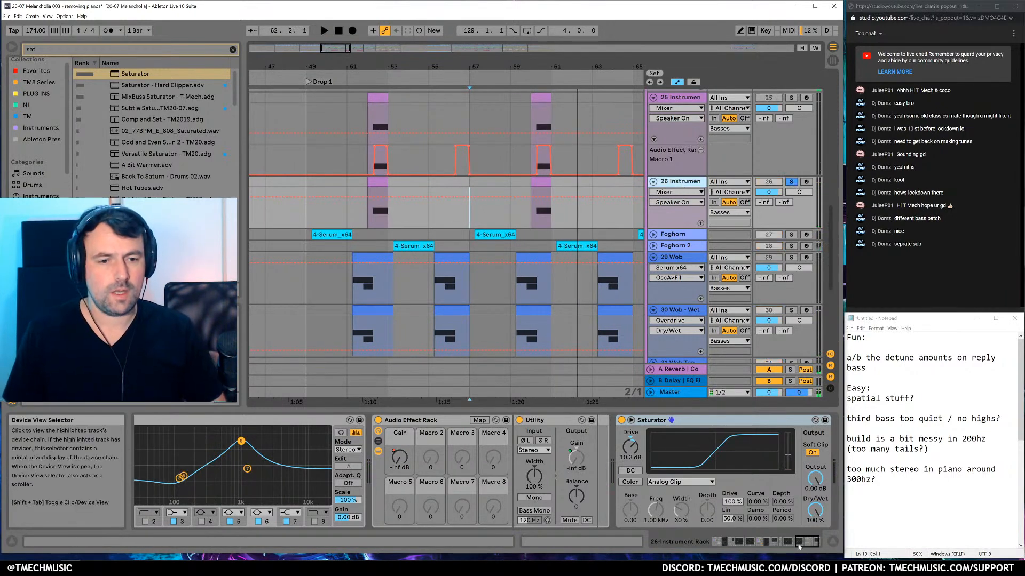
pyautogui.click(816, 542)
pyautogui.press('space')
pyautogui.moveTo(187, 468); pyautogui.dragTo(212, 443)
pyautogui.click(540, 183)
pyautogui.press('space')
pyautogui.press('space')
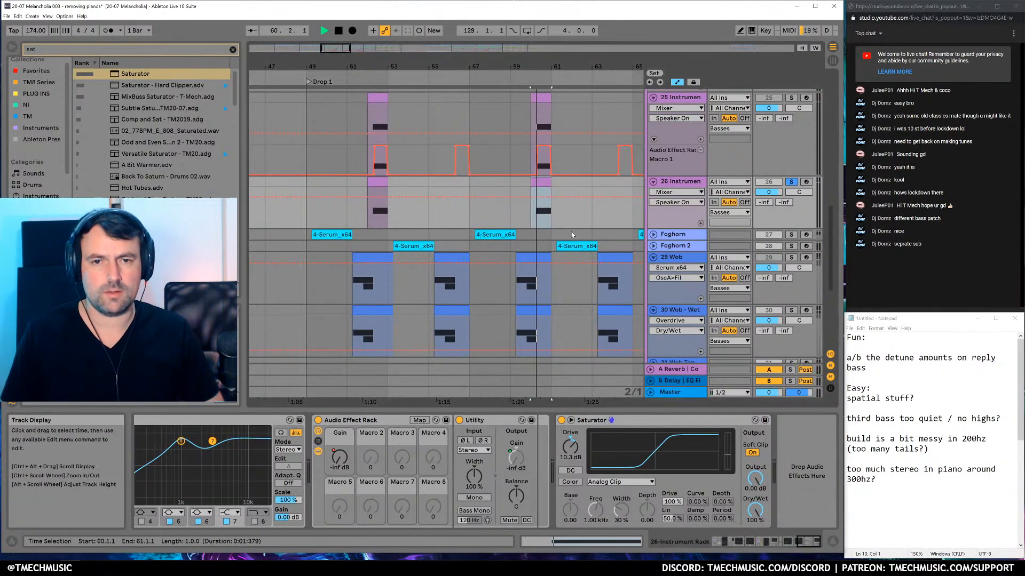
pyautogui.press('space')
# Select the Mids chain in the Audio Effect Rack and audition the bass with its Frequency Shifter bypassed
pyautogui.click(783, 542)
pyautogui.press('space')
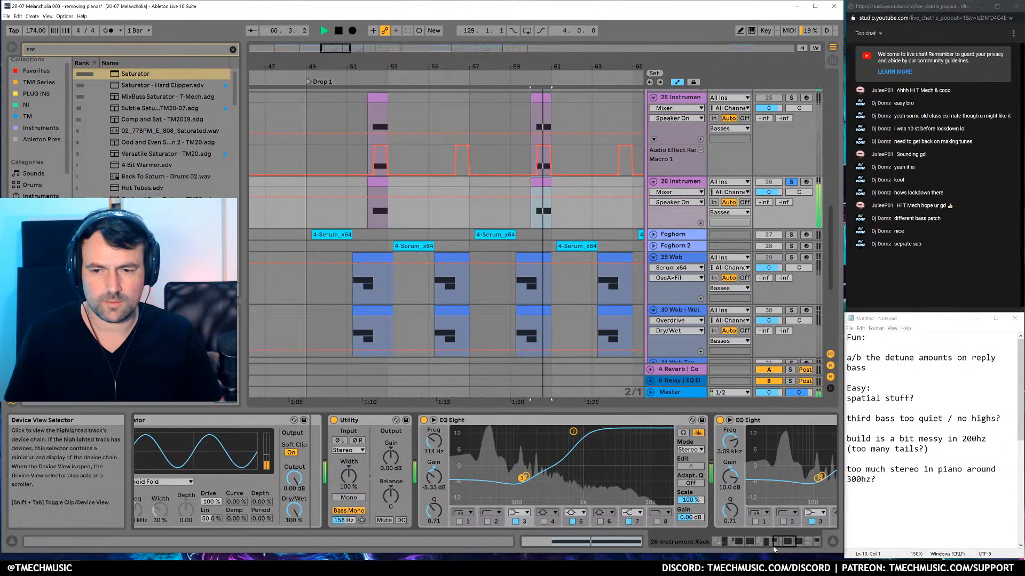
pyautogui.moveTo(786, 543)
pyautogui.mouseDown()
pyautogui.moveTo(806, 542)
pyautogui.moveTo(775, 542)
pyautogui.mouseUp()
pyautogui.scroll(8, 342, 475)
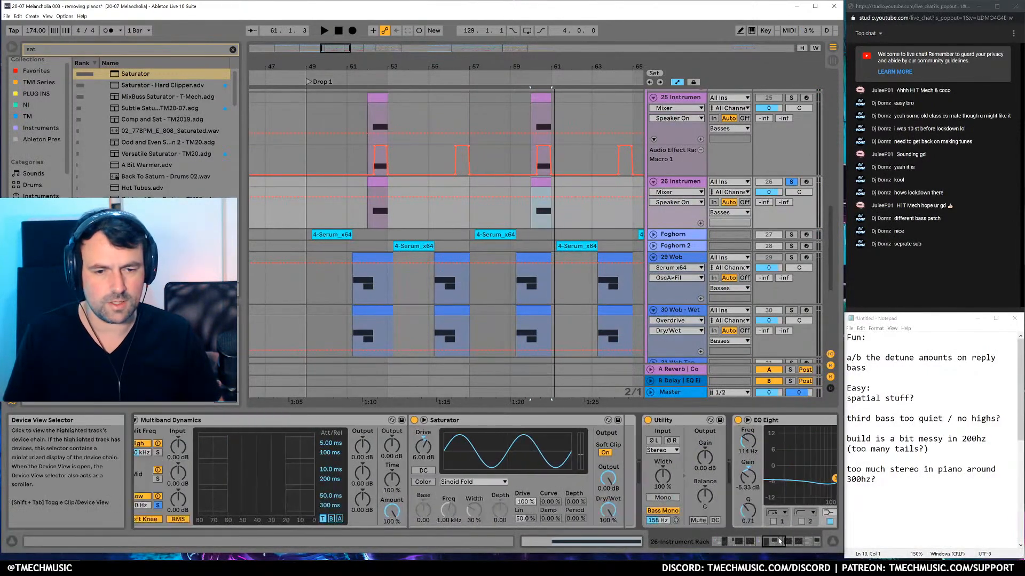
pyautogui.click(219, 460)
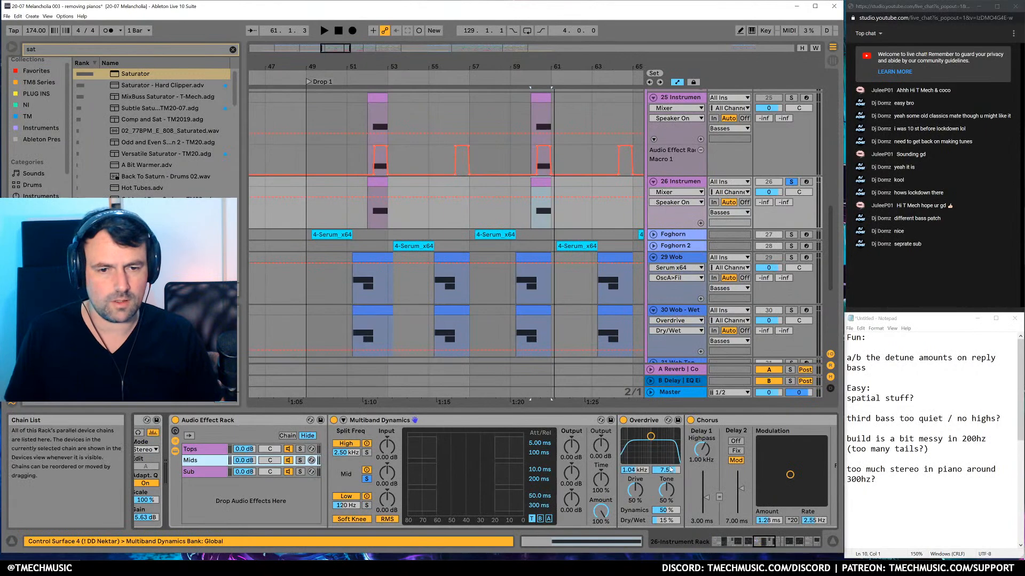
pyautogui.scroll(-3, 667, 475)
pyautogui.click(632, 420)
pyautogui.press('space')
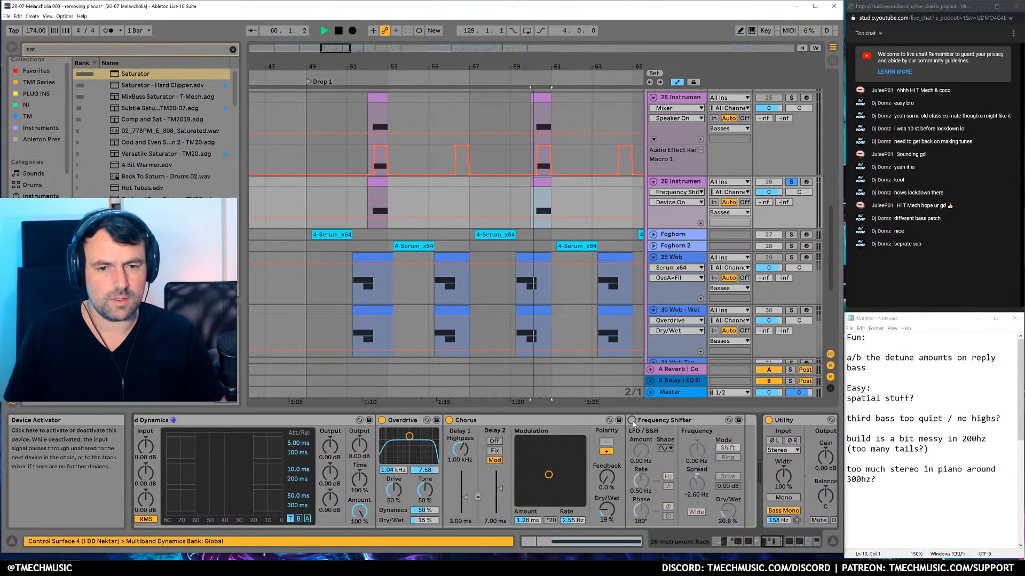
pyautogui.press('space')
# Audition the bass with the Tops, Sub and Mids chains of the Audio Effect Rack muted in turn
pyautogui.scroll(4, 480, 469)
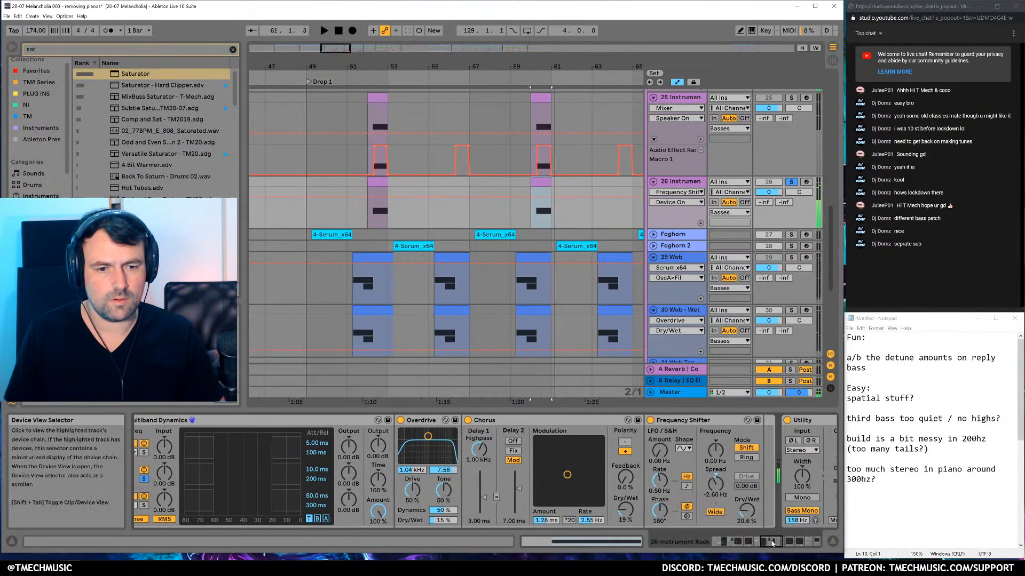
pyautogui.click(377, 450)
pyautogui.press('space')
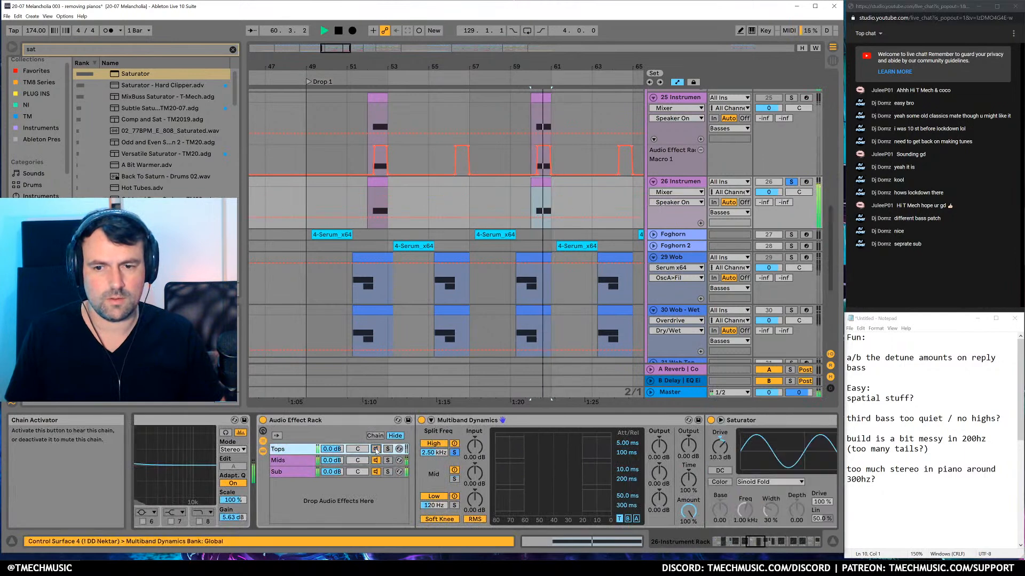
pyautogui.click(377, 450)
pyautogui.click(376, 472)
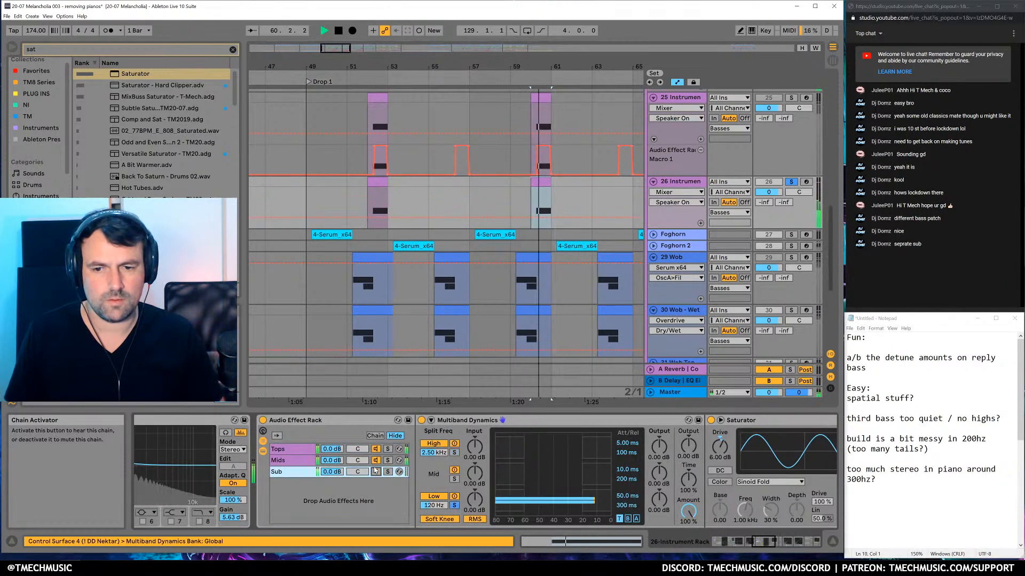
pyautogui.click(376, 471)
pyautogui.click(375, 460)
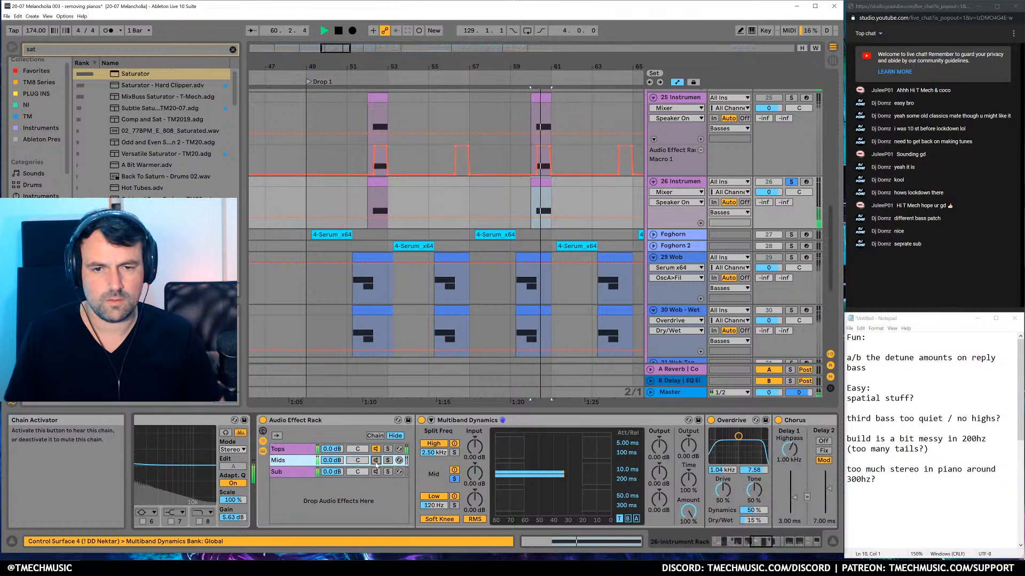
pyautogui.press('space')
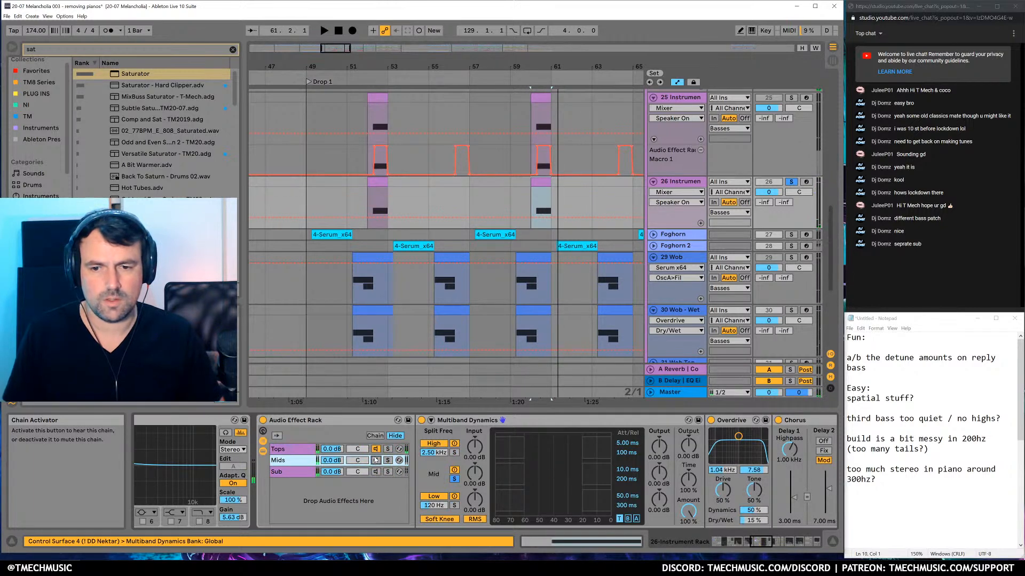
pyautogui.click(375, 461)
# Audition the bass with the whole three-chain Audio Effect Rack bypassed, leaving the rack active
pyautogui.click(263, 421)
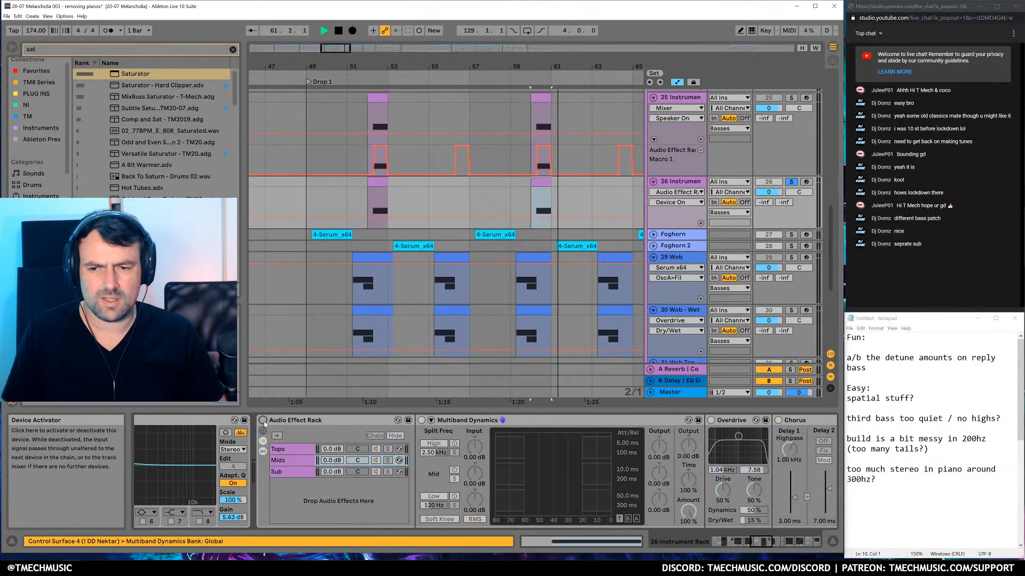
pyautogui.press('space')
pyautogui.press('space')
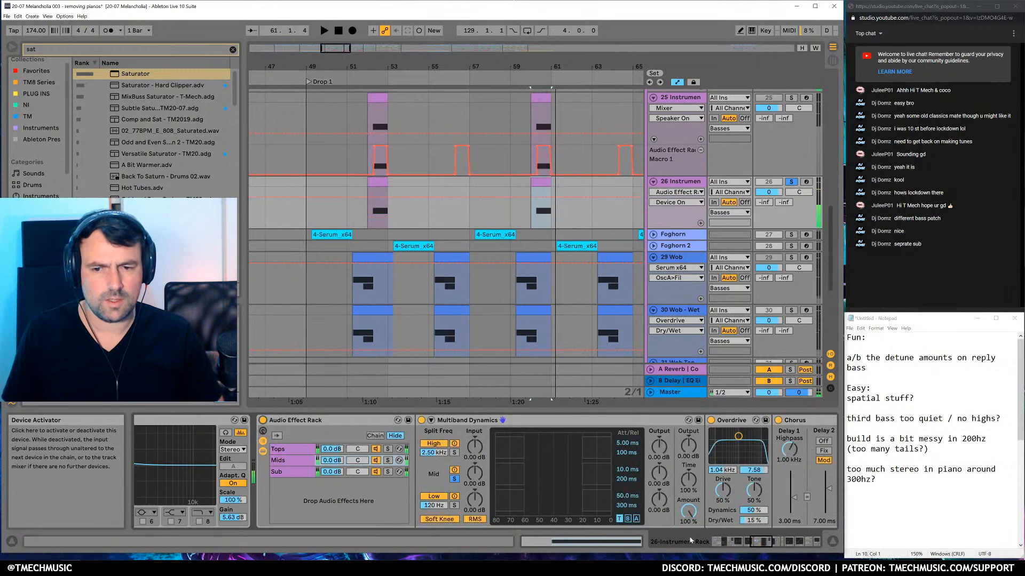
# Switch off the Overdrive following the Operator in the first instrument chain and audition the bass
pyautogui.click(746, 543)
pyautogui.moveTo(746, 543); pyautogui.dragTo(741, 542)
pyautogui.click(397, 421)
pyautogui.press('space')
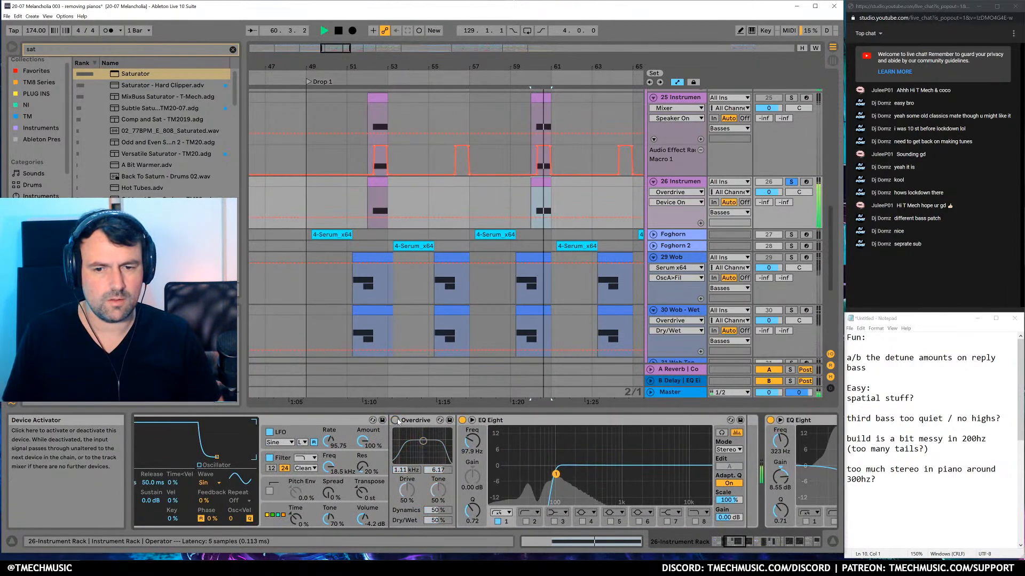
pyautogui.press('space')
# Audition the bass with each of the two Operator chains in the Instrument Rack muted in turn
pyautogui.click(722, 541)
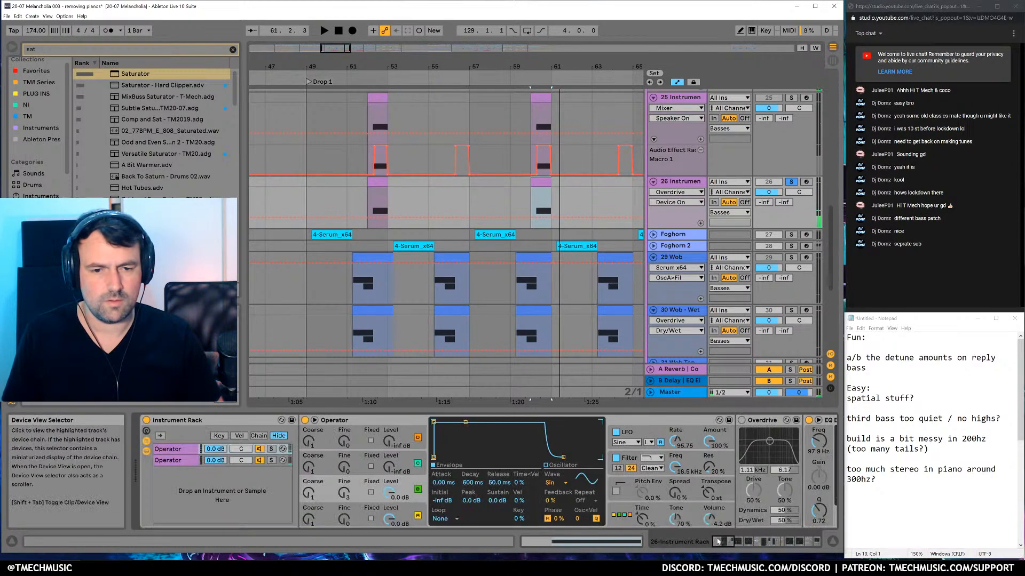
pyautogui.click(260, 464)
pyautogui.press('space')
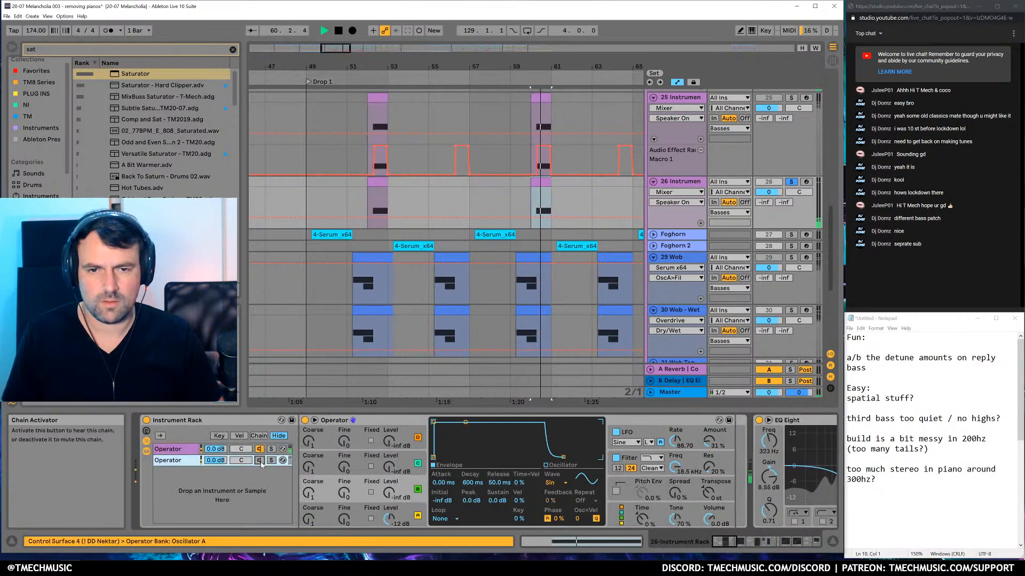
pyautogui.click(169, 461)
pyautogui.press('space')
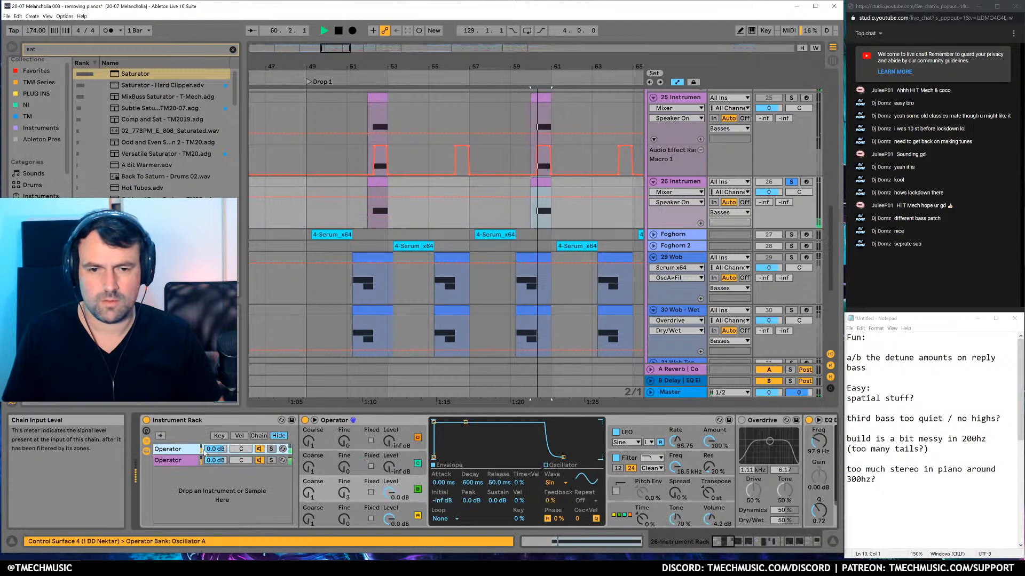
pyautogui.press('space')
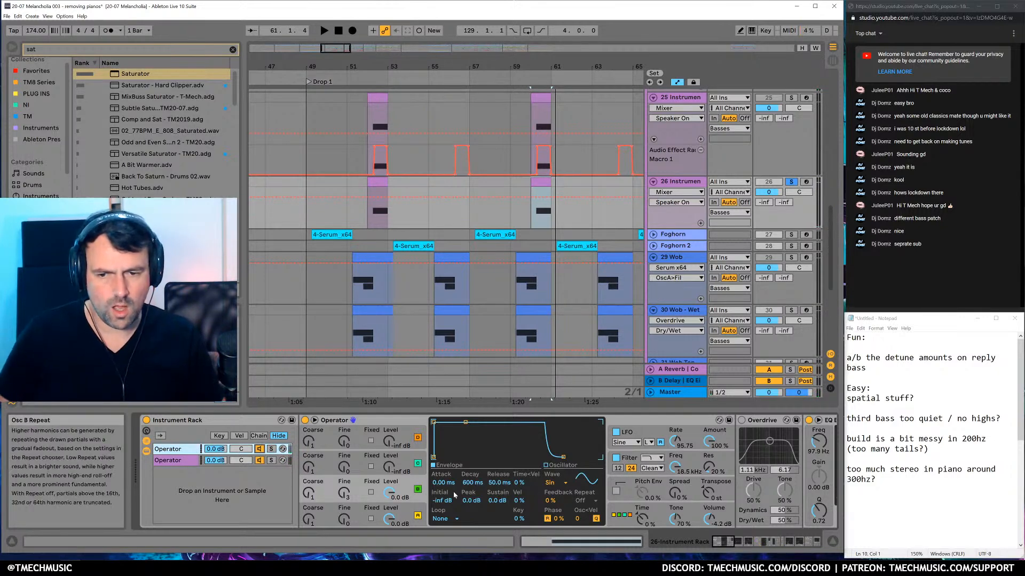
pyautogui.click(390, 520)
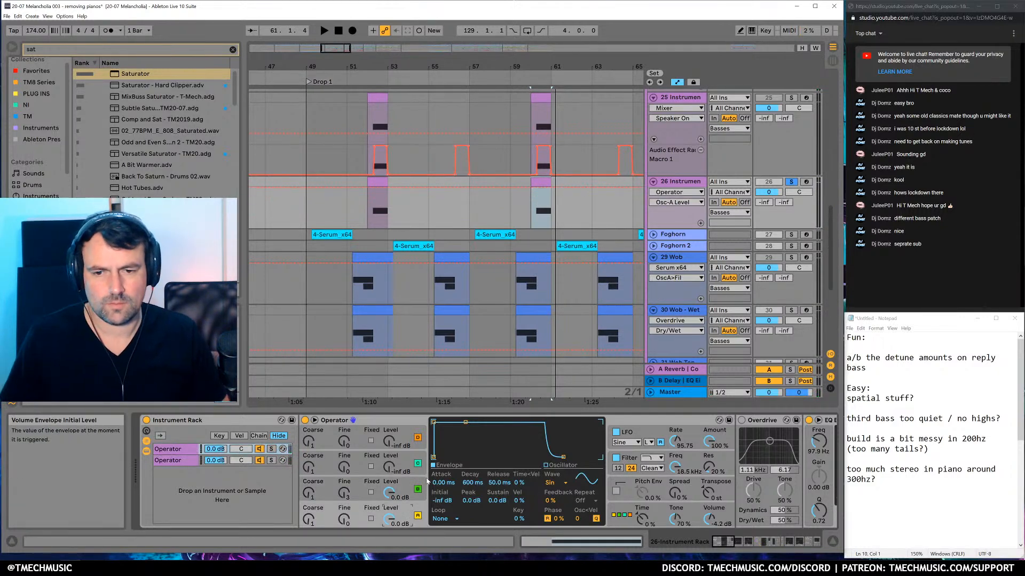
pyautogui.click(259, 449)
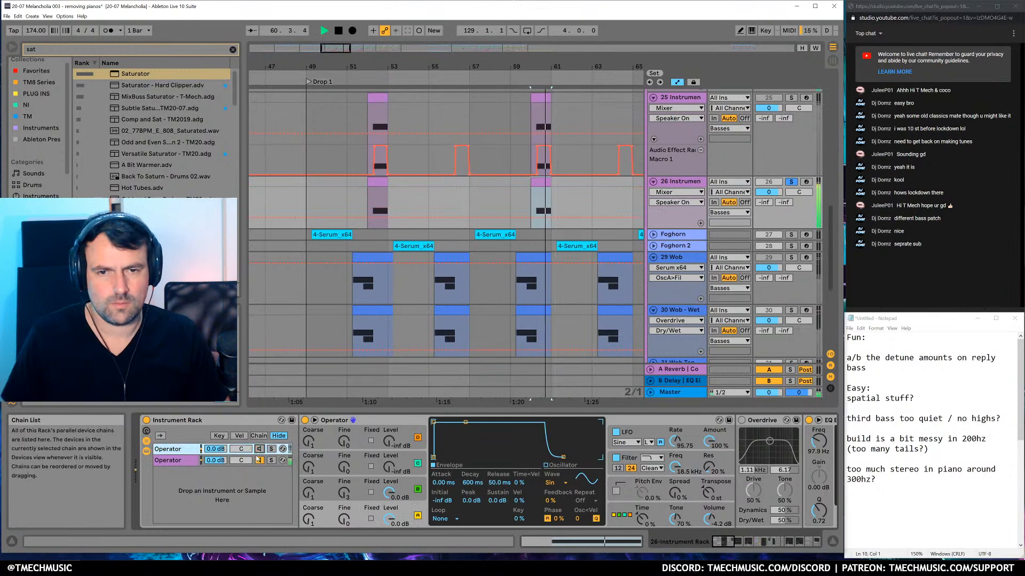
pyautogui.press('space')
# Audition the soloed bar 60 clip while examining the EQ Eight and Saturator at the end of the device chain
pyautogui.click(814, 544)
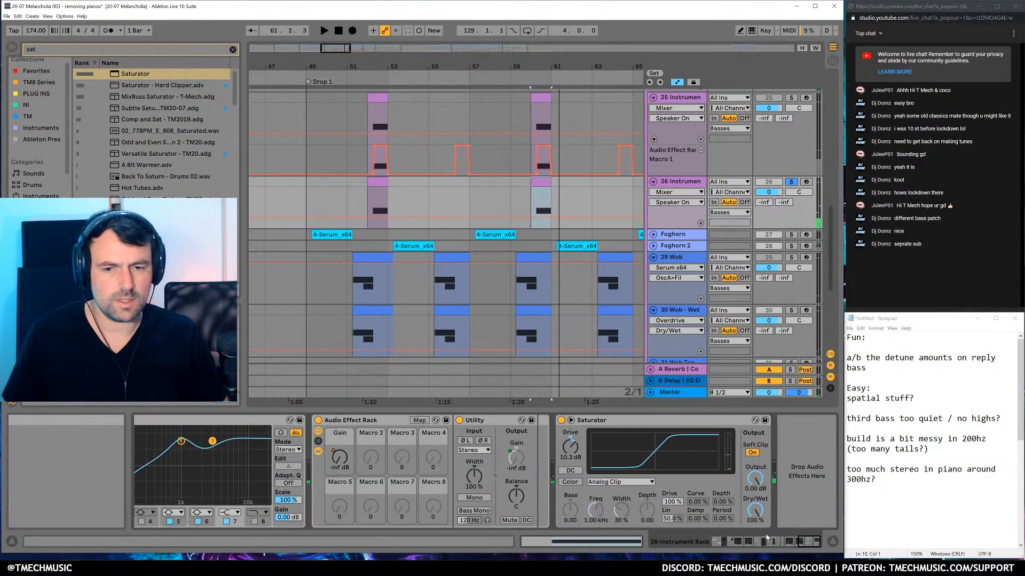
pyautogui.press('space')
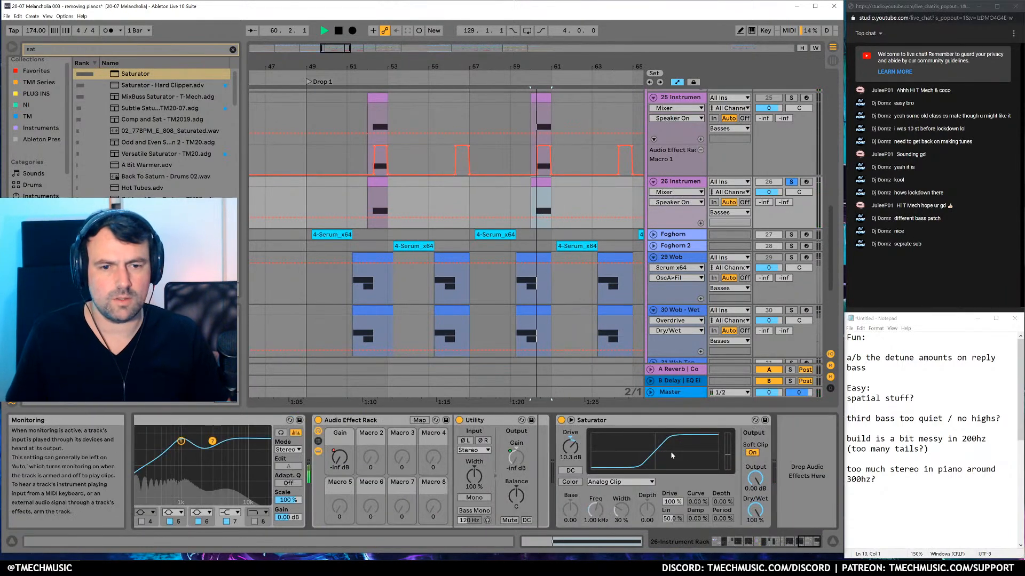
pyautogui.press('space')
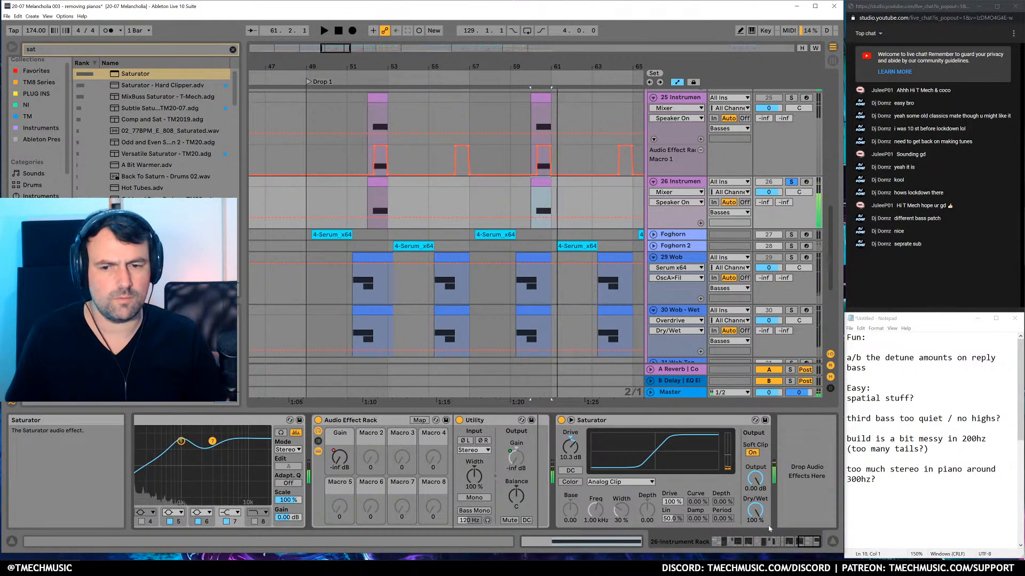
pyautogui.click(802, 544)
pyautogui.press('space')
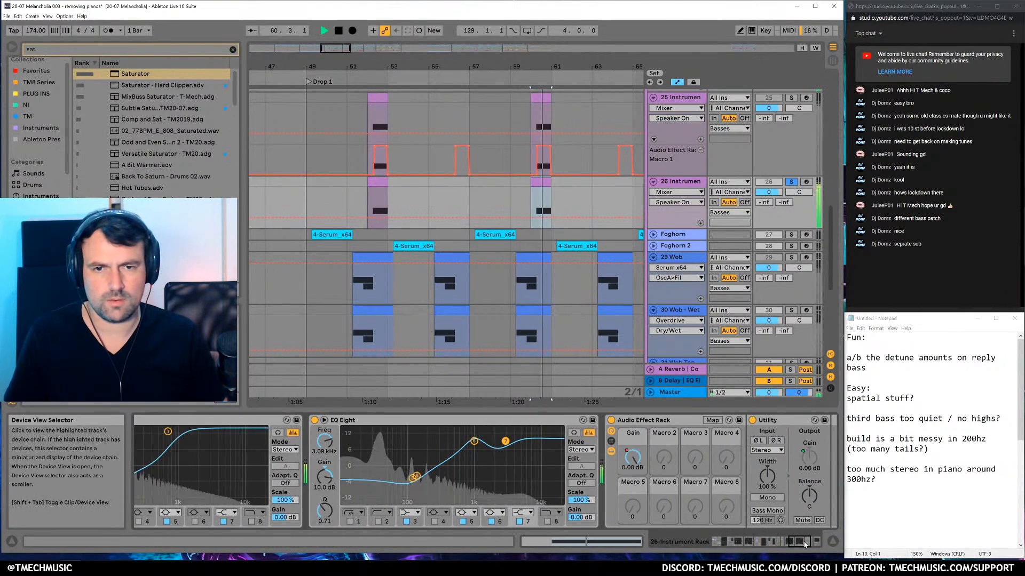
pyautogui.press('space')
# Insert an Overdrive between the last EQ Eight and the Gain rack with its bandpass at 7.12 kHz and width 7.58, auditioning the bass
pyautogui.write('over')
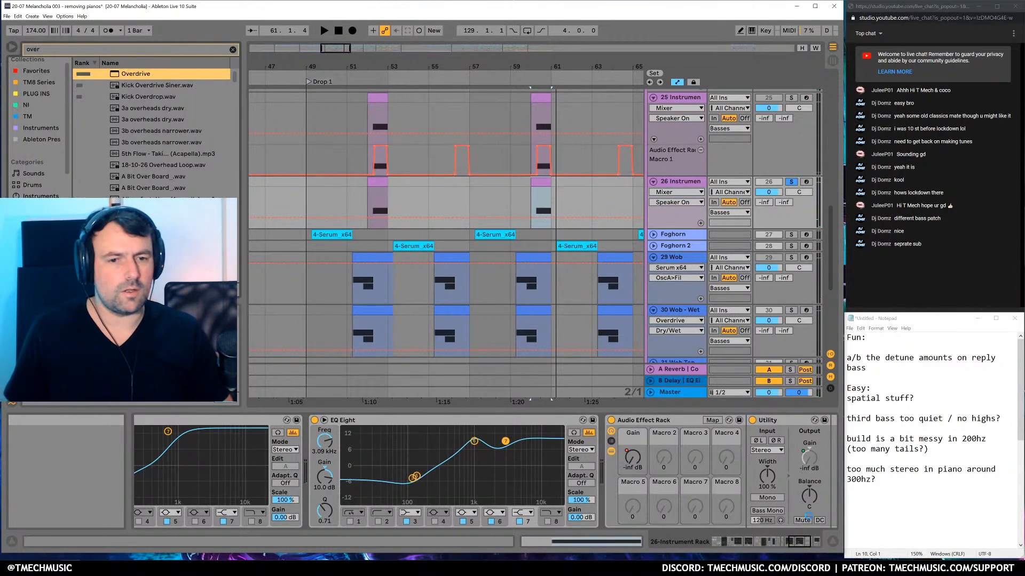
pyautogui.press('Return')
pyautogui.moveTo(793, 423); pyautogui.dragTo(349, 442)
pyautogui.press('space')
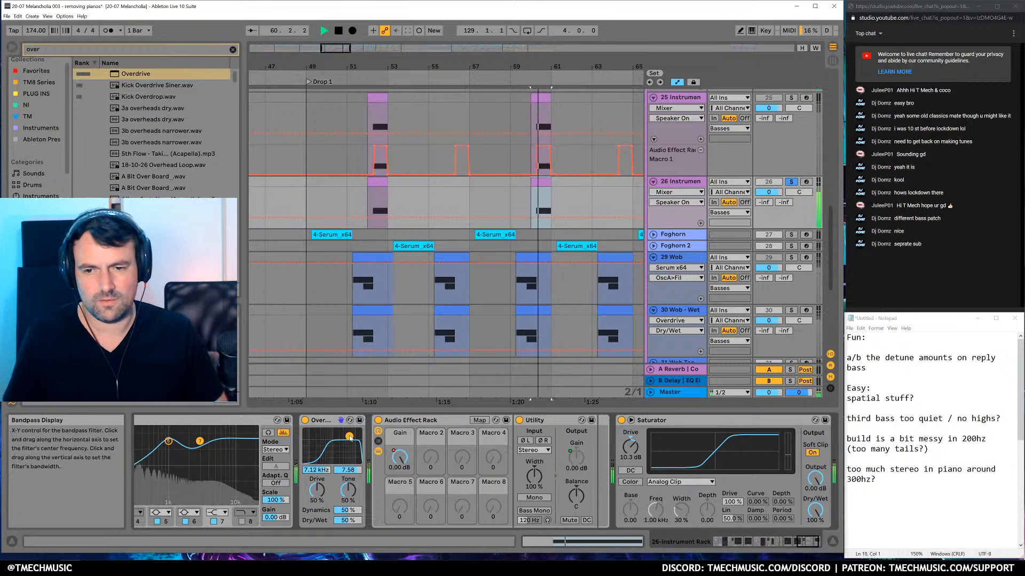
# Duplicate the new Overdrive and set the copy's bandpass to 5.04 kHz, width 4.93, and its Dry/Wet to 20%
pyautogui.moveTo(324, 420); pyautogui.dragTo(373, 432)
pyautogui.press('space')
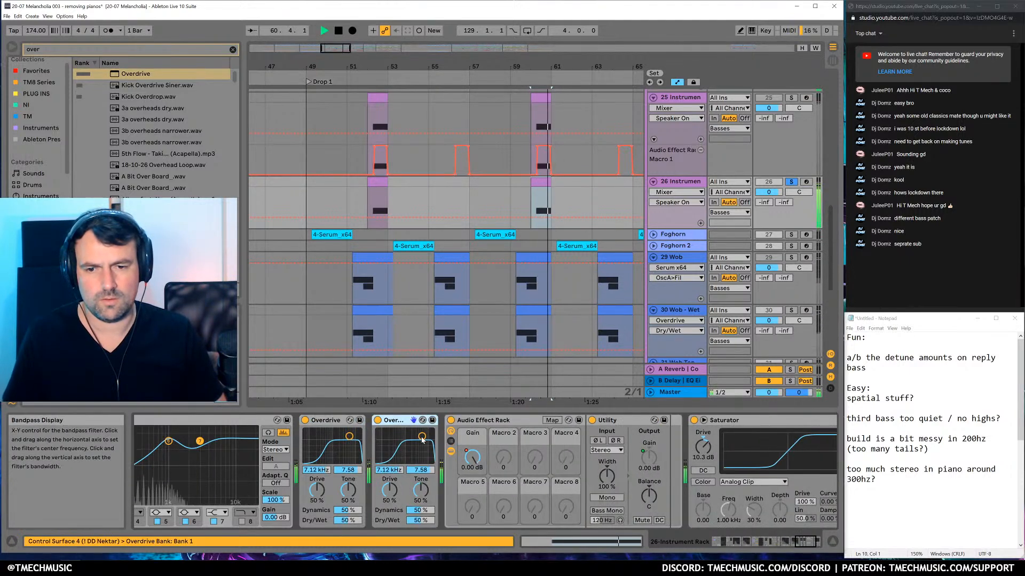
pyautogui.moveTo(424, 447); pyautogui.dragTo(423, 448)
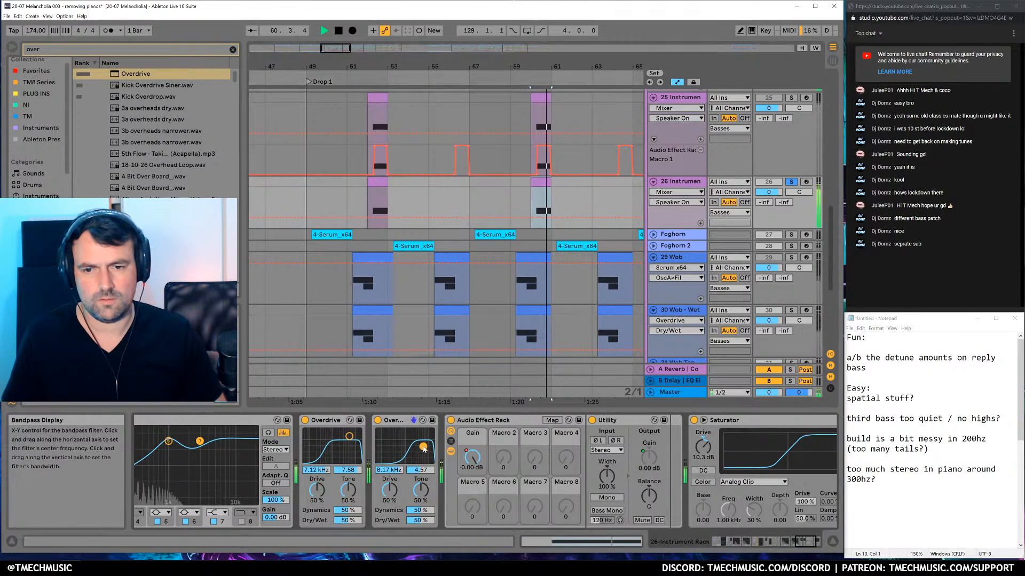
pyautogui.press('space')
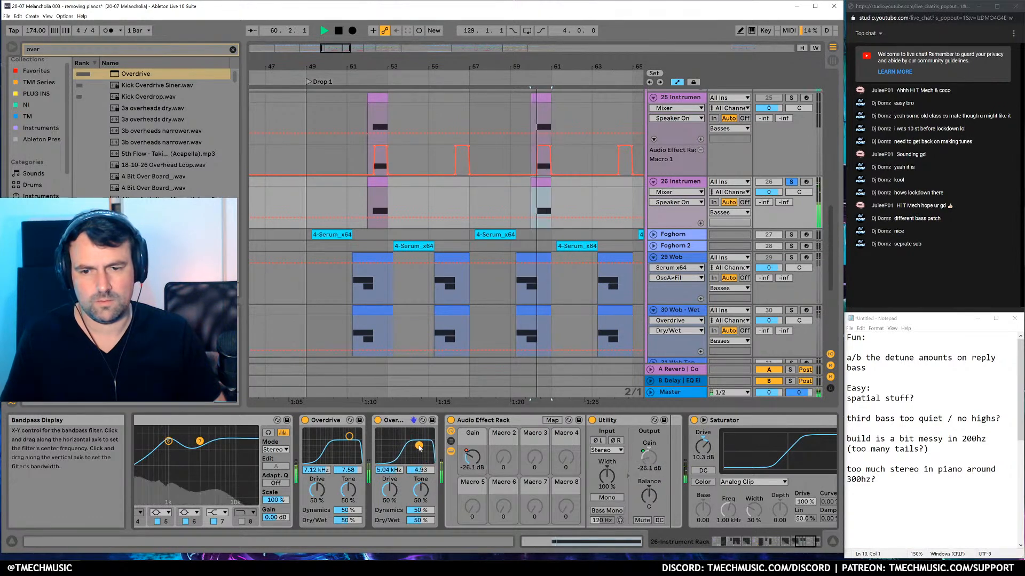
pyautogui.press('space')
pyautogui.moveTo(421, 520); pyautogui.dragTo(421, 539)
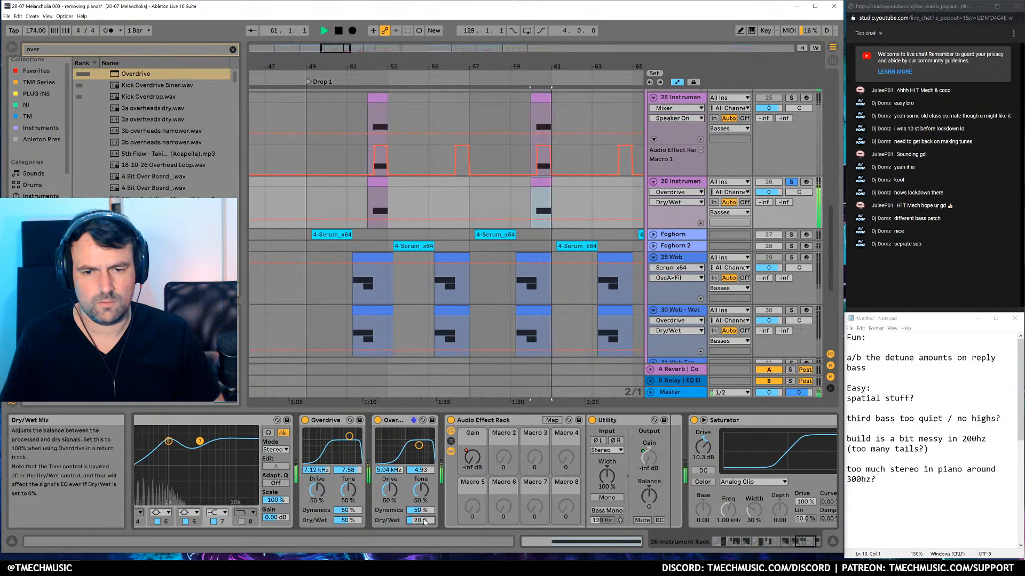
# Unsolo 26 Instrument and play the layered bass in the full mix from bar 59
pyautogui.click(807, 542)
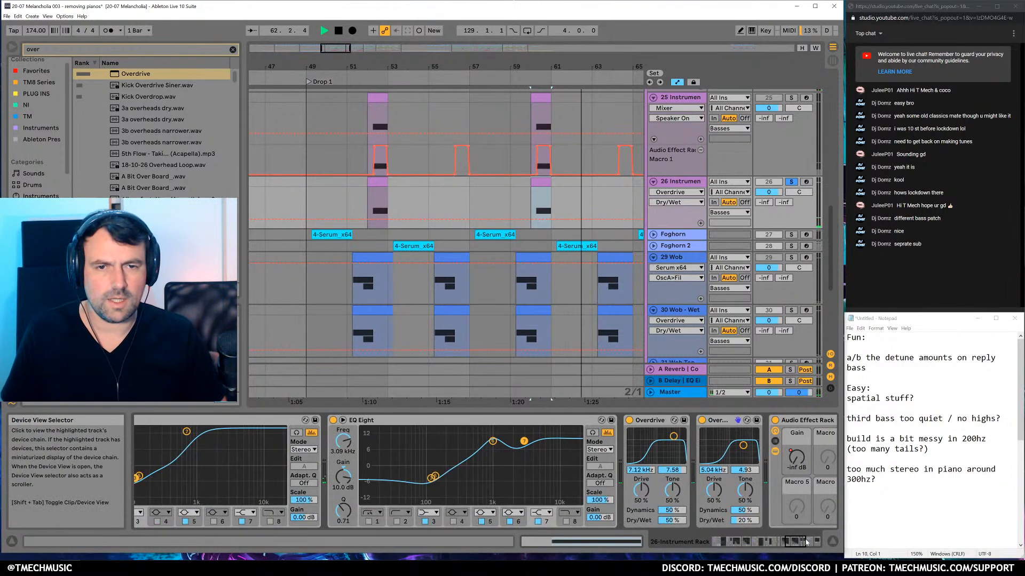
pyautogui.press('+')
pyautogui.press('+')
pyautogui.press('space')
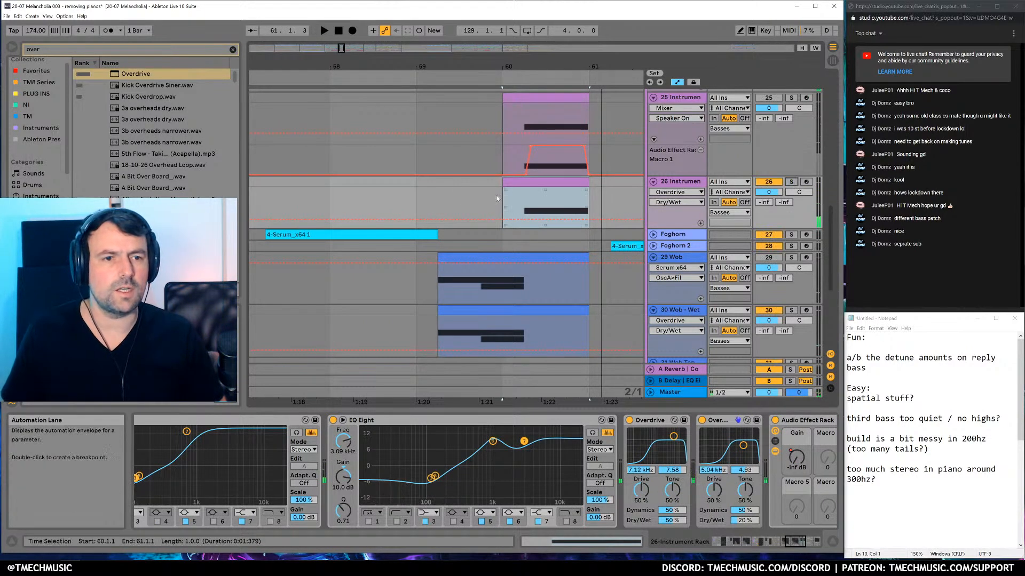
pyautogui.click(402, 195)
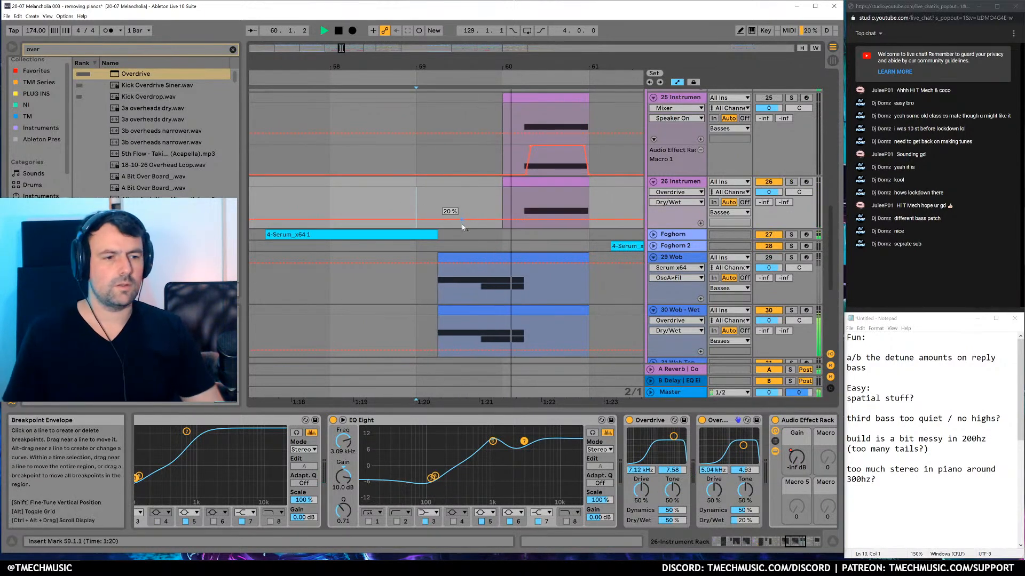
pyautogui.press('space')
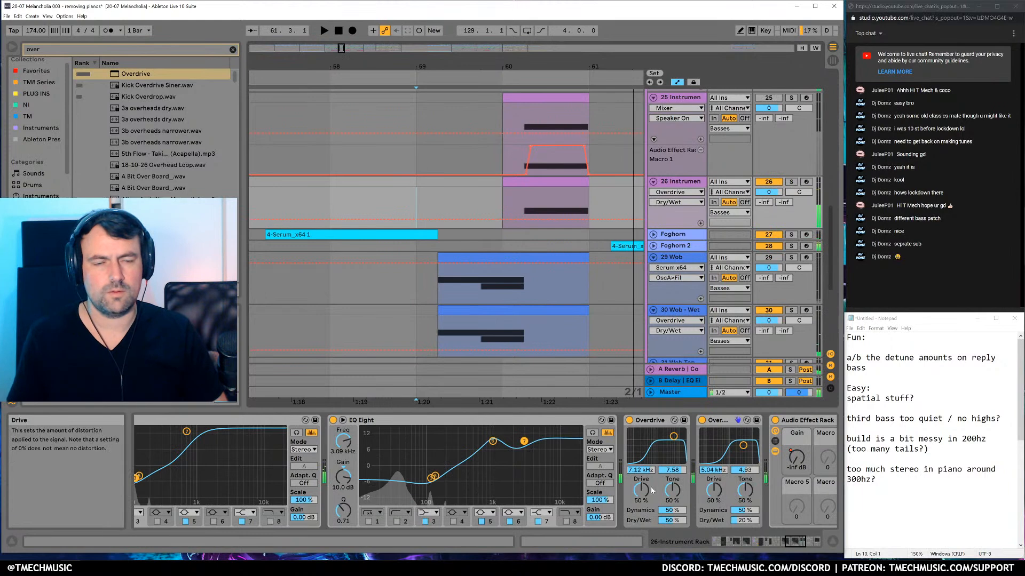
# Insert a new EQ Eight between the Gain rack and the final Saturator on 26 Instrument
pyautogui.click(811, 541)
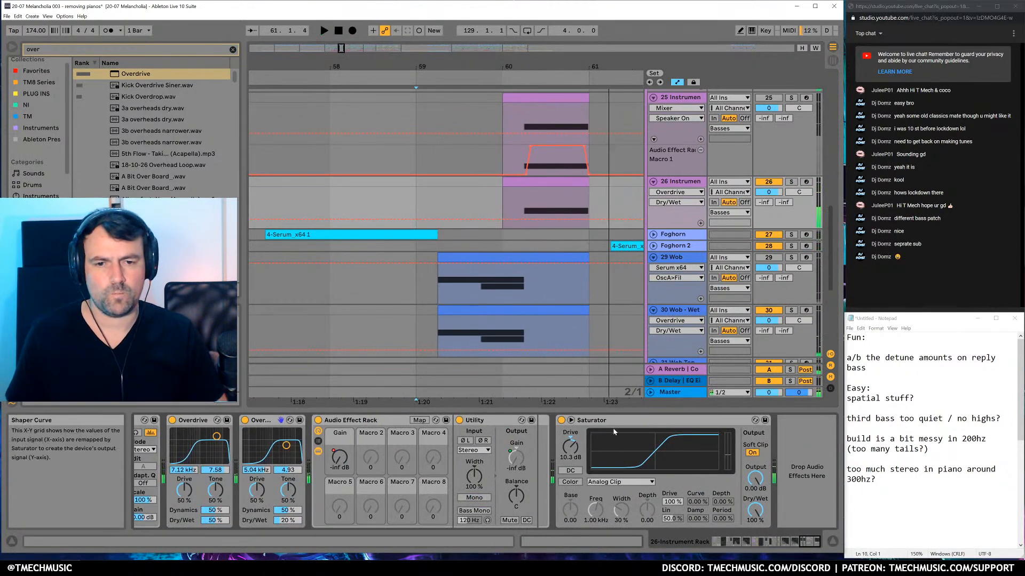
pyautogui.click(646, 422)
pyautogui.hotkey('ctrl', 'f')
pyautogui.write('eq')
pyautogui.moveTo(121, 78); pyautogui.dragTo(619, 469)
pyautogui.press('space')
pyautogui.click(807, 545)
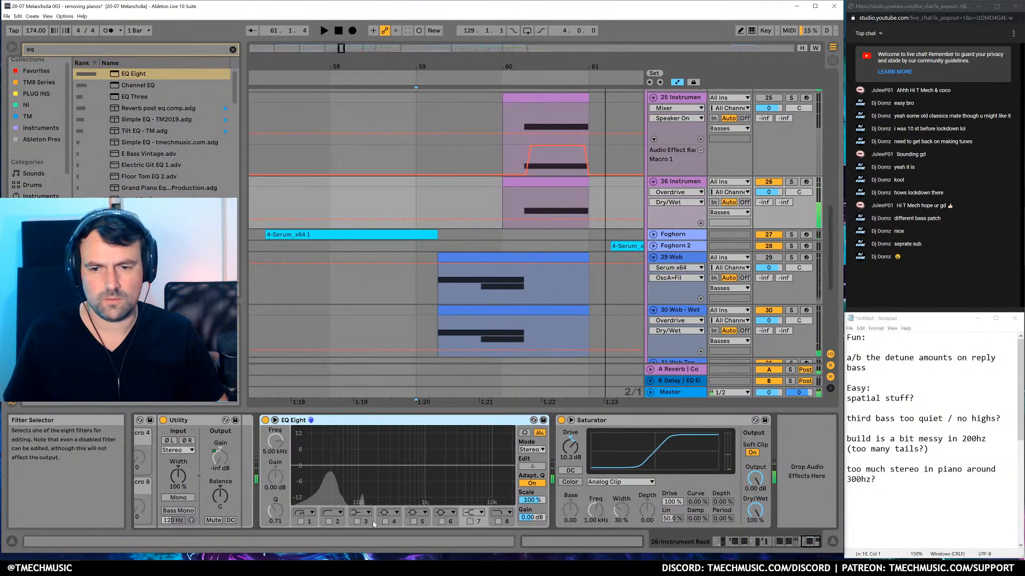
# Set the new EQ Eight's band 3 low shelf to -8.31 dB at 93.8 Hz and its output gain to 12 dB
pyautogui.click(357, 521)
pyautogui.moveTo(533, 517); pyautogui.dragTo(534, 501)
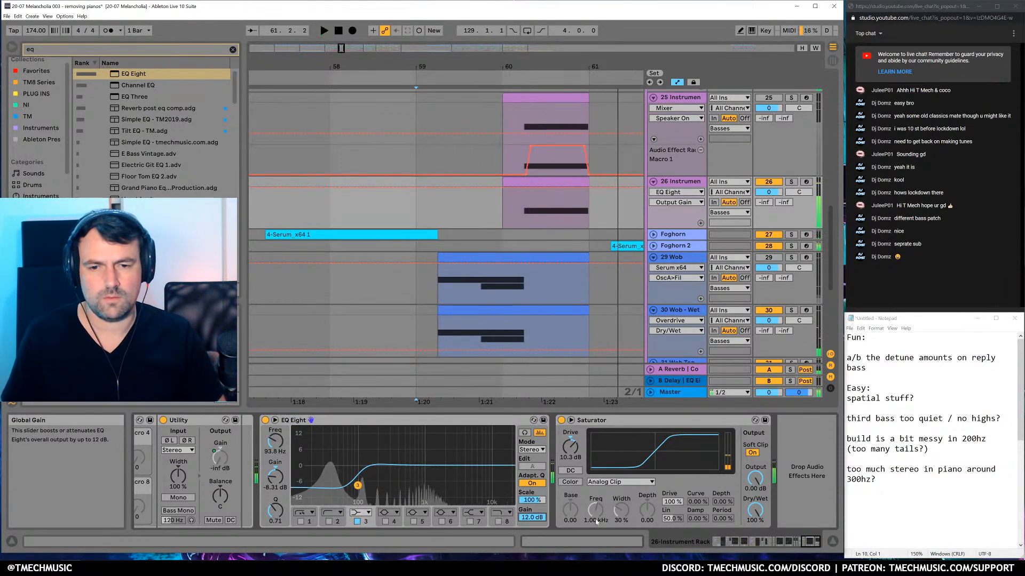
pyautogui.press('space')
# Review the 26 Instrument device chain, solo the track and audition its bar 60 clip
pyautogui.moveTo(807, 541); pyautogui.dragTo(780, 541)
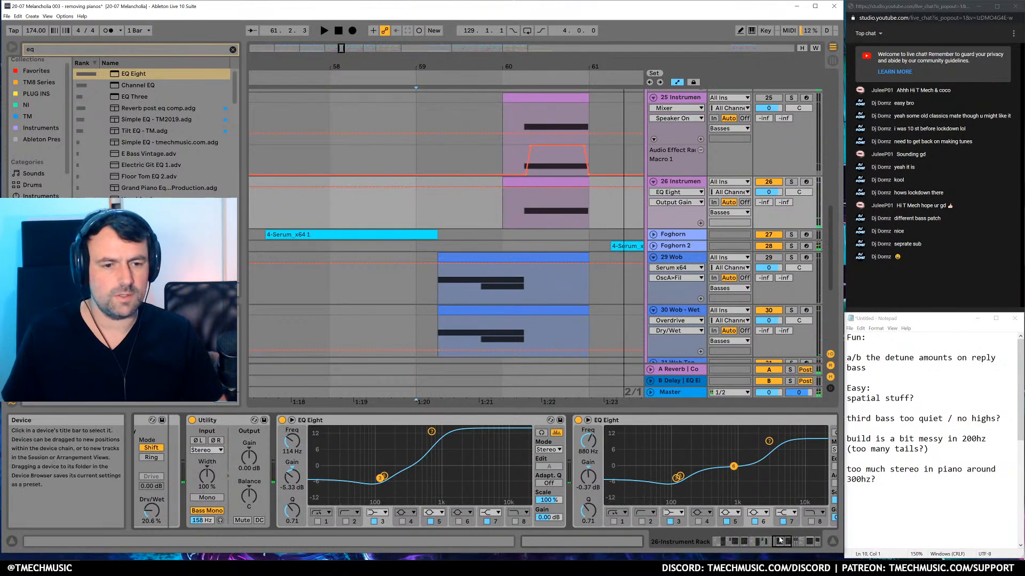
pyautogui.click(815, 542)
pyautogui.moveTo(816, 545)
pyautogui.mouseDown()
pyautogui.moveTo(793, 544)
pyautogui.moveTo(830, 546)
pyautogui.mouseUp()
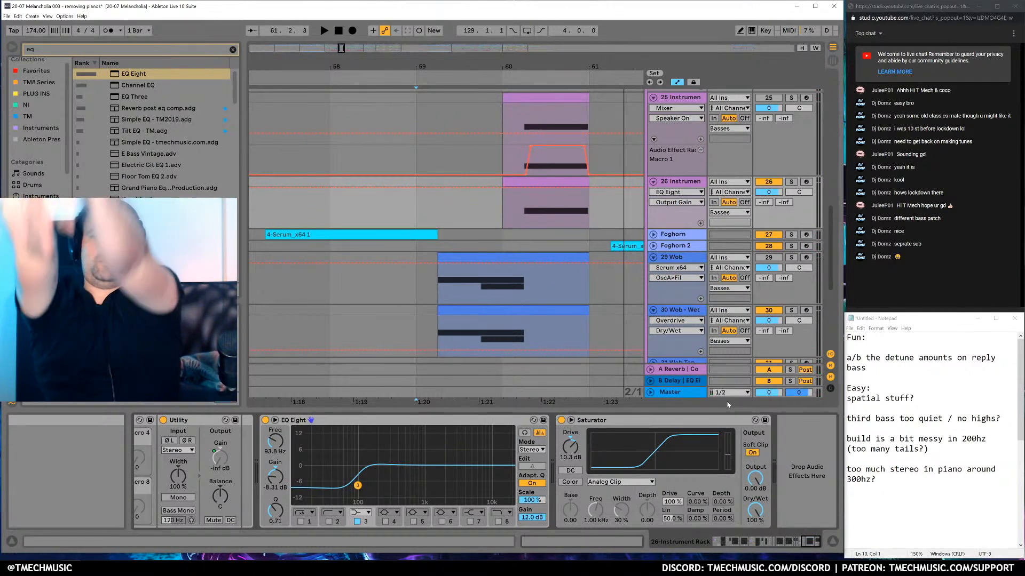
pyautogui.click(769, 182)
pyautogui.click(791, 182)
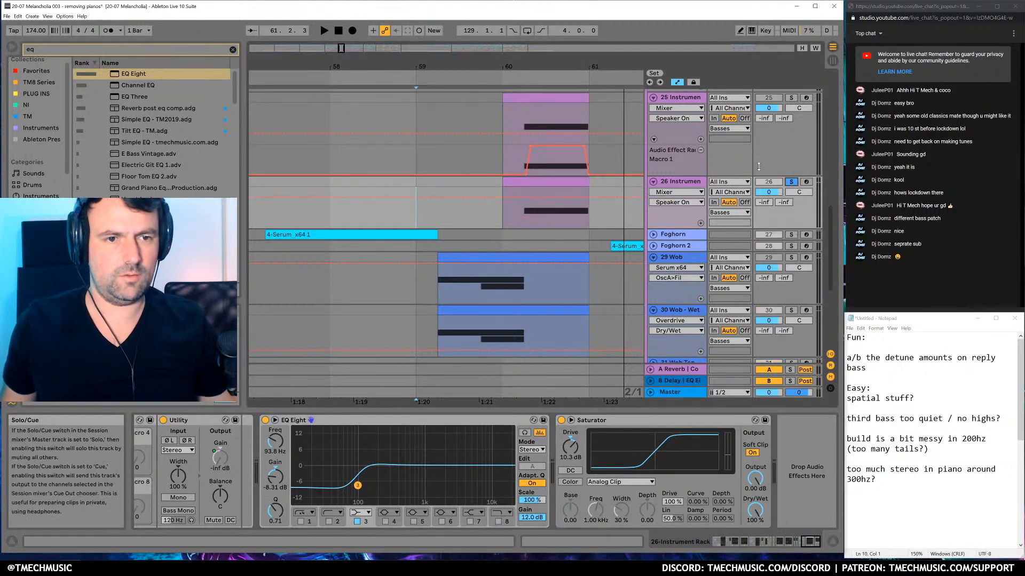
pyautogui.click(567, 194)
pyautogui.press('space')
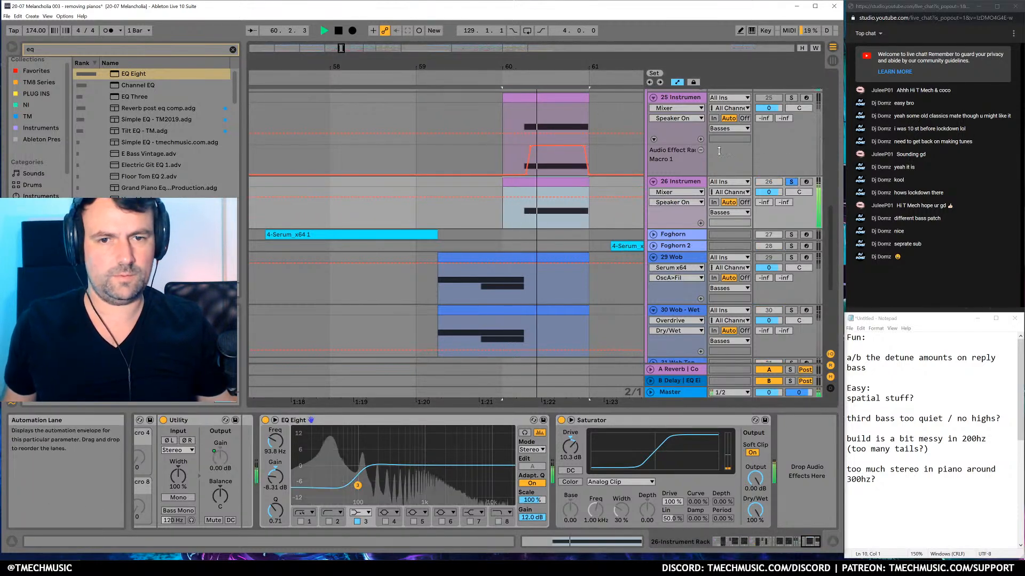
# Compare 25 Instrument and 26 Instrument by soloing each in turn while playing the bar 60 clip
pyautogui.click(791, 99)
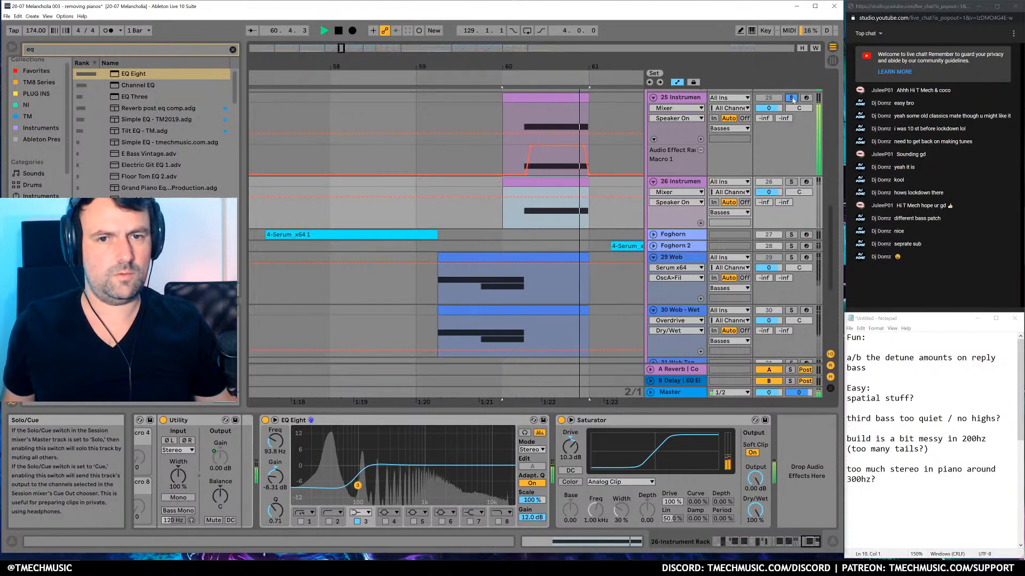
pyautogui.press('space')
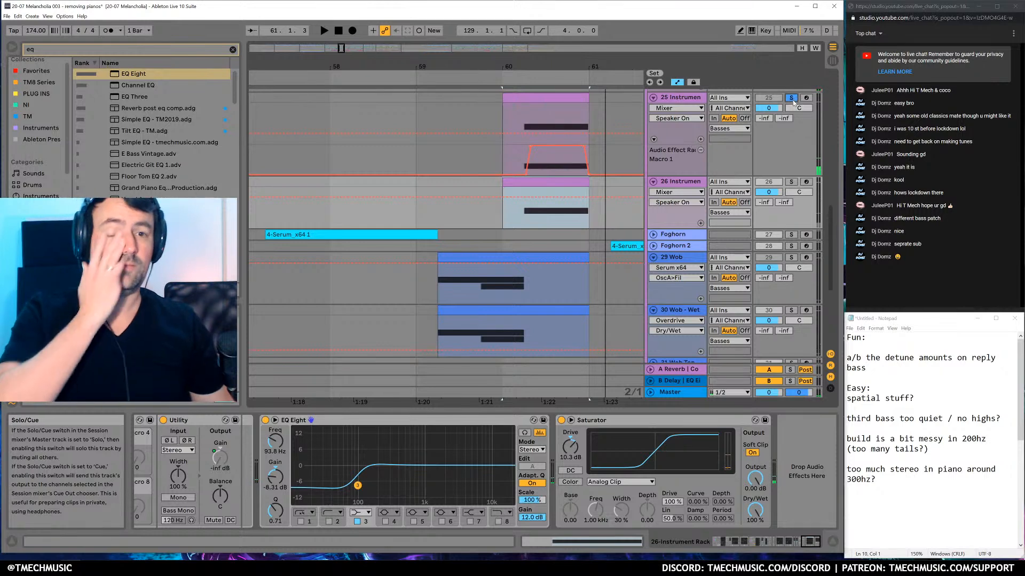
pyautogui.press('space')
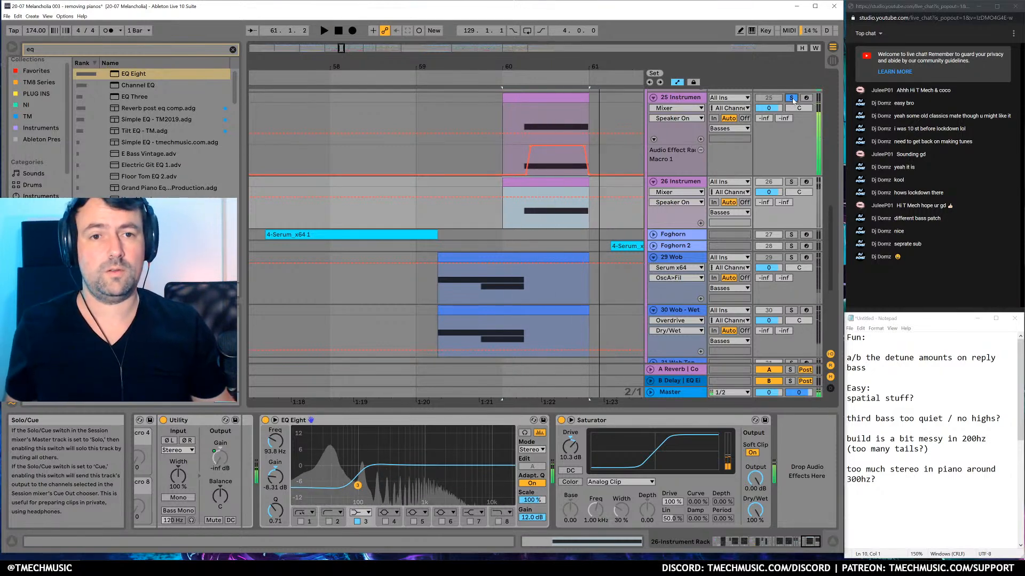
pyautogui.click(791, 182)
pyautogui.press('space')
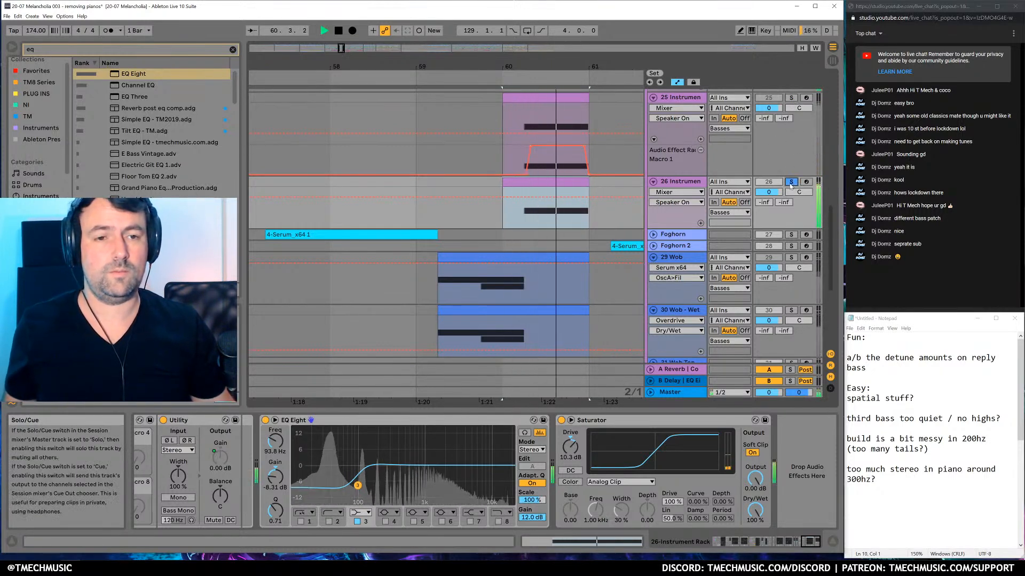
pyautogui.press('space')
pyautogui.click(791, 182)
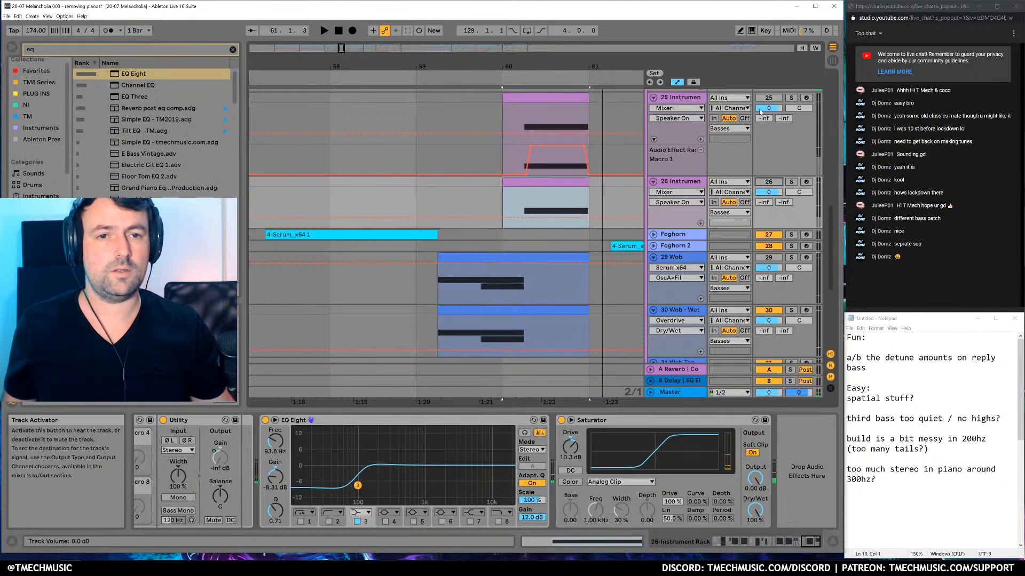
# Solo 25 Instrument, open its device chain and audition its bar 60 clip
pyautogui.click(791, 98)
pyautogui.click(680, 101)
pyautogui.press('space')
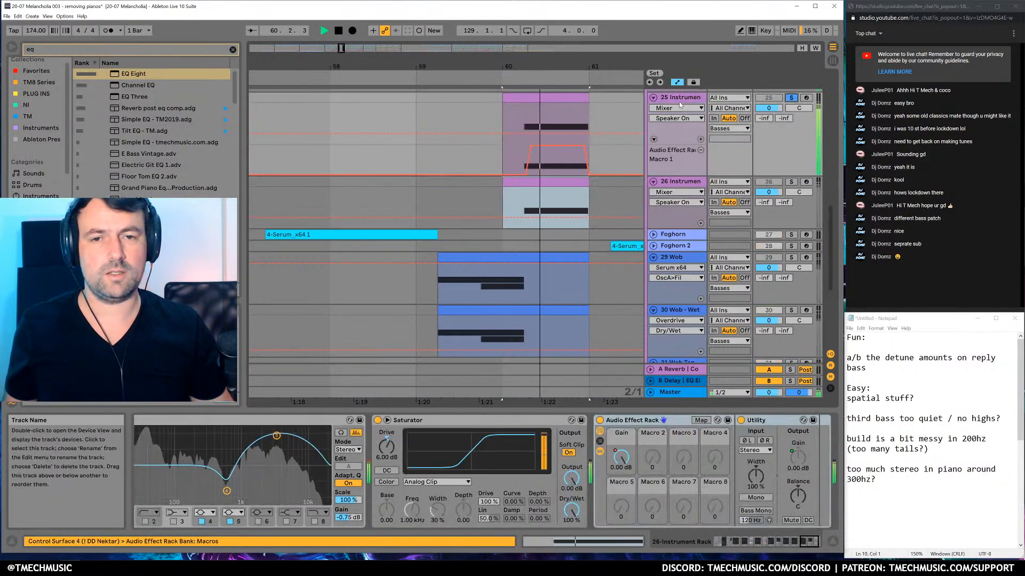
pyautogui.press('space')
pyautogui.moveTo(594, 66); pyautogui.dragTo(594, 37)
pyautogui.scroll(10, 701, 514)
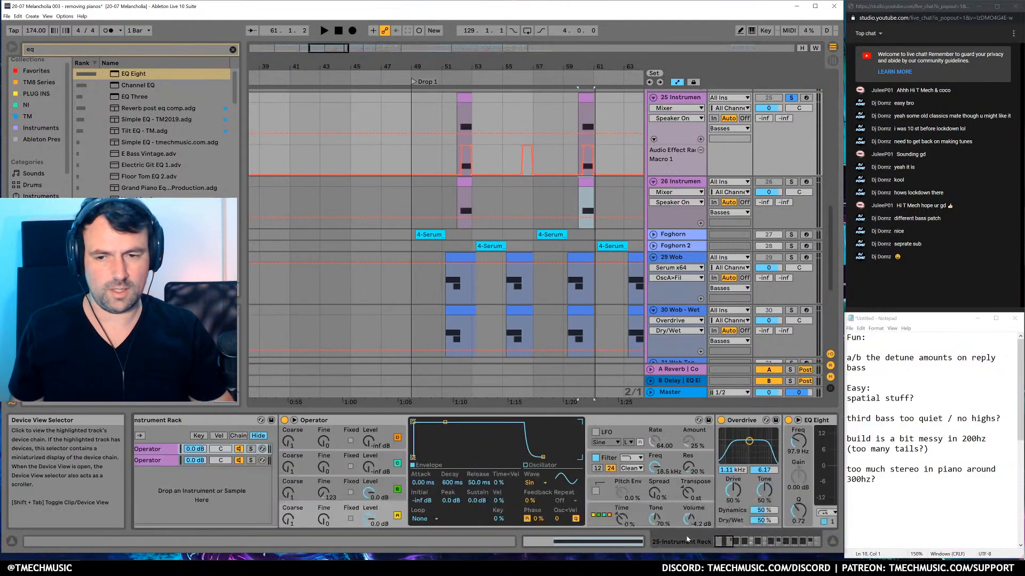
# Audition 25 Instrument while toggling its Overdrive and Channel Vibe - TM20 devices to compare their effect
pyautogui.click(721, 420)
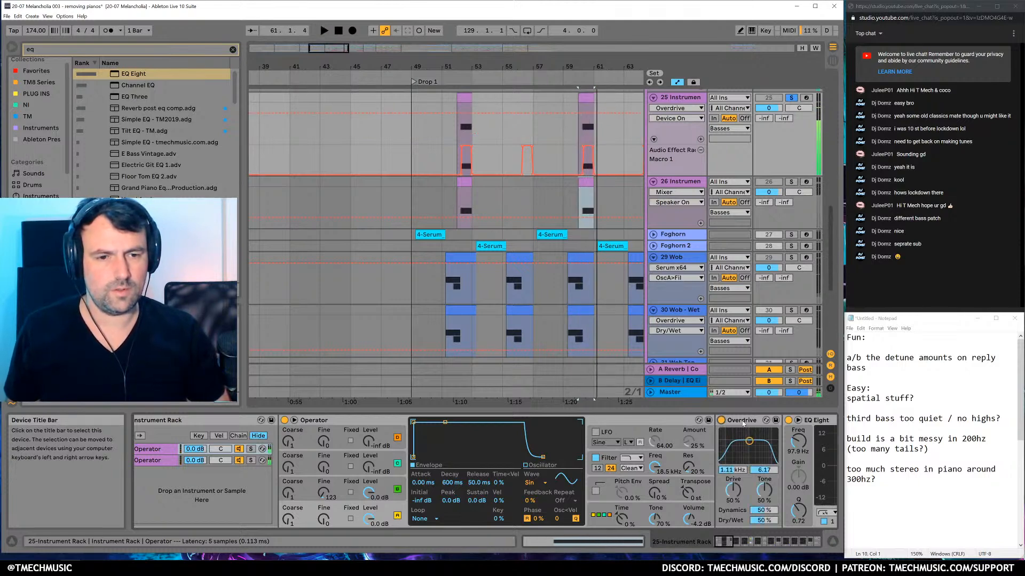
pyautogui.click(730, 543)
pyautogui.moveTo(736, 545); pyautogui.dragTo(753, 546)
pyautogui.click(504, 421)
pyautogui.press('space')
pyautogui.click(504, 420)
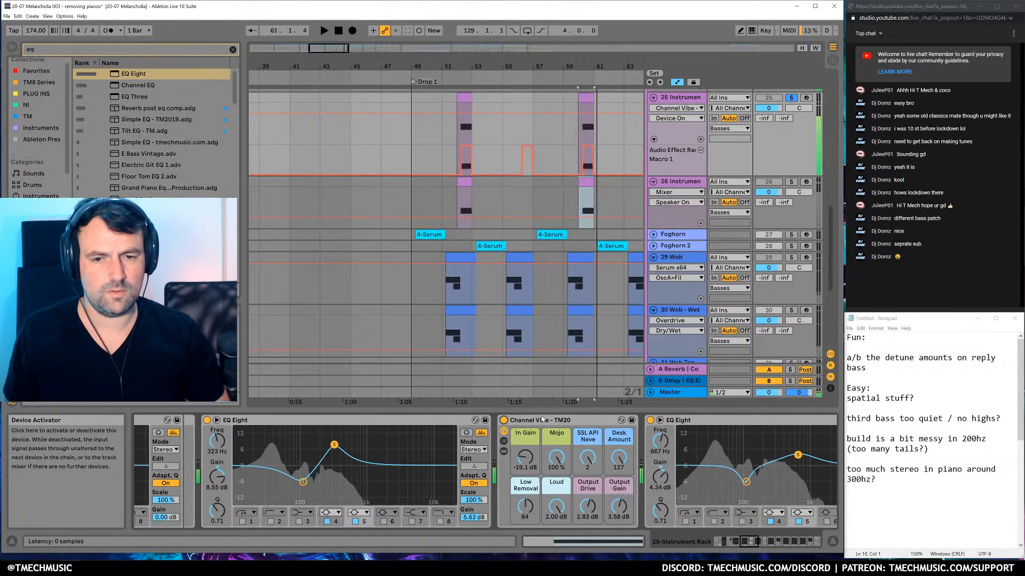
# Delete the Channel Vibe rack from 25 Instrument and audition the bar 60 clip
pyautogui.click(513, 421)
pyautogui.press('space')
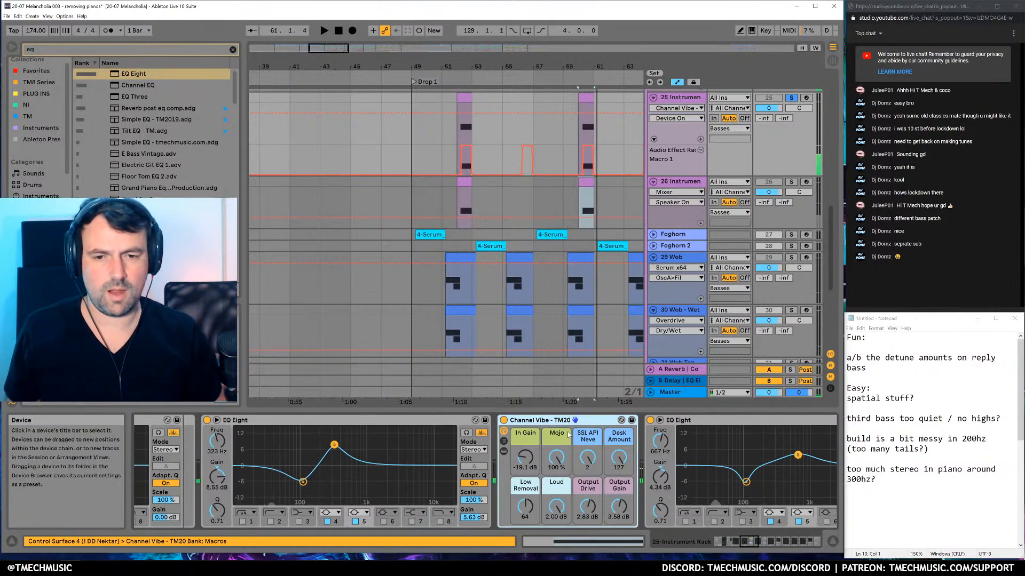
pyautogui.press('Delete')
pyautogui.press('space')
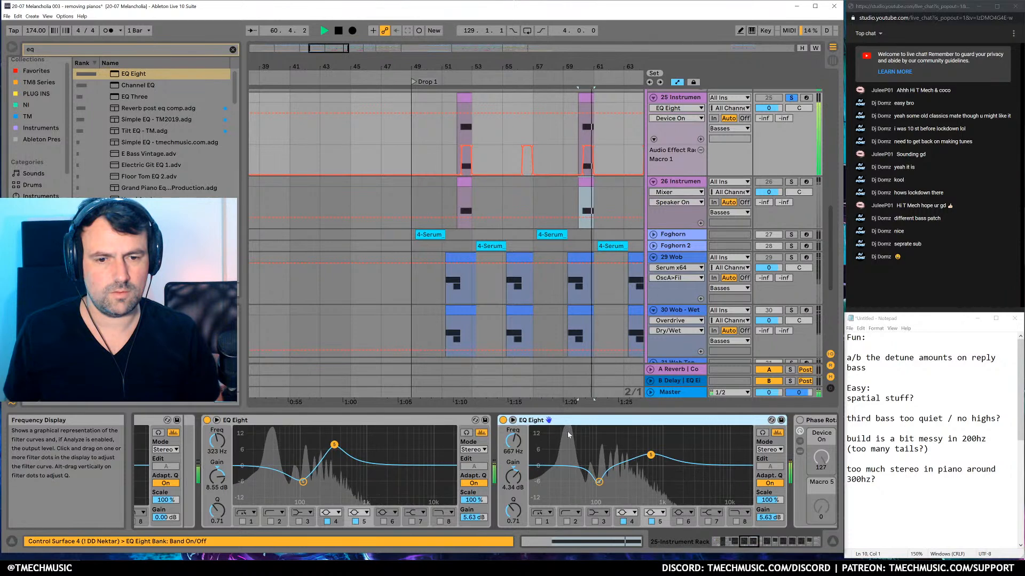
pyautogui.press('space')
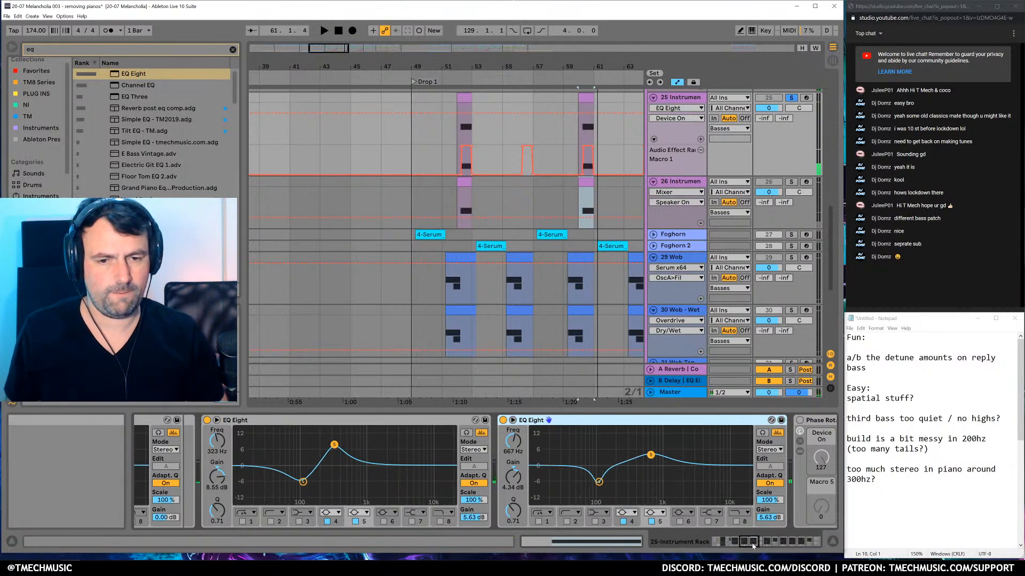
# Bypass the Phase Rotator rack on 25 Instrument to compare, delete it and audition the clip
pyautogui.click(755, 545)
pyautogui.click(569, 421)
pyautogui.press('space')
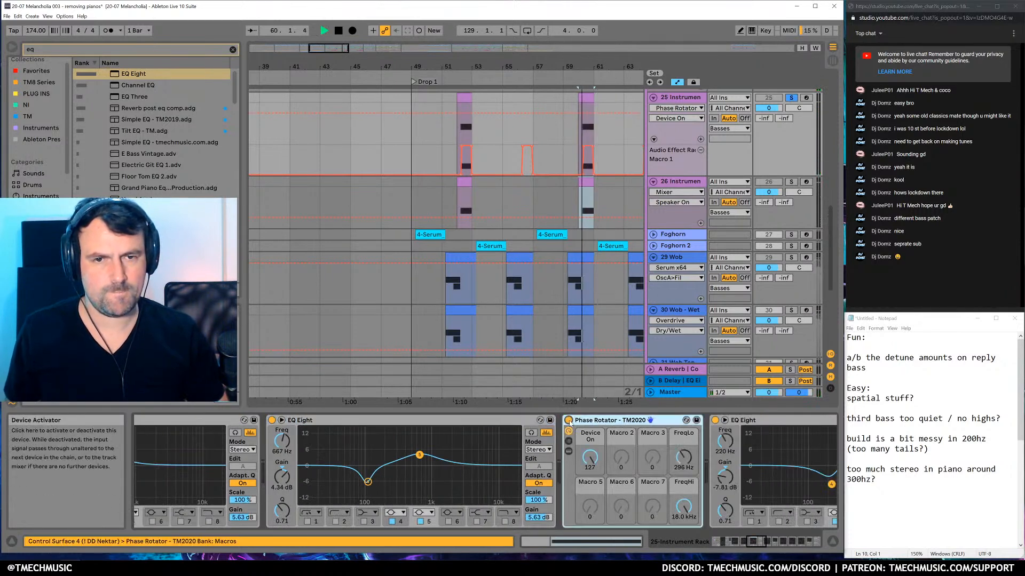
pyautogui.click(569, 420)
pyautogui.press('space')
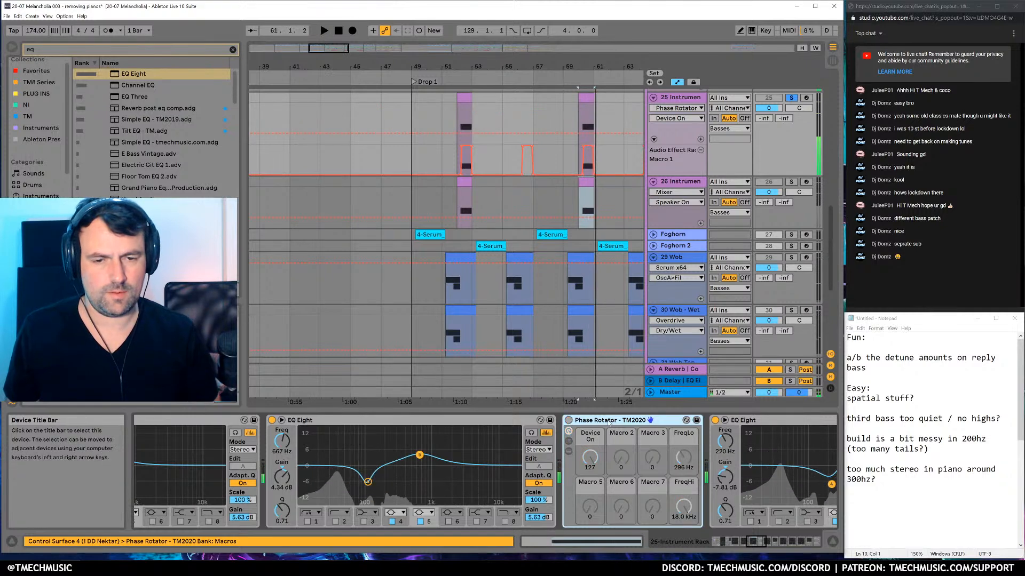
pyautogui.press('Delete')
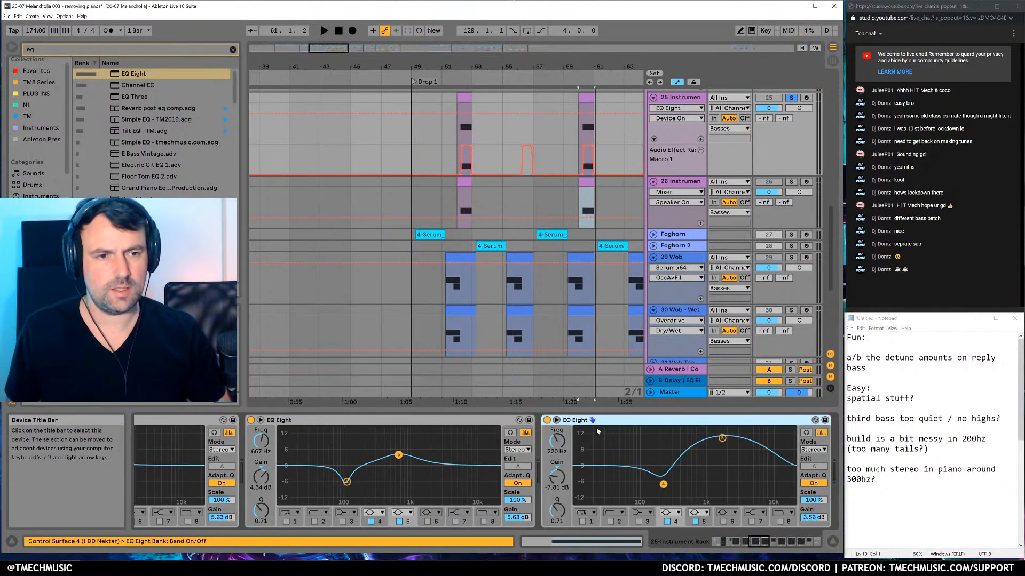
pyautogui.press('space')
pyautogui.press('space')
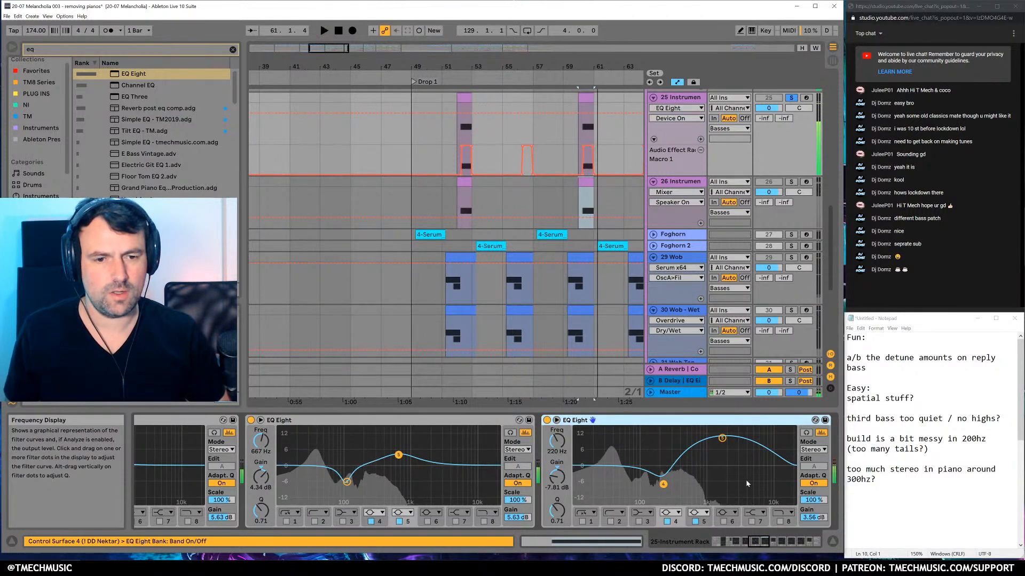
# Try removing the 220 Hz EQ Eight and the three 400 Hz EQ Eights from 25 Instrument
pyautogui.click(768, 542)
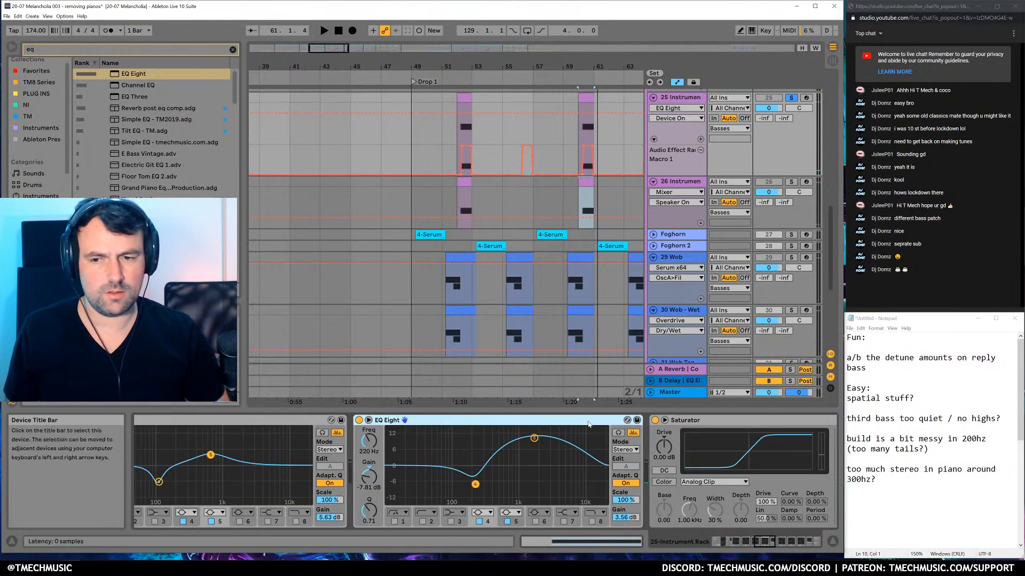
pyautogui.press('Delete')
pyautogui.press('Right')
pyautogui.press('Right')
pyautogui.press('Right')
pyautogui.press('Left')
pyautogui.press('Left')
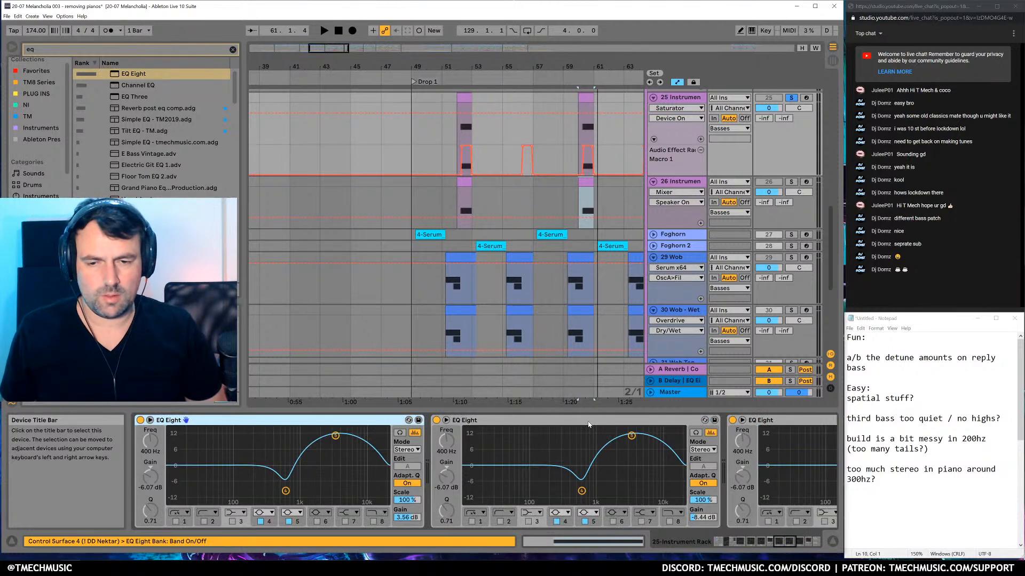
pyautogui.press('Delete')
pyautogui.press('Right')
pyautogui.press('Left')
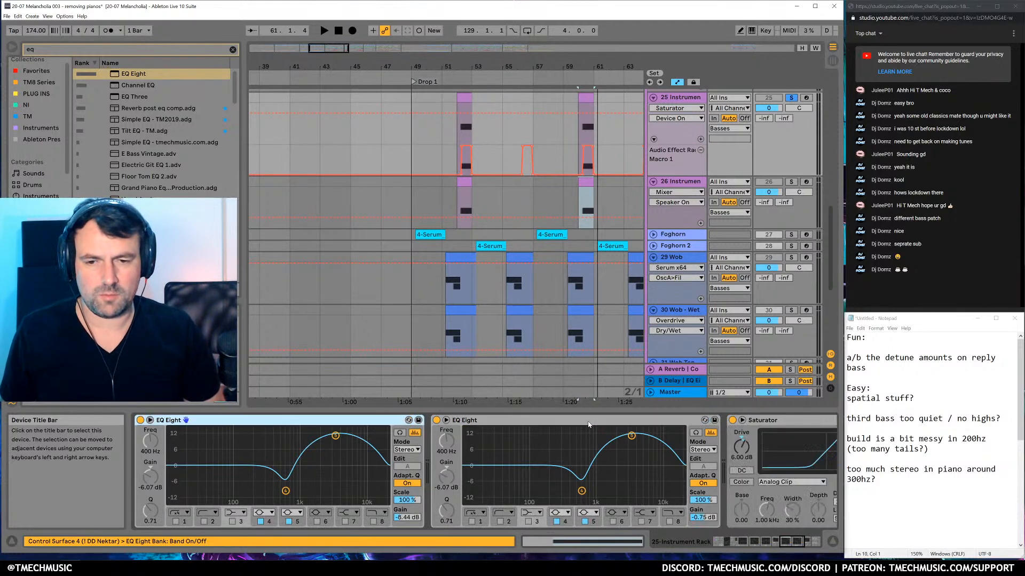
pyautogui.press('Delete')
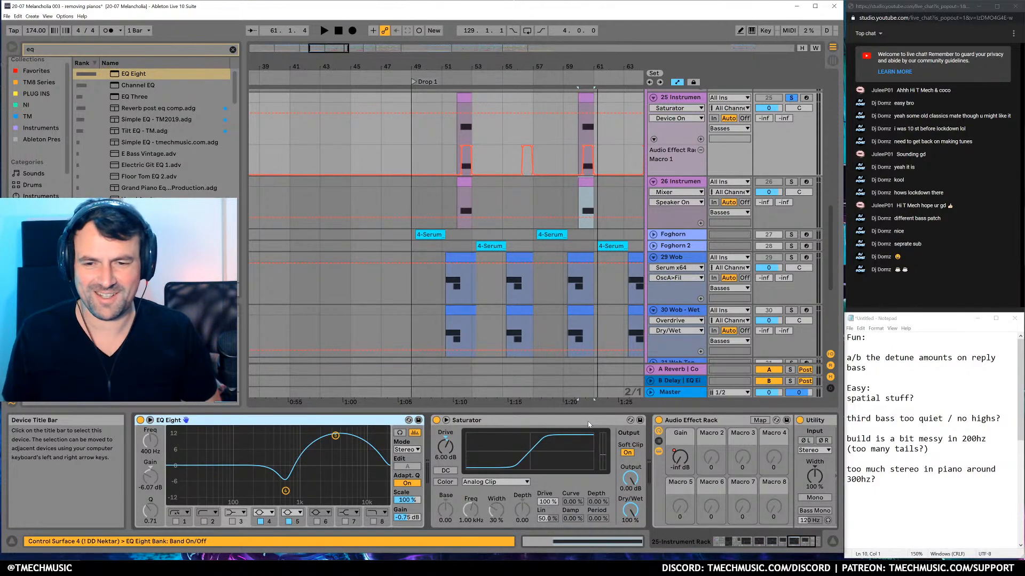
pyautogui.press('Delete')
# Try removing the 0 dB drive Saturator after the 667 Hz EQ Eight on 25 Instrument and audition the clip
pyautogui.press('Right')
pyautogui.press('Left')
pyautogui.press('Left')
pyautogui.press('Left')
pyautogui.press('Left')
pyautogui.press('Right')
pyautogui.press('Right')
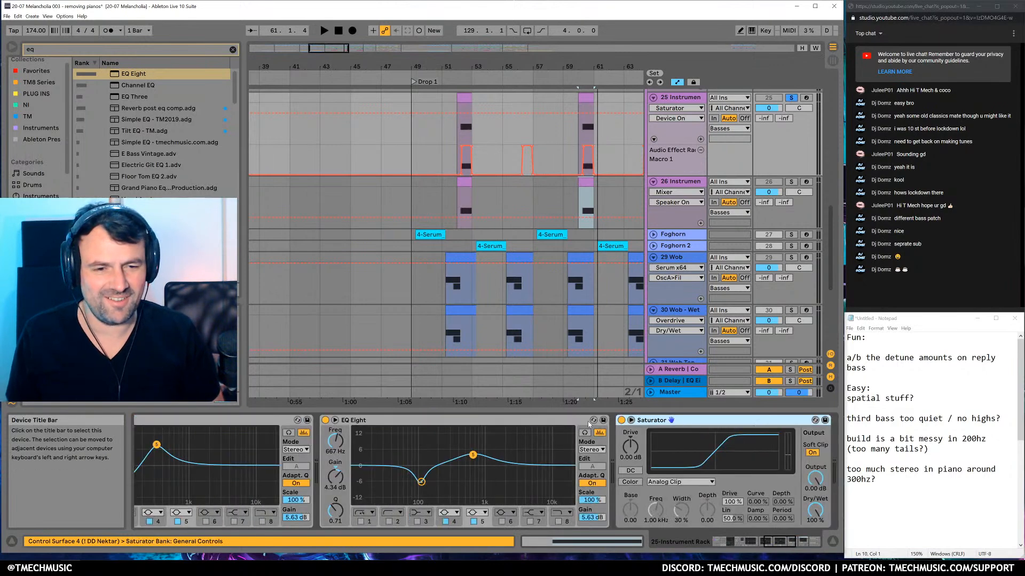
pyautogui.press('Right')
pyautogui.press('Right')
pyautogui.press('Left')
pyautogui.press('Left')
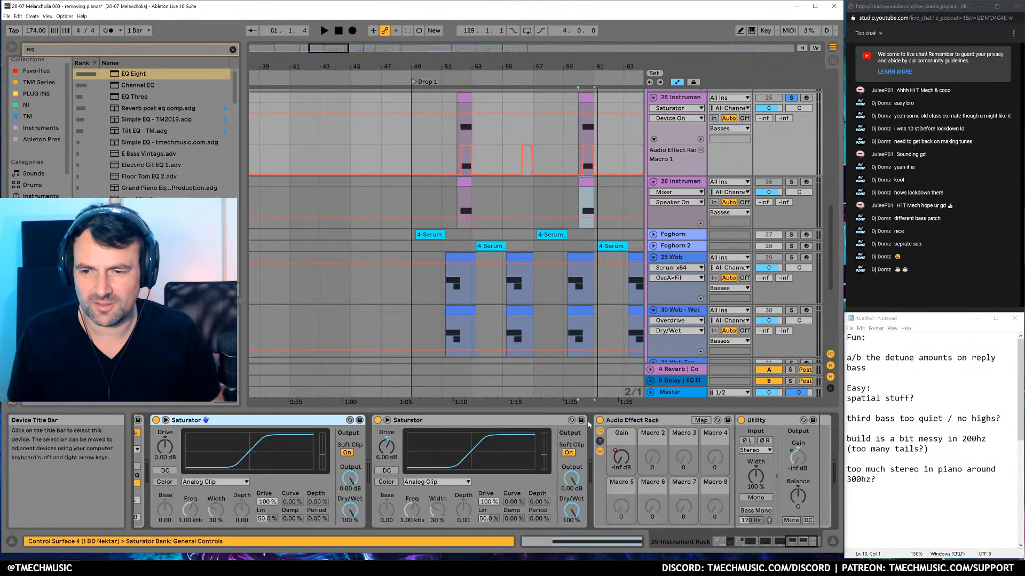
pyautogui.press('Delete')
pyautogui.press('space')
pyautogui.press('space')
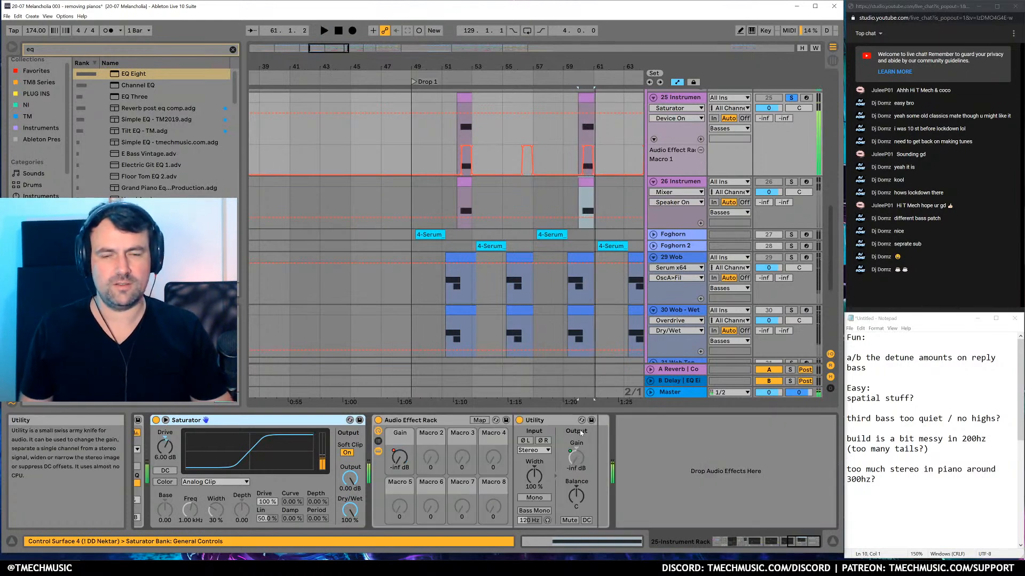
# Undo the Saturator and EQ Eight deletions on 25 Instrument back to the 220 Hz EQ, and replay the clip
pyautogui.hotkey('ctrl', 'z')
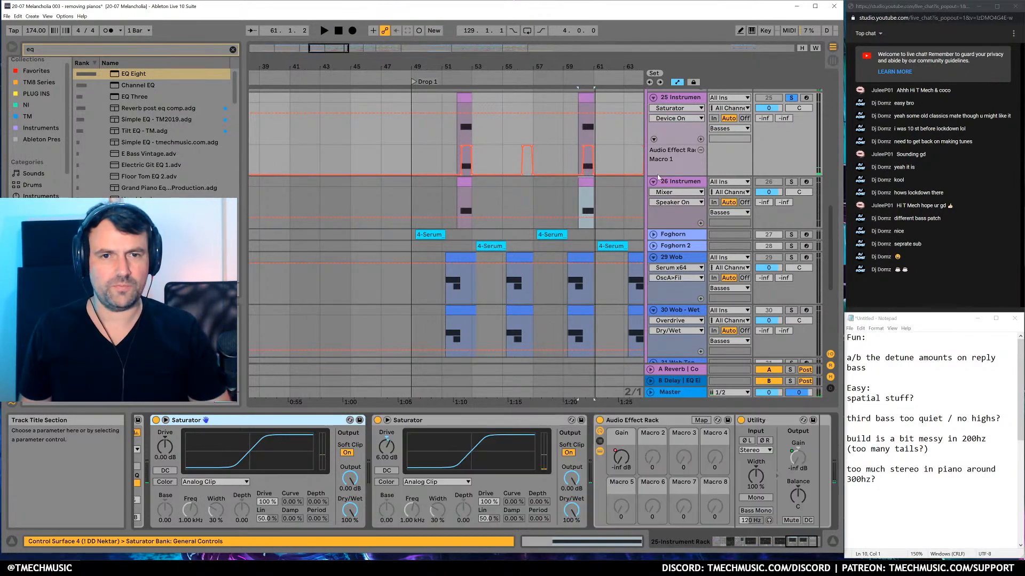
pyautogui.press('Return')
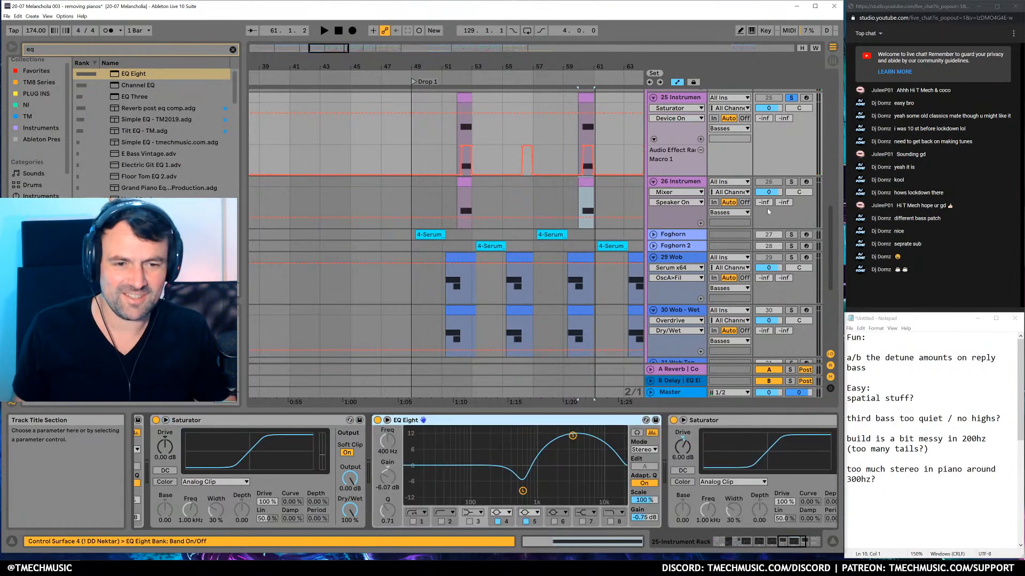
pyautogui.press('Return')
pyautogui.press('space')
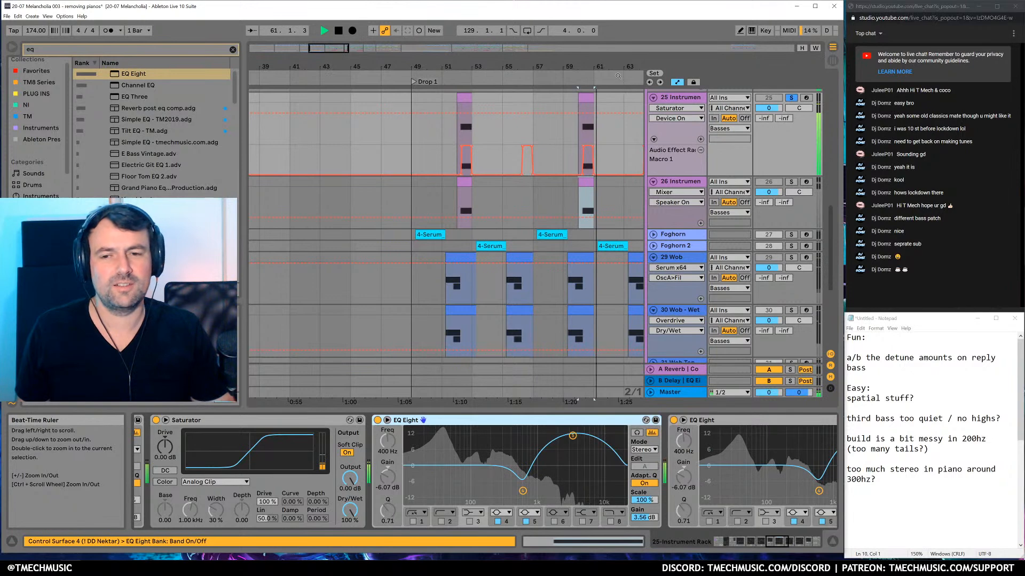
pyautogui.moveTo(618, 76); pyautogui.dragTo(623, 70)
pyautogui.press('space')
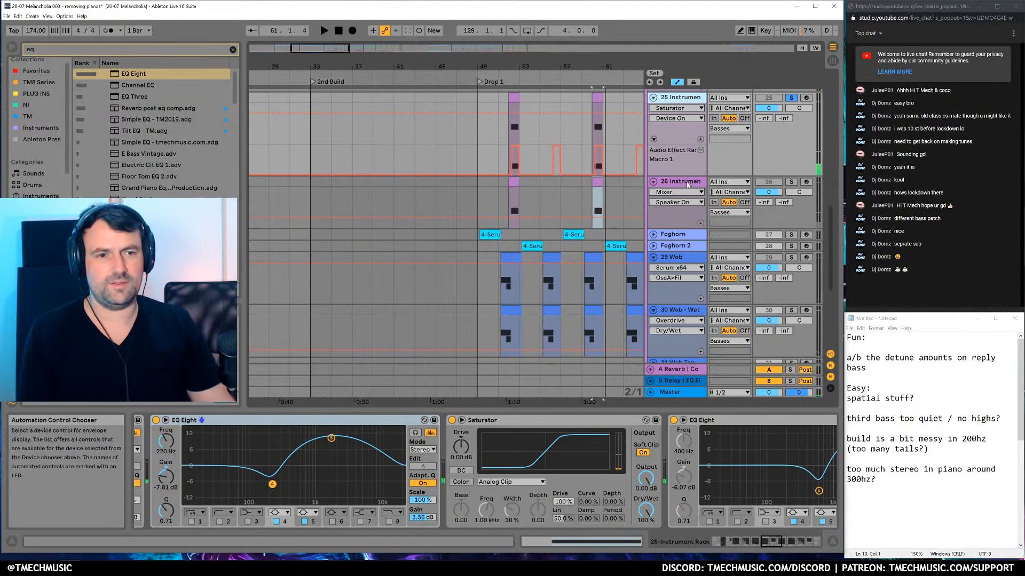
# Duplicate 25 Instrument and delete the old bass layer track beneath the copy
pyautogui.hotkey('ctrl', 'd')
pyautogui.click(691, 266)
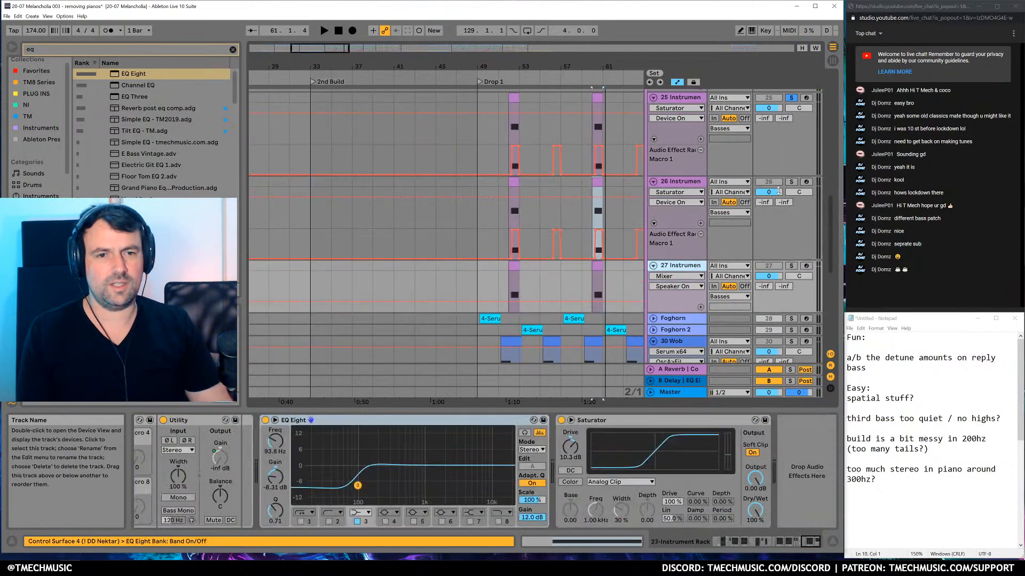
pyautogui.press('Delete')
# Solo the duplicated 26 Instrument and delete the 0 dB drive Saturator between its 220 Hz and 400 Hz EQ Eights
pyautogui.click(791, 182)
pyautogui.click(683, 182)
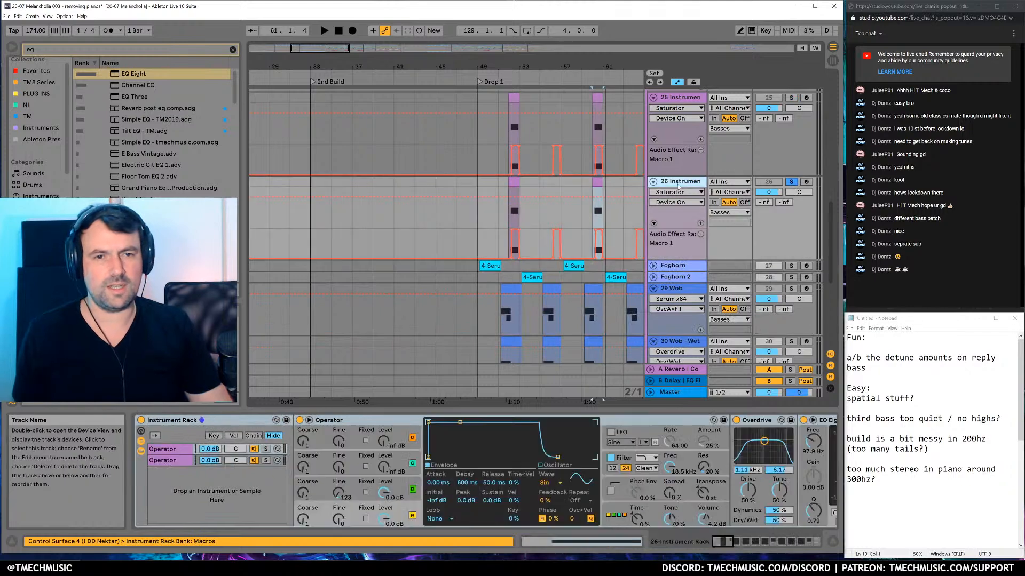
pyautogui.moveTo(722, 542); pyautogui.dragTo(781, 543)
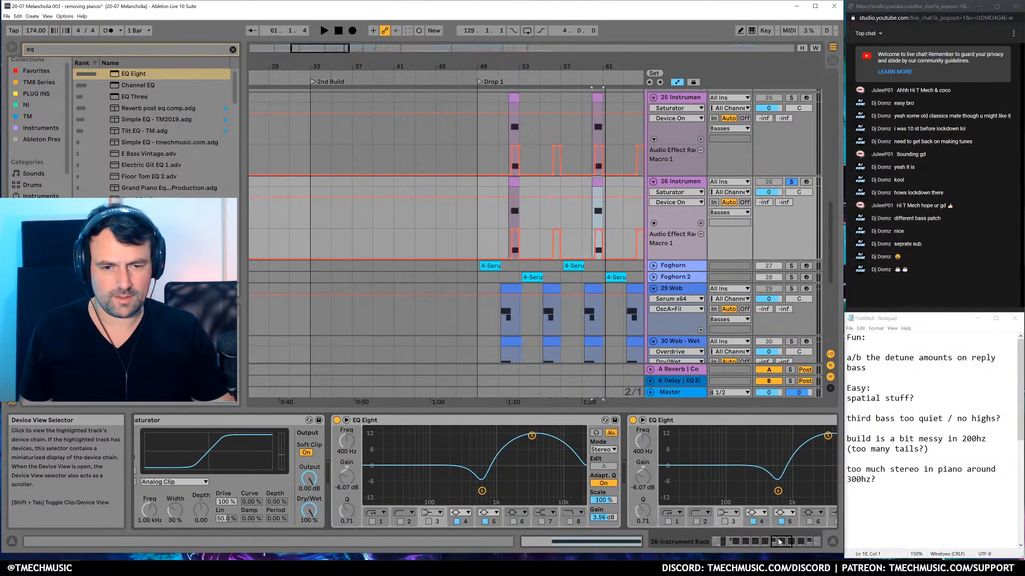
pyautogui.click(328, 438)
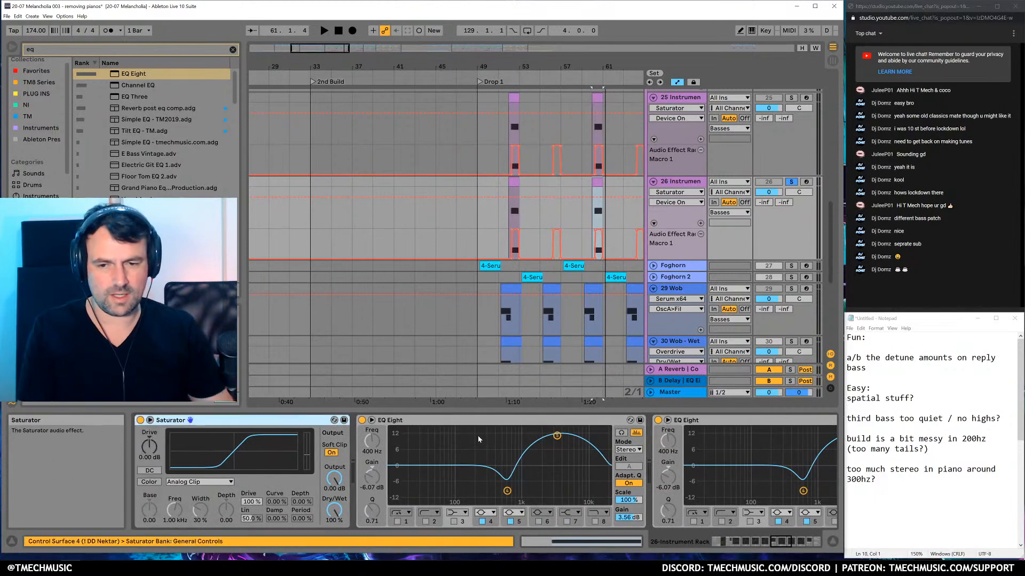
pyautogui.press('Right')
pyautogui.press('Right')
pyautogui.press('Right')
pyautogui.press('Right')
pyautogui.press('Right')
pyautogui.press('Left')
pyautogui.press('Left')
pyautogui.press('Left')
pyautogui.press('Right')
pyautogui.press('Left')
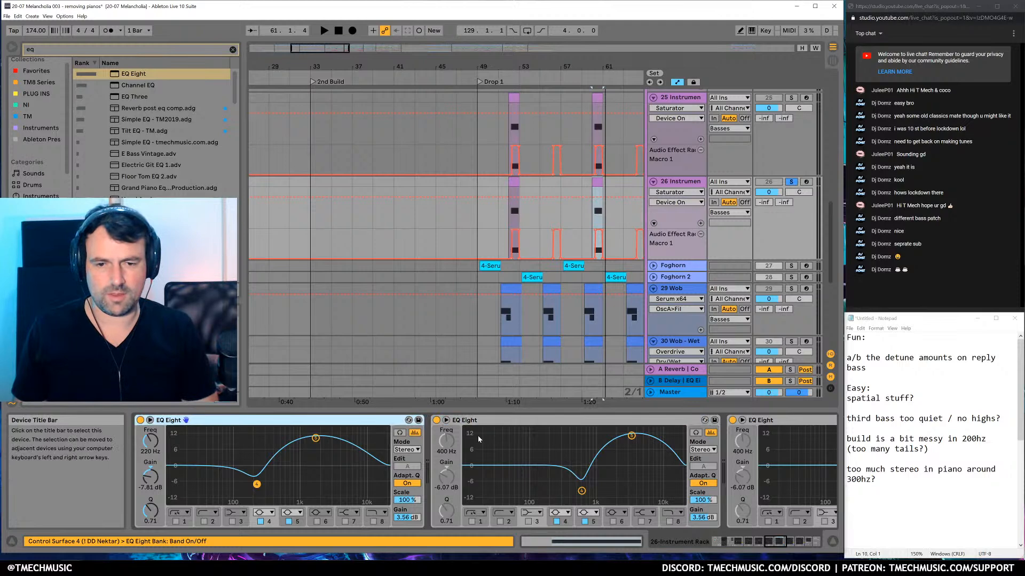
# Delete the 220 Hz EQ Eight and the first two 400 Hz EQ Eights from 26 Instrument, and audition the clip
pyautogui.press('Delete')
pyautogui.press('Delete')
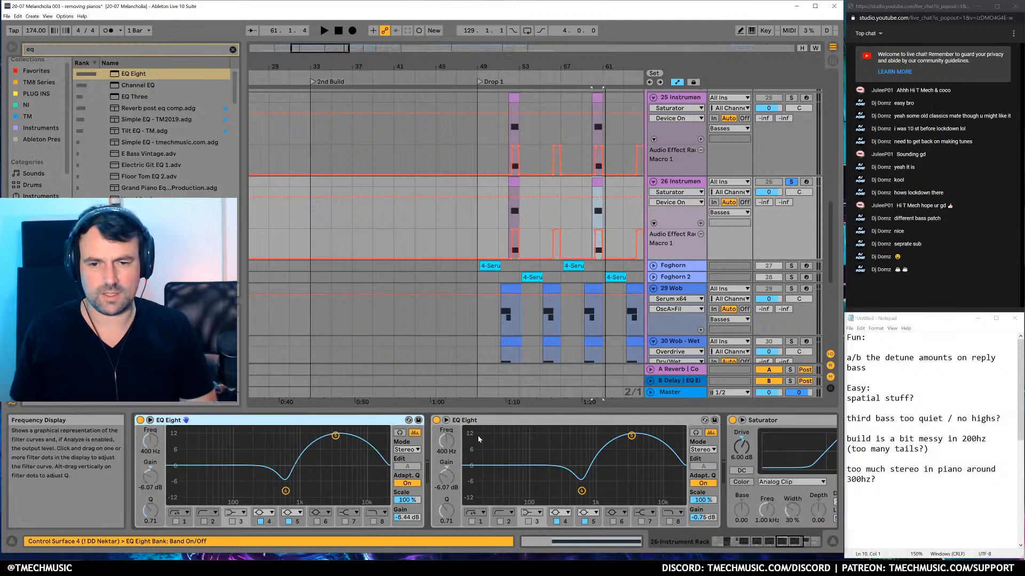
pyautogui.press('Delete')
pyautogui.press('Right')
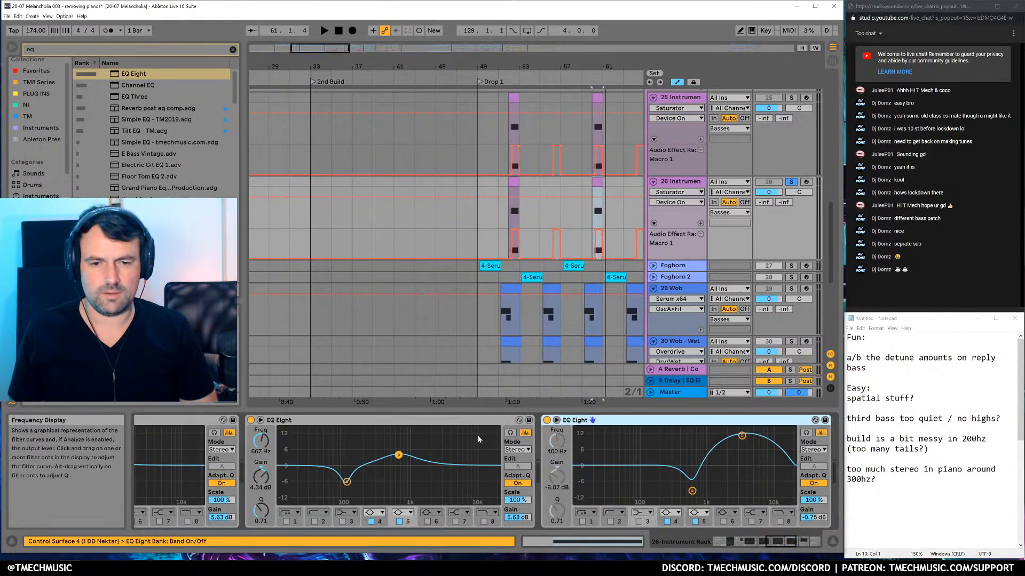
pyautogui.press('Right')
pyautogui.press('space')
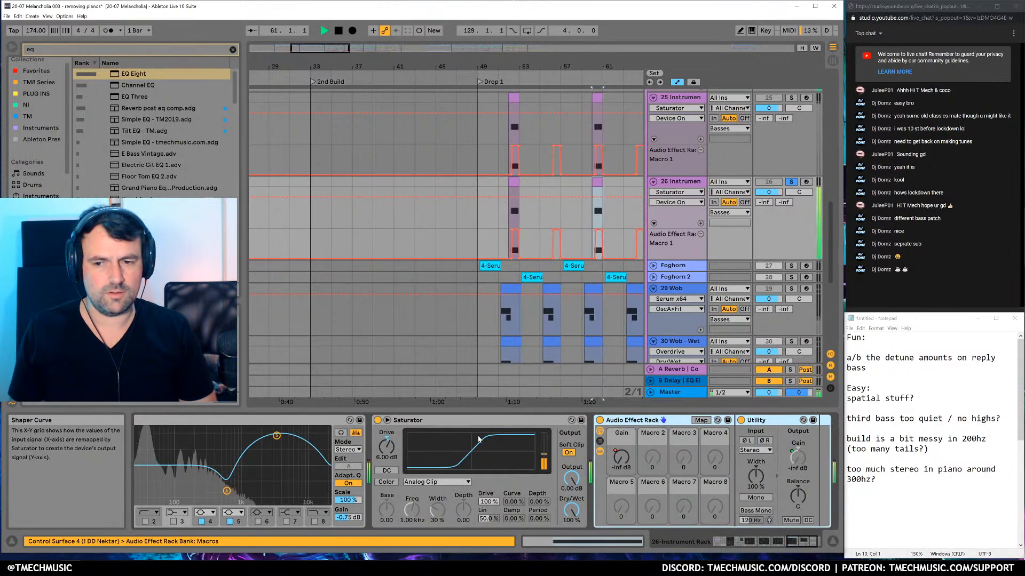
# Audition 26 Instrument, then search for "tilt eq" and add the Tilt EQ - TM rack after its Utility
pyautogui.press('space')
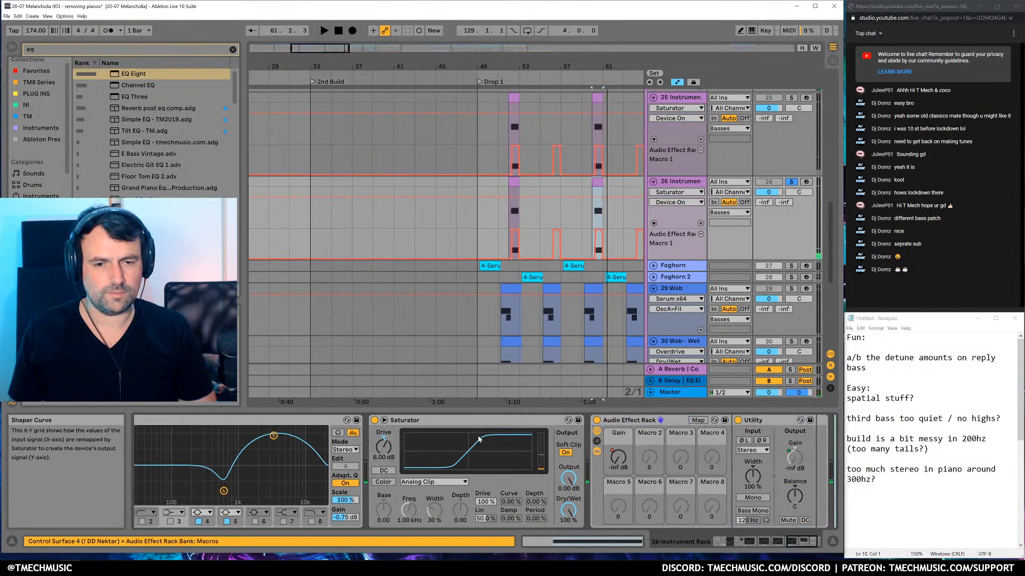
pyautogui.press('Right')
pyautogui.press('space')
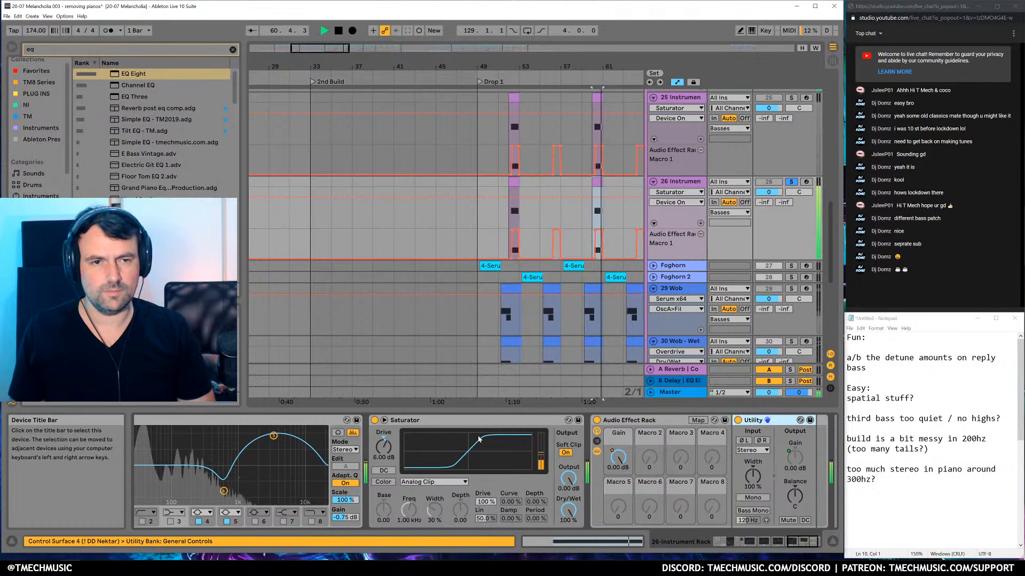
pyautogui.press('space')
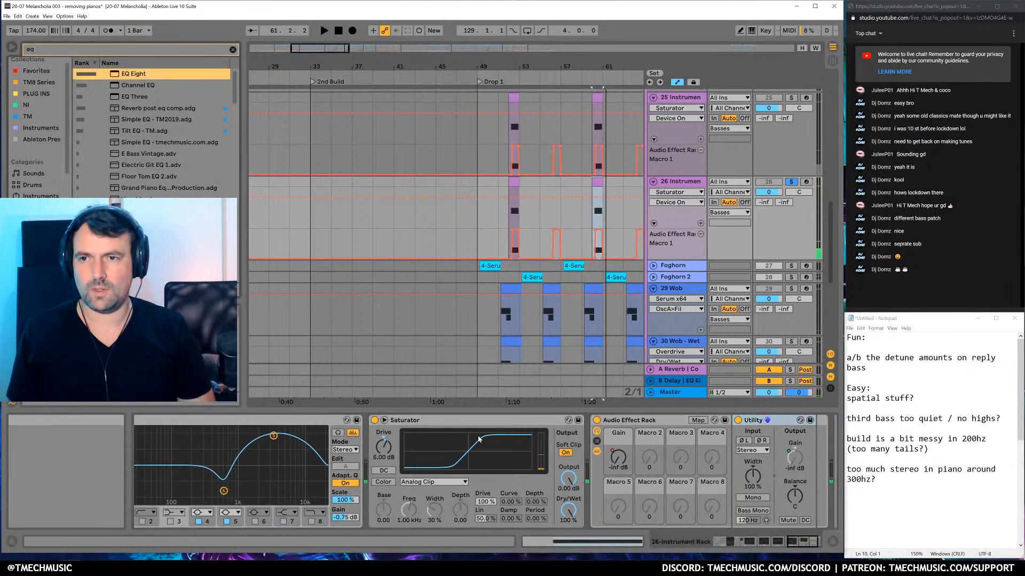
pyautogui.hotkey('ctrl', 'f')
pyautogui.write('til')
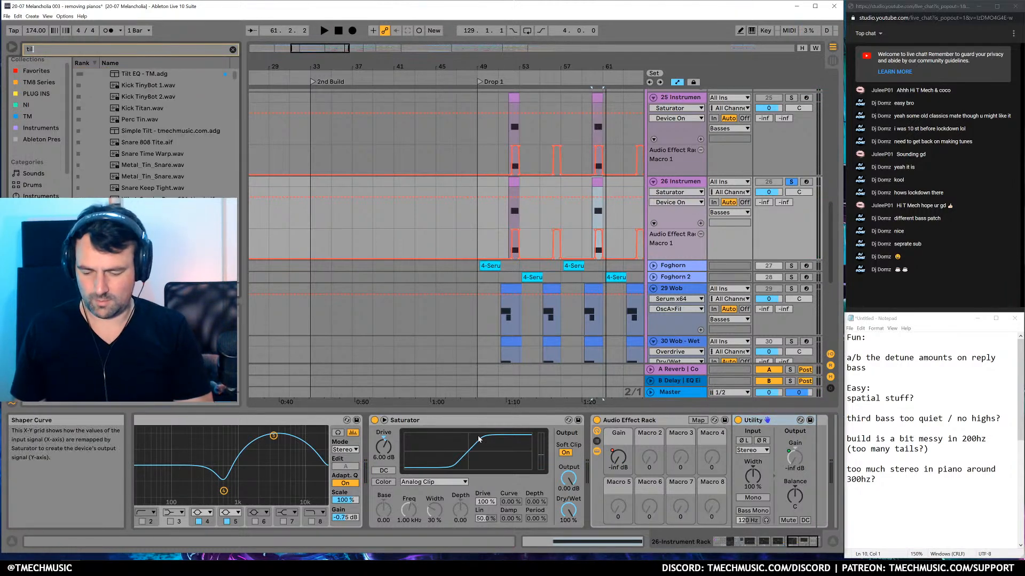
pyautogui.write('t eq')
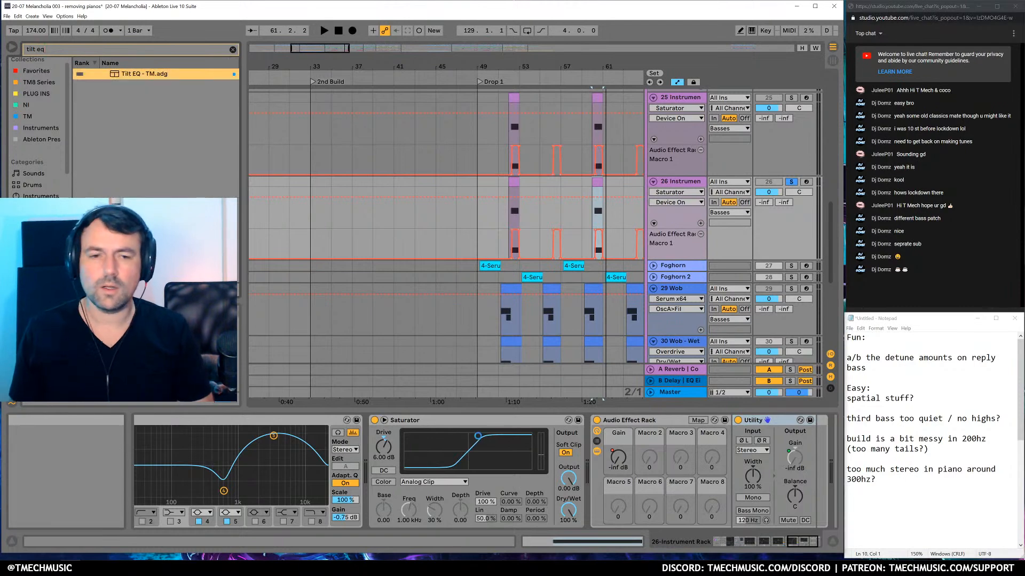
pyautogui.press('Return')
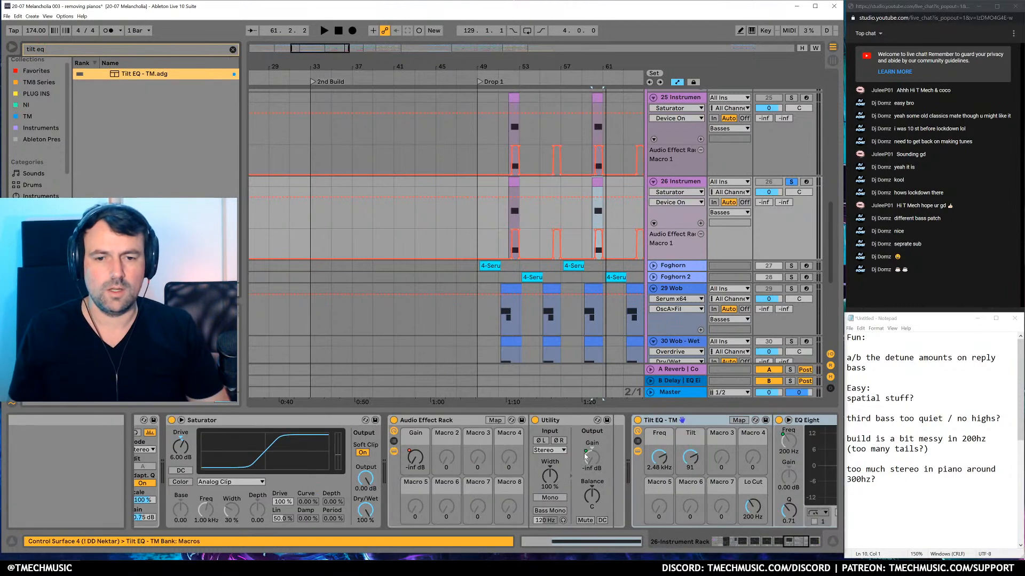
# Set the Tilt EQ rack's Tilt to 127 and Freq to 834 Hz, and raise its EQ Eight's filter 2 Q to 8.93
pyautogui.press('space')
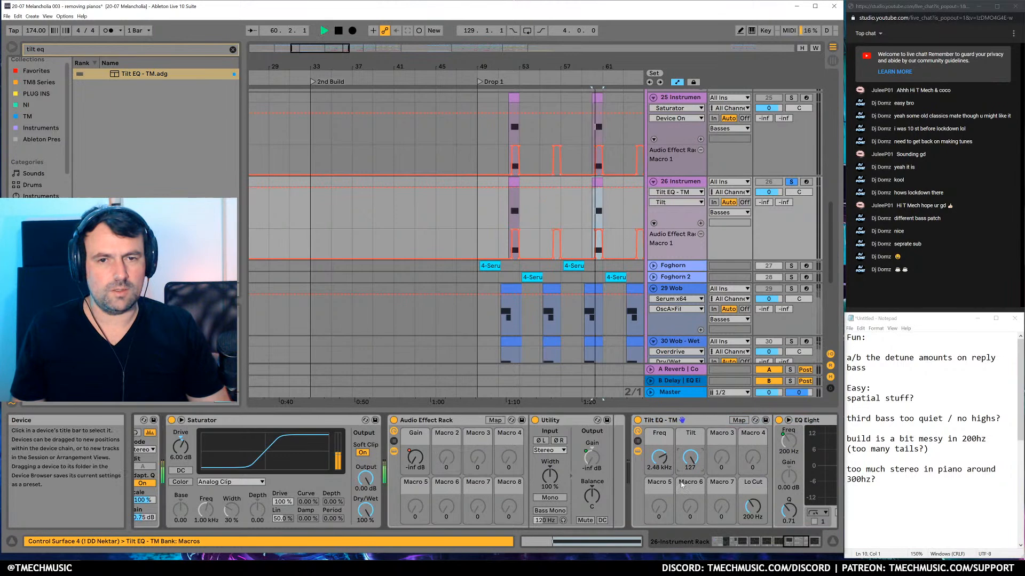
pyautogui.click(770, 544)
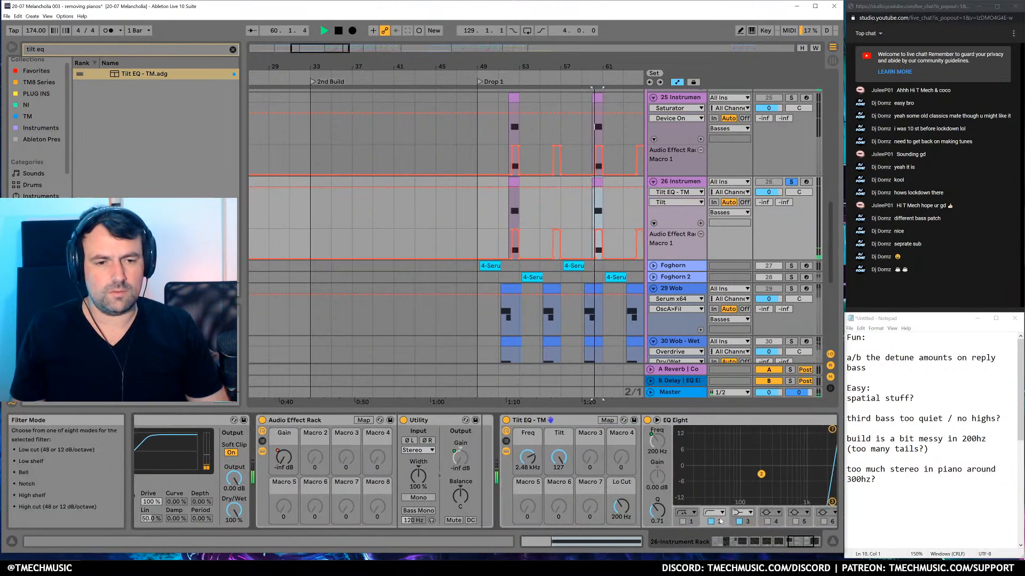
pyautogui.click(813, 542)
pyautogui.click(751, 483)
pyautogui.press('space')
pyautogui.moveTo(356, 458); pyautogui.dragTo(355, 473)
pyautogui.press('space')
pyautogui.moveTo(485, 511); pyautogui.dragTo(484, 510)
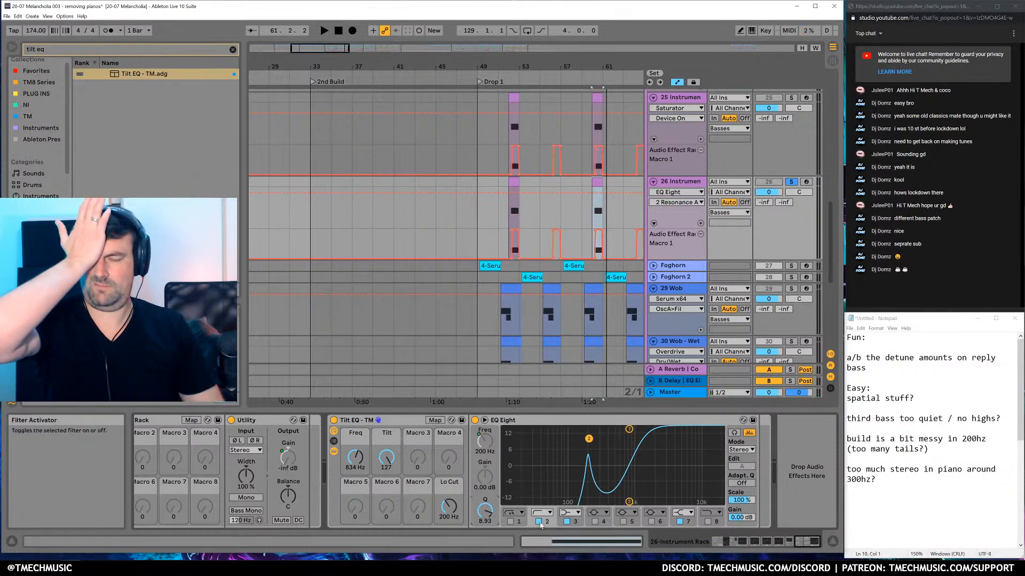
# Disable filter 2, map the Q of filters 3 and 7 to Macro 3, and set that macro to 0.10
pyautogui.click(575, 527)
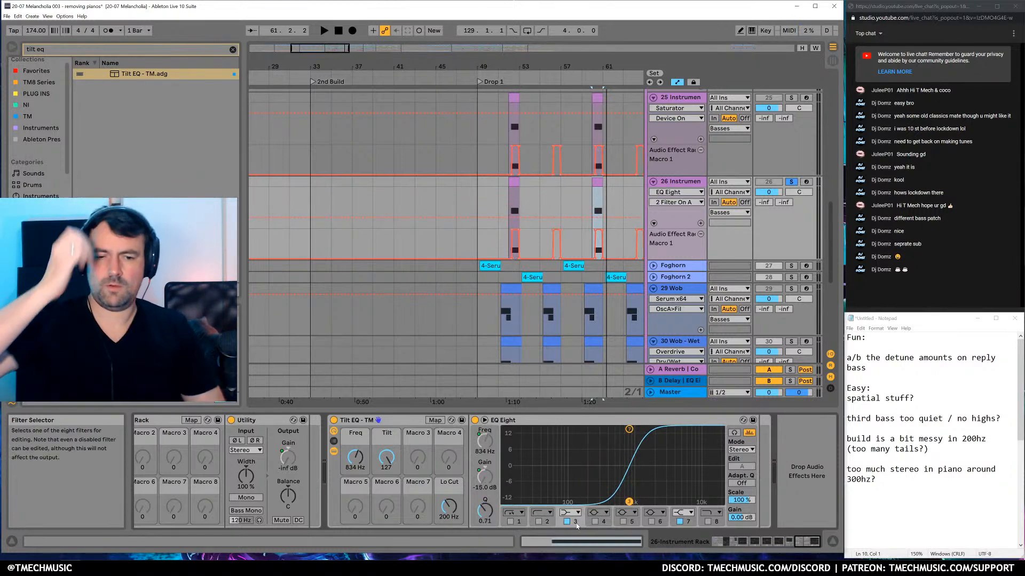
pyautogui.rightClick(484, 511)
pyautogui.click(526, 457)
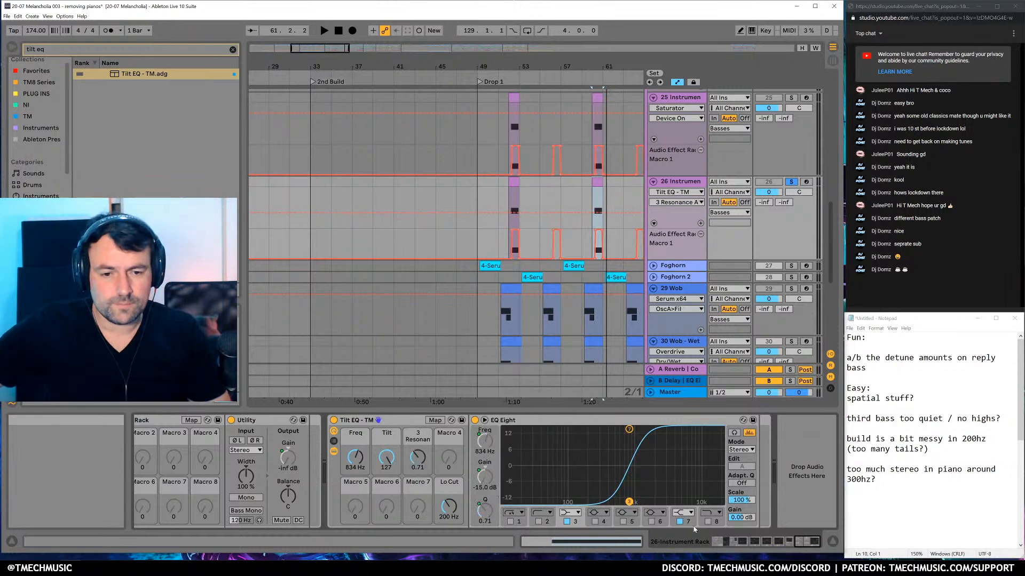
pyautogui.rightClick(485, 510)
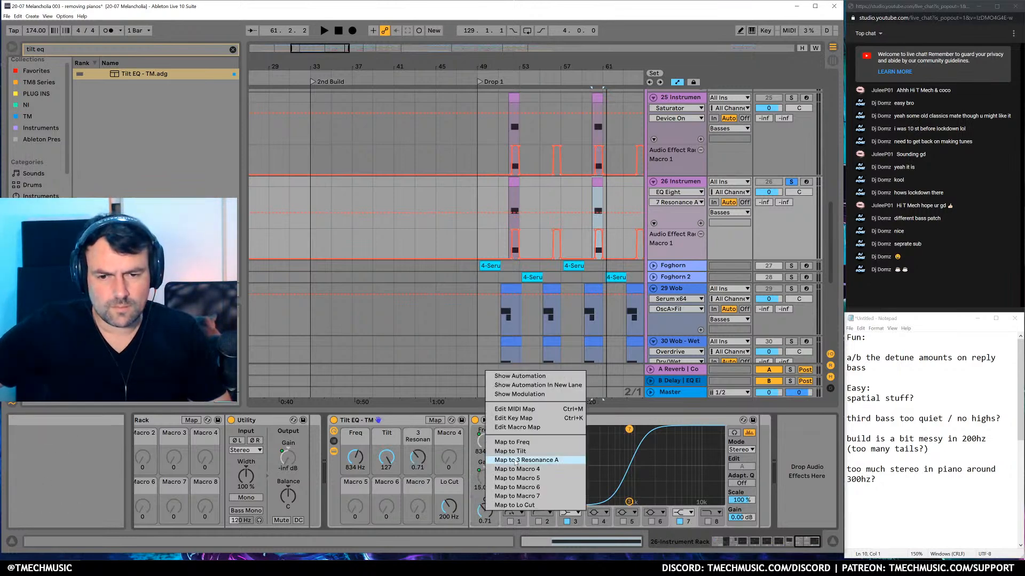
pyautogui.click(518, 461)
pyautogui.moveTo(418, 458); pyautogui.dragTo(418, 501)
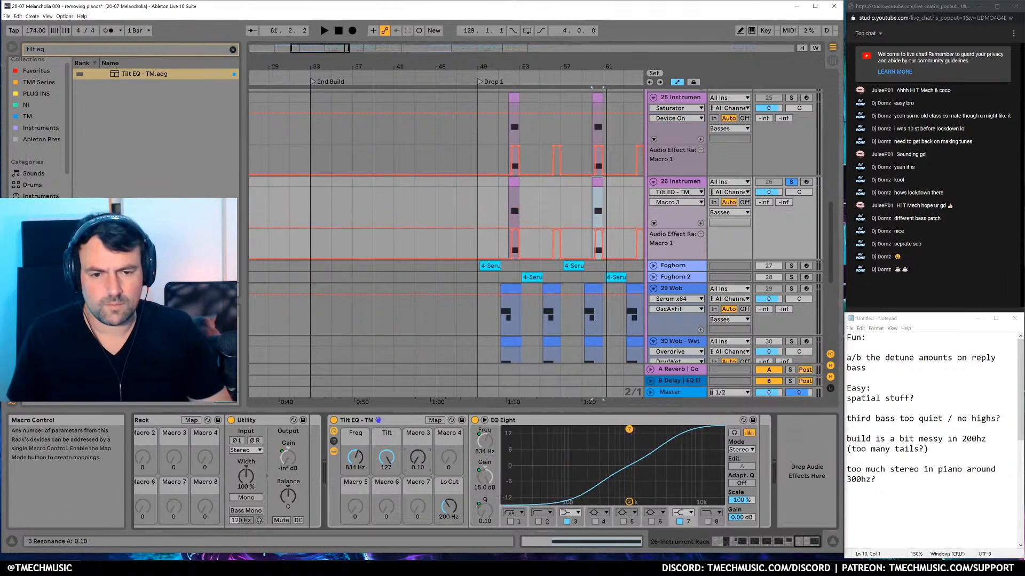
# Set Freq to 785 Hz and Lo Cut to 78.5 Hz during playback, with filter 2 re-enabled at a Q of 0.50
pyautogui.press('space')
pyautogui.moveTo(355, 459)
pyautogui.mouseDown()
pyautogui.moveTo(355, 448)
pyautogui.moveTo(355, 474)
pyautogui.moveTo(355, 457)
pyautogui.mouseUp()
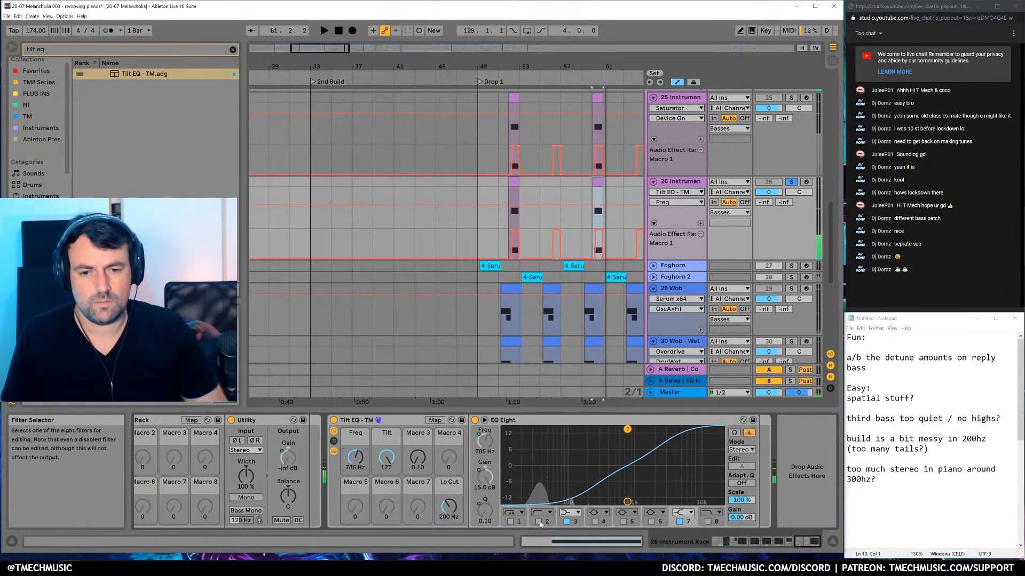
pyautogui.click(538, 522)
pyautogui.moveTo(485, 511); pyautogui.dragTo(485, 543)
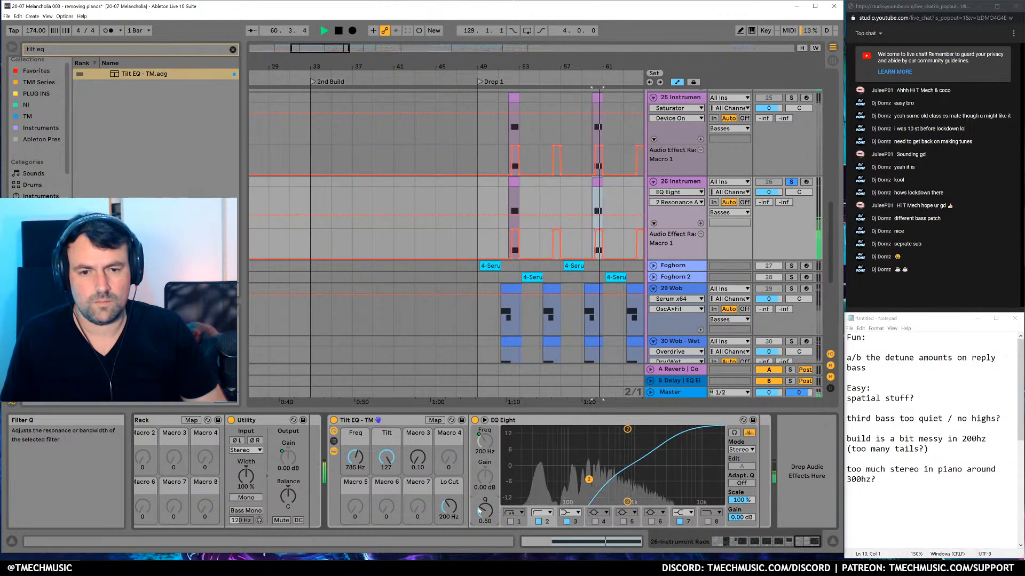
pyautogui.moveTo(450, 507); pyautogui.dragTo(454, 510)
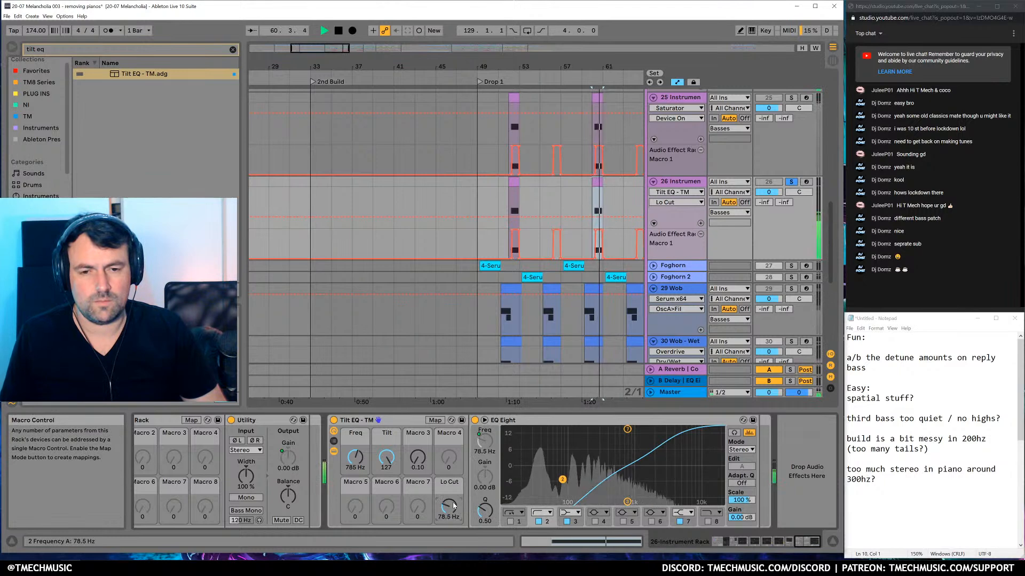
pyautogui.press('space')
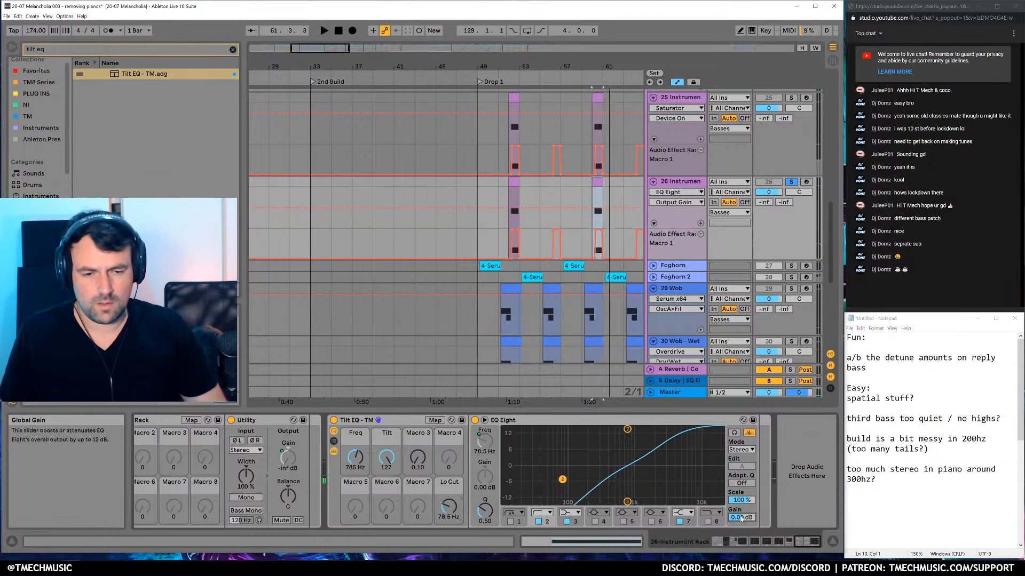
# Map the EQ Eight's output gain to Macro 4, and name the two new macros Res and Gain
pyautogui.rightClick(736, 520)
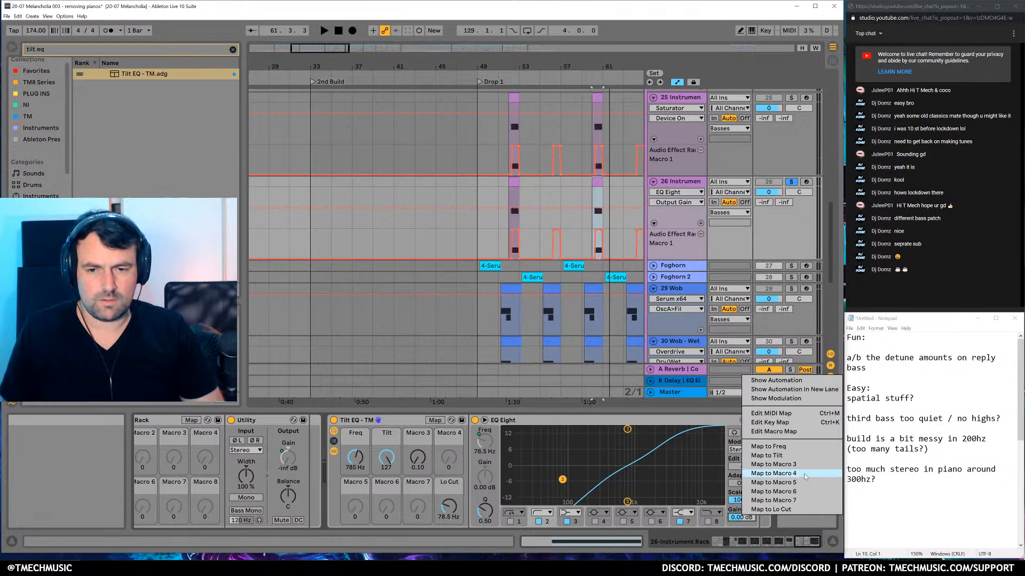
pyautogui.click(773, 473)
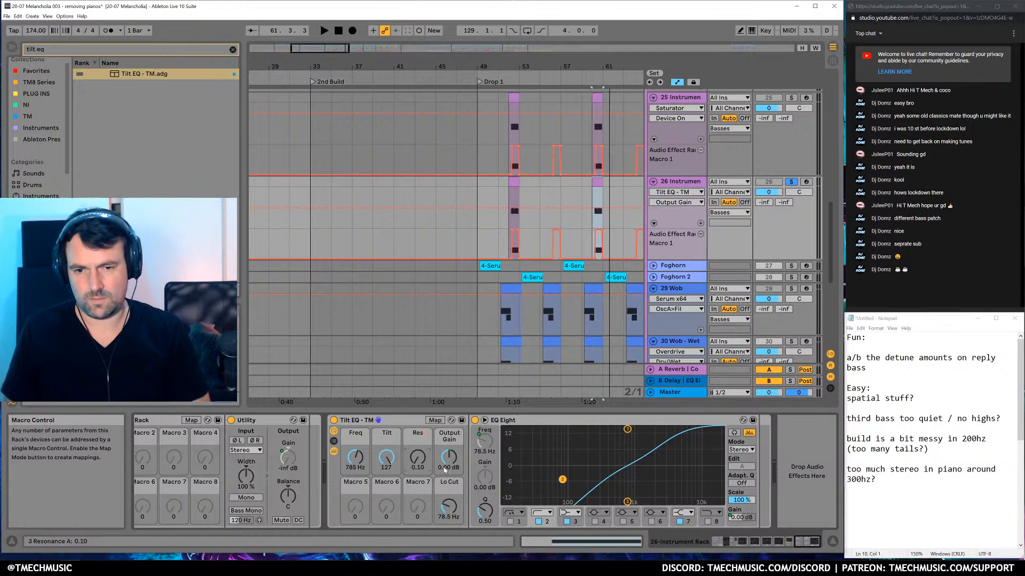
pyautogui.click(448, 443)
pyautogui.click(483, 474)
# Set the Tilt EQ rack's Gain to 9.35 dB while comparing the clip with the rack bypassed and active
pyautogui.press('space')
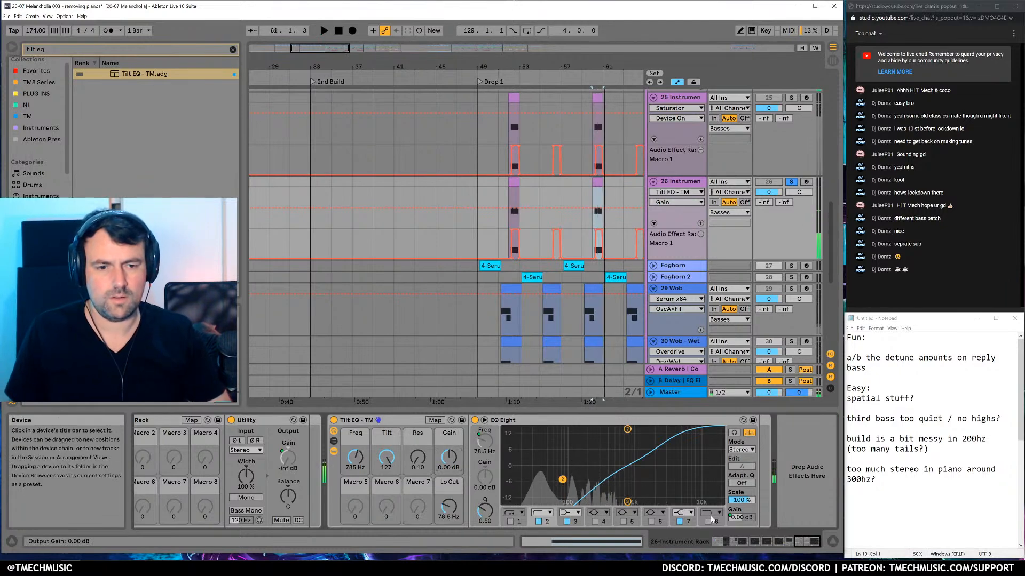
pyautogui.press('space')
pyautogui.moveTo(448, 458); pyautogui.dragTo(449, 447)
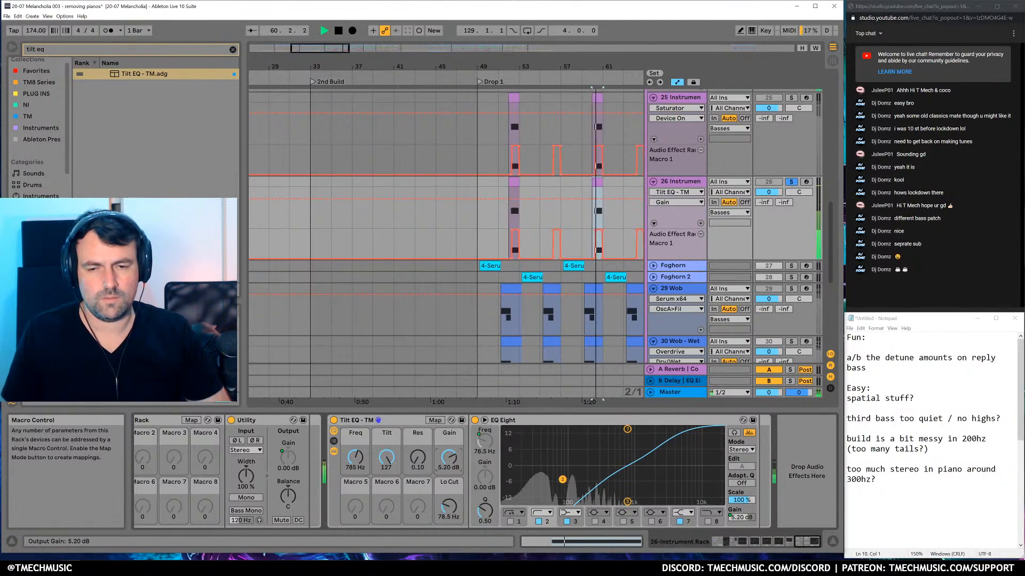
pyautogui.click(334, 420)
pyautogui.click(334, 420)
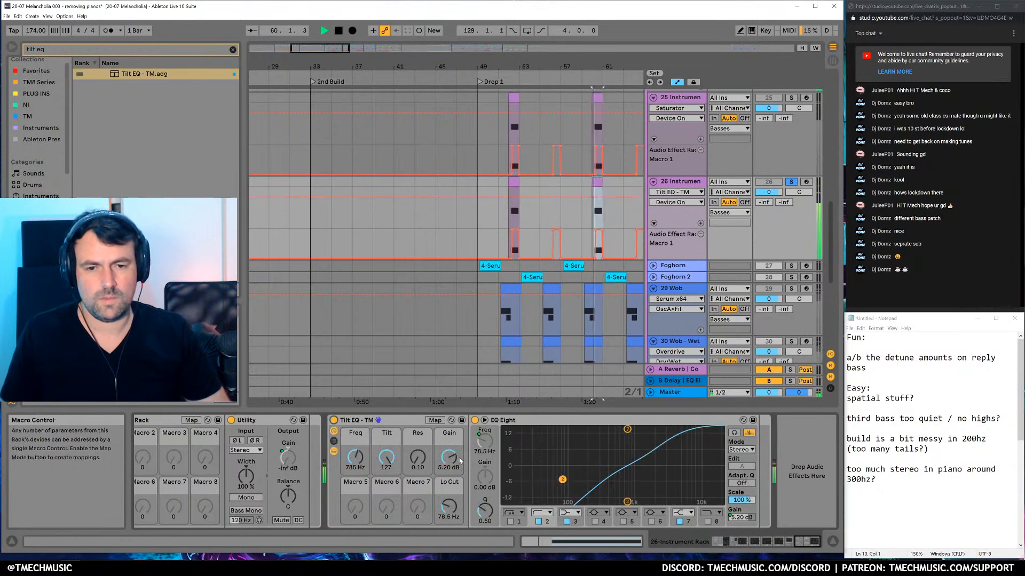
pyautogui.moveTo(453, 465); pyautogui.dragTo(453, 460)
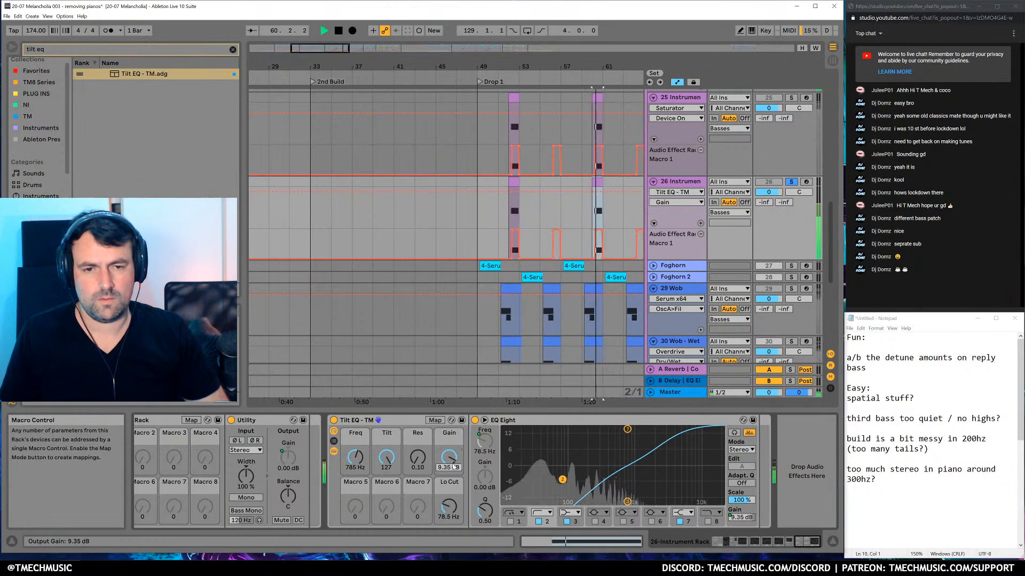
pyautogui.click(334, 420)
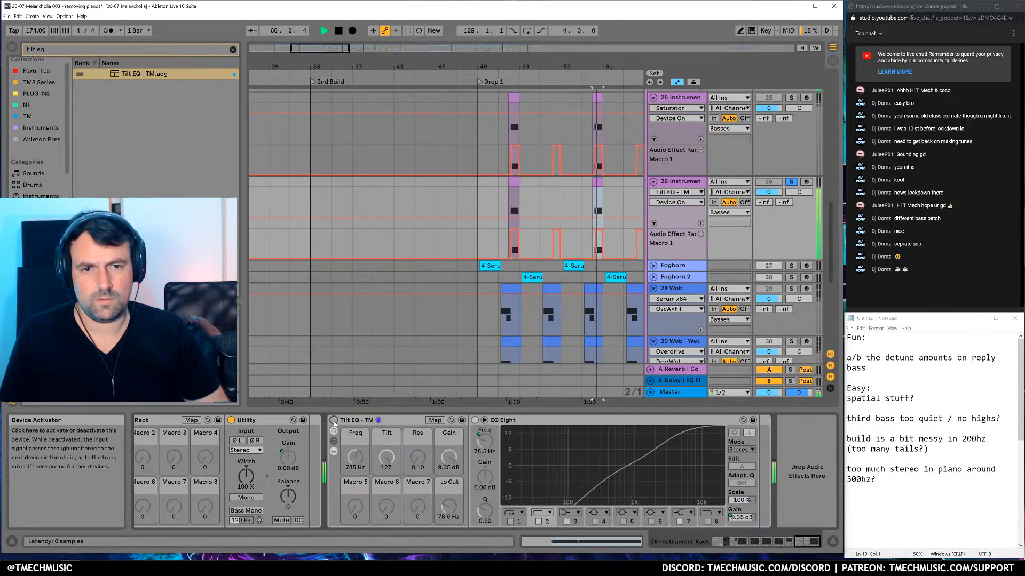
pyautogui.click(333, 420)
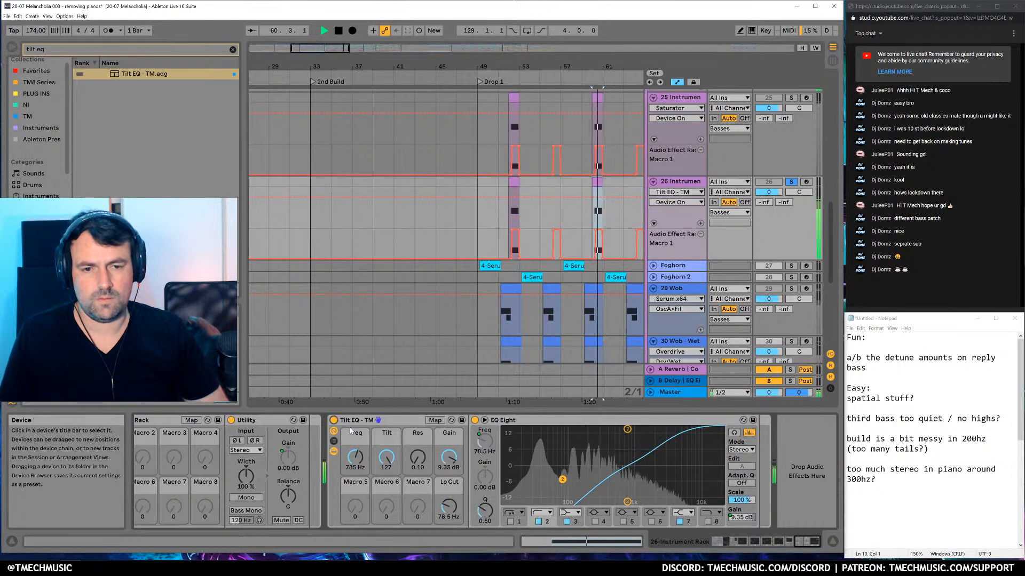
pyautogui.press('space')
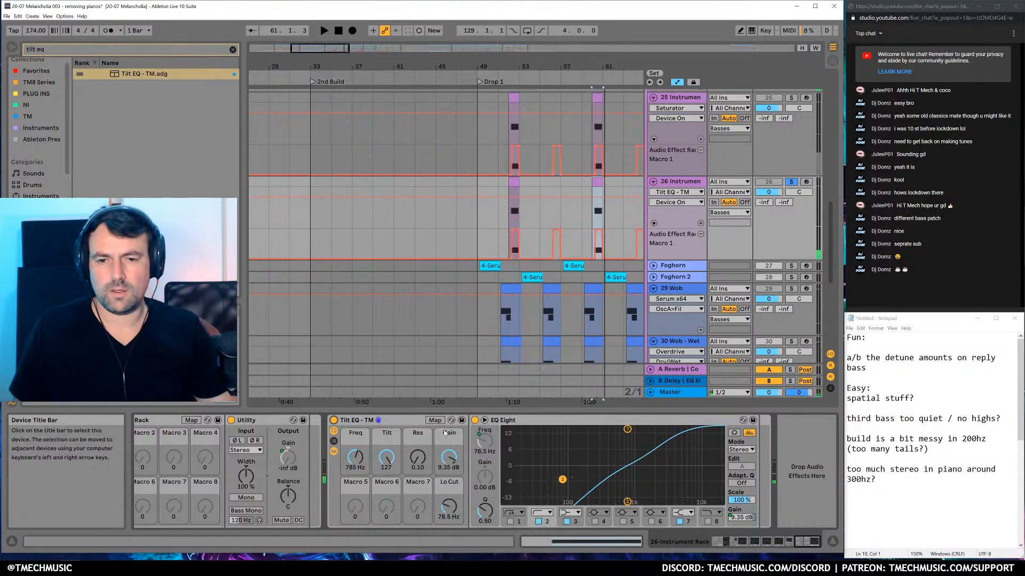
# Save the modified rack as a preset, overwriting the existing Tilt EQ - TM.adg
pyautogui.click(461, 420)
pyautogui.press('Return')
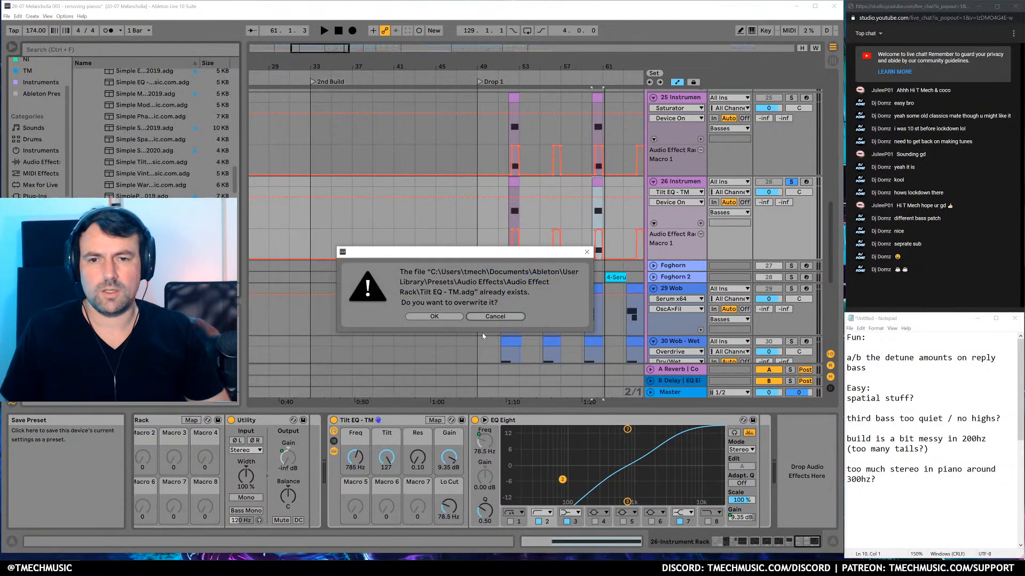
pyautogui.click(437, 316)
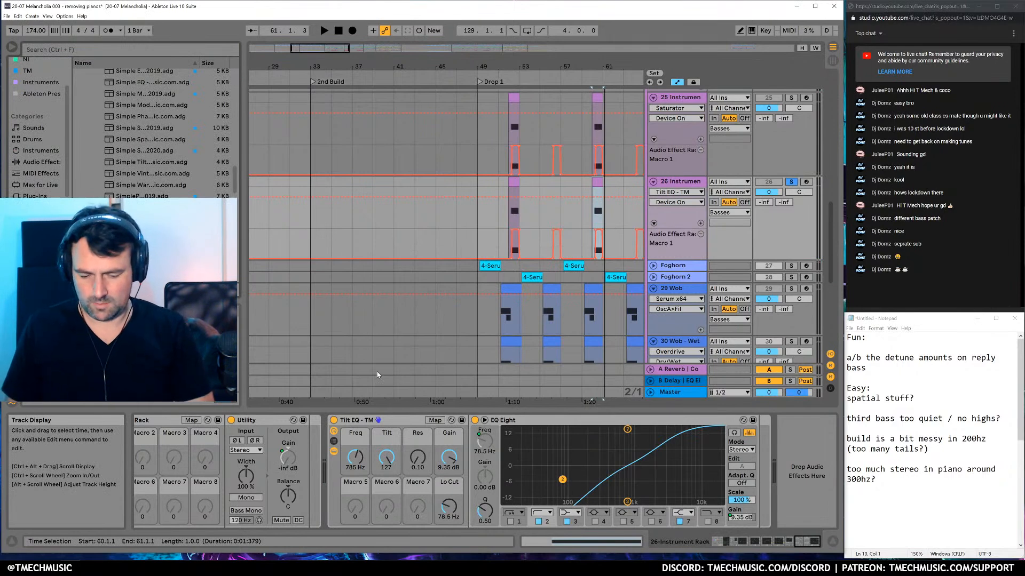
# Rename the rack as "tm20 - Tilt EQ - TM" and assign its browser preset to collection 5
pyautogui.press('Return')
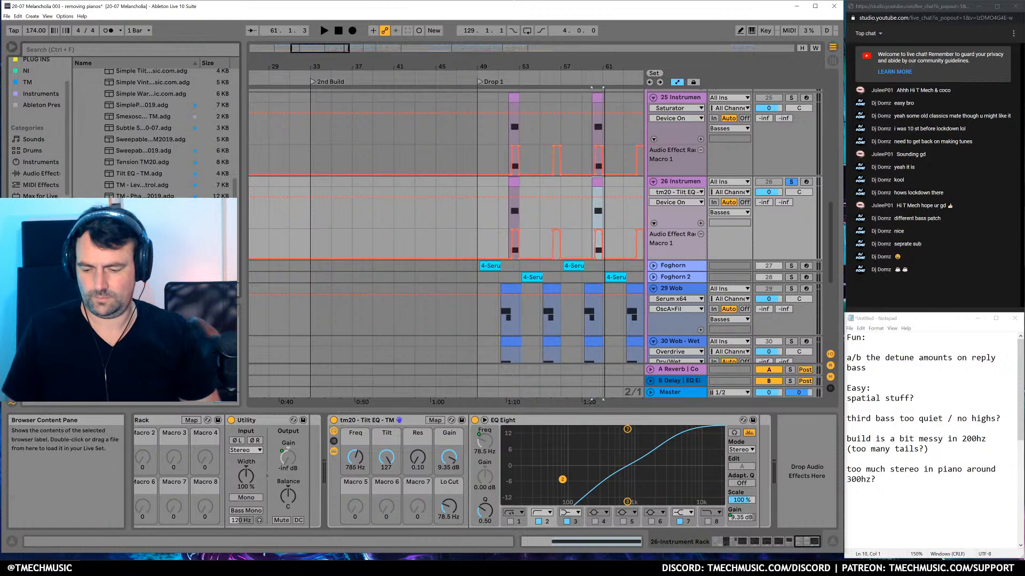
pyautogui.rightClick(186, 279)
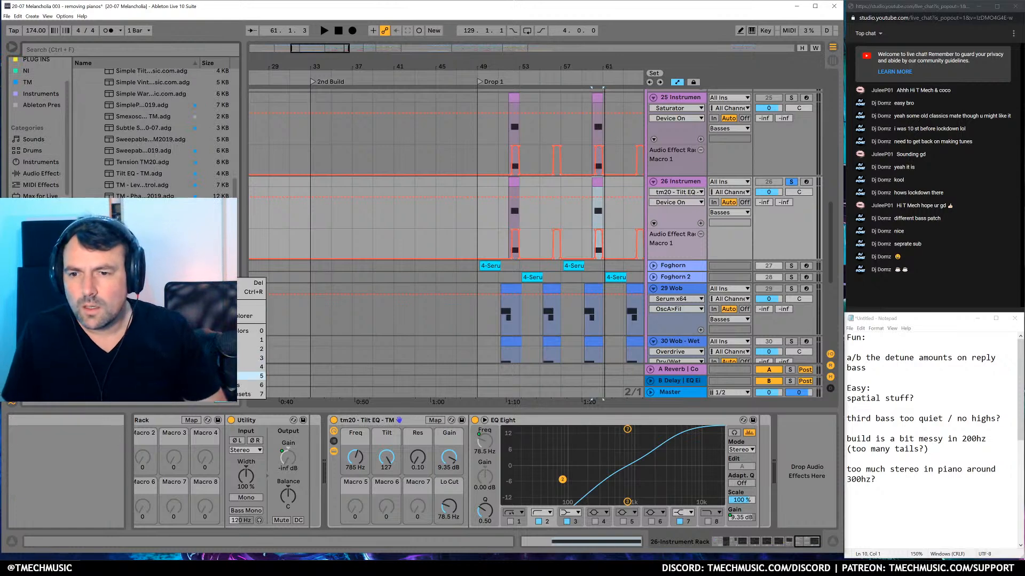
pyautogui.click(216, 376)
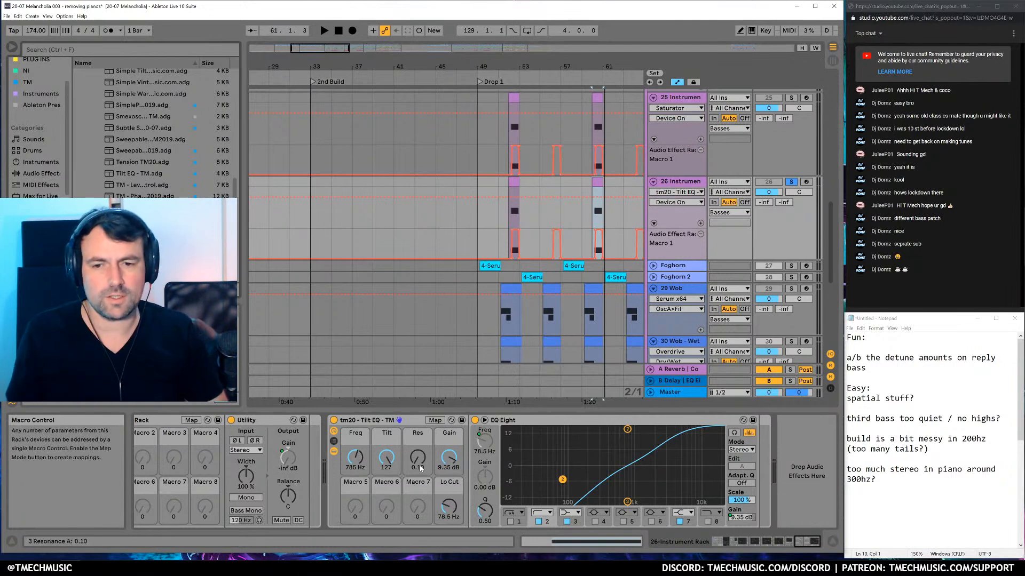
# Set the rack's Res macro to 0.18, audition the clip, and unsolo 26 Instrument
pyautogui.moveTo(417, 457); pyautogui.dragTo(417, 454)
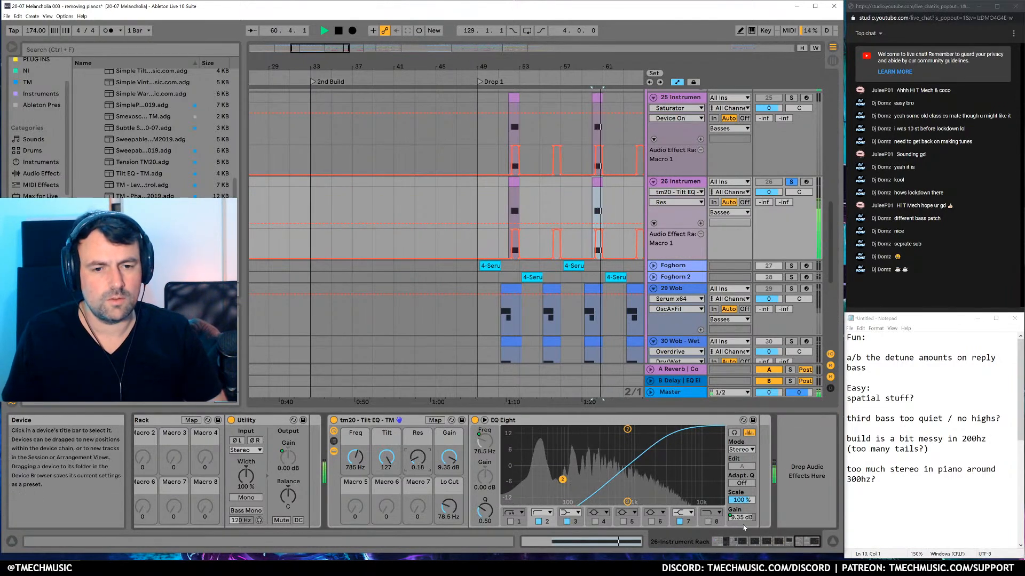
pyautogui.press('space')
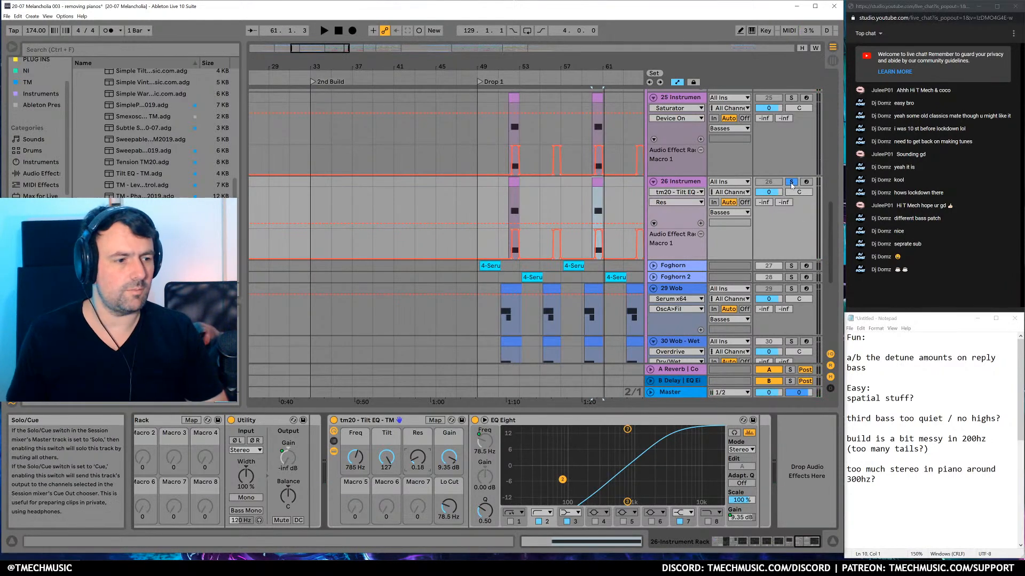
pyautogui.click(791, 183)
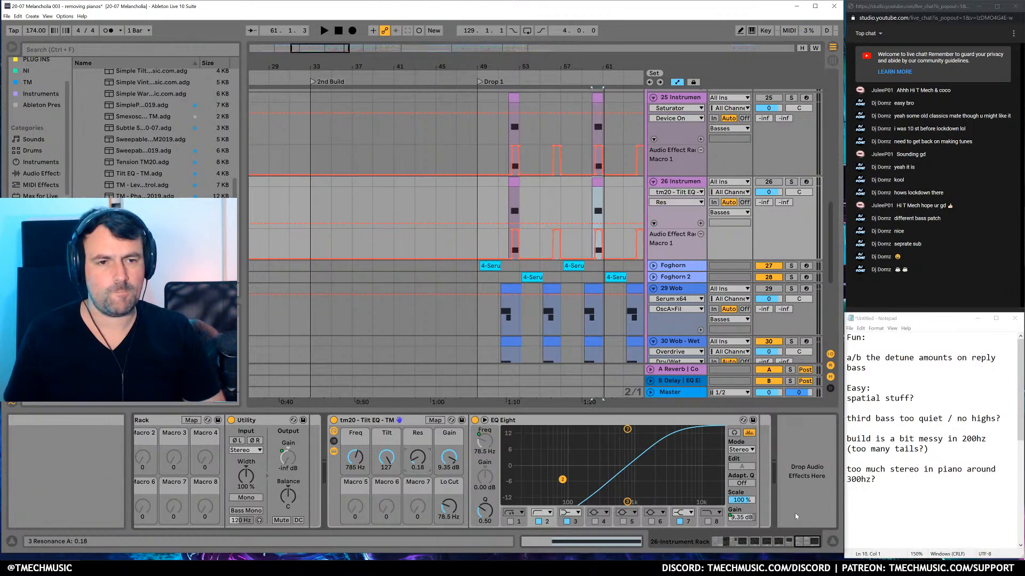
# Search the browser for "stereo" and load the TM - Phat and Stereo - TM2019 rack at the end of 26 Instrument's chain
pyautogui.hotkey('ctrl', 'f')
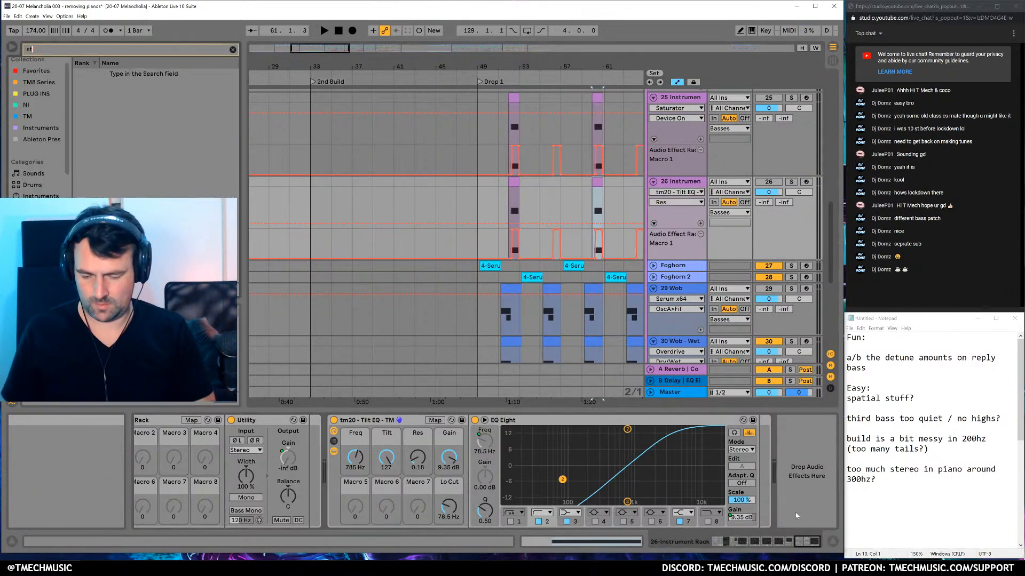
pyautogui.write('stereo')
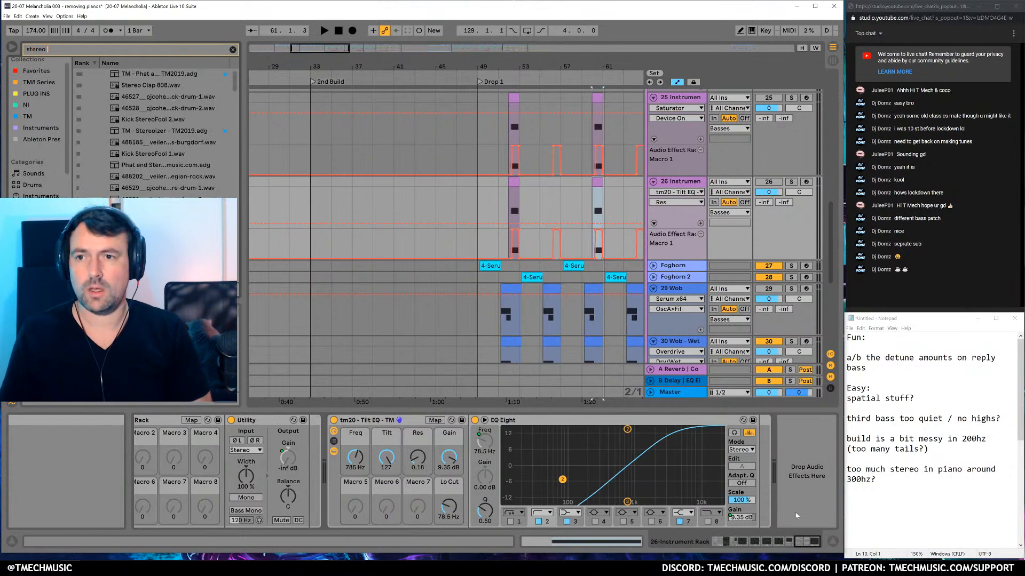
pyautogui.press('Down')
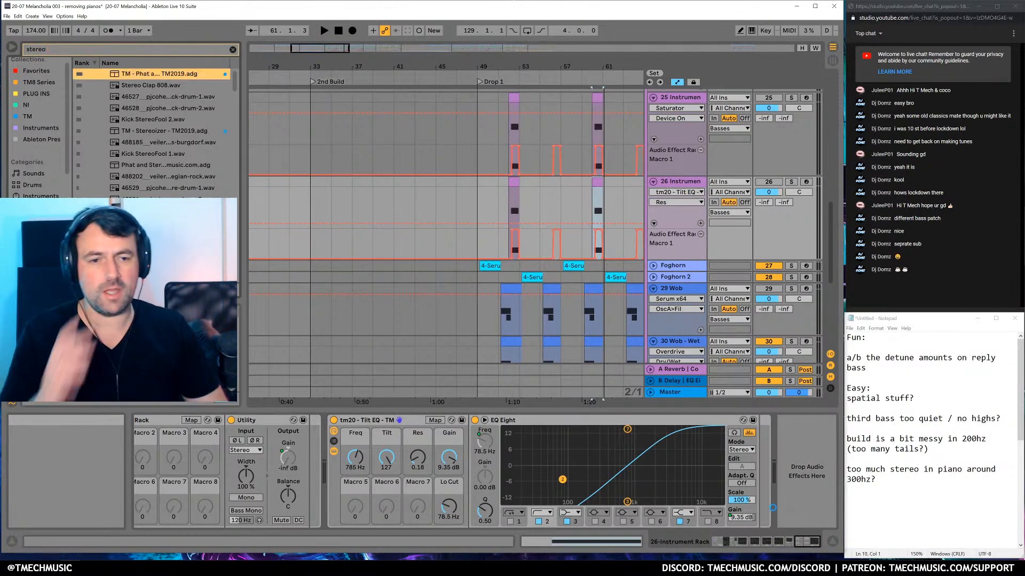
pyautogui.press('Return')
# Solo 26 Instrument and, while auditioning the clip, lower the rack's Phat macro to 23 and Stereo to about -29.4 dB
pyautogui.press('space')
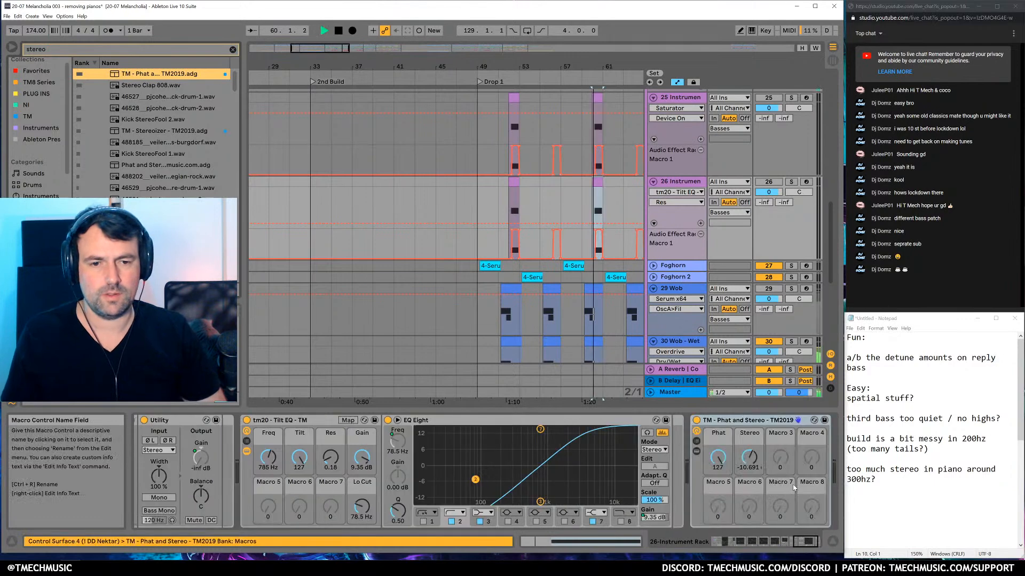
pyautogui.click(791, 181)
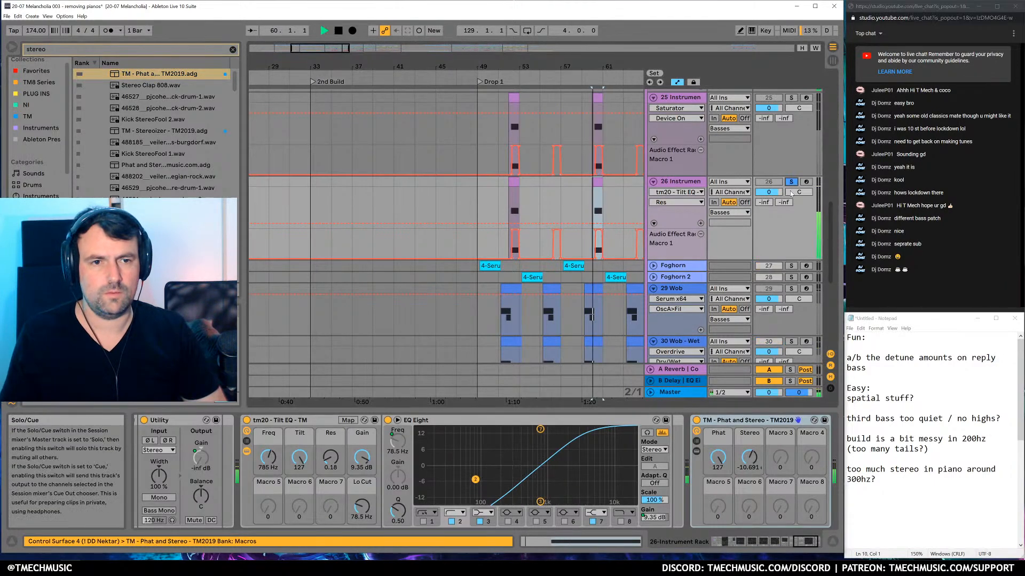
pyautogui.moveTo(717, 456); pyautogui.dragTo(718, 496)
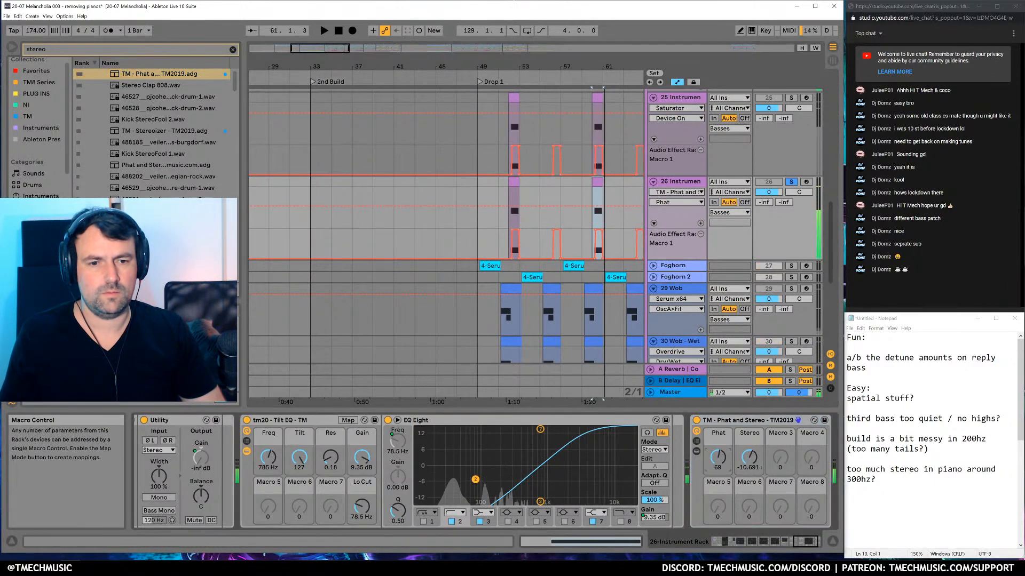
pyautogui.moveTo(718, 453); pyautogui.dragTo(749, 478)
pyautogui.press('space')
pyautogui.press('space')
pyautogui.click(697, 421)
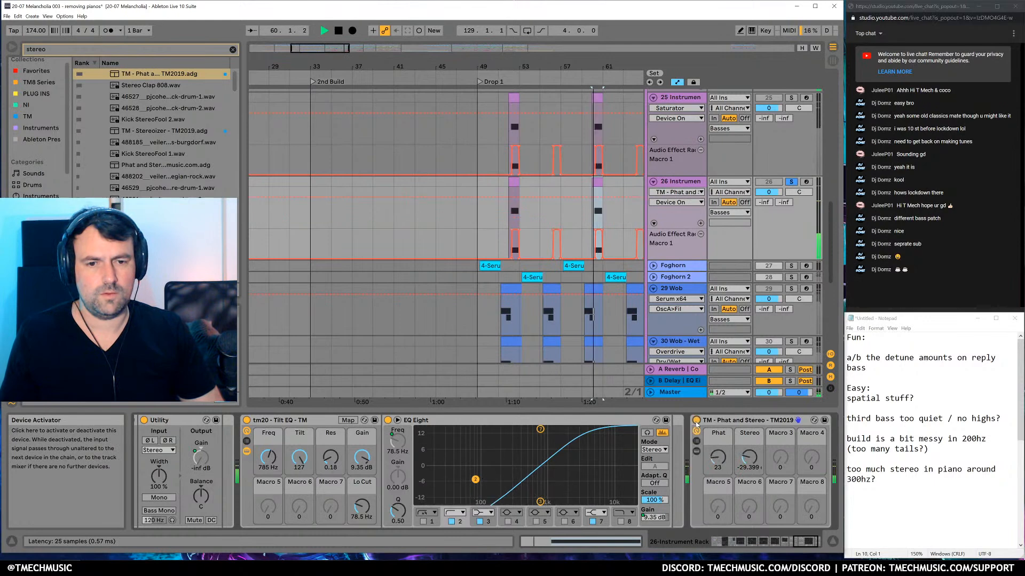
# Set the Stereo macro to -9.117 dB, compare the rack bypassed and active, and unsolo 26 Instrument
pyautogui.moveTo(747, 460); pyautogui.dragTo(752, 479)
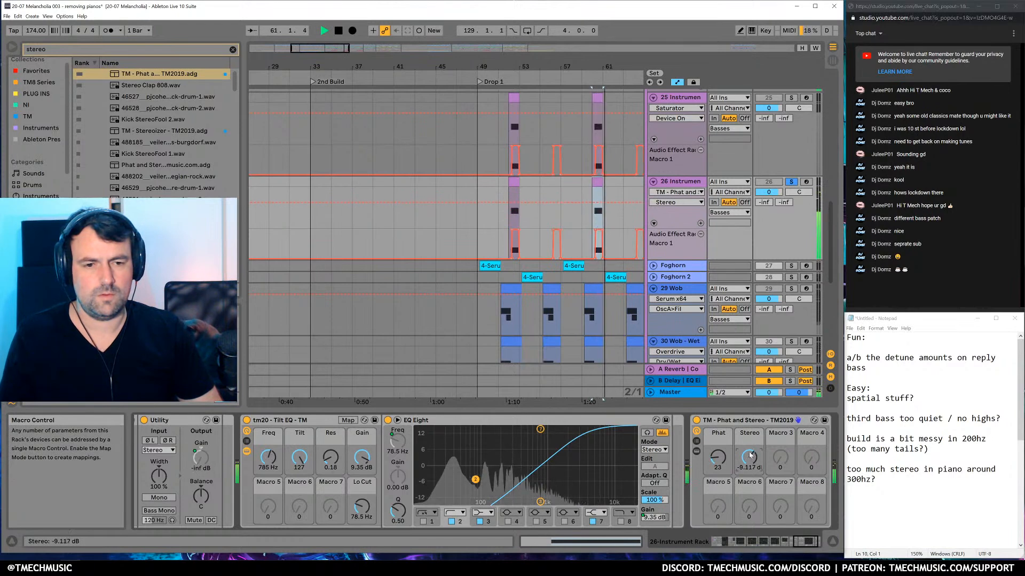
pyautogui.click(698, 422)
pyautogui.click(698, 422)
pyautogui.click(697, 421)
pyautogui.click(697, 422)
pyautogui.press('space')
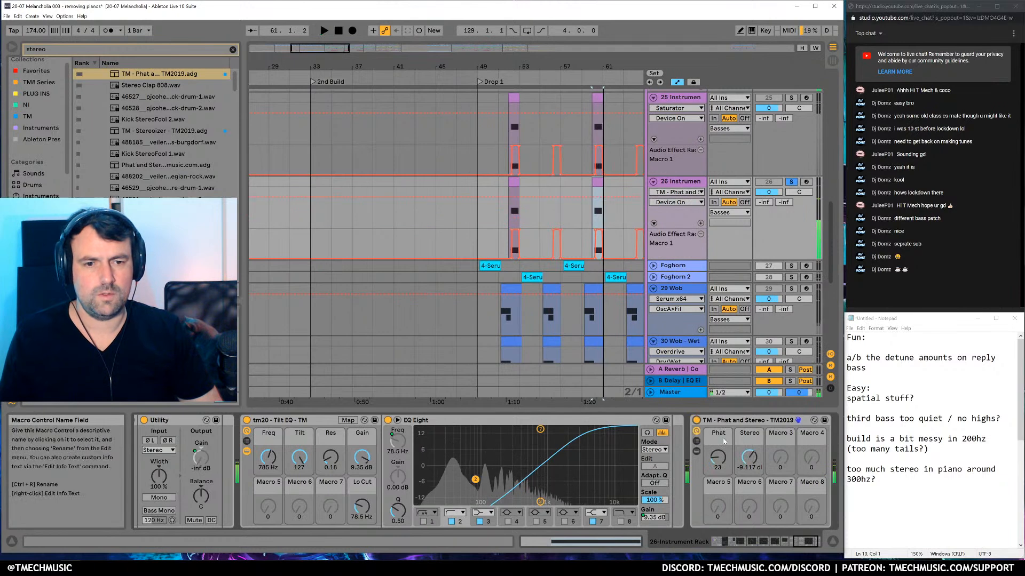
pyautogui.click(791, 182)
pyautogui.click(768, 182)
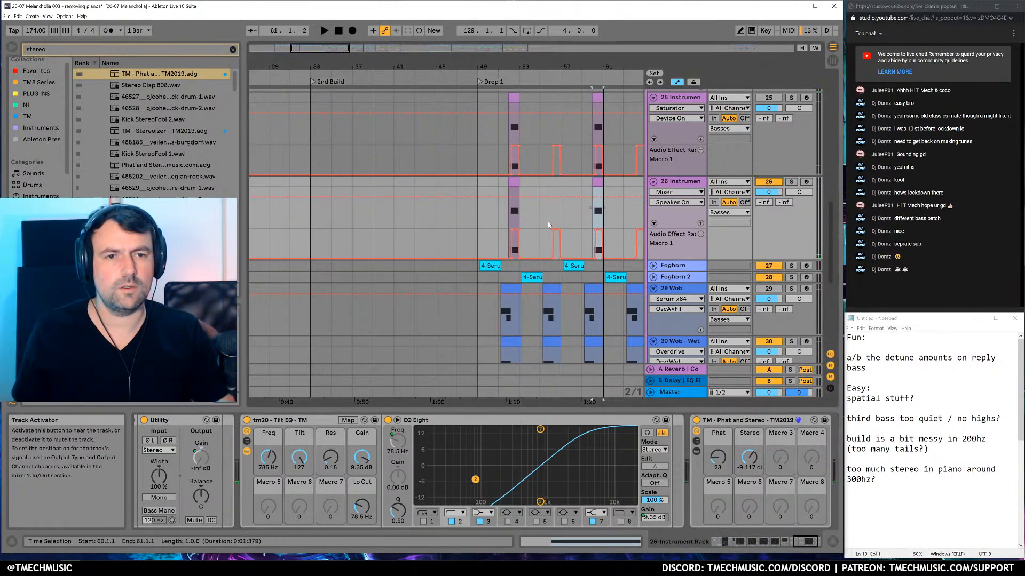
# Play the full mix from bar 47 and lower the Phat and Stereo rack's Stereo macro to -16.99 dB
pyautogui.click(456, 209)
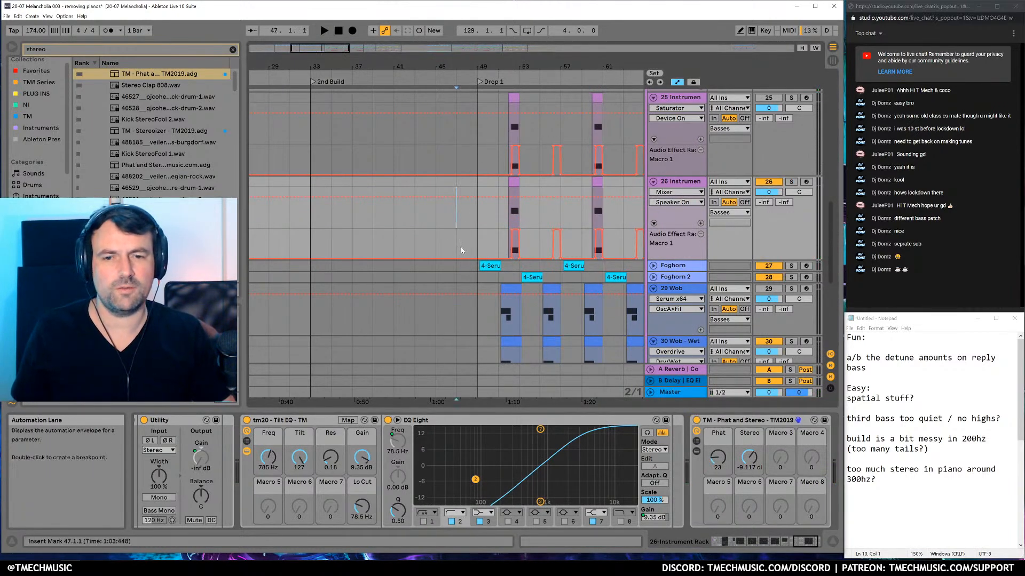
pyautogui.press('space')
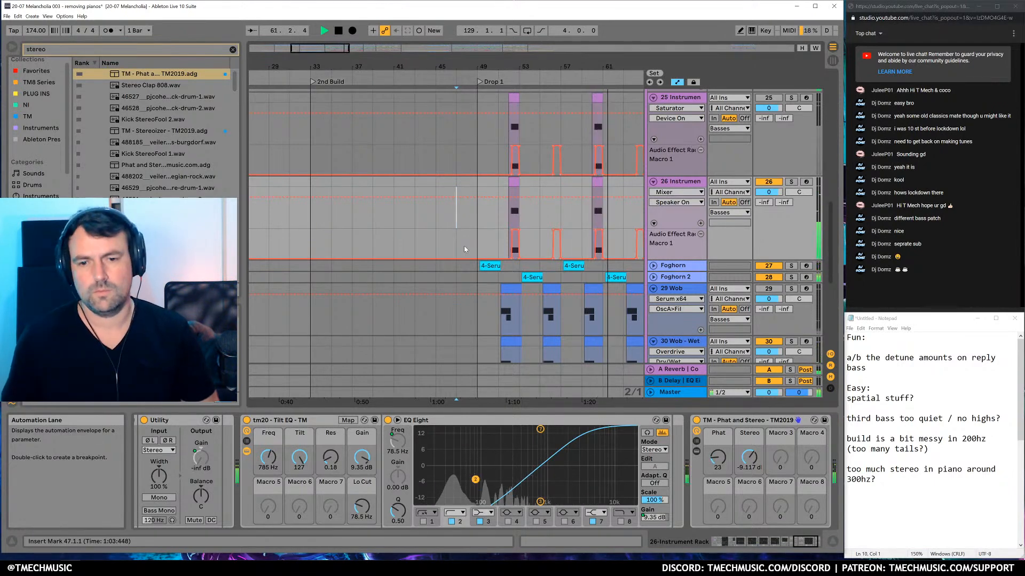
pyautogui.moveTo(750, 459); pyautogui.dragTo(750, 471)
pyautogui.press('space')
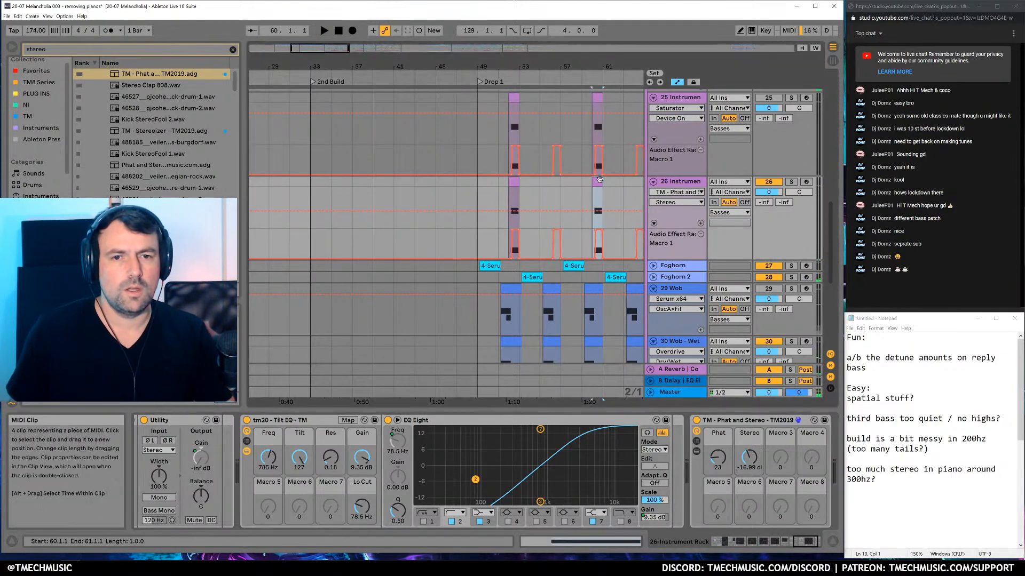
# Solo 26 Instrument and audition its clip at bar 60 through the Phat and Stereo rack
pyautogui.moveTo(597, 75); pyautogui.dragTo(581, 78)
pyautogui.click(791, 182)
pyautogui.press('space')
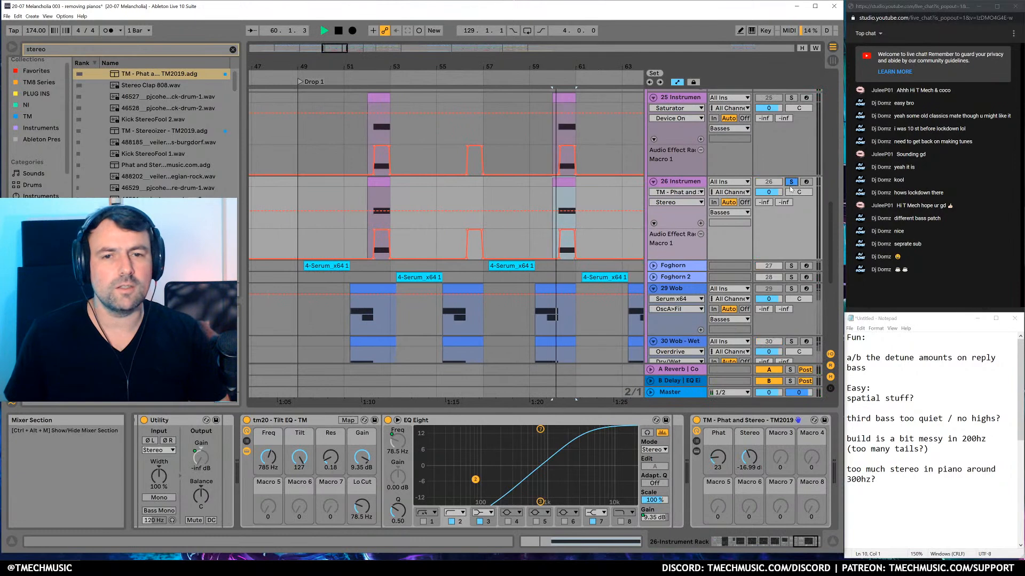
pyautogui.press('space')
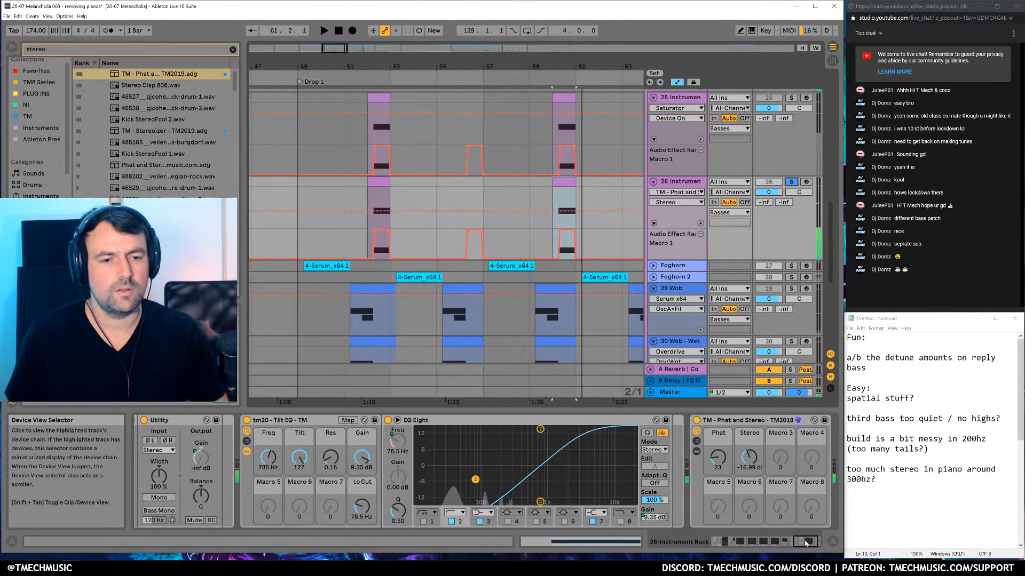
pyautogui.click(750, 459)
pyautogui.press('space')
pyautogui.press('space')
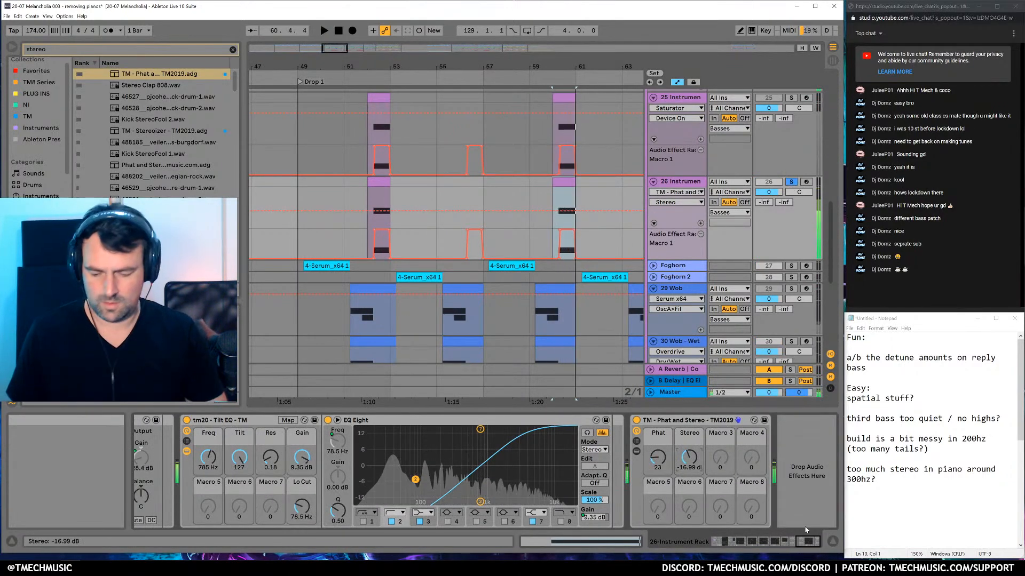
# Add an EQ Eight after the Phat and Stereo rack and boost band 5 by 10 dB at 5.99 kHz with Q 0.17
pyautogui.hotkey('ctrl', 'f')
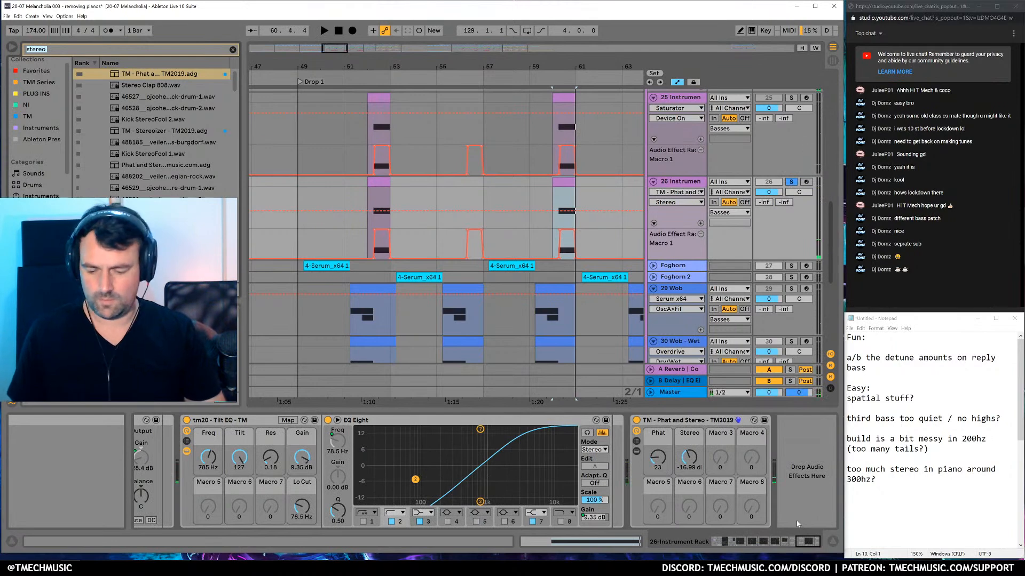
pyautogui.write('eq')
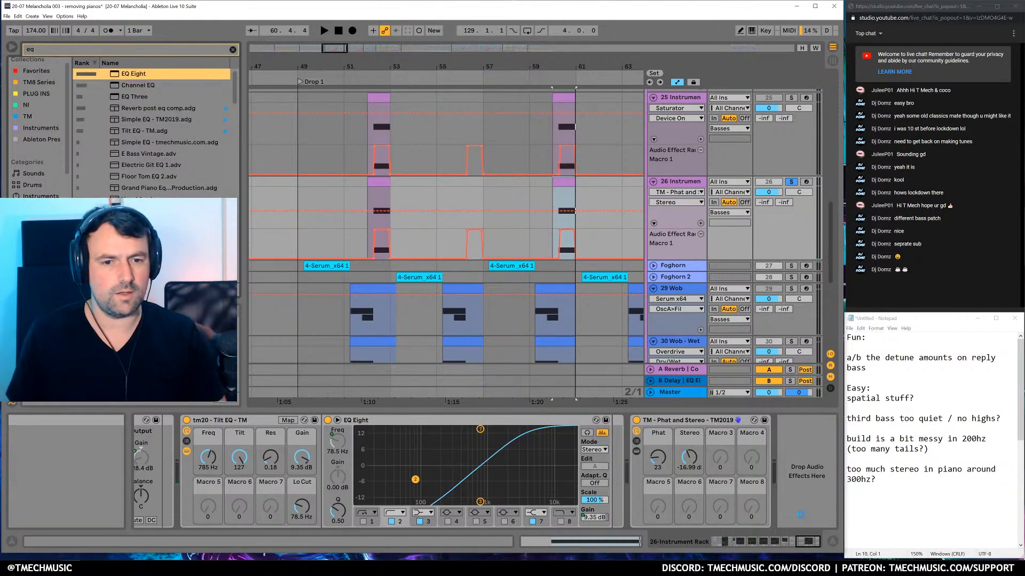
pyautogui.press('Return')
pyautogui.press('space')
pyautogui.moveTo(706, 466); pyautogui.dragTo(718, 439)
pyautogui.press('space')
pyautogui.moveTo(557, 509); pyautogui.dragTo(557, 521)
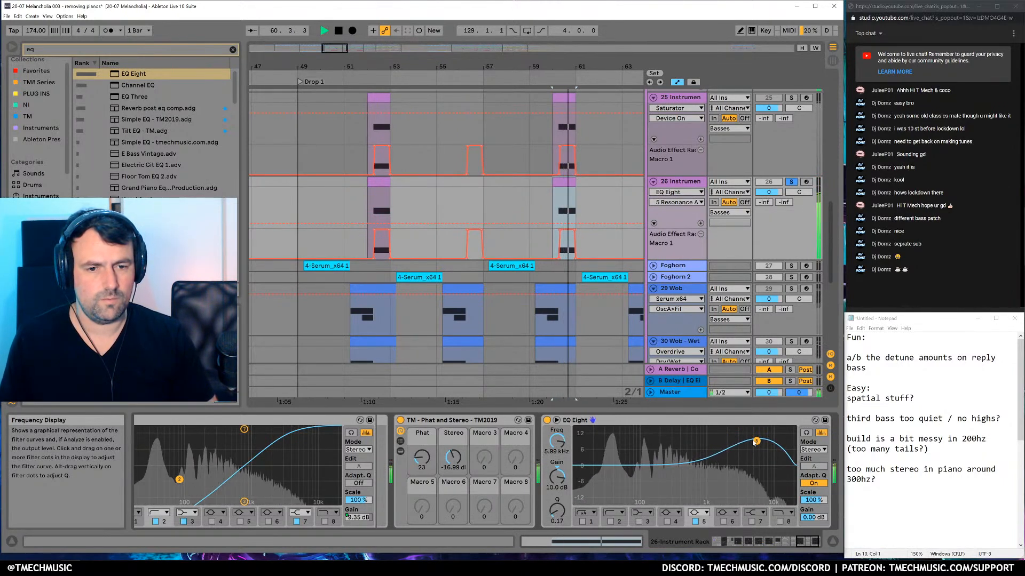
# Enable band 4 of the new EQ Eight, cut 7.07 dB at 290 Hz, and unsolo 26 Instrument
pyautogui.doubleClick(752, 465)
pyautogui.press('space')
pyautogui.moveTo(751, 465); pyautogui.dragTo(671, 483)
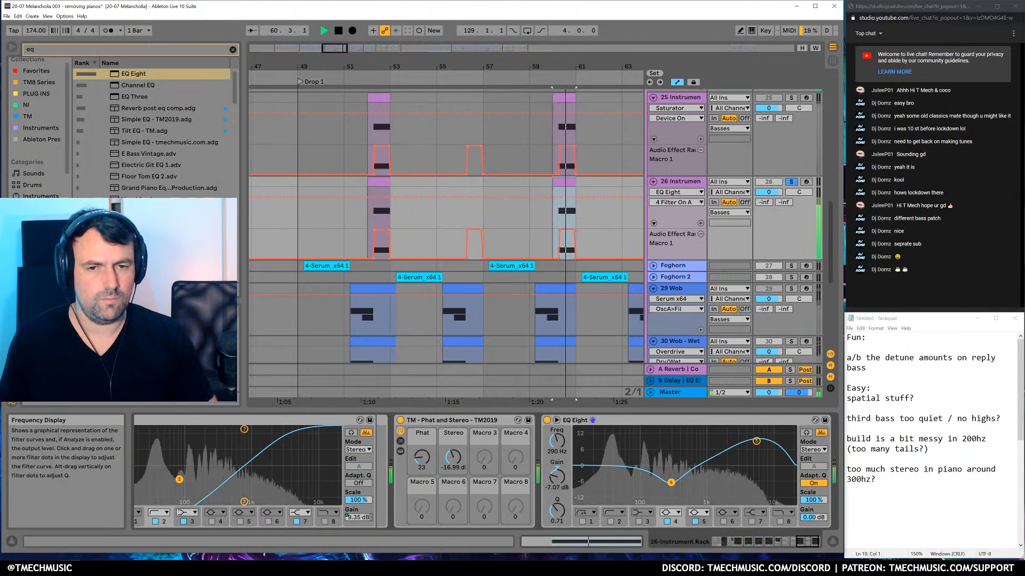
pyautogui.press('space')
pyautogui.click(792, 182)
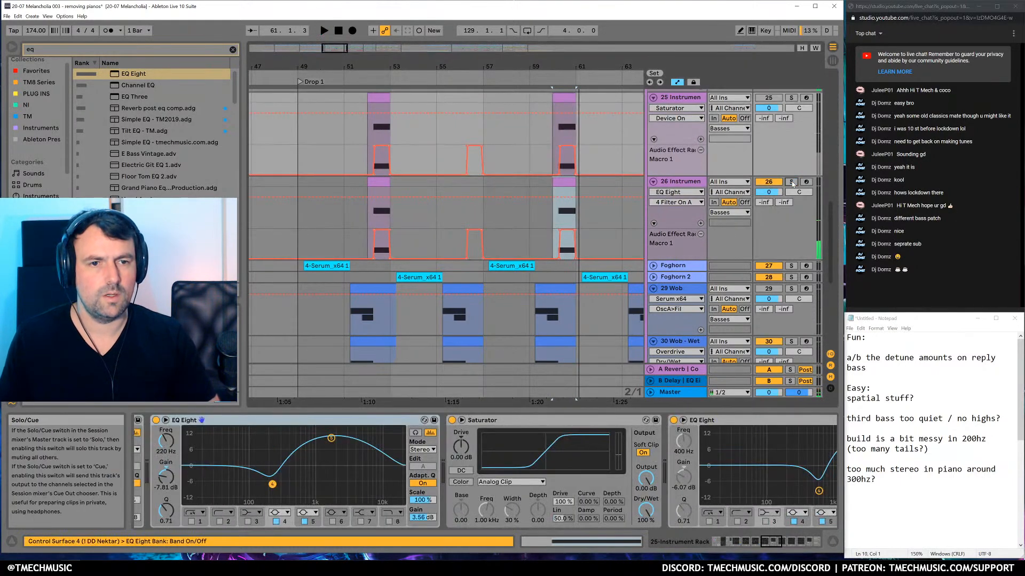
# Play the full mix from bar 49, set band 5 to 7.81 dB at 6.12 kHz, and set the EQ Eight output gain to 3 dB
pyautogui.click(287, 180)
pyautogui.press('space')
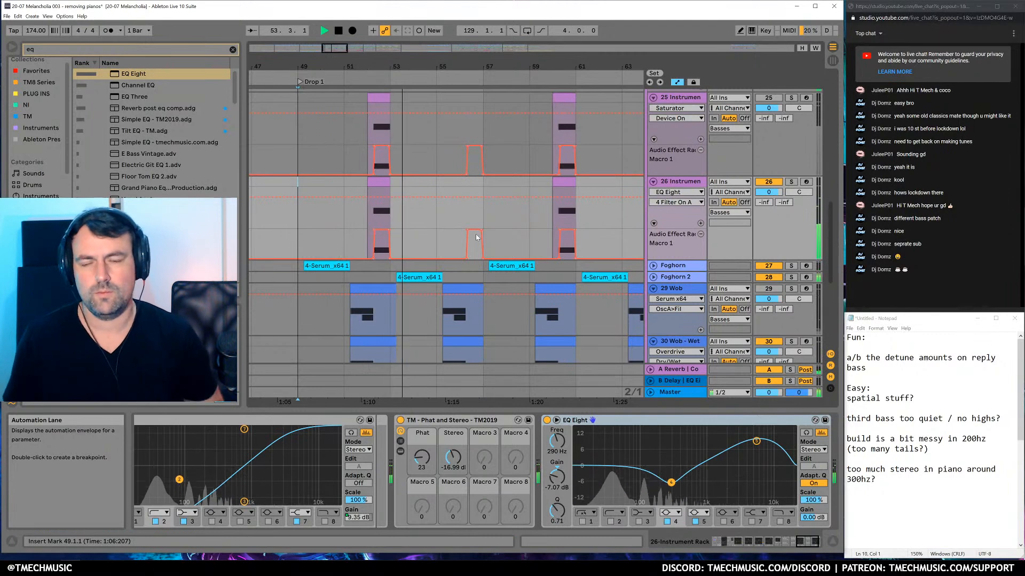
pyautogui.moveTo(757, 442); pyautogui.dragTo(757, 447)
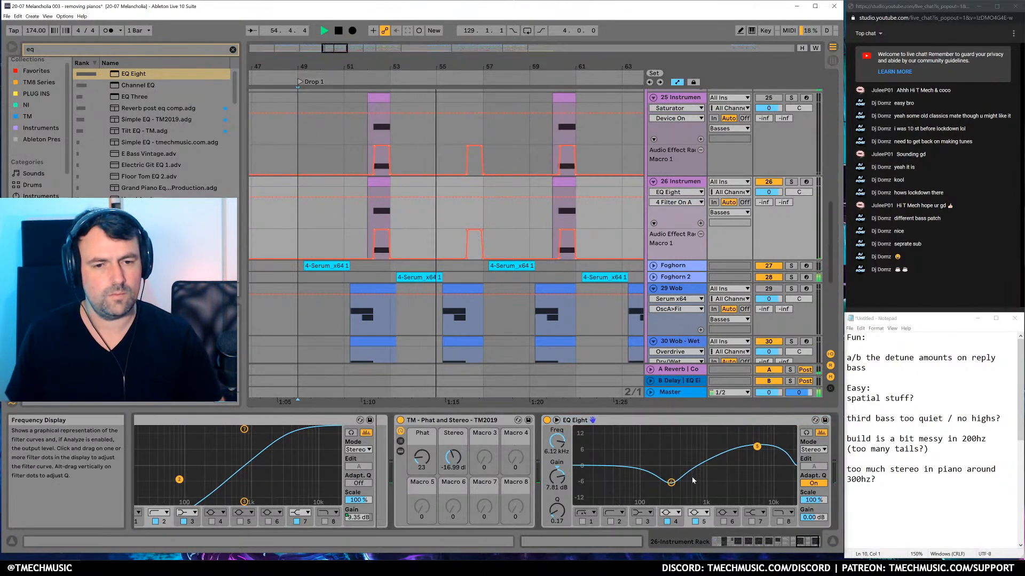
pyautogui.click(809, 517)
pyautogui.write('3')
pyautogui.press('Return')
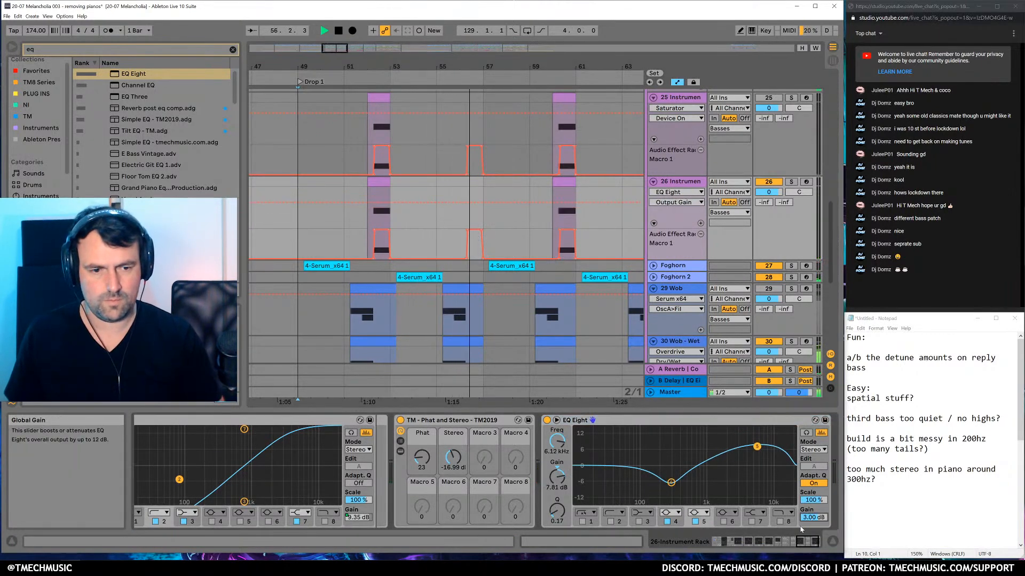
# Reduce EQ Eight's band 5 boost to 4.59 dB at 6.53 kHz while listening to the drop, and stop playback
pyautogui.click(813, 544)
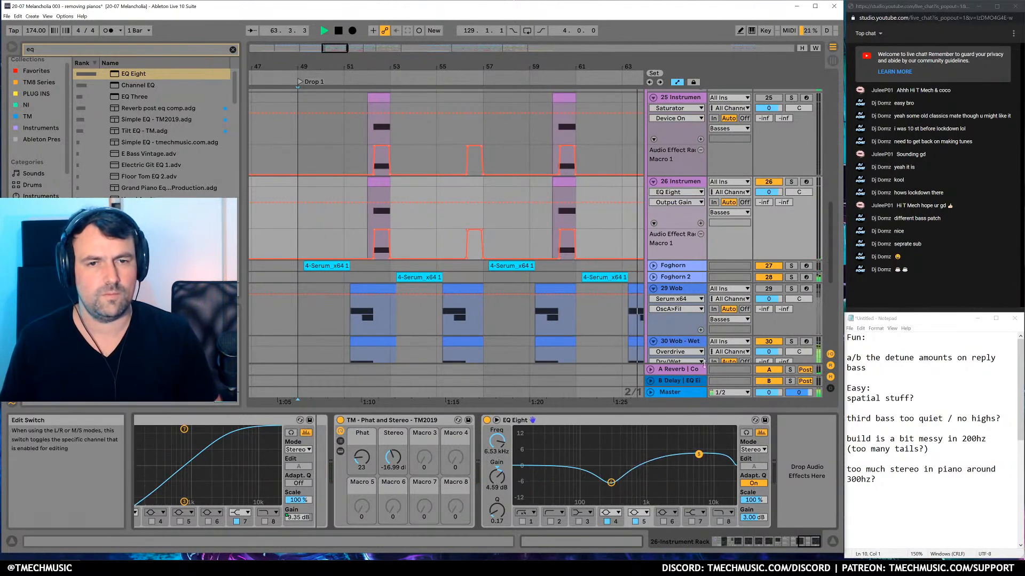
pyautogui.moveTo(608, 66); pyautogui.dragTo(513, 60)
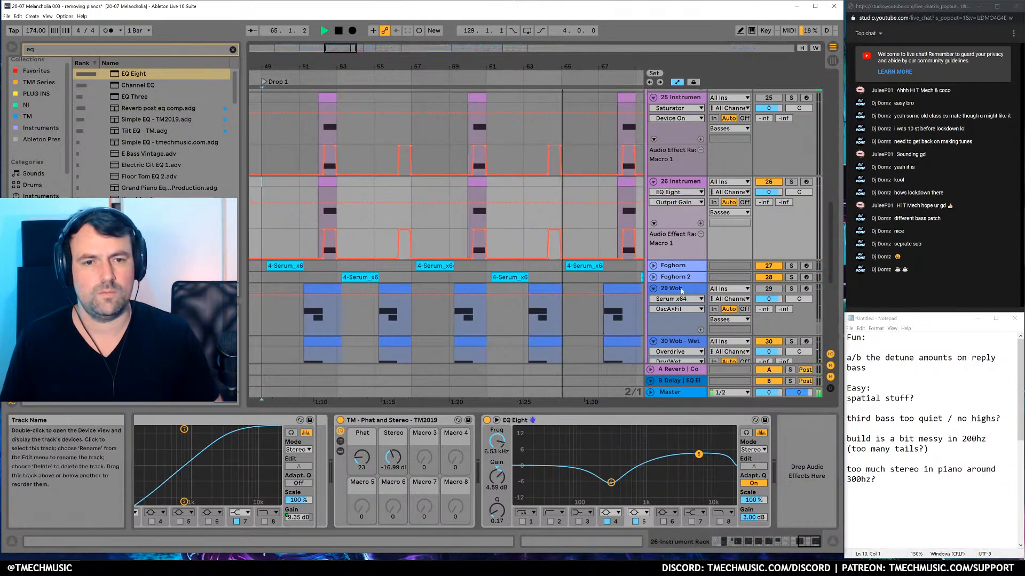
pyautogui.press('space')
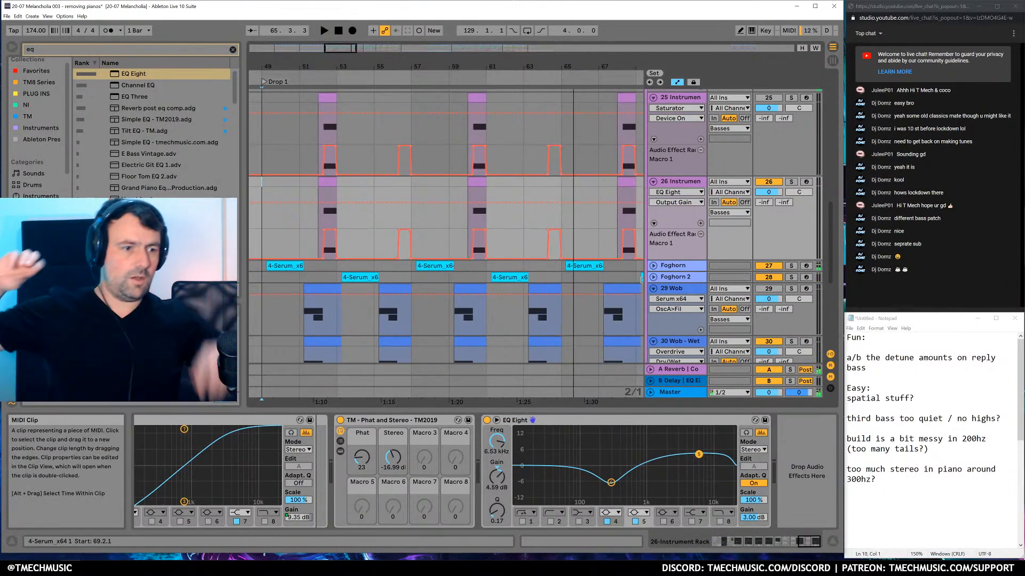
# Play 20-05 Hunted 006 - quick master.wav in Resonic Player and display a Notepad note reading "Back in five(ish)" and "Other WIPS for EP playing ..."
pyautogui.click(913, 304)
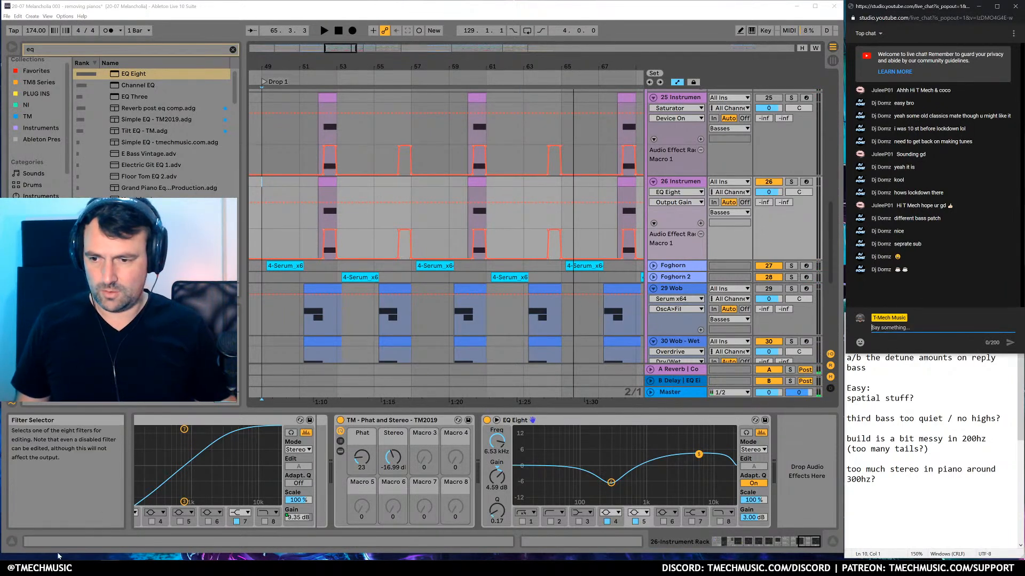
pyautogui.click(237, 521)
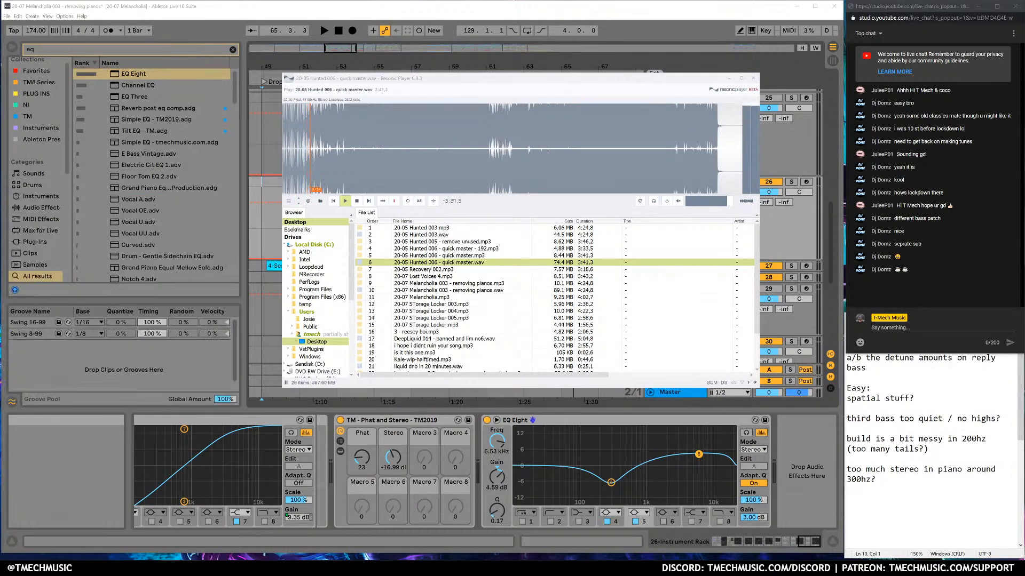
pyautogui.press('super')
pyautogui.write('note')
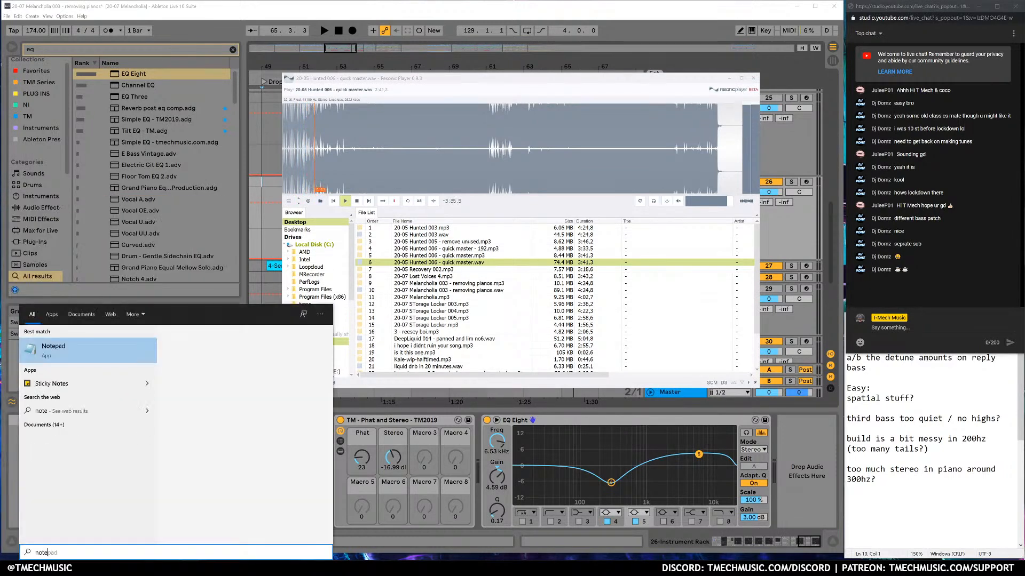
pyautogui.press('Return')
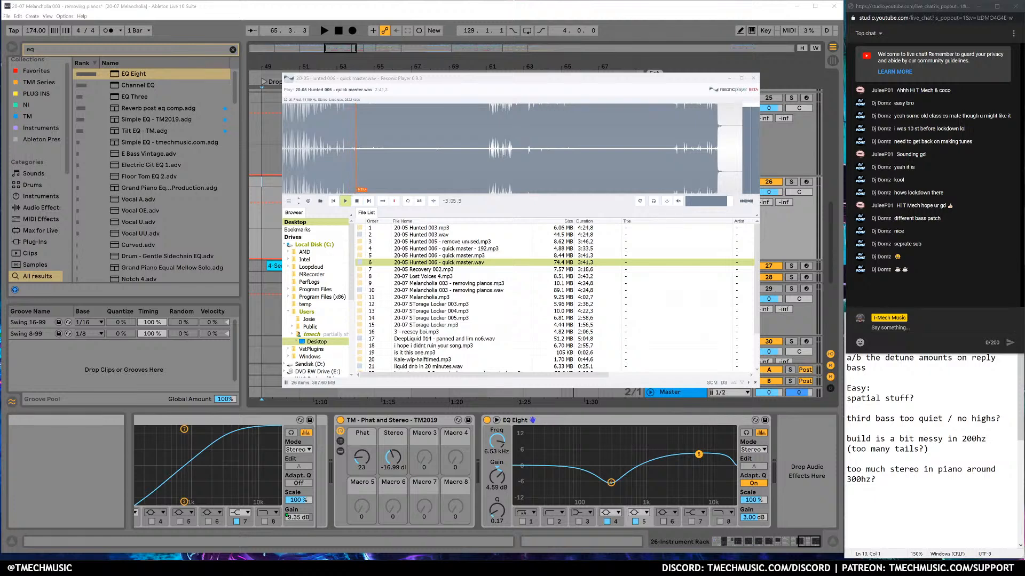
pyautogui.moveTo(393, 113); pyautogui.dragTo(385, 221)
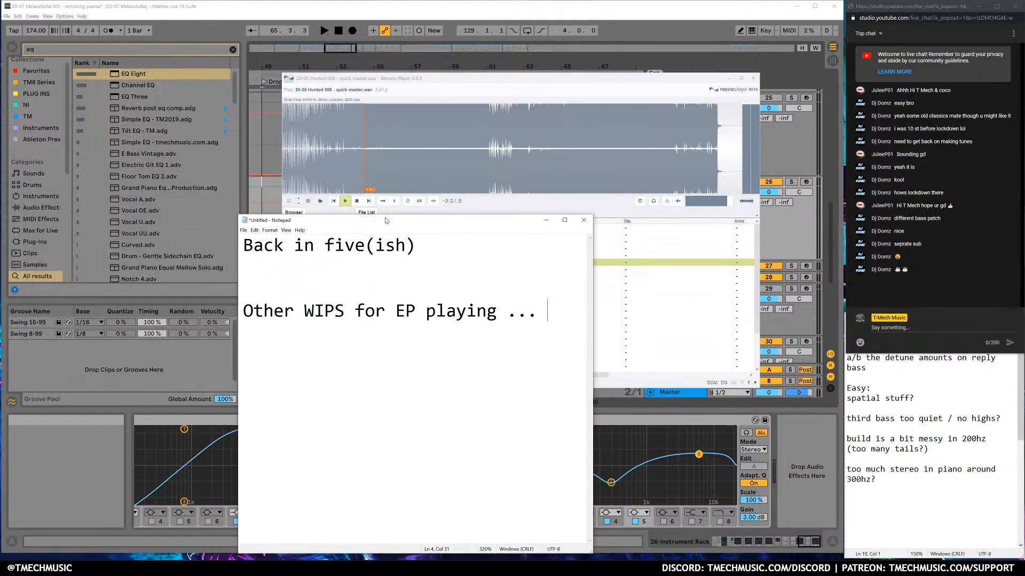
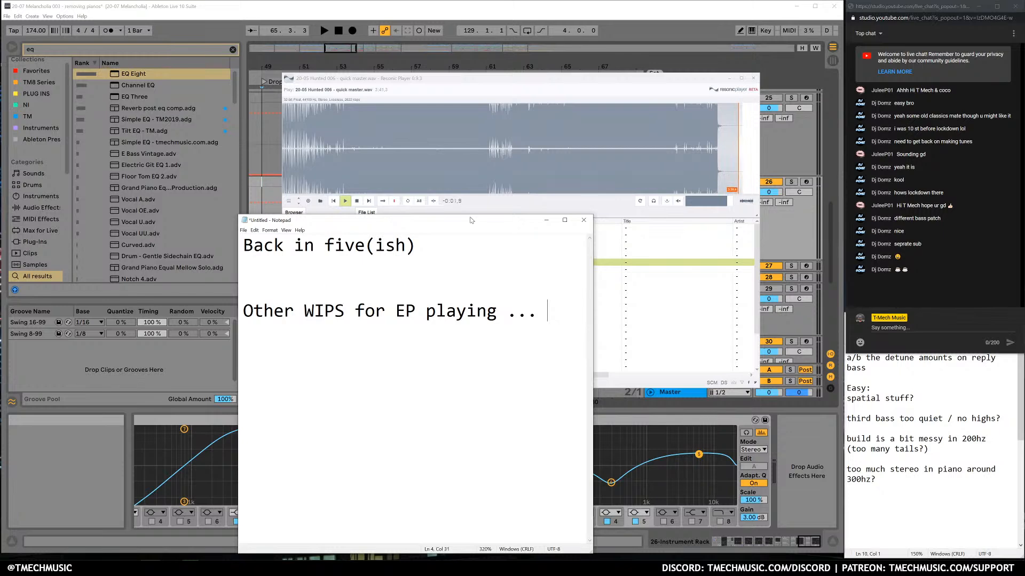
# Move the break note slightly lower, switch playback to 20-05 Recovery 002.mp3, and bring the note in front of the player
pyautogui.moveTo(473, 220); pyautogui.dragTo(470, 250)
pyautogui.click(369, 201)
pyautogui.click(334, 201)
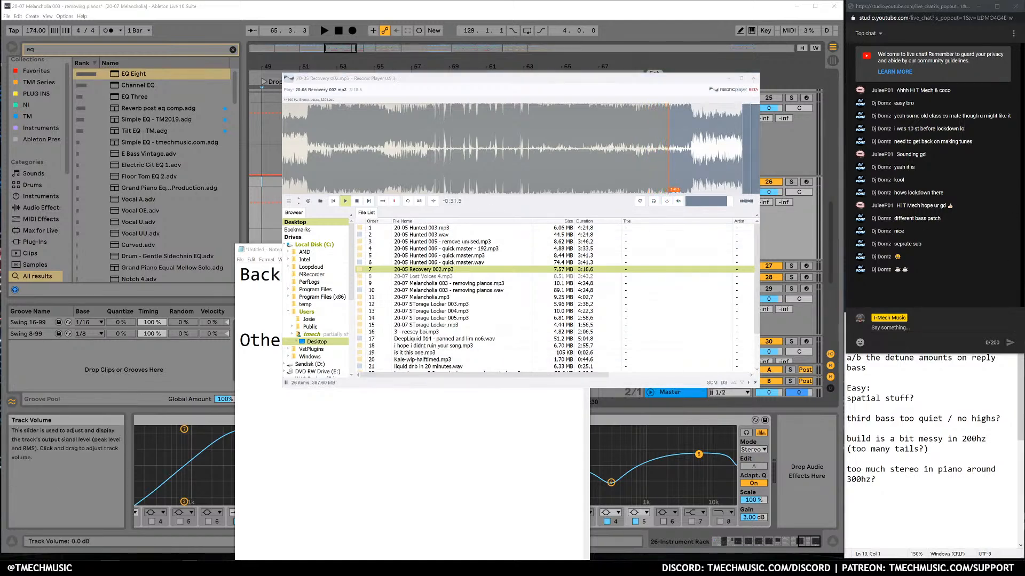
pyautogui.click(382, 432)
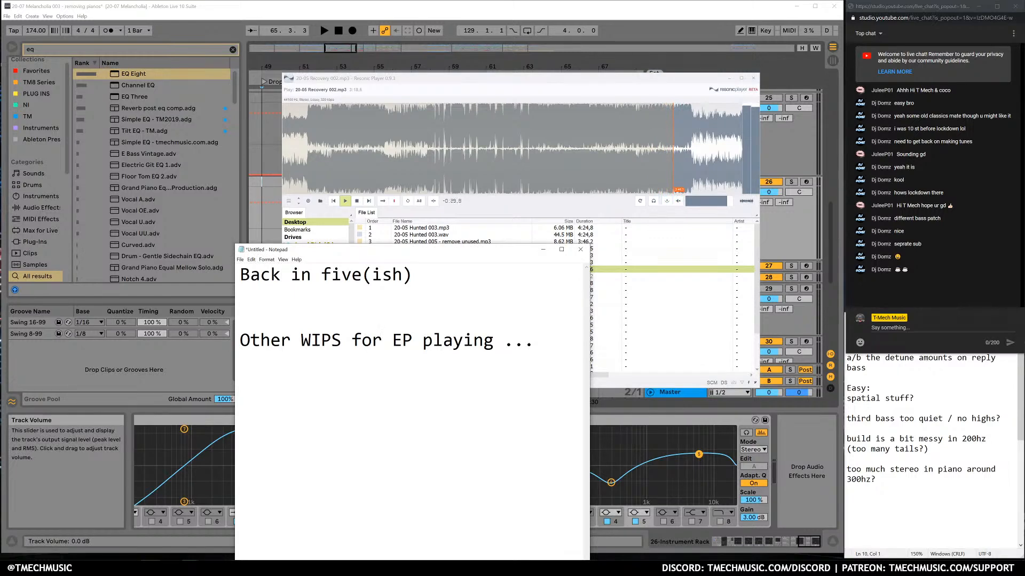
# Bring the audio player in front of the break note and switch playback to DeepLiquid 014 - panned and lim no6.wav
pyautogui.click(550, 78)
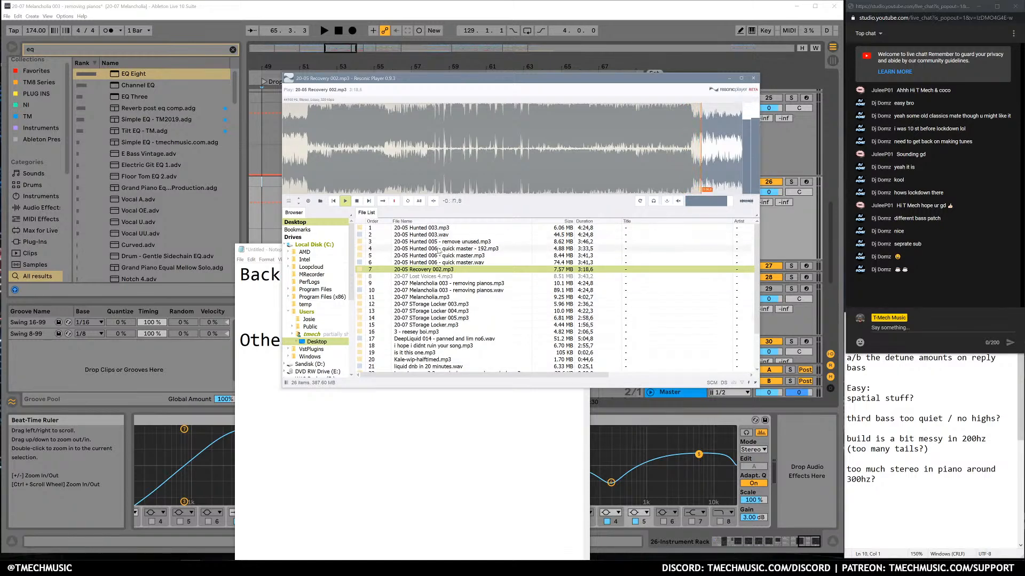
pyautogui.scroll(-2, 438, 254)
pyautogui.scroll(2, 435, 335)
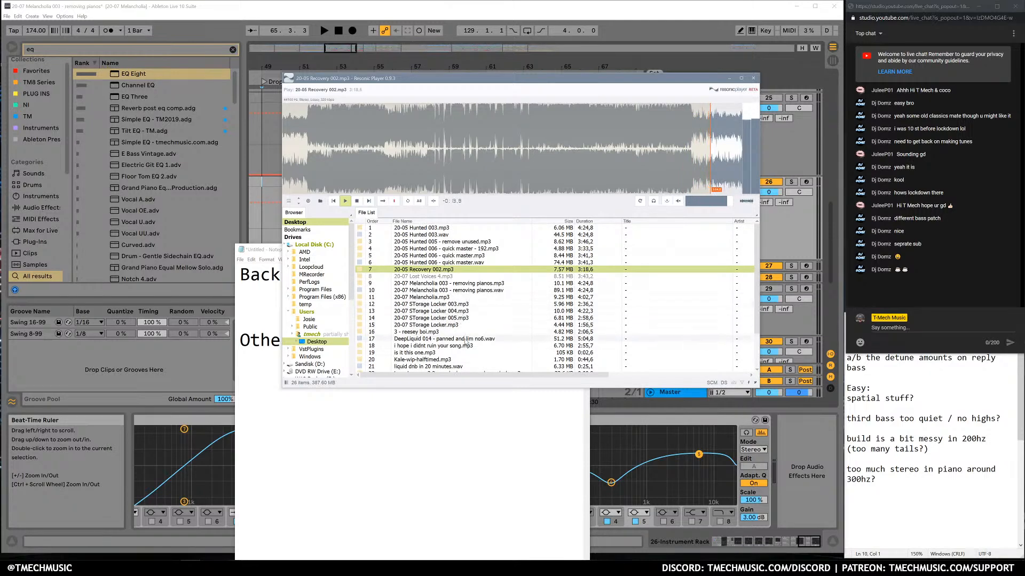
pyautogui.click(466, 340)
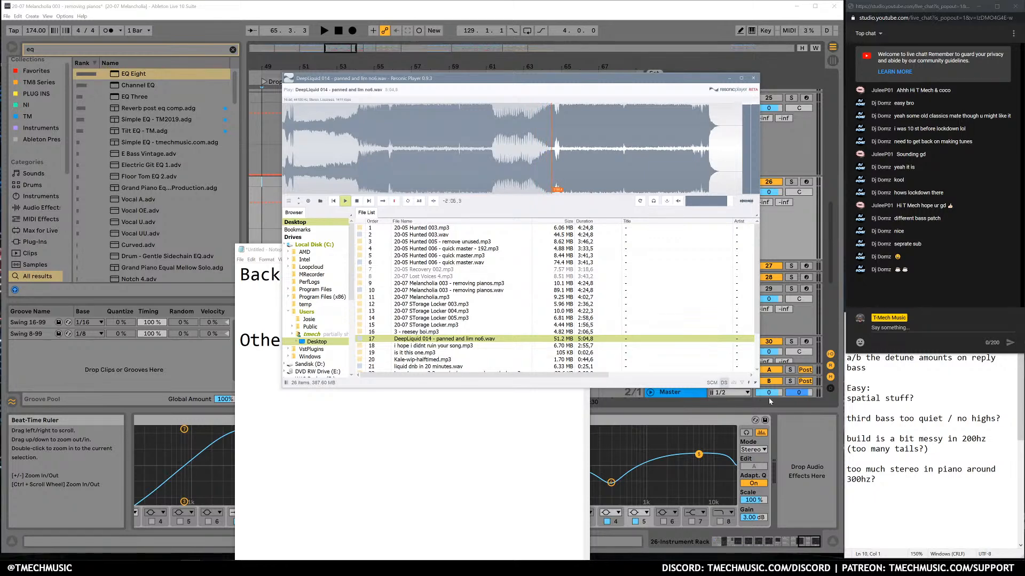
# Dismiss the break note, pause the playing WIP, and close Resonic Player to return to the Ableton Live arrangement
pyautogui.click(848, 509)
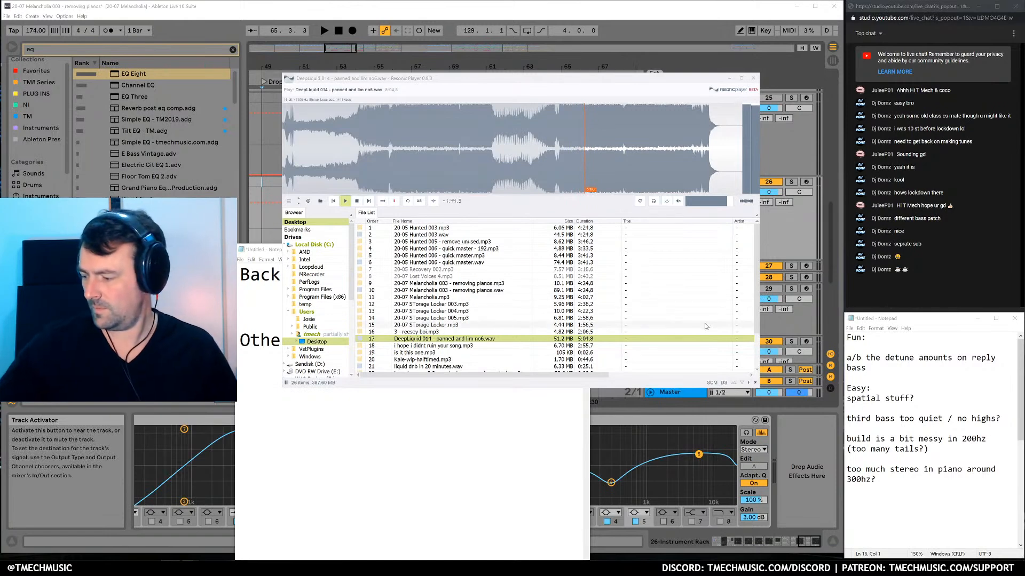
pyautogui.click(533, 432)
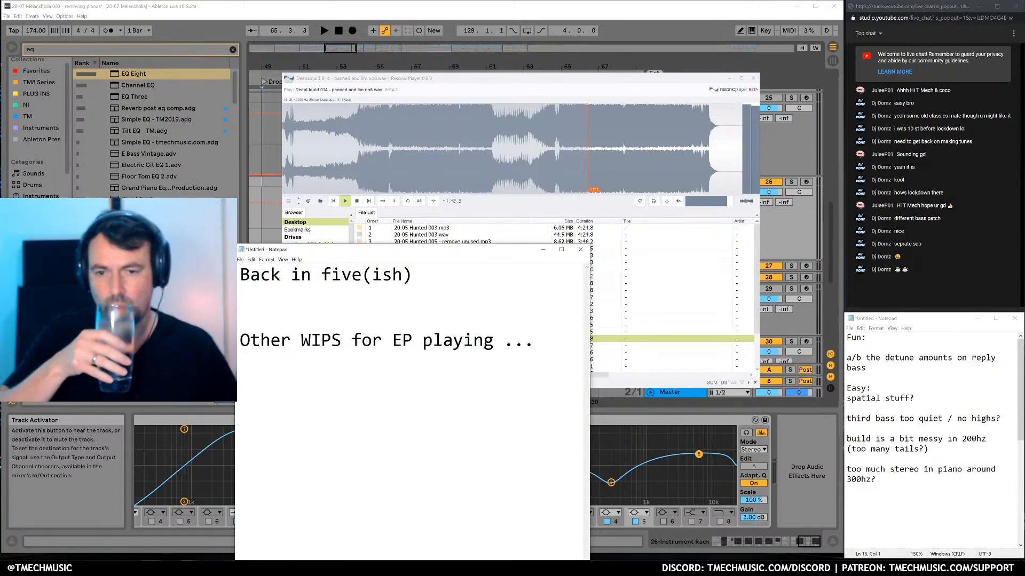
pyautogui.click(580, 249)
pyautogui.click(529, 284)
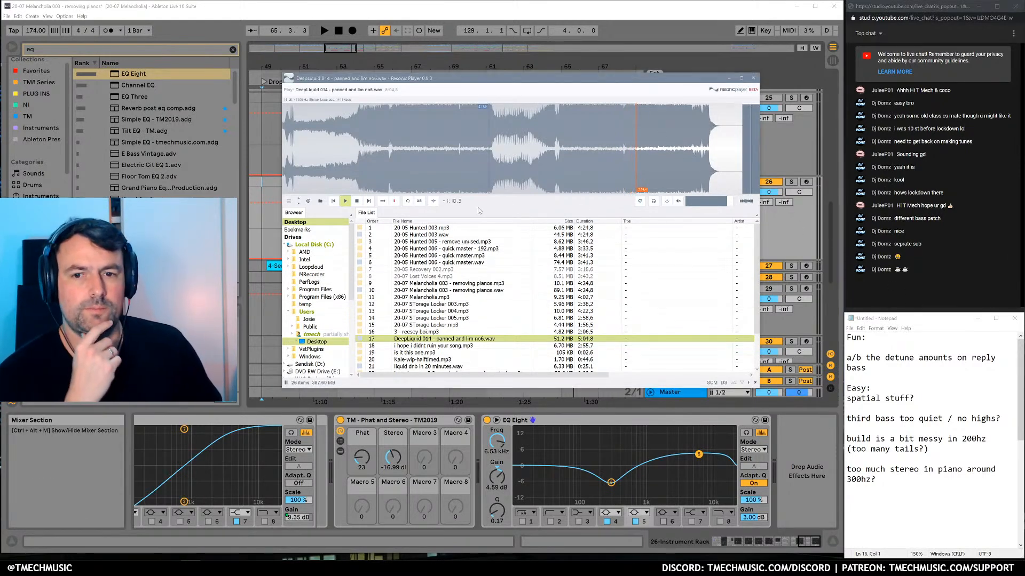
pyautogui.press('space')
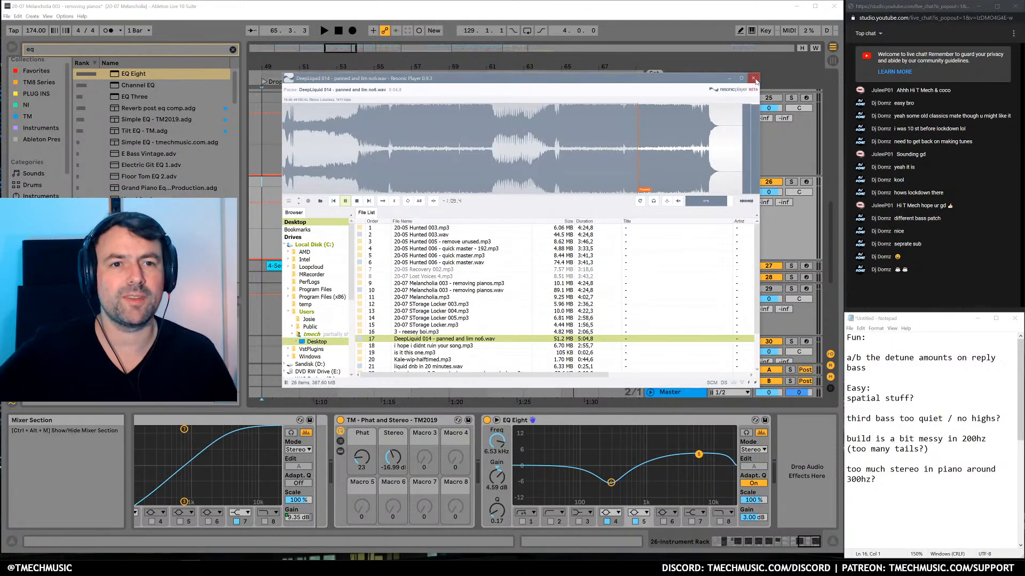
pyautogui.click(753, 78)
# Collapse all tracks in the arrangement and play the full mix from bar 45
pyautogui.click(379, 191)
pyautogui.moveTo(549, 67)
pyautogui.mouseDown()
pyautogui.moveTo(550, 56)
pyautogui.moveTo(469, 38)
pyautogui.moveTo(422, 37)
pyautogui.mouseUp()
pyautogui.click(330, 184)
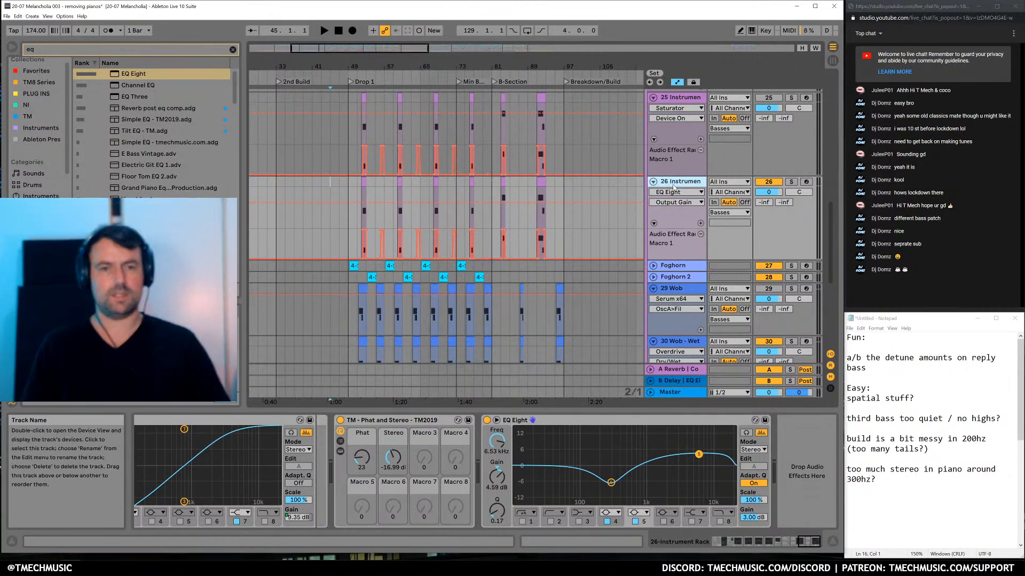
pyautogui.click(674, 185)
pyautogui.hotkey('alt', 'u')
pyautogui.click(336, 110)
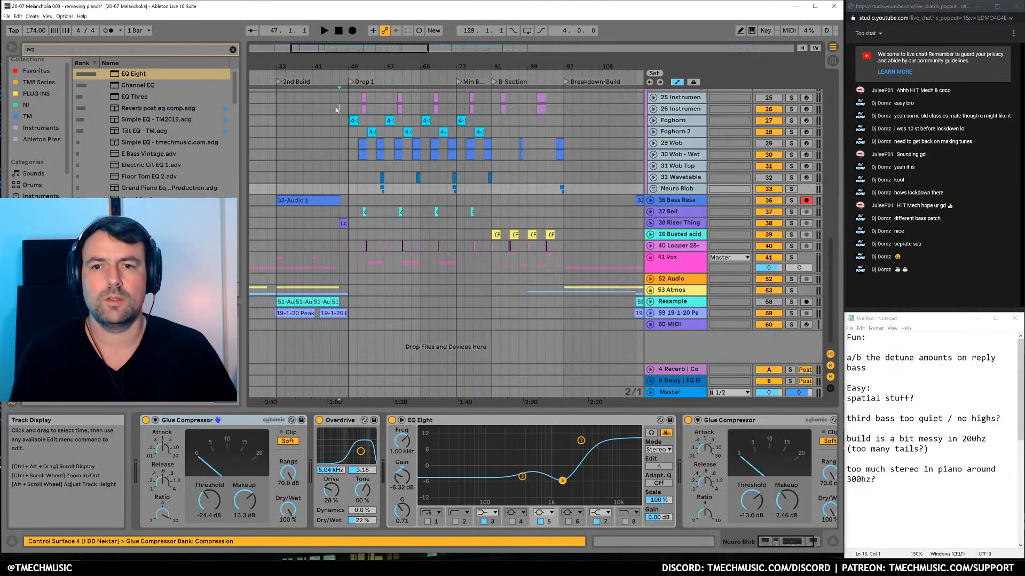
pyautogui.click(331, 120)
pyautogui.press('space')
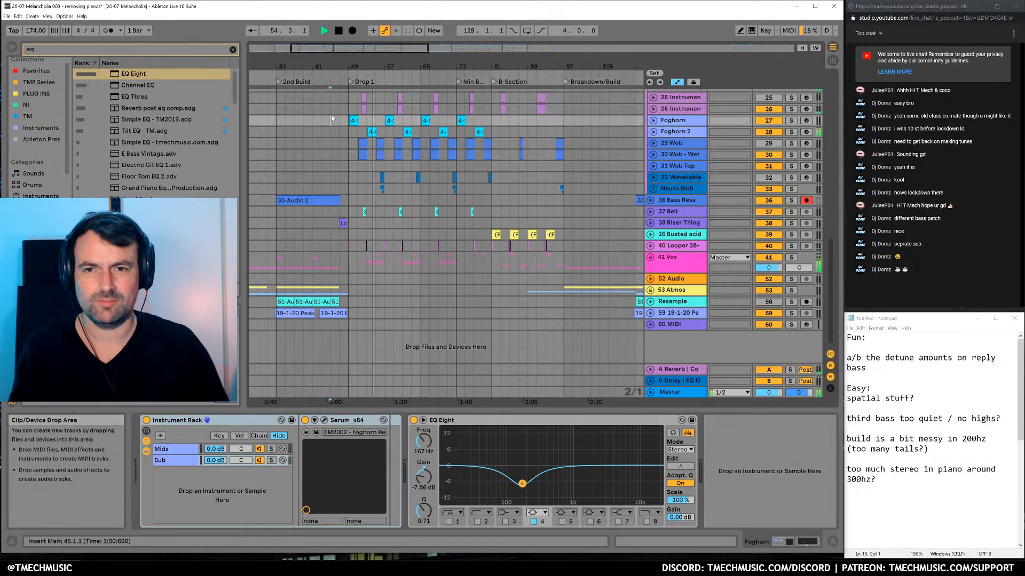
# Unfold the 26 Instrument track while listening to Drop 1, and stop playback
pyautogui.click(670, 109)
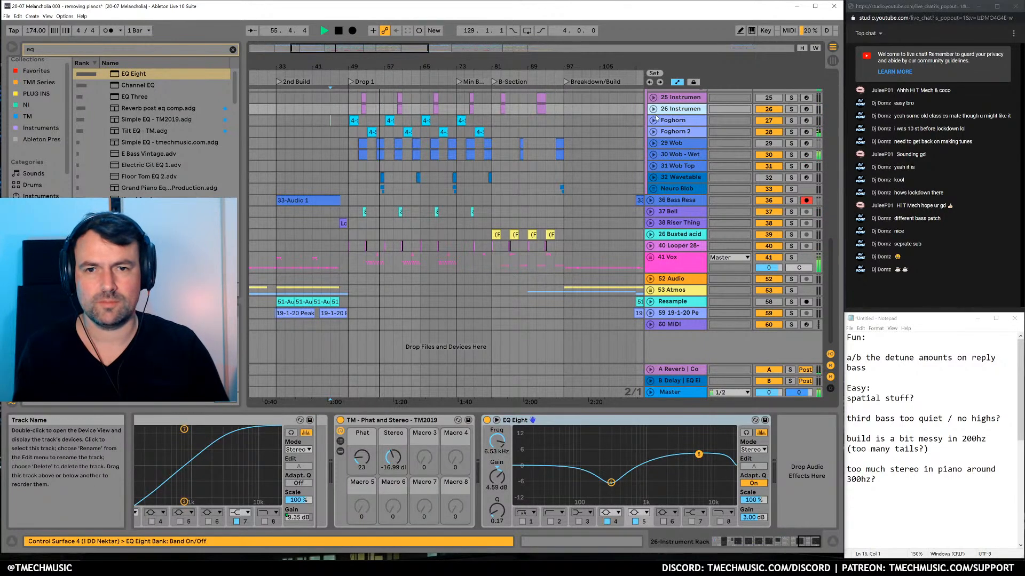
pyautogui.click(653, 109)
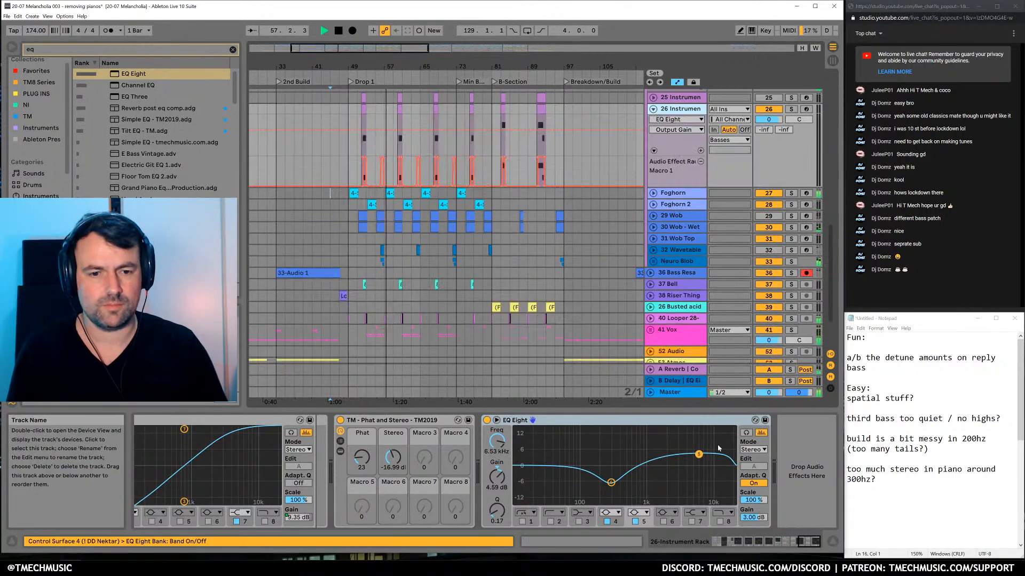
pyautogui.moveTo(349, 67); pyautogui.dragTo(349, 77)
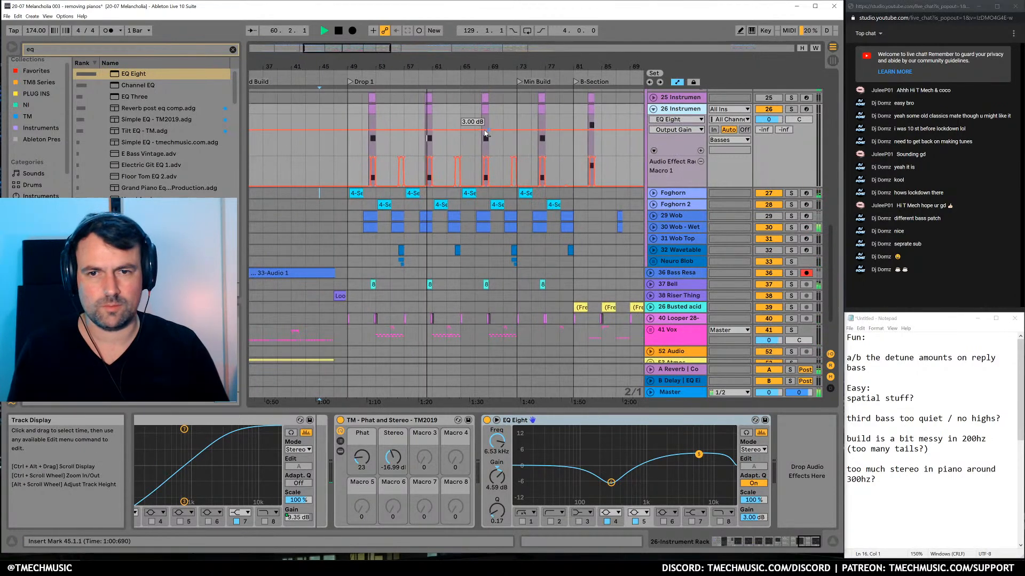
pyautogui.press('space')
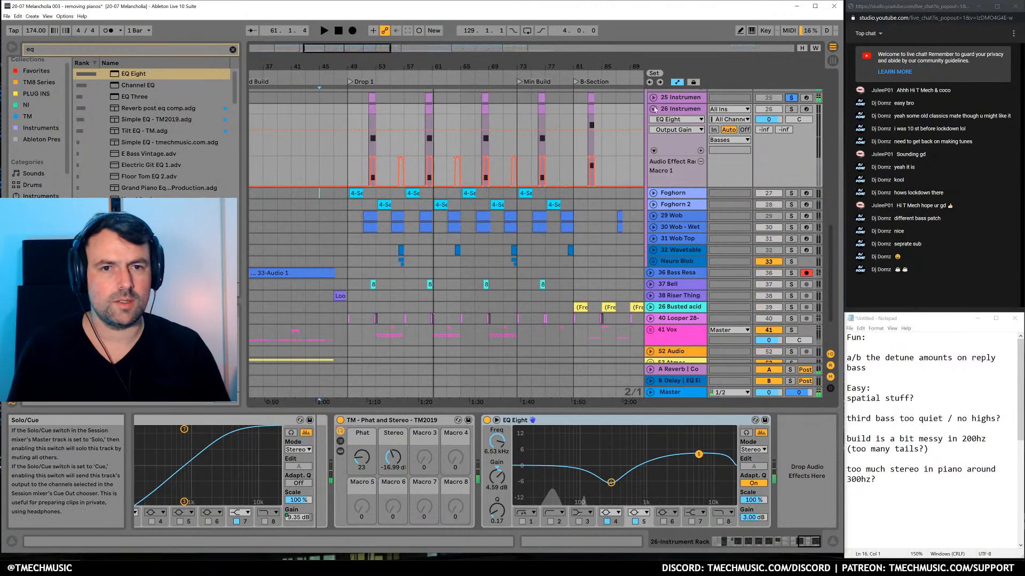
# Compare the 25 and 26 Instrument layers by soloing them alternately from bar 52, and end with neither soloed
pyautogui.click(377, 104)
pyautogui.click(791, 109)
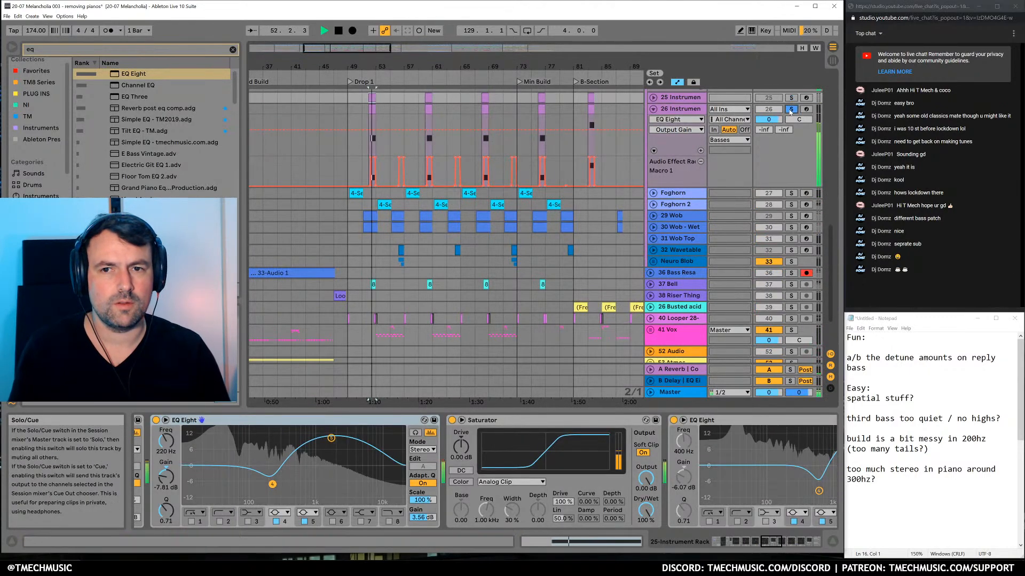
pyautogui.click(791, 98)
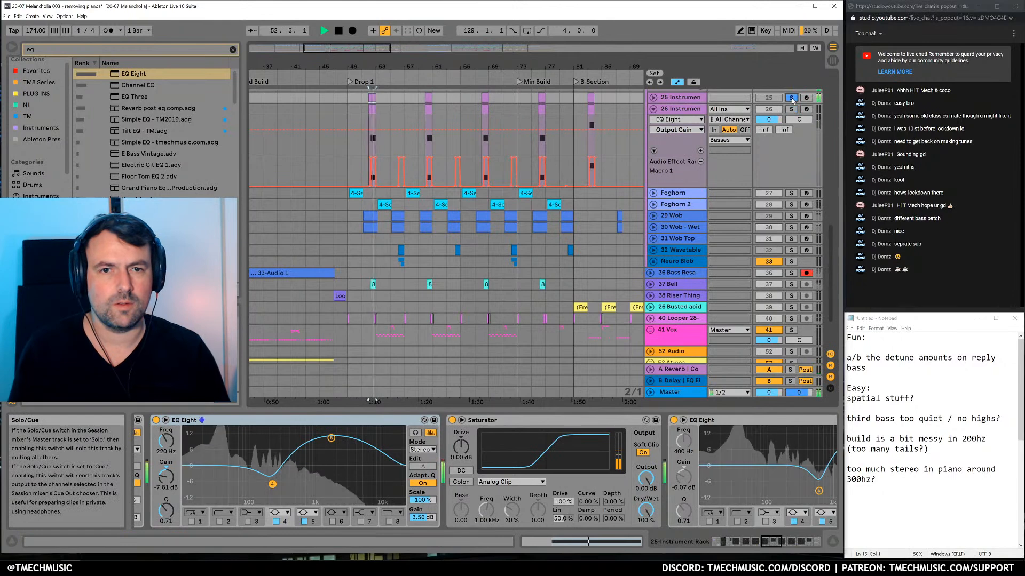
pyautogui.click(791, 109)
pyautogui.click(791, 109)
pyautogui.press('space')
# Raise the Tilt macro of the tm20 - Tilt EQ on the 26 Instrument track to 89 while auditioning from bar 52
pyautogui.click(680, 109)
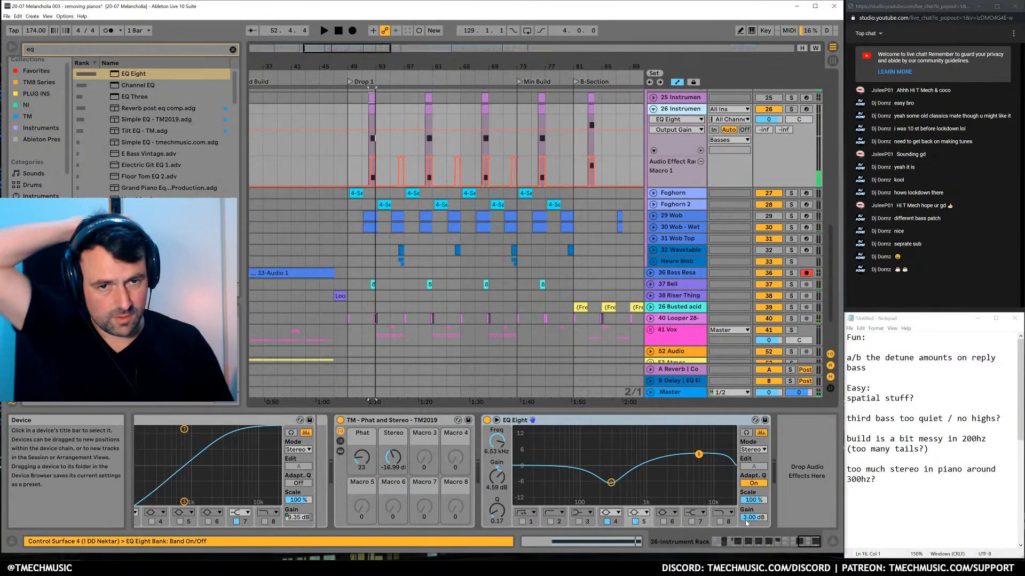
pyautogui.click(797, 542)
pyautogui.moveTo(797, 545)
pyautogui.mouseDown()
pyautogui.moveTo(778, 545)
pyautogui.moveTo(795, 546)
pyautogui.mouseUp()
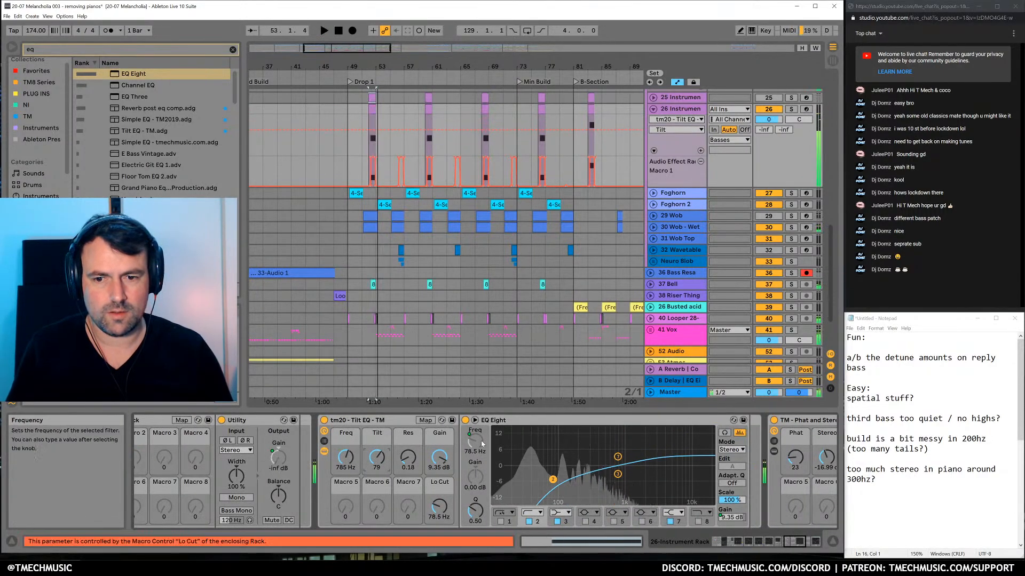
pyautogui.press('space')
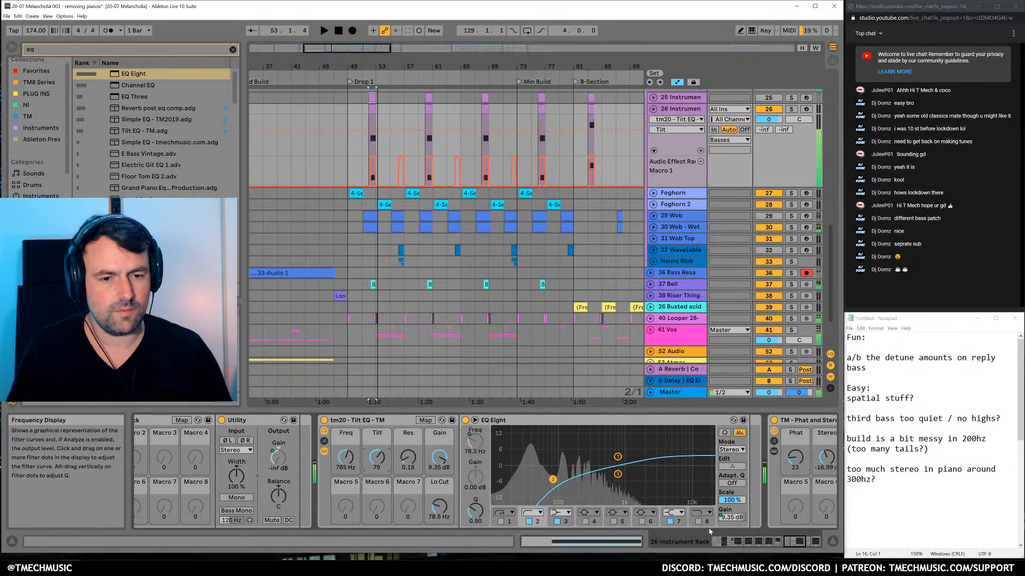
pyautogui.click(805, 542)
pyautogui.moveTo(805, 543); pyautogui.dragTo(788, 543)
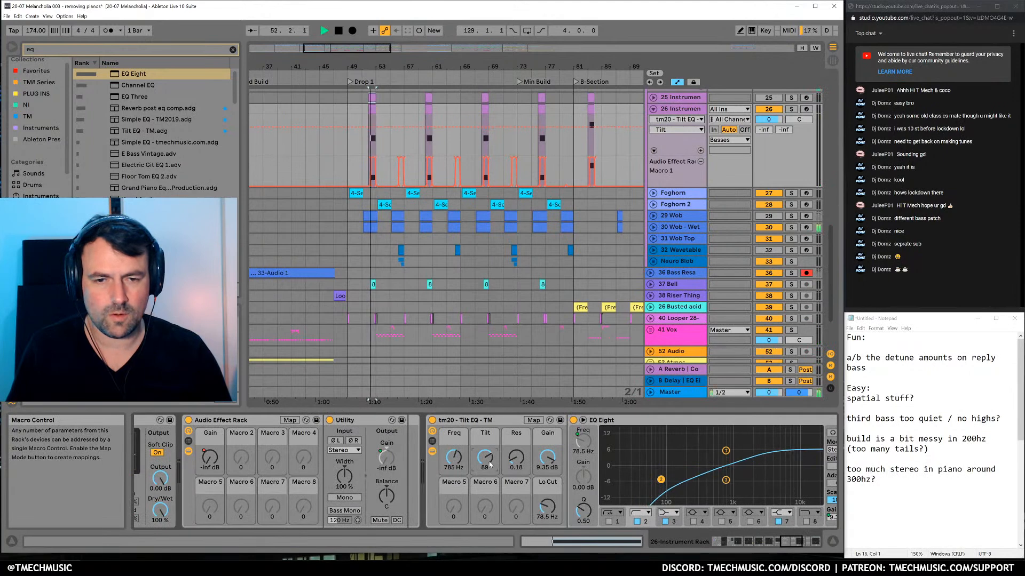
pyautogui.moveTo(490, 465); pyautogui.dragTo(490, 465)
pyautogui.press('space')
pyautogui.press('space')
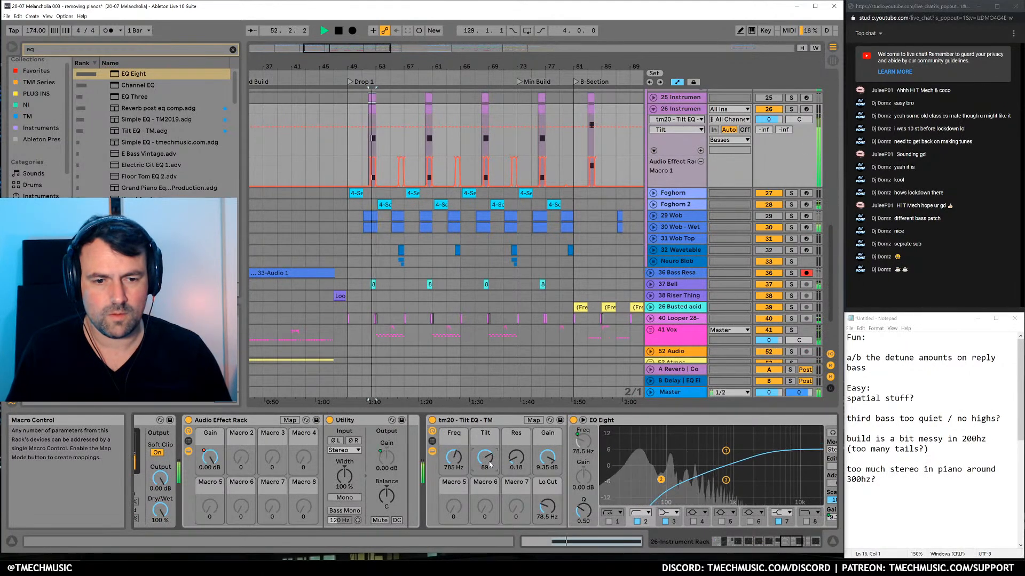
pyautogui.press('space')
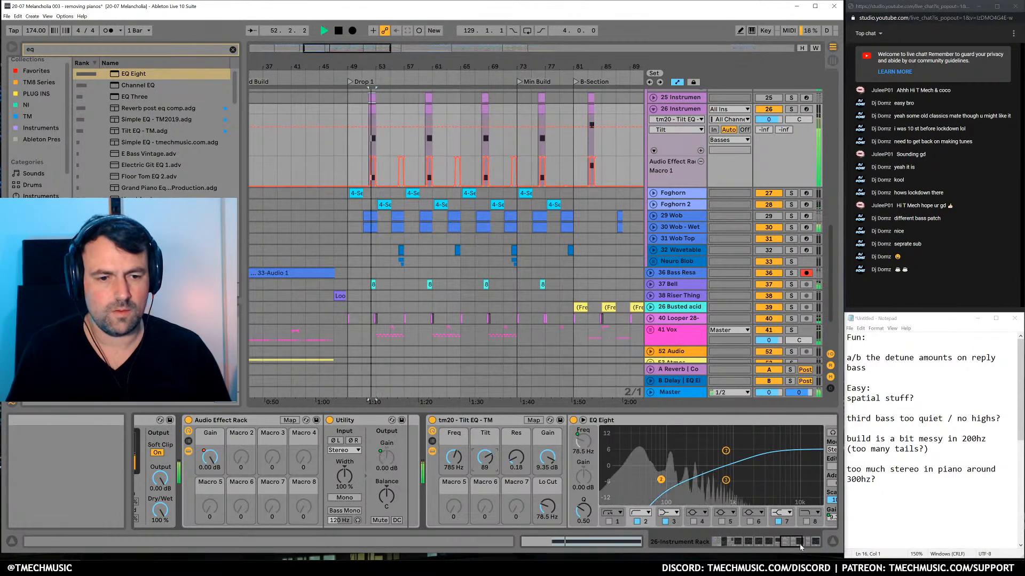
# Compare the final EQ Eight on 26 Instrument bypassed and active, and set band 4 to -3.84 dB at 267 Hz
pyautogui.click(795, 544)
pyautogui.press('space')
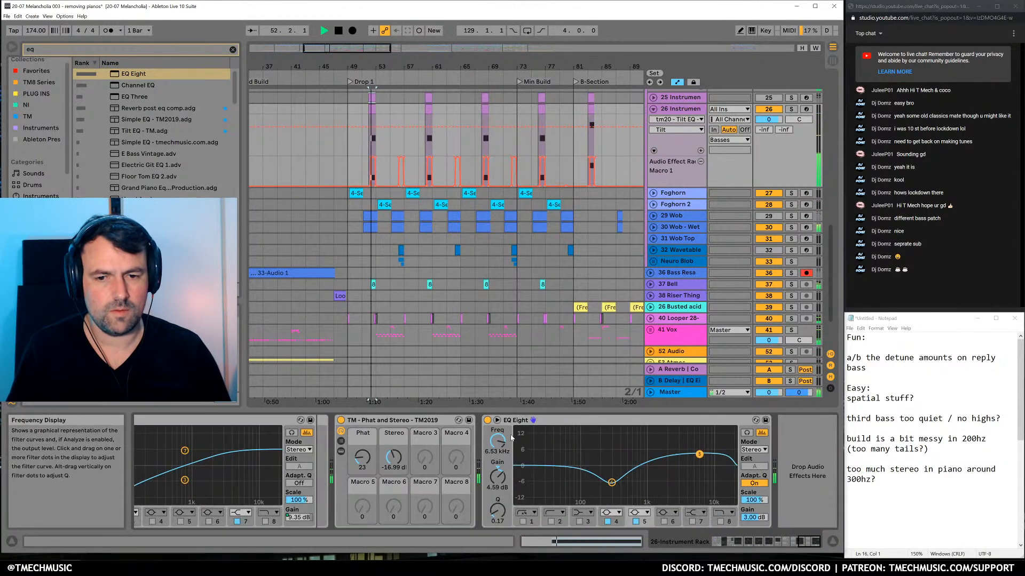
pyautogui.click(487, 420)
pyautogui.press('space')
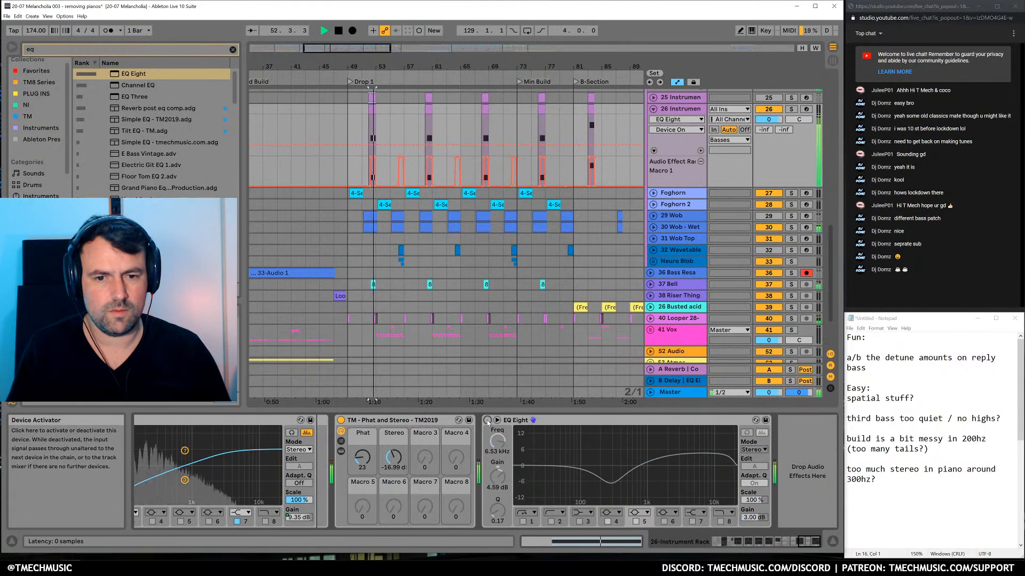
pyautogui.click(487, 420)
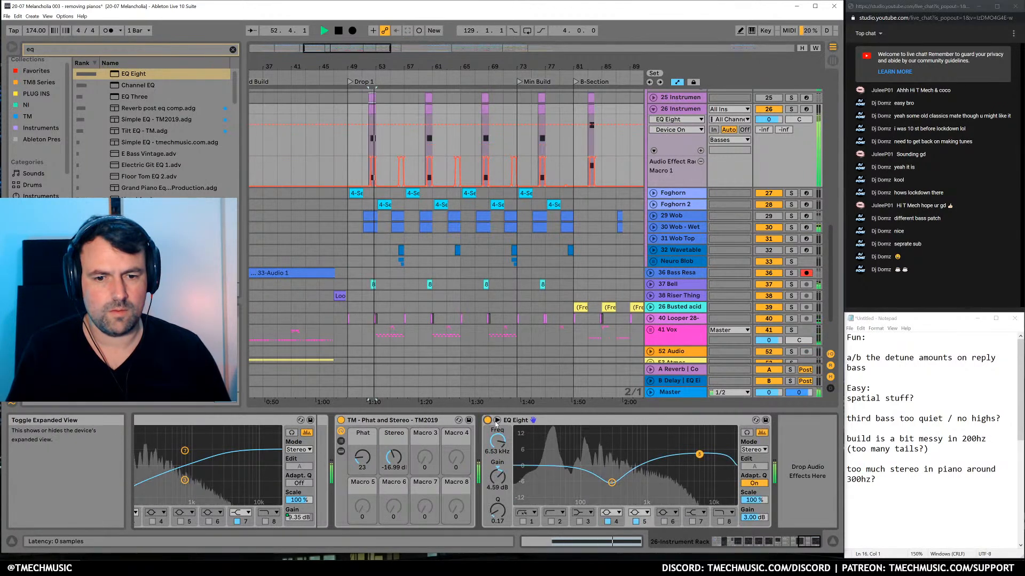
pyautogui.press('space')
pyautogui.click(612, 482)
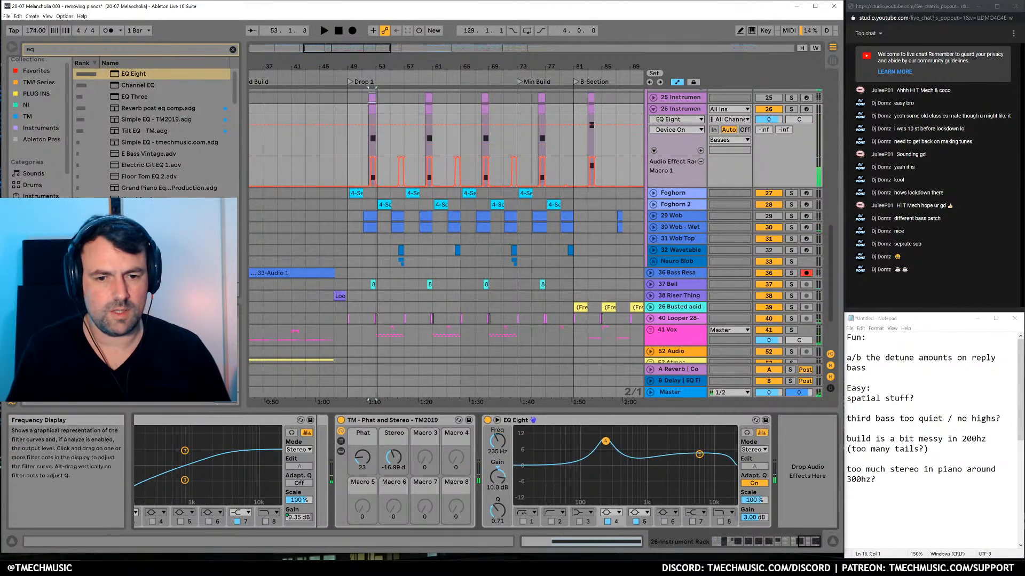
pyautogui.moveTo(608, 443); pyautogui.dragTo(610, 476)
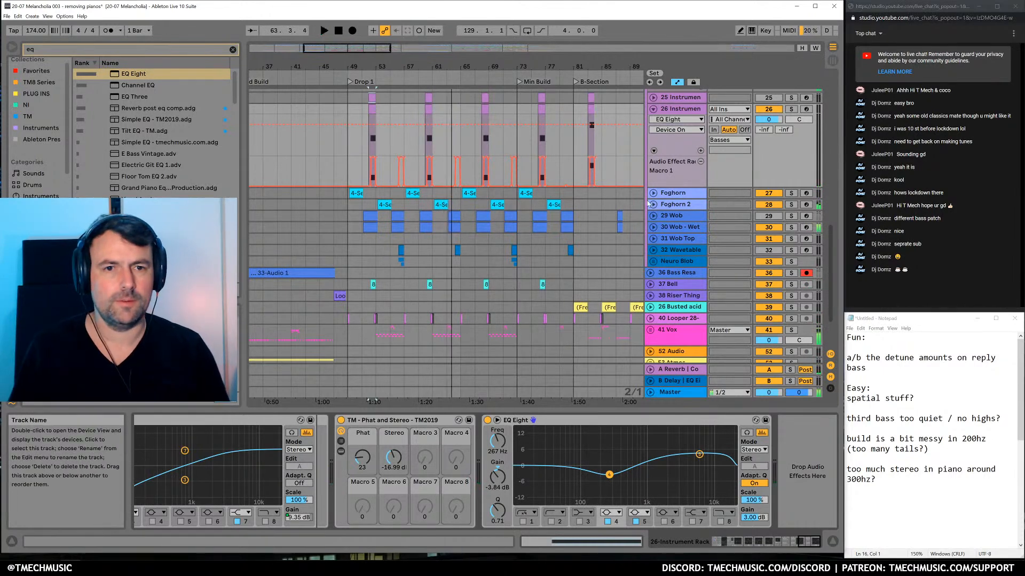
# Rename the 26 Instrument track to Third Bass and solo it alternately with 25 Instrument to compare them
pyautogui.hotkey('ctrl', 'r')
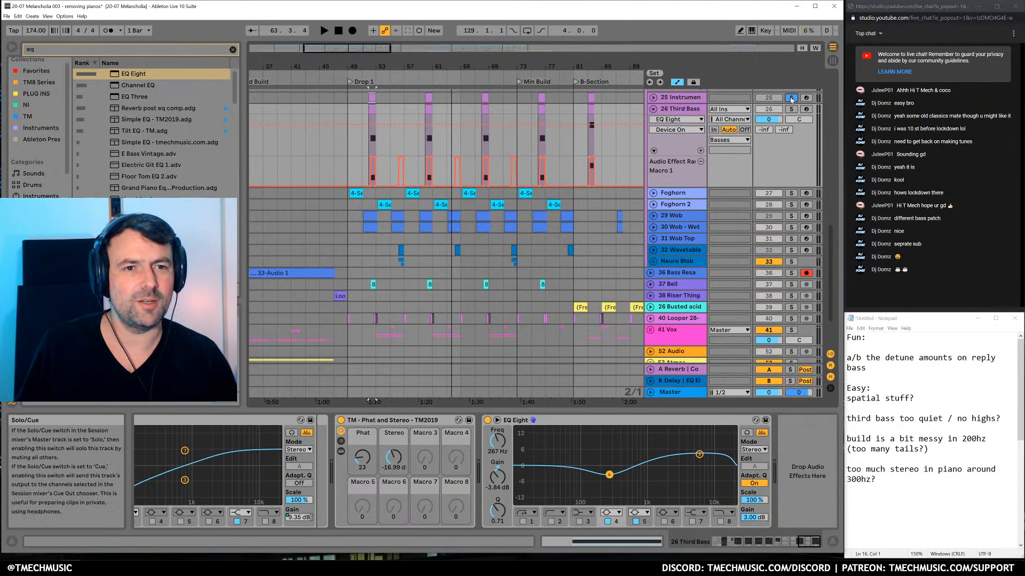
pyautogui.click(792, 109)
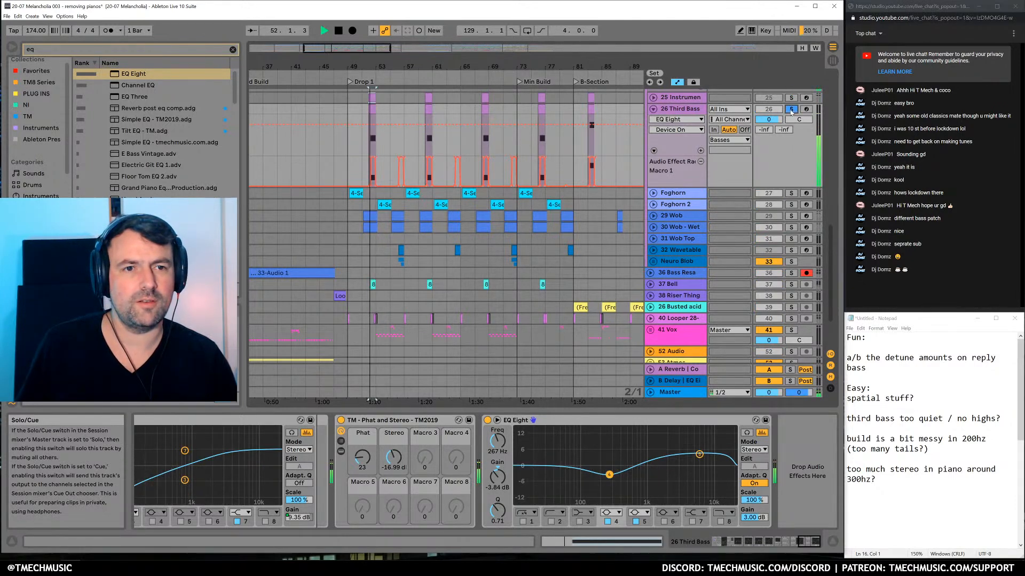
pyautogui.press('space')
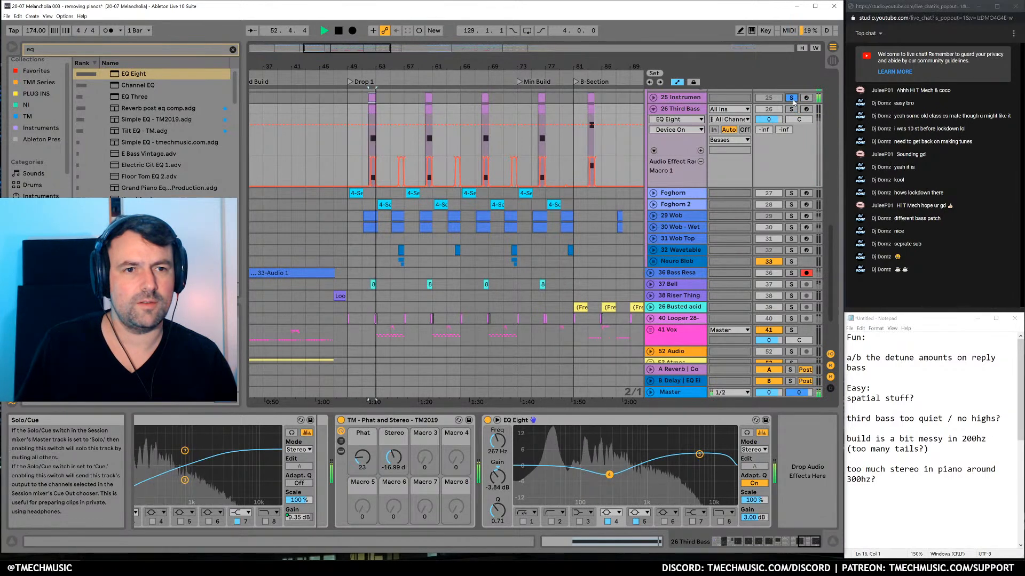
pyautogui.press('space')
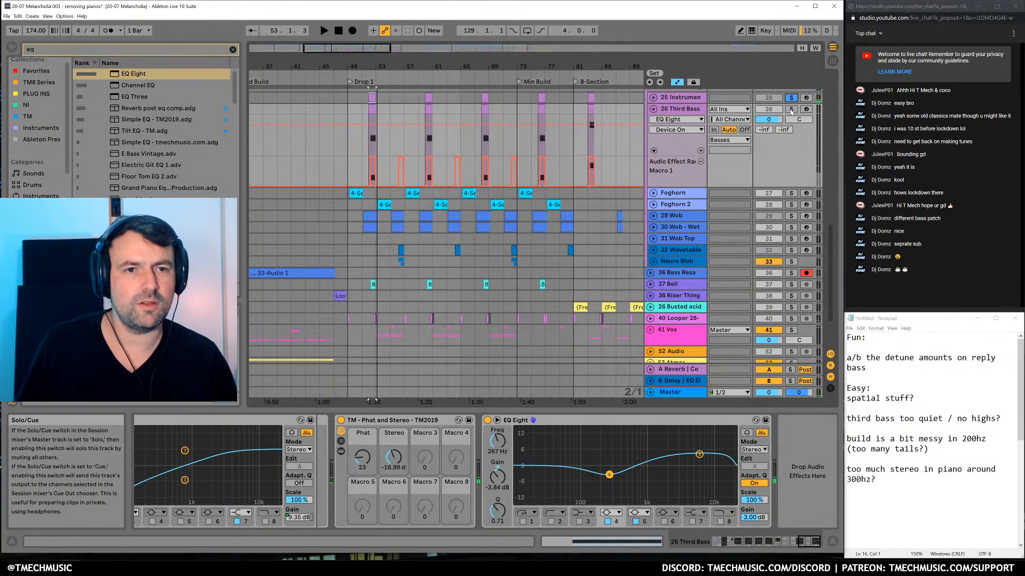
pyautogui.click(792, 109)
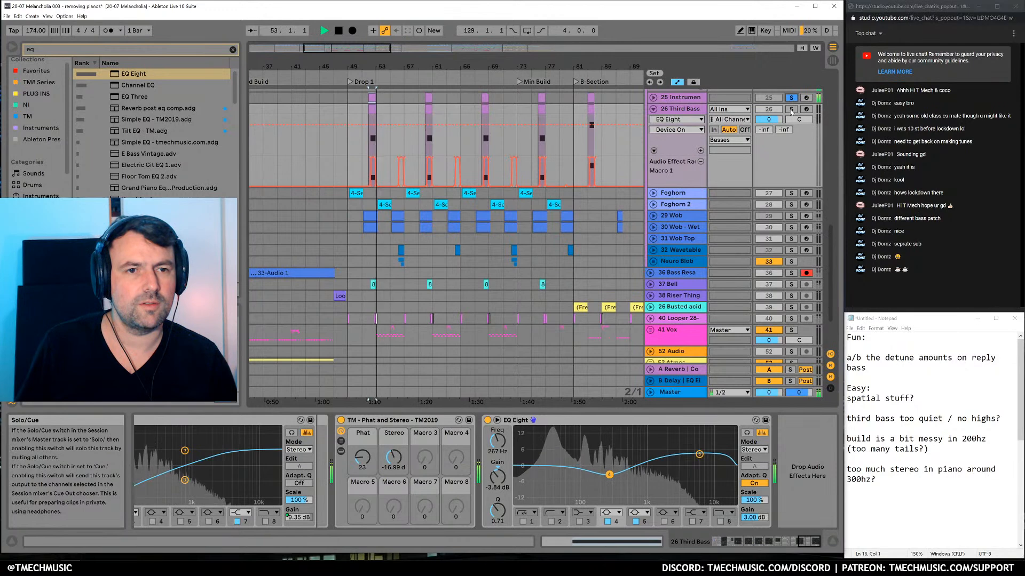
# Stop playback and delete the Third Bass track
pyautogui.press('space')
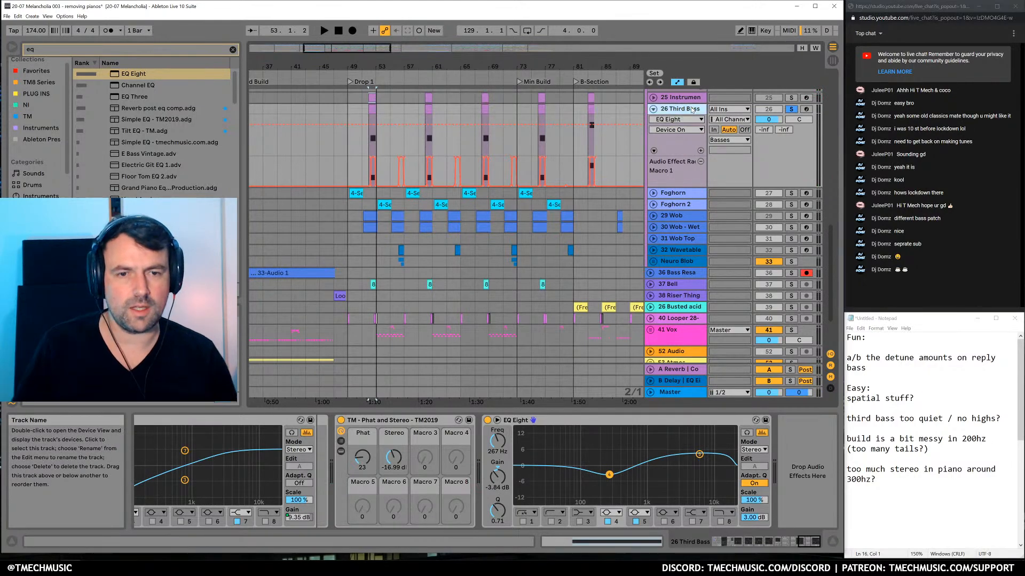
pyautogui.press('Delete')
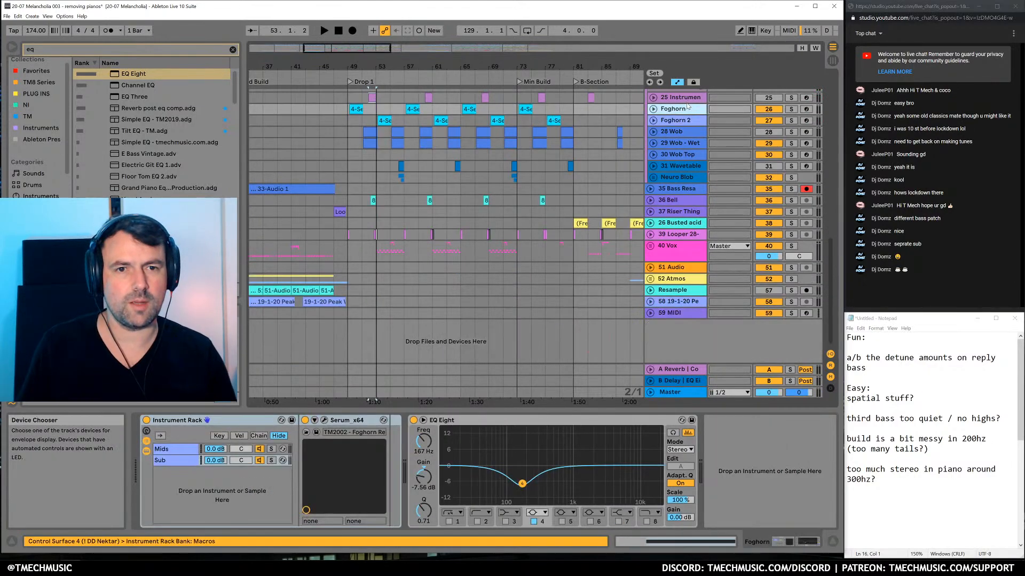
pyautogui.scroll(3, 691, 195)
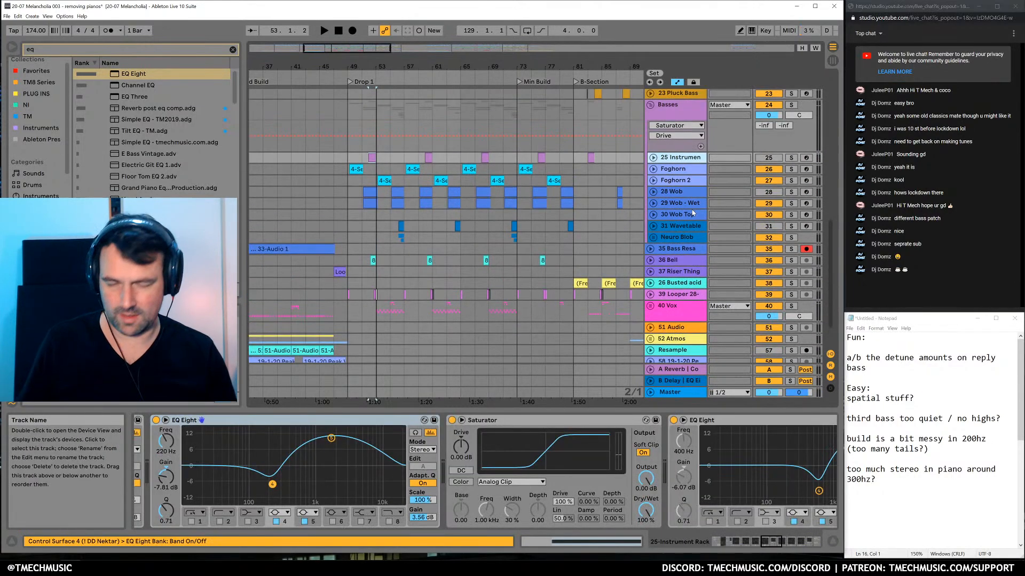
# Undo the deletion and renaming of the added third bass layer, 26 Instrument, and audition it with the mix
pyautogui.hotkey('ctrl', 'z')
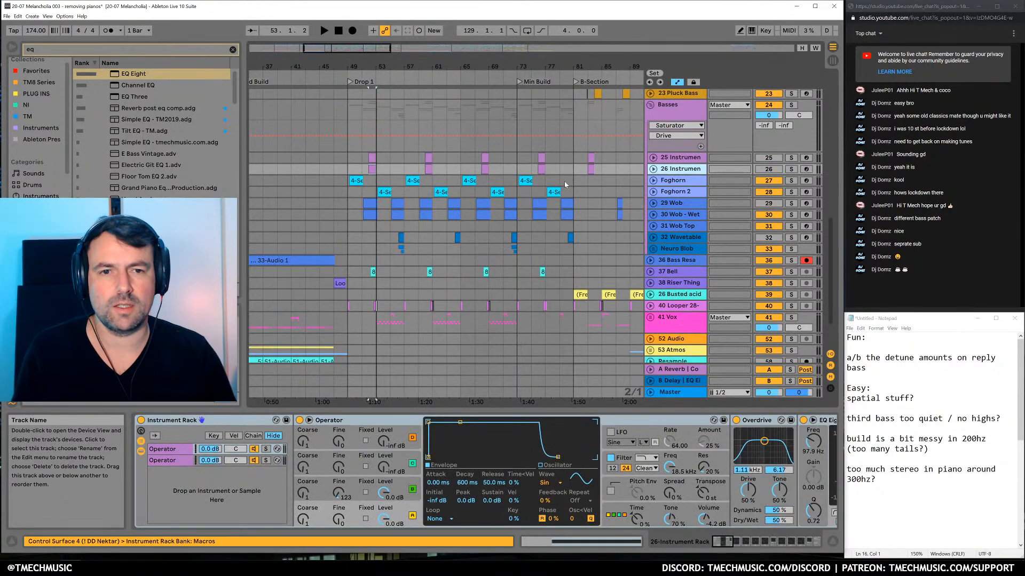
pyautogui.click(768, 169)
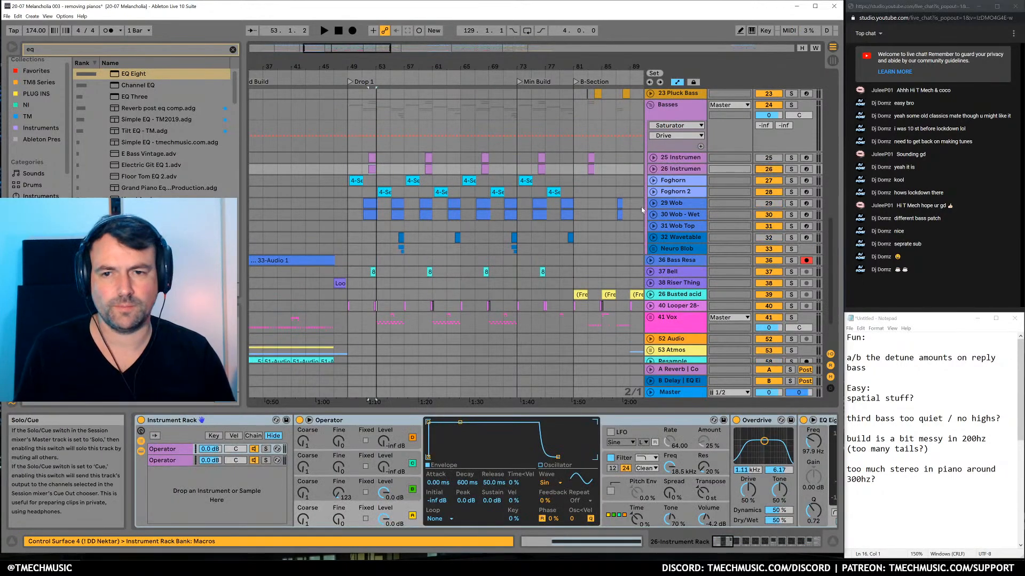
pyautogui.press('space')
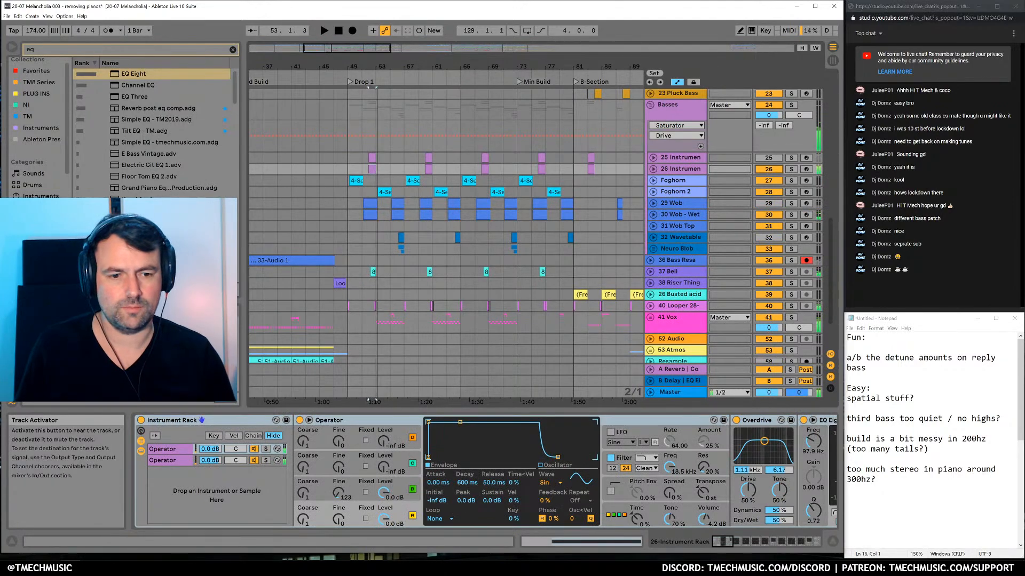
pyautogui.moveTo(723, 542); pyautogui.dragTo(823, 551)
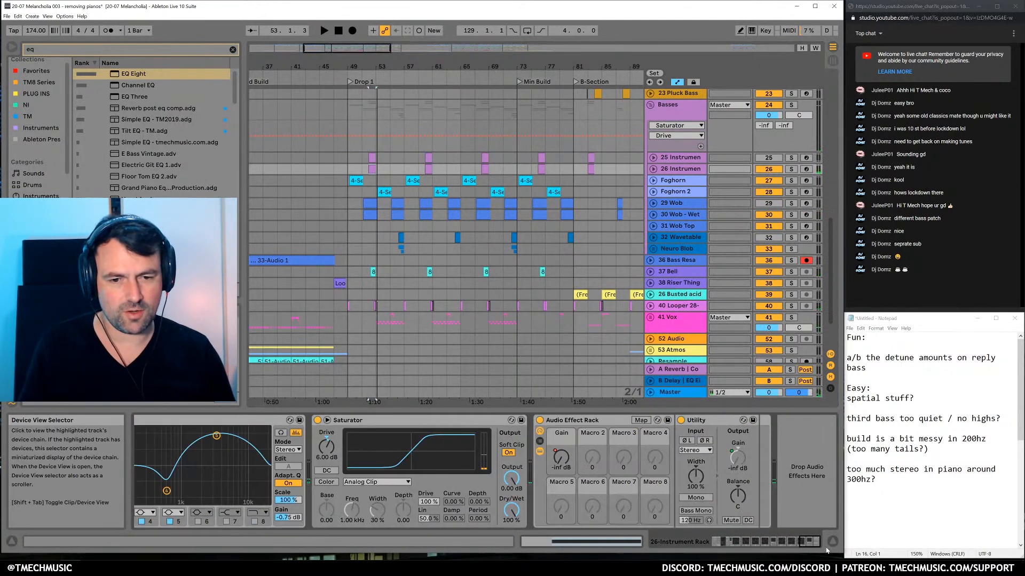
pyautogui.hotkey('ctrl', 'f')
pyautogui.write('til')
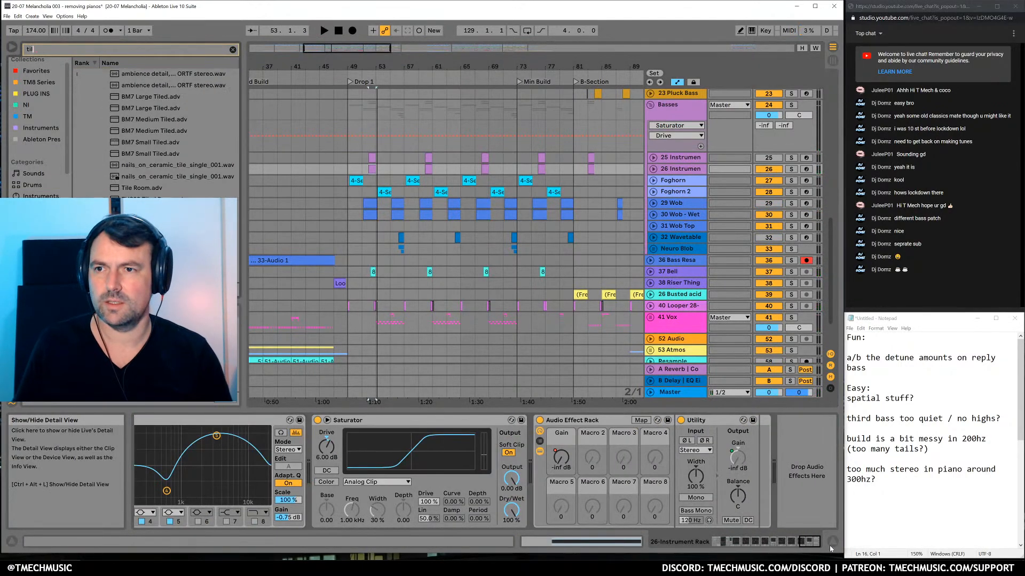
pyautogui.write('t')
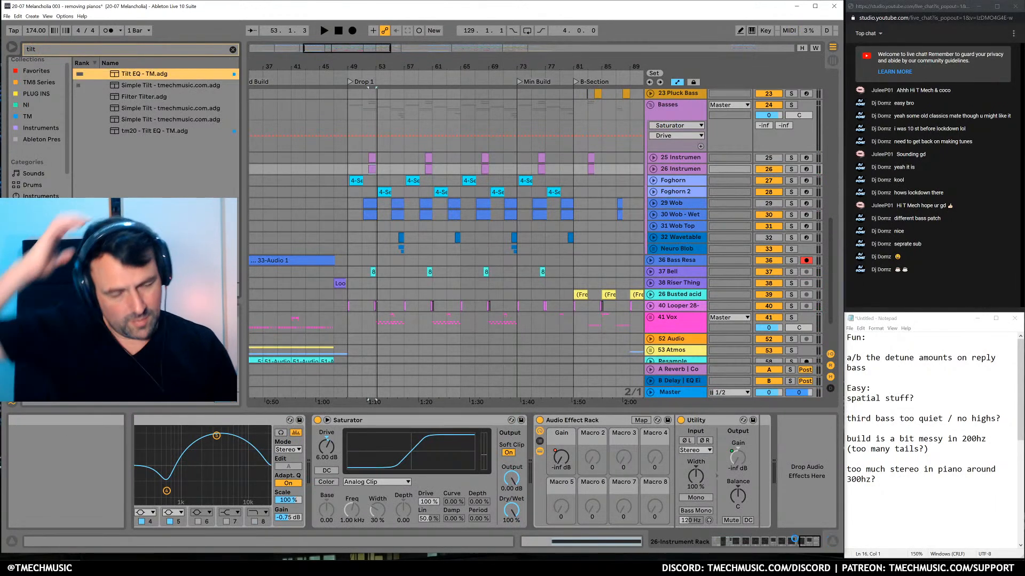
pyautogui.press('Return')
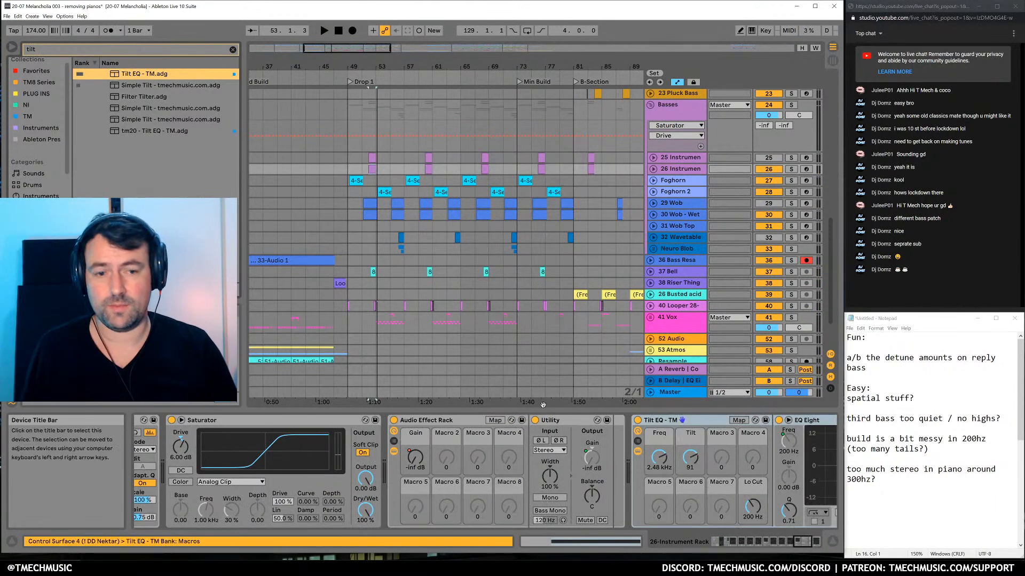
pyautogui.click(662, 421)
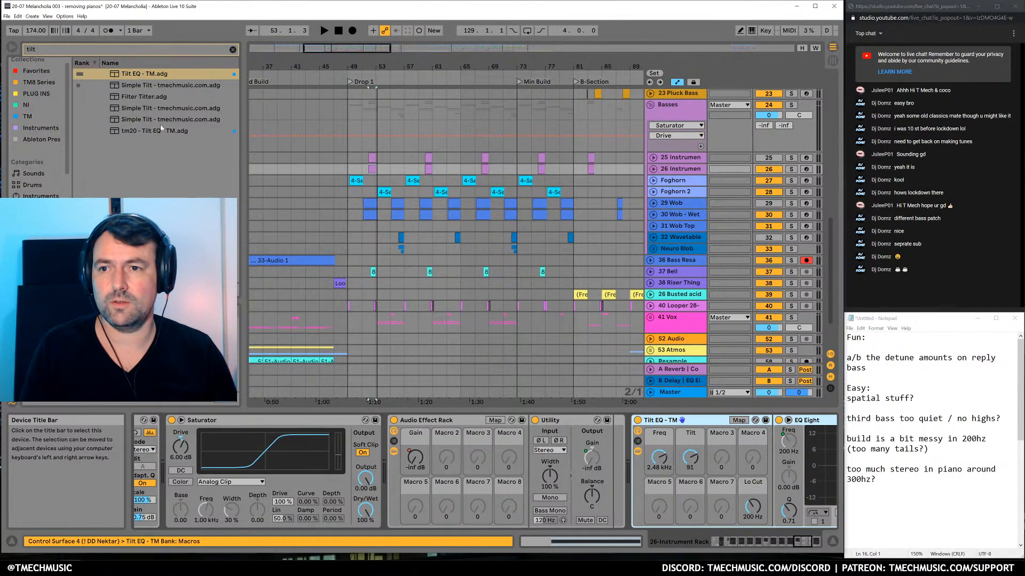
pyautogui.press('Delete')
pyautogui.doubleClick(135, 130)
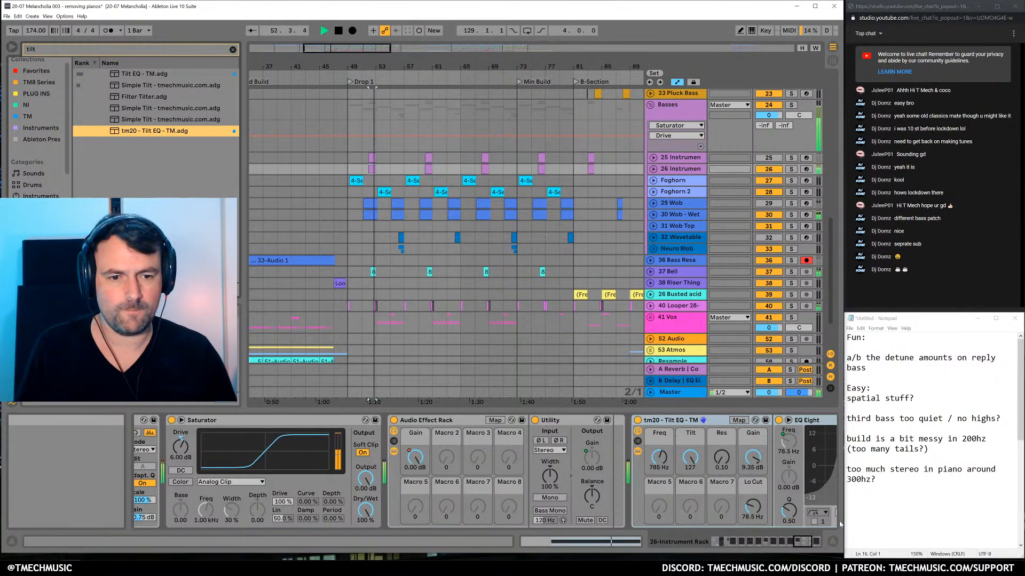
# Set the tm20 - Tilt EQ's Tilt to 82 and Gain to 4.25 dB during playback, comparing the rack bypassed and active
pyautogui.click(813, 542)
pyautogui.press('space')
pyautogui.moveTo(386, 457); pyautogui.dragTo(387, 468)
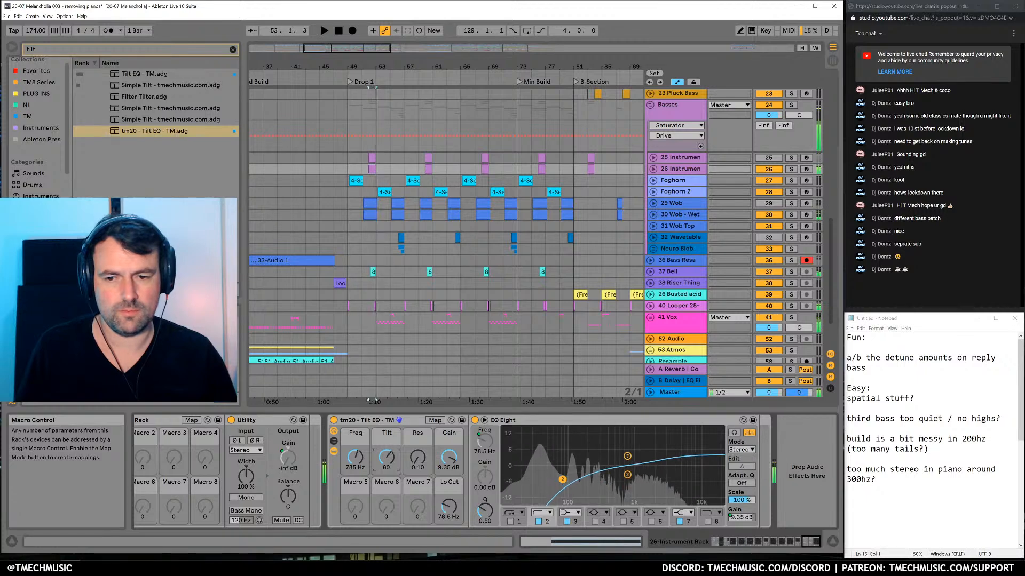
pyautogui.moveTo(448, 458); pyautogui.dragTo(449, 469)
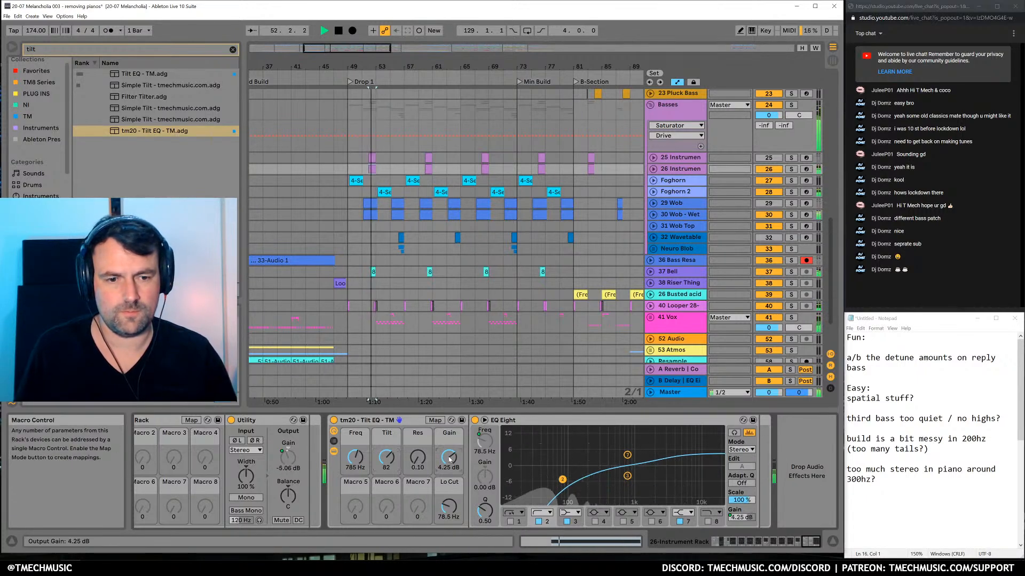
pyautogui.click(333, 421)
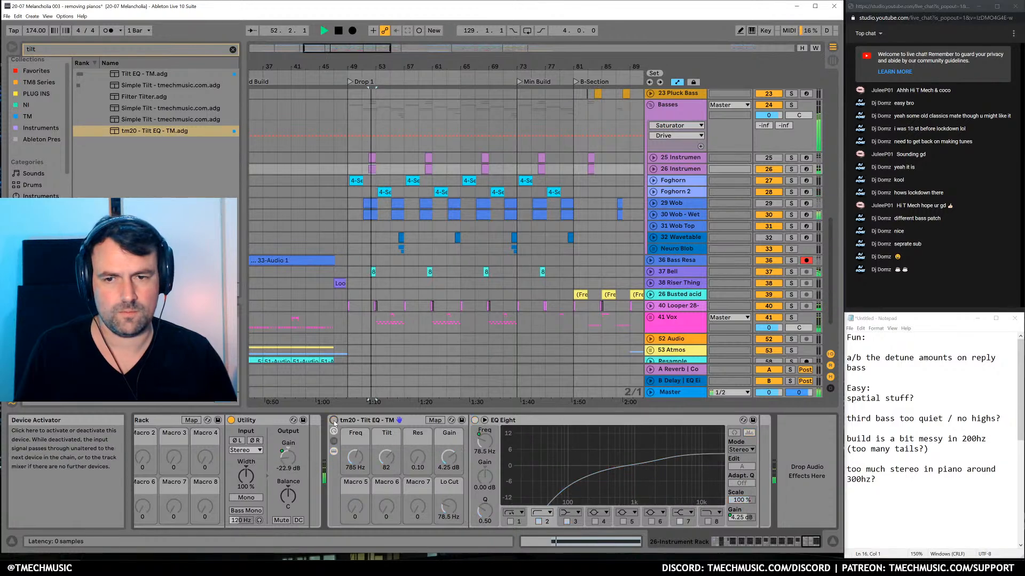
pyautogui.click(334, 421)
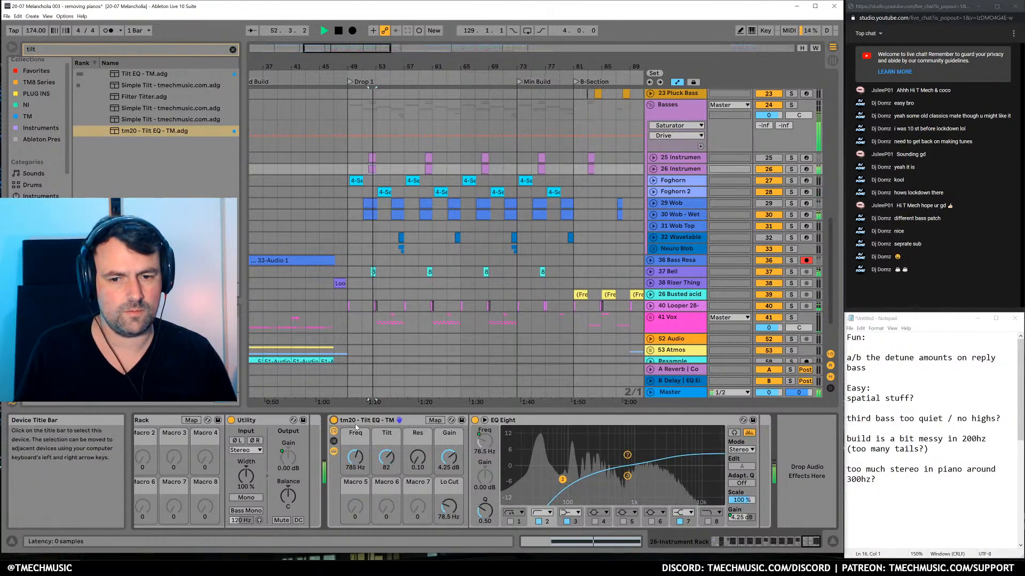
pyautogui.hotkey('ctrl', 'f')
pyautogui.write('sat')
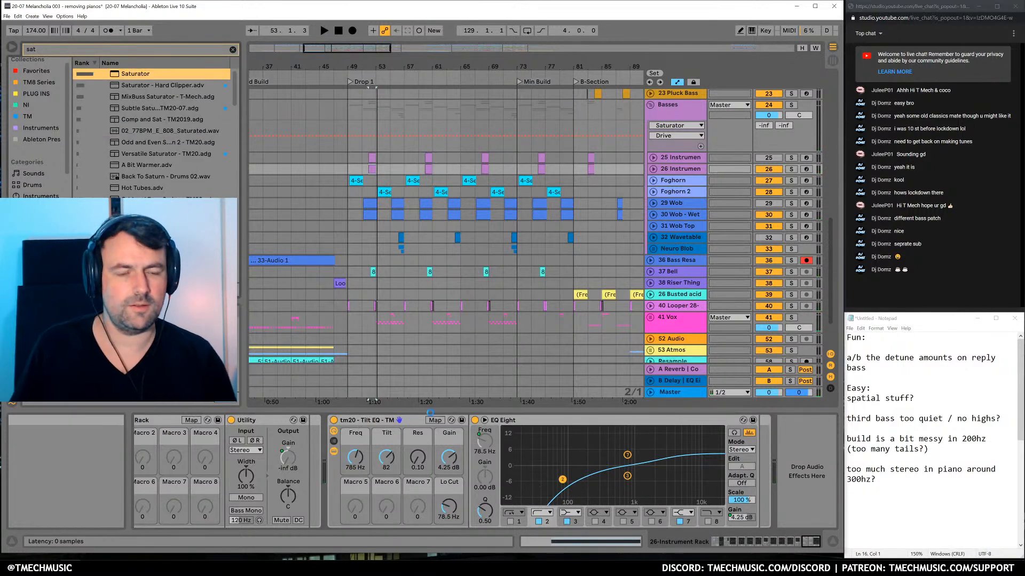
pyautogui.press('Return')
pyautogui.press('space')
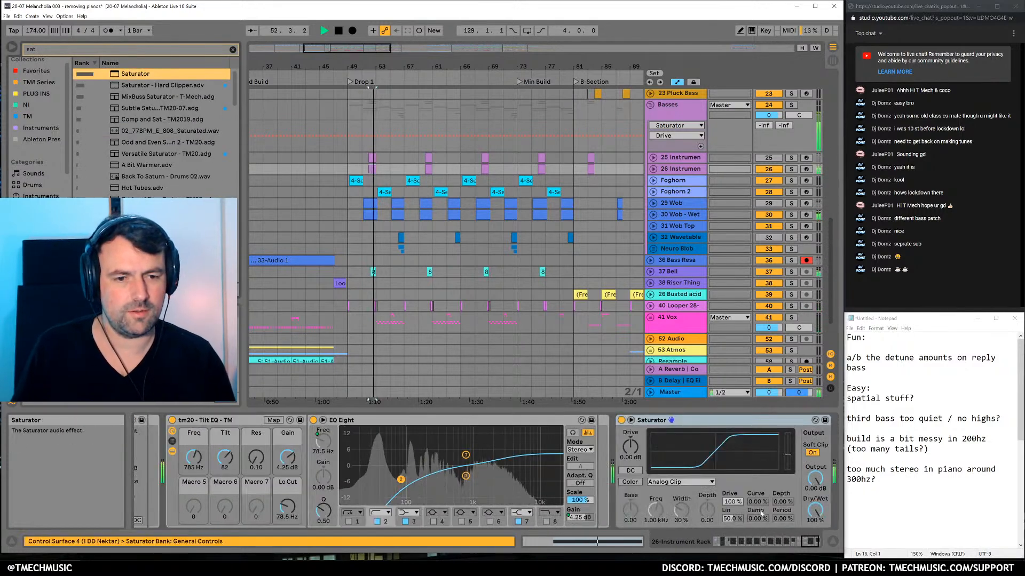
# Stop playback, search the browser for "mult" and insert Multiband Dynamics before the Saturator on track 26
pyautogui.press('space')
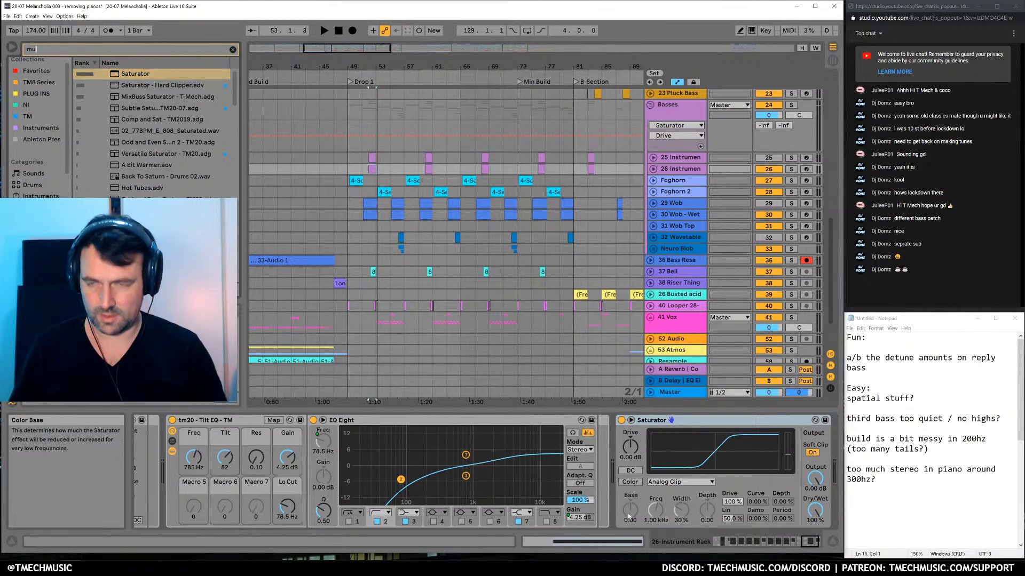
pyautogui.write('tlib')
pyautogui.press('BackSpace')
pyautogui.write('lt')
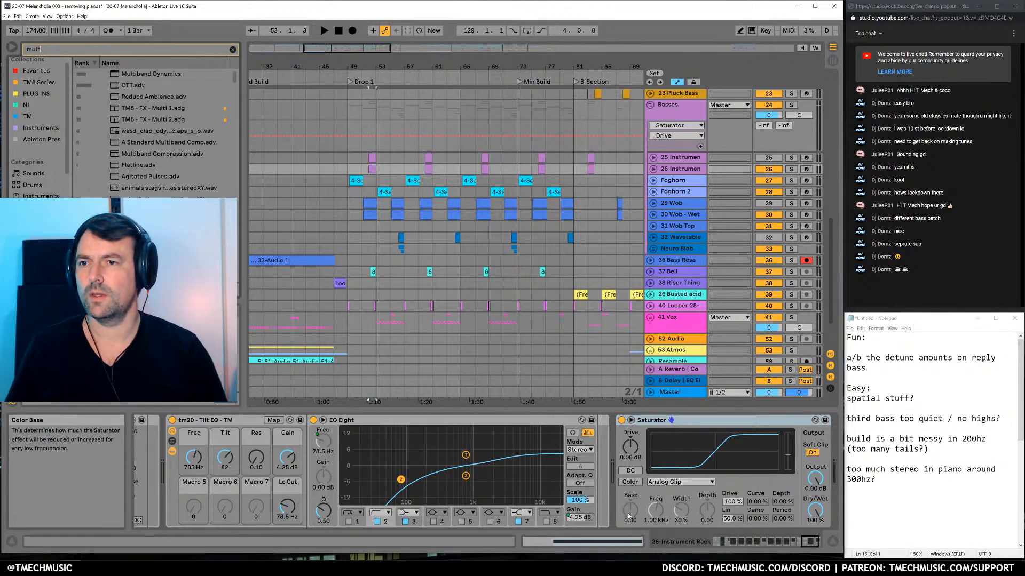
pyautogui.moveTo(151, 73); pyautogui.dragTo(614, 443)
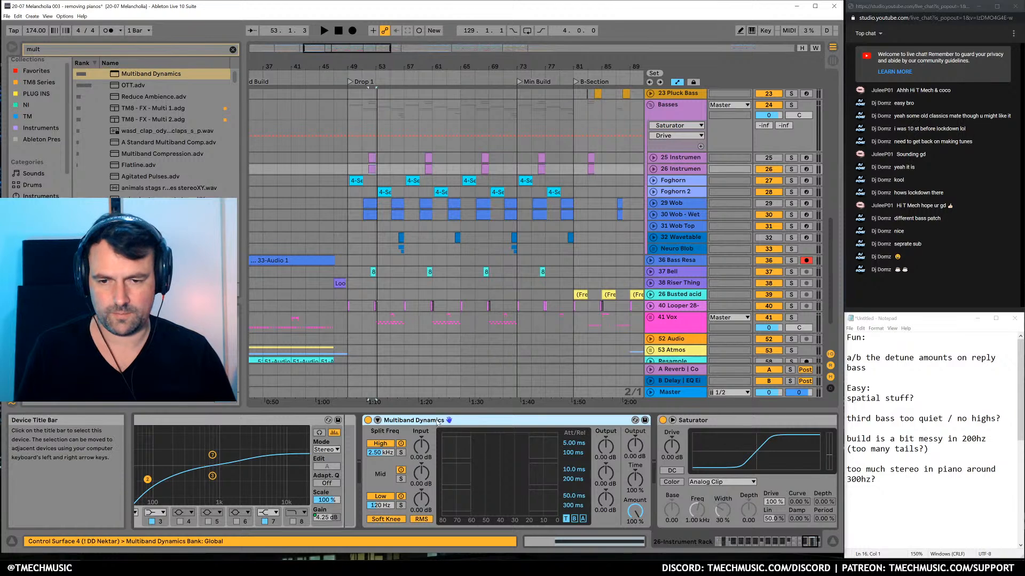
# Group Multiband Dynamics into an Audio Effect Rack, show its chain list, name the chain Top and solo the high band
pyautogui.hotkey('ctrl', 'g')
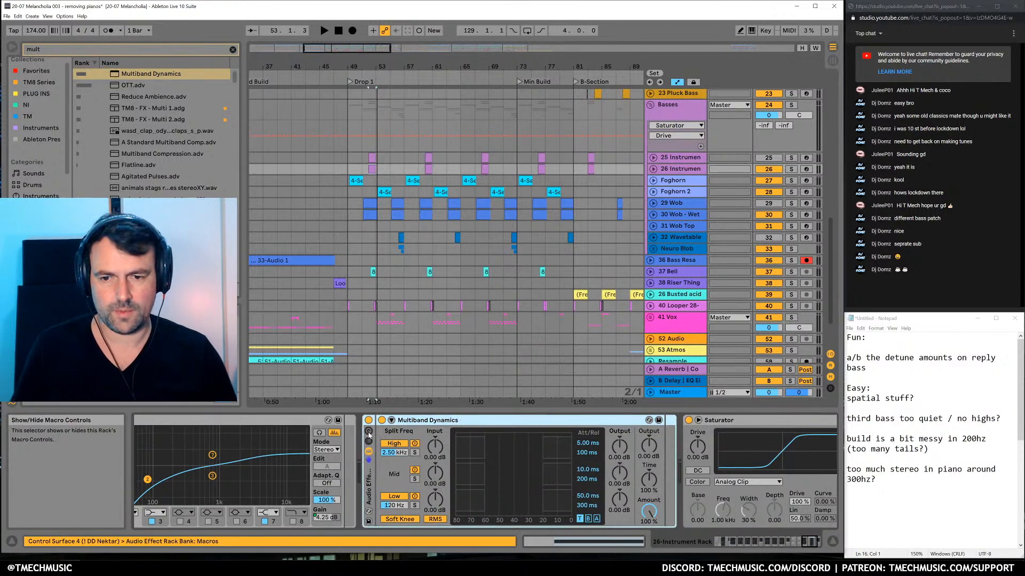
pyautogui.click(370, 442)
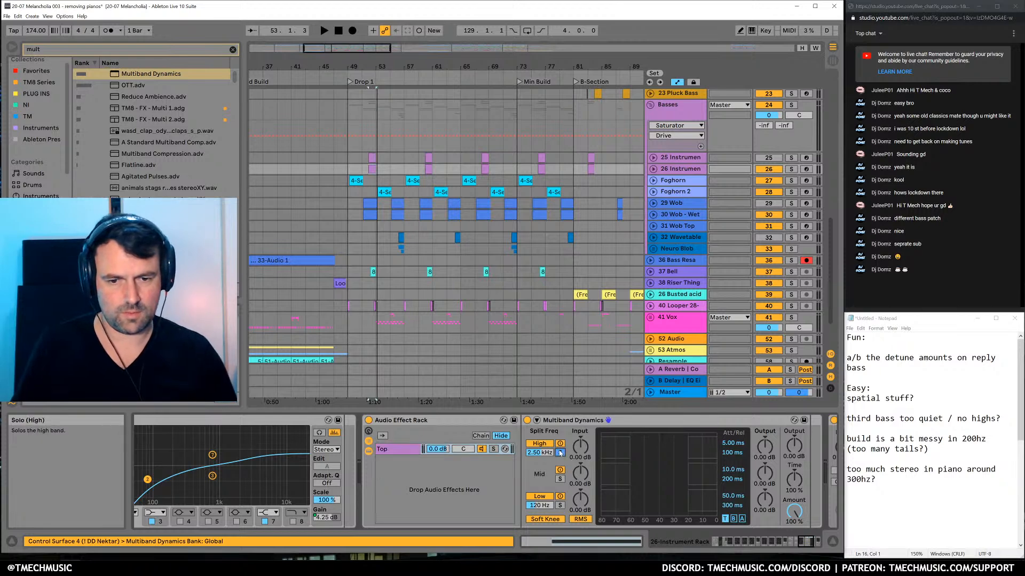
pyautogui.hotkey('ctrl', 'x')
# Add an empty chain named Dry to the rack and replace it with a duplicate of the Top chain
pyautogui.rightClick(440, 492)
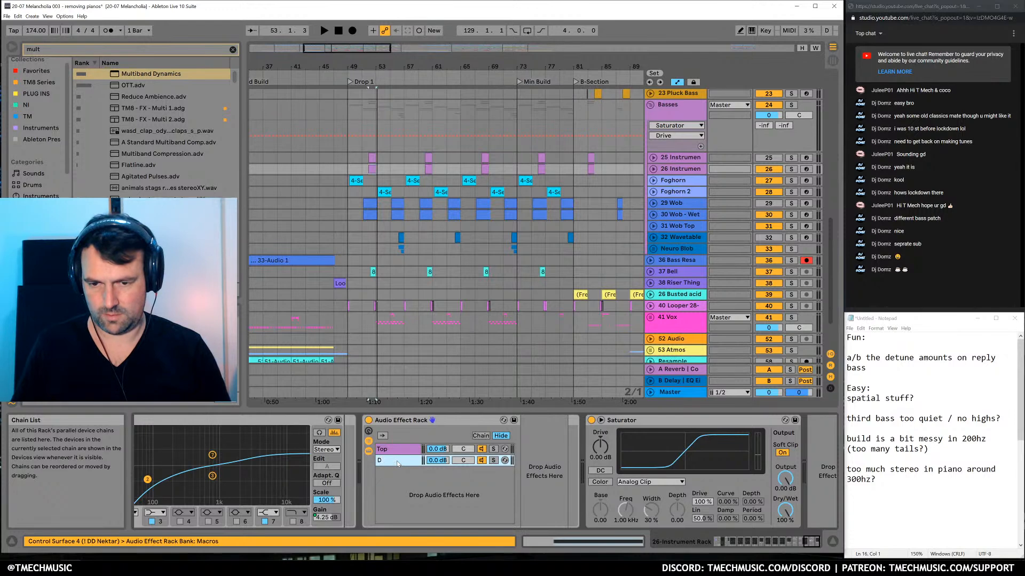
pyautogui.write('y')
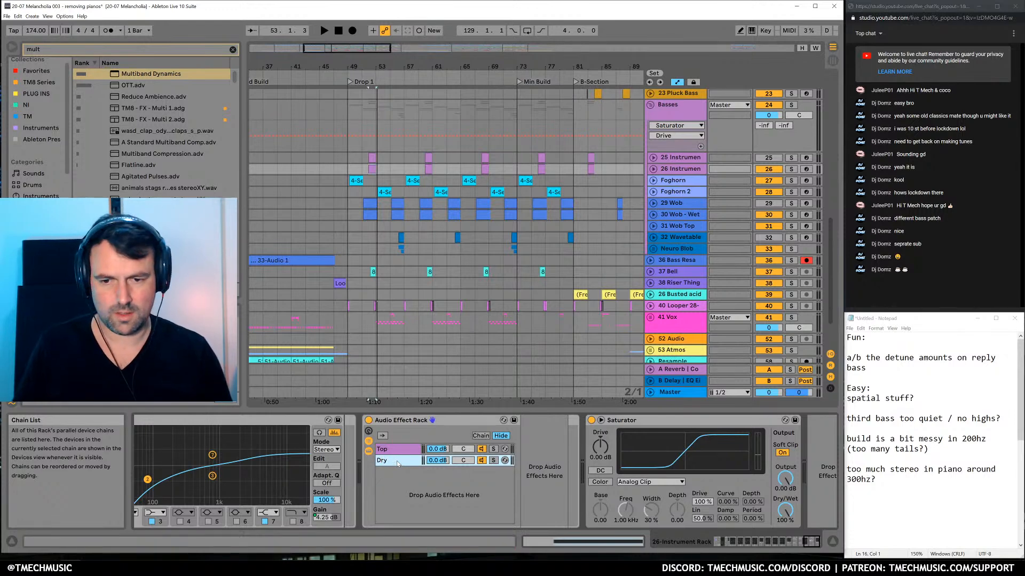
pyautogui.click(402, 452)
pyautogui.click(404, 460)
pyautogui.click(406, 450)
pyautogui.hotkey('ctrl', 'd')
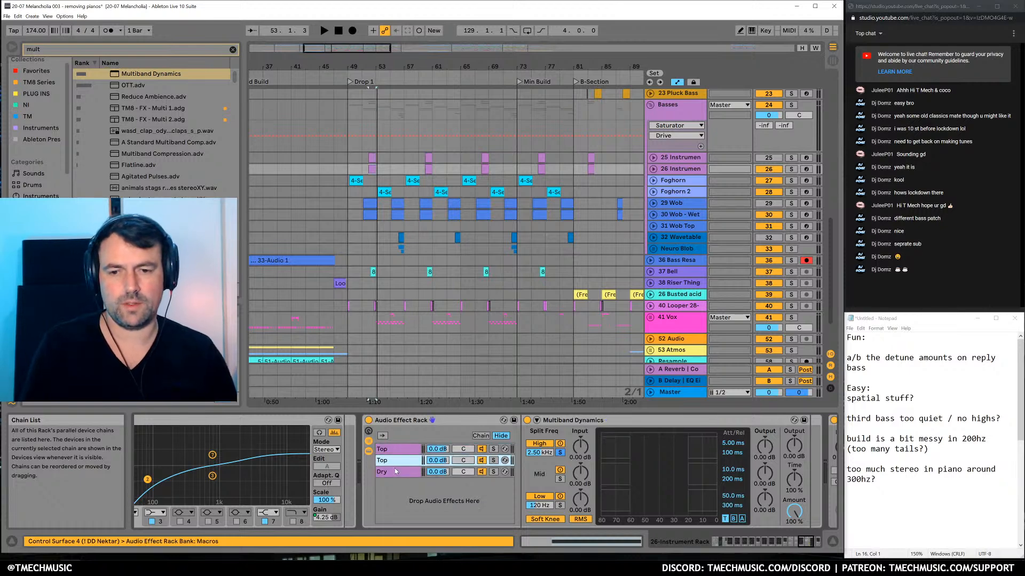
pyautogui.click(396, 473)
pyautogui.press('Delete')
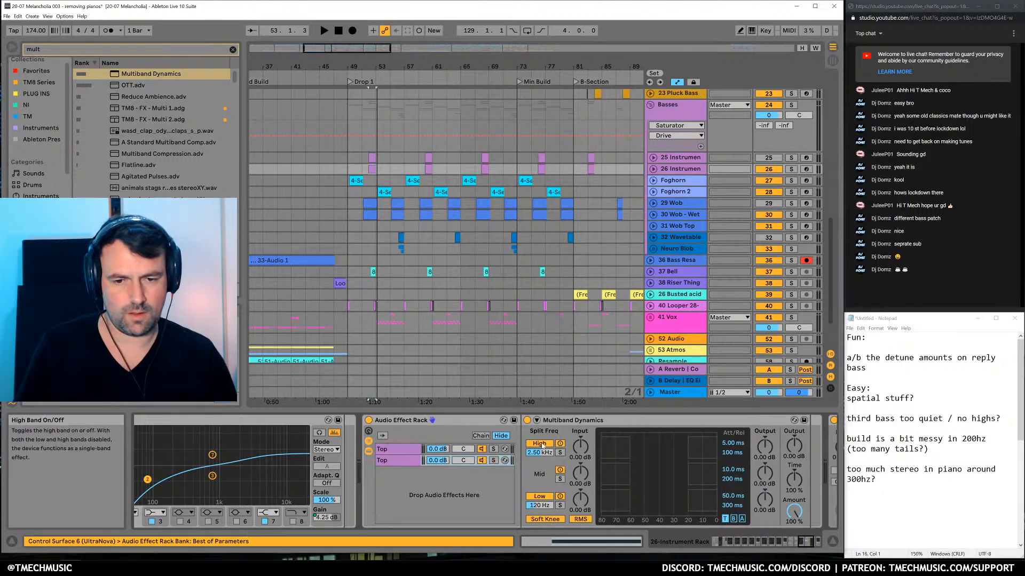
# Solo each of the rack's two chains in turn during playback to compare their sound
pyautogui.click(493, 460)
pyautogui.press('space')
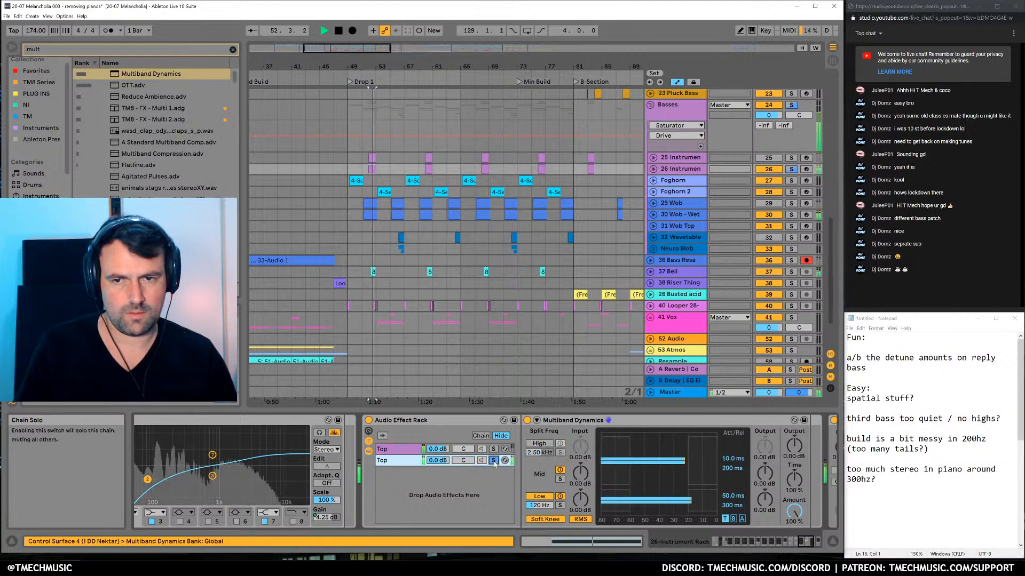
pyautogui.press('space')
pyautogui.press('space')
pyautogui.click(493, 449)
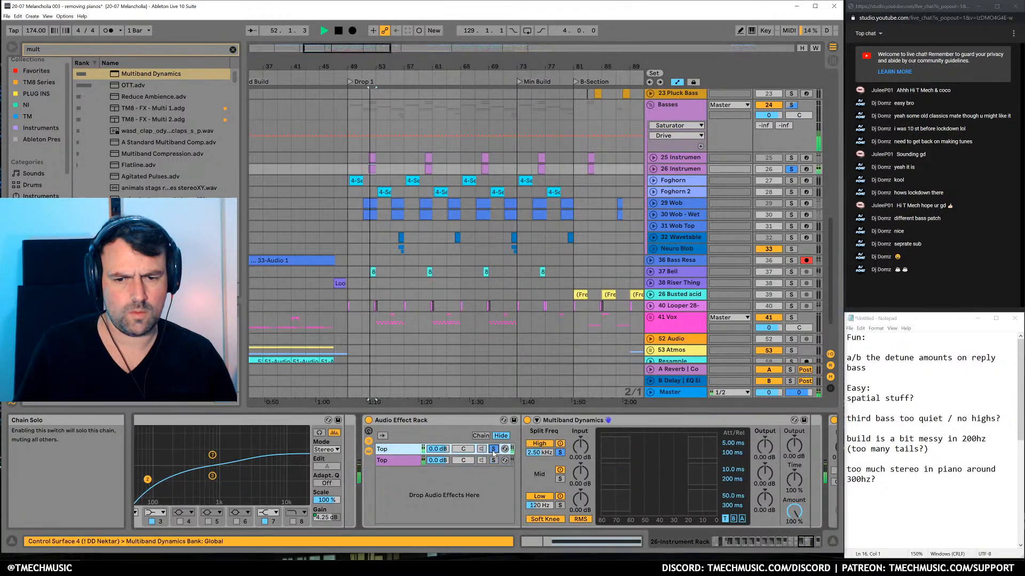
pyautogui.click(493, 449)
pyautogui.press('space')
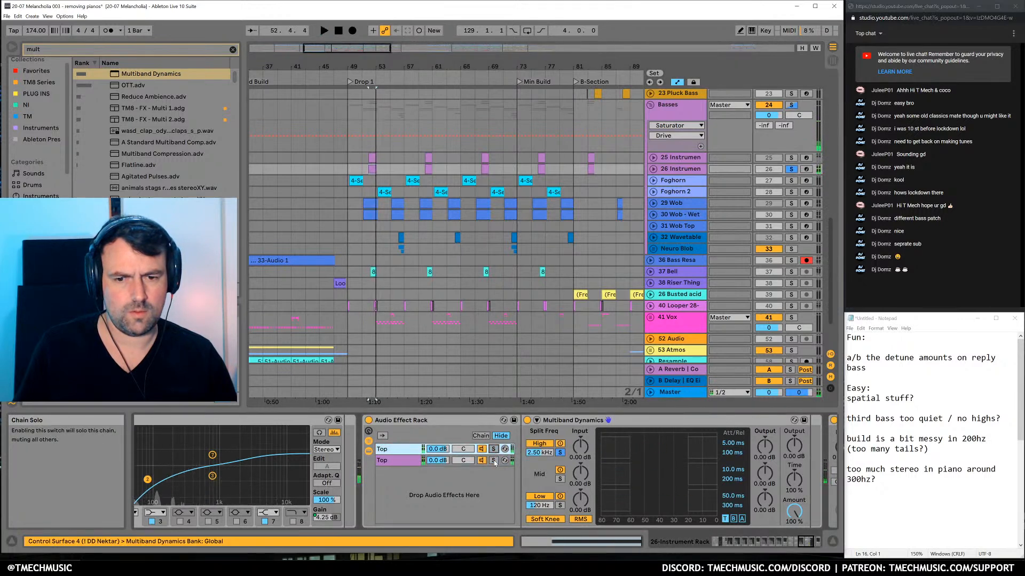
pyautogui.click(493, 460)
pyautogui.press('space')
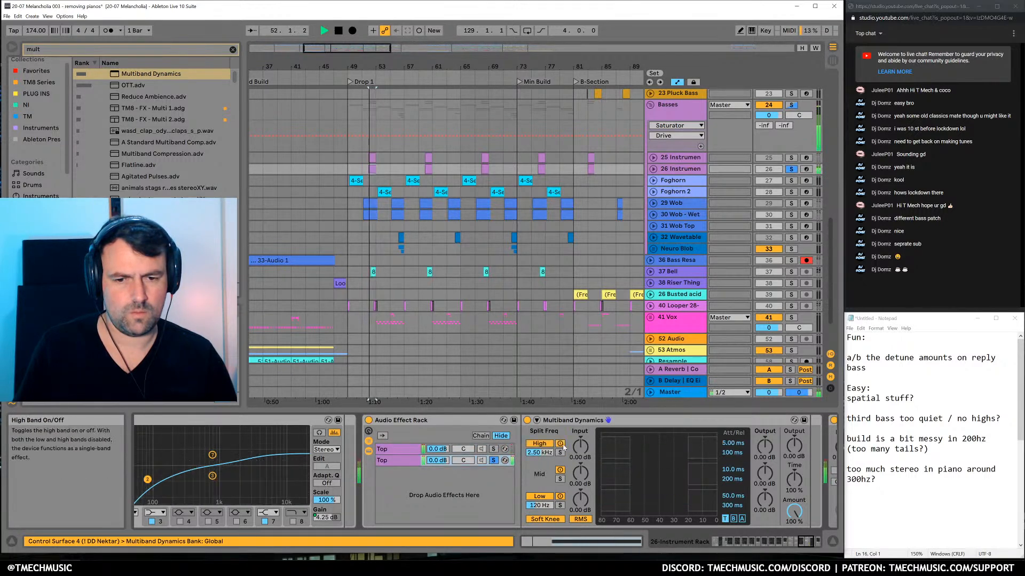
# Keep the second chain's high band on, solo its mid band and disable its low band in Multiband Dynamics
pyautogui.click(560, 445)
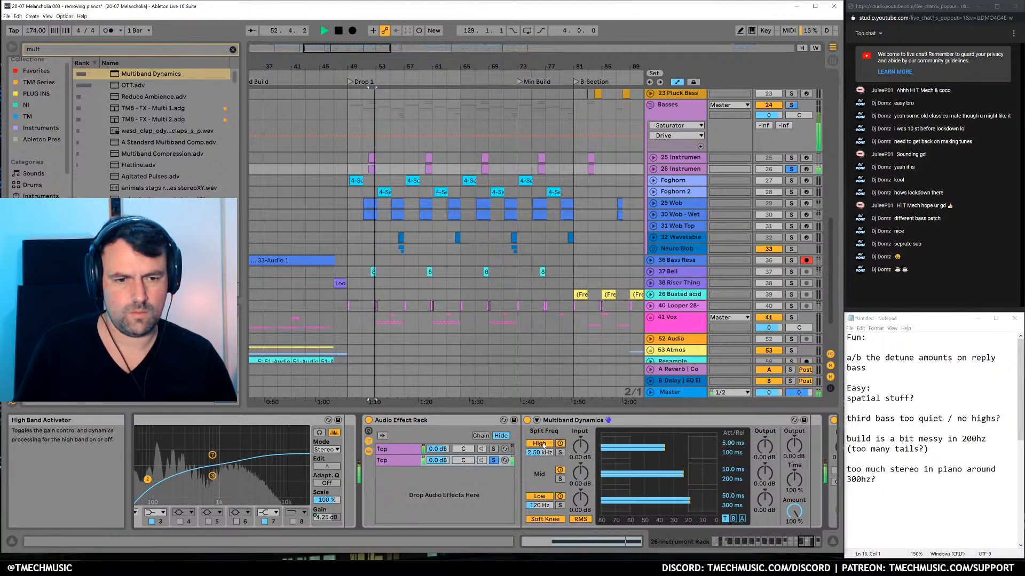
pyautogui.click(542, 444)
pyautogui.press('space')
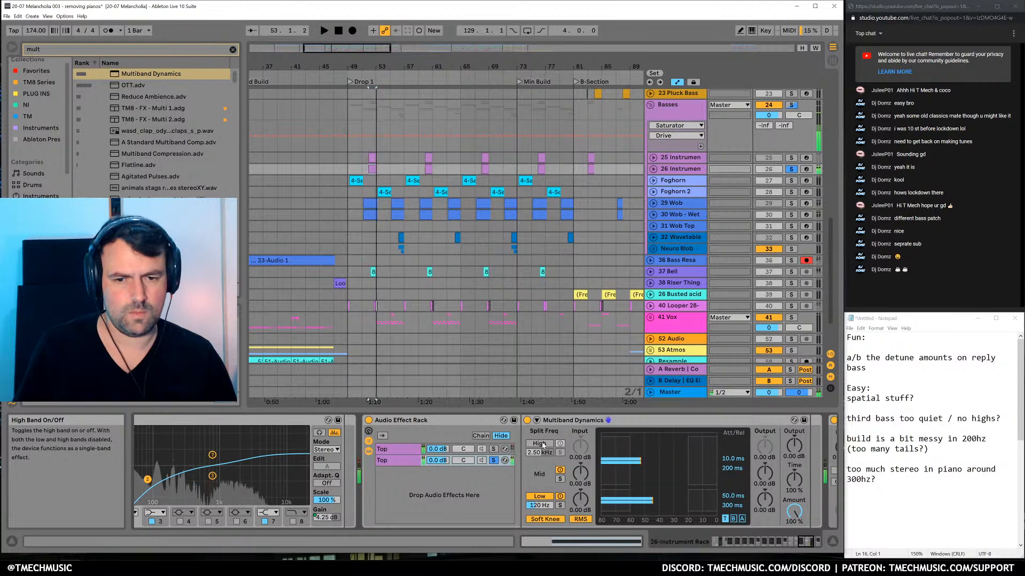
pyautogui.click(541, 444)
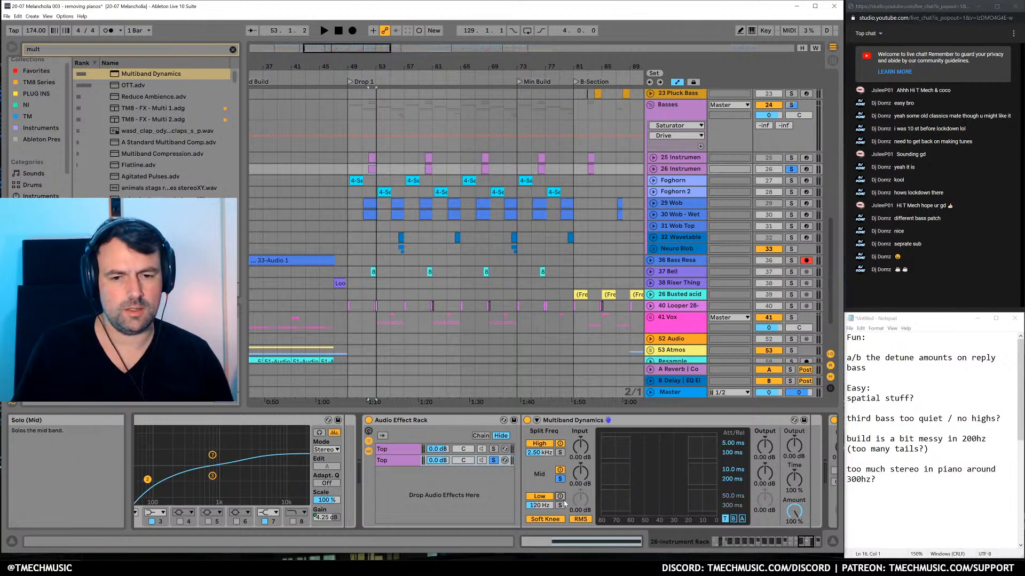
pyautogui.click(560, 497)
pyautogui.press('space')
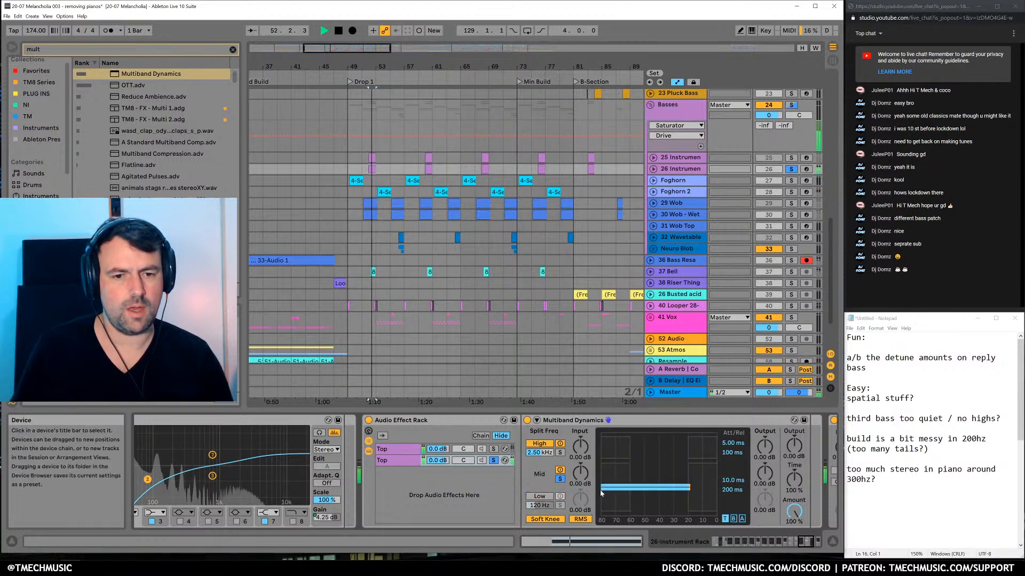
# Solo the first chain and play the section to hear its high band alone
pyautogui.press('space')
pyautogui.click(493, 449)
pyautogui.press('space')
pyautogui.press('space')
# Map the Mid-High Crossover of both chains to the rack's first macro and set it to 1.13 kHz
pyautogui.hscroll(2, 587, 481)
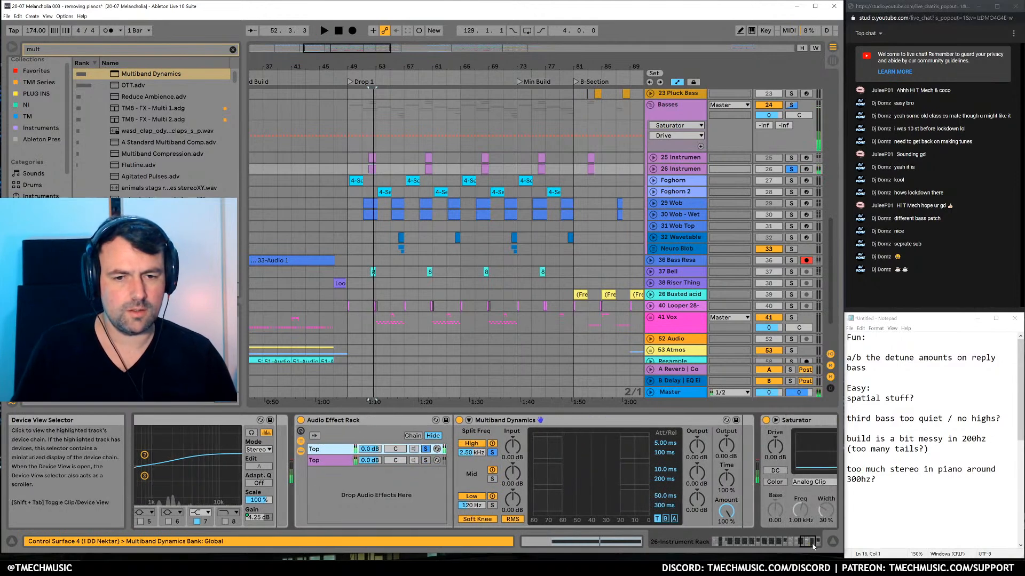
pyautogui.rightClick(476, 452)
pyautogui.click(502, 385)
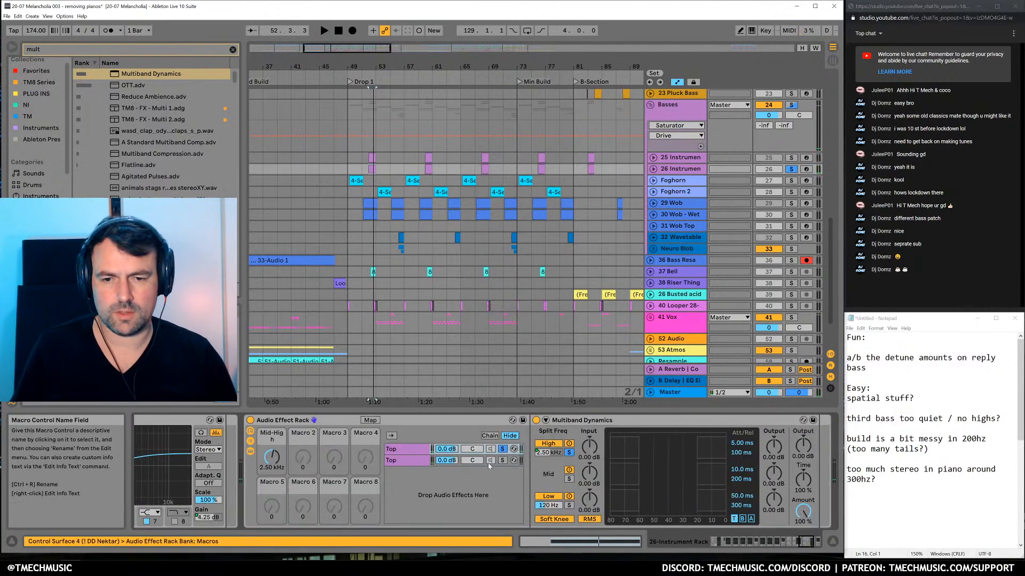
pyautogui.click(491, 463)
pyautogui.rightClick(549, 453)
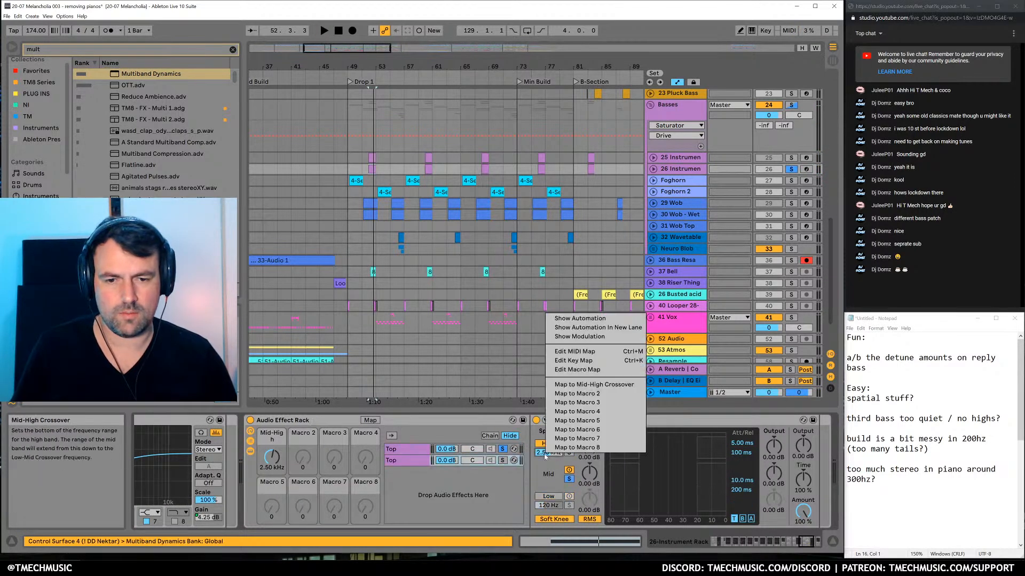
pyautogui.click(587, 385)
pyautogui.moveTo(272, 456); pyautogui.dragTo(270, 464)
pyautogui.press('space')
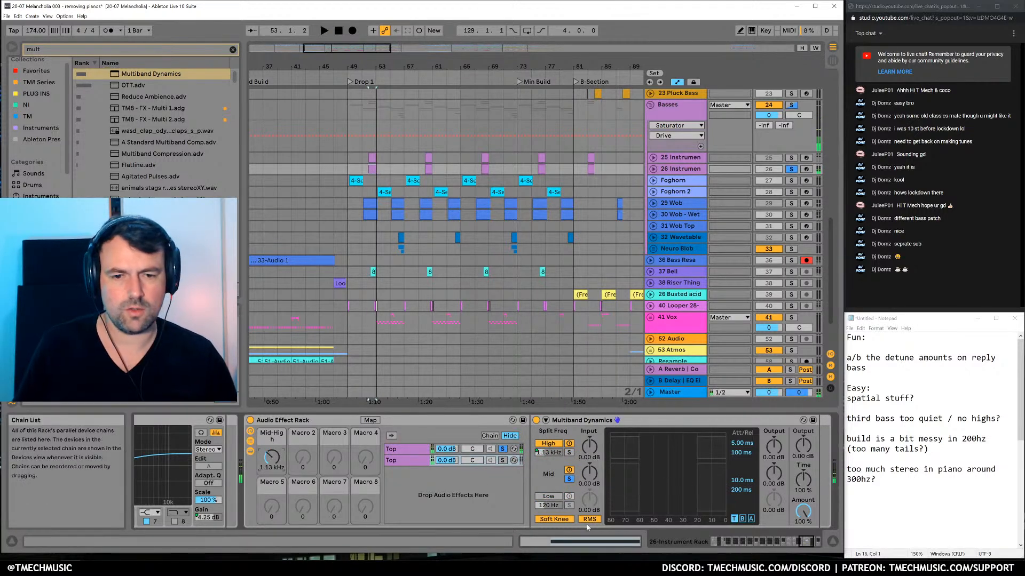
# Add a Frequency Shifter after Multiband Dynamics in the Top chain and rename the second chain Bottom
pyautogui.hotkey('ctrl', 'f')
pyautogui.write('freq')
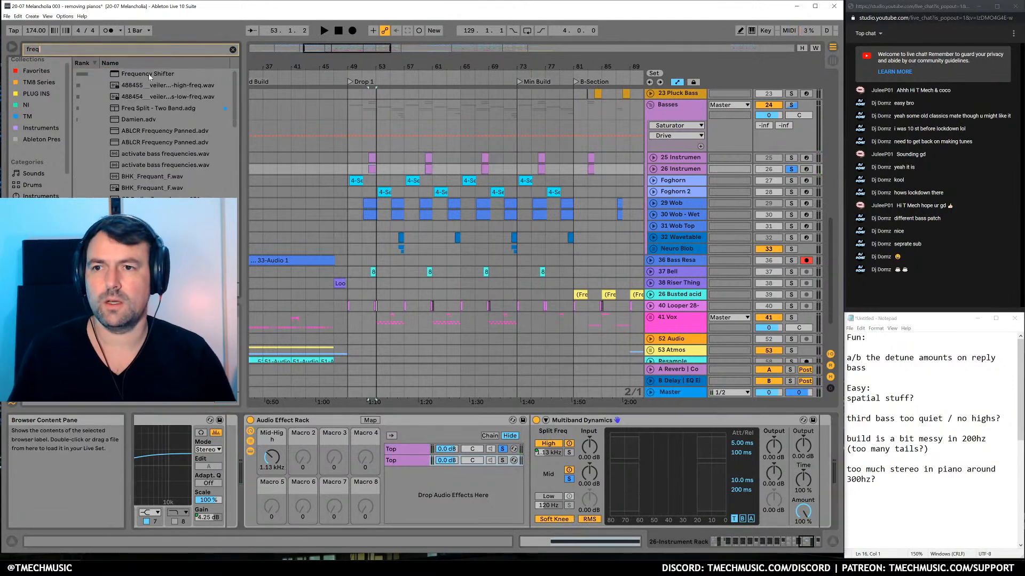
pyautogui.moveTo(150, 75); pyautogui.dragTo(545, 469)
pyautogui.moveTo(480, 458); pyautogui.dragTo(390, 463)
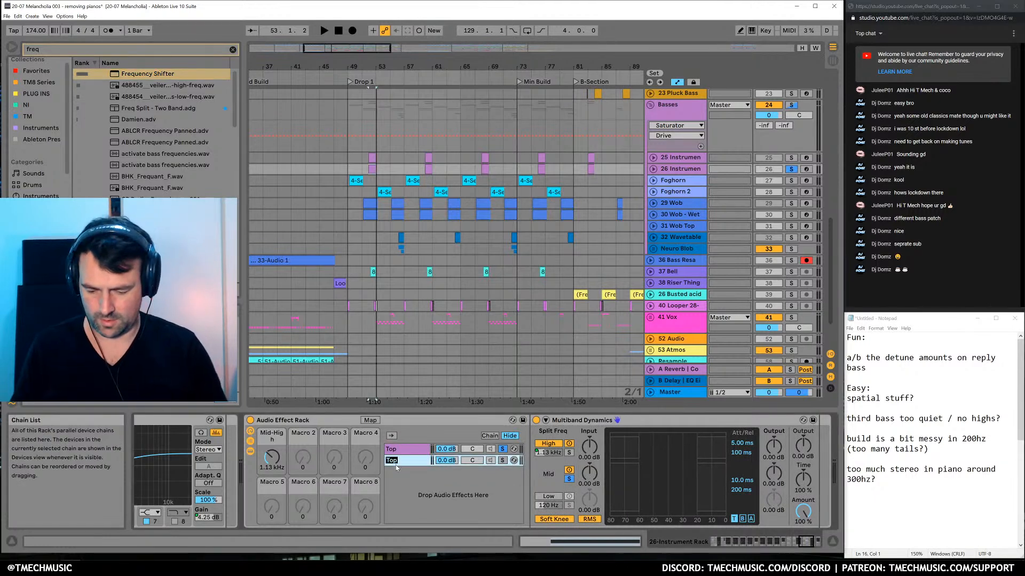
pyautogui.click(399, 450)
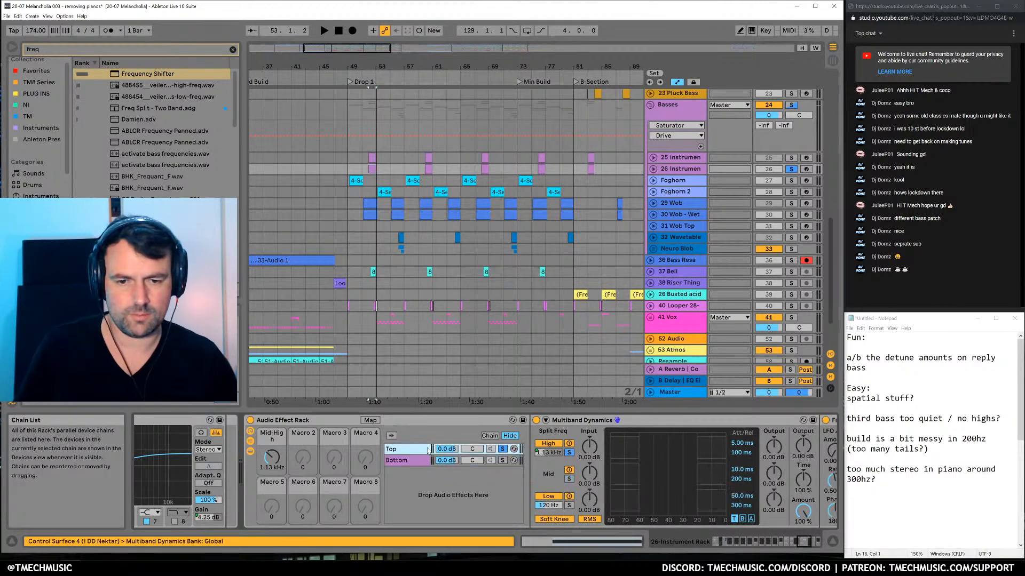
# Set the Frequency Shifter to Wide with a Spread of -2.05 Hz and Dry/Wet at 27.8 % during playback
pyautogui.click(805, 542)
pyautogui.moveTo(804, 544); pyautogui.dragTo(813, 543)
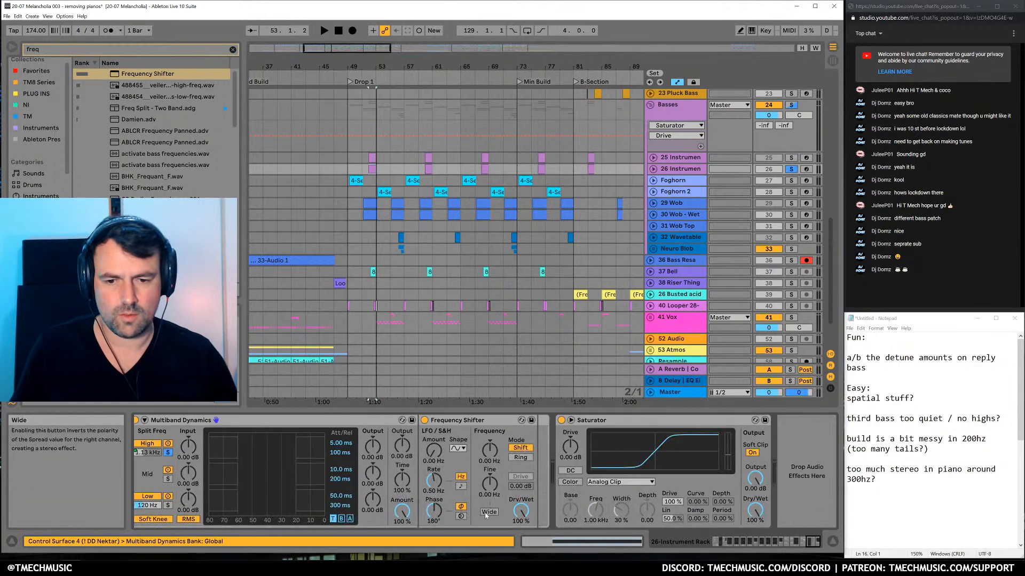
pyautogui.moveTo(517, 511); pyautogui.dragTo(516, 549)
pyautogui.press('space')
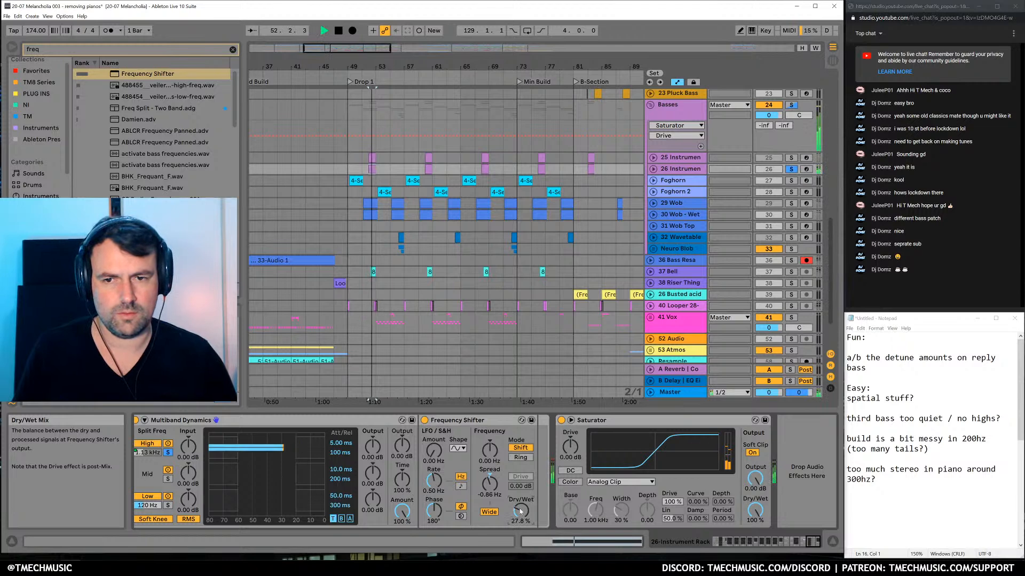
pyautogui.moveTo(490, 484); pyautogui.dragTo(490, 499)
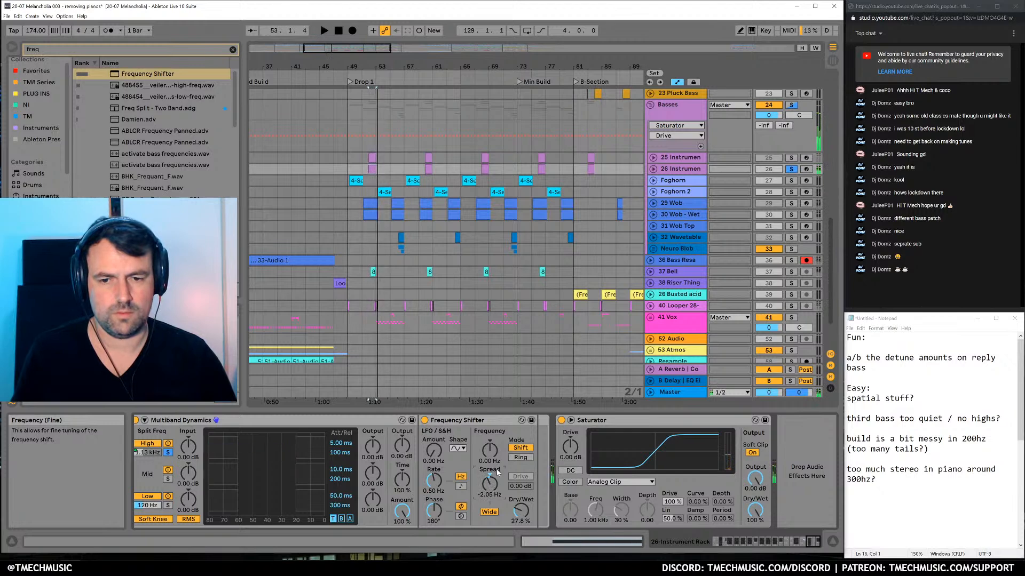
# Search the browser for "choru" and insert Chorus after the Frequency Shifter in the Top chain
pyautogui.hotkey('ctrl', 'f')
pyautogui.write('choru')
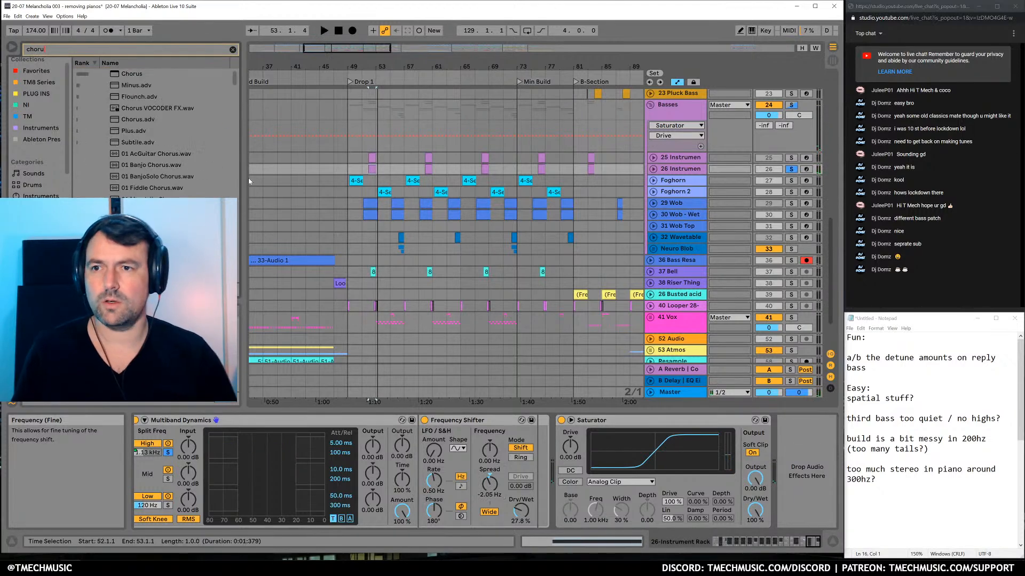
pyautogui.moveTo(129, 74); pyautogui.dragTo(520, 466)
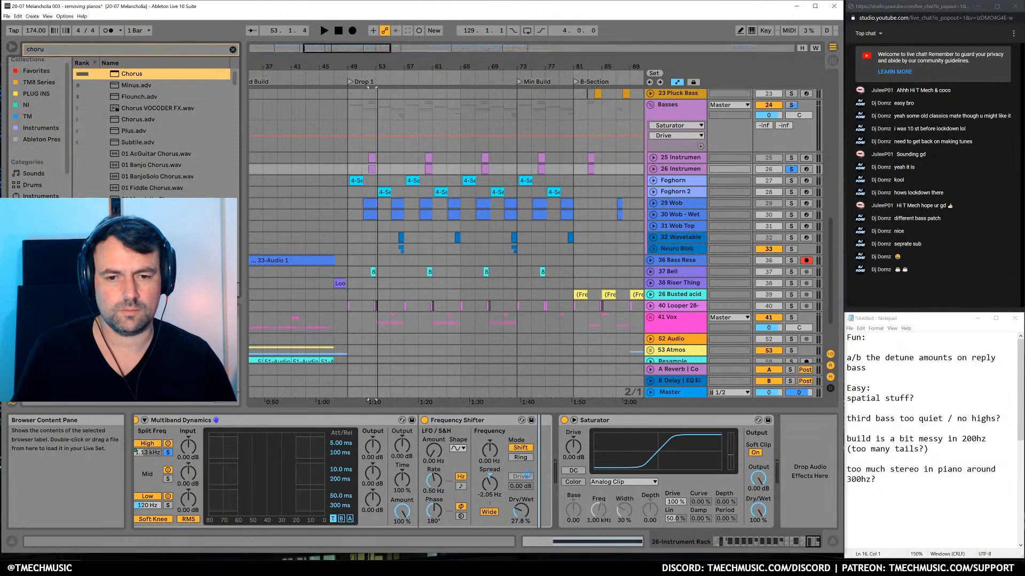
# Set the Chorus to Delay 1 at 3.00 ms, Amount 0.59 ms, Rate 1.74 Hz and Dry/Wet 22 %
pyautogui.moveTo(559, 507); pyautogui.dragTo(560, 510)
pyautogui.moveTo(631, 468); pyautogui.dragTo(634, 473)
pyautogui.moveTo(705, 519); pyautogui.dragTo(704, 534)
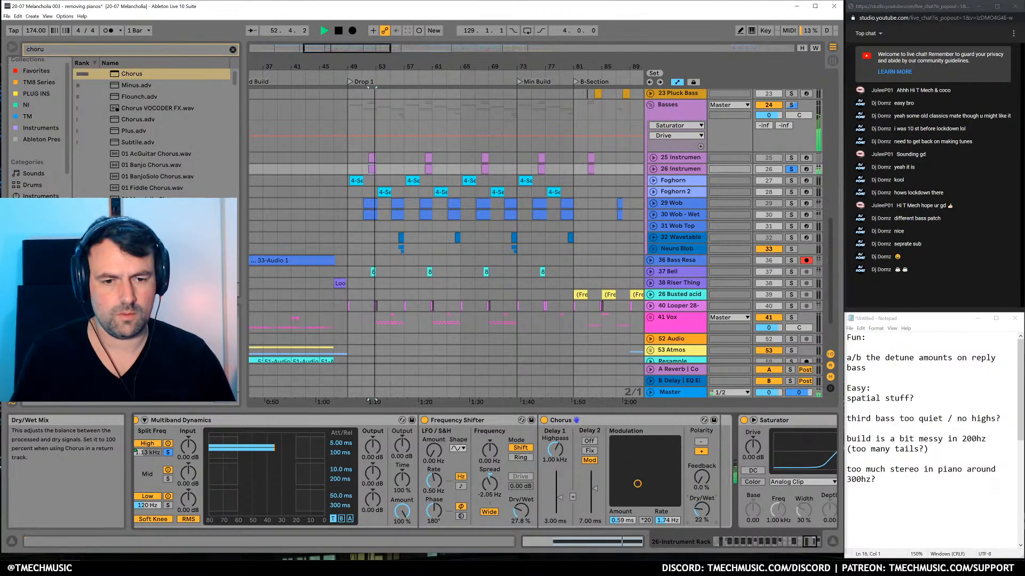
pyautogui.press('space')
# Turn off the Top chain's solo and play both chains together from bar 51
pyautogui.hscroll(-5, 518, 451)
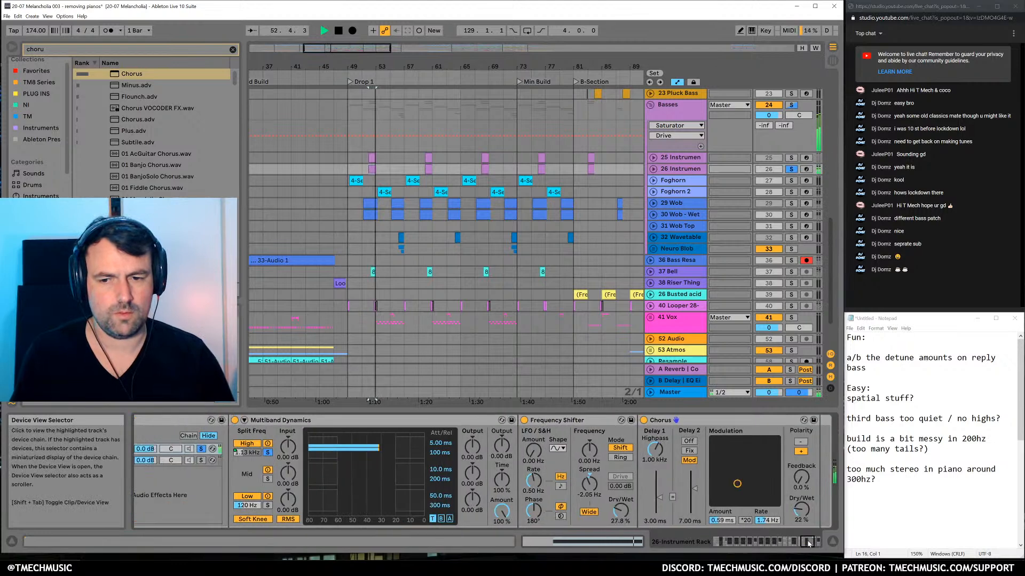
pyautogui.click(511, 450)
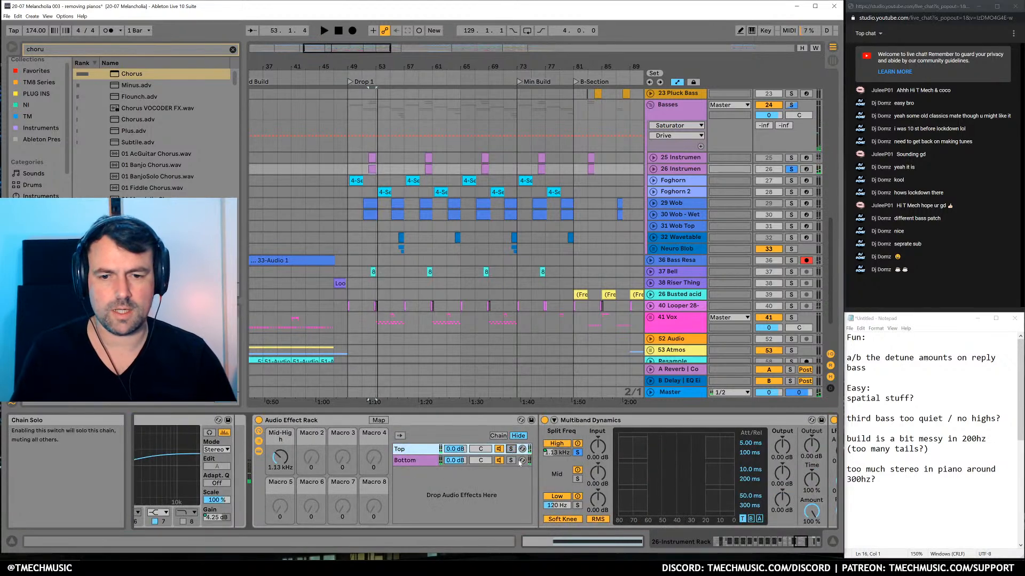
pyautogui.click(361, 169)
pyautogui.press('space')
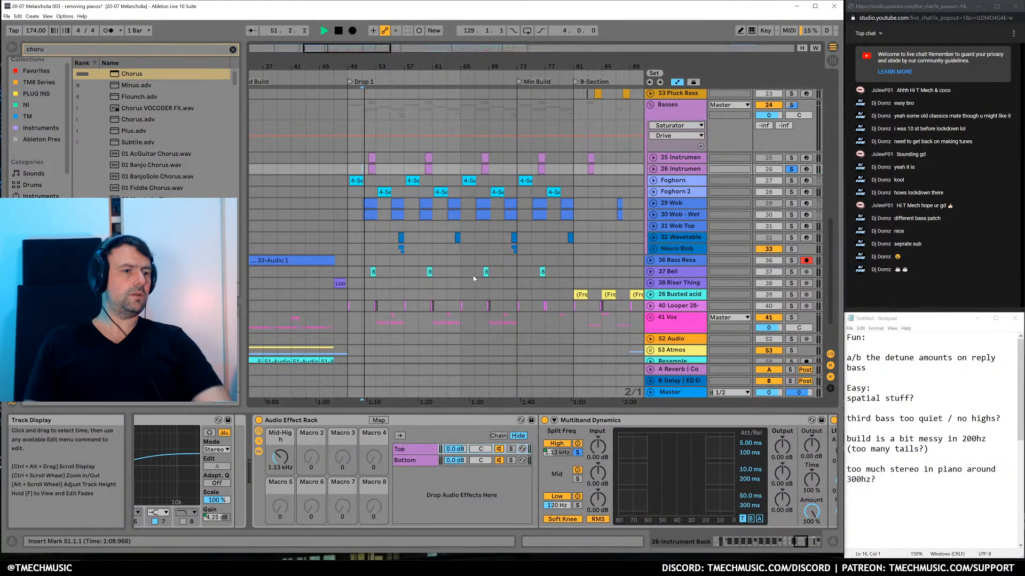
# Turn off the solo on track 26 and play the bass within the full mix
pyautogui.click(768, 169)
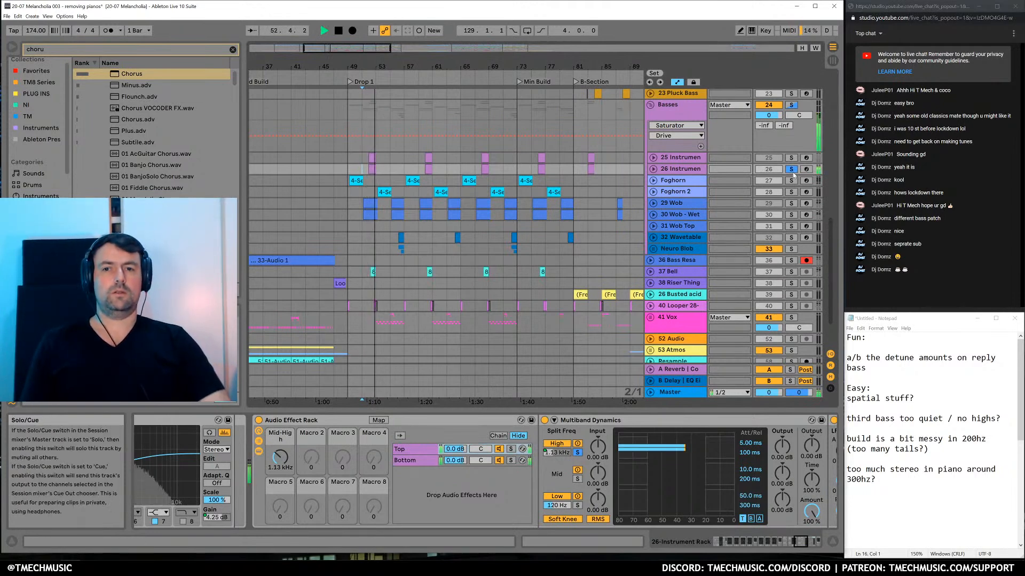
pyautogui.click(791, 170)
pyautogui.press('space')
pyautogui.press('space')
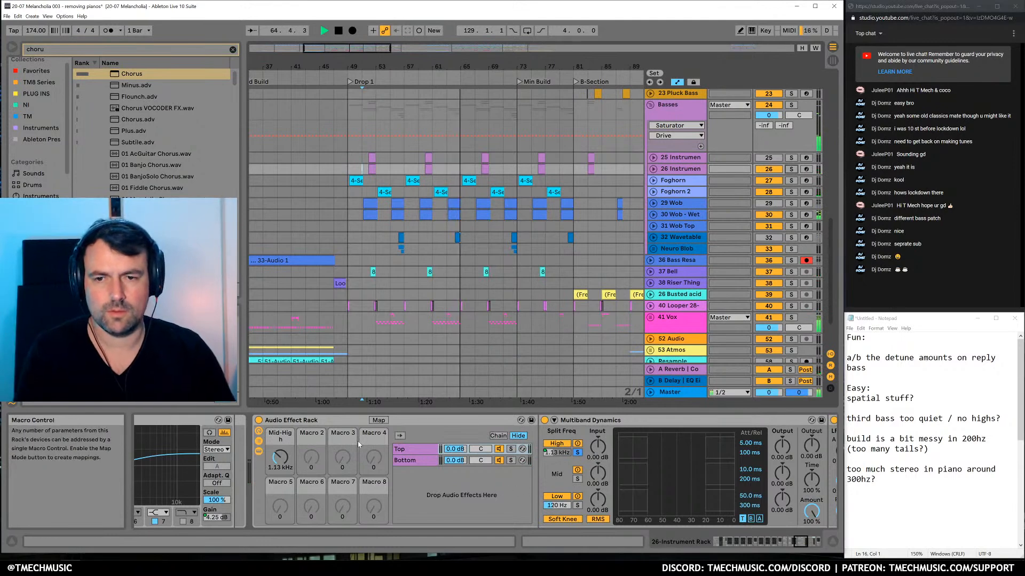
# Set the bass rack's Mid-High macro to 1.73 kHz and the Saturator's Drive to 2.00 dB
pyautogui.moveTo(280, 457); pyautogui.dragTo(279, 447)
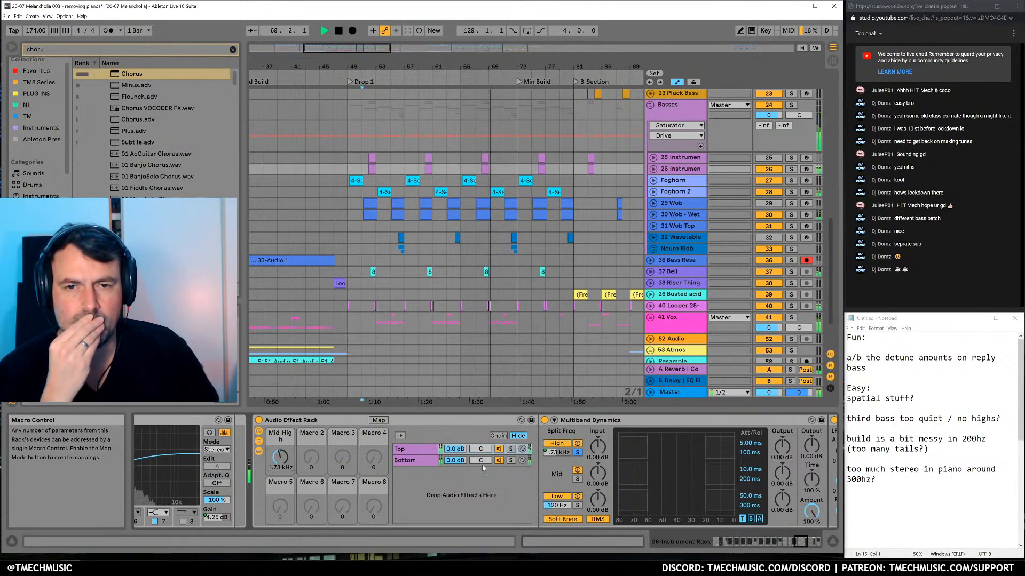
pyautogui.click(806, 542)
pyautogui.moveTo(808, 542); pyautogui.dragTo(821, 544)
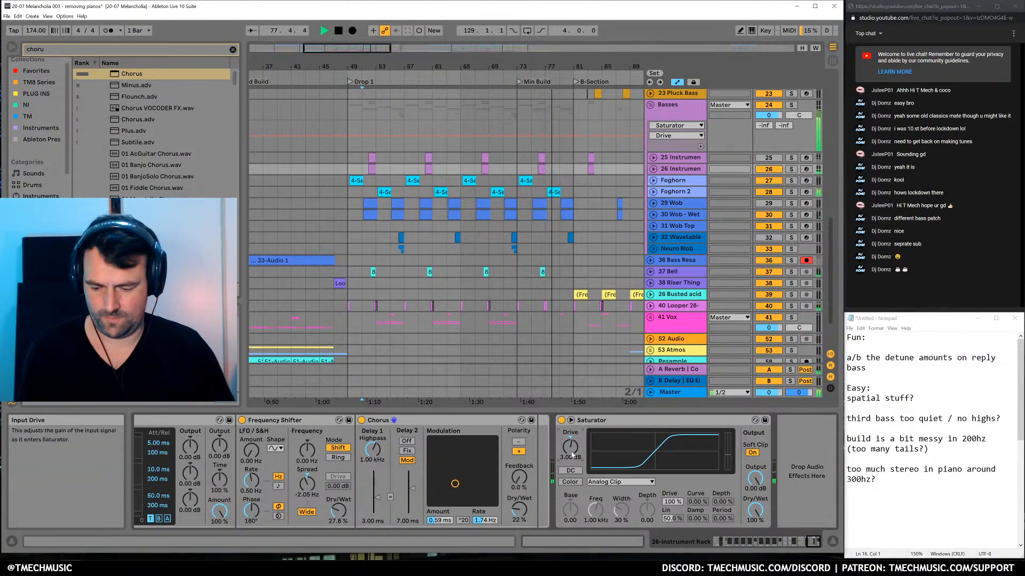
pyautogui.press('space')
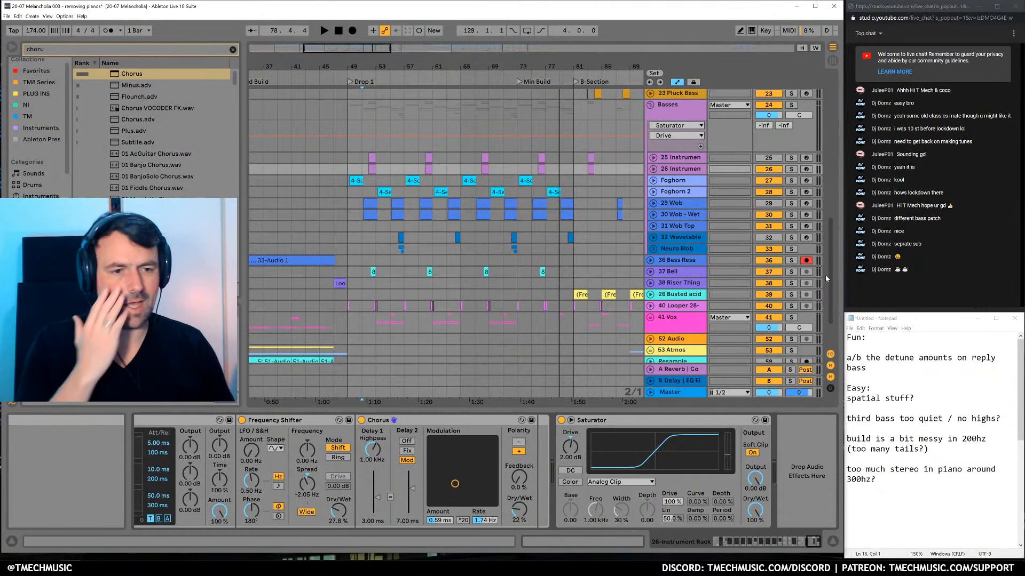
# In the Notepad list, mark "third bass too quiet / no highs?" with an x and move it to the end of the finished items
pyautogui.click(930, 418)
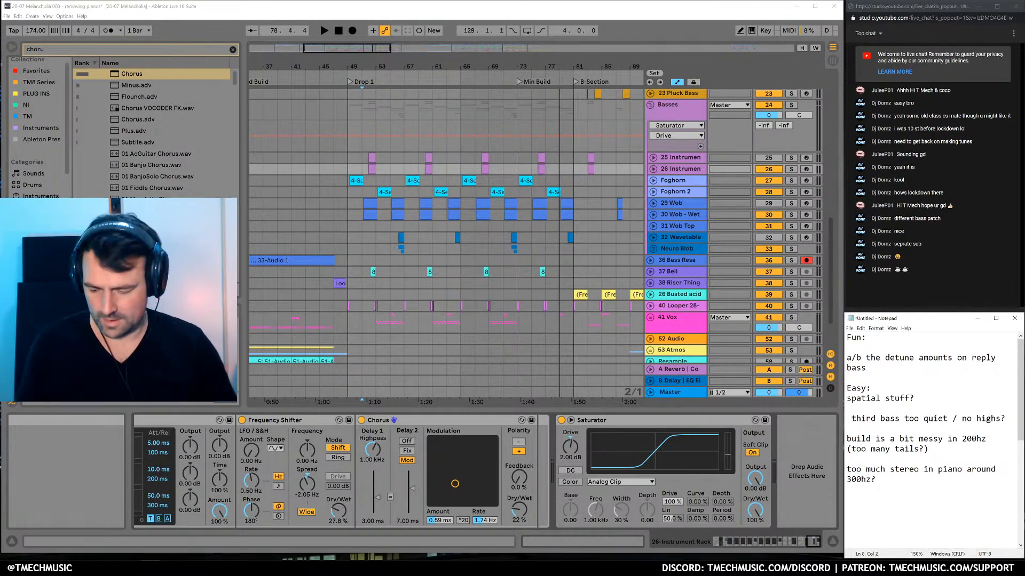
pyautogui.press('End')
pyautogui.hotkey('shift', 'Up')
pyautogui.hotkey('shift', 'Up')
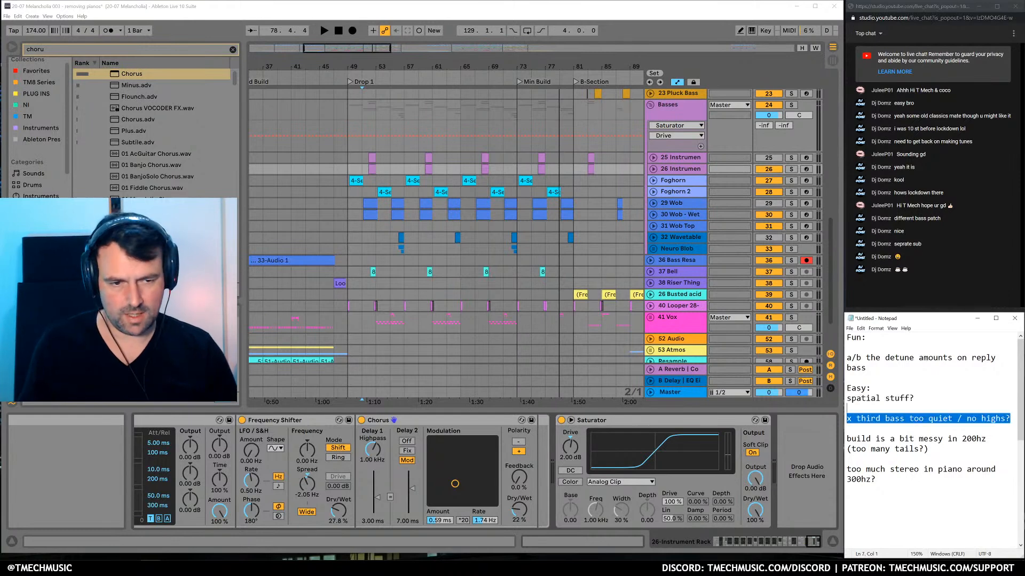
pyautogui.press('Delete')
pyautogui.scroll(-5, 932, 438)
pyautogui.write('x third bass too quiet / no highs?')
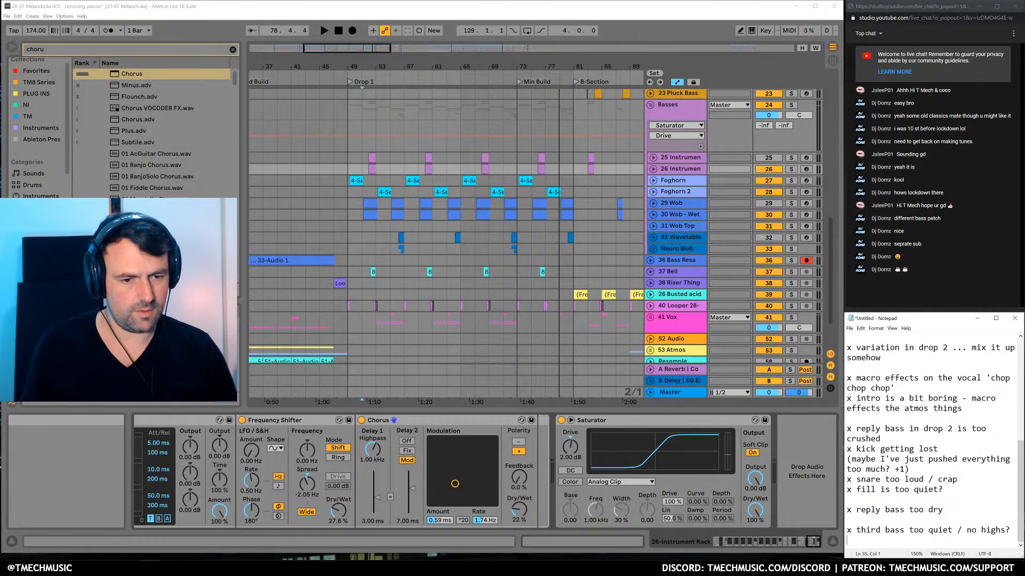
pyautogui.scroll(7, 931, 437)
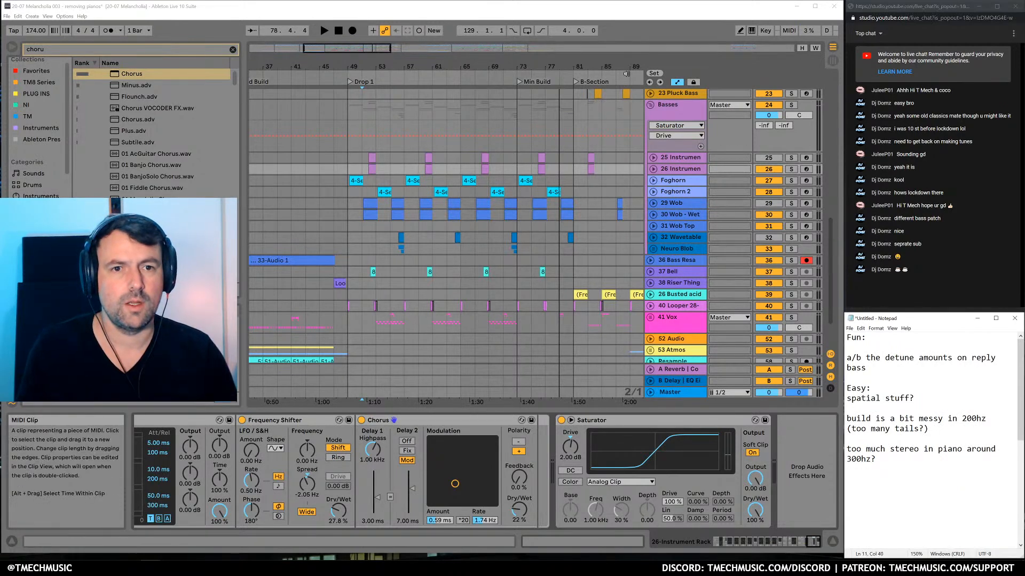
# Solo the 11 Pianos group in Ableton Live and play the first Chords clip in the B-Section
pyautogui.scroll(10, 613, 183)
pyautogui.scroll(5, 594, 176)
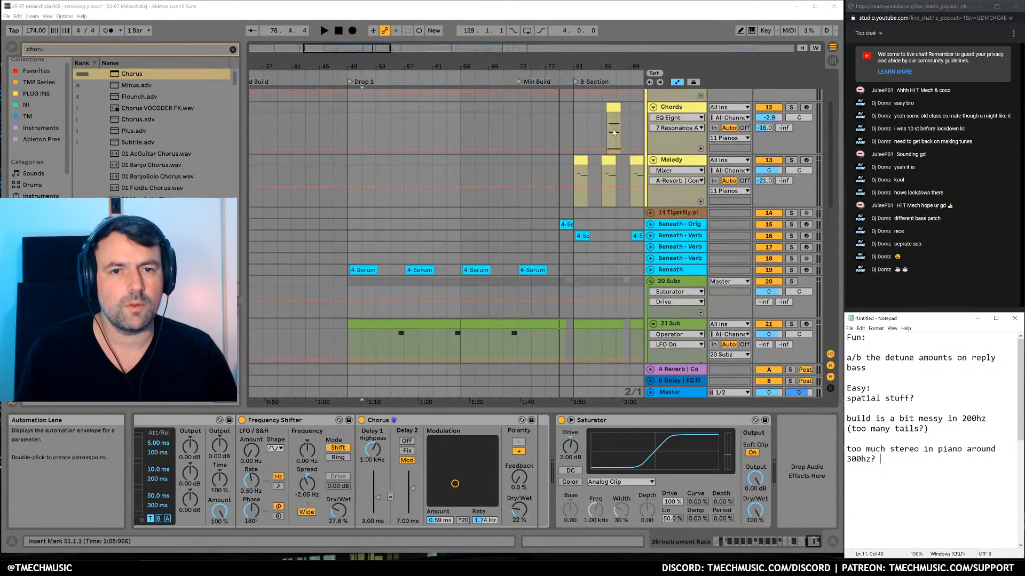
pyautogui.moveTo(597, 67); pyautogui.dragTo(449, 67)
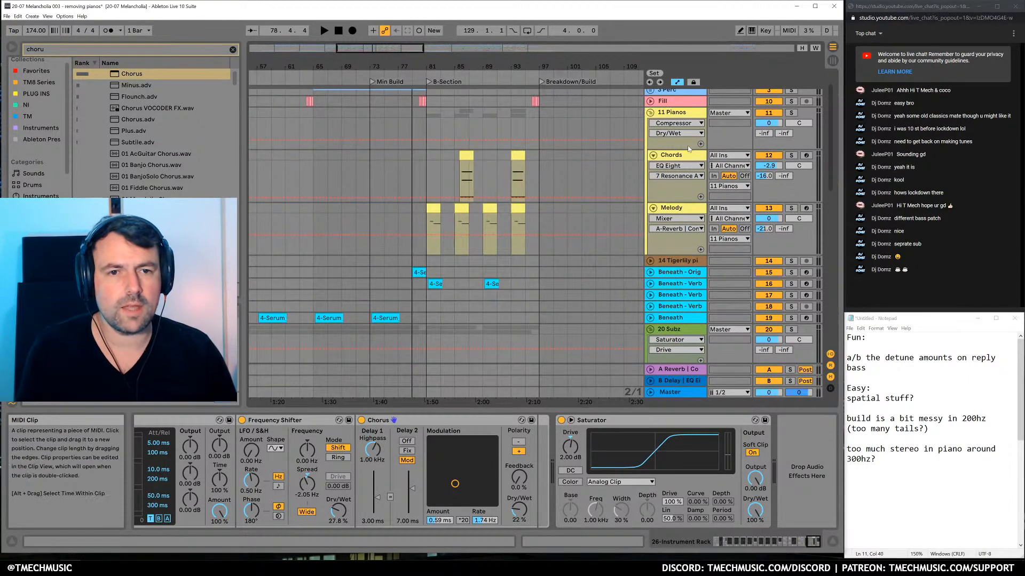
pyautogui.click(791, 113)
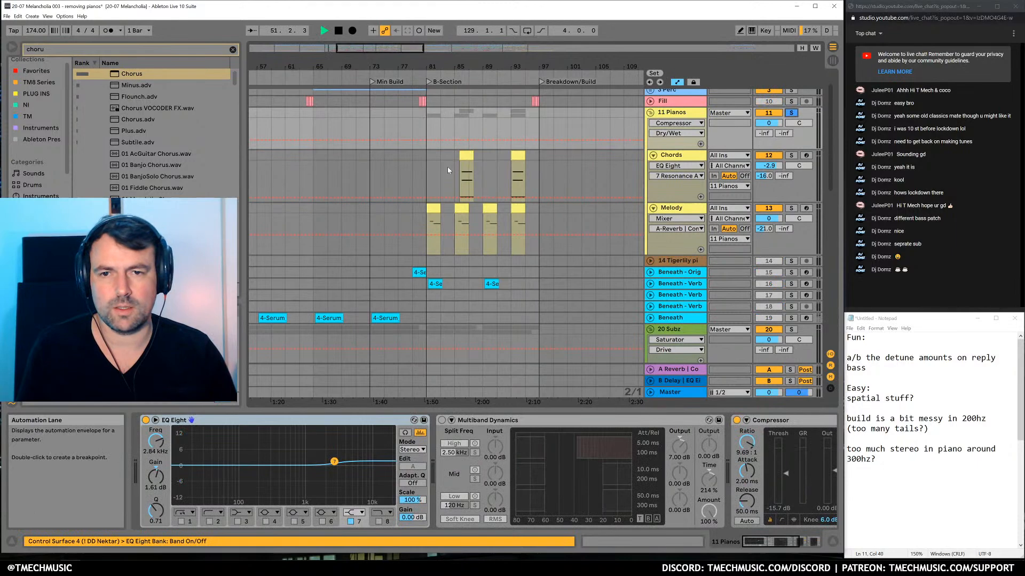
pyautogui.click(462, 170)
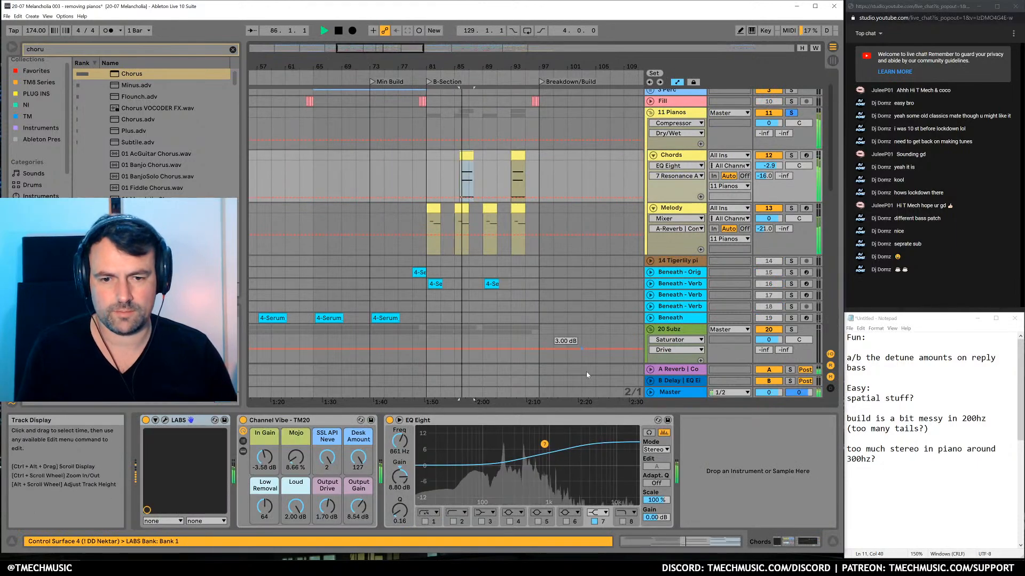
# Search the browser for "span vst" and insert SPAN after the EQ Eight on the Chords track to view its spectrum
pyautogui.hotkey('ctrl', 'f')
pyautogui.write('sp')
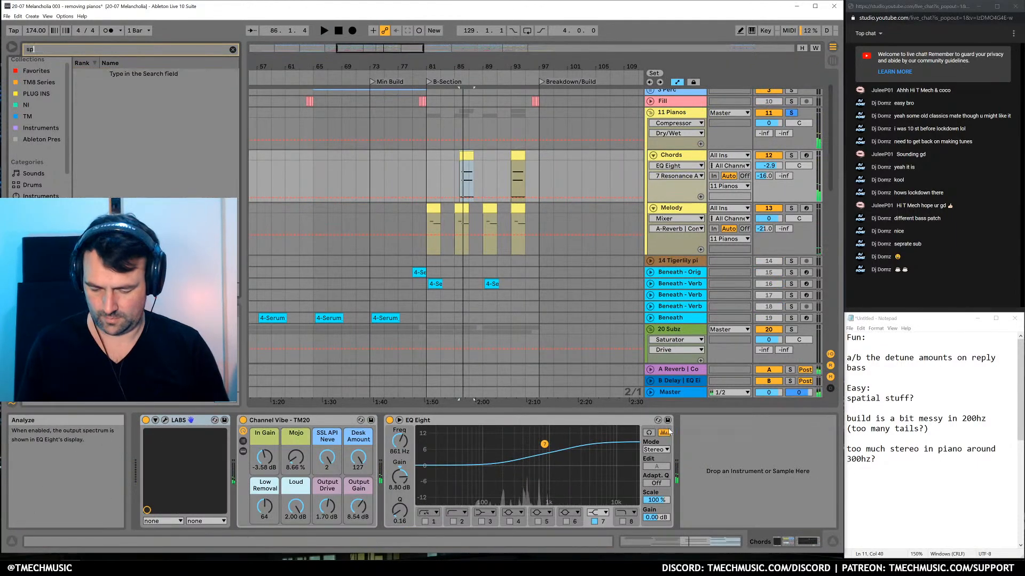
pyautogui.write('an vst')
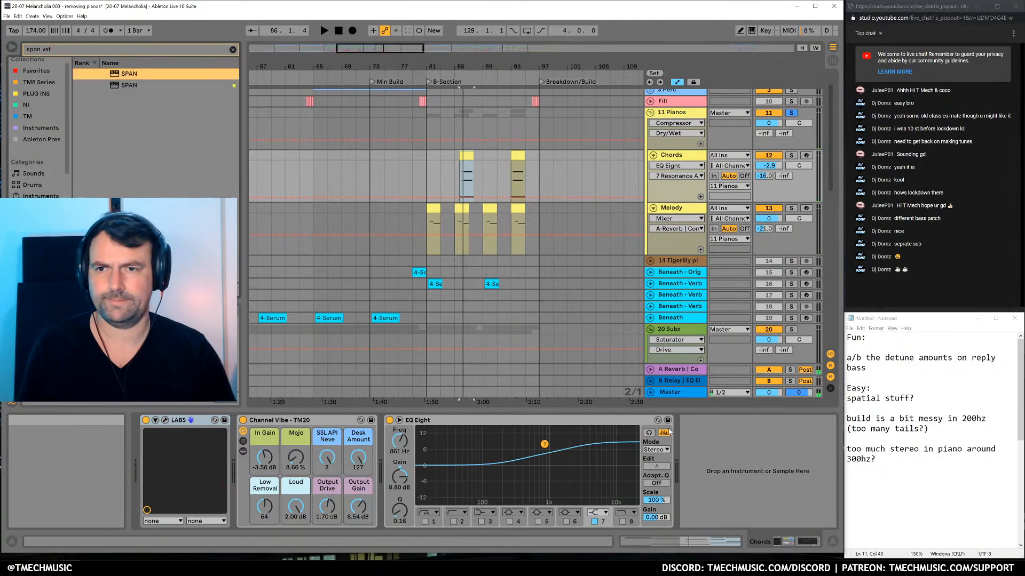
pyautogui.moveTo(728, 444); pyautogui.dragTo(734, 440)
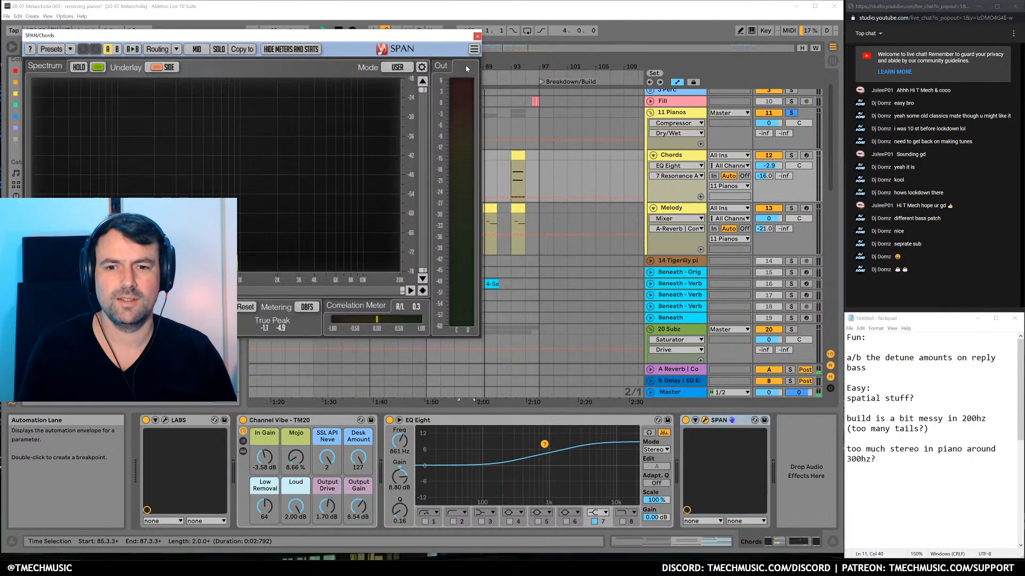
pyautogui.click(477, 36)
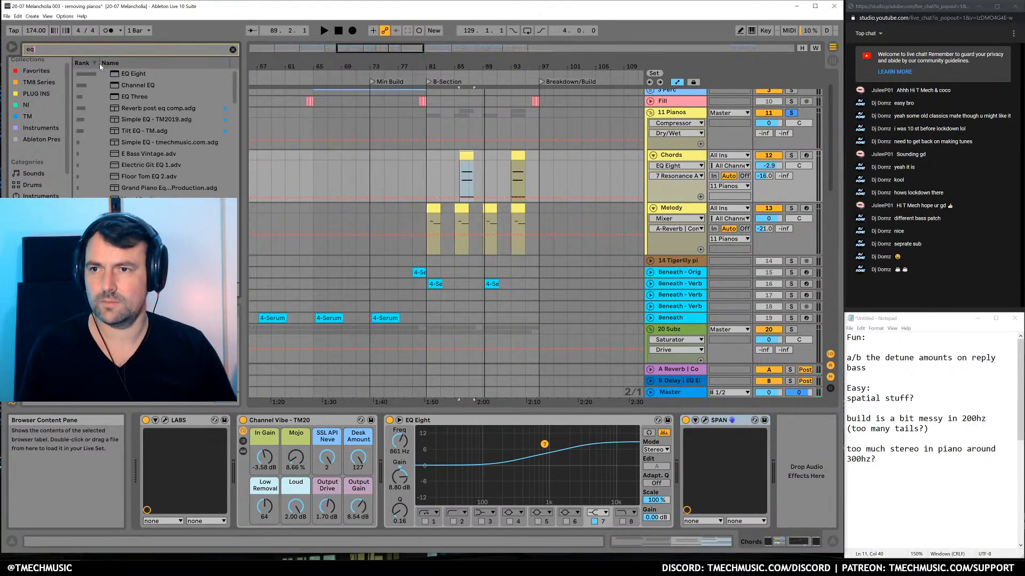
# Add a second EQ Eight before SPAN on Chords, in M/S mode, and cut the side signal by 5.33 dB at 539 Hz
pyautogui.moveTo(133, 73); pyautogui.dragTo(689, 469)
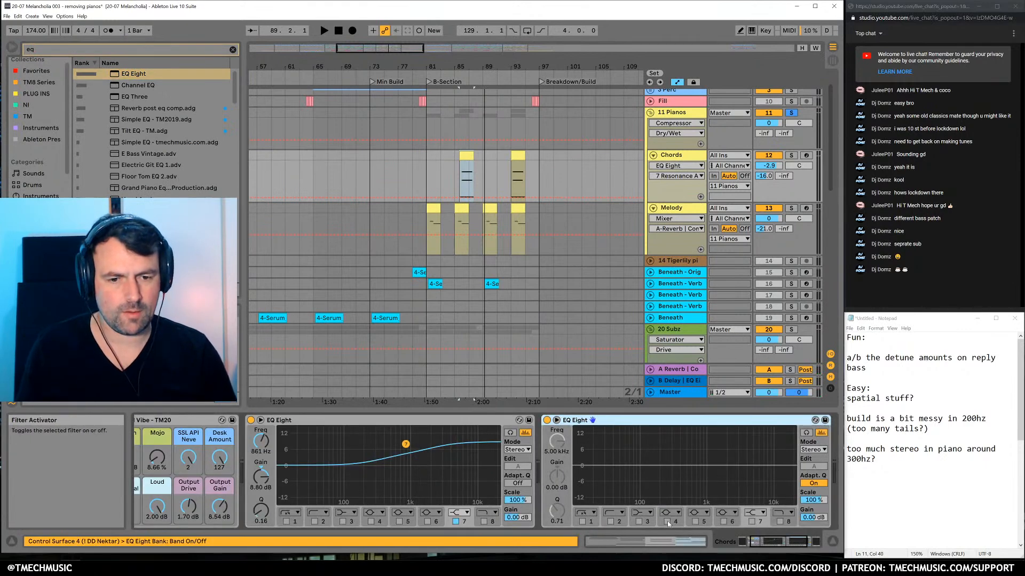
pyautogui.click(813, 450)
pyautogui.click(812, 478)
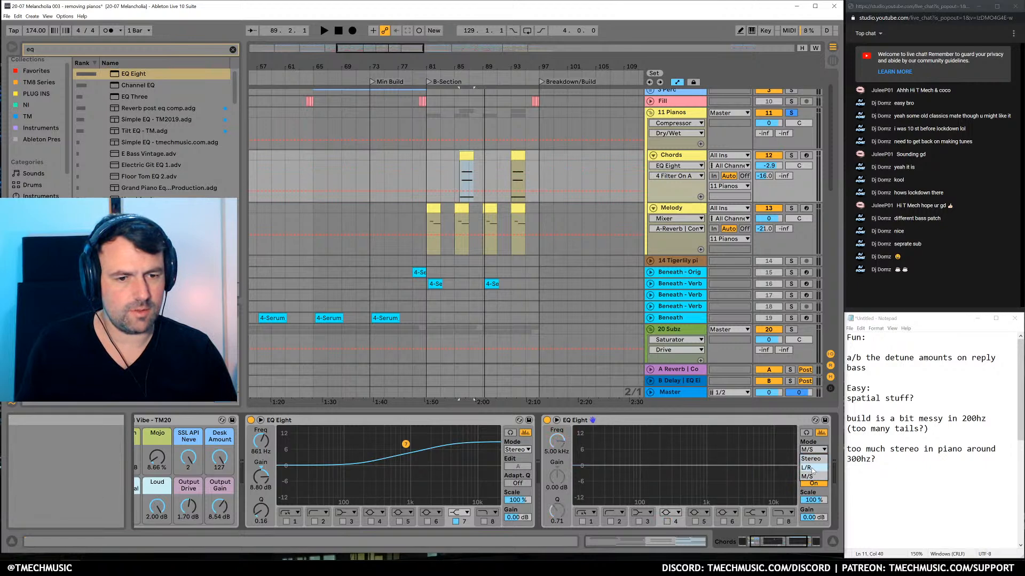
pyautogui.click(813, 466)
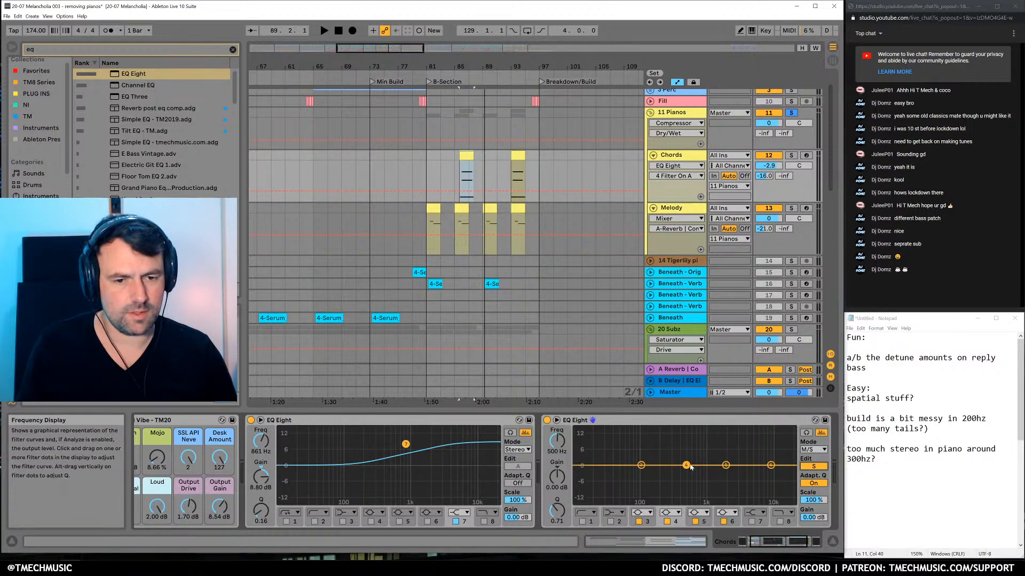
pyautogui.press('space')
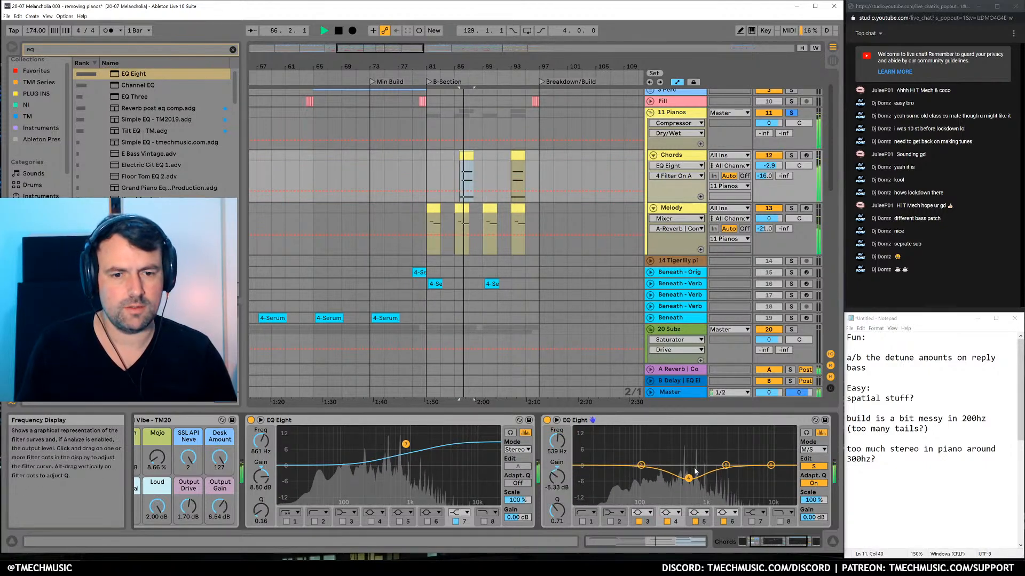
# Compare the playing chords with the second EQ Eight bypassed and active
pyautogui.click(547, 421)
pyautogui.click(546, 420)
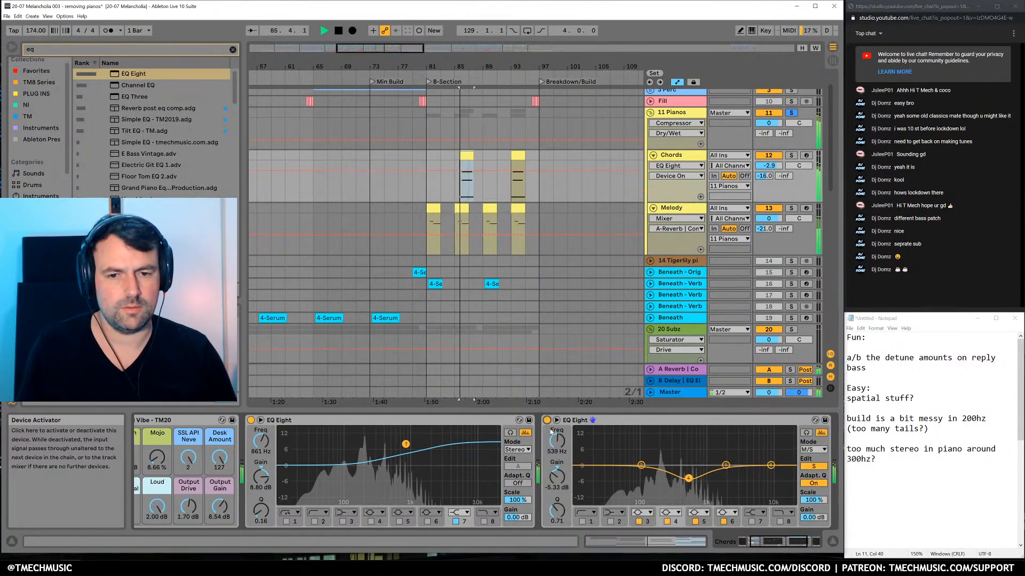
pyautogui.press('space')
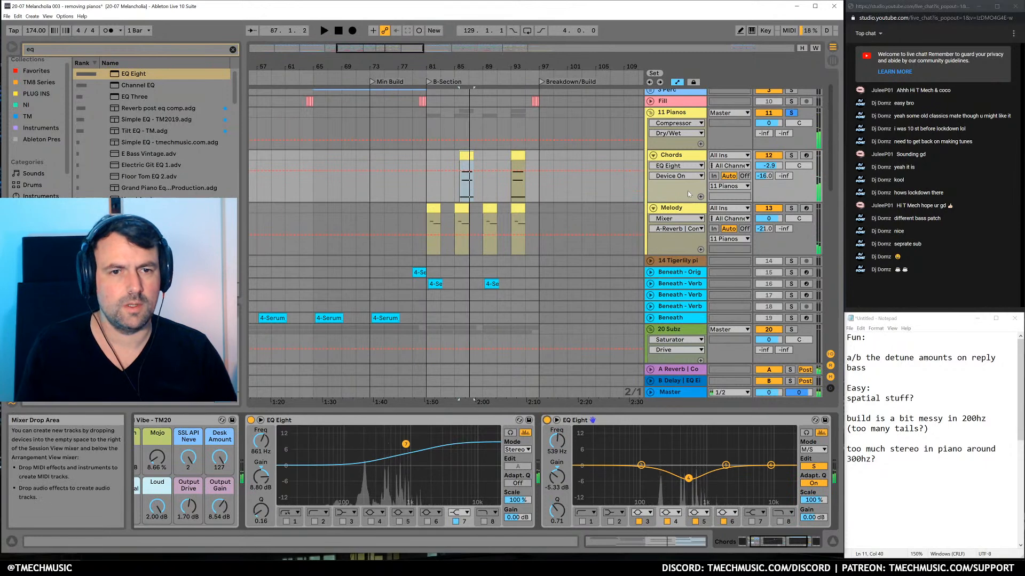
# Insert SPAN after the last Compressor on the 11 Pianos group and play the chords to examine their mid and side spectrum
pyautogui.click(672, 113)
pyautogui.click(814, 542)
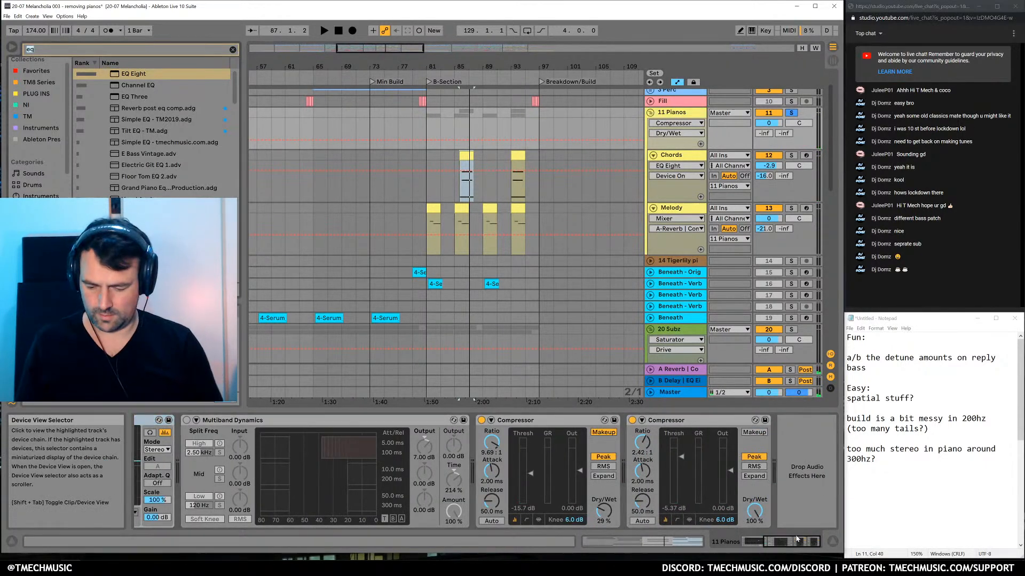
pyautogui.hotkey('ctrl', 'f')
pyautogui.write('span')
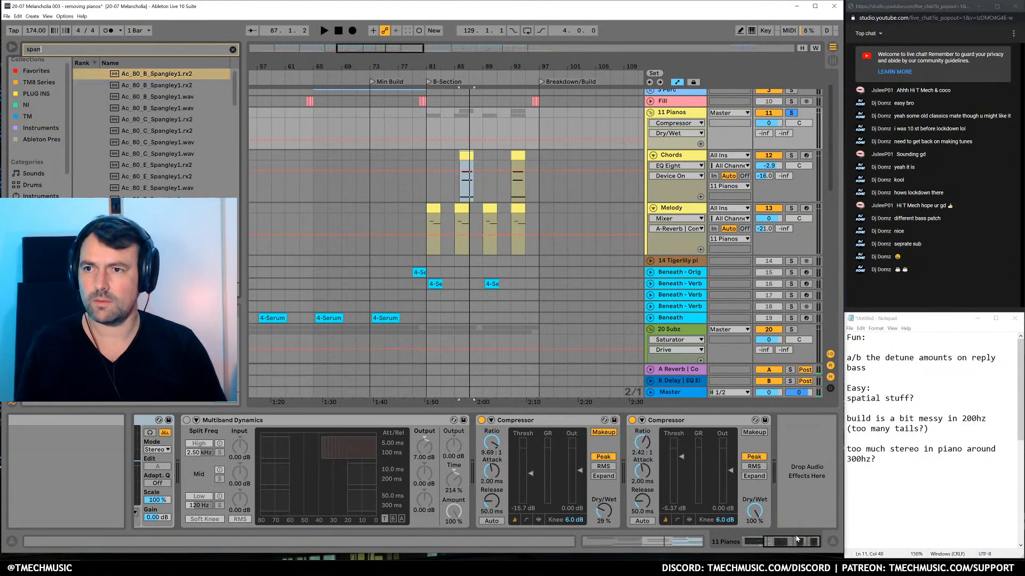
pyautogui.write(' vst')
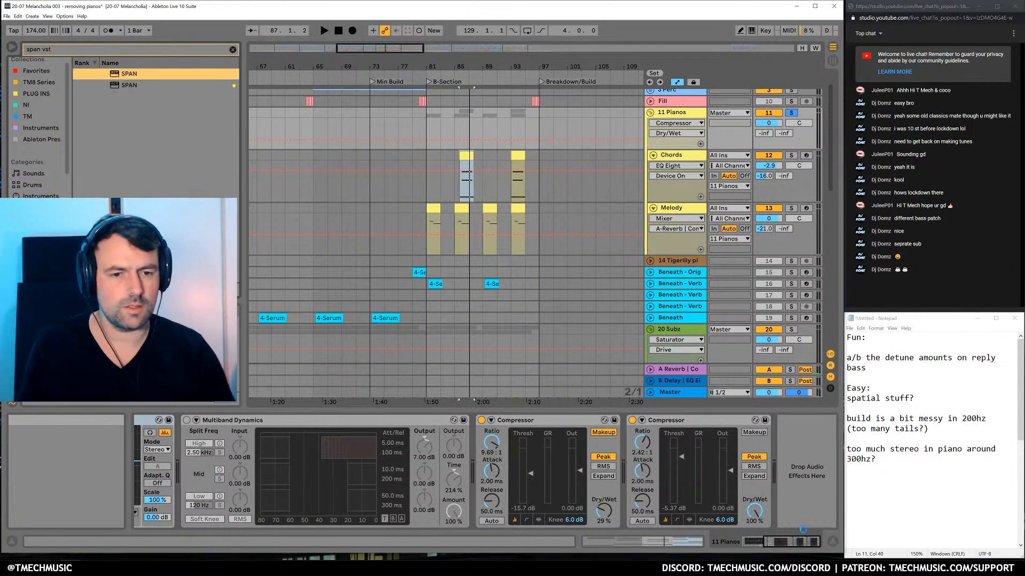
pyautogui.press('Return')
pyautogui.press('space')
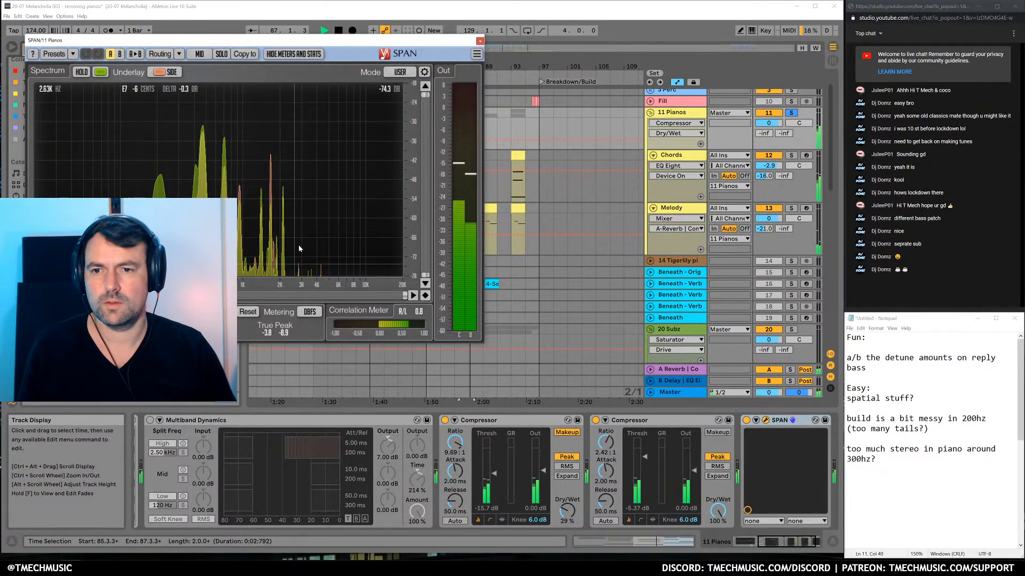
pyautogui.press('space')
# Delete the second EQ Eight and SPAN from the Chords track, keeping the group's SPAN window in view
pyautogui.click(673, 156)
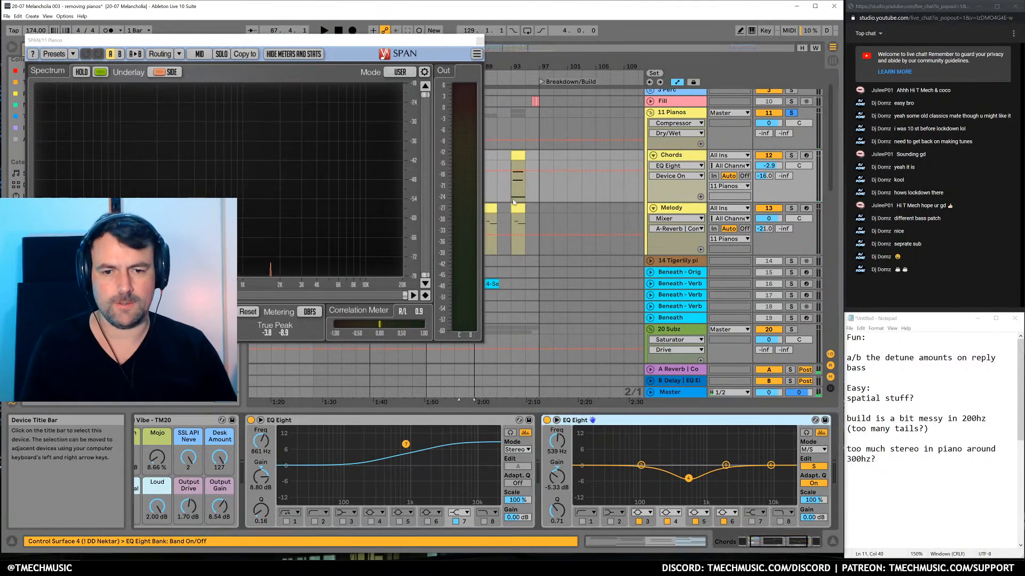
pyautogui.press('Delete')
pyautogui.moveTo(399, 48); pyautogui.dragTo(591, 57)
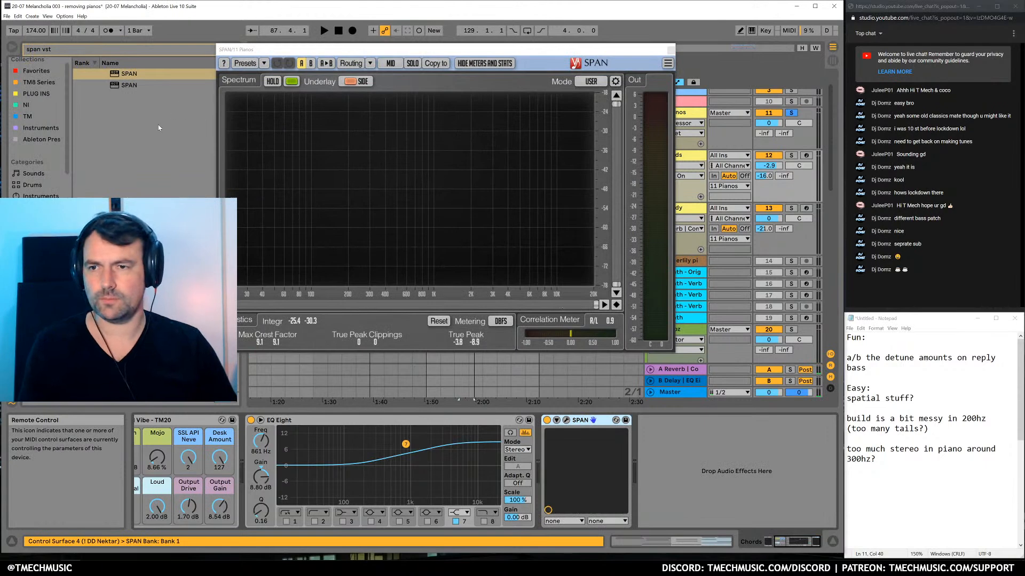
pyautogui.press('Delete')
# Insert a Utility after the EQ Eight on Chords, audition its Width from 66 %, and leave it at 100 %
pyautogui.hotkey('ctrl', 'f')
pyautogui.write('util')
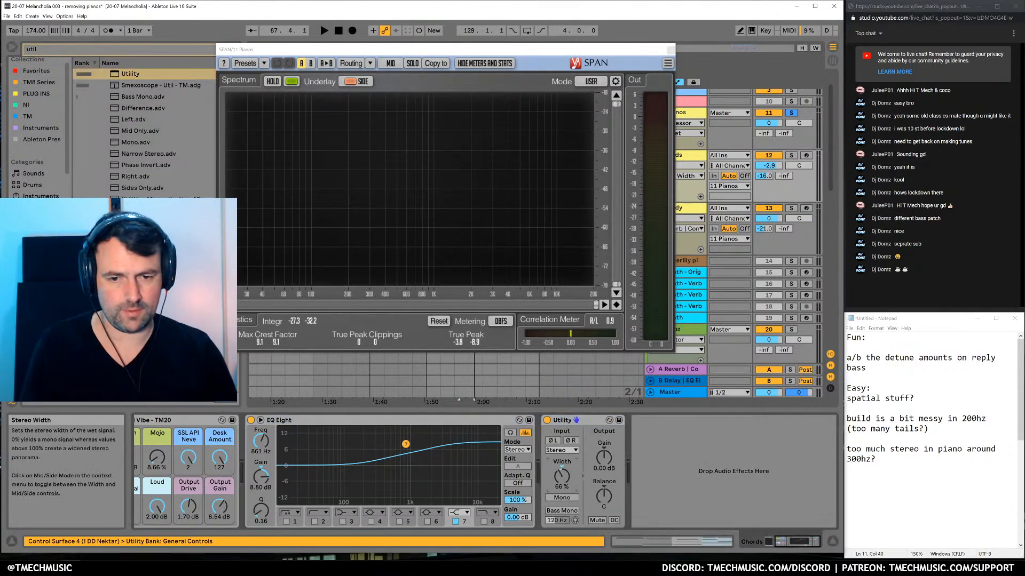
pyautogui.press('space')
pyautogui.moveTo(563, 484); pyautogui.dragTo(565, 470)
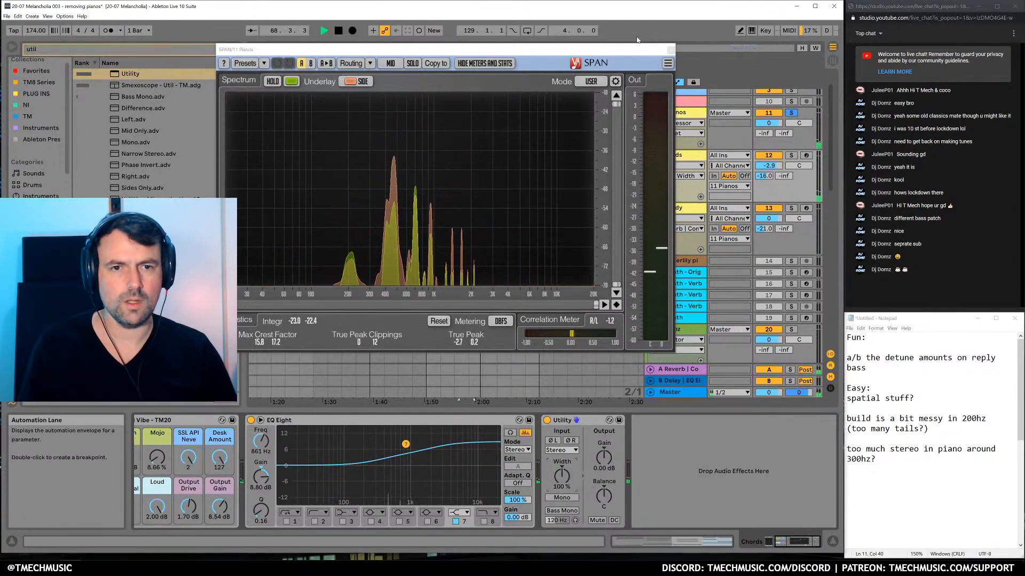
pyautogui.click(671, 49)
pyautogui.press('space')
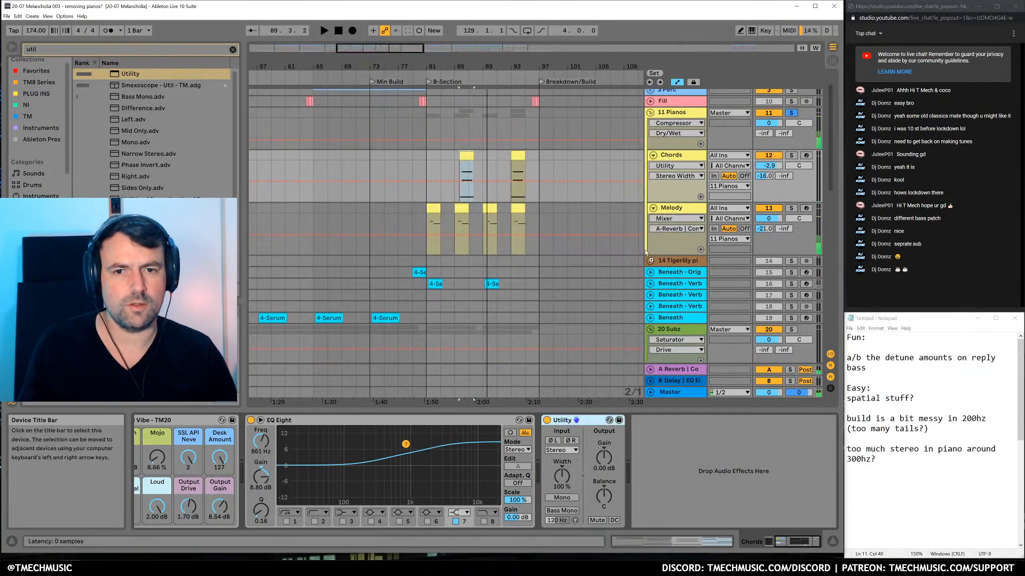
# Solo the Melody track and play its clip at bar 89
pyautogui.click(681, 209)
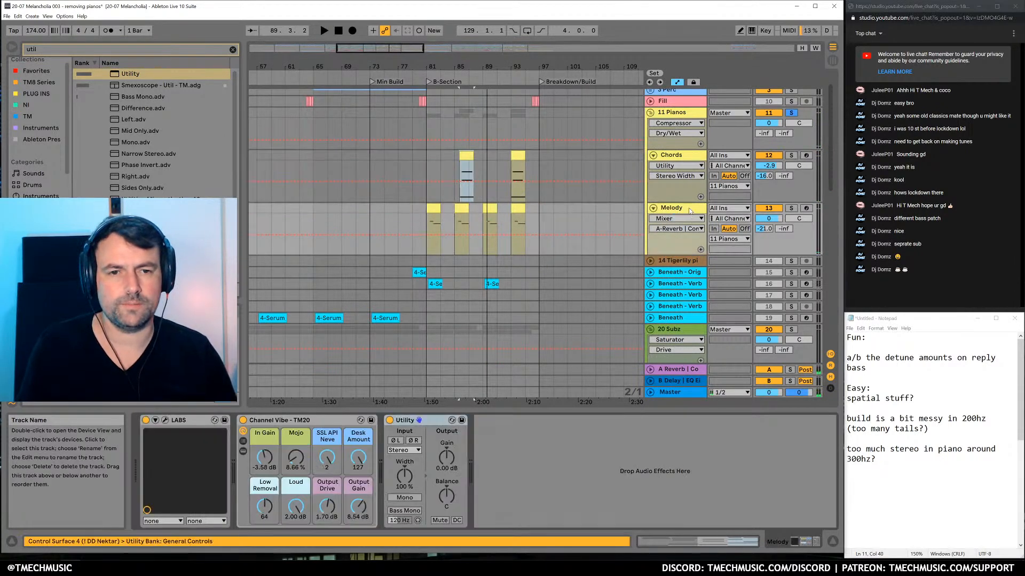
pyautogui.click(489, 208)
pyautogui.click(791, 208)
pyautogui.press('space')
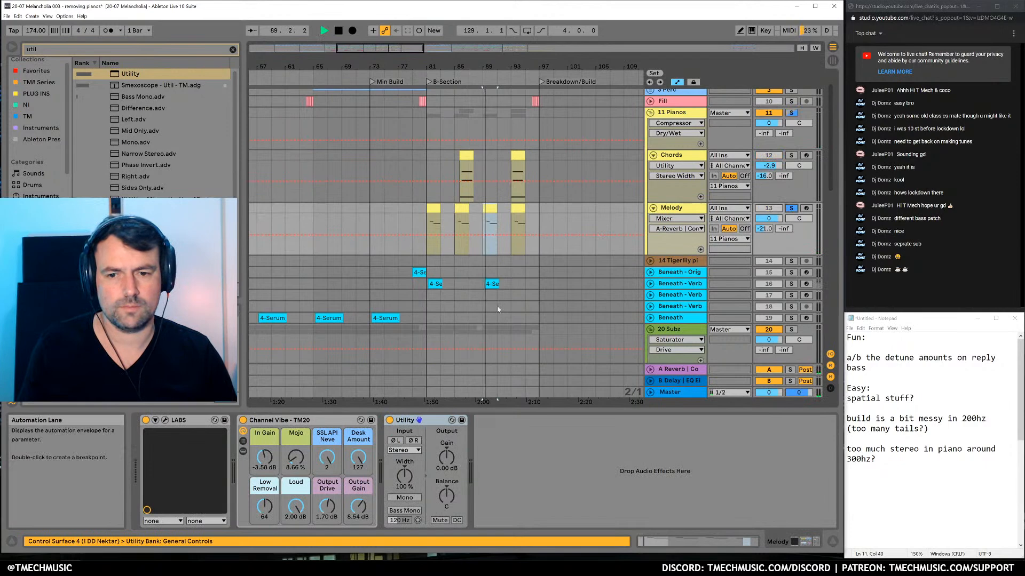
# Examine the soloed melody's mid and side spectrum in the 11 Pianos group's SPAN, restarting playback
pyautogui.click(688, 122)
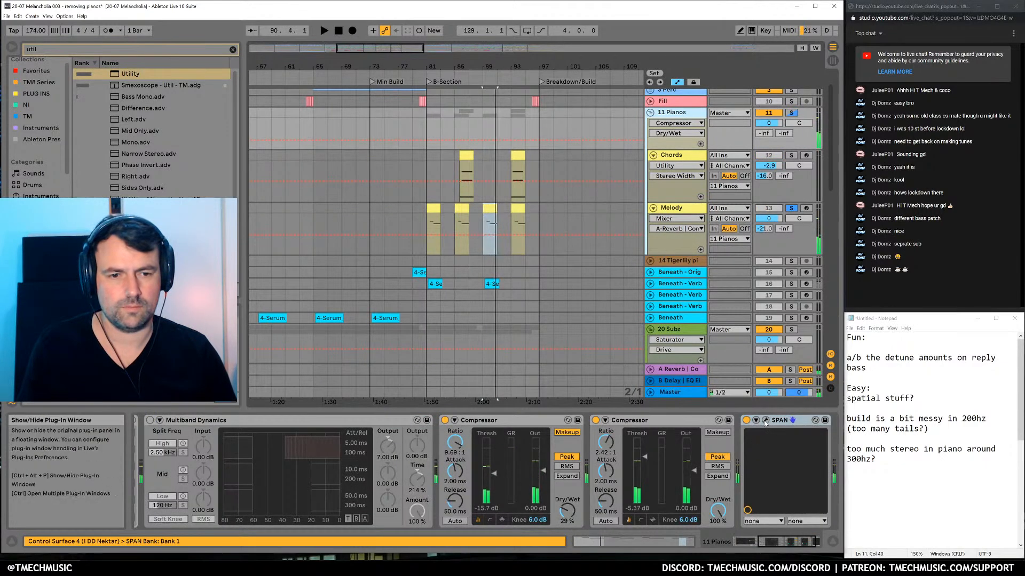
pyautogui.click(765, 420)
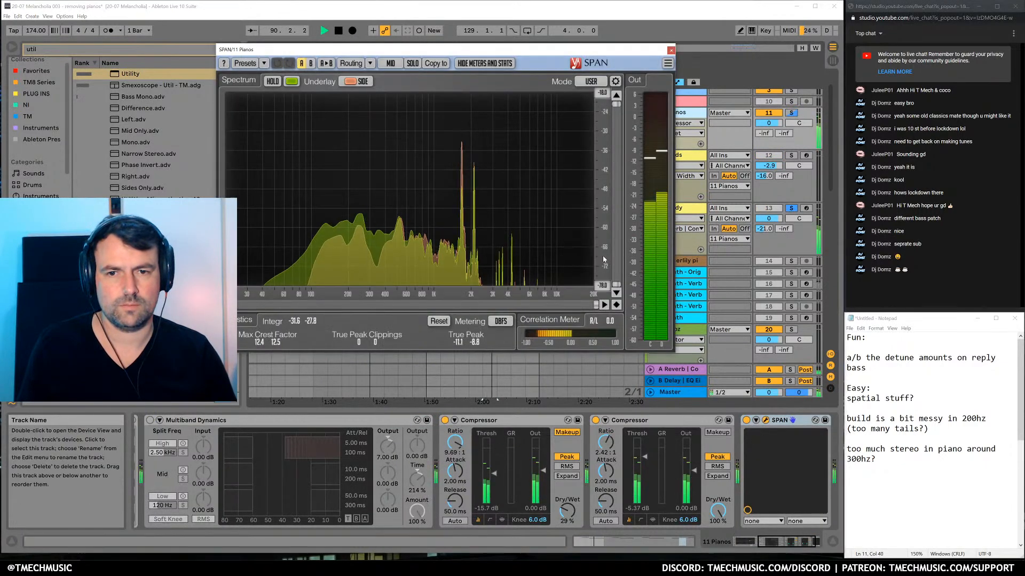
pyautogui.click(670, 51)
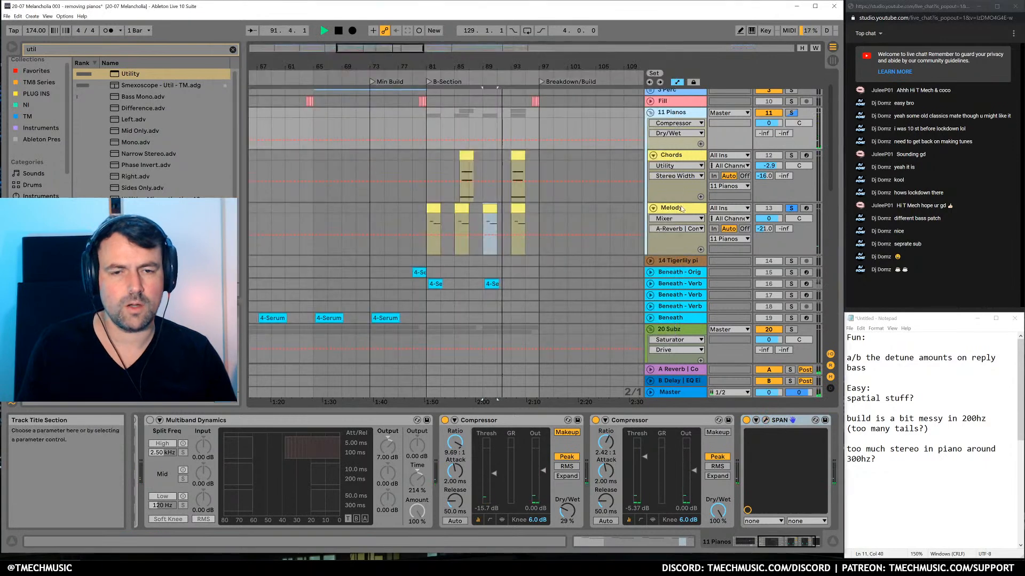
# Solo the Chords track, play its clip at bar 93, and examine its mid and side spectrum in the 11 Pianos group's SPAN
pyautogui.press('space')
pyautogui.click(791, 155)
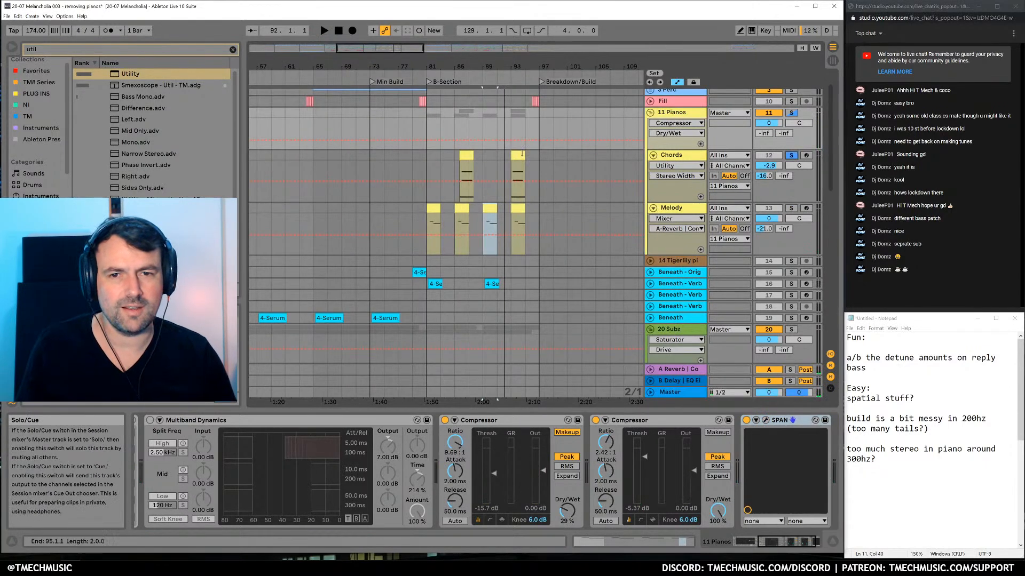
pyautogui.click(517, 156)
pyautogui.press('space')
pyautogui.click(693, 114)
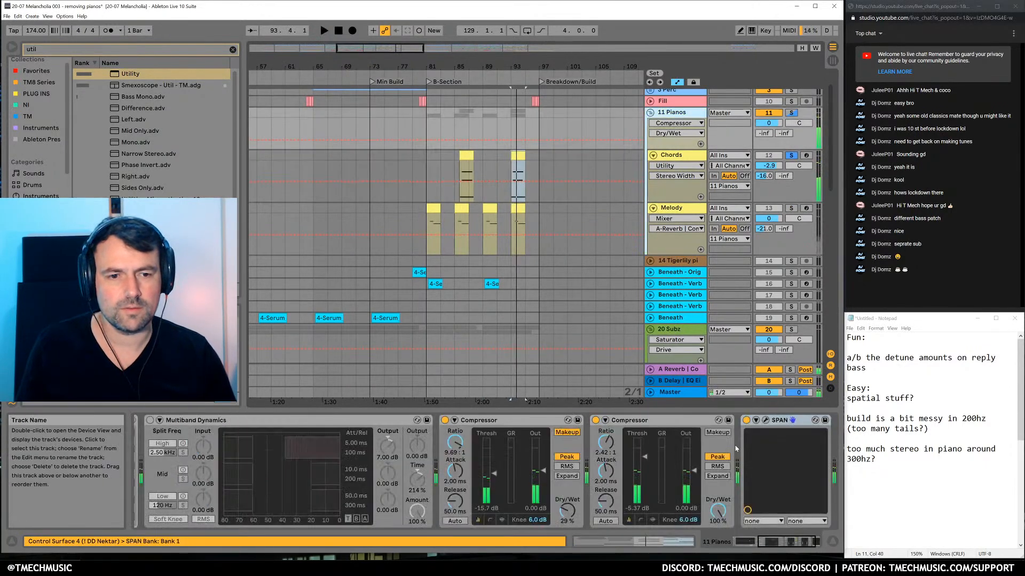
pyautogui.click(766, 420)
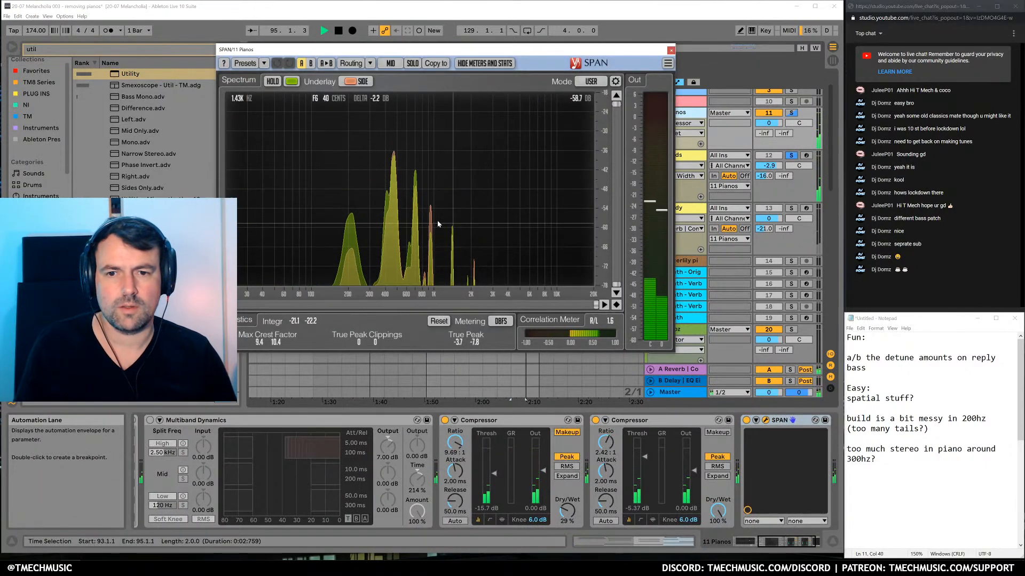
pyautogui.press('space')
# Set the Utility Width to 71 % on Chords and 66 % on Melody, closing the SPAN window
pyautogui.click(692, 155)
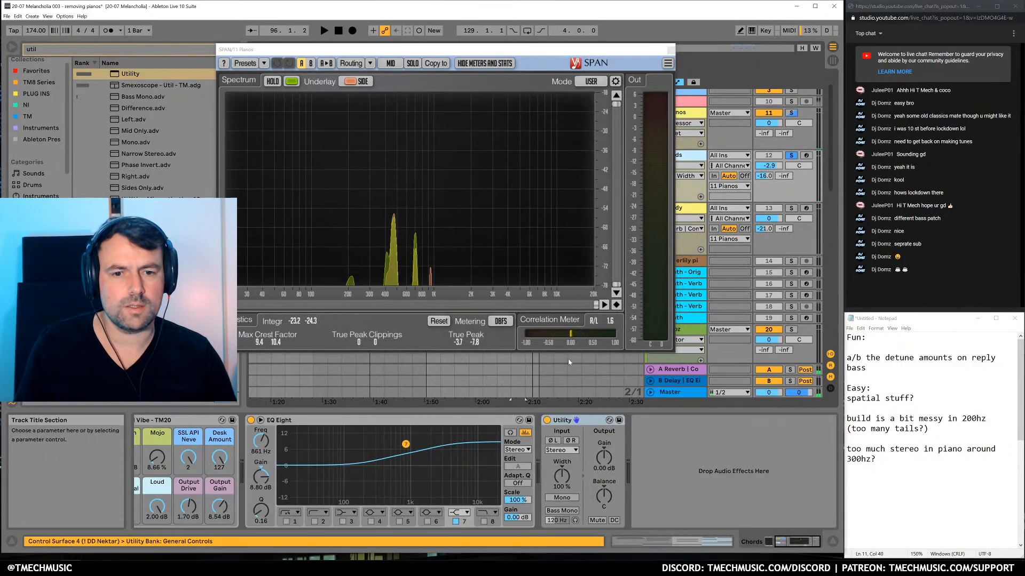
pyautogui.moveTo(562, 476); pyautogui.dragTo(561, 499)
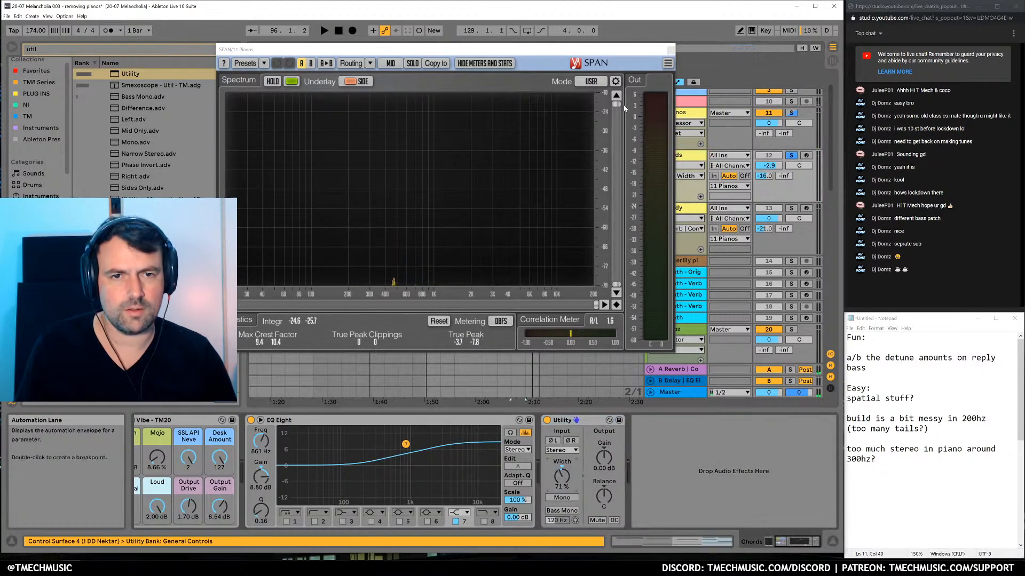
pyautogui.click(670, 51)
pyautogui.click(671, 207)
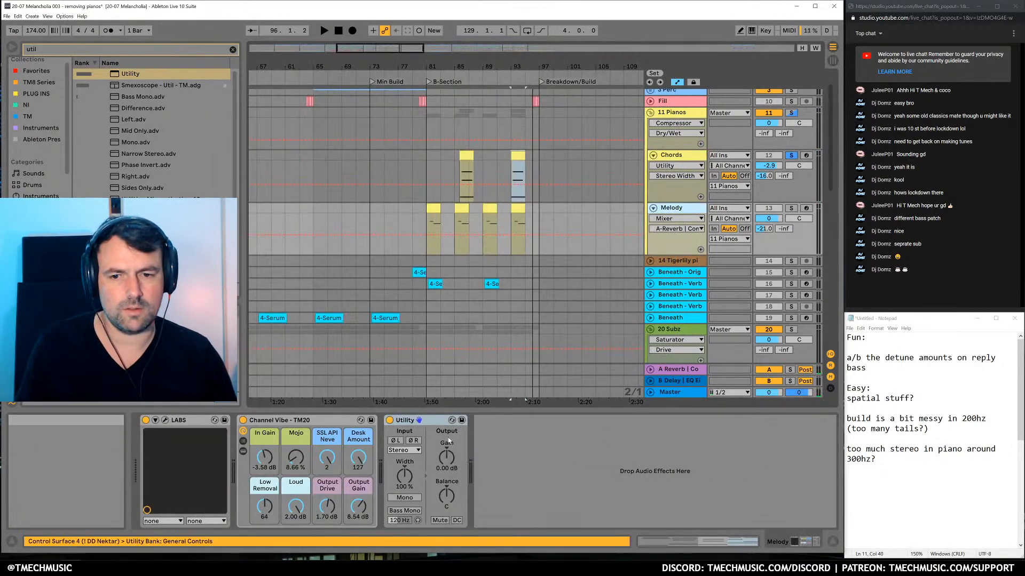
pyautogui.moveTo(405, 475); pyautogui.dragTo(404, 486)
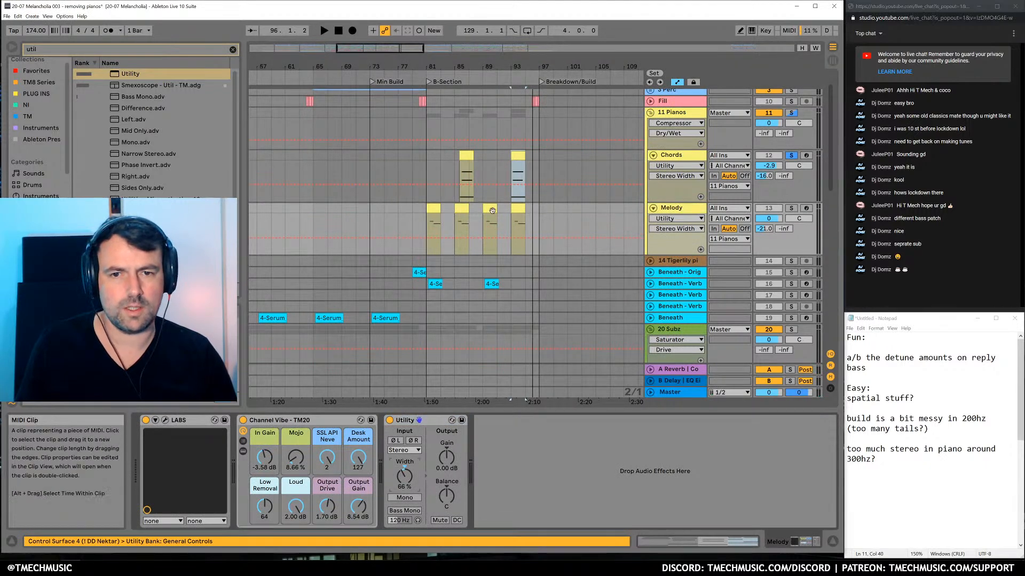
# Turn off the piano solos and listen to the full mix from bar 89, then from bar 79
pyautogui.click(489, 209)
pyautogui.press('space')
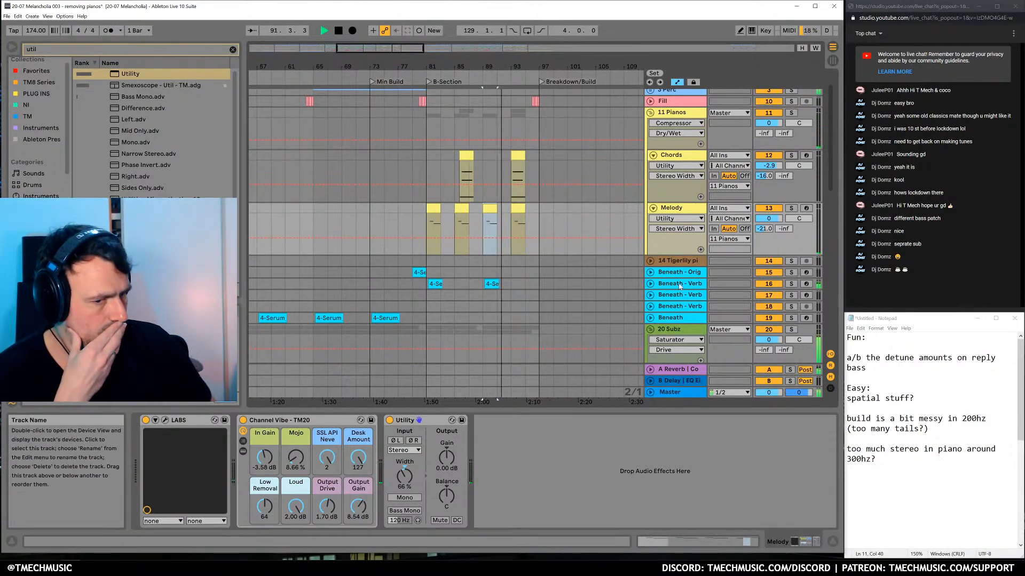
pyautogui.scroll(-6, 581, 287)
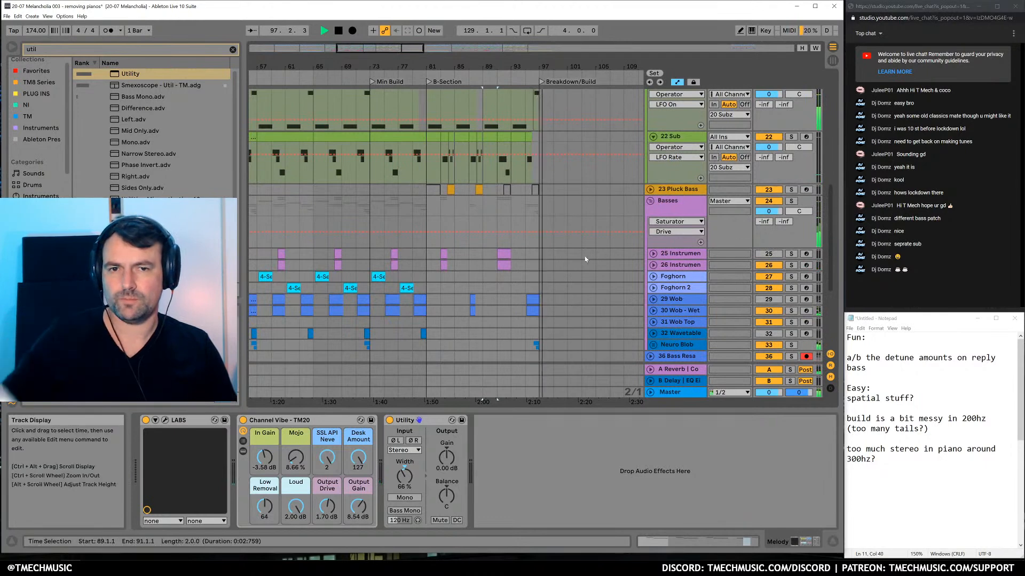
pyautogui.scroll(6, 588, 255)
pyautogui.click(412, 123)
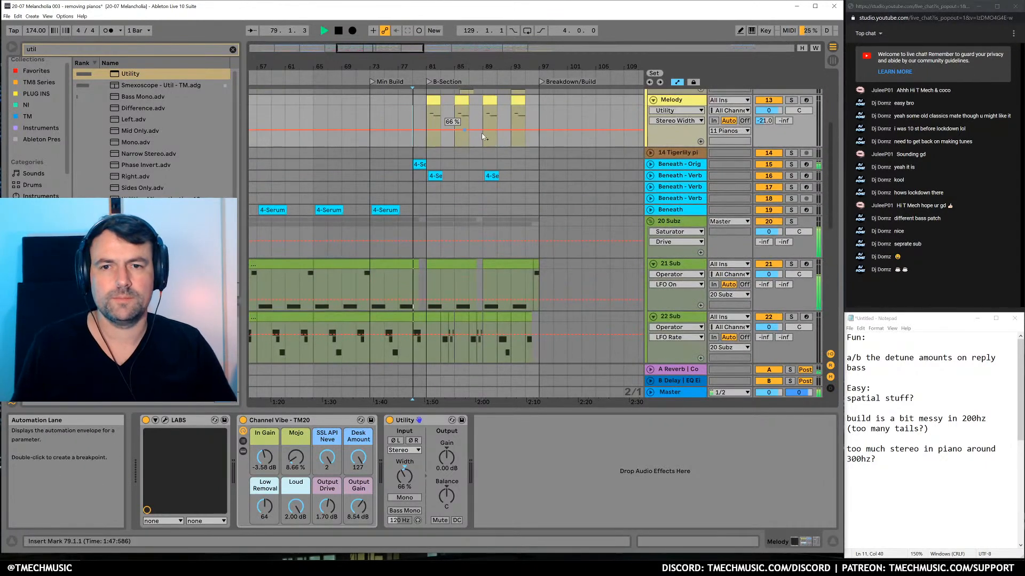
pyautogui.press('space')
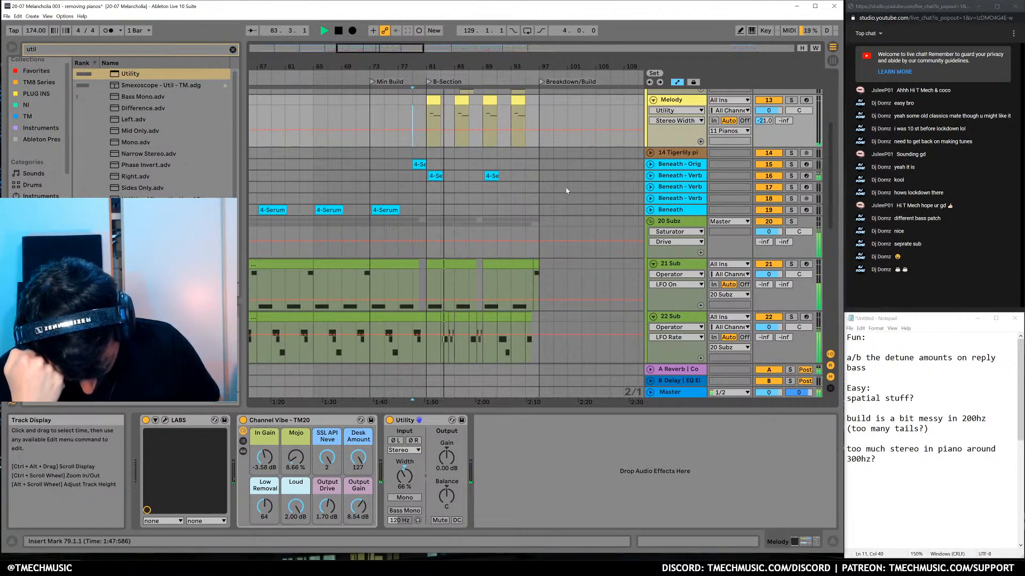
# Delete track 25's clips from both drops and track 26's clips from both B-sections, and activate track 25
pyautogui.moveTo(464, 66); pyautogui.dragTo(482, 46)
pyautogui.scroll(-4, 470, 273)
pyautogui.moveTo(463, 229)
pyautogui.mouseDown()
pyautogui.moveTo(544, 229)
pyautogui.moveTo(534, 229)
pyautogui.mouseUp()
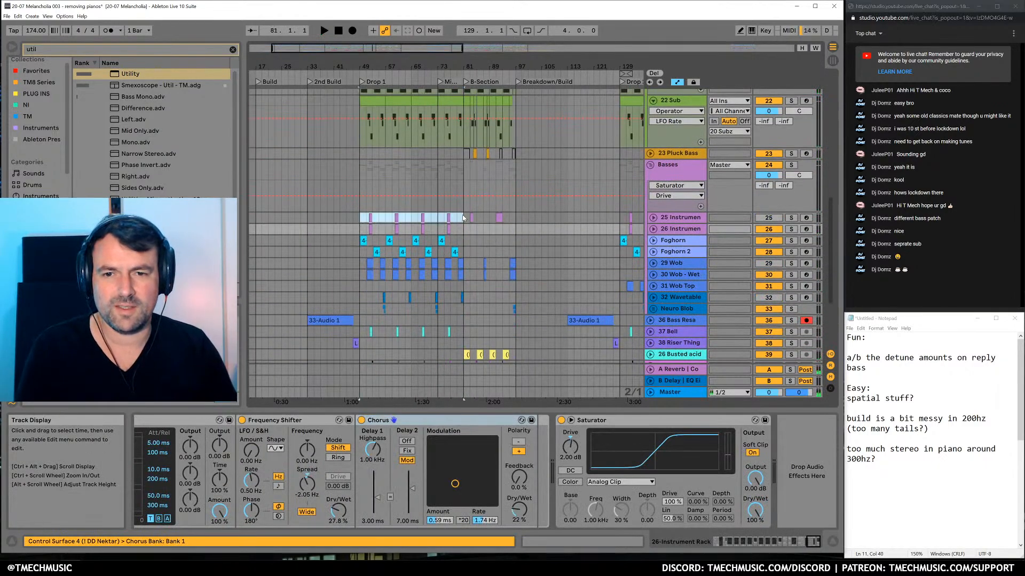
pyautogui.press('Delete')
pyautogui.moveTo(612, 68); pyautogui.dragTo(427, 60)
pyautogui.moveTo(433, 215); pyautogui.dragTo(569, 229)
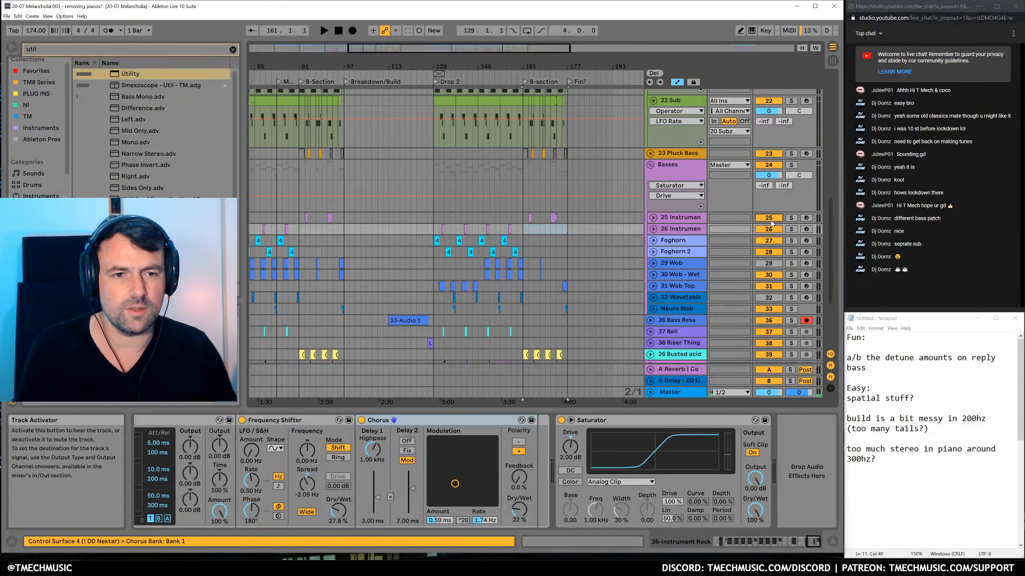
# Play the first B-section from bar 81 to check the track 25 bass in the mix
pyautogui.click(301, 218)
pyautogui.press('space')
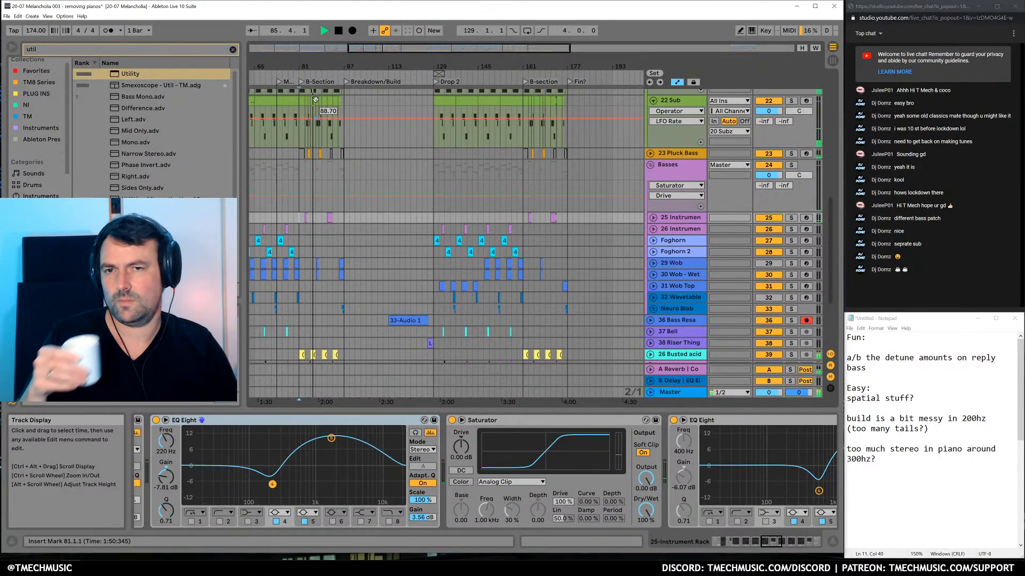
pyautogui.moveTo(317, 68); pyautogui.dragTo(333, 97)
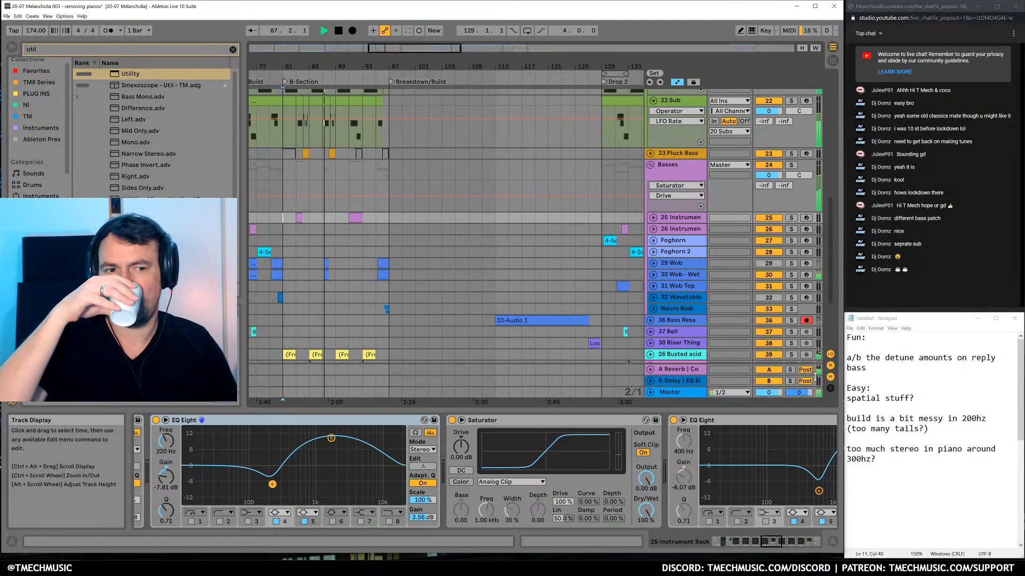
# Switch to Notepad and mark the note about too much stereo in the piano as done with an x
pyautogui.click(848, 449)
pyautogui.write('x')
pyautogui.moveTo(880, 459); pyautogui.dragTo(847, 459)
pyautogui.click(911, 428)
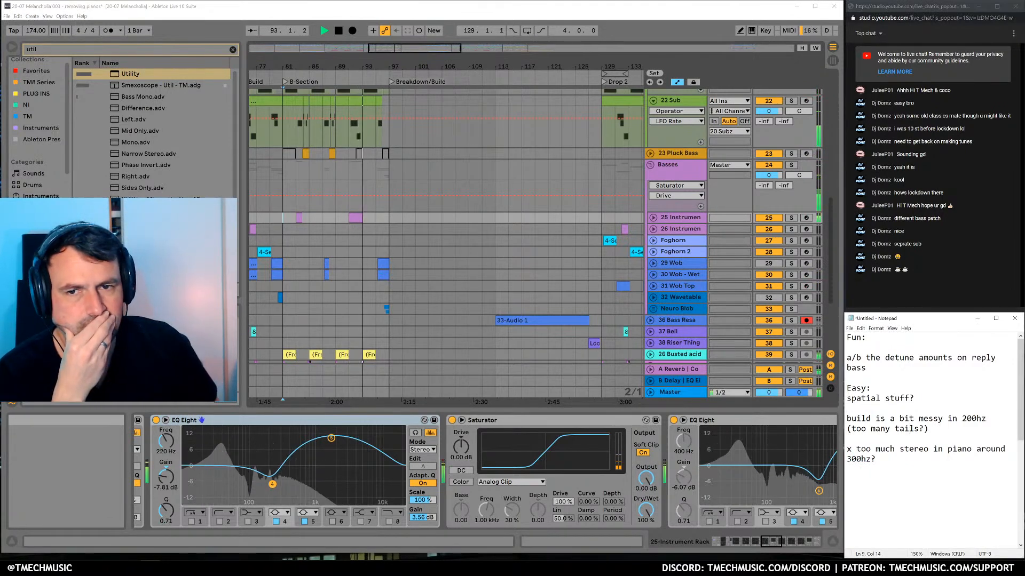
# Listen from the B-section through the Breakdown/Build into Drop 2, reviewing which tracks play in each section
pyautogui.scroll(-3, 332, 270)
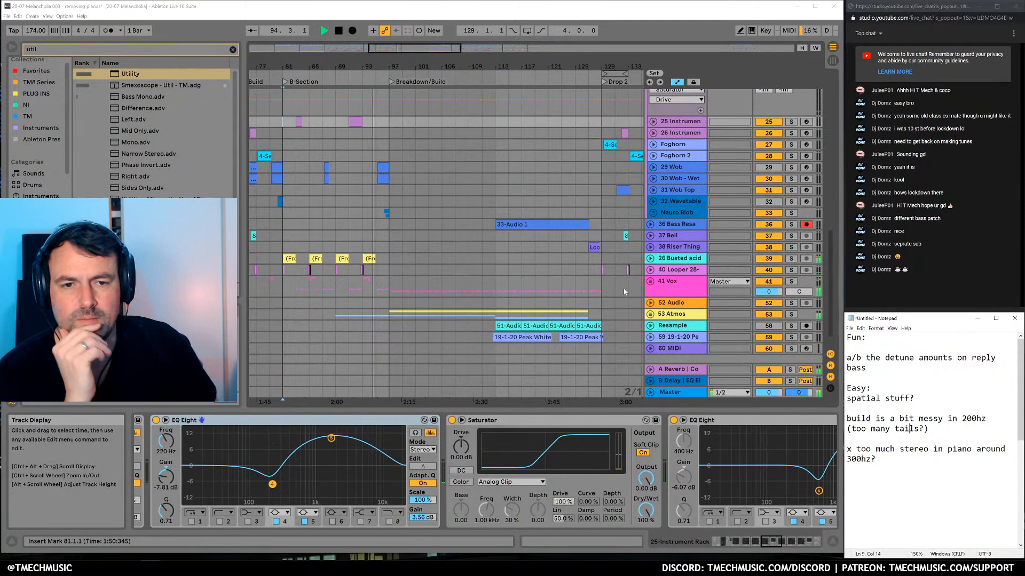
pyautogui.moveTo(365, 65); pyautogui.dragTo(427, 53)
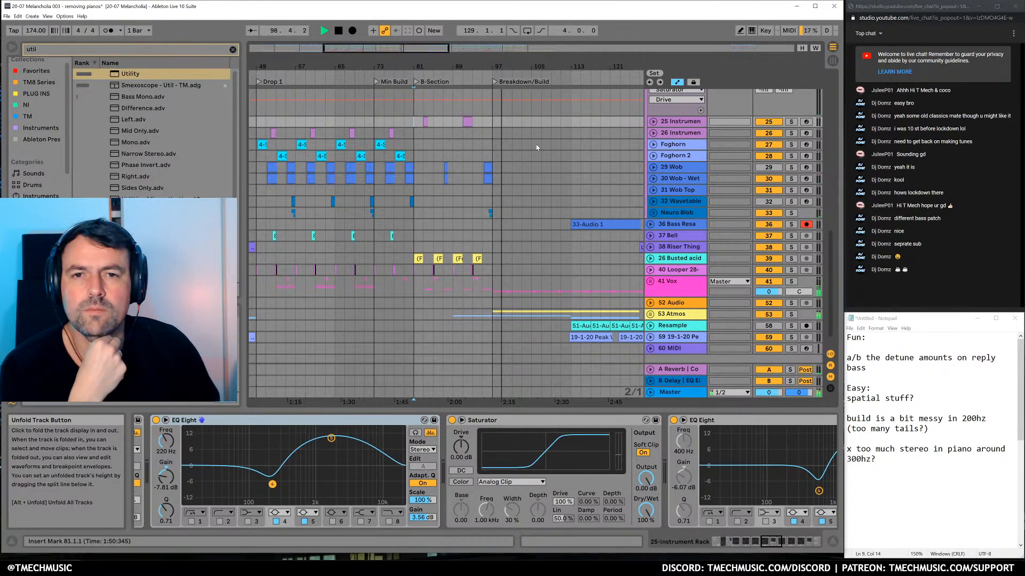
pyautogui.moveTo(525, 66); pyautogui.dragTo(527, 53)
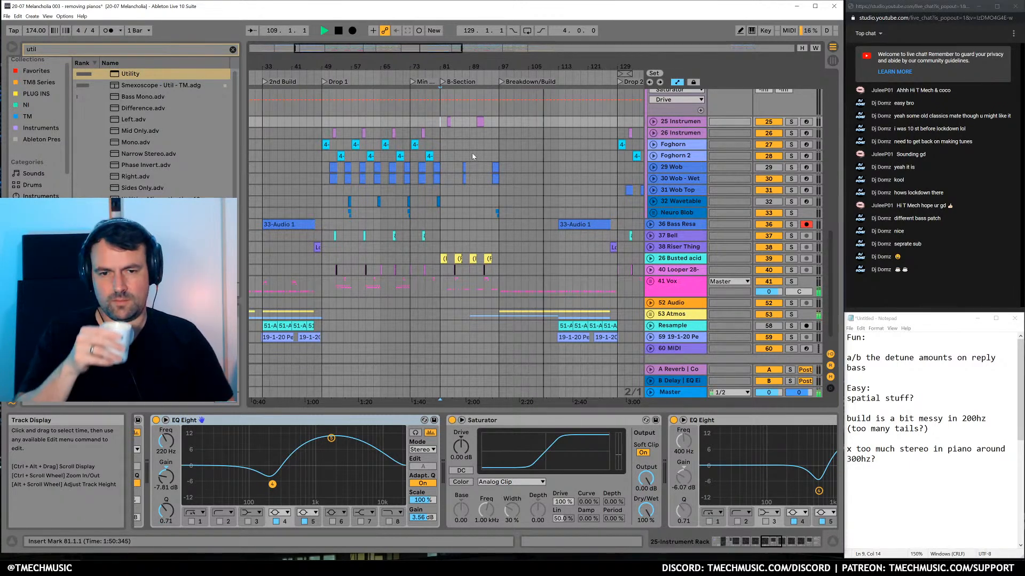
pyautogui.scroll(3, 537, 173)
pyautogui.scroll(6, 537, 173)
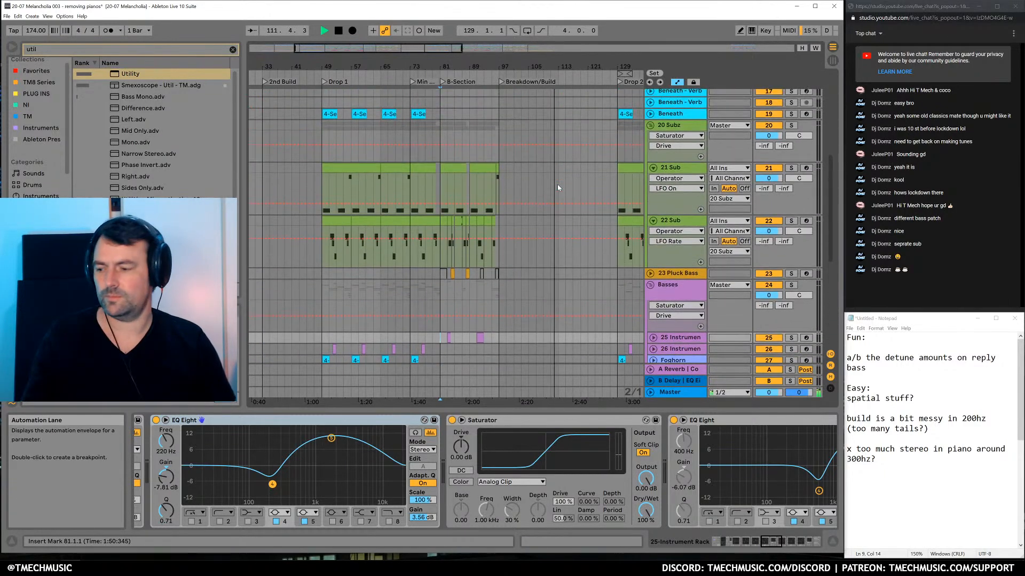
pyautogui.scroll(3, 557, 184)
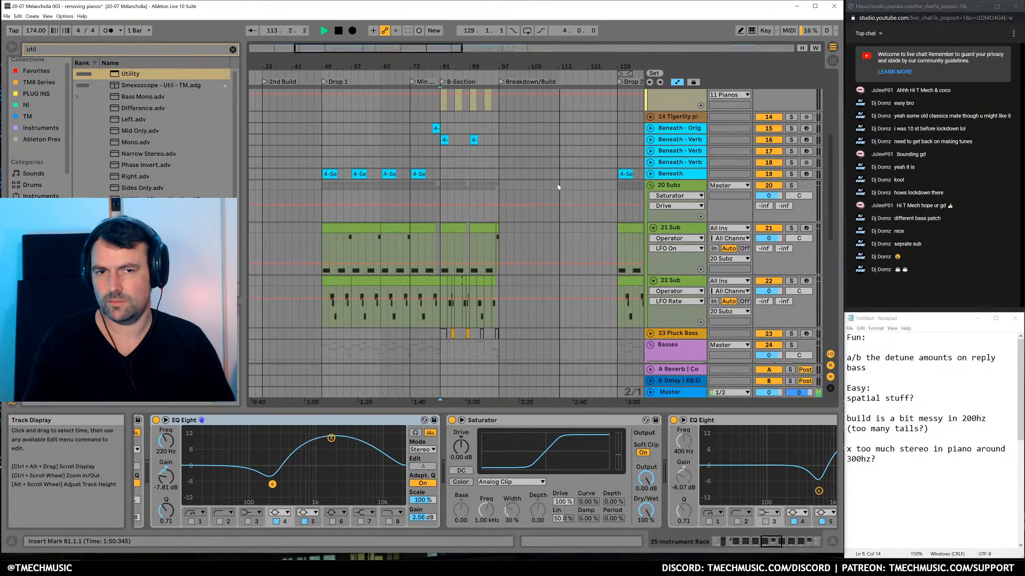
pyautogui.scroll(-12, 586, 223)
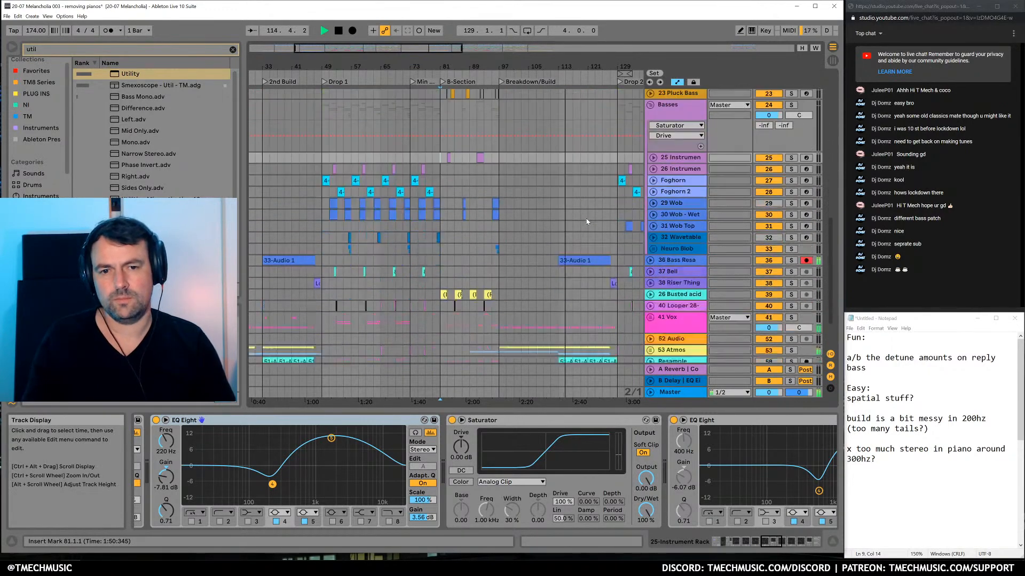
pyautogui.scroll(-2, 586, 219)
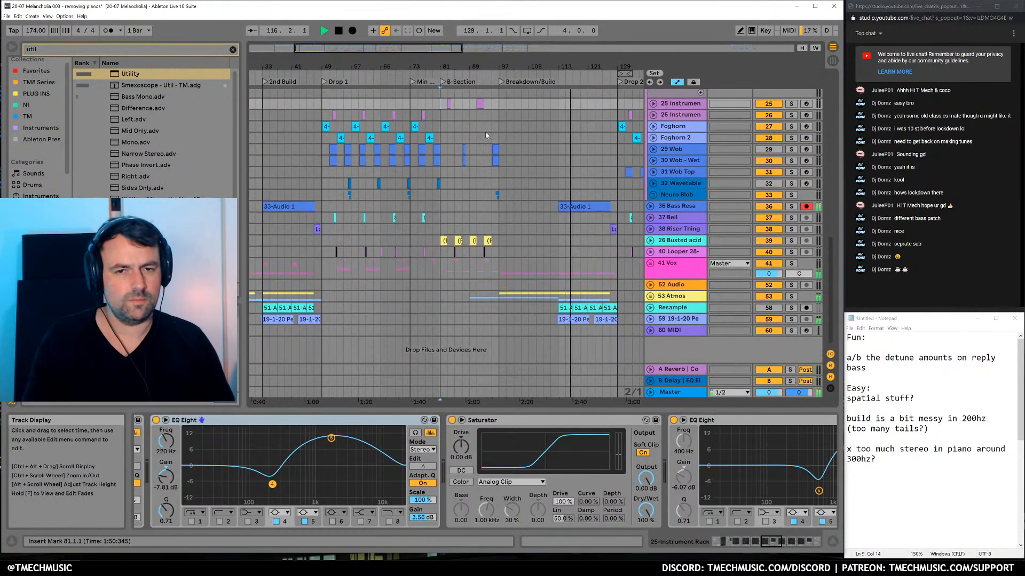
pyautogui.scroll(-5, 531, 271)
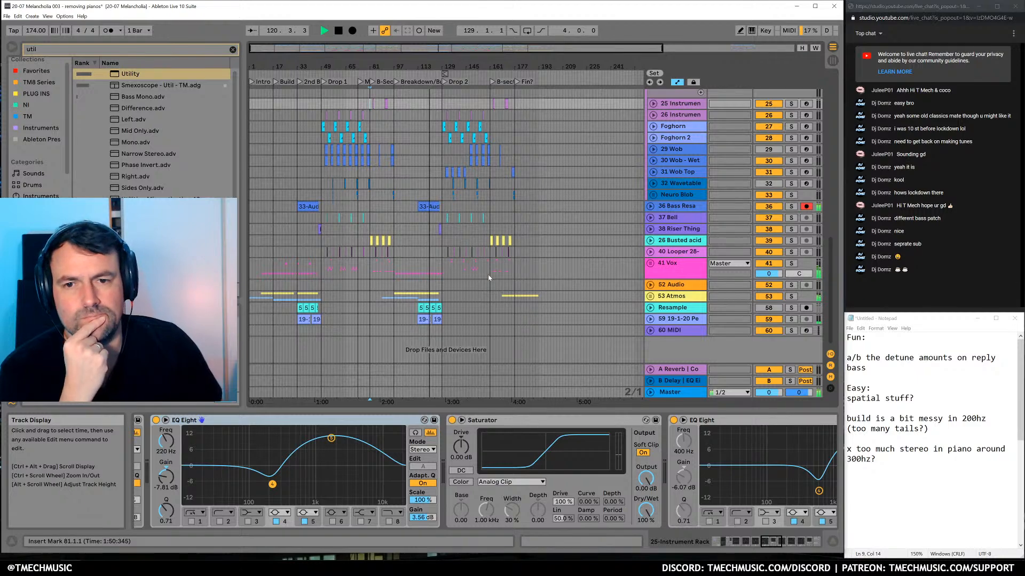
pyautogui.scroll(5, 467, 192)
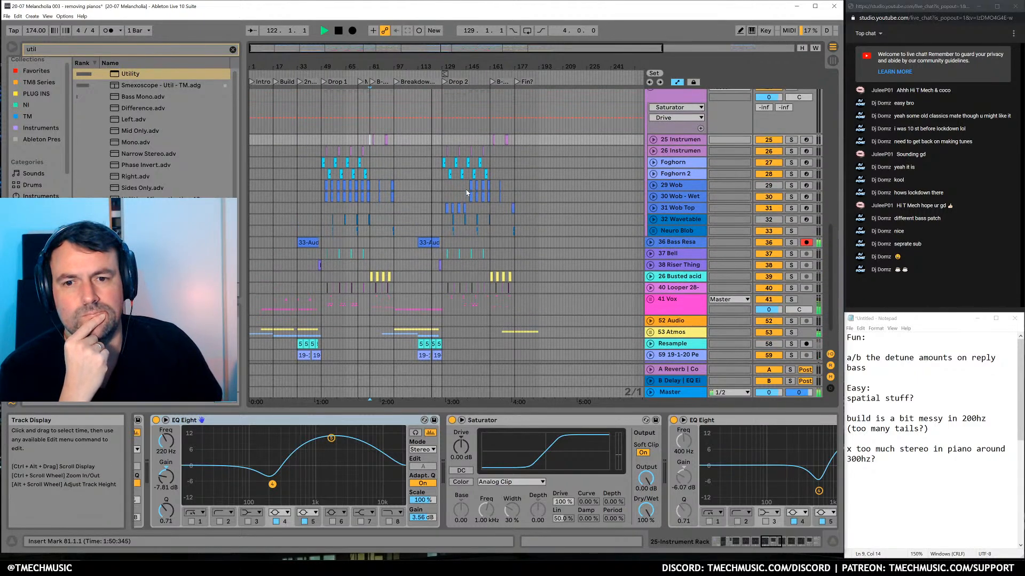
pyautogui.scroll(7, 467, 193)
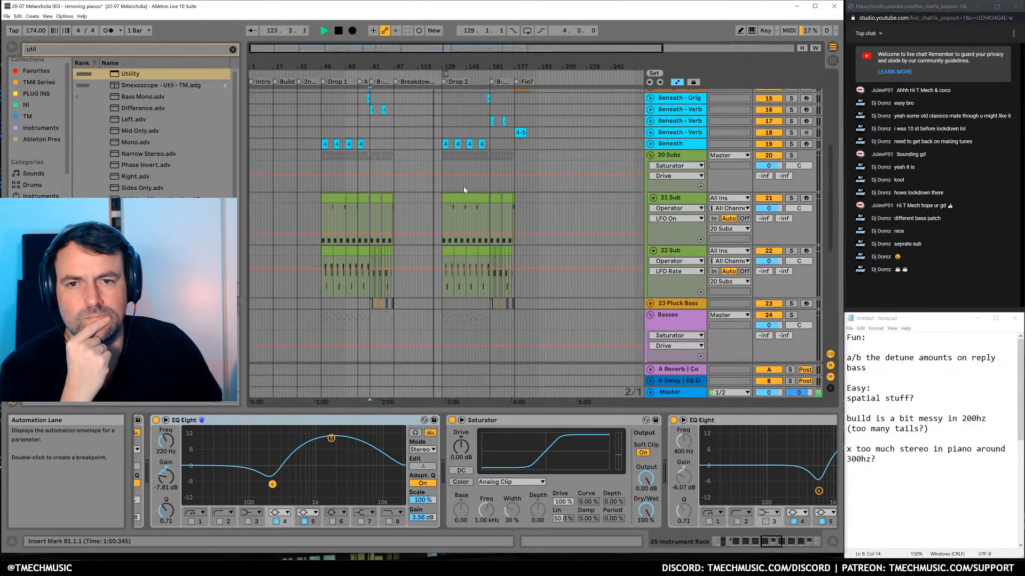
pyautogui.scroll(5, 454, 109)
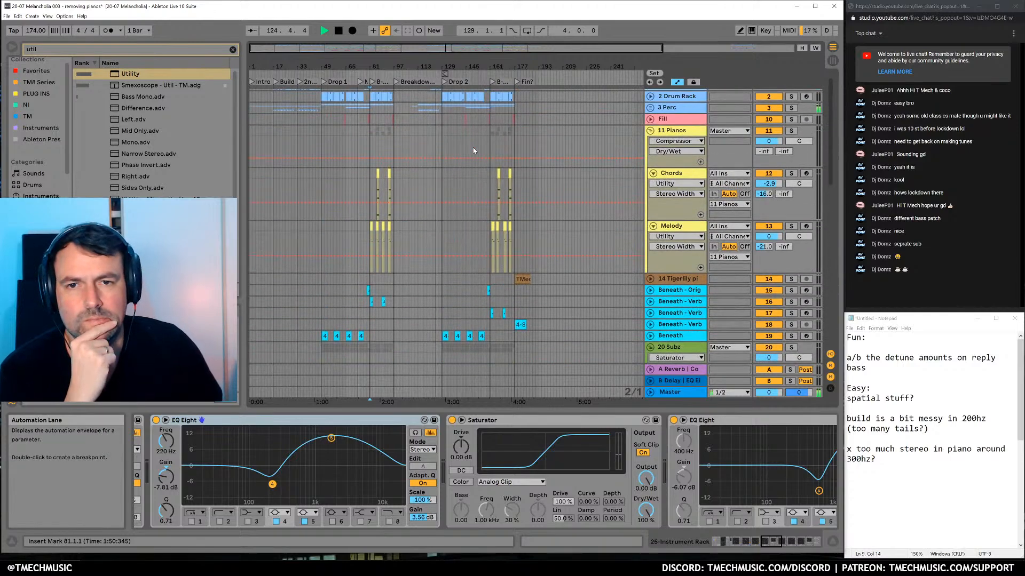
pyautogui.scroll(-15, 470, 163)
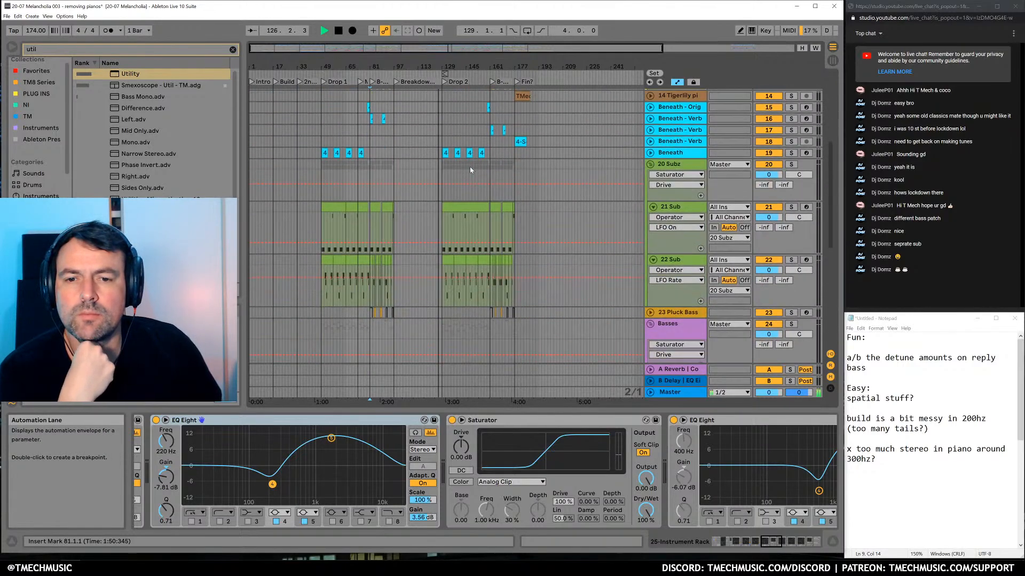
pyautogui.scroll(-4, 468, 169)
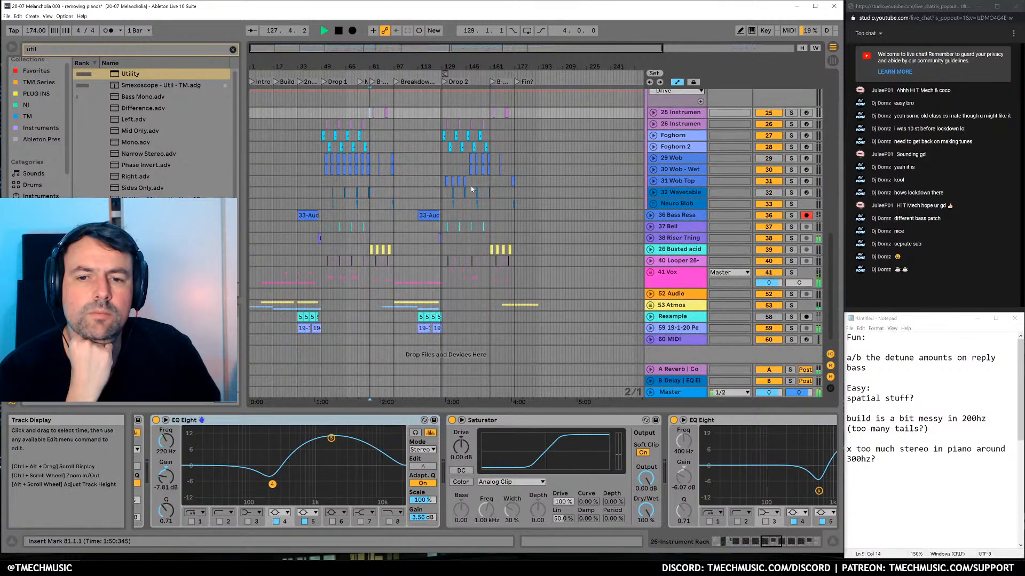
pyautogui.moveTo(435, 64); pyautogui.dragTo(455, 187)
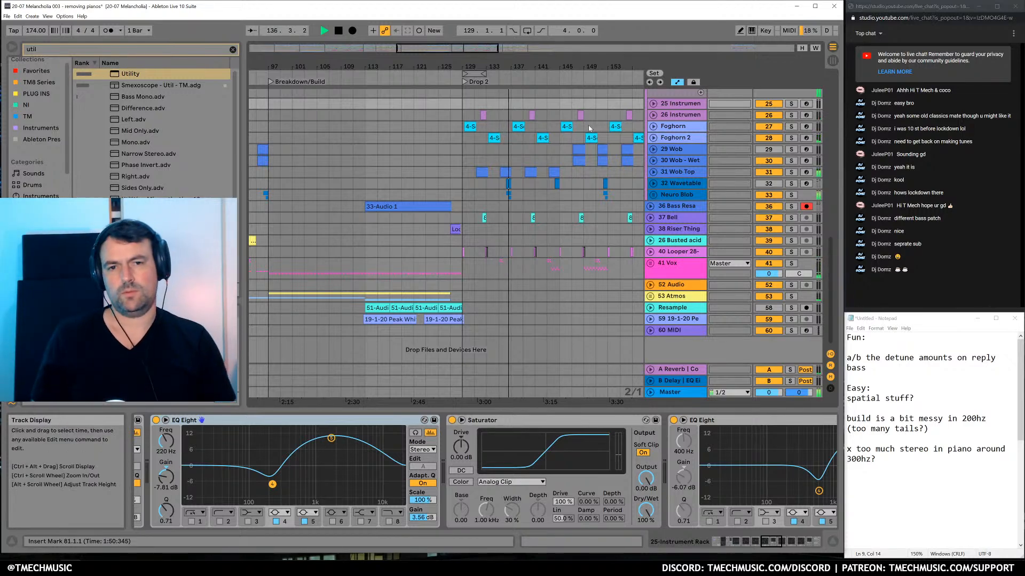
pyautogui.scroll(3, 589, 128)
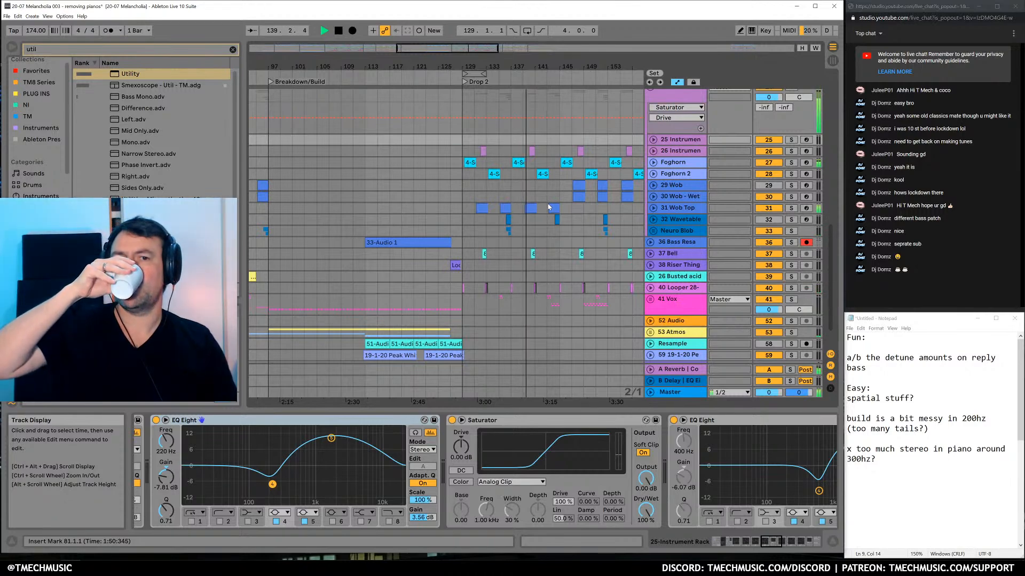
pyautogui.scroll(15, 533, 203)
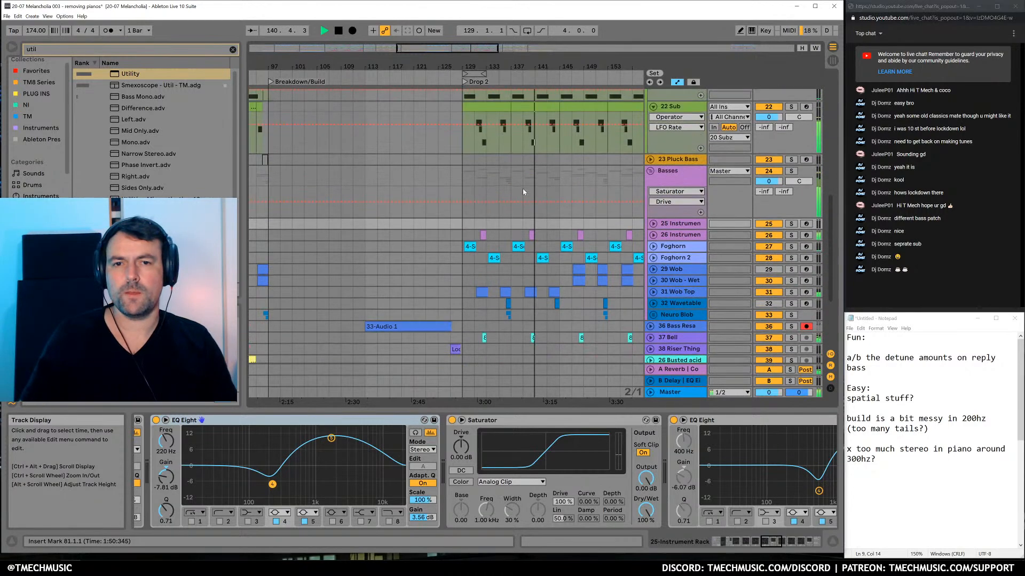
# Stop playback and add a Utility to the 20 Subz group, placed before the Saturator
pyautogui.press('space')
pyautogui.moveTo(504, 63); pyautogui.dragTo(529, 160)
pyautogui.click(530, 197)
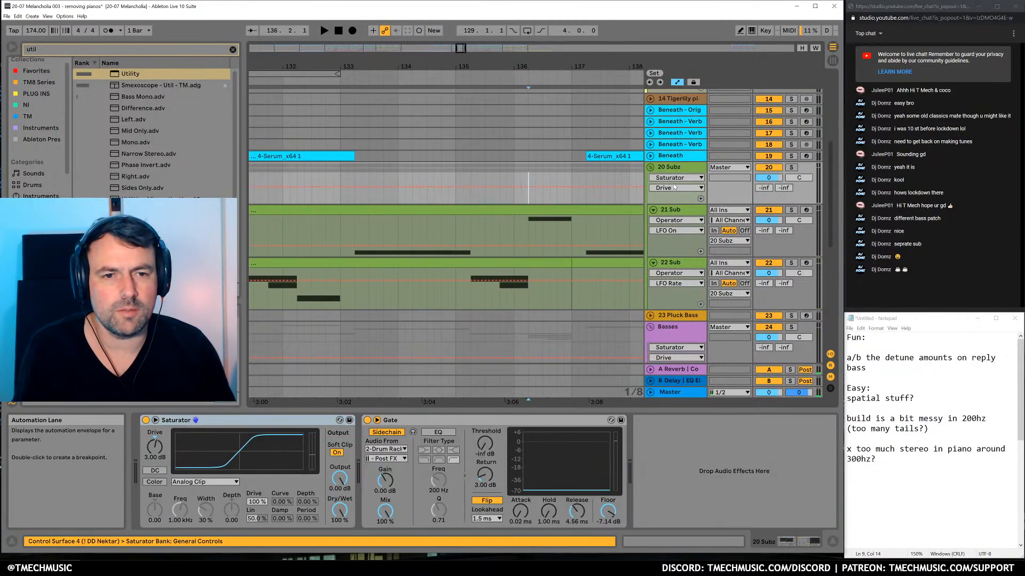
pyautogui.click(673, 210)
pyautogui.click(673, 167)
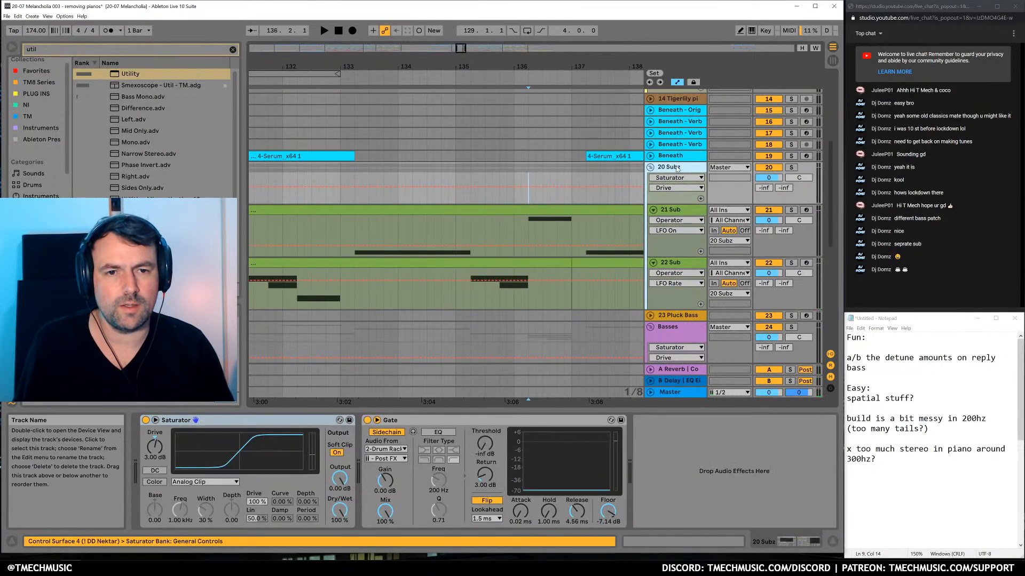
pyautogui.rightClick(339, 479)
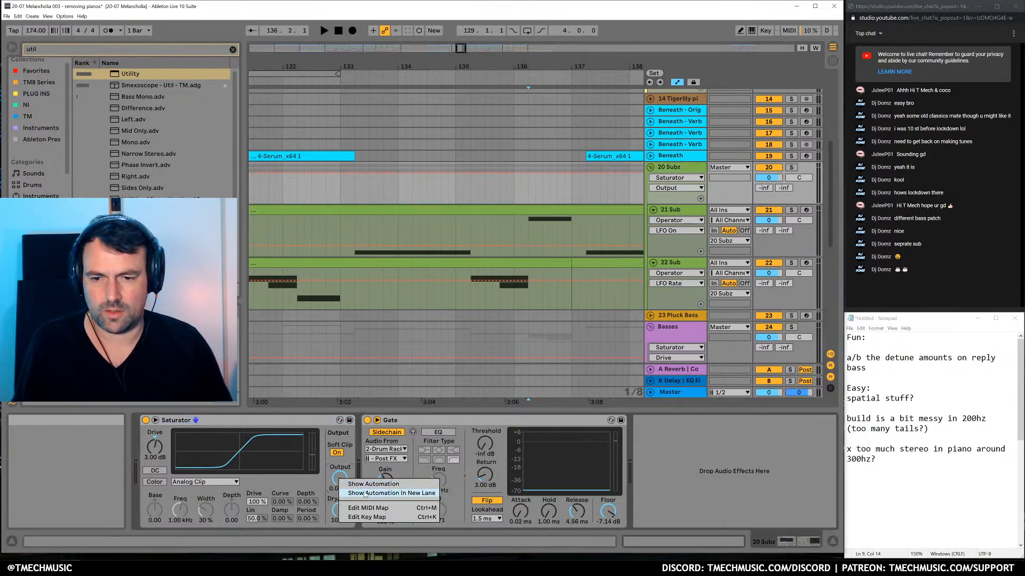
pyautogui.click(316, 420)
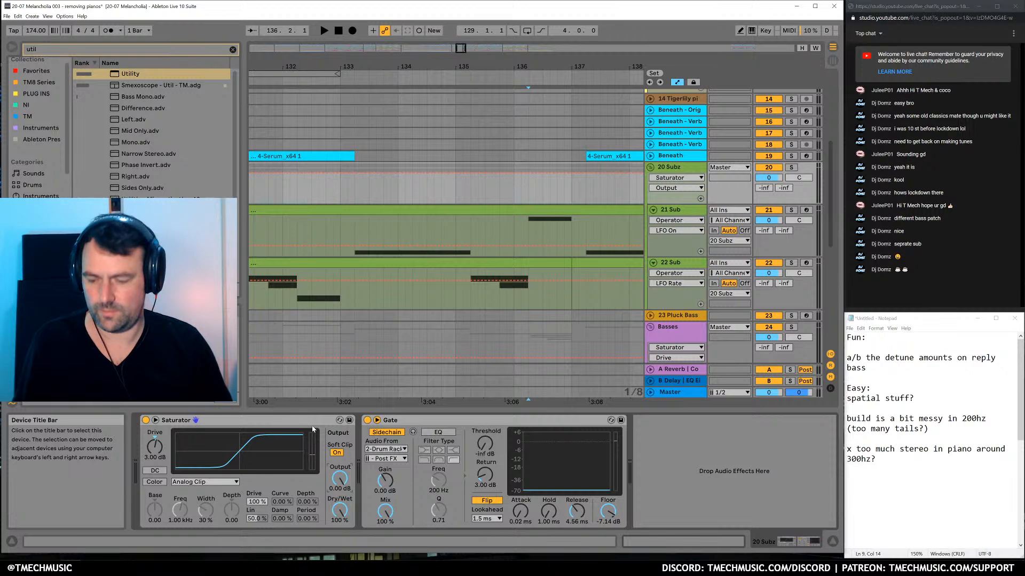
pyautogui.hotkey('ctrl', 'f')
pyautogui.press('Down')
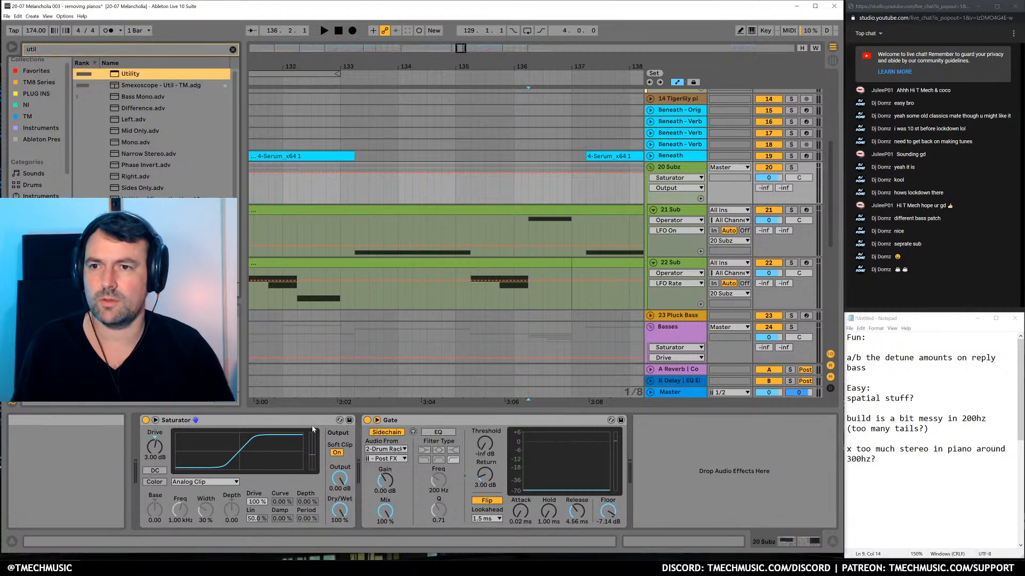
pyautogui.press('Return')
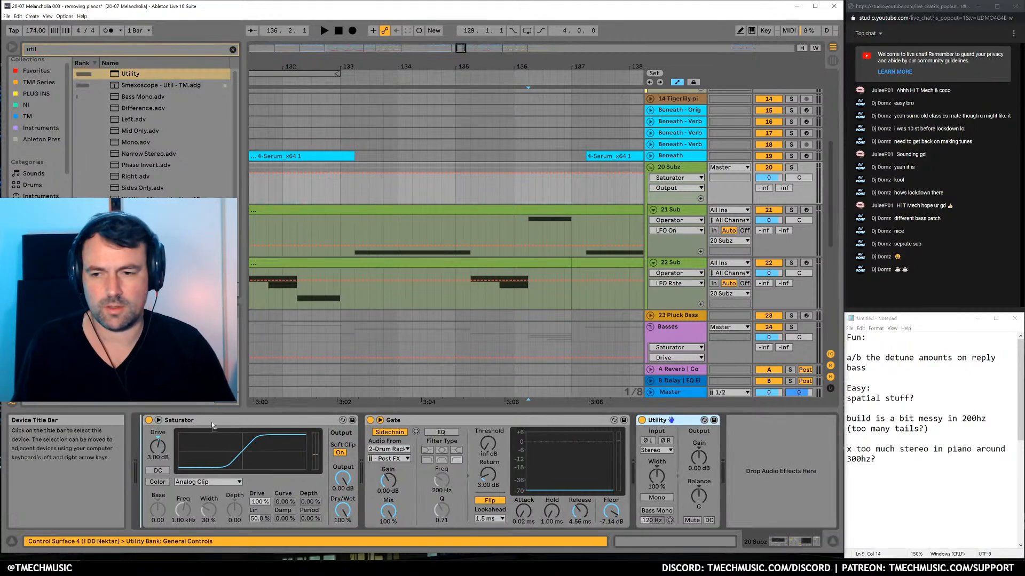
pyautogui.moveTo(657, 420); pyautogui.dragTo(181, 445)
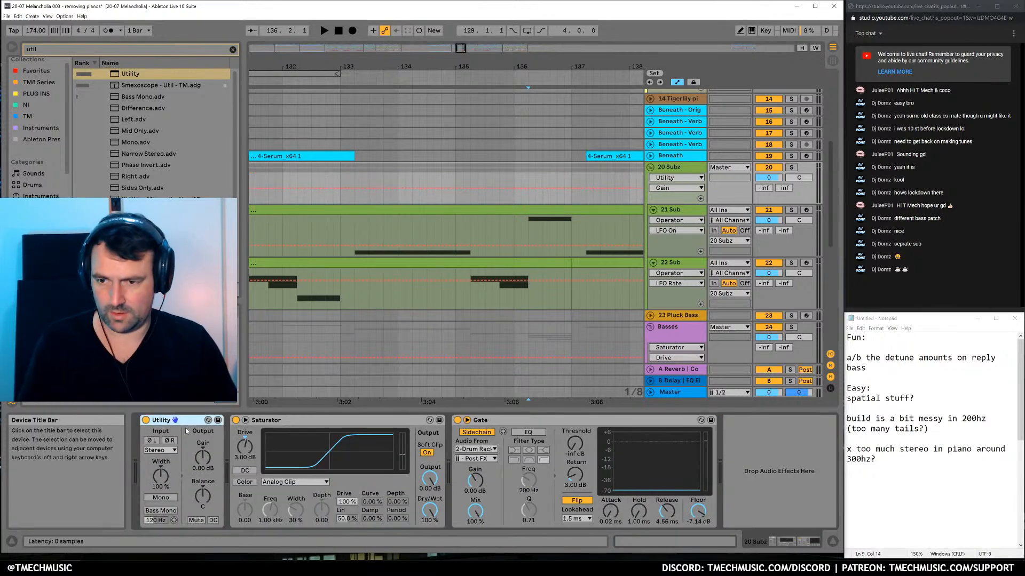
# Group the Utility into an effect rack and map its Gain to Macro 1 with a maximum of 0 dB
pyautogui.hotkey('ctrl', 'g')
pyautogui.rightClick(216, 458)
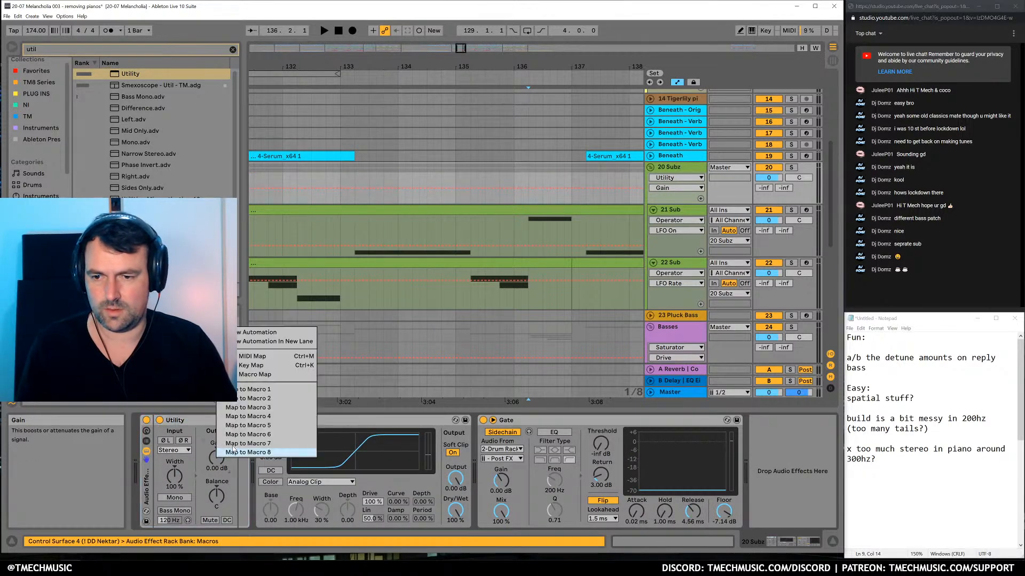
pyautogui.click(255, 389)
pyautogui.click(247, 420)
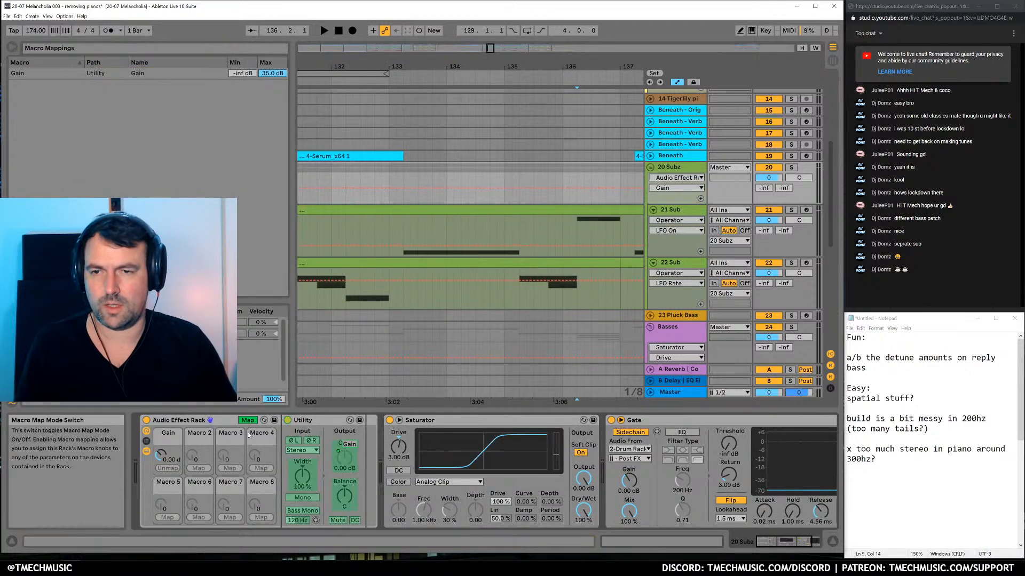
pyautogui.click(271, 74)
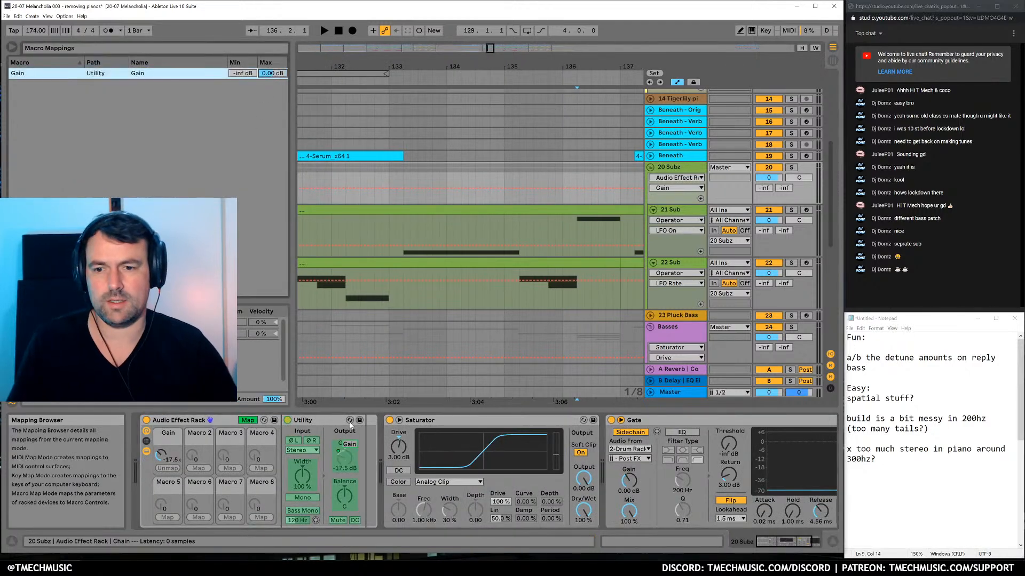
pyautogui.click(248, 420)
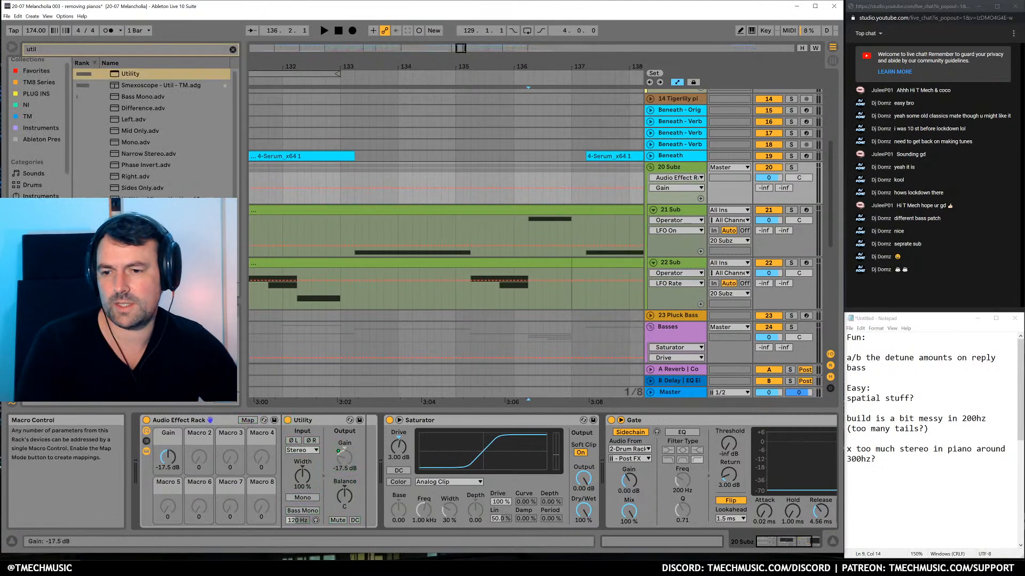
# Reset the rack's Gain macro to 0 dB and show its automation in a new lane
pyautogui.rightClick(169, 461)
pyautogui.click(168, 465)
pyautogui.rightClick(169, 461)
pyautogui.click(251, 319)
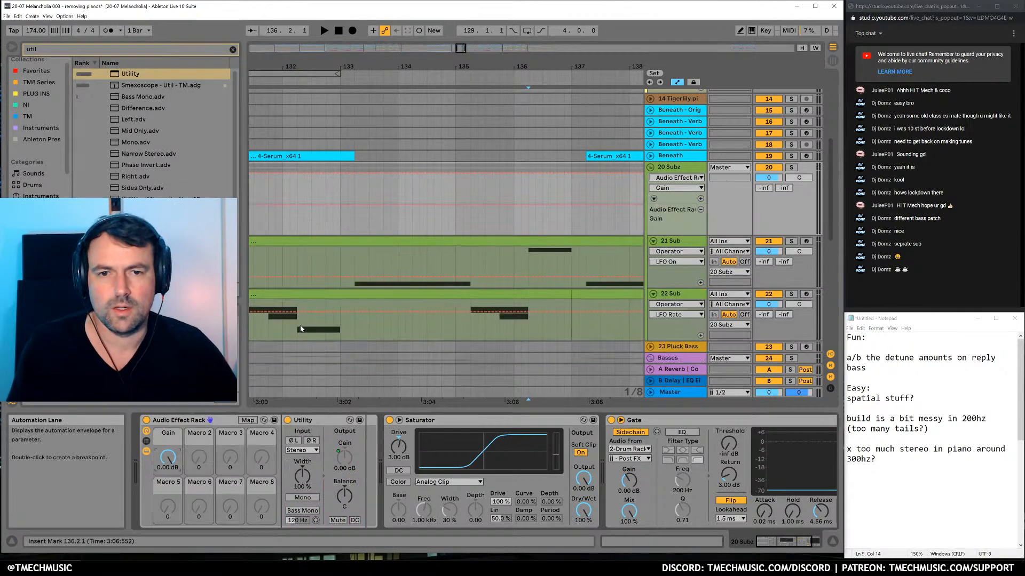
# Draw a gain dip to about -22 dB over the 21 Sub note after bar 136, shift its low point earlier and audition it
pyautogui.click(529, 205)
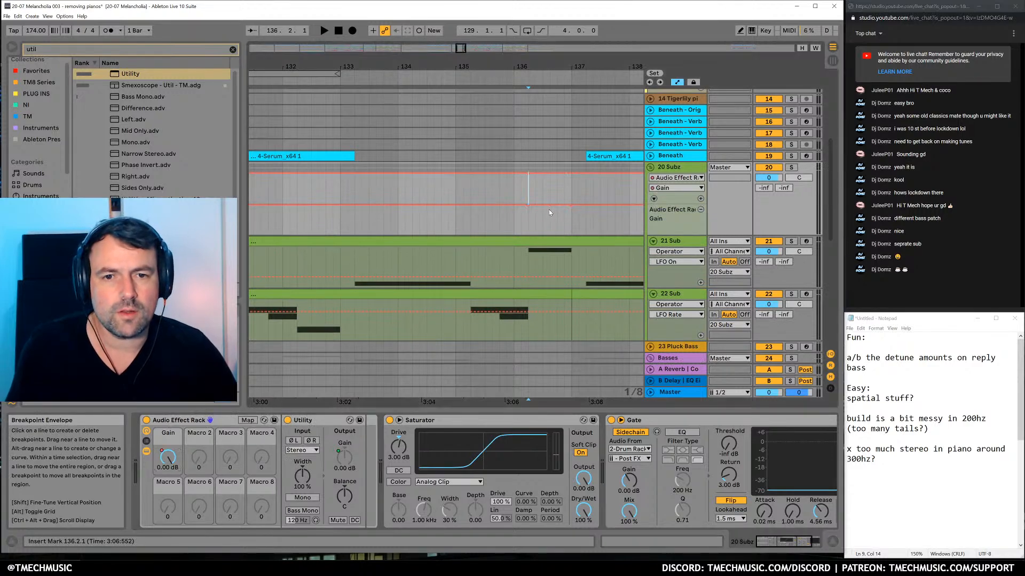
pyautogui.moveTo(551, 206); pyautogui.dragTo(550, 218)
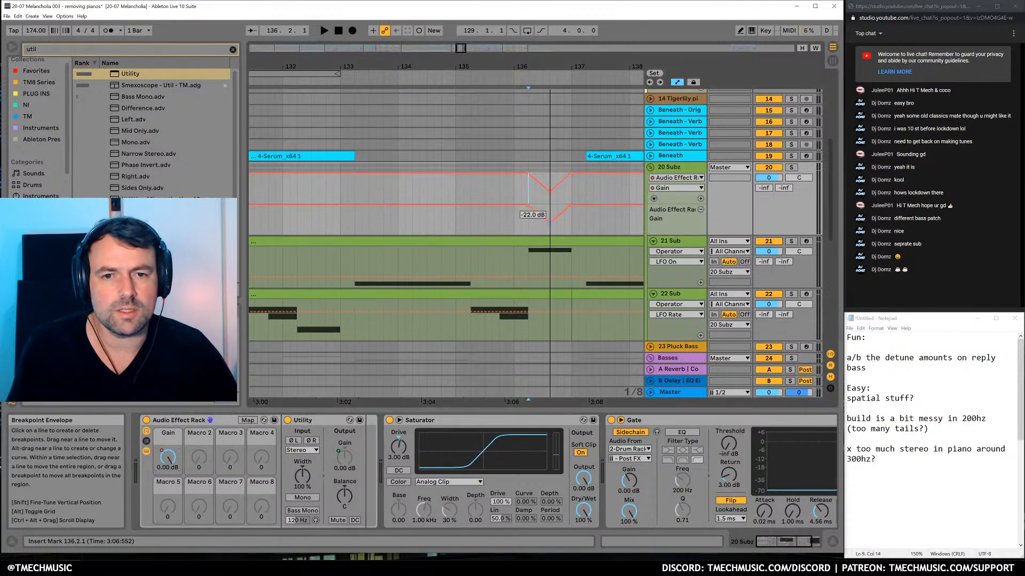
pyautogui.click(499, 224)
pyautogui.press('space')
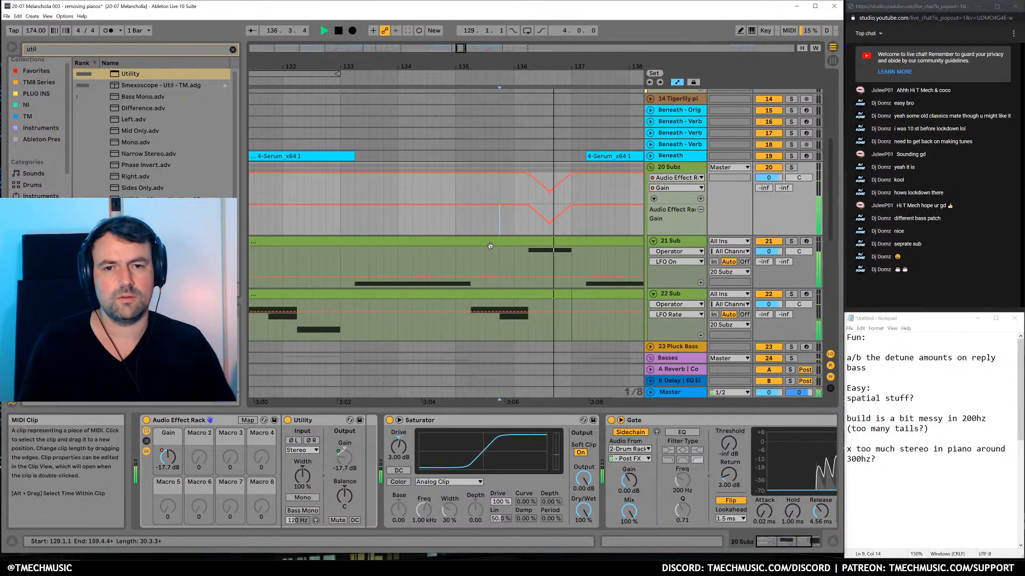
pyautogui.press('space')
pyautogui.moveTo(550, 223); pyautogui.dragTo(538, 222)
pyautogui.press('space')
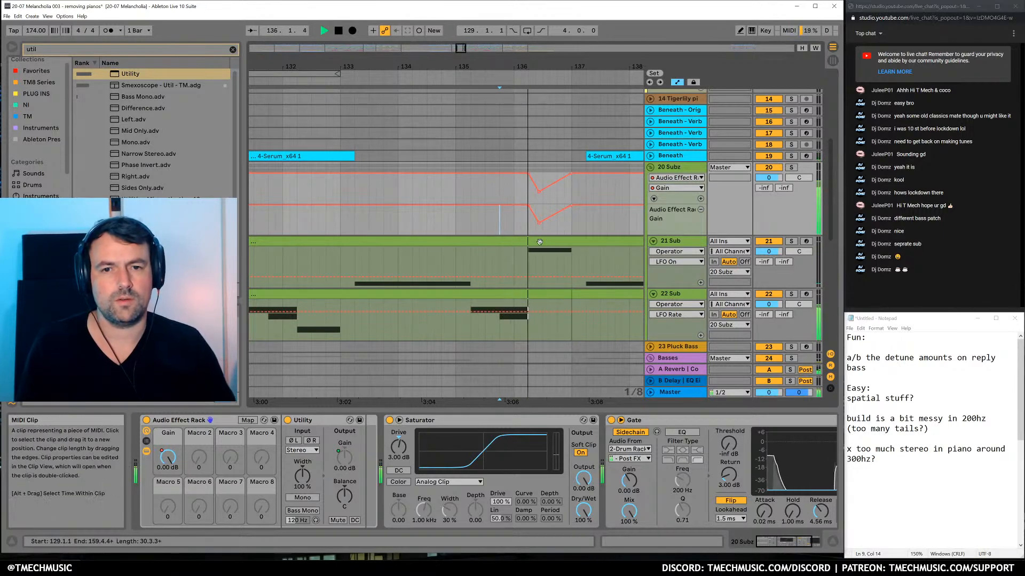
# Move the gain dip's low point later at about -14.3 dB and add a similar breakpoint before it
pyautogui.moveTo(540, 223); pyautogui.dragTo(560, 217)
pyautogui.press('space')
pyautogui.press('space')
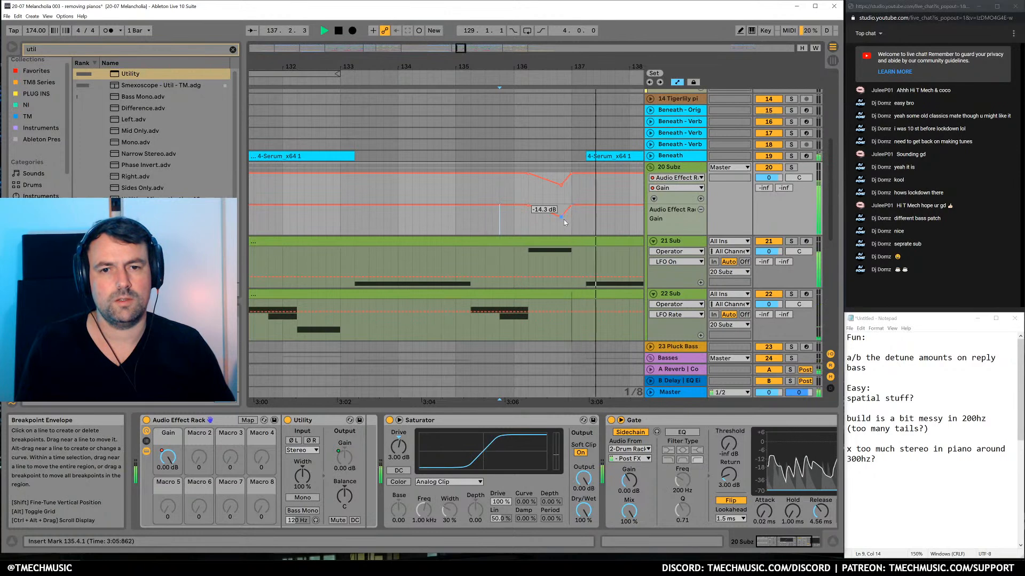
pyautogui.moveTo(540, 212); pyautogui.dragTo(540, 219)
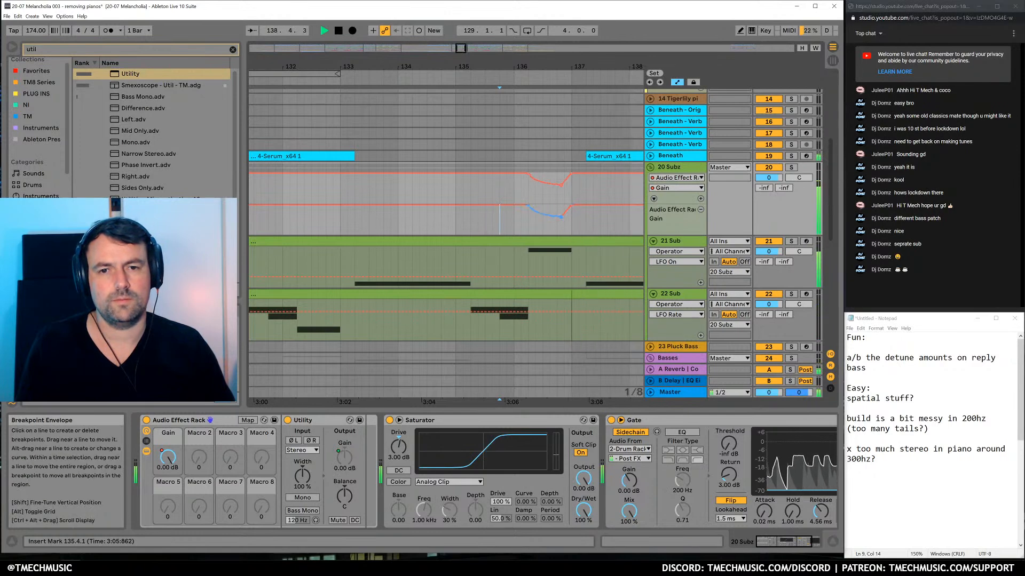
pyautogui.hotkey('ctrl', 'z')
pyautogui.click(542, 219)
pyautogui.press('space')
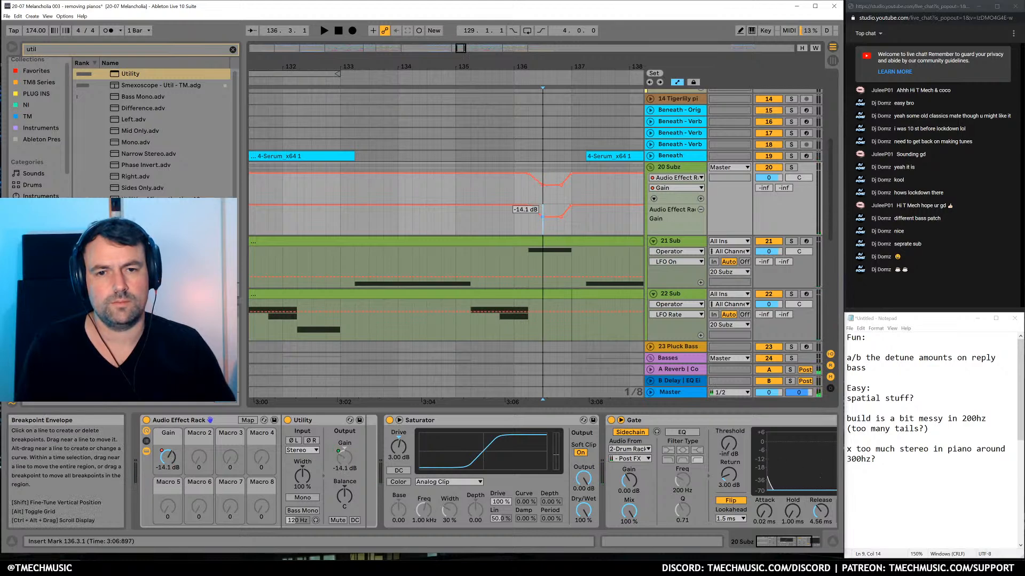
# Reshape the gain dip into two lows with a peak between them, raise the first low and audition the result
pyautogui.moveTo(542, 205); pyautogui.dragTo(552, 212)
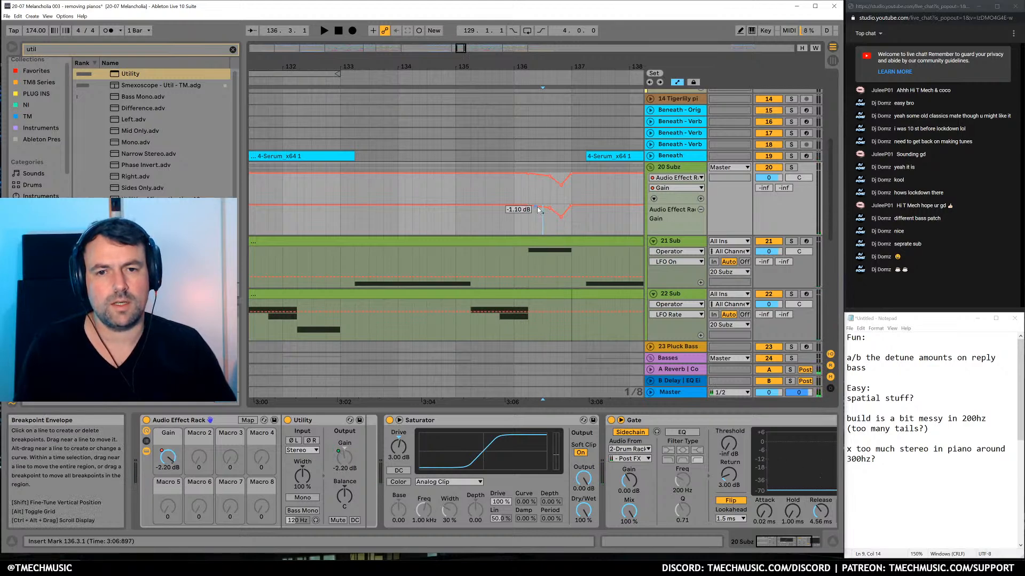
pyautogui.click(520, 231)
pyautogui.press('space')
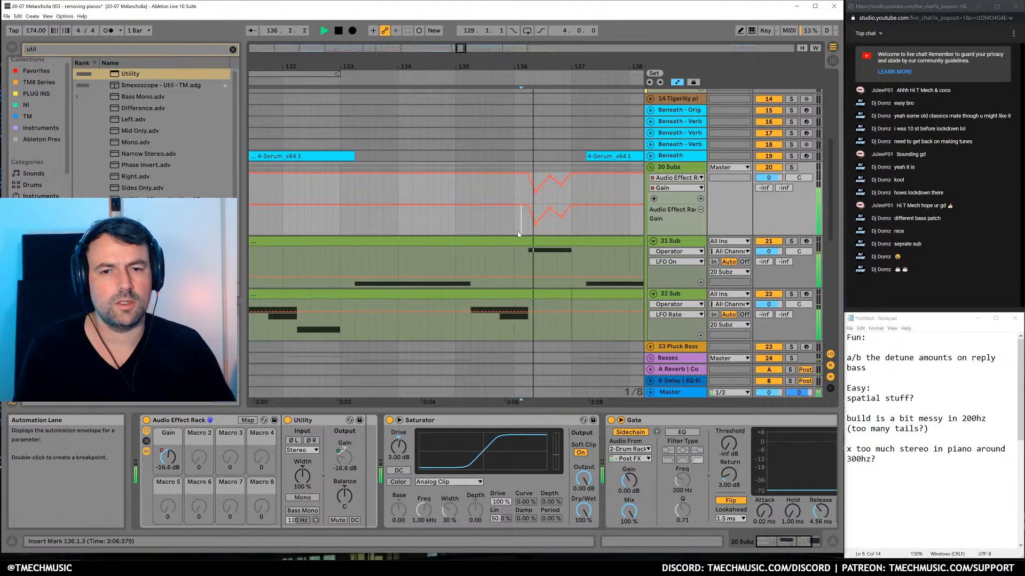
pyautogui.press('space')
pyautogui.moveTo(535, 224); pyautogui.dragTo(535, 210)
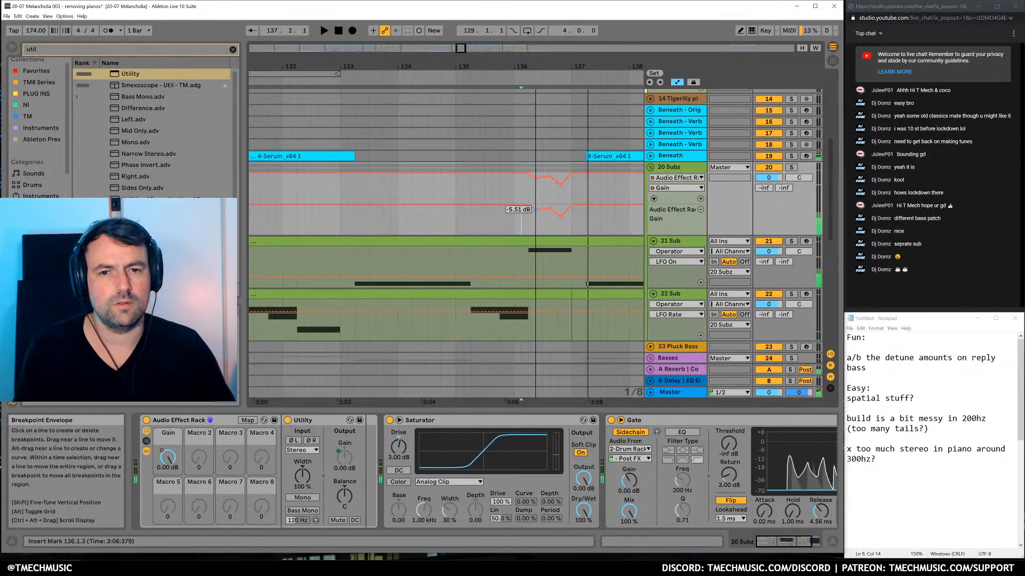
pyautogui.press('space')
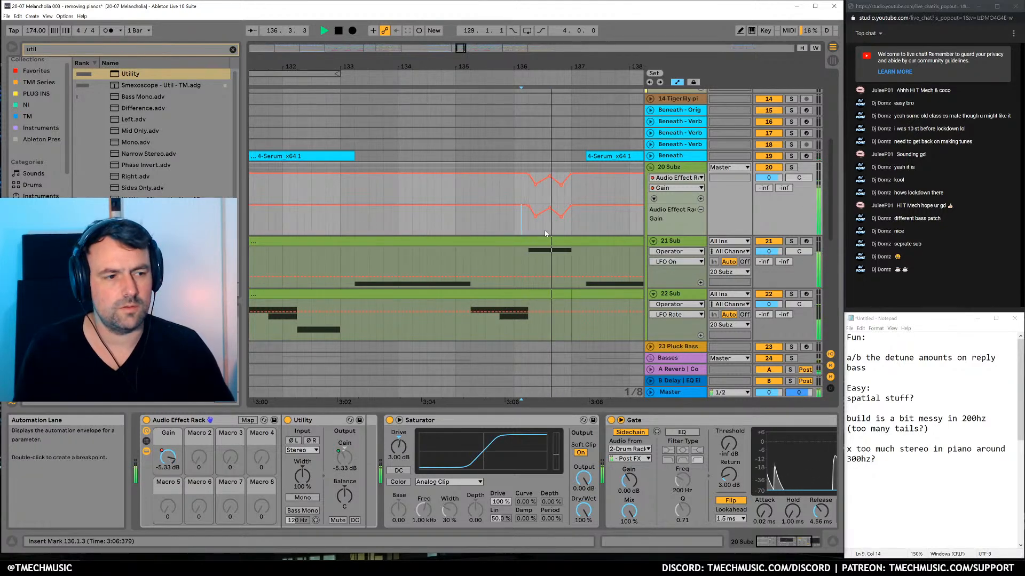
pyautogui.press('space')
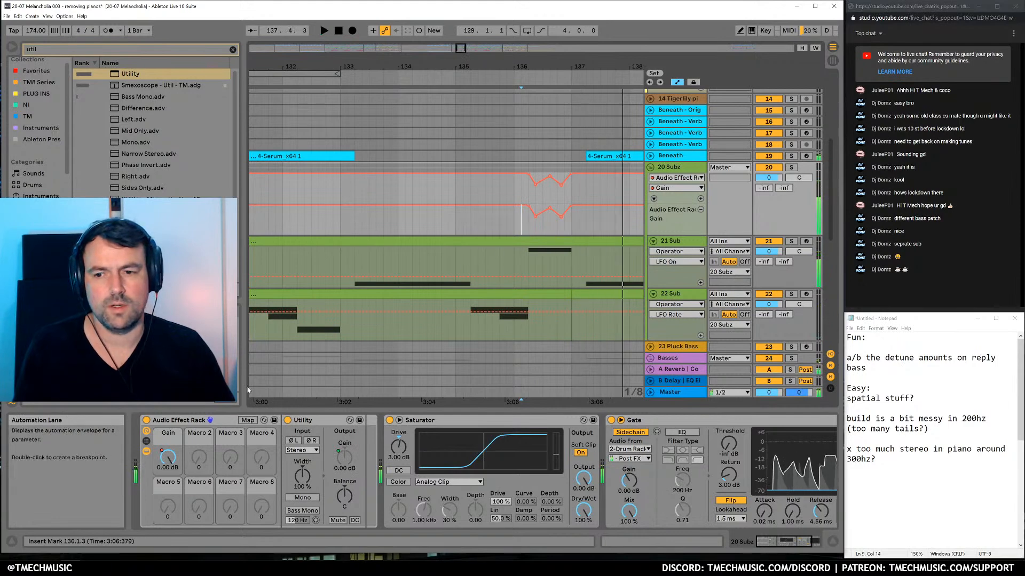
# Compare the sub with the 20 Subz effect rack off and on during playback
pyautogui.click(146, 420)
pyautogui.press('space')
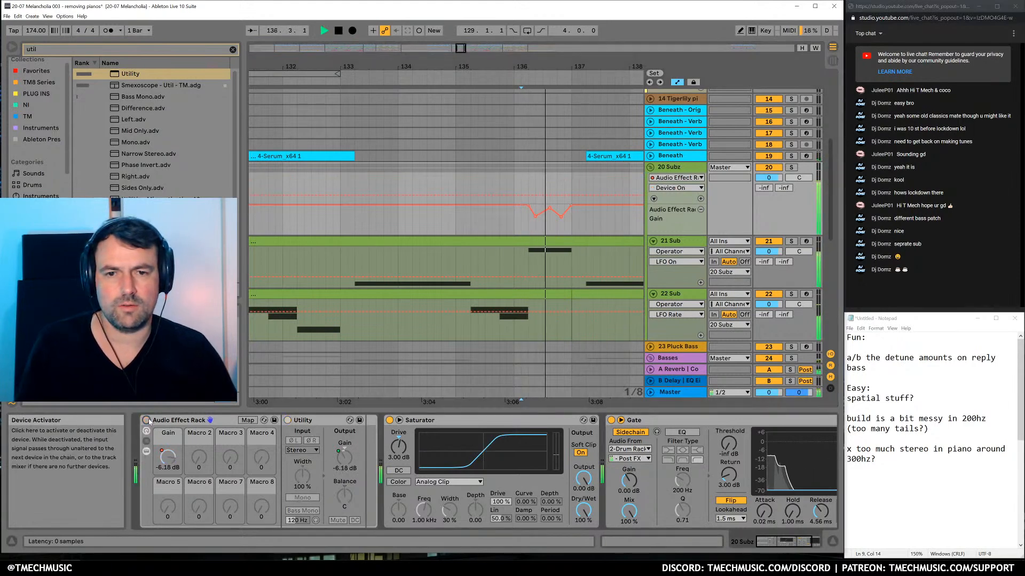
pyautogui.click(146, 420)
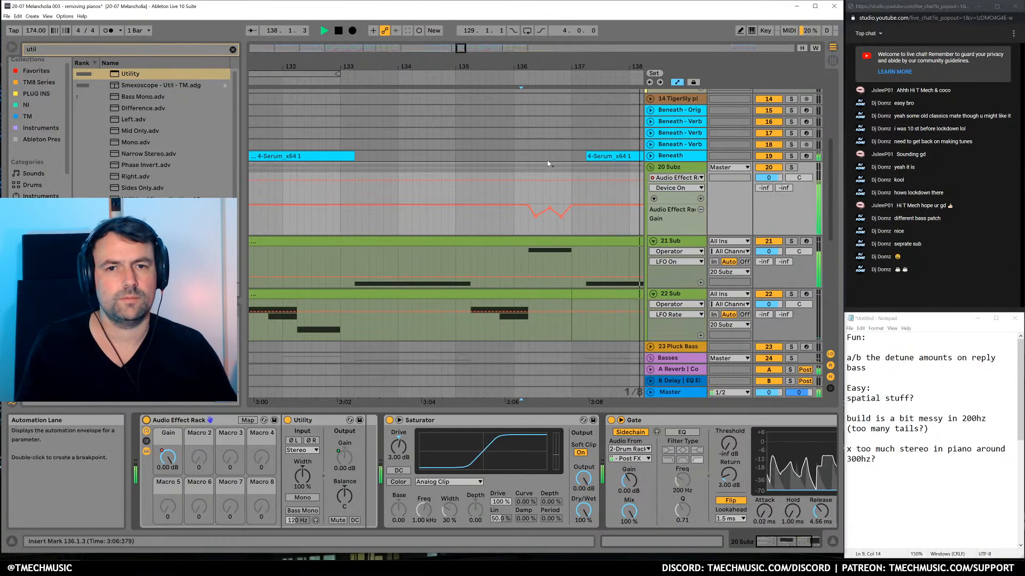
# Repeat the gain automation of bars 129 to 137 up to bar 161, clearing the dips just before bars 145 and 161
pyautogui.moveTo(572, 66); pyautogui.dragTo(452, 19)
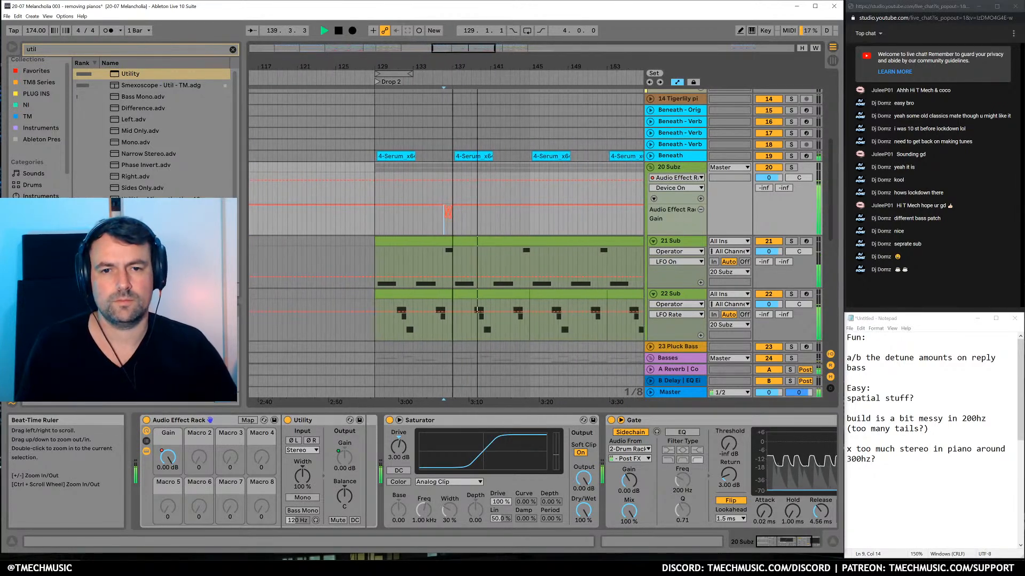
pyautogui.moveTo(382, 218); pyautogui.dragTo(453, 223)
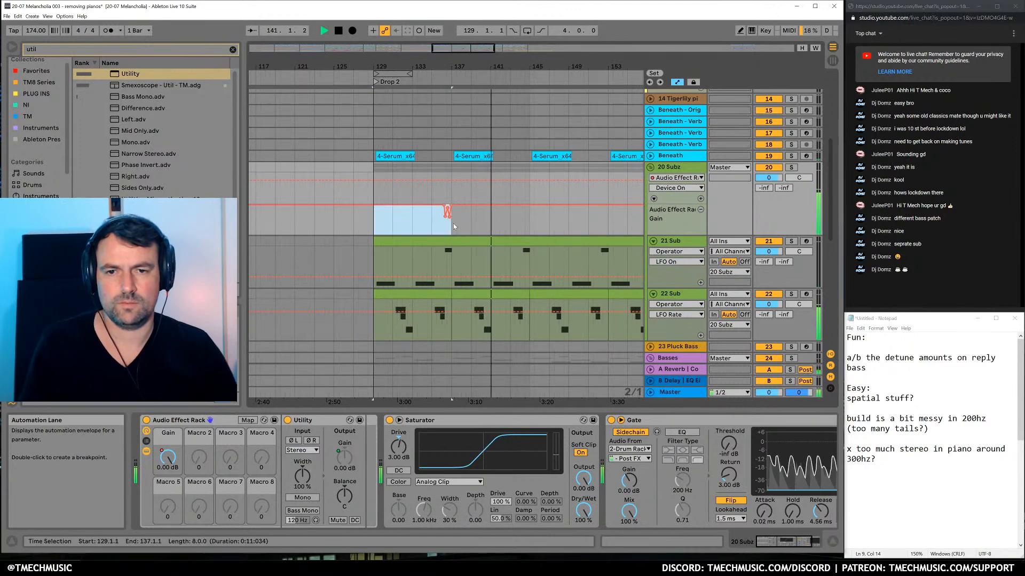
pyautogui.hotkey('ctrl', 'd')
pyautogui.moveTo(570, 67); pyautogui.dragTo(427, 32)
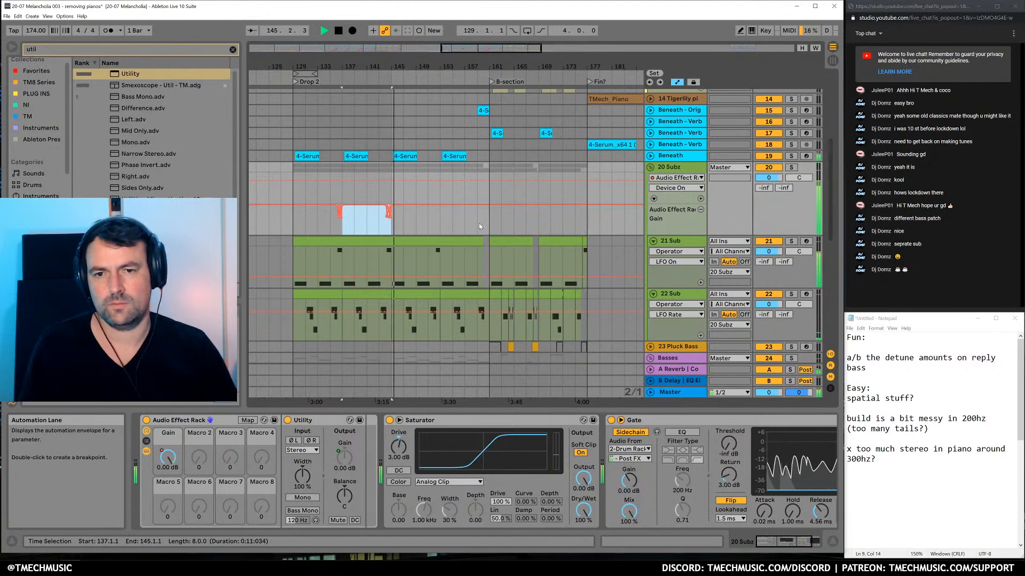
pyautogui.hotkey('ctrl', 'd')
pyautogui.hotkey('ctrl', 'd')
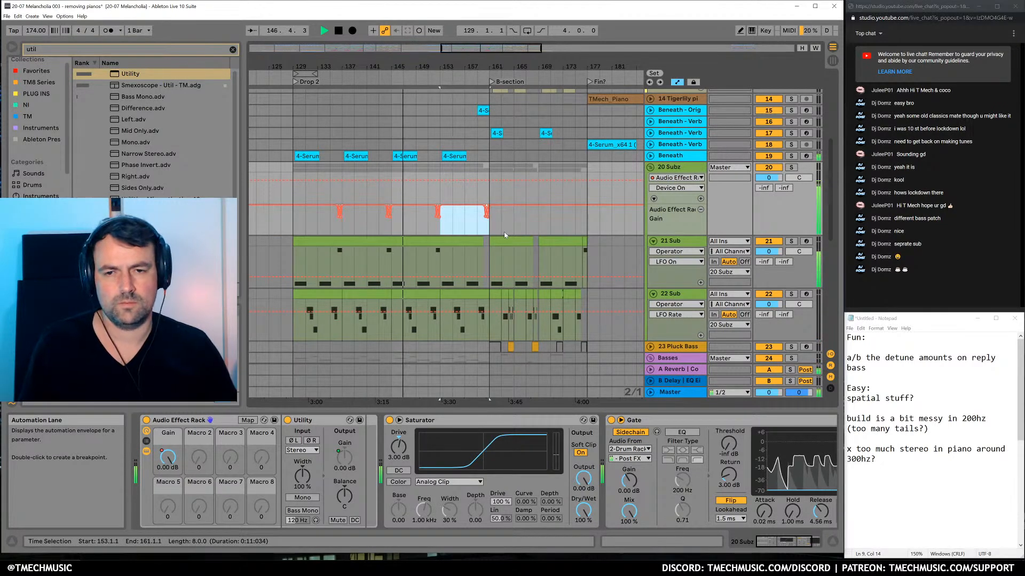
pyautogui.moveTo(373, 219); pyautogui.dragTo(410, 224)
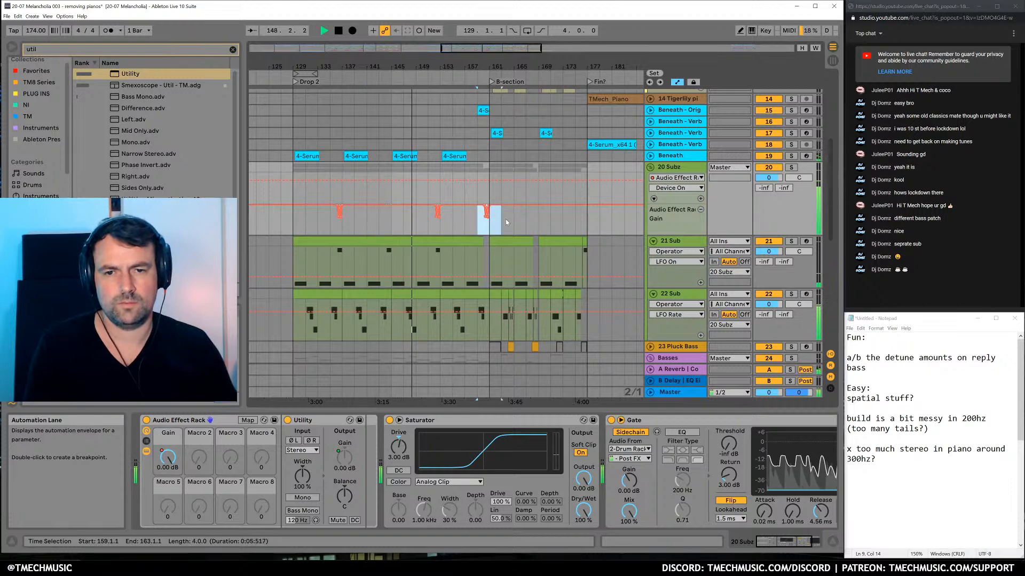
# Duplicate the gain automation of bars 129 to 161 after bar 161 and clear the dips near bars 168 and 184
pyautogui.keyDown('shift'); pyautogui.click(482, 219); pyautogui.keyUp('shift')
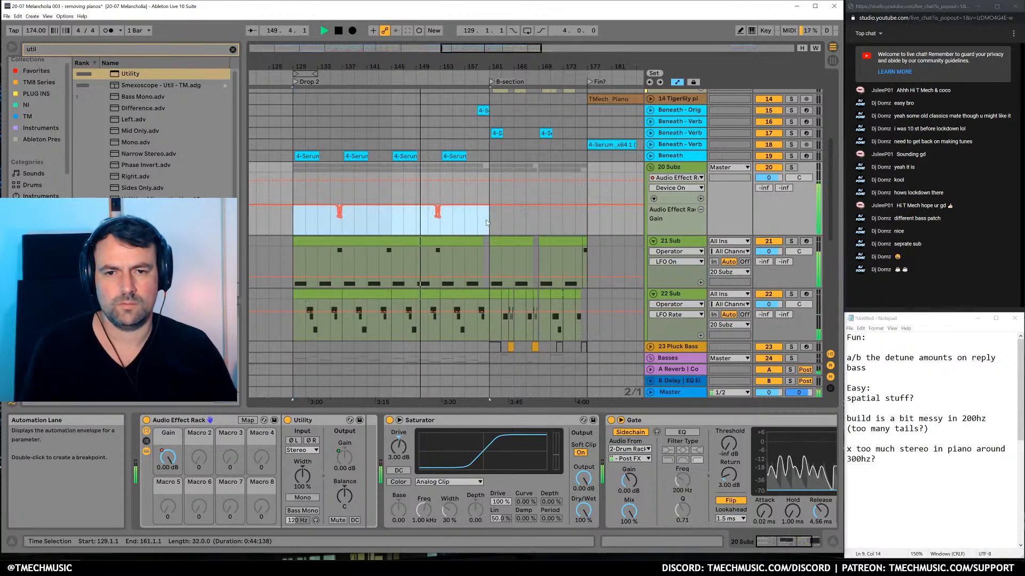
pyautogui.hotkey('ctrl', 'd')
pyautogui.click(466, 237)
pyautogui.moveTo(369, 221); pyautogui.dragTo(427, 224)
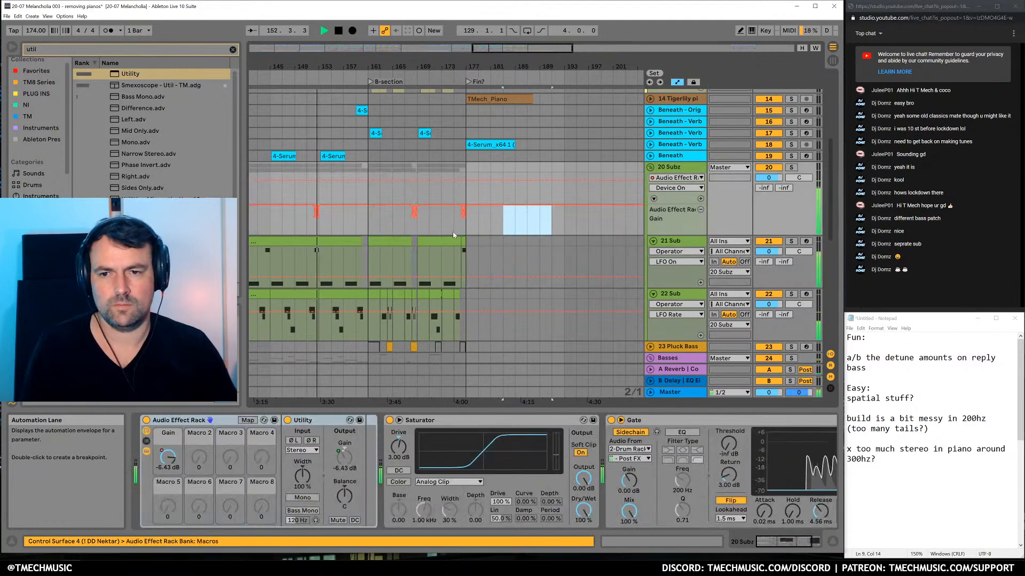
pyautogui.moveTo(390, 67); pyautogui.dragTo(515, 65)
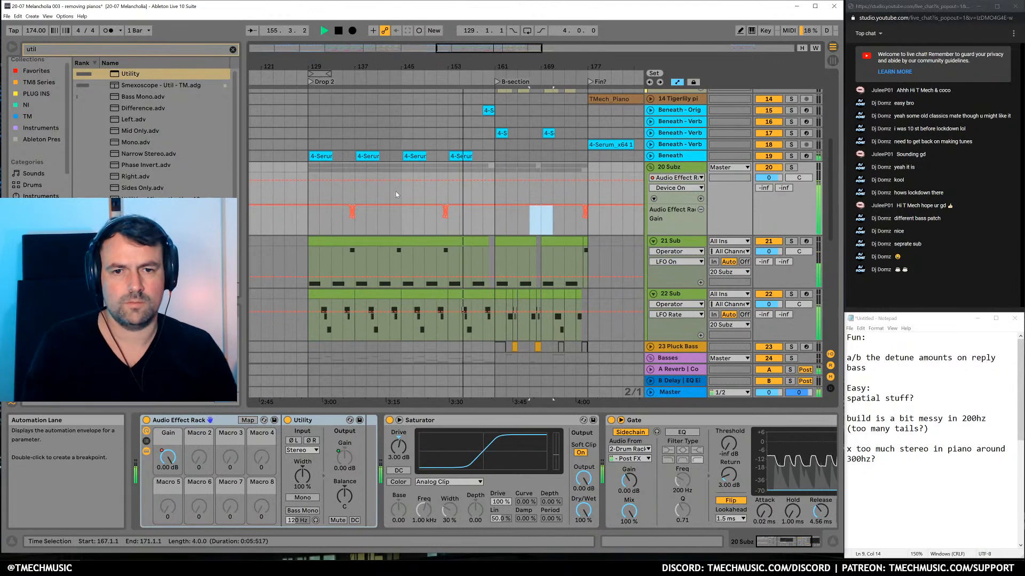
# Copy the 20 Subz gain automation of bars 129 to 177 to the start of Drop 1 at bar 49
pyautogui.moveTo(344, 67); pyautogui.dragTo(406, 60)
pyautogui.moveTo(359, 221); pyautogui.dragTo(520, 221)
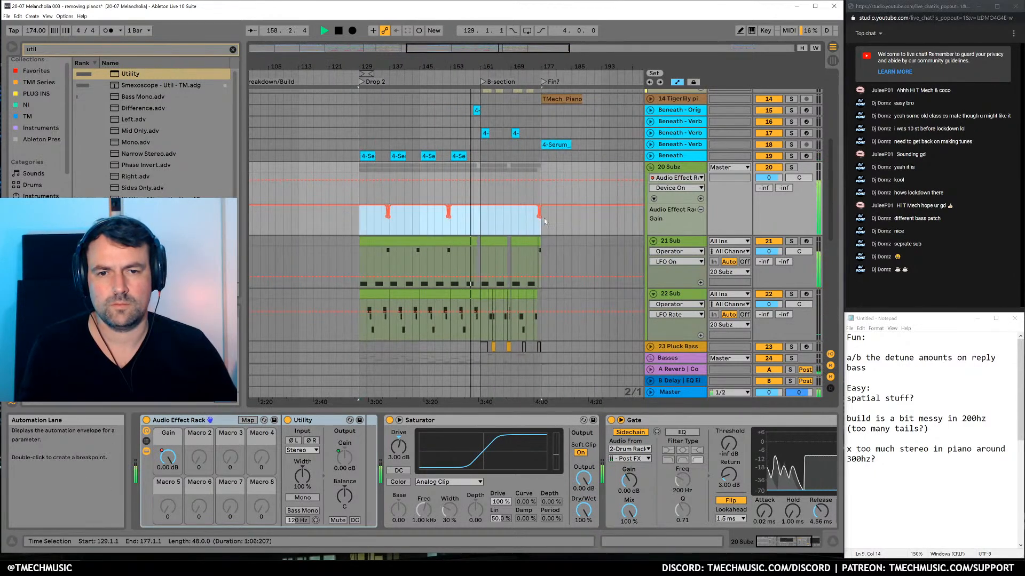
pyautogui.moveTo(362, 67); pyautogui.dragTo(500, 49)
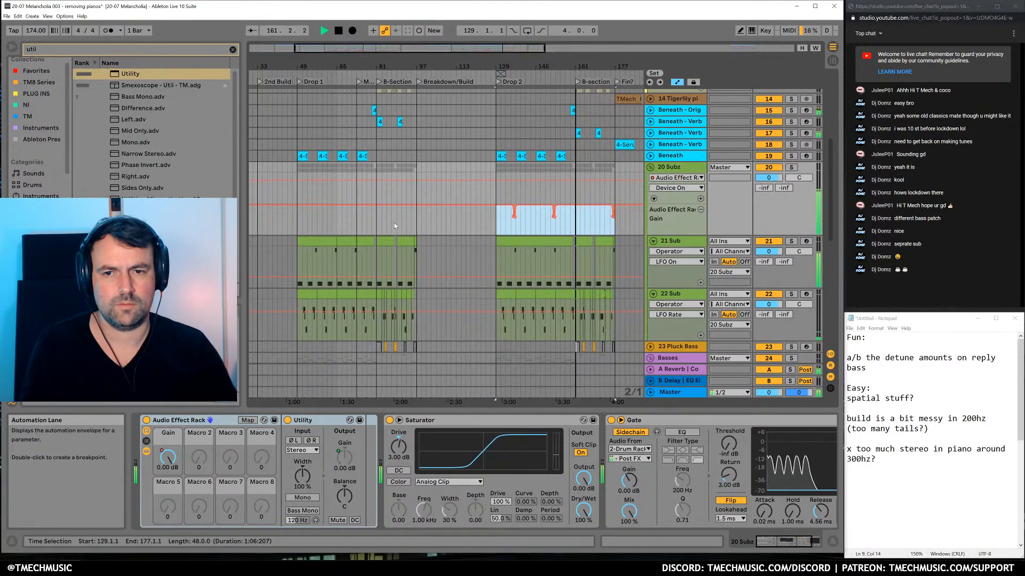
pyautogui.click(298, 216)
pyautogui.hotkey('ctrl', 'v')
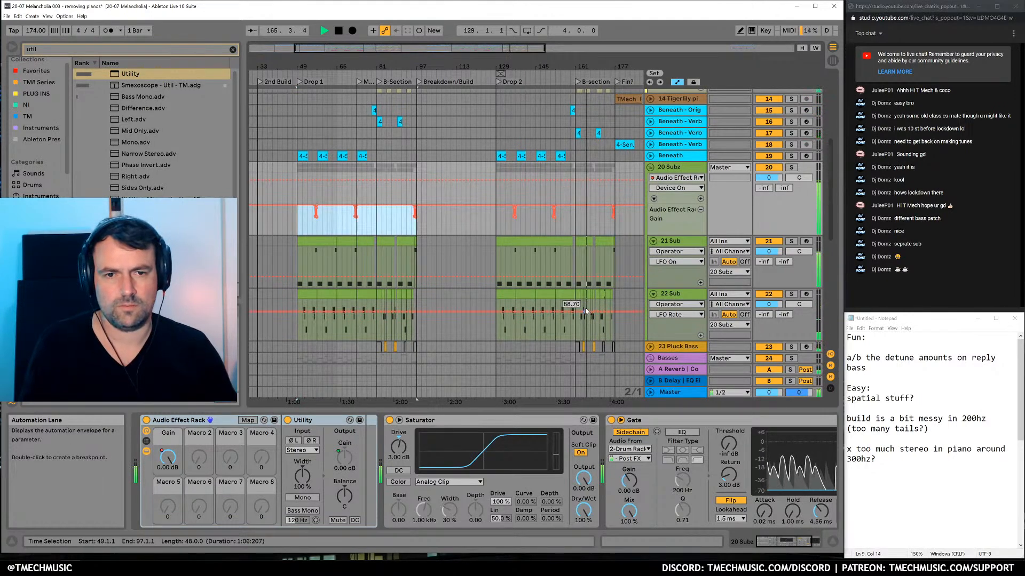
# Stop playback and unfold the 41 Vox group, showing its tracks in the bars leading up to the second B-section
pyautogui.scroll(-5, 582, 301)
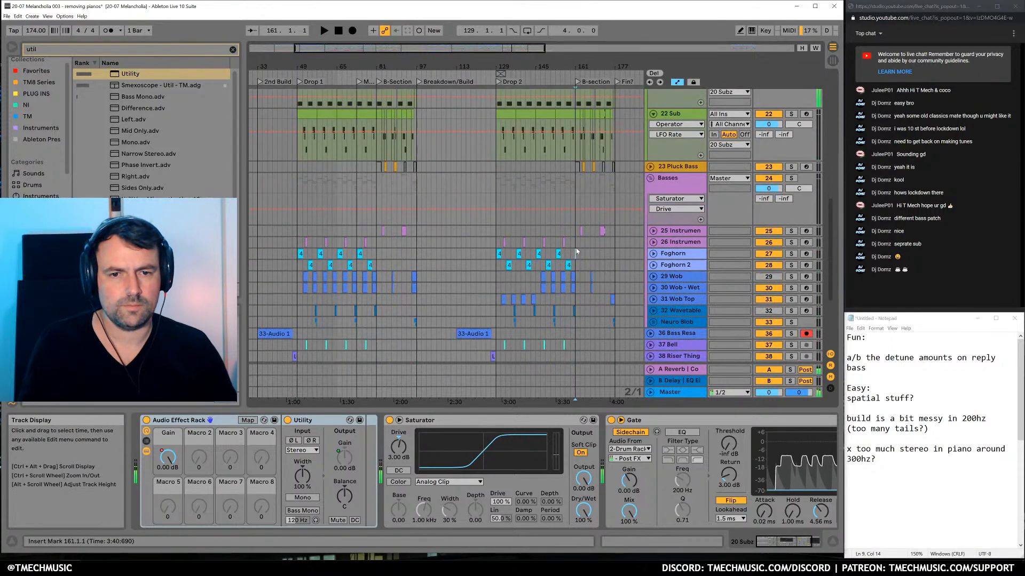
pyautogui.click(576, 253)
pyautogui.scroll(-3, 563, 315)
pyautogui.press('space')
pyautogui.scroll(-1, 561, 321)
pyautogui.click(571, 275)
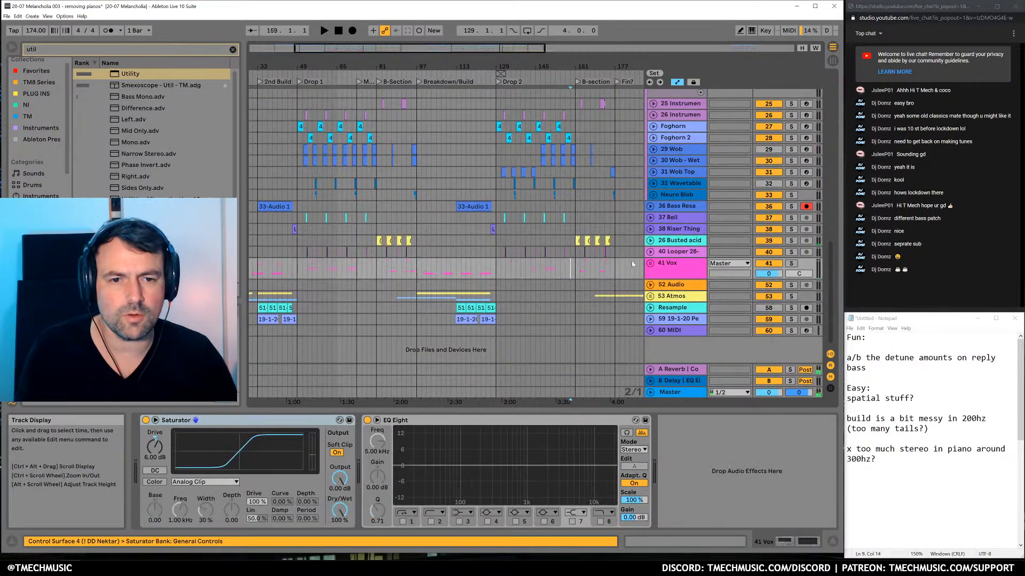
pyautogui.click(649, 263)
pyautogui.scroll(-4, 594, 140)
pyautogui.moveTo(571, 67); pyautogui.dragTo(565, 124)
pyautogui.click(547, 213)
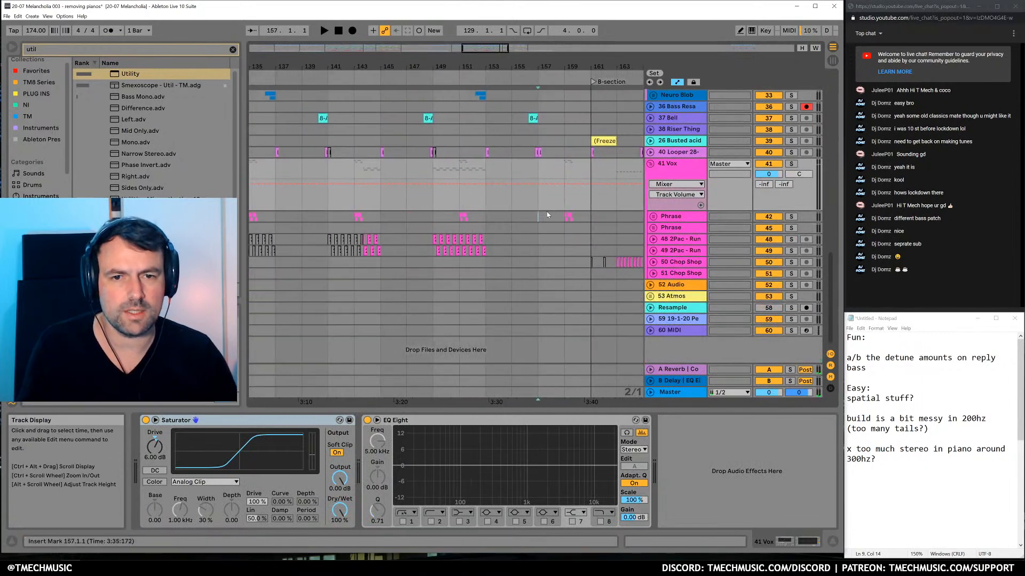
pyautogui.click(664, 173)
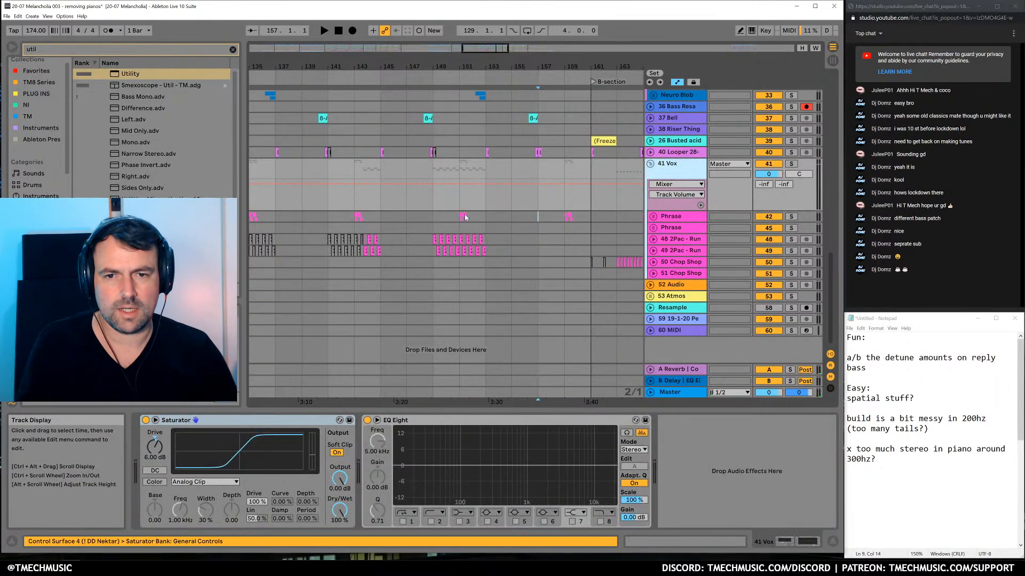
# Audition the vocals in the 41 Vox group from bar 149 and from just before bar 159
pyautogui.click(433, 195)
pyautogui.press('space')
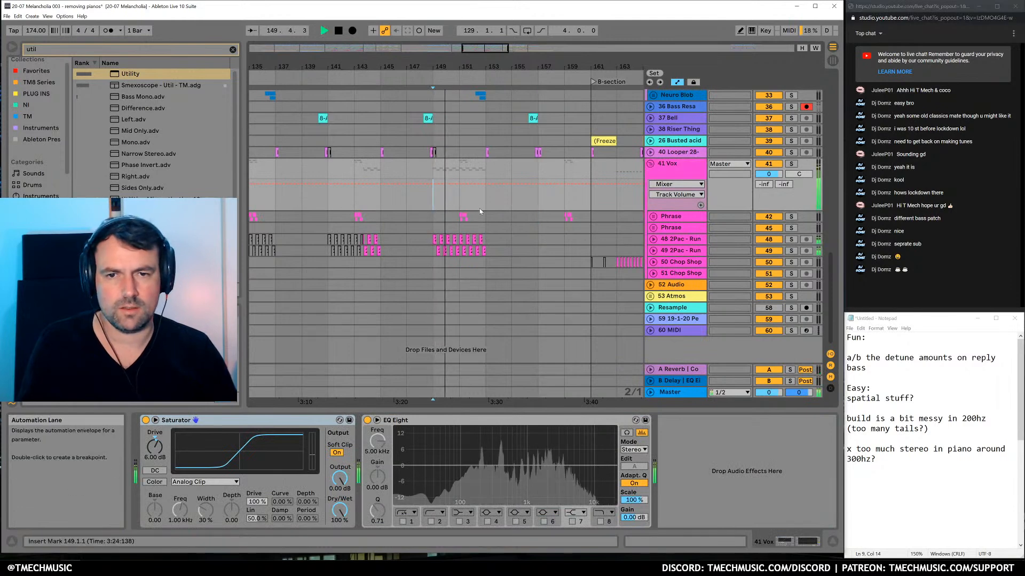
pyautogui.scroll(2, 495, 245)
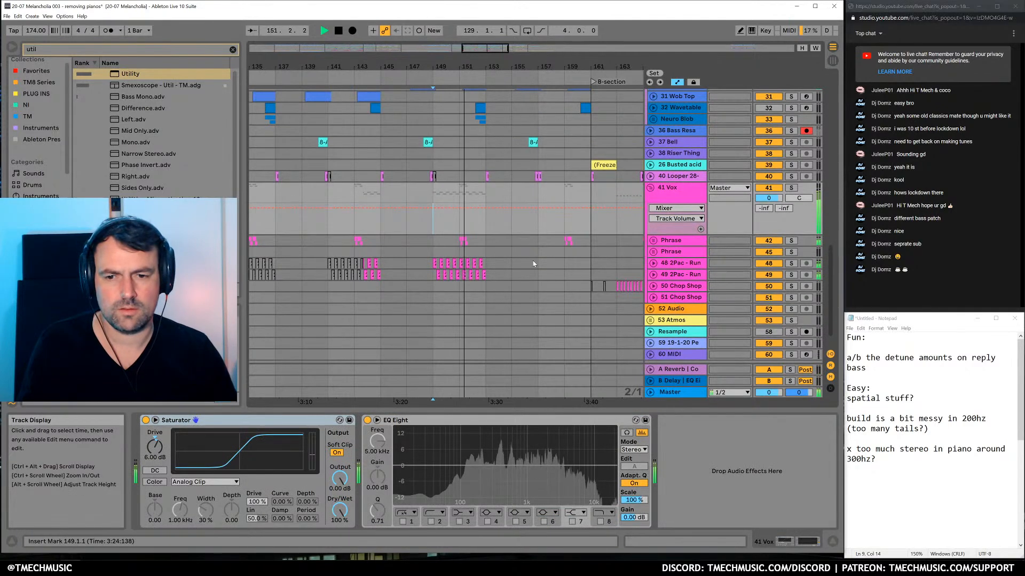
pyautogui.press('space')
pyautogui.press('space')
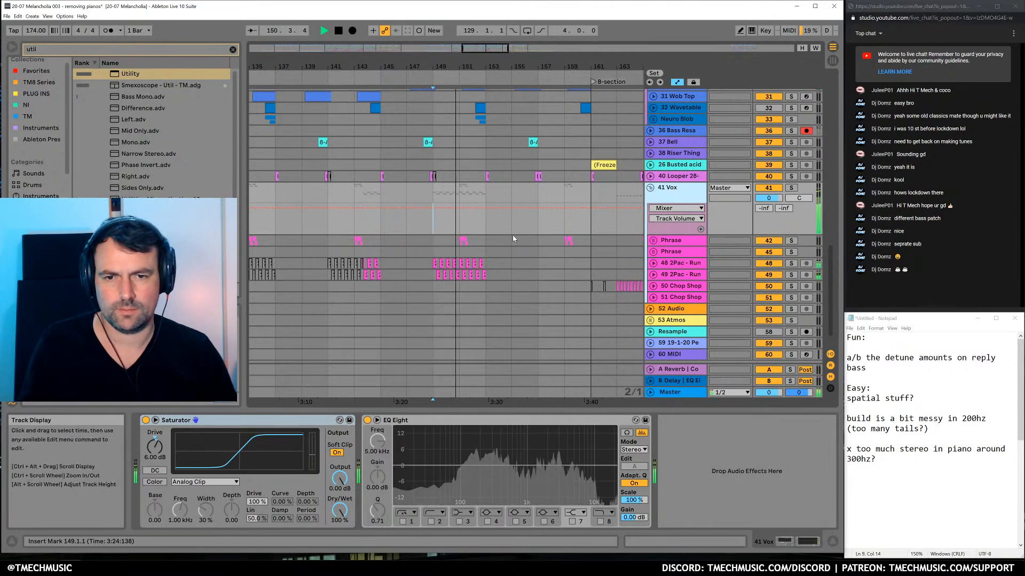
pyautogui.press('space')
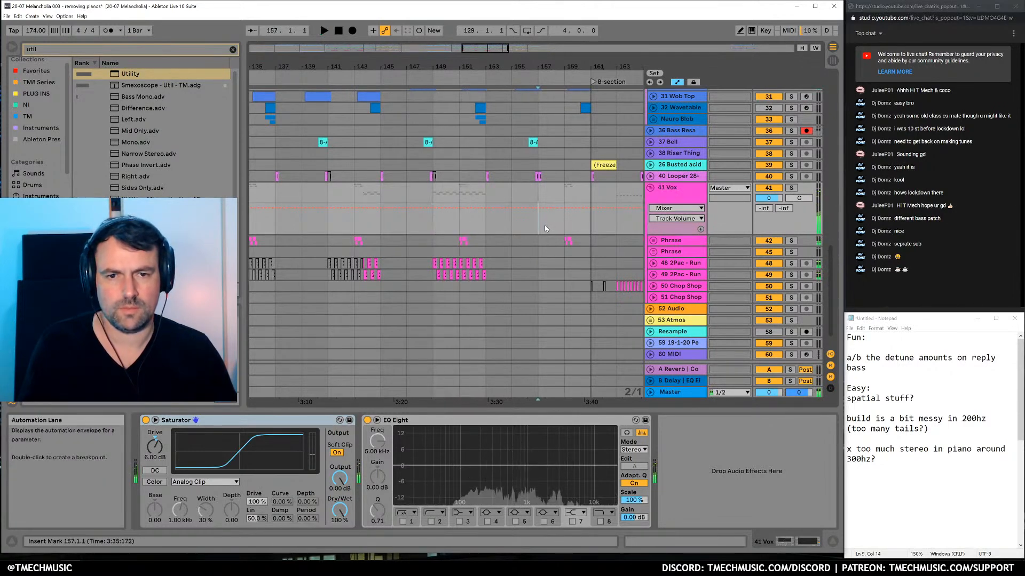
pyautogui.click(561, 235)
pyautogui.press('space')
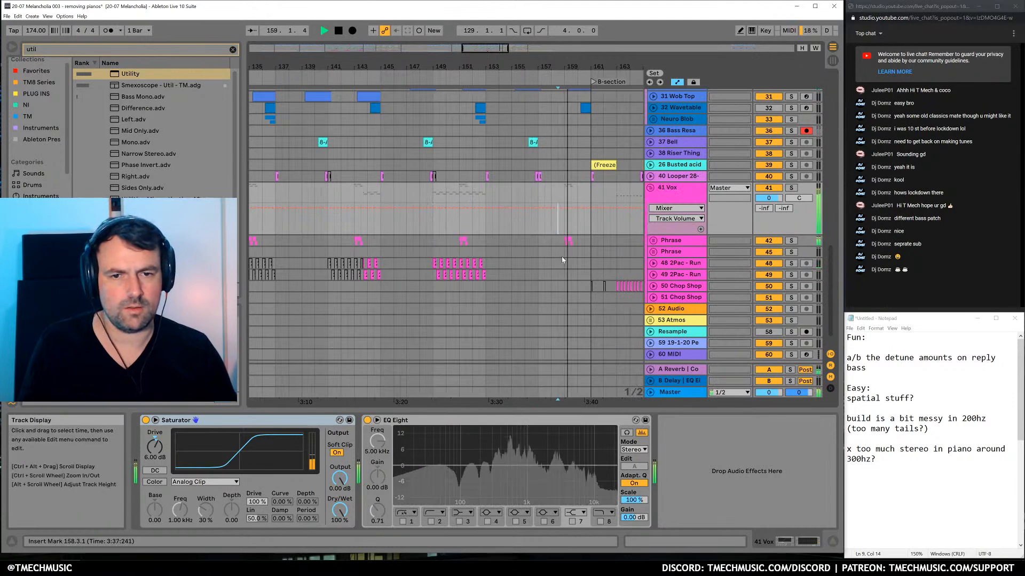
# Add a Utility at the end of the first Phrase group's device chain
pyautogui.click(670, 245)
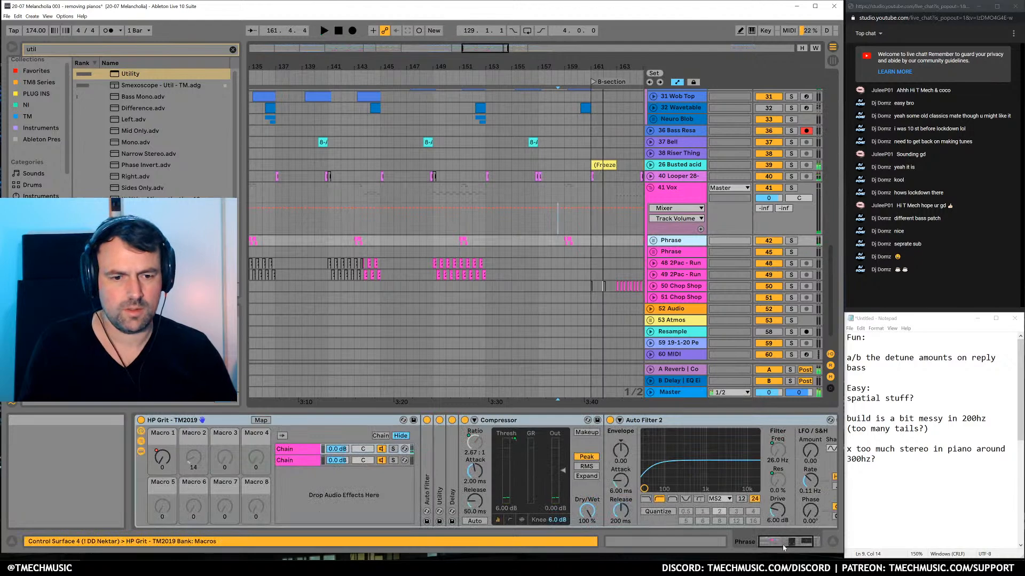
pyautogui.moveTo(782, 543); pyautogui.dragTo(810, 543)
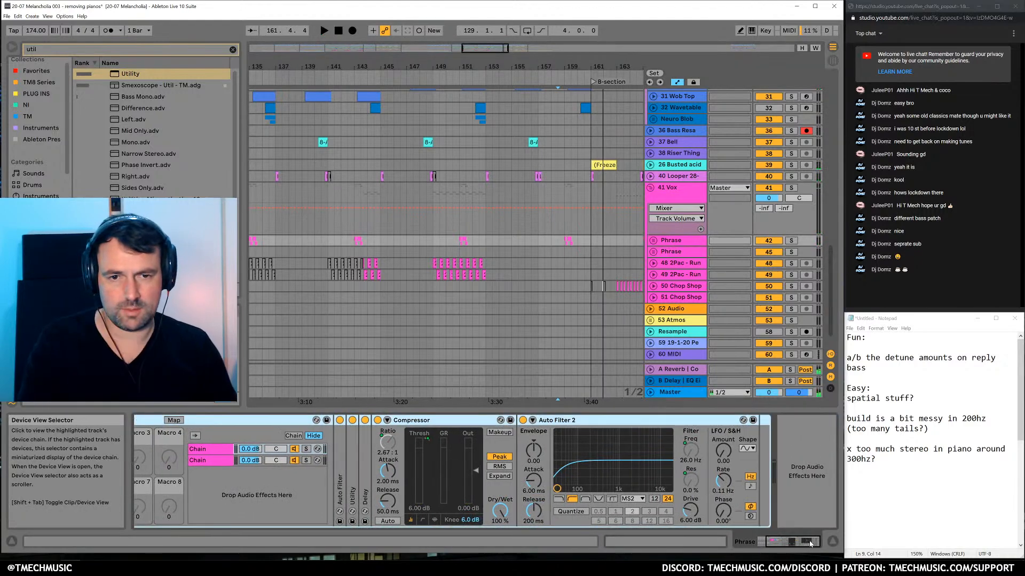
pyautogui.hotkey('ctrl', 'f')
pyautogui.write('util')
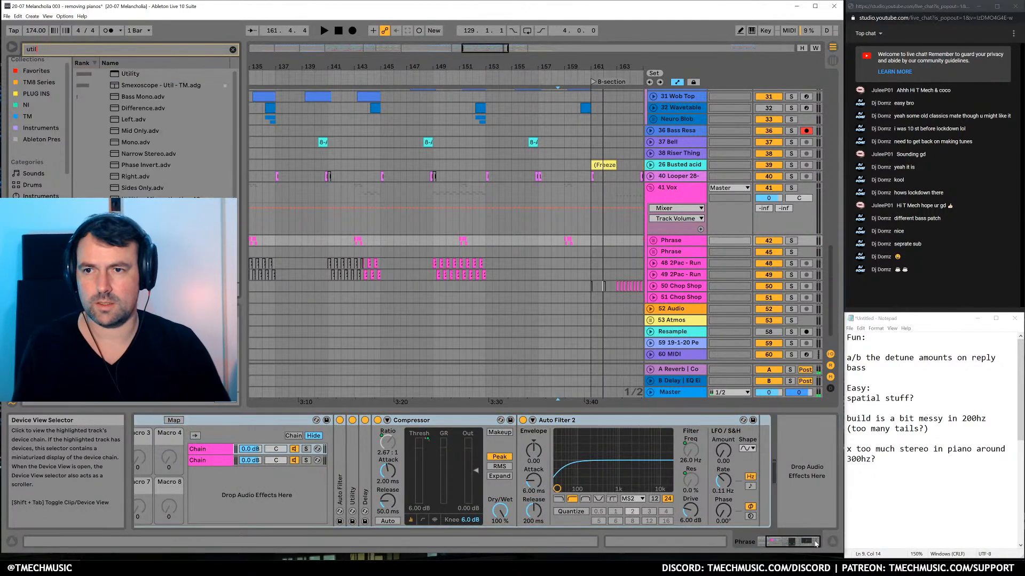
pyautogui.press('Down')
pyautogui.press('Return')
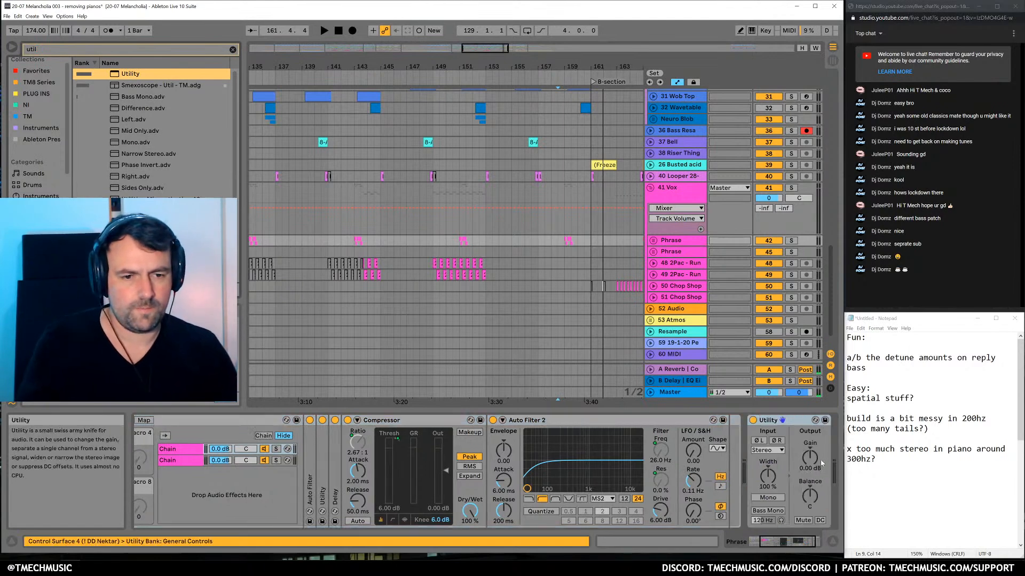
# Try automating the Utility's gain on the Phrase group to fade down between about bar 158 and bar 161, auditioning it
pyautogui.rightClick(811, 462)
pyautogui.click(825, 475)
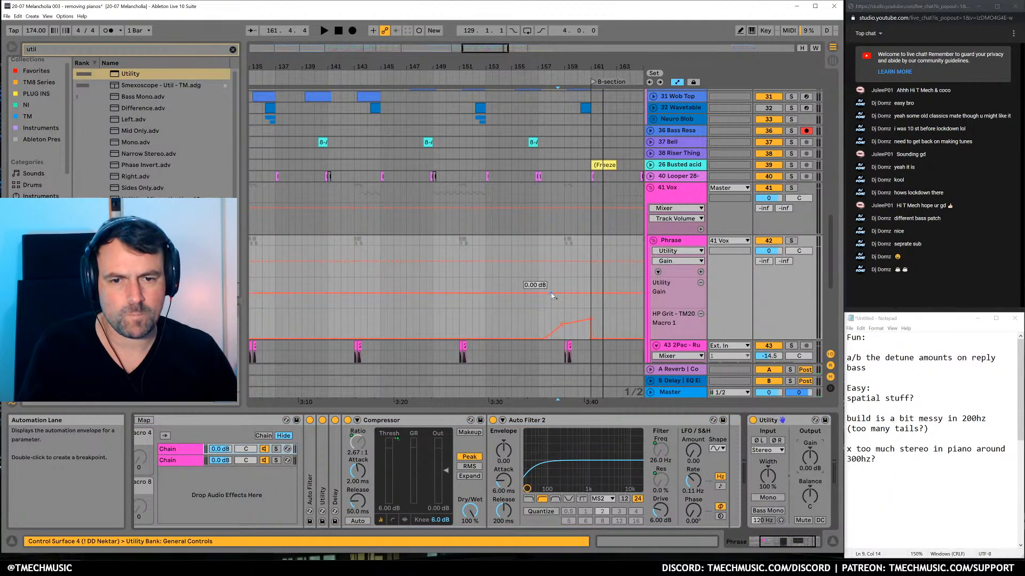
pyautogui.click(552, 293)
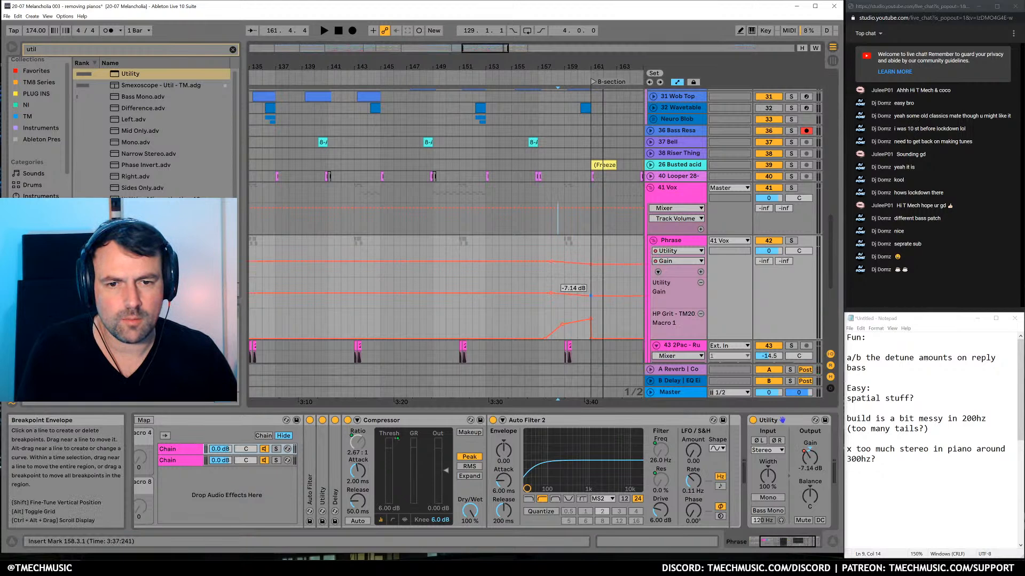
pyautogui.click(544, 303)
pyautogui.press('space')
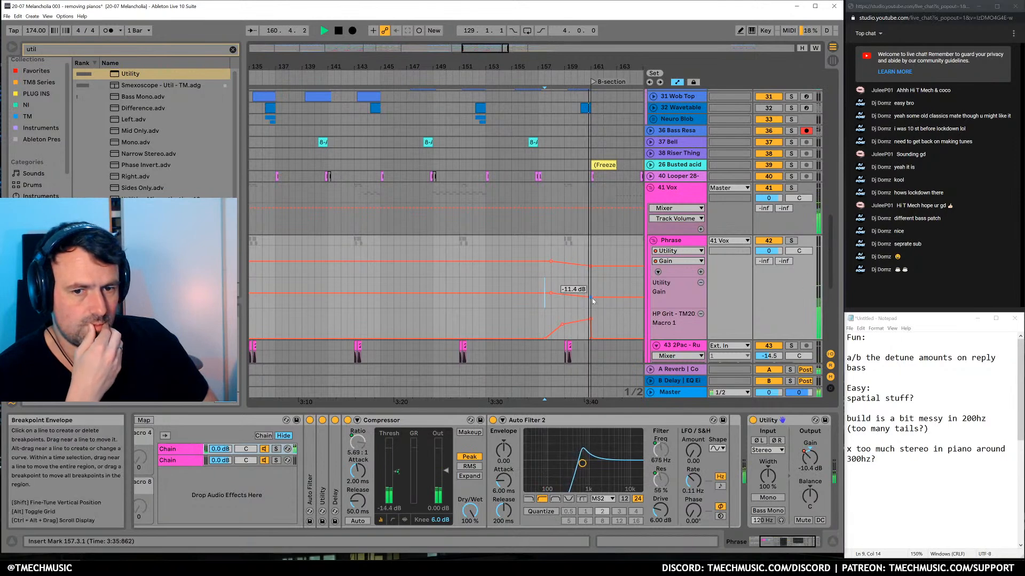
pyautogui.moveTo(590, 295); pyautogui.dragTo(596, 293)
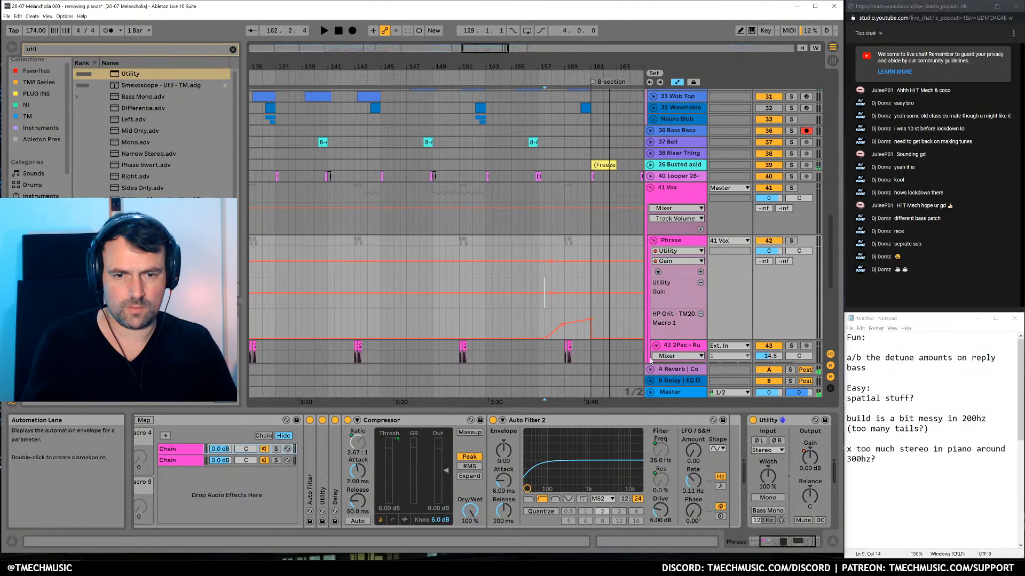
# Set the Phrase group's Utility gain to -3 dB and automate the device on from bar 159 to 164, replacing the gain lane
pyautogui.click(810, 456)
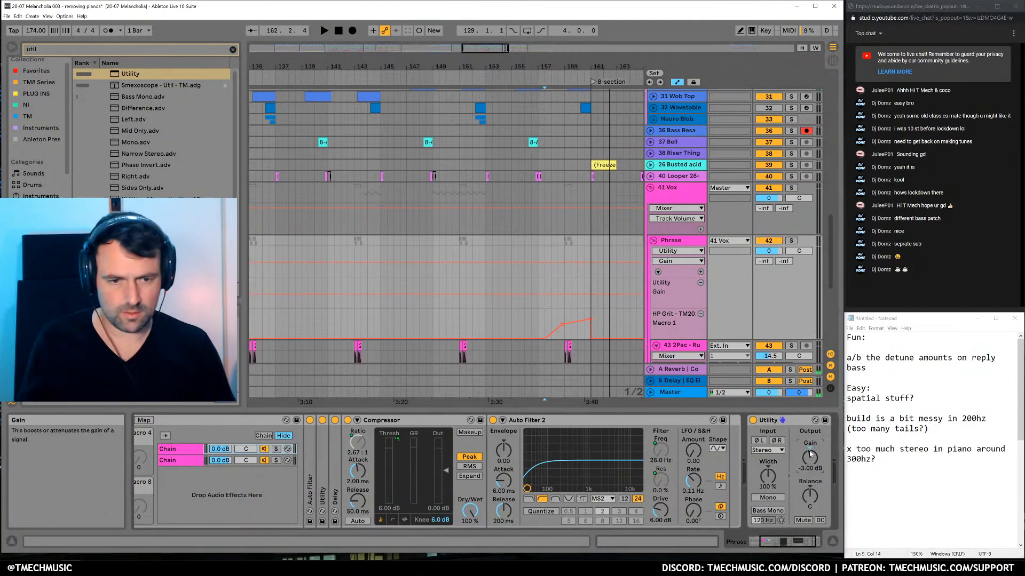
pyautogui.click(753, 421)
pyautogui.rightClick(754, 420)
pyautogui.click(782, 436)
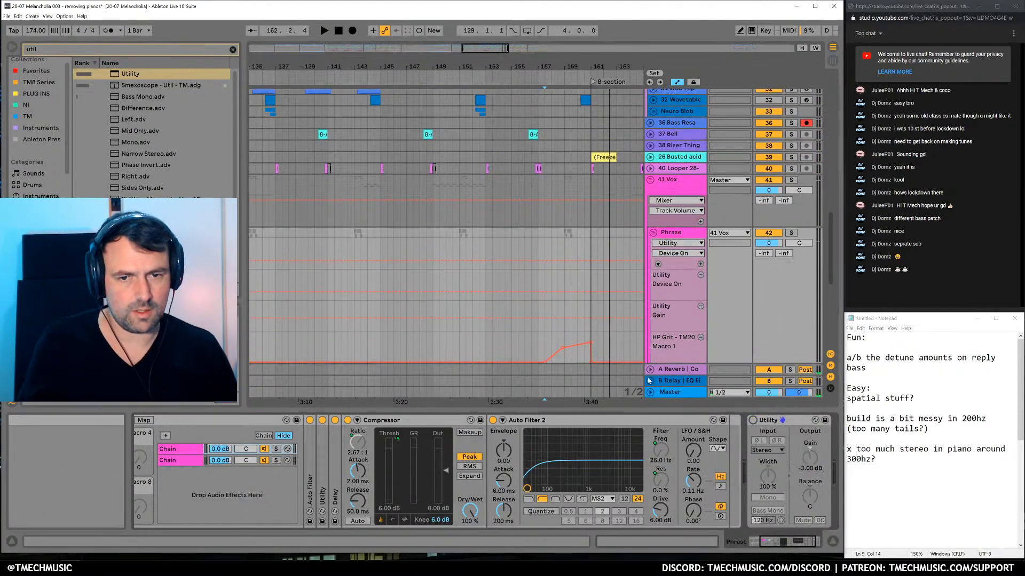
pyautogui.press('b')
pyautogui.moveTo(569, 277); pyautogui.dragTo(611, 279)
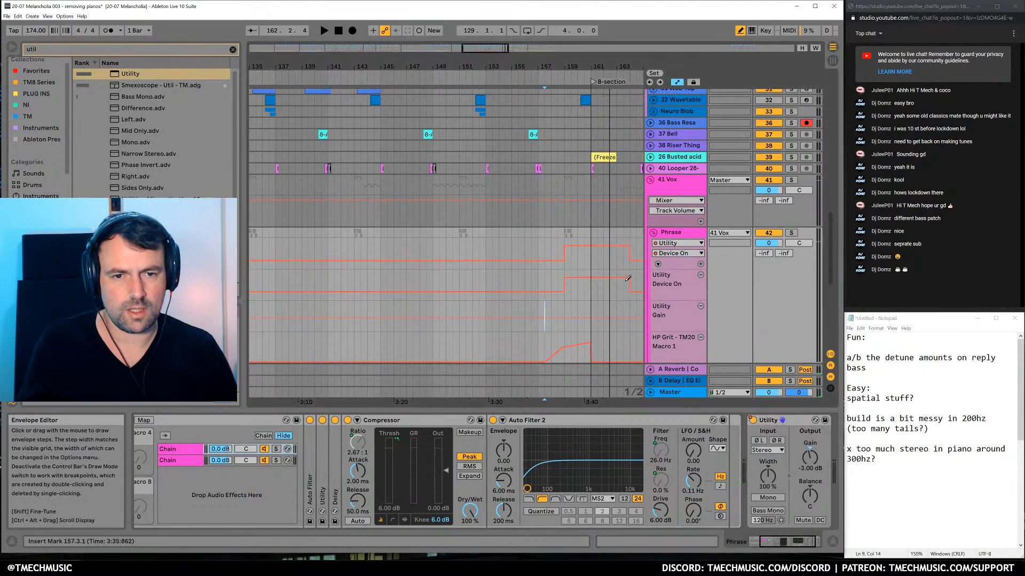
pyautogui.click(700, 307)
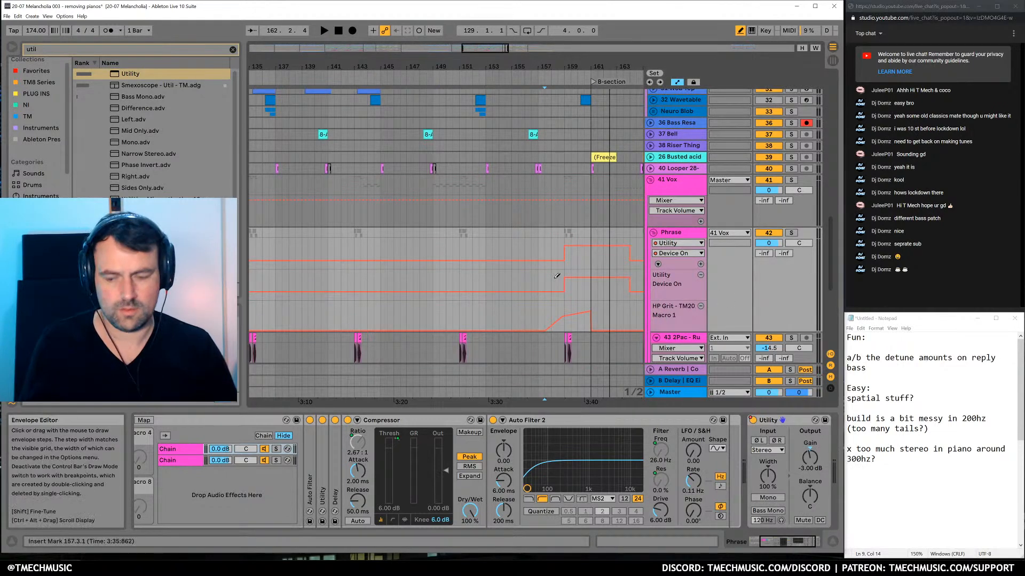
# Audition the Phrase group from bar 158.3 and lower its Utility gain to -6 dB
pyautogui.press('b')
pyautogui.click(555, 280)
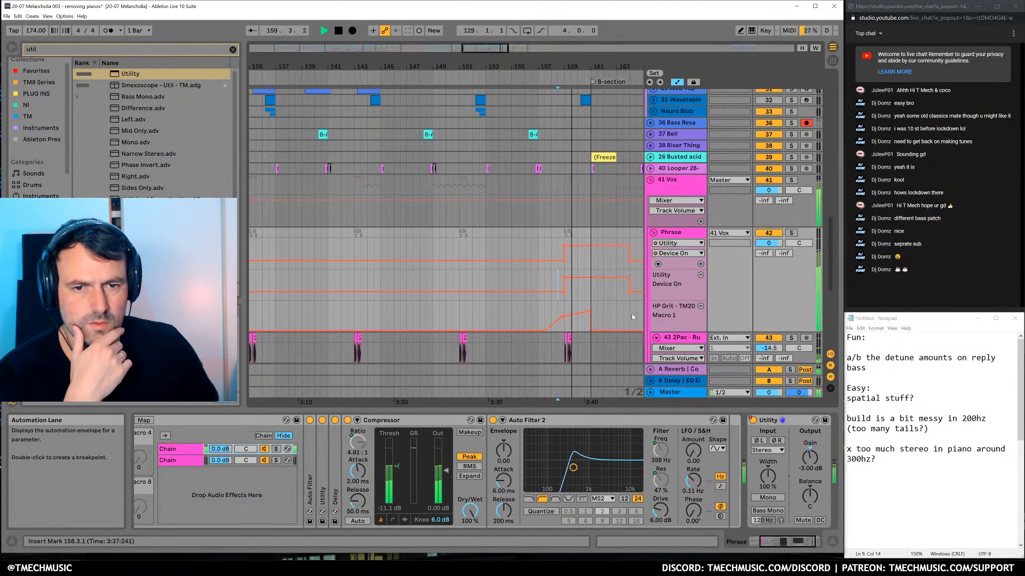
pyautogui.click(812, 461)
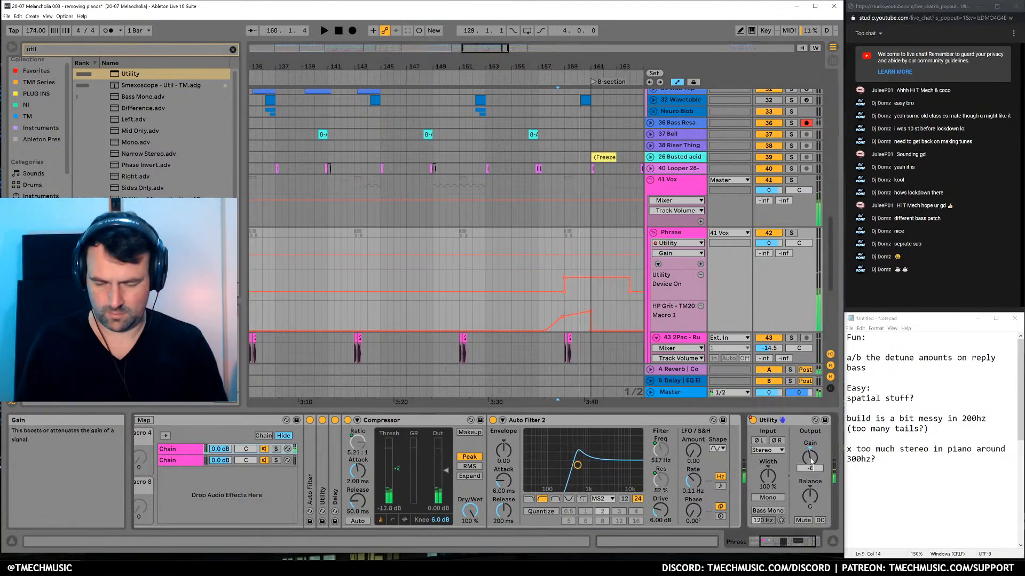
pyautogui.write('-6')
pyautogui.press('Return')
pyautogui.press('space')
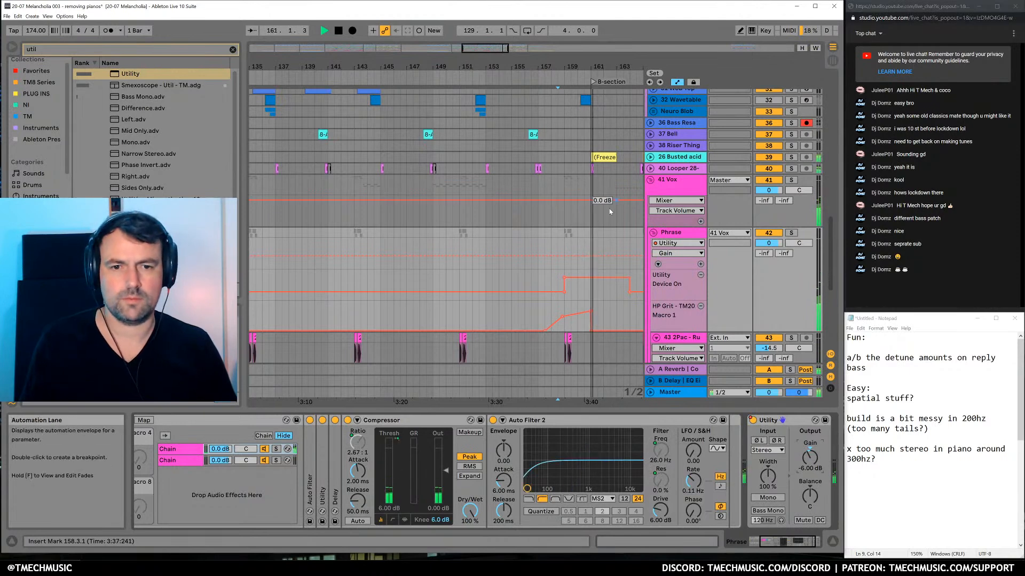
# Listen through the second B-section, replaying from bar 166, and check the Phrase group's clips against its Utility automation
pyautogui.moveTo(598, 70); pyautogui.dragTo(501, 71)
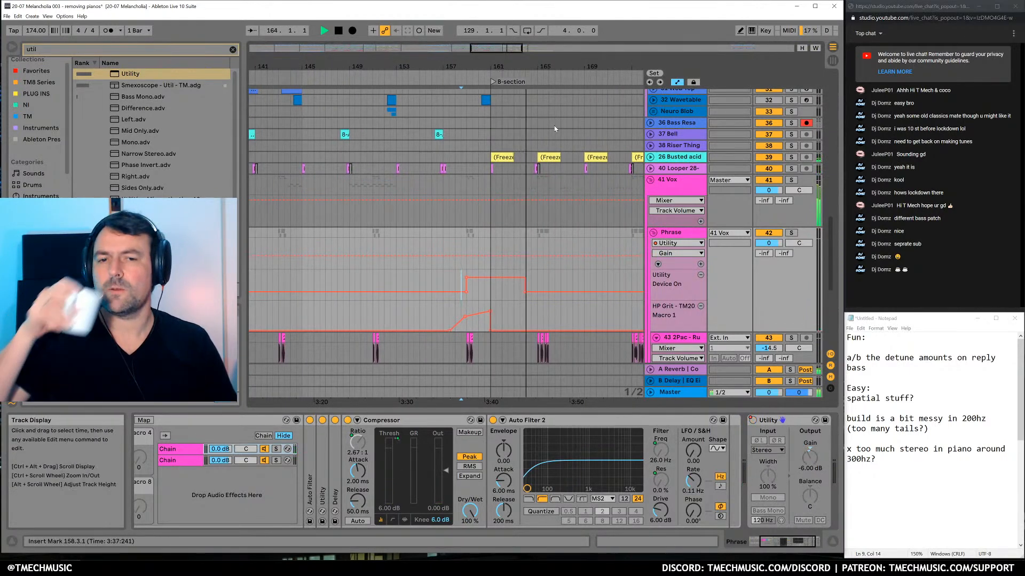
pyautogui.moveTo(548, 68); pyautogui.dragTo(458, 48)
pyautogui.scroll(-3, 484, 226)
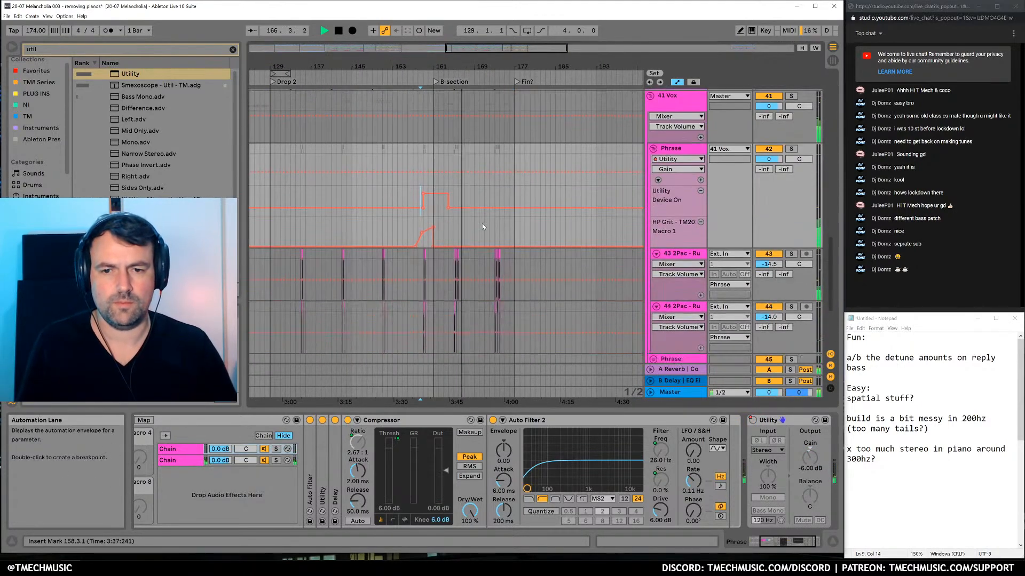
pyautogui.click(652, 149)
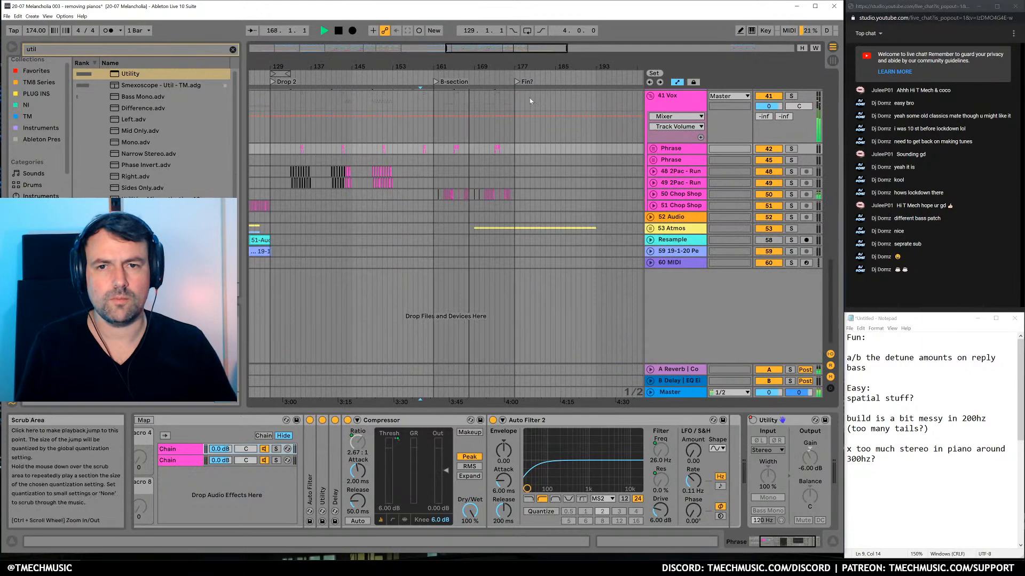
pyautogui.click(653, 149)
pyautogui.moveTo(465, 67); pyautogui.dragTo(494, 62)
pyautogui.press('space')
pyautogui.scroll(3, 491, 181)
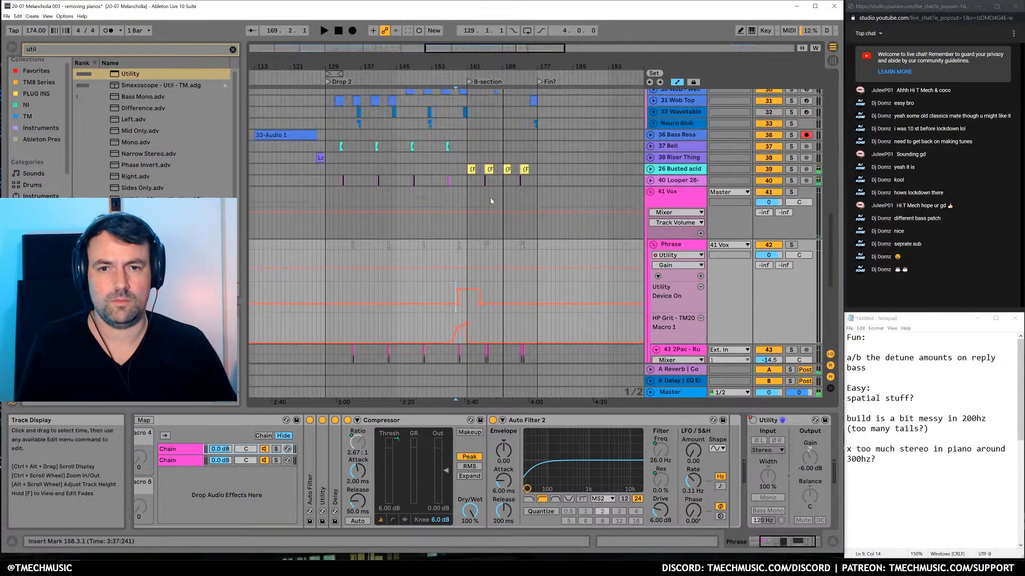
pyautogui.click(490, 195)
pyautogui.press('space')
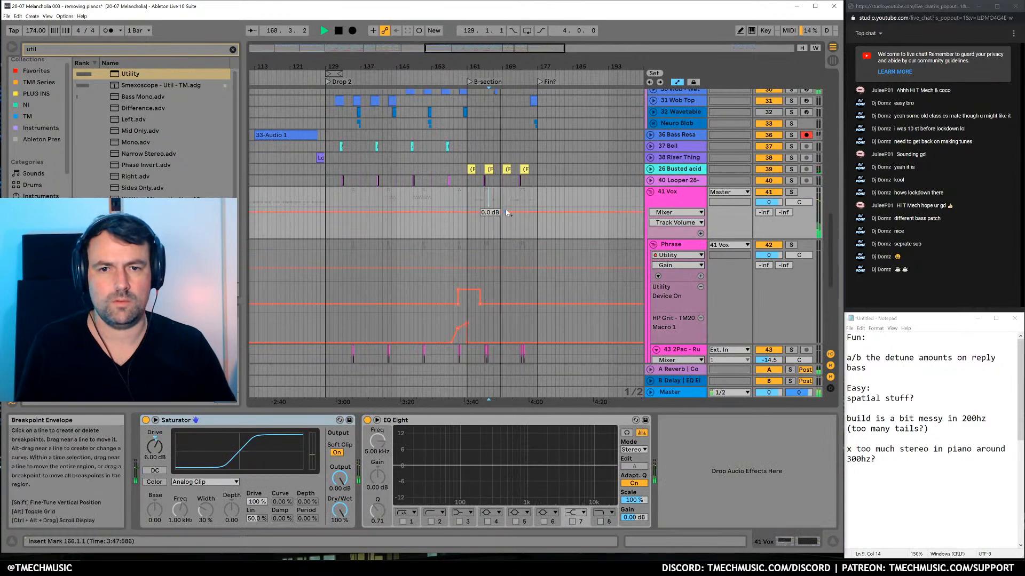
pyautogui.scroll(-4, 494, 251)
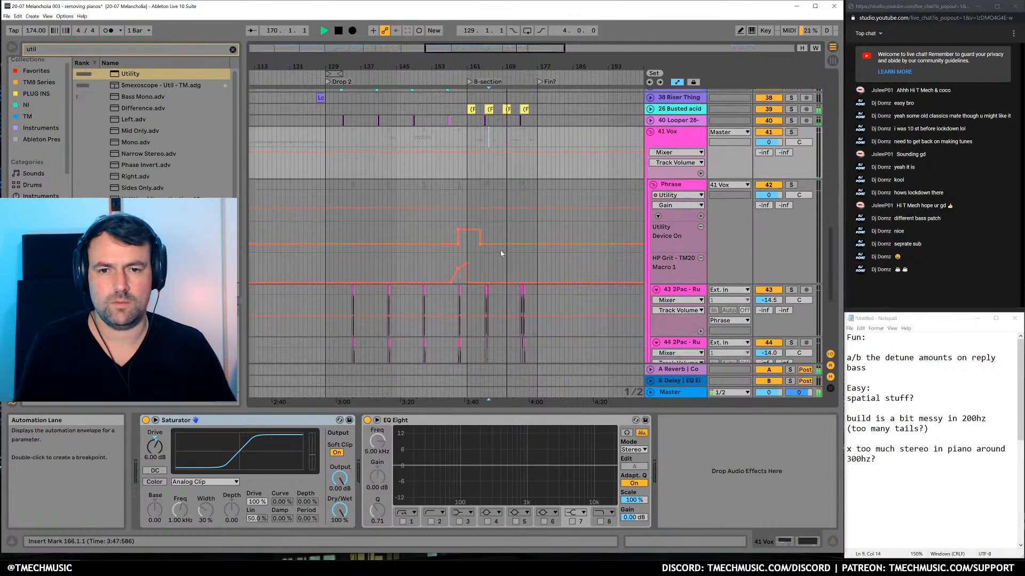
pyautogui.scroll(-1, 493, 213)
pyautogui.press('space')
# Automate the Phrase group's Utility on from bar 79 to about bar 83 around the first B-section and audition it
pyautogui.moveTo(466, 69)
pyautogui.mouseDown()
pyautogui.moveTo(368, 64)
pyautogui.moveTo(404, 163)
pyautogui.mouseUp()
pyautogui.press('b')
pyautogui.click(410, 169)
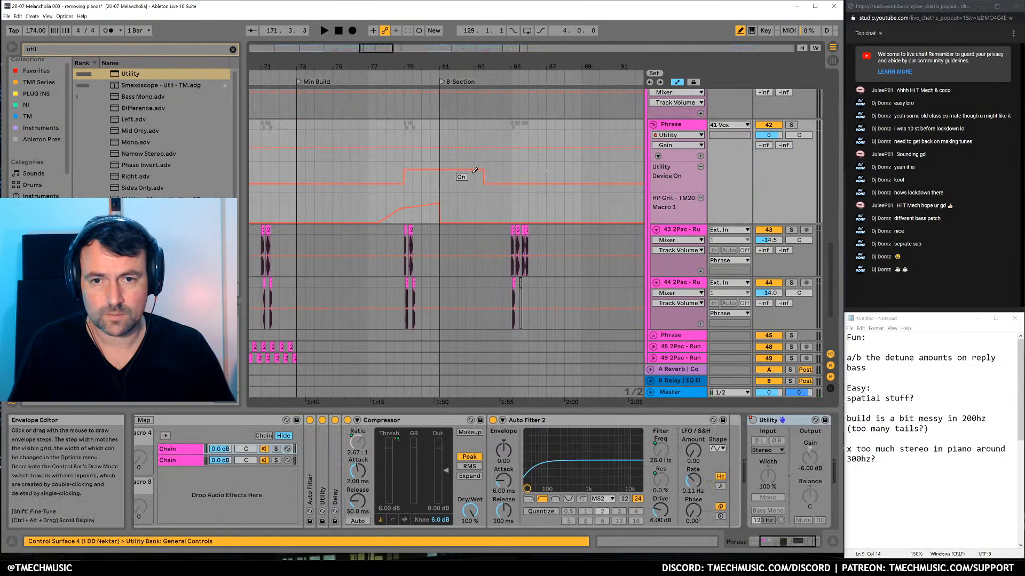
pyautogui.press('b')
pyautogui.click(386, 179)
pyautogui.press('space')
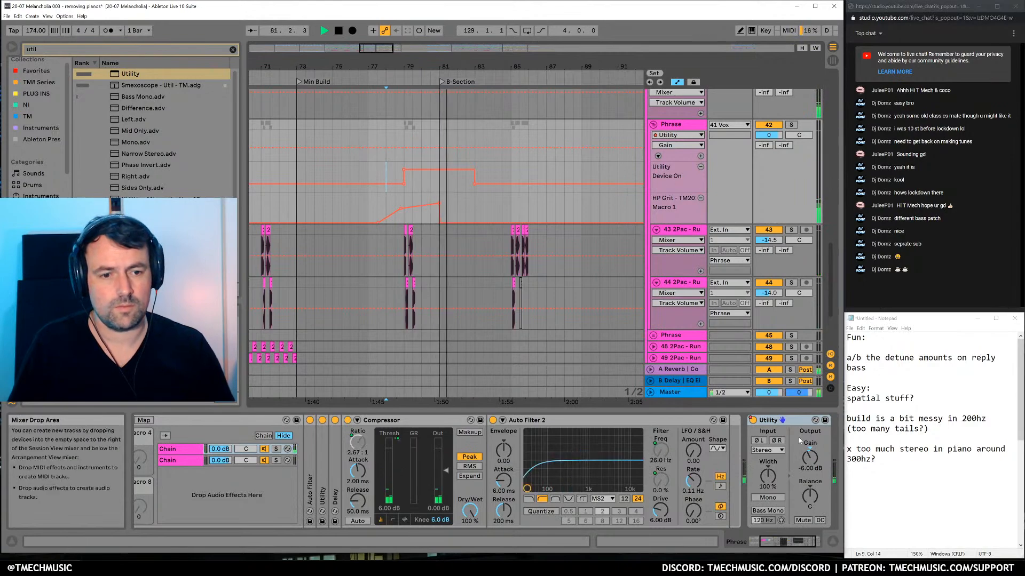
# Check the vocal tracks' clips across the first B-section, including the 50 Chop Shop track's volume and automation
pyautogui.moveTo(528, 68); pyautogui.dragTo(502, 51)
pyautogui.click(654, 124)
pyautogui.scroll(3, 541, 191)
pyautogui.scroll(5, 541, 190)
pyautogui.scroll(-1, 523, 252)
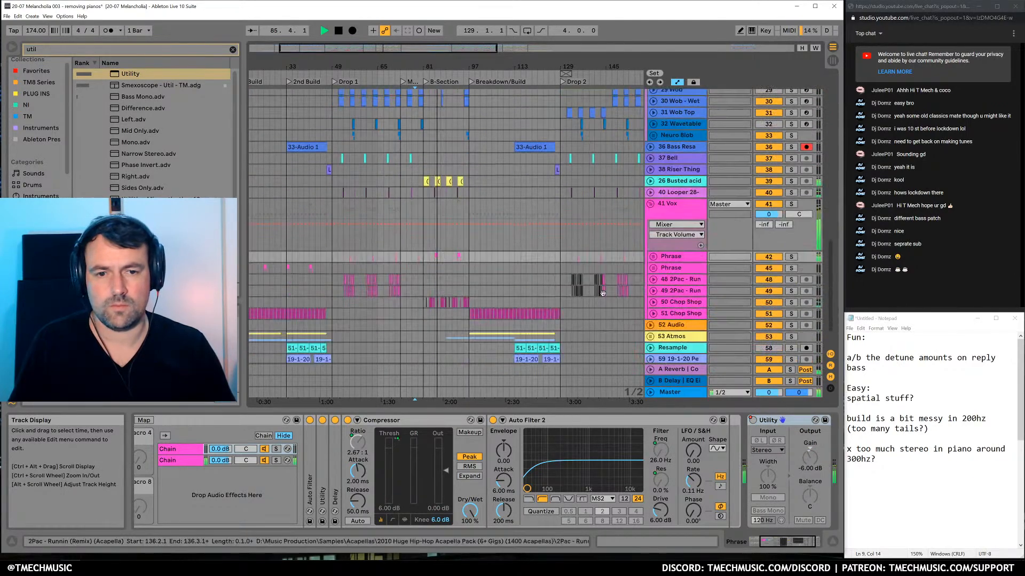
pyautogui.scroll(-1, 652, 313)
pyautogui.click(653, 290)
pyautogui.scroll(-7, 557, 335)
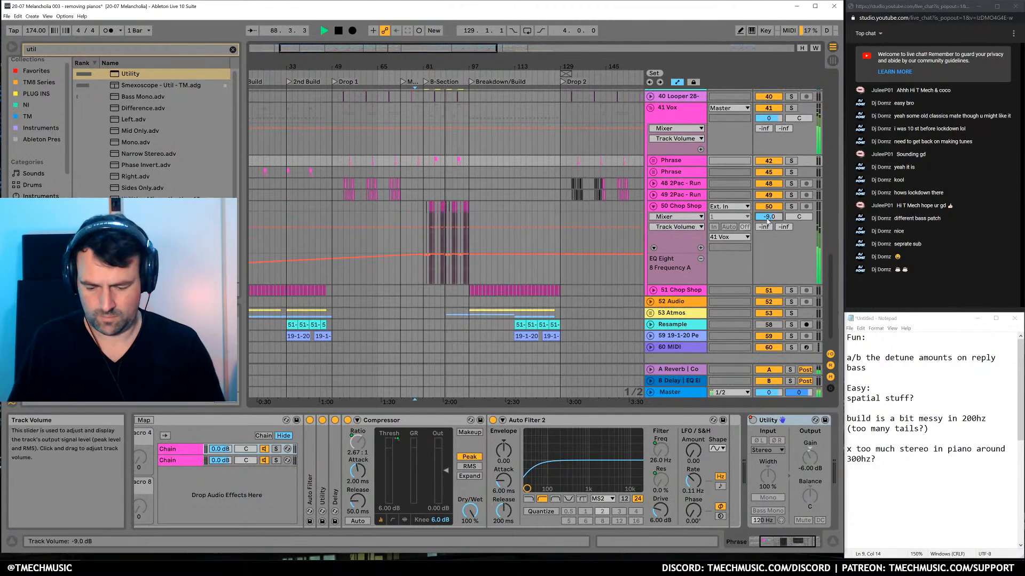
pyautogui.click(653, 206)
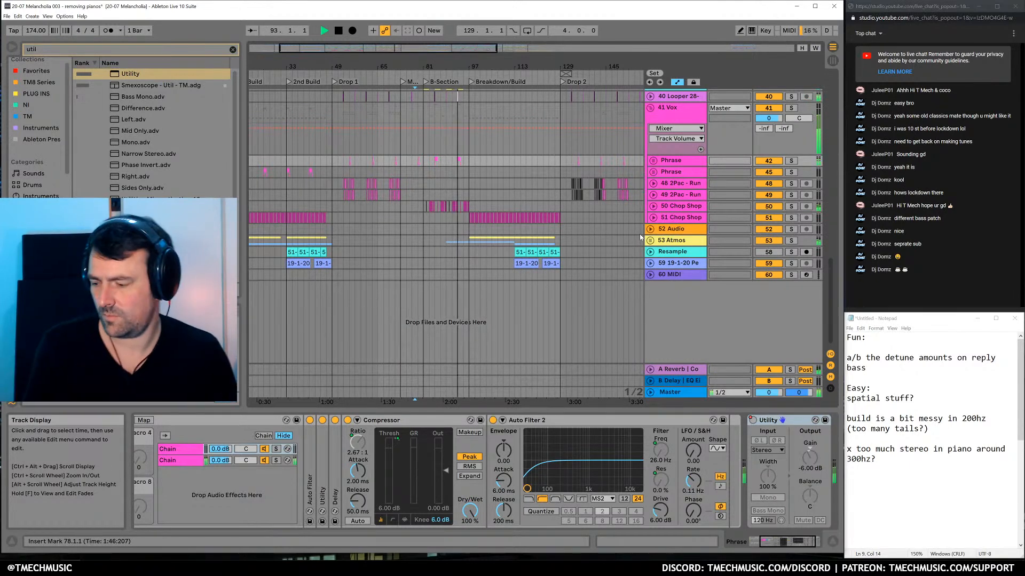
pyautogui.scroll(5, 636, 234)
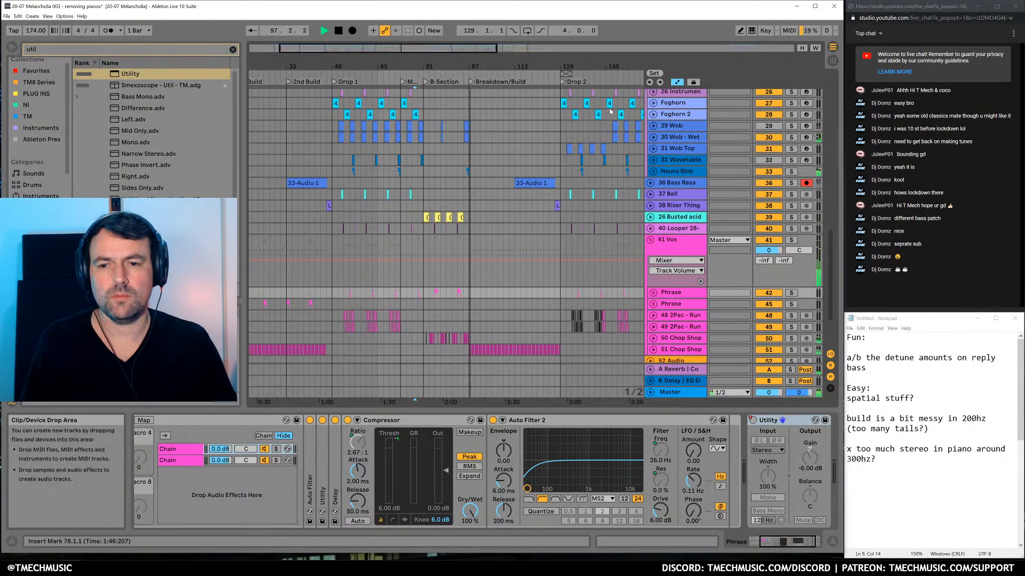
# Audition the transition from Drop 2 into the second B-section from bar 157
pyautogui.moveTo(616, 66); pyautogui.dragTo(447, 52)
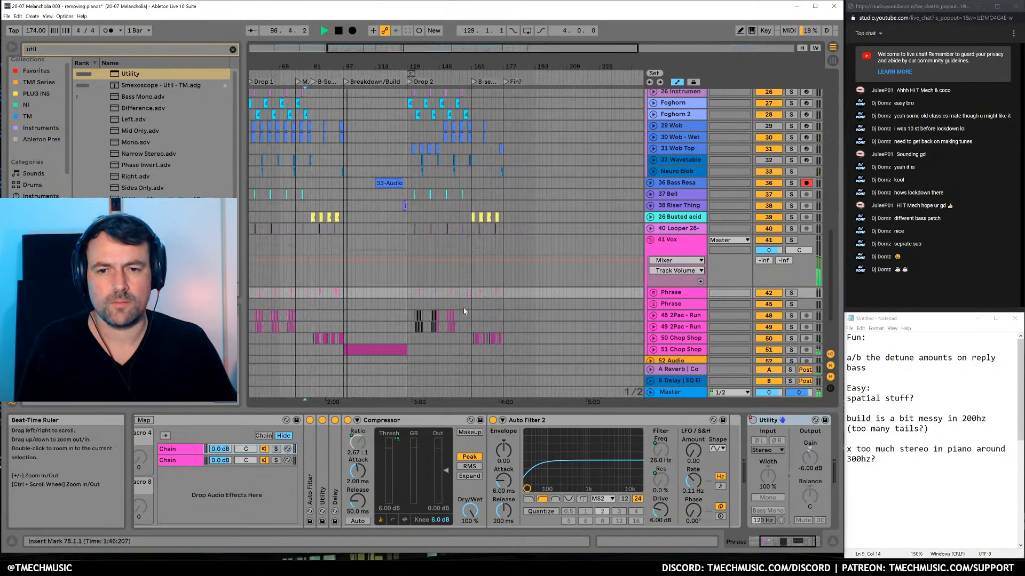
pyautogui.click(447, 304)
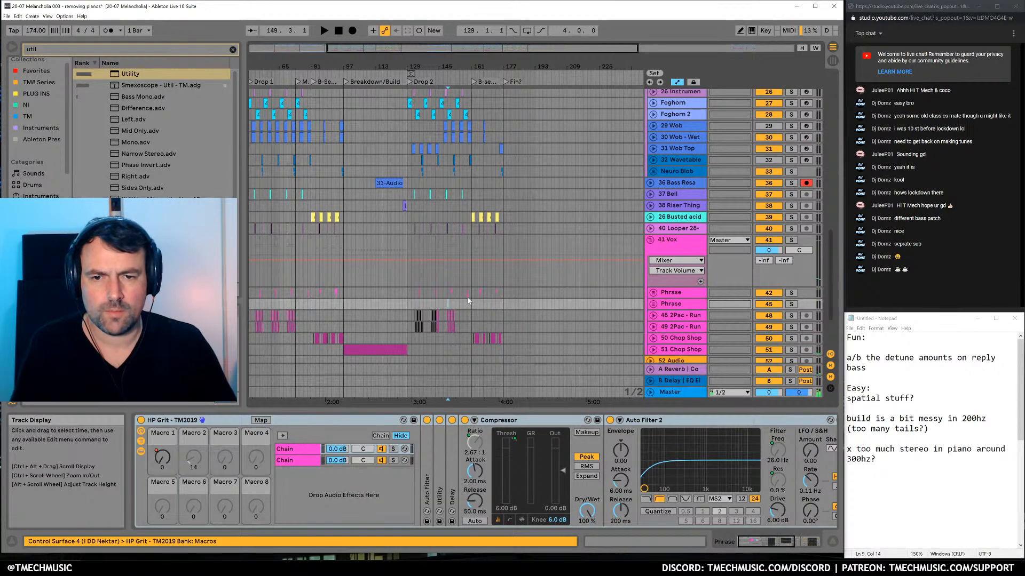
pyautogui.click(462, 278)
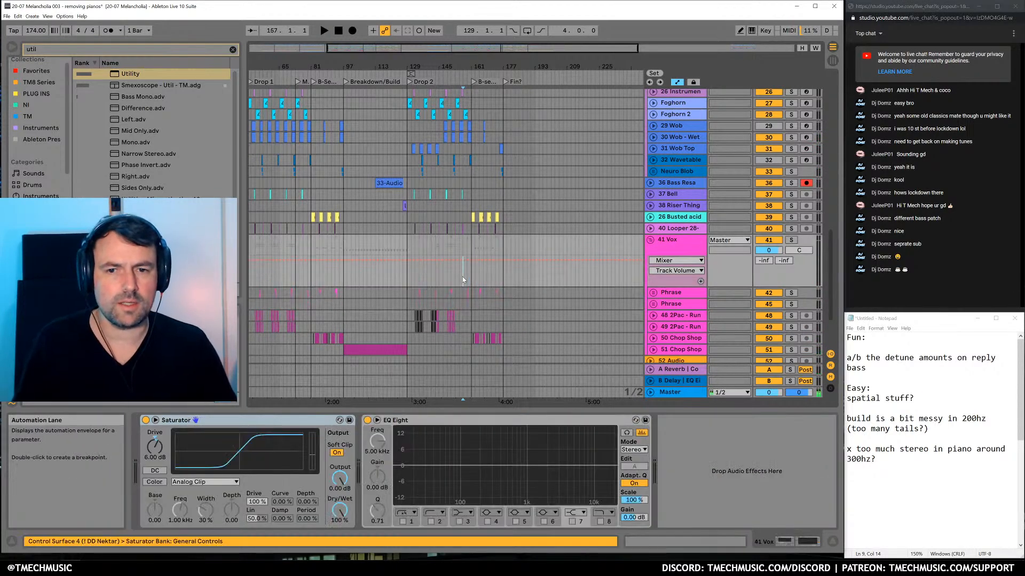
pyautogui.press('space')
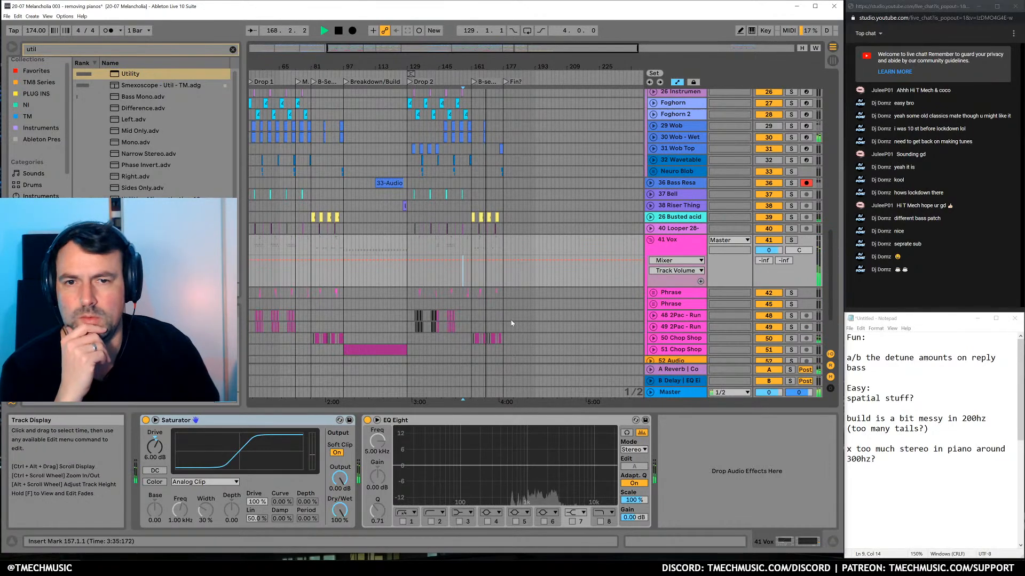
pyautogui.press('space')
# Examine the 30 Wob - Wet clip at bar 167 up close and audition it, replaying from bar 166.4
pyautogui.moveTo(486, 67); pyautogui.dragTo(488, 142)
pyautogui.click(654, 139)
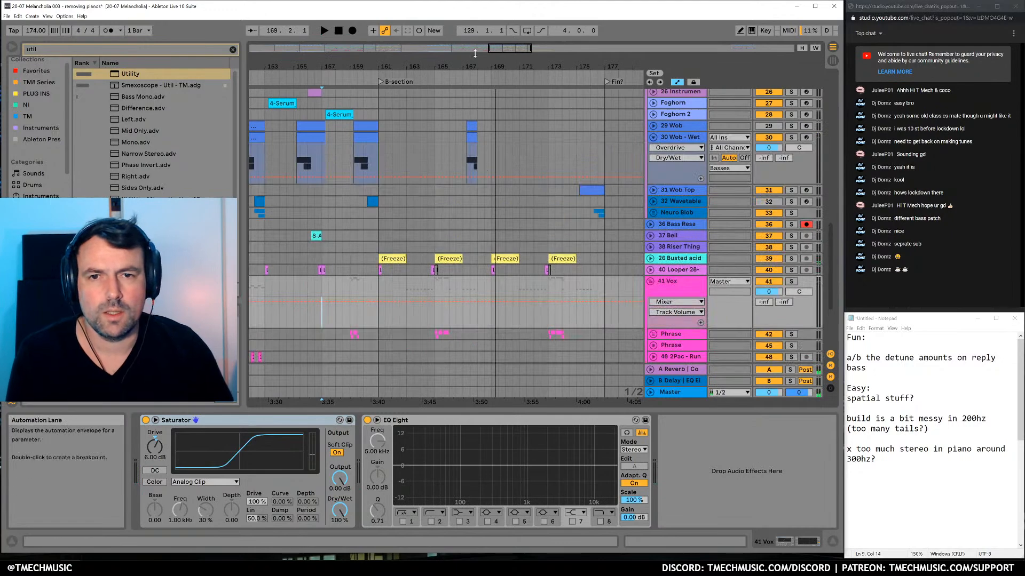
pyautogui.moveTo(479, 67); pyautogui.dragTo(479, 139)
pyautogui.press('space')
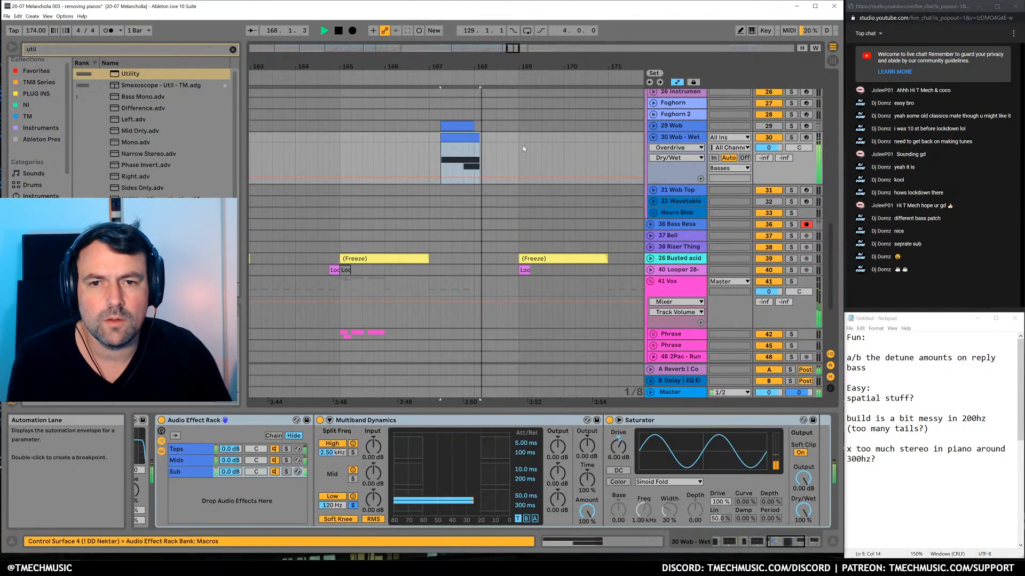
pyautogui.press('space')
pyautogui.moveTo(490, 67); pyautogui.dragTo(481, 153)
pyautogui.scroll(3, 491, 112)
pyautogui.click(650, 112)
pyautogui.click(319, 276)
pyautogui.press('space')
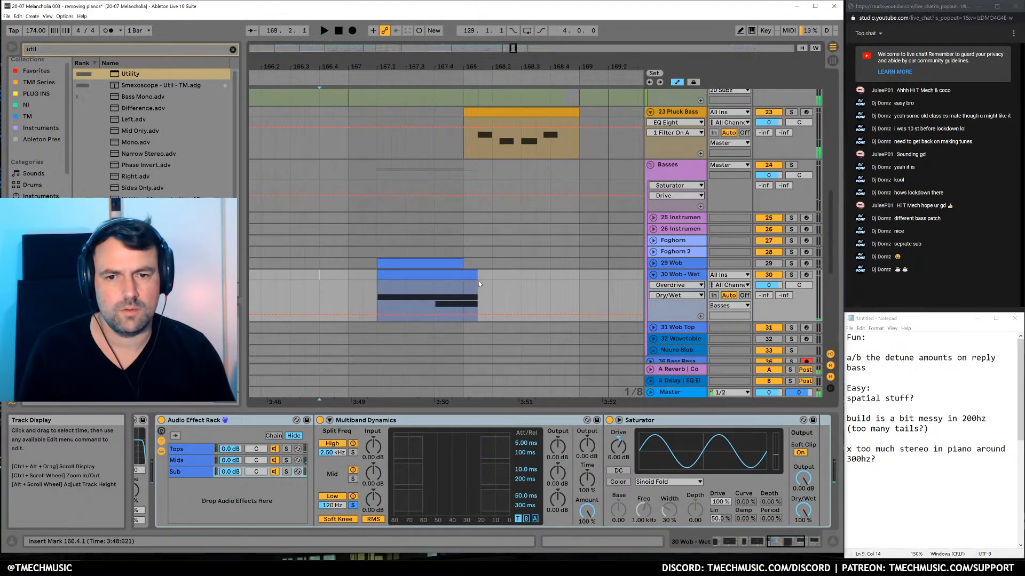
# Trim the end of the 30 Wob - Wet clip slightly, just past bar 168, and replay it from bar 167.1.3
pyautogui.moveTo(479, 284); pyautogui.dragTo(474, 284)
pyautogui.click(363, 286)
pyautogui.press('space')
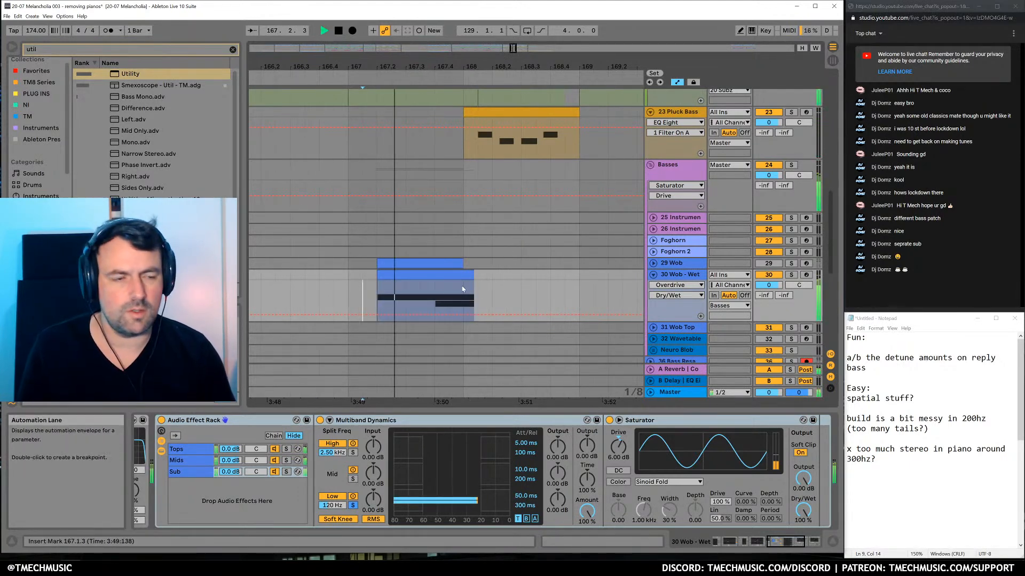
pyautogui.press('space')
# Delete the leftover clips beyond the end of the tune, from about bar 290 onward, on the bass tracks
pyautogui.moveTo(568, 67); pyautogui.dragTo(498, 16)
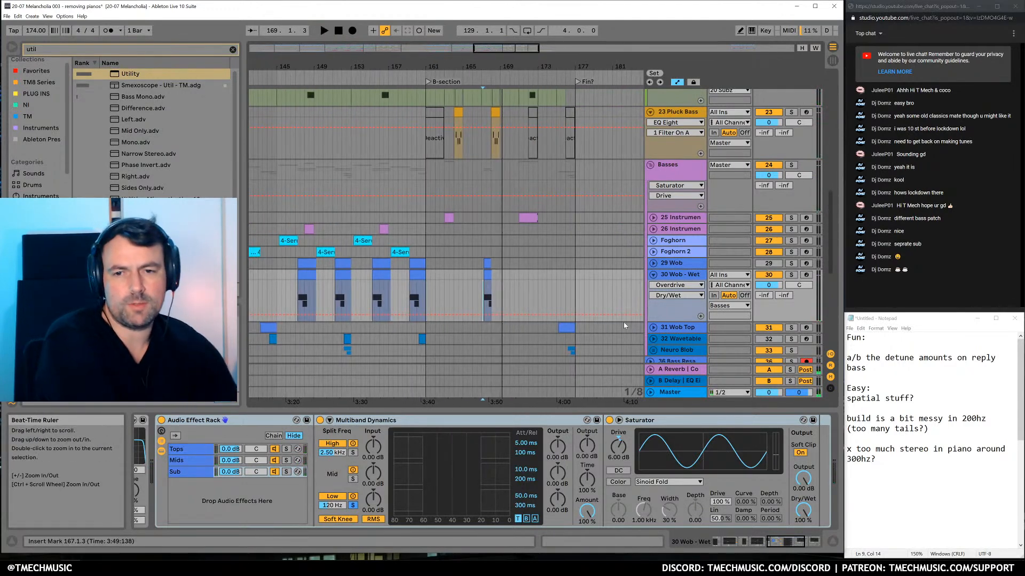
pyautogui.click(653, 275)
pyautogui.moveTo(490, 64); pyautogui.dragTo(422, 20)
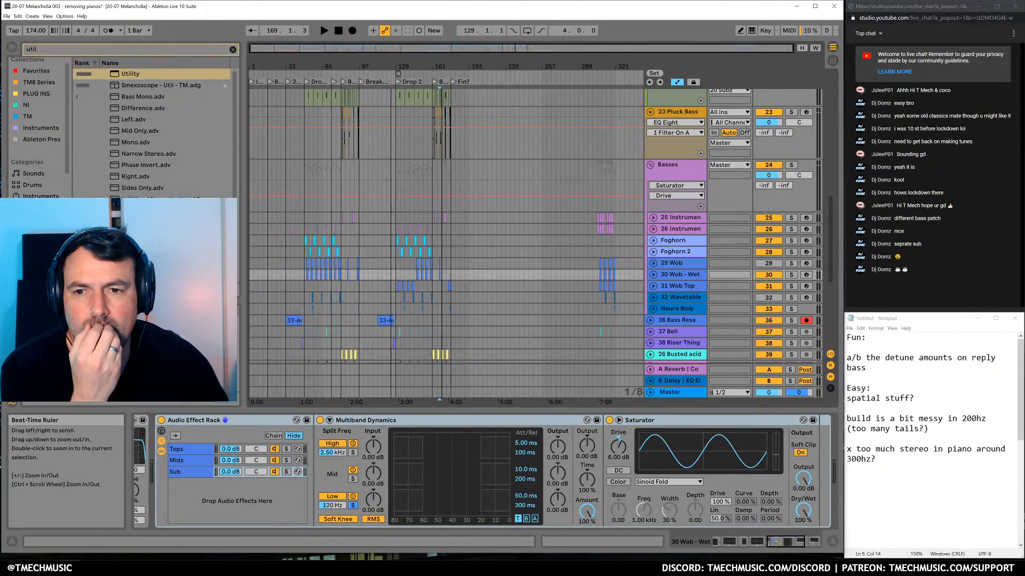
pyautogui.moveTo(583, 177); pyautogui.dragTo(635, 185)
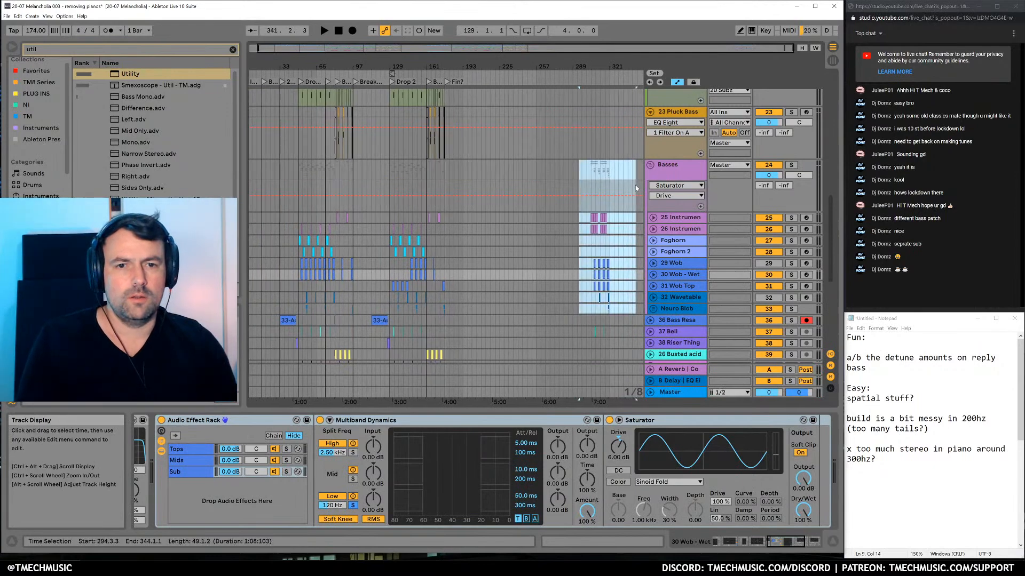
pyautogui.scroll(-3, 566, 289)
pyautogui.moveTo(570, 235); pyautogui.dragTo(634, 356)
pyautogui.moveTo(573, 201); pyautogui.dragTo(654, 262)
pyautogui.press('Delete')
pyautogui.scroll(-4, 585, 340)
pyautogui.scroll(4, 560, 299)
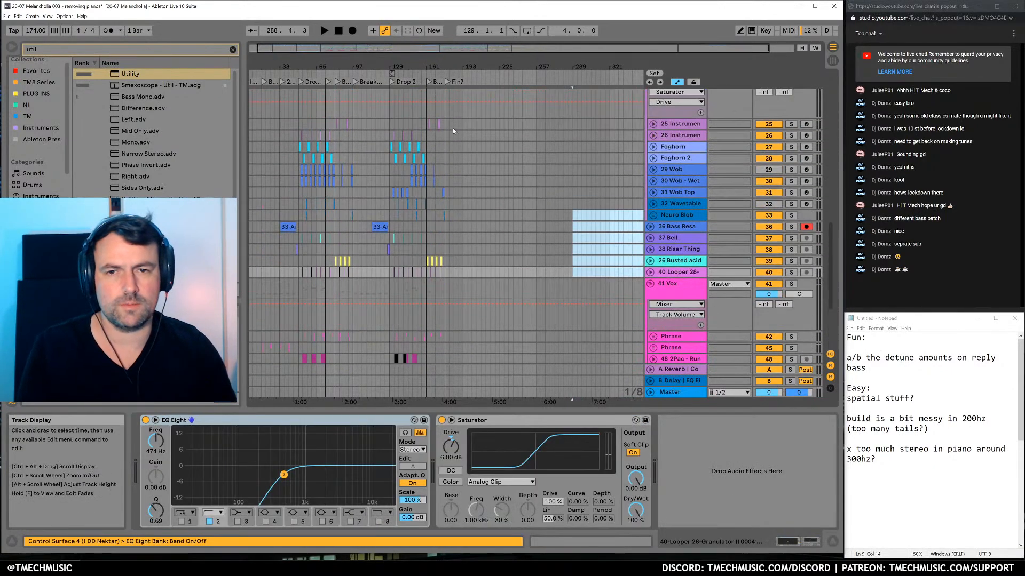
# Listen through the build sections into Drop 1, starting playback from bar 20
pyautogui.moveTo(297, 63); pyautogui.dragTo(331, 43)
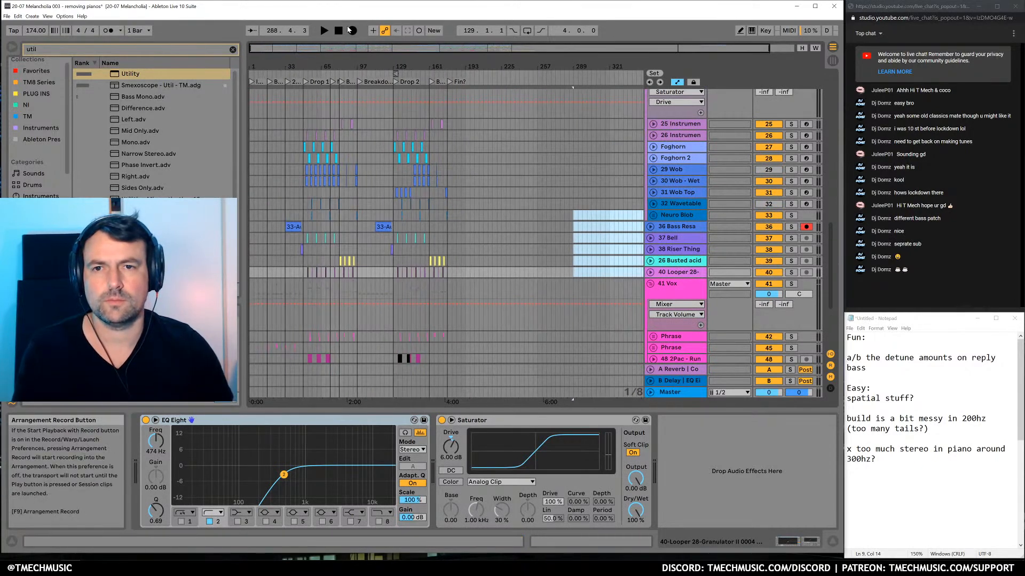
pyautogui.click(338, 30)
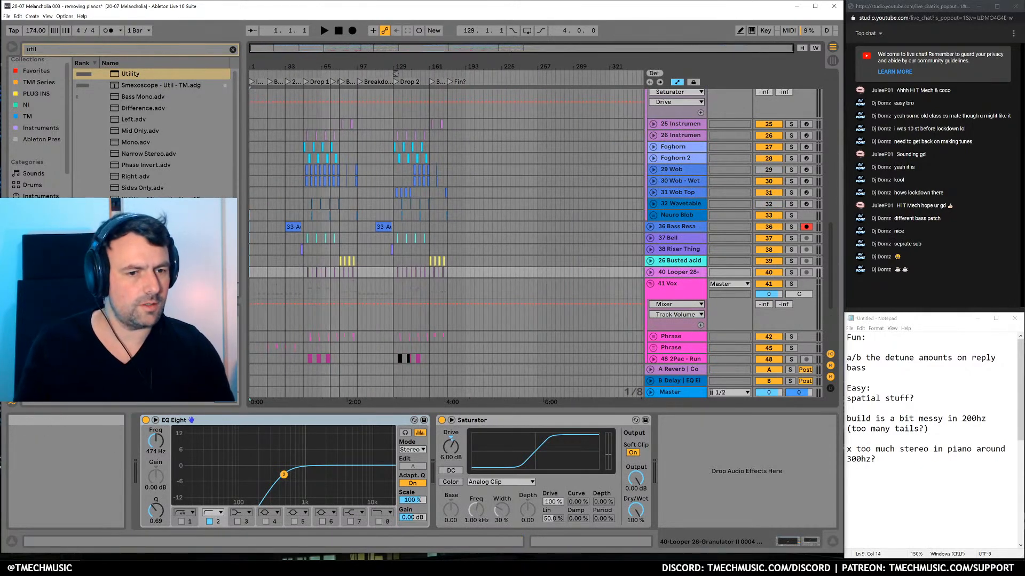
pyautogui.moveTo(470, 66); pyautogui.dragTo(460, 189)
pyautogui.click(433, 183)
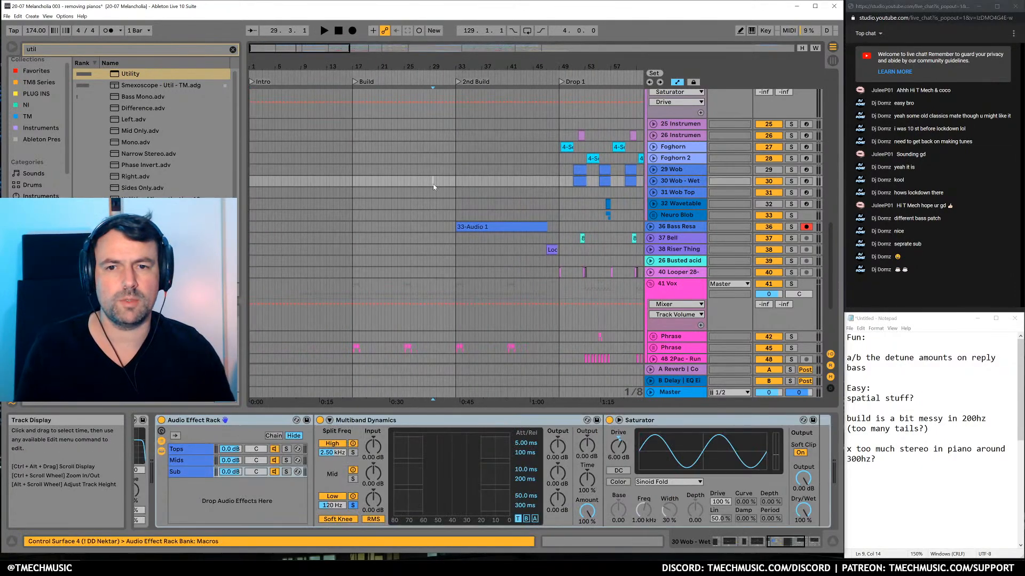
pyautogui.click(374, 168)
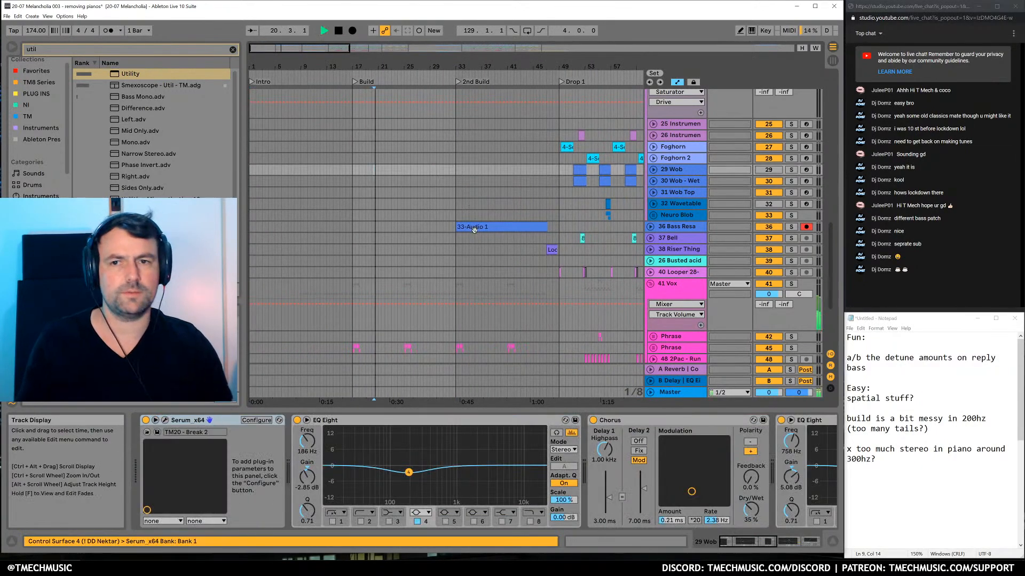
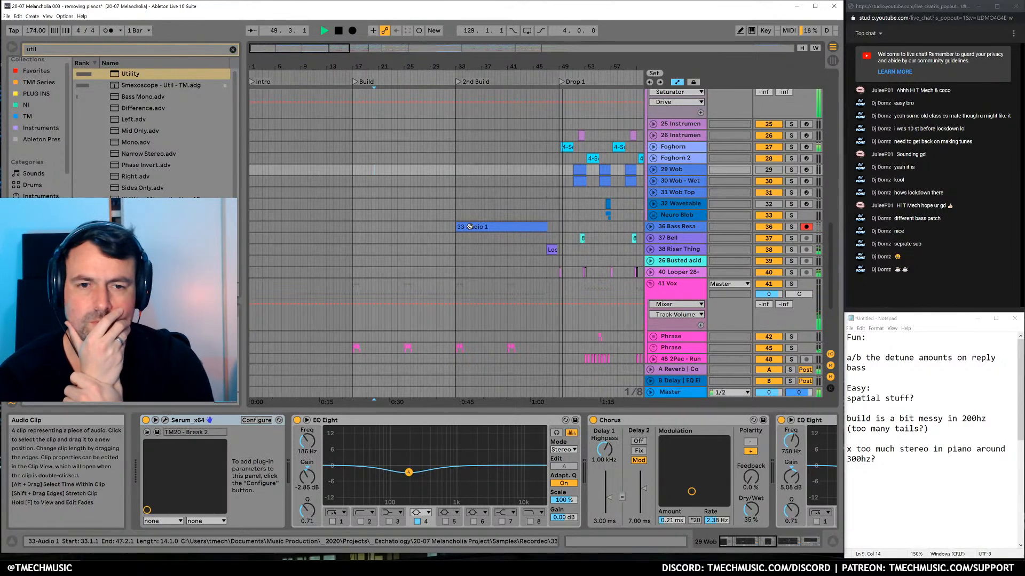
# Mark the note about the build being messy in 200hz with an x and move it below the piano note
pyautogui.click(847, 419)
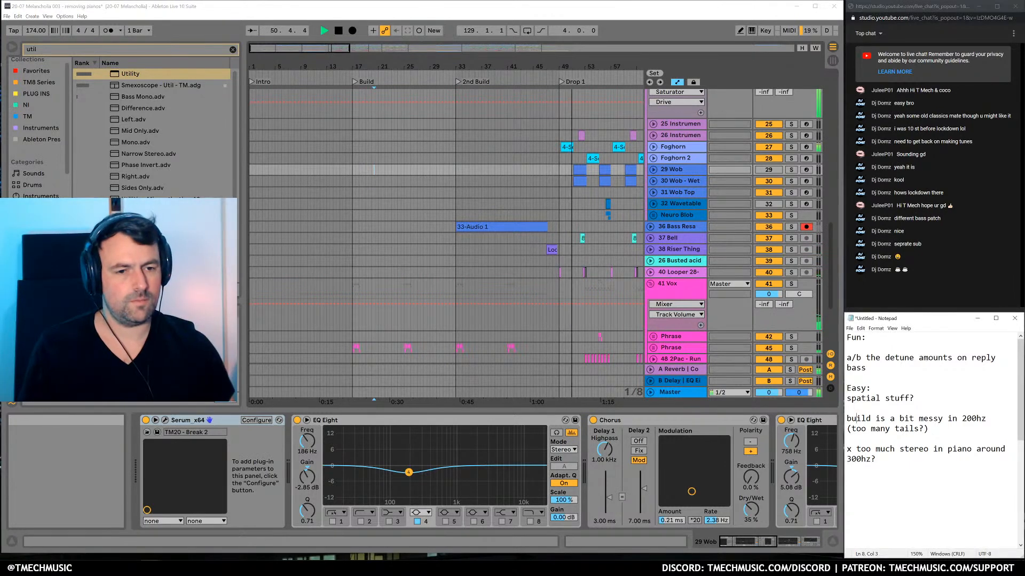
pyautogui.write('x')
pyautogui.press('Home')
pyautogui.hotkey('shift', 'End')
pyautogui.press('BackSpace')
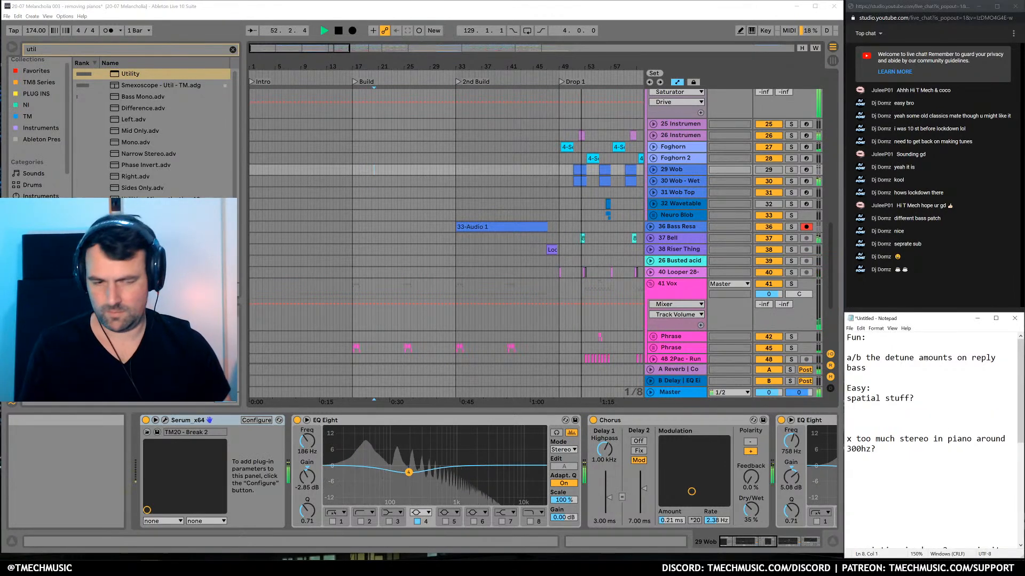
pyautogui.hotkey('ctrl', 'z')
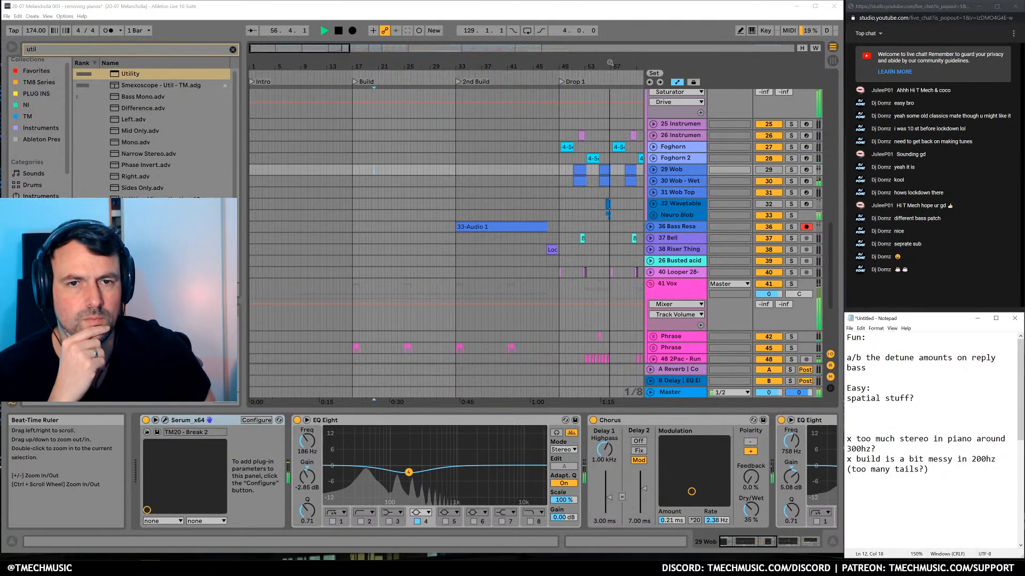
# Stop playback in Drop 1 and duplicate the 30 Wob - Wet track
pyautogui.hscroll(5, 533, 246)
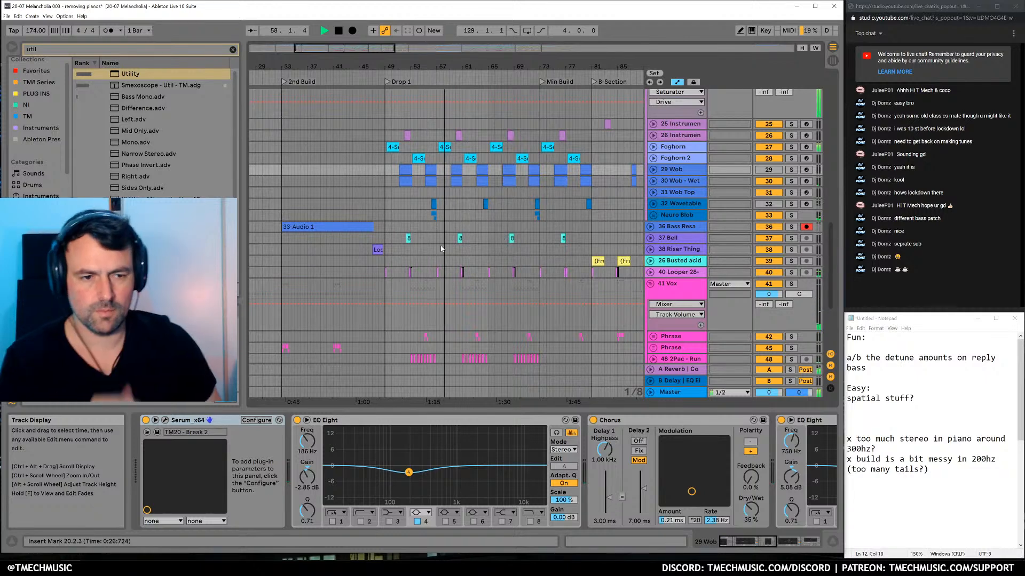
pyautogui.click(382, 181)
pyautogui.press('space')
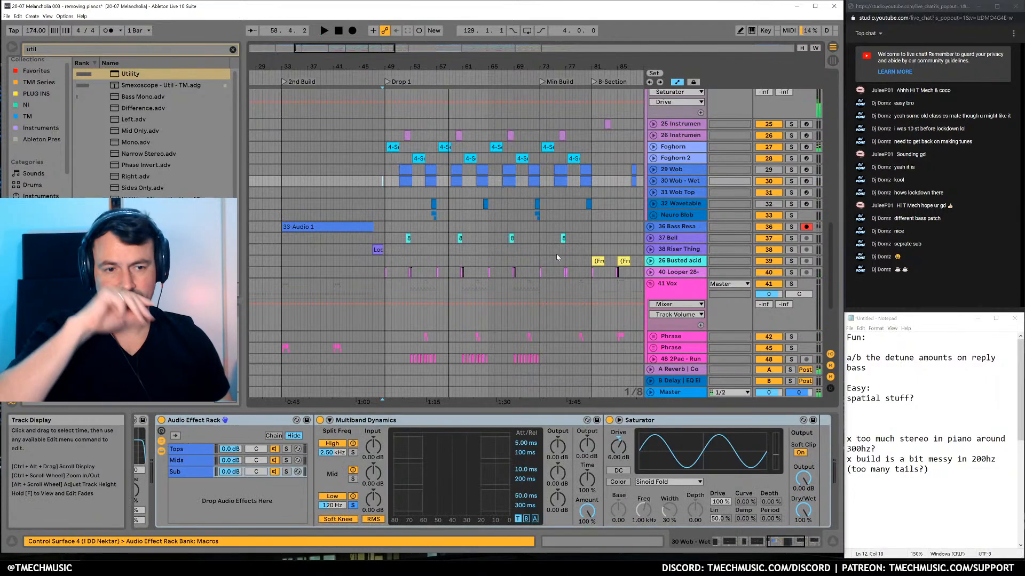
pyautogui.click(680, 184)
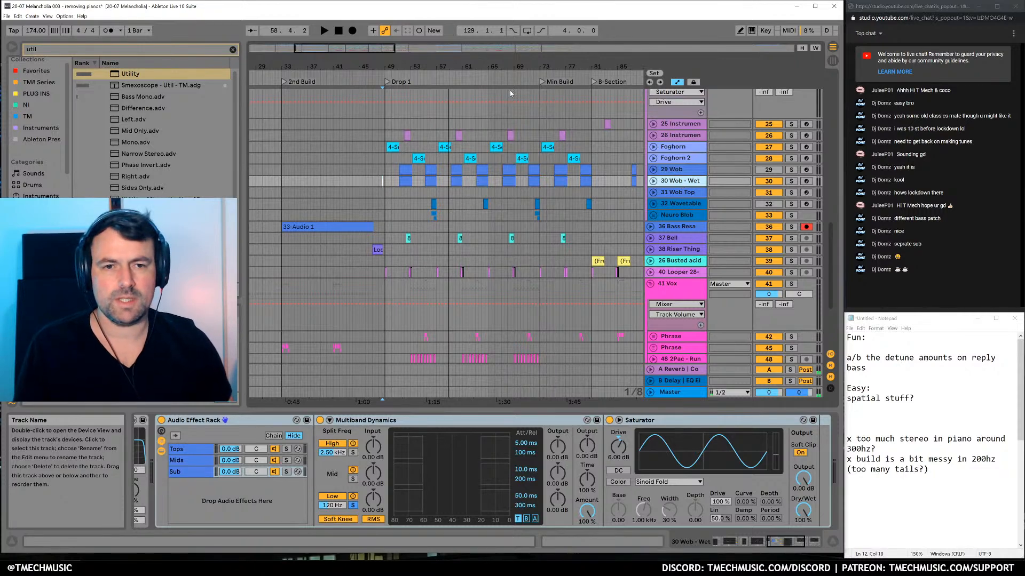
pyautogui.hotkey('ctrl', 'd')
# Delete alternate clips between bars 51 and 65 on 30 Wob - Wet and its duplicate so the two tracks take turns
pyautogui.click(405, 192)
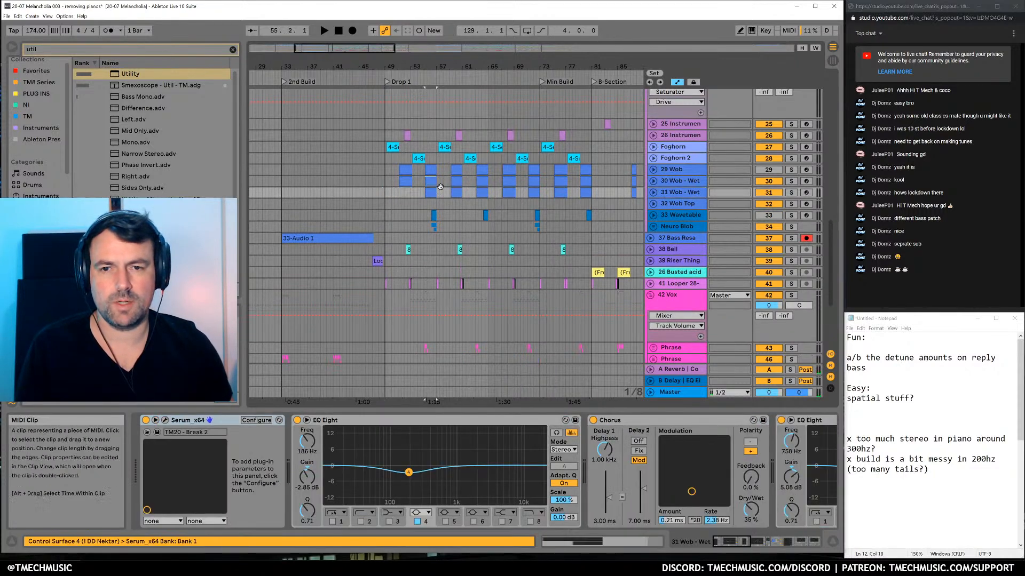
pyautogui.click(429, 182)
pyautogui.click(457, 192)
pyautogui.click(481, 181)
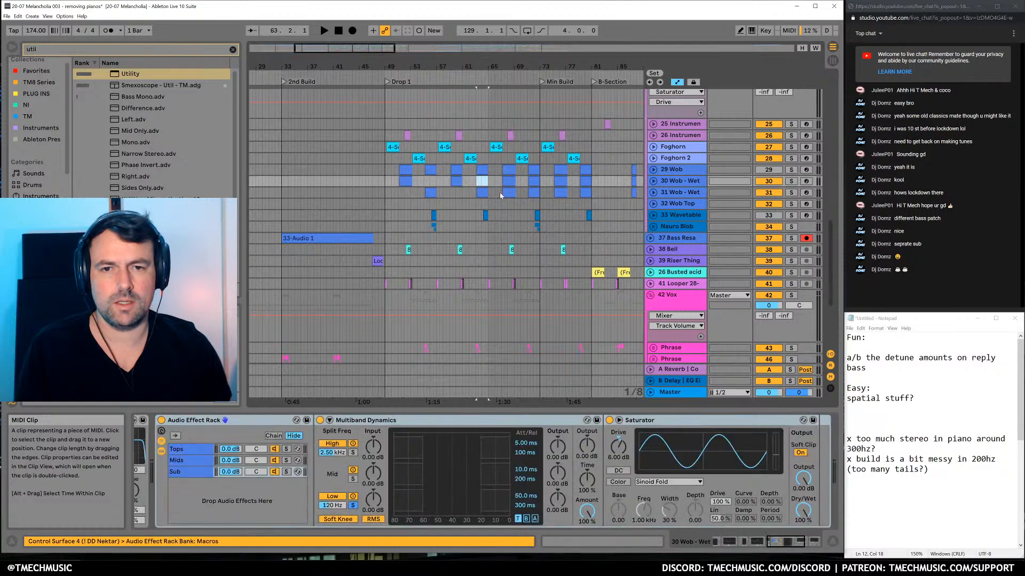
pyautogui.moveTo(496, 193); pyautogui.dragTo(627, 178)
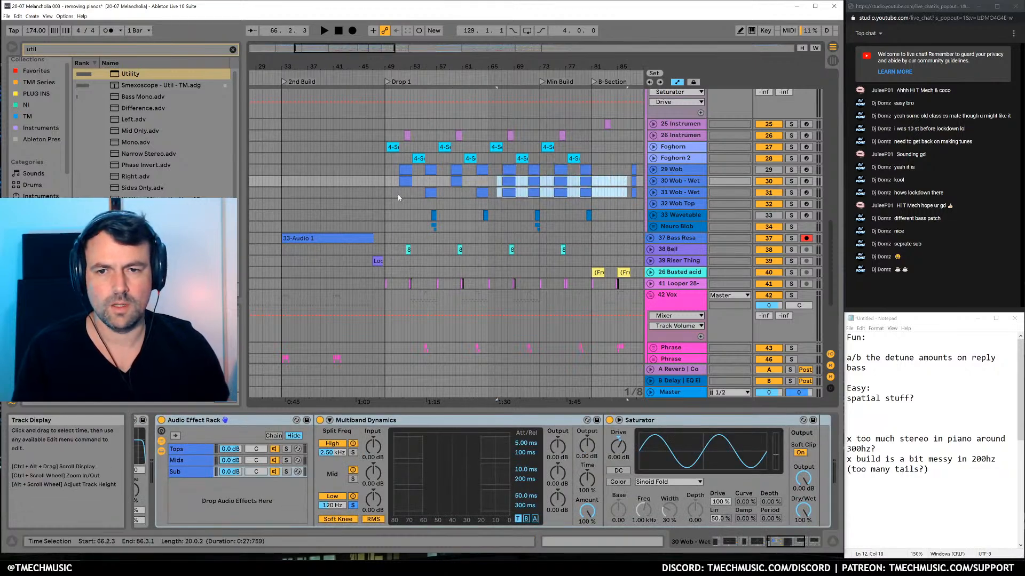
# Adjust the Osc A unison detune in Serum on the duplicate 31 Wob - Wet track
pyautogui.click(398, 194)
pyautogui.click(652, 193)
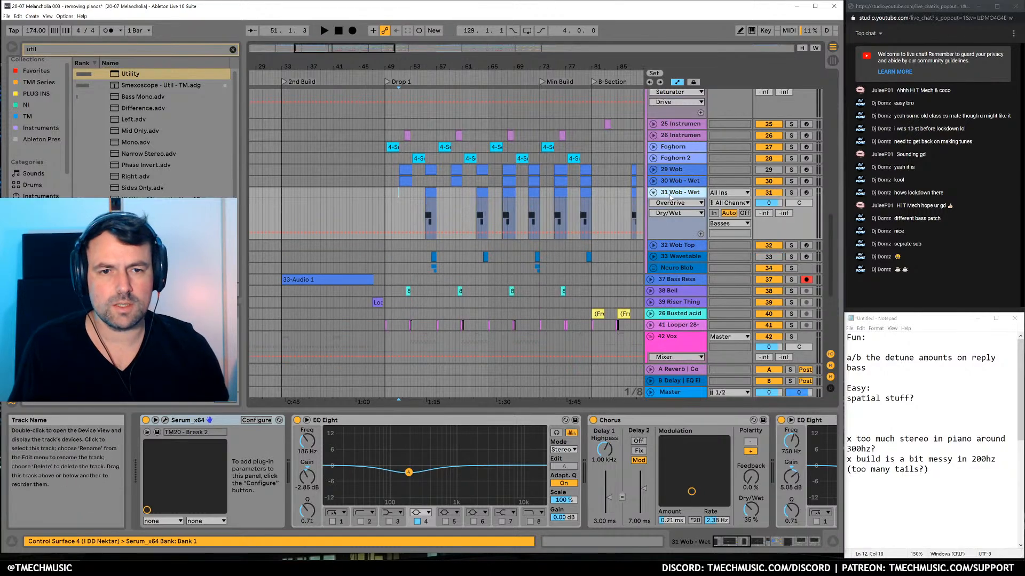
pyautogui.click(165, 420)
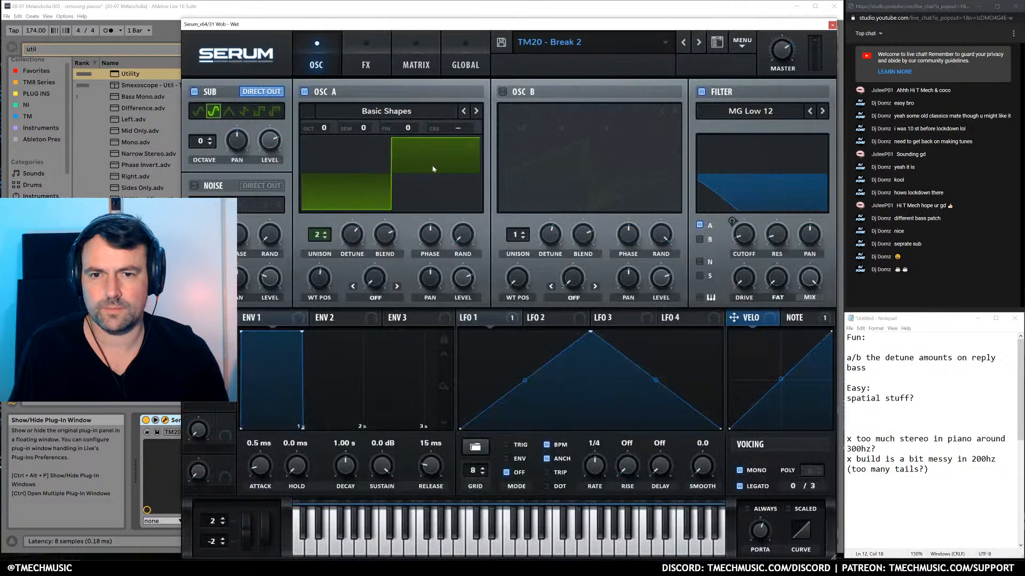
pyautogui.moveTo(357, 239); pyautogui.dragTo(359, 224)
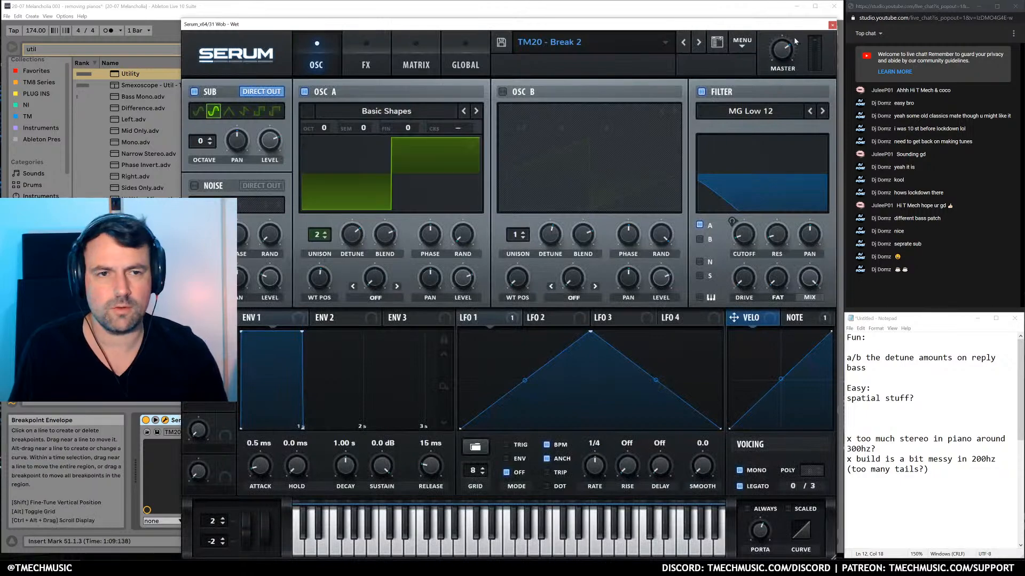
pyautogui.click(833, 26)
# Compare the Drop 1 reply bass by playing from the first 30 Wob - Wet clip and selecting the first 31 Wob - Wet clip
pyautogui.click(406, 181)
pyautogui.press('space')
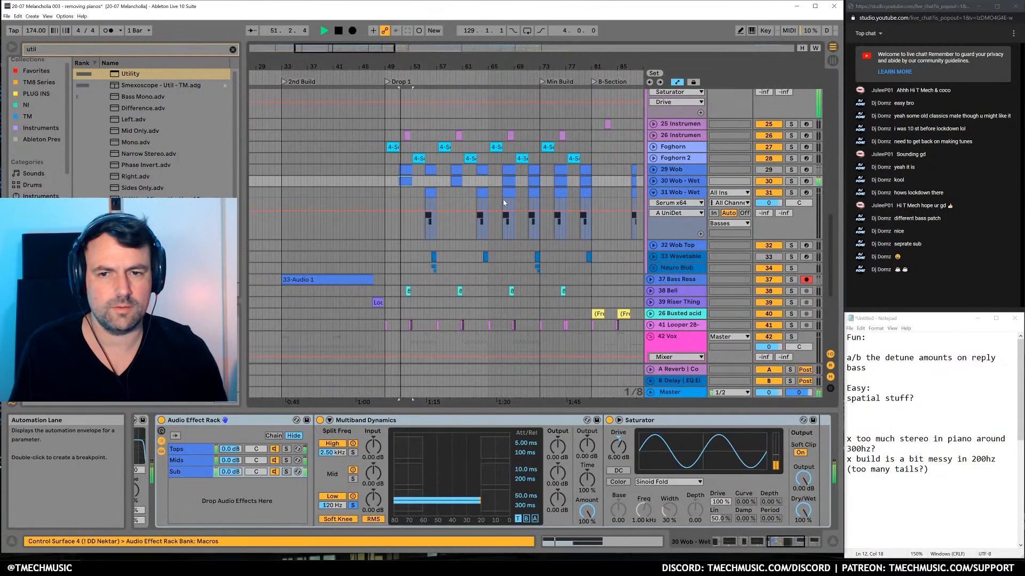
pyautogui.click(434, 194)
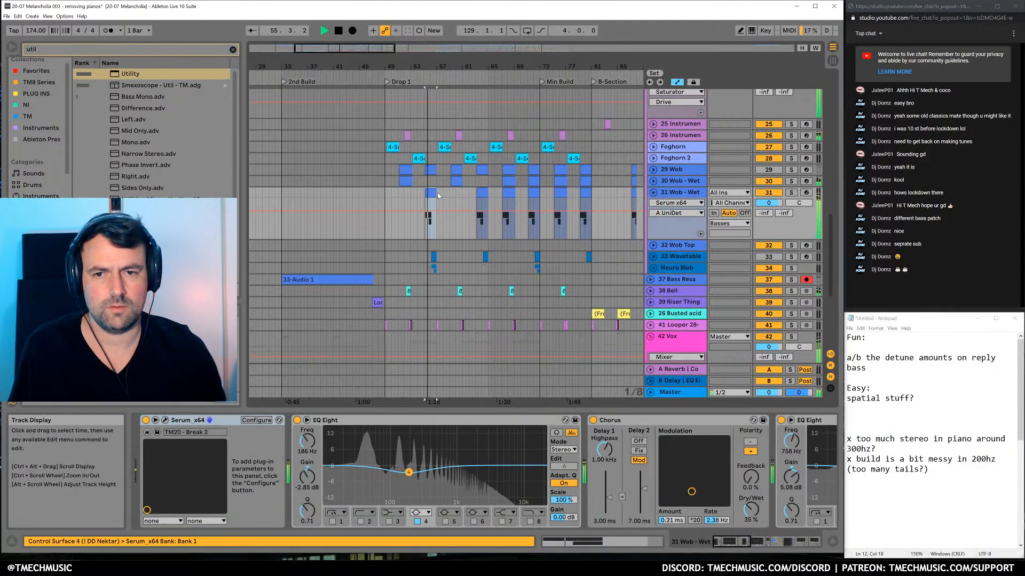
pyautogui.press('space')
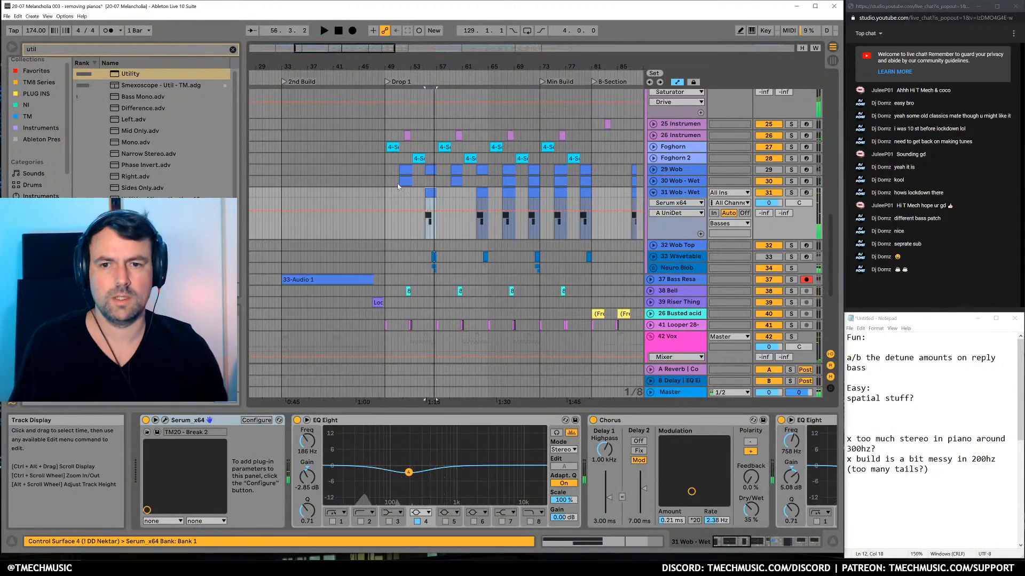
# Delete alternate clips on 30 Wob - Wet and 31 Wob - Wet through the rest of Drop 1 so they take turns
pyautogui.click(510, 192)
pyautogui.press('Delete')
pyautogui.click(560, 181)
pyautogui.click(560, 193)
pyautogui.press('Delete')
pyautogui.click(585, 183)
# Keep the short first B-section clip only on 30 Wob - Wet and the pre-breakdown clip only on 31 Wob - Wet, and play the latter
pyautogui.moveTo(634, 64); pyautogui.dragTo(473, 64)
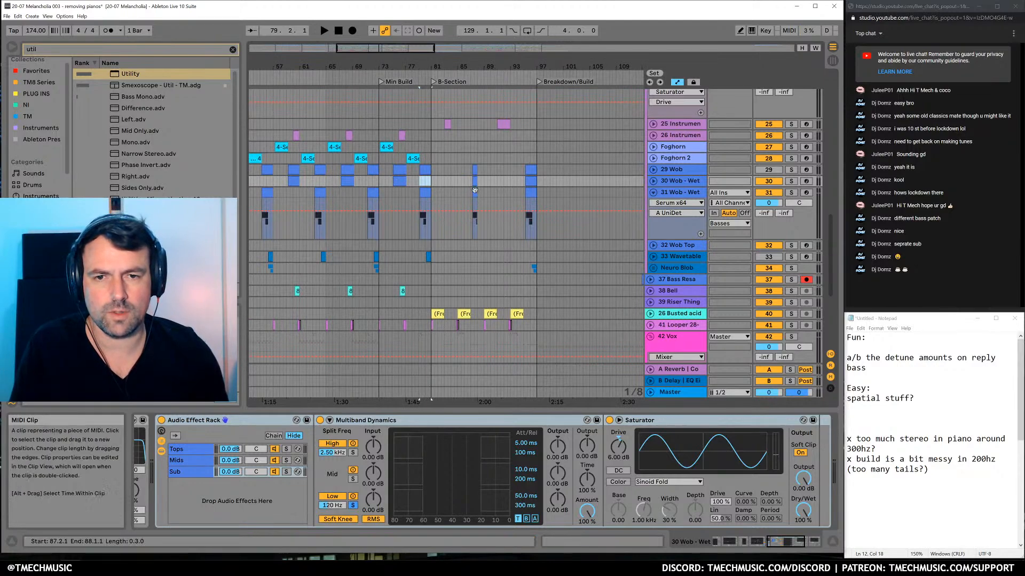
pyautogui.moveTo(475, 190); pyautogui.dragTo(475, 181)
pyautogui.click(528, 179)
pyautogui.click(526, 195)
pyautogui.press('space')
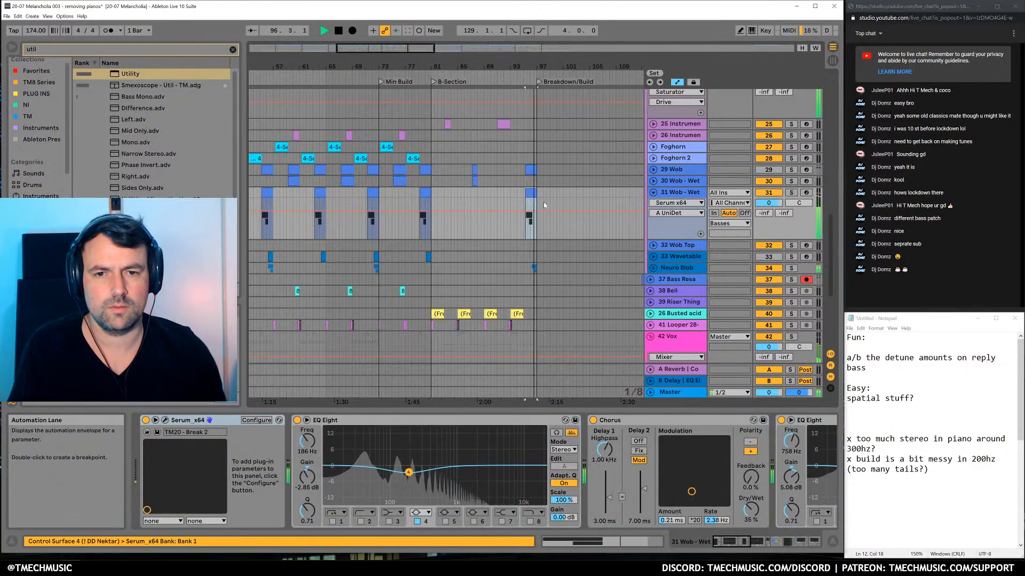
# Delete alternate 30 Wob - Wet and 31 Wob - Wet clips in Drop 2 so they take turns, and play from bar 146
pyautogui.moveTo(506, 67); pyautogui.dragTo(374, 96)
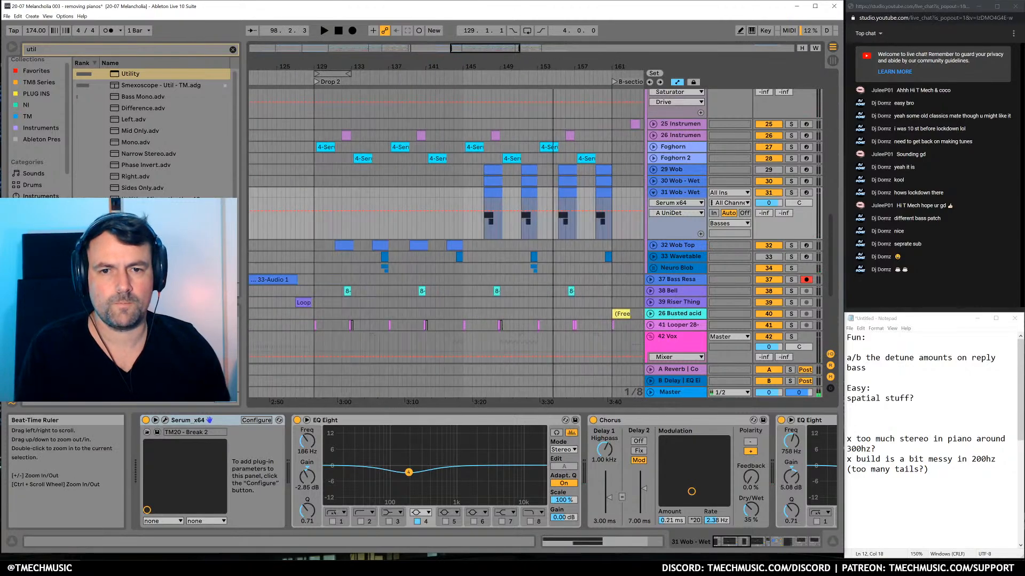
pyautogui.click(527, 182)
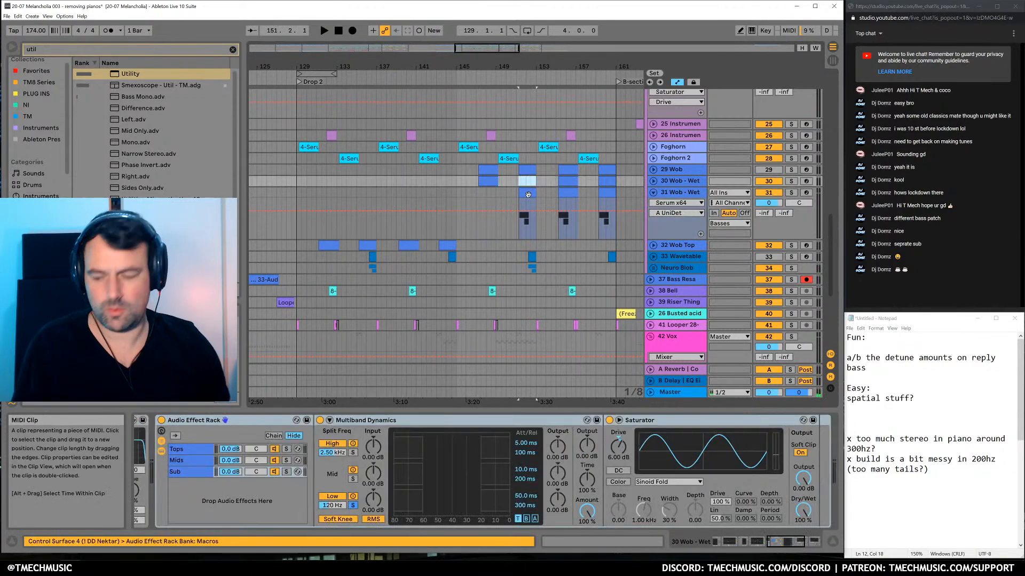
pyautogui.moveTo(527, 195); pyautogui.dragTo(608, 195)
pyautogui.click(466, 188)
pyautogui.press('space')
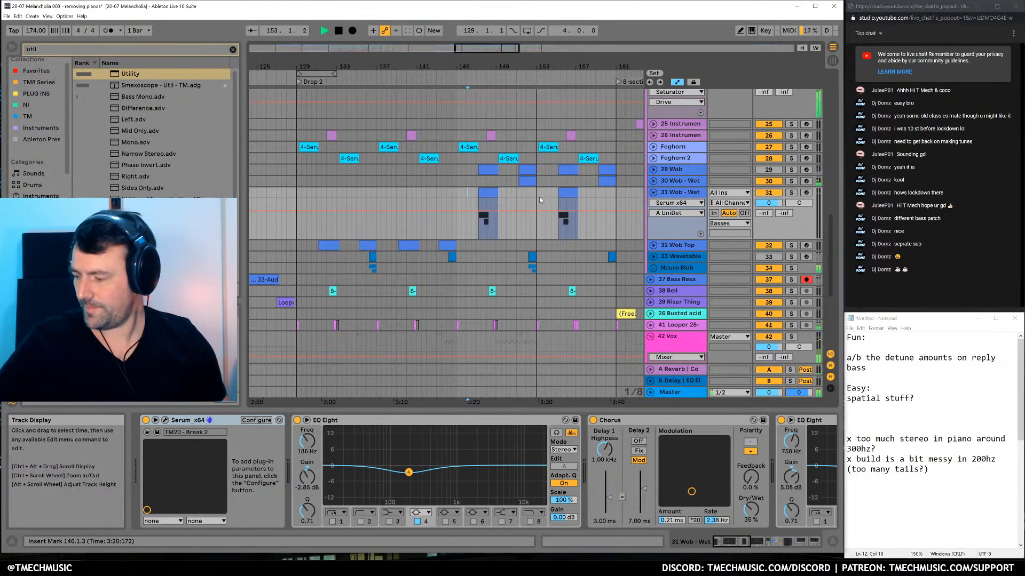
# Fold the 31 Wob - Wet track, solo the 3 Perc group and unfold it
pyautogui.moveTo(541, 67); pyautogui.dragTo(487, 22)
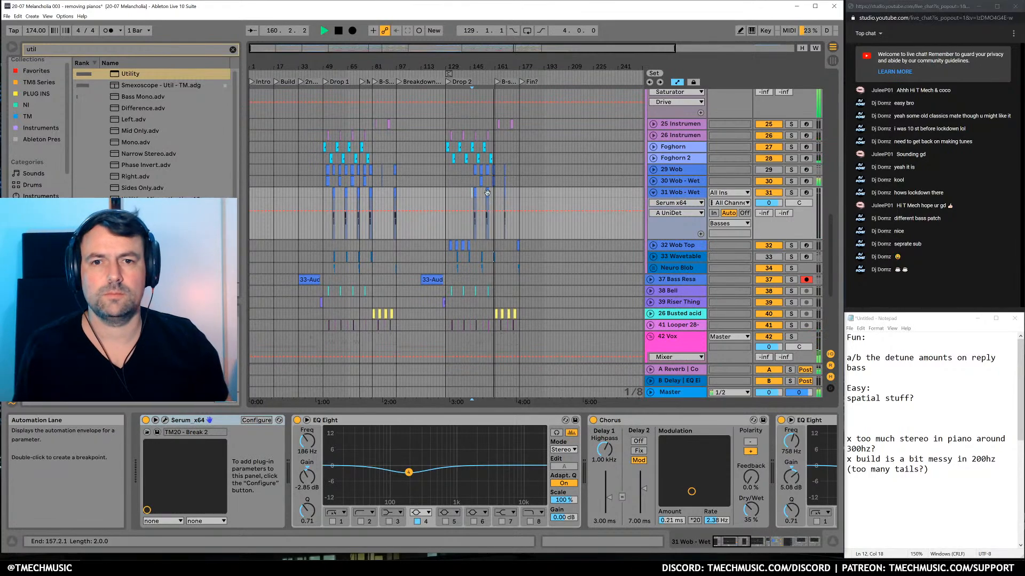
pyautogui.click(653, 192)
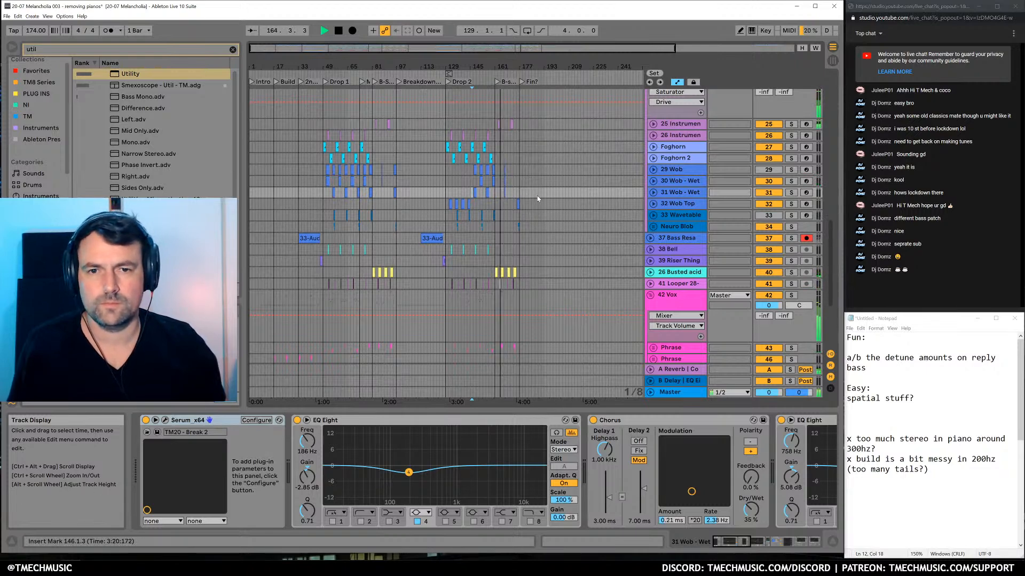
pyautogui.scroll(5, 548, 225)
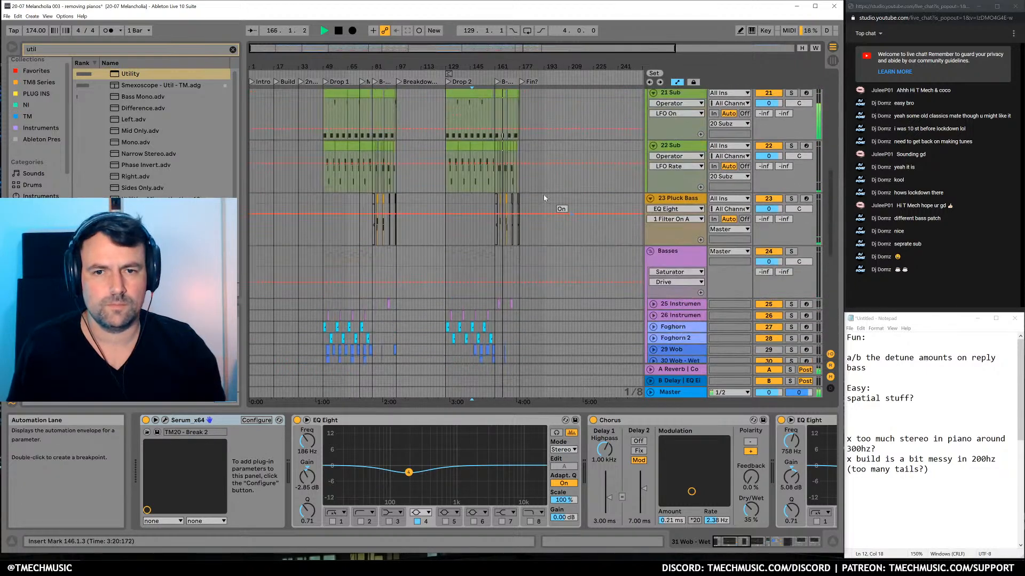
pyautogui.scroll(10, 631, 194)
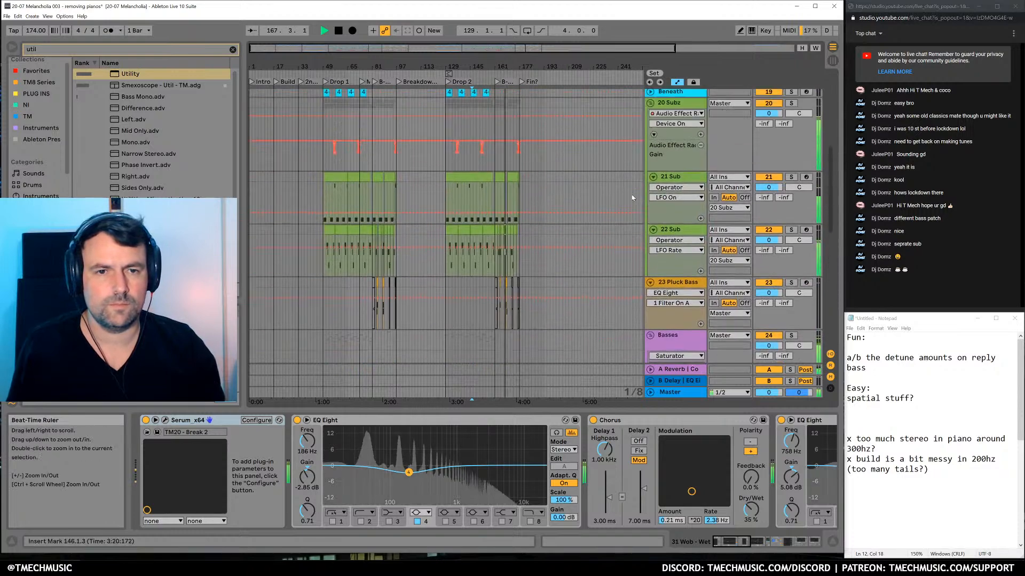
pyautogui.scroll(5, 575, 190)
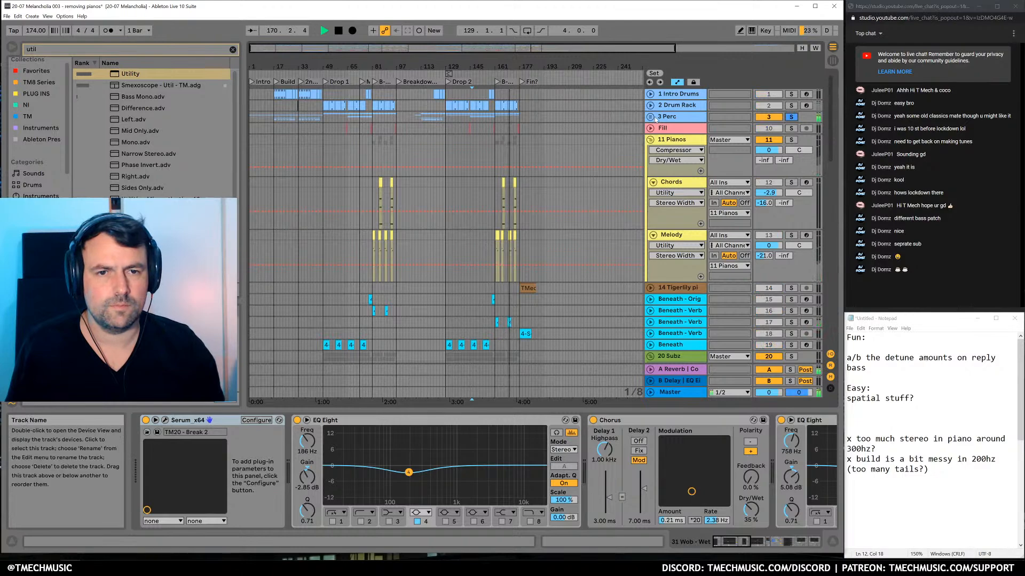
pyautogui.click(668, 116)
pyautogui.click(651, 117)
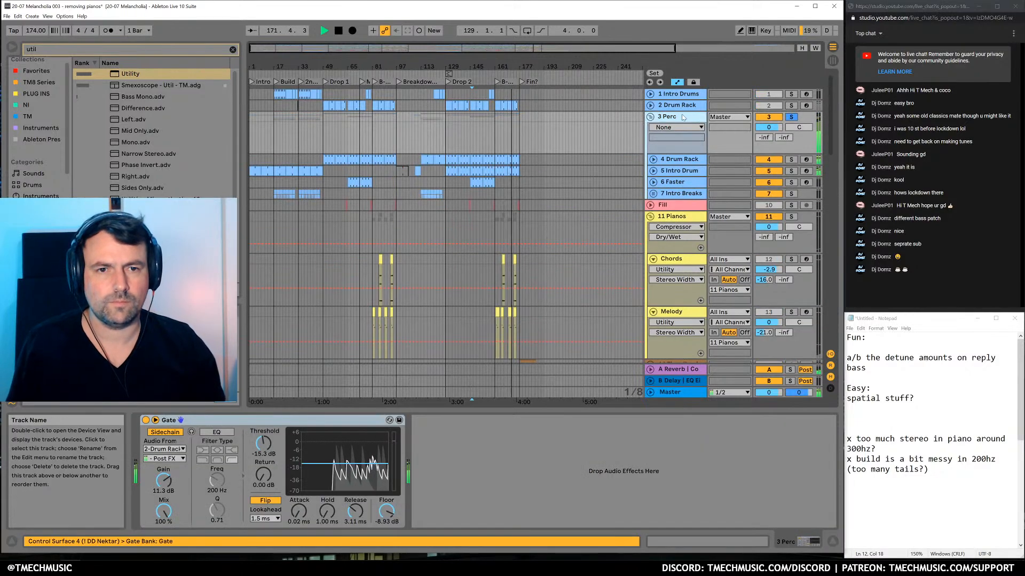
# Add an EQ Eight before the Gate on 3 Perc and low-cut it at 383 Hz with a Q of 0.32
pyautogui.hotkey('ctrl', 'f')
pyautogui.write('eq')
pyautogui.press('Down')
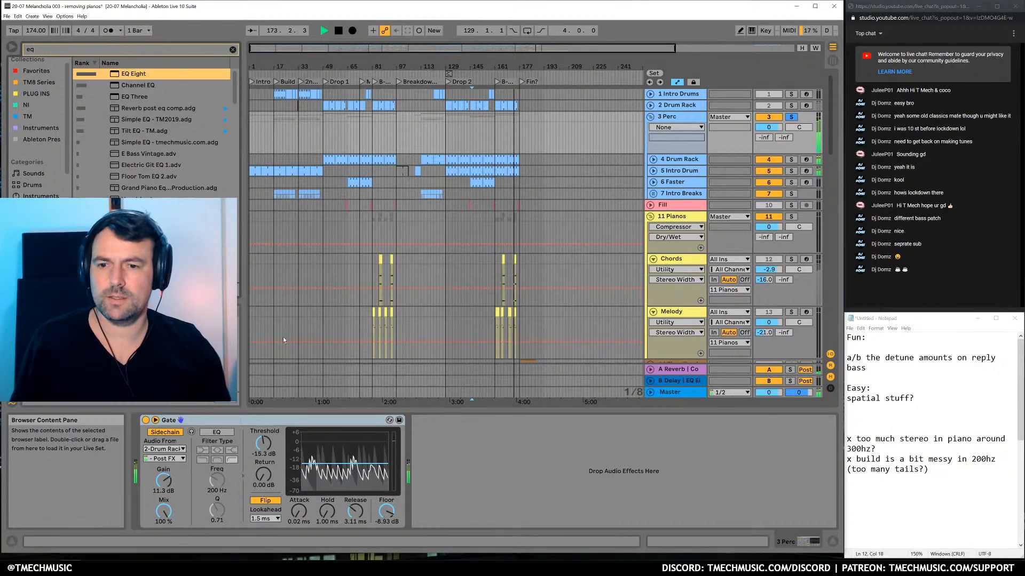
pyautogui.press('Return')
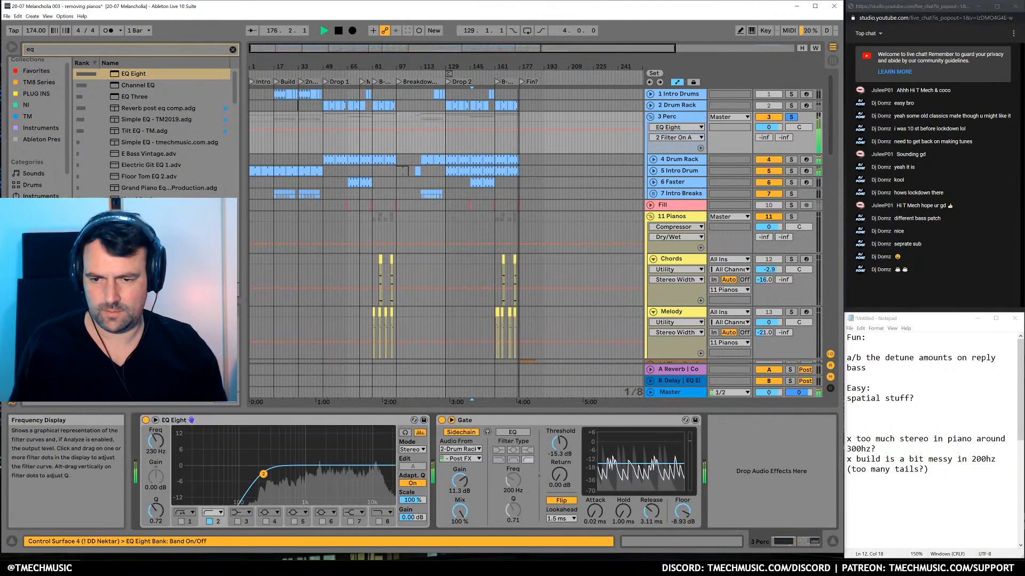
pyautogui.moveTo(289, 474); pyautogui.dragTo(290, 475)
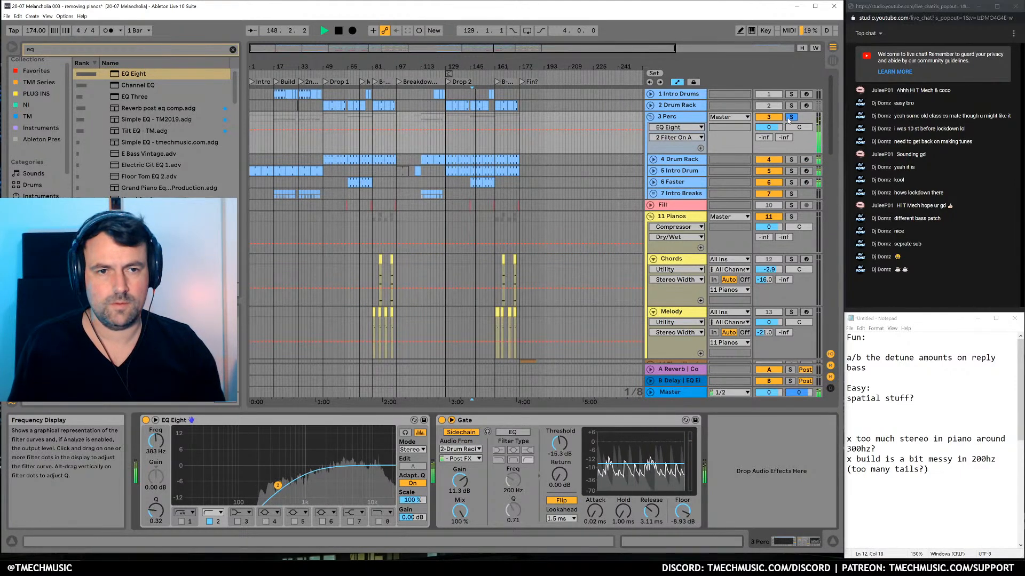
# Unsolo 3 Perc, A/B the EQ Eight, raise its low cut to 696 Hz with Q 0.51, and switch that filter band off
pyautogui.click(790, 118)
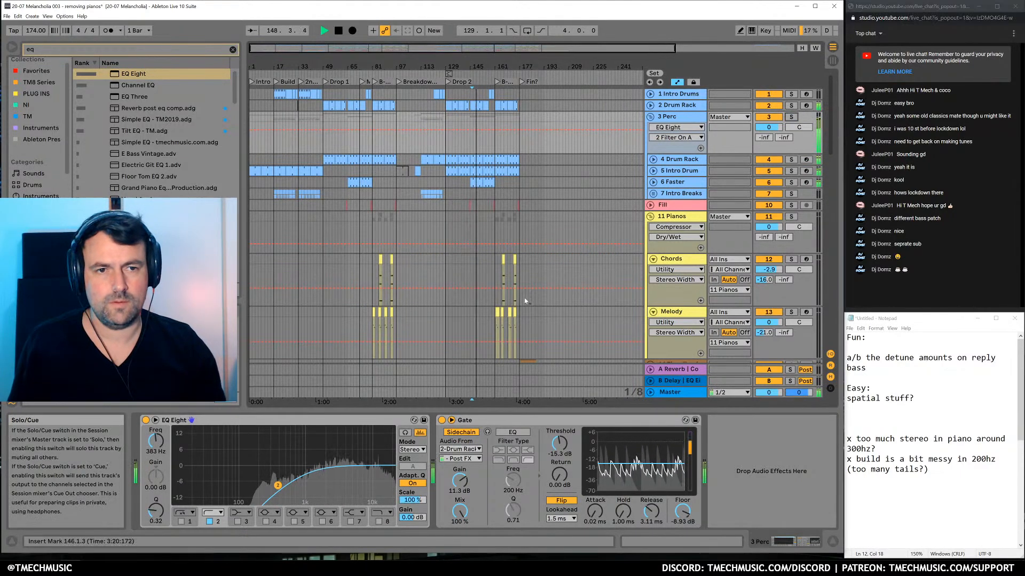
pyautogui.click(146, 421)
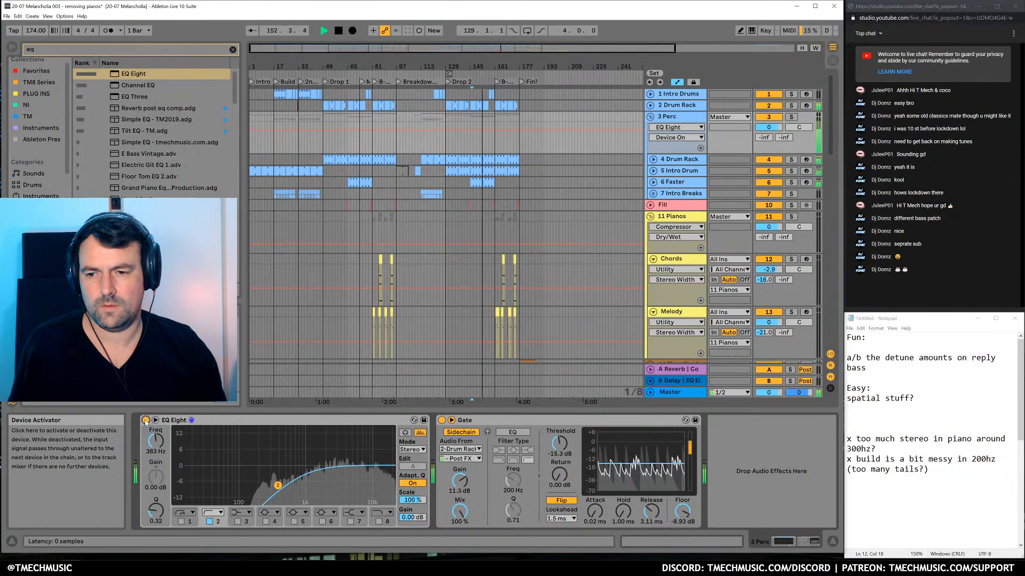
pyautogui.moveTo(277, 483)
pyautogui.mouseDown()
pyautogui.moveTo(230, 478)
pyautogui.moveTo(328, 478)
pyautogui.moveTo(254, 476)
pyautogui.moveTo(294, 477)
pyautogui.mouseUp()
pyautogui.doubleClick(294, 477)
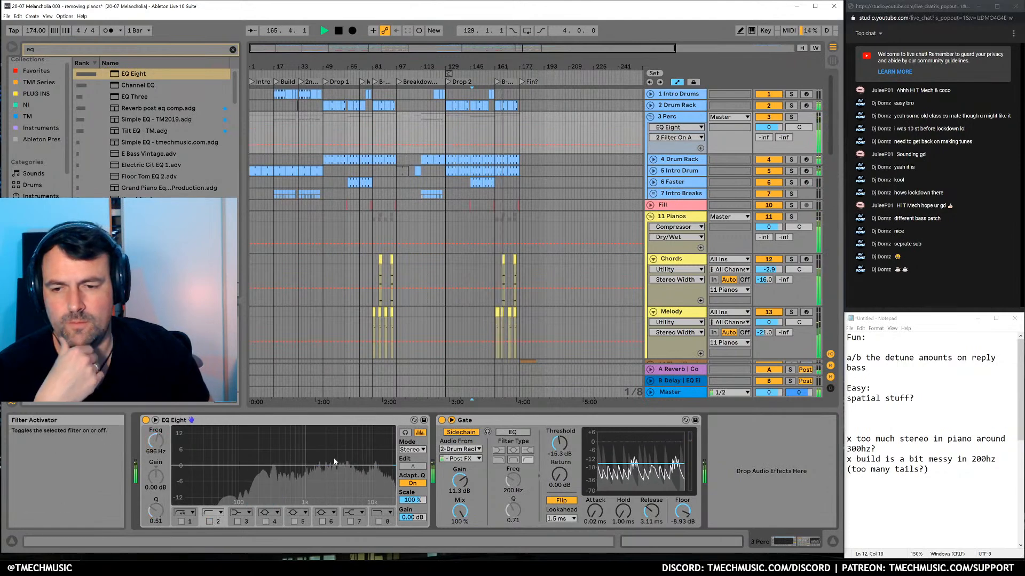
# Select all tracks and fold them to get a compact overview of the arrangement
pyautogui.click(676, 117)
pyautogui.hotkey('ctrl', 'a')
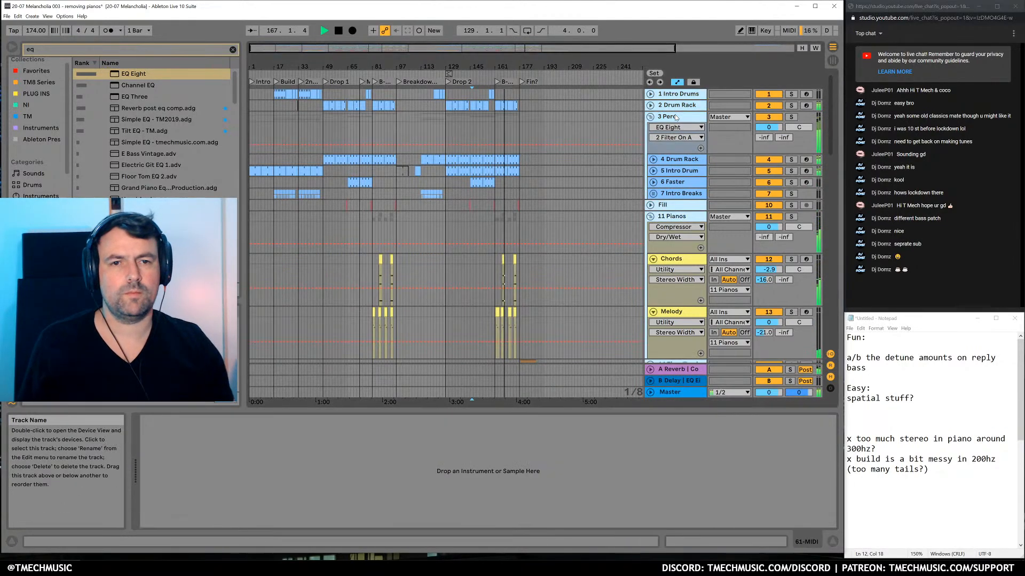
pyautogui.hotkey('alt', 'u')
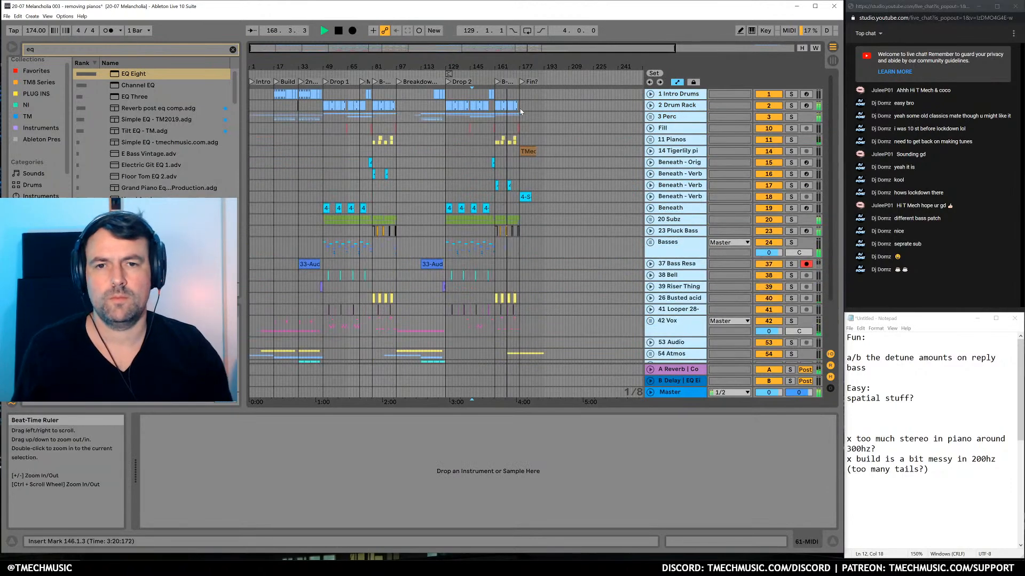
# Unfold the Basses group and select the 30 Wob - Wet clip at bar 167 in the second B-section
pyautogui.scroll(-3, 521, 249)
pyautogui.moveTo(509, 66); pyautogui.dragTo(507, 76)
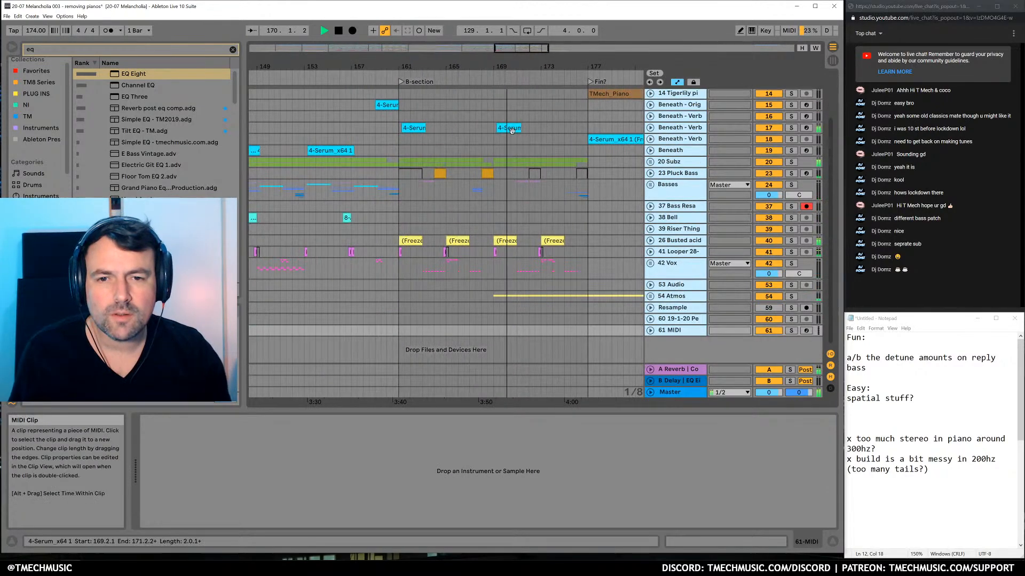
pyautogui.click(501, 269)
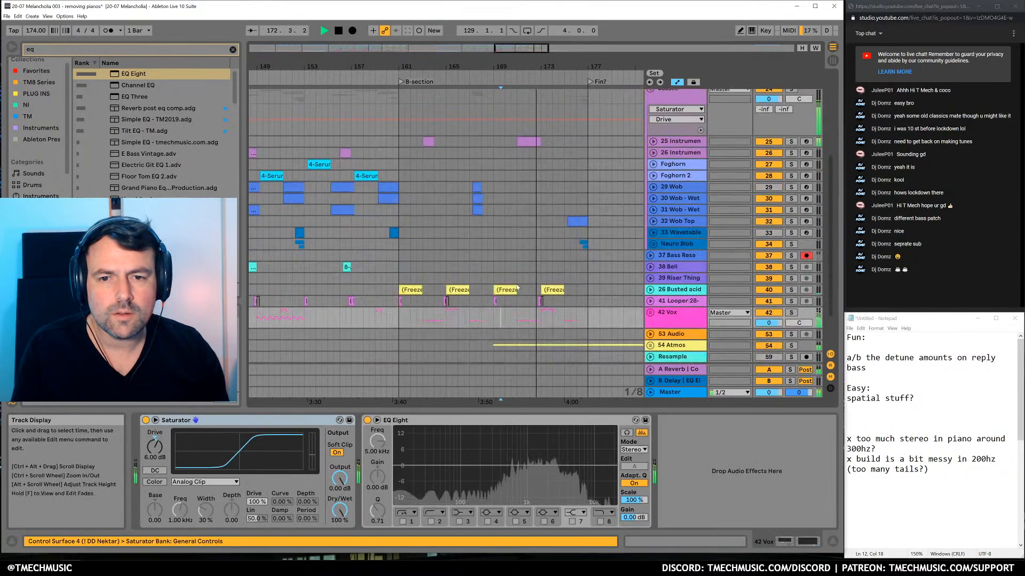
pyautogui.click(478, 199)
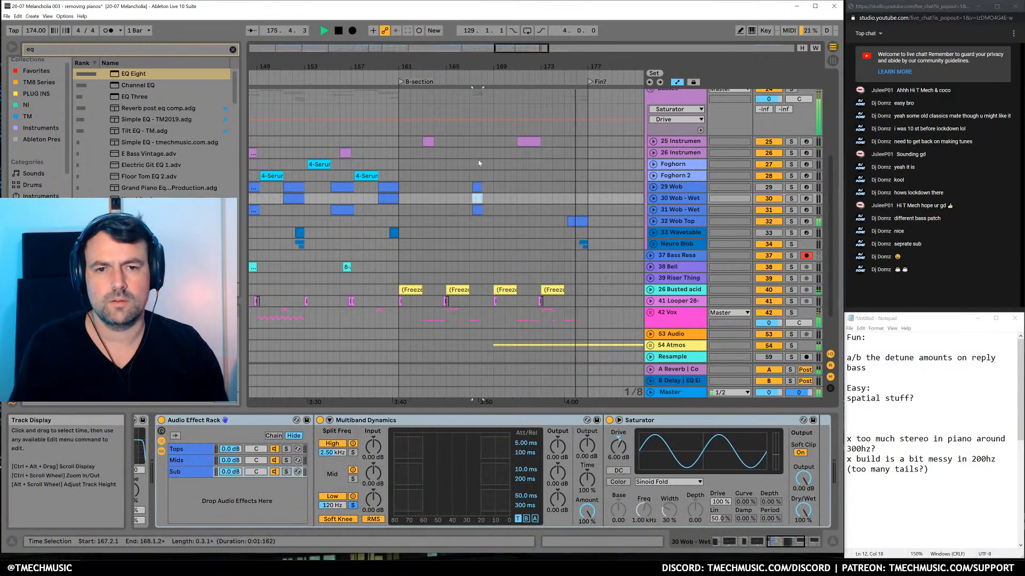
# Show the whole arrangement, stop playback and return the song position to the start
pyautogui.moveTo(496, 66); pyautogui.dragTo(497, 22)
pyautogui.moveTo(422, 66); pyautogui.dragTo(422, 46)
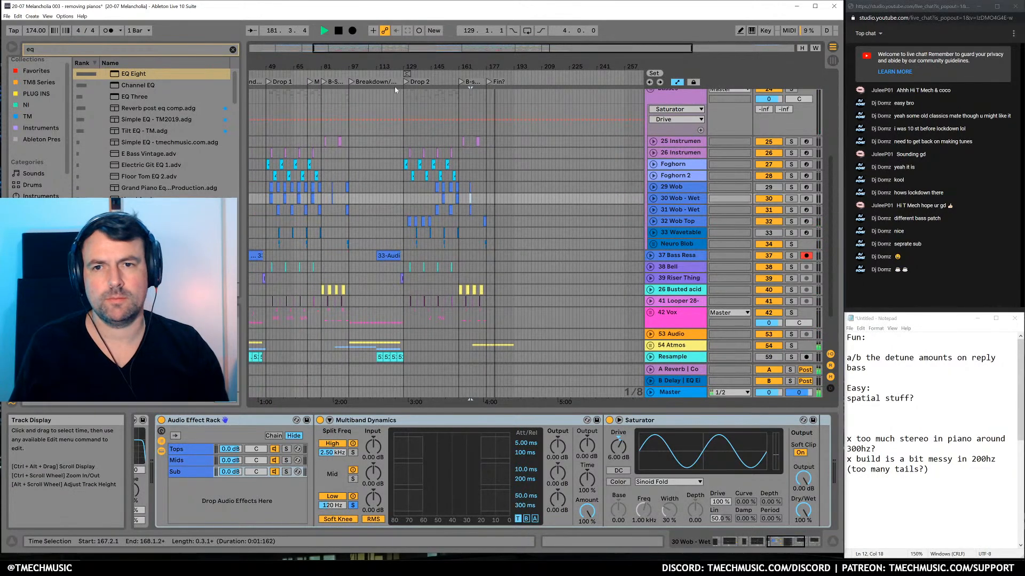
pyautogui.moveTo(385, 66); pyautogui.dragTo(385, 48)
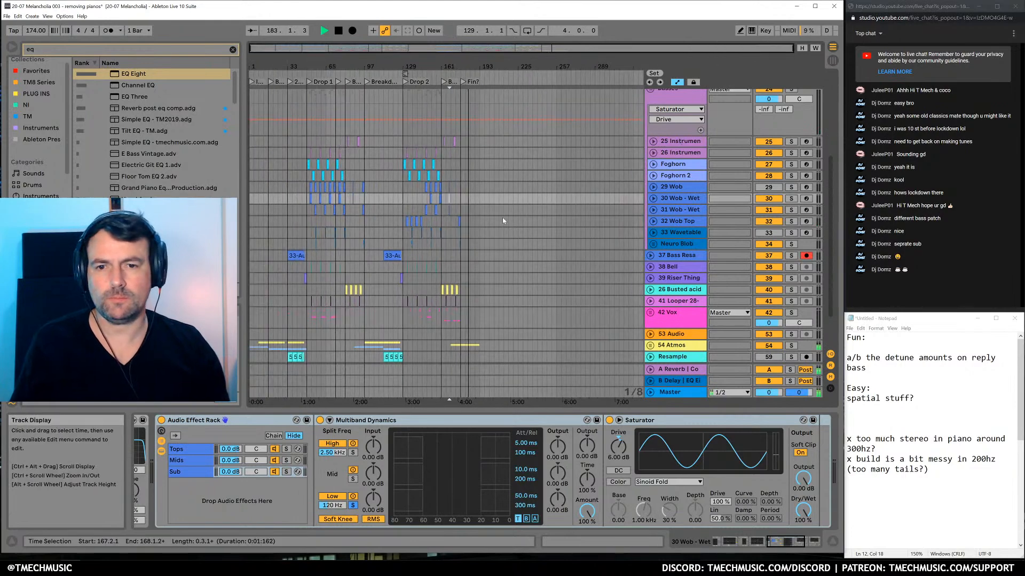
pyautogui.scroll(-3, 529, 273)
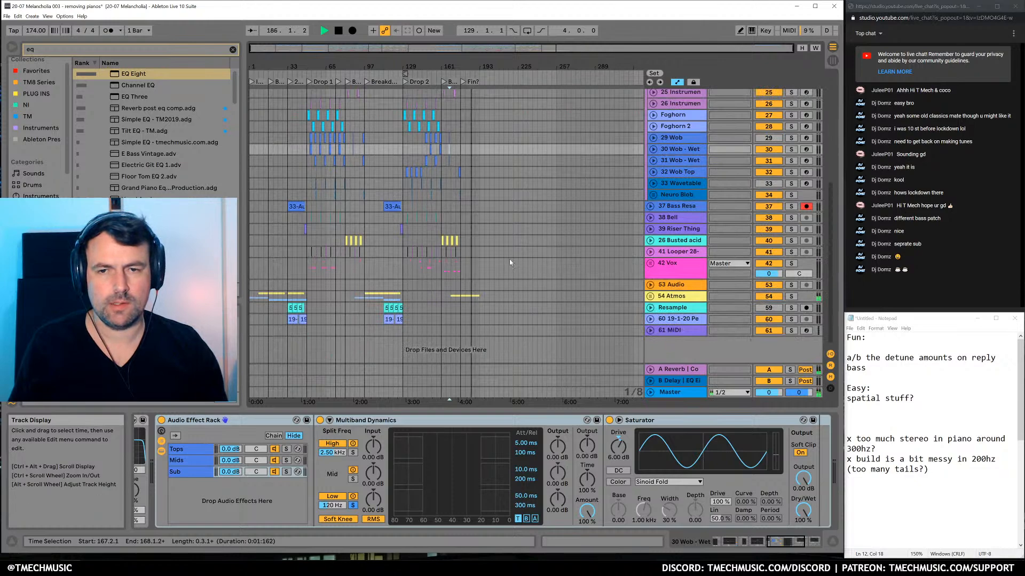
pyautogui.click(339, 32)
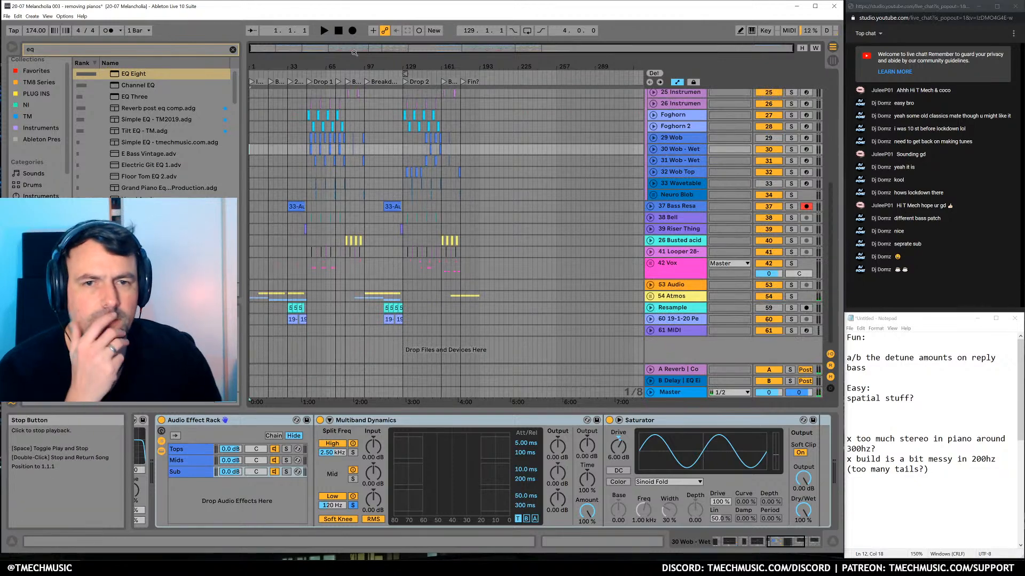
pyautogui.click(650, 206)
pyautogui.click(650, 206)
pyautogui.click(650, 217)
pyautogui.click(650, 218)
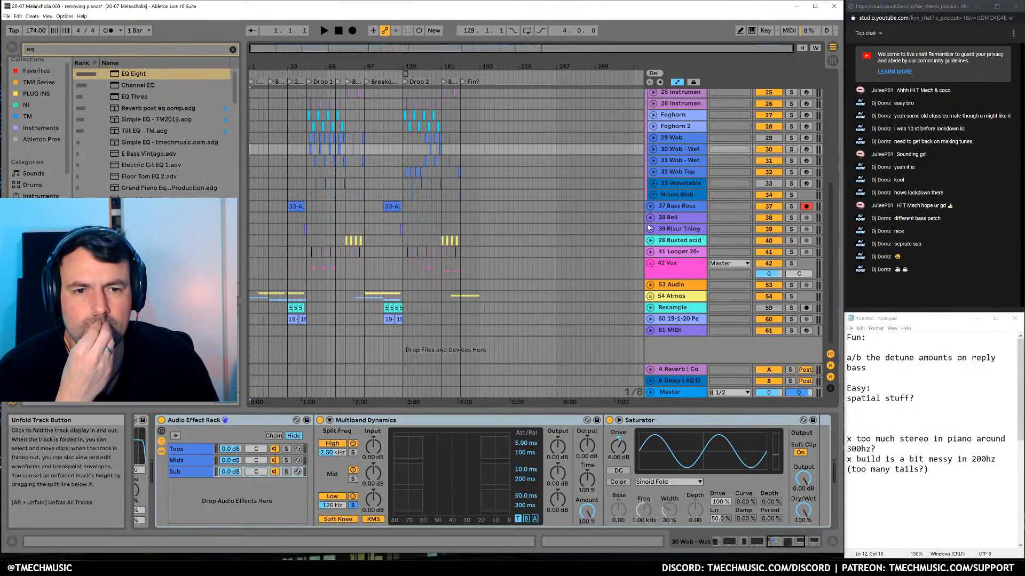
pyautogui.click(651, 229)
pyautogui.click(650, 229)
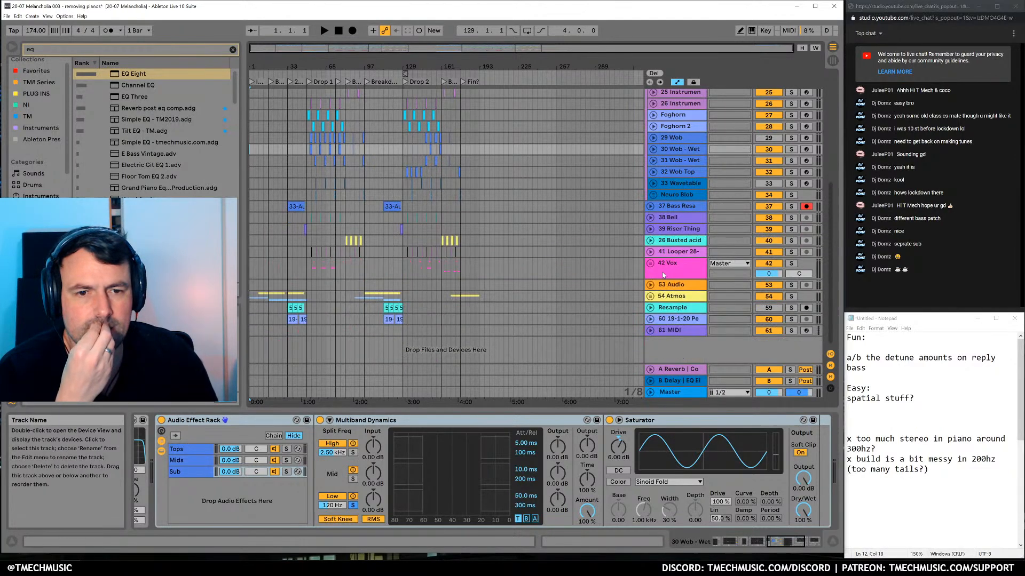
# Inspect the device chains of the Basses group and the 25 Instrument Rack track
pyautogui.scroll(10, 656, 302)
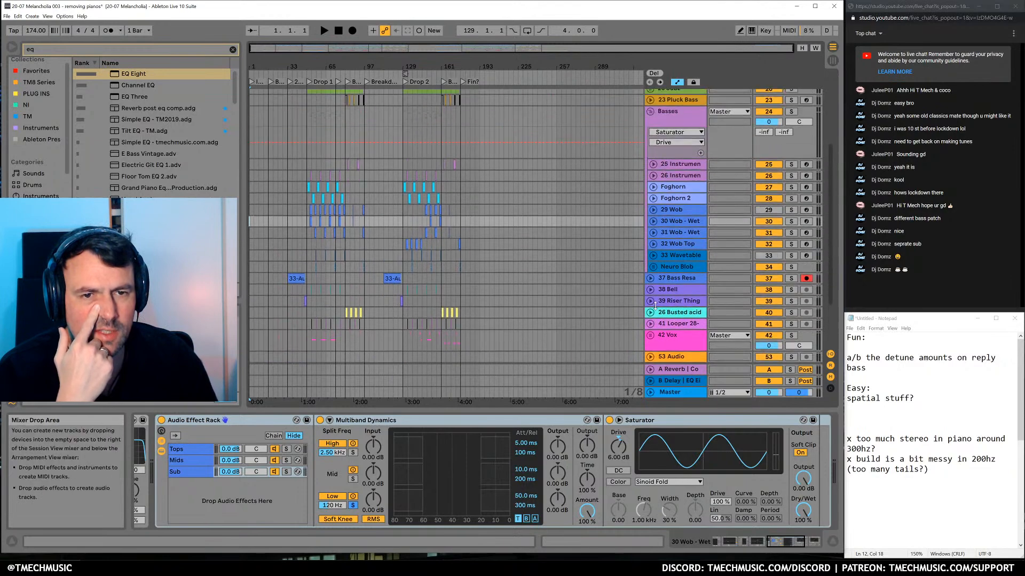
pyautogui.click(656, 241)
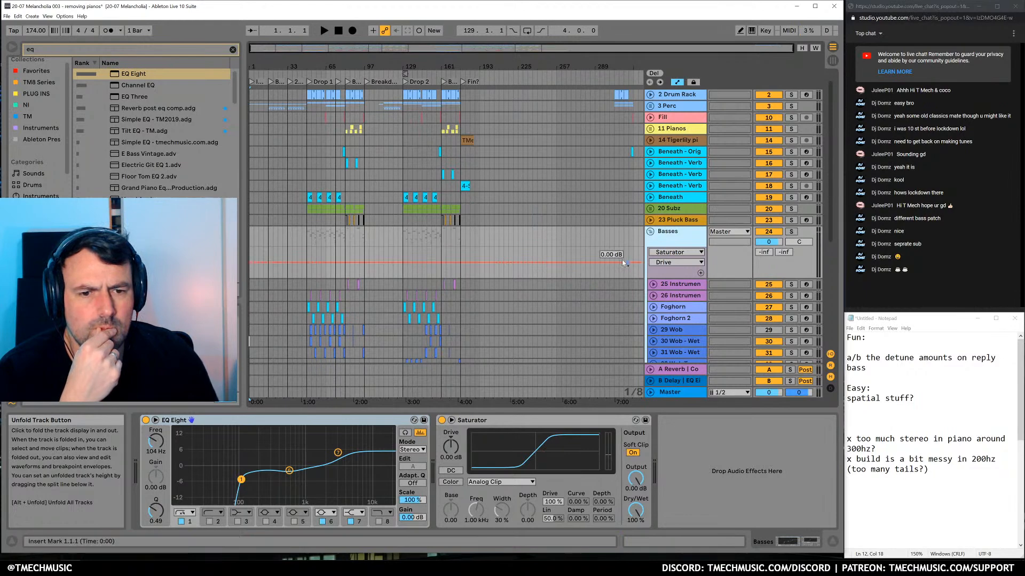
pyautogui.scroll(-8, 625, 260)
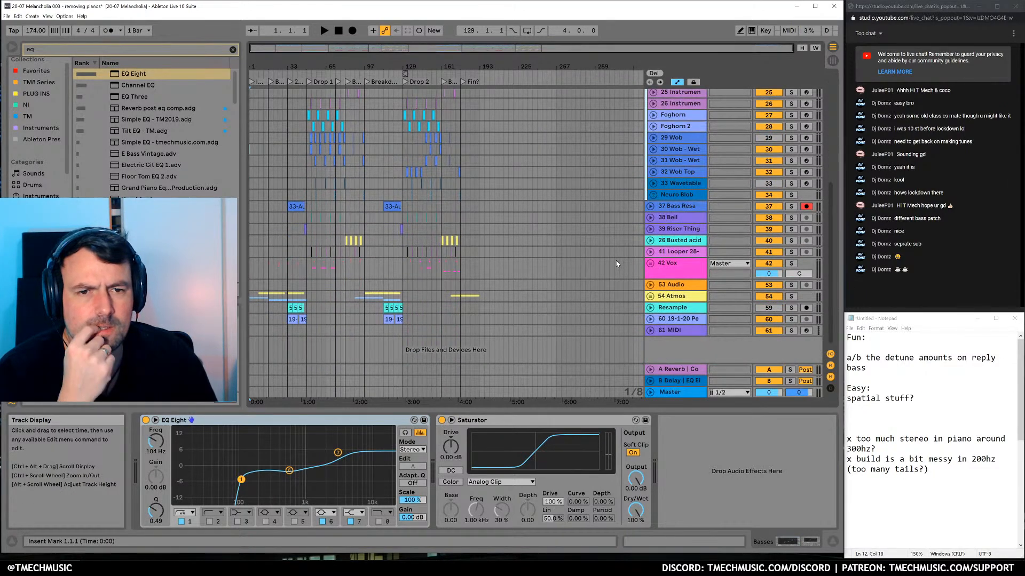
pyautogui.scroll(3, 617, 259)
pyautogui.click(672, 164)
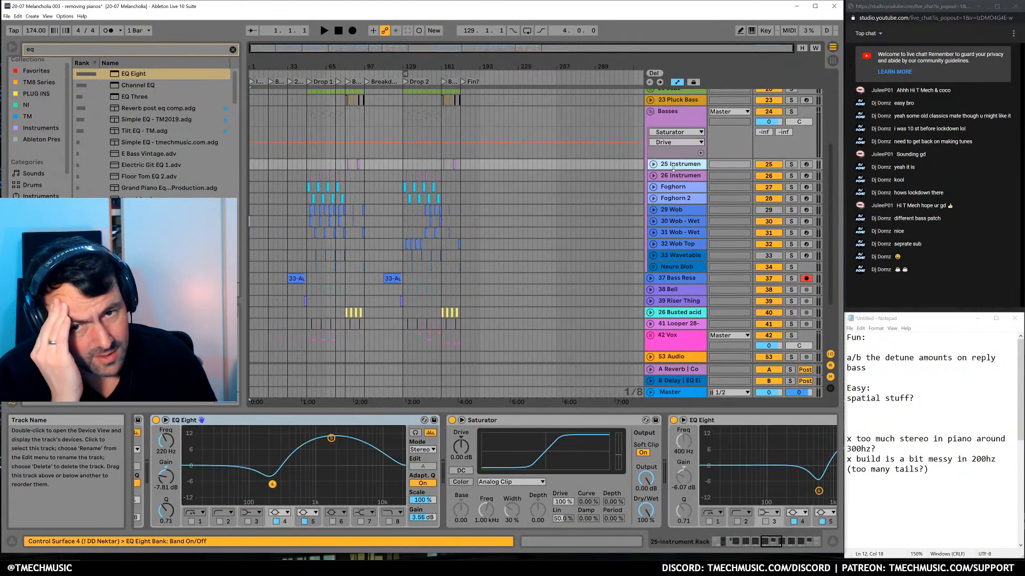
# Fold the Basses group and inspect the device chains of the 20 Subz and 23 Pluck Bass tracks
pyautogui.scroll(1, 673, 163)
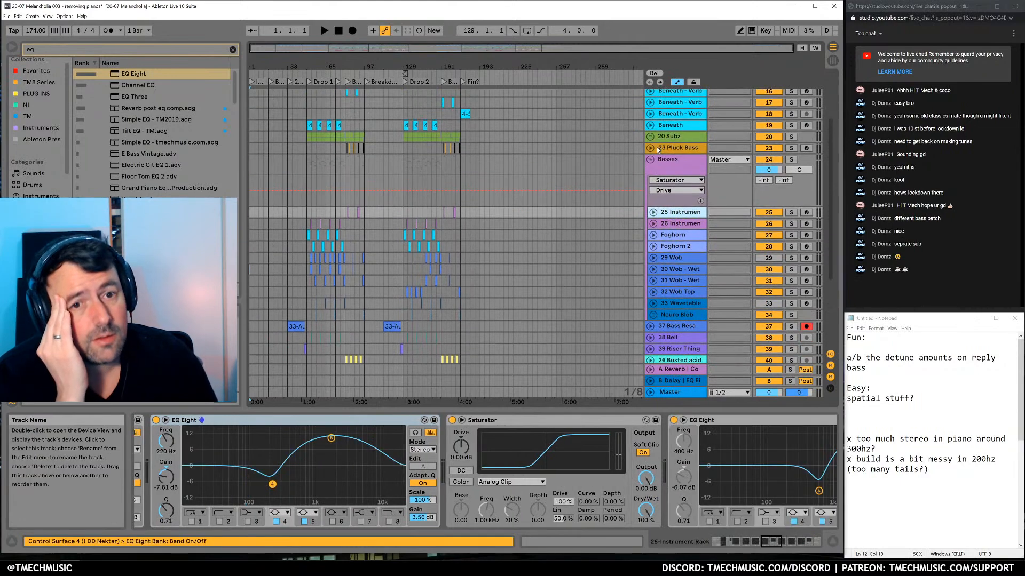
pyautogui.click(650, 160)
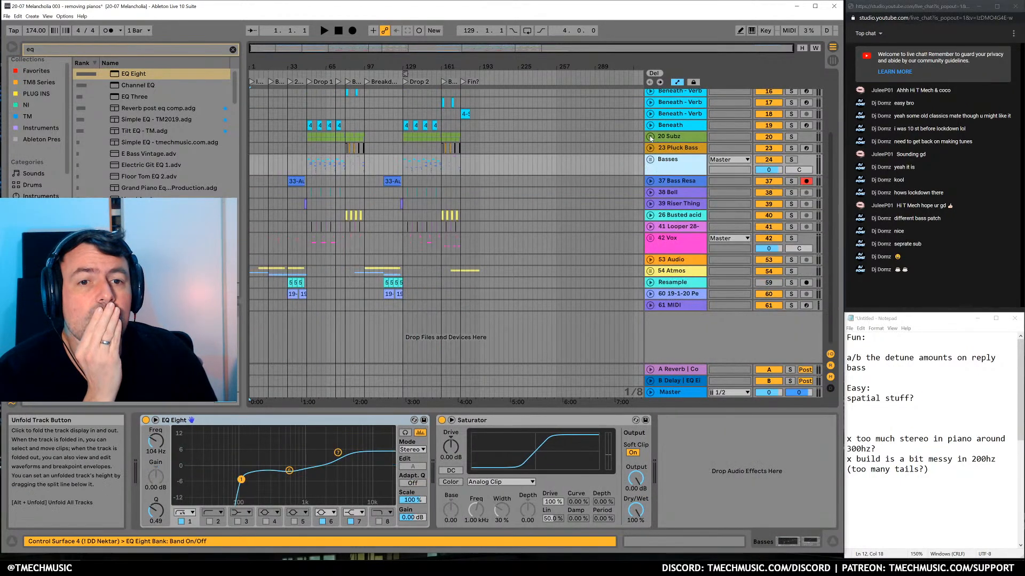
pyautogui.click(662, 138)
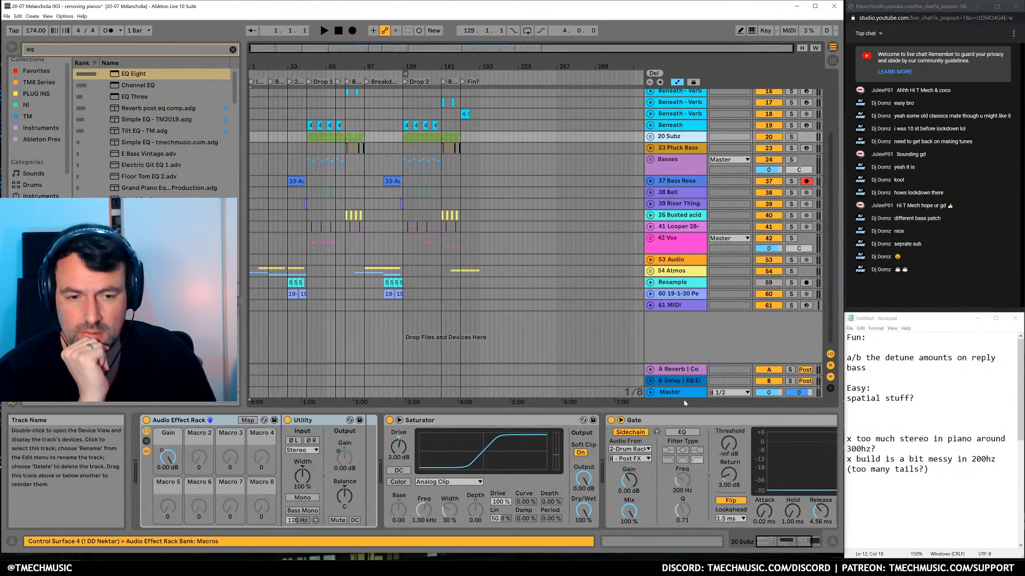
pyautogui.click(821, 540)
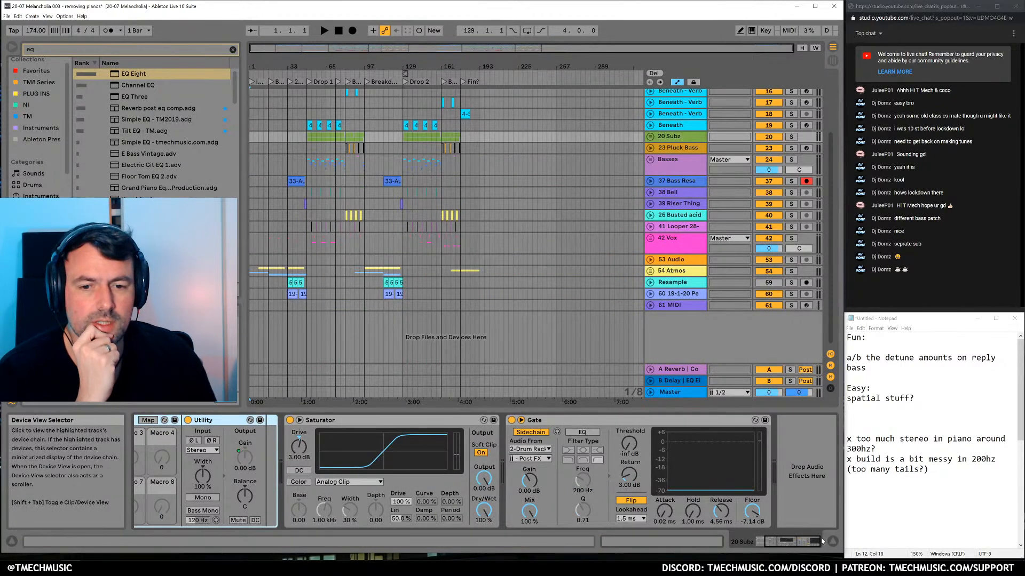
pyautogui.moveTo(821, 537); pyautogui.dragTo(796, 537)
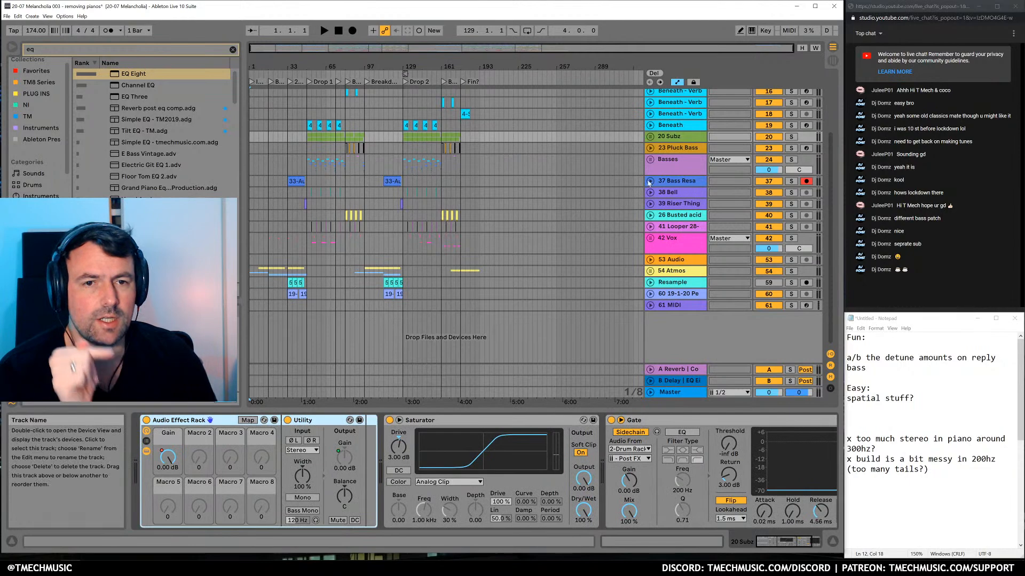
pyautogui.click(659, 149)
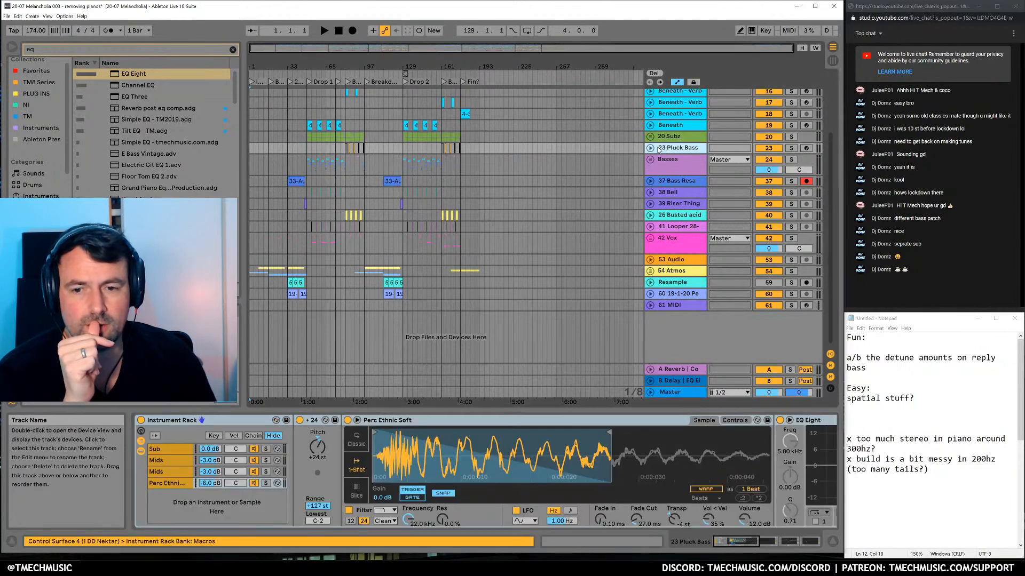
pyautogui.moveTo(799, 541); pyautogui.dragTo(735, 541)
pyautogui.scroll(3, 658, 202)
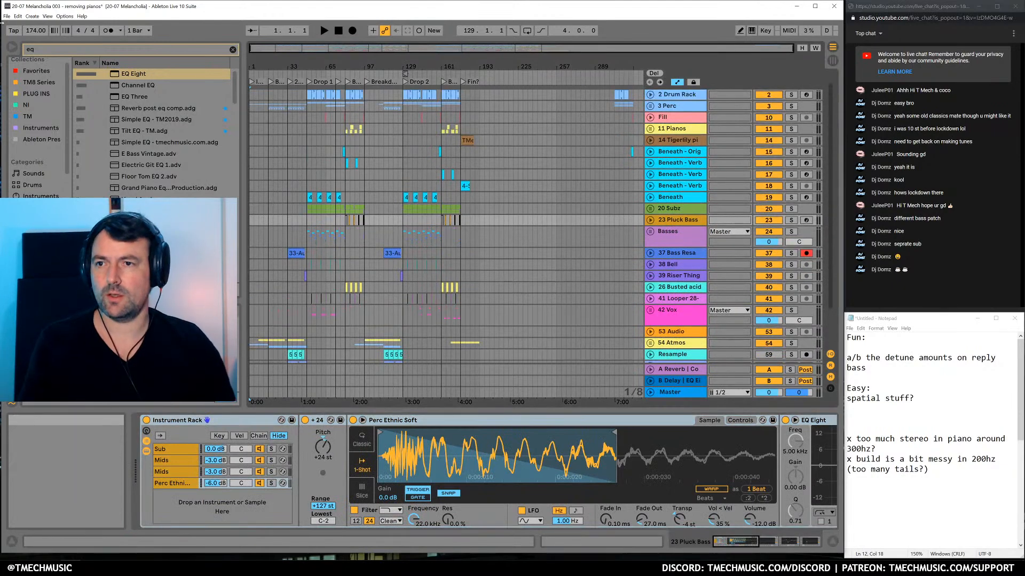
# Save the Live set as a new version named 20-07 Melancholia 004
pyautogui.click(7, 16)
pyautogui.click(32, 88)
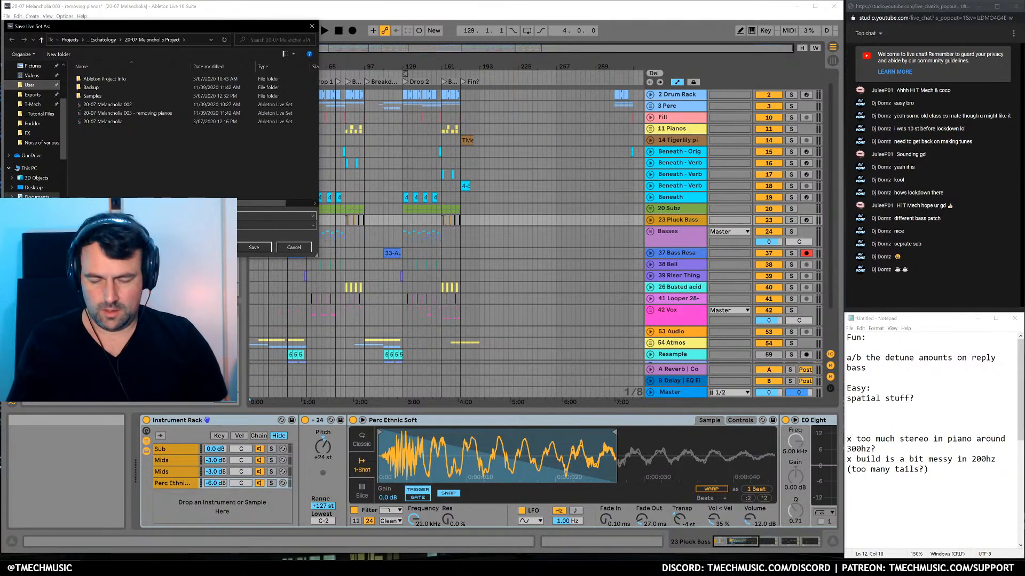
pyautogui.press('Return')
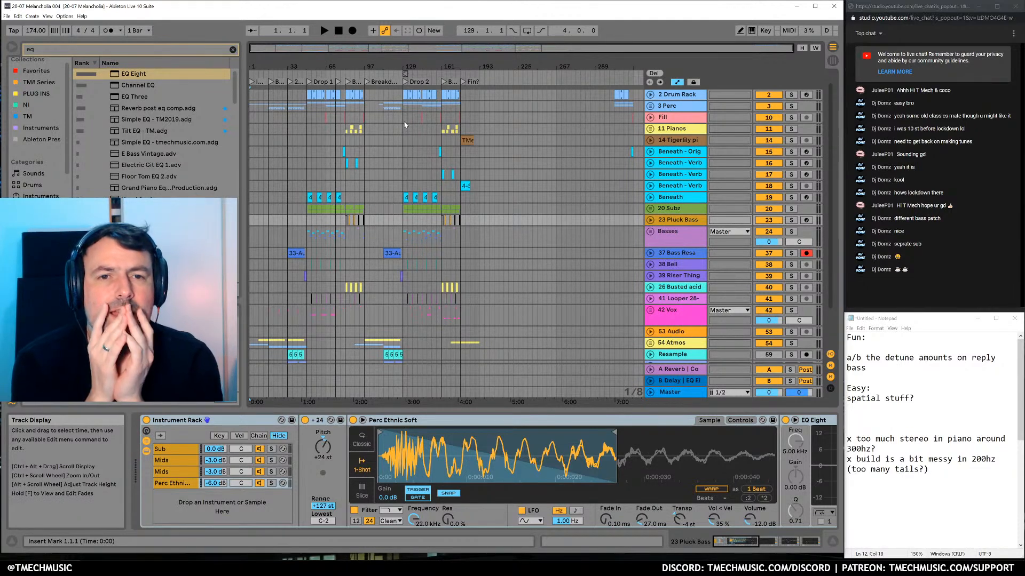
# Delete the stray material around bar 300, past the song's end, from 2 Drum Rack down to the first Beneath - Verb track
pyautogui.moveTo(607, 94); pyautogui.dragTo(644, 162)
pyautogui.press('Delete')
pyautogui.moveTo(615, 65); pyautogui.dragTo(616, 56)
pyautogui.scroll(-3, 608, 316)
pyautogui.scroll(3, 605, 316)
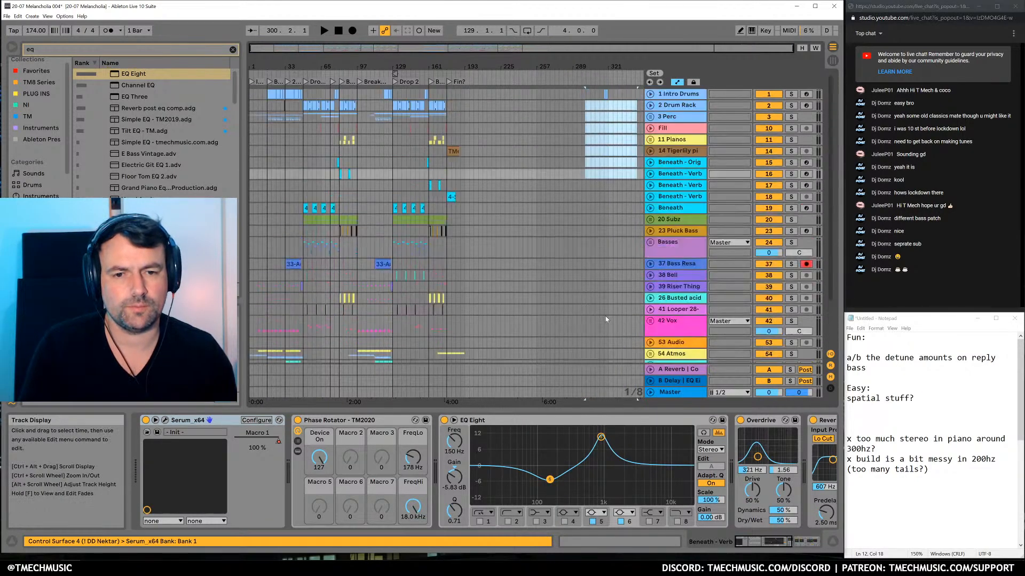
# Delete the leftover clip past the song's end on 1 Intro Drums, clearing that range on 2 Drum Rack as well
pyautogui.moveTo(295, 60)
pyautogui.mouseDown()
pyautogui.moveTo(295, 146)
pyautogui.moveTo(295, 59)
pyautogui.mouseUp()
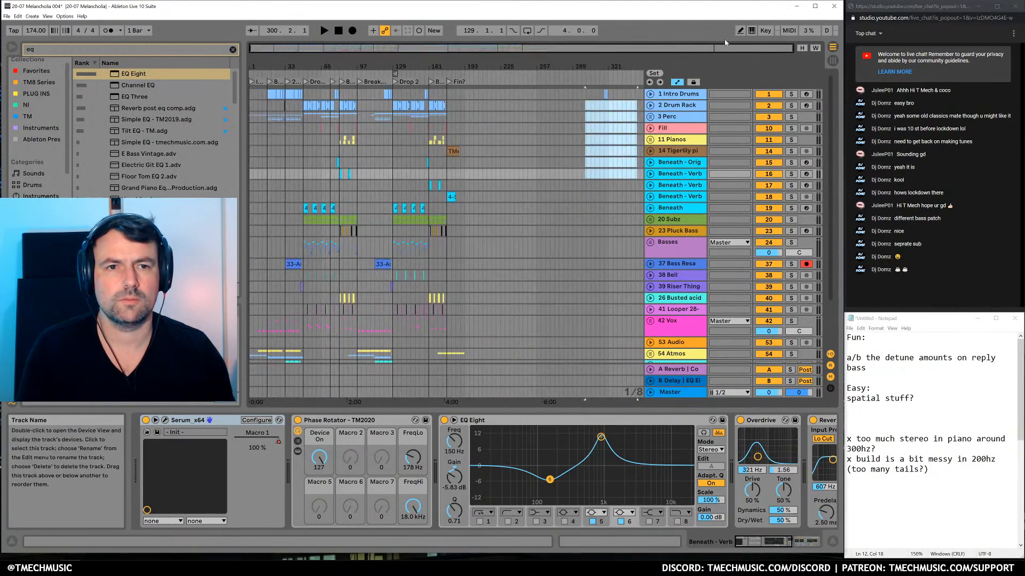
pyautogui.moveTo(595, 106); pyautogui.dragTo(642, 96)
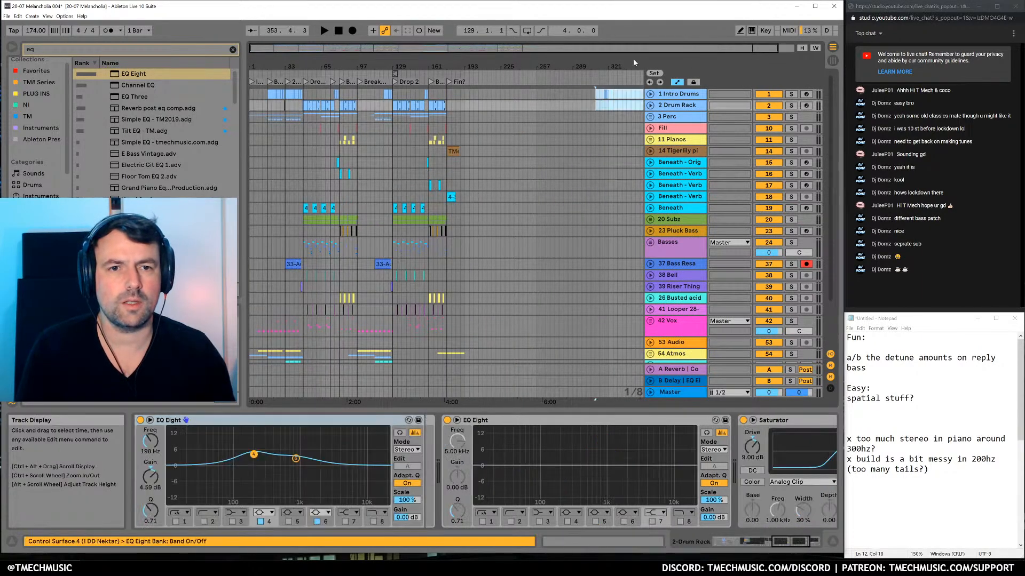
pyautogui.moveTo(277, 65); pyautogui.dragTo(277, 131)
pyautogui.moveTo(308, 65); pyautogui.dragTo(308, 5)
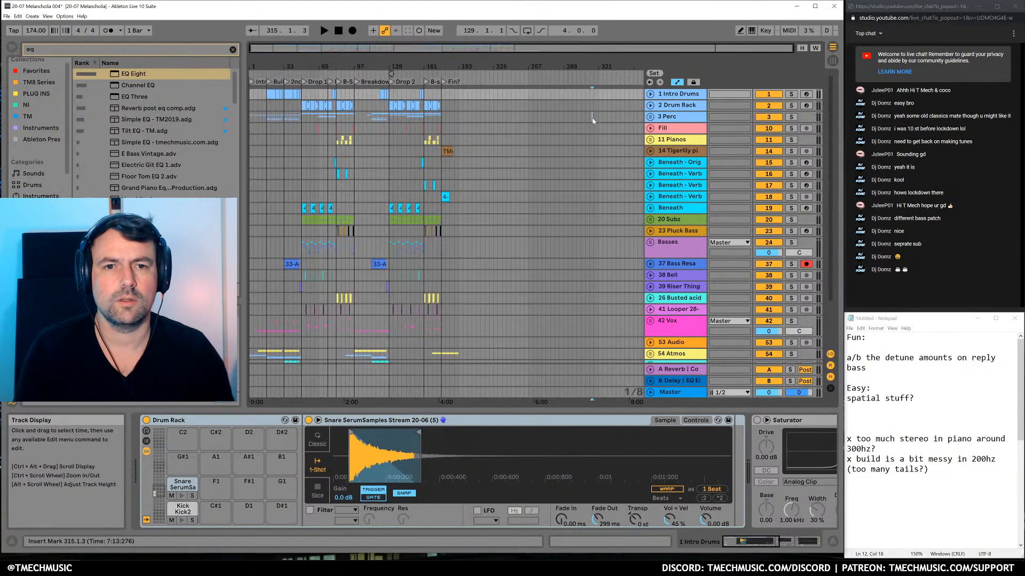
# Check the area past the song's end on the remaining tracks for leftover clips
pyautogui.click(591, 118)
pyautogui.scroll(-3, 631, 196)
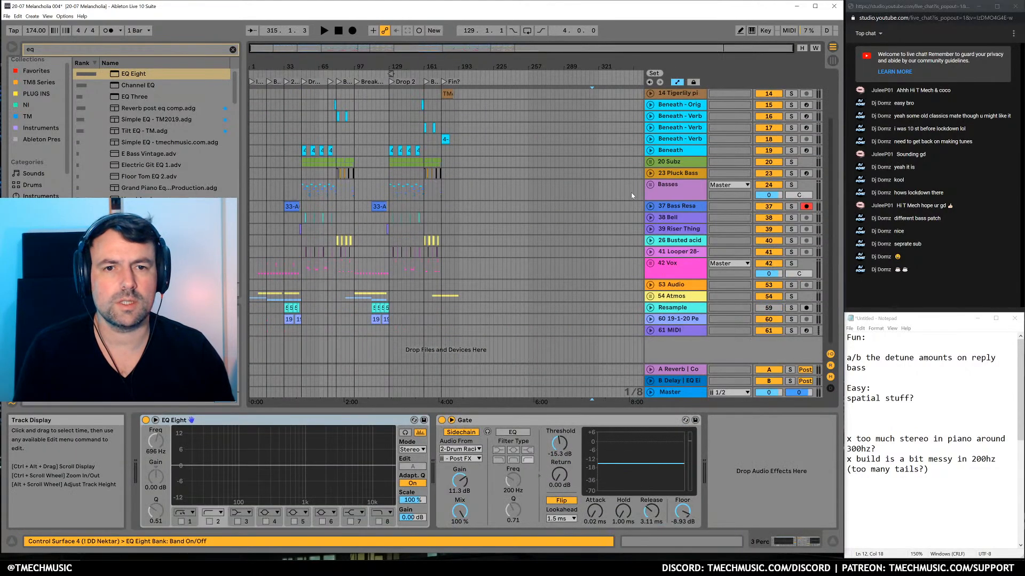
pyautogui.moveTo(527, 117); pyautogui.dragTo(682, 370)
pyautogui.scroll(3, 545, 273)
pyautogui.moveTo(539, 248); pyautogui.dragTo(658, 45)
pyautogui.click(571, 231)
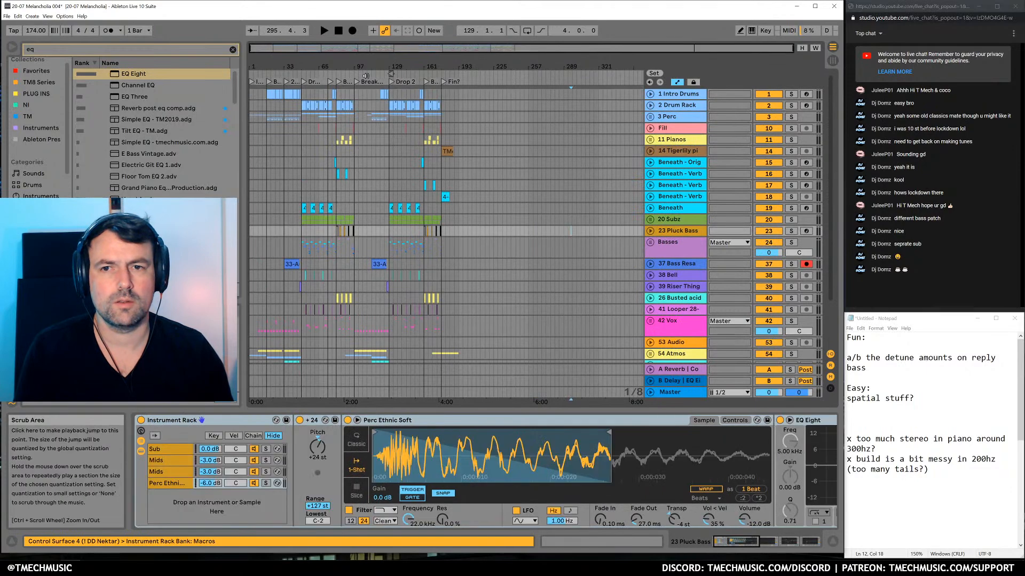
# Enlarge the overview and move the insert marker from the empty area back to bar 168 in the second B-section
pyautogui.moveTo(290, 60); pyautogui.dragTo(528, 105)
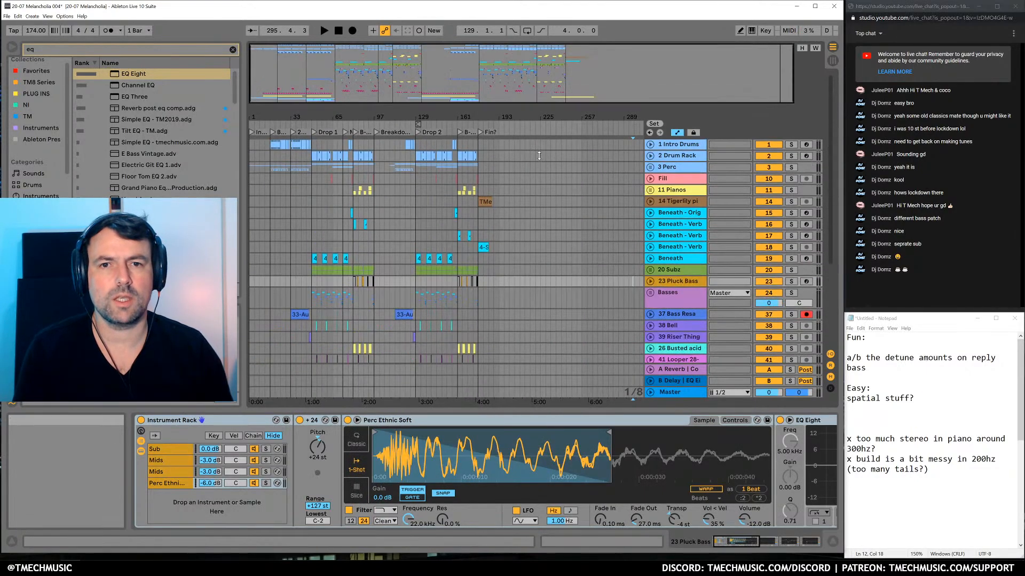
pyautogui.moveTo(708, 86); pyautogui.dragTo(764, 165)
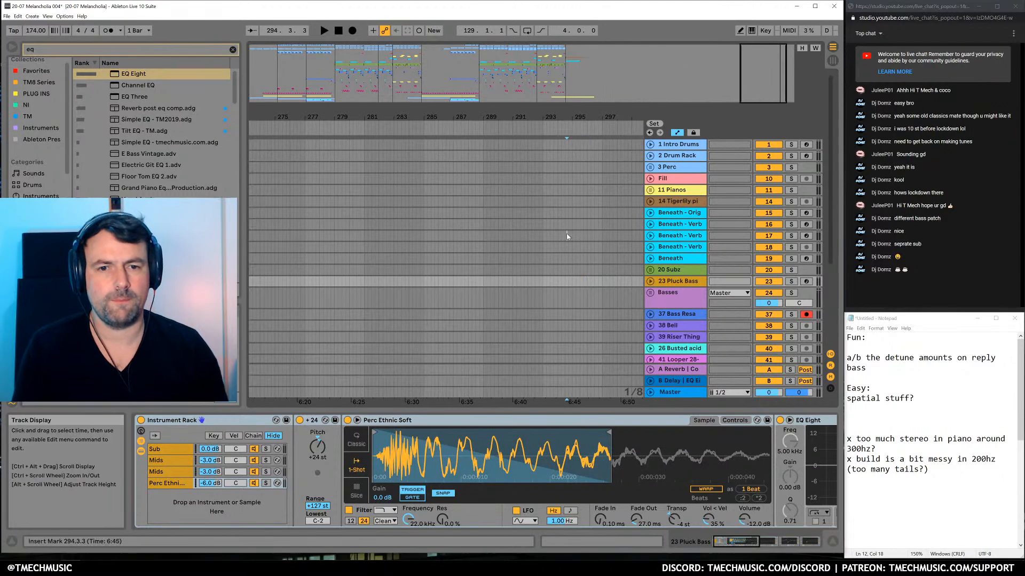
pyautogui.click(567, 235)
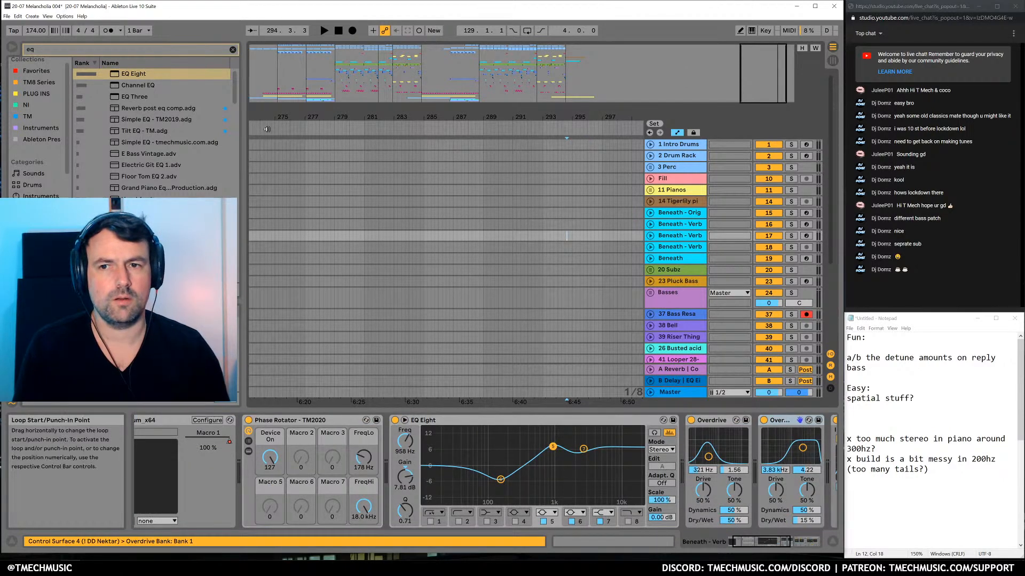
pyautogui.click(258, 156)
pyautogui.moveTo(287, 123); pyautogui.dragTo(614, 122)
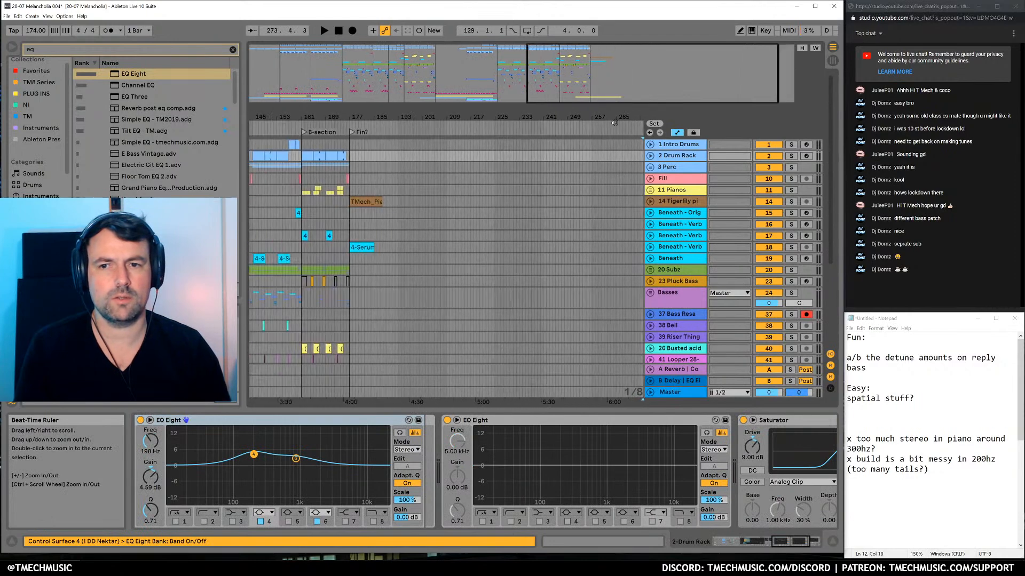
pyautogui.click(369, 168)
pyautogui.click(323, 179)
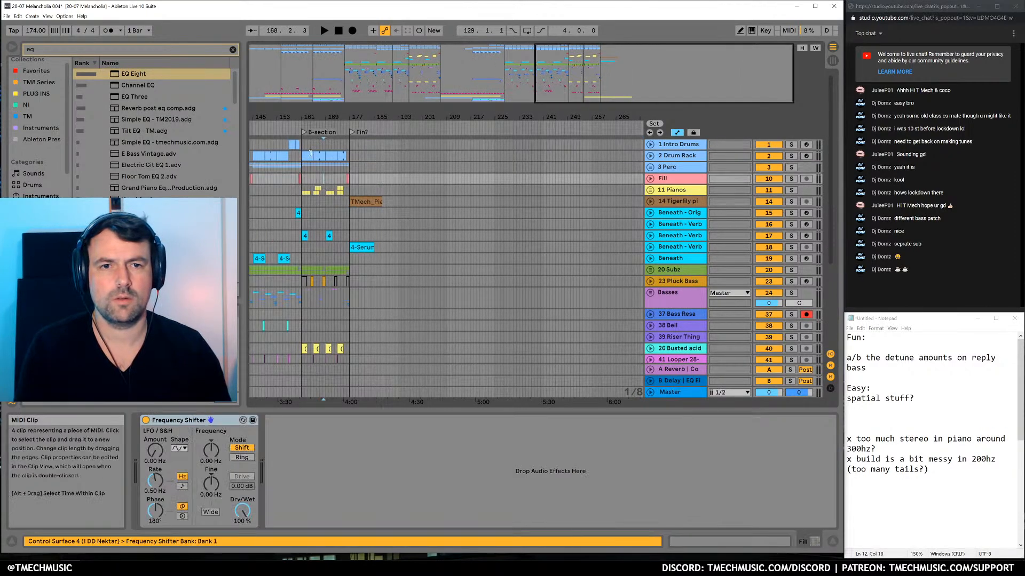
# Fit the whole arrangement in view with the overview collapsed, and play the song from the start
pyautogui.moveTo(286, 113); pyautogui.dragTo(392, 113)
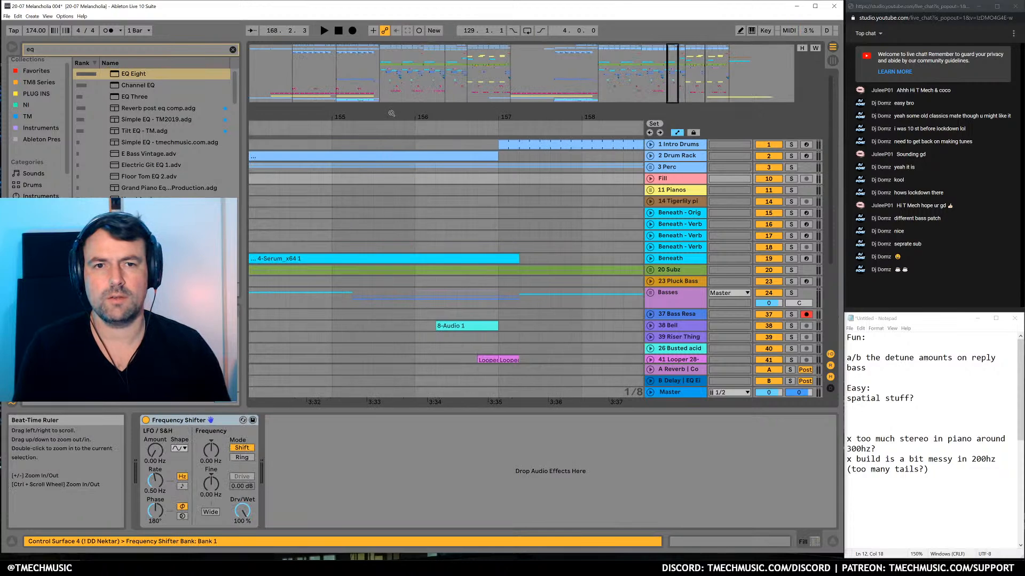
pyautogui.doubleClick(400, 109)
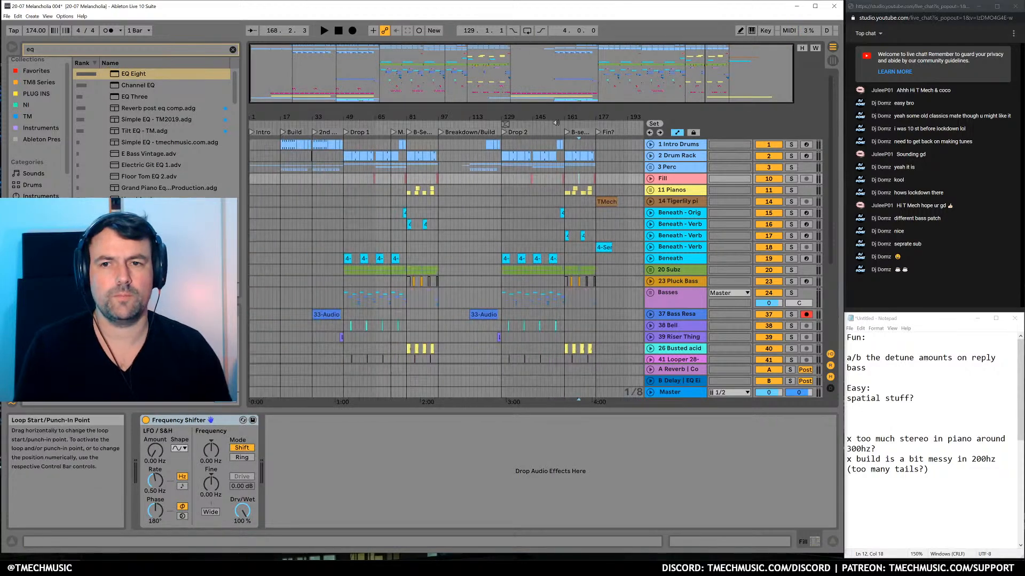
pyautogui.moveTo(467, 106); pyautogui.dragTo(470, 29)
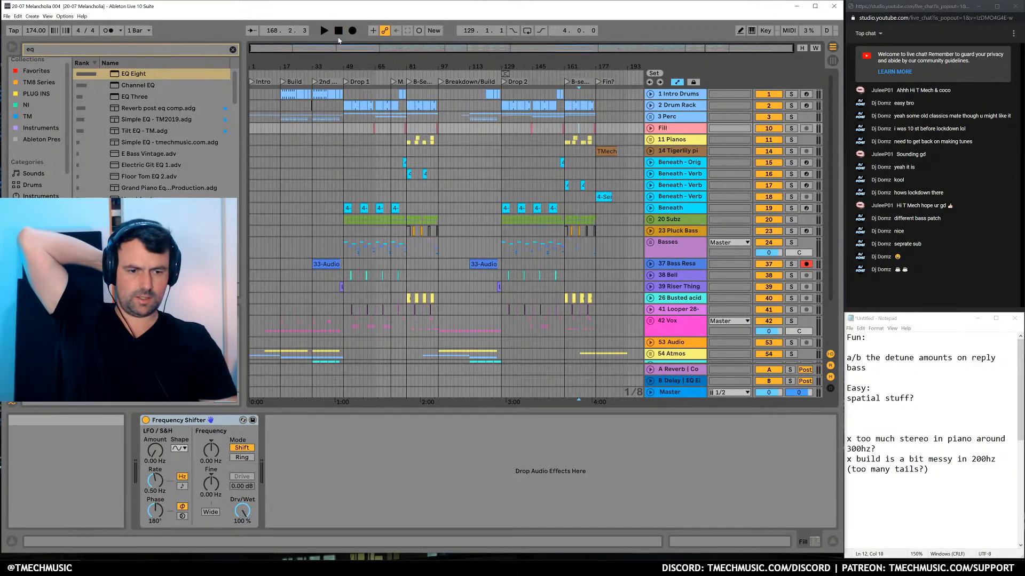
pyautogui.click(338, 30)
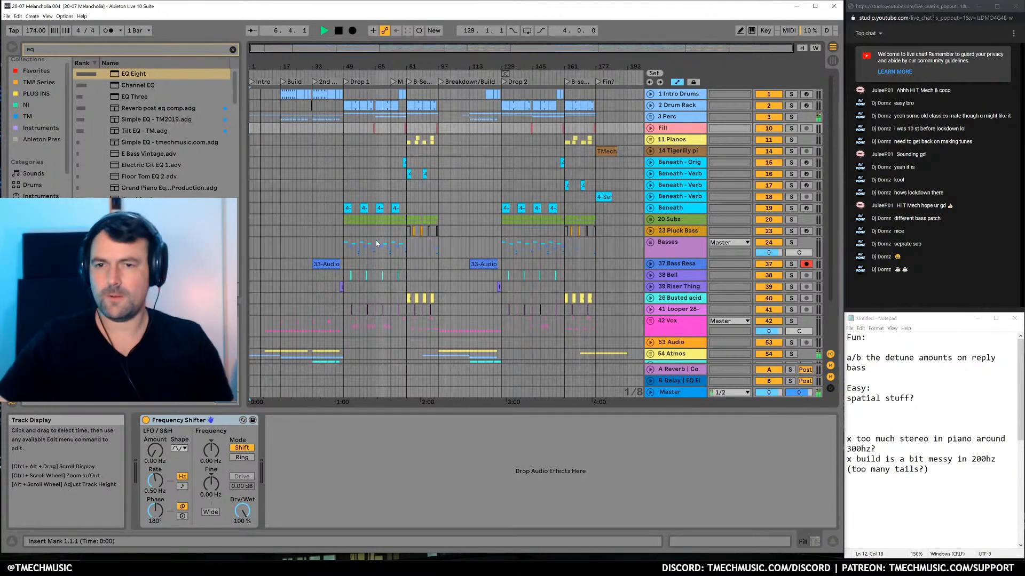
# Mark the "a/b the detune amounts on reply bass" note with an x and move it below the other finished notes
pyautogui.click(847, 358)
pyautogui.write('x')
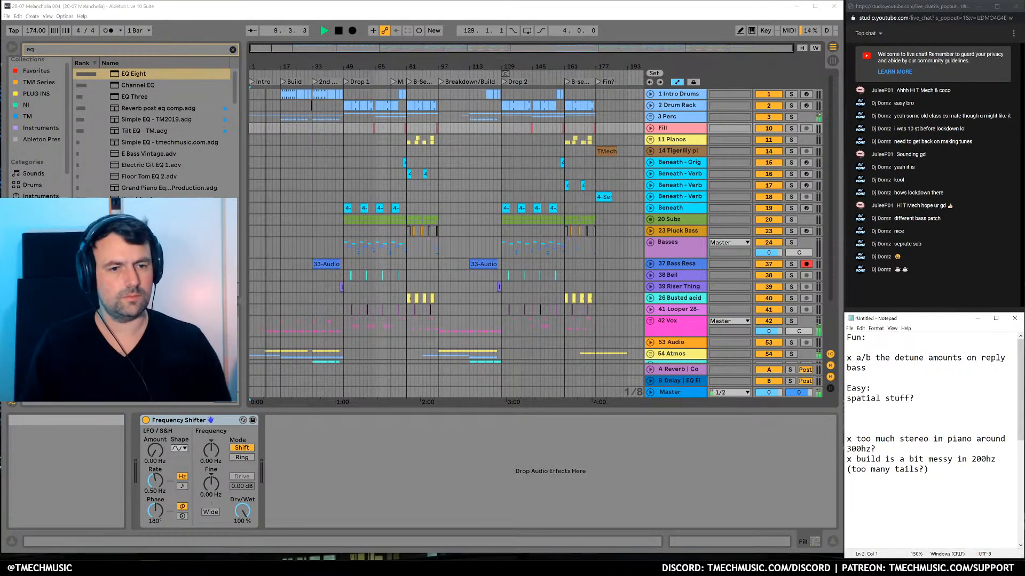
pyautogui.hotkey('shift', 'Down')
pyautogui.hotkey('shift', 'Down')
pyautogui.hotkey('ctrl', 'x')
pyautogui.press('Down')
pyautogui.press('Down')
pyautogui.press('Down')
pyautogui.press('Down')
pyautogui.press('Down')
pyautogui.press('Down')
pyautogui.press('Down')
pyautogui.press('Down')
pyautogui.hotkey('ctrl', 'v')
# Move the finished piano stereo, messy build and detune notes down towards the older completed notes
pyautogui.hotkey('shift', 'Up')
pyautogui.hotkey('shift', 'Up')
pyautogui.hotkey('shift', 'Up')
pyautogui.hotkey('shift', 'Up')
pyautogui.hotkey('shift', 'Up')
pyautogui.hotkey('shift', 'Up')
pyautogui.hotkey('ctrl', 'x')
pyautogui.press('Return')
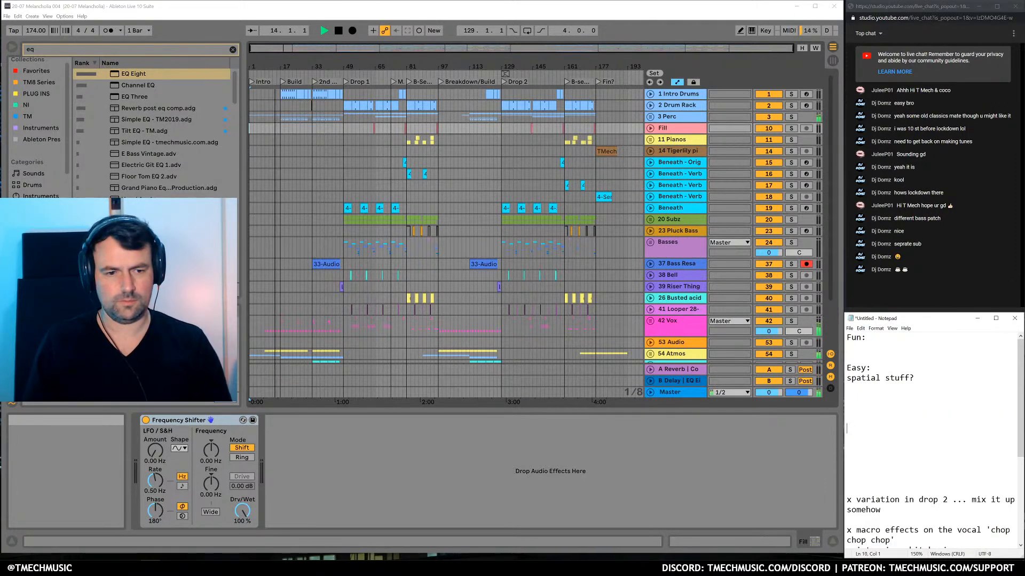
pyautogui.press('Down')
pyautogui.press('Down')
pyautogui.hotkey('ctrl', 'v')
# Remove the blank lines around the "x reply bass too dry" note in the completed list
pyautogui.press('Down')
pyautogui.press('Down')
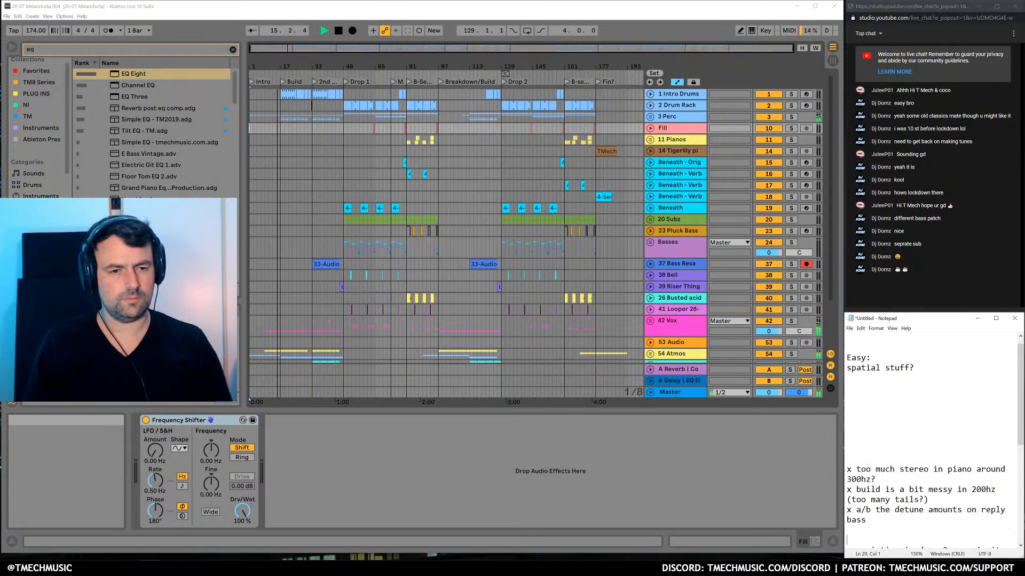
pyautogui.press('Down')
pyautogui.press('Down')
pyautogui.press('Down')
pyautogui.press('Down')
pyautogui.press('Down')
pyautogui.press('Down')
pyautogui.press('Down')
pyautogui.press('Down')
pyautogui.press('Down')
pyautogui.press('Down')
pyautogui.press('Down')
pyautogui.press('Down')
pyautogui.press('Down')
pyautogui.press('Down')
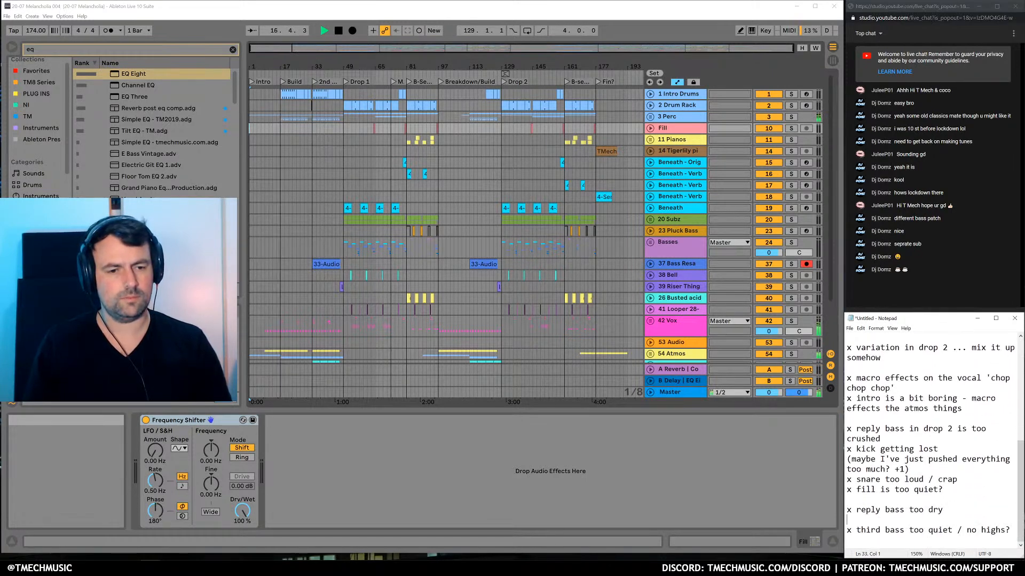
pyautogui.press('Delete')
pyautogui.press('Up')
pyautogui.press('BackSpace')
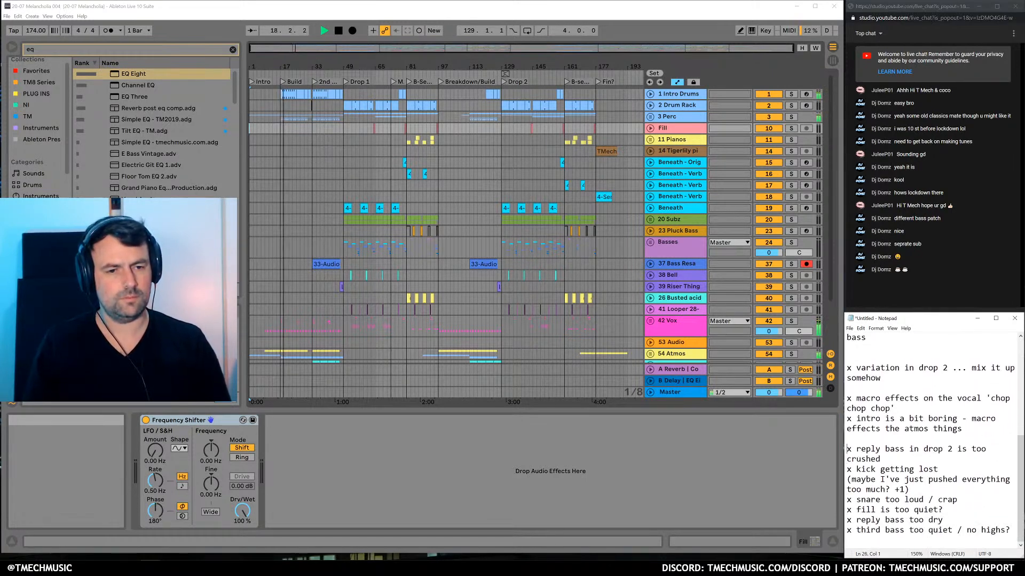
# Remove the remaining blank lines between the completed notes up to "x variation in drop 2" and return to the start of the notes
pyautogui.press('BackSpace')
pyautogui.press('Delete')
pyautogui.press('Up')
pyautogui.press('Up')
pyautogui.press('Up')
pyautogui.press('Up')
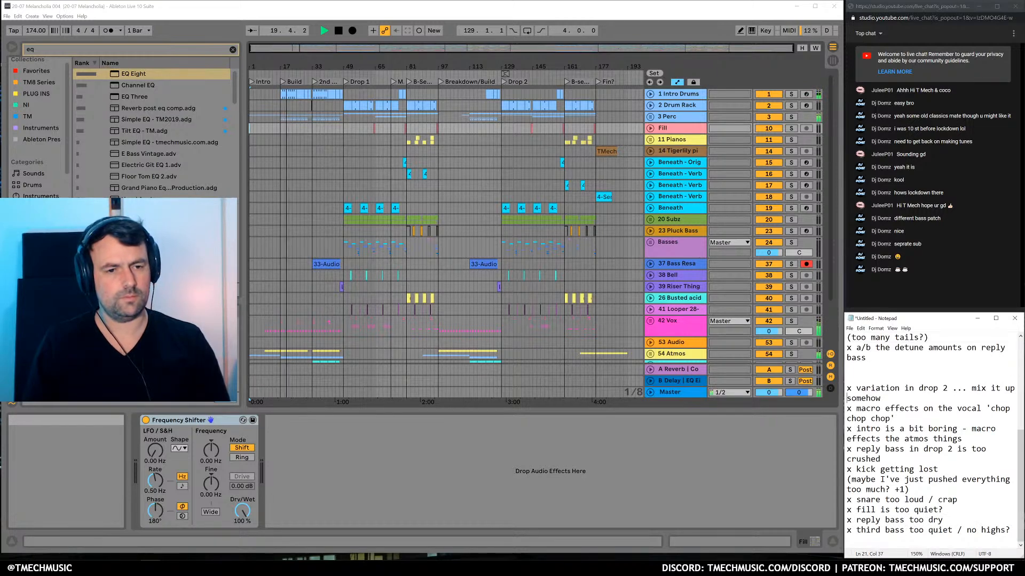
pyautogui.press('Delete')
pyautogui.press('Delete')
pyautogui.press('Up')
pyautogui.hotkey('ctrl', 'Home')
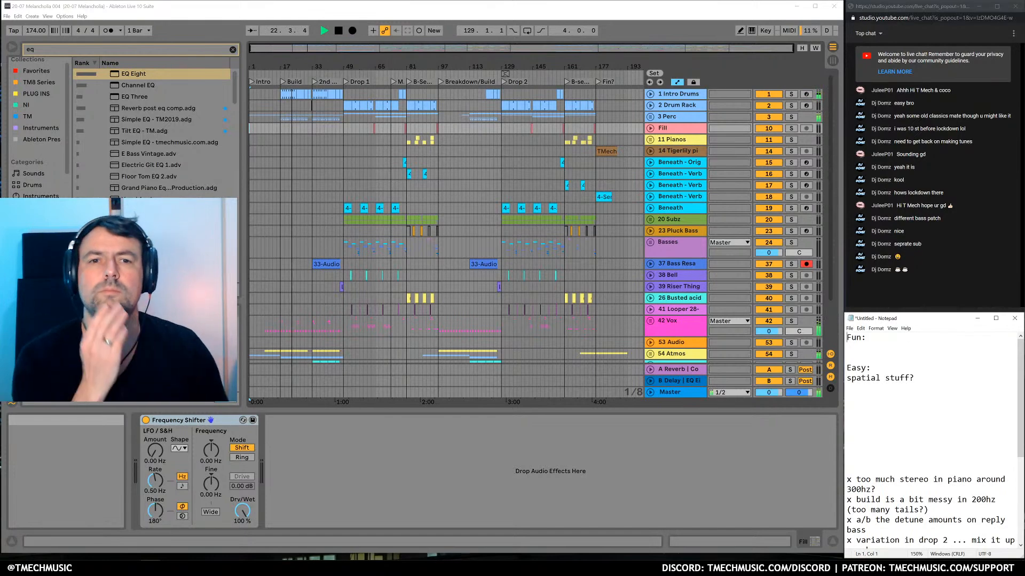
# Unfold the 3 Perc group and fold its 7 Intro Breaks subgroup
pyautogui.click(650, 117)
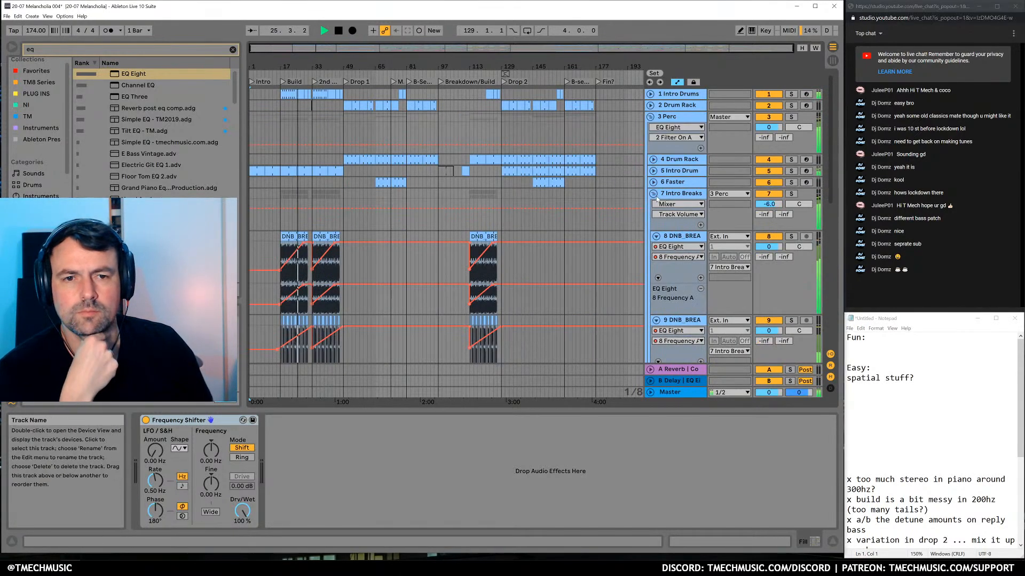
pyautogui.click(652, 193)
pyautogui.click(653, 194)
pyautogui.click(653, 193)
pyautogui.click(652, 194)
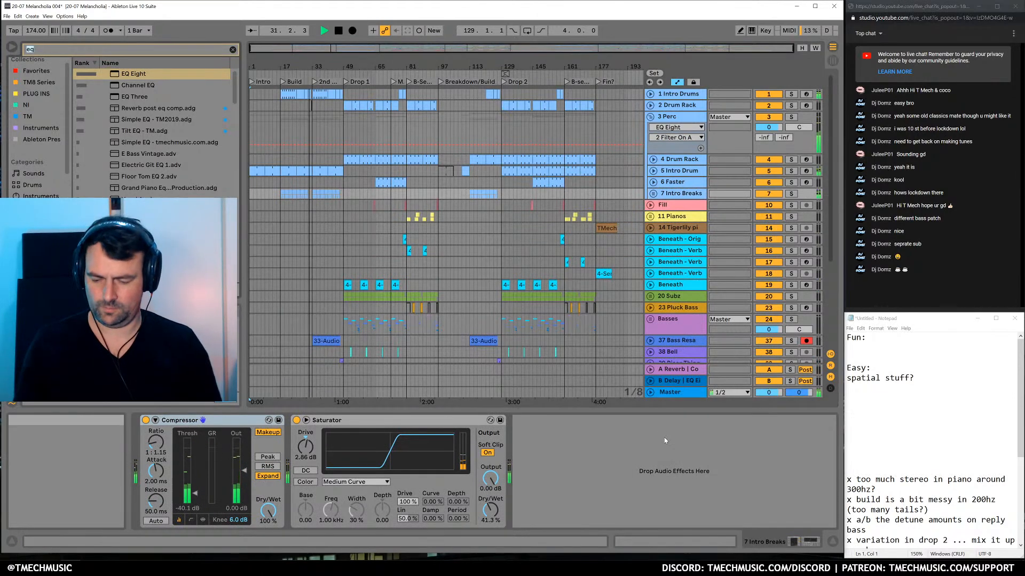
# Add an EQ Eight to 7 Intro Breaks with a band 3 low shelf at 235 Hz and -5.08 dB, and bypass it for comparison
pyautogui.moveTo(636, 459); pyautogui.dragTo(636, 479)
pyautogui.click(611, 523)
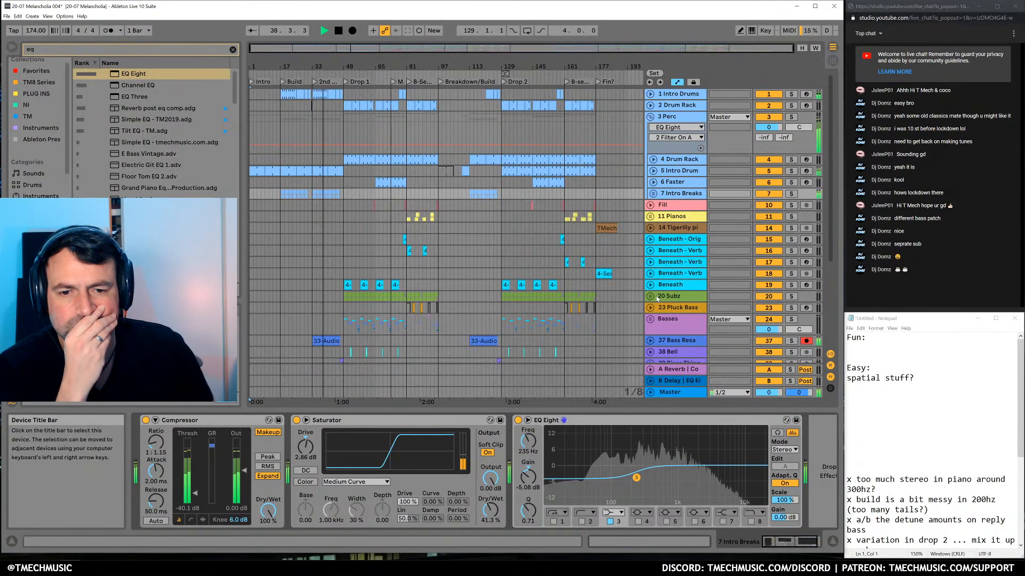
pyautogui.click(518, 421)
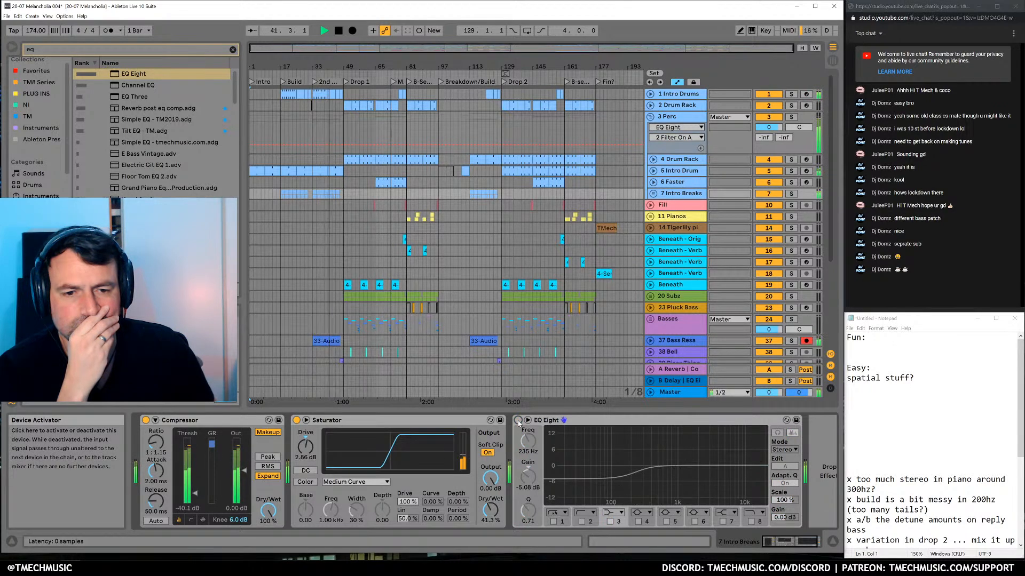
# Re-enable the EQ Eight on 7 Intro Breaks and focus the arrangement on Drop 1
pyautogui.click(518, 420)
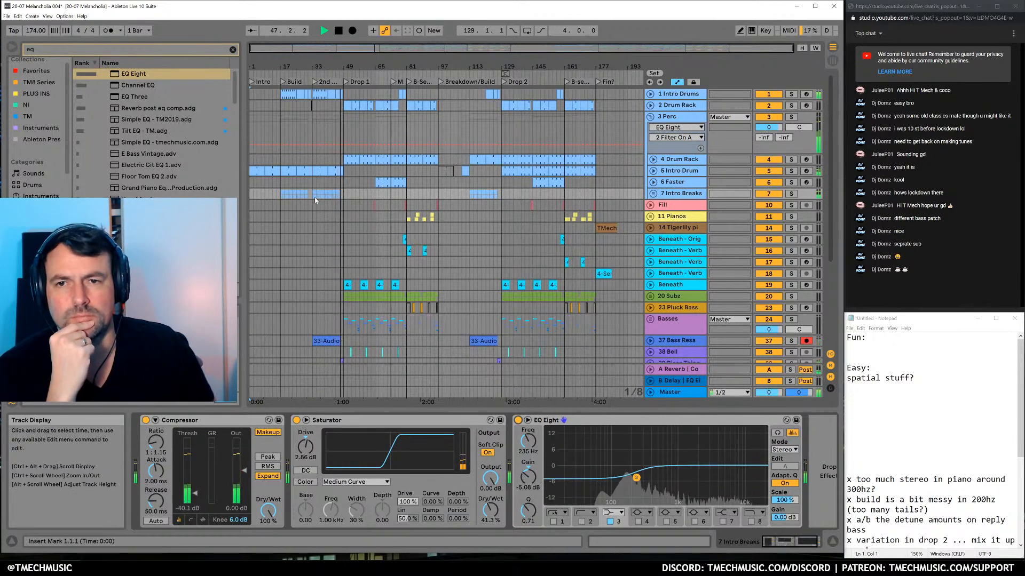
pyautogui.moveTo(336, 66); pyautogui.dragTo(331, 101)
pyautogui.moveTo(436, 66); pyautogui.dragTo(406, 47)
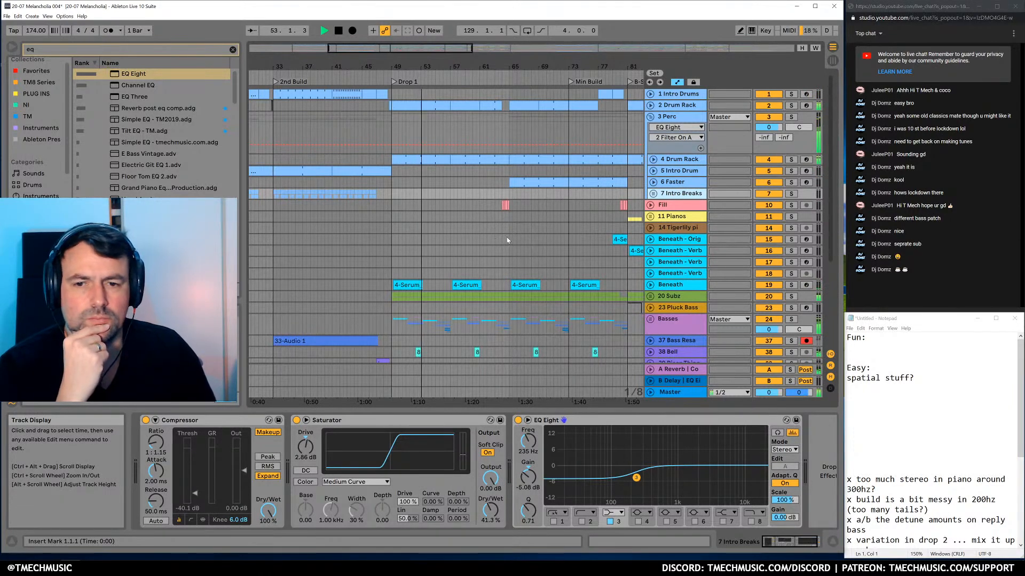
# Examine the master's frequency spectrum in SPAN during Drop 1 and close the analyzer
pyautogui.scroll(-5, 487, 252)
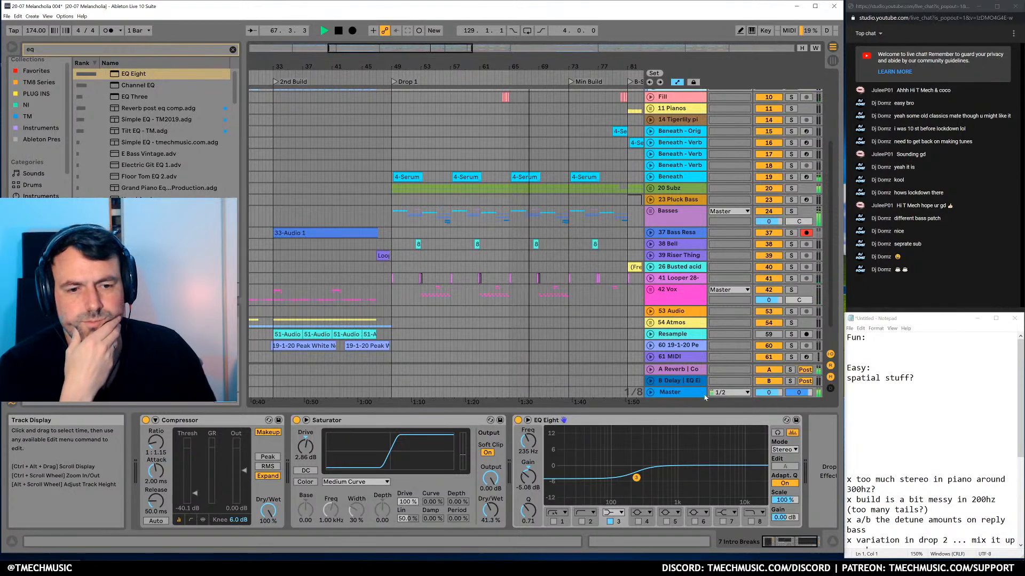
pyautogui.click(722, 395)
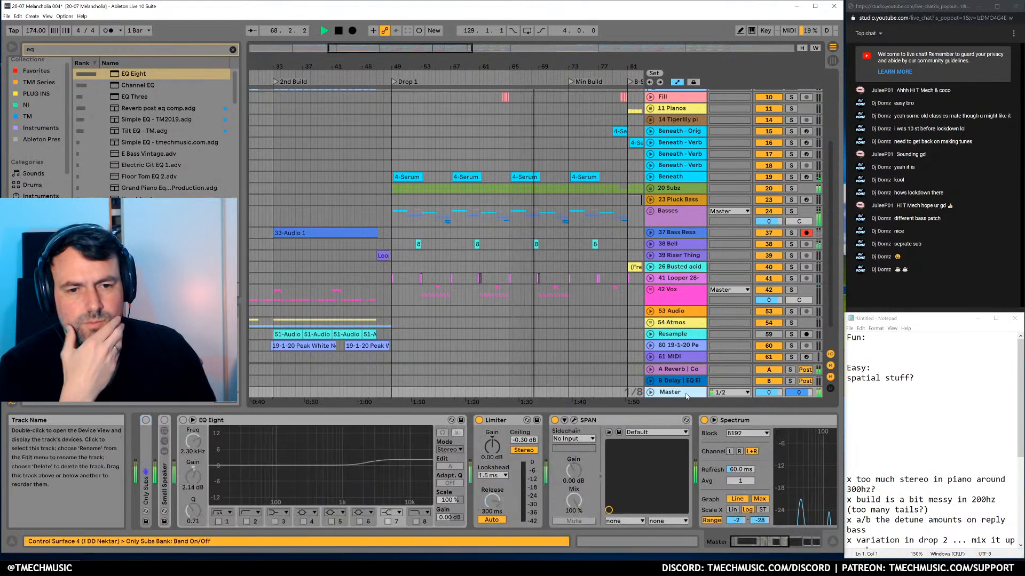
pyautogui.click(575, 420)
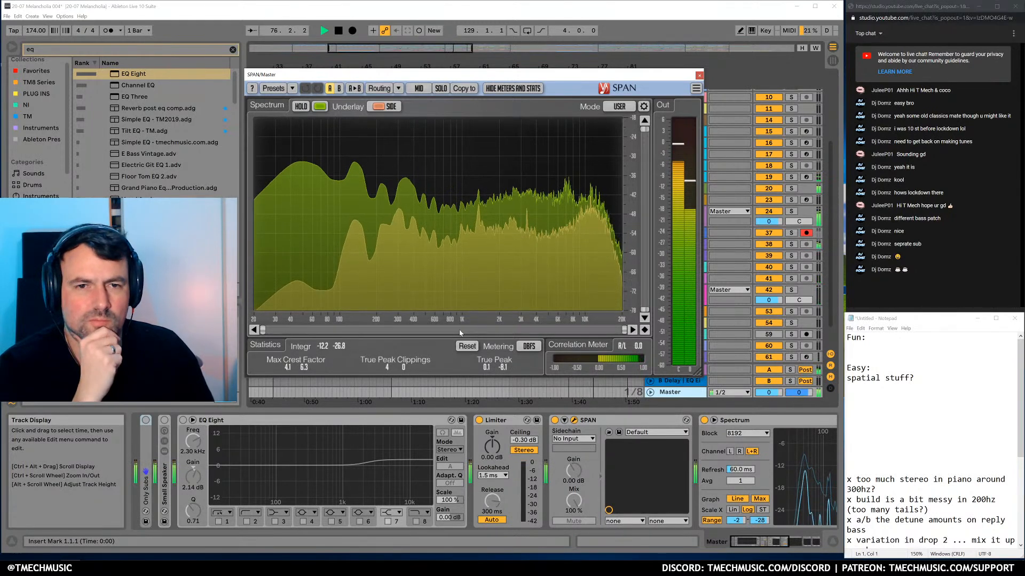
pyautogui.click(699, 75)
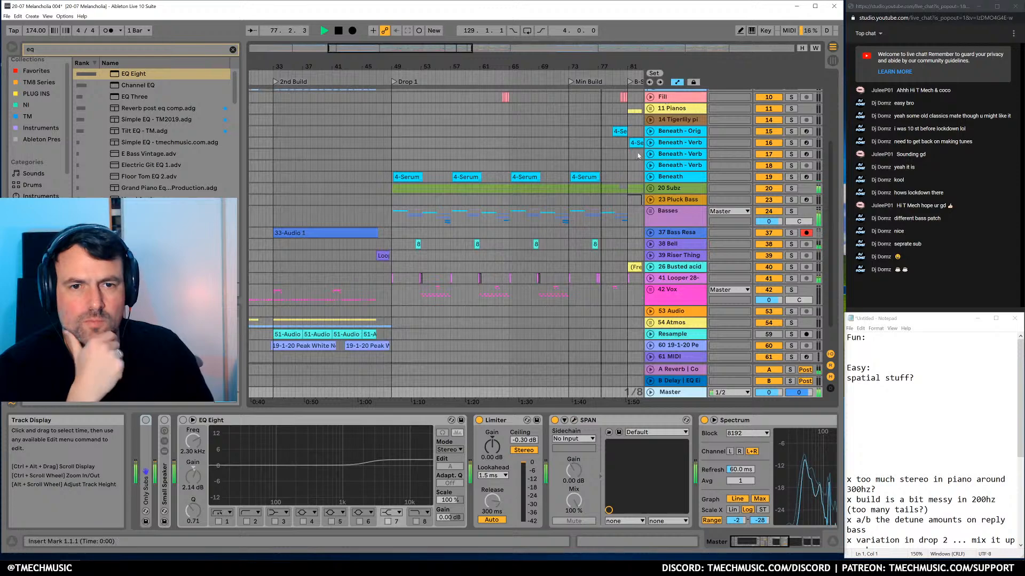
# Group the five Beneath tracks and name the group Beneaths with automatic numbering
pyautogui.click(674, 180)
pyautogui.moveTo(608, 67); pyautogui.dragTo(581, 13)
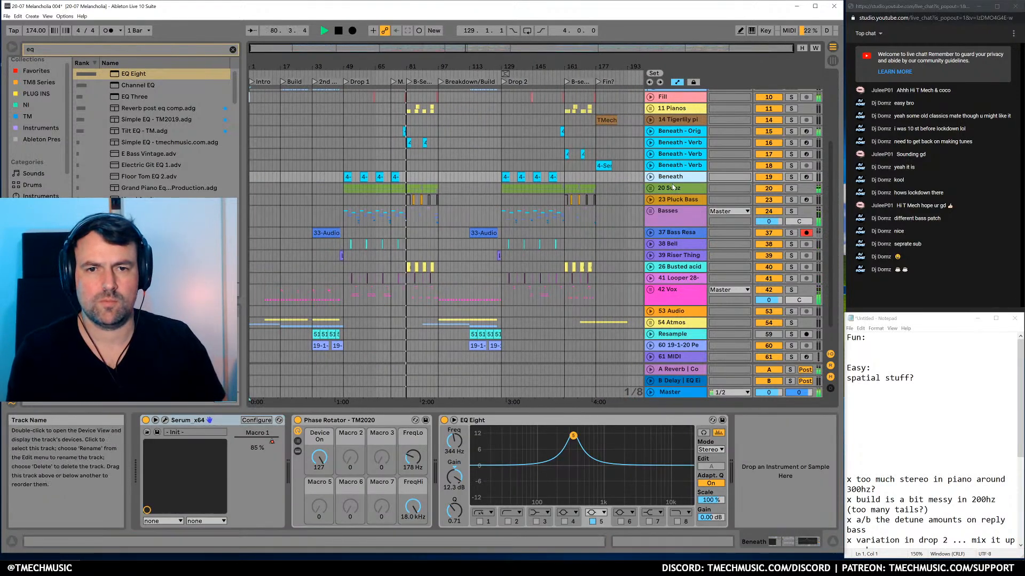
pyautogui.click(683, 134)
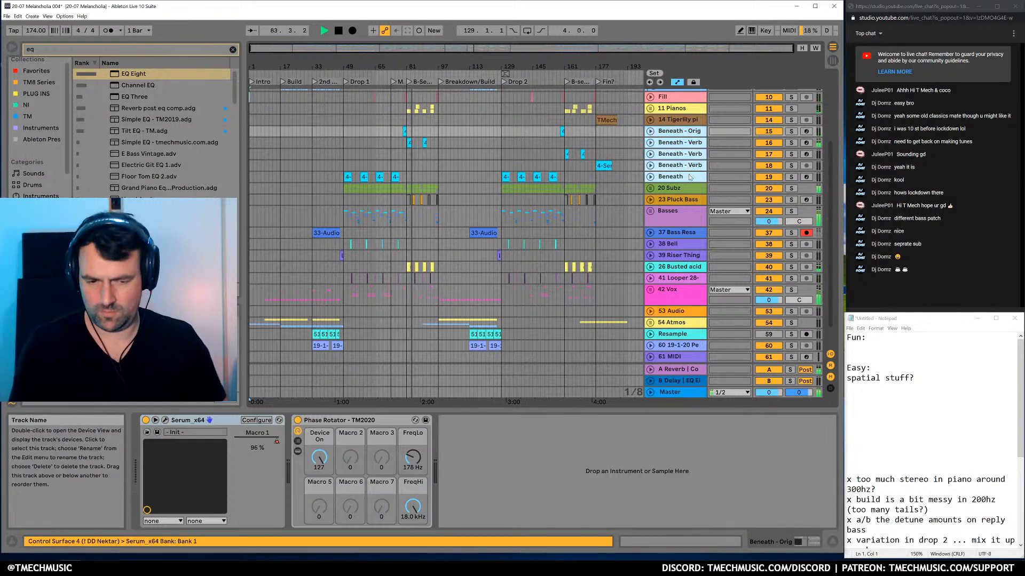
pyautogui.hotkey('ctrl', 'g')
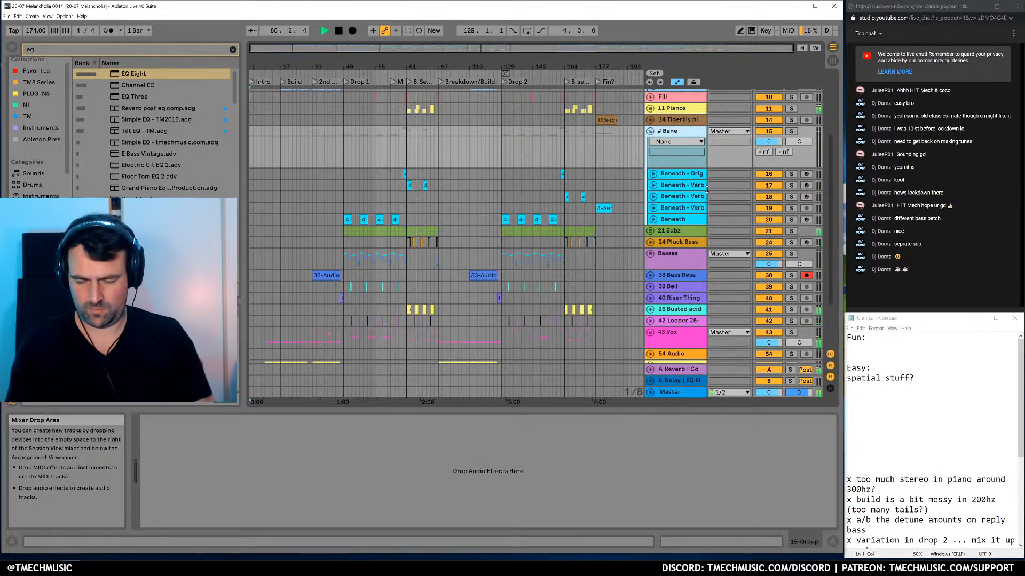
# Add an EQ Eight to the Beneaths group with a band 1 low cut at 59.9 Hz, and fold the group
pyautogui.hotkey('ctrl', 'f')
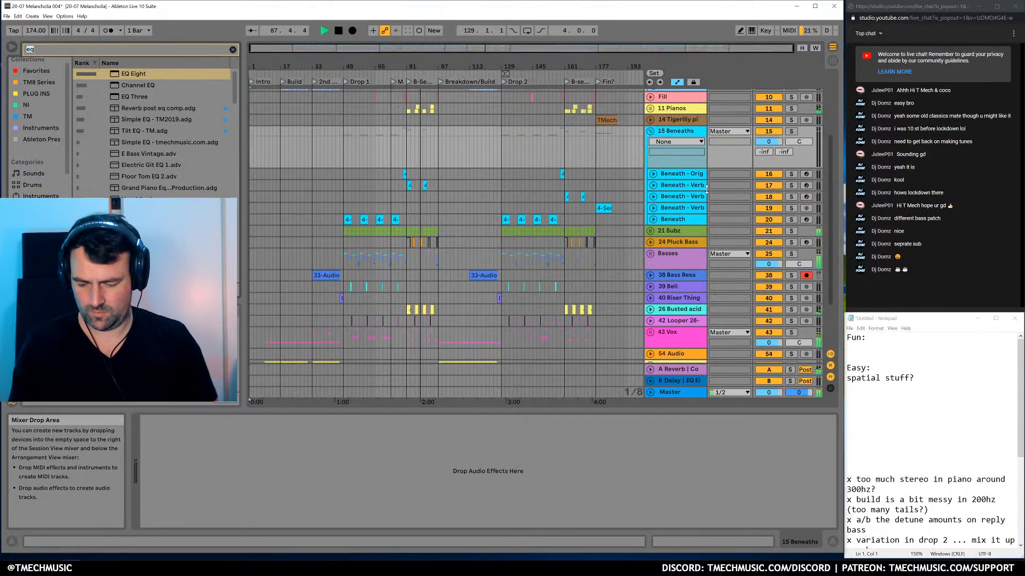
pyautogui.press('Down')
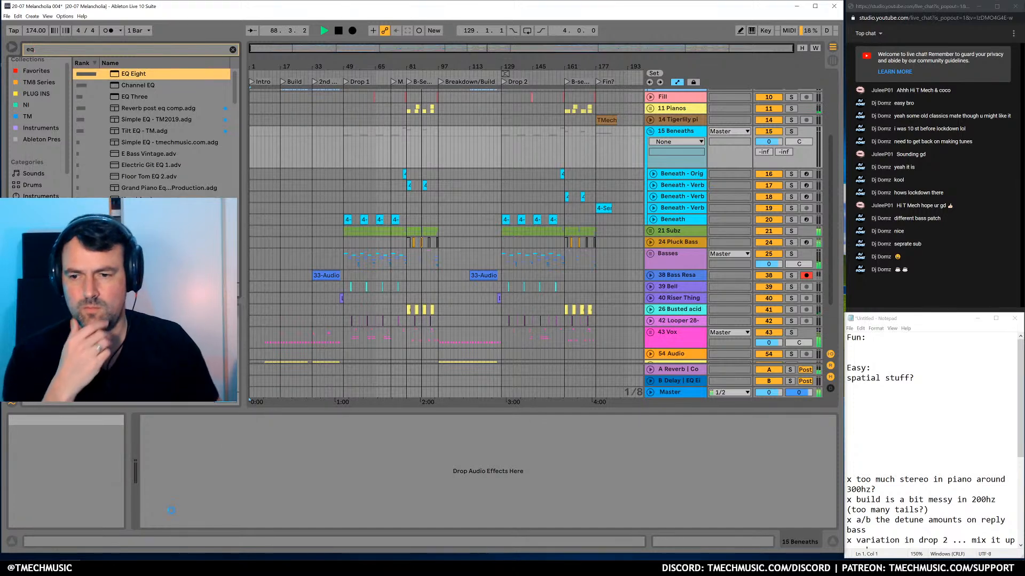
pyautogui.press('Return')
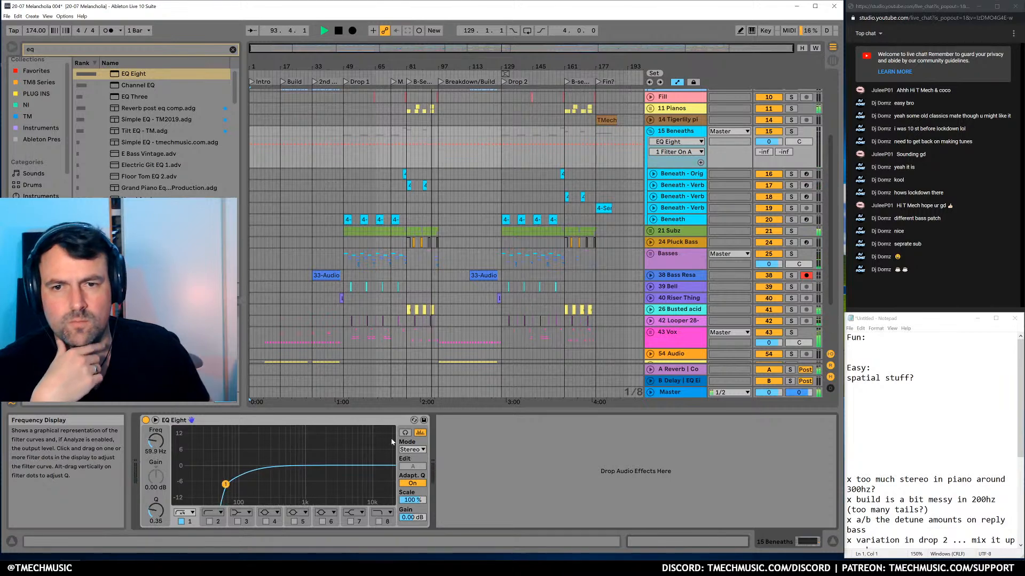
pyautogui.click(650, 131)
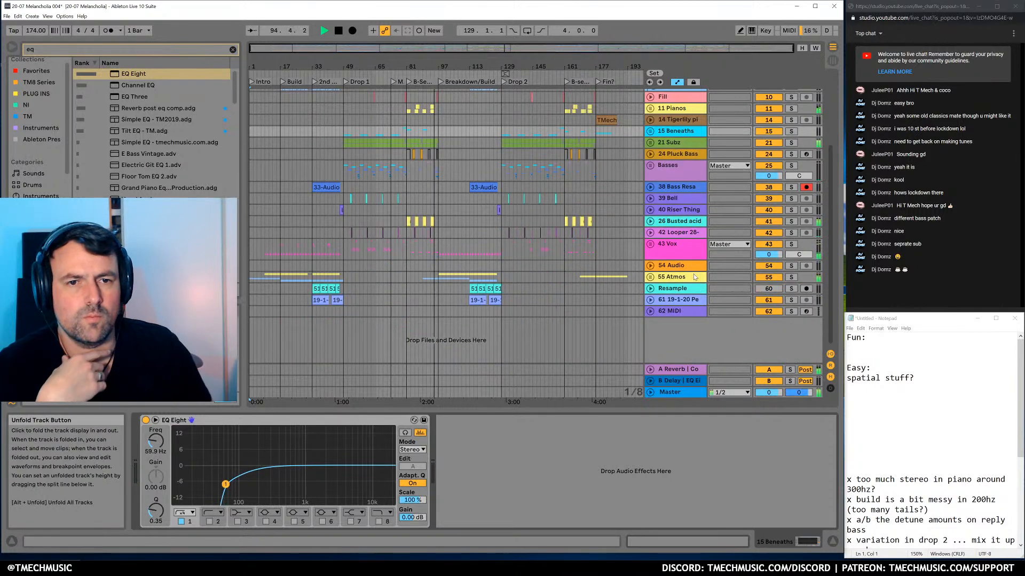
# Open SPAN on the master and move its window below the drum tracks to examine the breakdown's spectrum
pyautogui.click(674, 393)
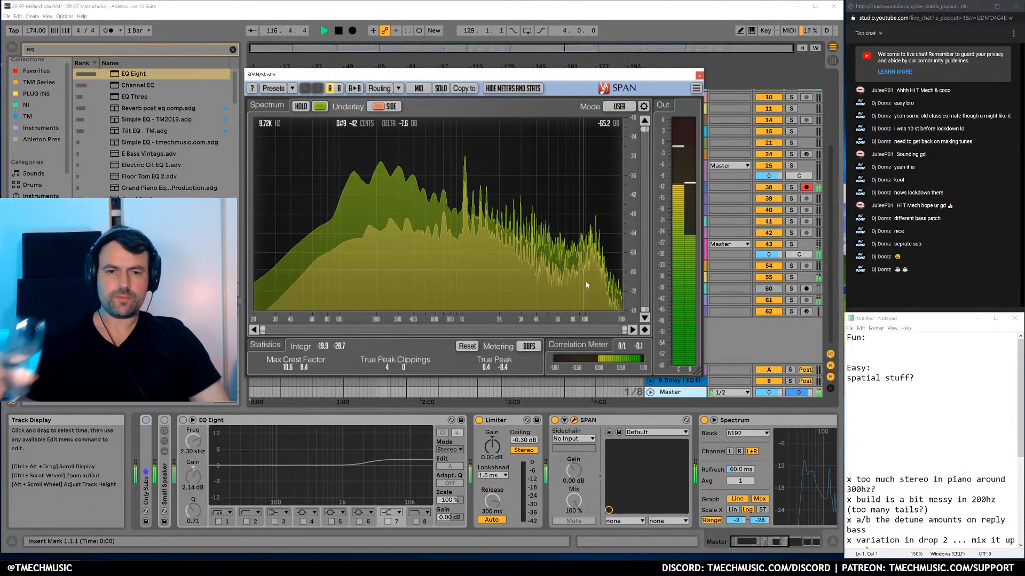
pyautogui.moveTo(660, 76); pyautogui.dragTo(622, 261)
pyautogui.scroll(3, 509, 143)
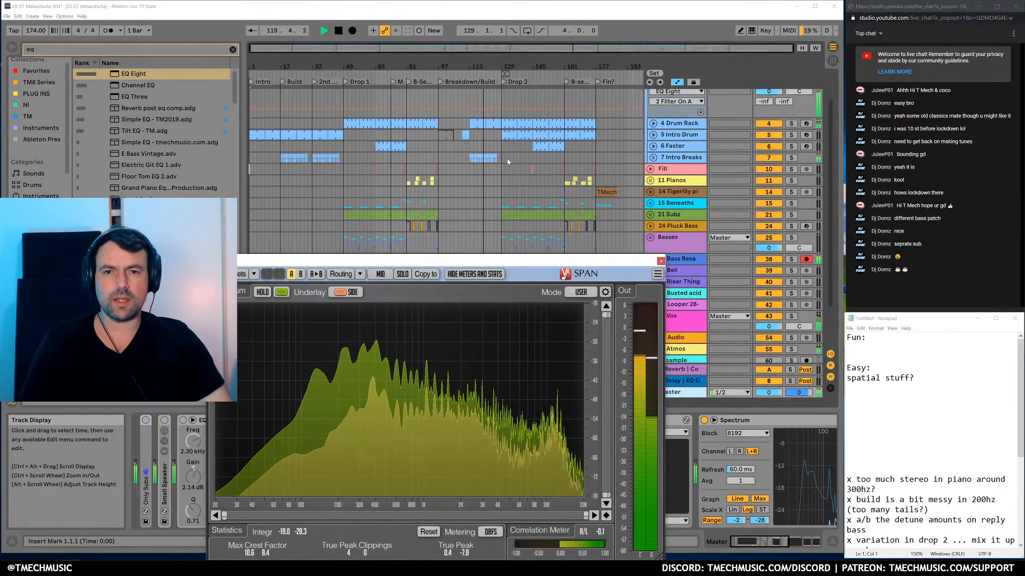
# Briefly unfold and refold 4 Drum Rack and 7 Intro Breaks to check the tracks playing in the build
pyautogui.click(653, 124)
pyautogui.click(654, 123)
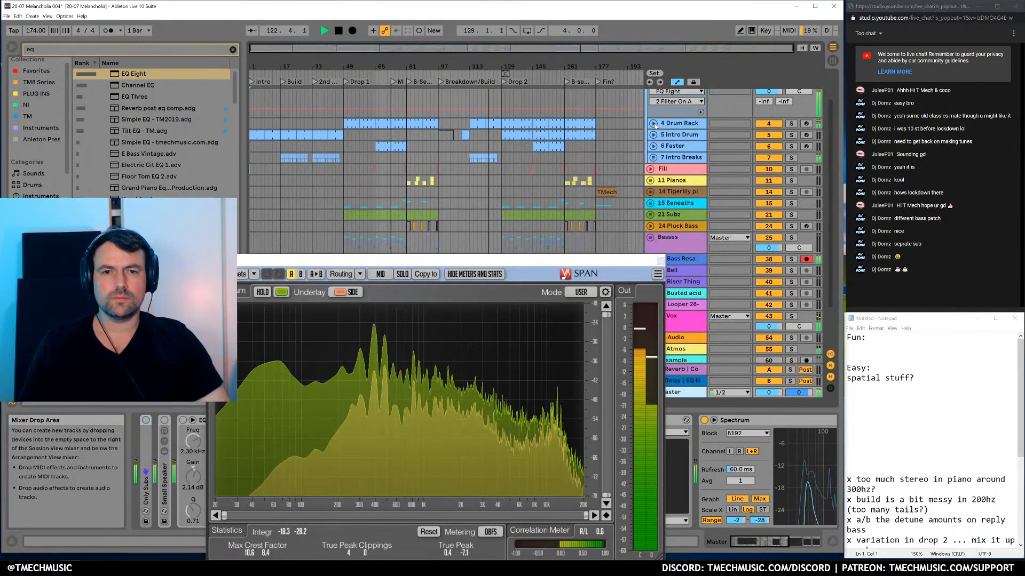
pyautogui.click(654, 123)
pyautogui.click(654, 124)
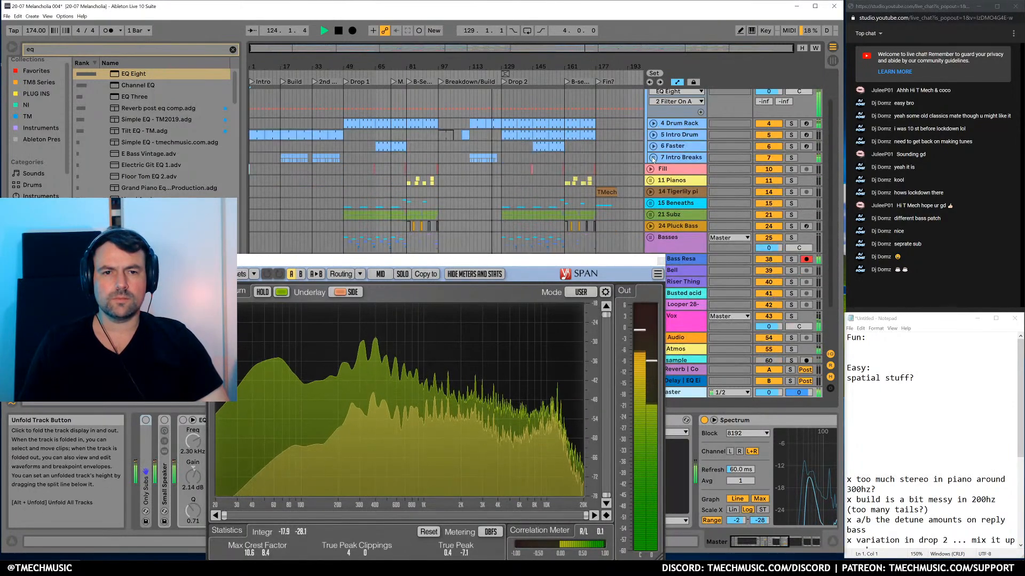
pyautogui.click(654, 158)
pyautogui.click(654, 158)
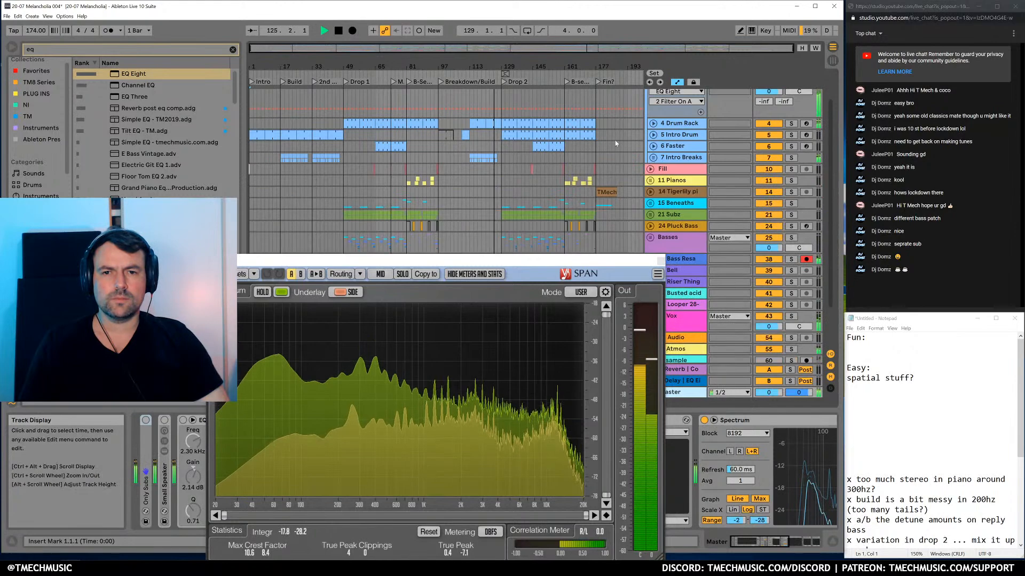
# Unfold 4 Drum Rack, open the notes of its hi-hat clip in the build before Drop 2, and close SPAN
pyautogui.click(654, 124)
pyautogui.moveTo(495, 69)
pyautogui.mouseDown()
pyautogui.moveTo(494, 104)
pyautogui.moveTo(515, 80)
pyautogui.moveTo(491, 68)
pyautogui.moveTo(487, 83)
pyautogui.mouseUp()
pyautogui.click(496, 123)
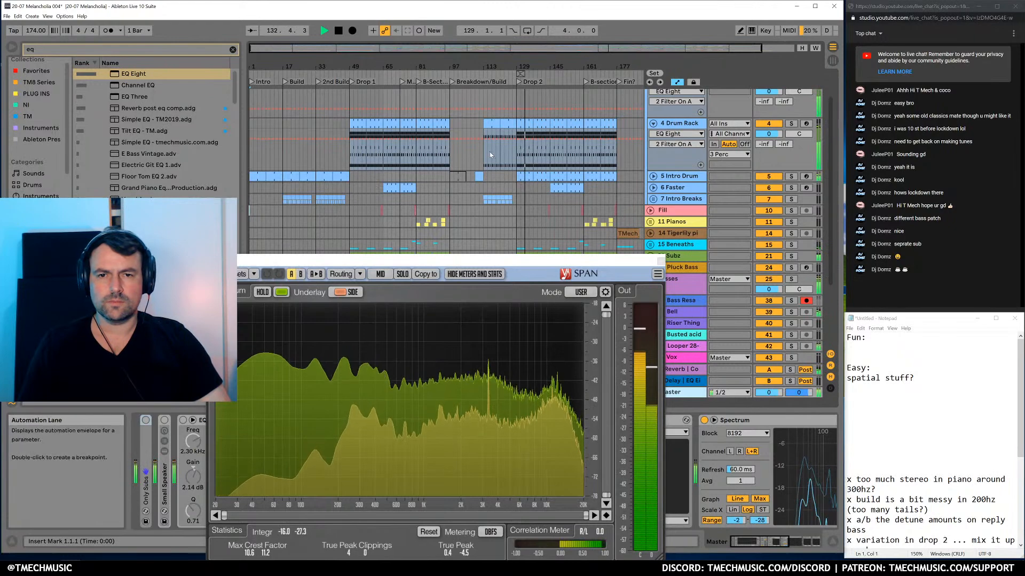
pyautogui.click(505, 121)
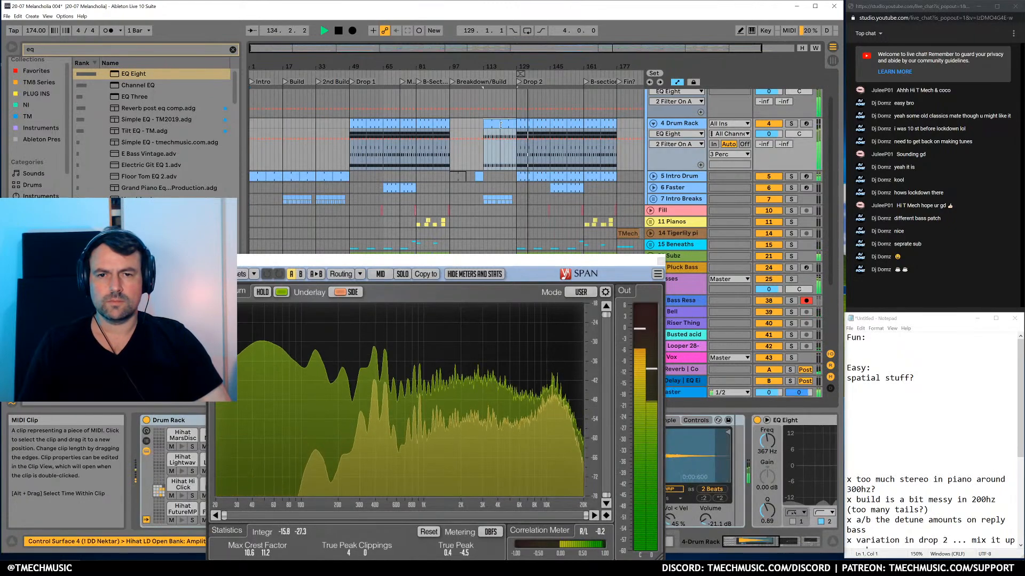
pyautogui.doubleClick(500, 124)
pyautogui.click(658, 264)
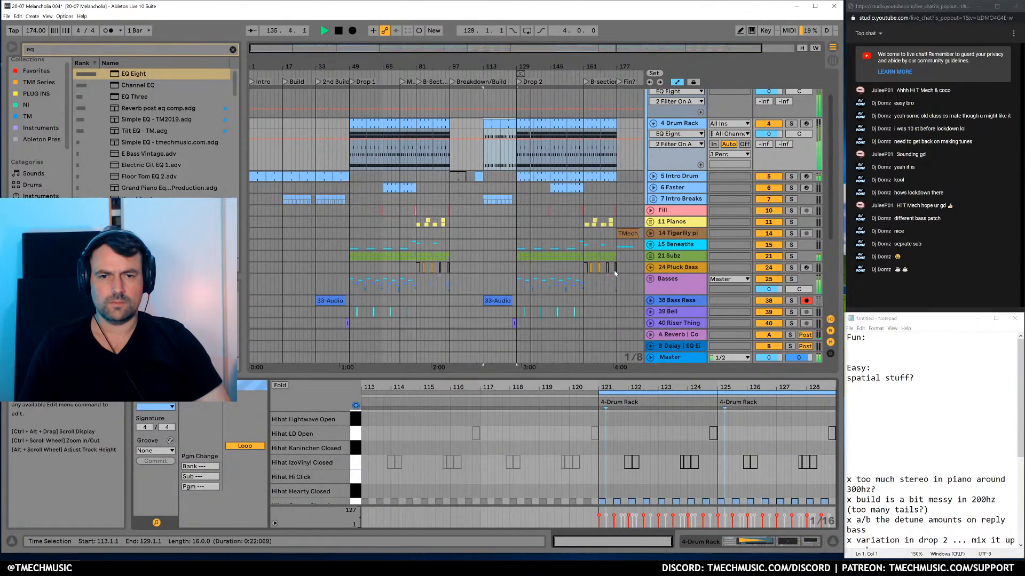
# Unfold the 43 Vox group, audition its vocal clips in Drop 2, and show the group's devices
pyautogui.scroll(-5, 560, 303)
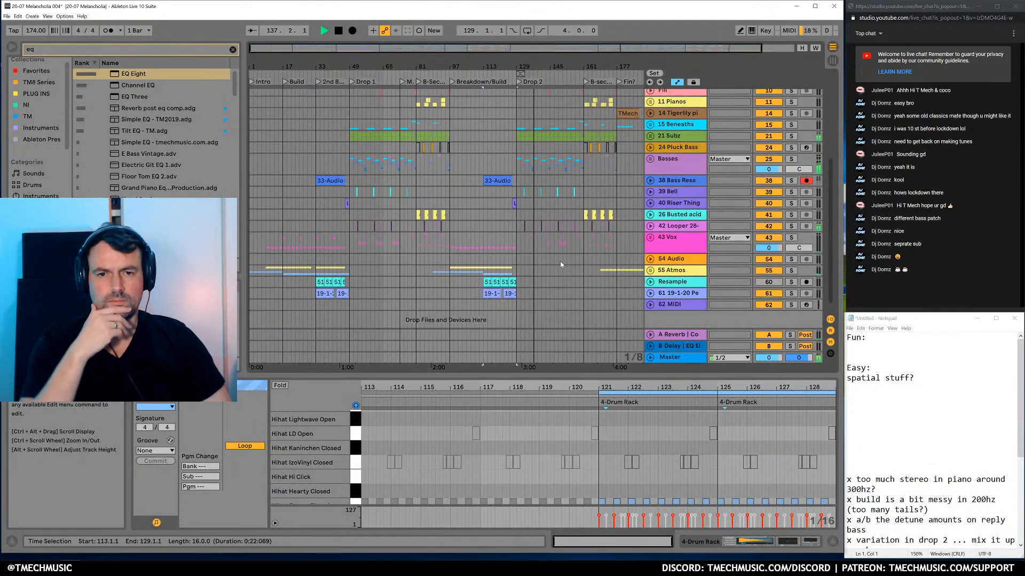
pyautogui.moveTo(540, 61); pyautogui.dragTo(514, 151)
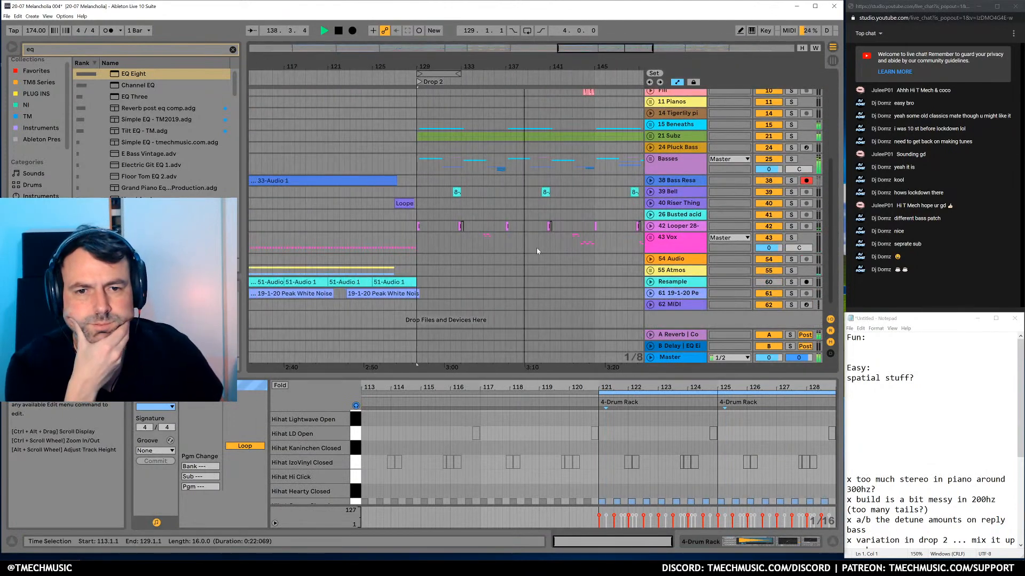
pyautogui.click(650, 237)
pyautogui.scroll(-4, 477, 198)
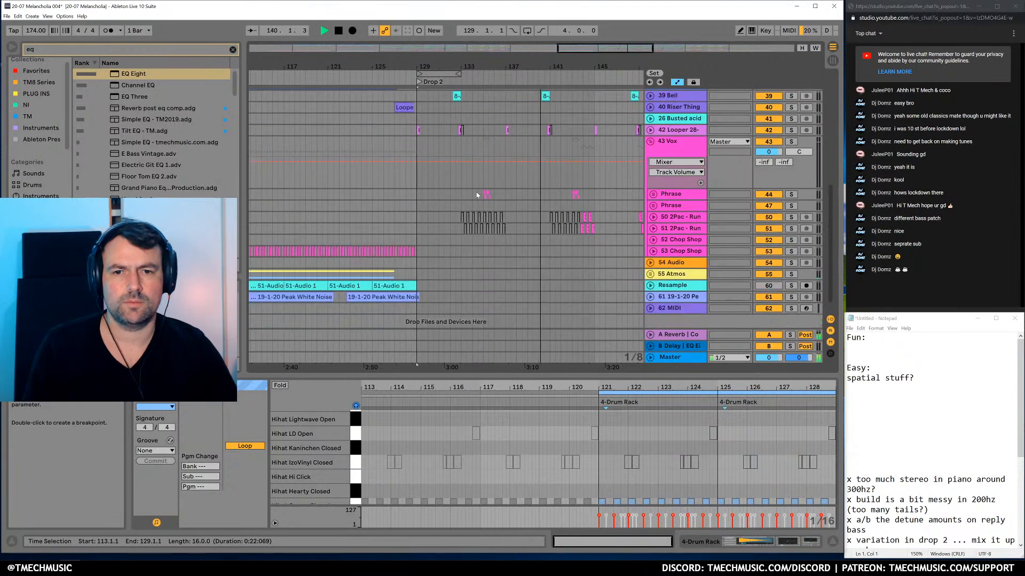
pyautogui.moveTo(593, 63); pyautogui.dragTo(515, 58)
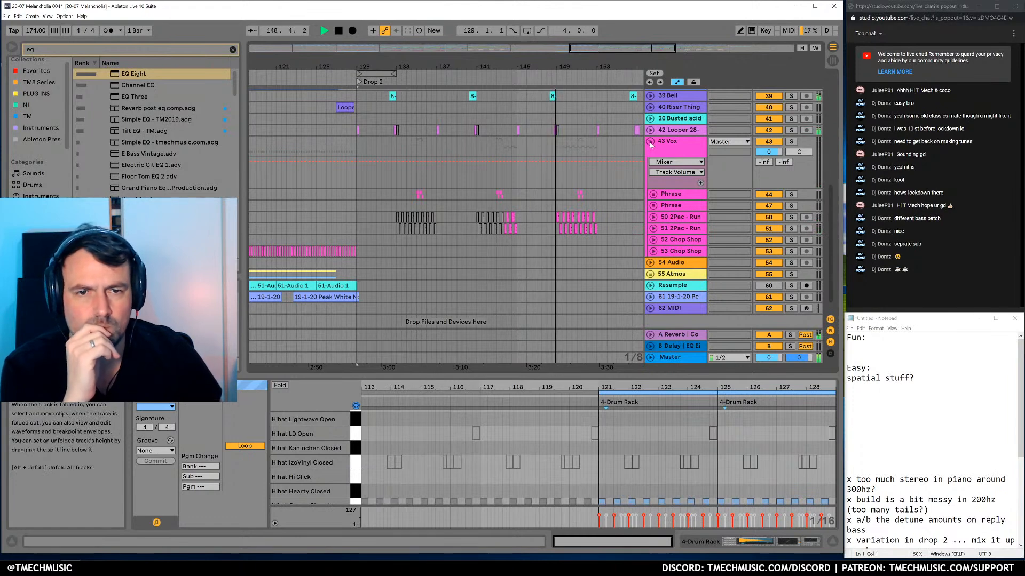
pyautogui.press('space')
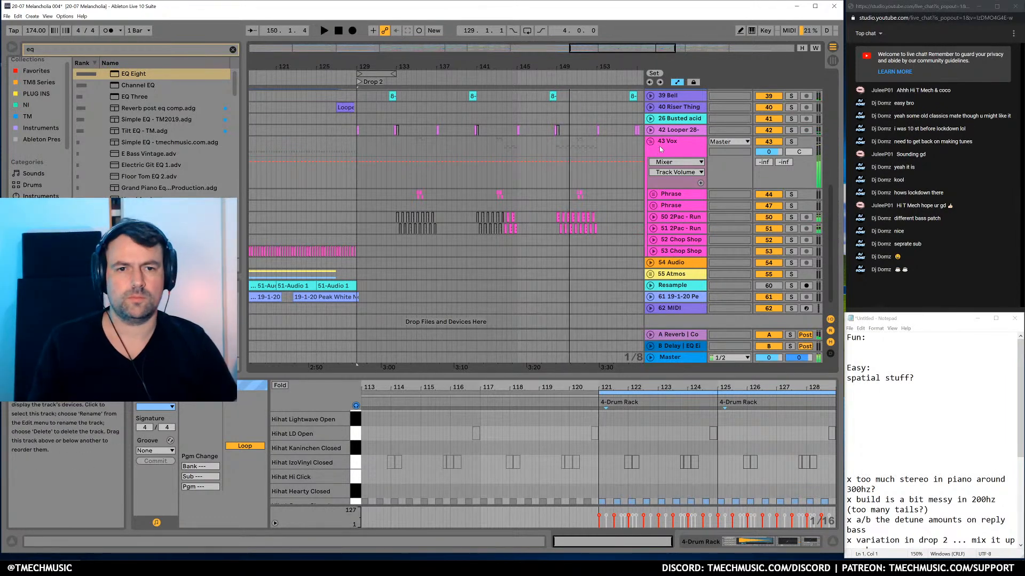
pyautogui.click(653, 148)
pyautogui.click(787, 542)
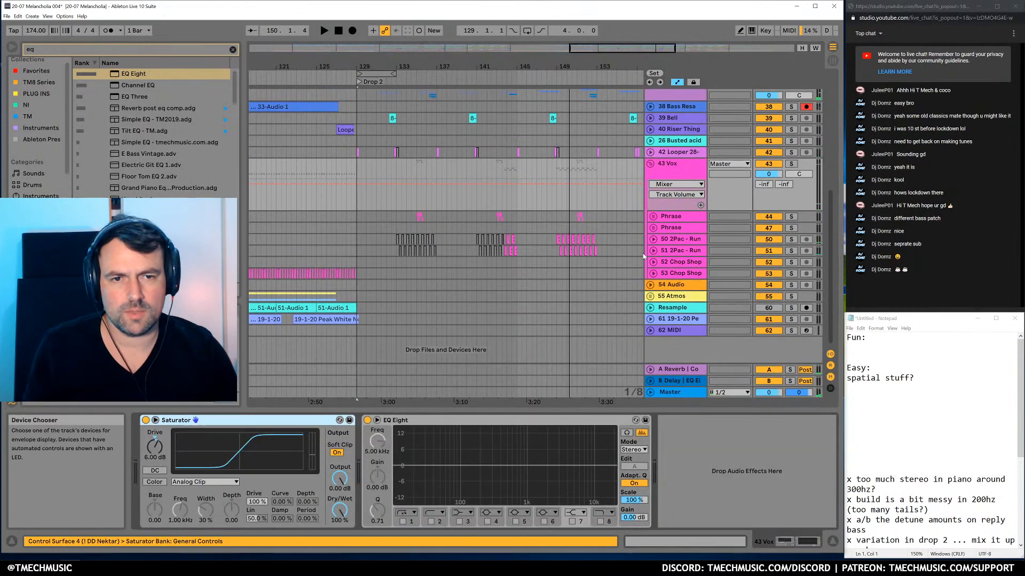
# Remove the "Fun:" and "Easy:" headings above the "spatial stuff?" note in Notepad
pyautogui.click(897, 387)
pyautogui.moveTo(898, 388); pyautogui.dragTo(848, 338)
pyautogui.click(860, 348)
pyautogui.press('BackSpace')
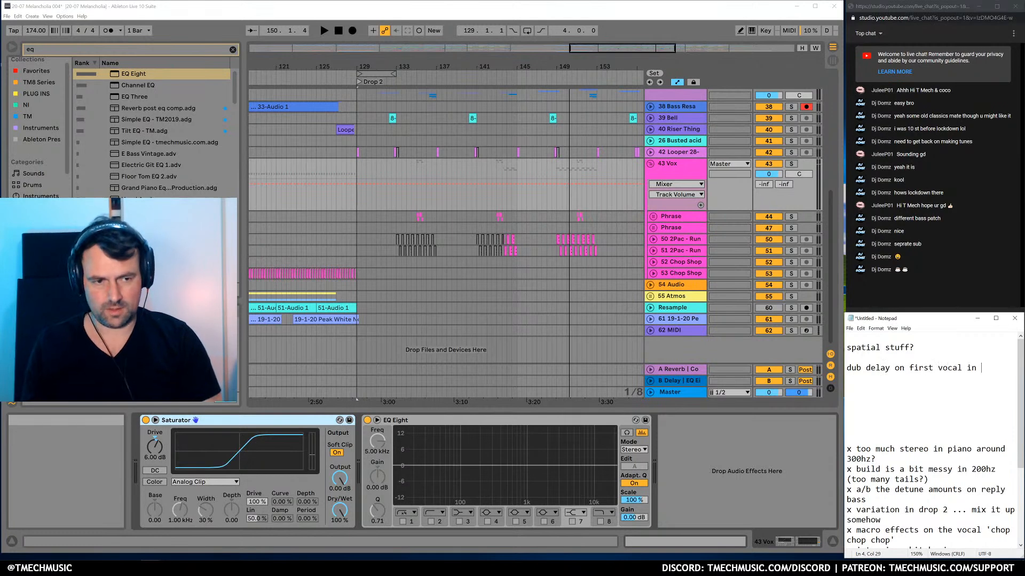
# Add the notes "dub delay on first vocal in second drop" and "hats quieter in intro and build"
pyautogui.write('ond drop')
pyautogui.press('Return')
pyautogui.press('Return')
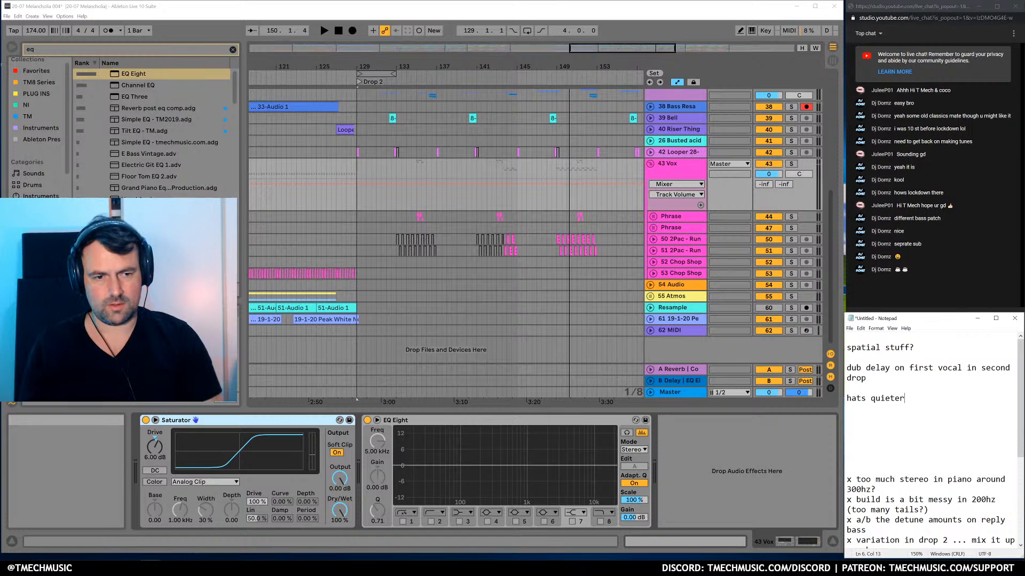
pyautogui.write('d')
pyautogui.press('Return')
pyautogui.press('Return')
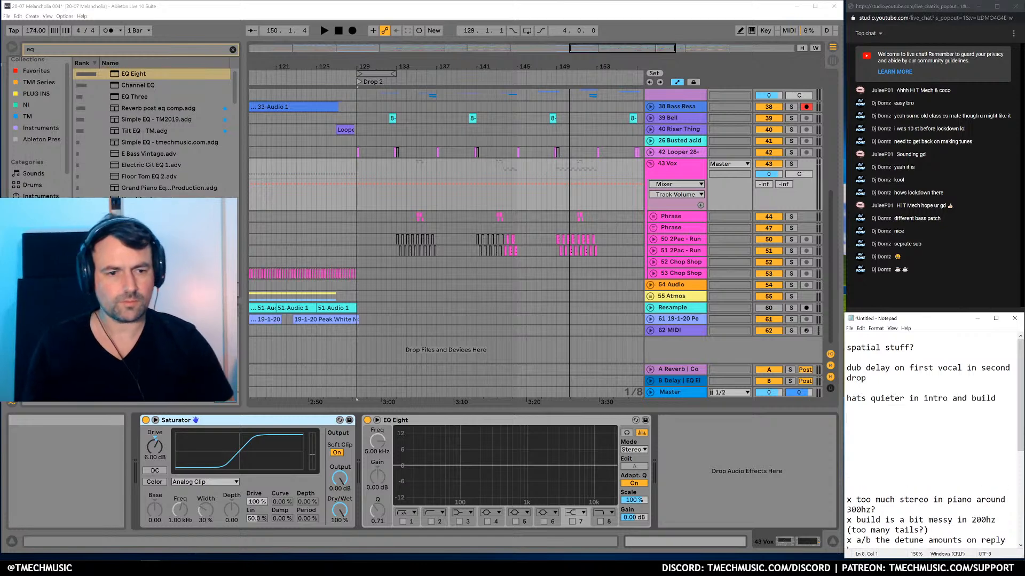
# Switch to Ableton Live and add the Dub Syndicate echo preset to the first Phrase track in the 43 Vox group
pyautogui.click(454, 216)
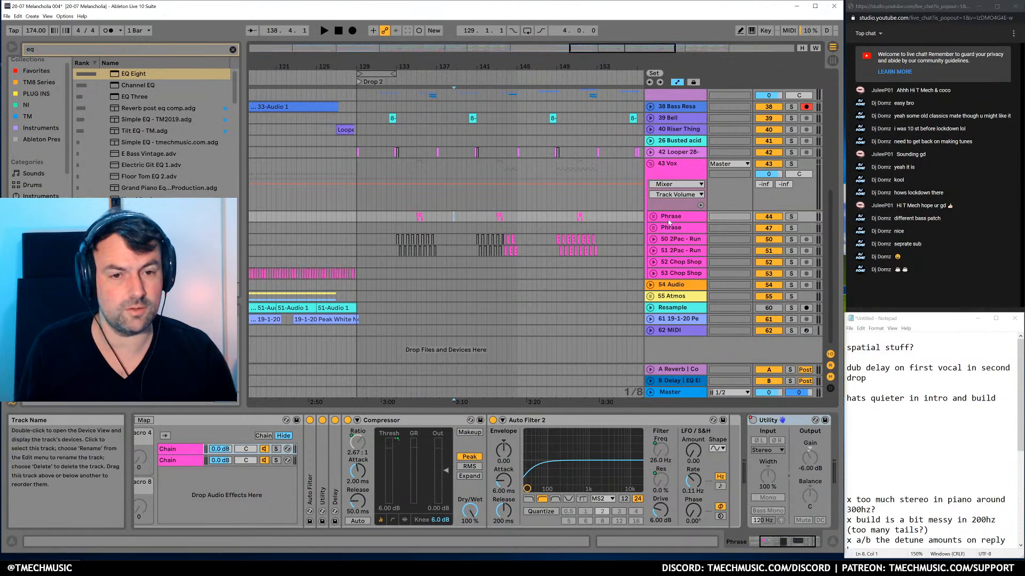
pyautogui.hotkey('ctrl', 'f')
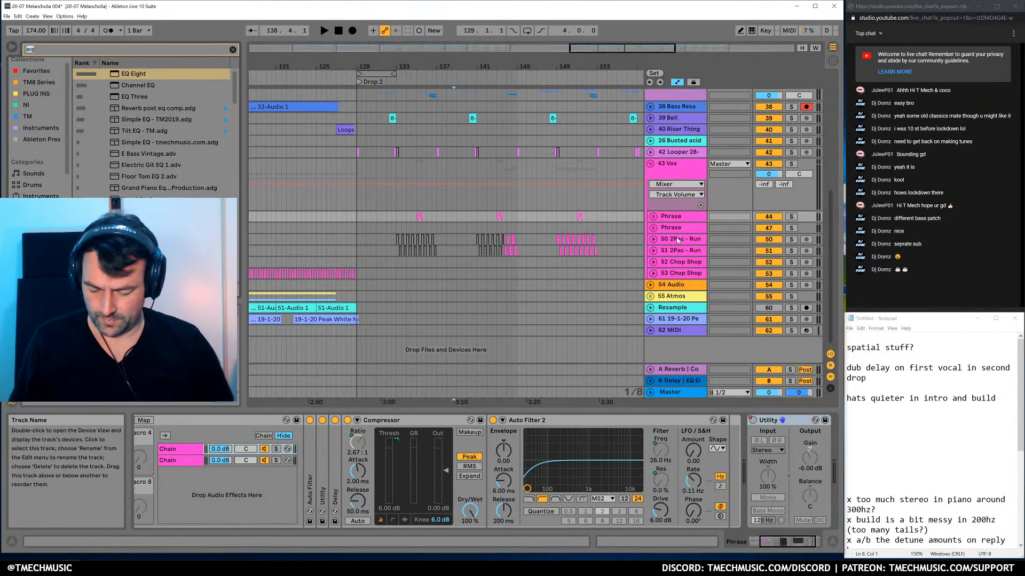
pyautogui.write('dub del')
pyautogui.press('BackSpace')
pyautogui.press('BackSpace')
pyautogui.press('BackSpace')
pyautogui.write('synd')
pyautogui.click(120, 77)
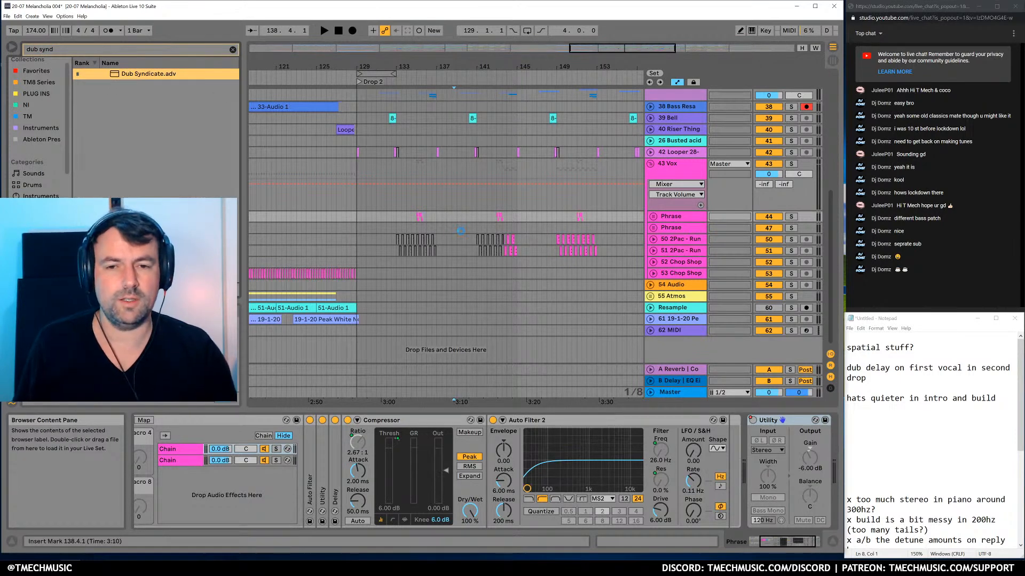
# Audition the first Drop 2 vocal phrase and set Dub Syndicate to 8 sixteenths, 3.1% right offset and 37% dry/wet
pyautogui.click(410, 217)
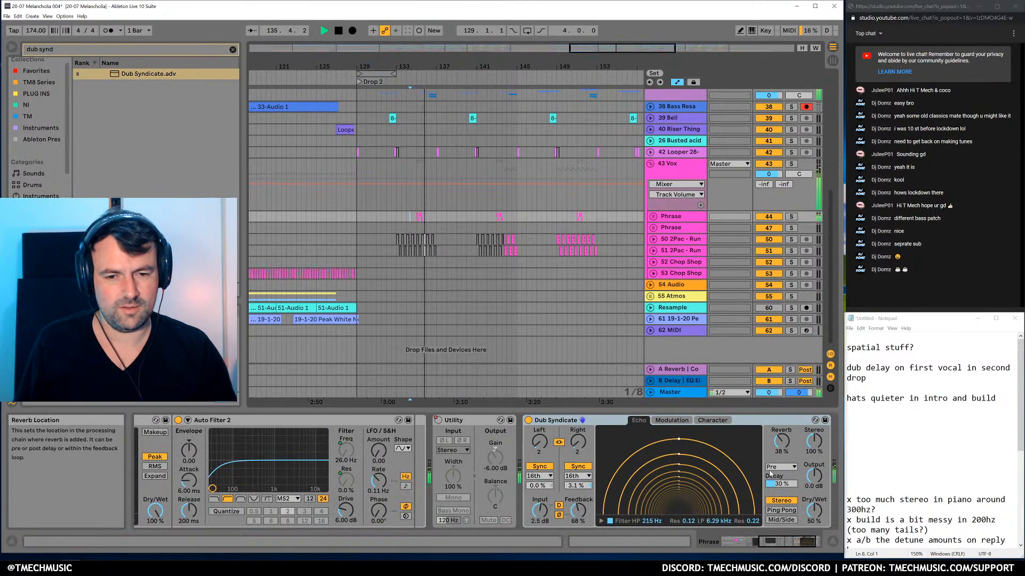
pyautogui.moveTo(807, 505); pyautogui.dragTo(807, 512)
pyautogui.moveTo(589, 449); pyautogui.dragTo(589, 432)
pyautogui.press('space')
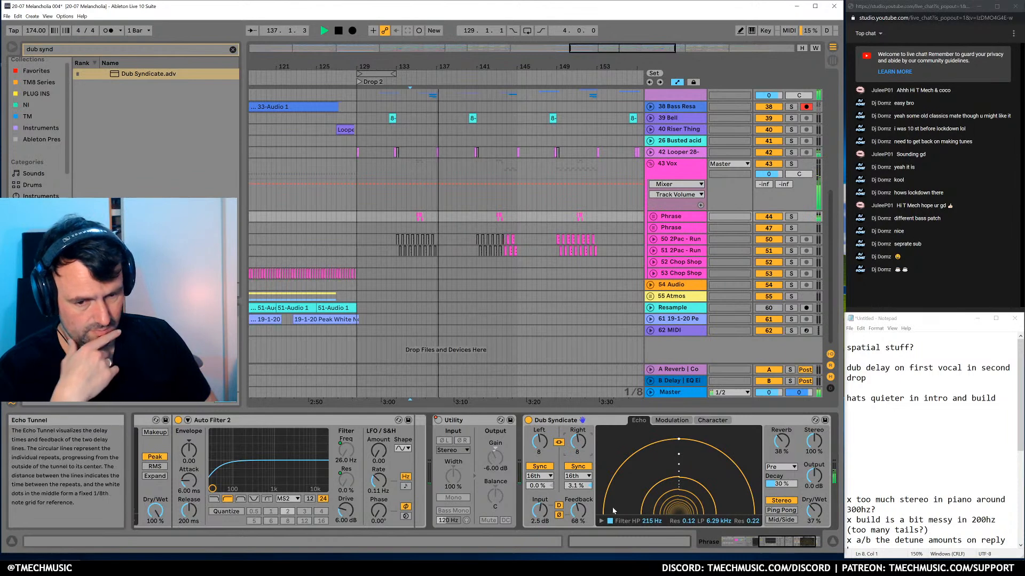
# Set Dub Syndicate's reverb to 57%, its delay to 4 sixteenths and its feedback to 71% while auditioning the vocal
pyautogui.moveTo(779, 443); pyautogui.dragTo(779, 434)
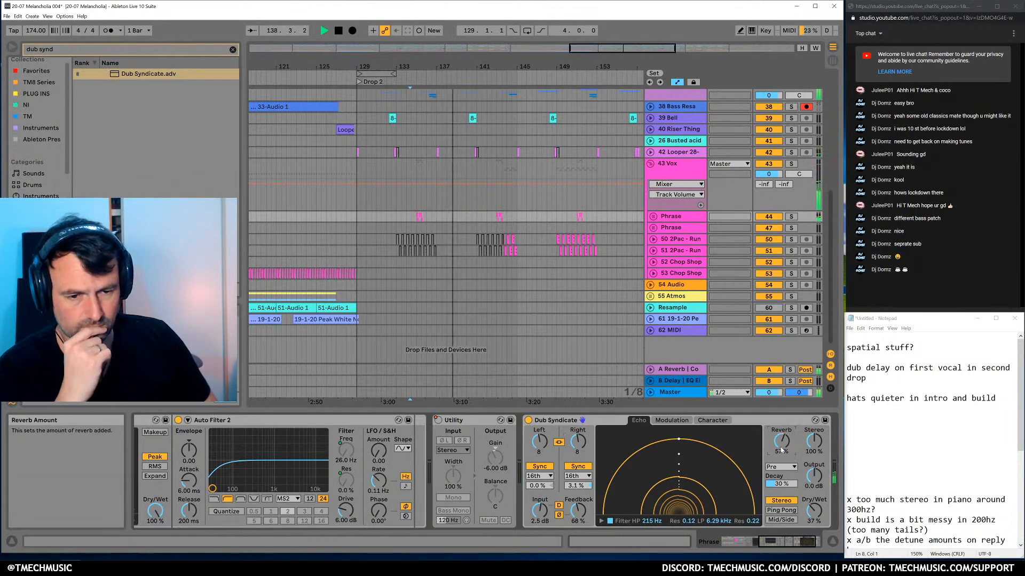
pyautogui.moveTo(578, 442); pyautogui.dragTo(578, 452)
pyautogui.moveTo(578, 511)
pyautogui.mouseDown()
pyautogui.moveTo(578, 492)
pyautogui.moveTo(578, 512)
pyautogui.mouseUp()
pyautogui.press('space')
pyautogui.press('space')
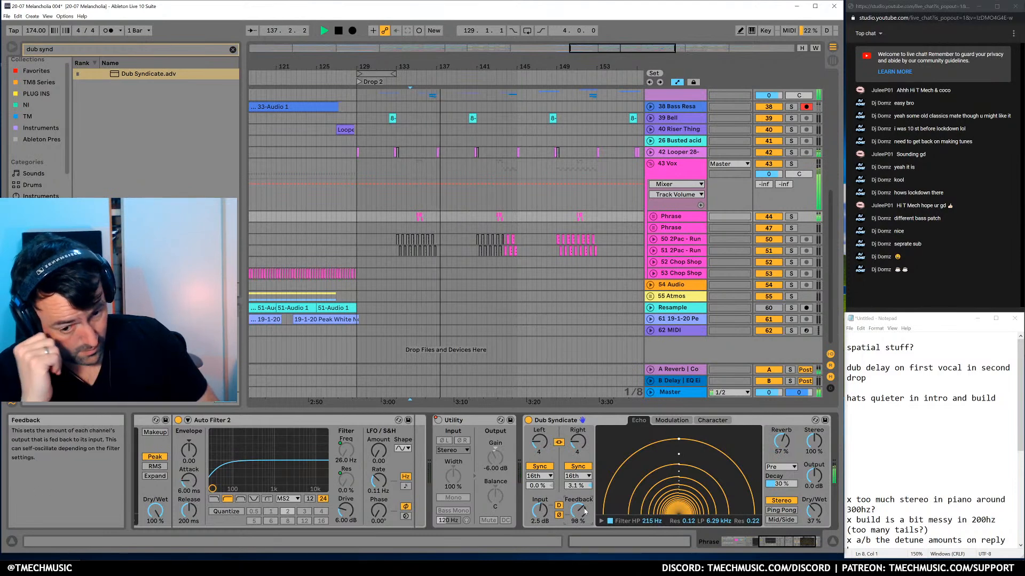
pyautogui.moveTo(578, 511)
pyautogui.mouseDown()
pyautogui.moveTo(578, 534)
pyautogui.moveTo(578, 522)
pyautogui.mouseUp()
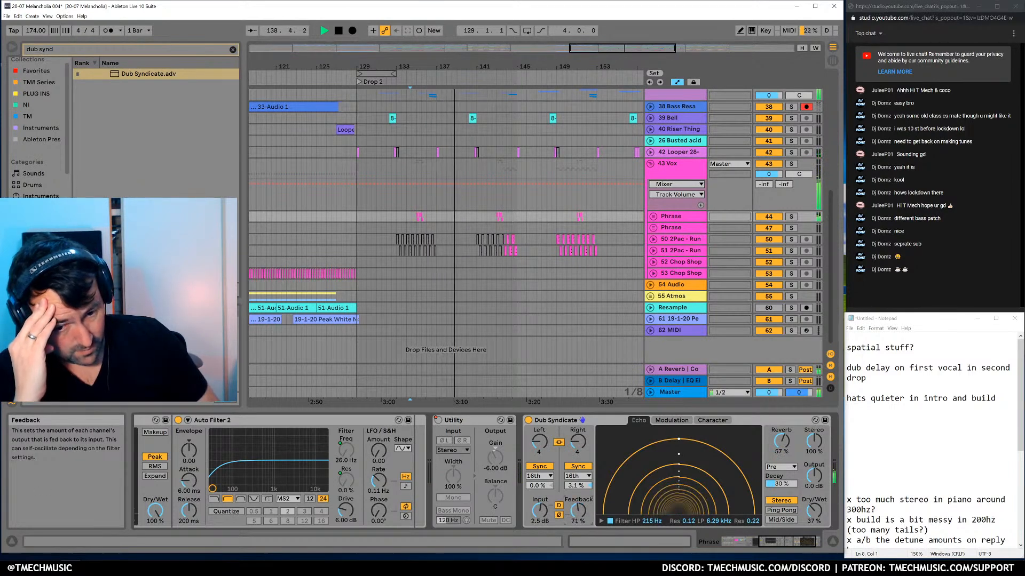
pyautogui.press('space')
pyautogui.press('space')
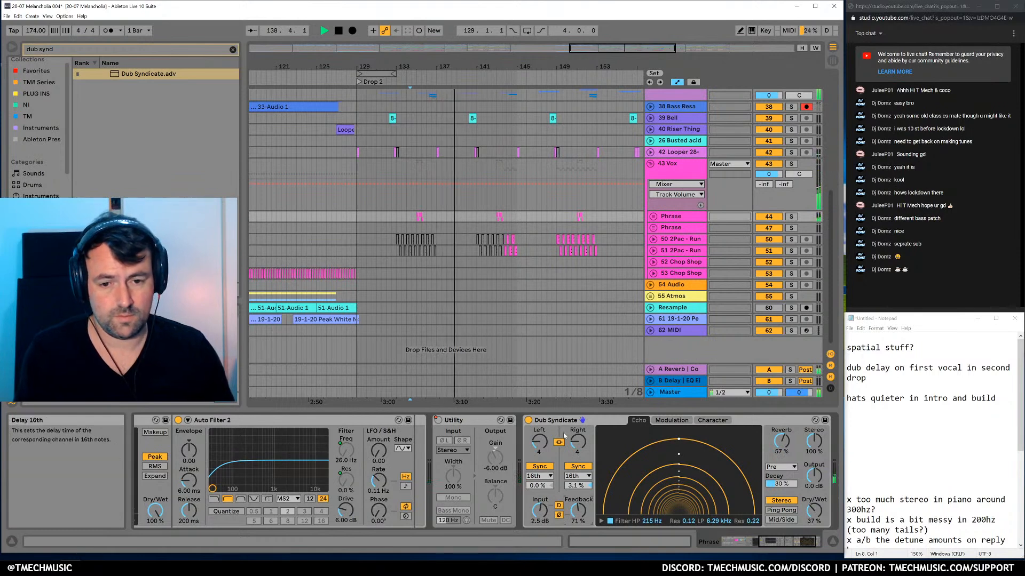
pyautogui.press('space')
# Automate Dub Syndicate's Device On so the echo is active only around the first Drop 2 vocal phrase
pyautogui.click(528, 421)
pyautogui.rightClick(528, 422)
pyautogui.click(563, 428)
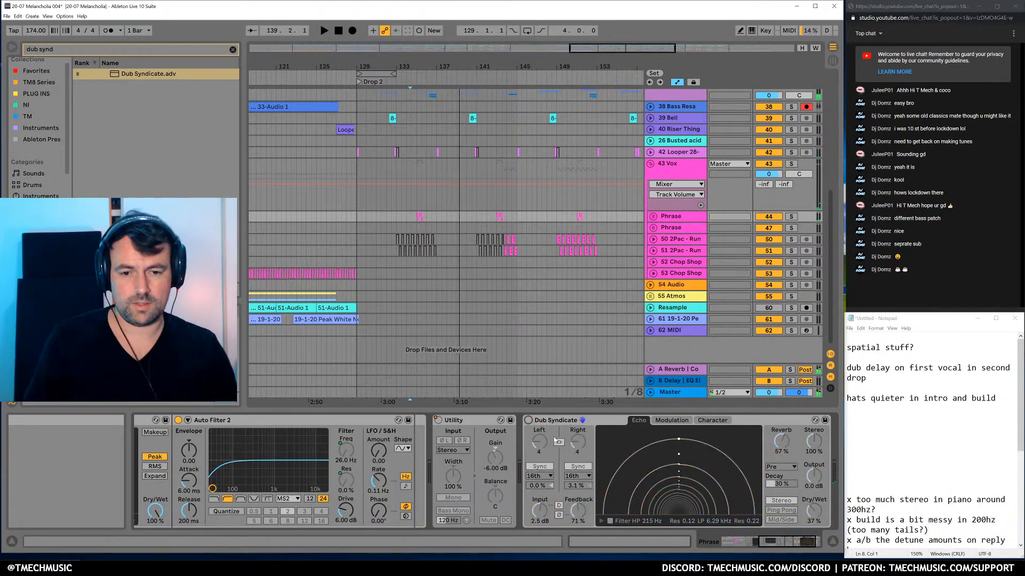
pyautogui.press('b')
pyautogui.moveTo(417, 230); pyautogui.dragTo(465, 229)
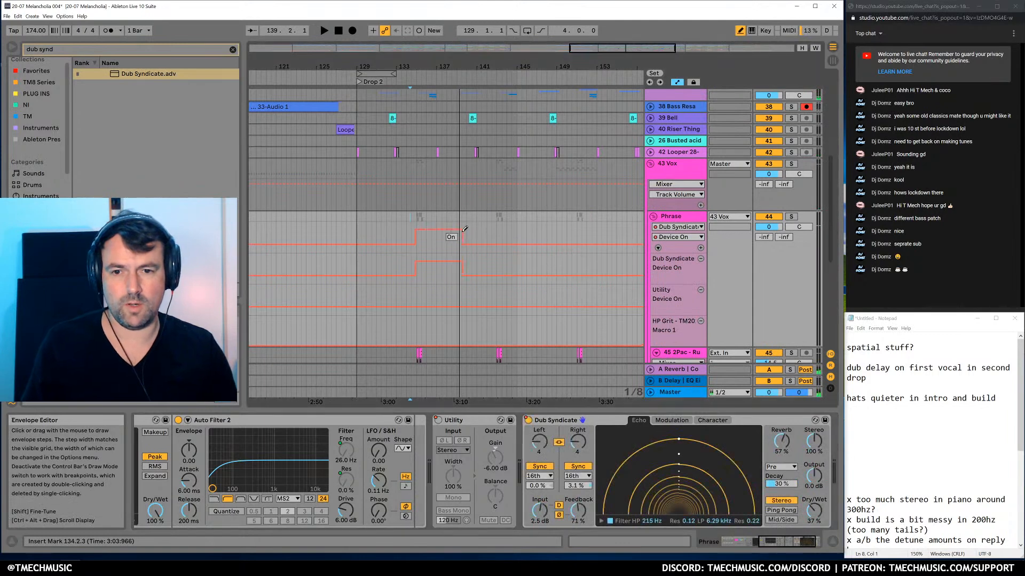
pyautogui.click(414, 219)
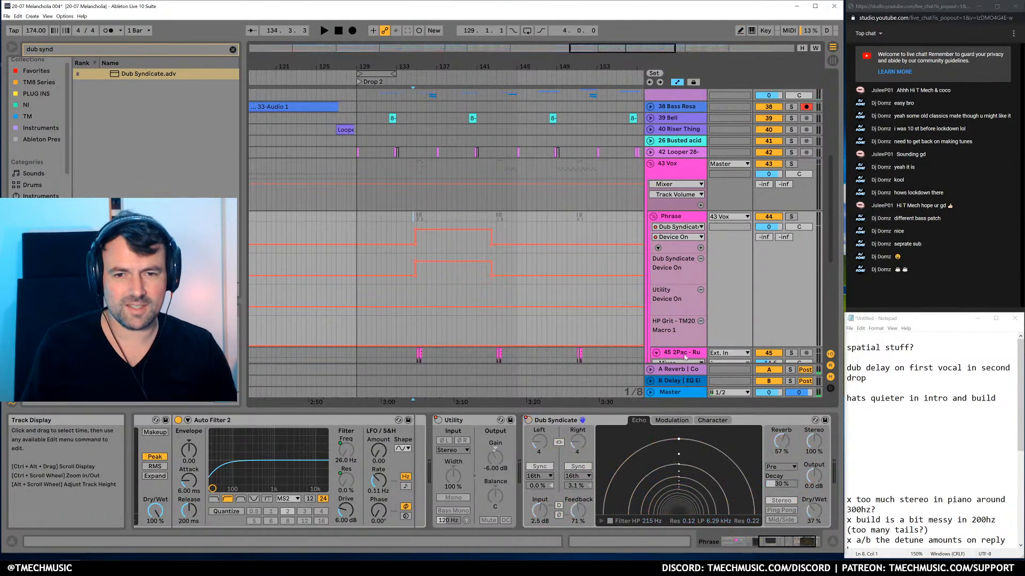
# Add a Dry/Wet automation lane for Dub Syndicate and ramp it up to 83% after the first Drop 2 vocal
pyautogui.rightClick(816, 511)
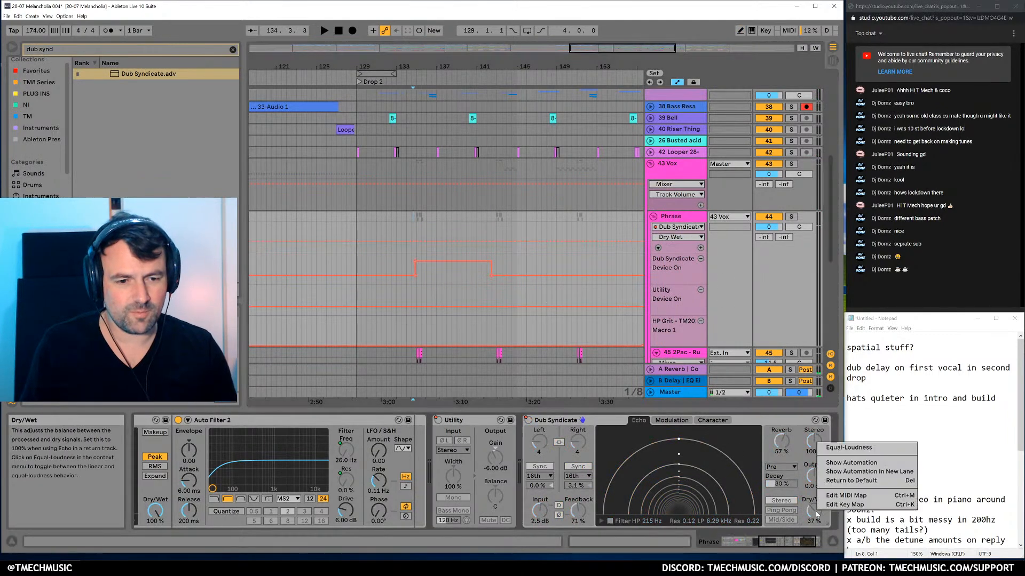
pyautogui.click(846, 472)
pyautogui.click(409, 258)
pyautogui.moveTo(490, 258); pyautogui.dragTo(490, 244)
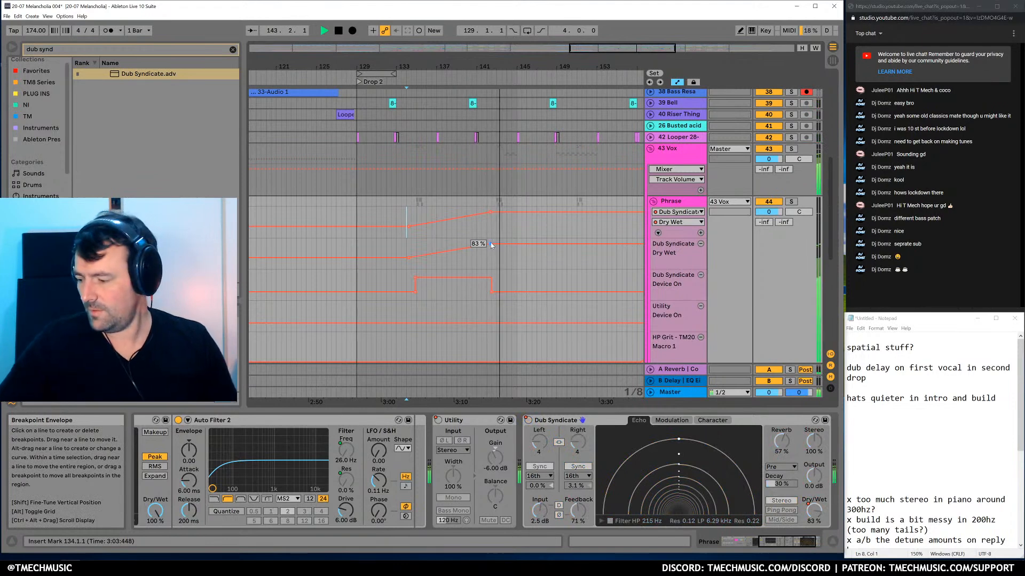
pyautogui.moveTo(491, 244)
pyautogui.mouseDown()
pyautogui.moveTo(460, 244)
pyautogui.moveTo(471, 249)
pyautogui.mouseUp()
pyautogui.press('space')
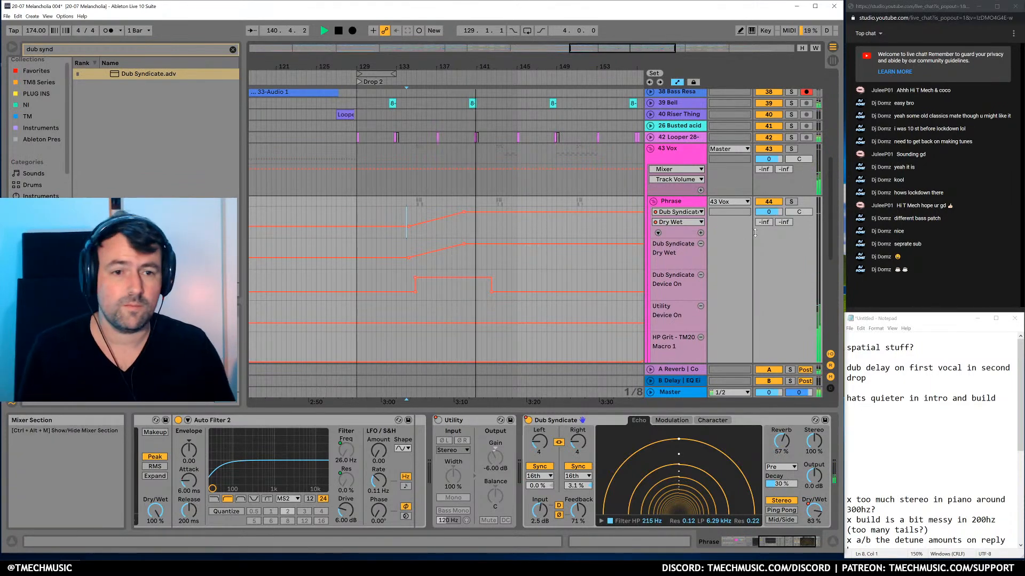
# Fold the Phrase tracks and the 43 Vox group, stop playback and save the set
pyautogui.click(683, 207)
pyautogui.press('u')
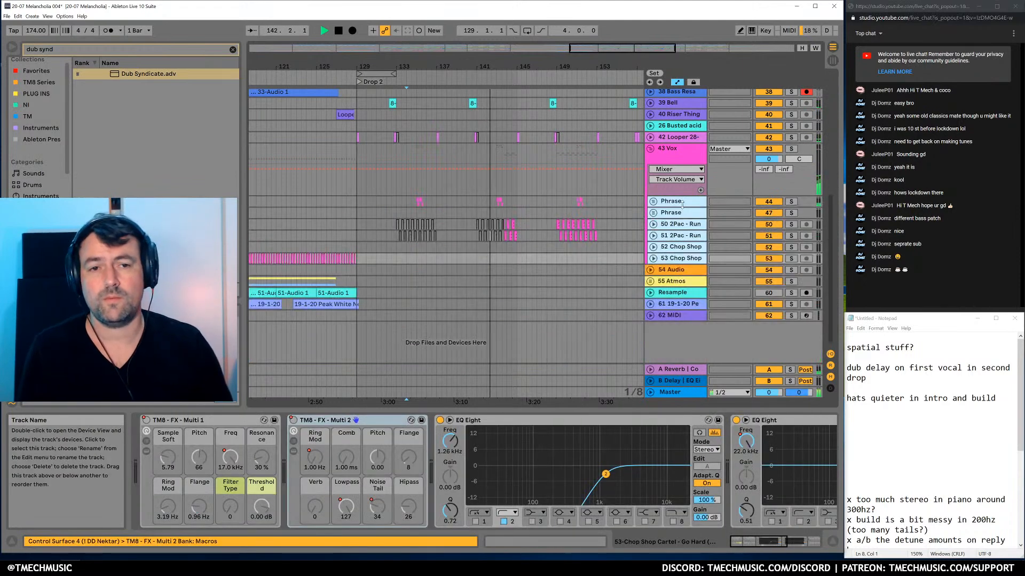
pyautogui.click(678, 152)
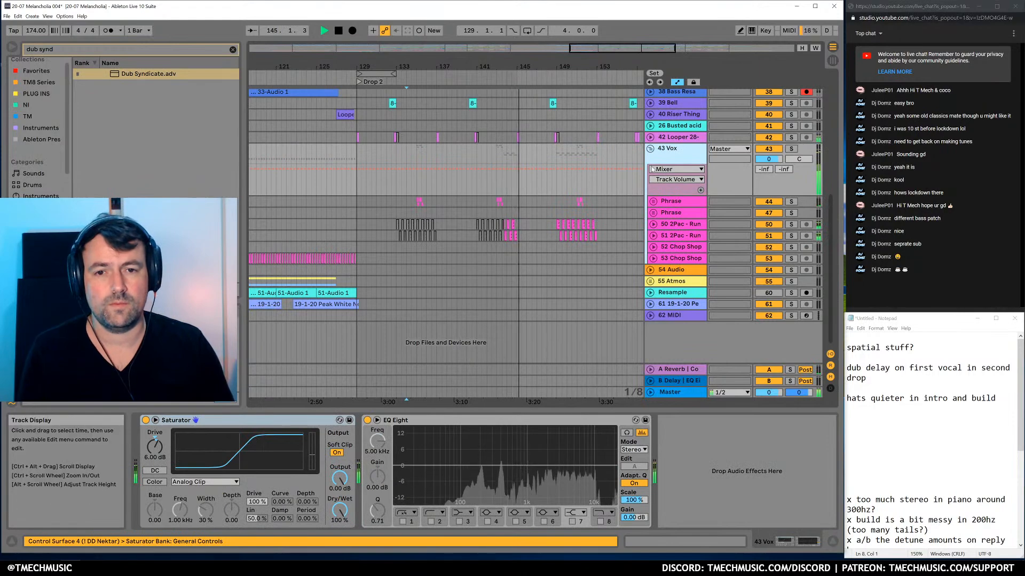
pyautogui.press('u')
pyautogui.moveTo(494, 68)
pyautogui.mouseDown()
pyautogui.moveTo(493, 54)
pyautogui.moveTo(486, 62)
pyautogui.moveTo(479, 49)
pyautogui.moveTo(548, 48)
pyautogui.mouseUp()
pyautogui.click(383, 149)
pyautogui.press('space')
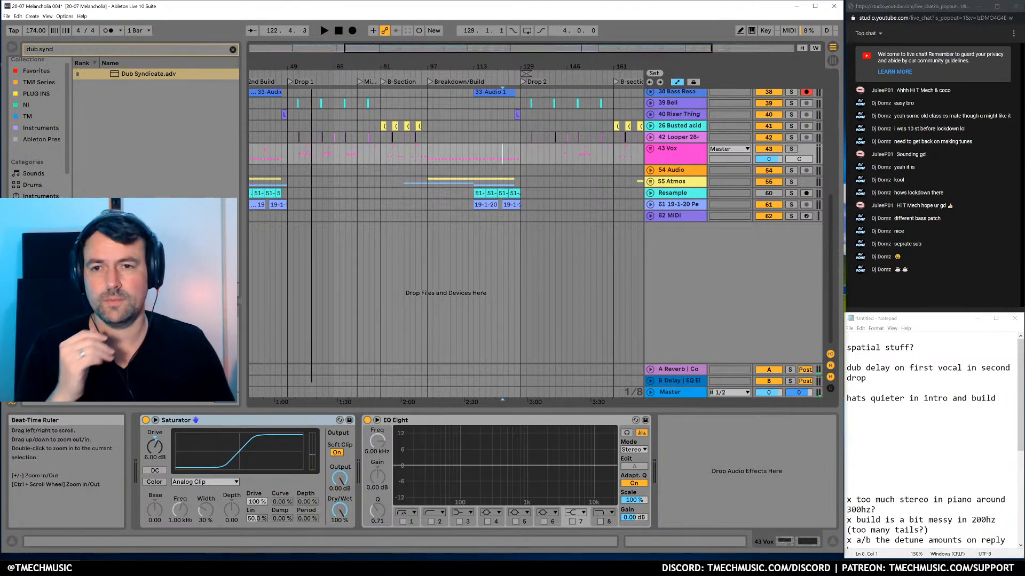
pyautogui.scroll(4, 304, 149)
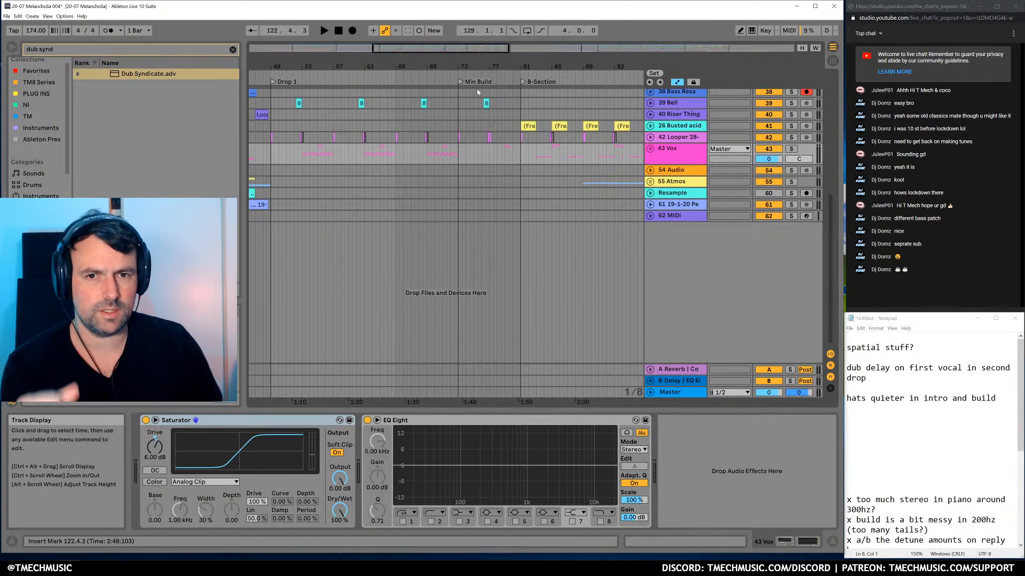
pyautogui.scroll(-6, 448, 156)
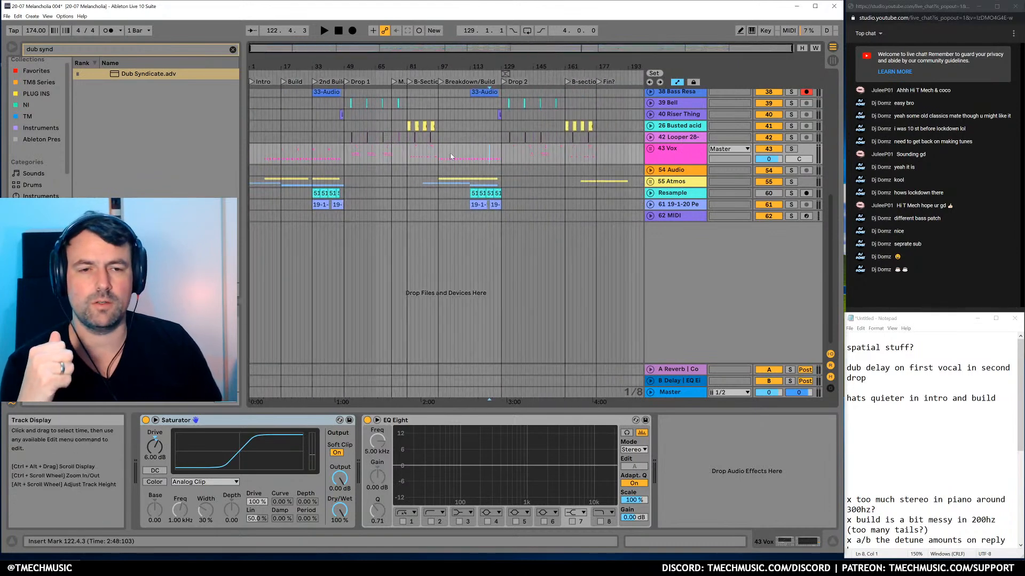
pyautogui.hotkey('ctrl', 's')
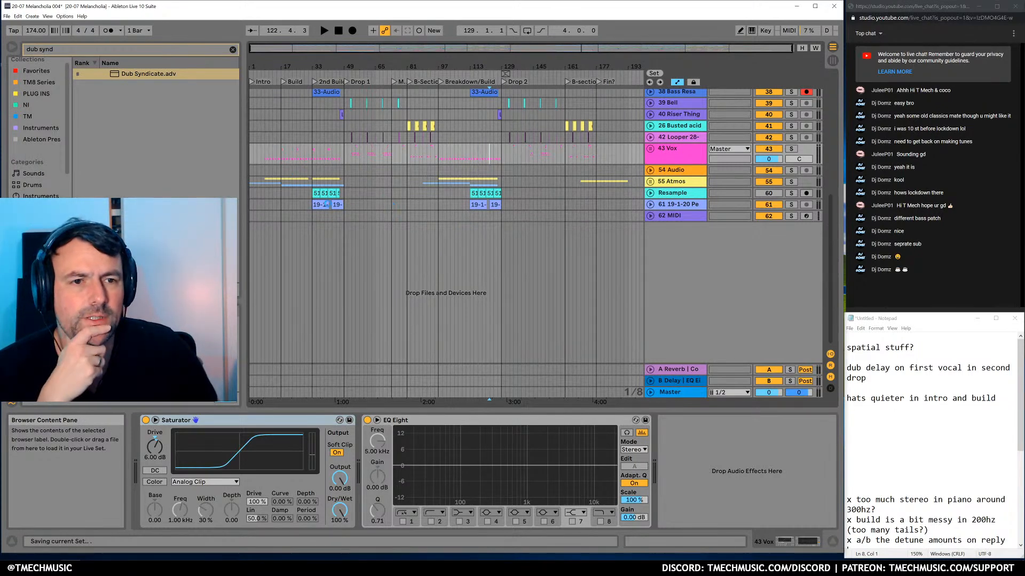
# Unfold the 5 Intro Drum track and audition its hats in the intro
pyautogui.scroll(8, 379, 208)
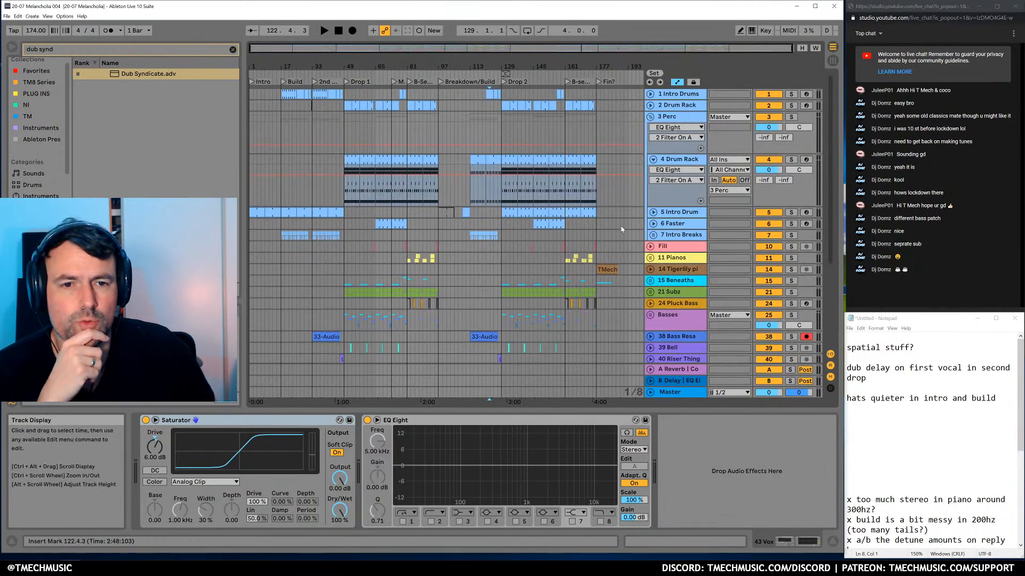
pyautogui.click(653, 212)
pyautogui.moveTo(267, 66); pyautogui.dragTo(261, 190)
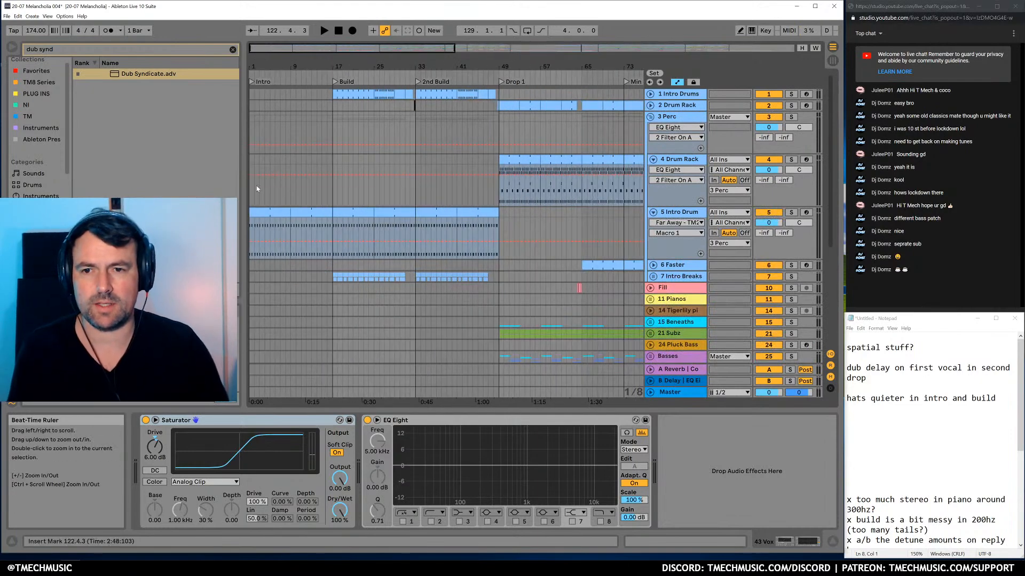
pyautogui.click(267, 211)
pyautogui.press('space')
pyautogui.press('space')
pyautogui.moveTo(544, 67); pyautogui.dragTo(513, 8)
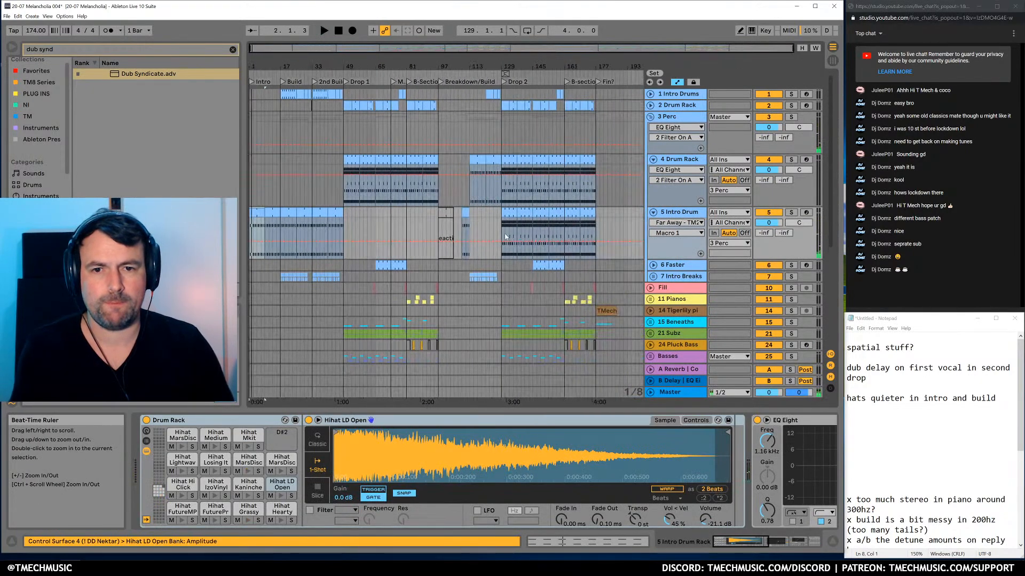
# Extend the 5 Intro Drum hats across bars 113 to 129 and deactivate the 4 Drum Rack clips in that build
pyautogui.click(476, 159)
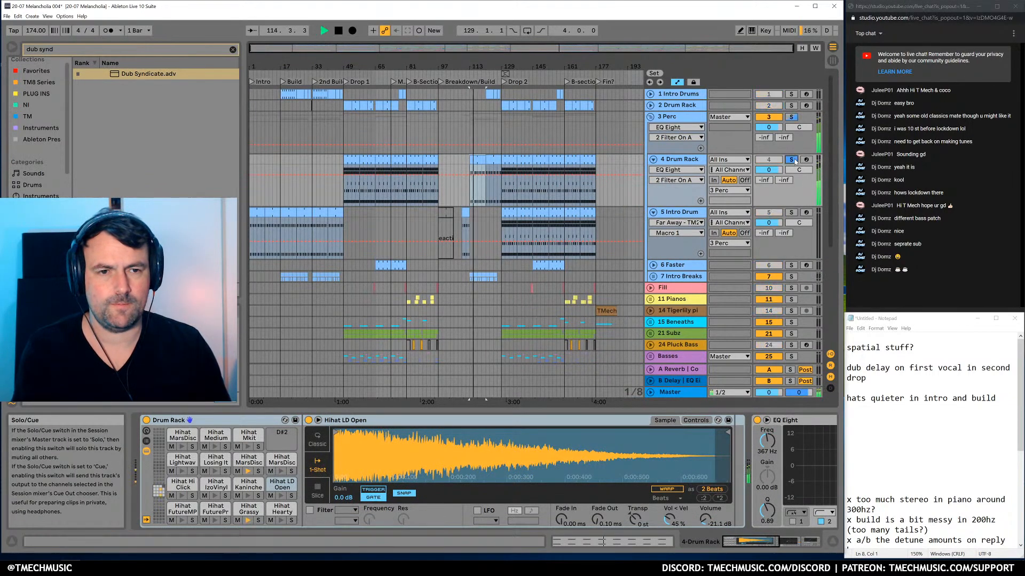
pyautogui.click(497, 161)
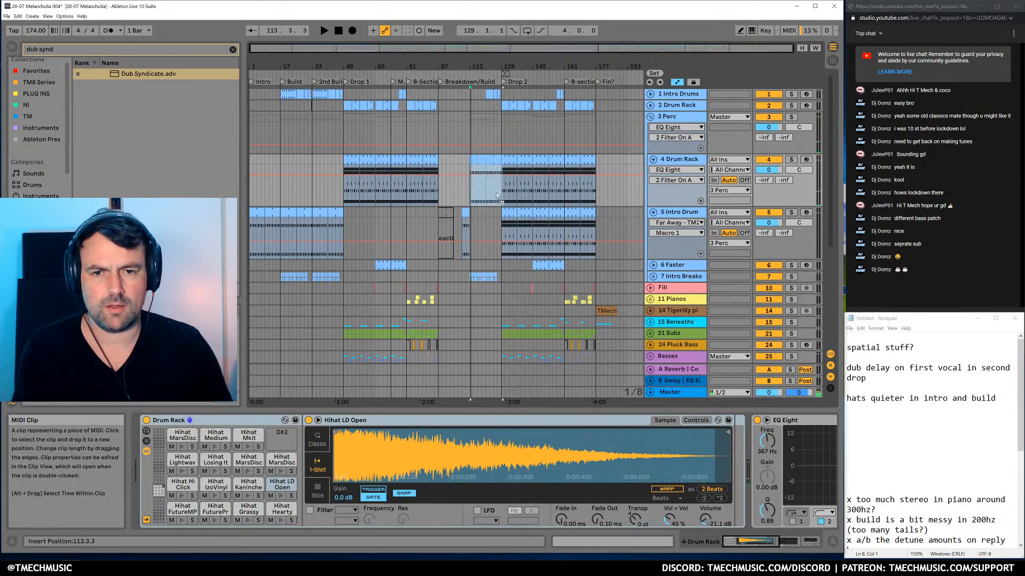
pyautogui.click(491, 219)
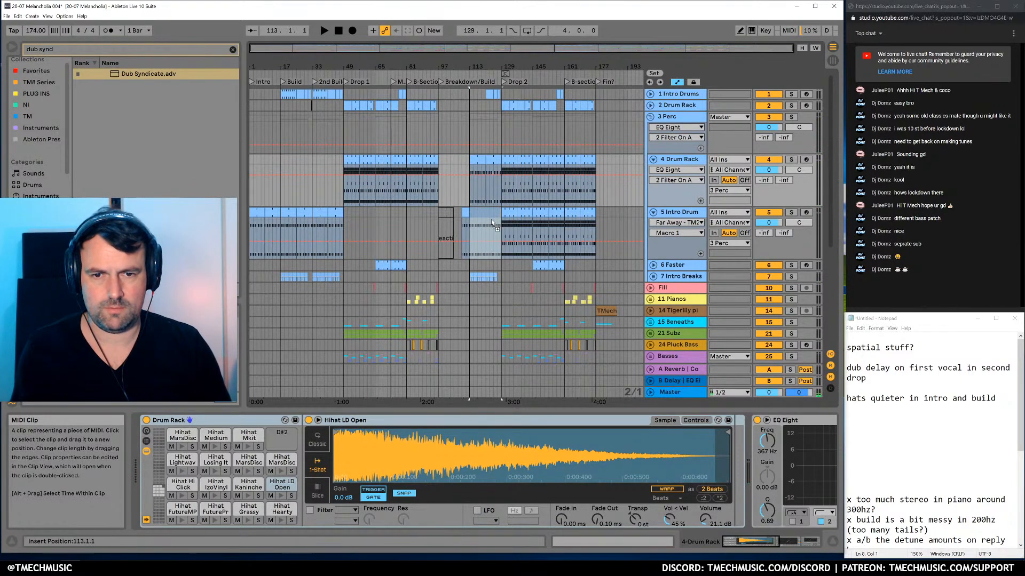
pyautogui.click(487, 159)
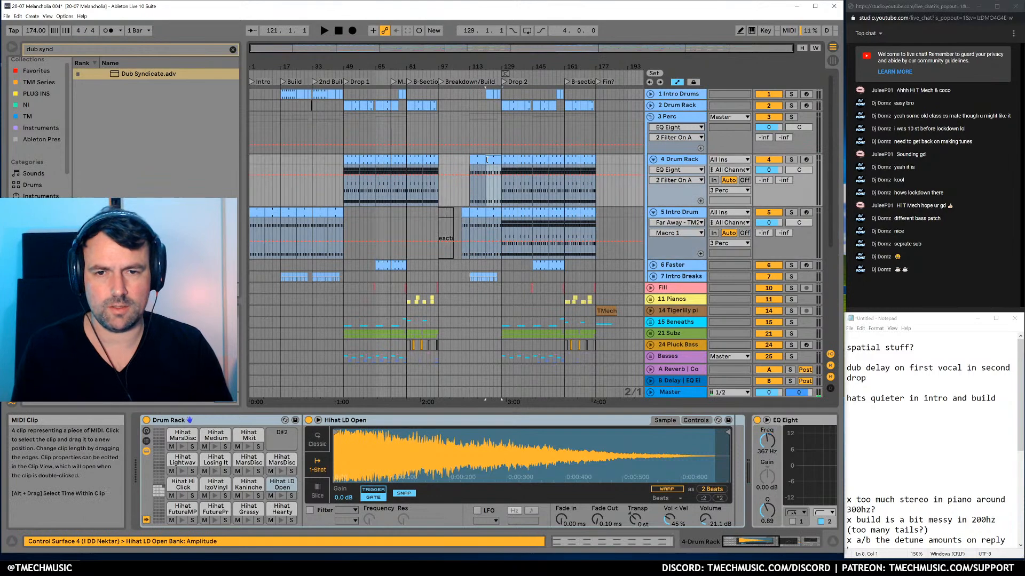
pyautogui.click(474, 159)
pyautogui.press('space')
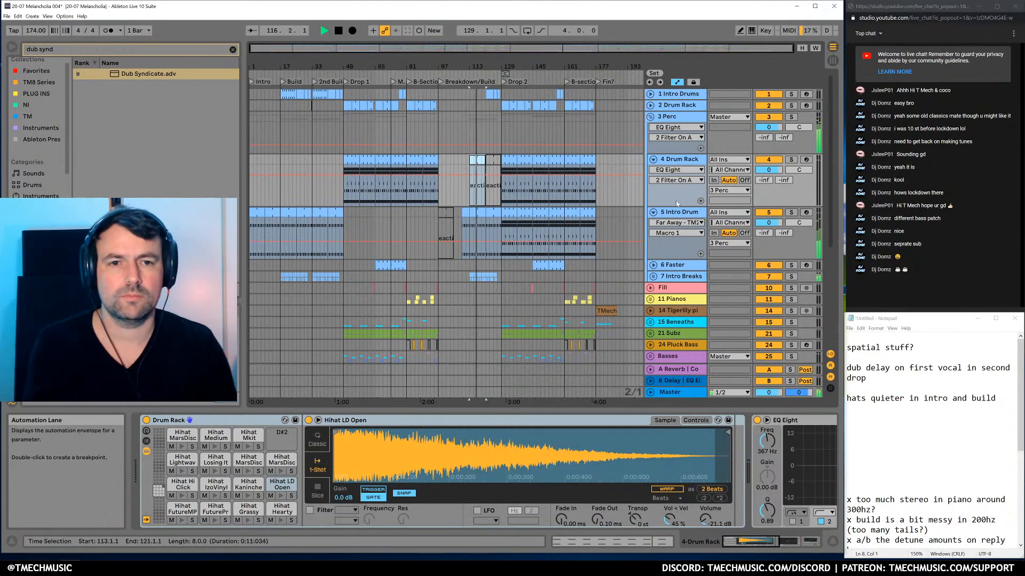
# In Notepad, mark the dub delay and quieter hats notes with "x" and remove the blank line between them
pyautogui.click(848, 368)
pyautogui.write('x ')
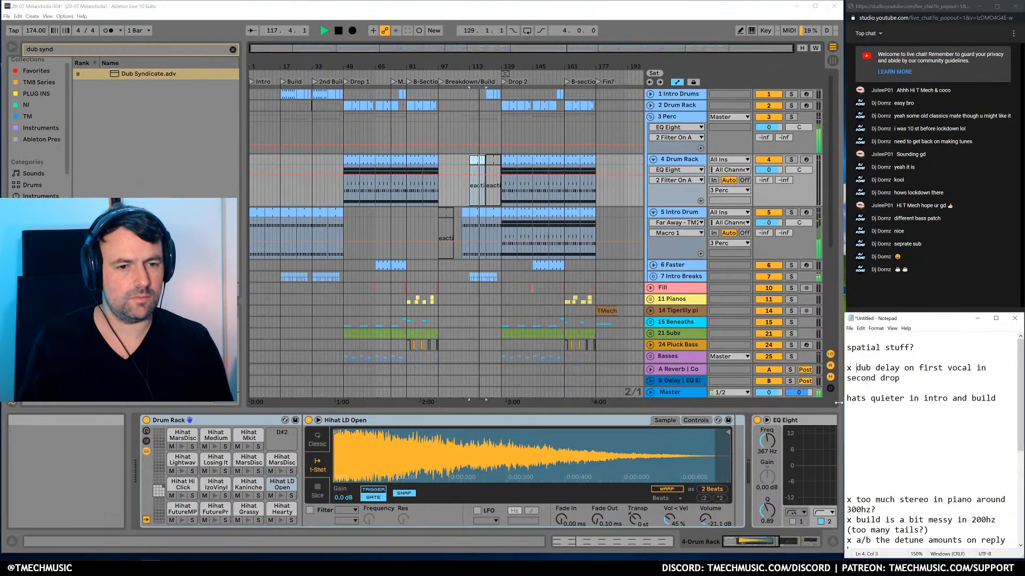
pyautogui.write('x')
pyautogui.press('Home')
pyautogui.press('BackSpace')
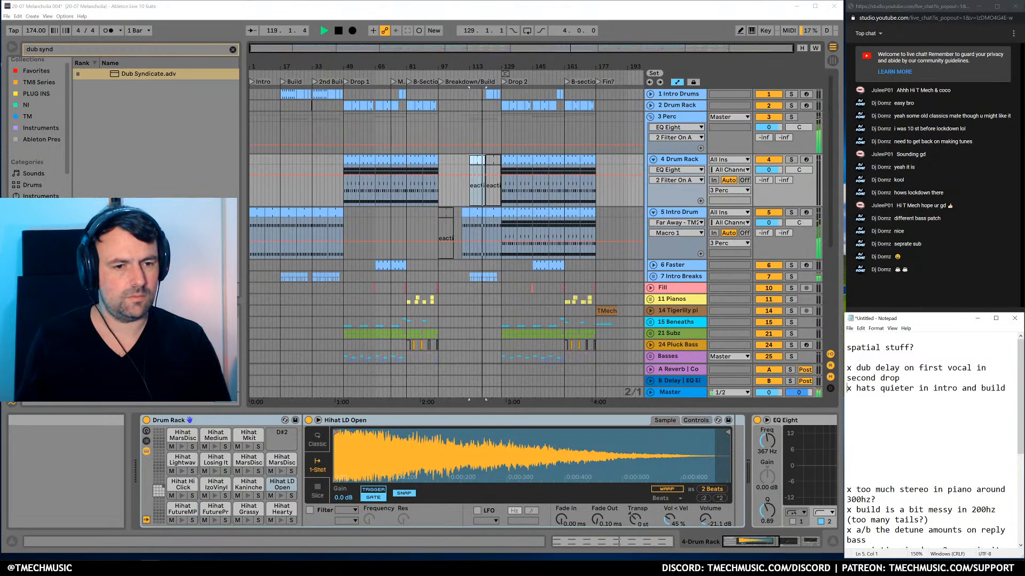
# Close the gap above the "too much stereo in piano" note and keep its "x" mark, joining it to the done list
pyautogui.hotkey('shift', 'Down')
pyautogui.hotkey('shift', 'Down')
pyautogui.hotkey('shift', 'Down')
pyautogui.hotkey('shift', 'Down')
pyautogui.press('Right')
pyautogui.press('Delete')
pyautogui.press('Delete')
pyautogui.press('Delete')
pyautogui.press('Delete')
pyautogui.press('Delete')
pyautogui.press('Delete')
pyautogui.press('Delete')
pyautogui.press('Delete')
pyautogui.press('Delete')
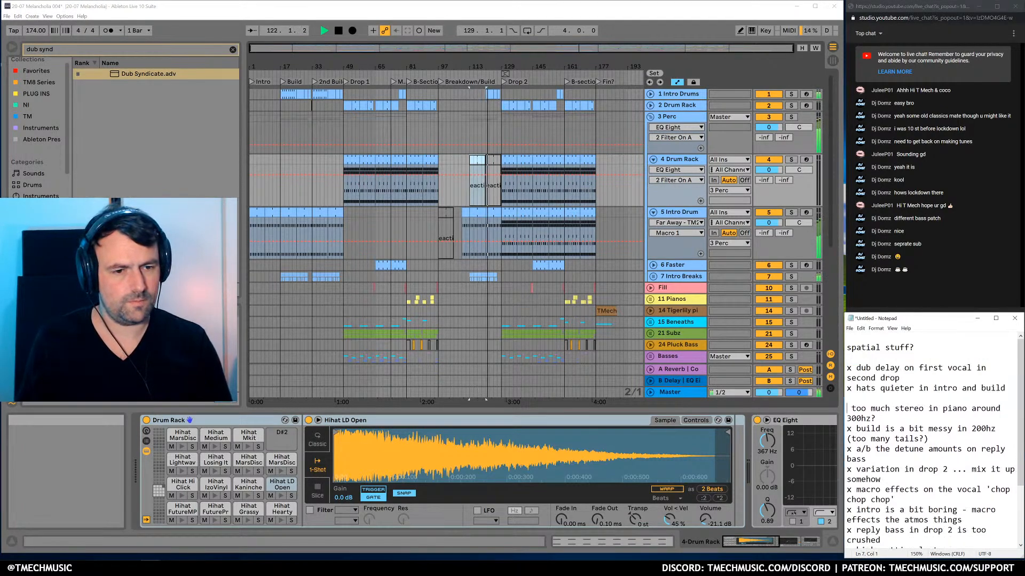
pyautogui.press('Down')
pyautogui.write('xz')
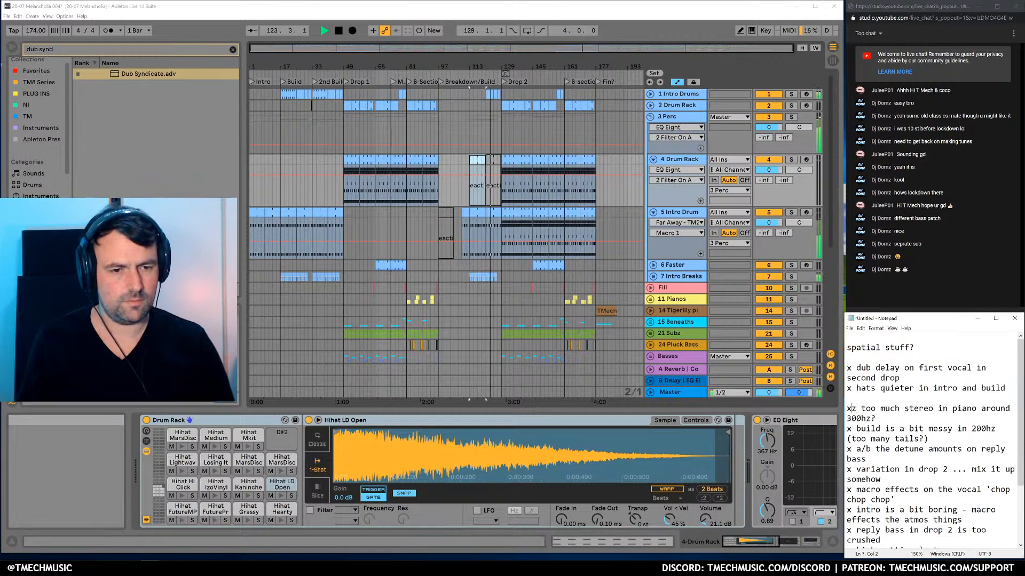
pyautogui.press('Delete')
pyautogui.press('Up')
pyautogui.press('Delete')
pyautogui.press('Up')
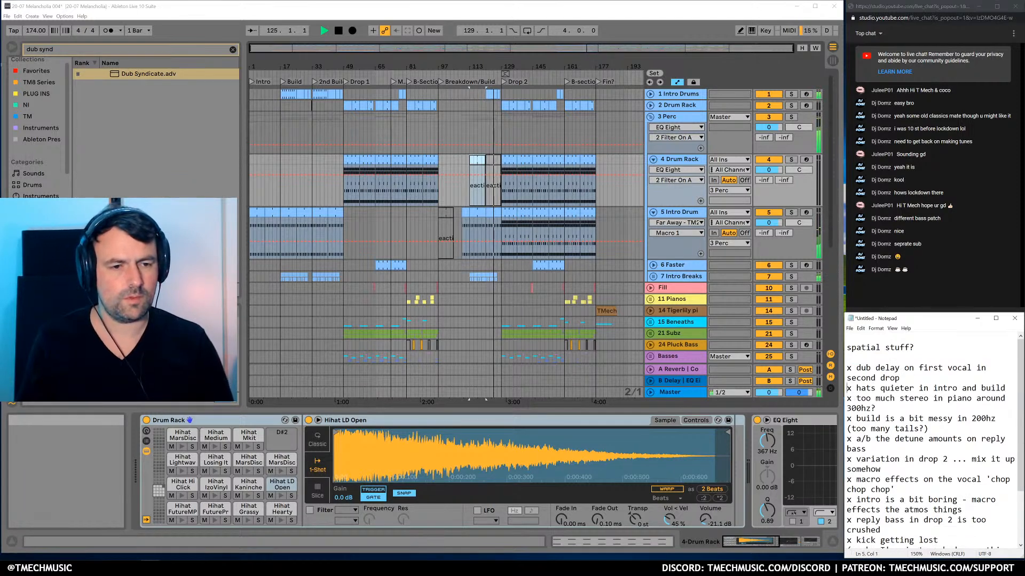
# Add two blank lines above the done list and delete the empty line above "spatial stuff?"
pyautogui.press('Return')
pyautogui.press('Return')
pyautogui.press('Up')
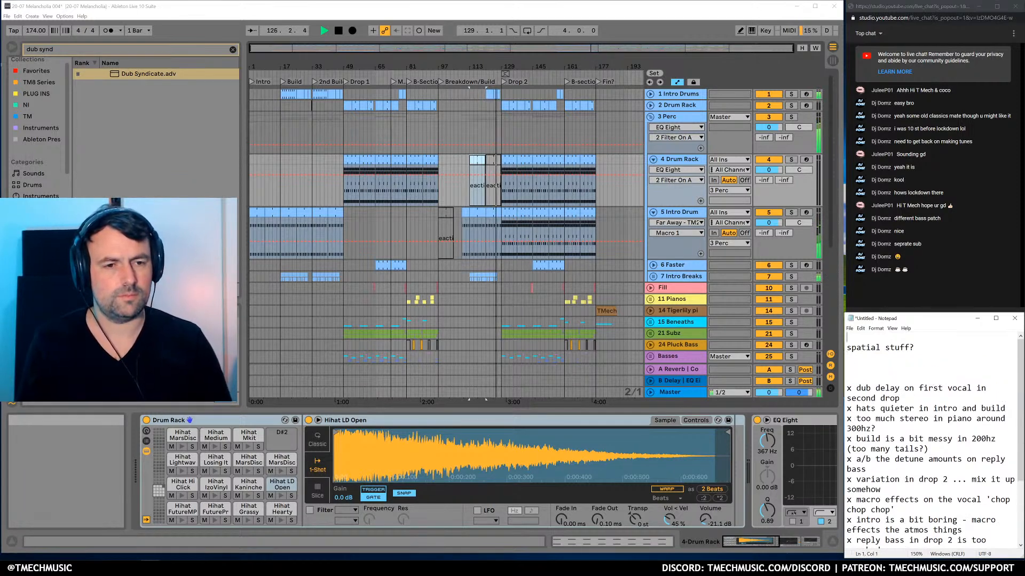
pyautogui.press('Delete')
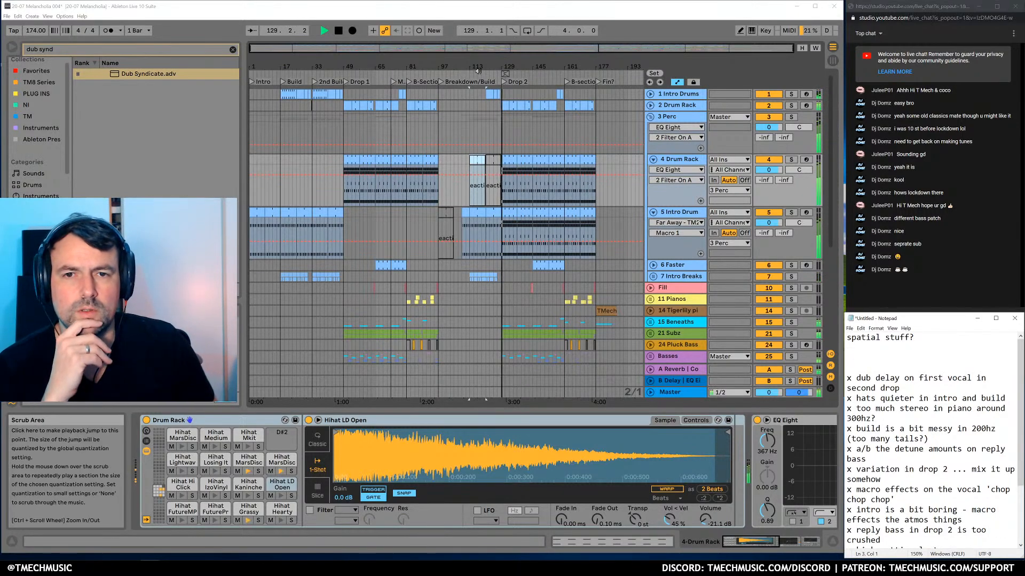
# In Ableton Live, unfold the 61 white noise sweep track and shorten its last clip before Drop 2 to end at 128.4
pyautogui.moveTo(506, 63); pyautogui.dragTo(495, 126)
pyautogui.scroll(-5, 530, 181)
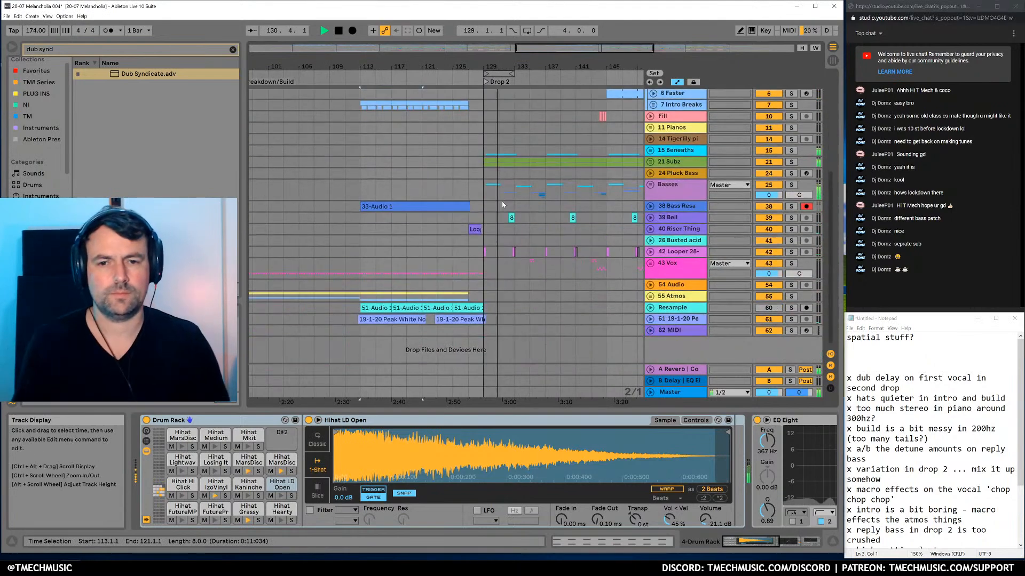
pyautogui.moveTo(492, 65); pyautogui.dragTo(619, 324)
pyautogui.press('space')
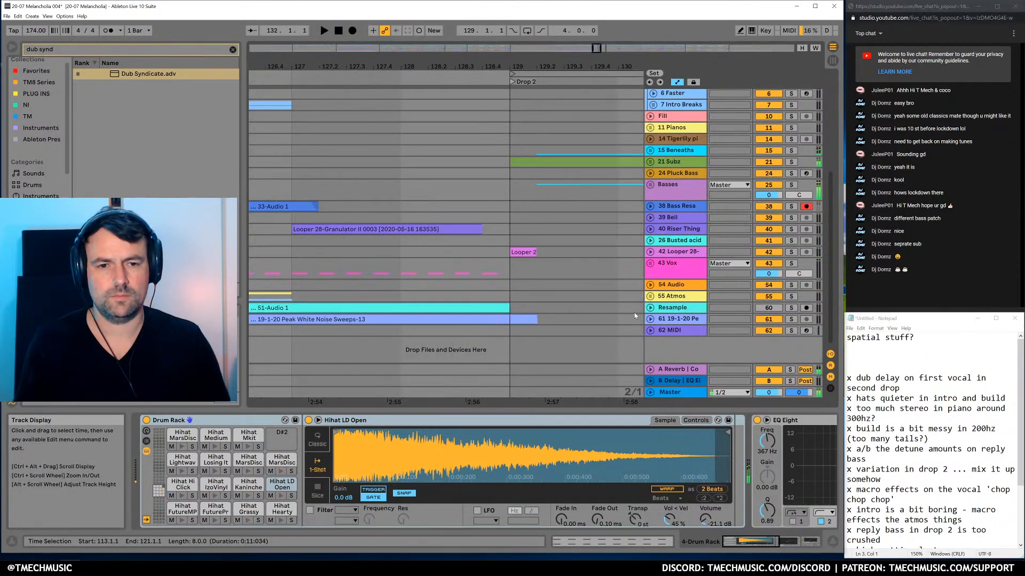
pyautogui.click(650, 319)
pyautogui.click(536, 277)
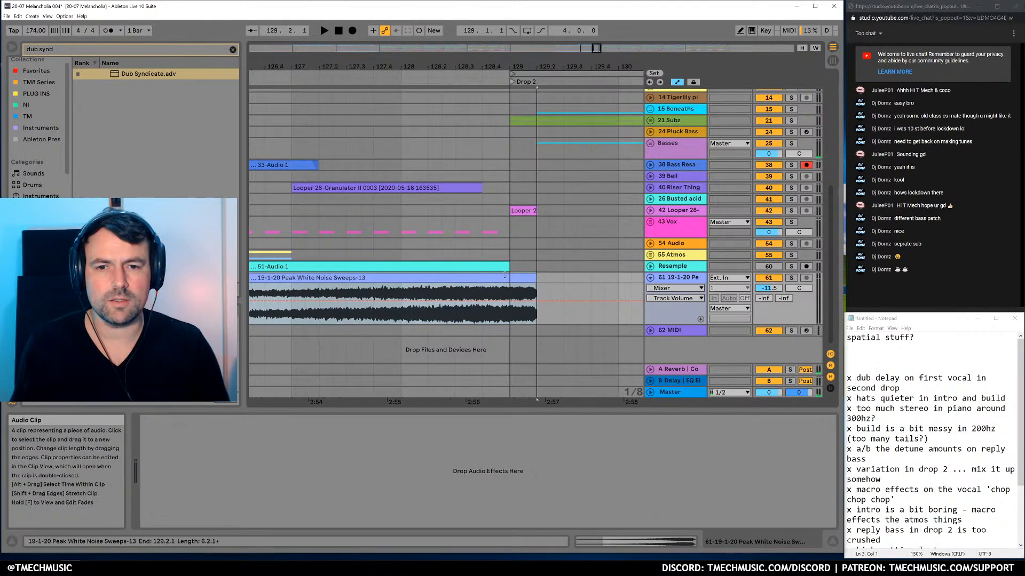
pyautogui.moveTo(538, 281); pyautogui.dragTo(486, 278)
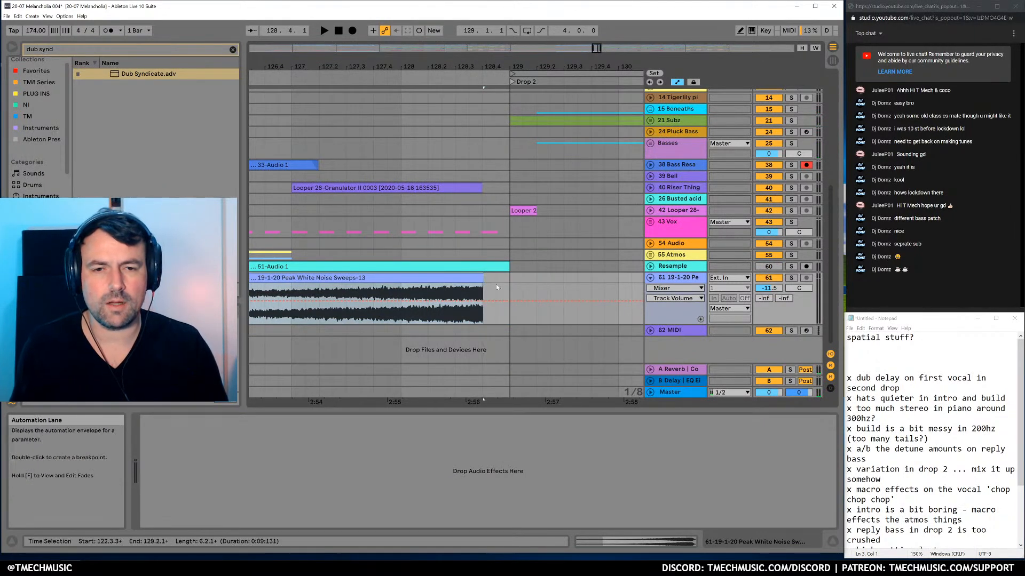
# Play the arrangement from 126.3.1, just before Drop 2, to check the transition after the white noise sweep
pyautogui.scroll(-6, 569, 87)
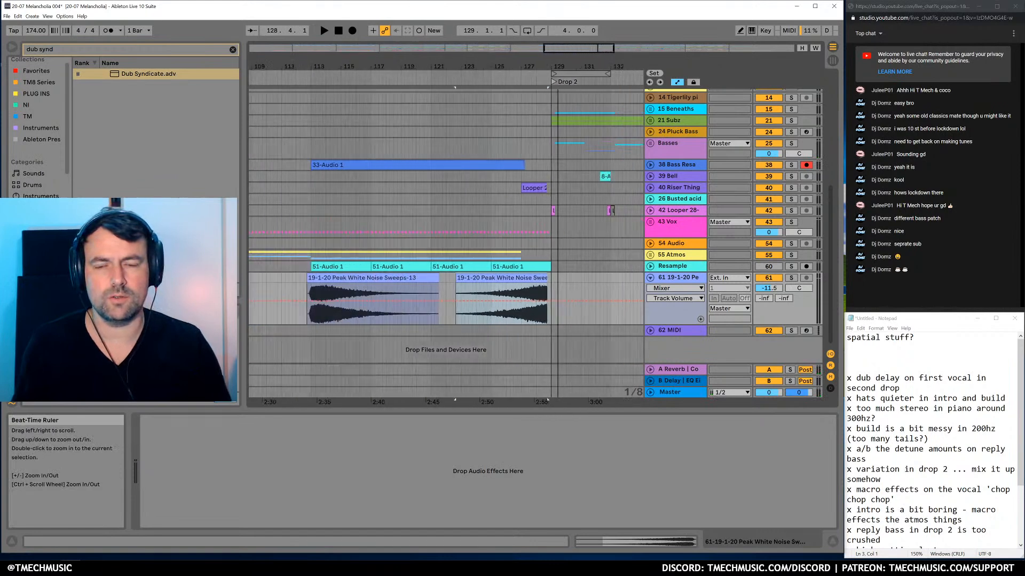
pyautogui.click(521, 244)
pyautogui.press('space')
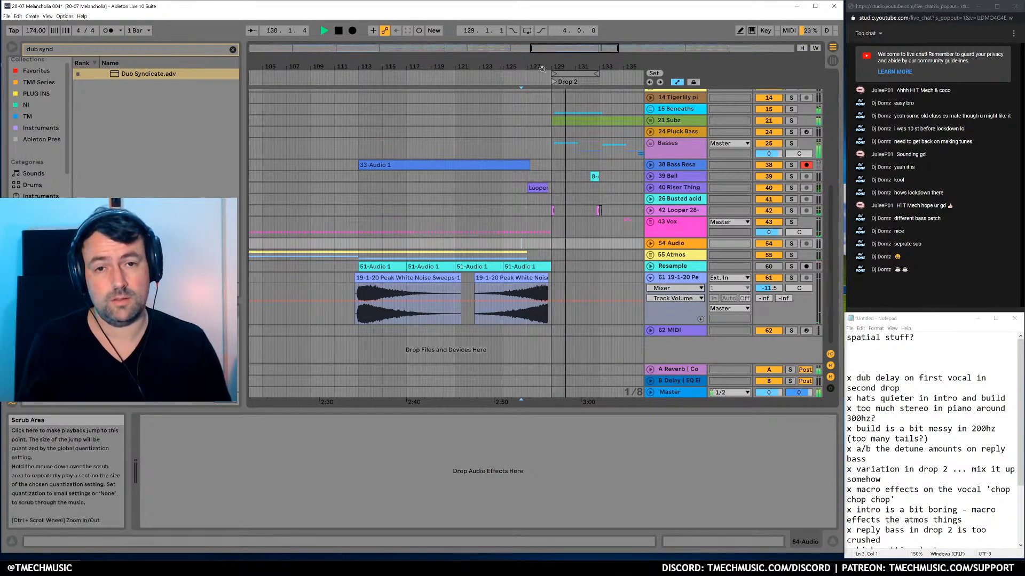
pyautogui.moveTo(547, 67)
pyautogui.mouseDown()
pyautogui.moveTo(547, 40)
pyautogui.moveTo(531, 58)
pyautogui.mouseUp()
pyautogui.scroll(3, 561, 220)
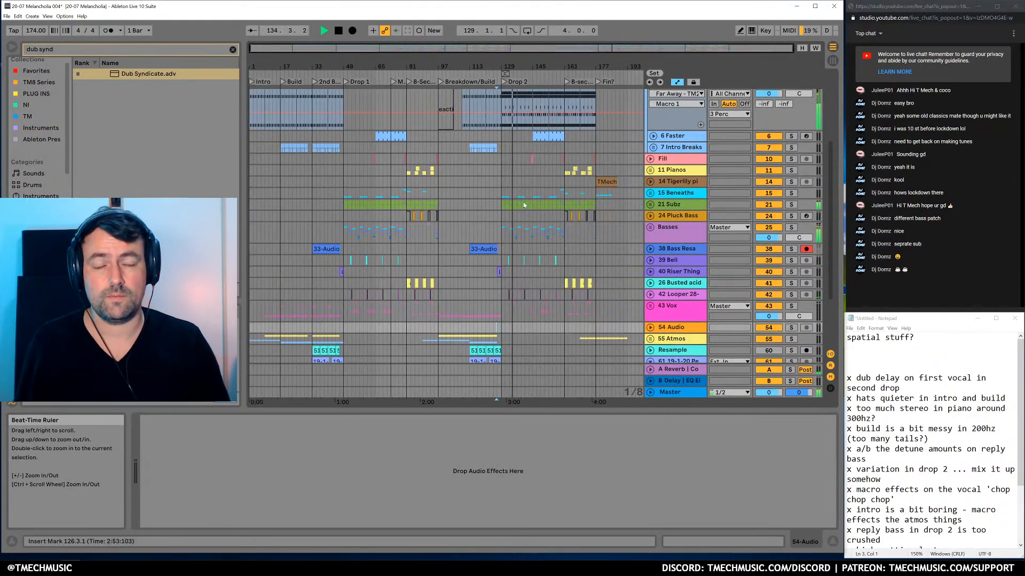
# Fold the 3 Perc group and listen on through Drop 2, briefly checking inside the 43 Vox group
pyautogui.scroll(5, 526, 200)
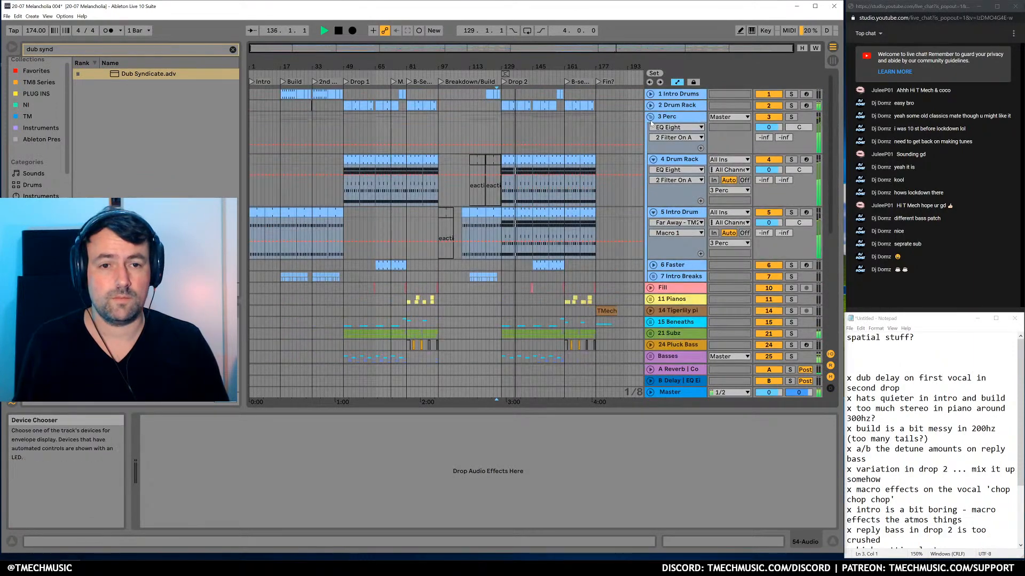
pyautogui.click(650, 117)
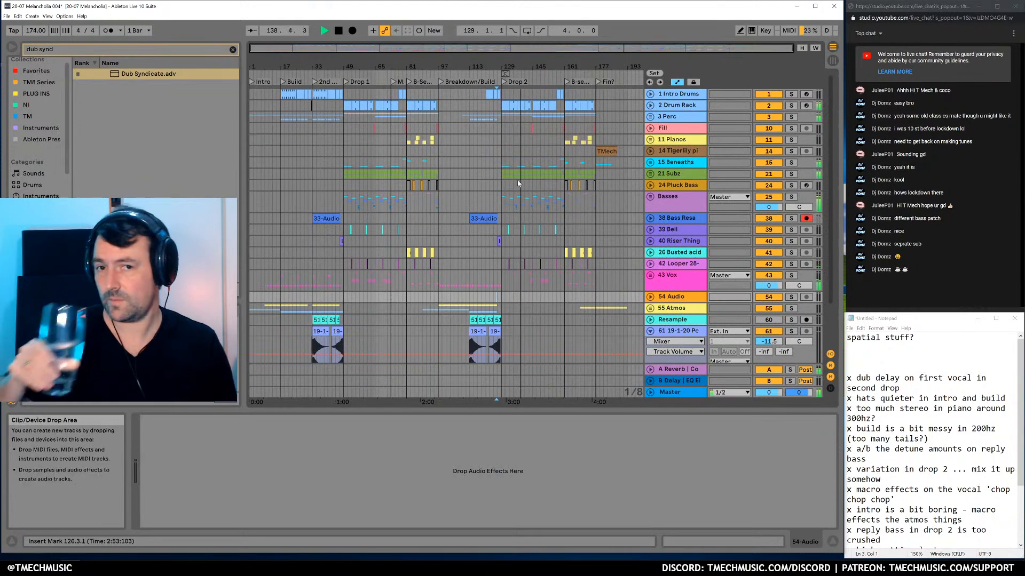
pyautogui.moveTo(521, 66); pyautogui.dragTo(521, 136)
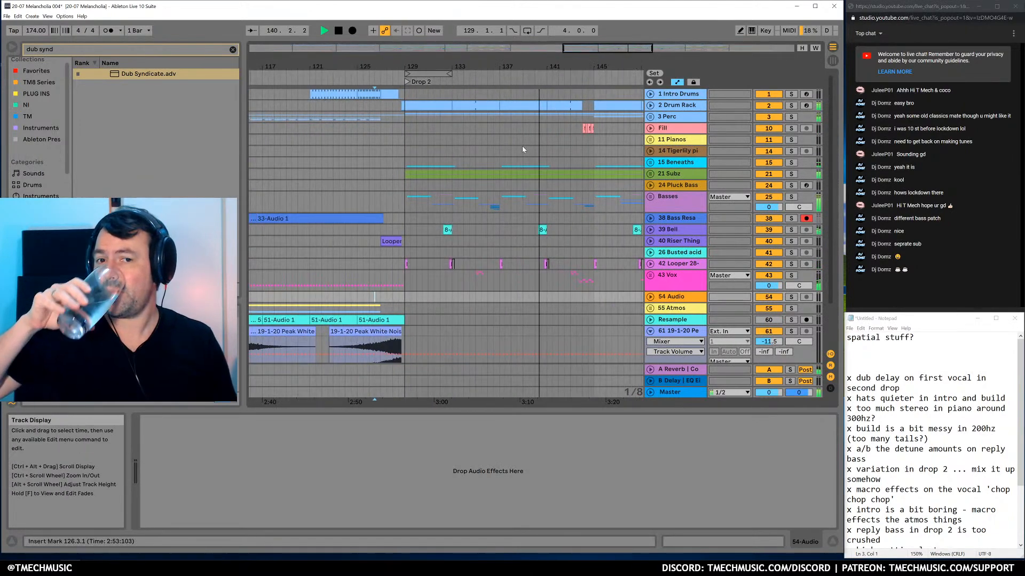
pyautogui.scroll(-3, 489, 231)
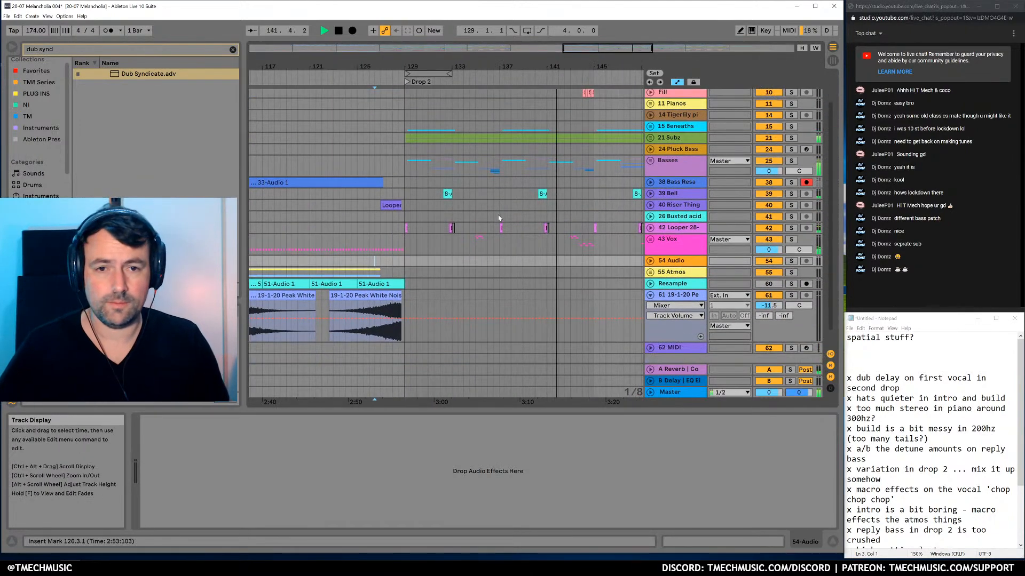
pyautogui.scroll(3, 533, 160)
pyautogui.moveTo(578, 64); pyautogui.dragTo(482, 51)
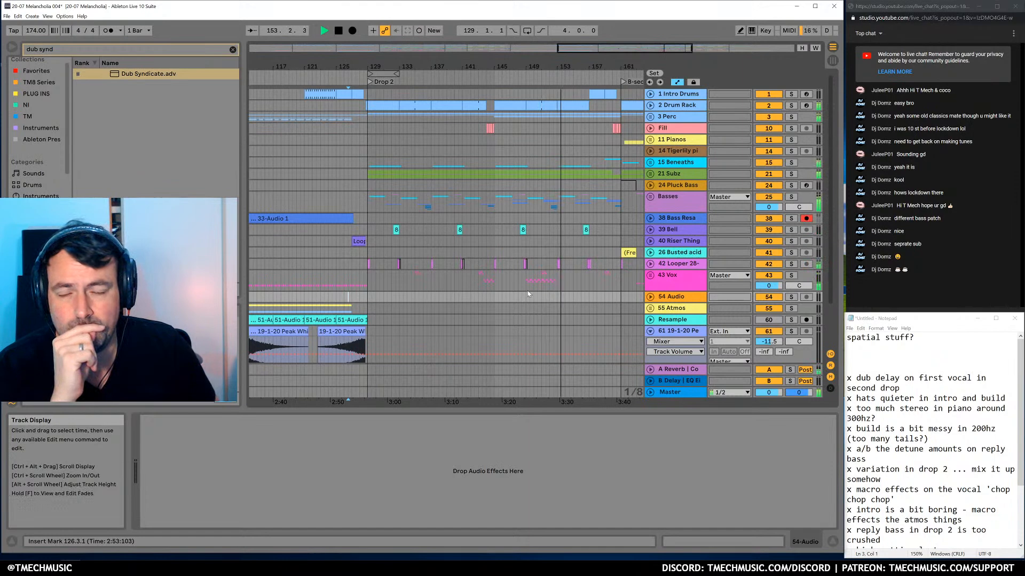
pyautogui.click(651, 276)
pyautogui.click(650, 276)
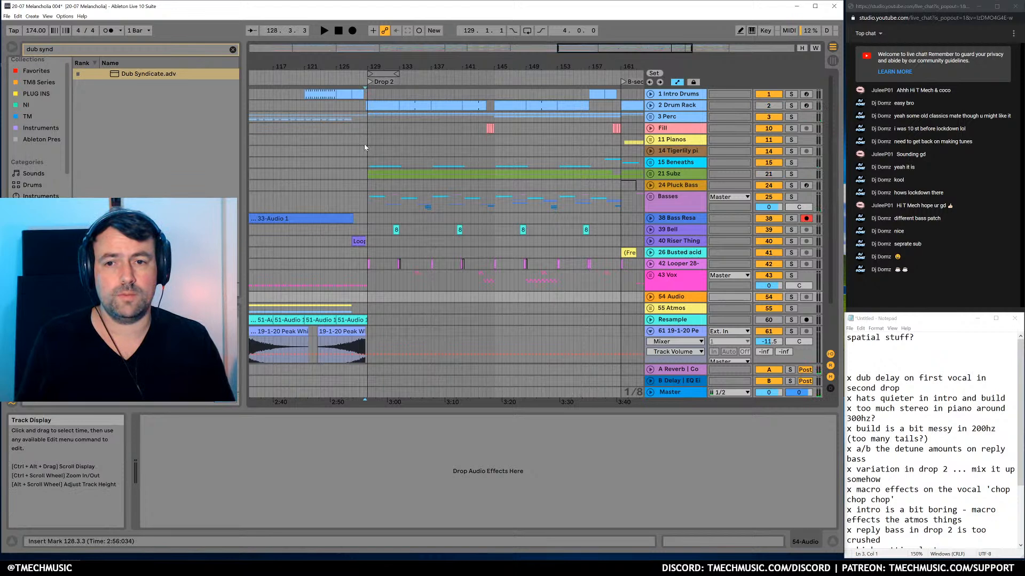
# Play again from just before Drop 2 and open the SPAN analyser on the Master track to examine the spectrum
pyautogui.press('space')
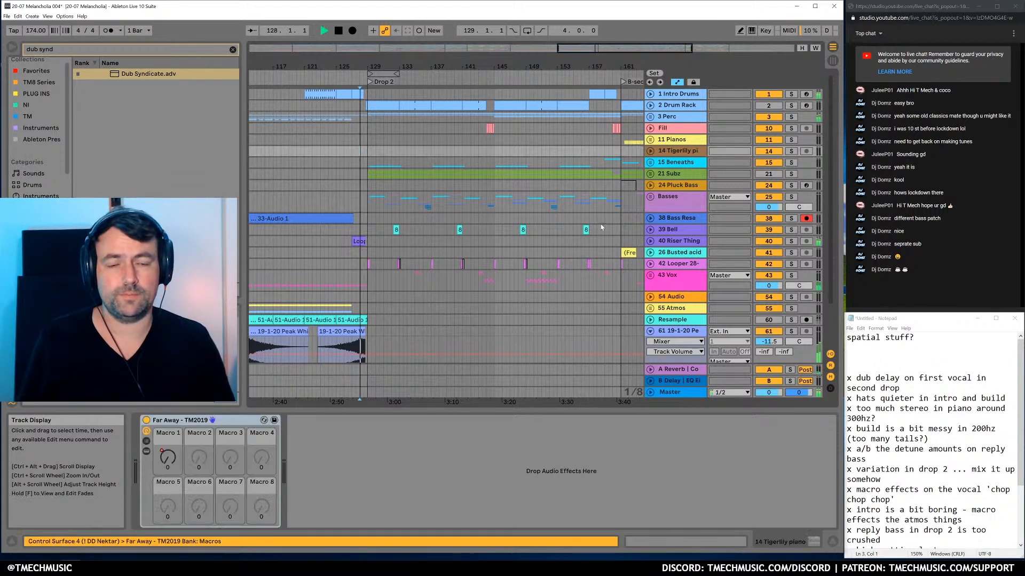
pyautogui.click(679, 391)
pyautogui.click(575, 421)
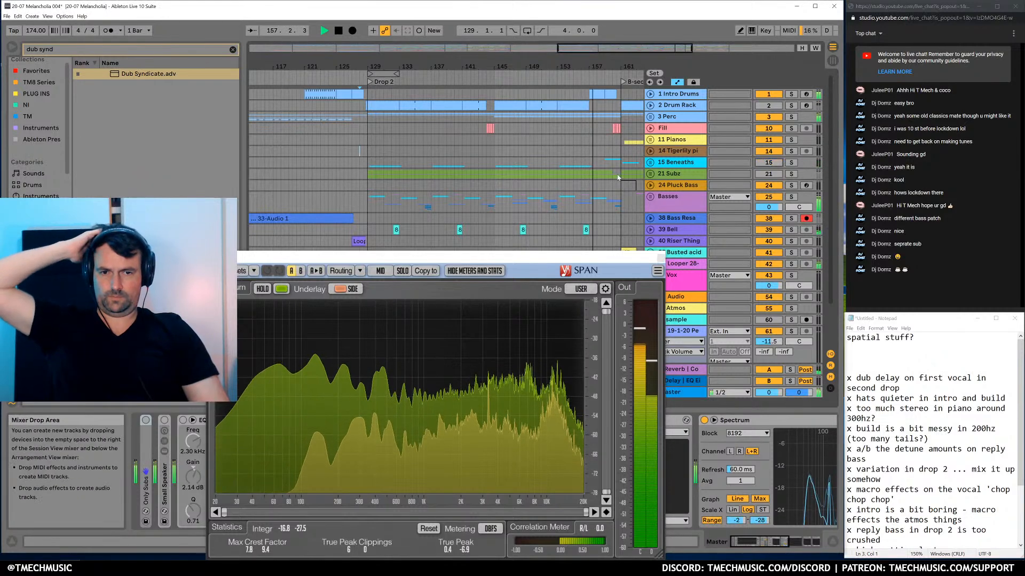
# Audition Drop 2 from 144.2.3, unfold the 15 Beneaths group and set its EQ Eight low cut to 121 Hz with Q 0.69
pyautogui.click(489, 163)
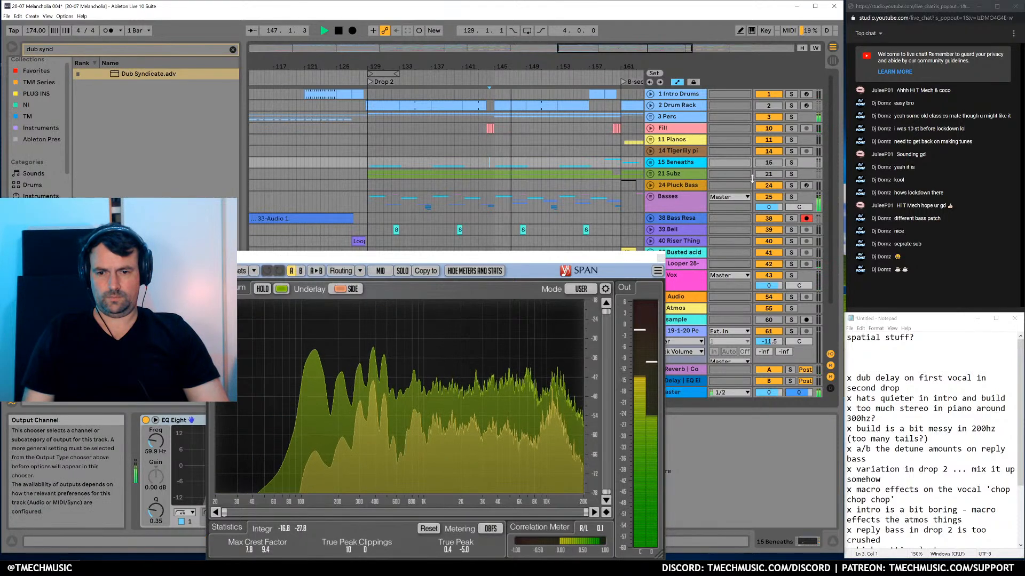
pyautogui.click(649, 162)
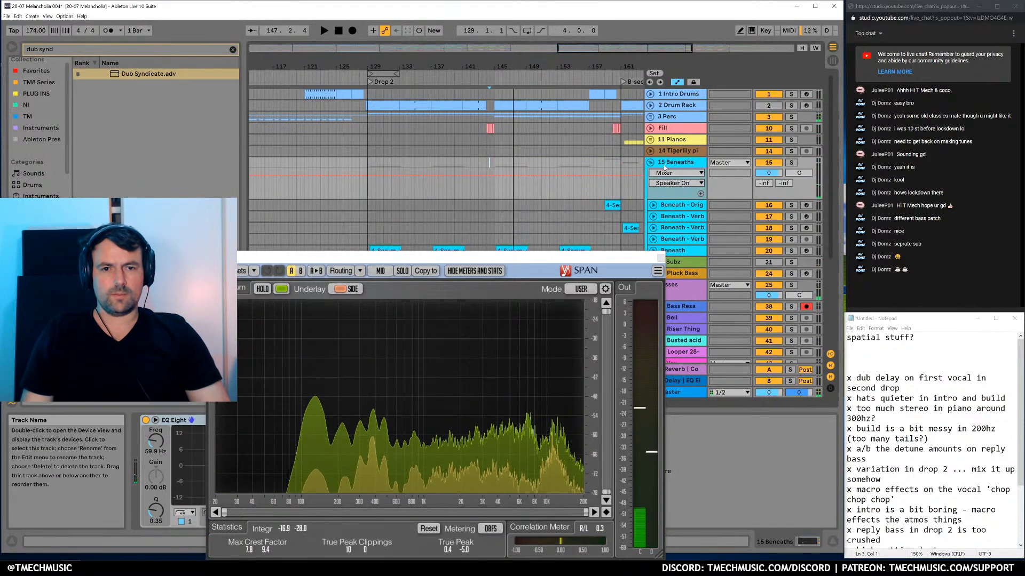
pyautogui.moveTo(591, 256); pyautogui.dragTo(408, 85)
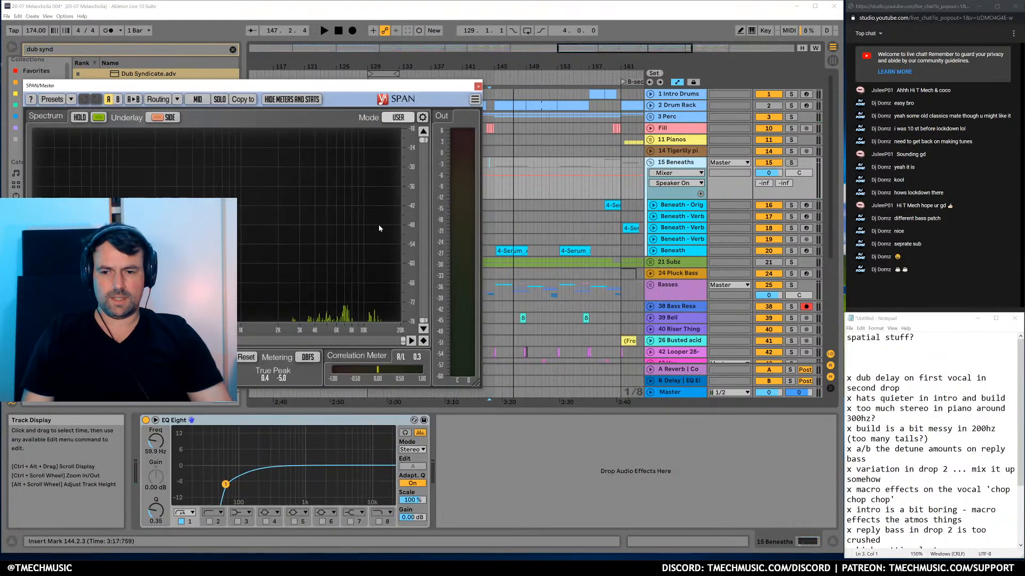
pyautogui.moveTo(226, 481); pyautogui.dragTo(244, 475)
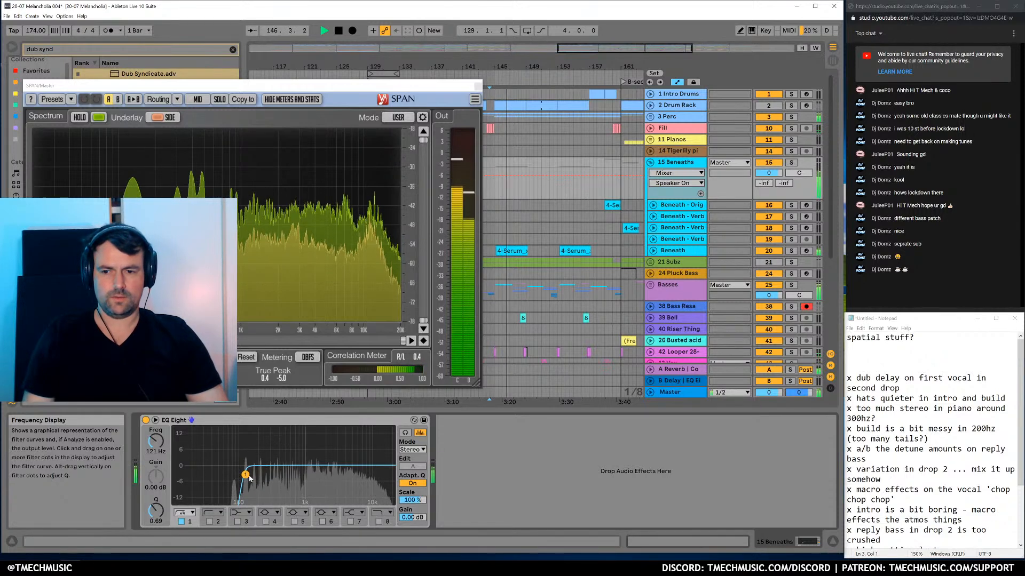
pyautogui.press('space')
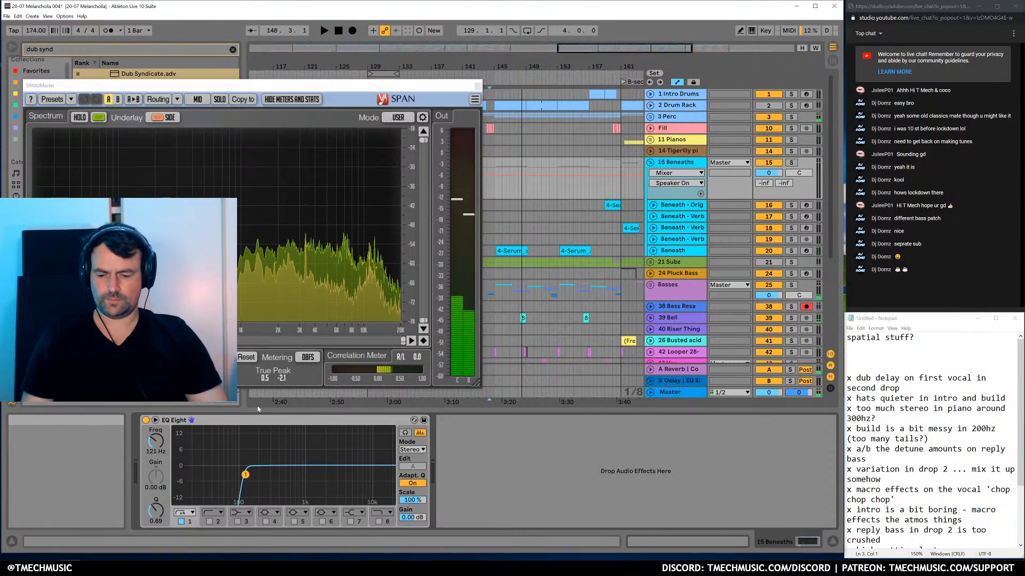
# Search the browser for "util" and add a Utility device after EQ Eight on the 15 Beneaths group
pyautogui.moveTo(411, 90); pyautogui.dragTo(779, 130)
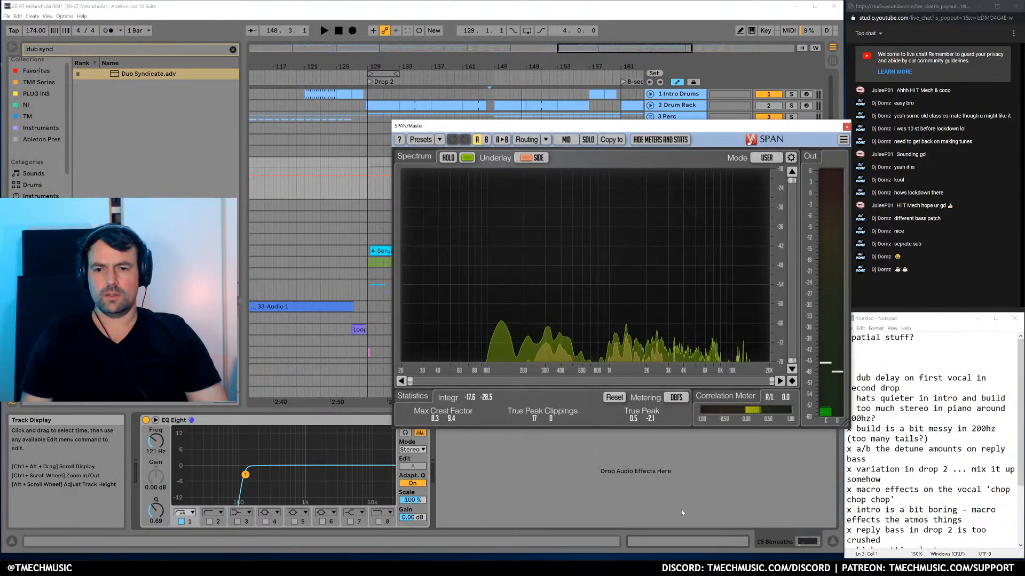
pyautogui.click(544, 480)
pyautogui.write('util')
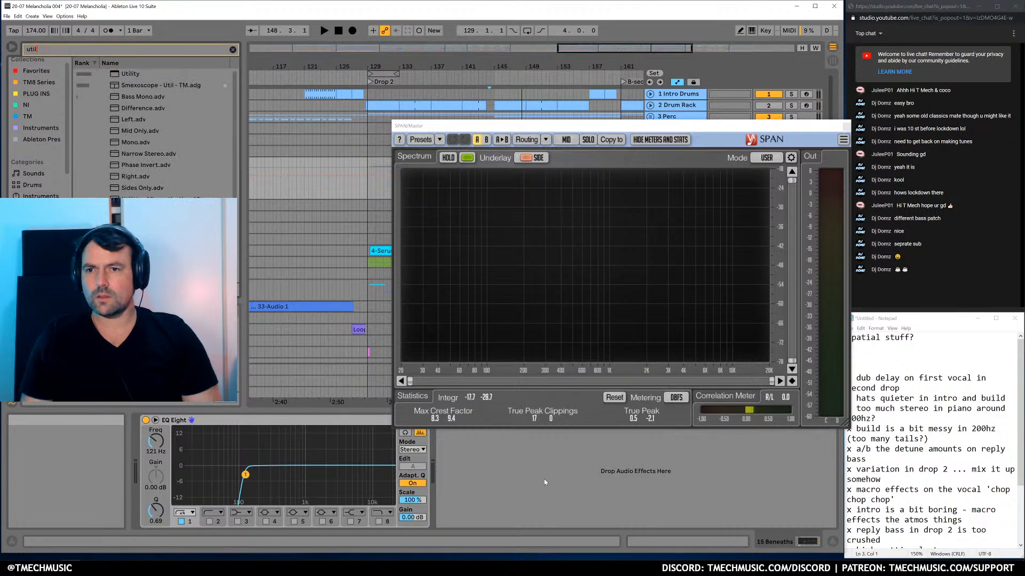
pyautogui.moveTo(491, 531); pyautogui.dragTo(490, 512)
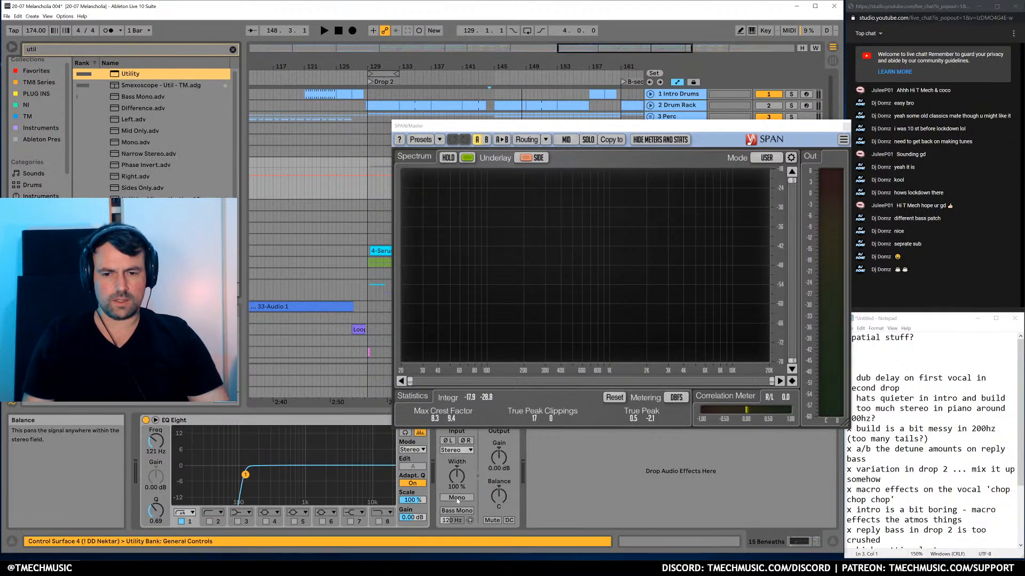
# Turn on Bass Mono at 120 Hz in the Utility on the Beneaths group and audition it
pyautogui.click(457, 510)
pyautogui.press('space')
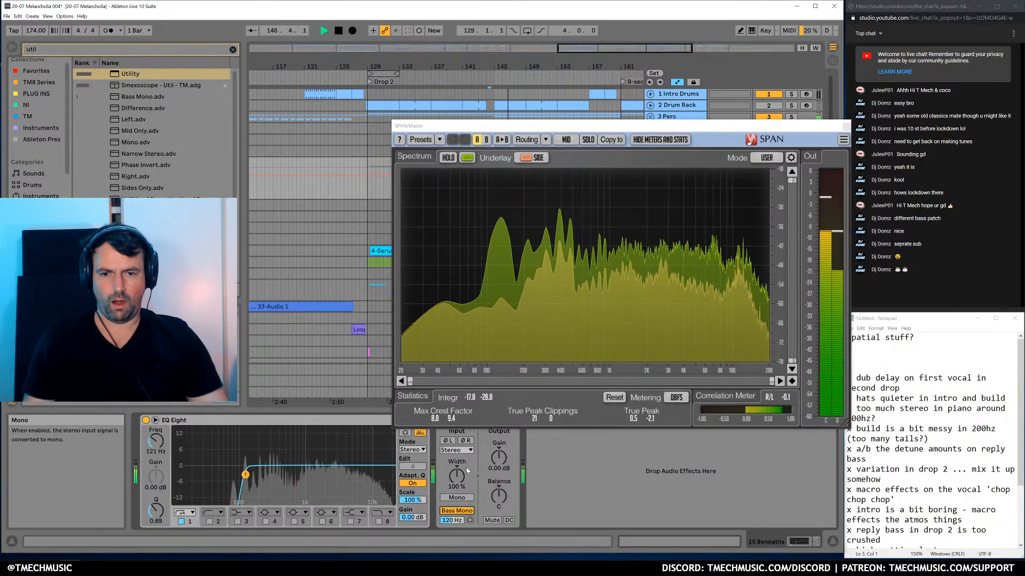
pyautogui.press('space')
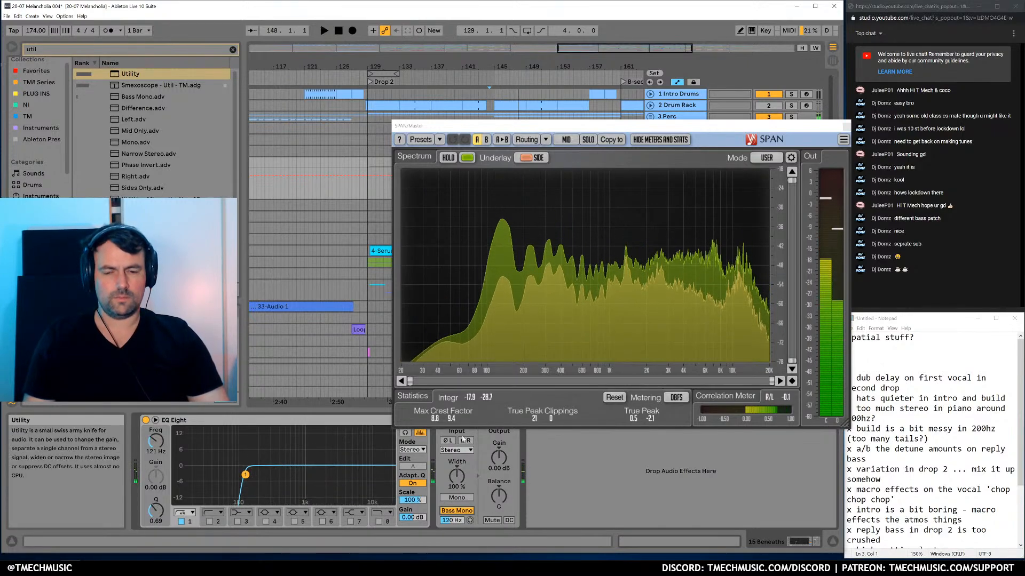
# Play from bar 144.2.3 and examine the low-frequency side signal in the SPAN spectrum
pyautogui.moveTo(587, 126); pyautogui.dragTo(568, 336)
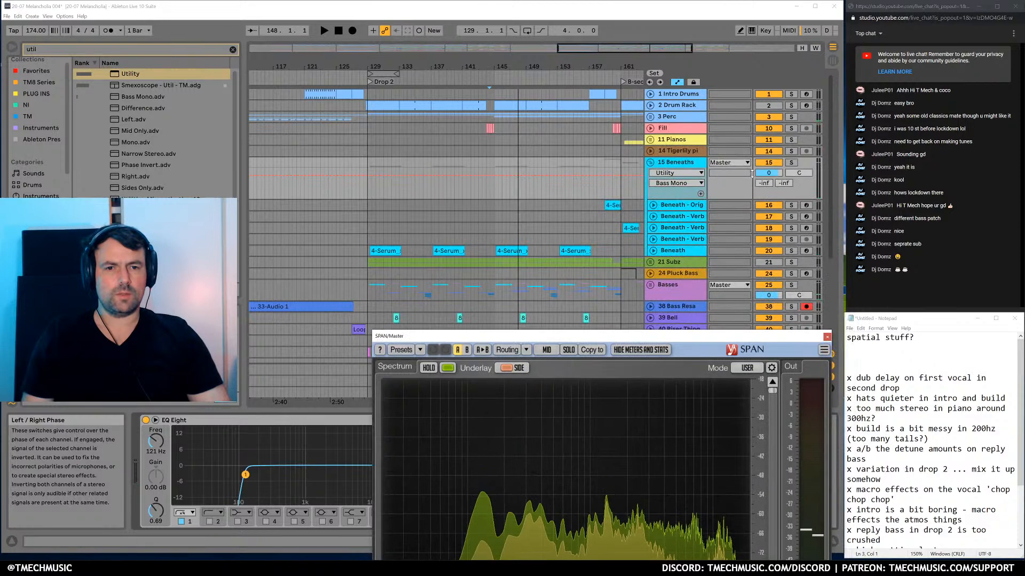
pyautogui.click(643, 322)
pyautogui.press('space')
pyautogui.moveTo(643, 336); pyautogui.dragTo(633, 190)
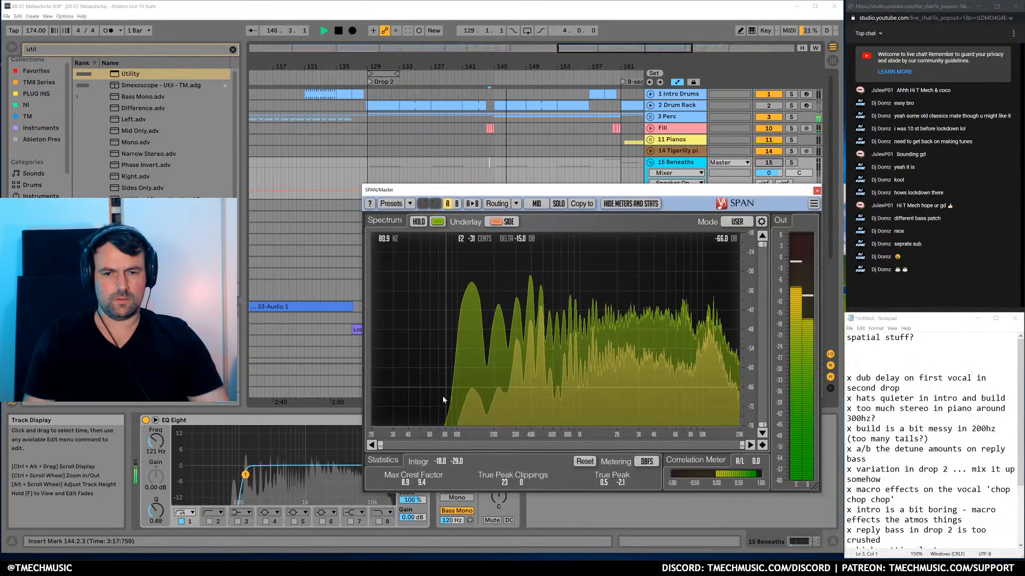
pyautogui.press('space')
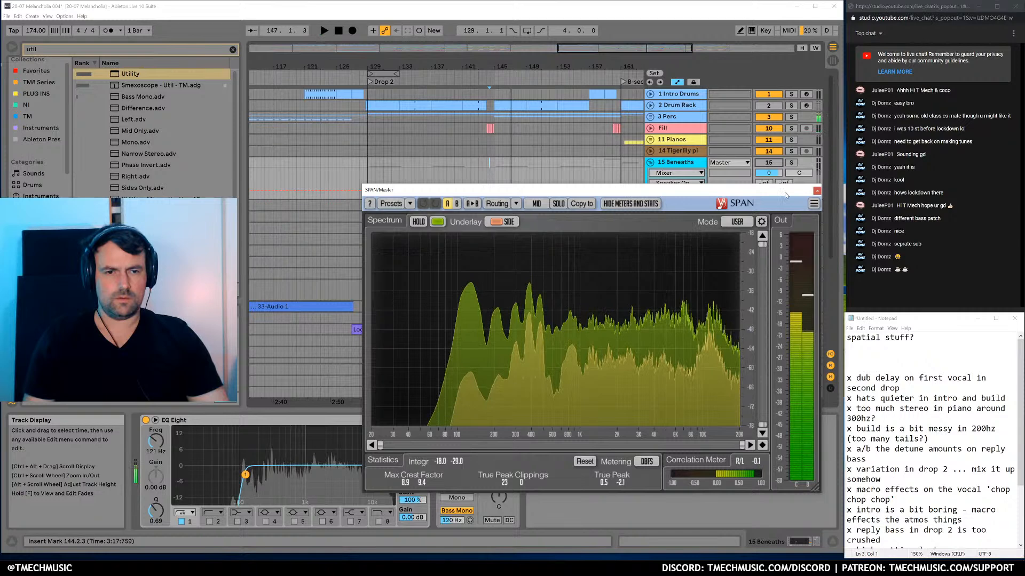
# Solo the Beneaths group, audition it and raise its EQ Eight low cut to 1.09 kHz
pyautogui.click(791, 162)
pyautogui.press('space')
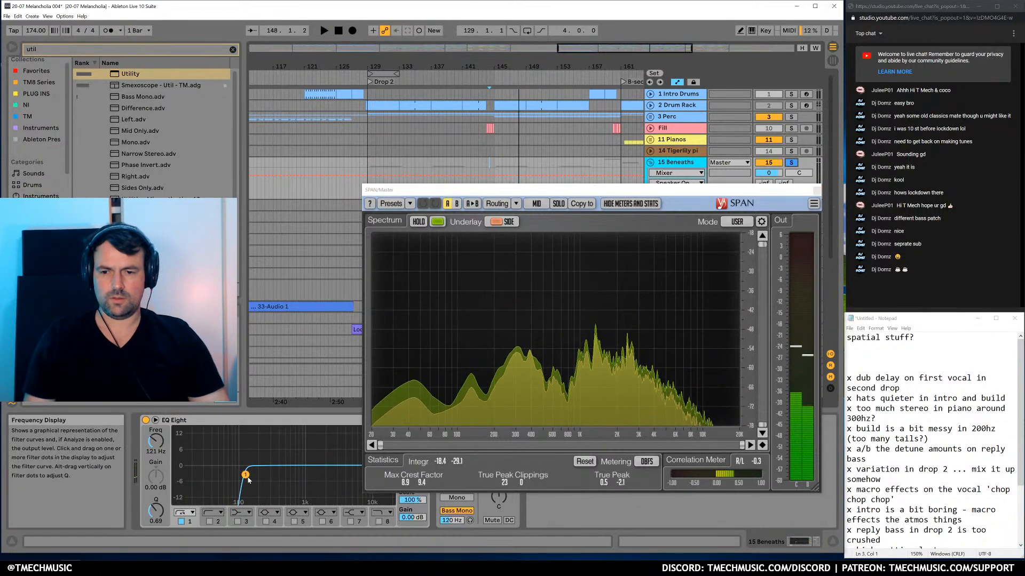
pyautogui.moveTo(245, 475); pyautogui.dragTo(307, 475)
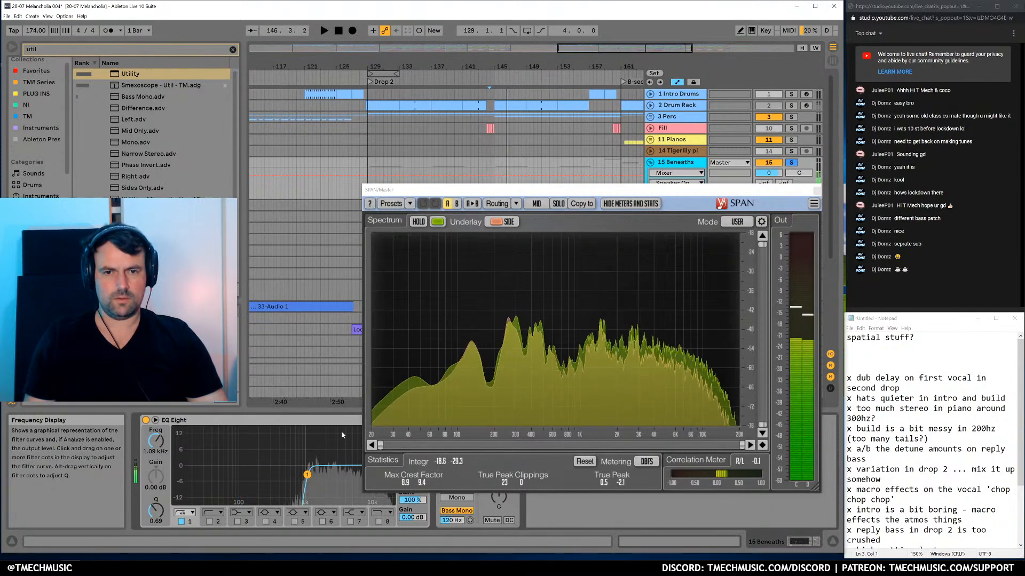
pyautogui.moveTo(650, 193); pyautogui.dragTo(696, 422)
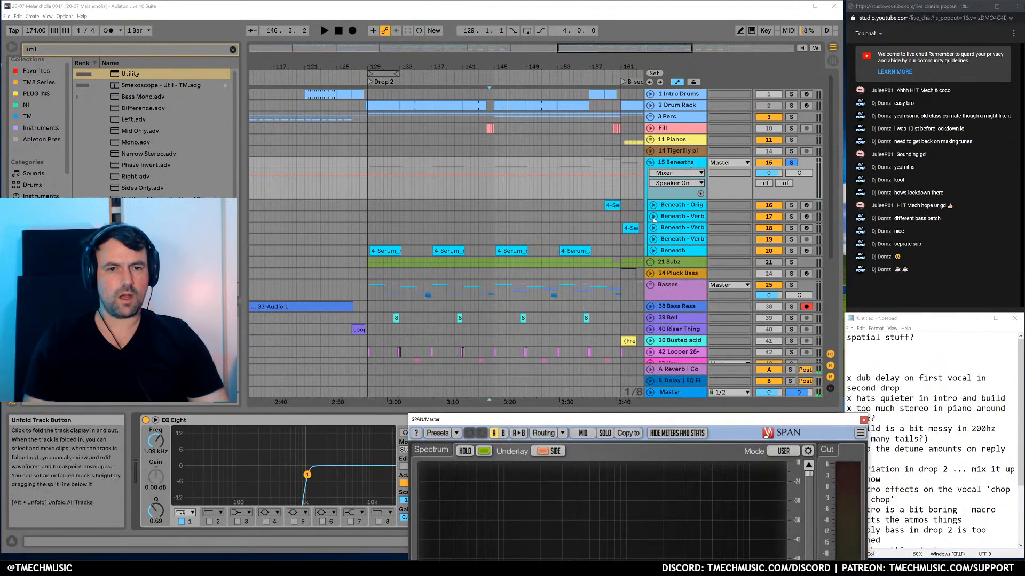
pyautogui.click(652, 216)
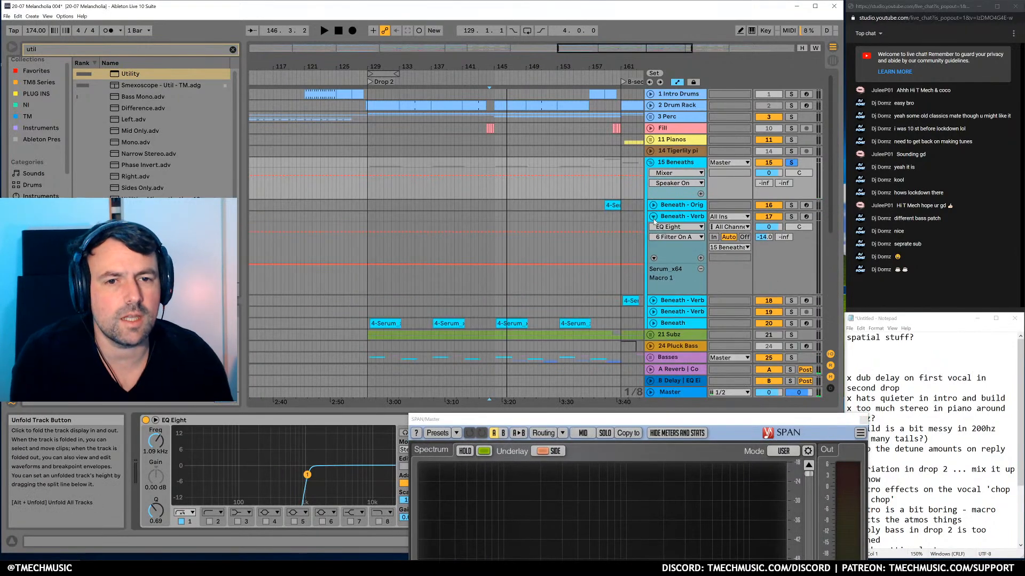
pyautogui.click(653, 217)
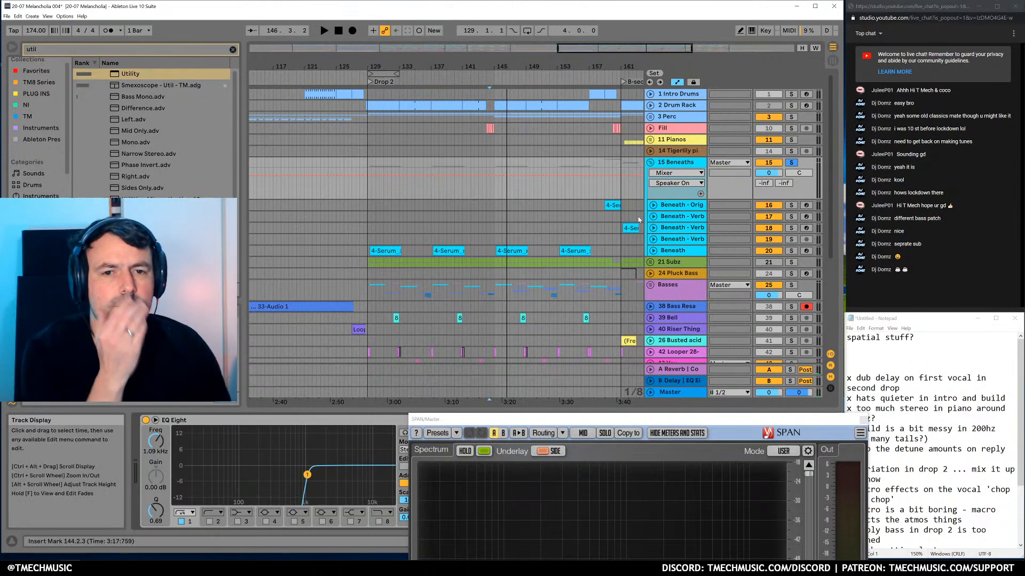
# Set the low cut in the Beneaths group's EQ Eight to about 70 Hz with a Q of 0.51
pyautogui.click(668, 162)
pyautogui.moveTo(526, 419); pyautogui.dragTo(343, 71)
pyautogui.moveTo(306, 474); pyautogui.dragTo(226, 471)
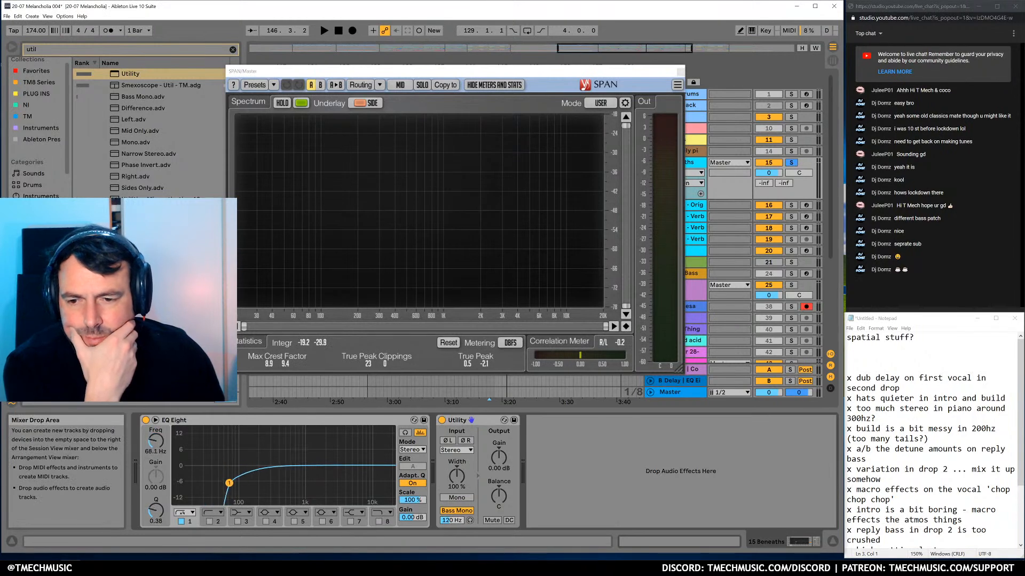
# Audition the filtered Beneaths group, closing the SPAN window, and unsolo the group
pyautogui.press('space')
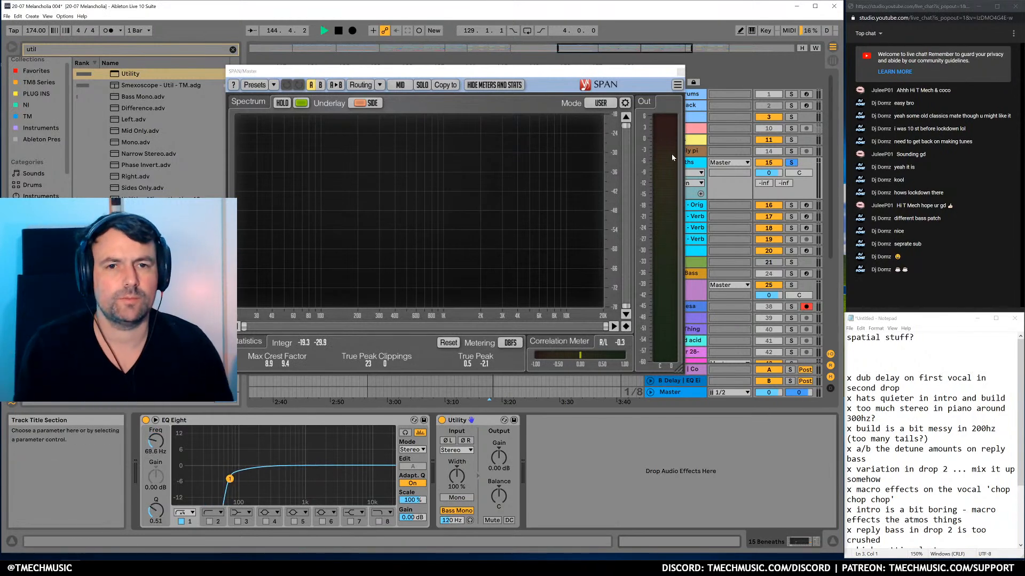
pyautogui.click(680, 72)
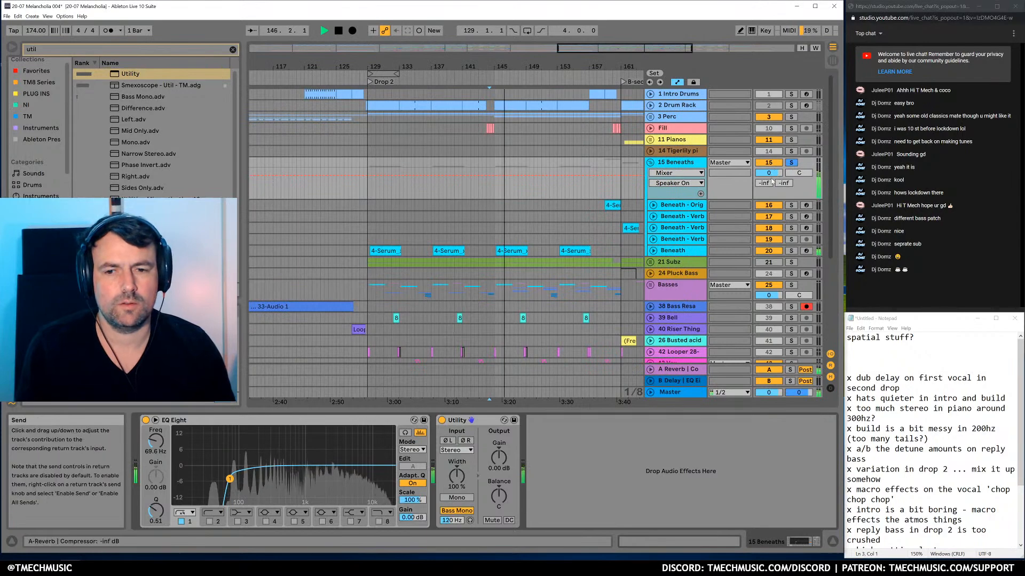
pyautogui.press('space')
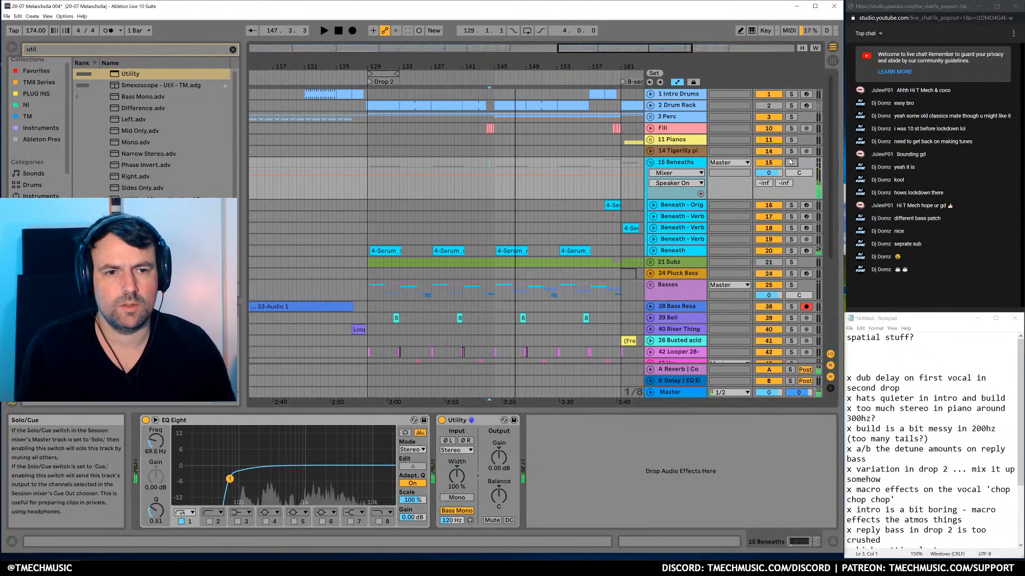
# Add an EQ Eight with its first filter enabled to the reverb return, and set the delay return's EQ Eight low cut to 100 Hz
pyautogui.click(677, 372)
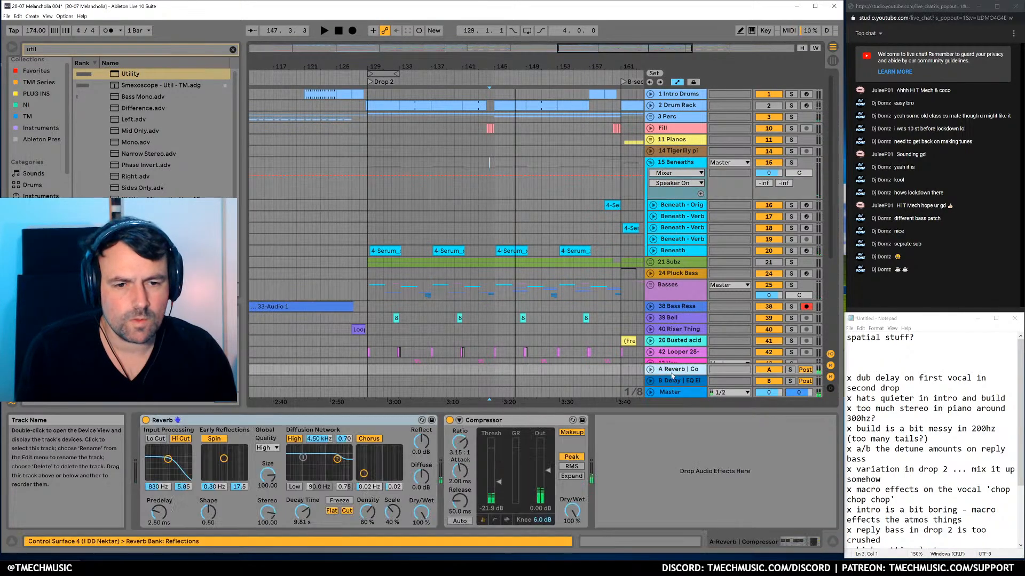
pyautogui.hotkey('ctrl', 'f')
pyautogui.write('eq')
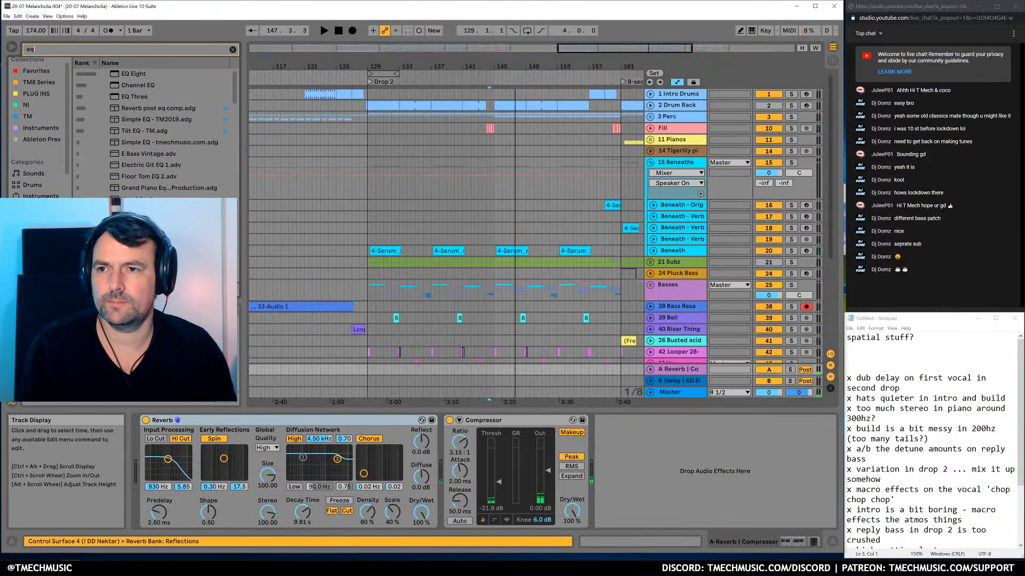
pyautogui.press('Down')
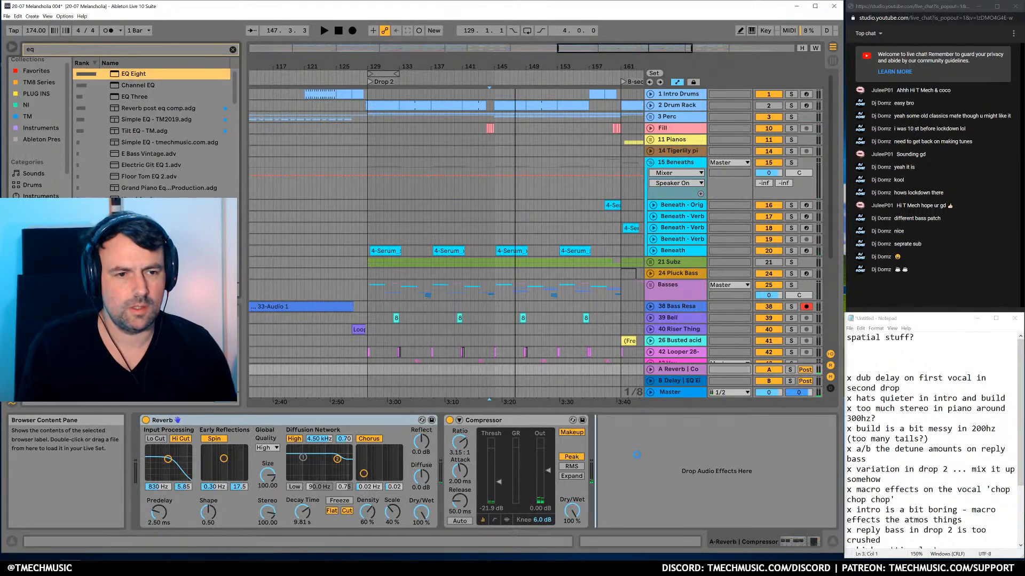
pyautogui.press('Return')
pyautogui.click(582, 522)
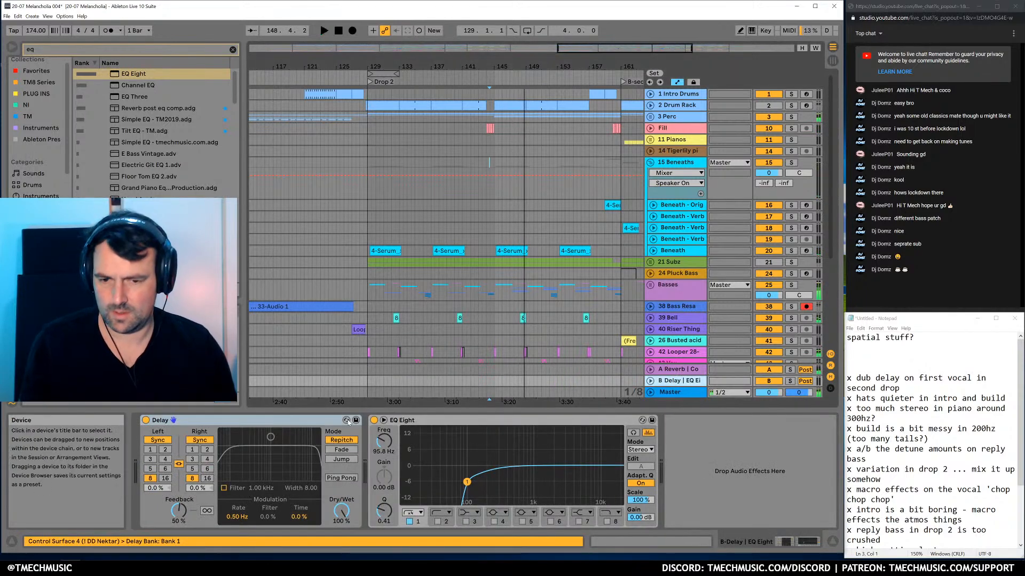
pyautogui.moveTo(463, 482); pyautogui.dragTo(468, 481)
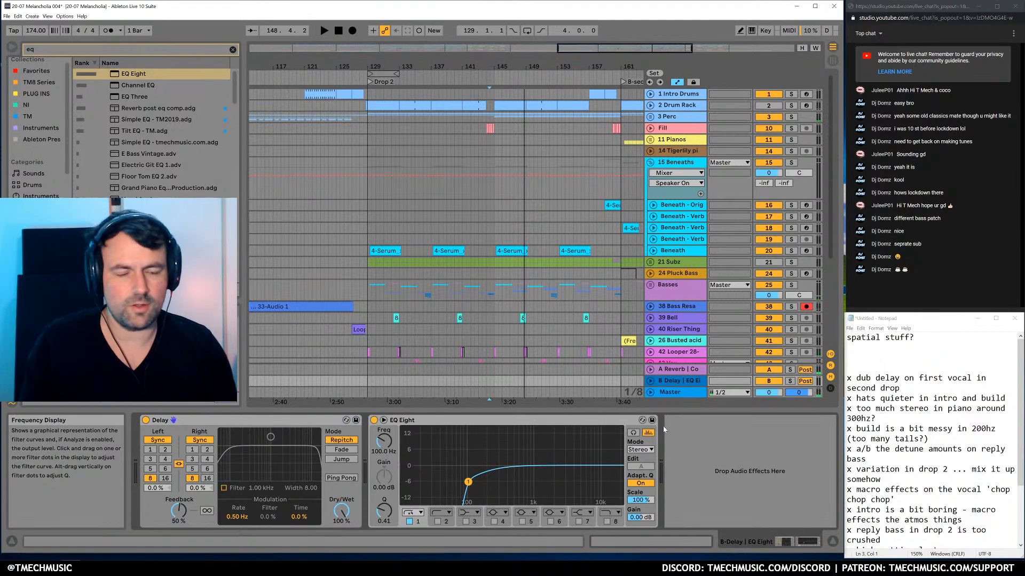
# Open SPAN on the Master, examine the full mix's spectrum during playback and close the analyzer
pyautogui.click(677, 394)
pyautogui.click(575, 420)
pyautogui.press('space')
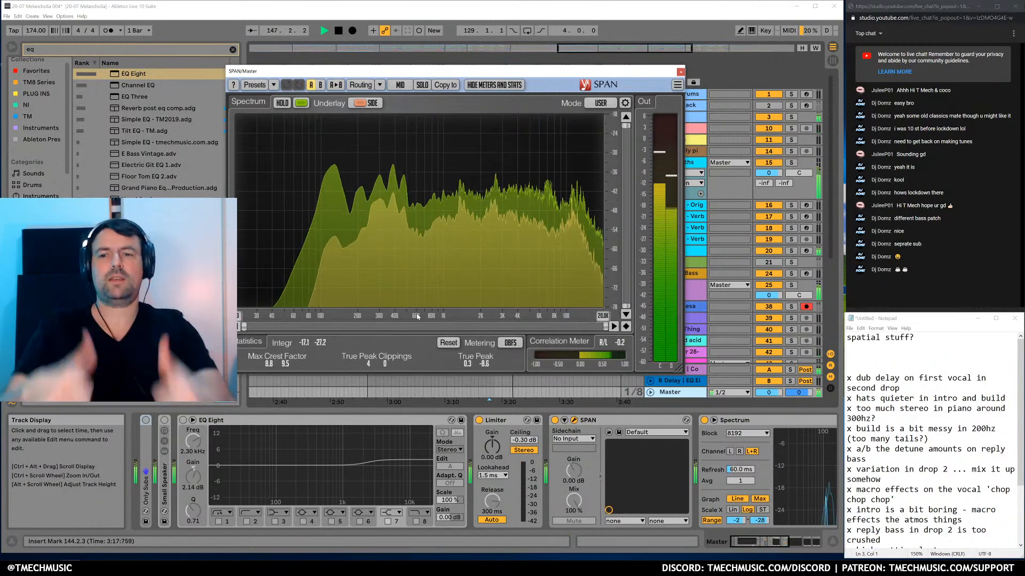
pyautogui.click(681, 72)
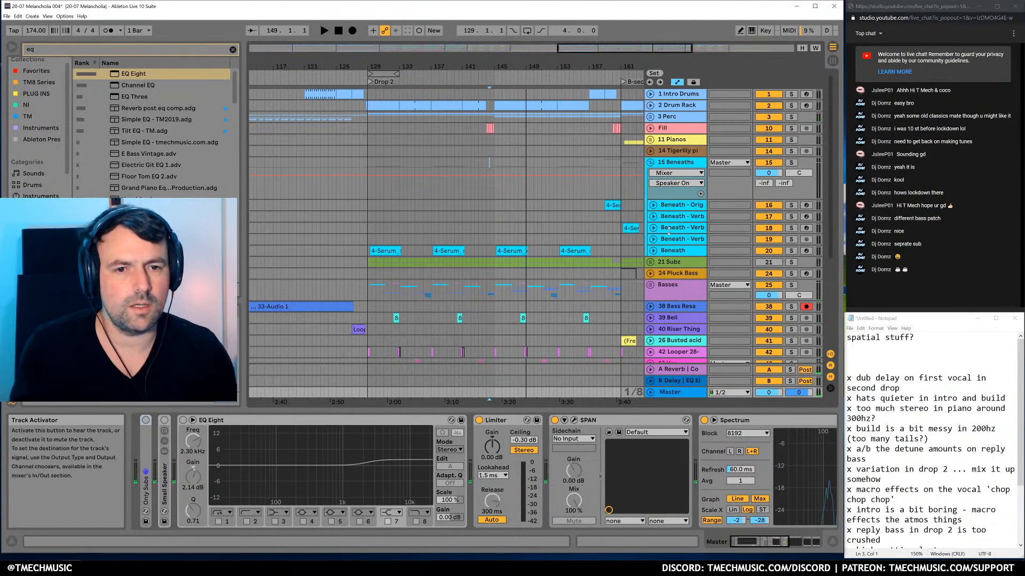
# Set the playback start at bar 126.3.1 and fold all tracks in the arrangement
pyautogui.click(348, 217)
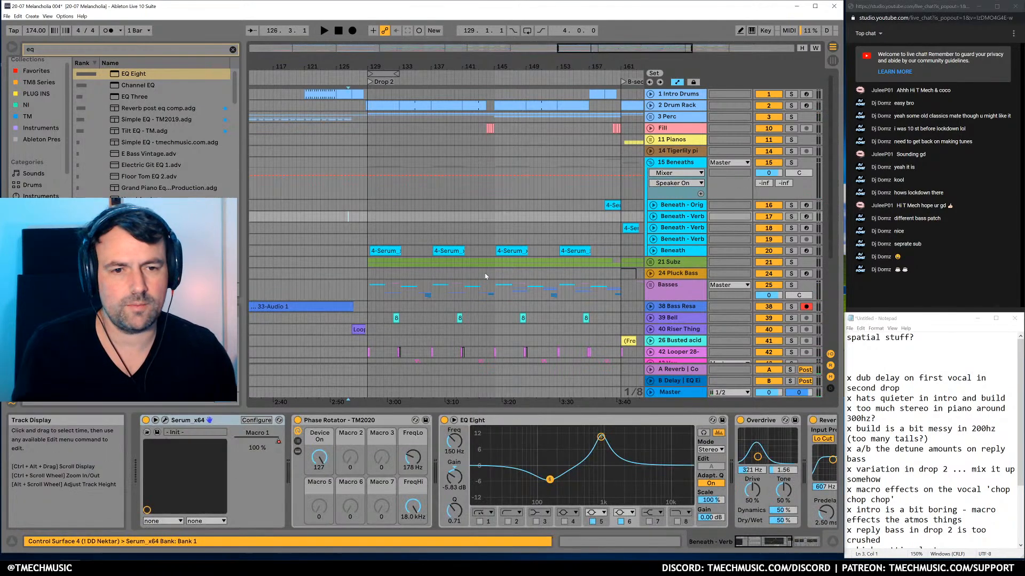
pyautogui.click(681, 163)
pyautogui.hotkey('ctrl', 'a')
pyautogui.press('u')
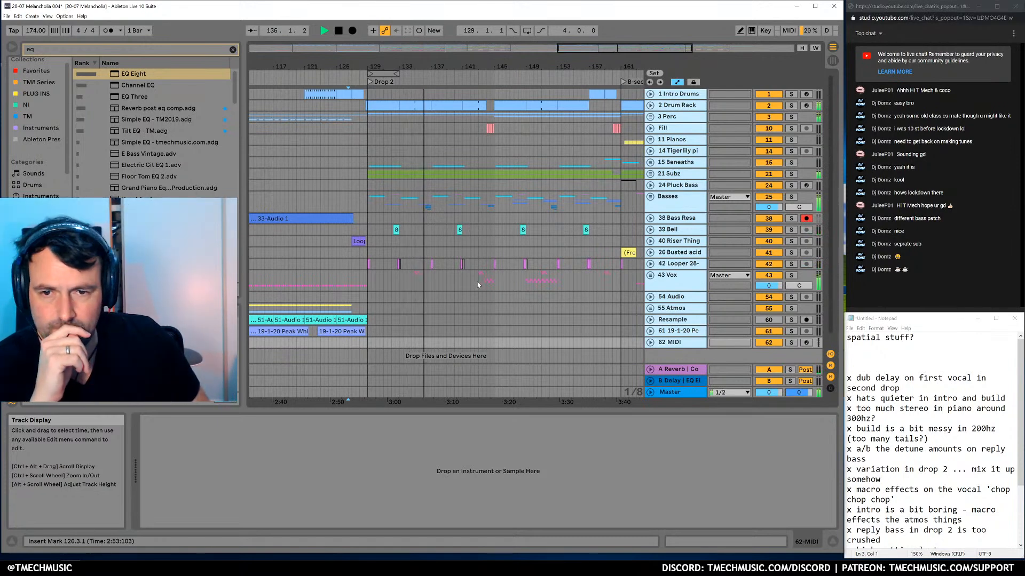
pyautogui.keyDown('alt'); pyautogui.click(650, 276); pyautogui.keyUp('alt')
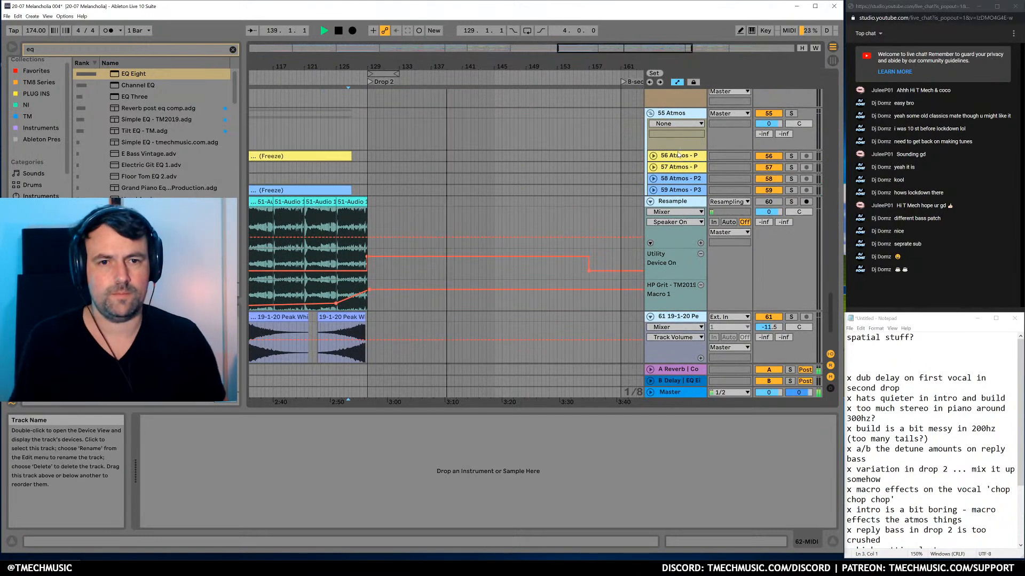
pyautogui.scroll(-10, 677, 154)
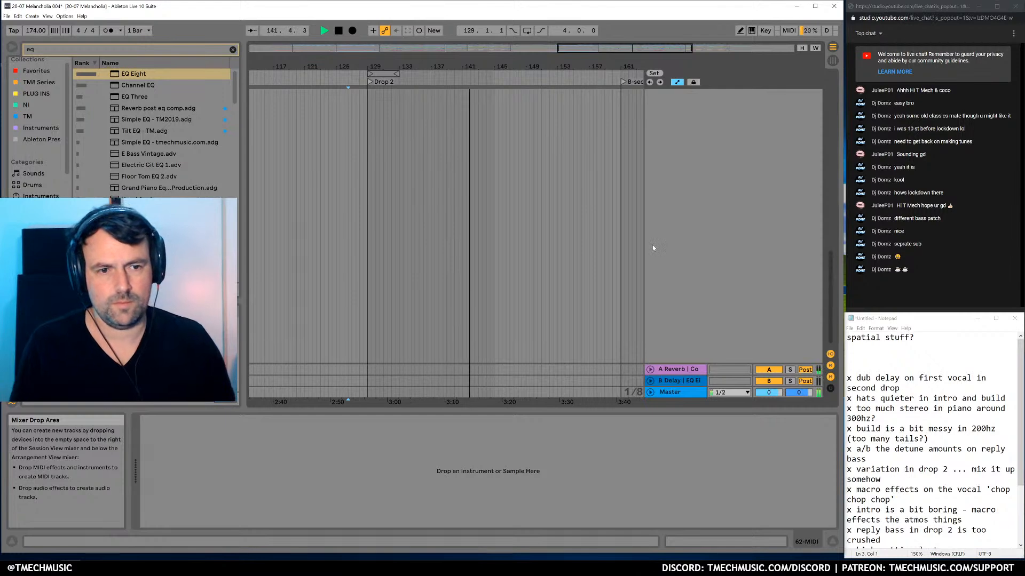
pyautogui.scroll(10, 649, 237)
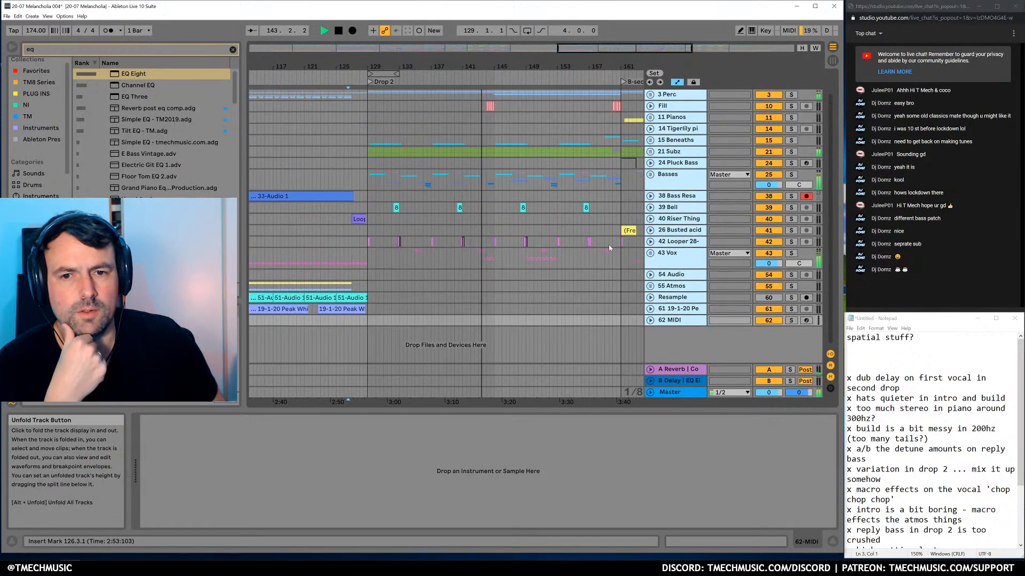
# Try a 200 Hz low cut with band 2 of the Vox group's EQ Eight, and switch that EQ off
pyautogui.click(664, 259)
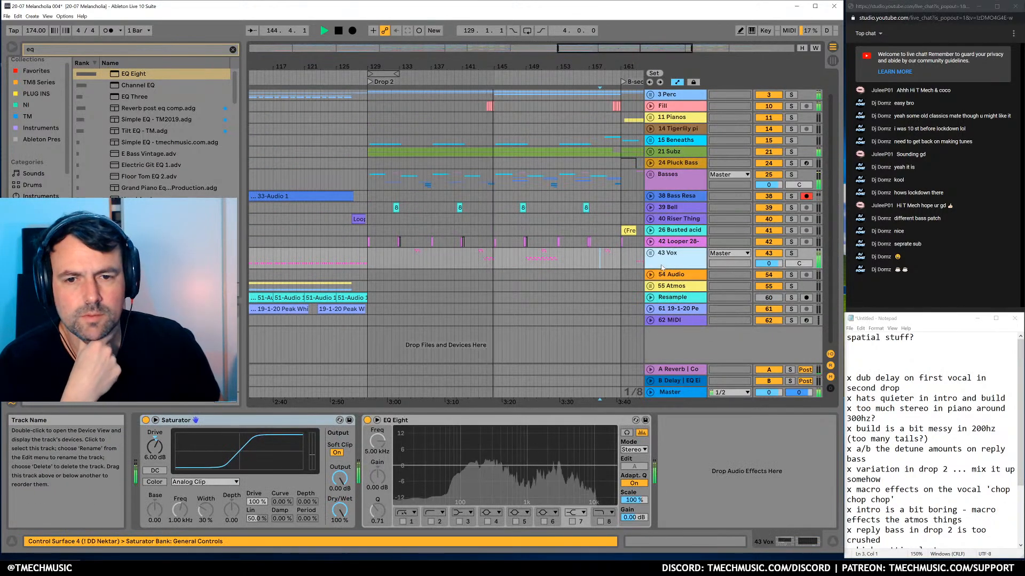
pyautogui.moveTo(516, 63); pyautogui.dragTo(516, 3)
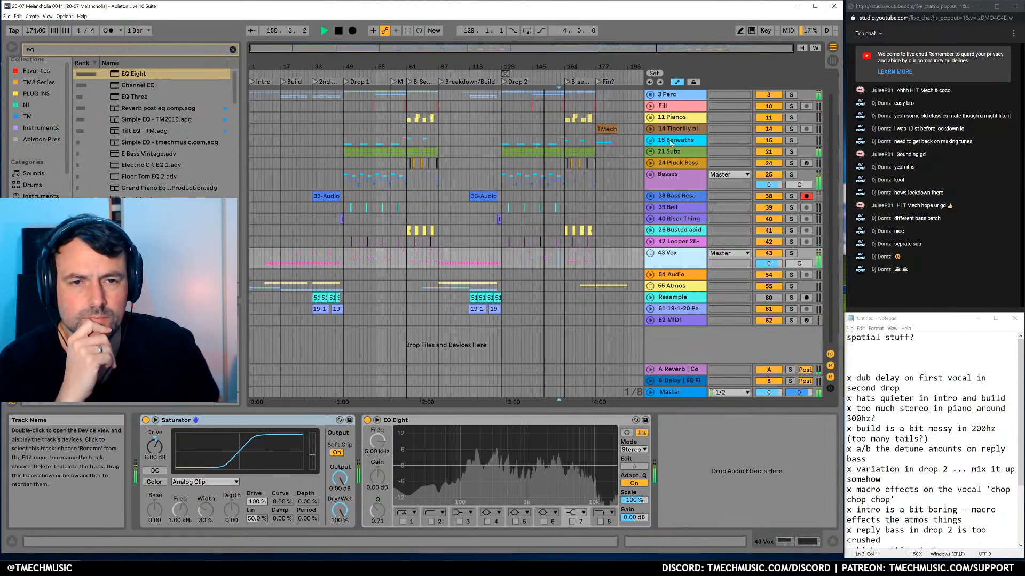
pyautogui.scroll(2, 601, 187)
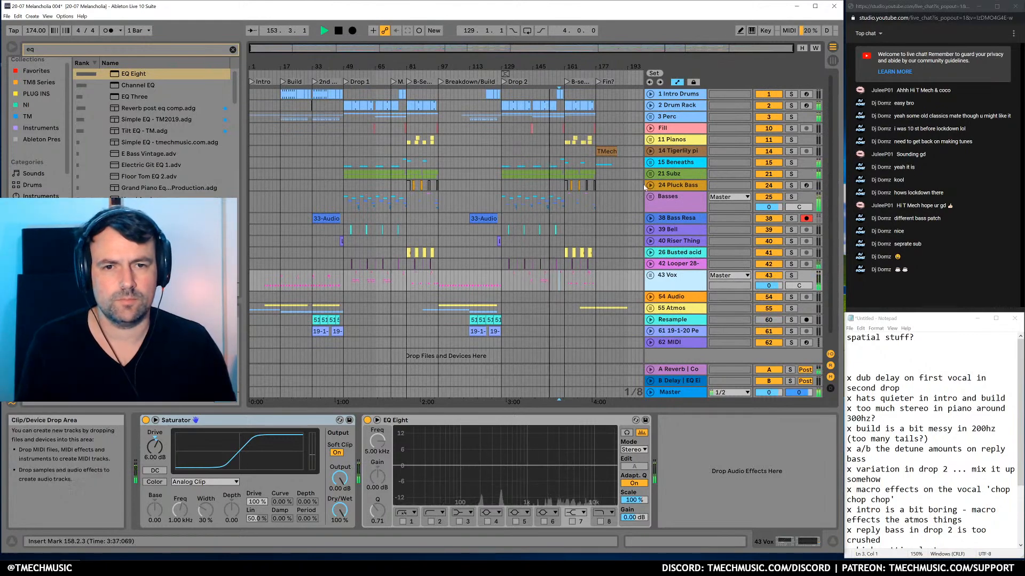
pyautogui.click(651, 116)
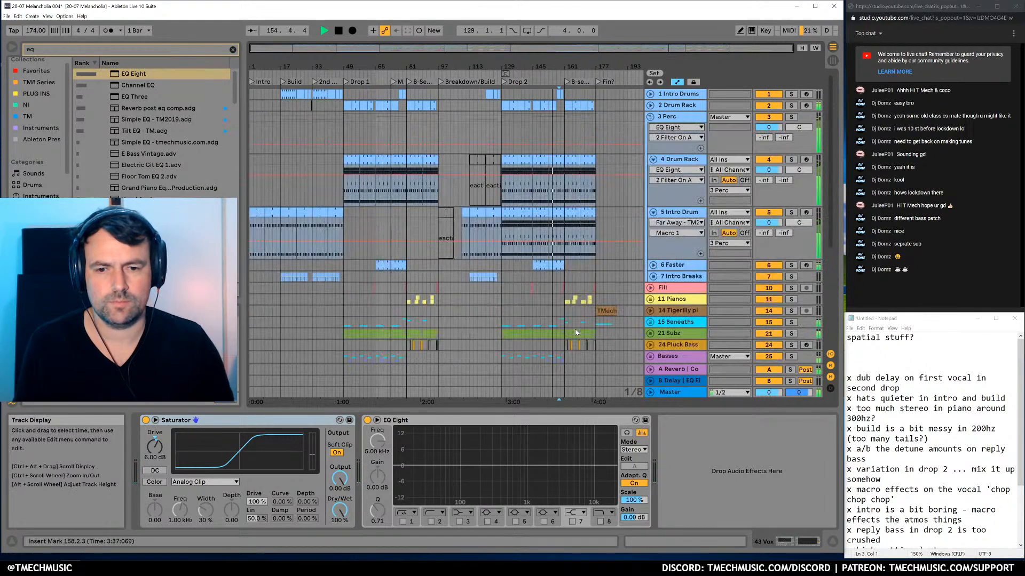
pyautogui.click(411, 522)
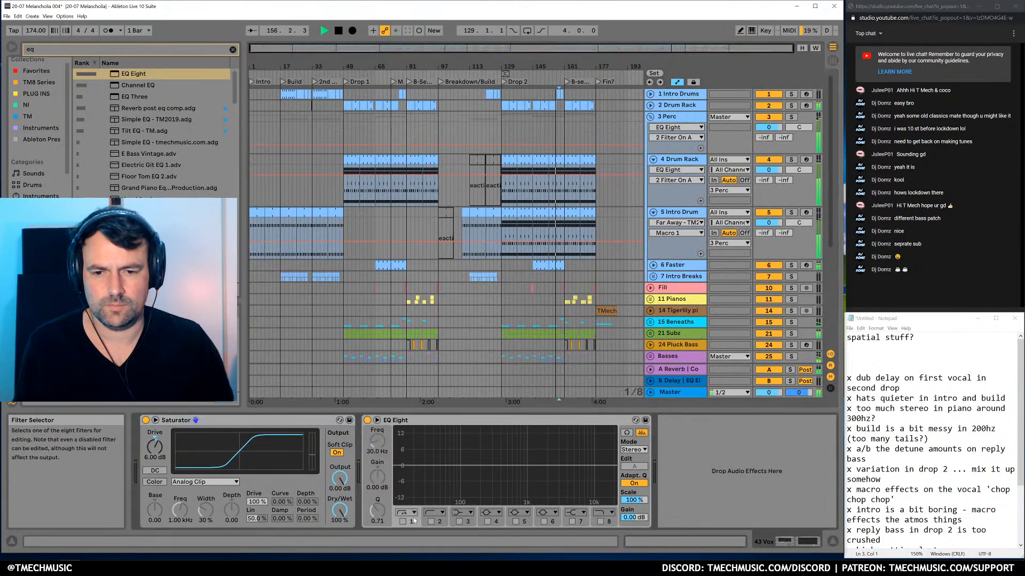
pyautogui.click(439, 521)
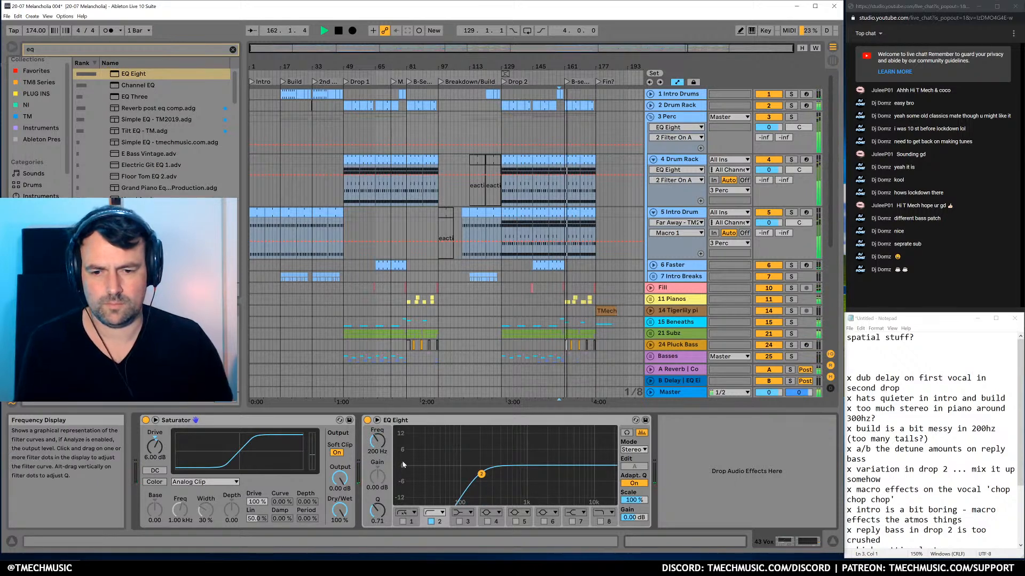
pyautogui.click(367, 421)
pyautogui.click(650, 117)
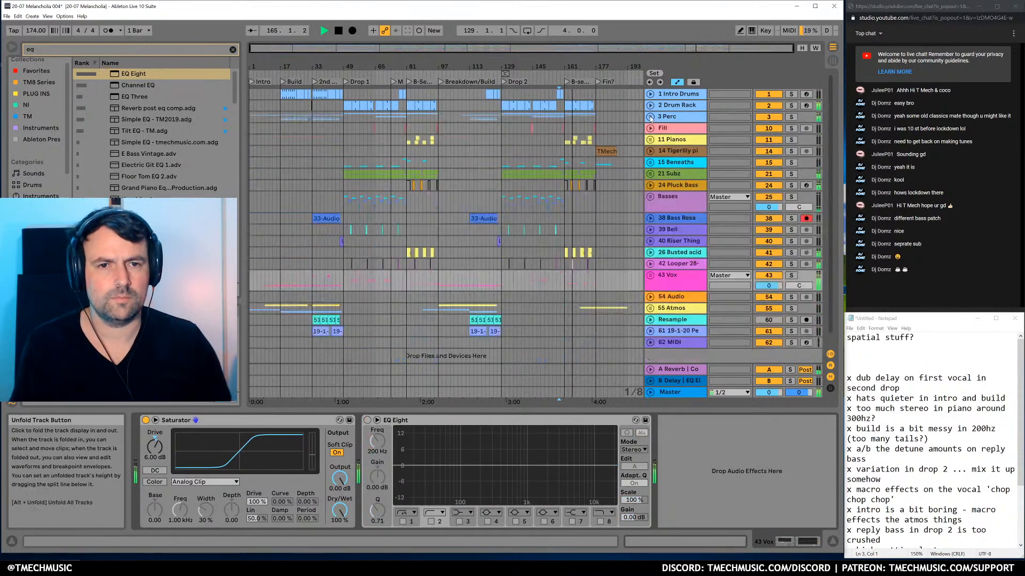
# Play the ending from the Fin? section, stop playback, and place the insert marker at 27.2.1 on the Riser Thing track
pyautogui.click(618, 274)
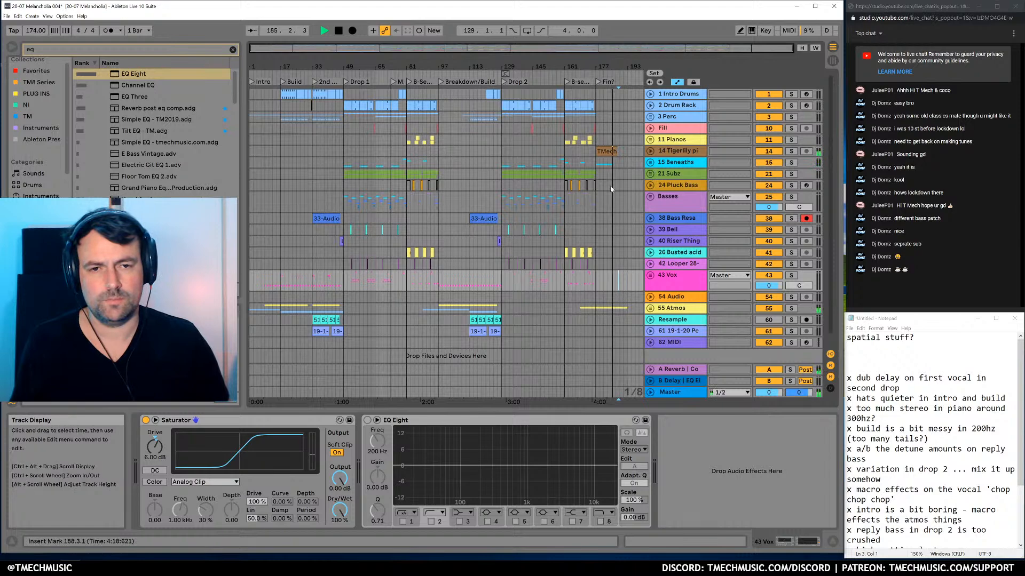
pyautogui.press('space')
pyautogui.click(676, 164)
pyautogui.hotkey('ctrl', 'a')
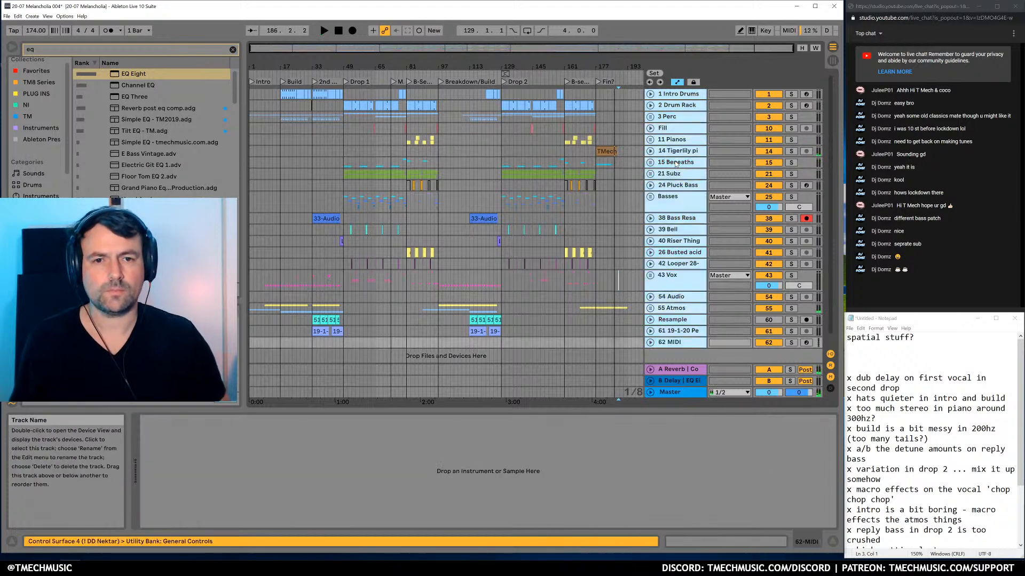
pyautogui.click(300, 240)
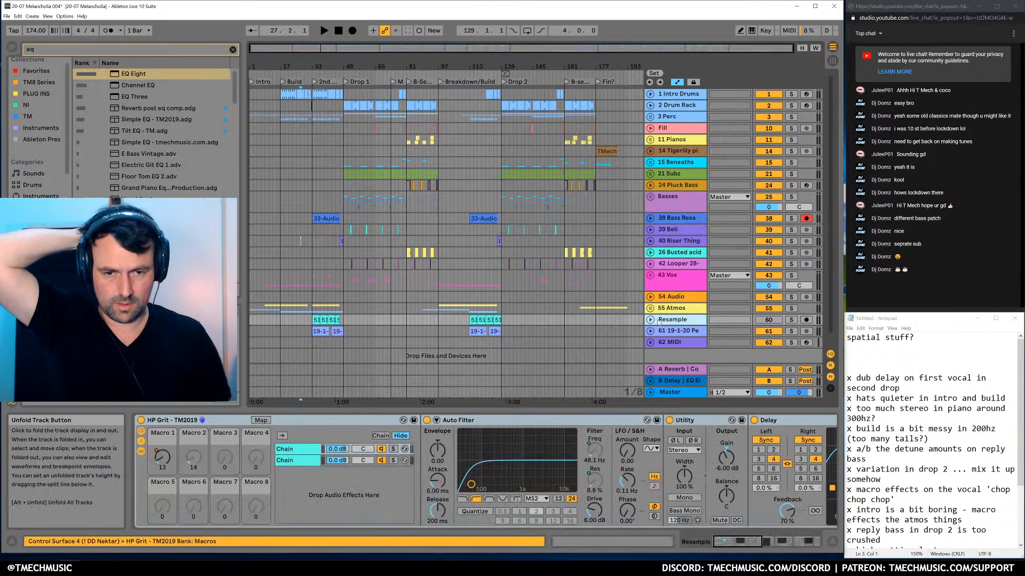
# Delete the Resample track from the arrangement
pyautogui.click(673, 309)
pyautogui.click(673, 320)
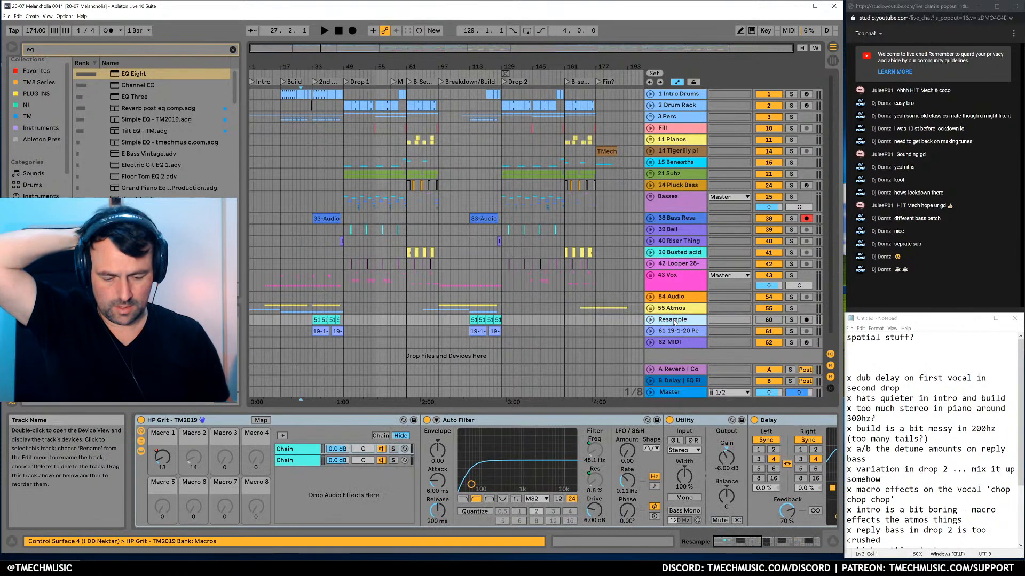
pyautogui.press('Delete')
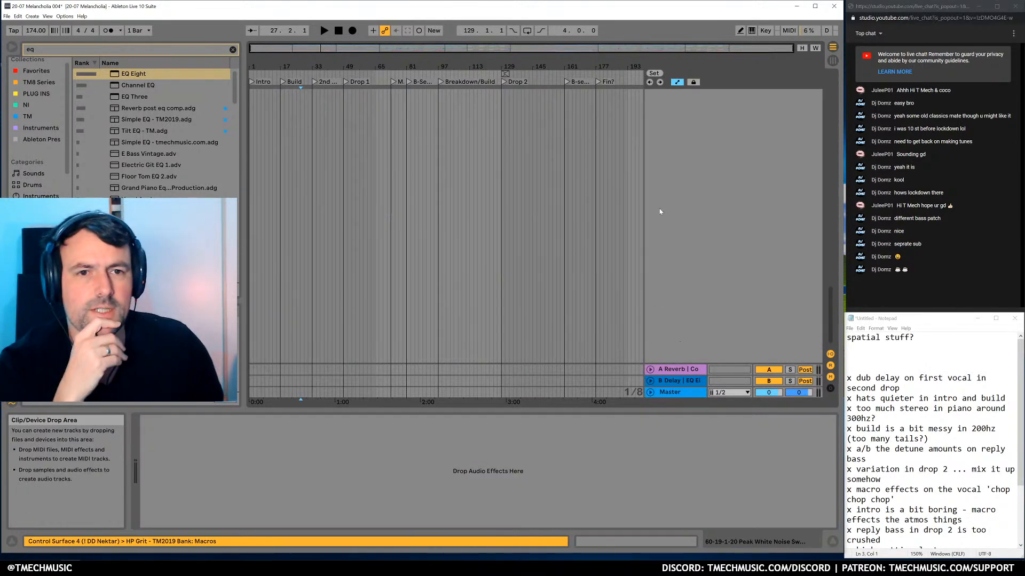
pyautogui.scroll(3, 557, 252)
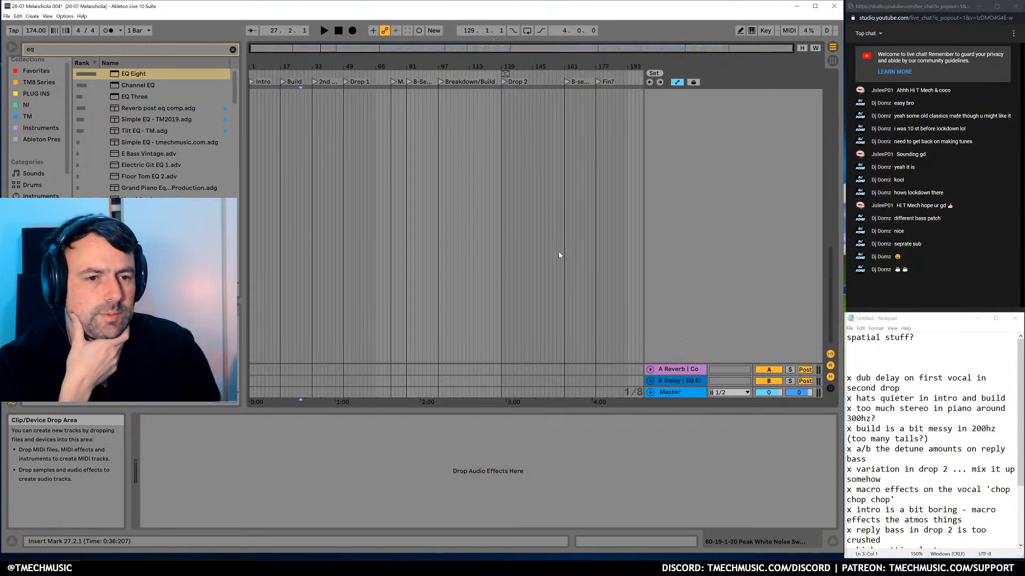
pyautogui.scroll(5, 555, 253)
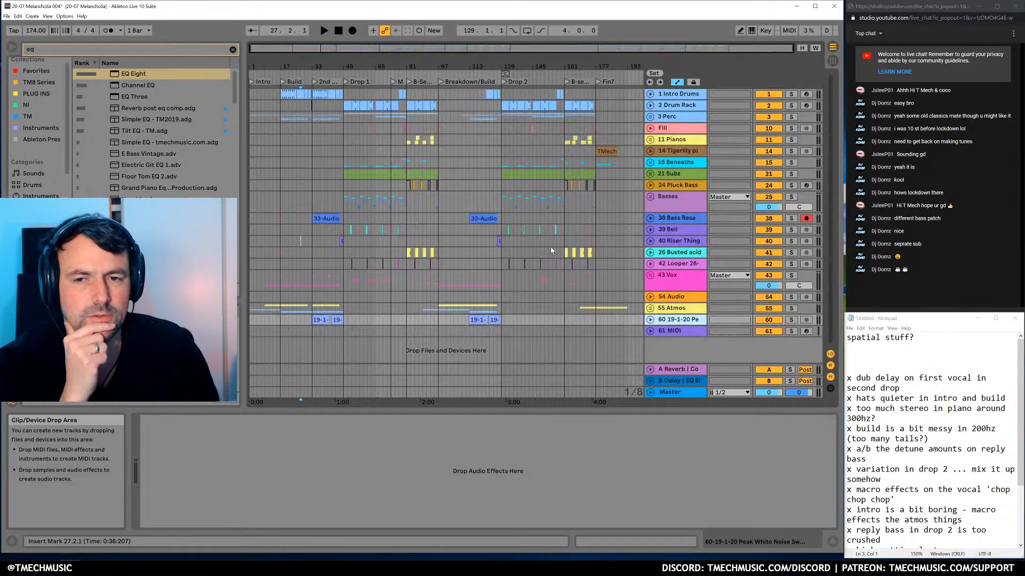
# Move the Subz group up directly below Fill, and undo moving the Pianos group to the end of the track list
pyautogui.click(669, 175)
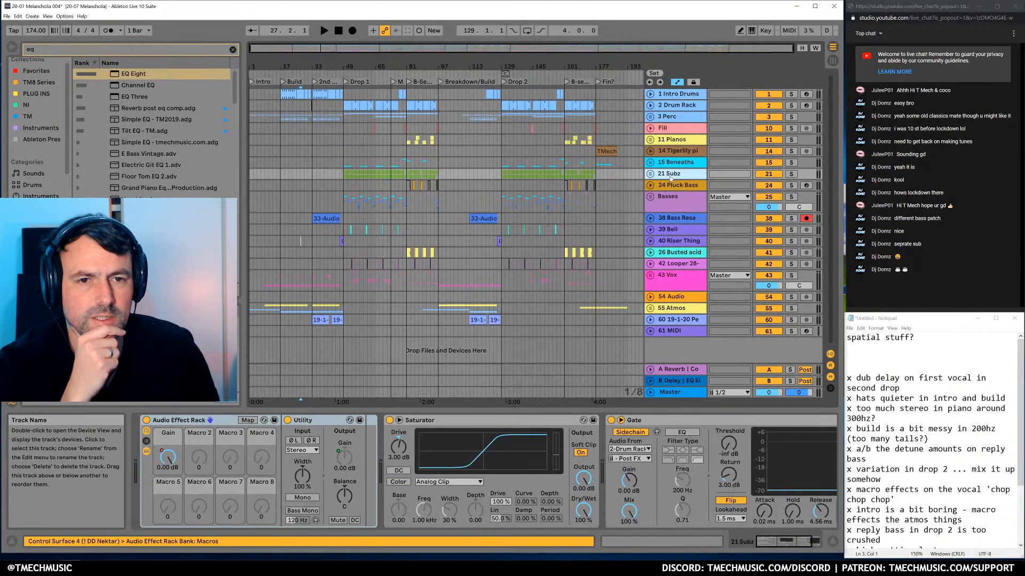
pyautogui.moveTo(670, 177); pyautogui.dragTo(674, 142)
pyautogui.click(673, 152)
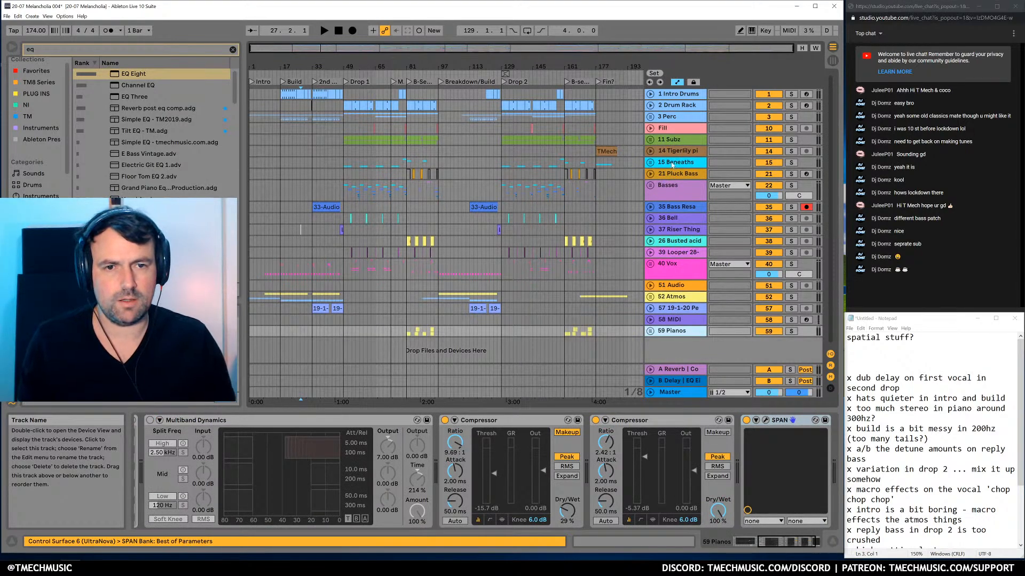
pyautogui.hotkey('ctrl', 'z')
# Group the Pianos and Tigerlily tracks together and name the new group "# Pianos"
pyautogui.click(674, 164)
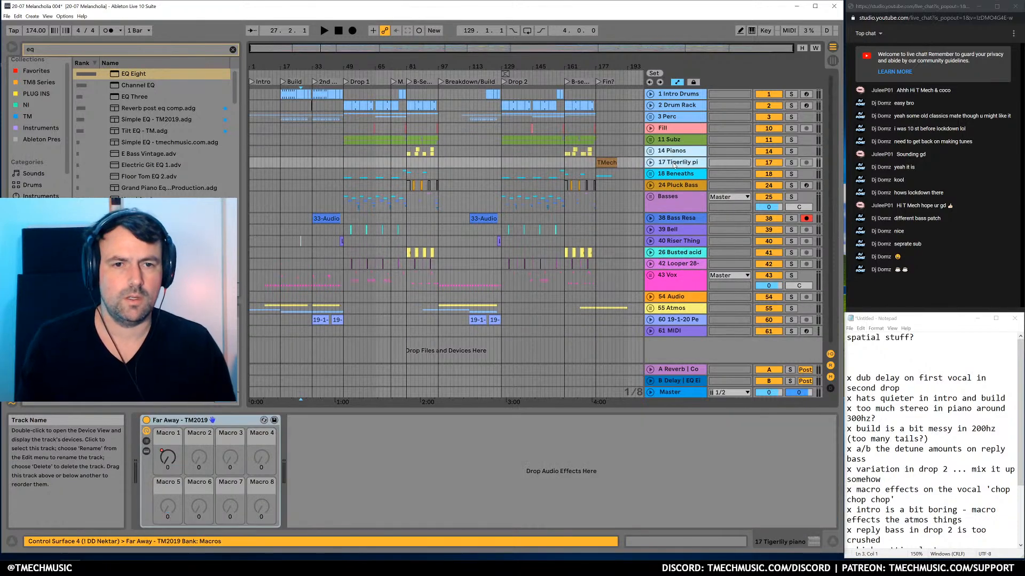
pyautogui.hotkey('ctrl', 'g')
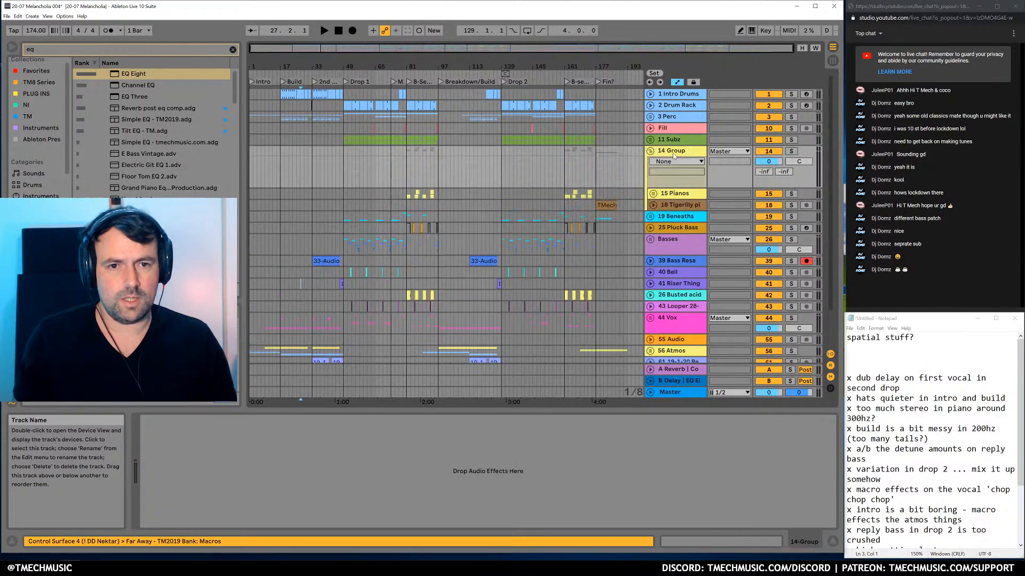
pyautogui.hotkey('ctrl', 'r')
pyautogui.write('# Pianos')
pyautogui.press('Return')
# Fold the new Pianos group and move it to the end of the track list below the MIDI track
pyautogui.click(653, 151)
pyautogui.moveTo(670, 168); pyautogui.dragTo(677, 338)
pyautogui.moveTo(688, 253); pyautogui.dragTo(685, 200)
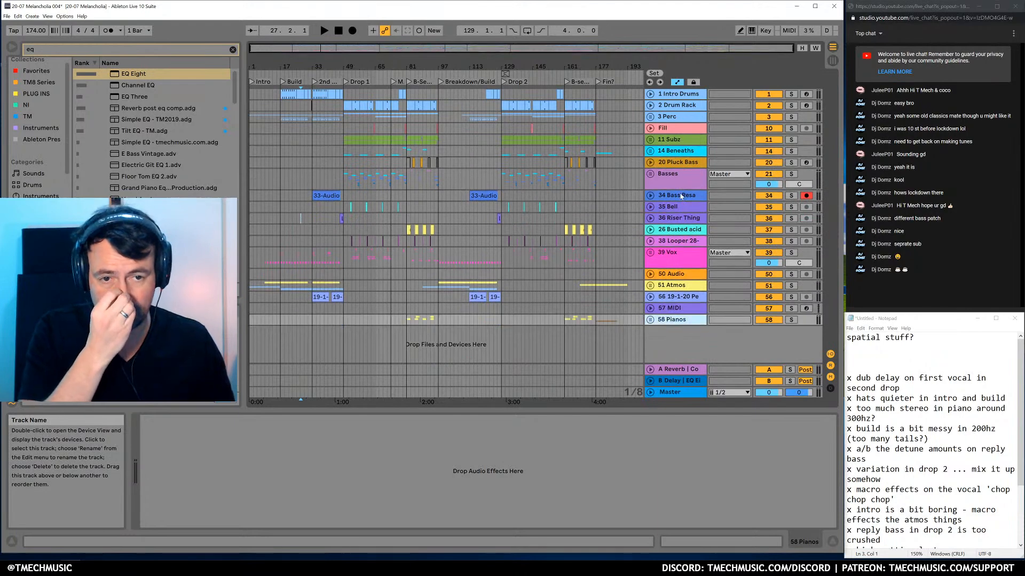
# Check the devices on the bass and Bell tracks, and move the Bass Resample track down below the Atmos group
pyautogui.click(678, 179)
pyautogui.click(675, 153)
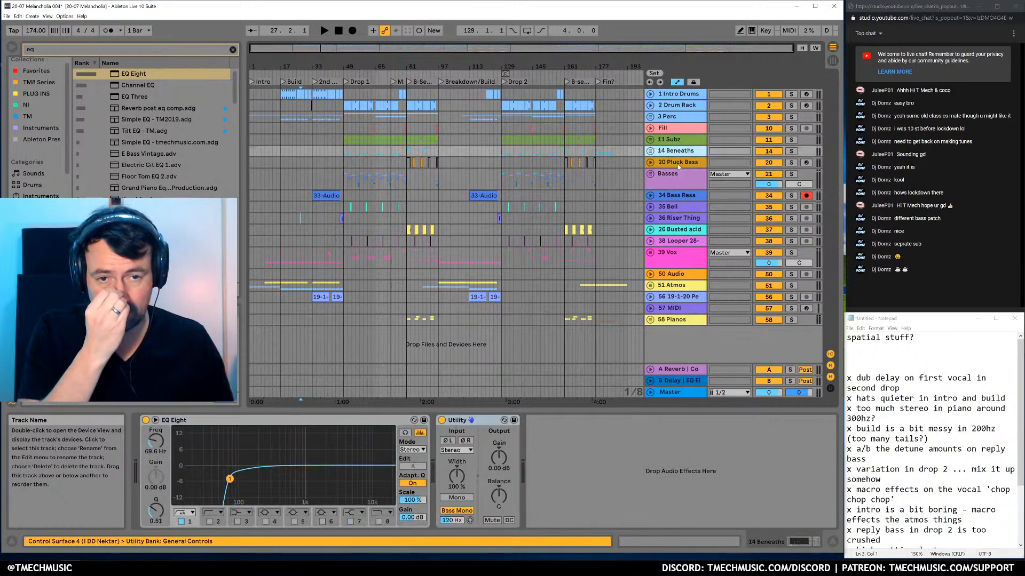
pyautogui.click(677, 163)
pyautogui.click(677, 198)
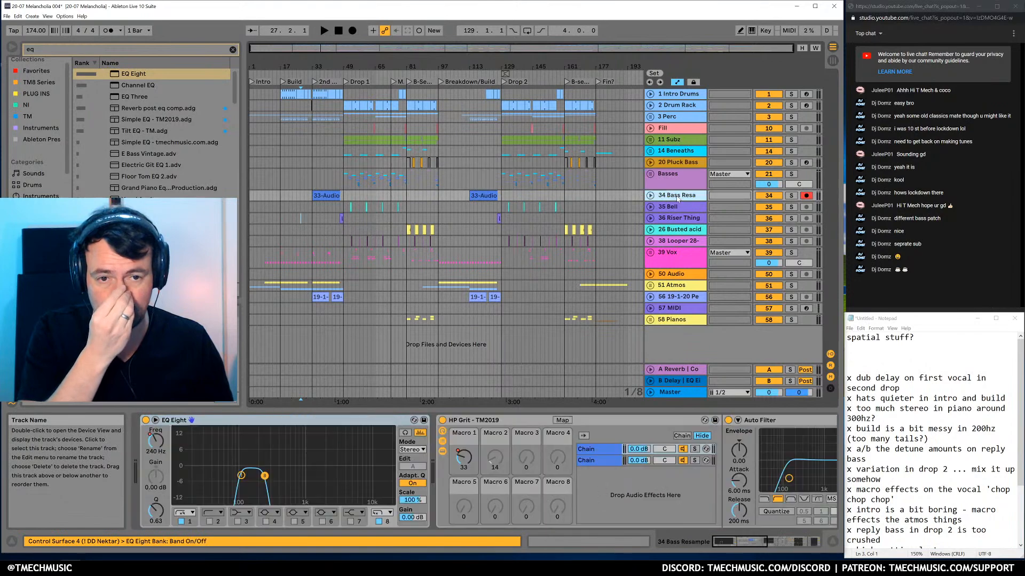
pyautogui.click(676, 210)
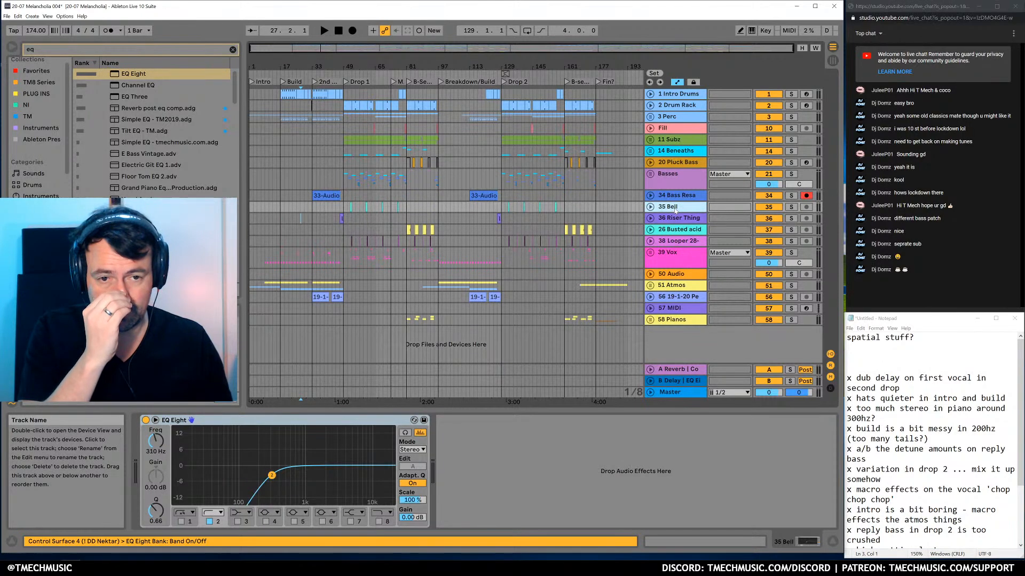
pyautogui.click(672, 198)
pyautogui.moveTo(667, 200); pyautogui.dragTo(671, 290)
# Unfold the empty Audio track above Atmos to check it, and delete that track
pyautogui.click(680, 262)
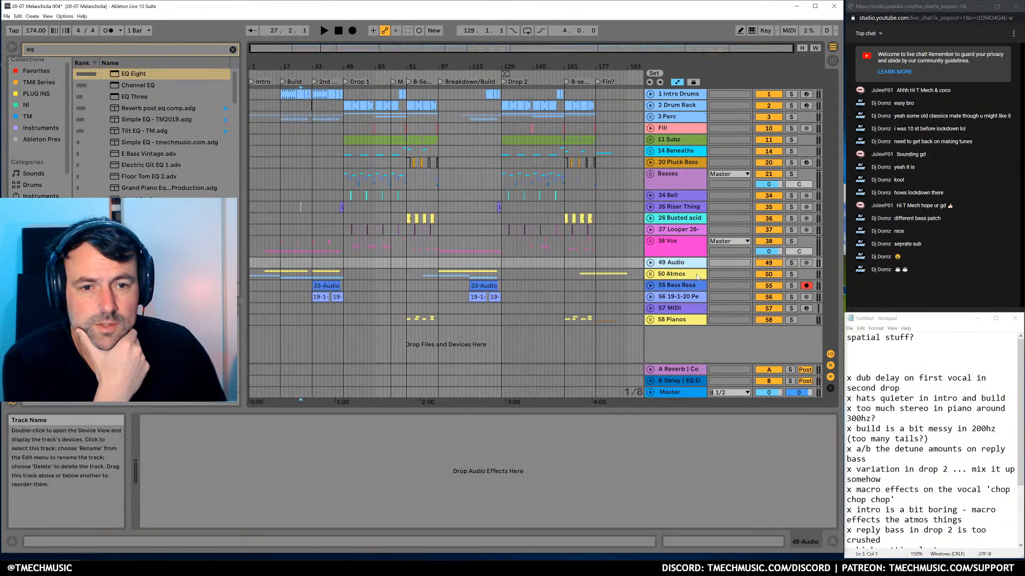
pyautogui.click(650, 263)
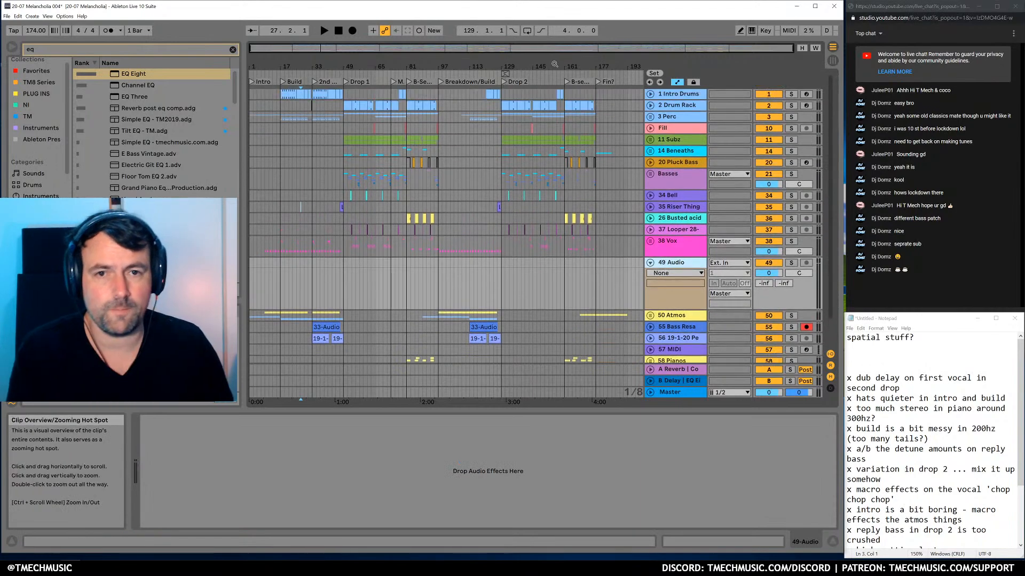
pyautogui.click(668, 267)
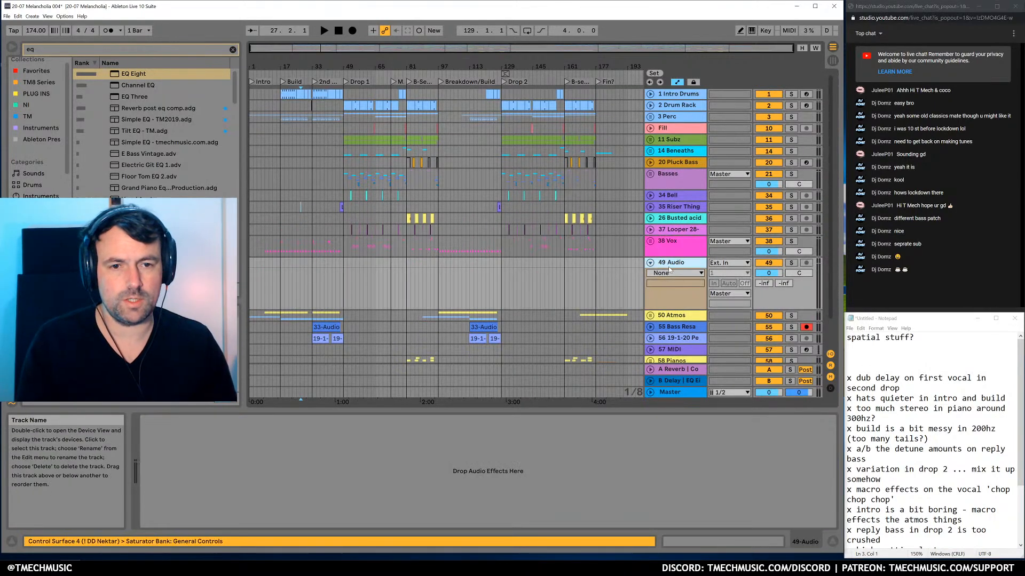
pyautogui.press('Delete')
# Audition the Looper track in Drop 2 by briefly soloing it during playback from around bar 136
pyautogui.click(667, 233)
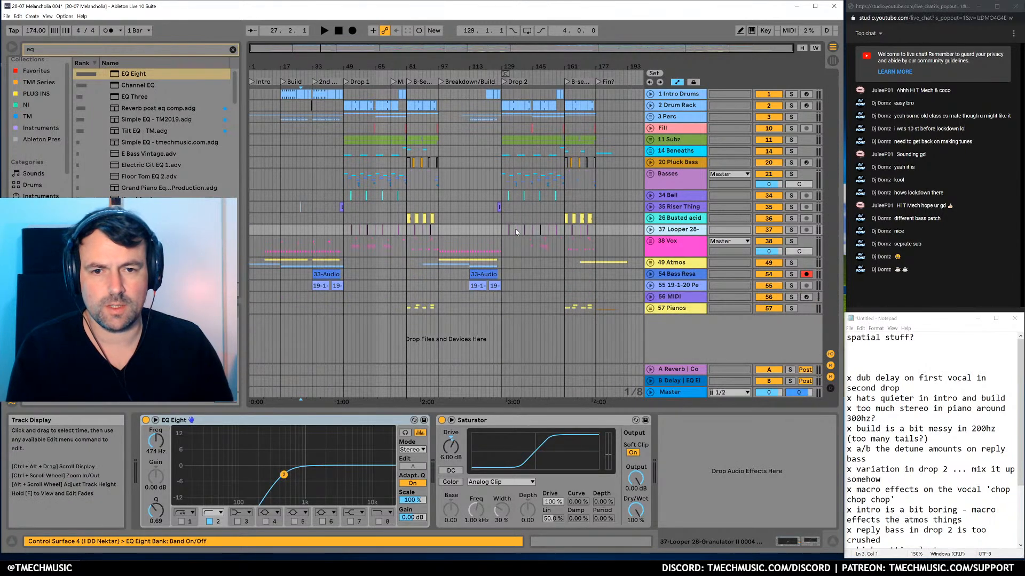
pyautogui.click(516, 232)
pyautogui.press('space')
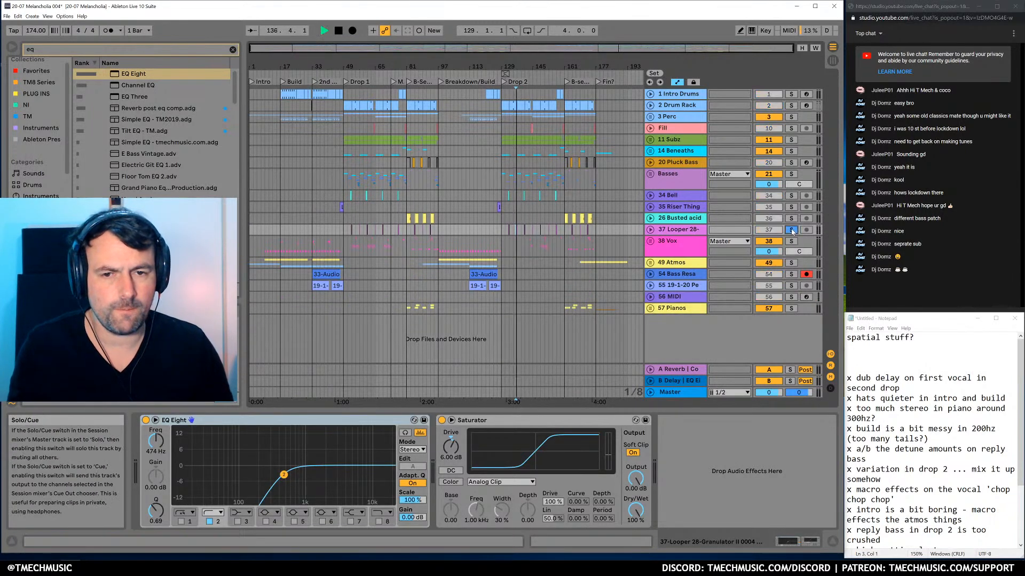
pyautogui.click(791, 229)
pyautogui.click(791, 230)
pyautogui.press('space')
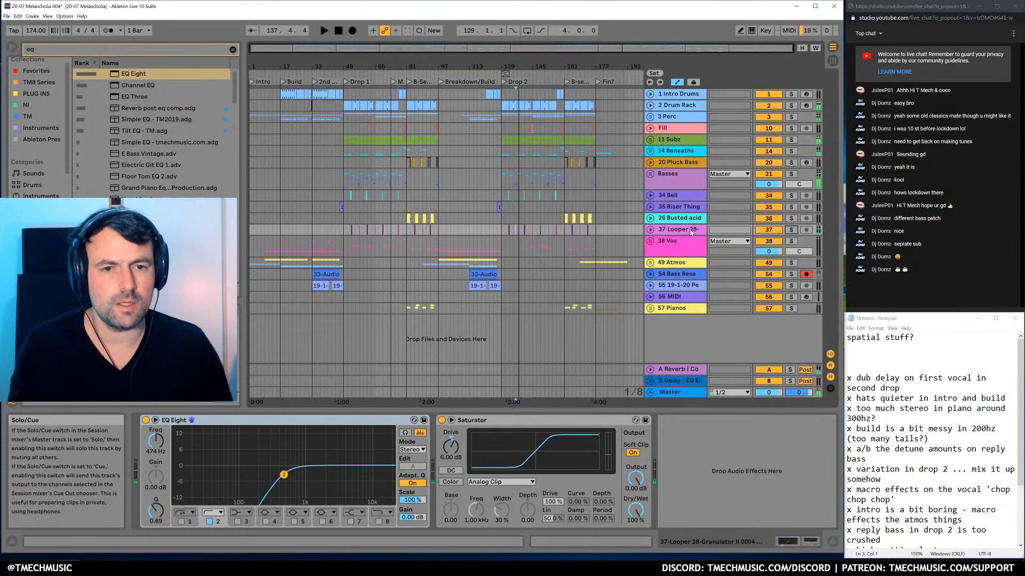
# Rename the Looper track "# Fem Vox"
pyautogui.hotkey('ctrl', 'r')
pyautogui.write('# F')
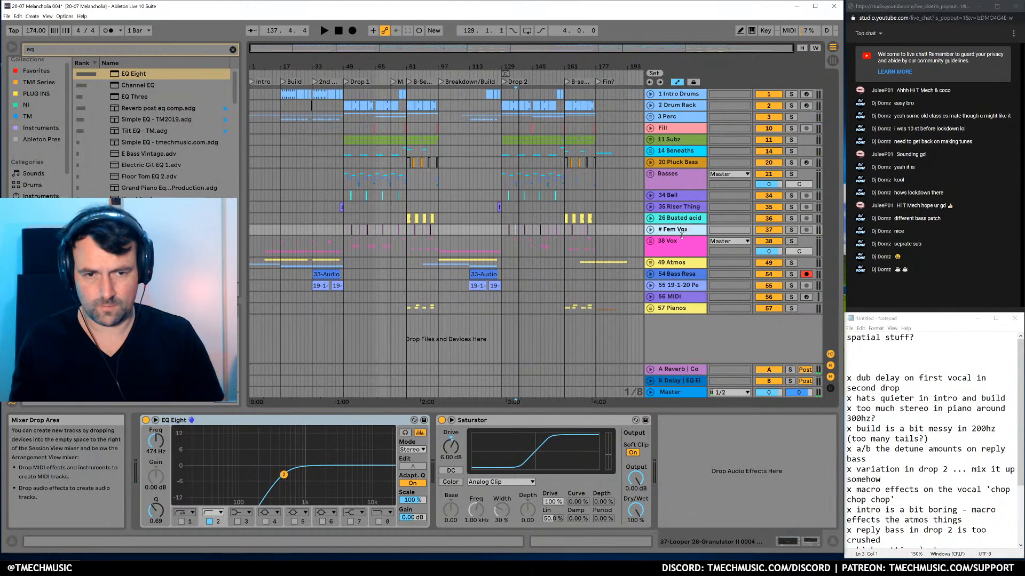
pyautogui.press('Return')
# Move the Riser Thing track down below Bass Resample
pyautogui.click(671, 219)
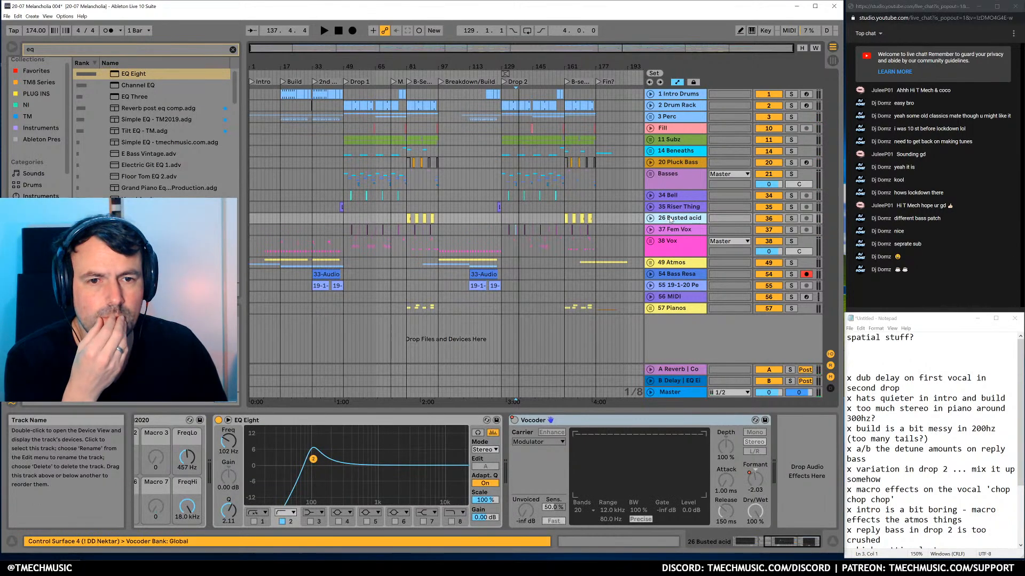
pyautogui.click(665, 197)
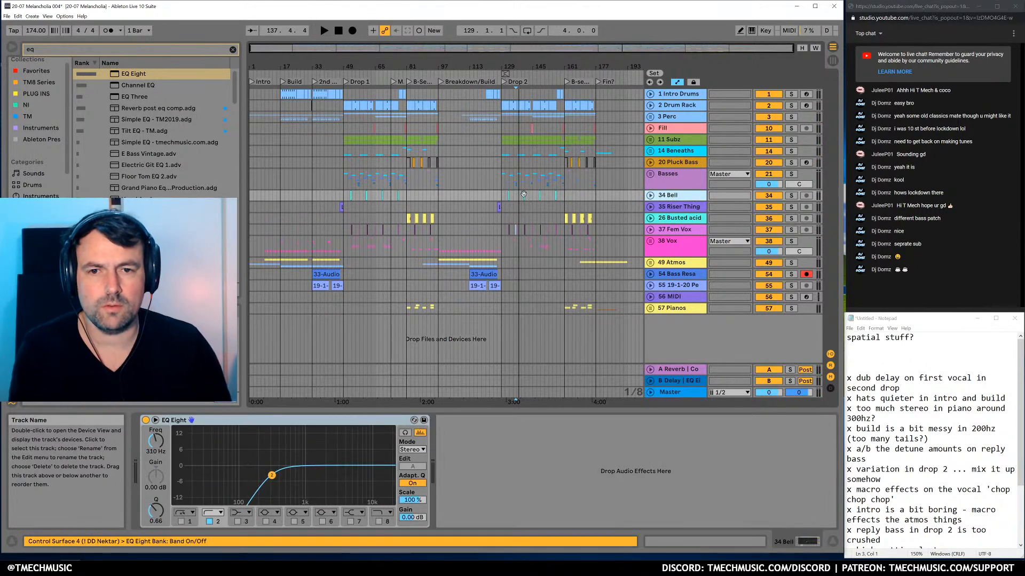
pyautogui.moveTo(674, 208); pyautogui.dragTo(681, 276)
# Move the Busted acid track above Bell, directly below the Basses group
pyautogui.click(670, 198)
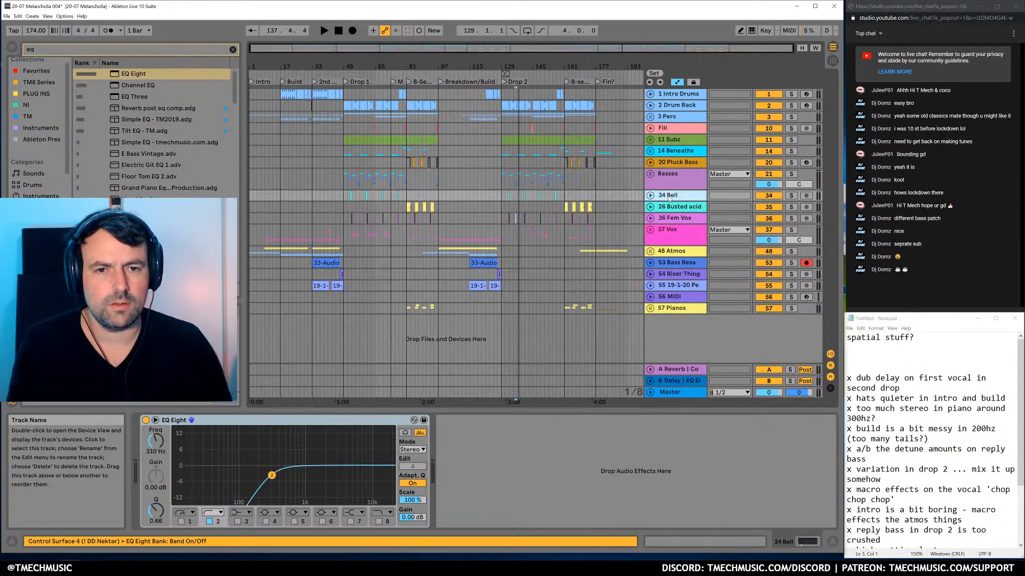
pyautogui.moveTo(678, 210)
pyautogui.mouseDown()
pyautogui.moveTo(676, 196)
pyautogui.moveTo(682, 208)
pyautogui.mouseUp()
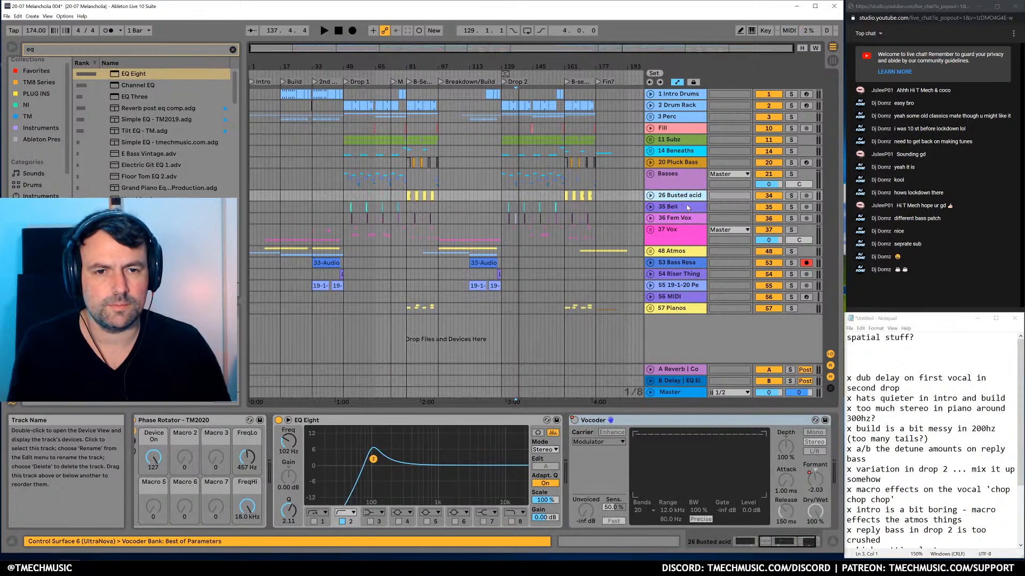
pyautogui.click(680, 208)
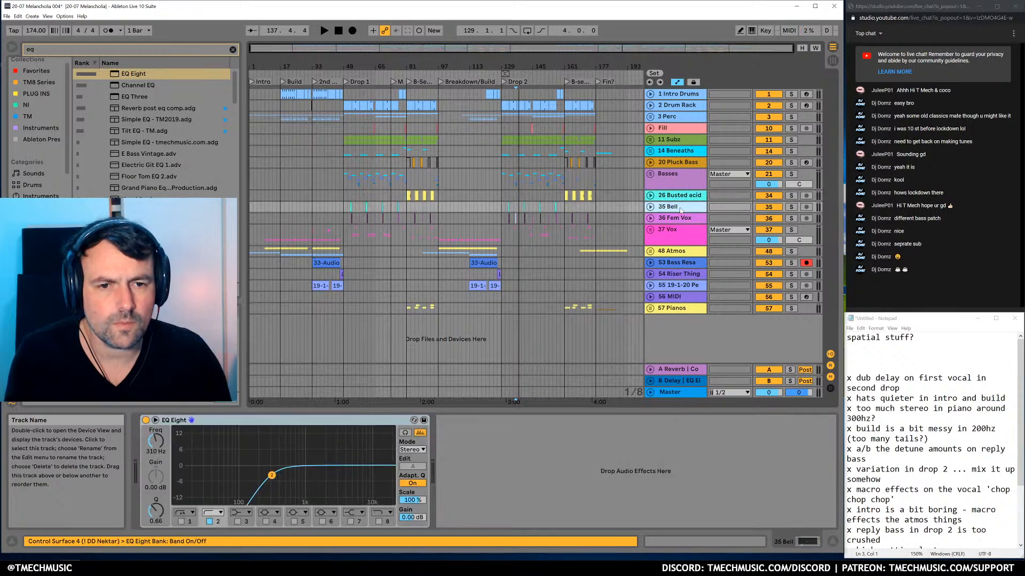
# Solo the 19-1-20 Peak White Noise Sweeps track and audition its clip in the Breakdown/Build section
pyautogui.click(678, 252)
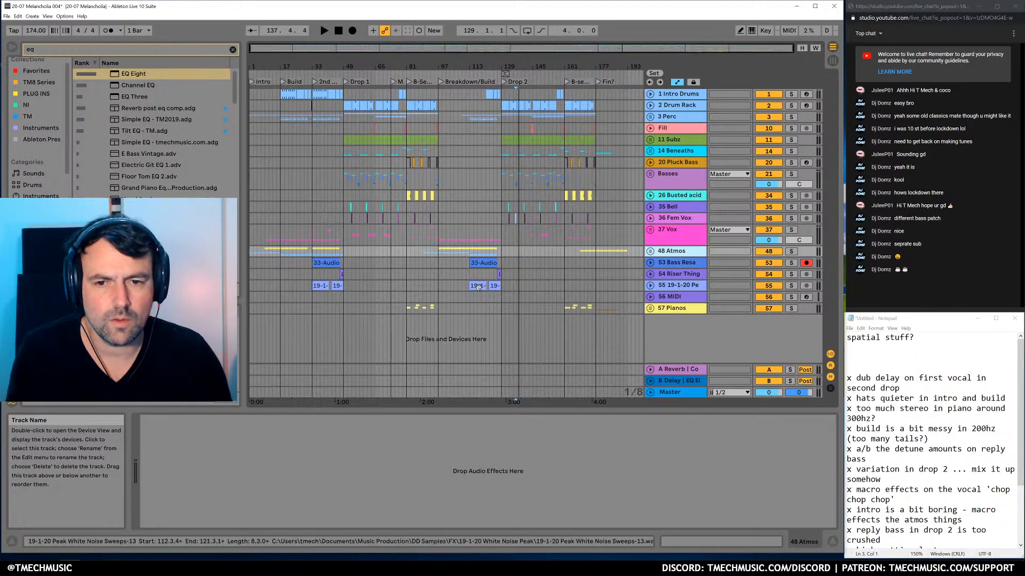
pyautogui.click(676, 289)
pyautogui.click(791, 286)
pyautogui.press('space')
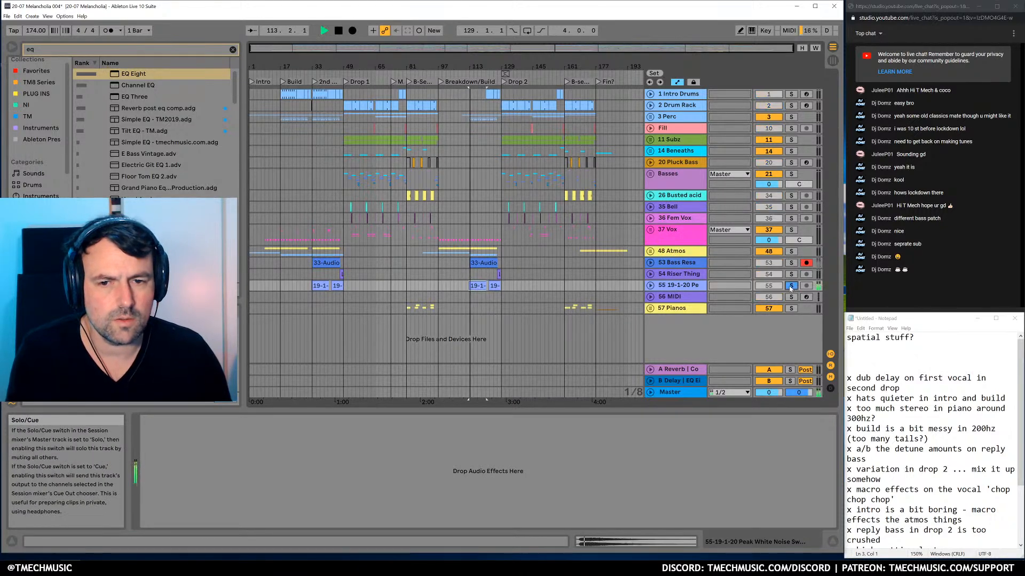
pyautogui.press('space')
# Rename the white noise sweeps track "# Sweep"
pyautogui.hotkey('ctrl', 'r')
pyautogui.write('# Sweep')
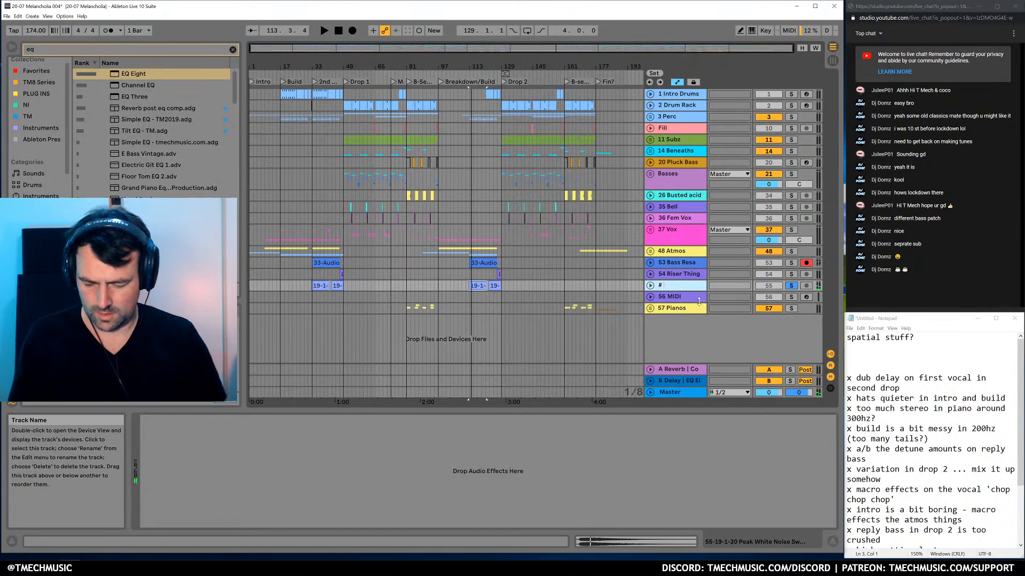
pyautogui.press('Return')
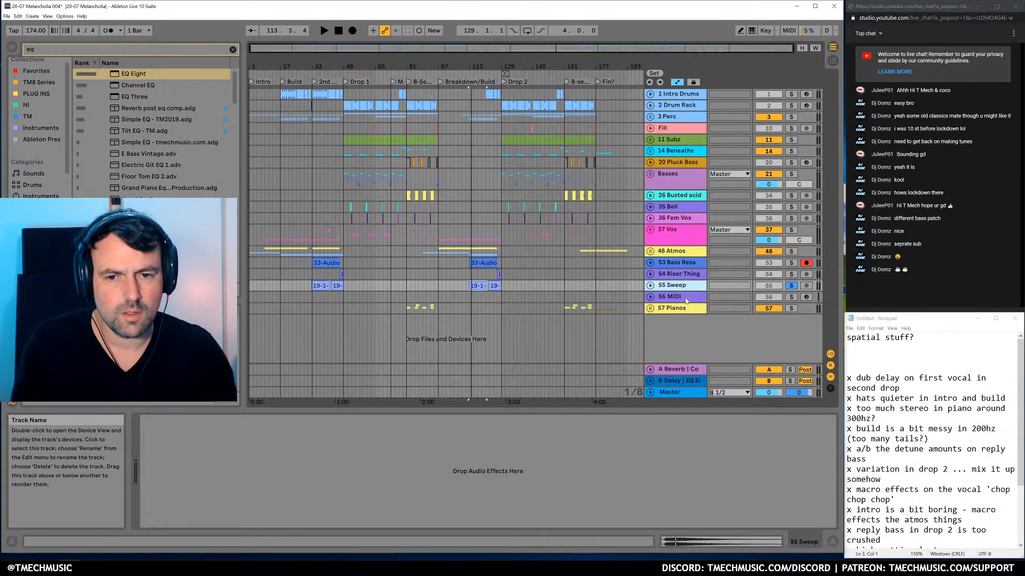
# Delete the empty MIDI track and move the Pianos group up between Bell and Fem Vox
pyautogui.click(686, 299)
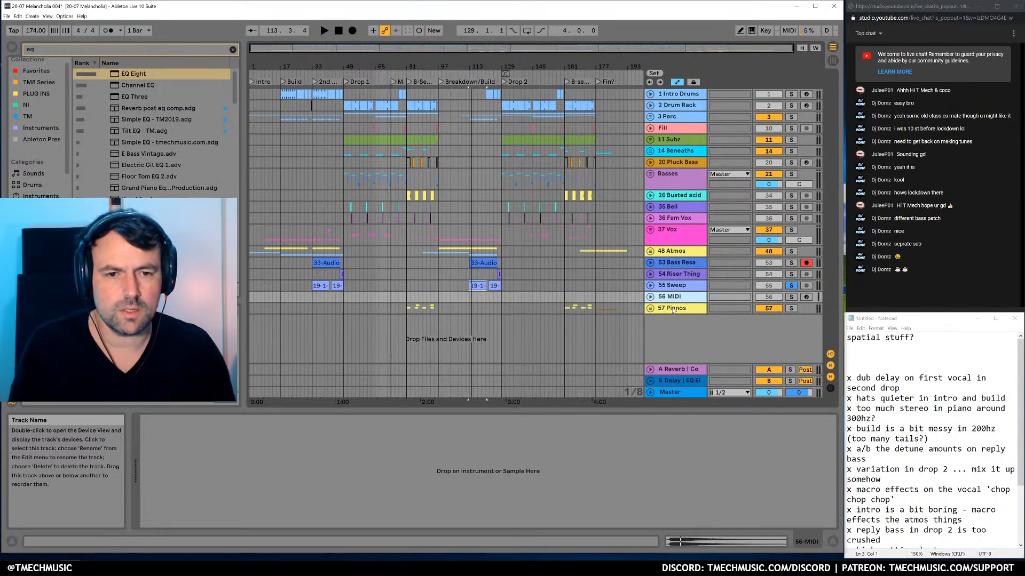
pyautogui.press('Delete')
pyautogui.moveTo(673, 300); pyautogui.dragTo(688, 212)
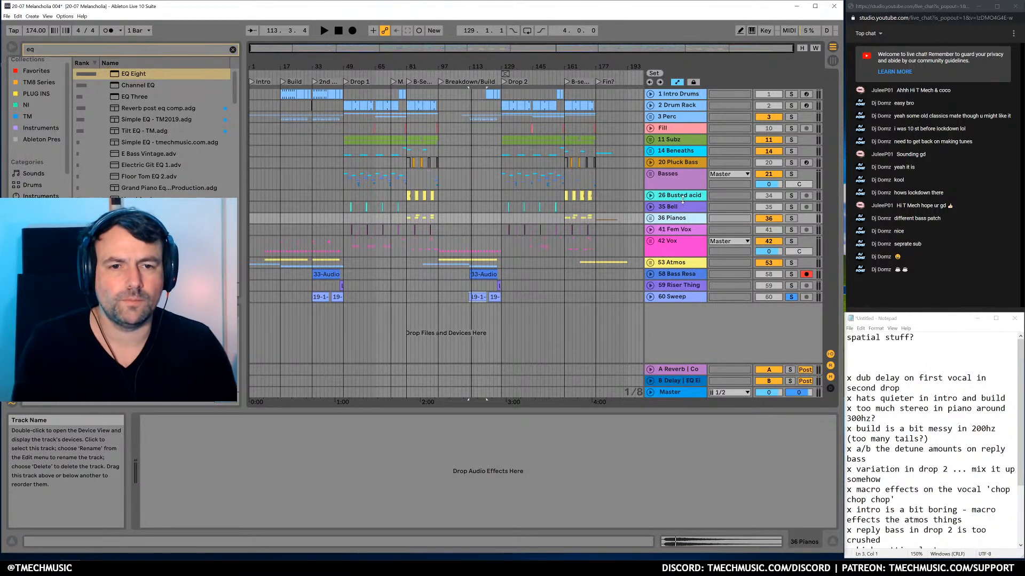
# Group the tracks from Beneaths through Busted acid, name the group "# Basses" and fold it
pyautogui.click(676, 153)
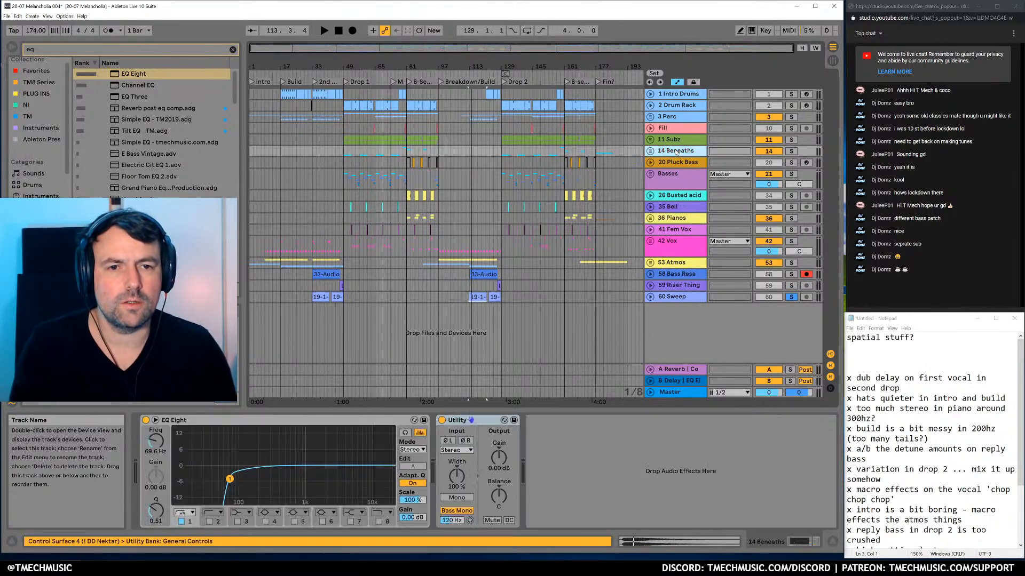
pyautogui.click(681, 198)
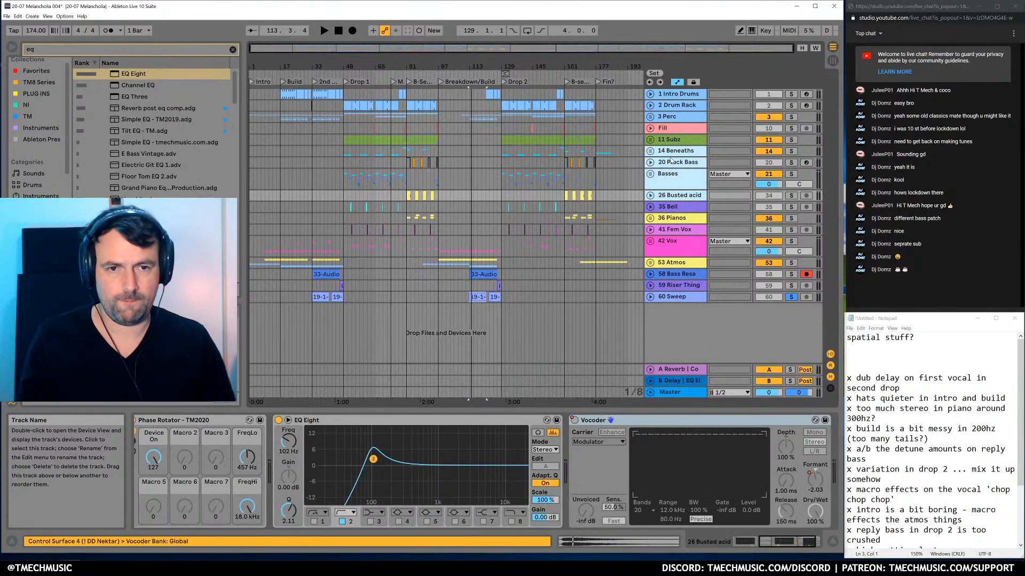
pyautogui.hotkey('ctrl', 'g')
pyautogui.hotkey('ctrl', 'r')
pyautogui.write('# Basses')
pyautogui.press('Return')
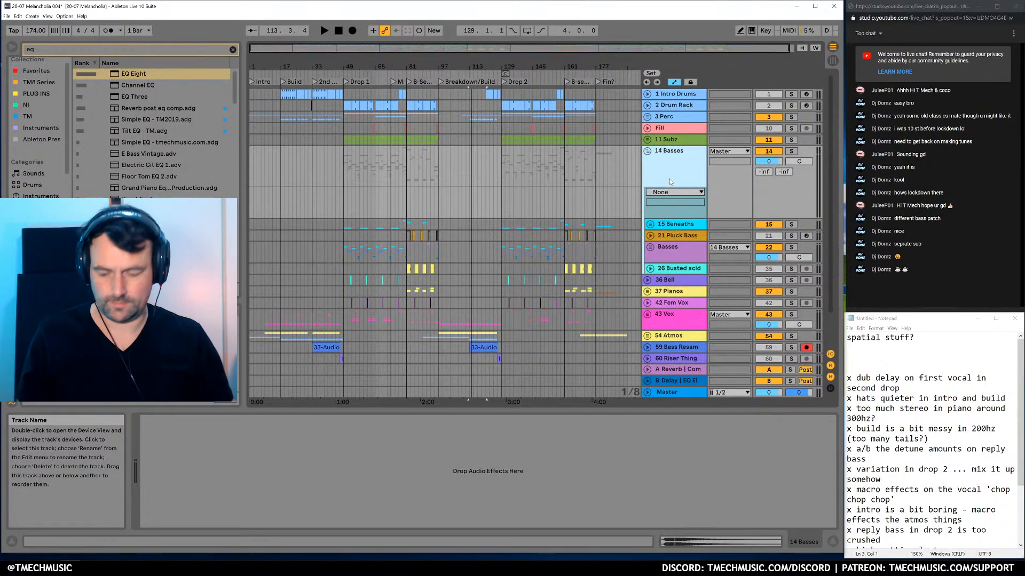
pyautogui.click(647, 152)
# Group the Bell and Pianos tracks, name the group "# Instruments" and fold it
pyautogui.click(672, 208)
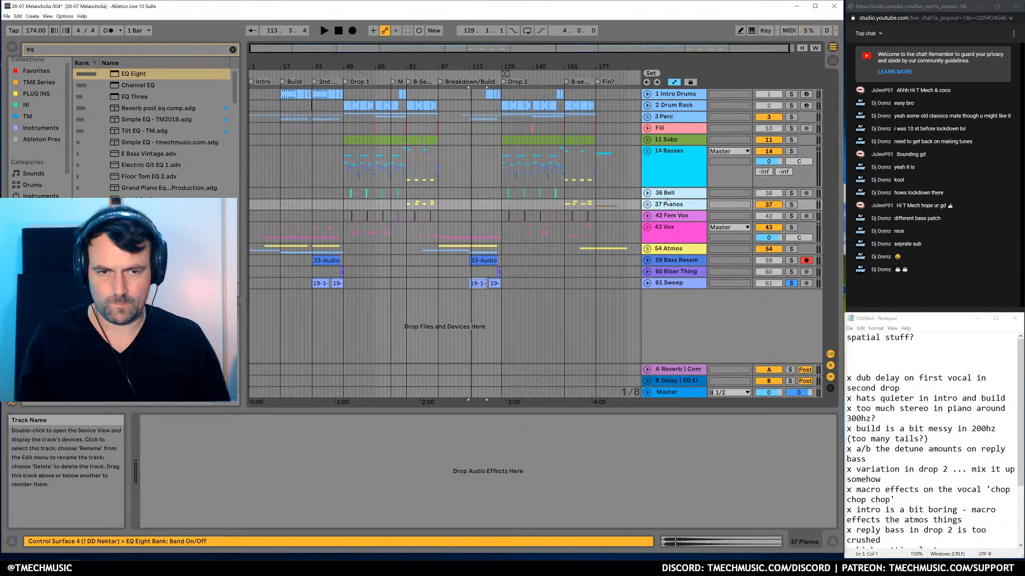
pyautogui.hotkey('ctrl', 'g')
pyautogui.hotkey('ctrl', 'r')
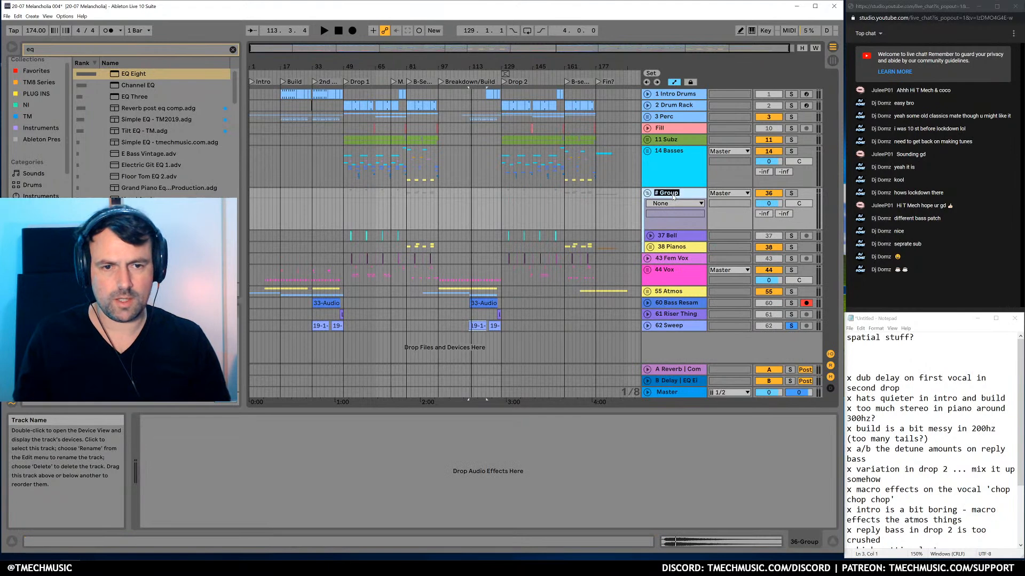
pyautogui.write('#')
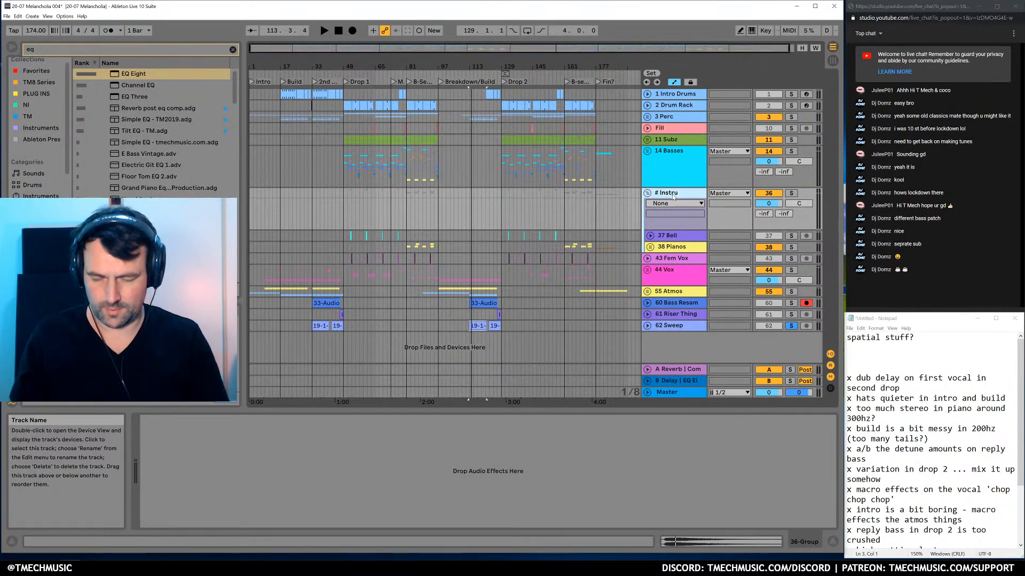
pyautogui.press('Return')
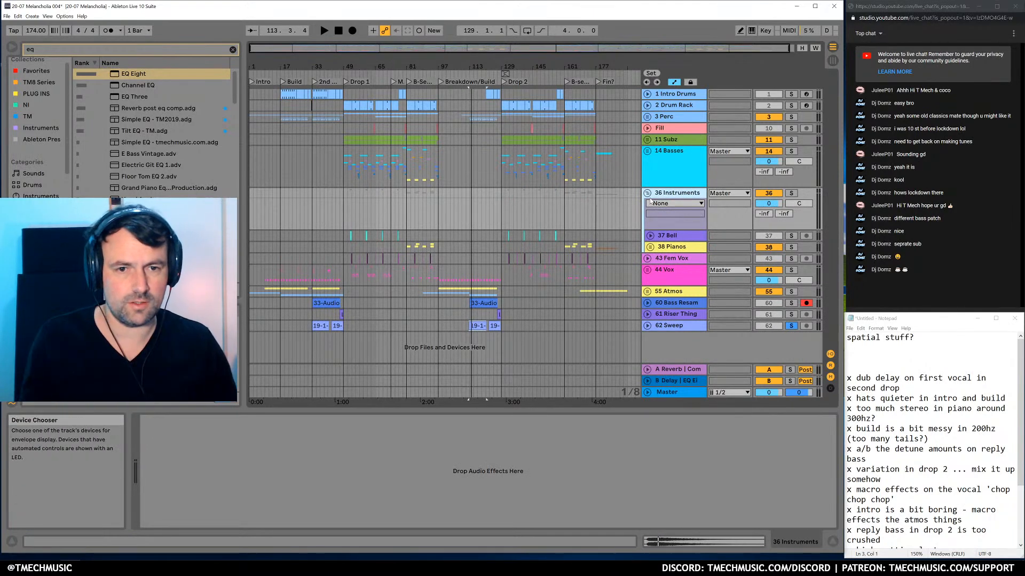
pyautogui.click(647, 193)
# Group the Fem Vox and Vox tracks, name the group "# Vox" and fold it
pyautogui.click(677, 226)
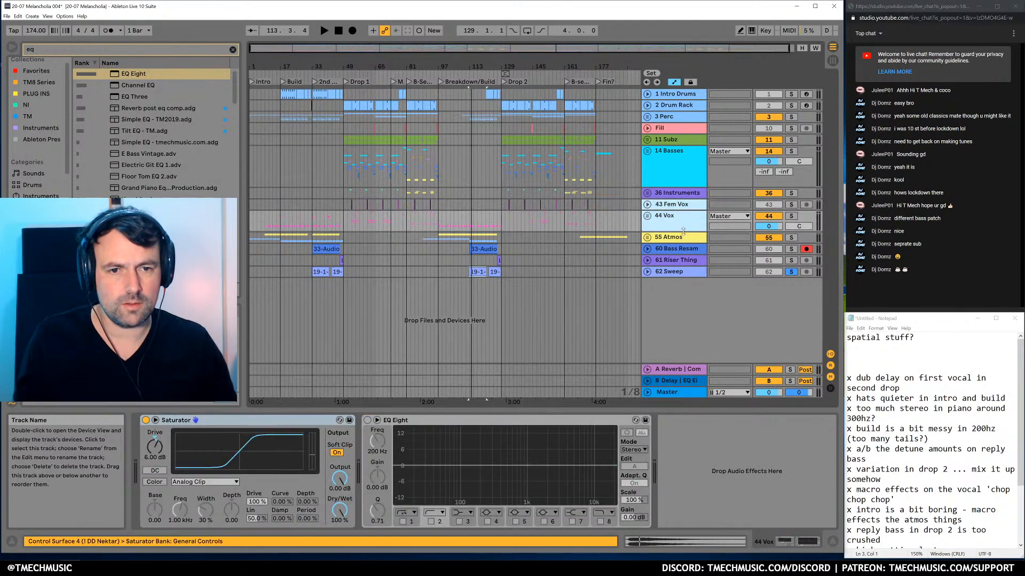
pyautogui.hotkey('ctrl', 'g')
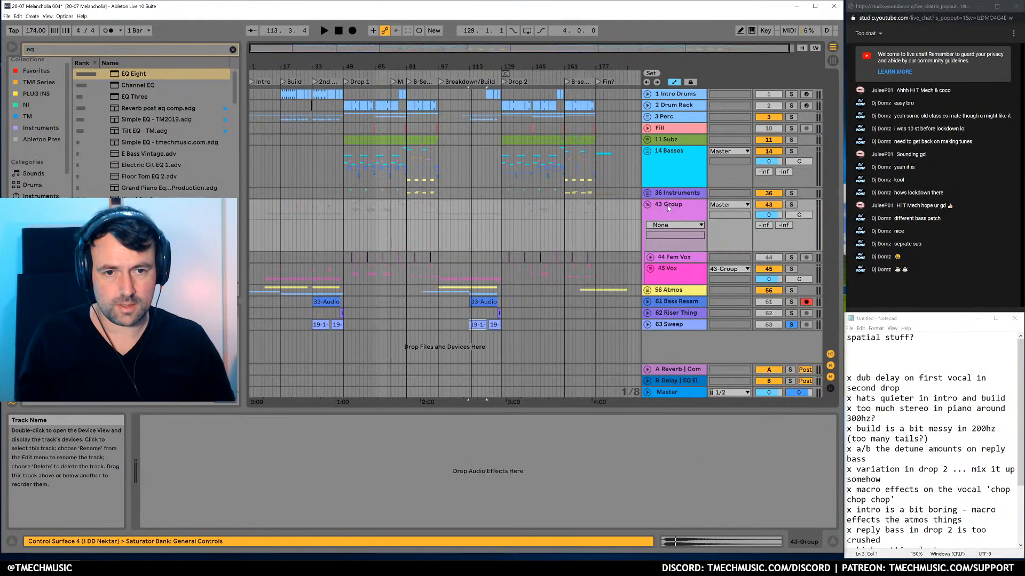
pyautogui.hotkey('ctrl', 'r')
pyautogui.write('#')
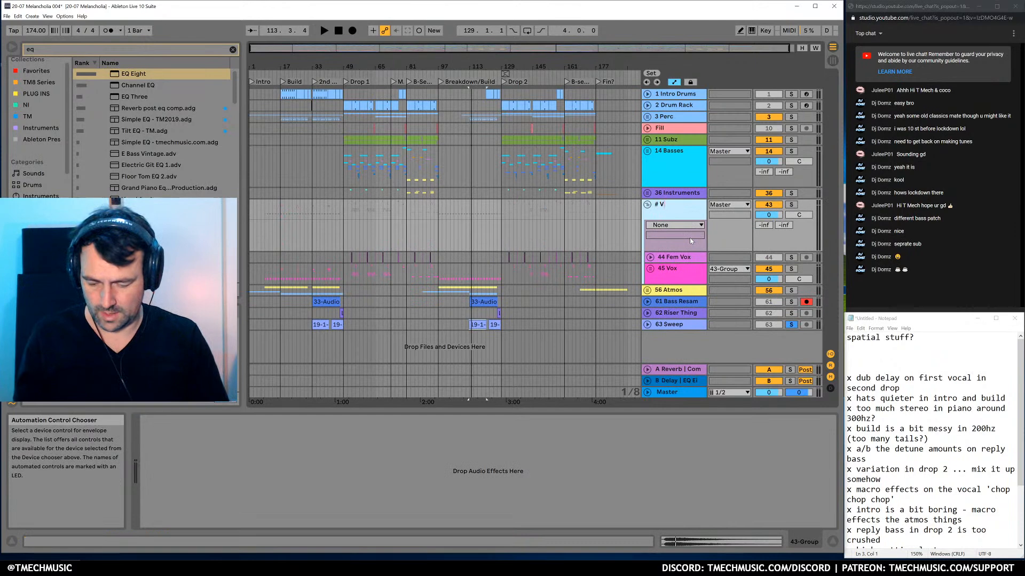
pyautogui.write(' Vox')
pyautogui.press('Return')
pyautogui.click(648, 204)
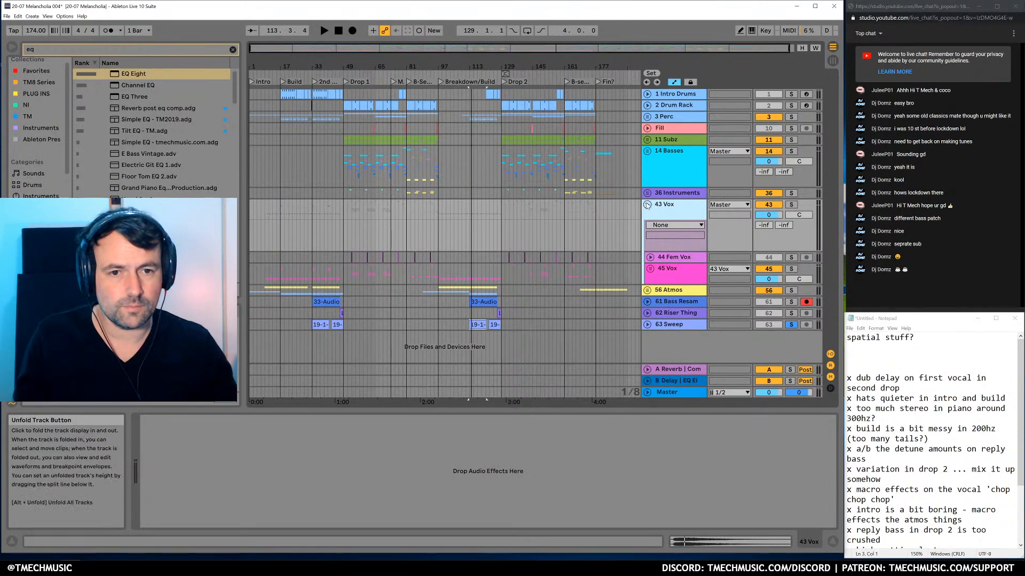
# Move the Bass Resample track up between the Basses and Instruments groups
pyautogui.click(667, 229)
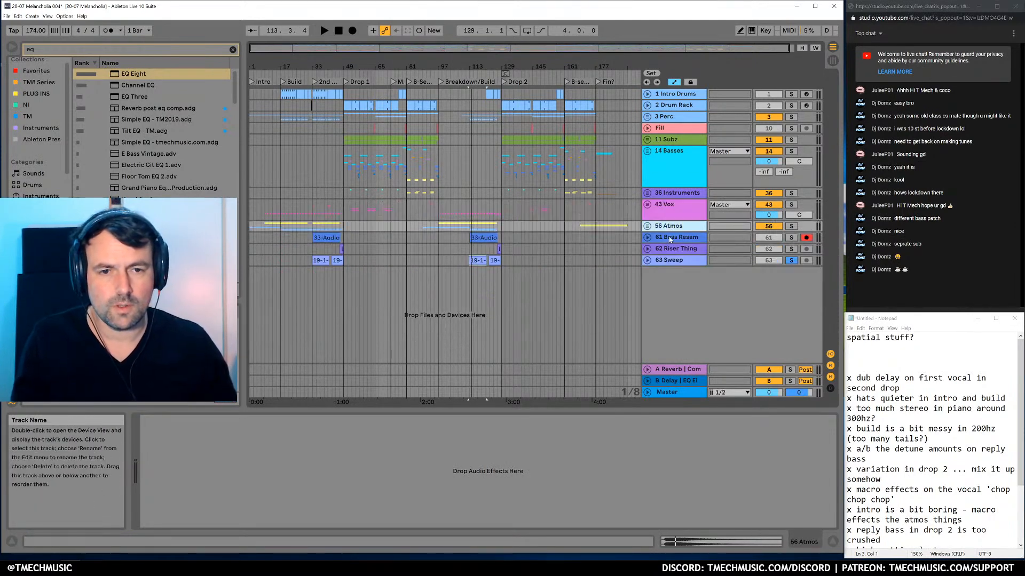
pyautogui.click(670, 240)
pyautogui.moveTo(671, 240)
pyautogui.mouseDown()
pyautogui.moveTo(673, 257)
pyautogui.moveTo(686, 174)
pyautogui.moveTo(686, 198)
pyautogui.mouseUp()
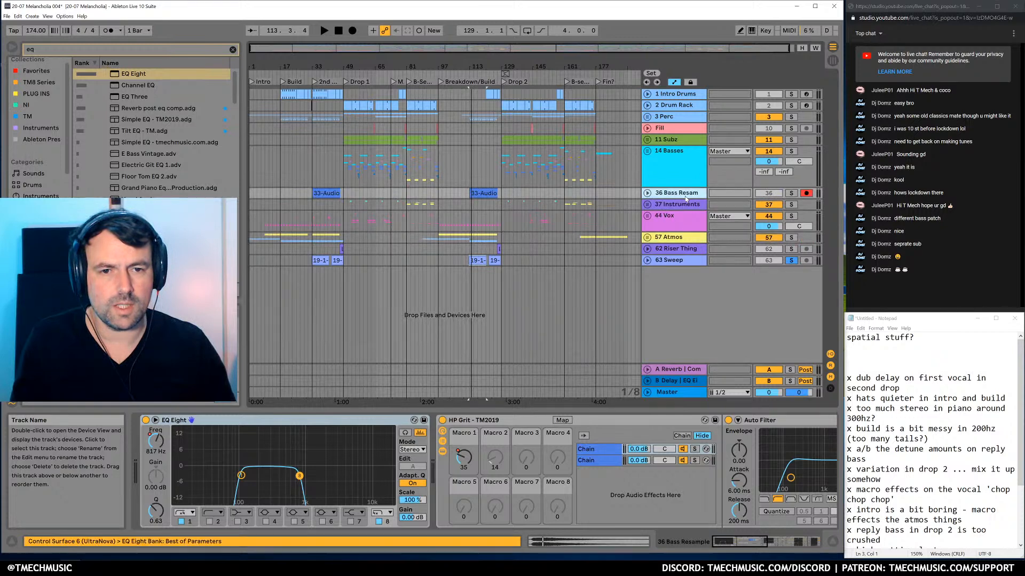
# Group the Atmos, Riser Thing and Sweep tracks, name the group "# FX" and fold it
pyautogui.click(678, 241)
pyautogui.click(676, 262)
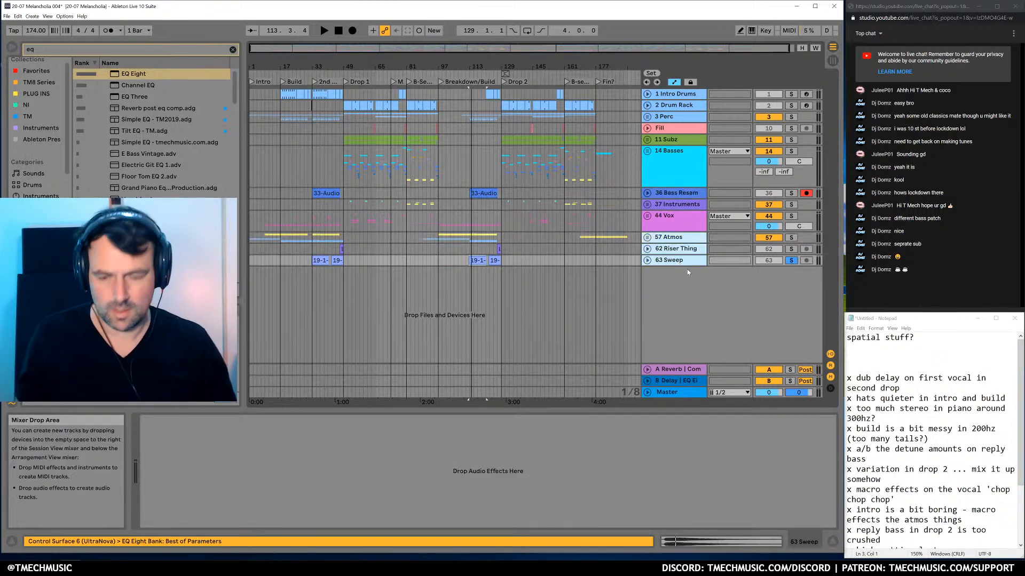
pyautogui.hotkey('ctrl', 'g')
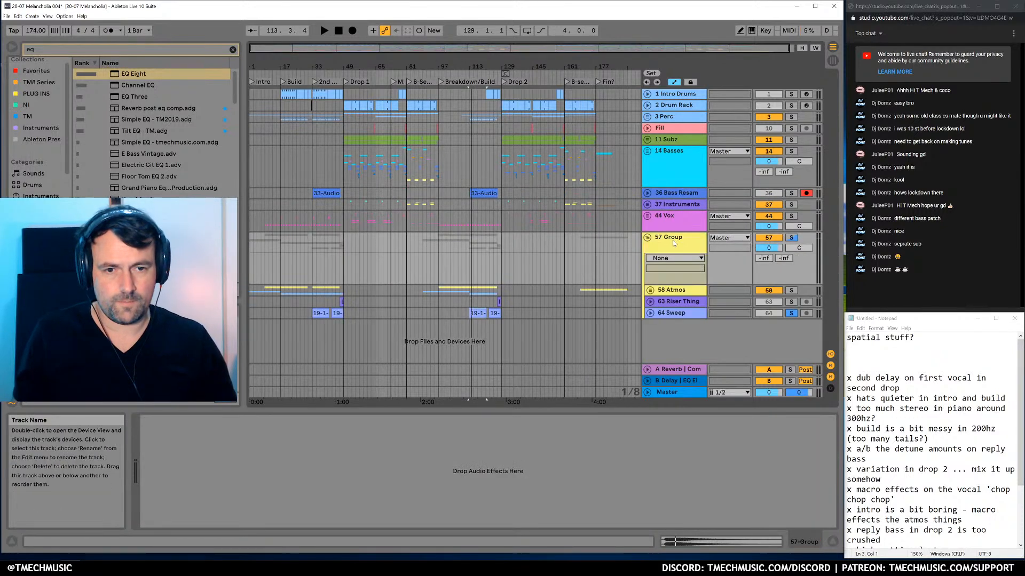
pyautogui.write('FX')
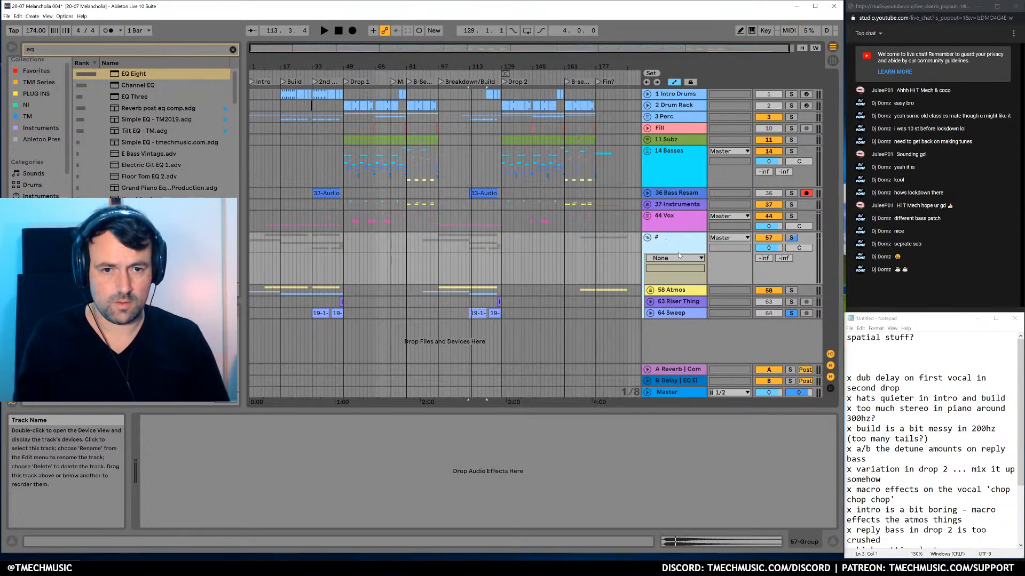
pyautogui.click(646, 237)
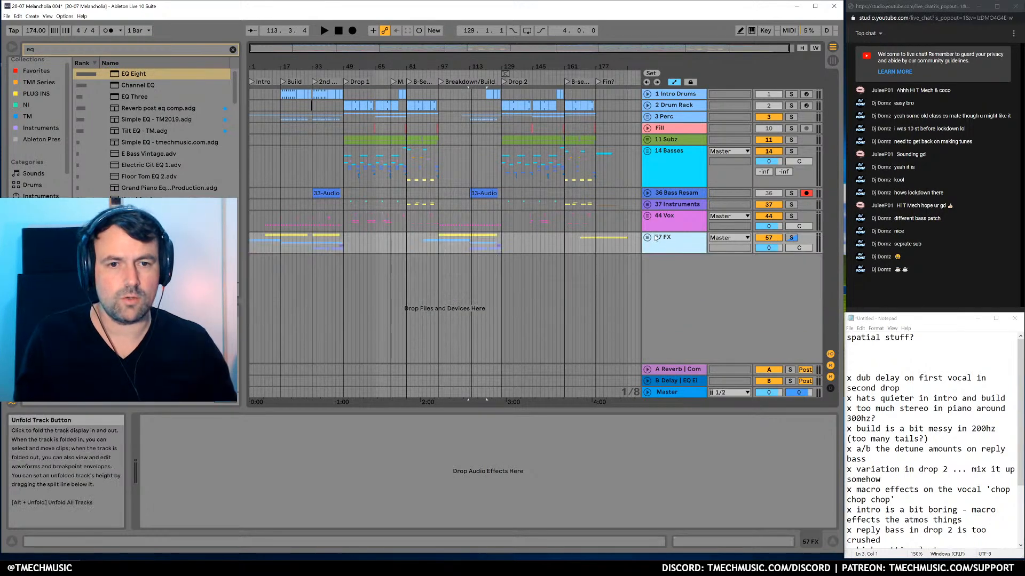
# Solo the Basses group and play the arrangement from bar 48, just before Drop 1
pyautogui.click(677, 170)
pyautogui.moveTo(307, 67); pyautogui.dragTo(307, 73)
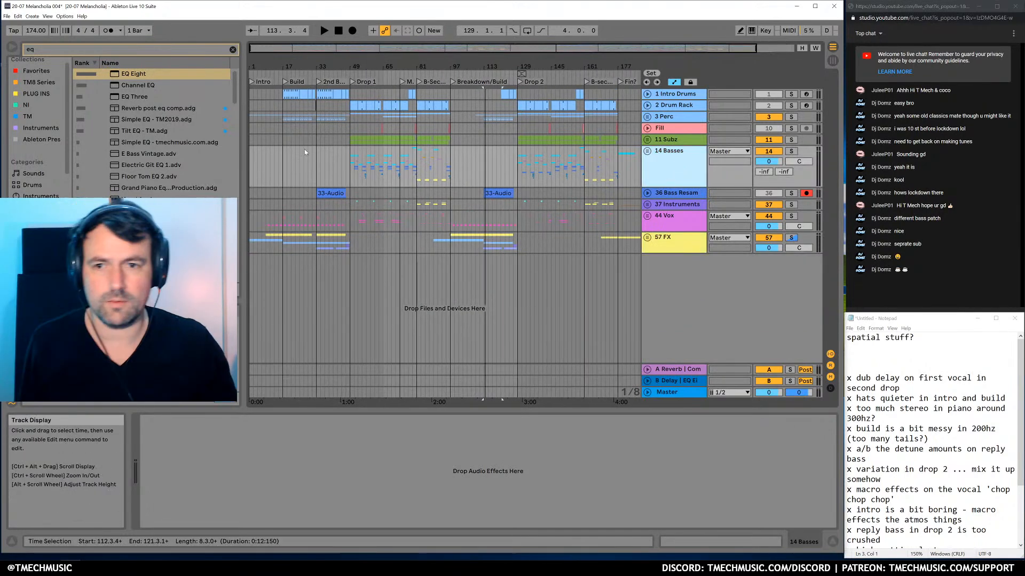
pyautogui.click(338, 170)
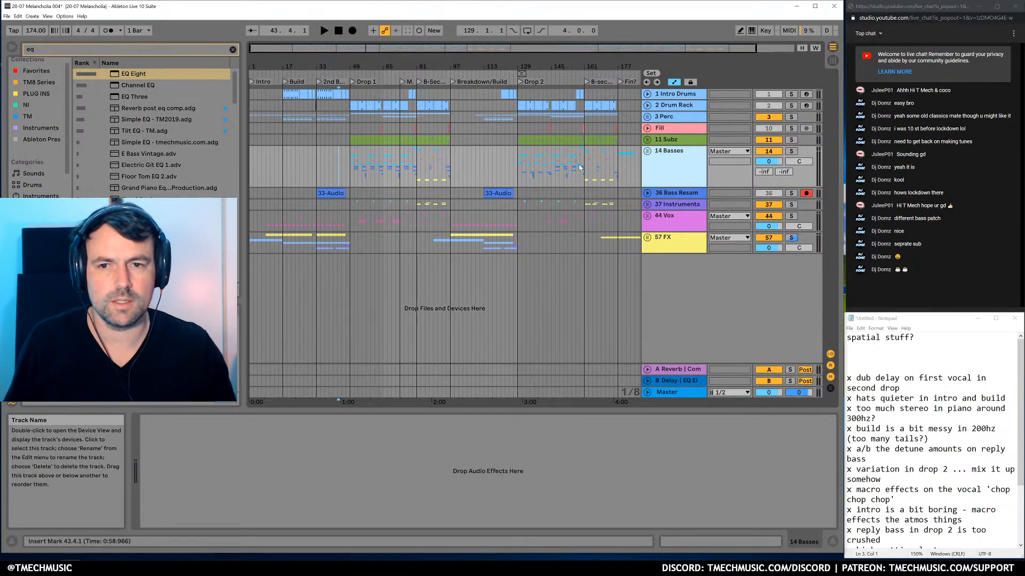
pyautogui.click(791, 151)
pyautogui.click(348, 160)
pyautogui.press('space')
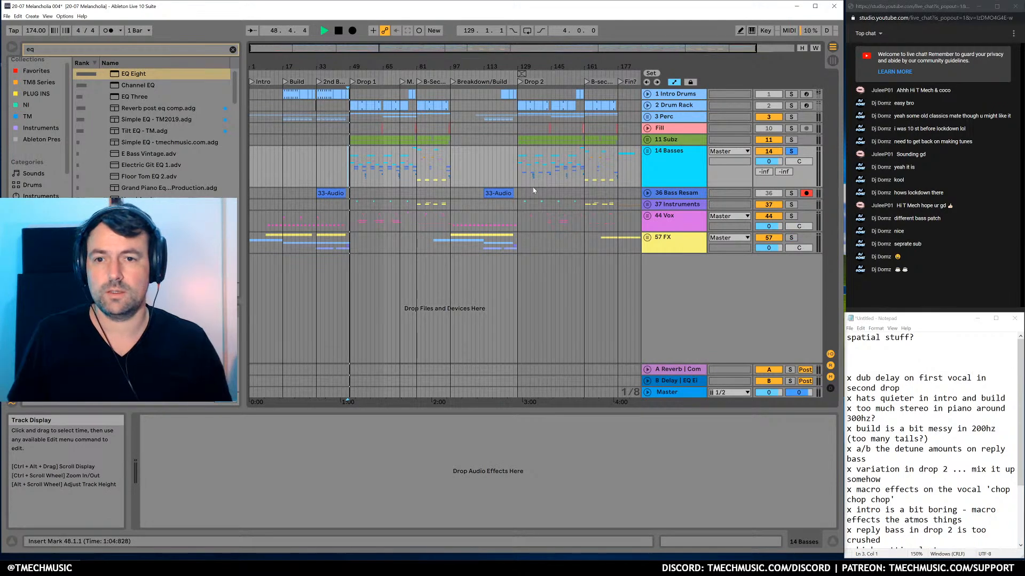
# Add an EQ Eight to the Basses group, stop playback and turn off the group's solo
pyautogui.click(674, 179)
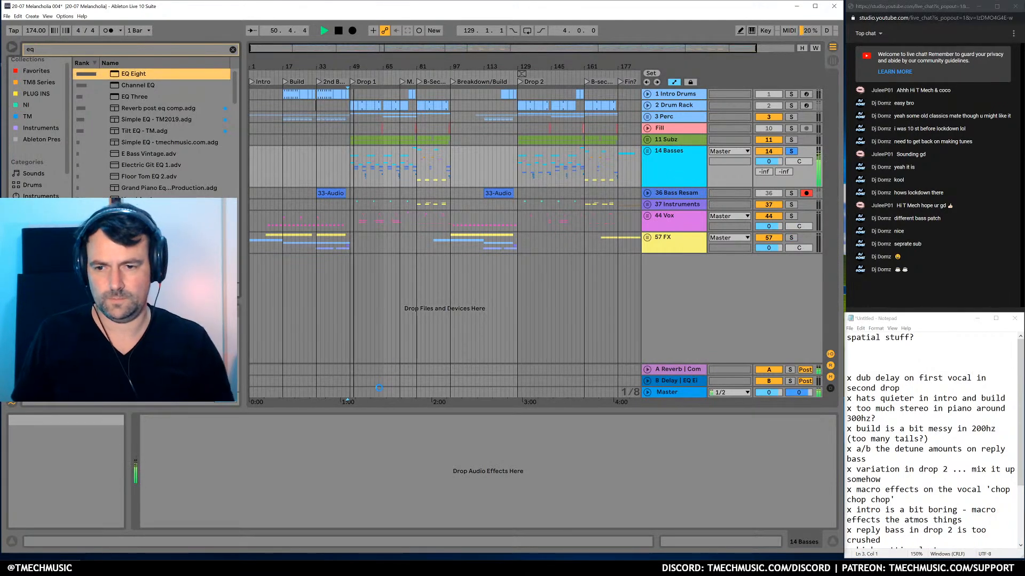
pyautogui.moveTo(379, 388); pyautogui.dragTo(273, 446)
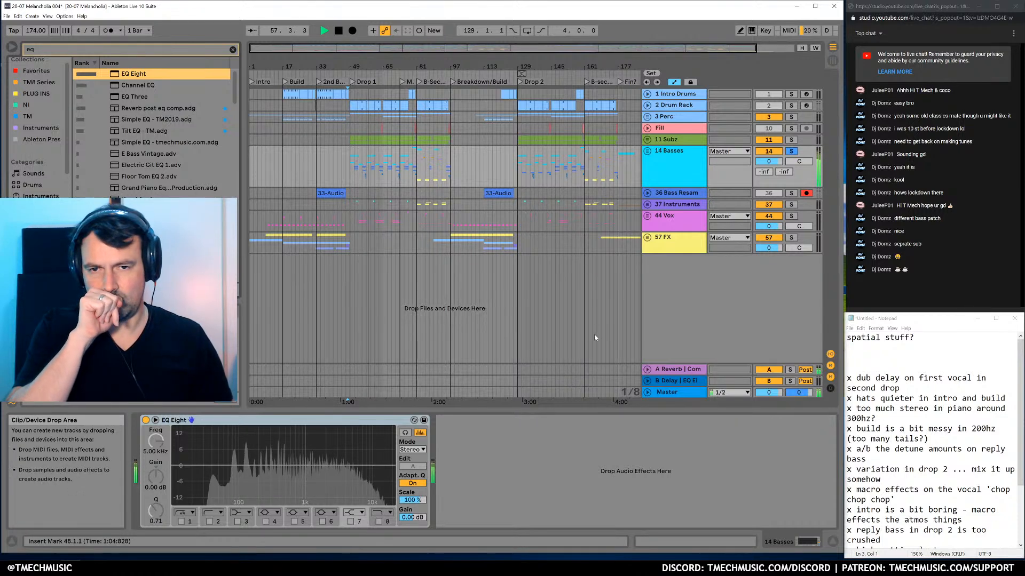
pyautogui.press('space')
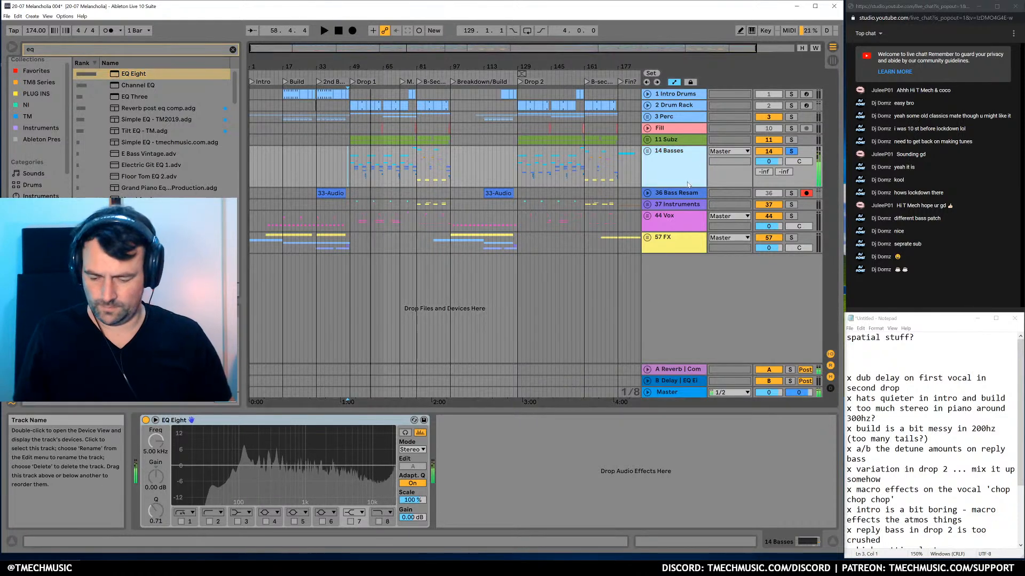
pyautogui.click(791, 151)
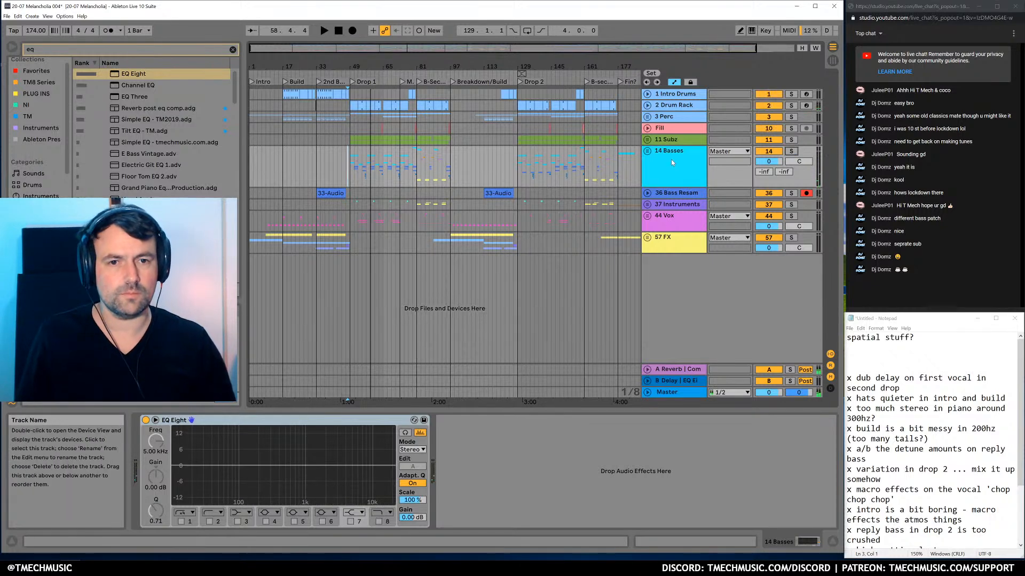
# Copy the sidechained Gate from the Perc group onto the Basses group after its EQ Eight
pyautogui.click(666, 120)
pyautogui.click(501, 419)
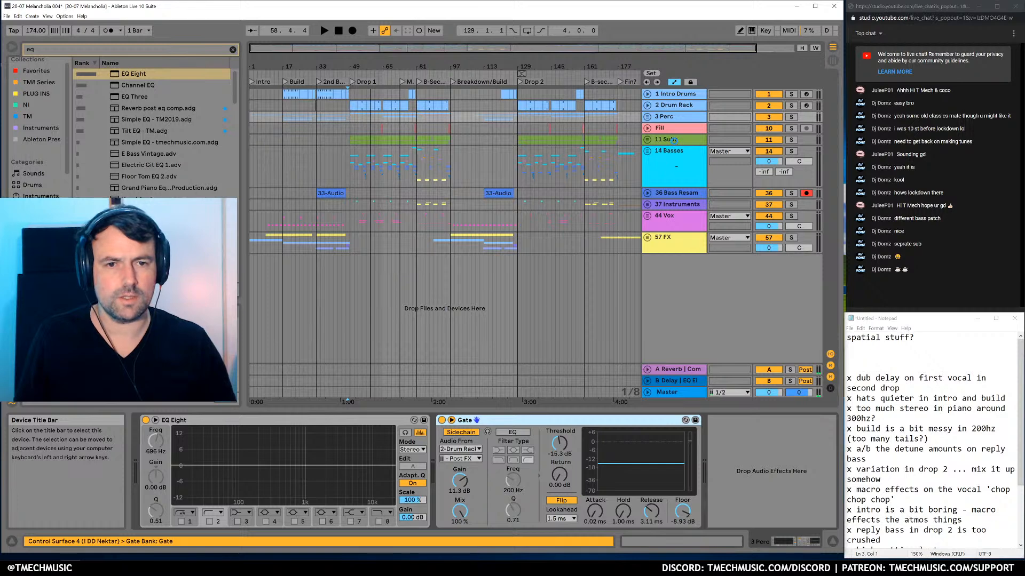
pyautogui.click(674, 139)
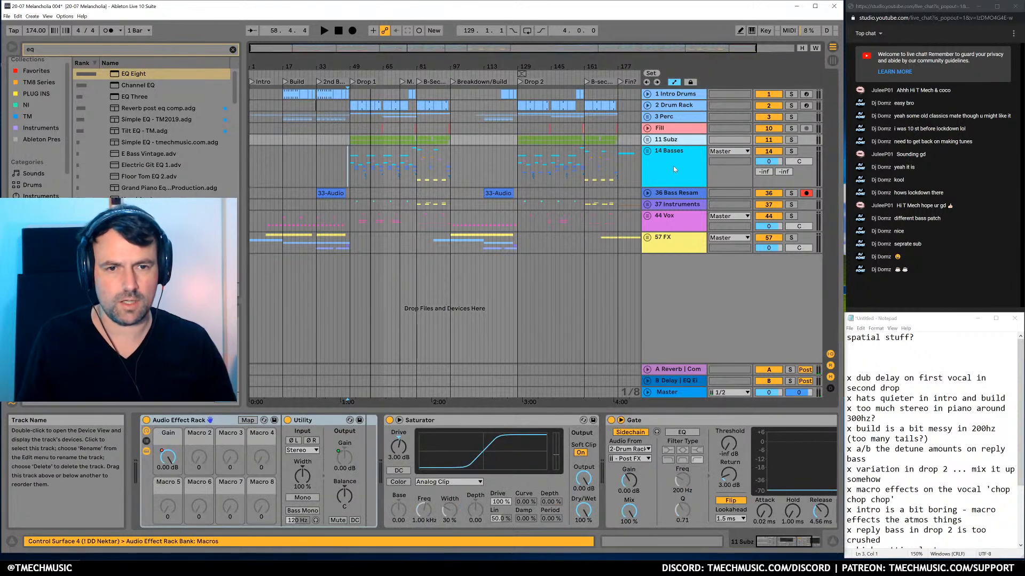
pyautogui.click(674, 165)
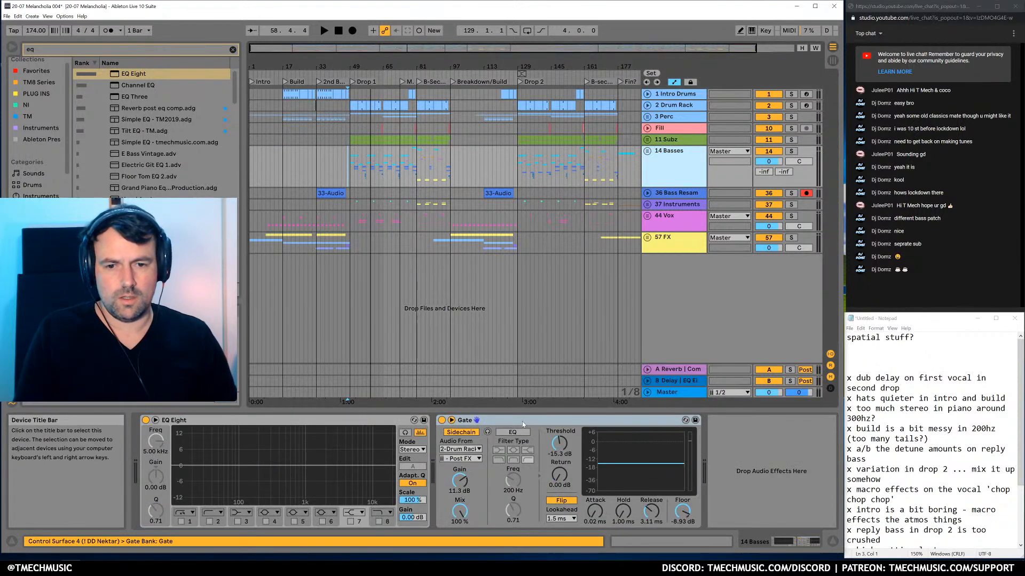
# Replace the Gate on the Basses group with a copy of the sidechained Gate from the Subz group
pyautogui.click(668, 160)
pyautogui.click(672, 140)
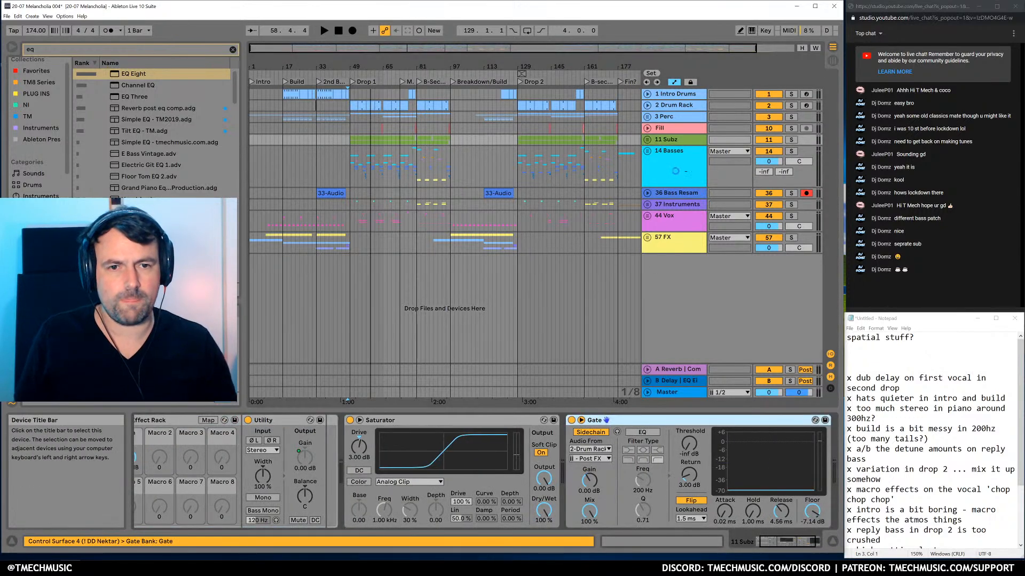
pyautogui.click(686, 172)
# Play Drop 1 and lower the Floor of the Basses group's Gate to -inf dB
pyautogui.press('space')
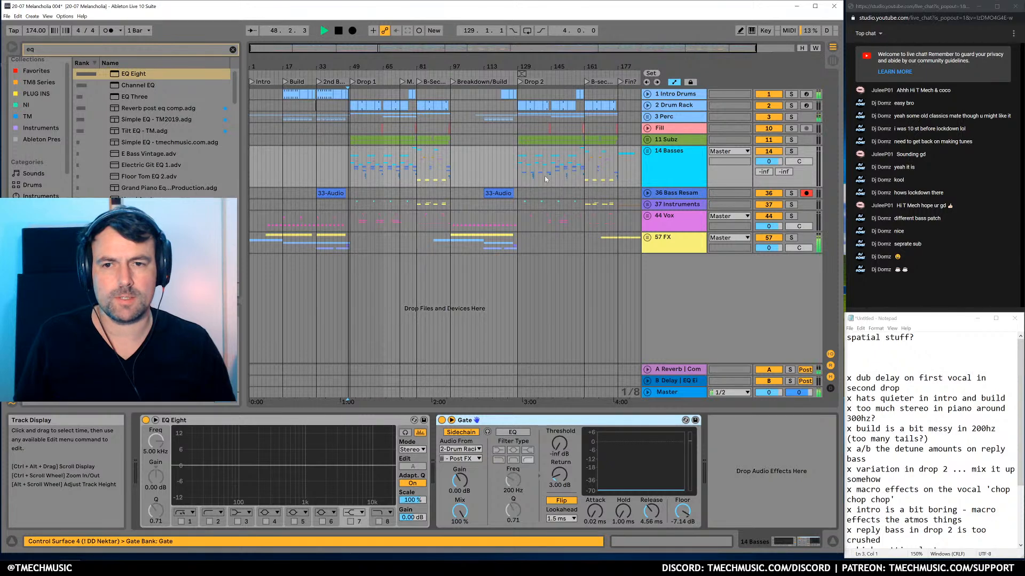
pyautogui.click(679, 170)
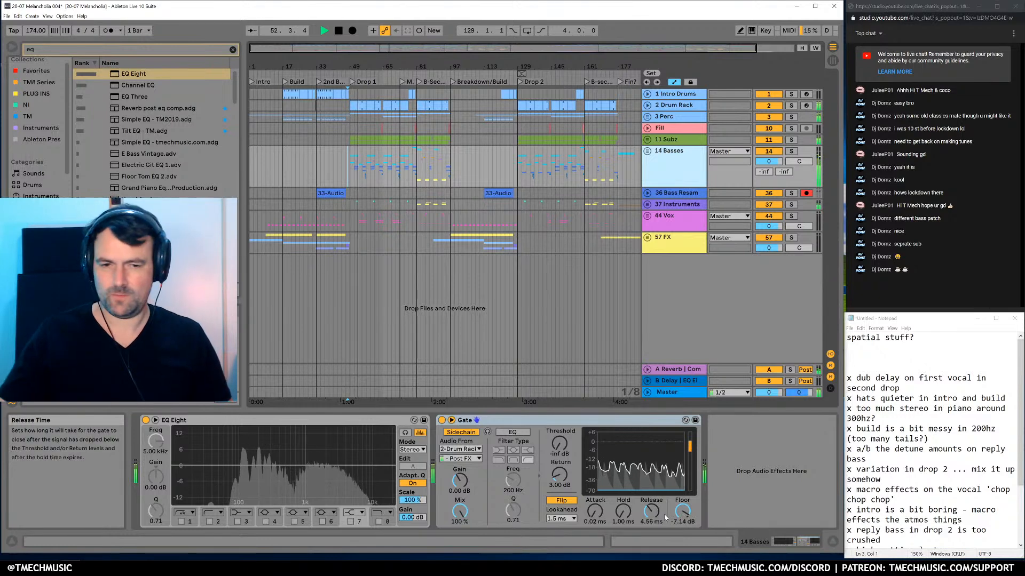
pyautogui.moveTo(686, 514); pyautogui.dragTo(685, 569)
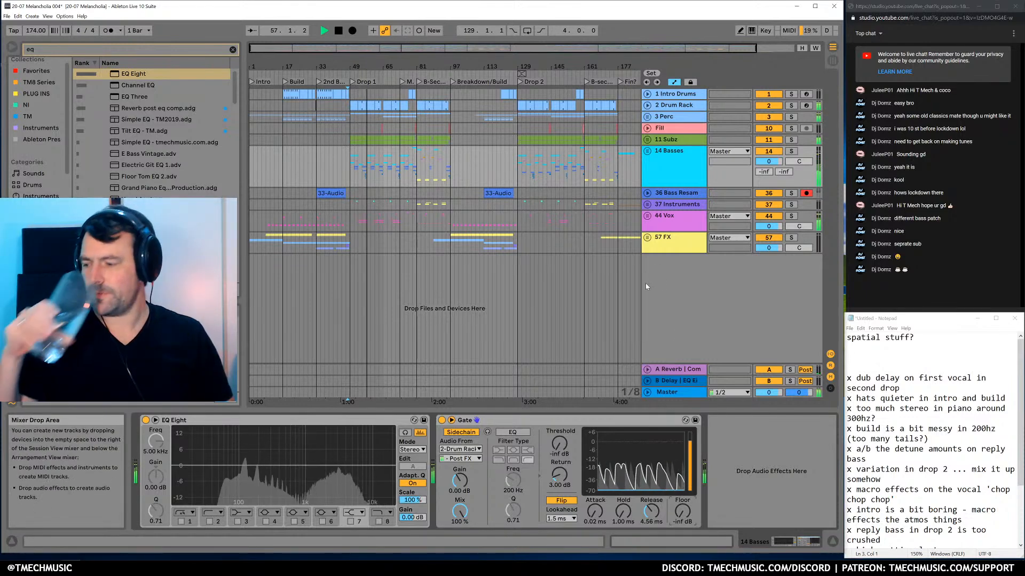
# Copy the Basses group's Gate to the Bass Resample track and the Vox, Instruments and FX groups, and stop playback
pyautogui.click(498, 422)
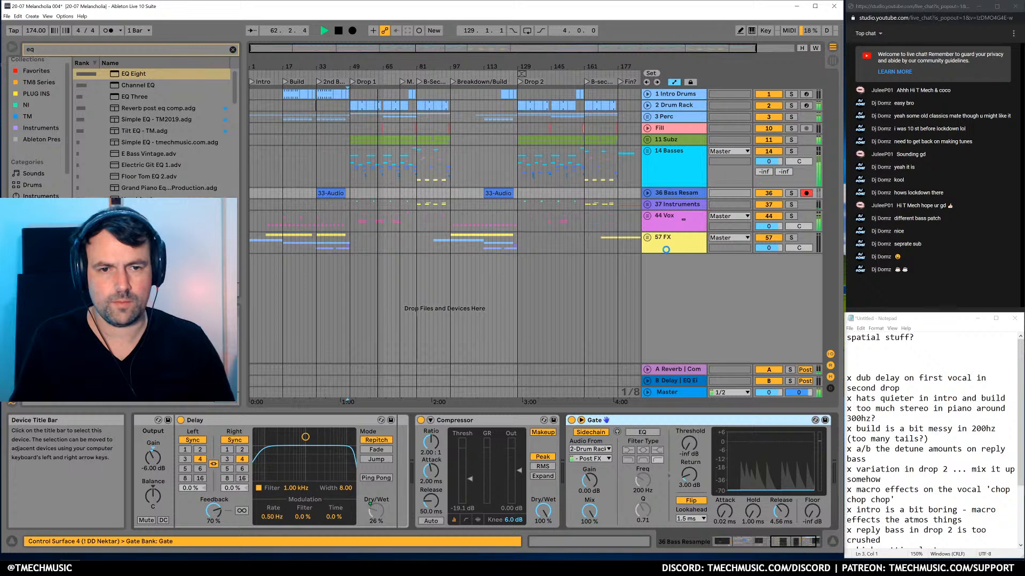
pyautogui.click(657, 216)
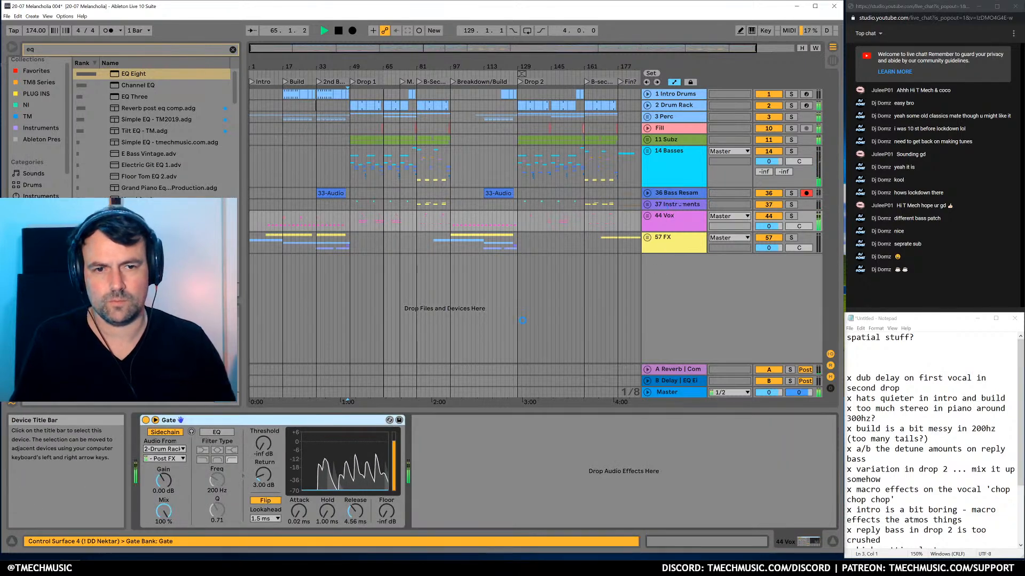
pyautogui.press('Up')
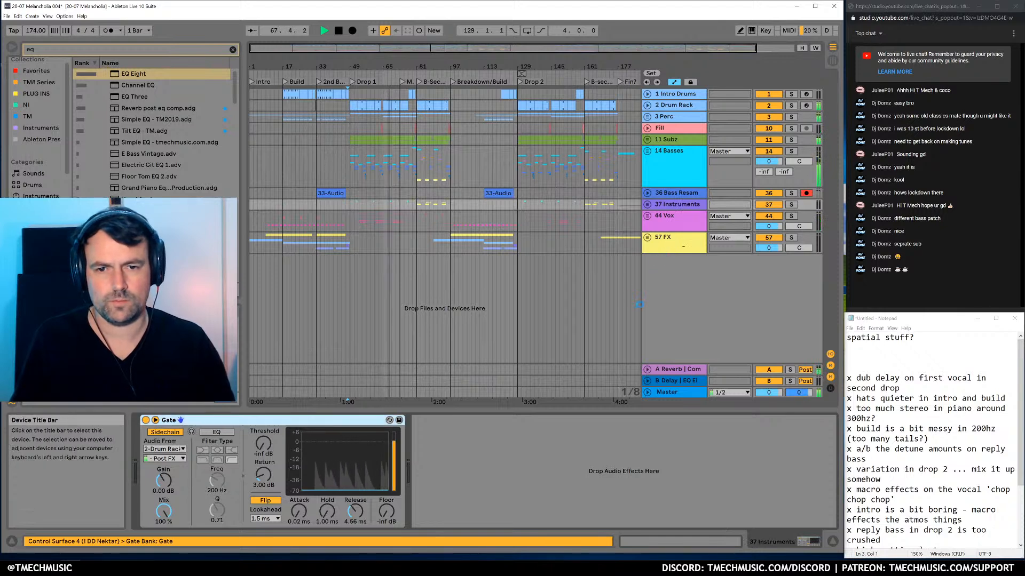
pyautogui.press('Down')
pyautogui.press('Down')
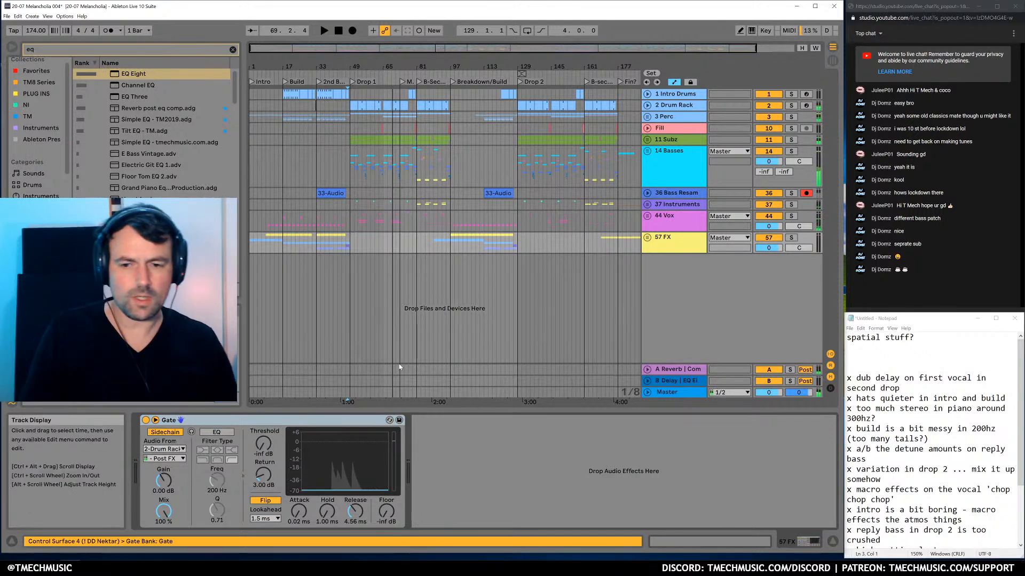
# Check the Basses, Bass Resample and Instruments device chains and take the EQ Eight from the Basses group for the Instruments group
pyautogui.click(652, 152)
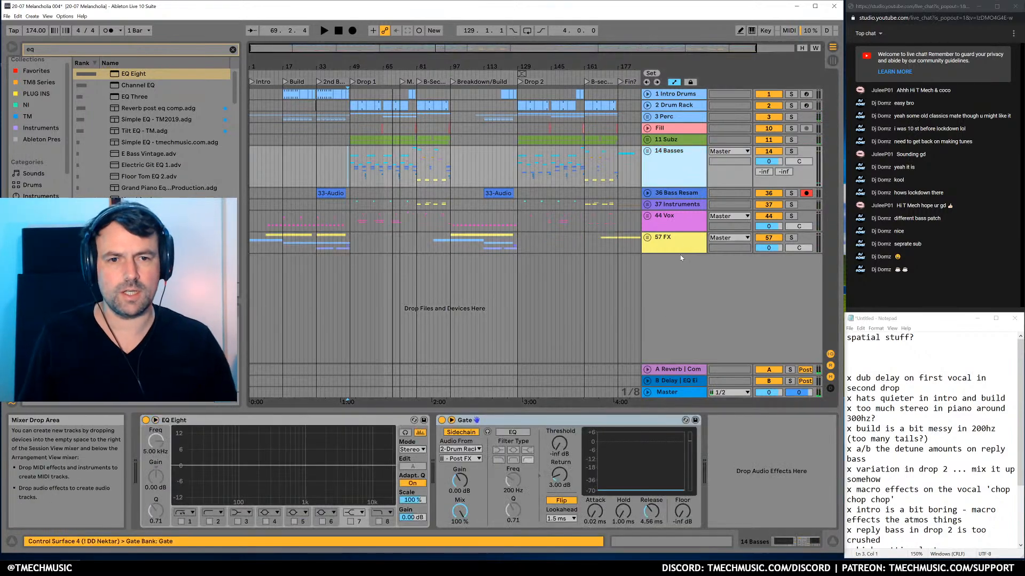
pyautogui.click(660, 195)
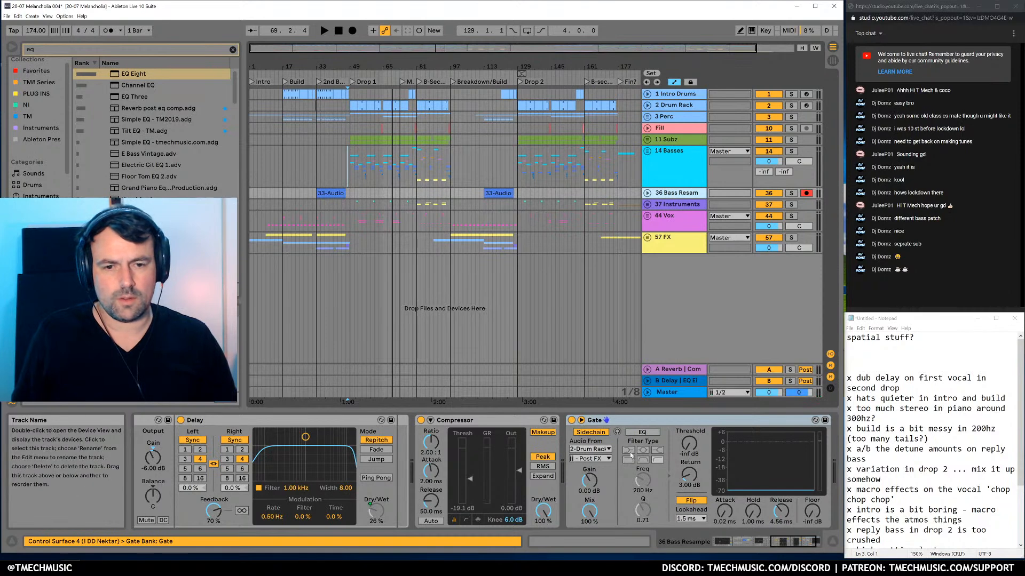
pyautogui.click(635, 420)
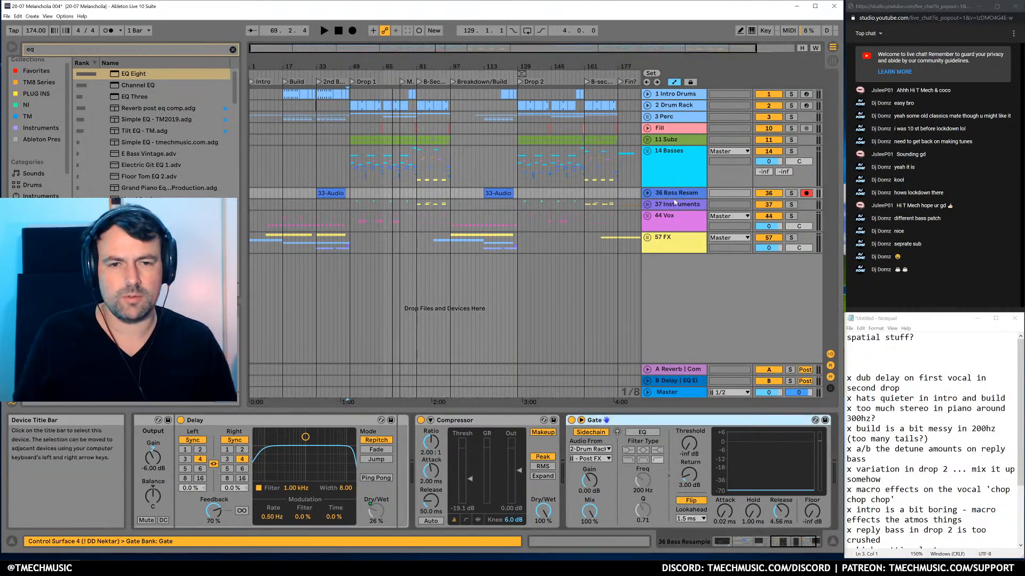
pyautogui.click(664, 204)
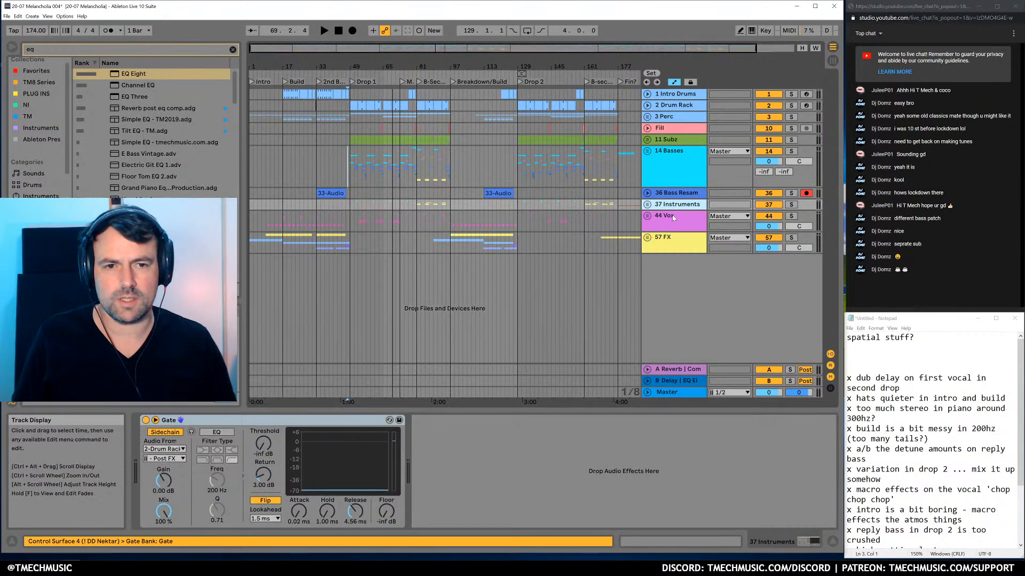
pyautogui.click(648, 167)
pyautogui.click(396, 421)
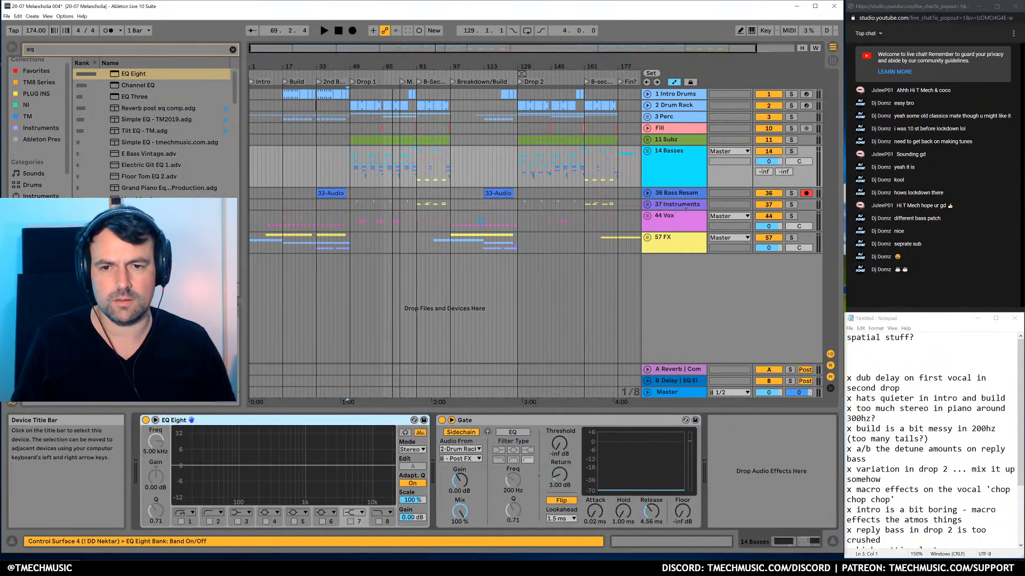
# Solo and play the Instruments group in the B-Section, place its EQ Eight before the Gate and low-cut at about 226 Hz
pyautogui.click(415, 206)
pyautogui.click(792, 205)
pyautogui.press('space')
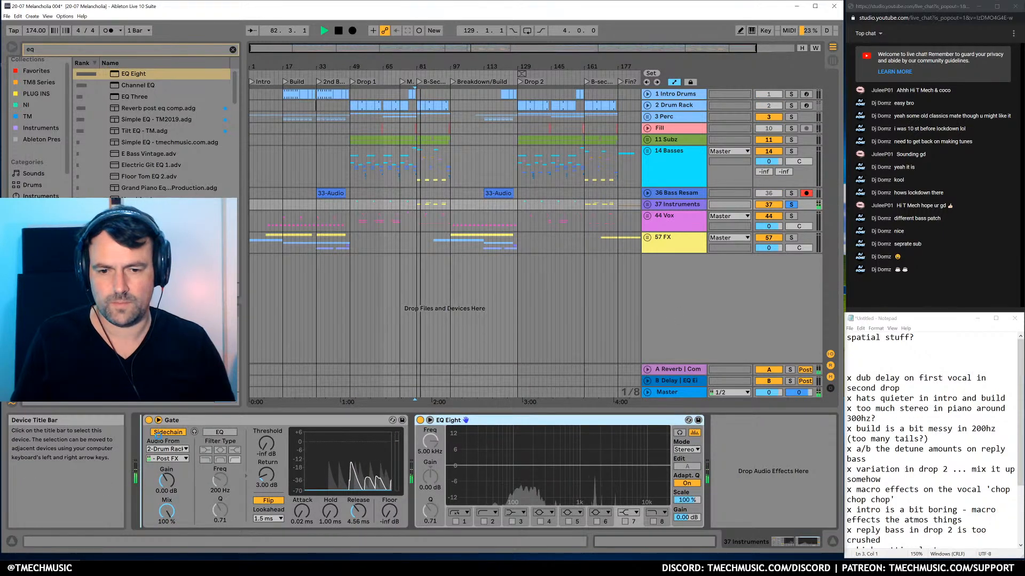
pyautogui.moveTo(466, 420); pyautogui.dragTo(191, 420)
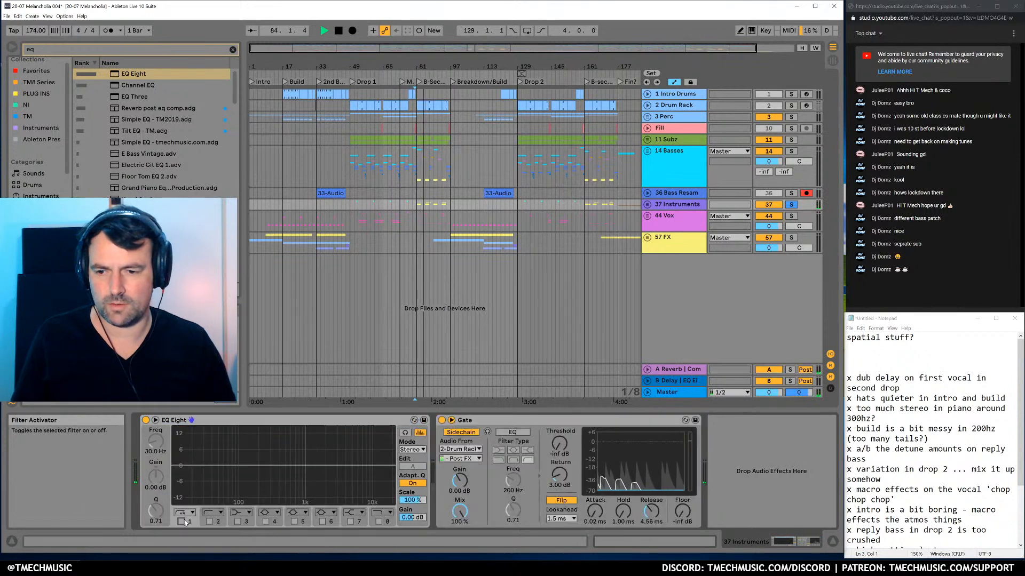
pyautogui.moveTo(258, 474); pyautogui.dragTo(263, 475)
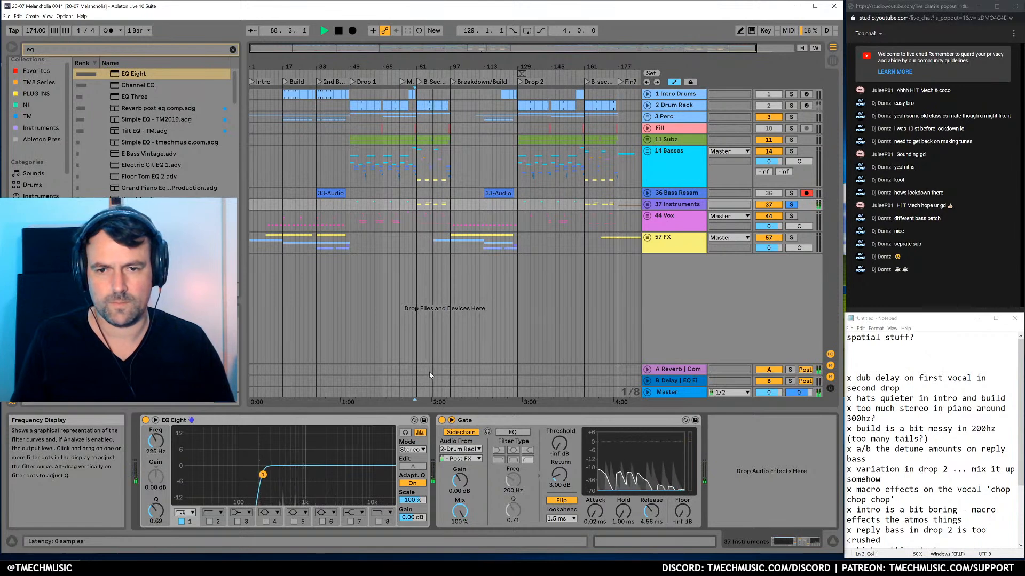
# Solo the Vox group, play Drop 1, and add an EQ Eight before its Gate with a band 1 low cut at 167 Hz
pyautogui.click(789, 220)
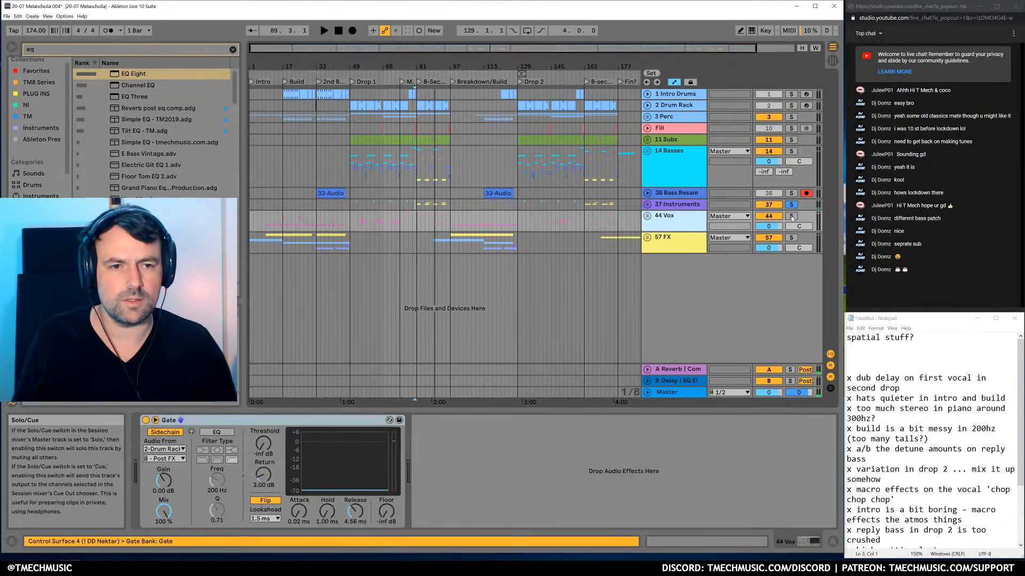
pyautogui.click(358, 223)
pyautogui.press('space')
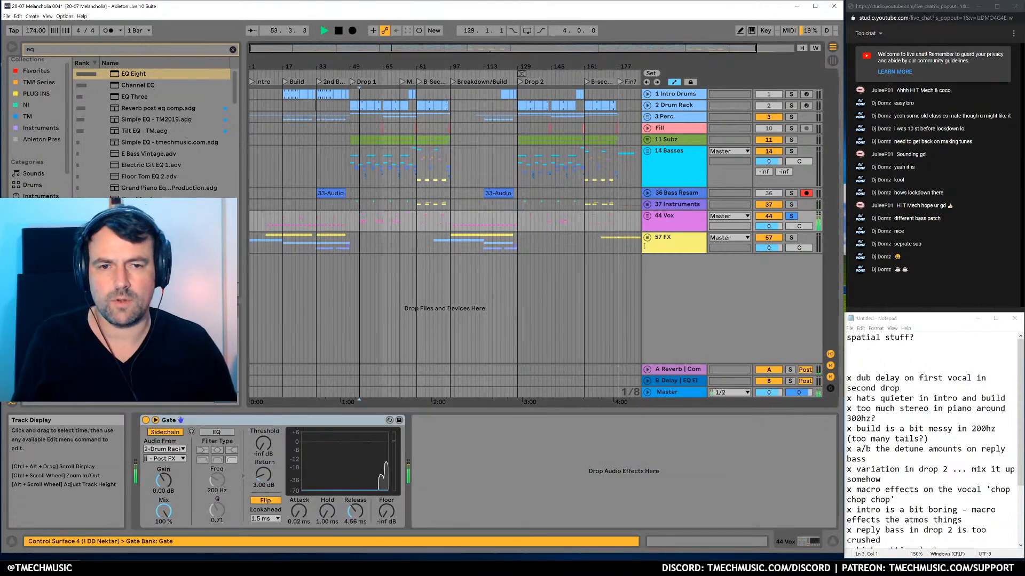
pyautogui.click(669, 224)
pyautogui.press('space')
pyautogui.moveTo(137, 74); pyautogui.dragTo(254, 474)
pyautogui.press('space')
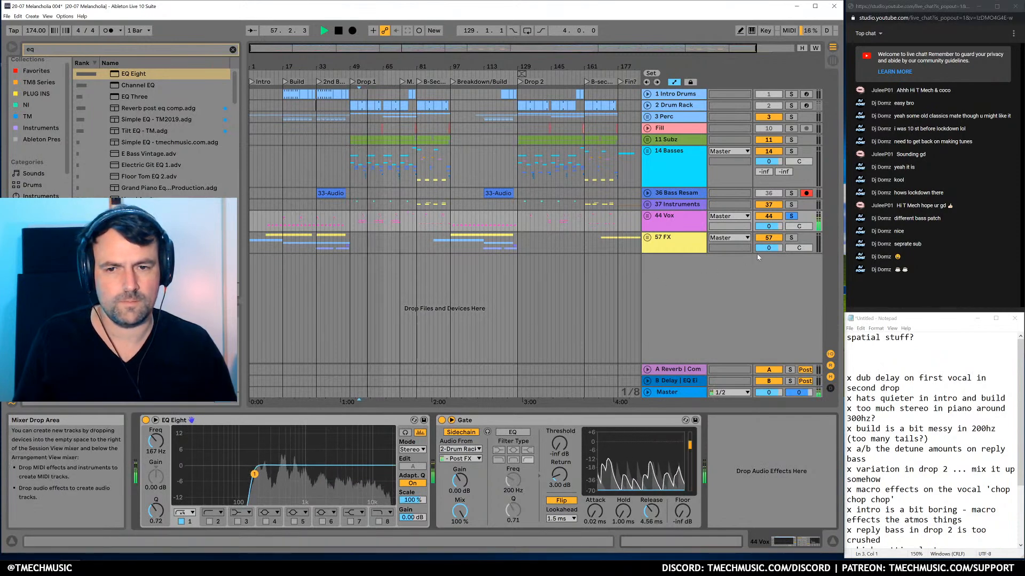
# Solo the FX group and add an EQ Eight before its Gate with a band 2 low cut at 1.78 kHz
pyautogui.click(792, 238)
pyautogui.press('space')
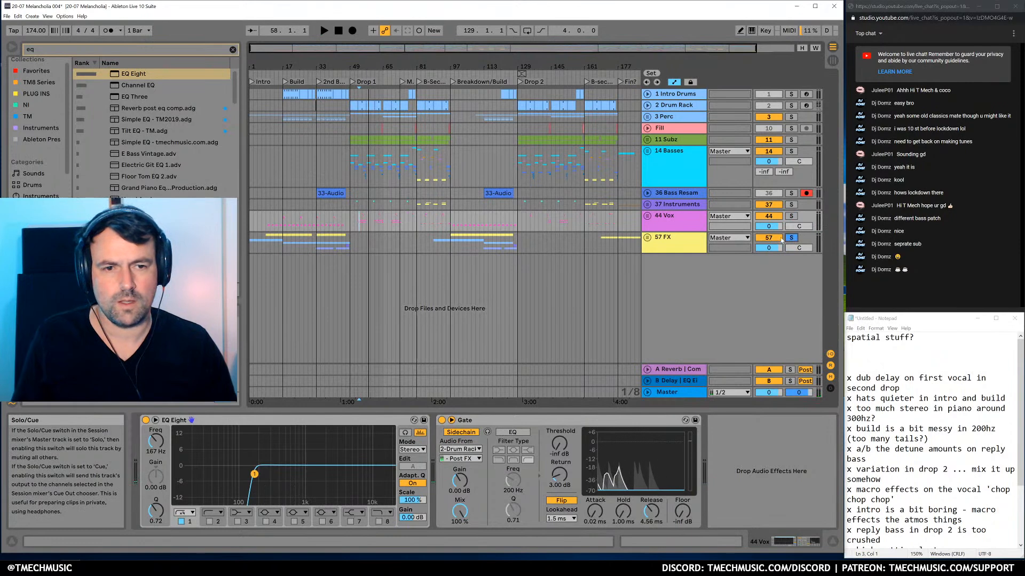
pyautogui.click(654, 247)
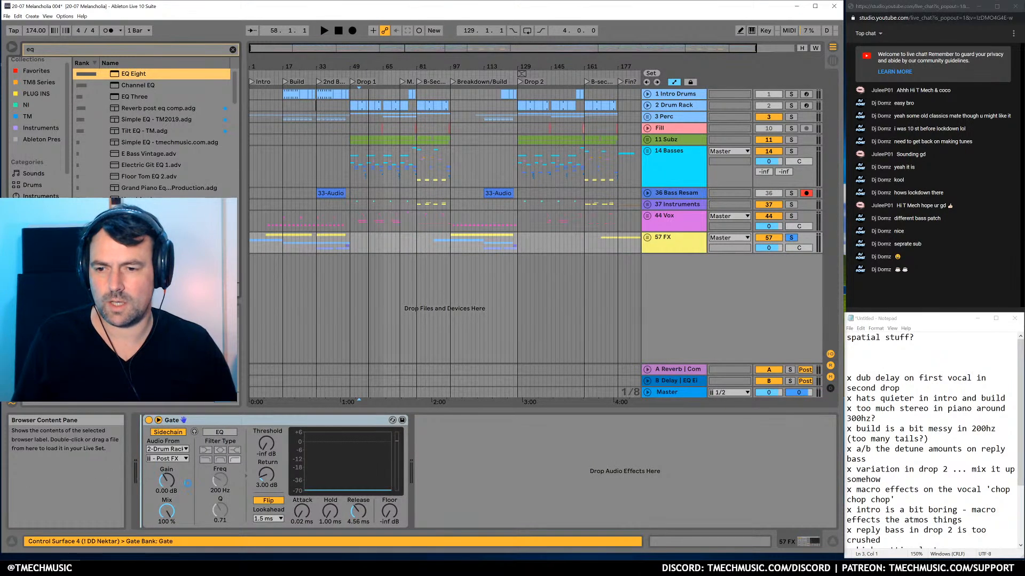
pyautogui.doubleClick(134, 73)
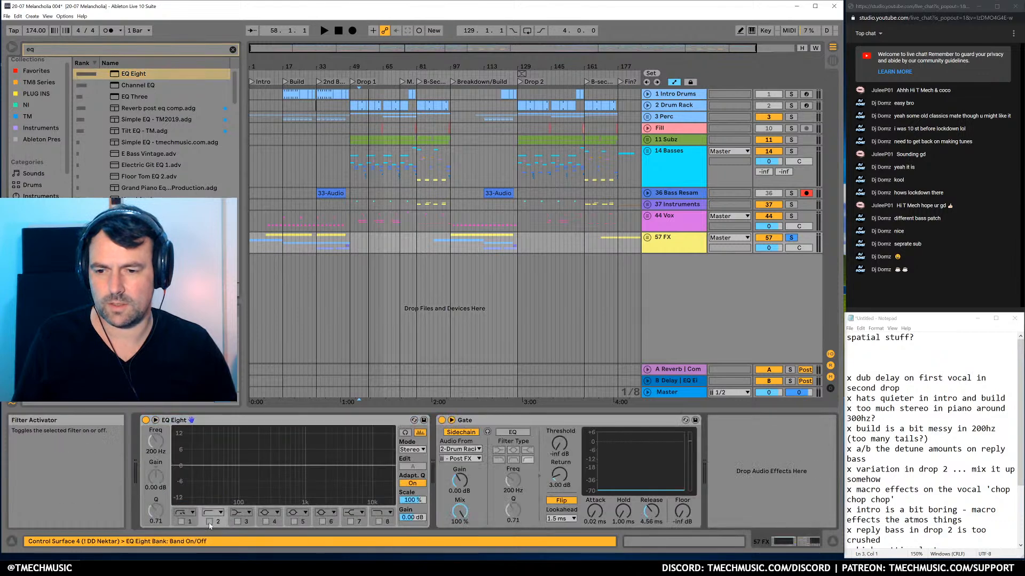
pyautogui.press('space')
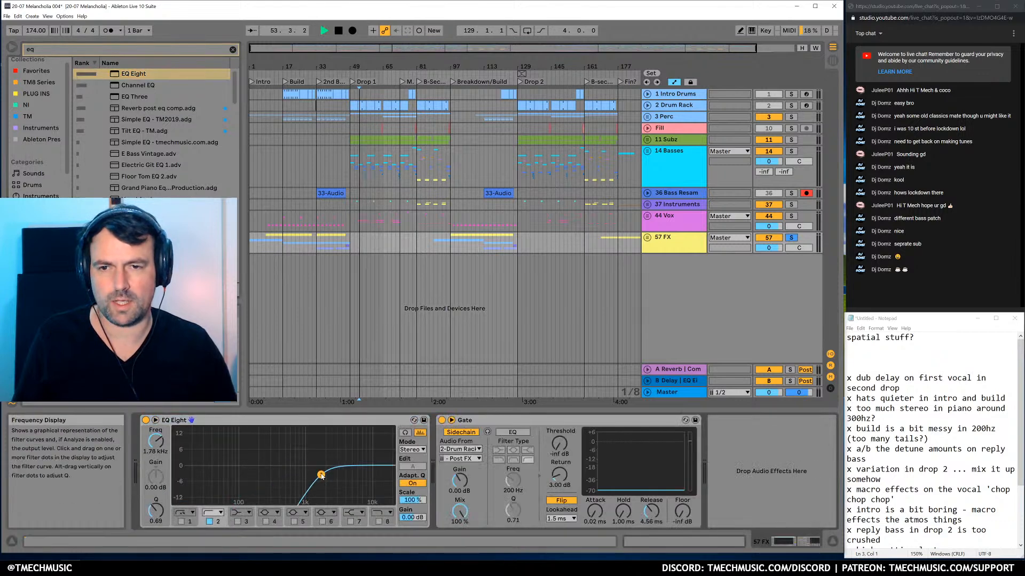
# Play the 2nd Build, unsolo the FX group and lower its EQ Eight's low-cut frequency to 255 Hz
pyautogui.click(319, 239)
pyautogui.press('space')
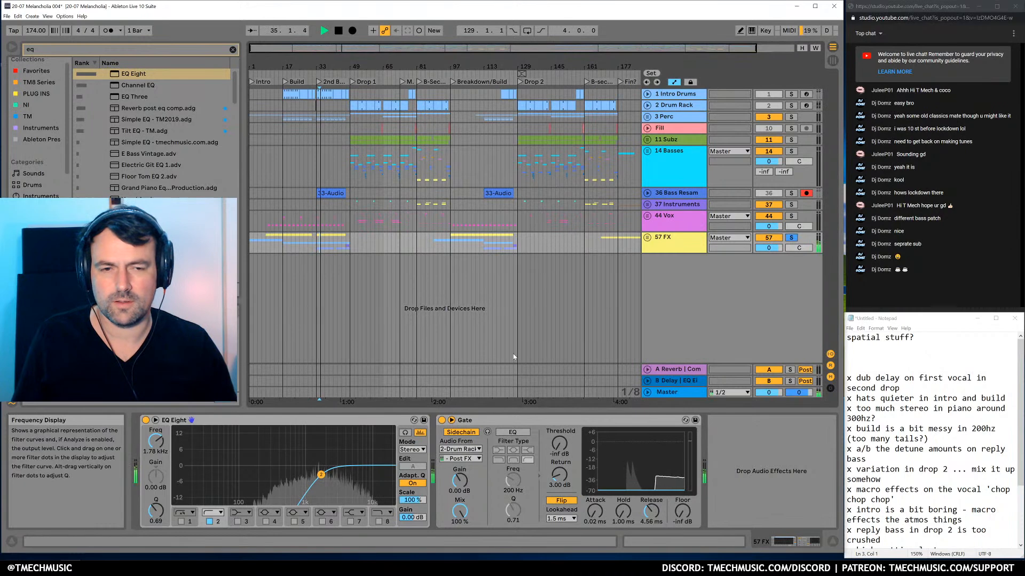
pyautogui.click(791, 237)
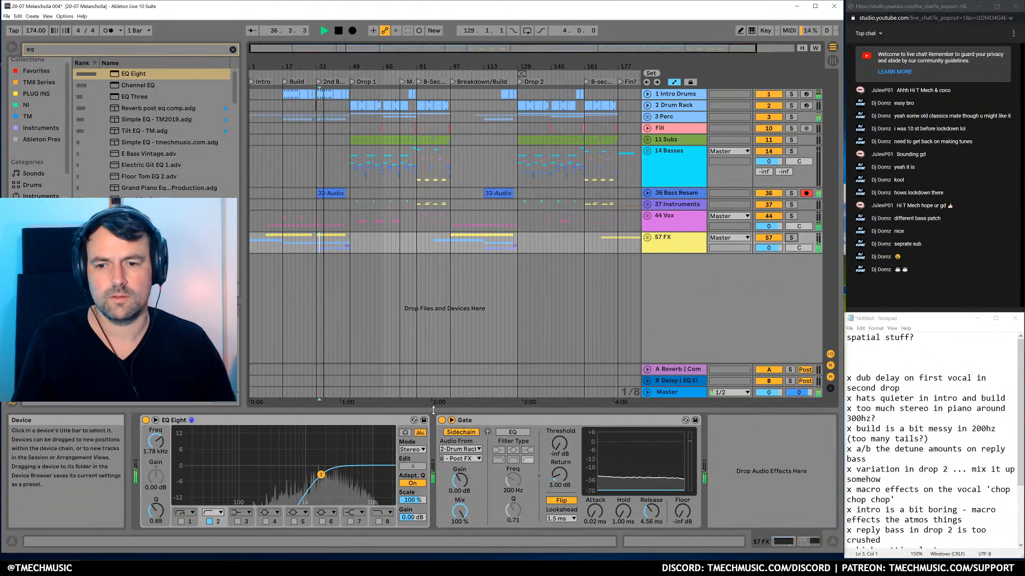
pyautogui.moveTo(317, 480); pyautogui.dragTo(305, 474)
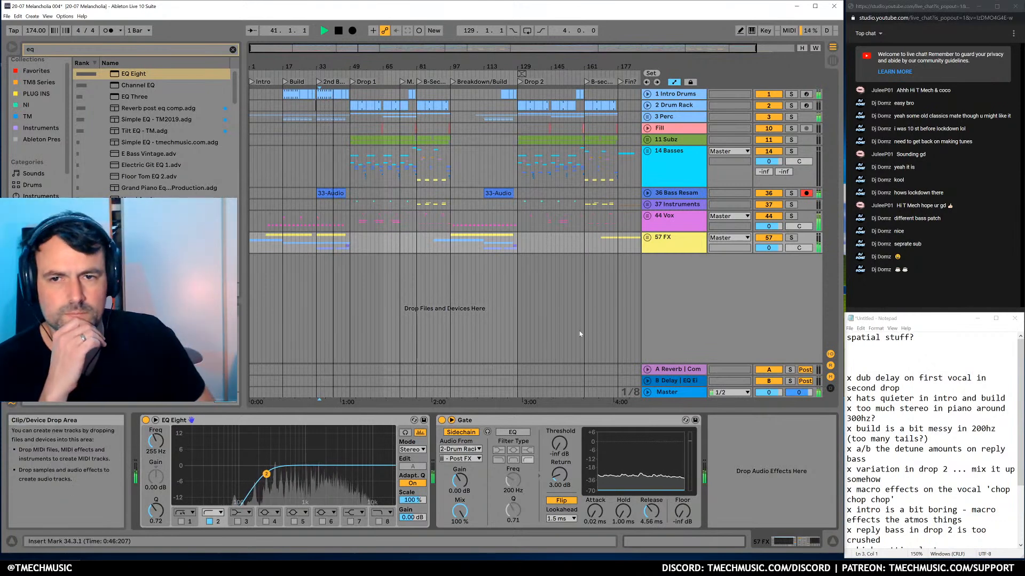
# Play the arrangement from the start and check how the Vox and FX groups' EQ Eight and Gate respond in the intro
pyautogui.click(337, 31)
pyautogui.click(337, 31)
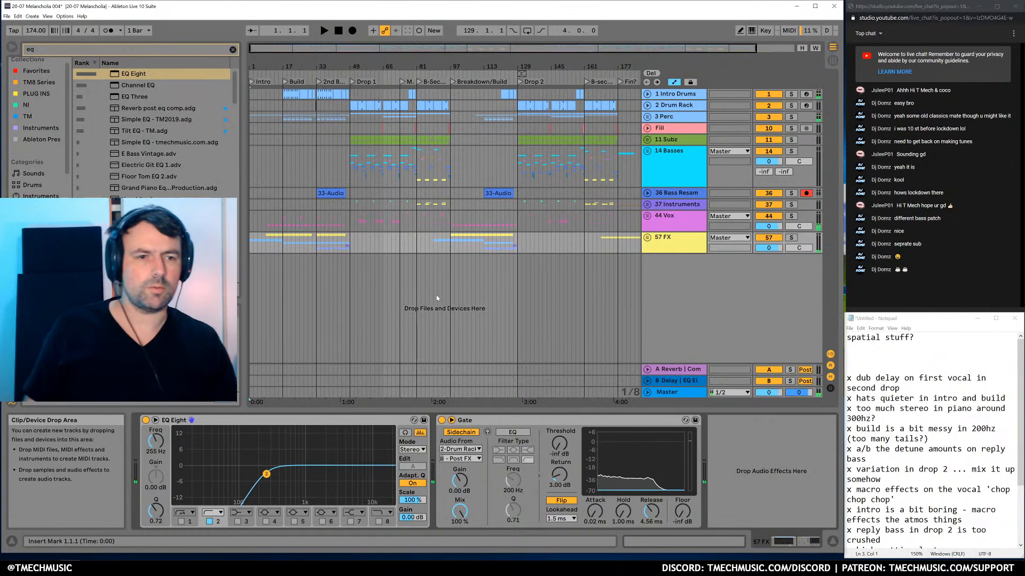
pyautogui.press('space')
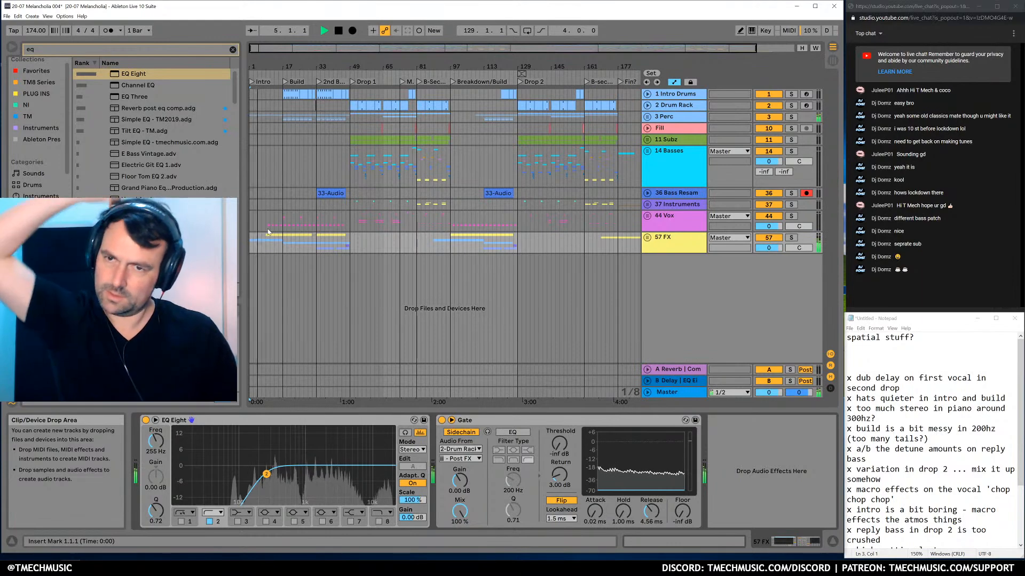
pyautogui.moveTo(262, 67); pyautogui.dragTo(463, 137)
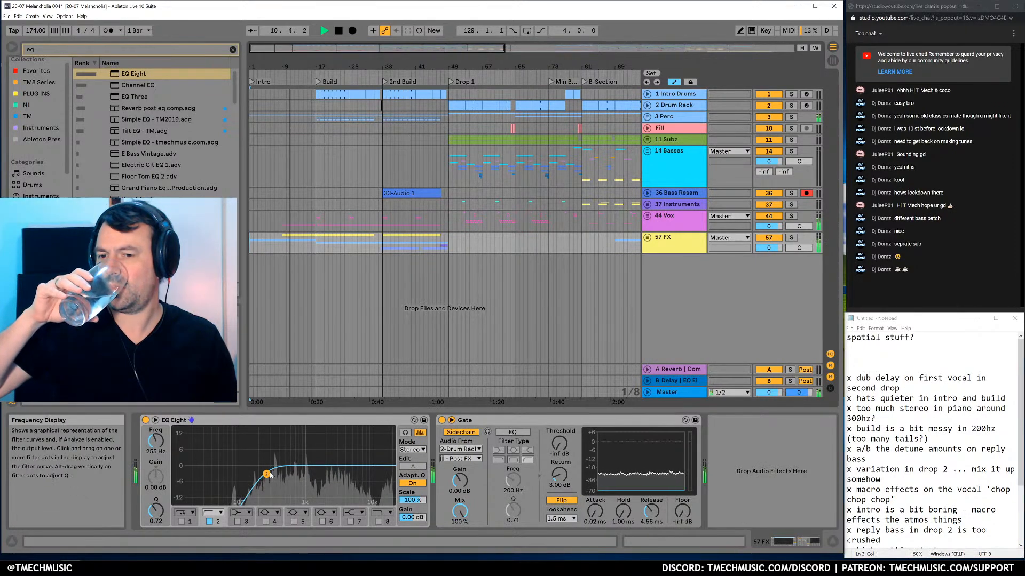
pyautogui.click(670, 223)
pyautogui.click(672, 244)
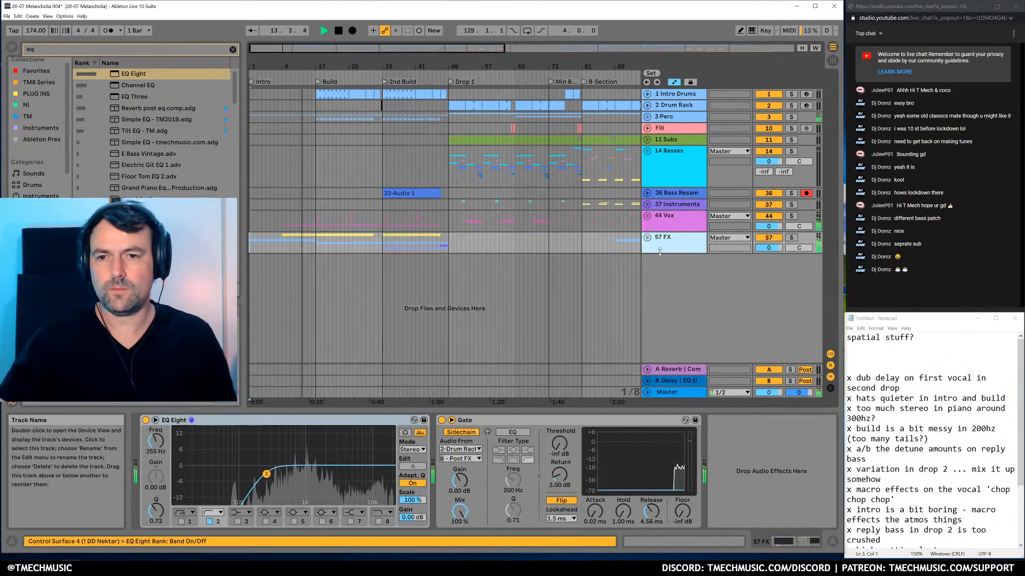
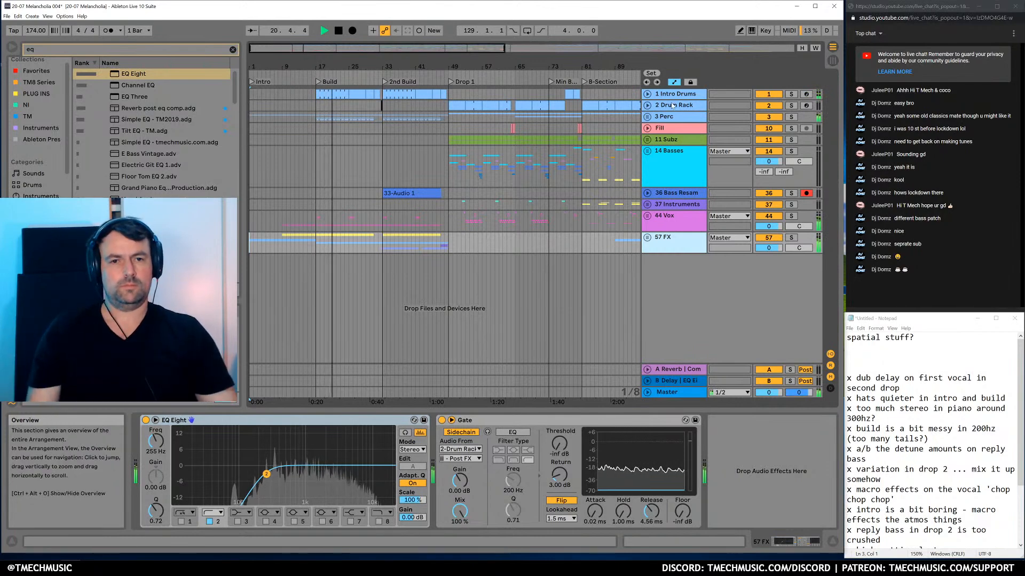
# Duplicate the Vox group's Gate and sidechain the first one from 1 Intro Drums, using the Kick Kick2 Post Mixer signal
pyautogui.click(675, 226)
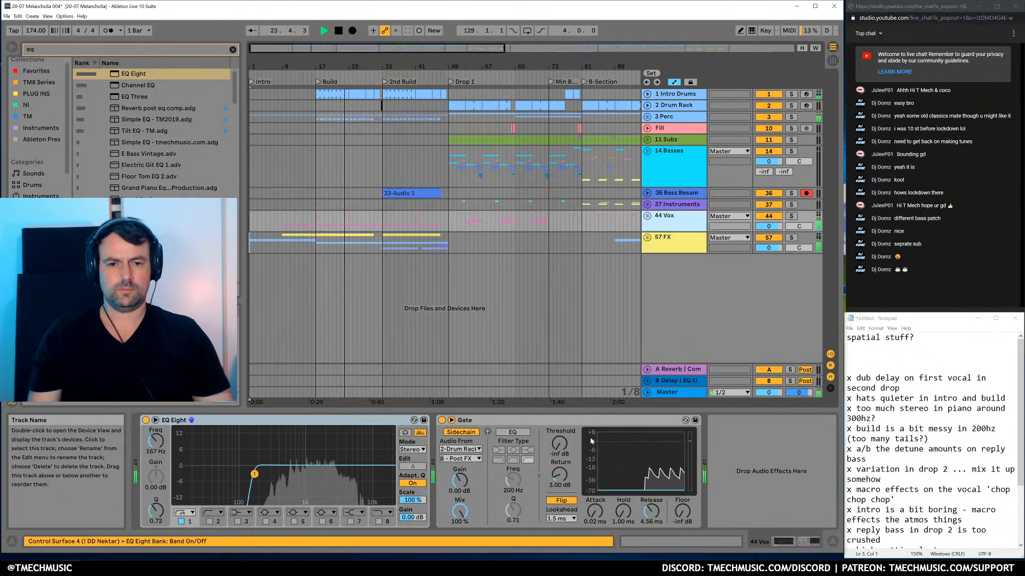
pyautogui.click(574, 421)
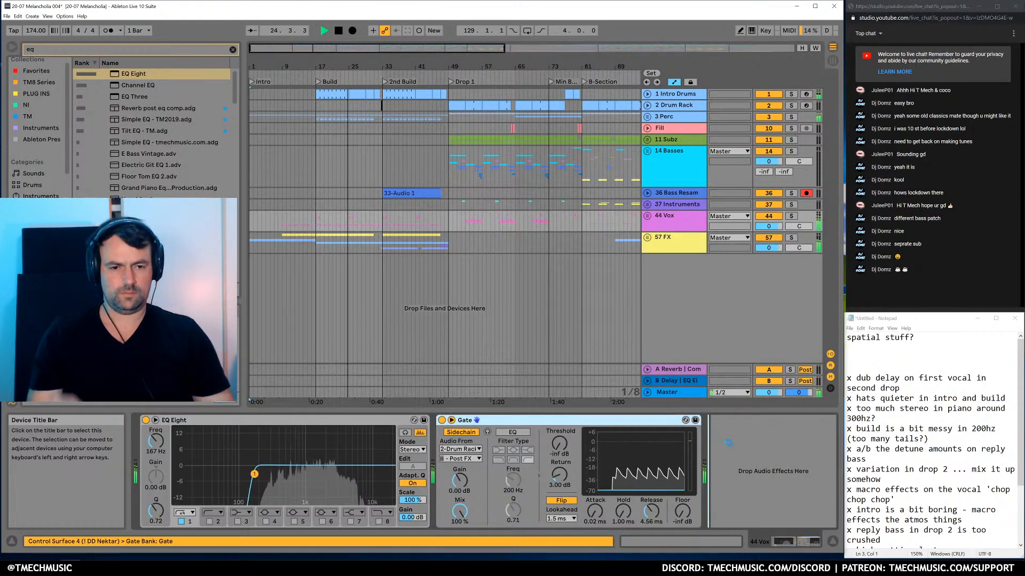
pyautogui.hotkey('ctrl', 'd')
pyautogui.click(337, 450)
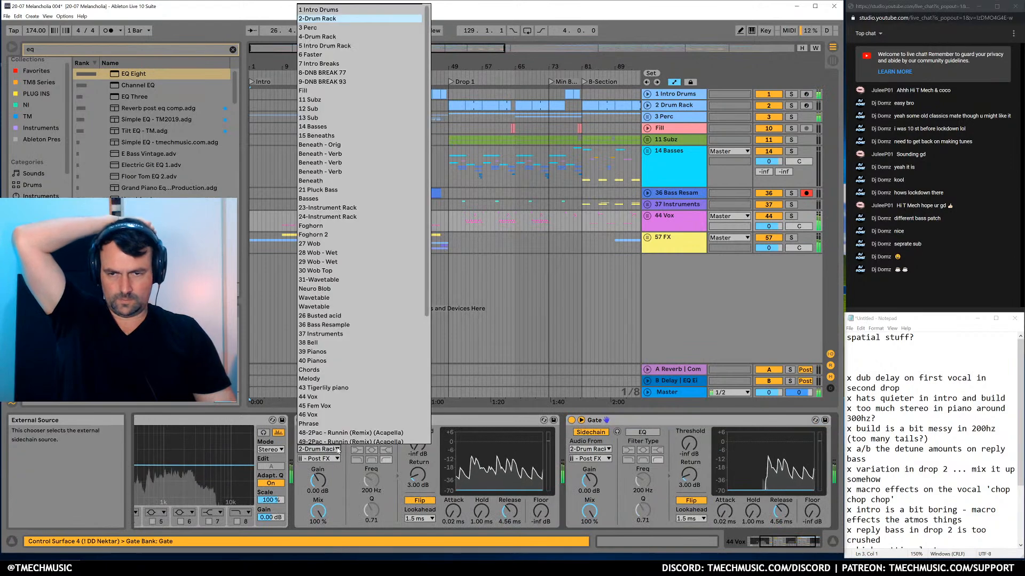
pyautogui.click(348, 12)
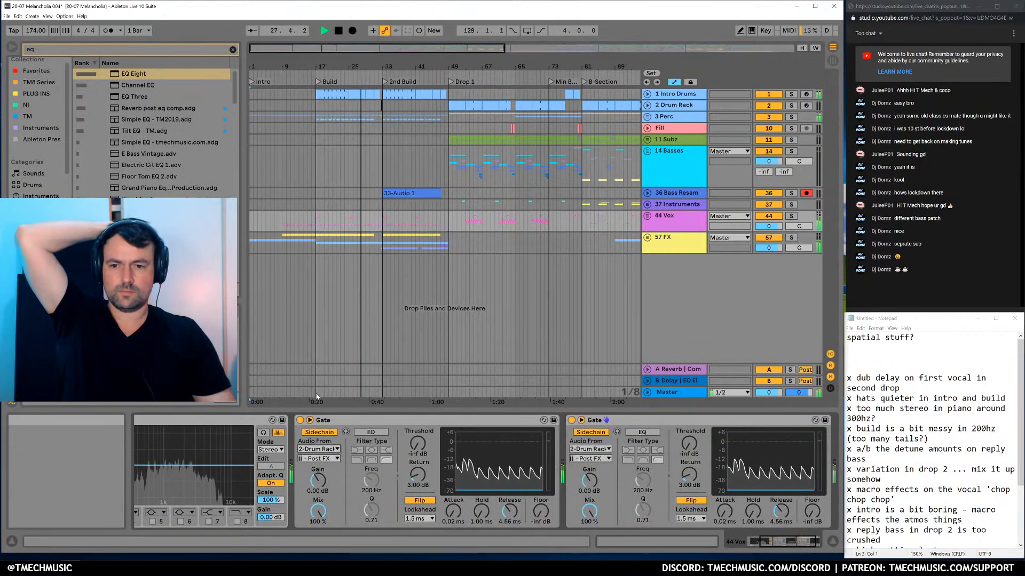
pyautogui.click(337, 459)
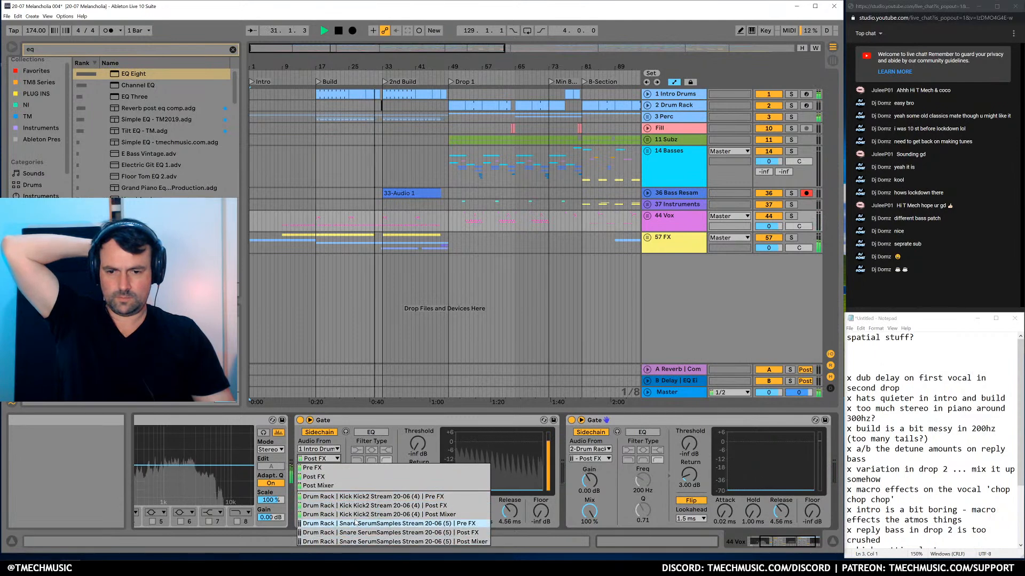
pyautogui.click(372, 515)
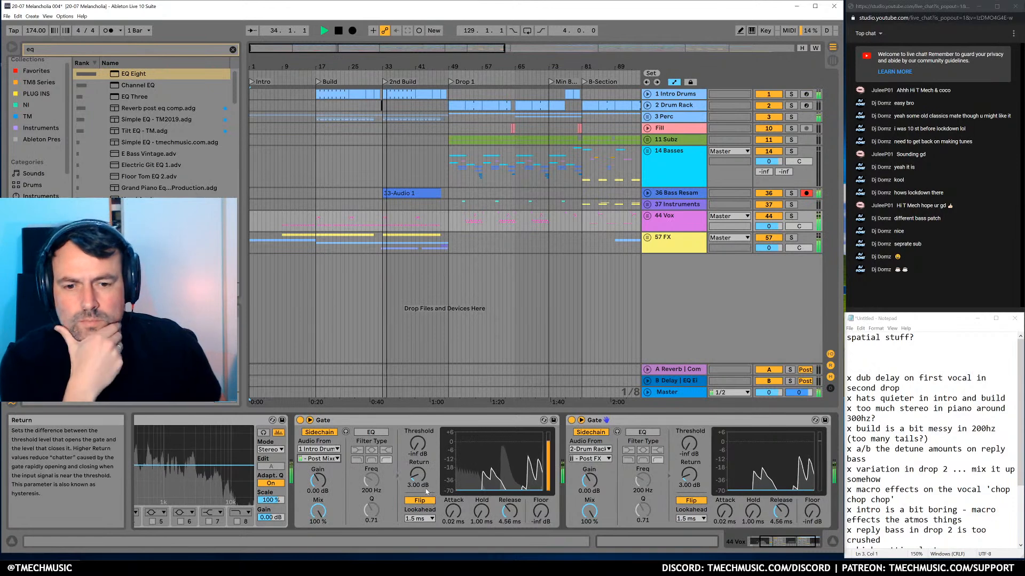
# Set the Vox Gates' Floor during playback to -6.55 dB on the Intro Drums one and -8.93 dB on the Drum Rack one
pyautogui.moveTo(540, 511); pyautogui.dragTo(541, 501)
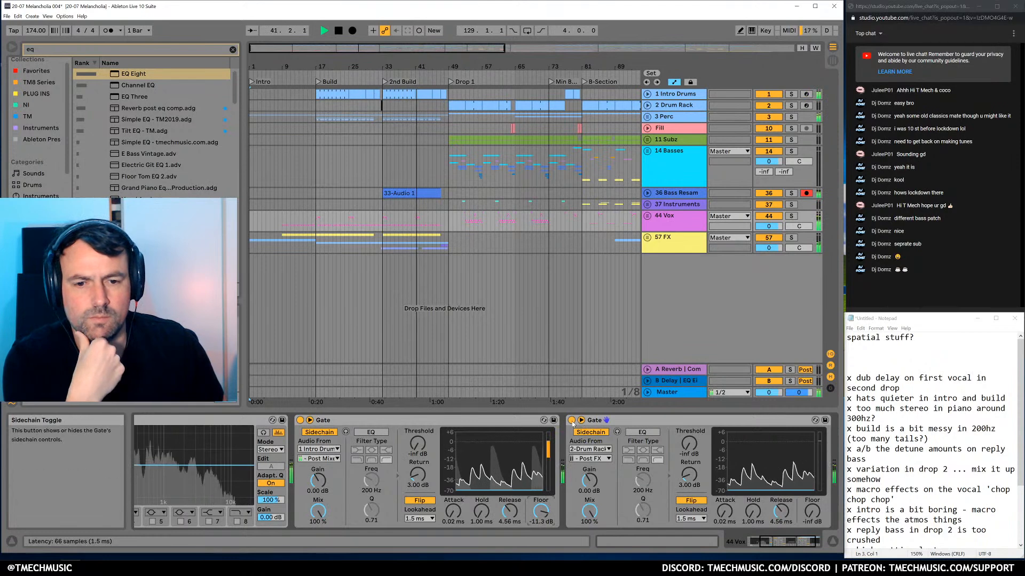
pyautogui.moveTo(541, 512); pyautogui.dragTo(541, 504)
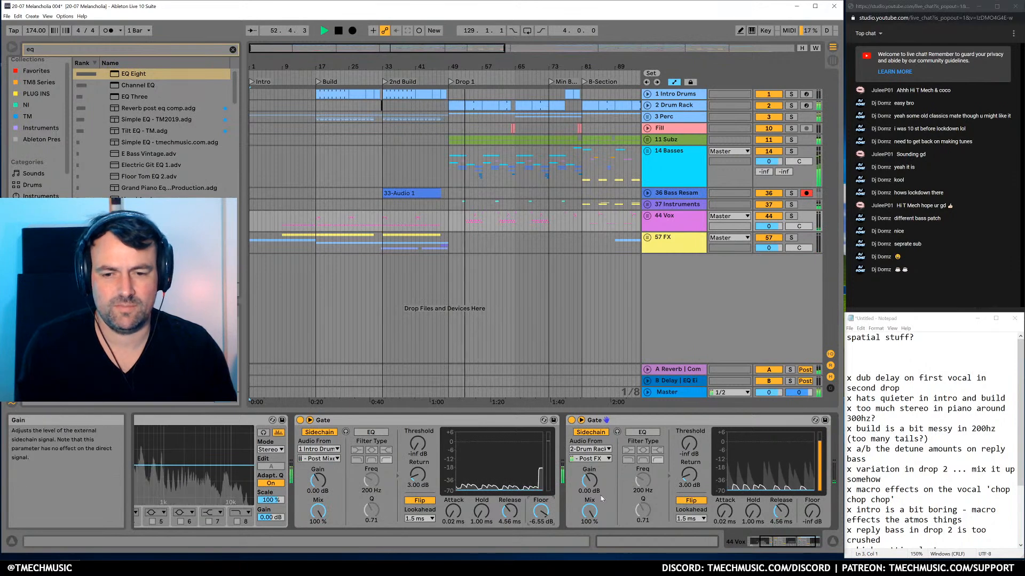
pyautogui.click(466, 226)
pyautogui.press('space')
pyautogui.moveTo(812, 511); pyautogui.dragTo(812, 427)
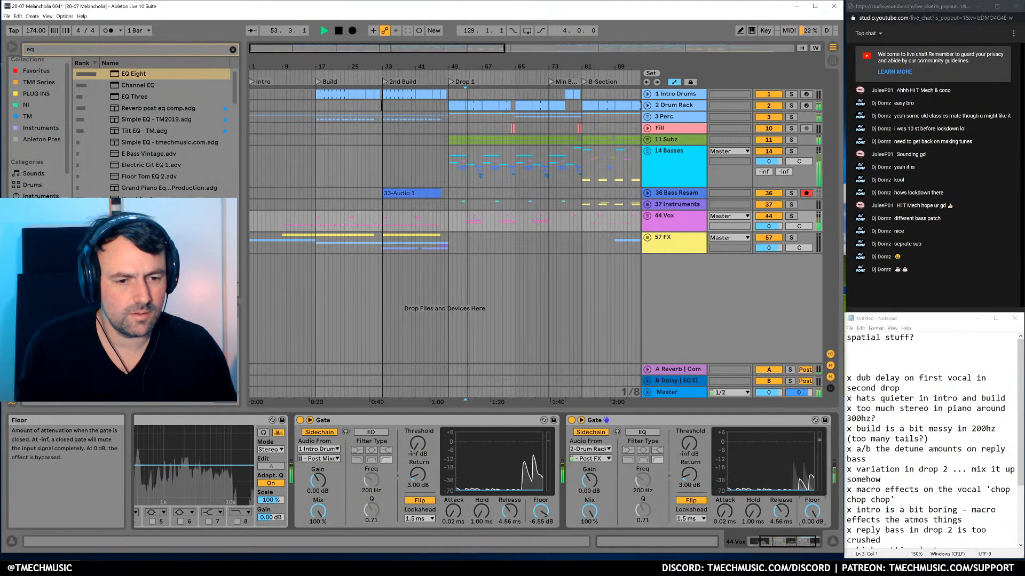
pyautogui.moveTo(812, 511); pyautogui.dragTo(812, 529)
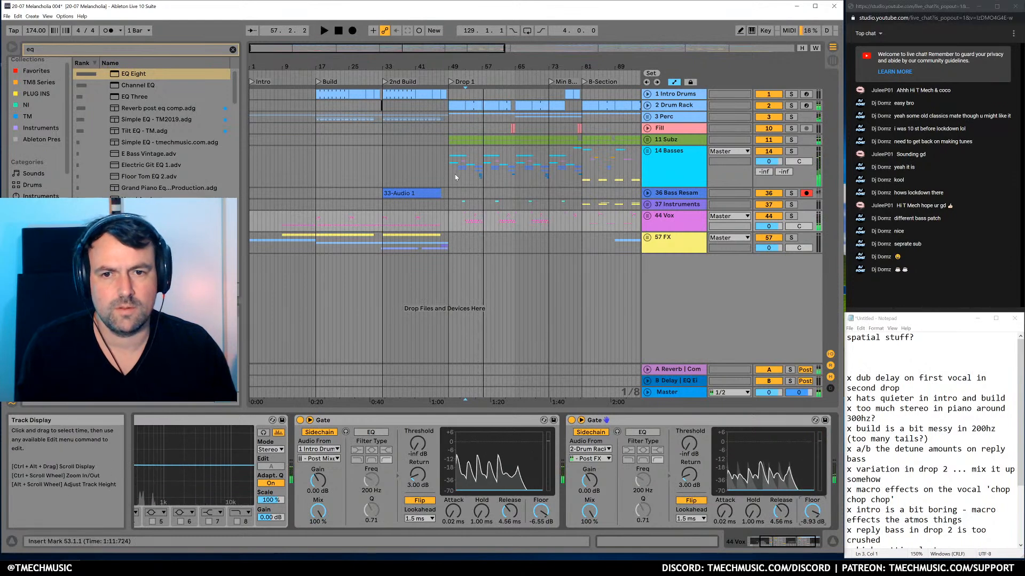
pyautogui.press('space')
# Play the 2nd Build to check the two Gates on the Vox group
pyautogui.click(450, 161)
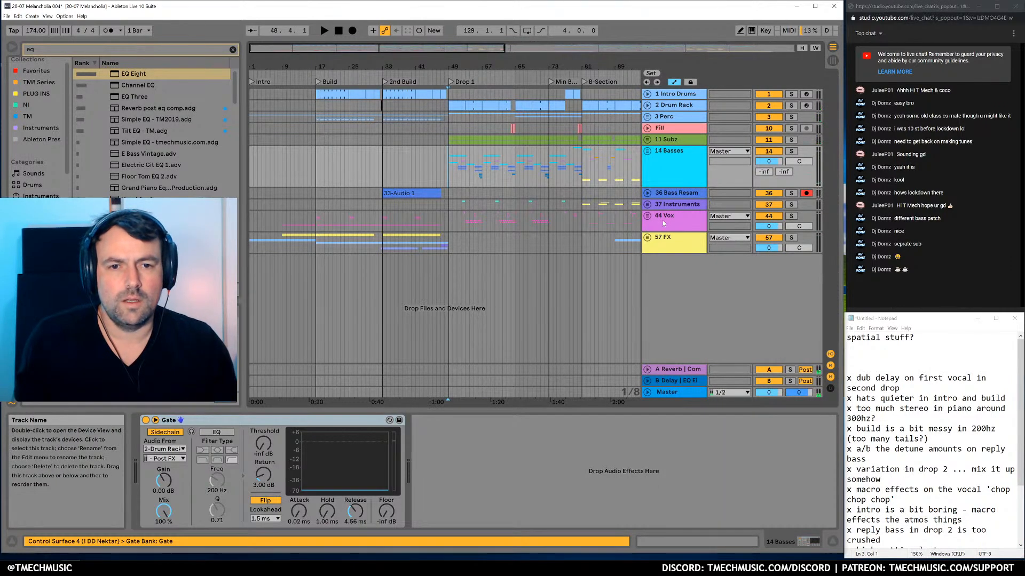
pyautogui.click(663, 223)
pyautogui.click(393, 222)
pyautogui.press('space')
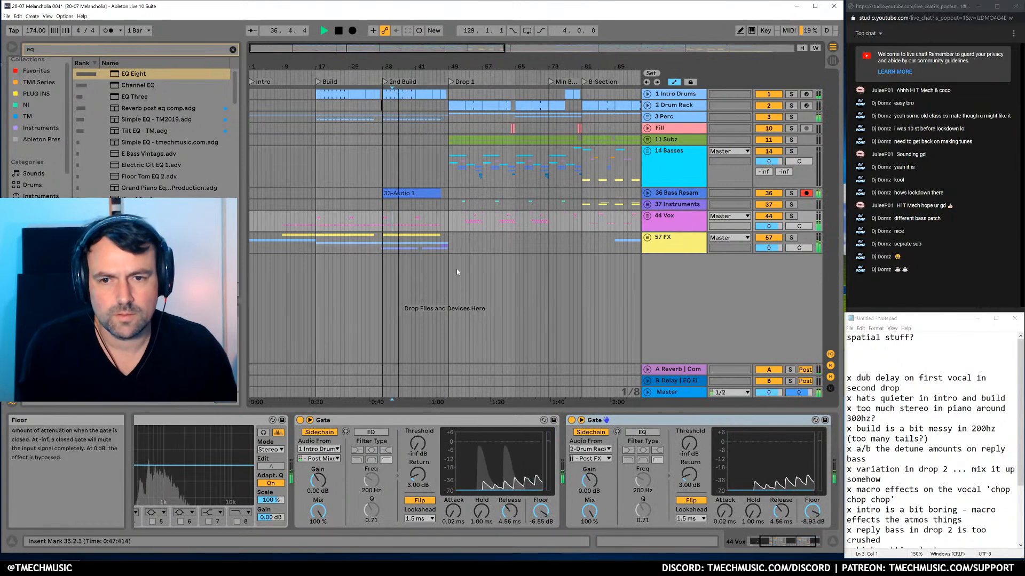
# Compare the 2nd Build playback with the Vox group's Intro Drums Gate bypassed and active
pyautogui.click(792, 217)
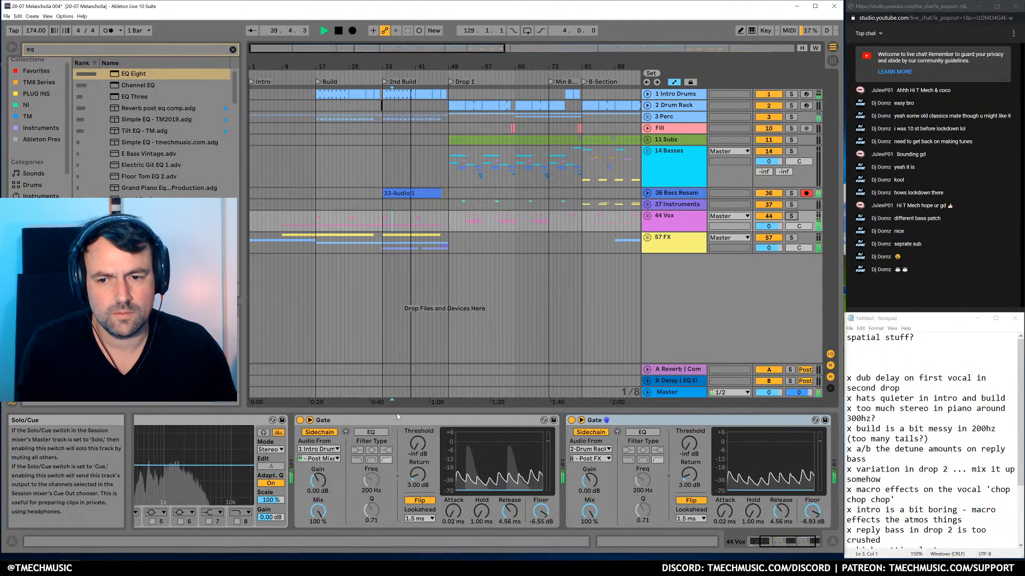
pyautogui.click(301, 421)
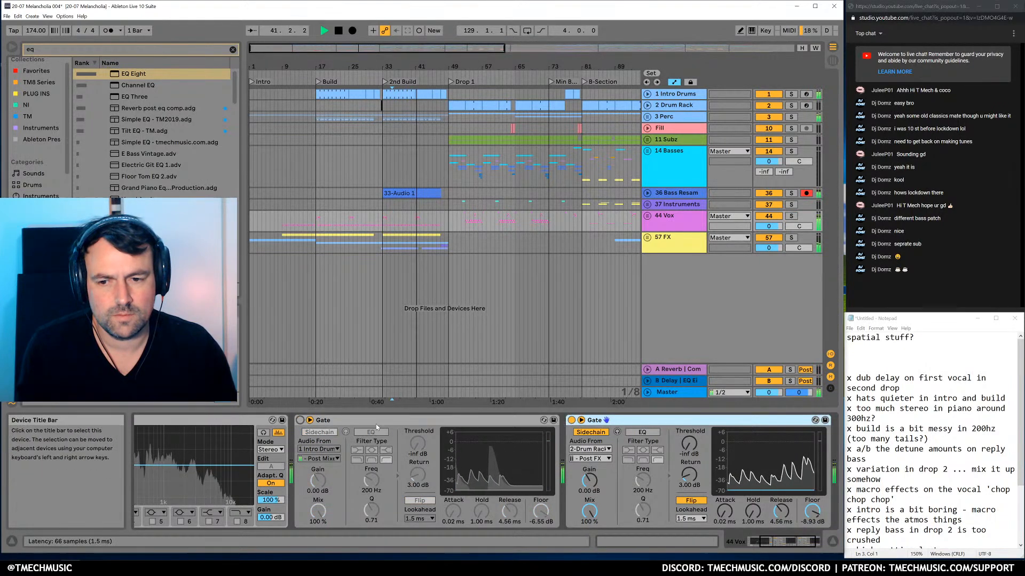
pyautogui.click(300, 421)
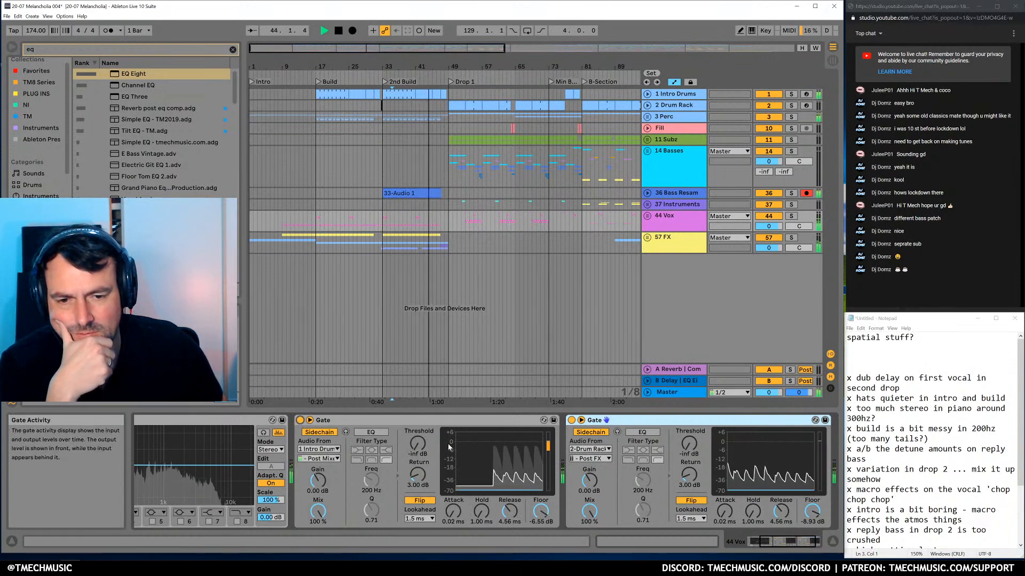
# Set the Vox Gates' Floor to -5.36 dB on the Intro Drums one and -6.55 dB on the Drum Rack one
pyautogui.click(499, 421)
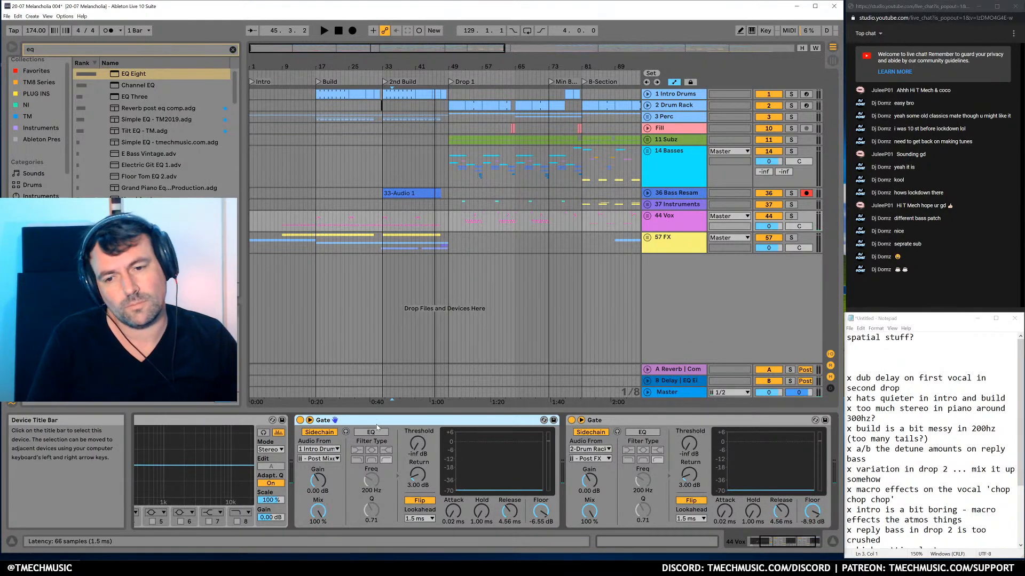
pyautogui.moveTo(544, 512); pyautogui.dragTo(544, 509)
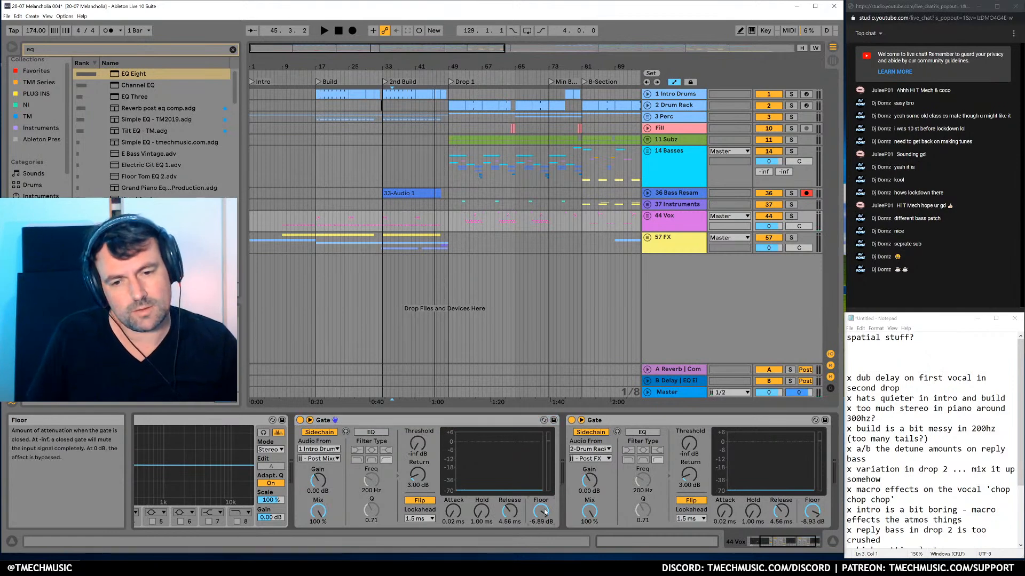
pyautogui.press('space')
pyautogui.moveTo(544, 513); pyautogui.dragTo(544, 508)
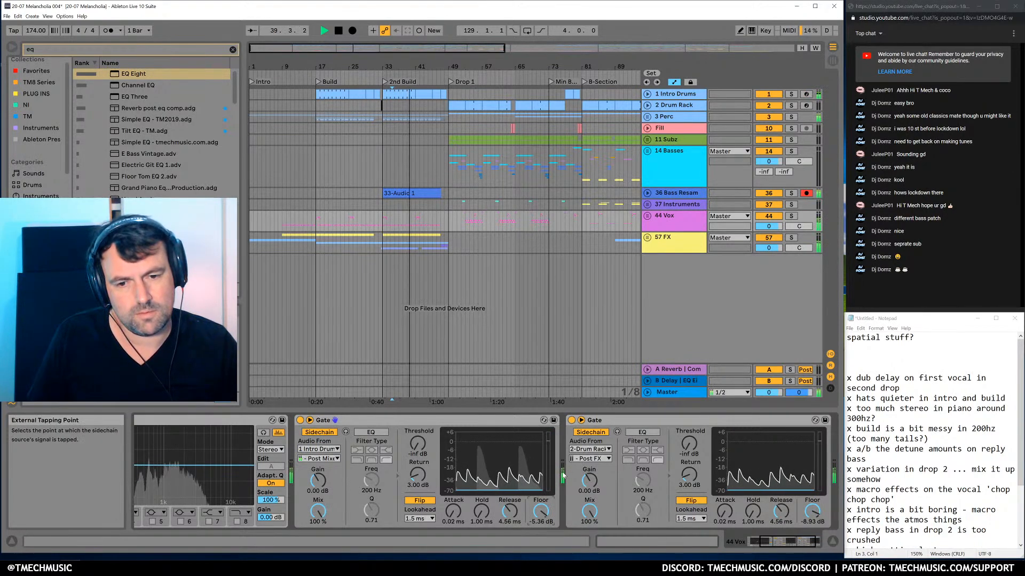
pyautogui.moveTo(812, 512); pyautogui.dragTo(812, 495)
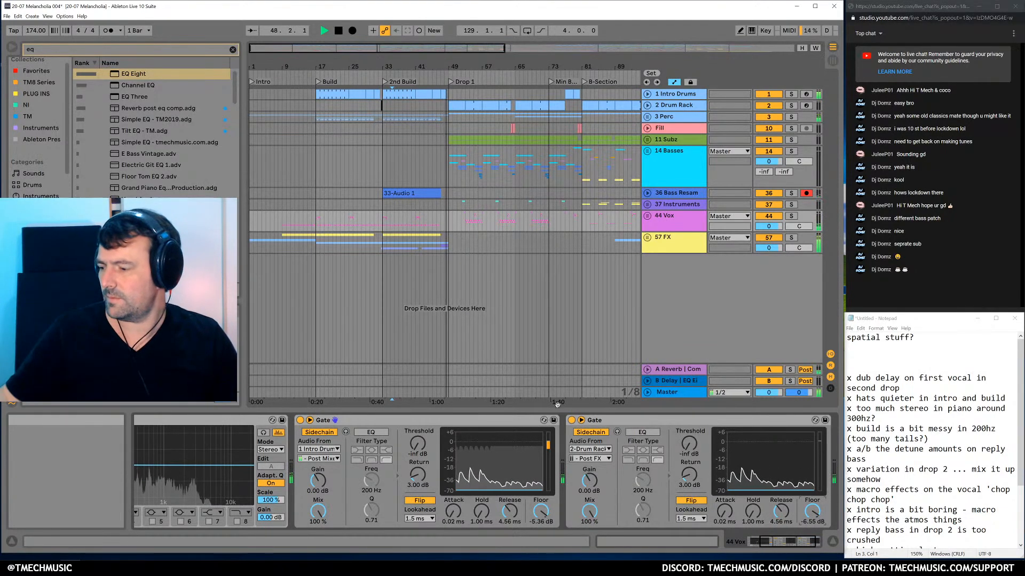
# Duplicate the FX group's Gate and sidechain the first one from 1 Intro Drums, using the Kick Kick2 Post Mixer signal
pyautogui.click(473, 238)
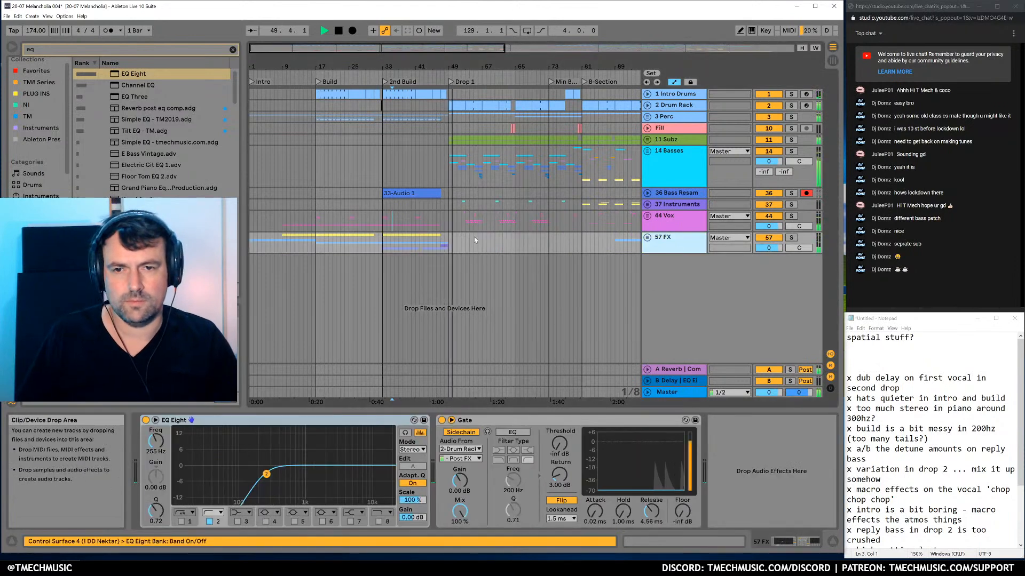
pyautogui.press('space')
pyautogui.moveTo(466, 421); pyautogui.dragTo(439, 436)
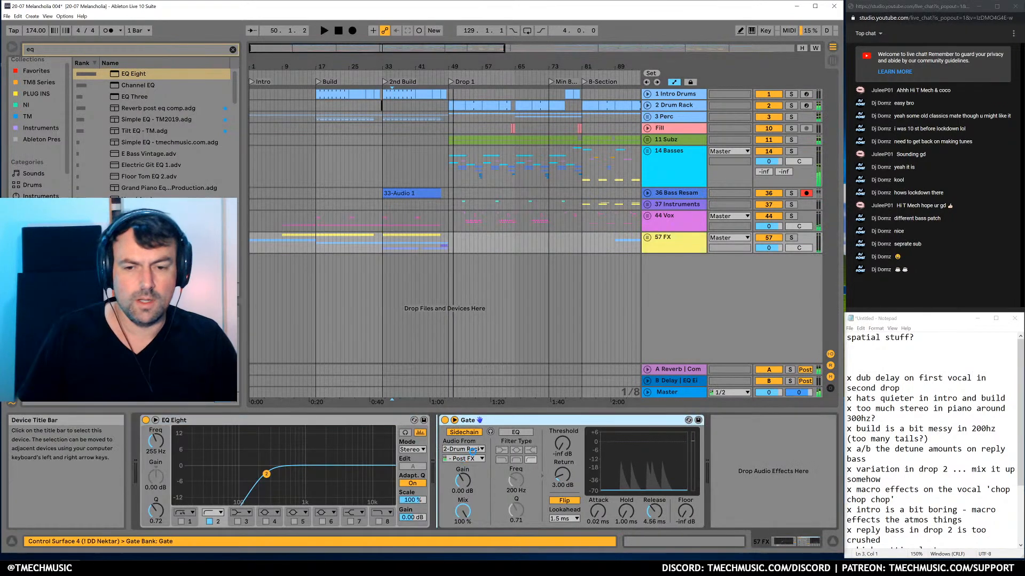
pyautogui.click(465, 449)
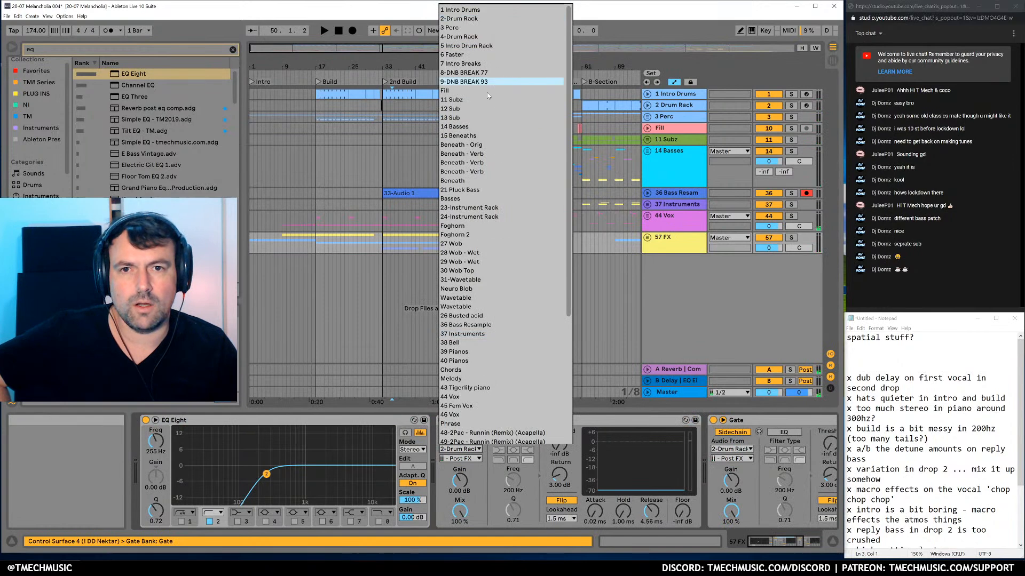
pyautogui.click(481, 18)
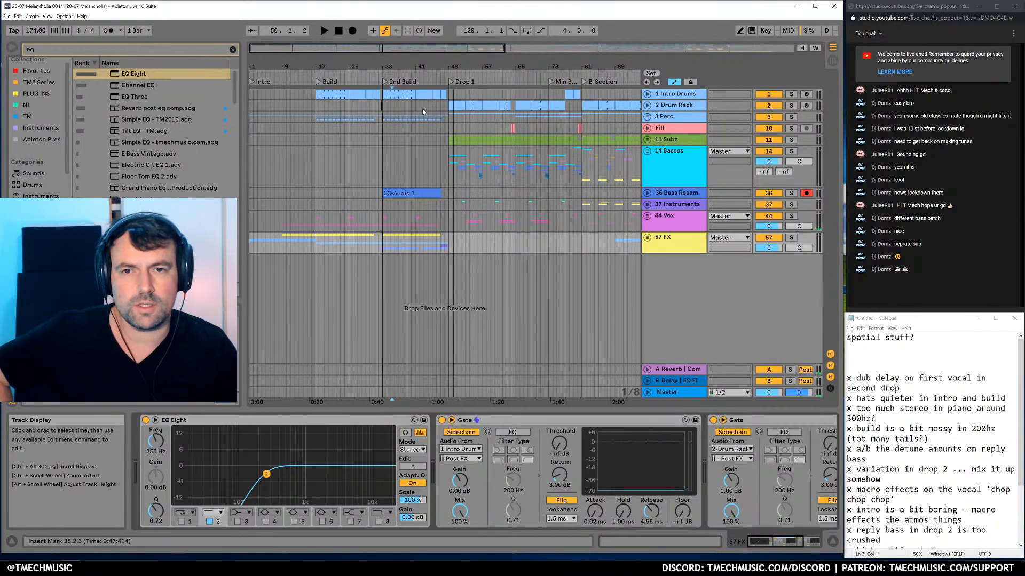
pyautogui.click(472, 450)
pyautogui.click(460, 459)
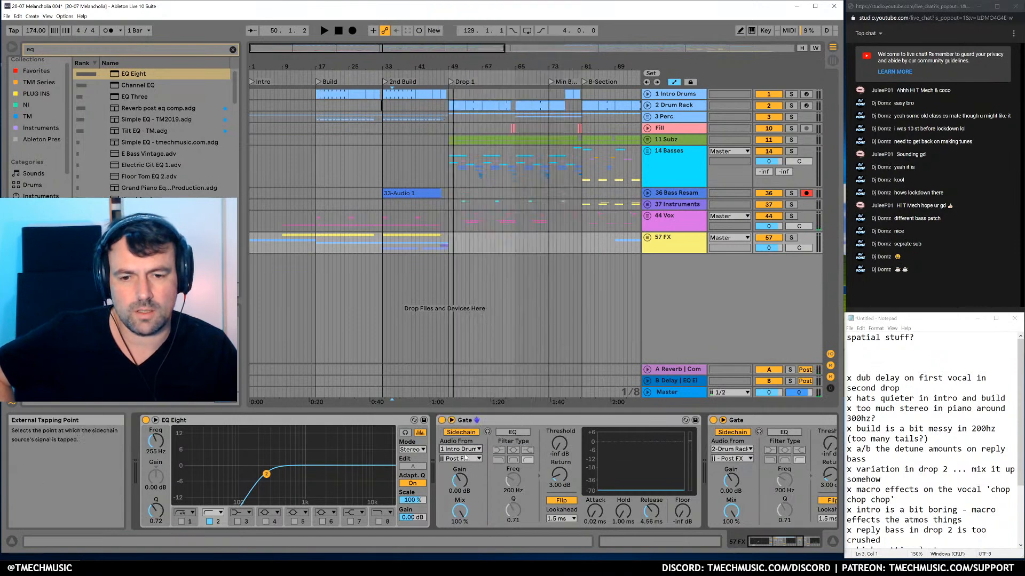
pyautogui.click(460, 459)
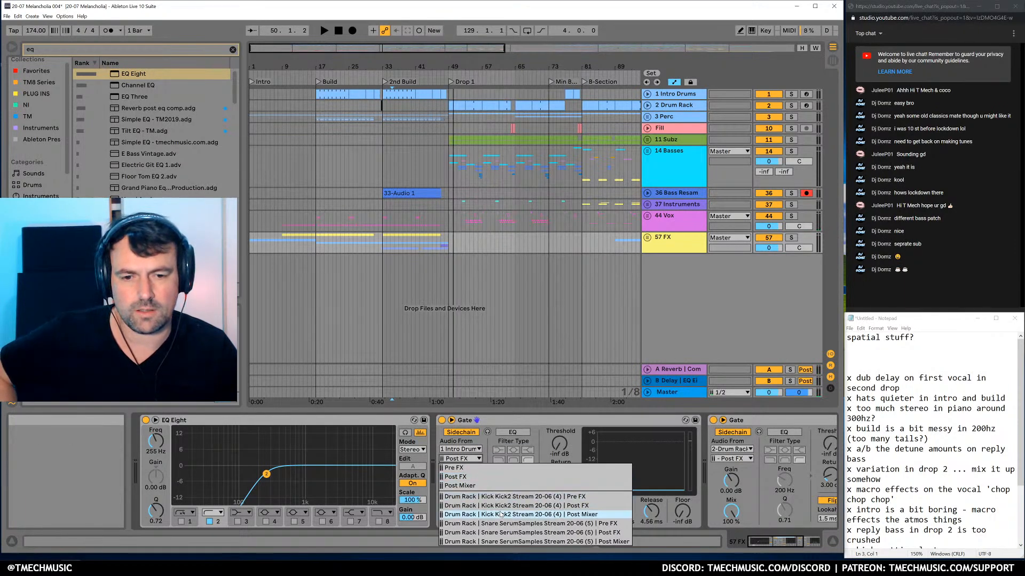
pyautogui.press('Escape')
# Set the Floor of the FX group's Intro Drums Gate to -4.64 dB while the 2nd Build plays
pyautogui.press('space')
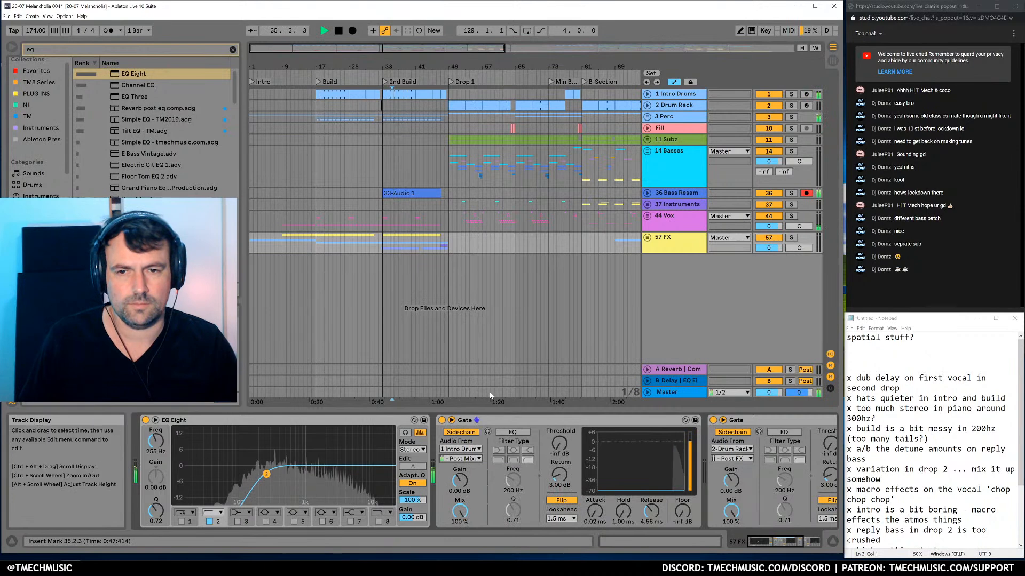
pyautogui.moveTo(682, 511); pyautogui.dragTo(682, 503)
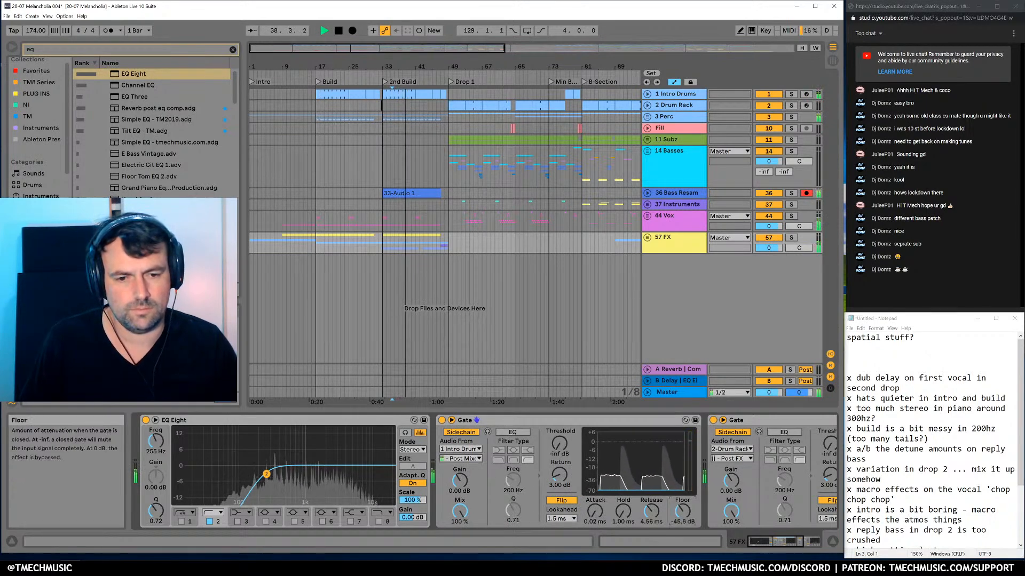
pyautogui.moveTo(682, 501); pyautogui.dragTo(682, 501)
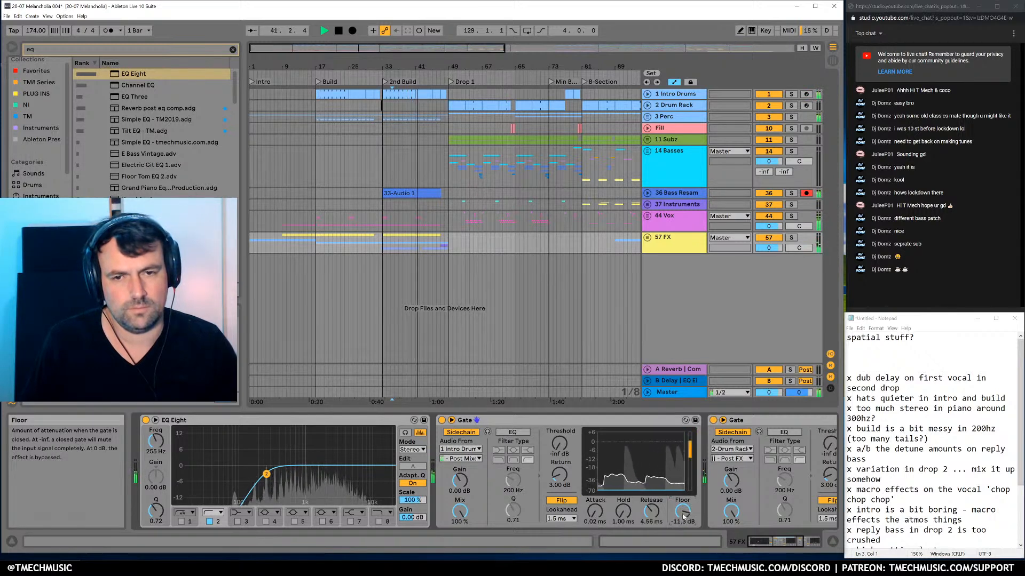
pyautogui.moveTo(685, 517)
pyautogui.mouseDown()
pyautogui.moveTo(683, 529)
pyautogui.moveTo(683, 514)
pyautogui.mouseUp()
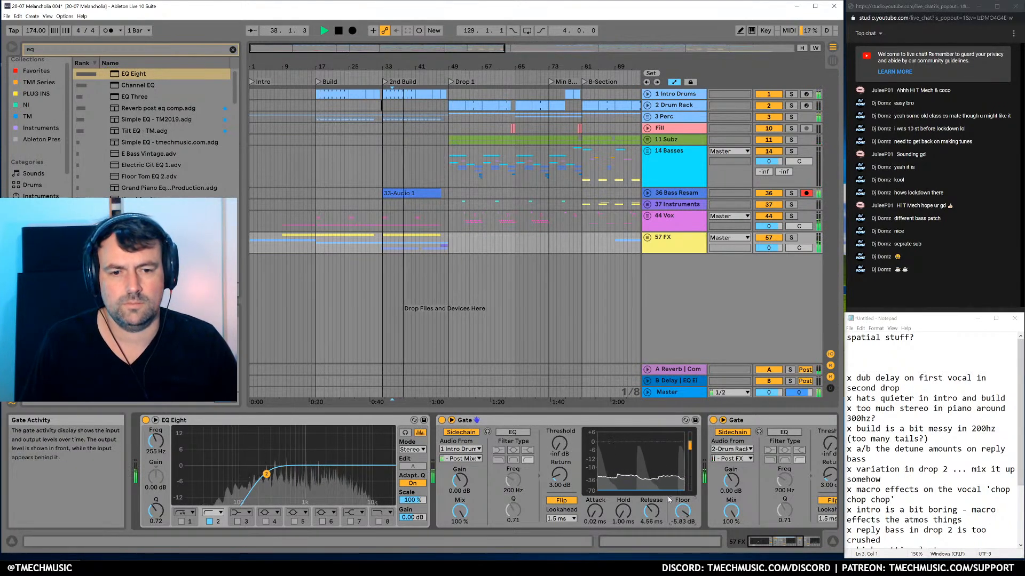
pyautogui.moveTo(685, 512); pyautogui.dragTo(677, 520)
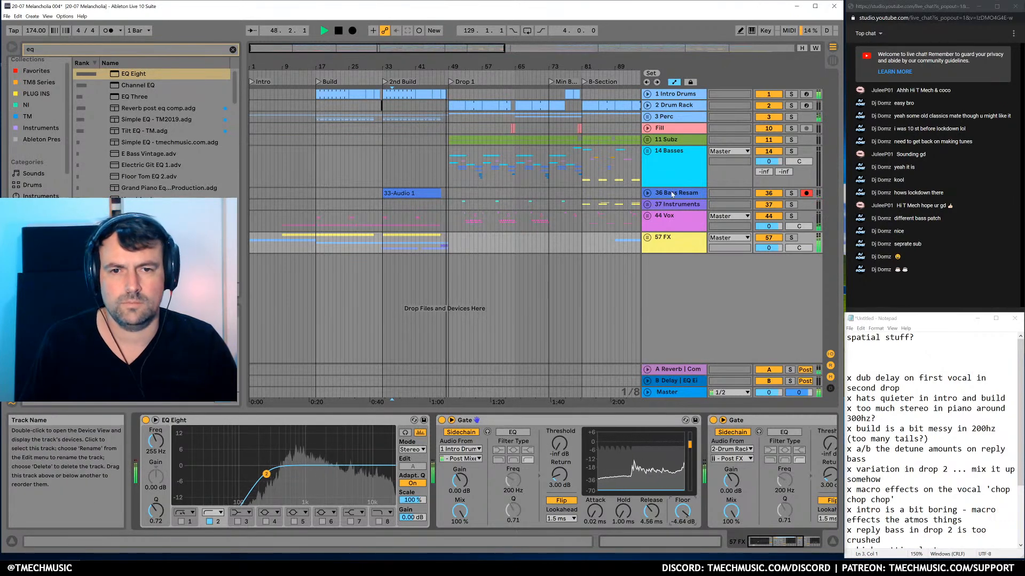
# Copy the FX group's Intro Drums Gate onto the 36 Bass Resample track and set its Threshold to -20.6 dB and Floor to -2.62 dB
pyautogui.press('space')
pyautogui.click(508, 422)
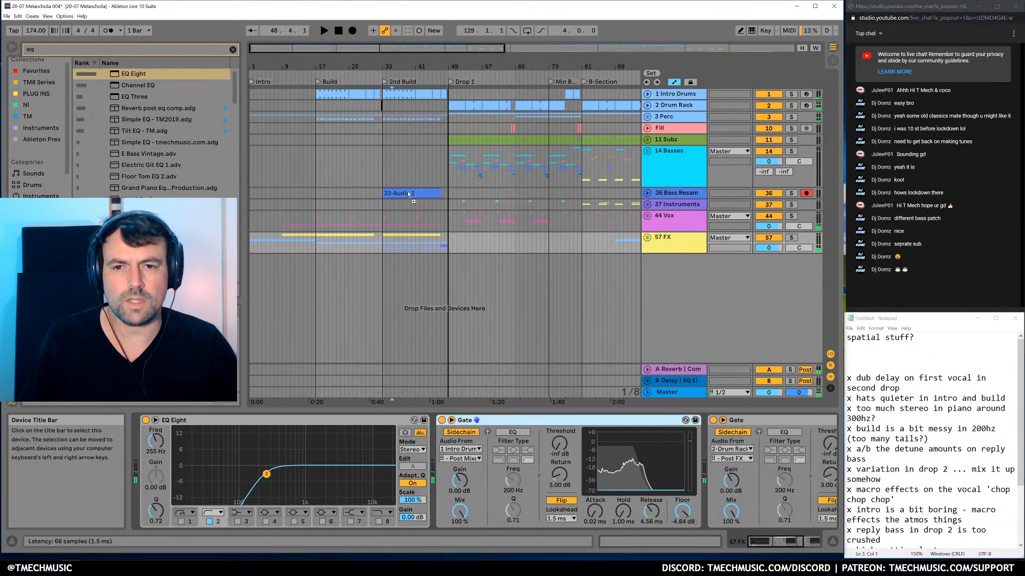
pyautogui.click(382, 194)
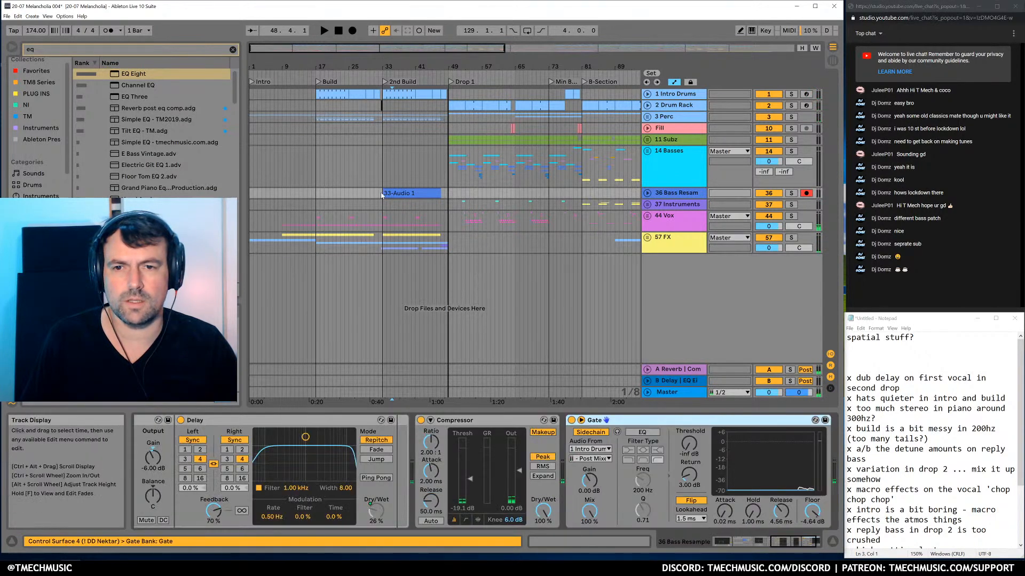
pyautogui.press('space')
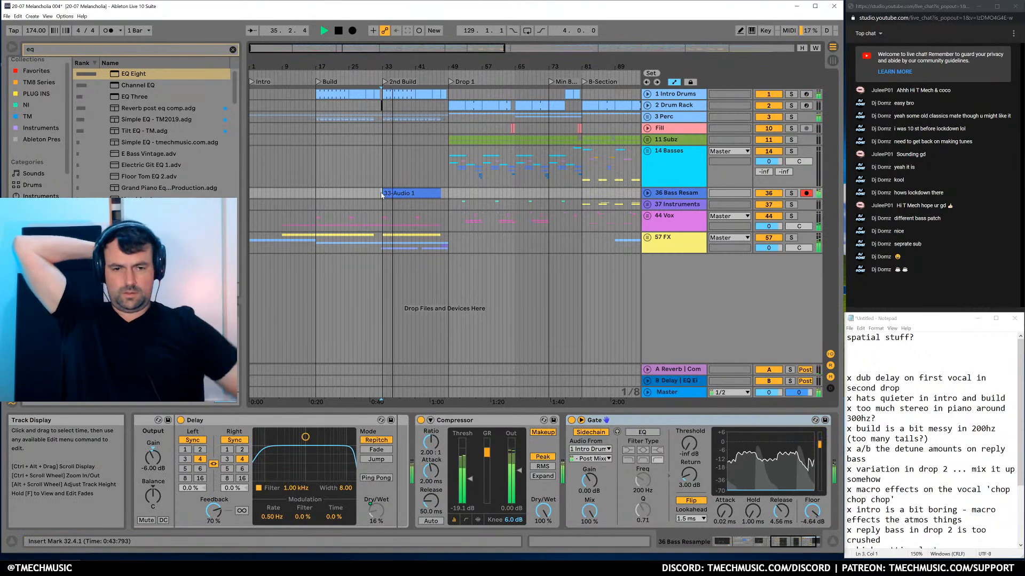
pyautogui.moveTo(812, 511); pyautogui.dragTo(812, 507)
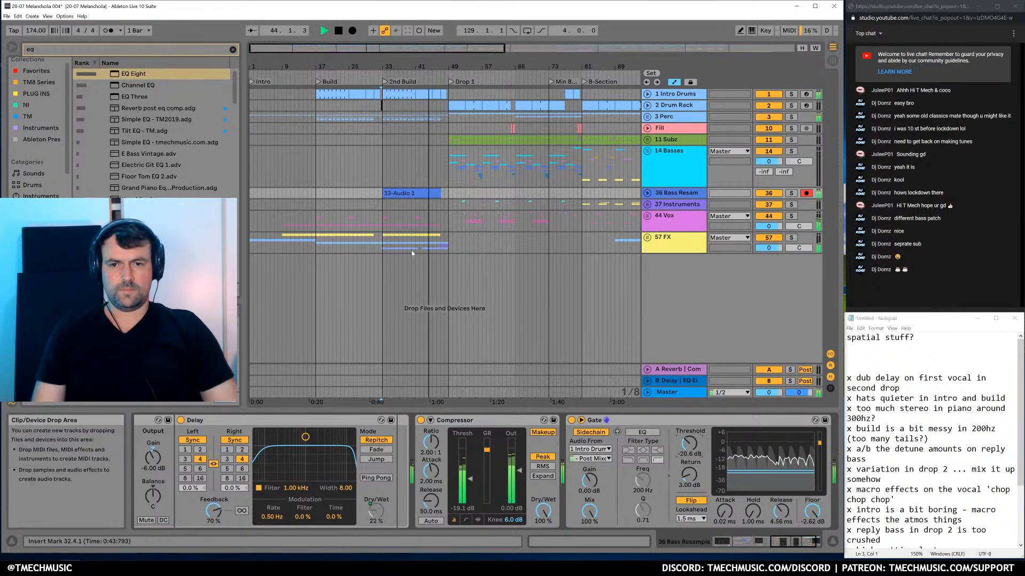
# Set the FX group's Intro Drums Gate to a -24.7 dB Threshold and -13.3 dB Floor during 2nd Build playback
pyautogui.click(656, 247)
pyautogui.press('space')
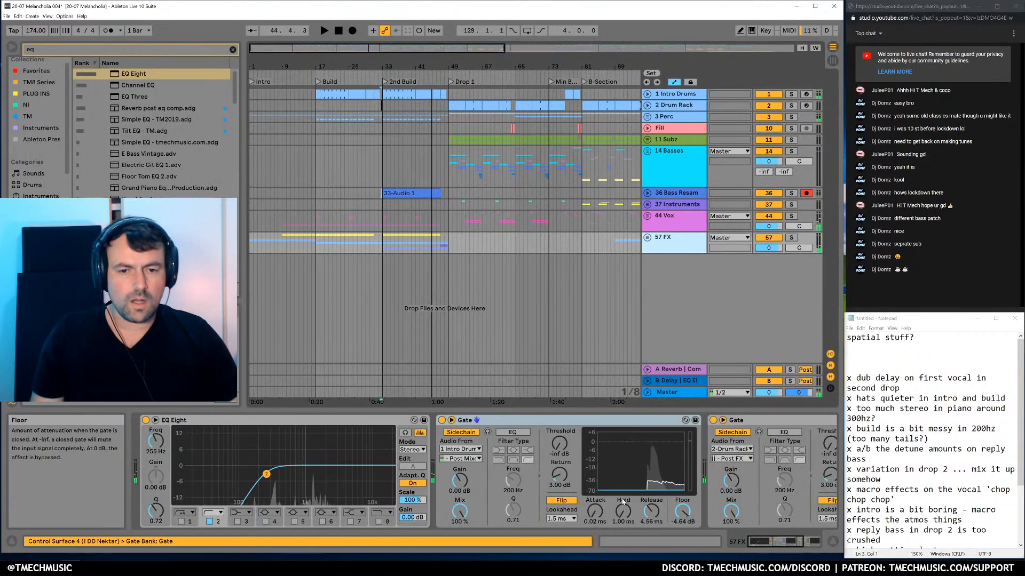
pyautogui.moveTo(689, 526)
pyautogui.mouseDown()
pyautogui.moveTo(689, 550)
pyautogui.moveTo(683, 509)
pyautogui.mouseUp()
pyautogui.press('space')
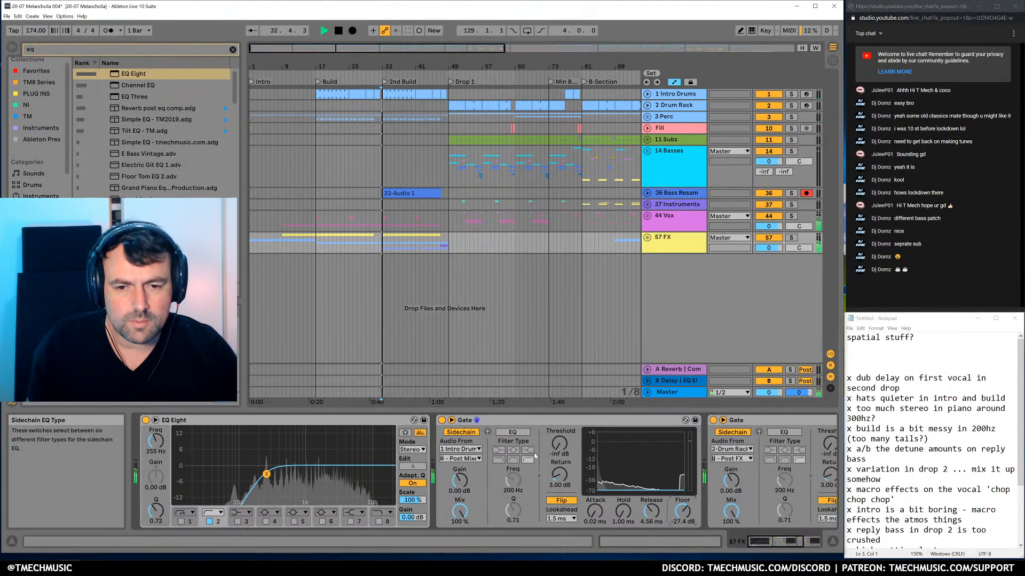
pyautogui.moveTo(559, 444); pyautogui.dragTo(559, 439)
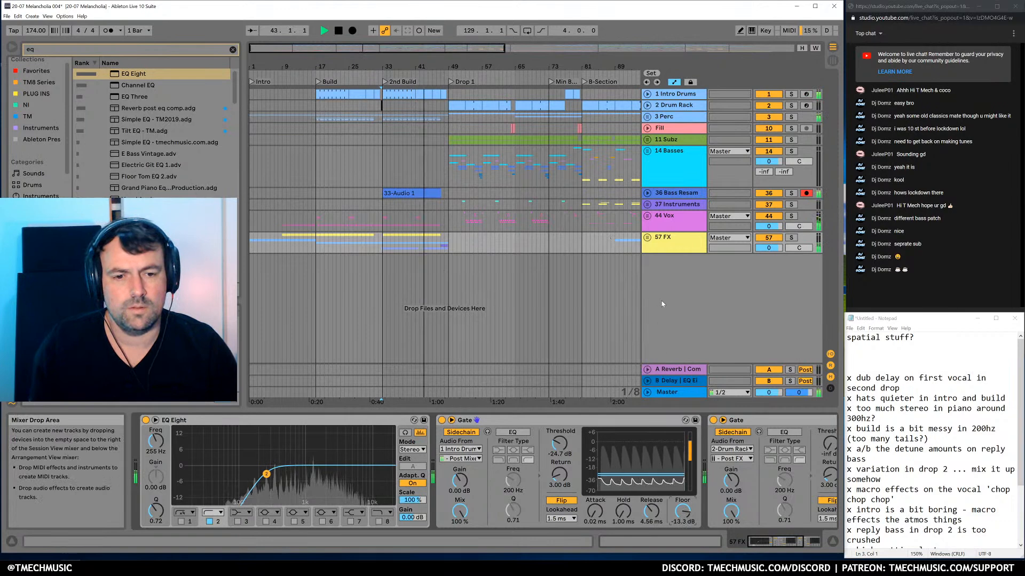
# Shorten the Kick Kick2 sample in the 1 Intro Drums rack to its first part and set its Fade Out to 24.4 ms
pyautogui.click(672, 95)
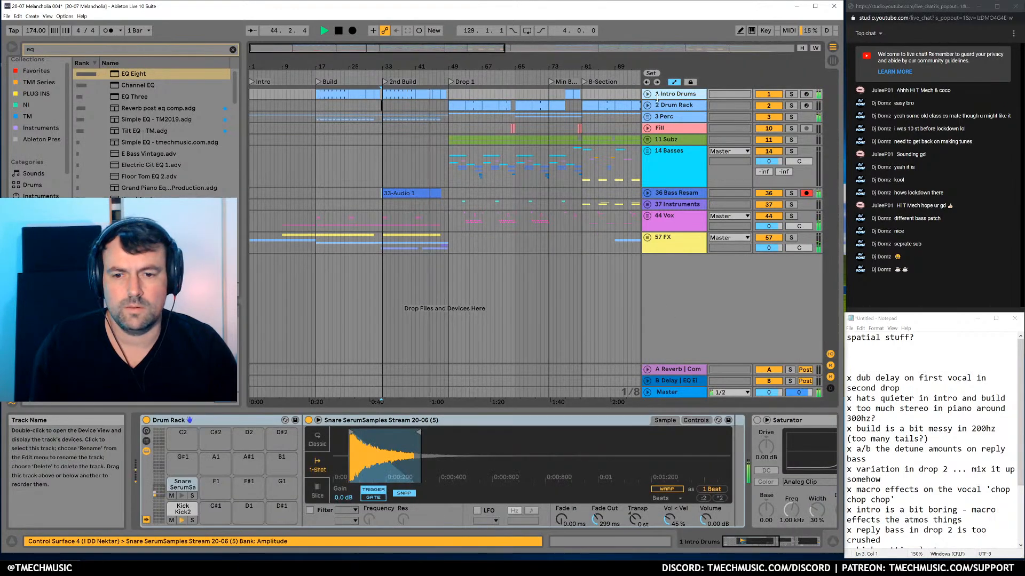
pyautogui.click(182, 509)
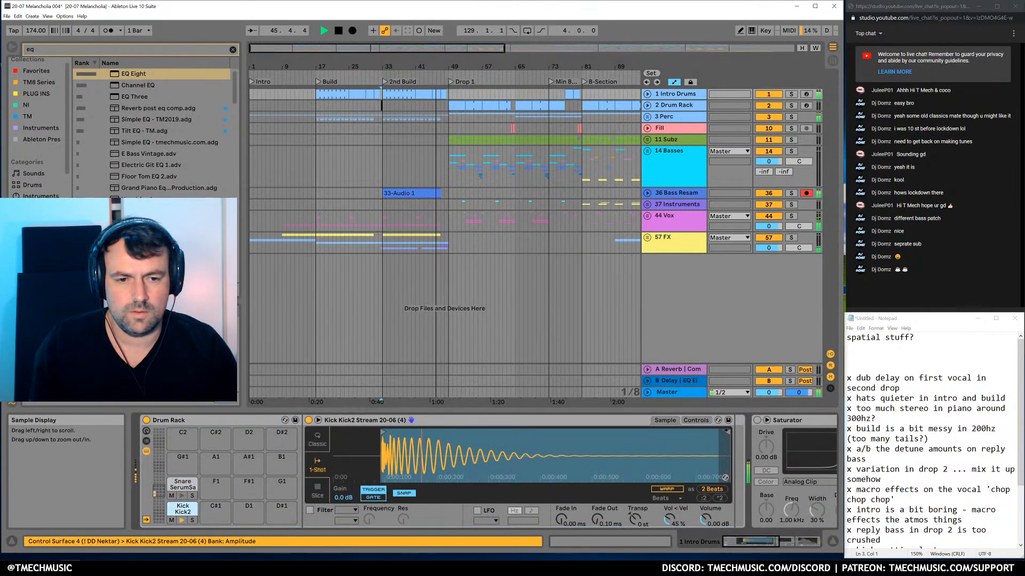
pyautogui.moveTo(489, 431); pyautogui.dragTo(449, 435)
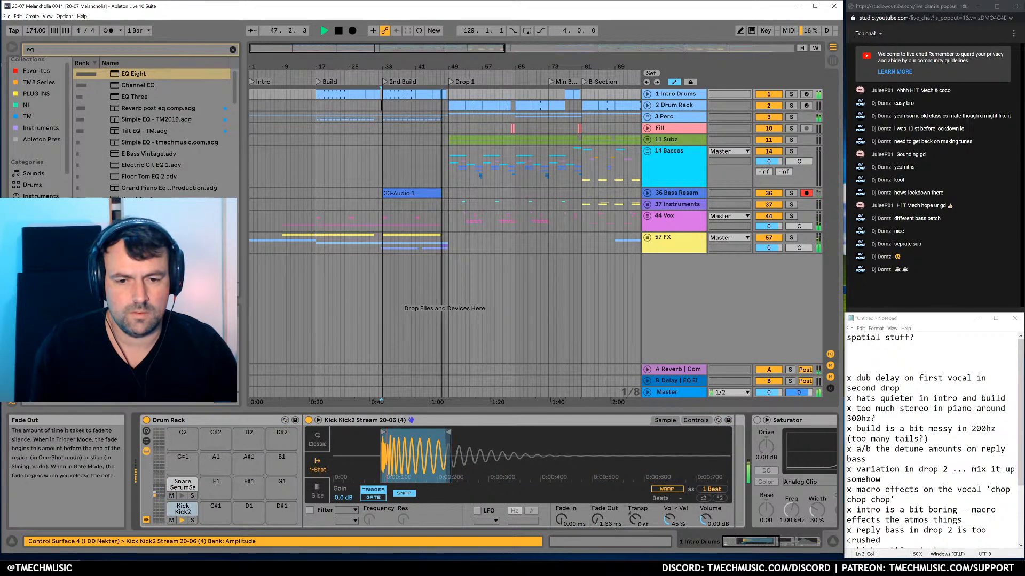
pyautogui.moveTo(597, 520); pyautogui.dragTo(598, 507)
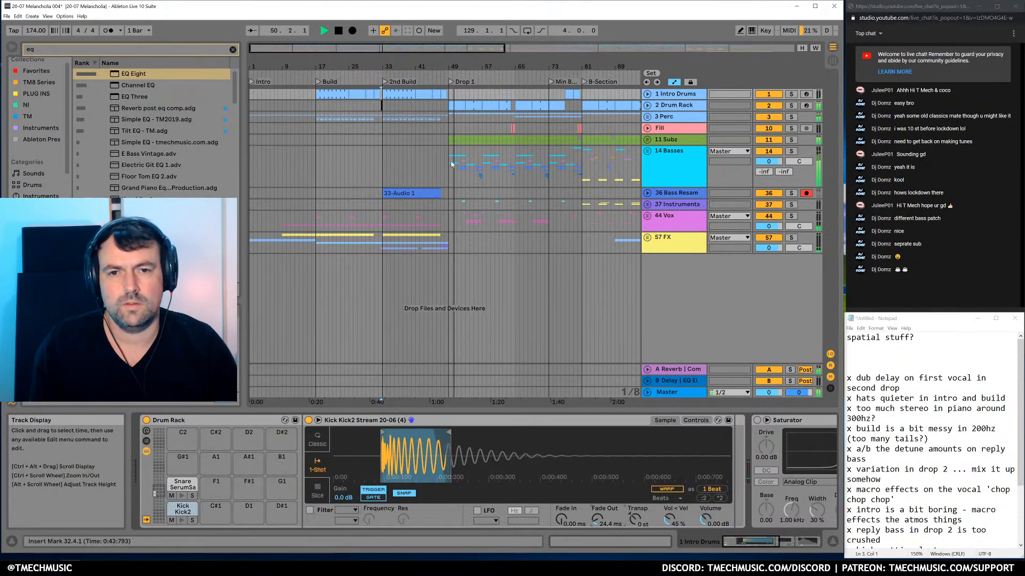
# Replay from just before the 2nd Build and set the Floor of the FX group's Intro Drums Gate to -4.17 dB
pyautogui.click(376, 162)
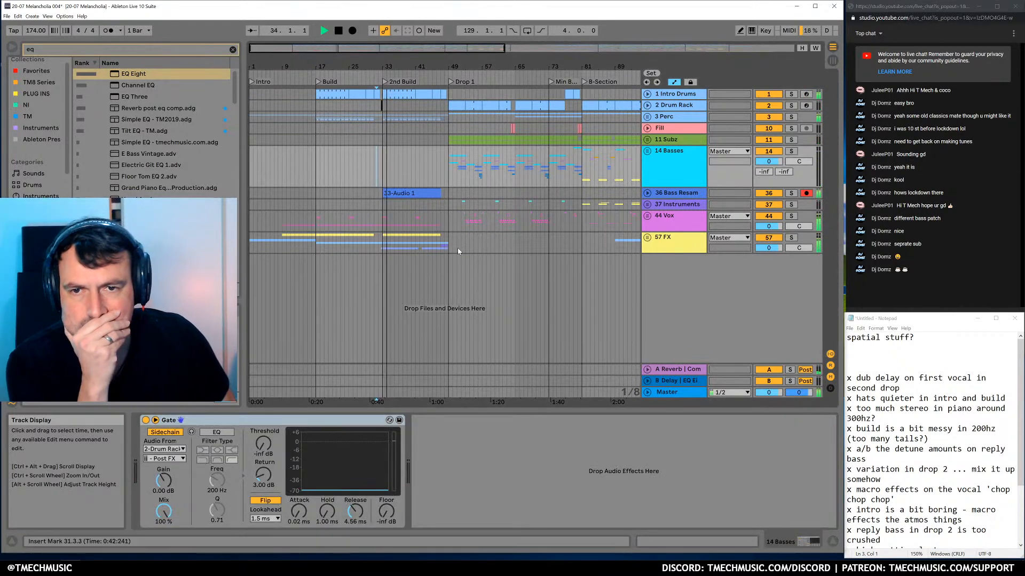
pyautogui.click(680, 243)
pyautogui.moveTo(686, 517); pyautogui.dragTo(686, 513)
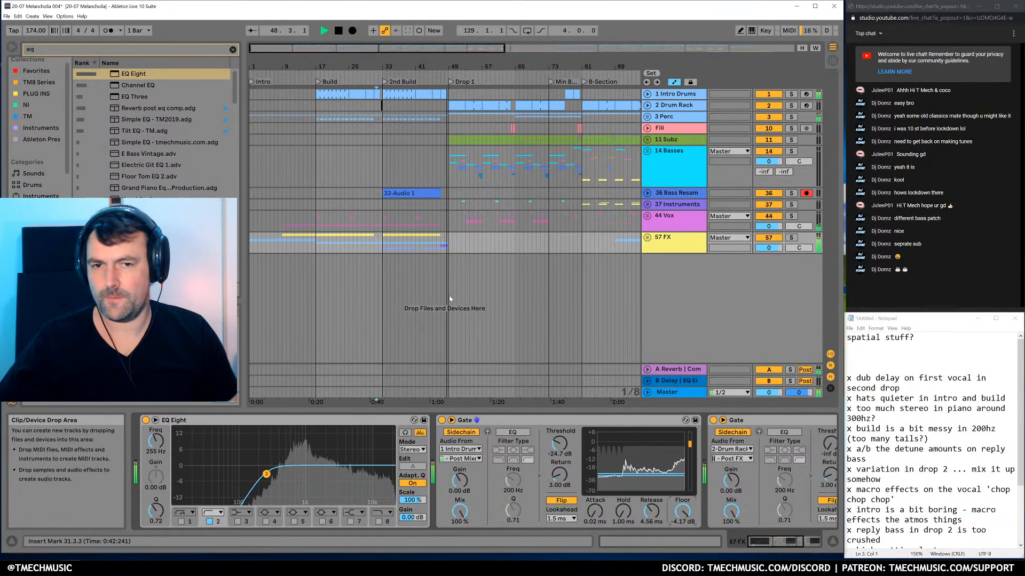
# Set the Basses group's Gate Threshold to -21.7 dB and play the 11 Subz track from just before Drop 1
pyautogui.click(372, 91)
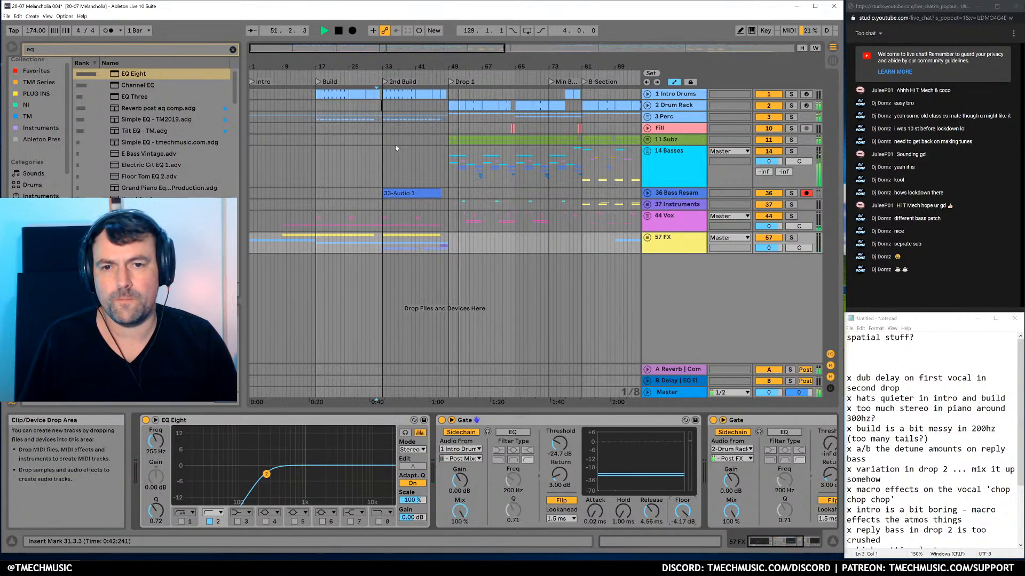
pyautogui.click(668, 176)
pyautogui.press('space')
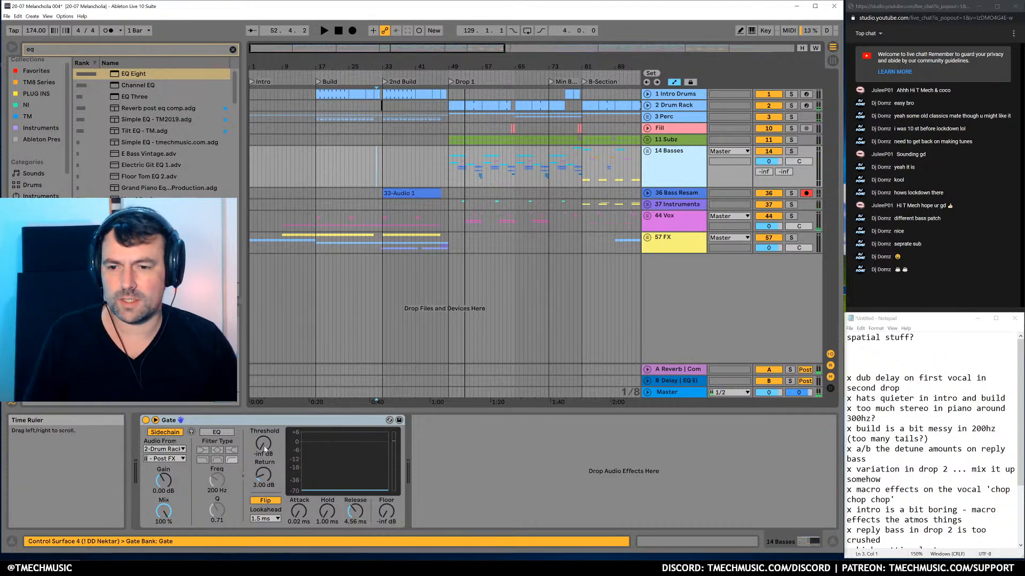
pyautogui.moveTo(266, 447); pyautogui.dragTo(266, 435)
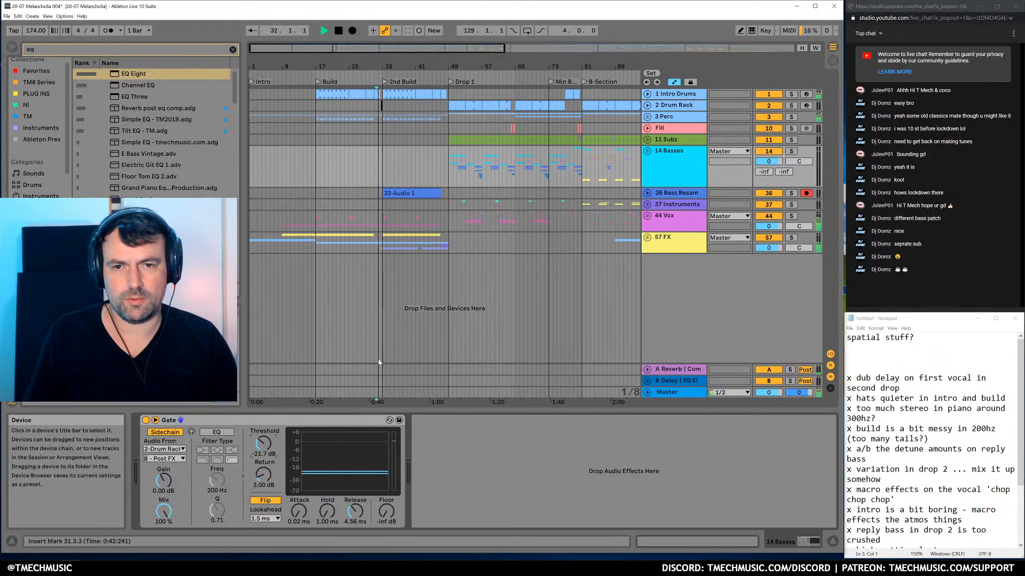
pyautogui.click(444, 142)
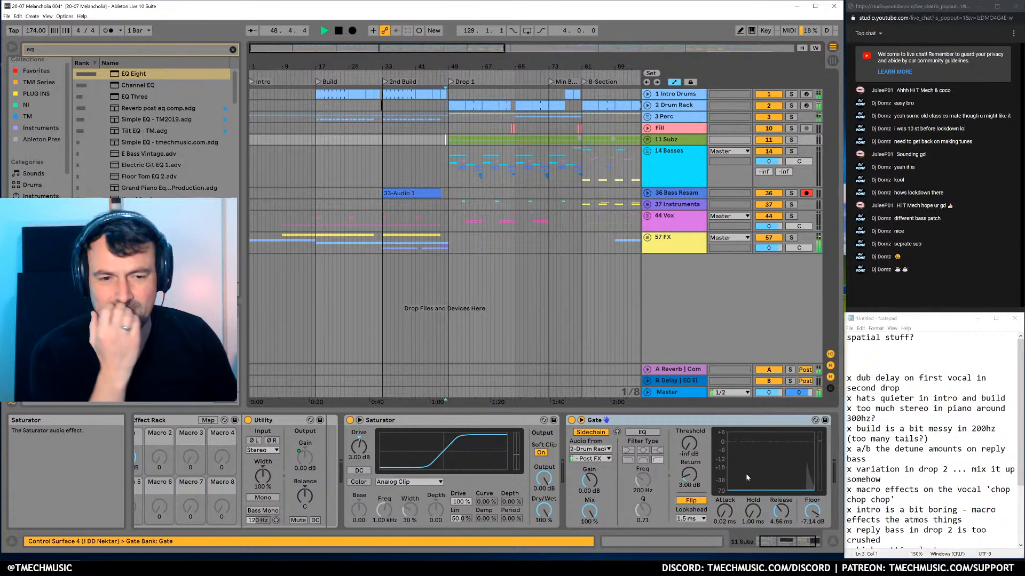
# Set the Basses group's Drum Rack Gate to a -15.6 dB Threshold and -8.33 dB Floor during Drop 1 playback
pyautogui.click(712, 183)
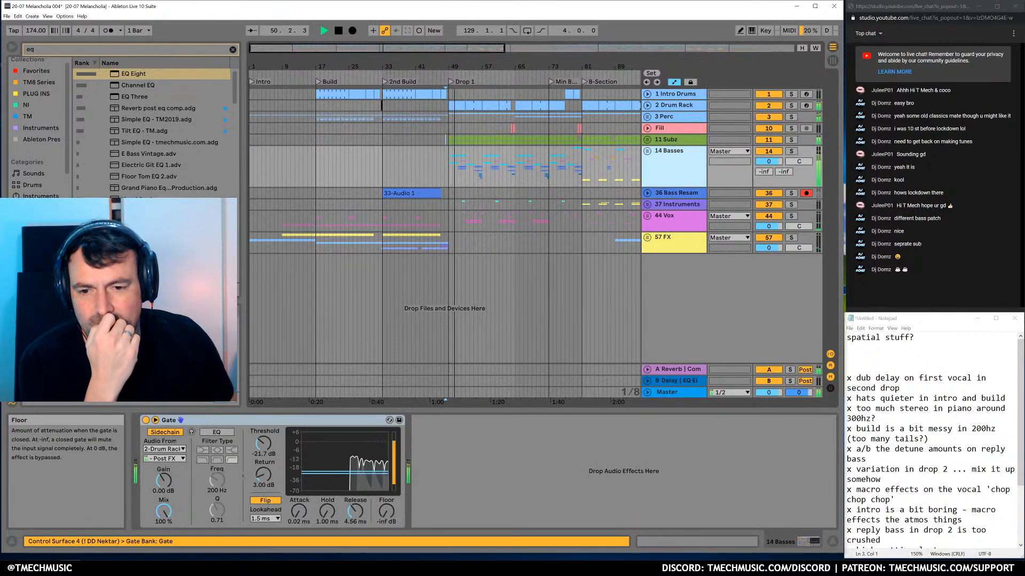
pyautogui.moveTo(384, 515); pyautogui.dragTo(384, 502)
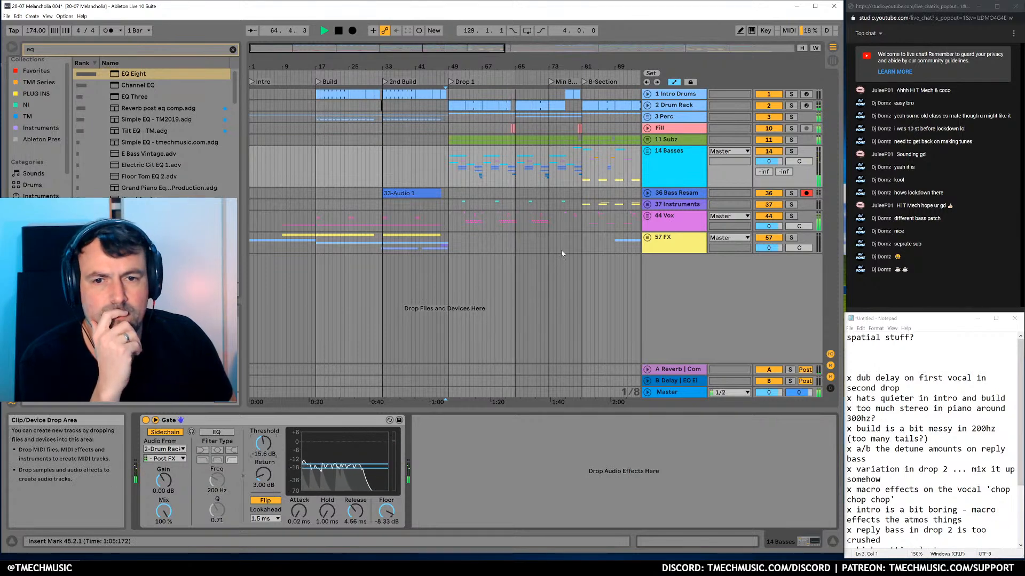
# Stop playback and delete the Drum Rack-triggered Gates from the 44 Vox, 37 Instruments and 57 FX groups
pyautogui.click(663, 221)
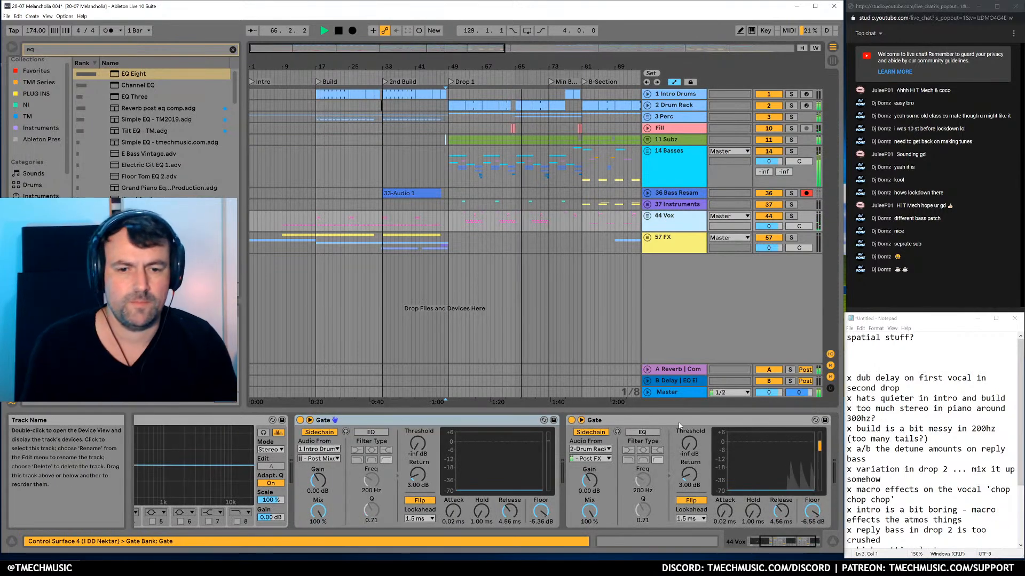
pyautogui.click(678, 423)
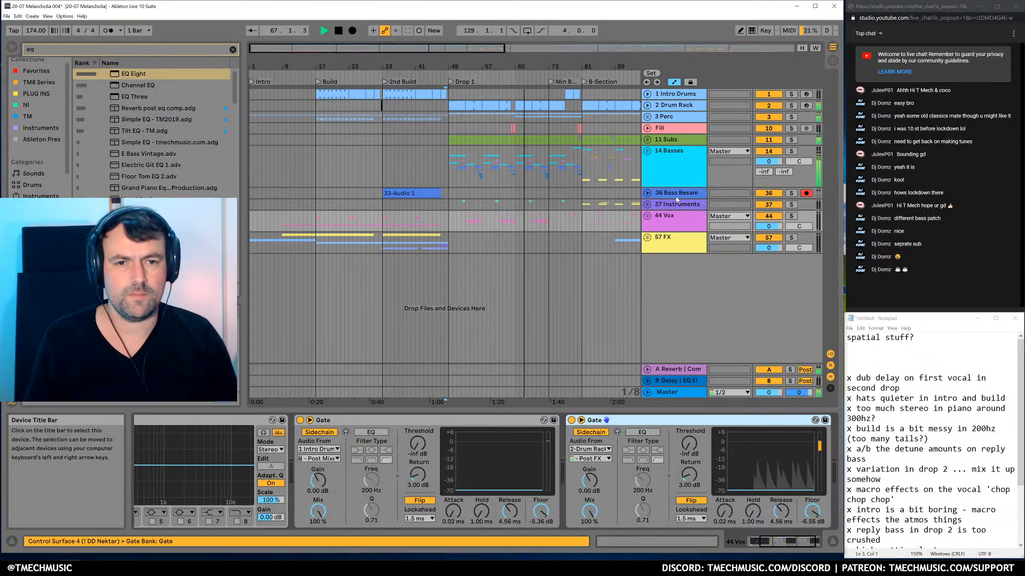
pyautogui.click(673, 209)
pyautogui.press('space')
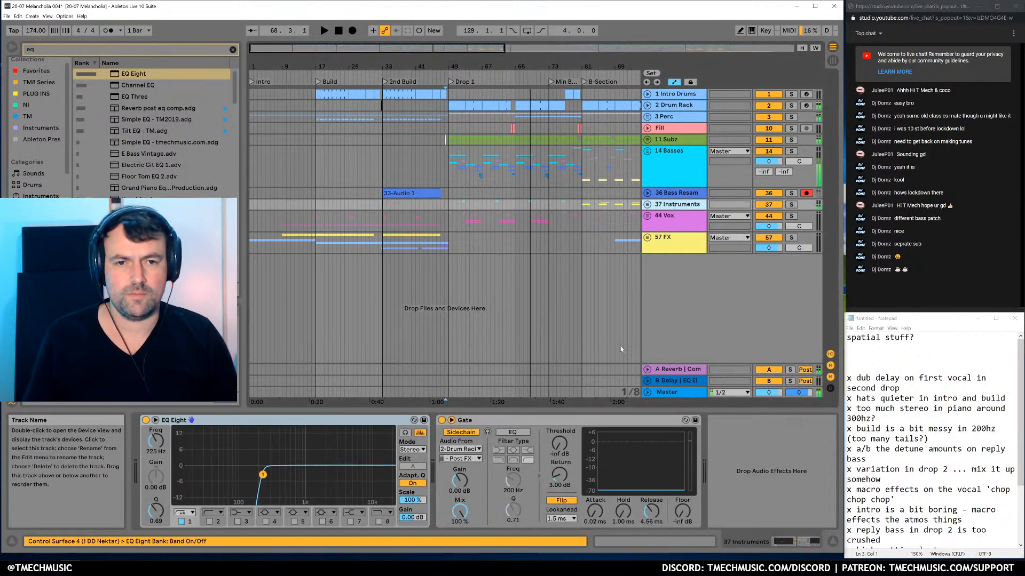
pyautogui.click(525, 421)
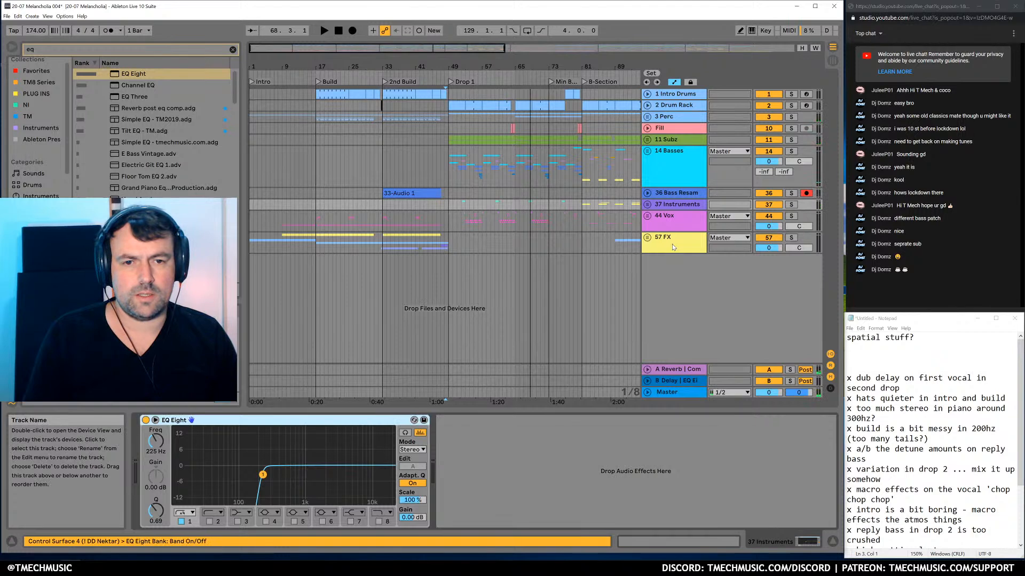
pyautogui.click(672, 244)
pyautogui.click(757, 422)
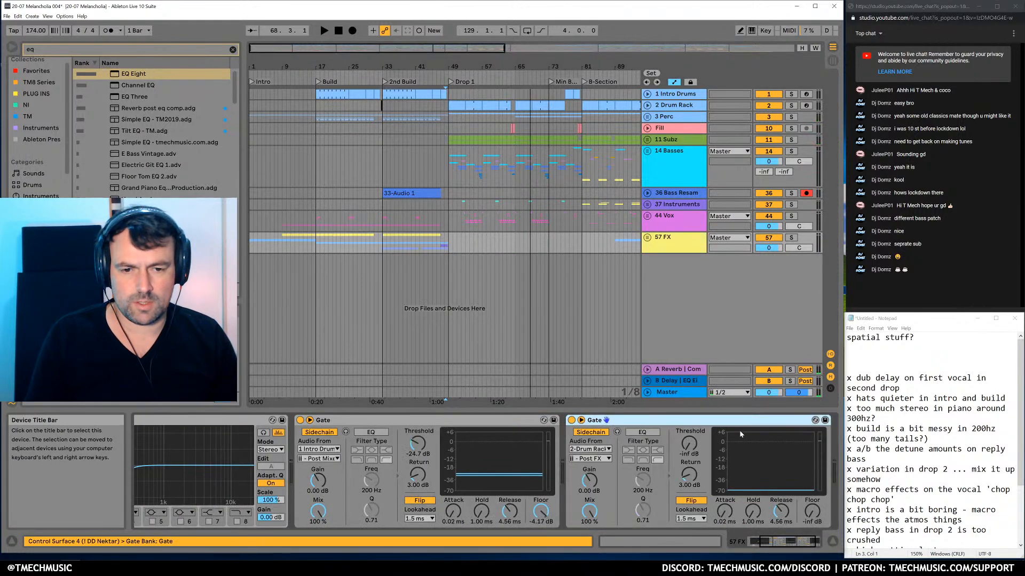
pyautogui.press('Delete')
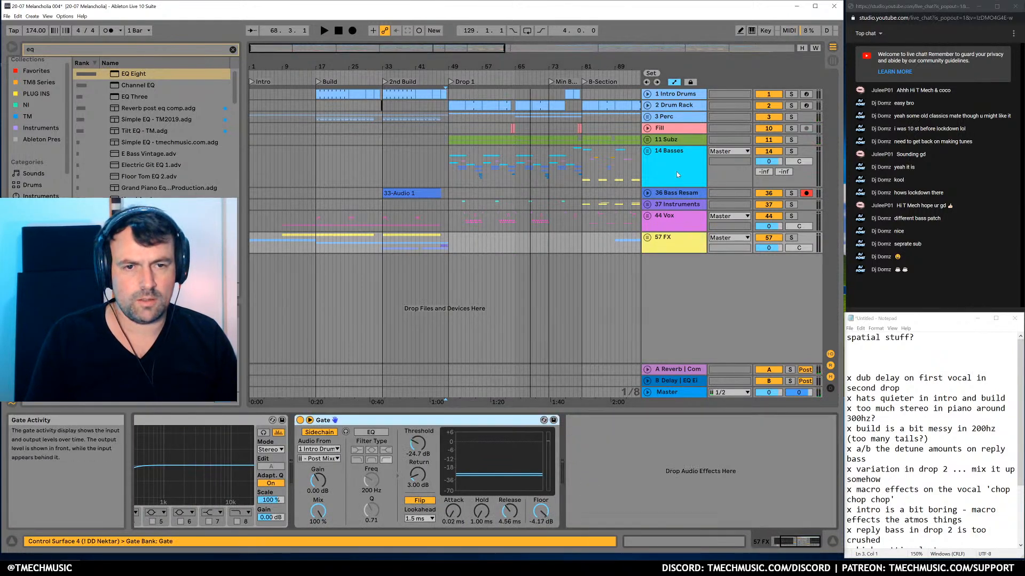
# Check the device chains of the Subz, Basses, Bass Resample, Instruments, Vox and FX tracks for their sidechained Gates
pyautogui.click(677, 141)
pyautogui.click(693, 422)
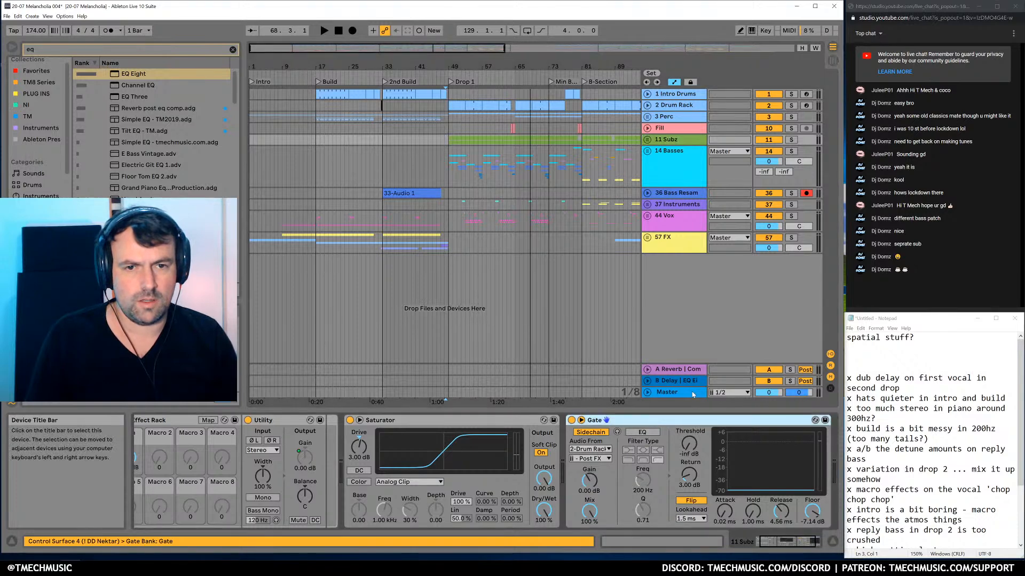
pyautogui.click(675, 164)
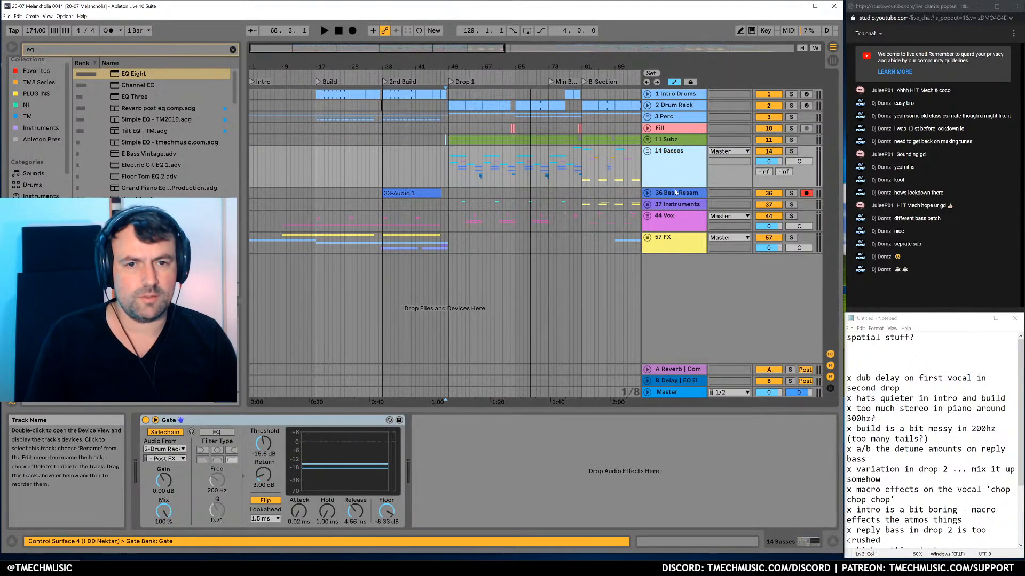
pyautogui.click(672, 195)
pyautogui.click(676, 208)
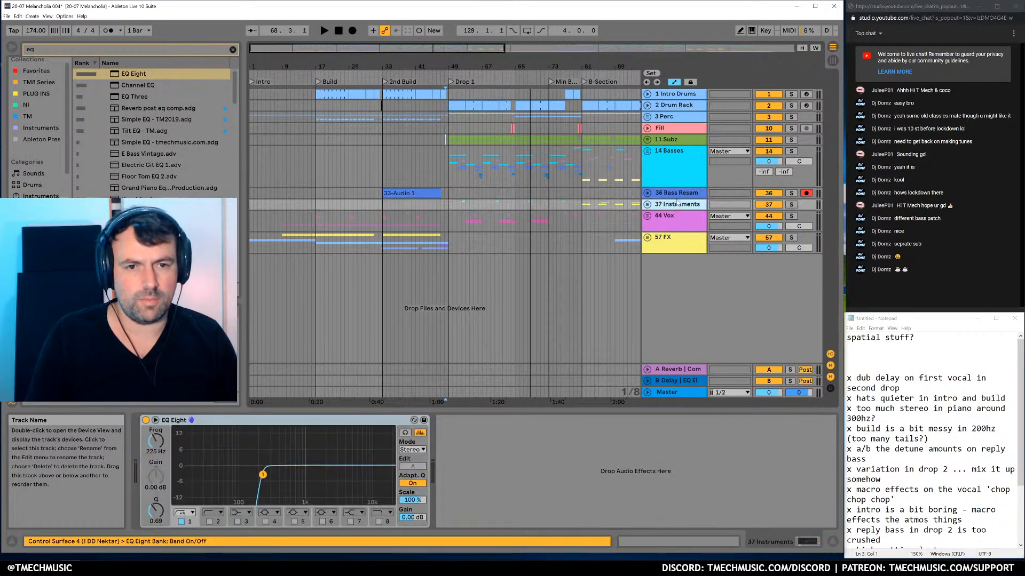
pyautogui.click(674, 195)
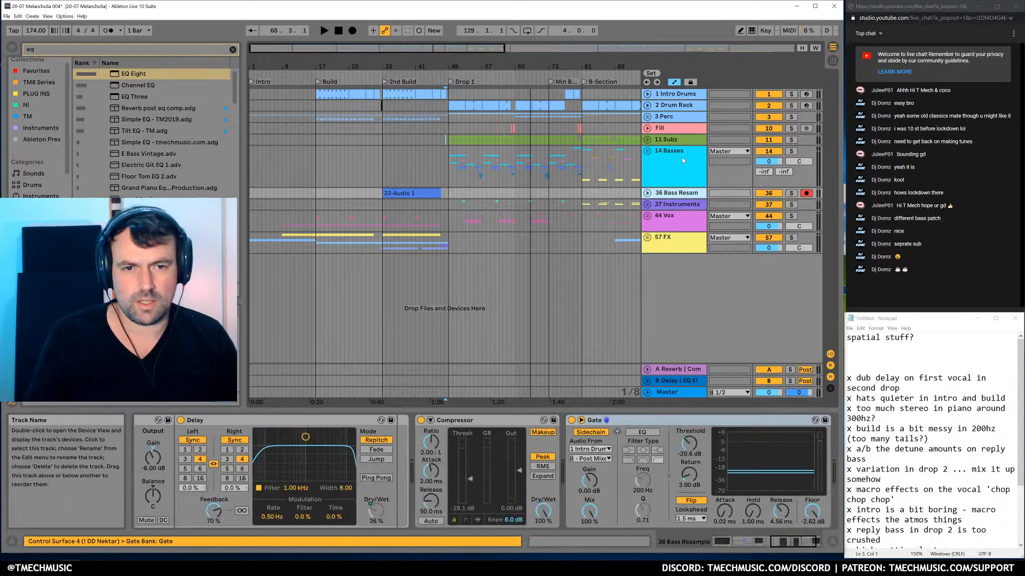
pyautogui.click(679, 141)
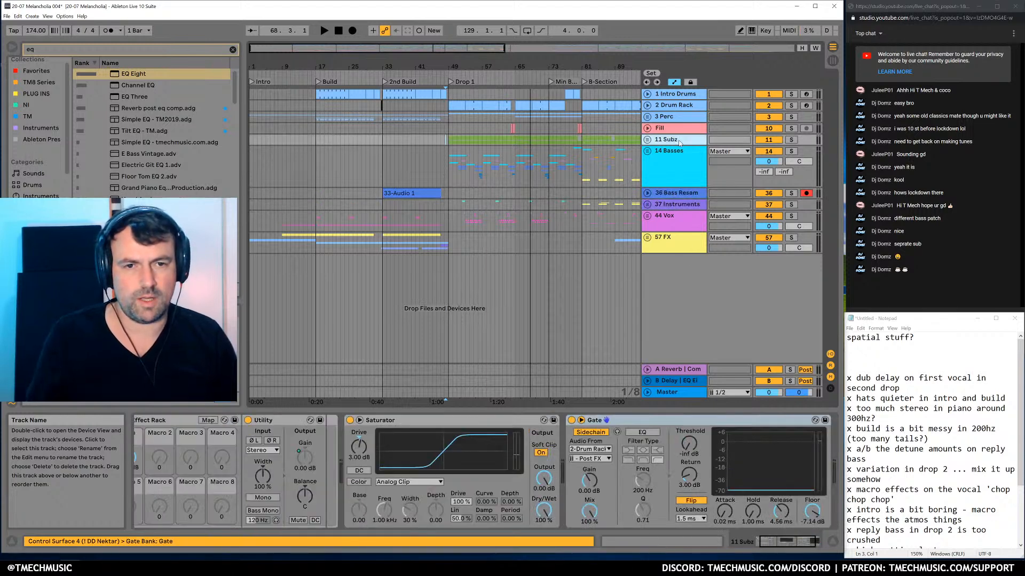
pyautogui.click(678, 171)
pyautogui.click(678, 194)
pyautogui.click(685, 208)
pyautogui.click(689, 196)
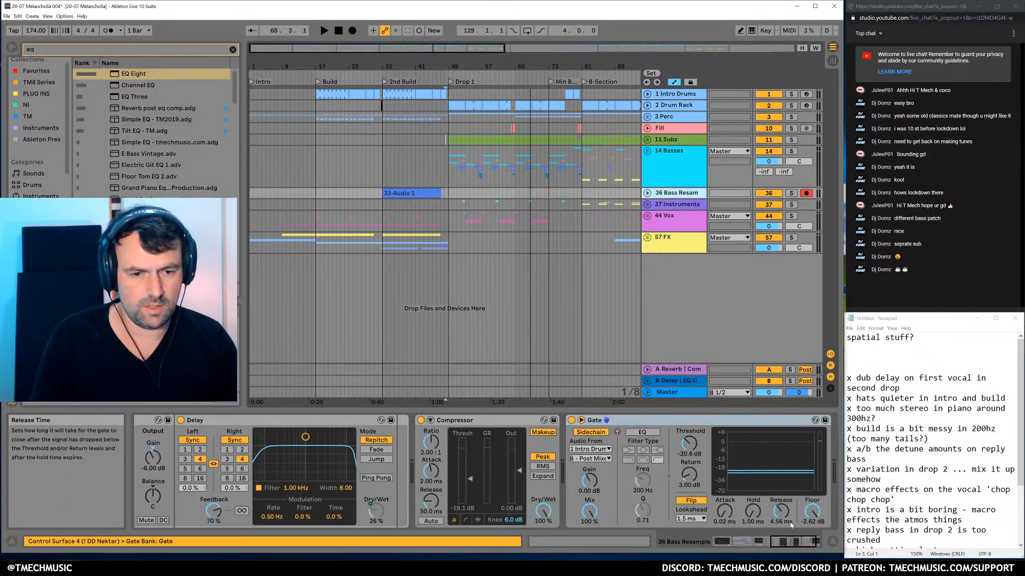
pyautogui.click(803, 542)
pyautogui.click(680, 207)
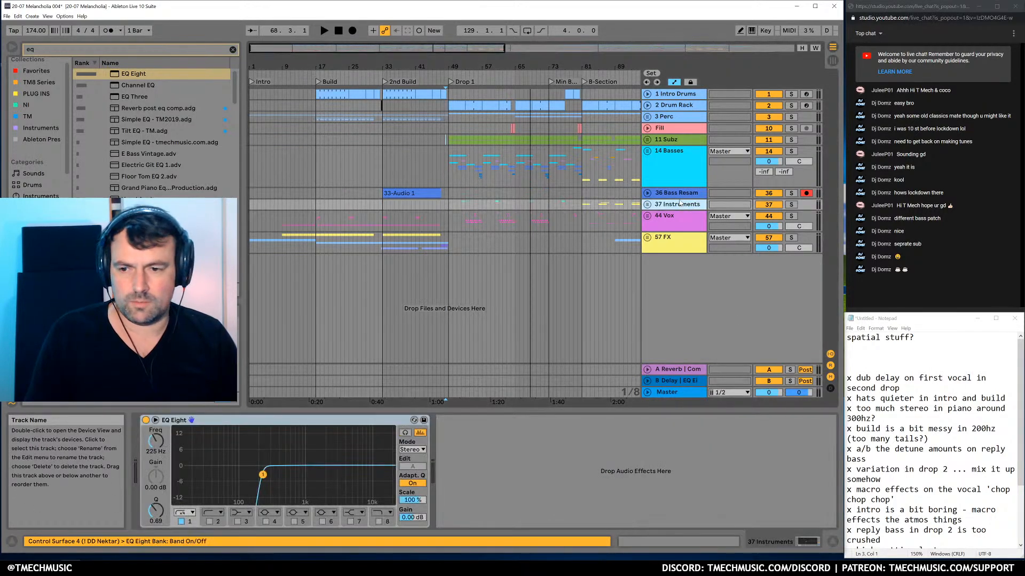
pyautogui.click(683, 219)
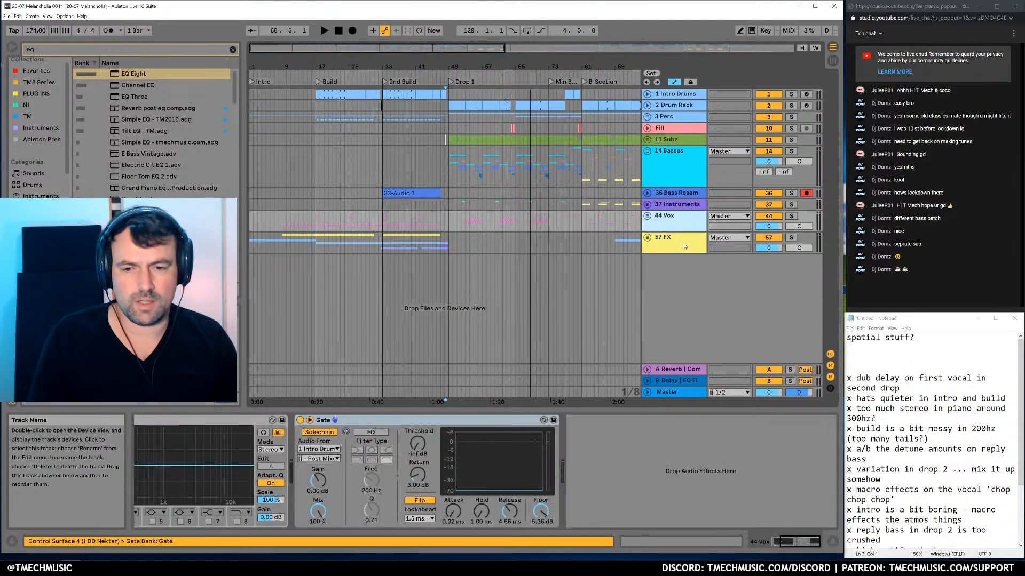
pyautogui.click(683, 247)
pyautogui.click(686, 229)
# Copy the Basses group's Drum Rack Gate to the end of the Bass Resample, Instruments, Vox and FX device chains
pyautogui.click(679, 165)
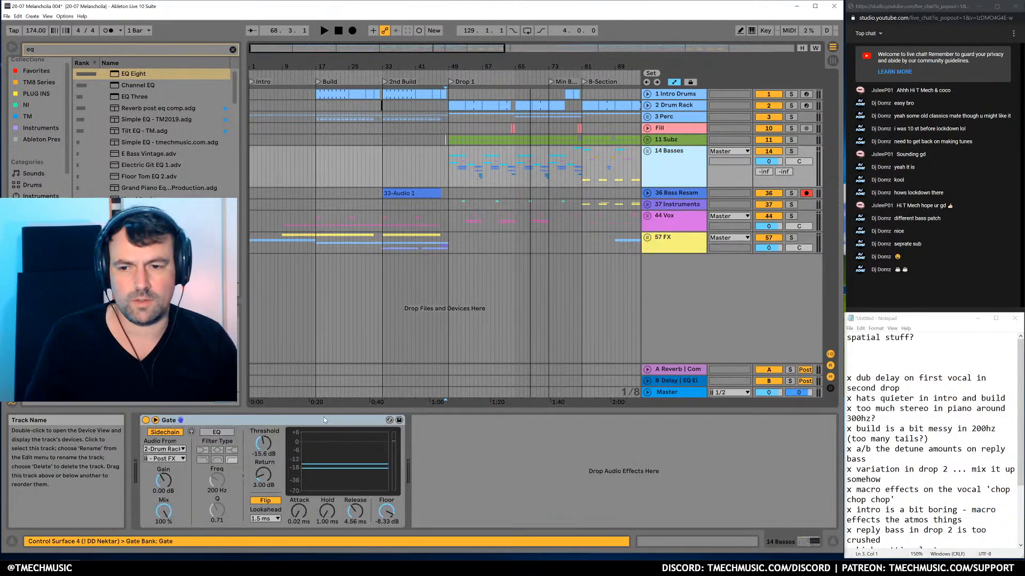
pyautogui.moveTo(341, 420); pyautogui.dragTo(611, 229)
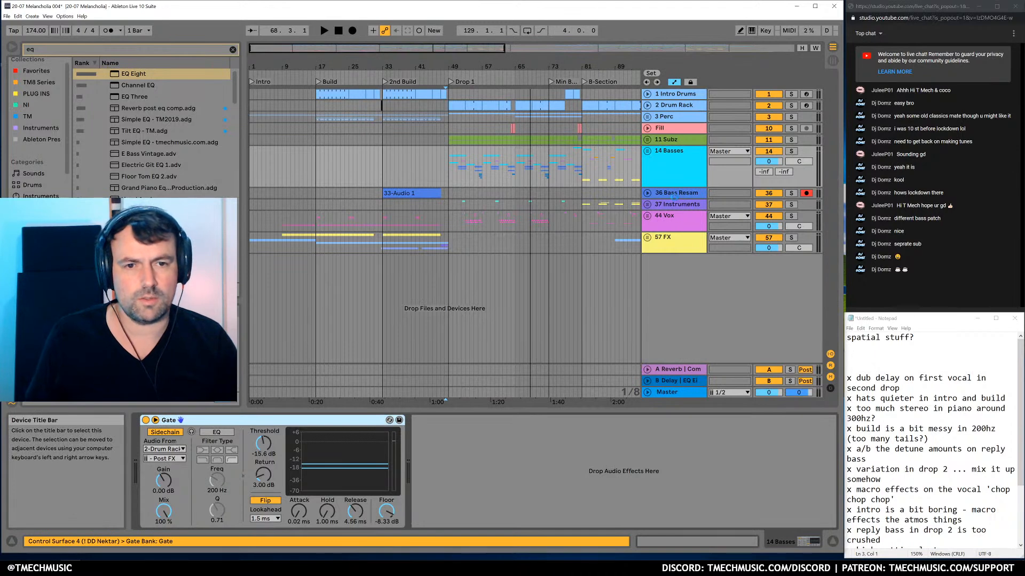
pyautogui.moveTo(396, 353); pyautogui.dragTo(374, 193)
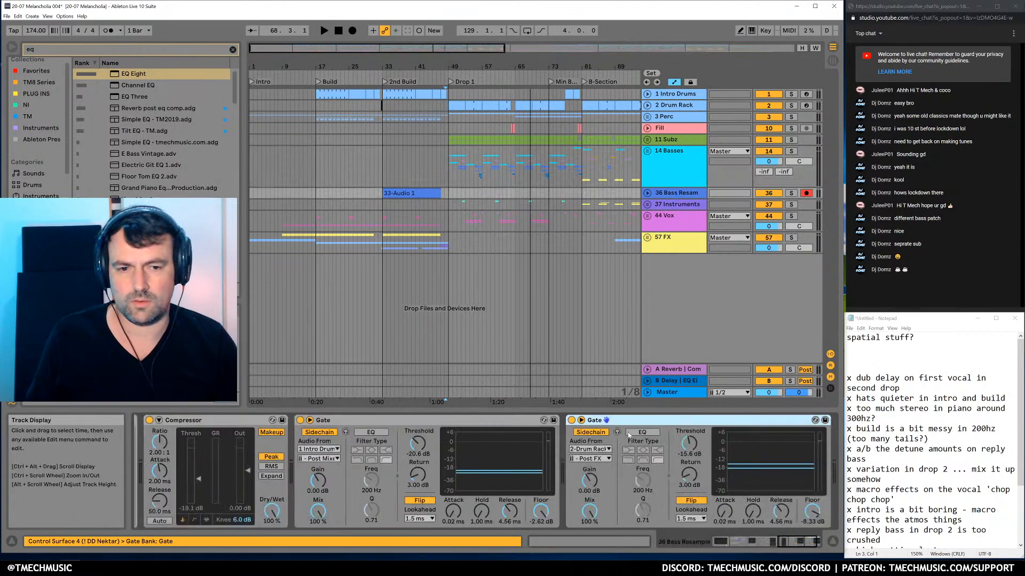
pyautogui.moveTo(685, 204); pyautogui.dragTo(685, 206)
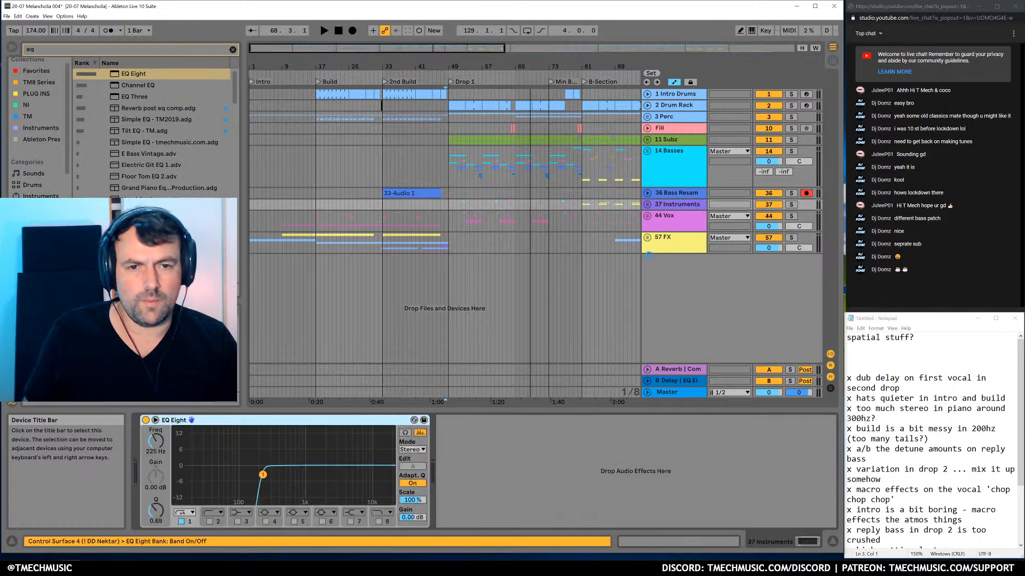
pyautogui.moveTo(293, 423); pyautogui.dragTo(350, 430)
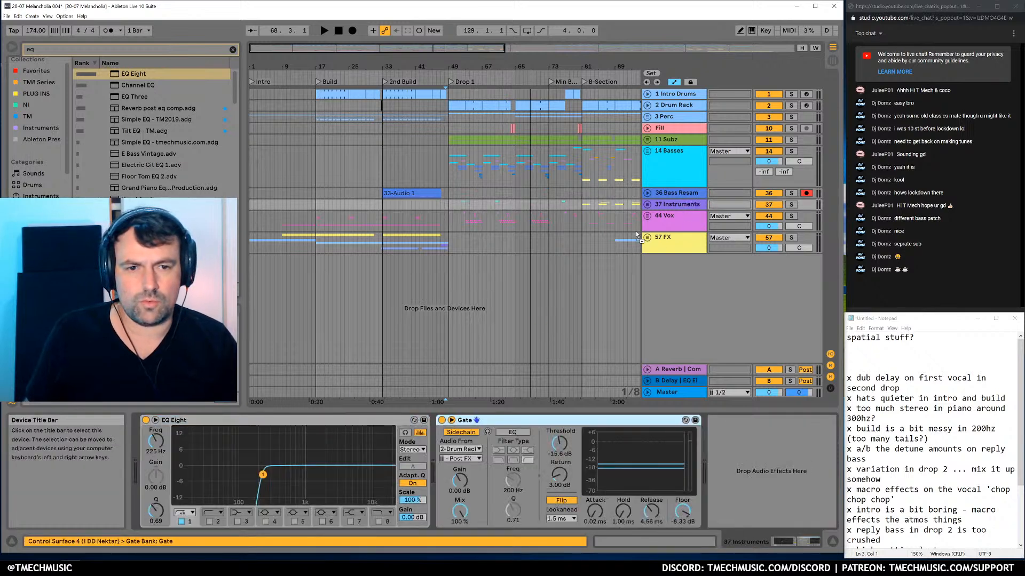
pyautogui.press('Down')
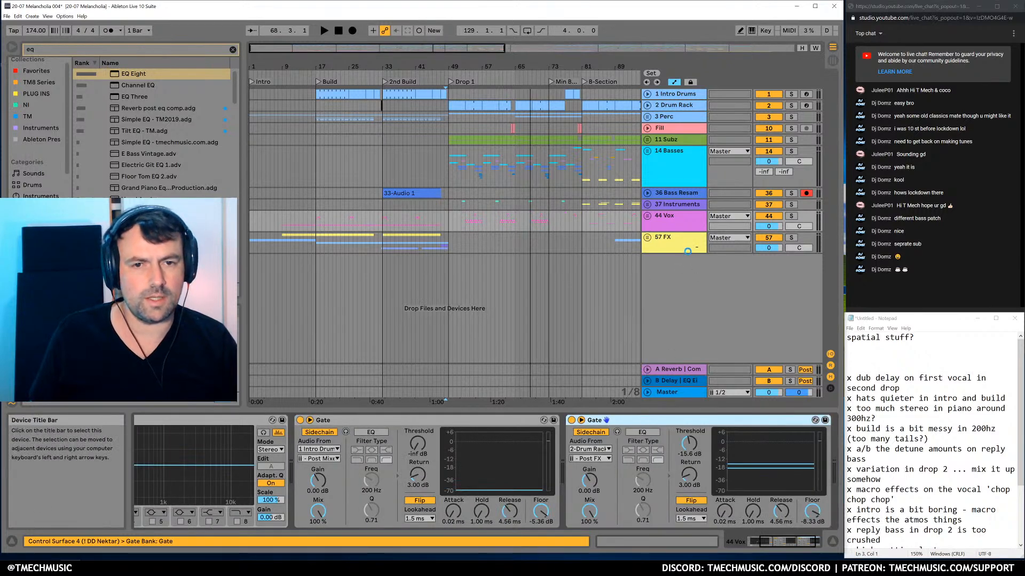
pyautogui.press('Down')
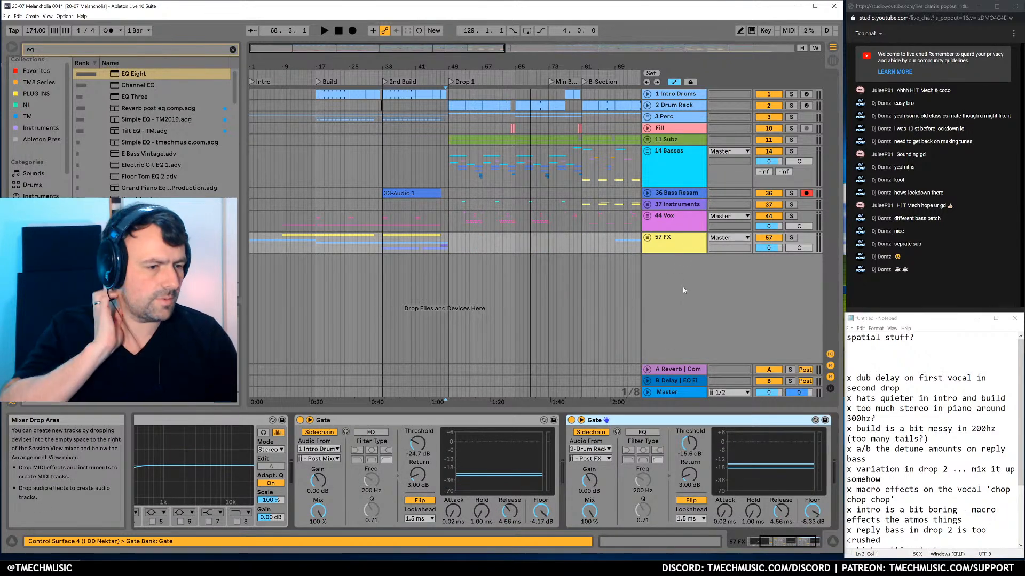
# Play from late in Drop 1 and set the Vox group's Drum Rack Gate to a -21.2 dB Threshold and -17.9 dB Floor
pyautogui.click(507, 181)
pyautogui.press('space')
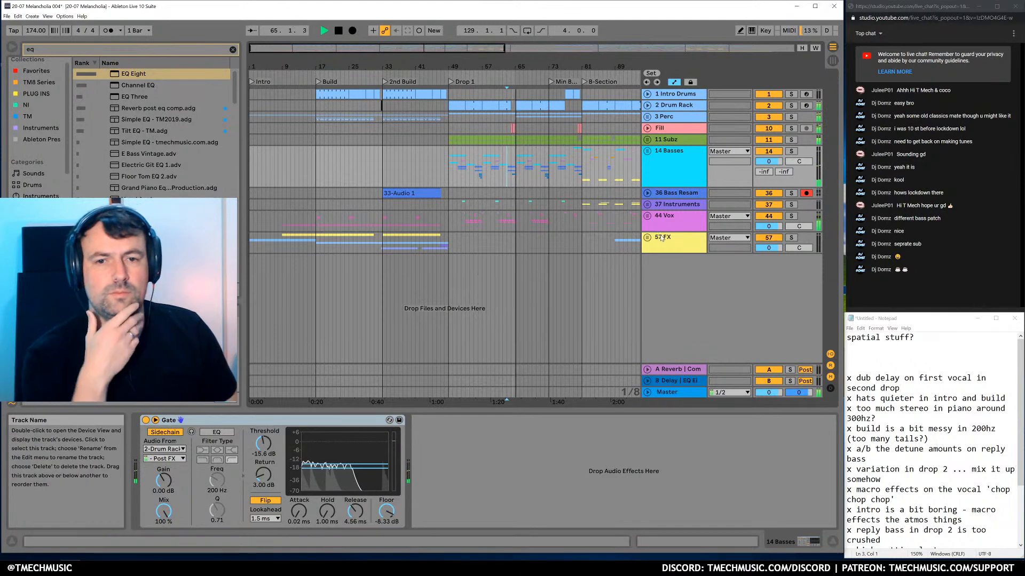
pyautogui.click(667, 220)
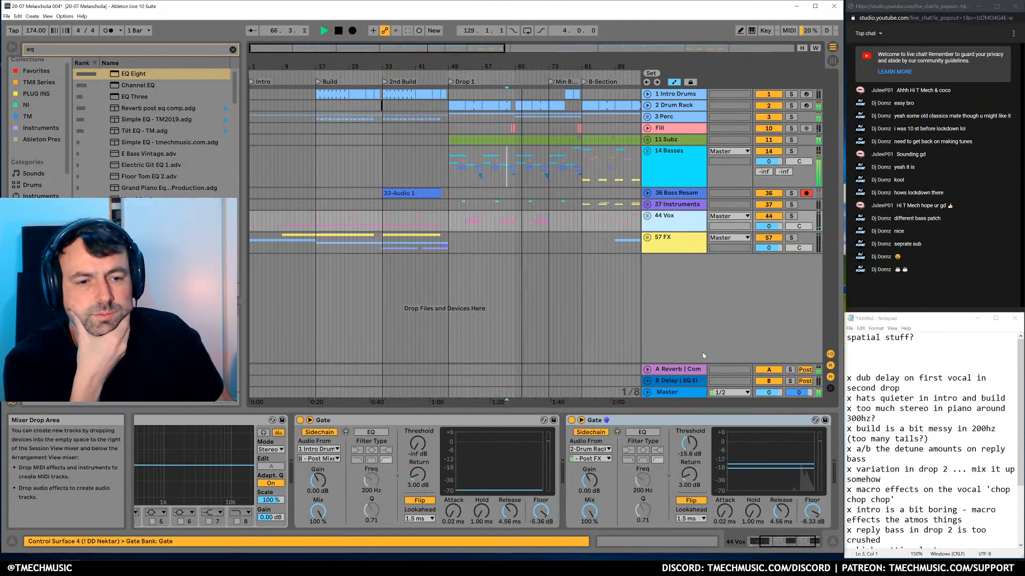
pyautogui.click(811, 542)
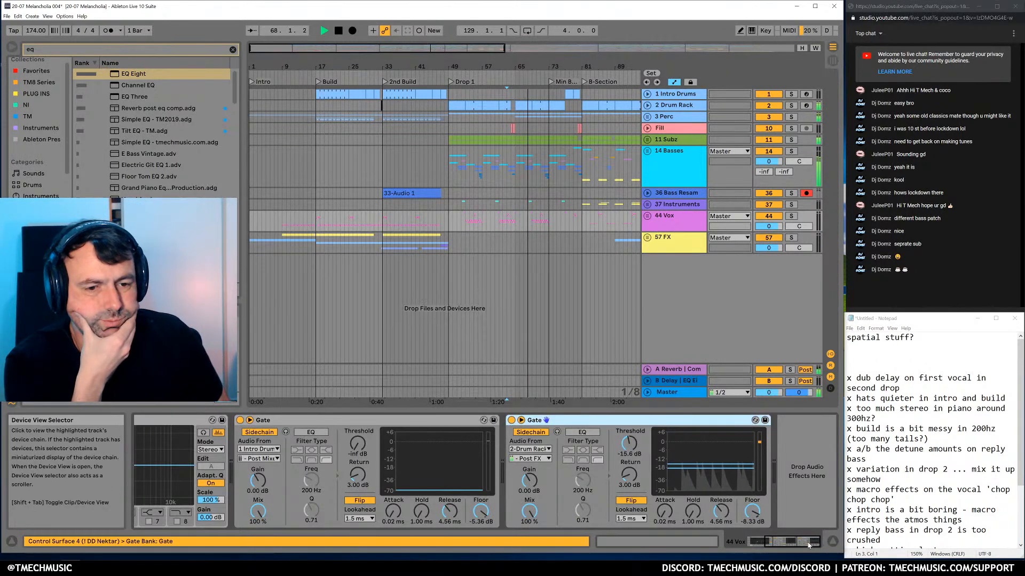
pyautogui.moveTo(753, 513); pyautogui.dragTo(756, 520)
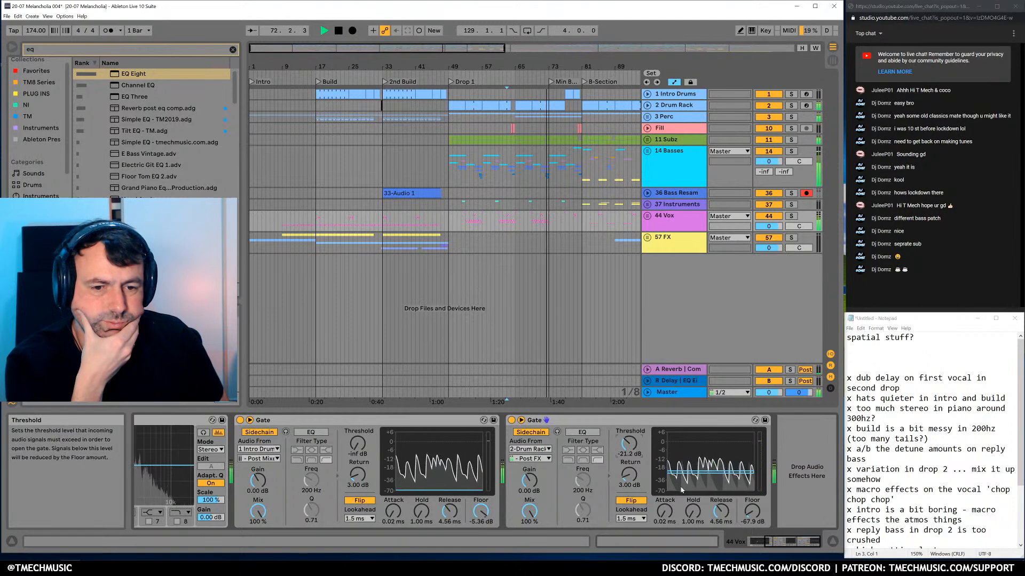
pyautogui.moveTo(750, 511); pyautogui.dragTo(751, 510)
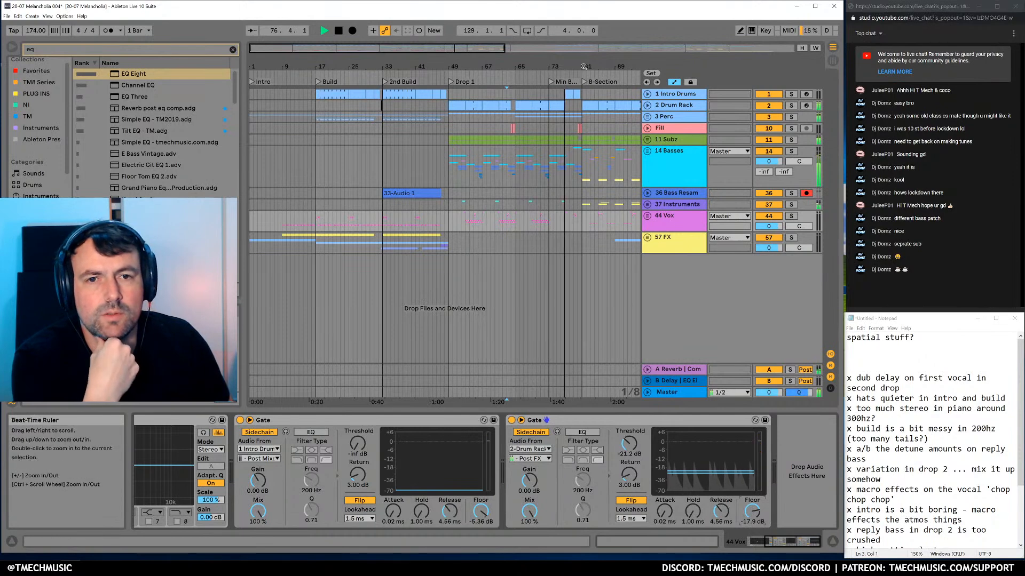
# Review the Master and Fill device chains while the B-Section plays into the Breakdown, and search the browser for "sat"
pyautogui.moveTo(582, 67); pyautogui.dragTo(530, 66)
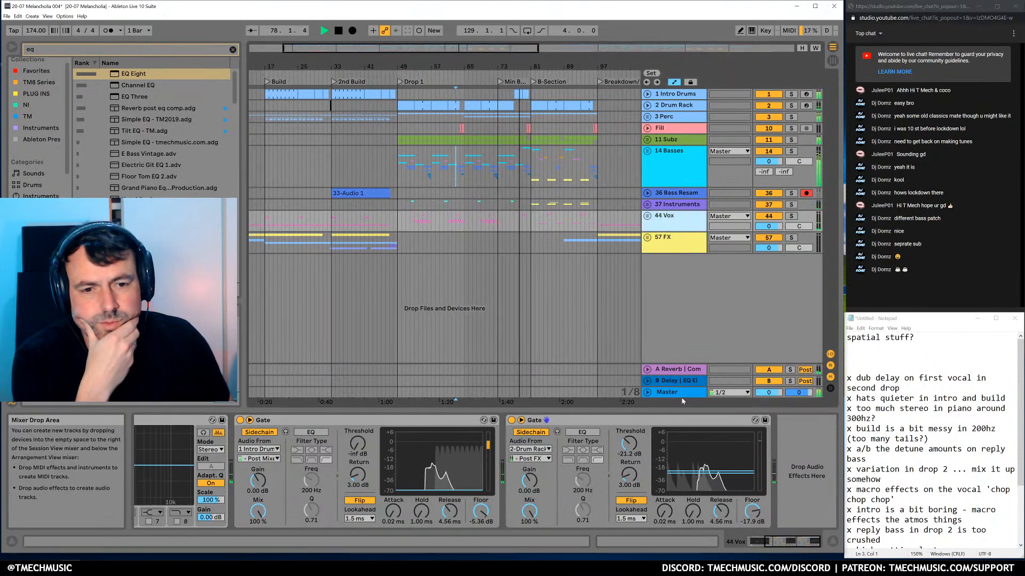
pyautogui.click(667, 392)
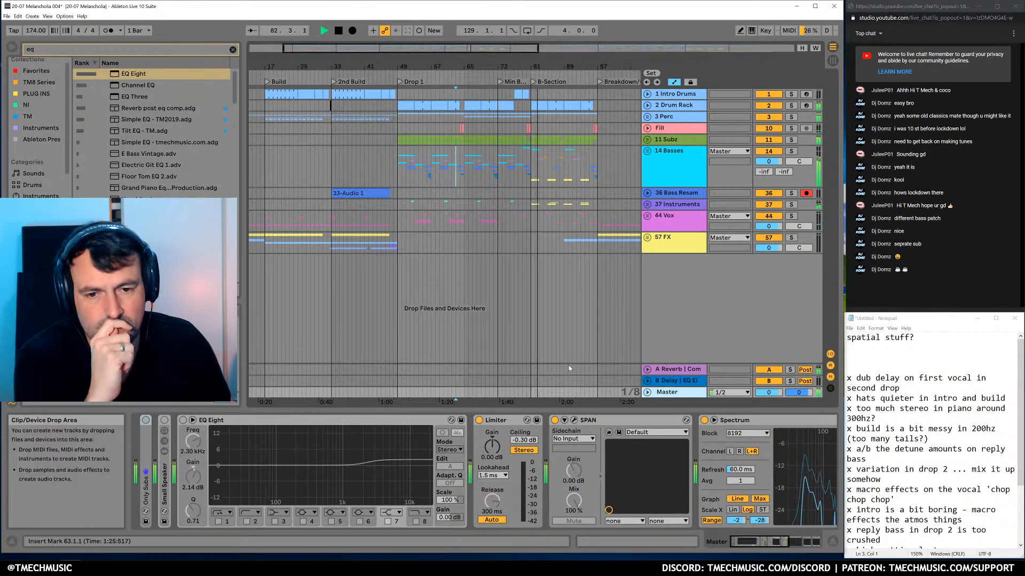
pyautogui.click(665, 128)
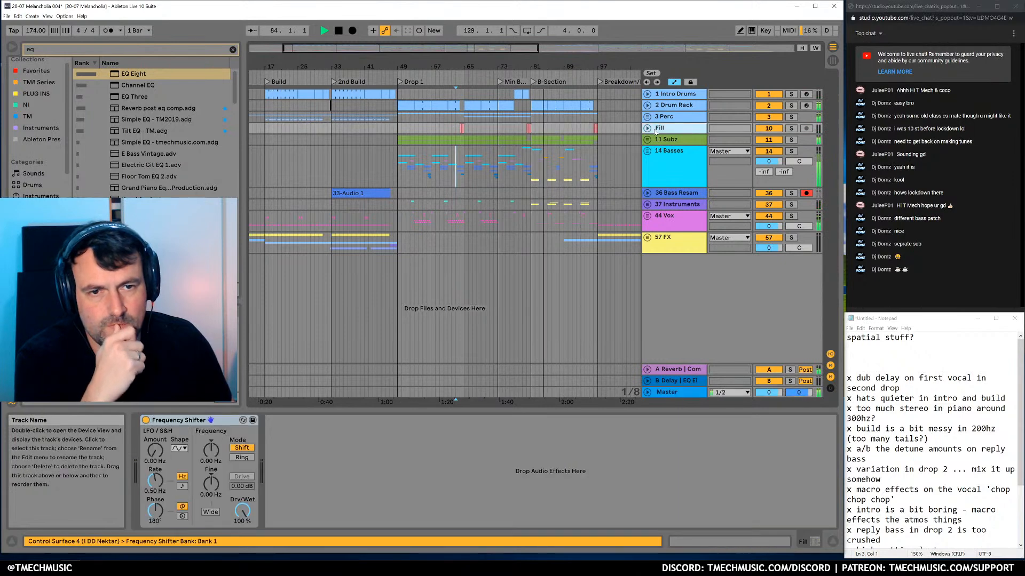
pyautogui.click(647, 129)
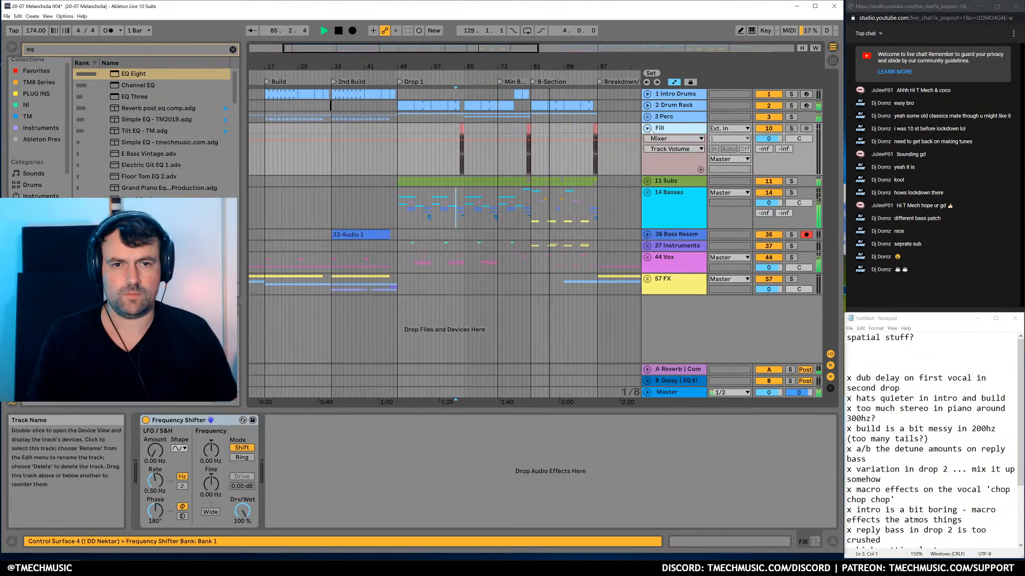
pyautogui.click(647, 129)
pyautogui.hotkey('ctrl', 'f')
pyautogui.write('sat')
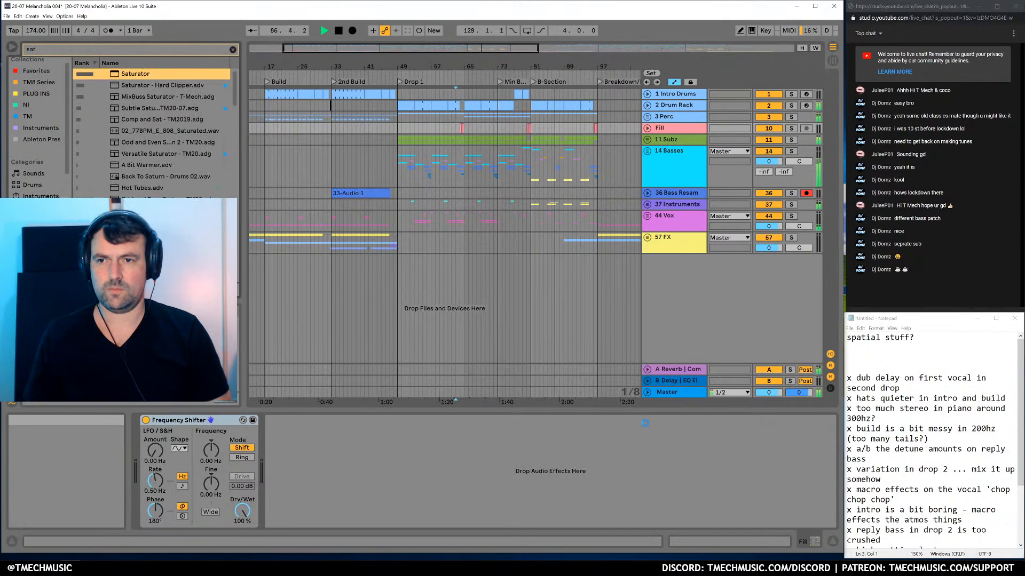
pyautogui.click(688, 393)
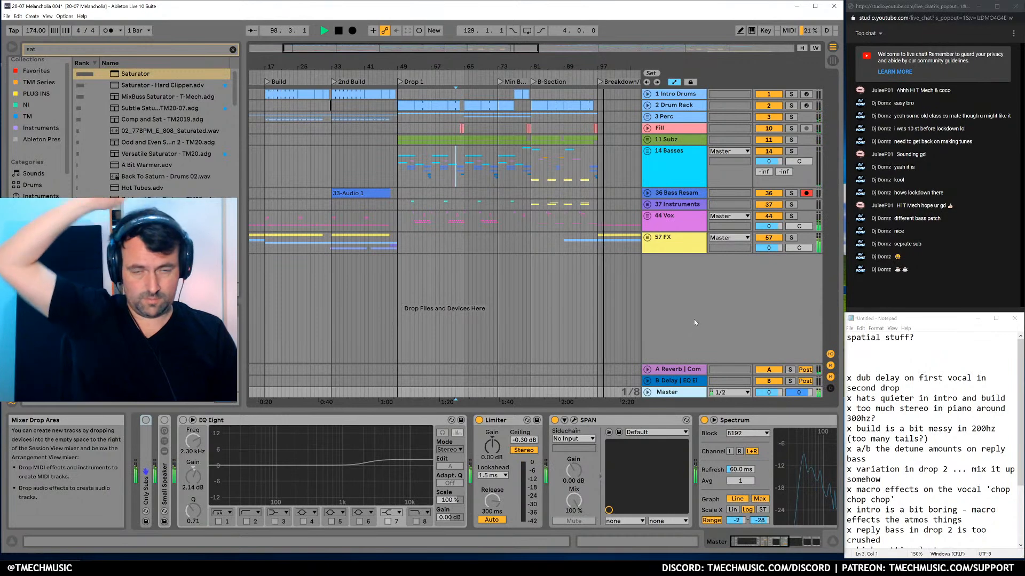
pyautogui.scroll(-2, 587, 301)
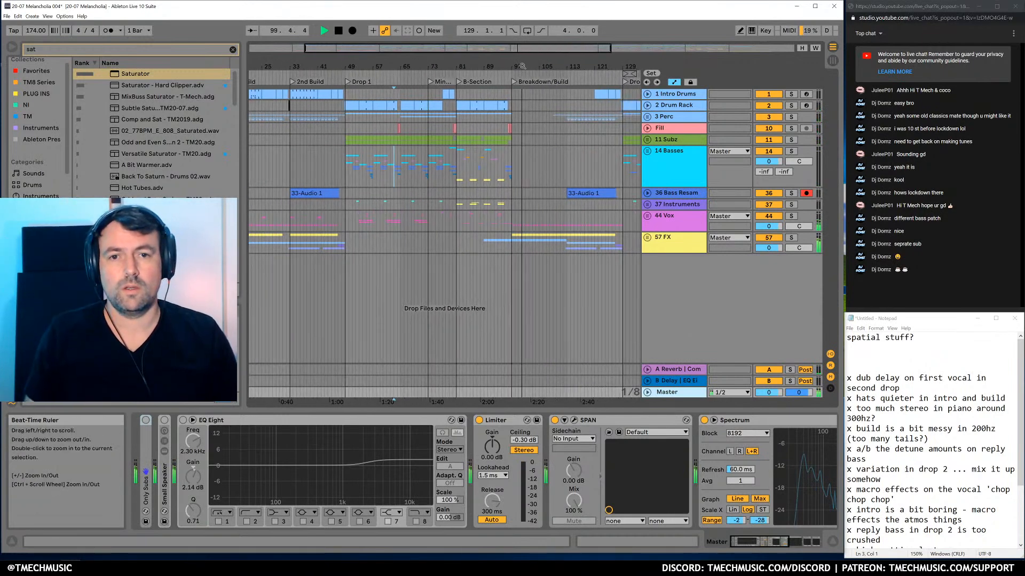
# Stop playback in the Breakdown/Build and check the device chains of the FX, Master and Instruments tracks
pyautogui.click(530, 243)
pyautogui.press('space')
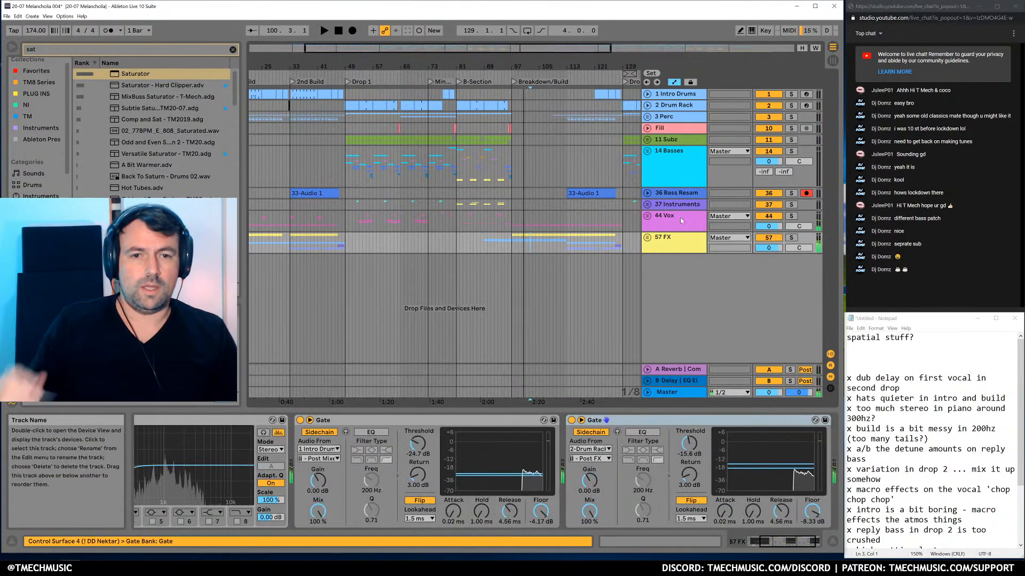
pyautogui.click(674, 395)
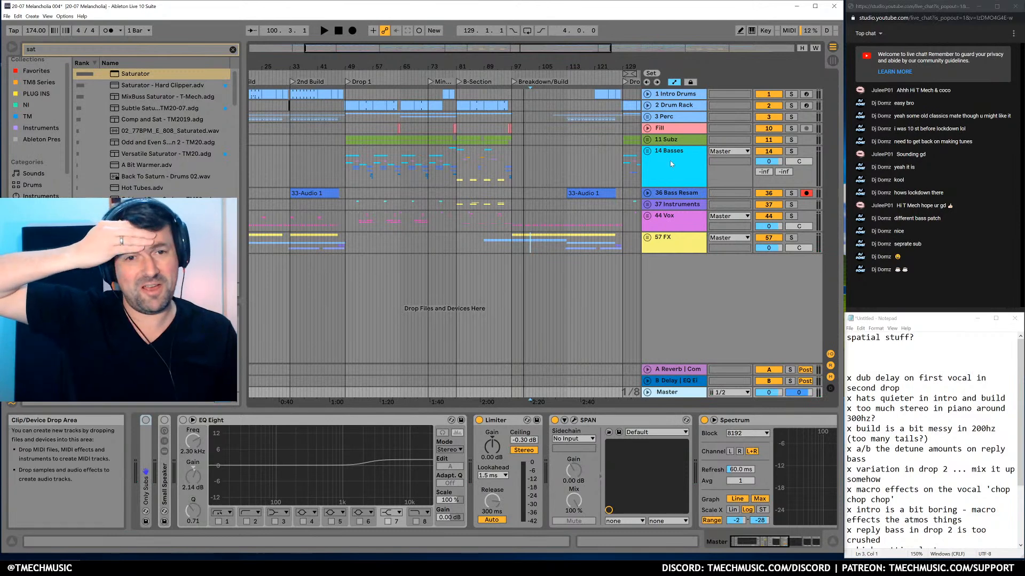
pyautogui.press('-')
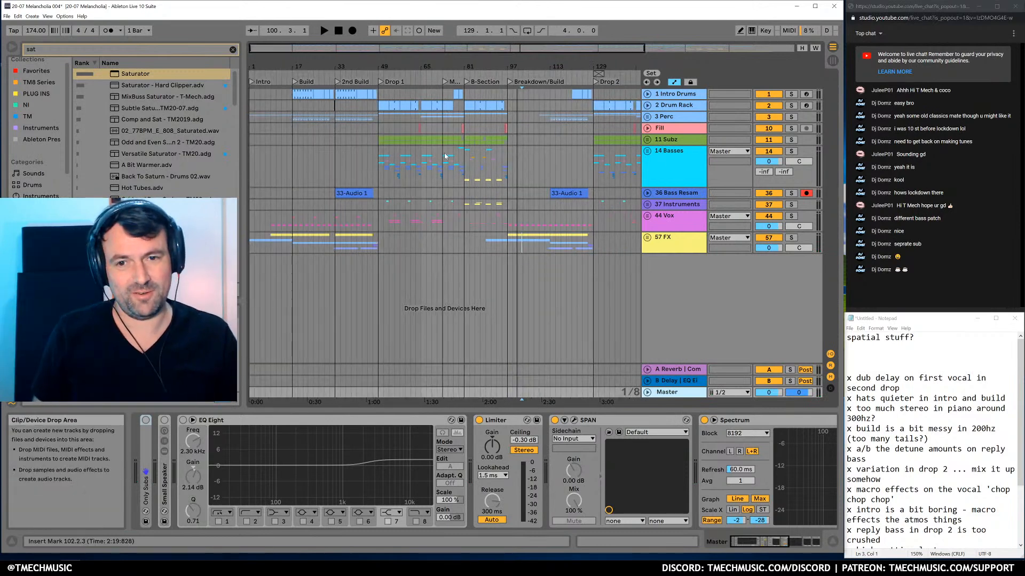
pyautogui.click(449, 203)
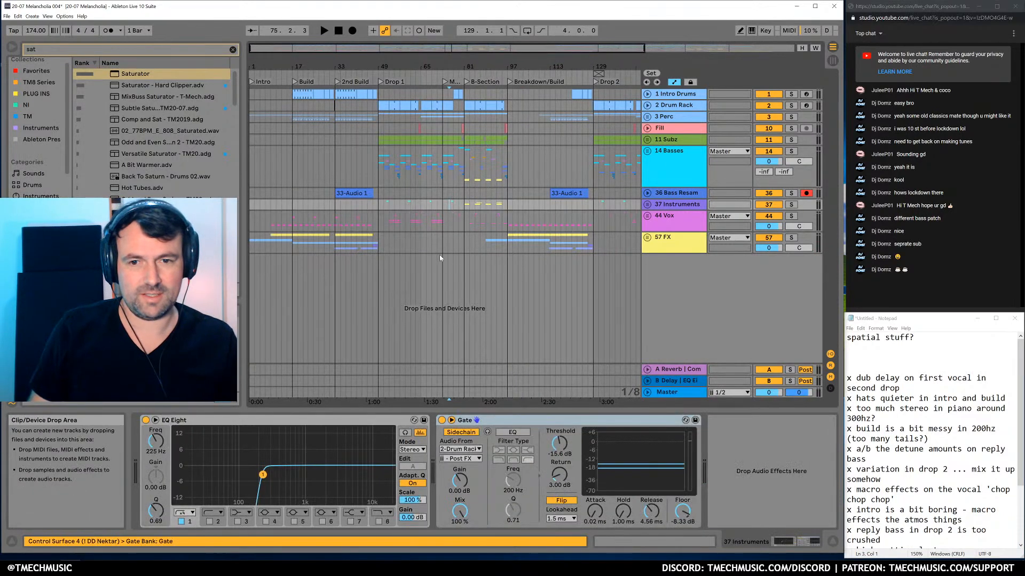
# Play Drop 1 from bar 64 and examine the mix in the Master's Spectrum
pyautogui.click(423, 251)
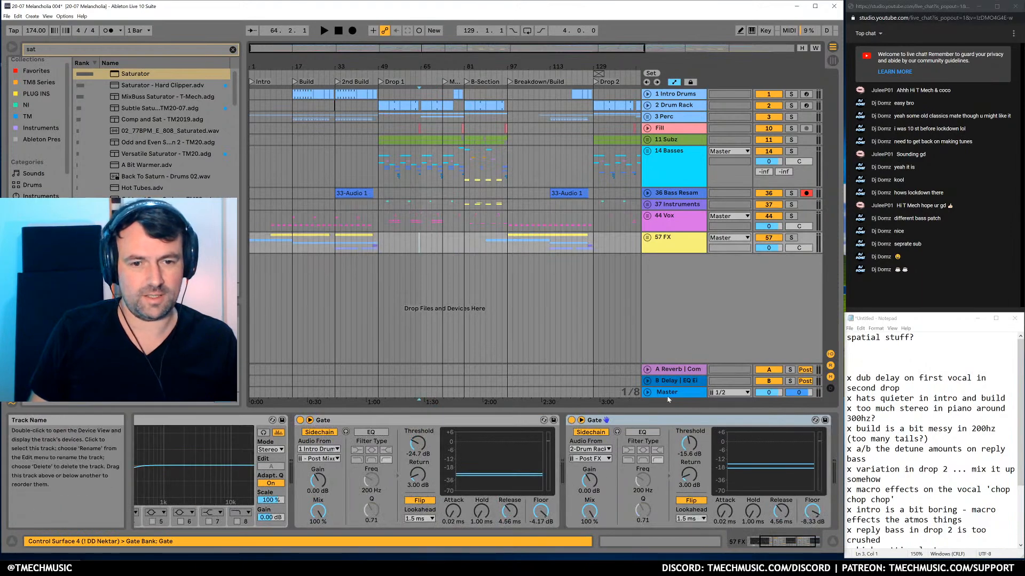
pyautogui.click(652, 392)
pyautogui.click(797, 541)
pyautogui.press('space')
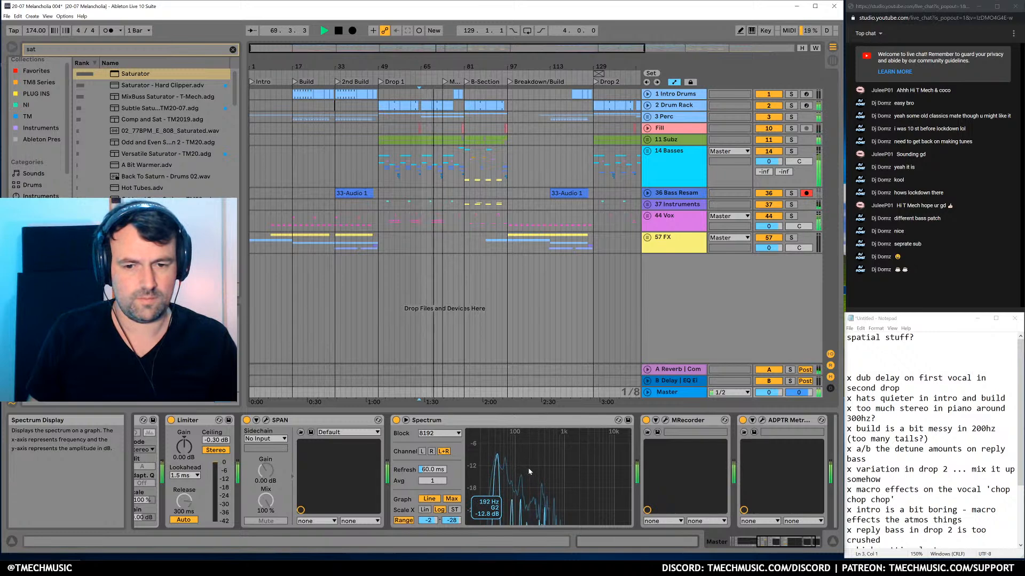
pyautogui.press('space')
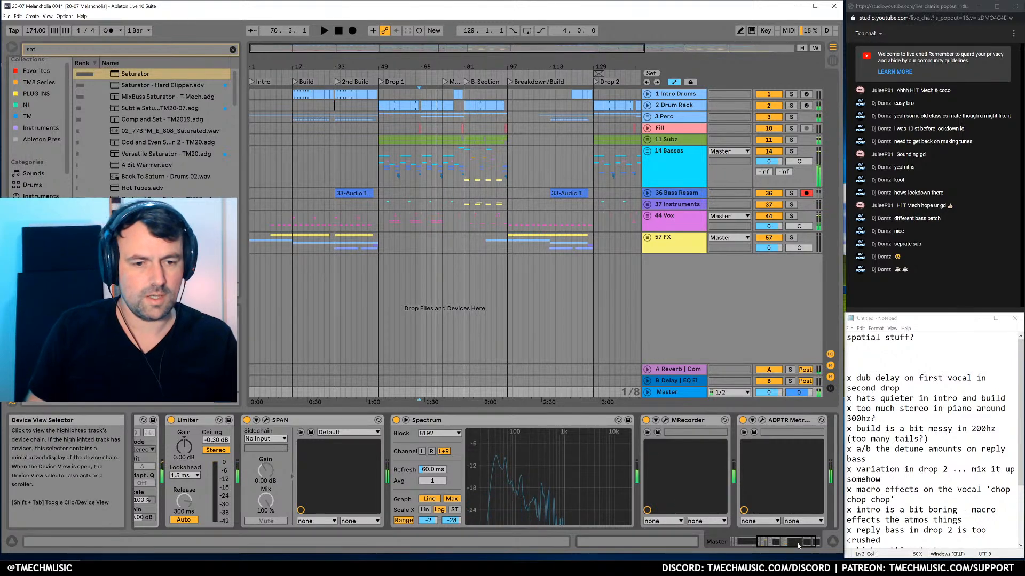
# Find "smex" in the browser, add Smexoscope - Util - TM.adg to the end of the Master chain and show its scope display
pyautogui.scroll(-2, 404, 456)
pyautogui.hotkey('ctrl', 'f')
pyautogui.write('s')
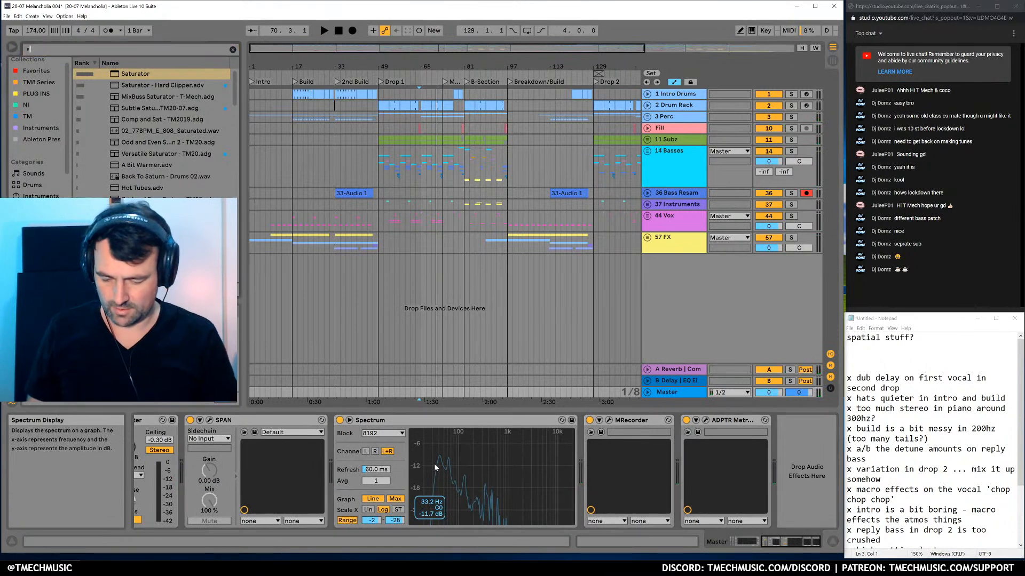
pyautogui.write('mex')
pyautogui.press('Down')
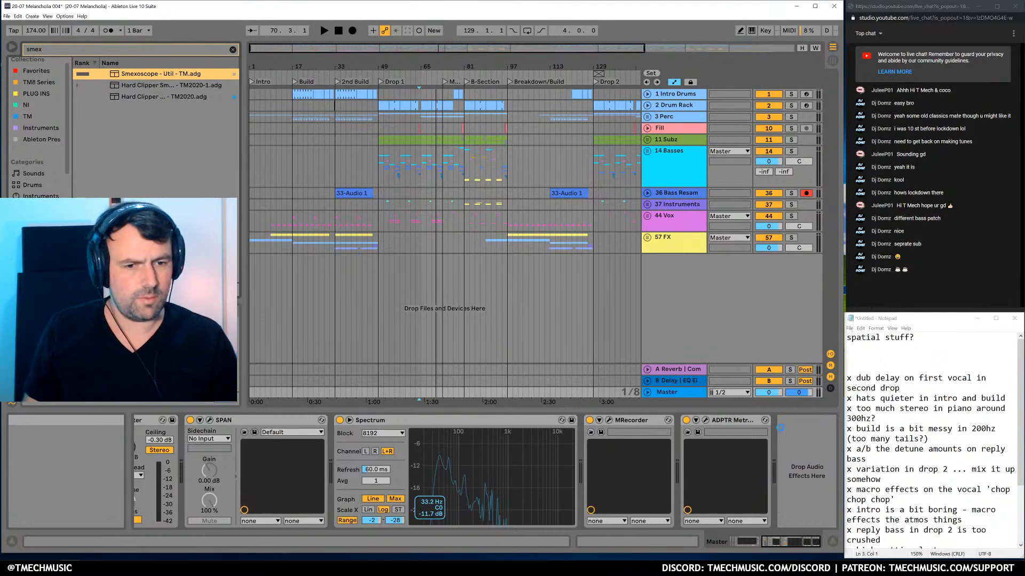
pyautogui.press('Return')
pyautogui.click(797, 421)
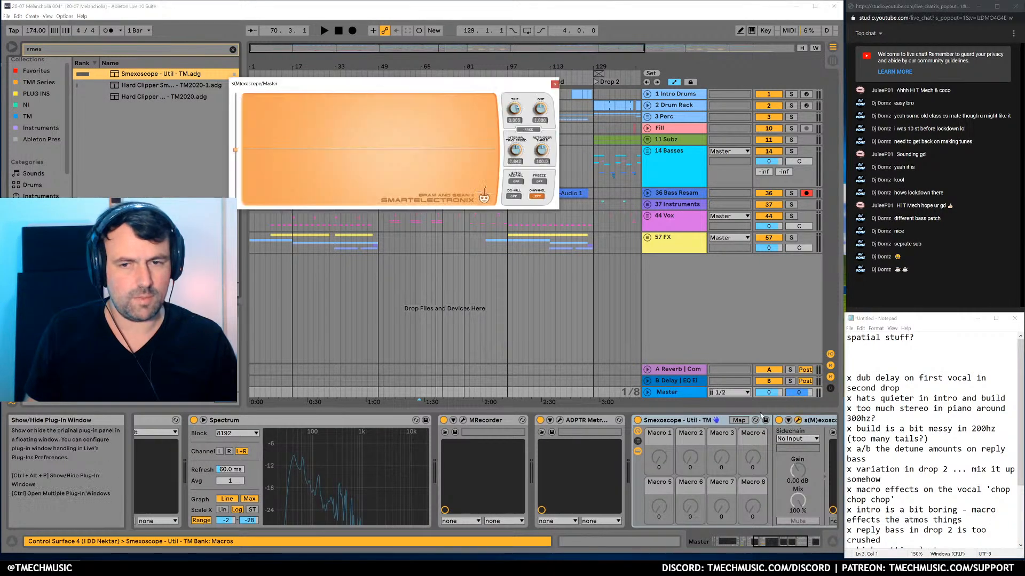
pyautogui.moveTo(478, 87); pyautogui.dragTo(574, 174)
# Play Drop 1 and examine the Master output in SPAN and s(M)exoscope with both displays side by side
pyautogui.press('space')
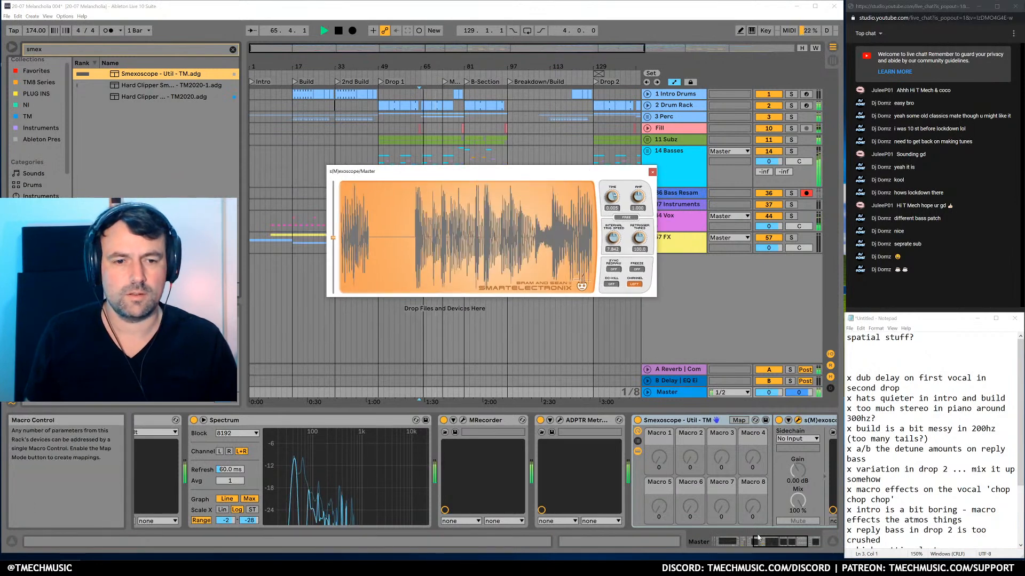
pyautogui.click(795, 543)
pyautogui.moveTo(795, 542); pyautogui.dragTo(755, 545)
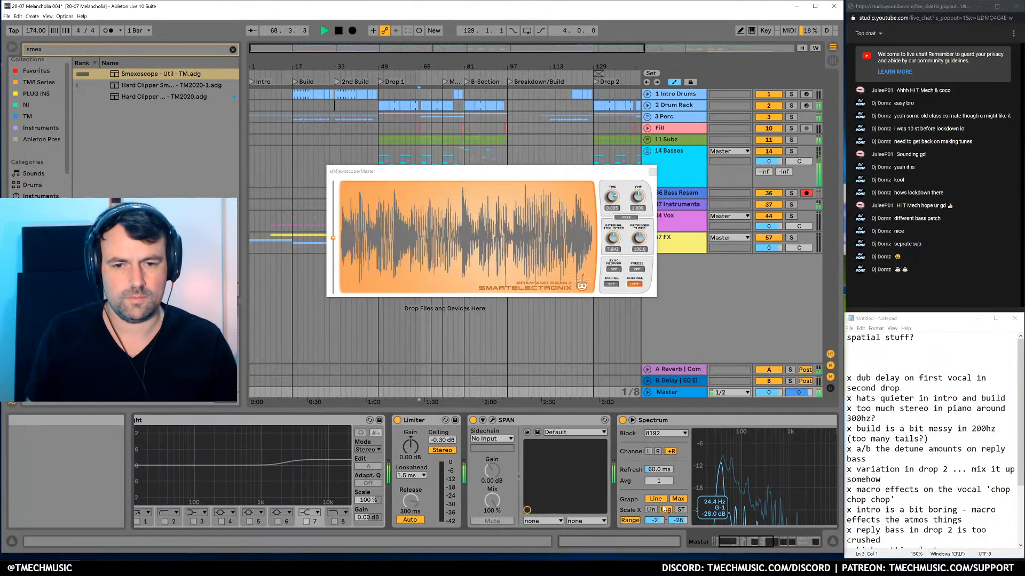
pyautogui.click(493, 421)
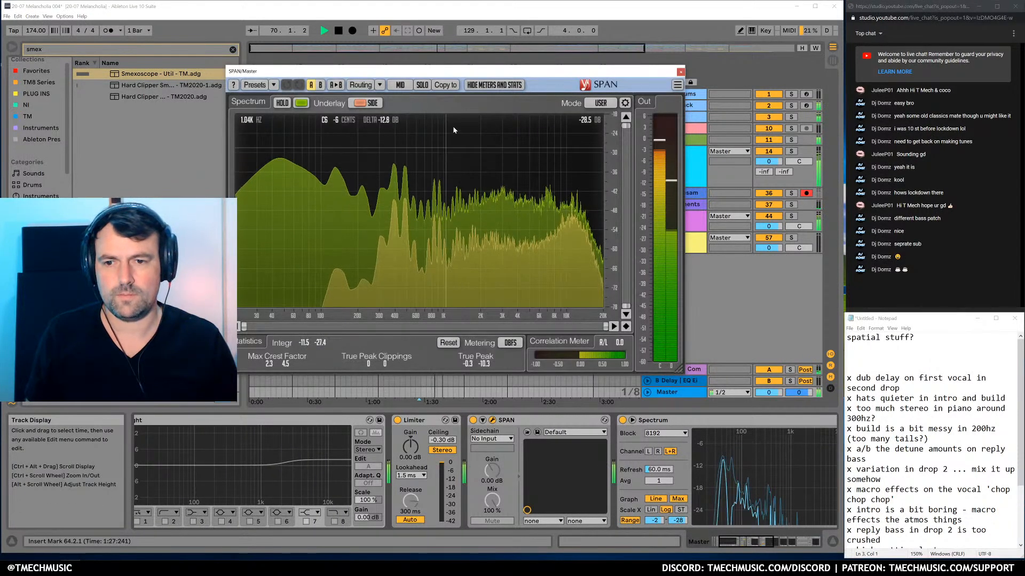
pyautogui.moveTo(472, 74); pyautogui.dragTo(688, 225)
pyautogui.moveTo(614, 172); pyautogui.dragTo(311, 52)
pyautogui.moveTo(570, 227); pyautogui.dragTo(449, 101)
pyautogui.press('space')
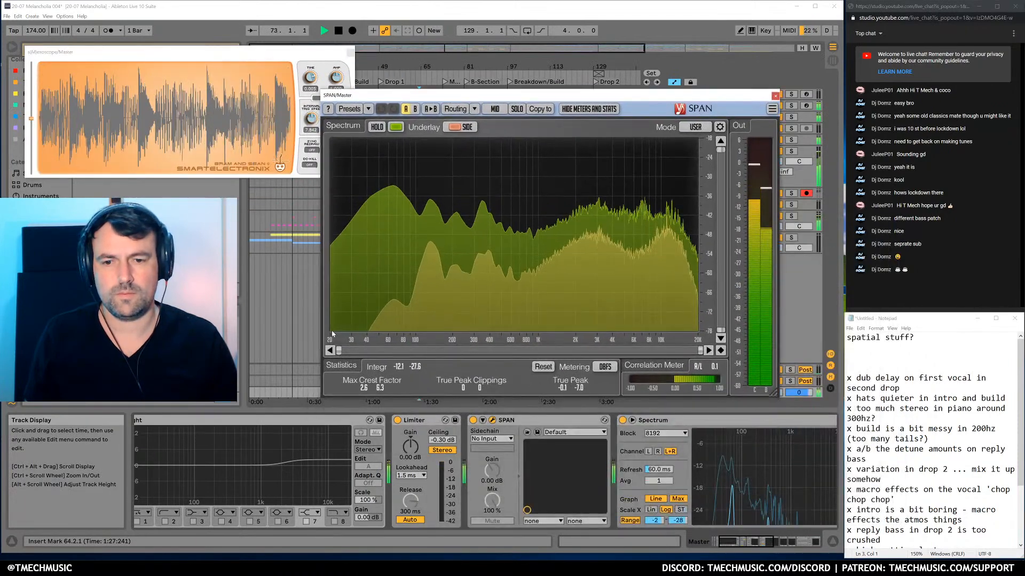
# Set the Master Limiter's Gain to 6 dB and play Drop 1 through it
pyautogui.click(410, 446)
pyautogui.write('6')
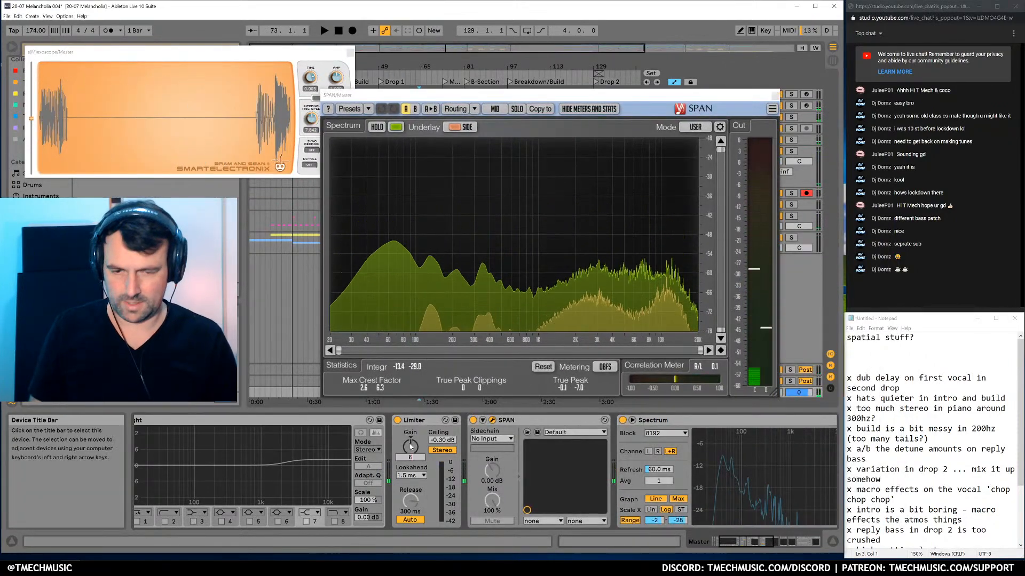
pyautogui.press('Return')
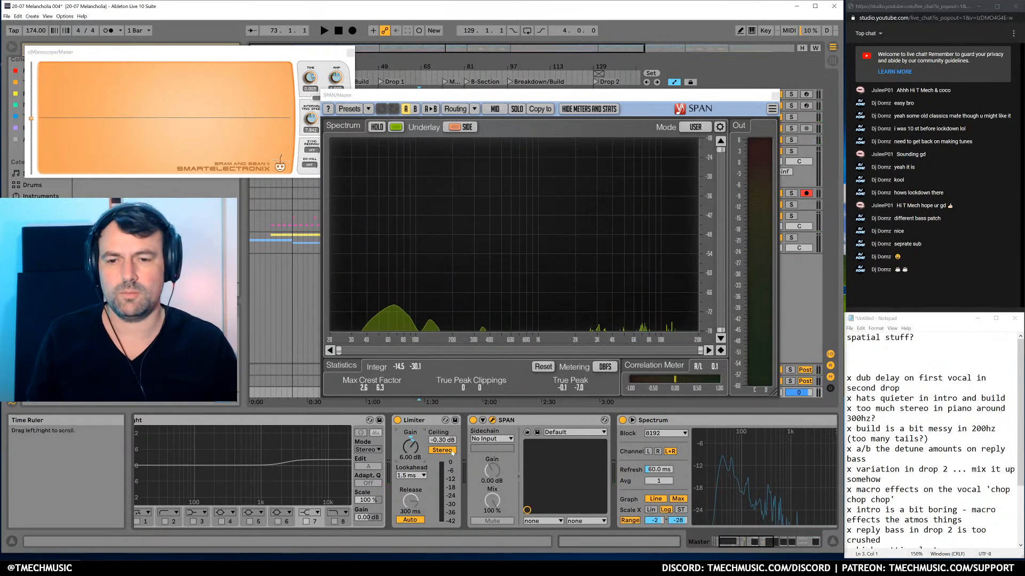
pyautogui.press('space')
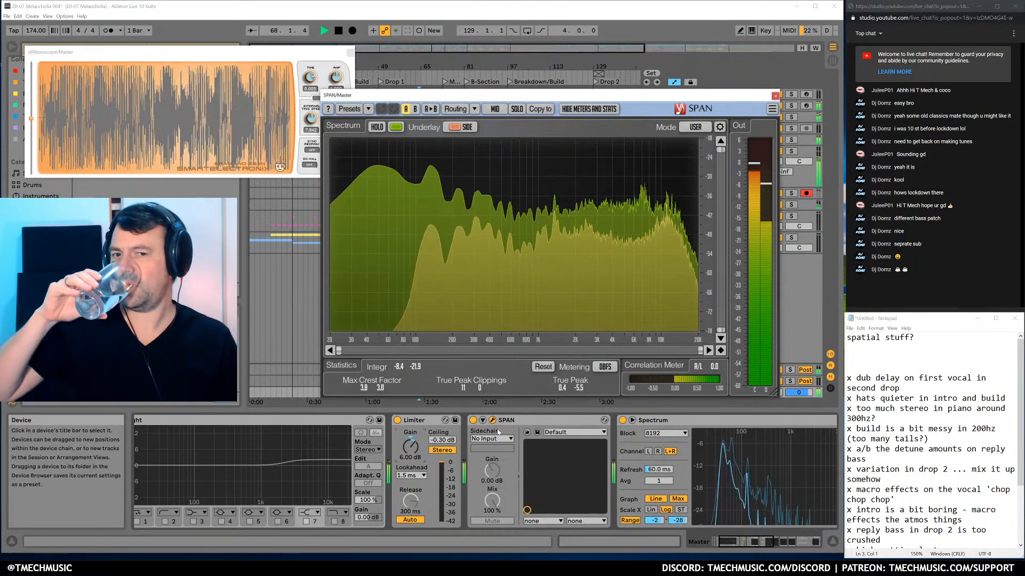
# Turn off the Master Limiter's automatic release and set its Release to 0.67 ms during playback
pyautogui.click(410, 520)
pyautogui.moveTo(411, 501)
pyautogui.mouseDown()
pyautogui.moveTo(410, 536)
pyautogui.moveTo(411, 513)
pyautogui.mouseUp()
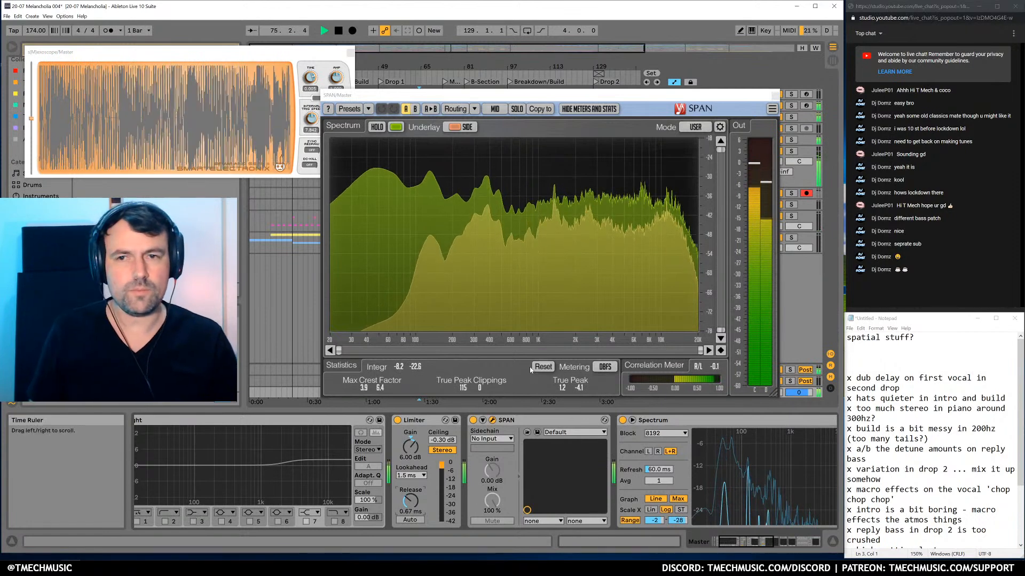
pyautogui.press('space')
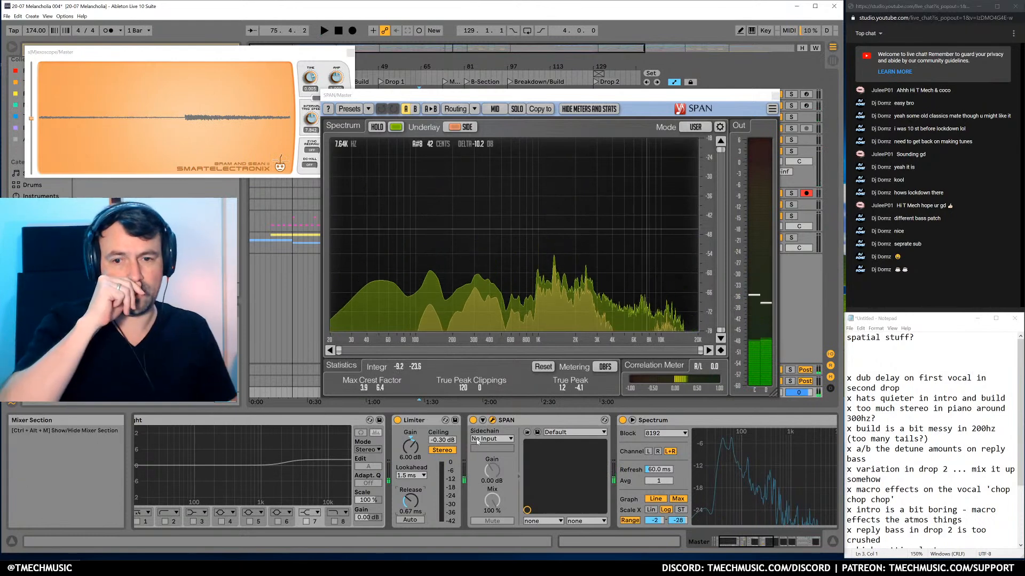
# Close the SPAN and s(M)exoscope displays and return the Master Limiter's Gain to 0 dB
pyautogui.click(775, 96)
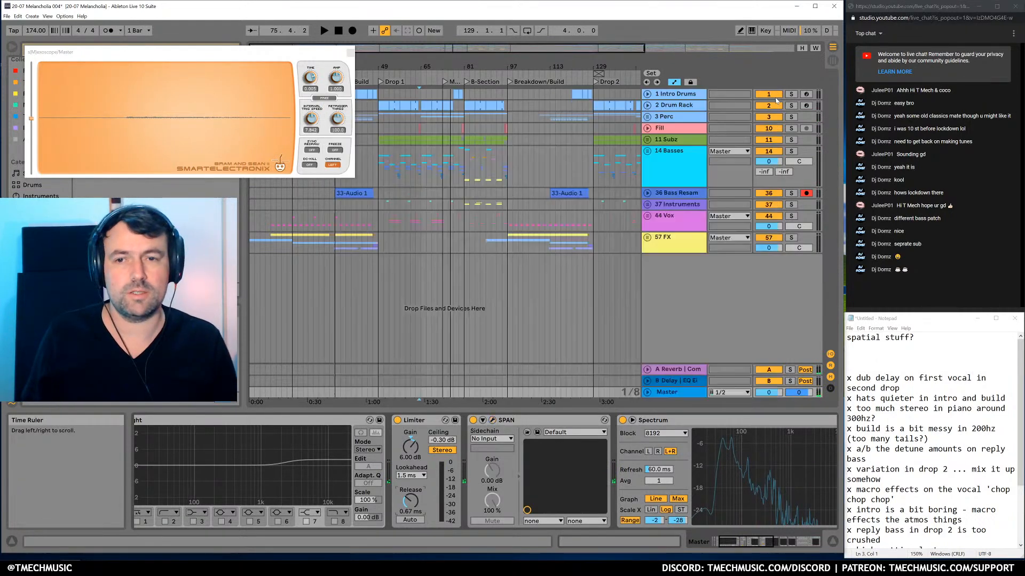
pyautogui.click(351, 52)
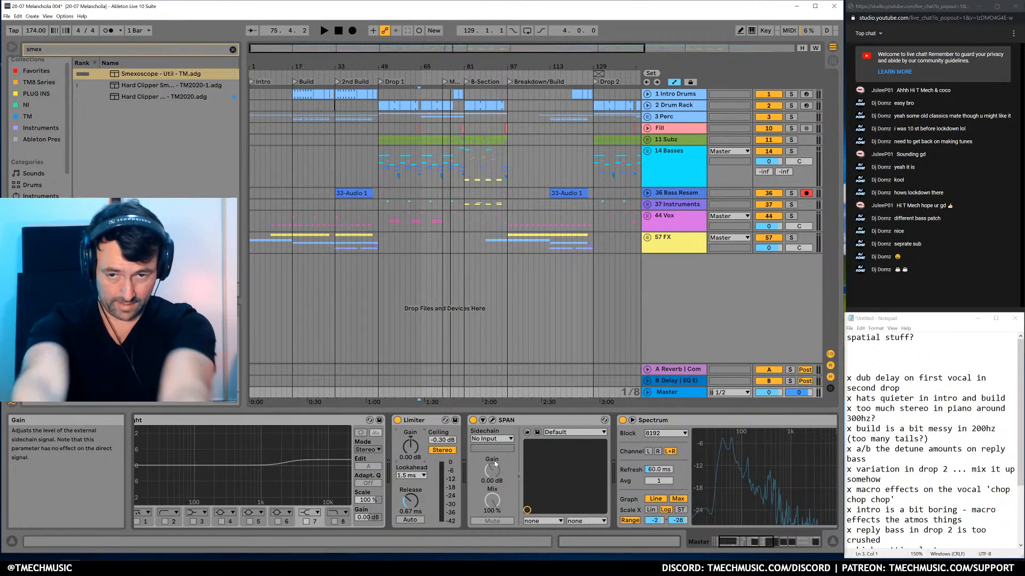
pyautogui.moveTo(436, 65); pyautogui.dragTo(436, 37)
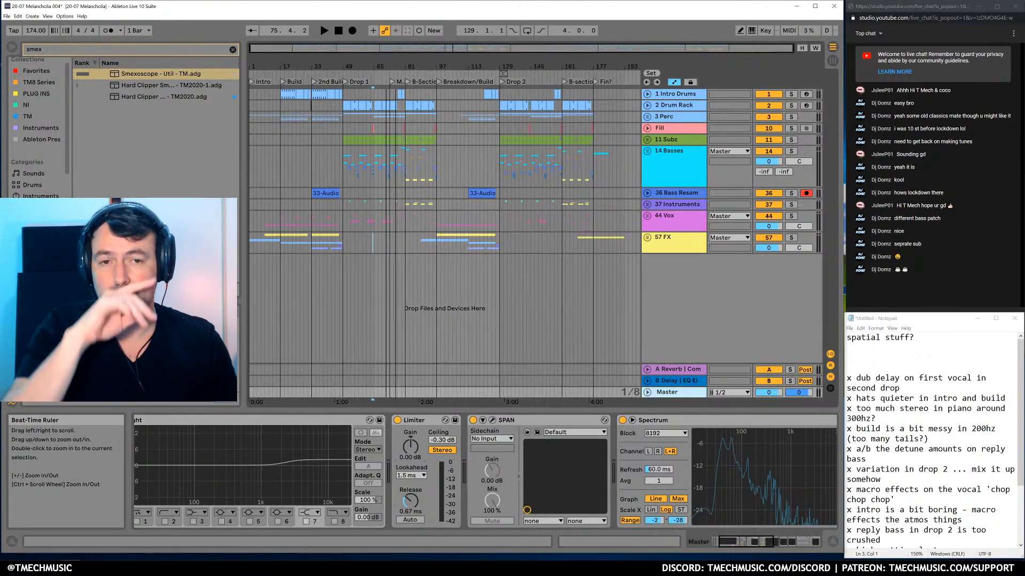
# Play the track from the start and enable the high-cut band 8 in the FX group's EQ Eight
pyautogui.click(505, 308)
pyautogui.press('Up')
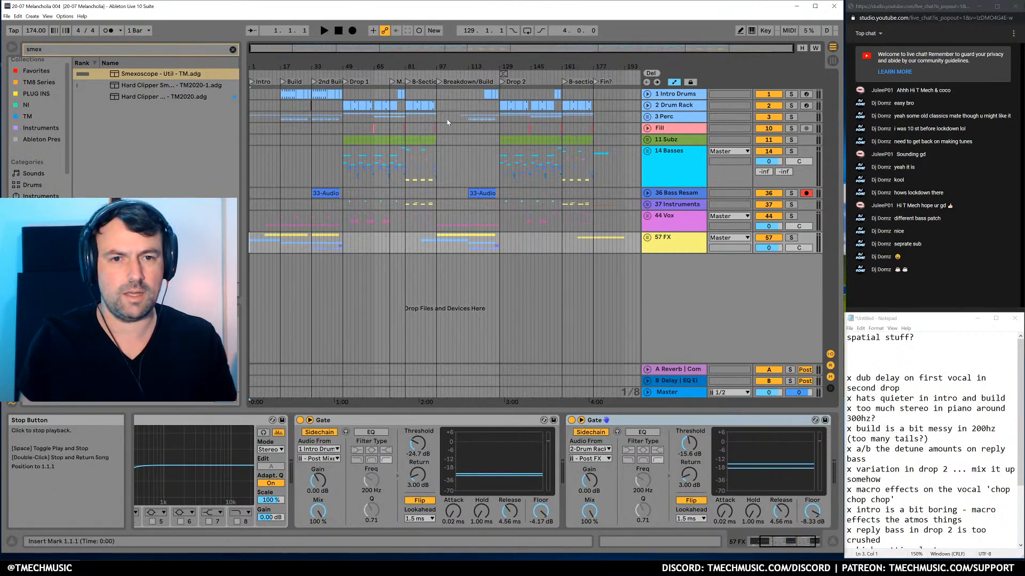
pyautogui.click(327, 33)
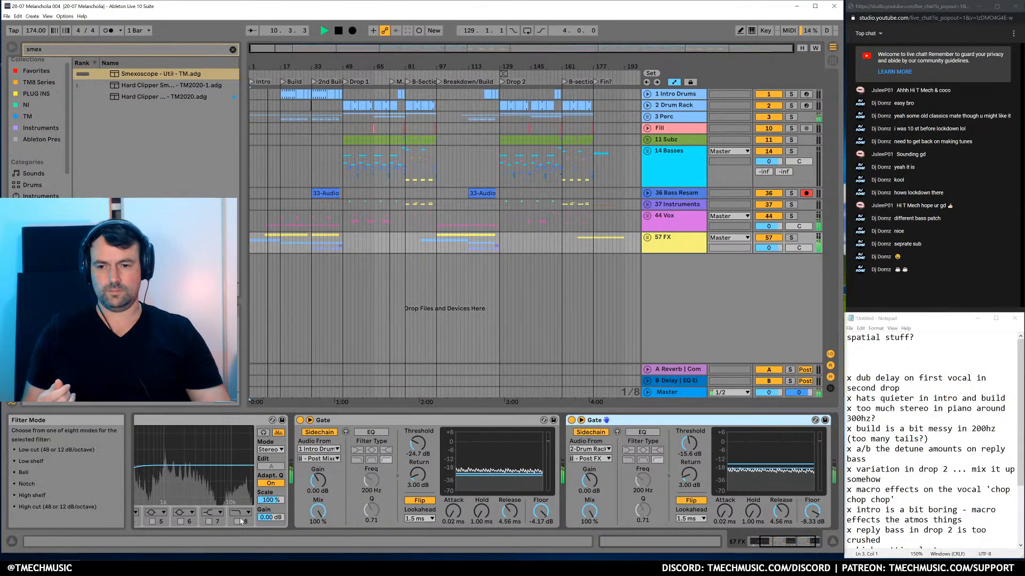
pyautogui.click(243, 475)
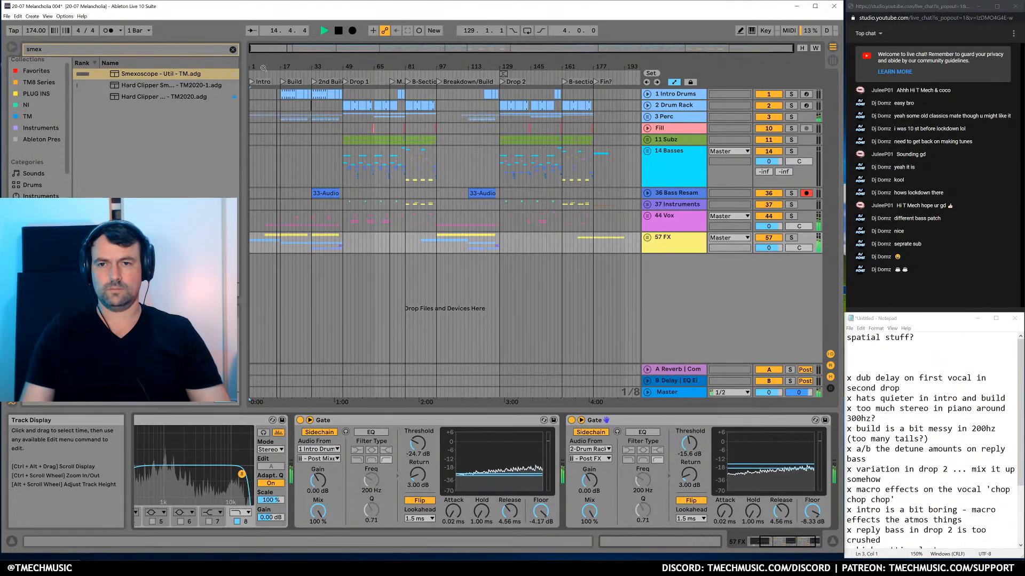
# Find "valhall" in the browser and add ValhallaRoom_x64 before the Gate on the Basses group
pyautogui.moveTo(263, 70); pyautogui.dragTo(265, 93)
pyautogui.click(666, 173)
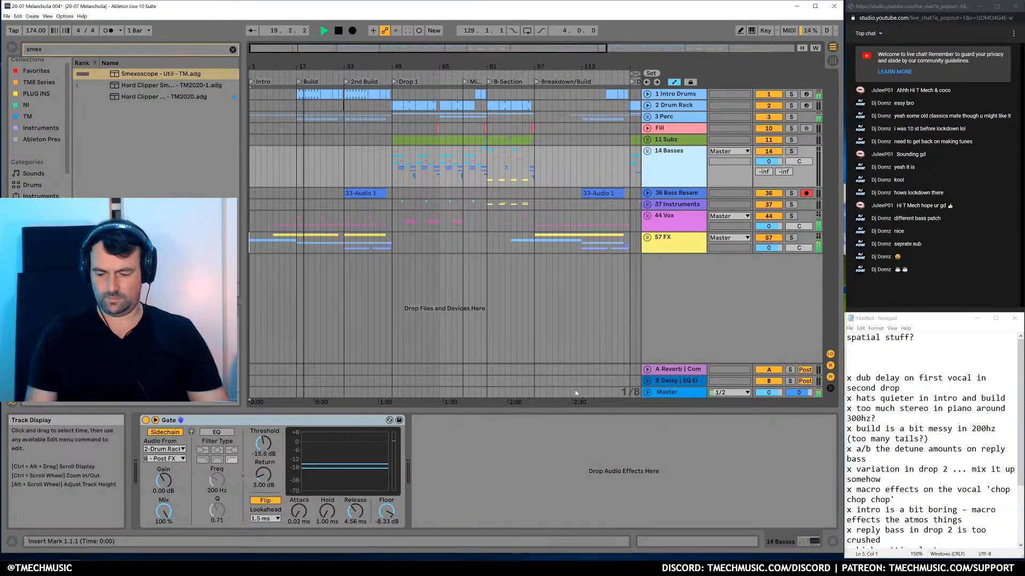
pyautogui.hotkey('ctrl', 'f')
pyautogui.write('valhall')
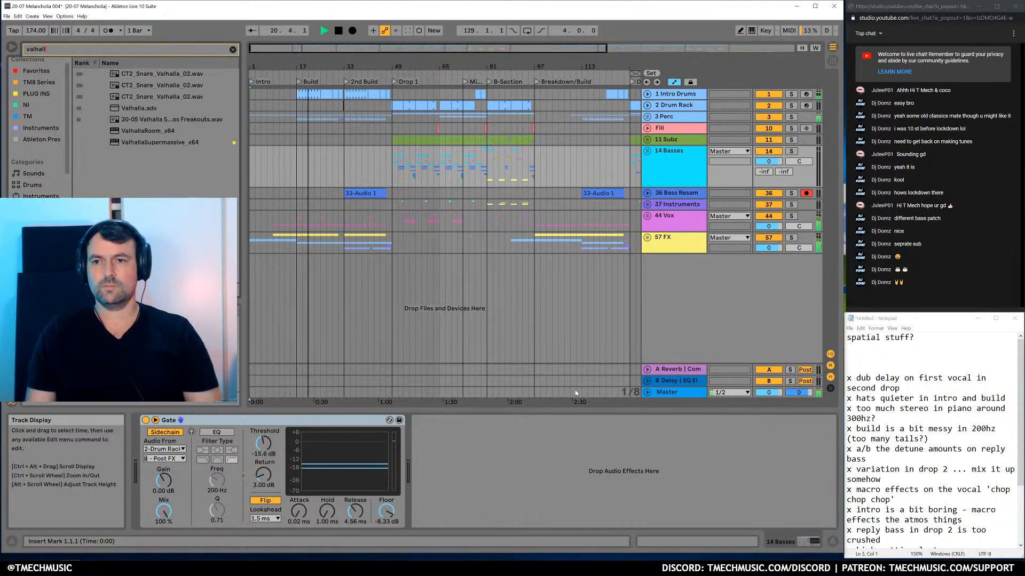
pyautogui.click(163, 132)
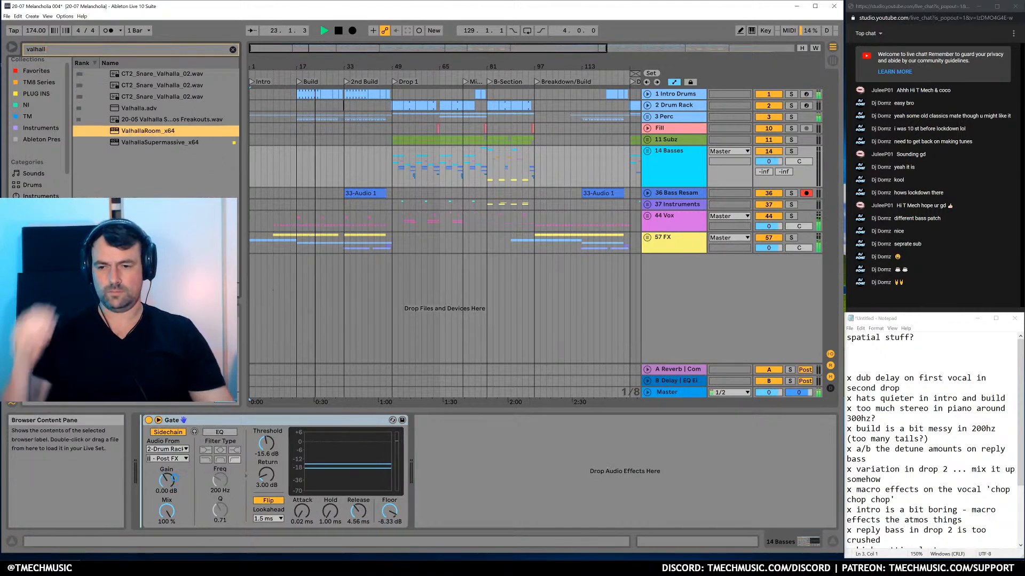
pyautogui.press('Return')
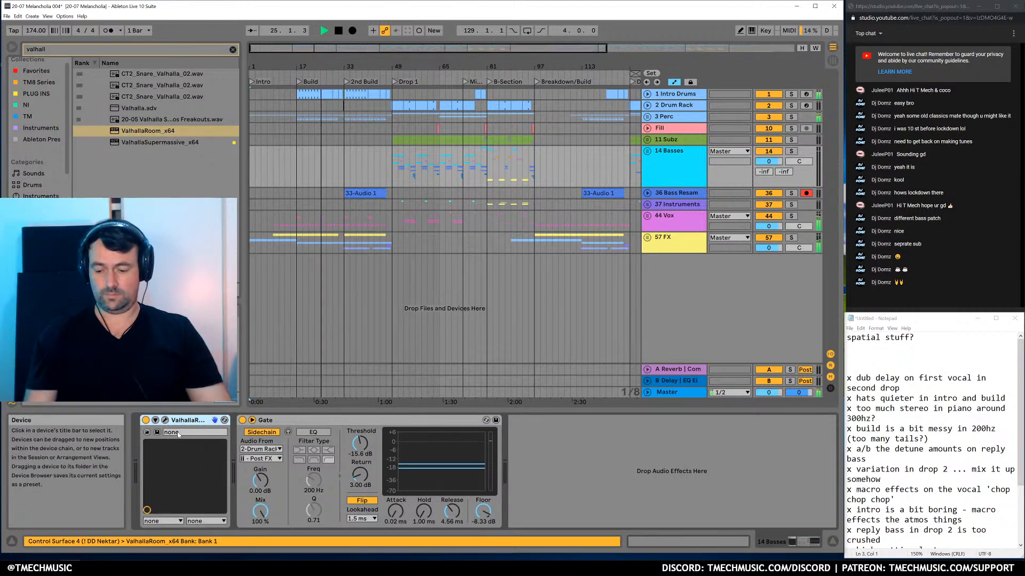
# Find "eq" in the browser and insert an EQ Eight between ValhallaRoom and the Gate on the Basses group
pyautogui.hotkey('ctrl', 'f')
pyautogui.write('eq')
pyautogui.click(134, 76)
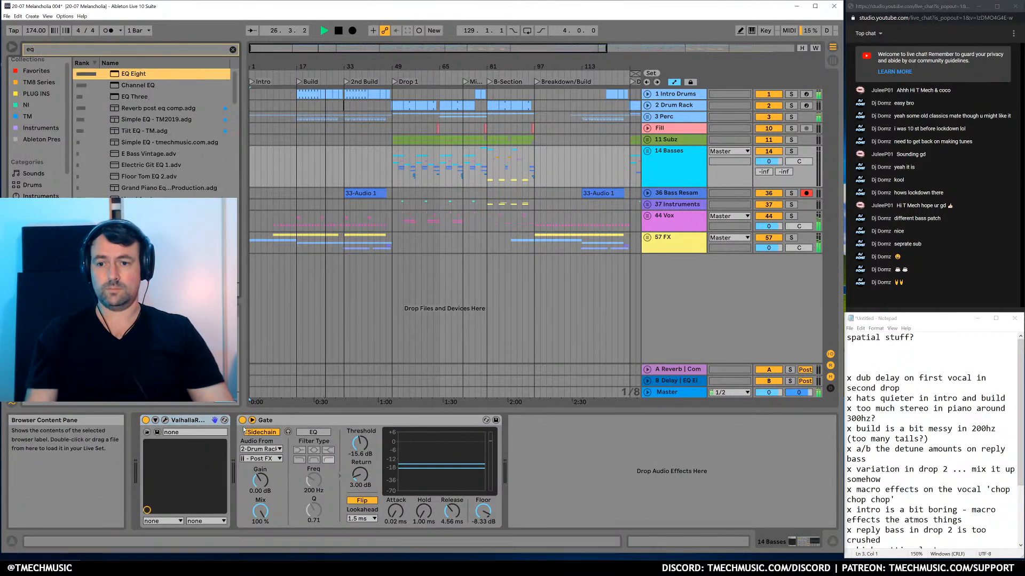
pyautogui.moveTo(233, 482); pyautogui.dragTo(234, 481)
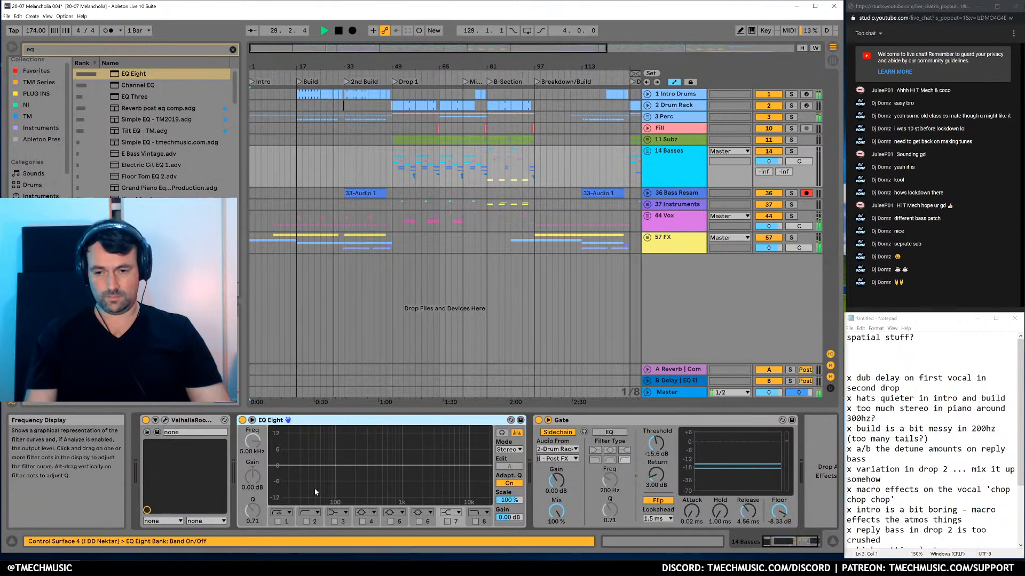
# Enable a band 2 low cut and a band 8 high cut at 6.39 kHz in the Basses group's EQ Eight
pyautogui.click(306, 522)
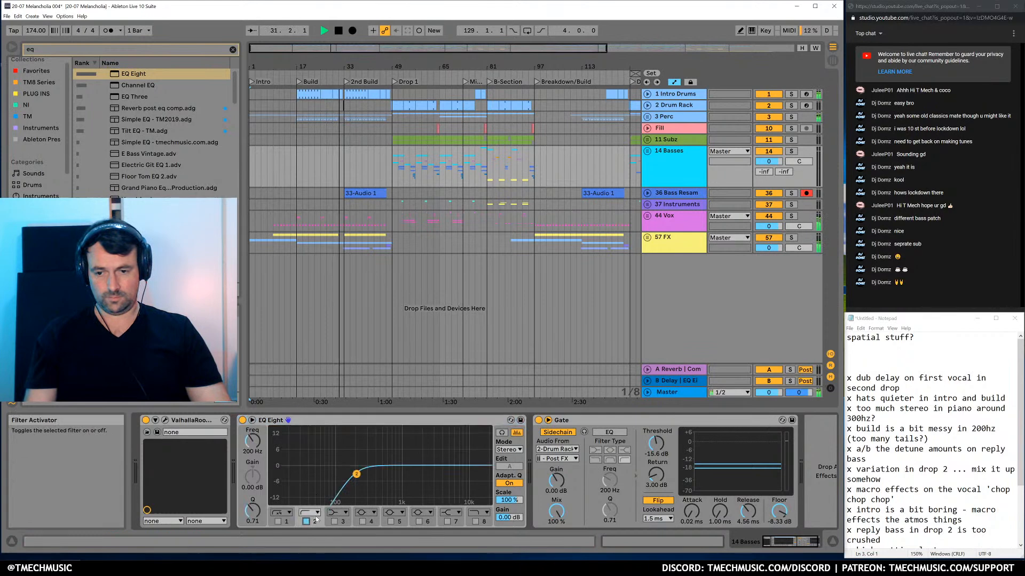
pyautogui.click(476, 522)
pyautogui.moveTo(454, 477); pyautogui.dragTo(454, 474)
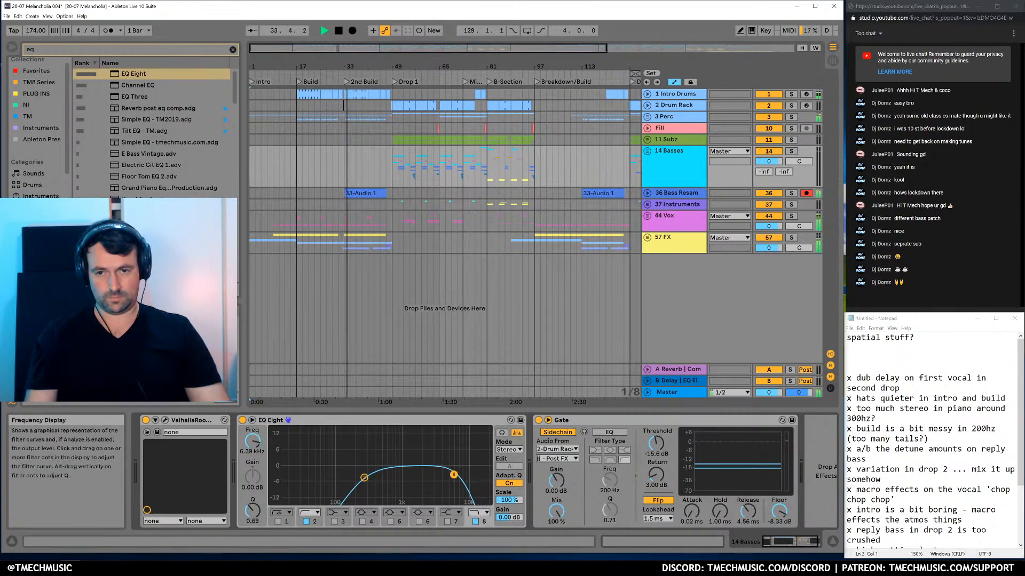
# Set the FX group's Intro Drums Gate Threshold to -7.65 dB and bring up the Bass Resample device chain
pyautogui.click(677, 239)
pyautogui.moveTo(418, 444); pyautogui.dragTo(418, 428)
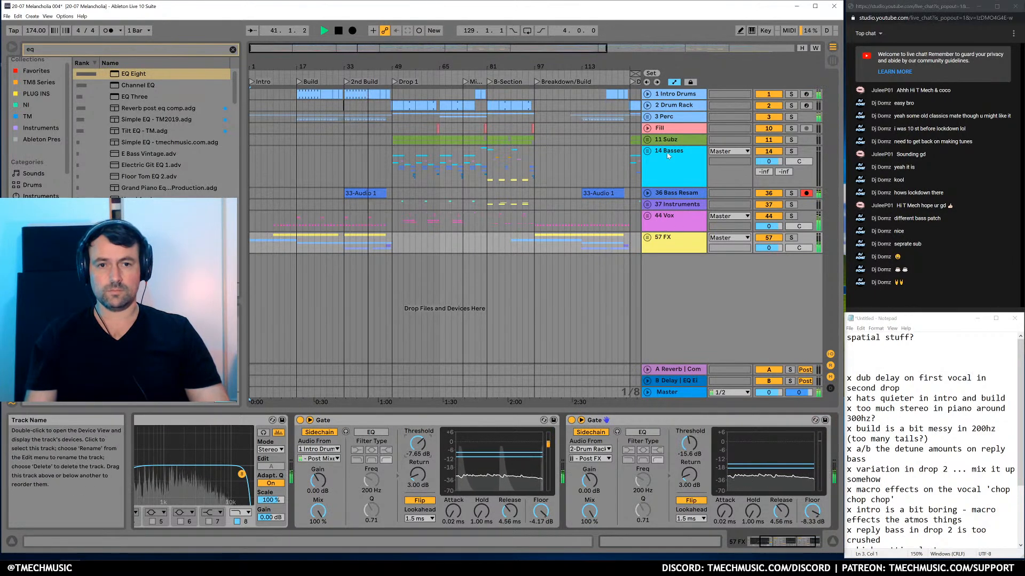
pyautogui.click(667, 194)
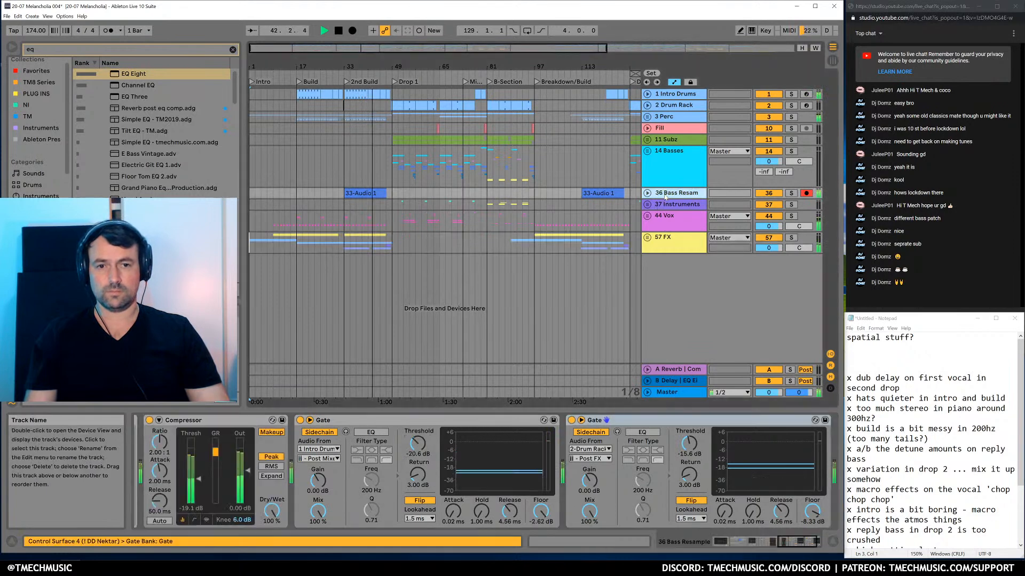
# Set the Threshold of the Bass Resample track's Intro Drums Gate to -11.1 dB
pyautogui.moveTo(457, 471); pyautogui.dragTo(439, 455)
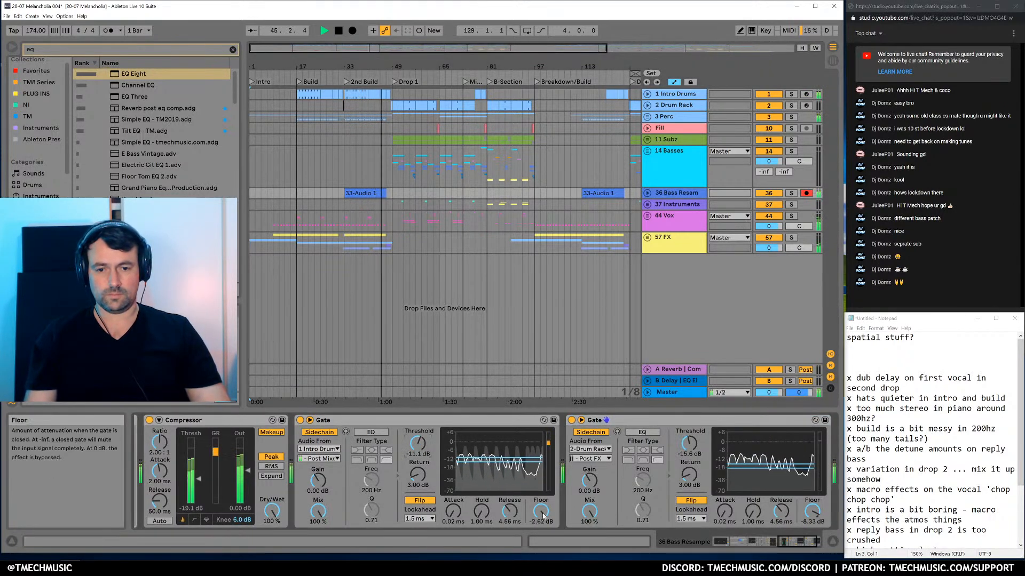
pyautogui.hotkey('alt', 'Tab')
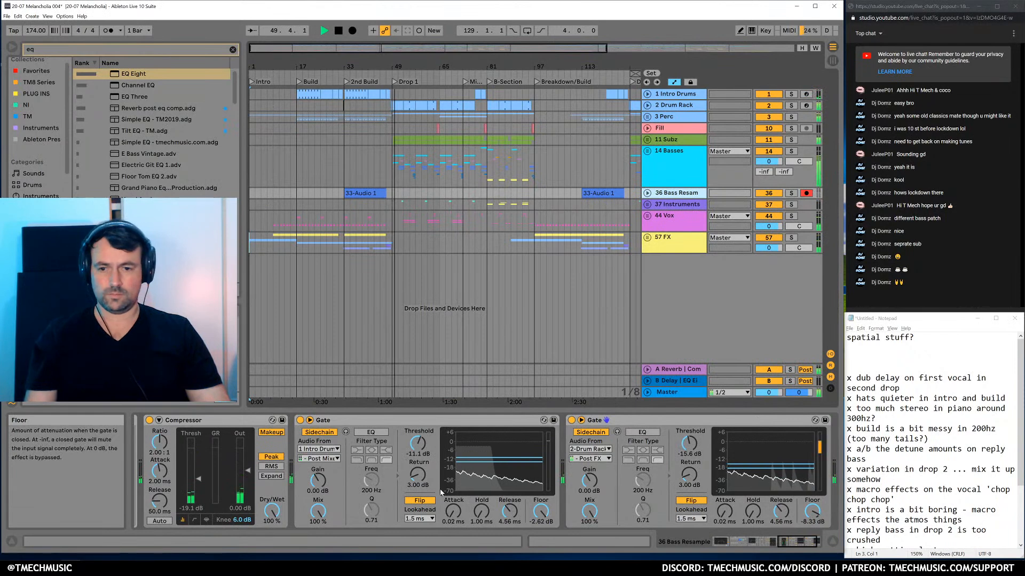
# Group ValhallaRoom and EQ Eight on the Basses group into an Audio Effect Rack with a Room chain at -inf dB and an empty Dry chain
pyautogui.press('Up')
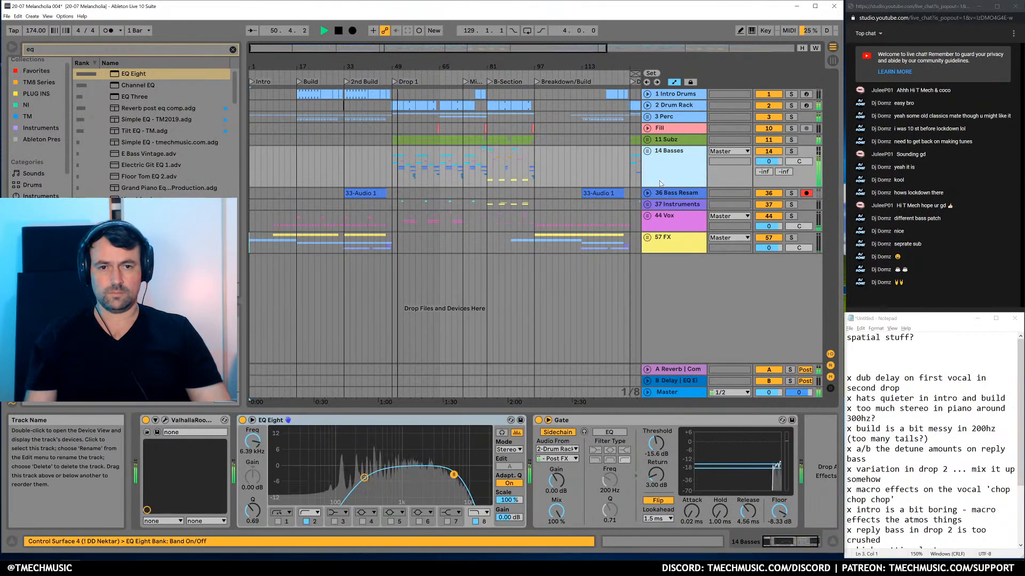
pyautogui.click(165, 420)
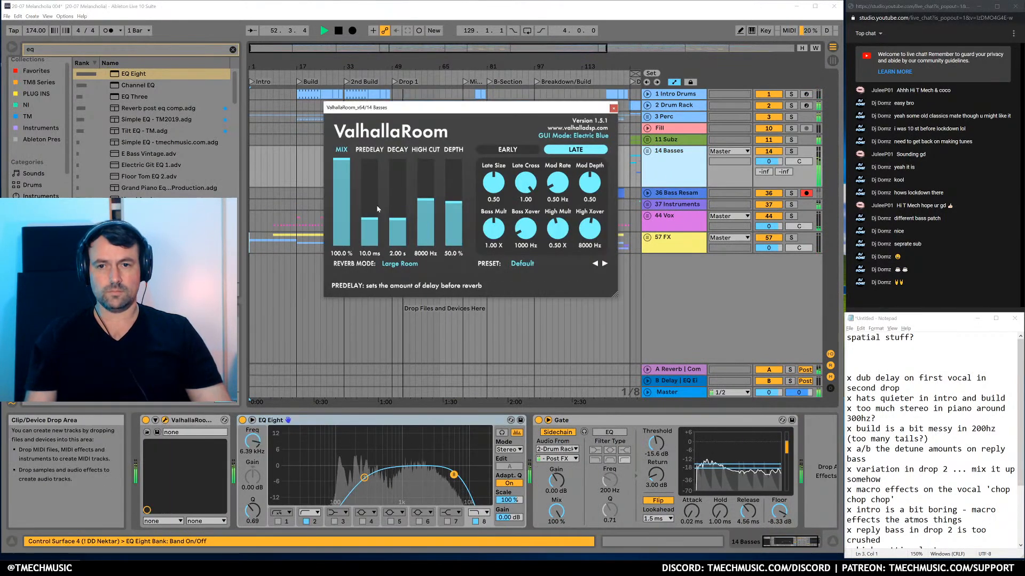
pyautogui.click(613, 108)
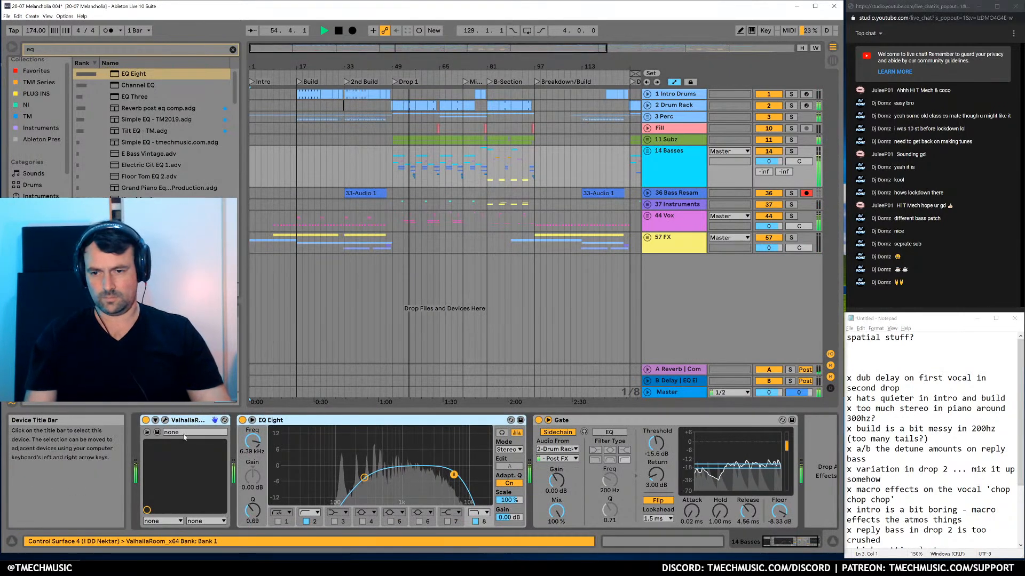
pyautogui.hotkey('ctrl', 'g')
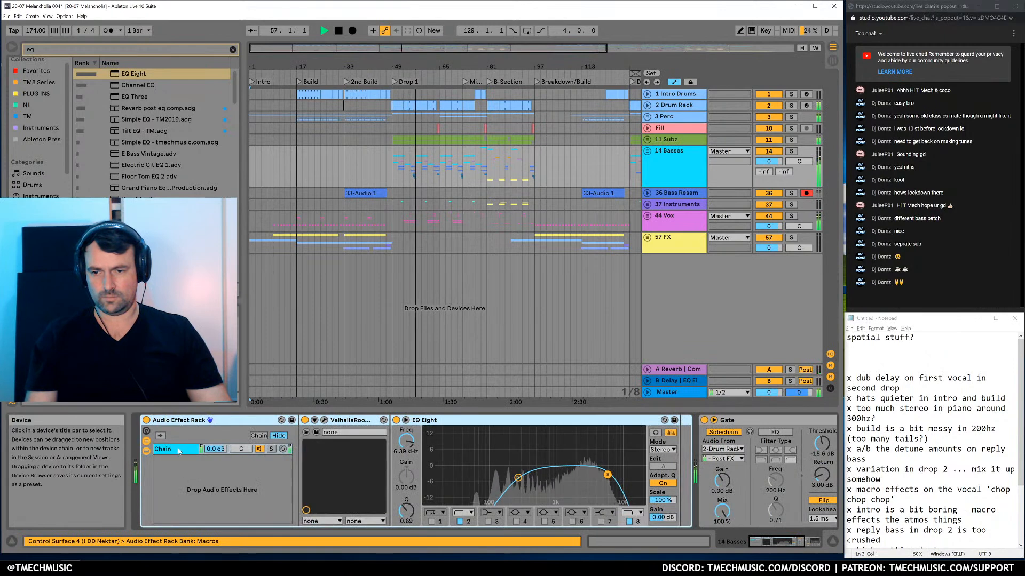
pyautogui.press('Delete')
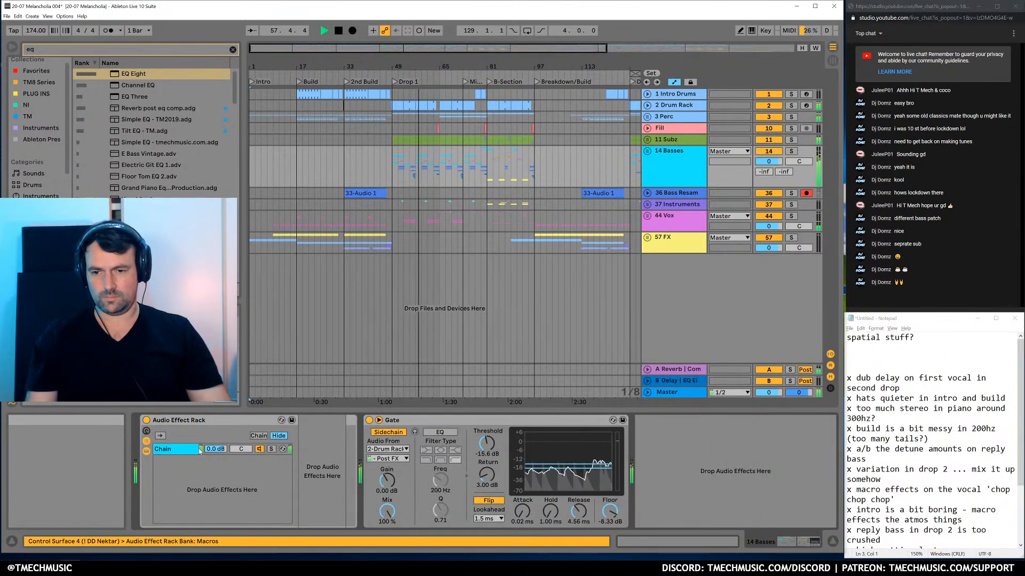
pyautogui.click(194, 452)
pyautogui.moveTo(216, 449); pyautogui.dragTo(216, 507)
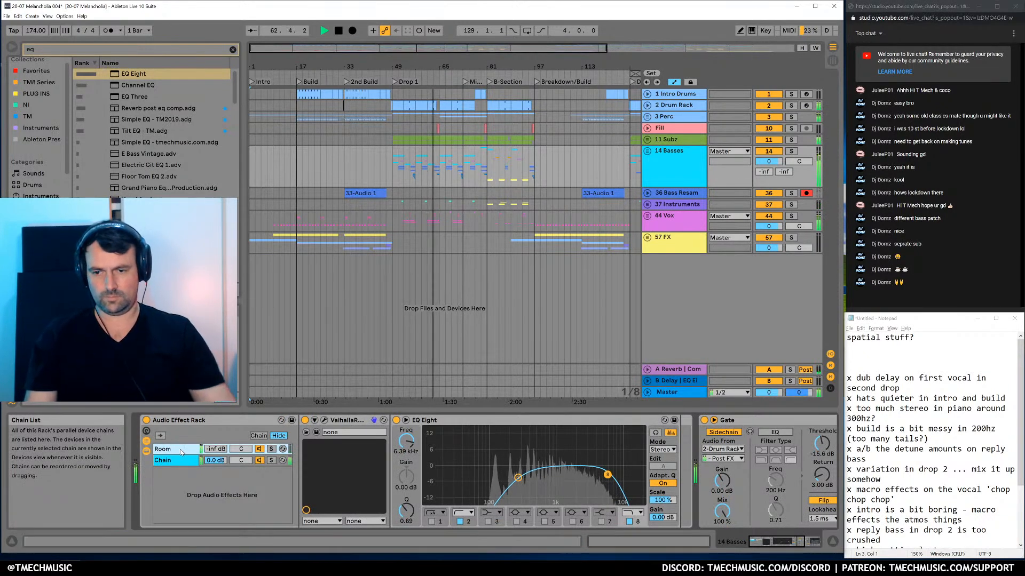
pyautogui.click(177, 464)
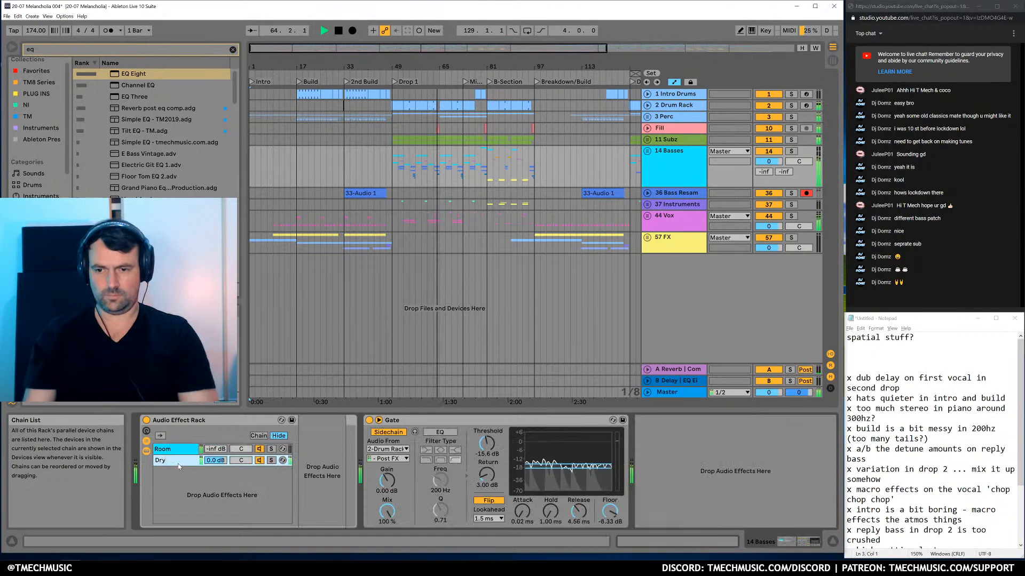
# Set the Room chain's volume to -6.2 dB and its EQ Eight low cut to 408 Hz
pyautogui.click(215, 459)
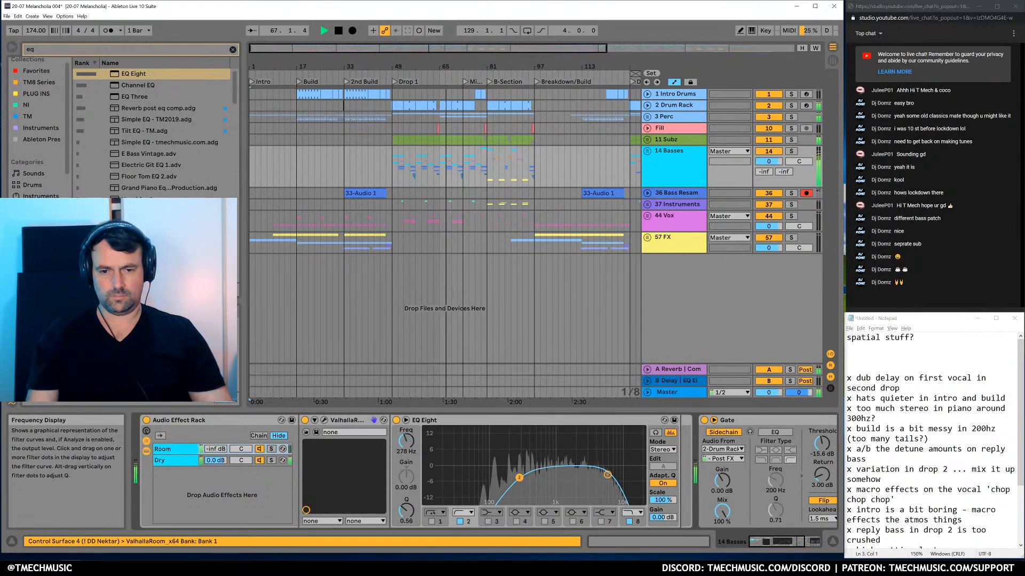
pyautogui.moveTo(215, 449); pyautogui.dragTo(215, 444)
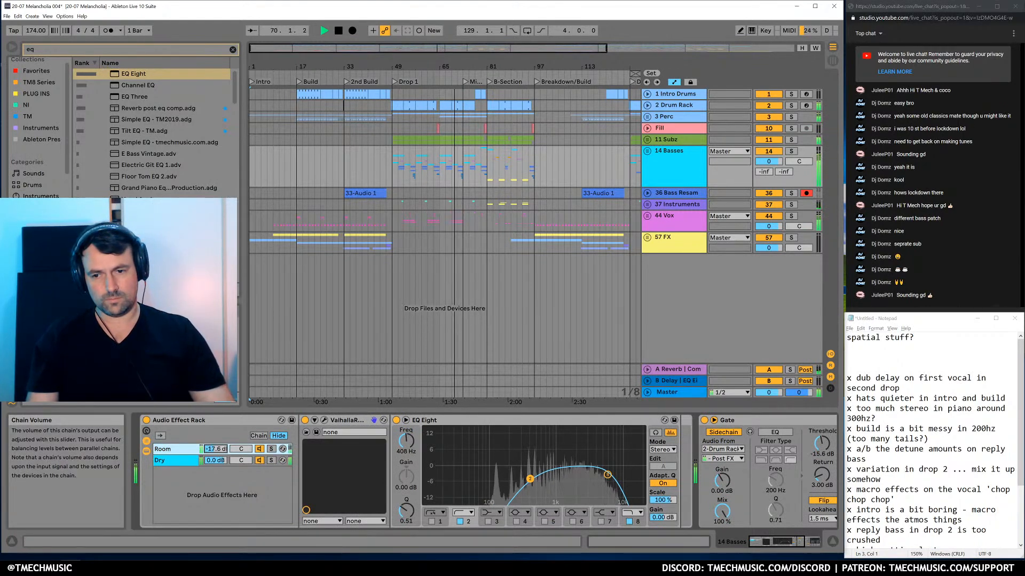
pyautogui.moveTo(215, 443); pyautogui.dragTo(215, 441)
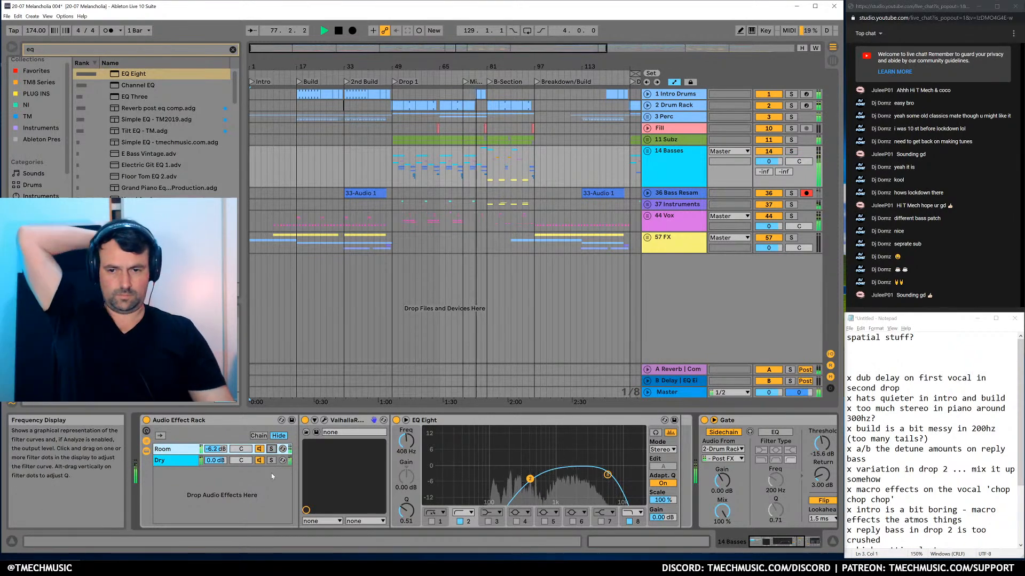
# Rename the Basses rack "Room? Maybe delete ..." and set ValhallaRoom's decay to about 2.09 s
pyautogui.click(230, 420)
pyautogui.hotkey('ctrl', 'r')
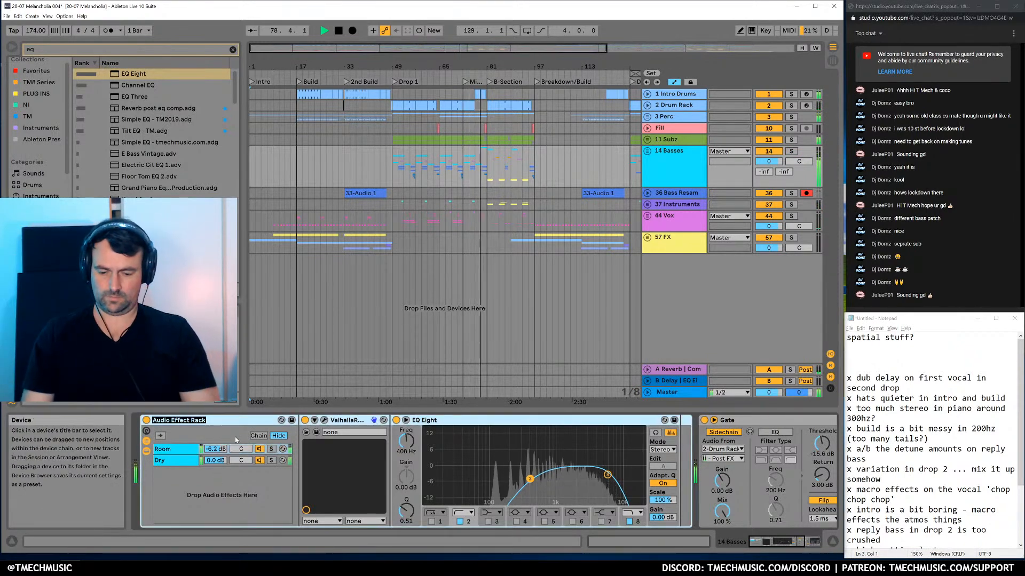
pyautogui.write('Room? Maybe delete ...')
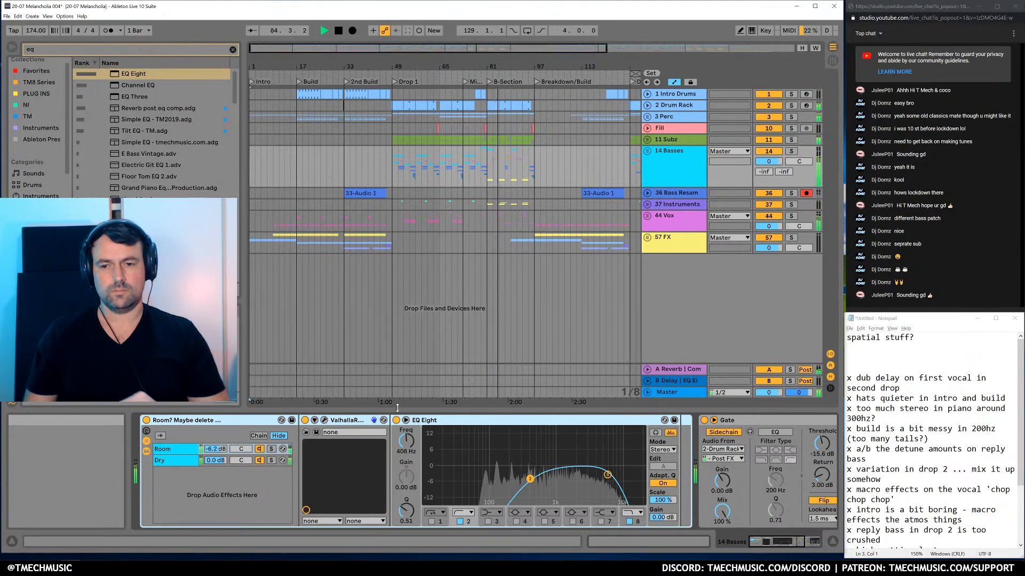
pyautogui.click(323, 420)
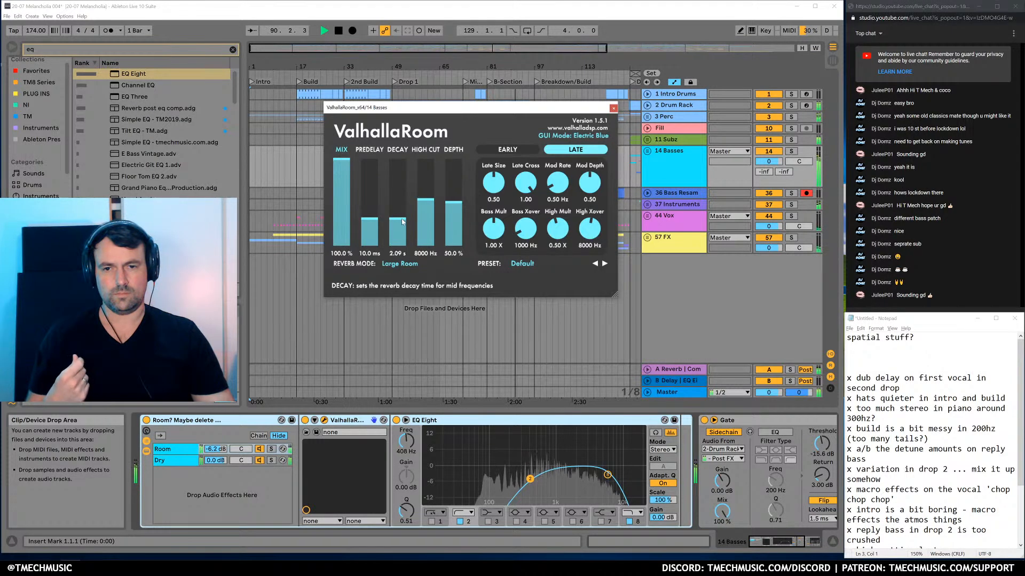
pyautogui.click(613, 108)
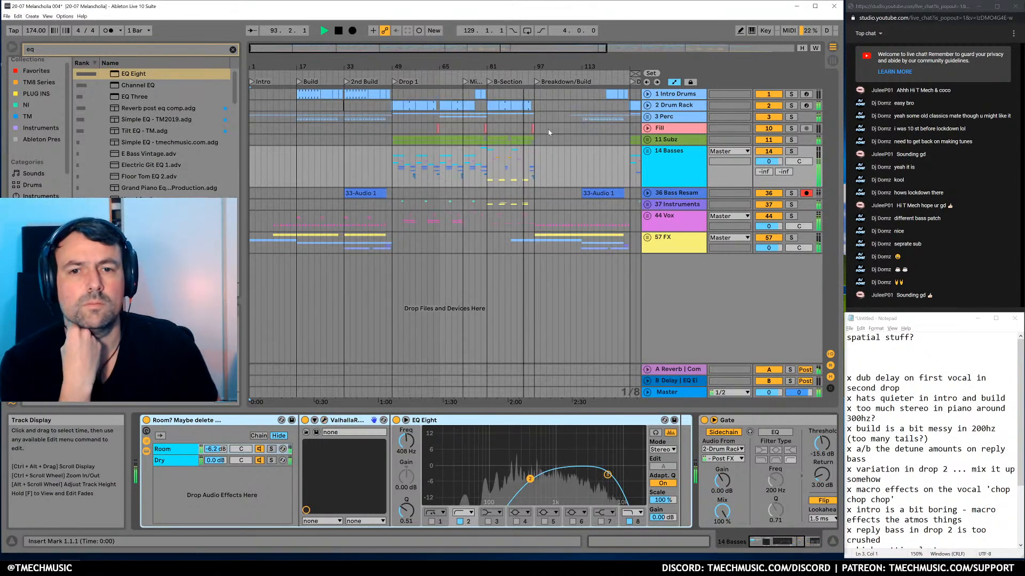
# Unfold the Basses group and its 23-Instrument Rack track to expose the B-Section clips and automation
pyautogui.hscroll(5, 486, 149)
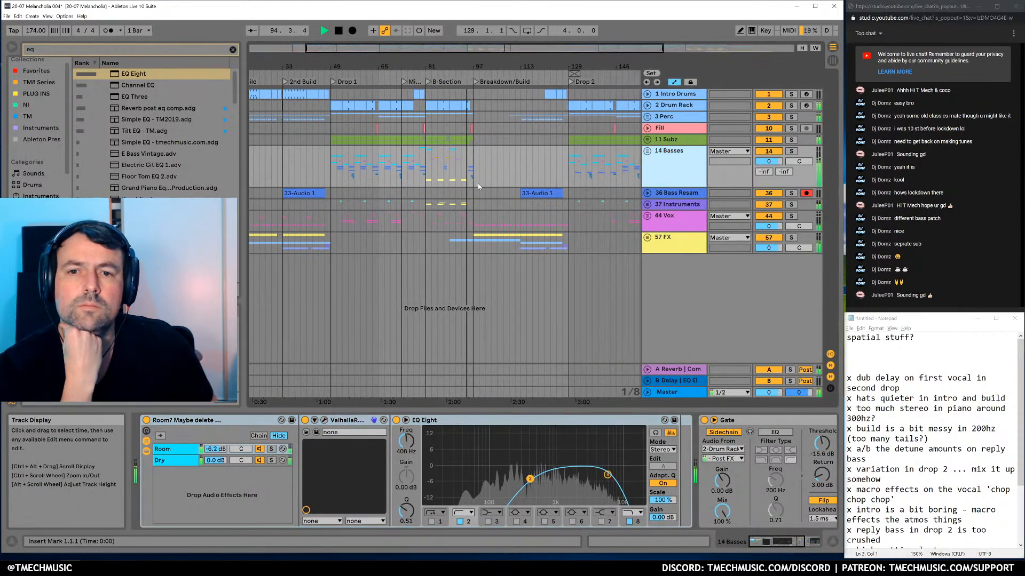
pyautogui.click(647, 151)
pyautogui.scroll(-2, 587, 160)
pyautogui.moveTo(456, 67); pyautogui.dragTo(455, 135)
pyautogui.click(650, 243)
pyautogui.scroll(-3, 498, 285)
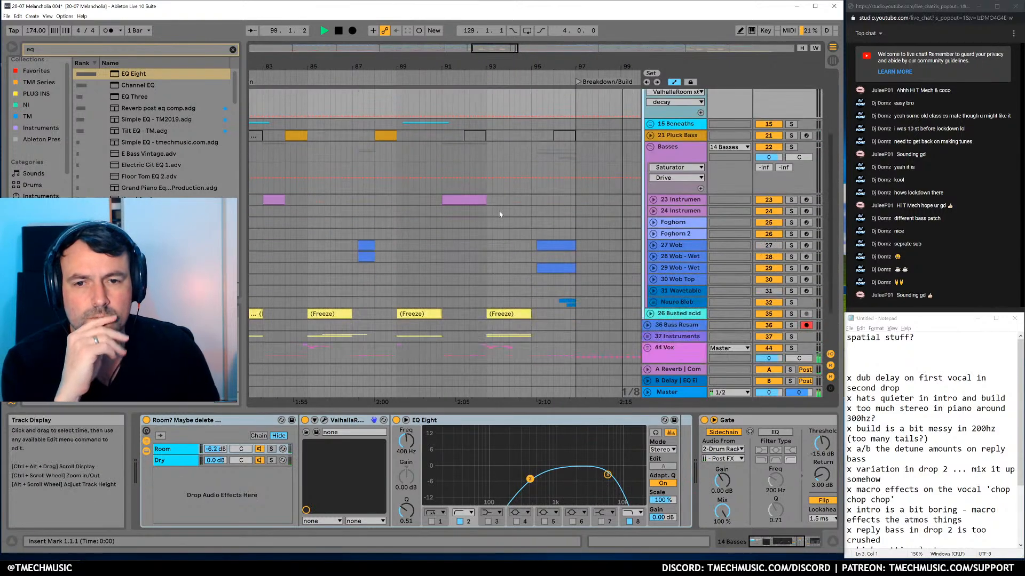
pyautogui.click(653, 200)
pyautogui.moveTo(460, 45); pyautogui.dragTo(471, 74)
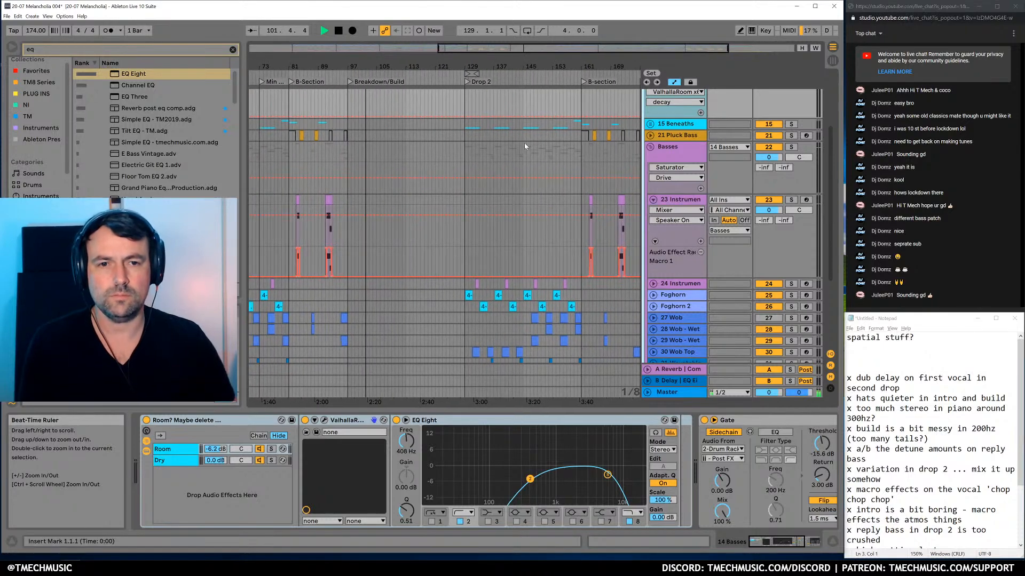
# Find "filter" in the browser and add an Auto Filter at the end of the 23-Instrument Rack track's device chain
pyautogui.click(676, 204)
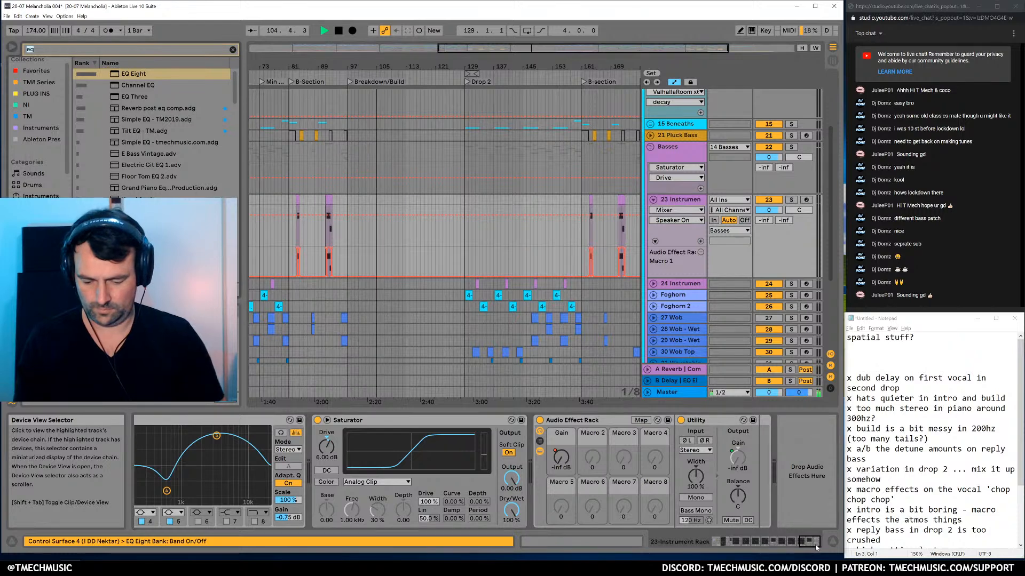
pyautogui.hotkey('ctrl', 'f')
pyautogui.write('filter')
pyautogui.press('Down')
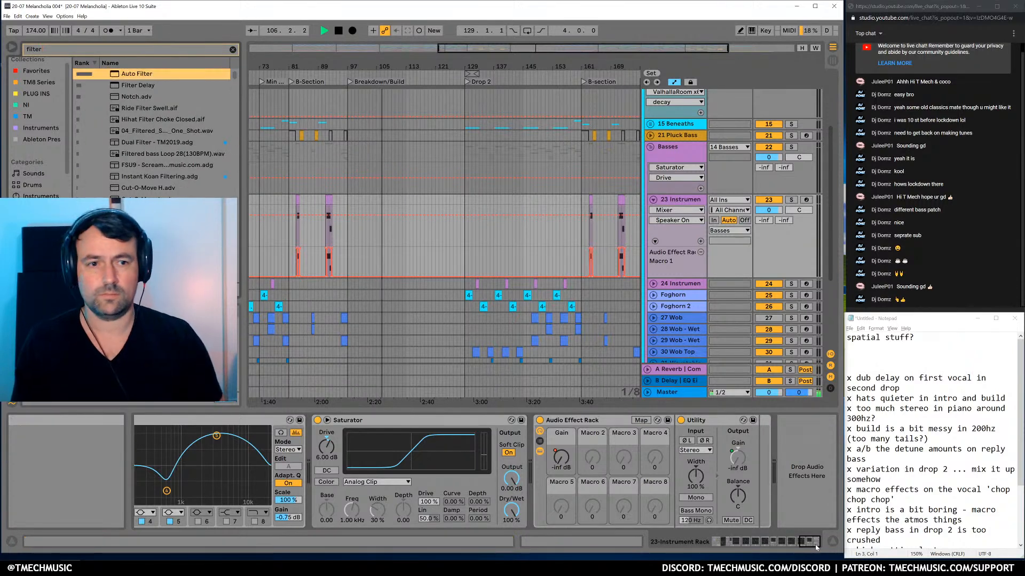
pyautogui.press('Return')
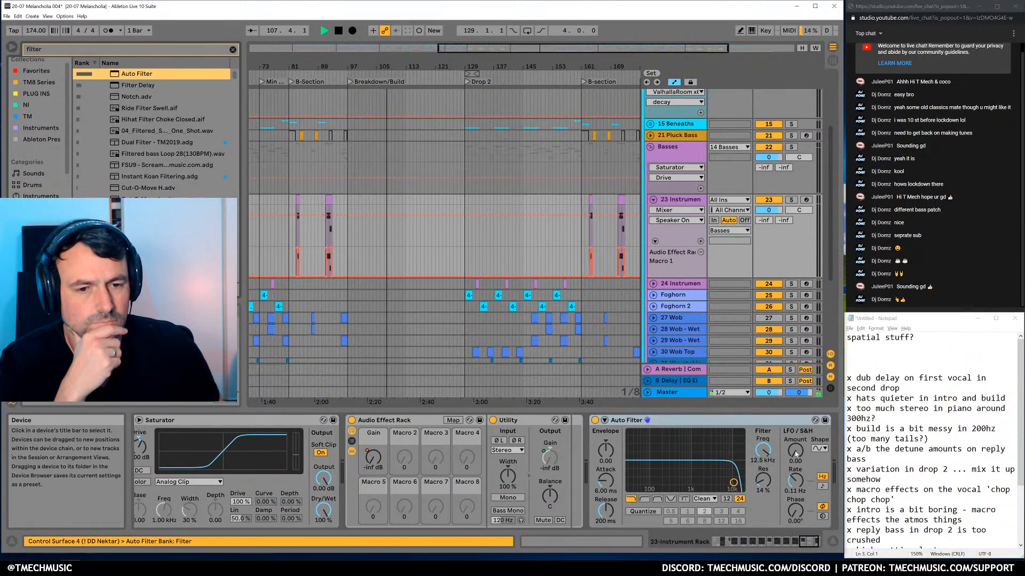
# Set the Auto Filter's Frequency to 19.9 kHz and show its automation in a new lane
pyautogui.rightClick(764, 453)
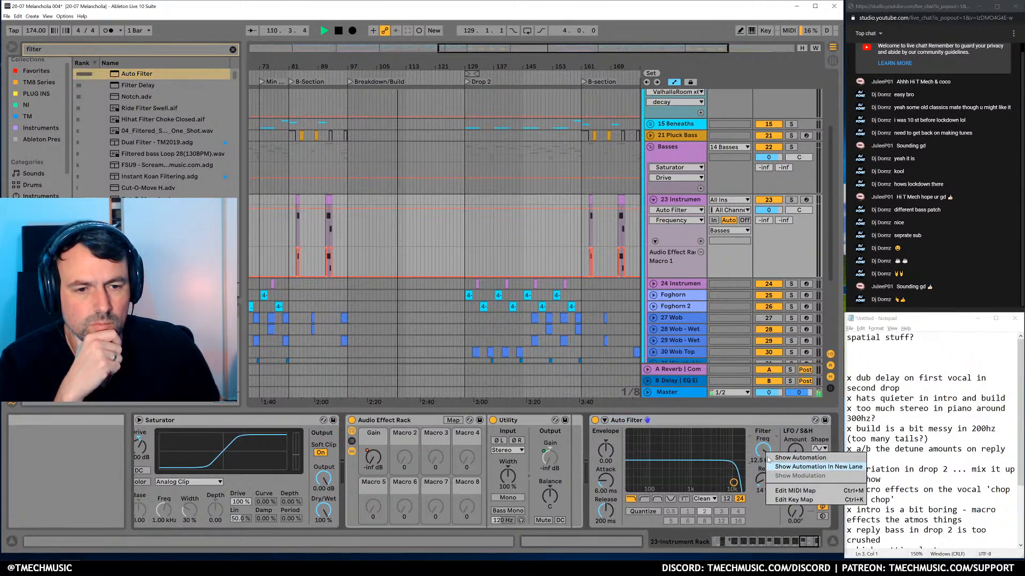
pyautogui.click(768, 421)
pyautogui.moveTo(763, 451); pyautogui.dragTo(763, 435)
pyautogui.rightClick(764, 451)
pyautogui.click(801, 488)
# Draw downward Frequency automation sweeps over the last track 23 clip in each B-Section
pyautogui.click(324, 248)
pyautogui.moveTo(334, 248); pyautogui.dragTo(334, 257)
pyautogui.click(615, 258)
pyautogui.click(630, 258)
pyautogui.moveTo(614, 257)
pyautogui.mouseDown()
pyautogui.moveTo(615, 247)
pyautogui.moveTo(629, 269)
pyautogui.moveTo(598, 249)
pyautogui.mouseUp()
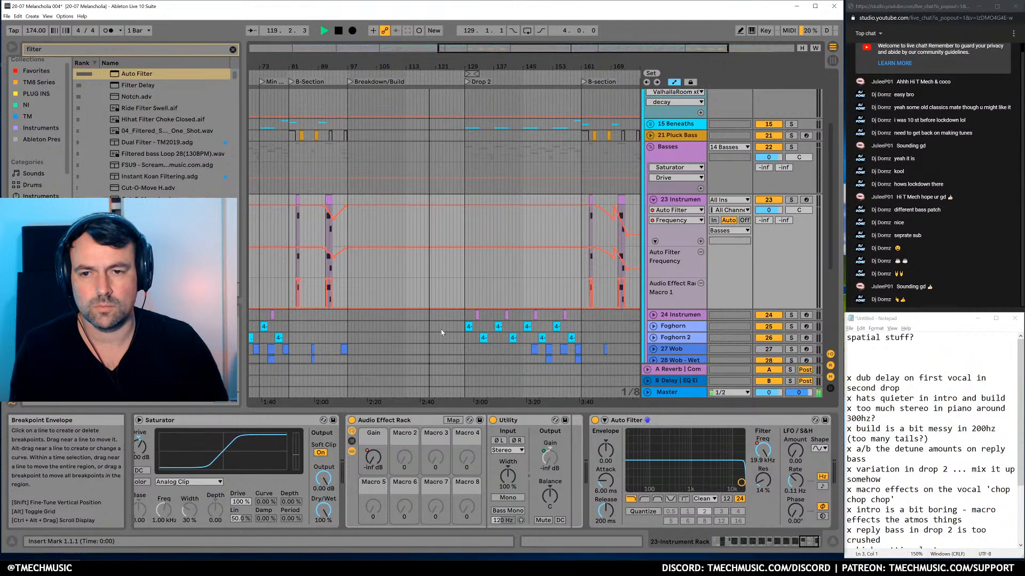
# Set the Auto Filter's Resonance to 43 % and show its automation in a new lane
pyautogui.moveTo(764, 480); pyautogui.dragTo(764, 464)
pyautogui.rightClick(764, 481)
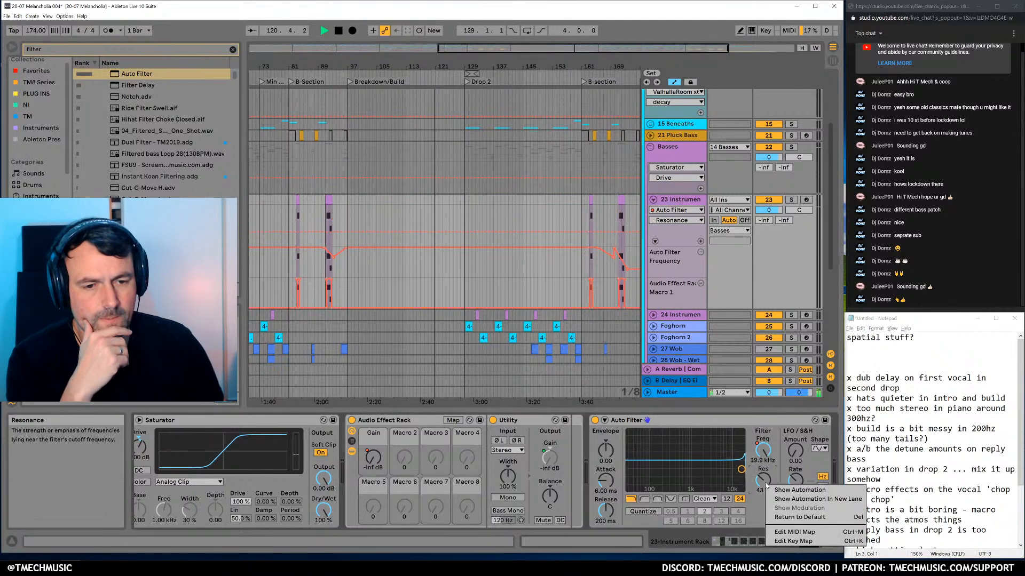
pyautogui.click(818, 499)
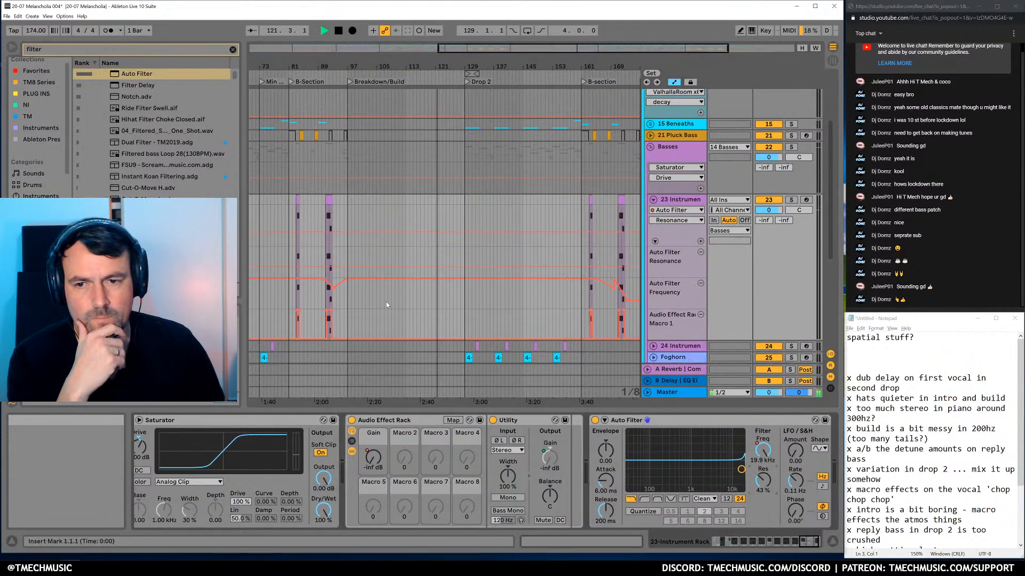
# Shape the Resonance automation to rise across the last clip of each B-Section, dropping to about 9.5 % before the second B-section
pyautogui.moveTo(296, 265); pyautogui.dragTo(323, 268)
pyautogui.click(298, 272)
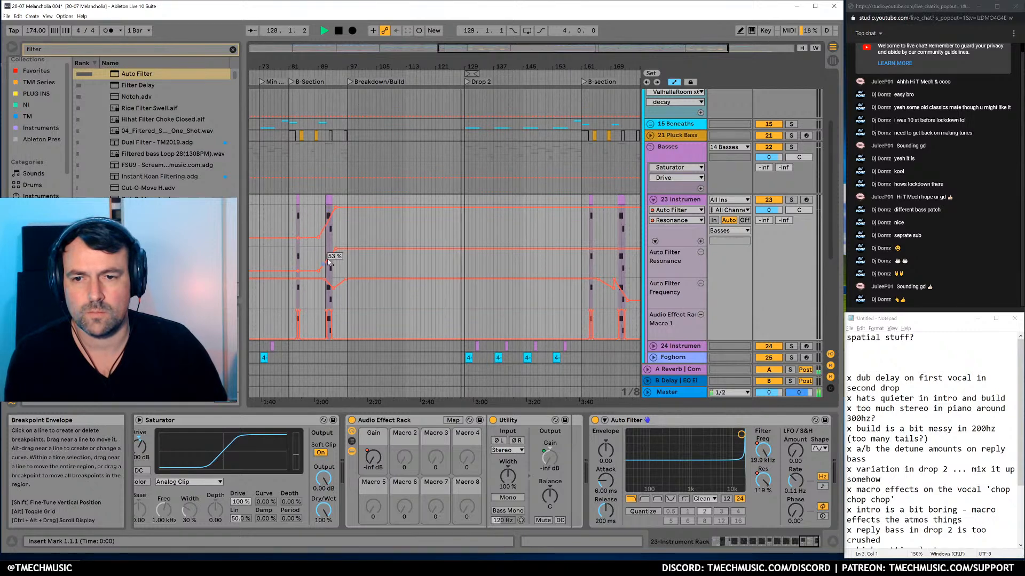
pyautogui.moveTo(591, 249); pyautogui.dragTo(582, 278)
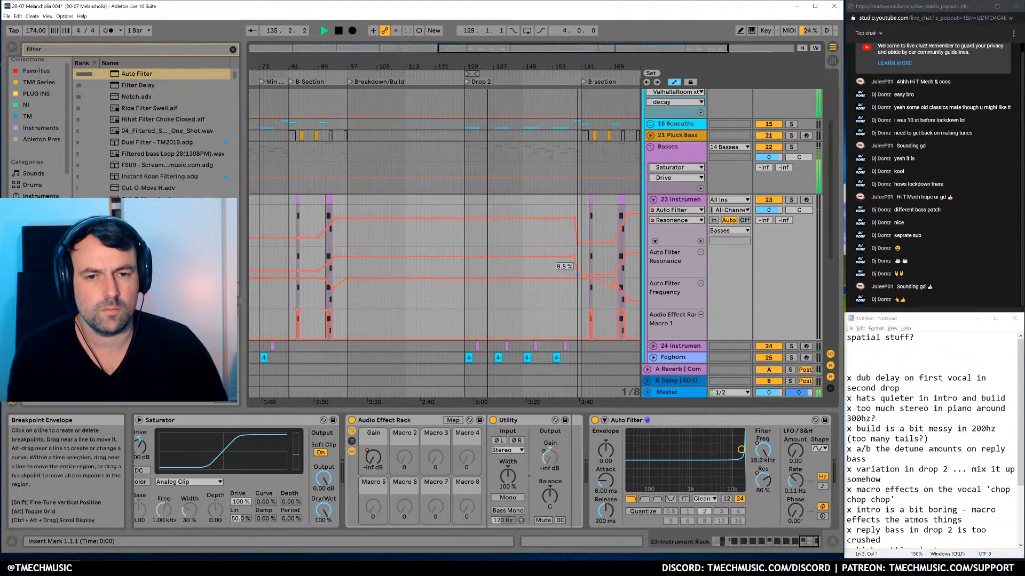
# Unfold the nested 46 Vox group and bring up the device chain of its first Phrase track
pyautogui.scroll(-5, 565, 363)
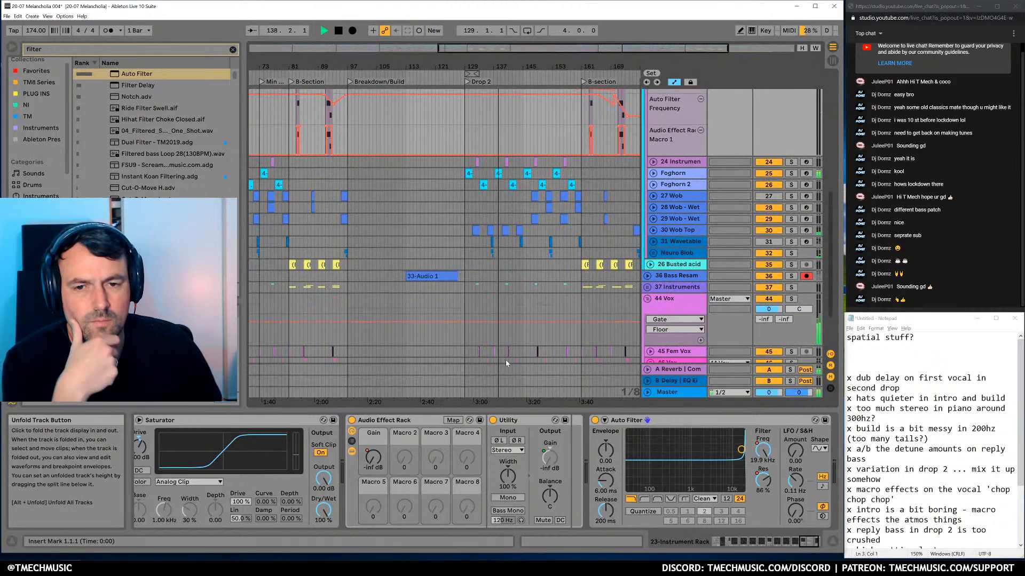
pyautogui.scroll(-6, 501, 348)
pyautogui.click(671, 307)
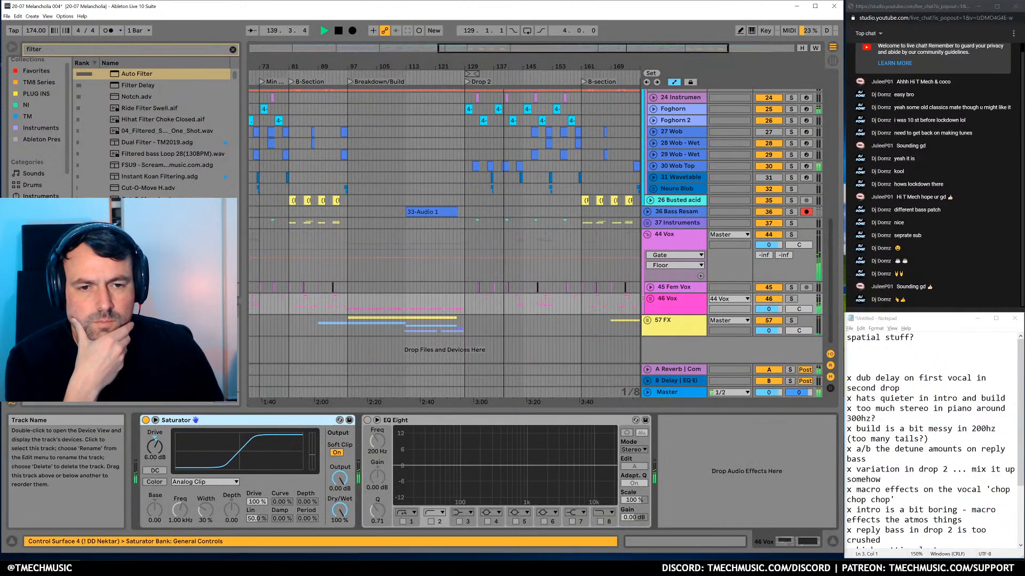
pyautogui.click(651, 301)
pyautogui.scroll(-4, 565, 310)
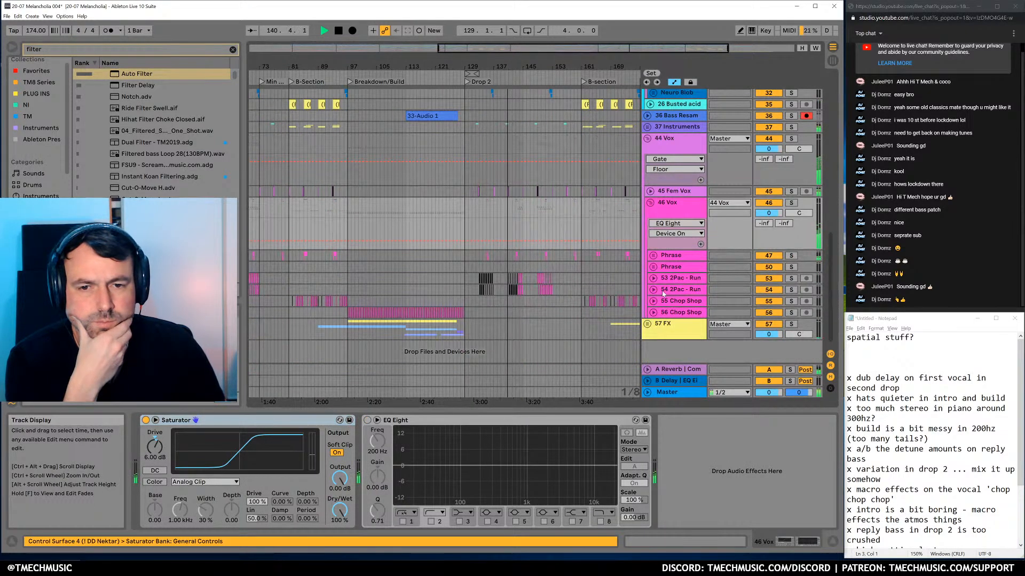
pyautogui.click(683, 258)
# Show the first Phrase track's Dub Syndicate Dry/Wet automation and make its Drop 2 ramp rise from 14 % to 83 %
pyautogui.rightClick(816, 515)
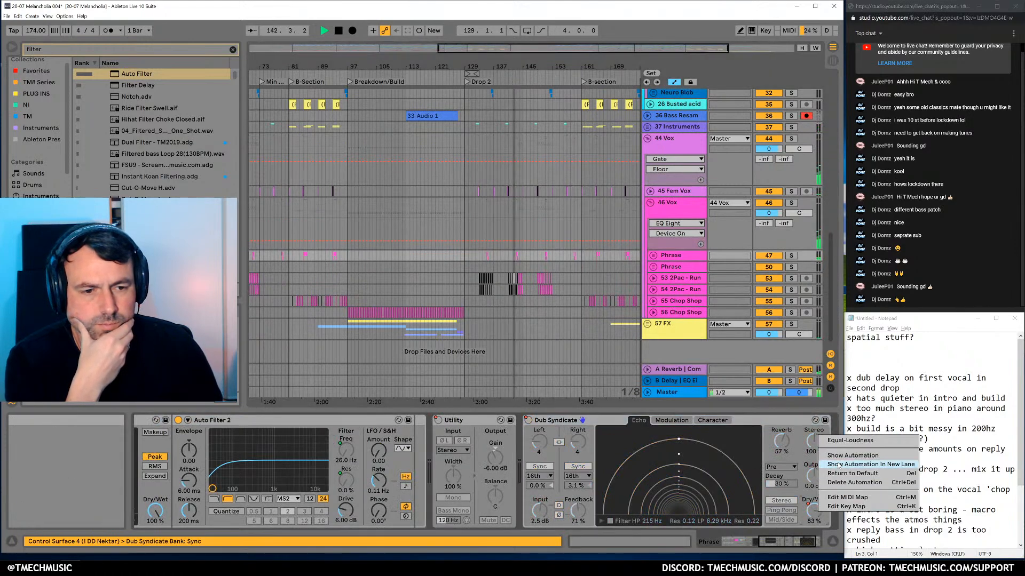
pyautogui.click(843, 458)
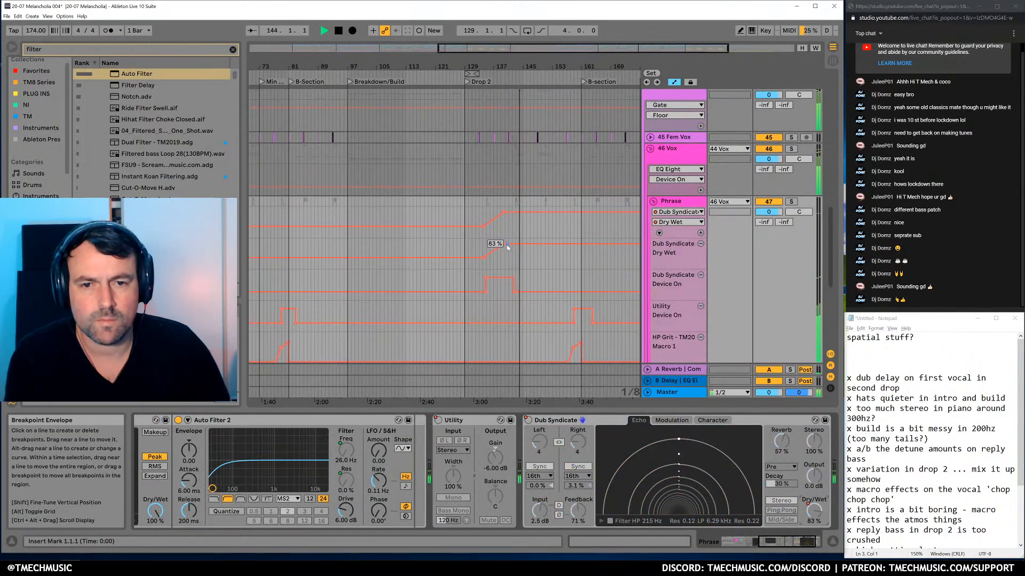
pyautogui.moveTo(483, 258); pyautogui.dragTo(483, 260)
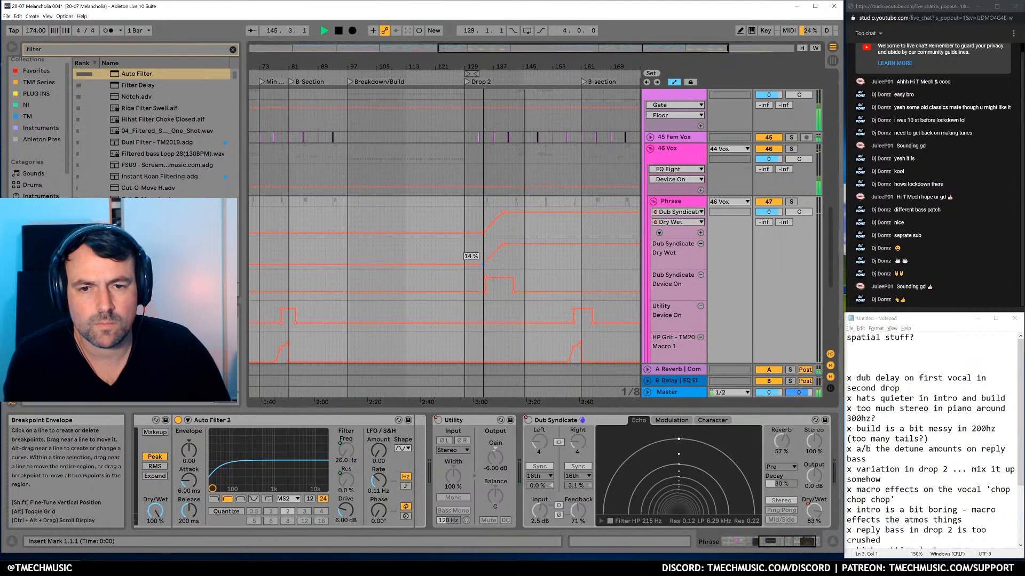
pyautogui.click(653, 201)
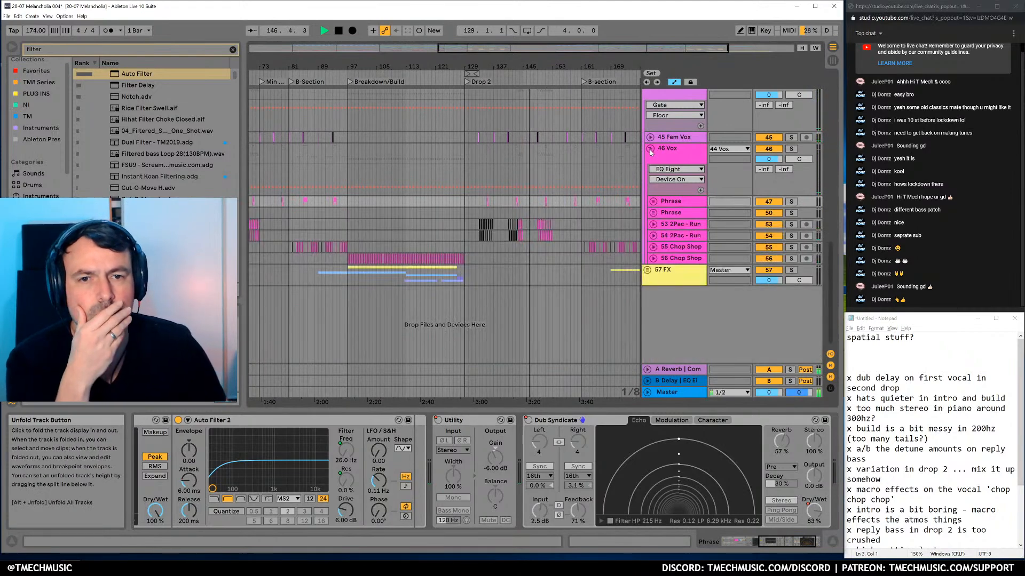
# Fold the nested 46 Vox group, return to the bass tracks around Drop 2 and fold the nested Basses group
pyautogui.click(651, 150)
pyautogui.scroll(10, 569, 195)
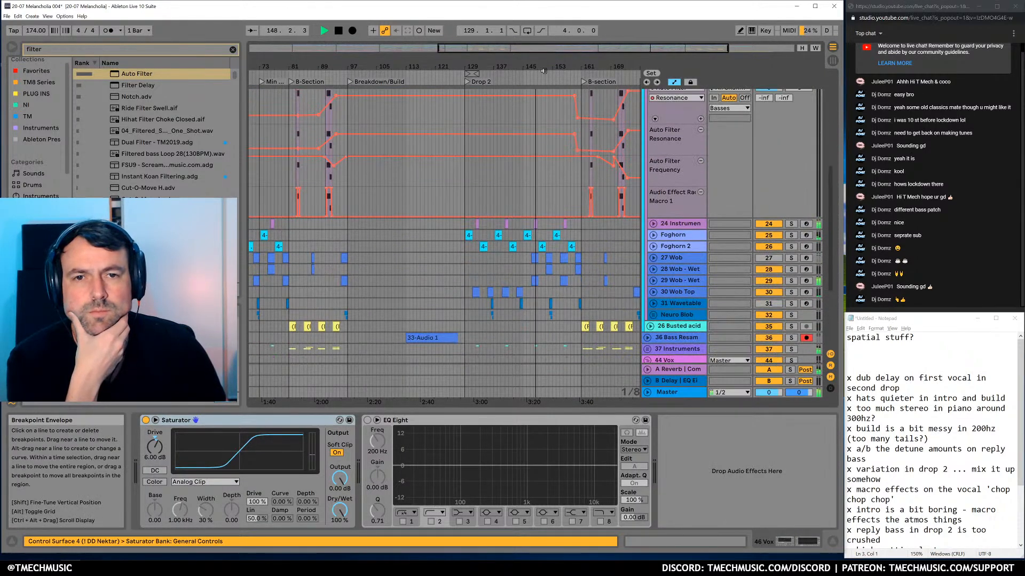
pyautogui.moveTo(544, 73); pyautogui.dragTo(491, 65)
pyautogui.scroll(5, 594, 214)
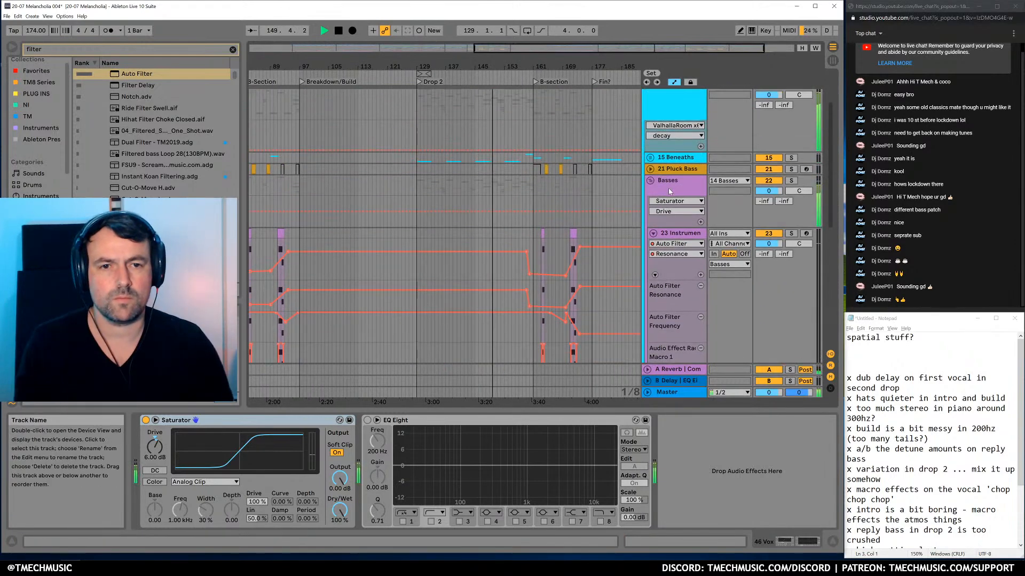
pyautogui.click(669, 188)
pyautogui.hotkey('ctrl', 'a')
pyautogui.press('u')
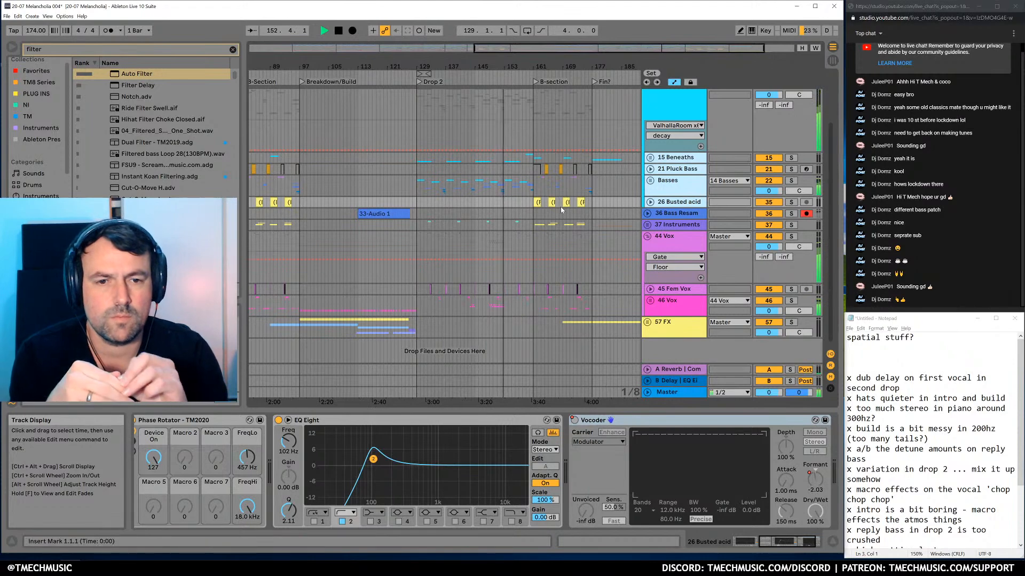
# Check the device chains of the 46 Vox and 44 Vox groups and show 44 Vox's A-Reverb send automation
pyautogui.click(666, 310)
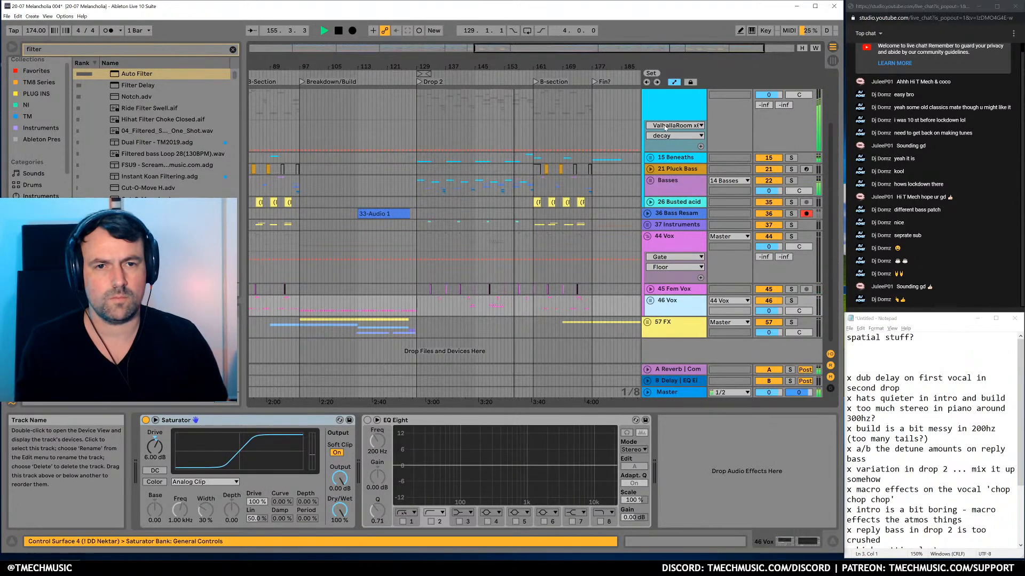
pyautogui.click(684, 252)
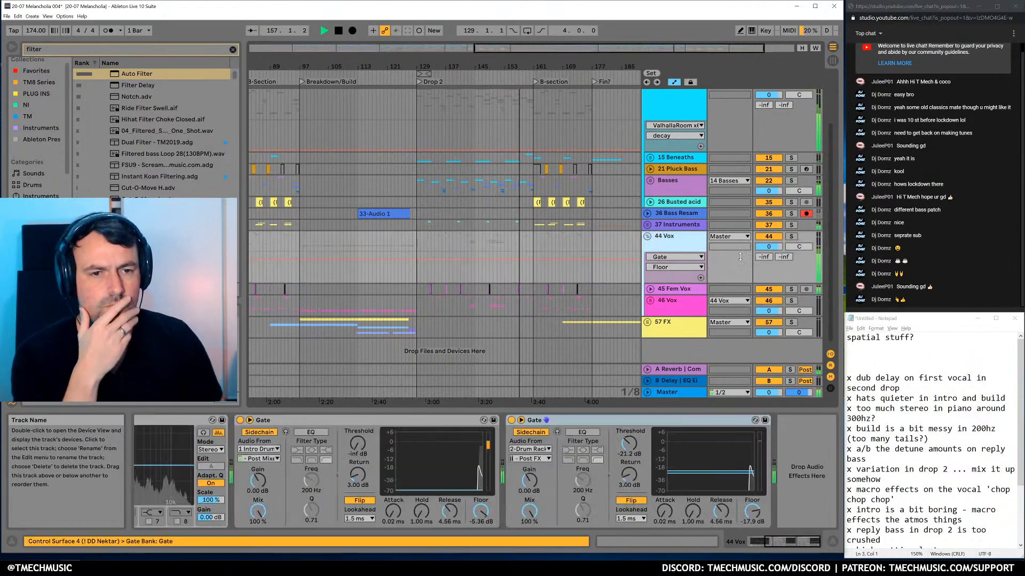
pyautogui.moveTo(765, 256)
pyautogui.mouseDown()
pyautogui.moveTo(769, 288)
pyautogui.moveTo(766, 258)
pyautogui.mouseUp()
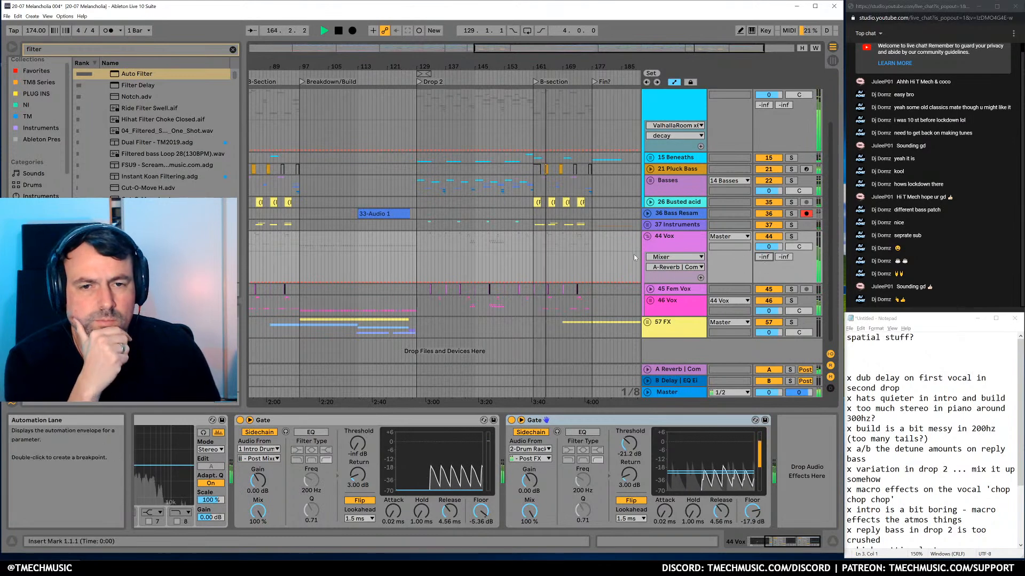
pyautogui.scroll(3, 613, 223)
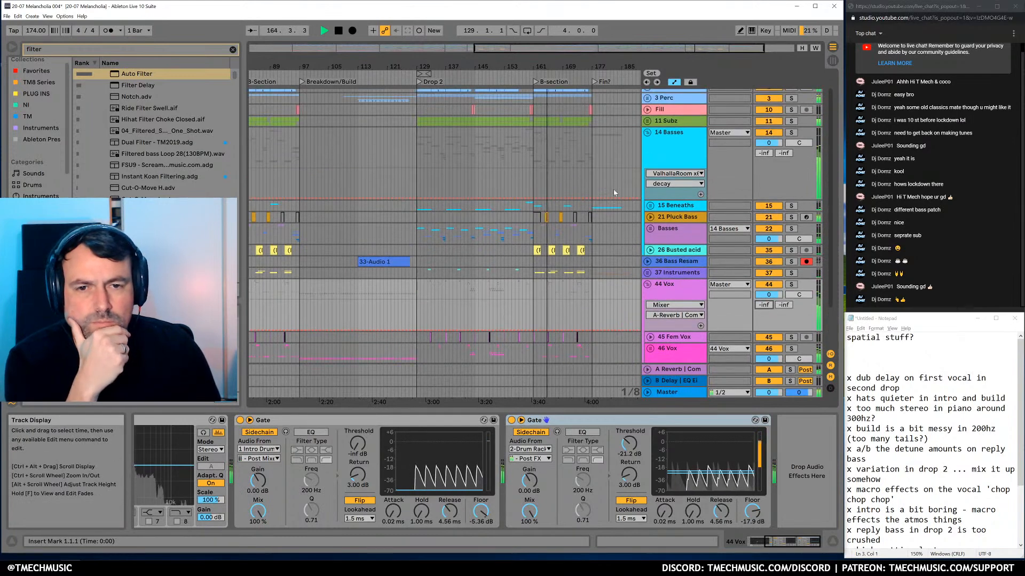
# Fold the 44 Vox group and add the line "vox needs a room" to the notes file under "spatial stuff?"
pyautogui.click(647, 285)
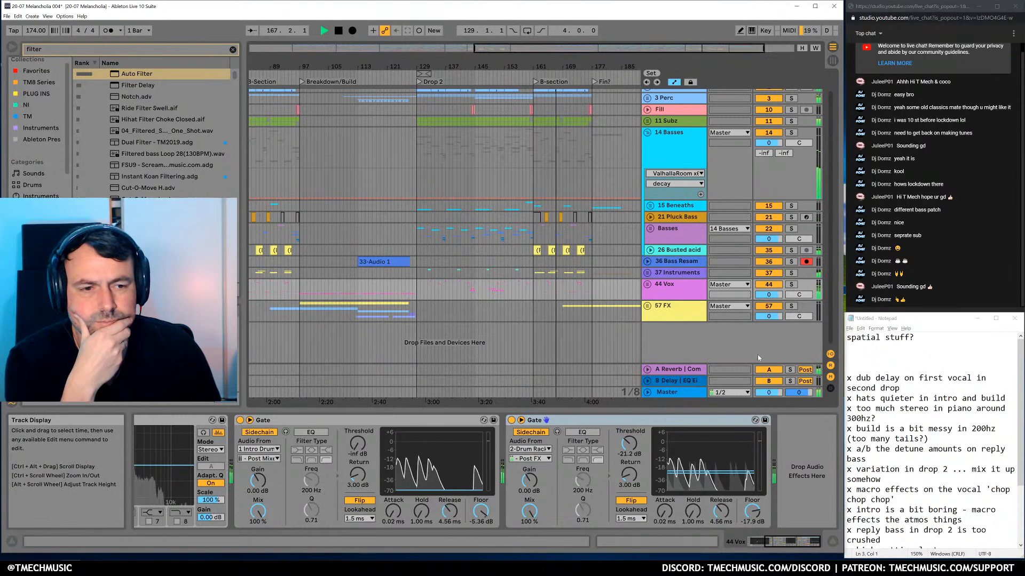
pyautogui.click(876, 348)
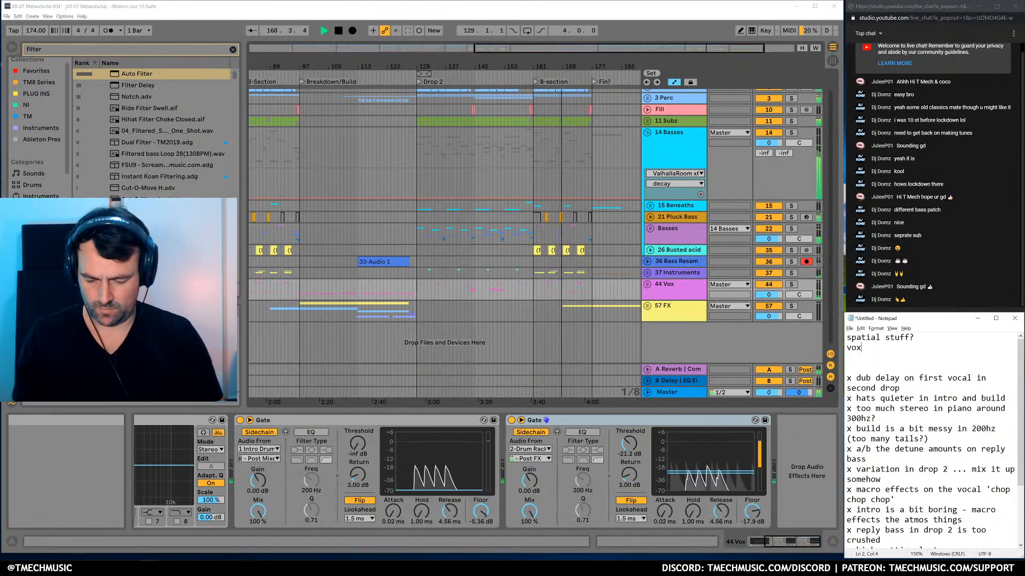
pyautogui.write('vox needs a room')
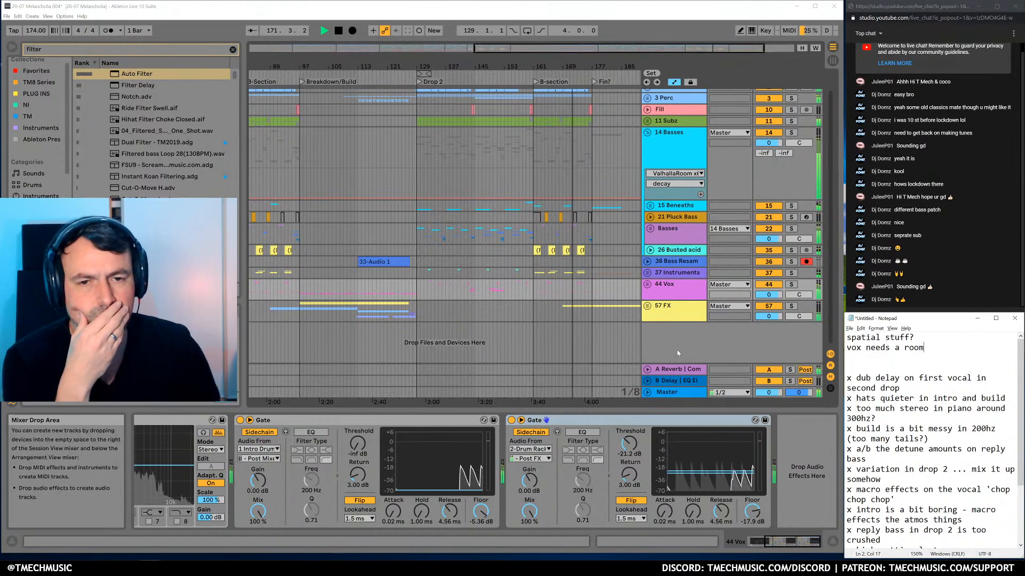
# Unfold the nested Basses group and raise the final Auto Filter Frequency breakpoint after the second B-section's last clip to about 512 Hz
pyautogui.click(650, 228)
pyautogui.scroll(-3, 587, 359)
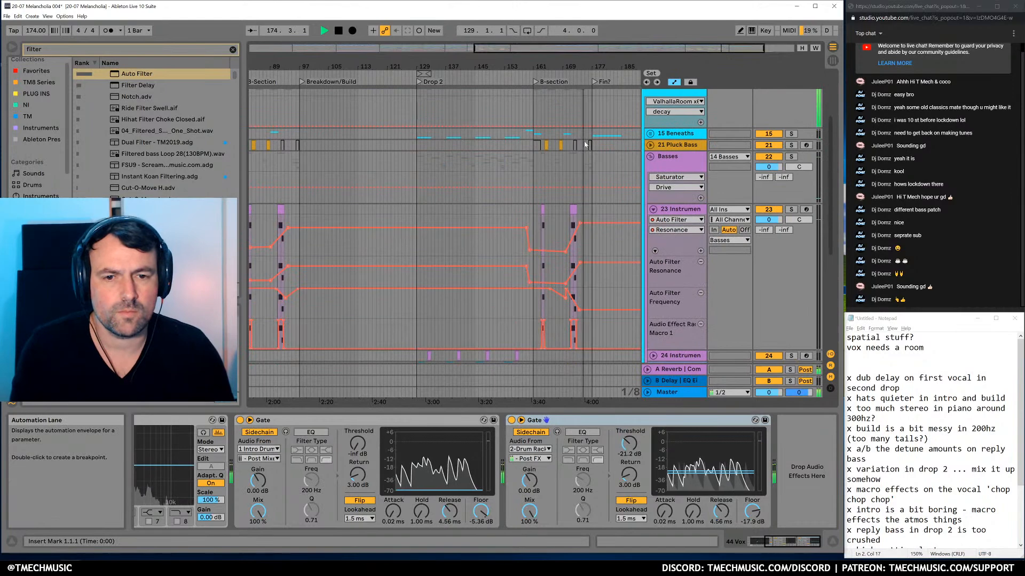
pyautogui.scroll(3, 581, 321)
pyautogui.click(581, 302)
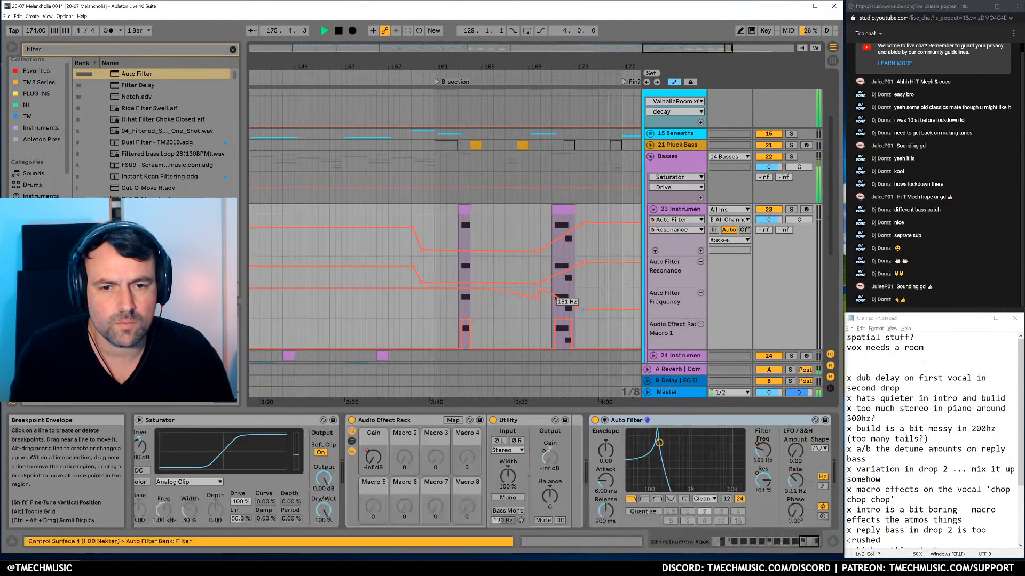
# Play the first B-Section's last clip and lower the Auto Filter Frequency breakpoint at the clip's end to about 300 Hz
pyautogui.moveTo(548, 66); pyautogui.dragTo(612, 24)
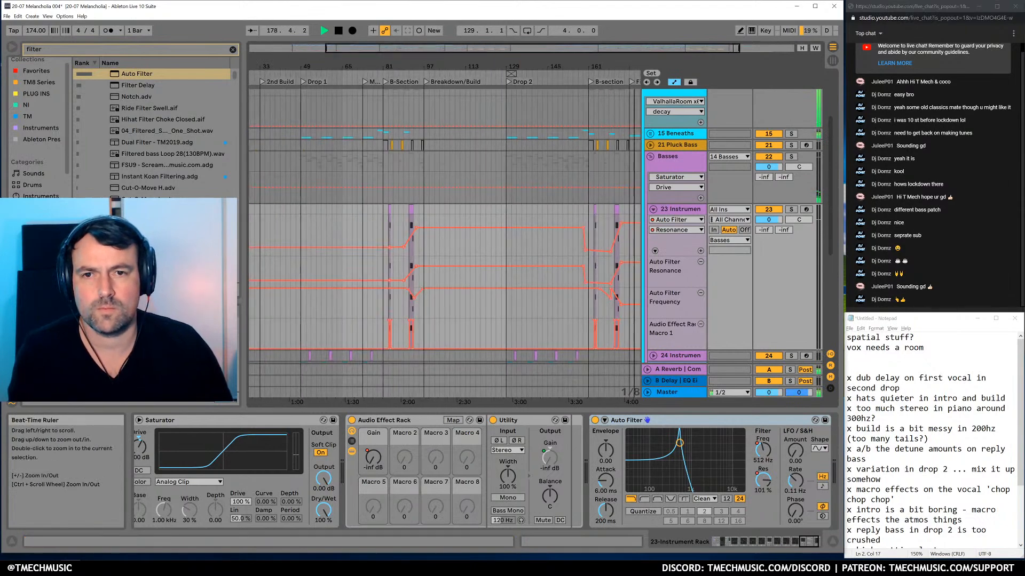
pyautogui.moveTo(398, 62); pyautogui.dragTo(441, 228)
pyautogui.click(452, 306)
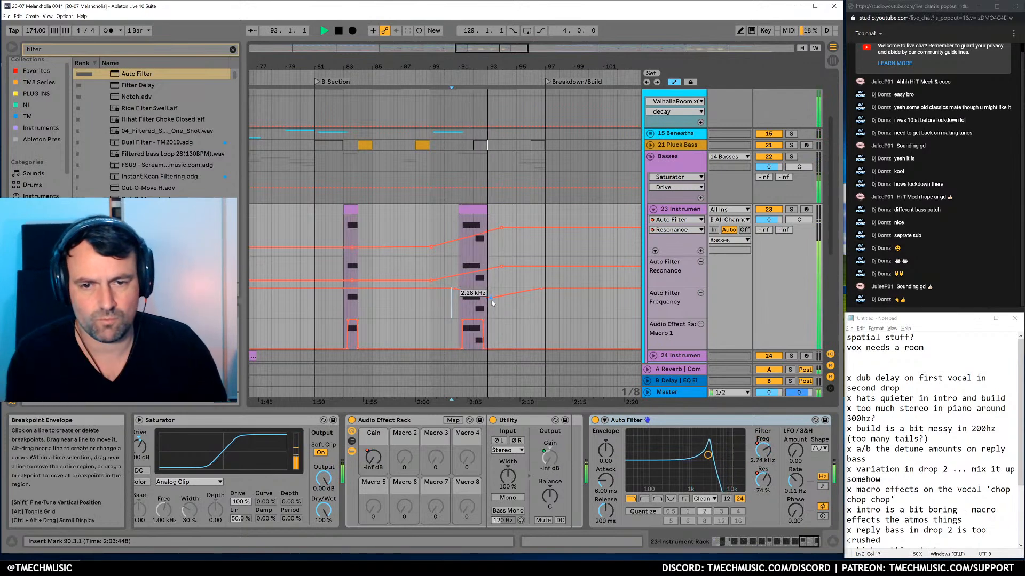
pyautogui.moveTo(491, 300); pyautogui.dragTo(491, 308)
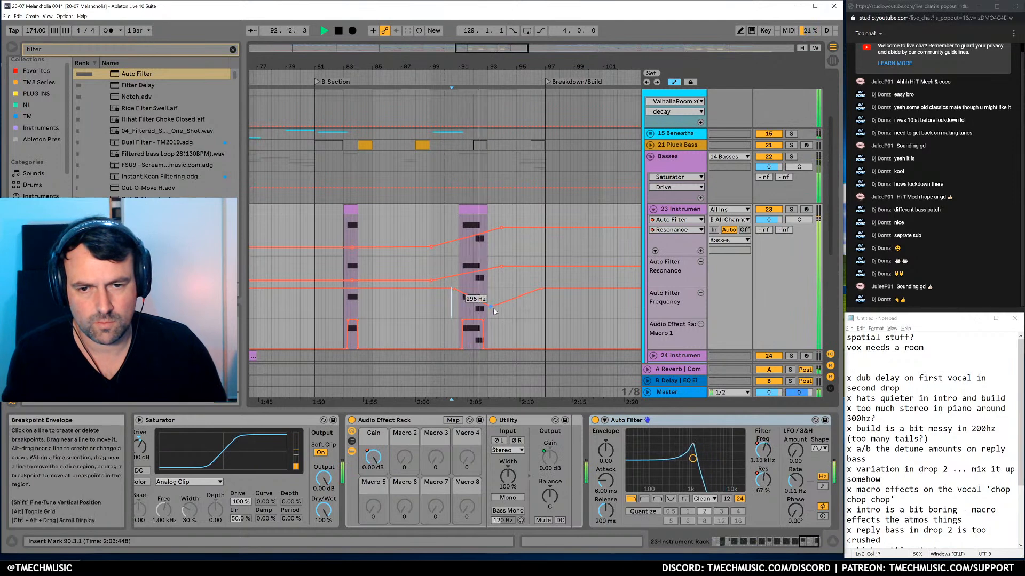
# Fine-tune the upper end of the Auto Filter Resonance ramp after the first B-Section's last clip while auditioning it
pyautogui.moveTo(502, 269); pyautogui.dragTo(492, 277)
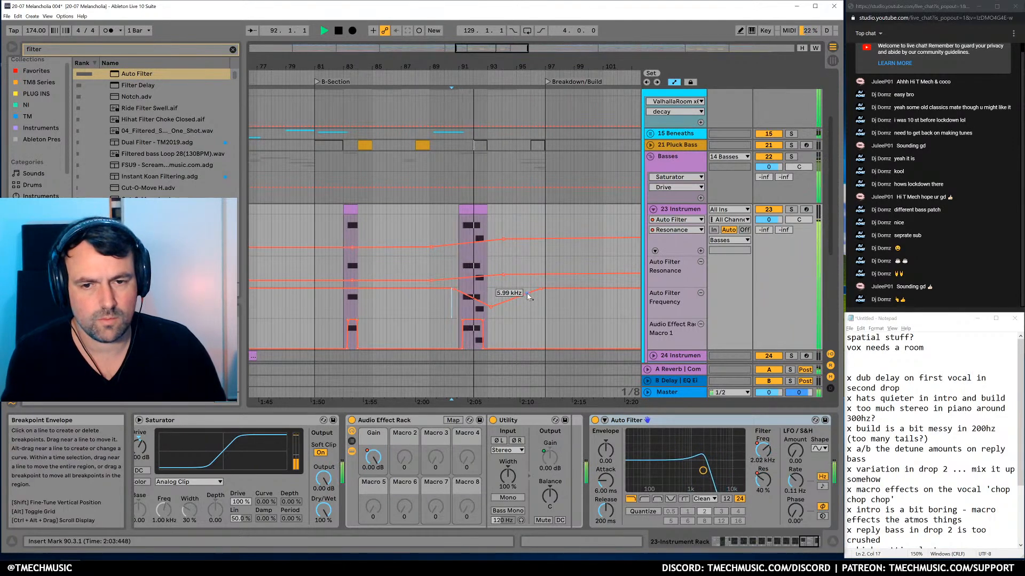
pyautogui.moveTo(502, 275); pyautogui.dragTo(502, 267)
pyautogui.press('space')
pyautogui.press('space')
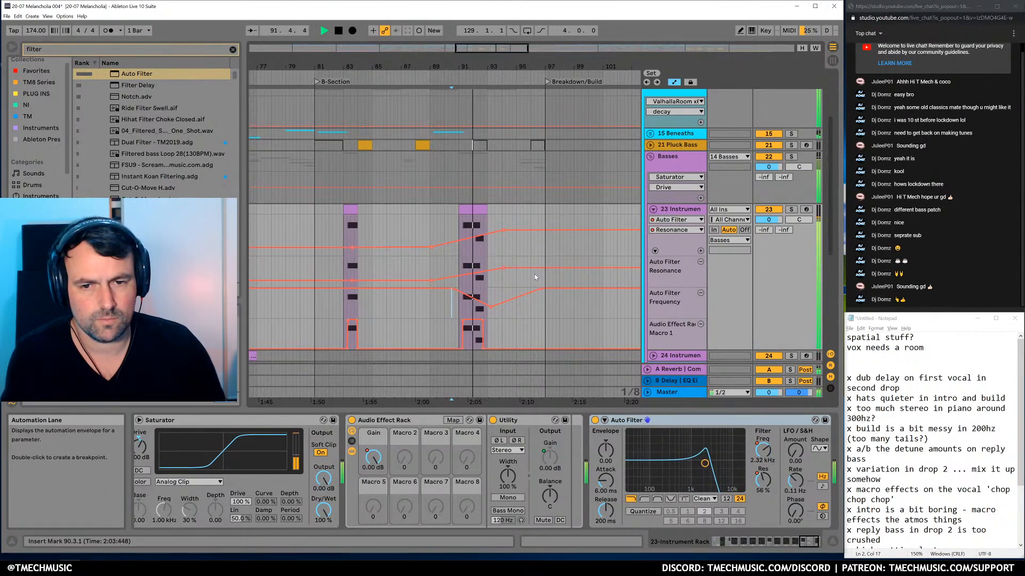
pyautogui.press('space')
# Listen to the end of the second B-section from about bar 170 and leave the nested Basses group folded
pyautogui.moveTo(604, 73); pyautogui.dragTo(307, 45)
pyautogui.click(650, 157)
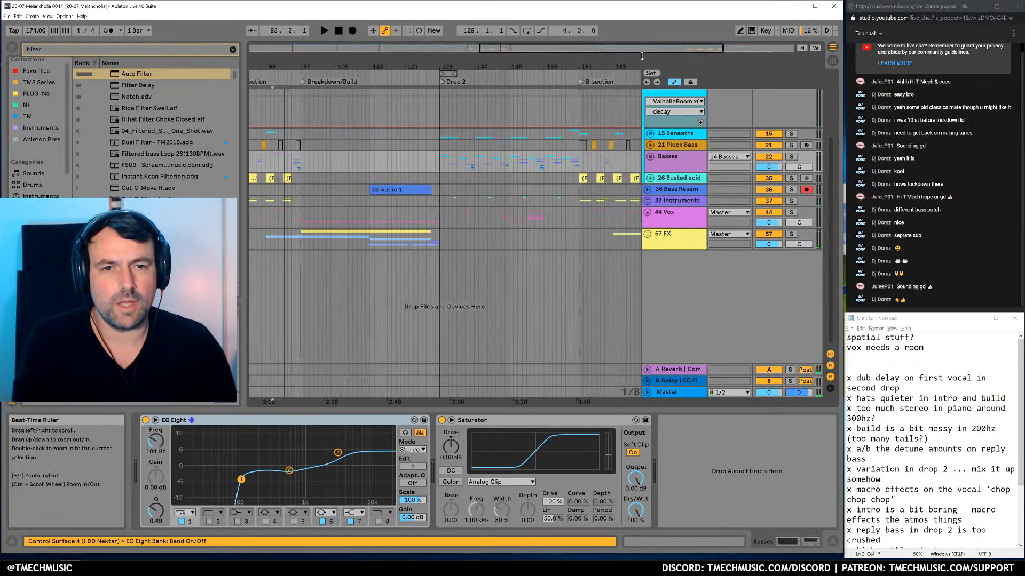
pyautogui.moveTo(624, 59); pyautogui.dragTo(505, 86)
pyautogui.click(491, 161)
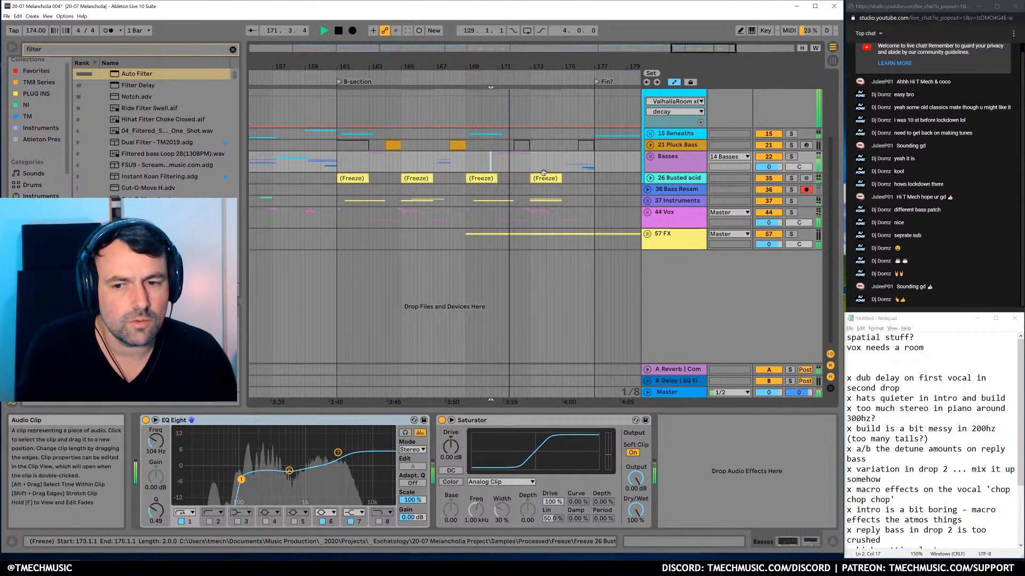
pyautogui.click(651, 157)
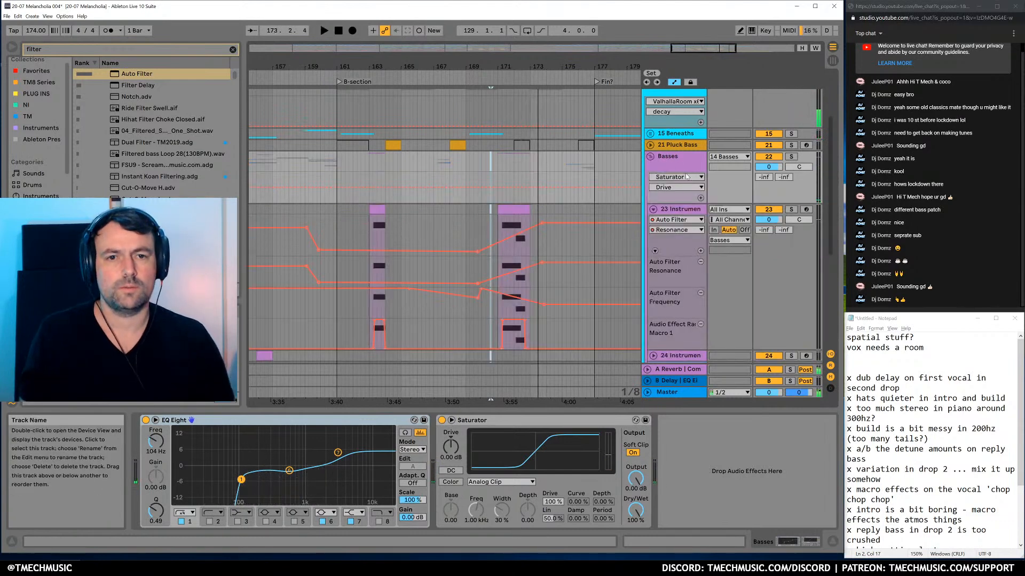
pyautogui.click(651, 156)
pyautogui.moveTo(551, 75); pyautogui.dragTo(551, 64)
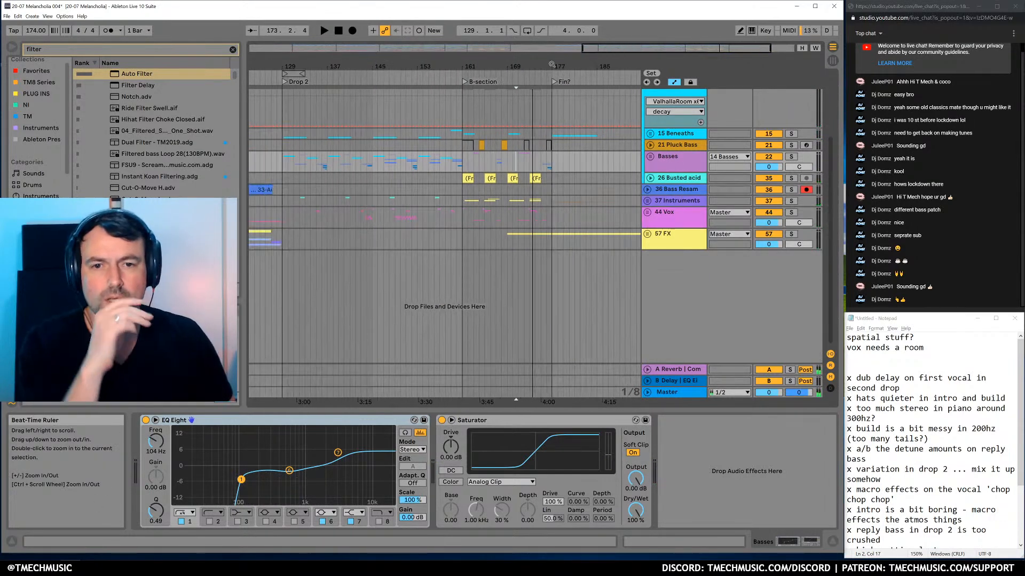
# Unfold the 44 Vox and nested 46 Vox groups and audition the second Phrase track's first clip in the Build
pyautogui.click(648, 212)
pyautogui.click(649, 279)
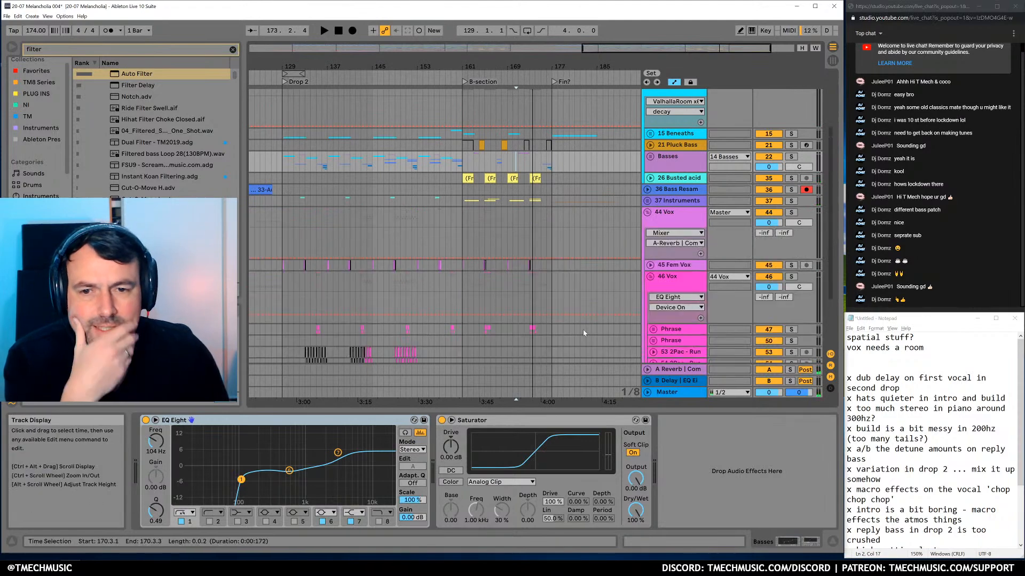
pyautogui.scroll(-3, 504, 343)
pyautogui.moveTo(503, 86); pyautogui.dragTo(504, 73)
pyautogui.click(675, 251)
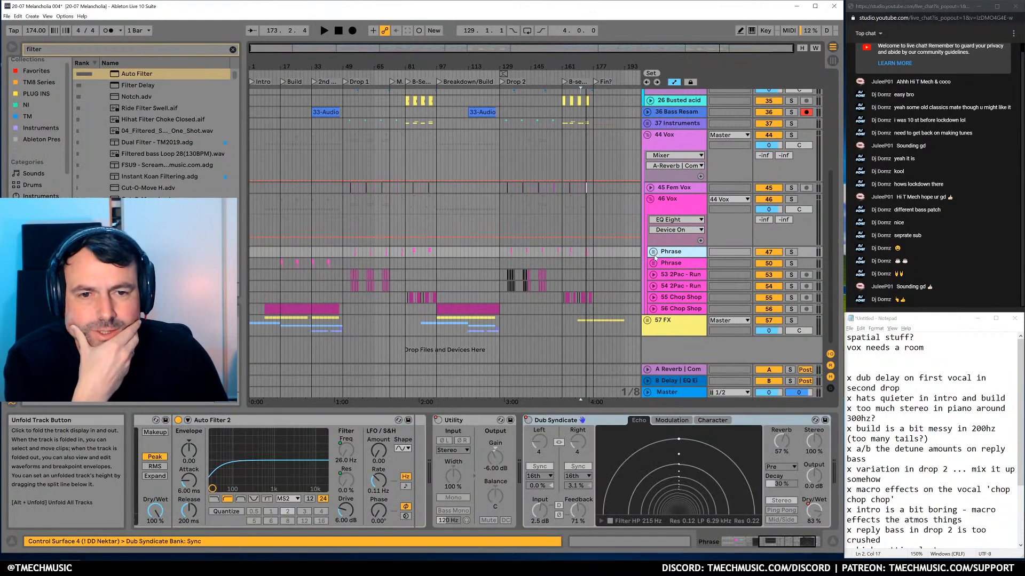
pyautogui.click(278, 262)
pyautogui.press('space')
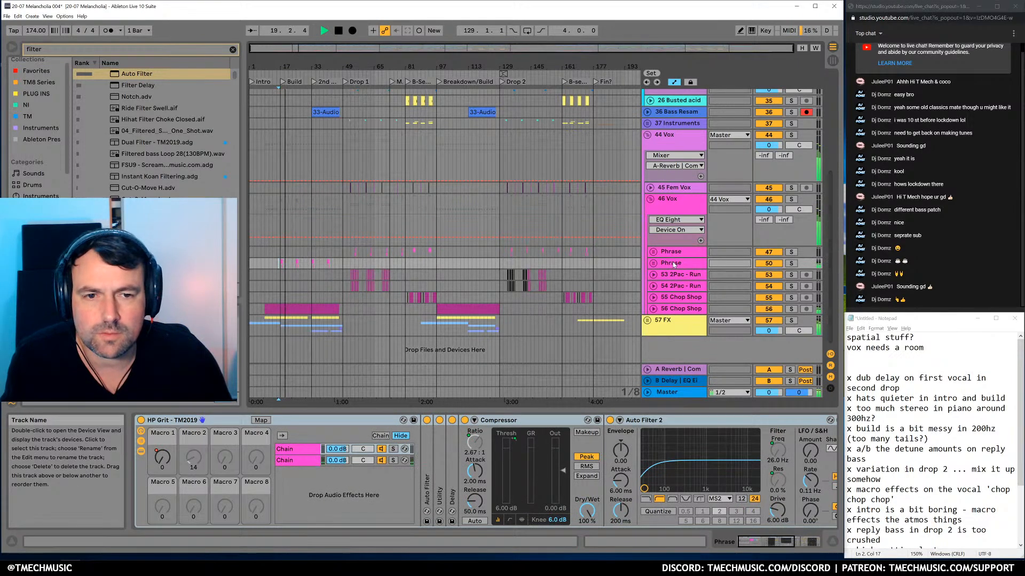
# Group the two Phrase tracks inside 46 Vox and name the new group Phrases
pyautogui.click(672, 264)
pyautogui.click(672, 255)
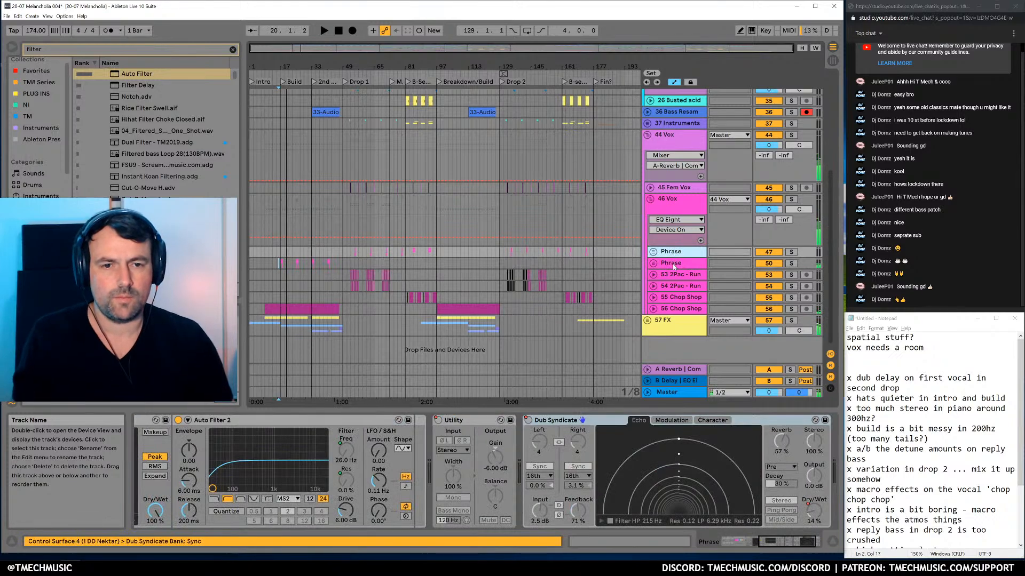
pyautogui.click(673, 265)
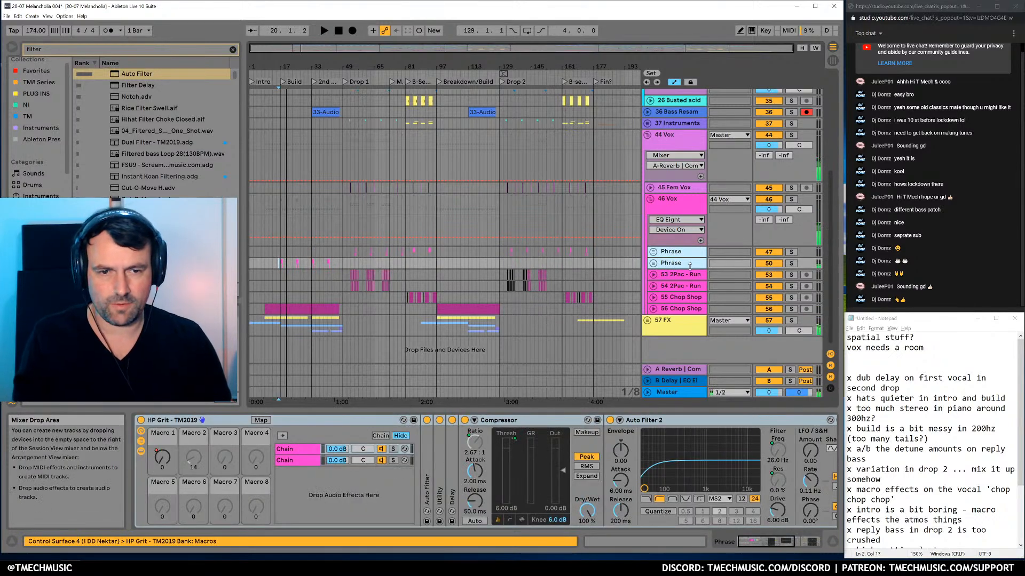
pyautogui.hotkey('ctrl', 'g')
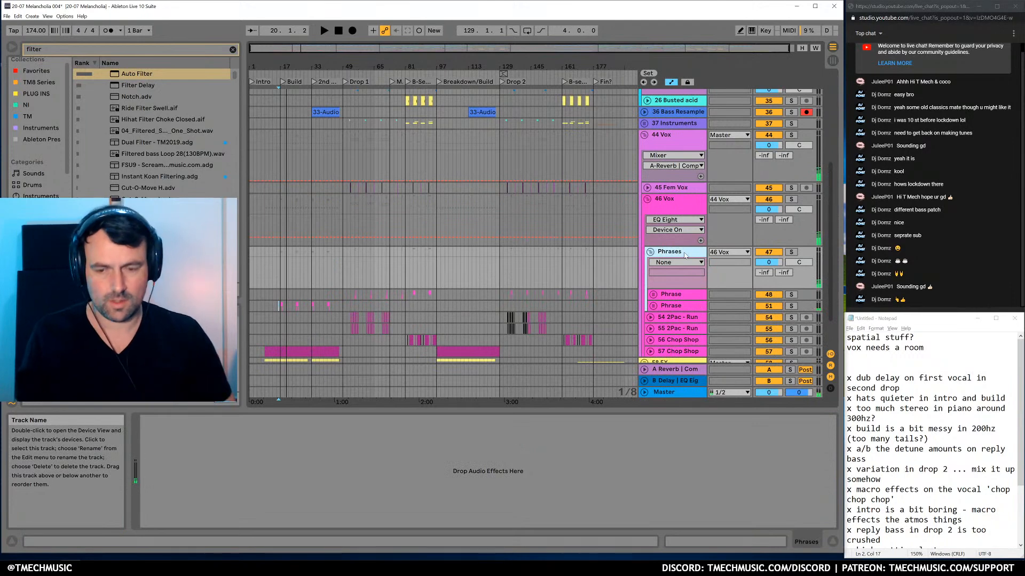
# Add a Reverb to the Phrases group with Dry/Wet at 29 % and Decay Time at 1.53 s
pyautogui.hotkey('ctrl', 'f')
pyautogui.write('rev')
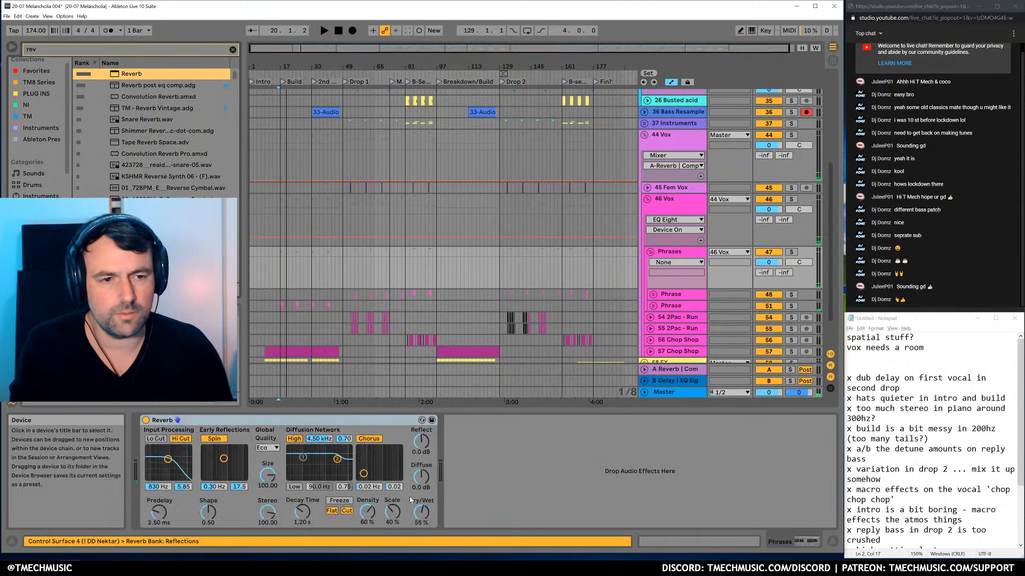
pyautogui.moveTo(421, 513); pyautogui.dragTo(421, 532)
pyautogui.moveTo(303, 513); pyautogui.dragTo(302, 504)
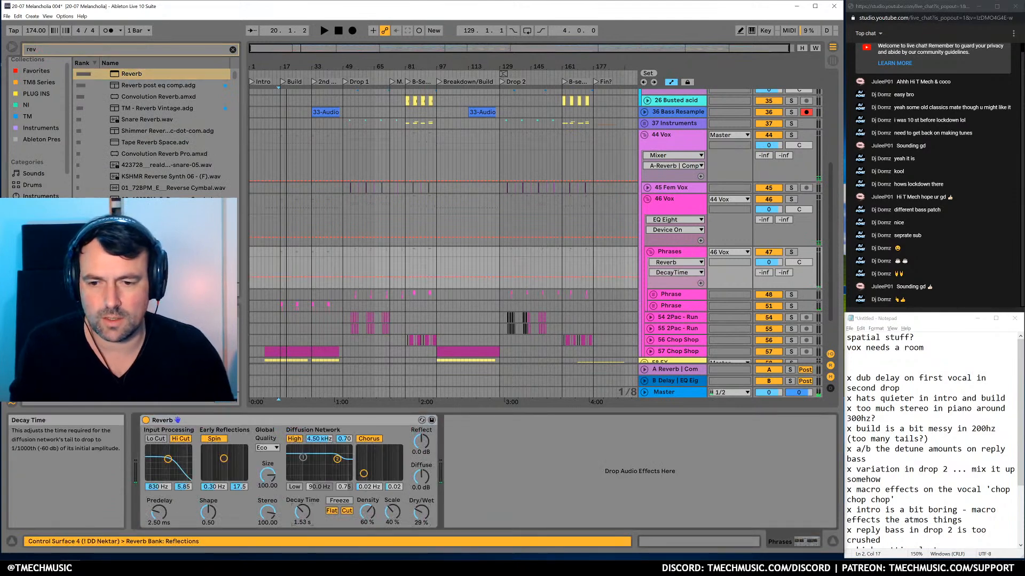
# Play the first Phrase track's vocal from the start of Drop 1 and bring up the Phrases group's Reverb
pyautogui.click(353, 297)
pyautogui.press('space')
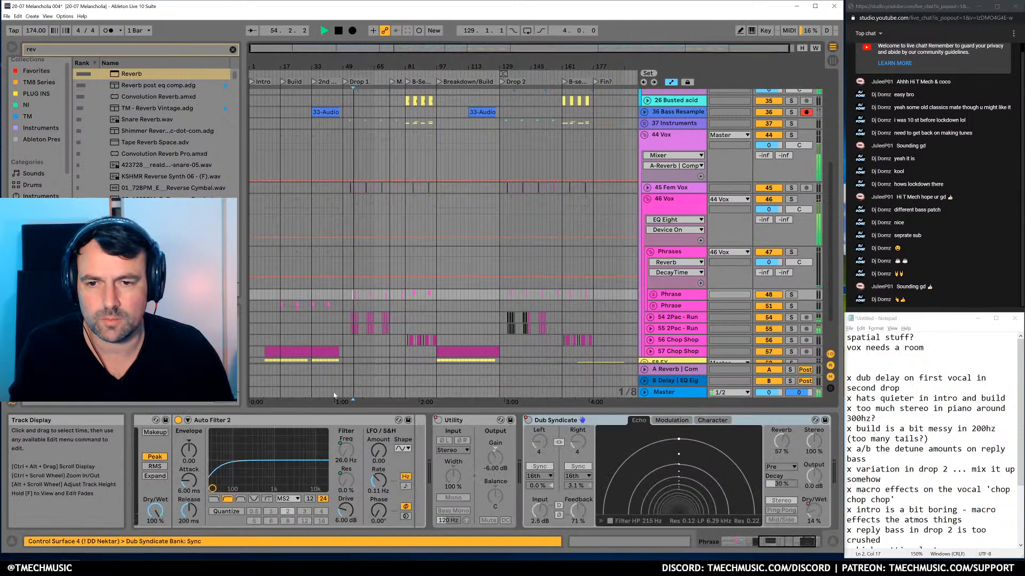
pyautogui.click(671, 255)
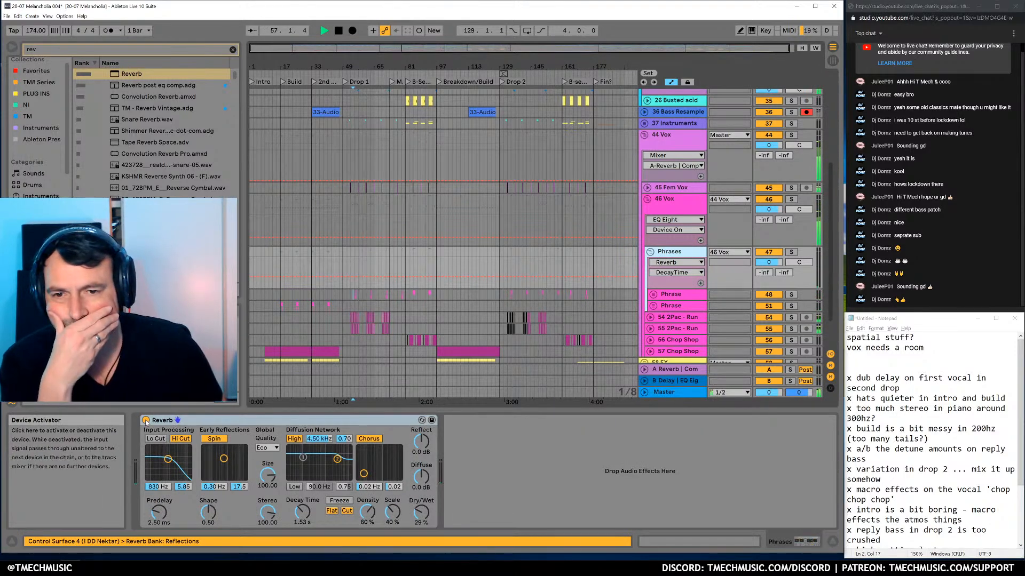
# Play the first Phrase track's vocal in Drop 2 and switch off the Phrases group's Reverb for comparison
pyautogui.click(520, 296)
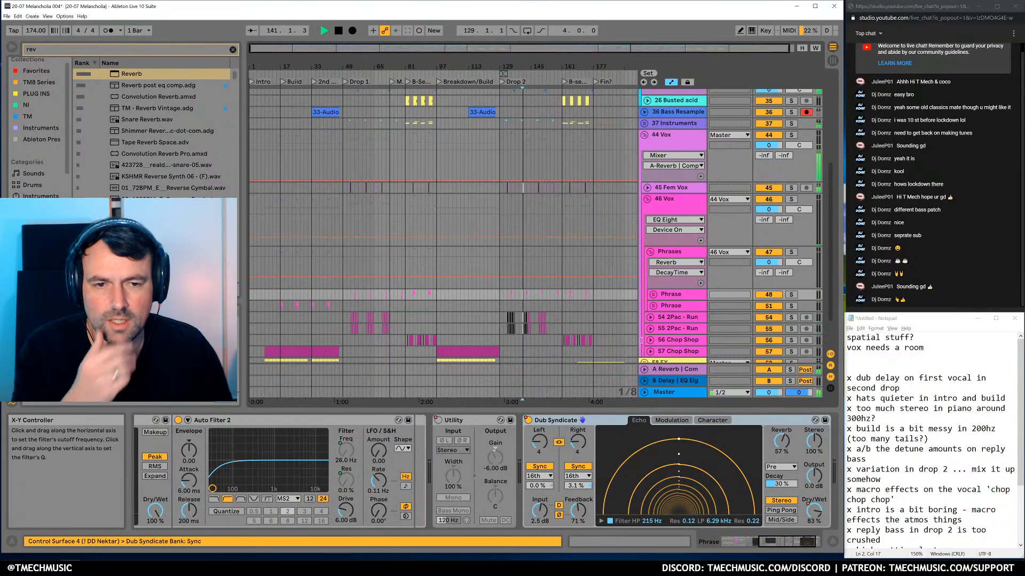
pyautogui.click(674, 297)
pyautogui.click(528, 420)
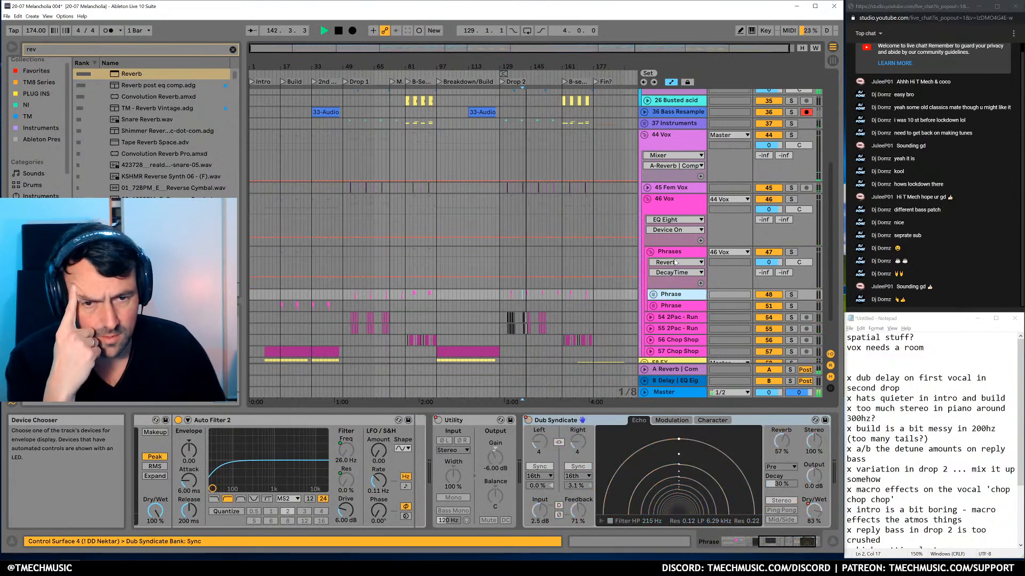
pyautogui.click(671, 253)
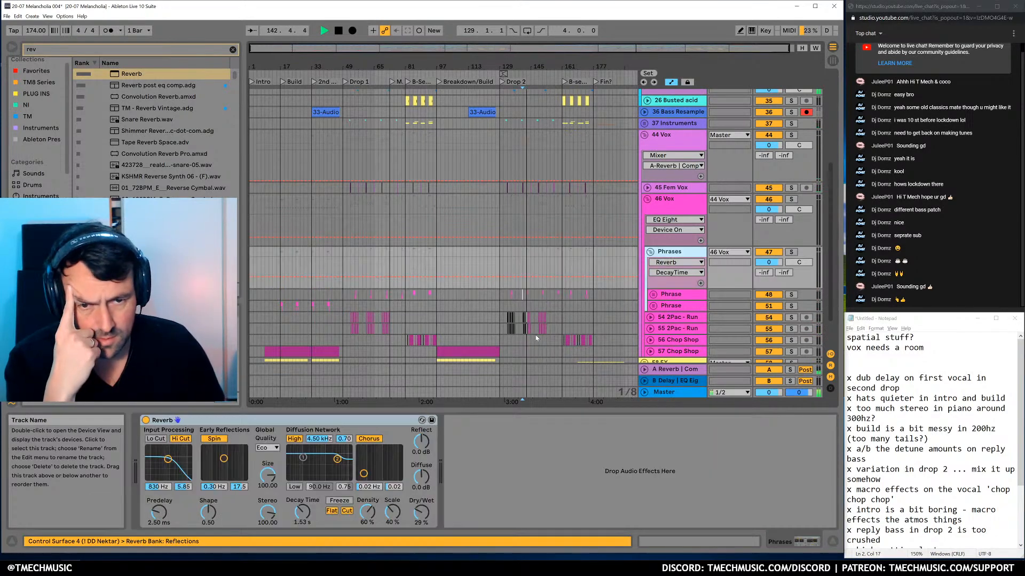
pyautogui.click(147, 421)
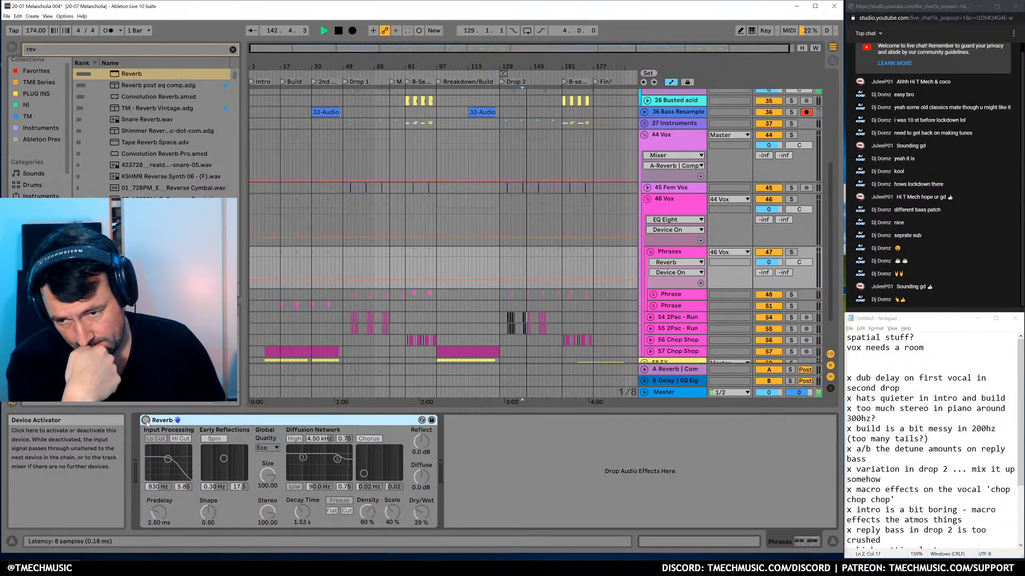
# Switch the Phrases group's Reverb back on and play the first Phrase track's vocal late in Drop 2 and in the following B-section
pyautogui.click(146, 421)
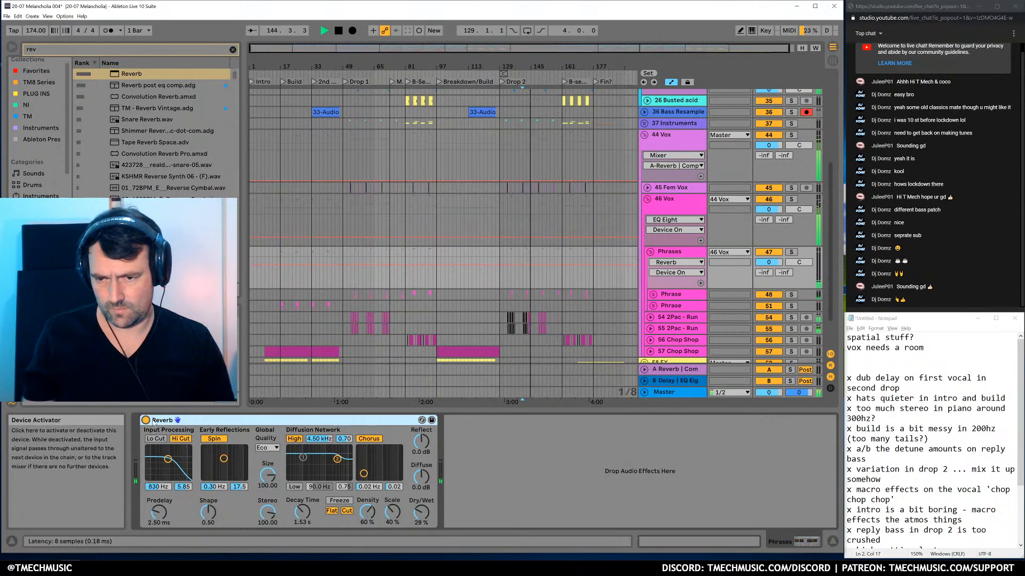
pyautogui.moveTo(550, 67); pyautogui.dragTo(495, 267)
pyautogui.click(533, 297)
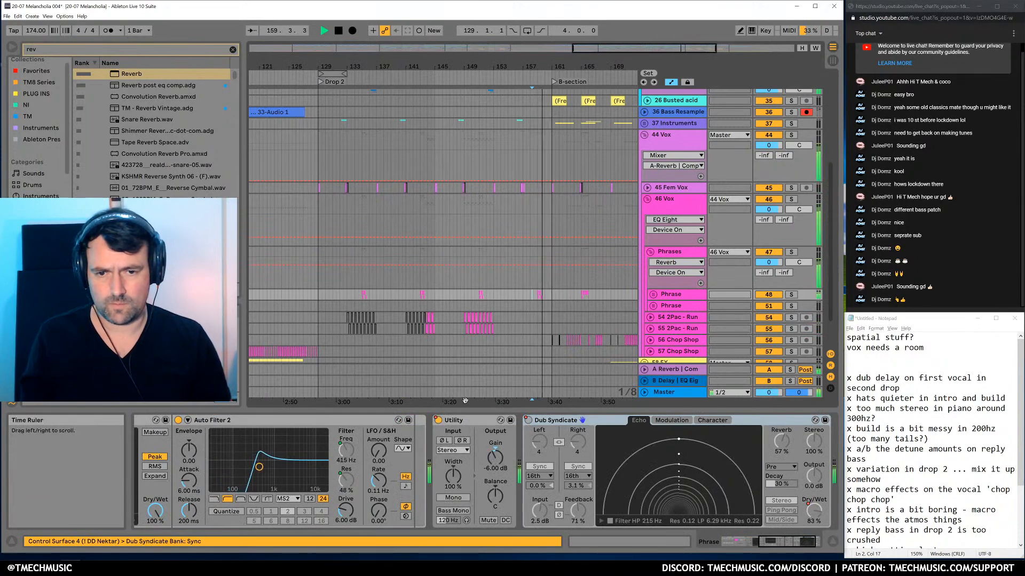
pyautogui.click(581, 351)
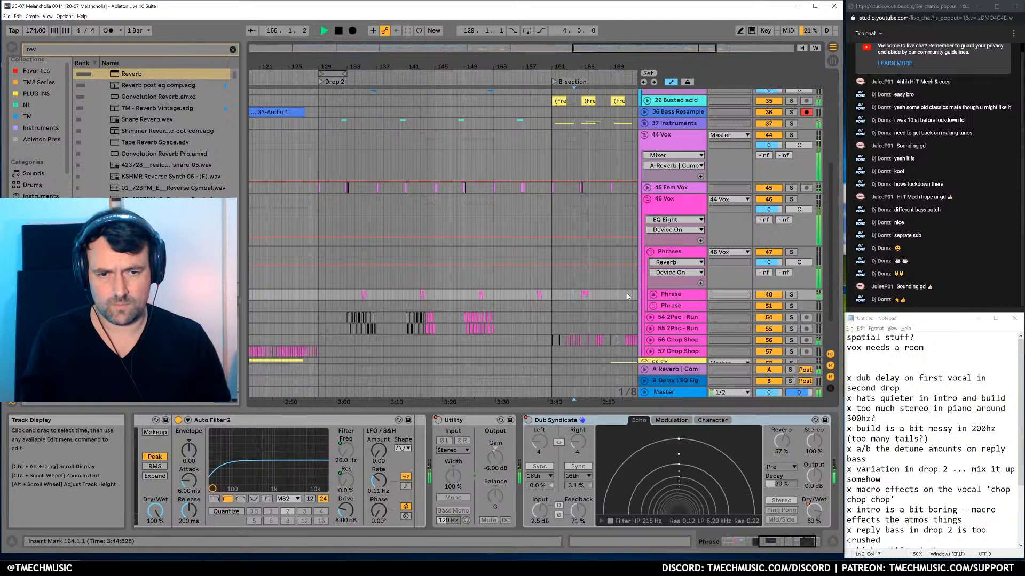
# Set the Decay Time of the Phrases group's Reverb to 1.92 s while the B-section vocal plays, and stop playback
pyautogui.click(667, 253)
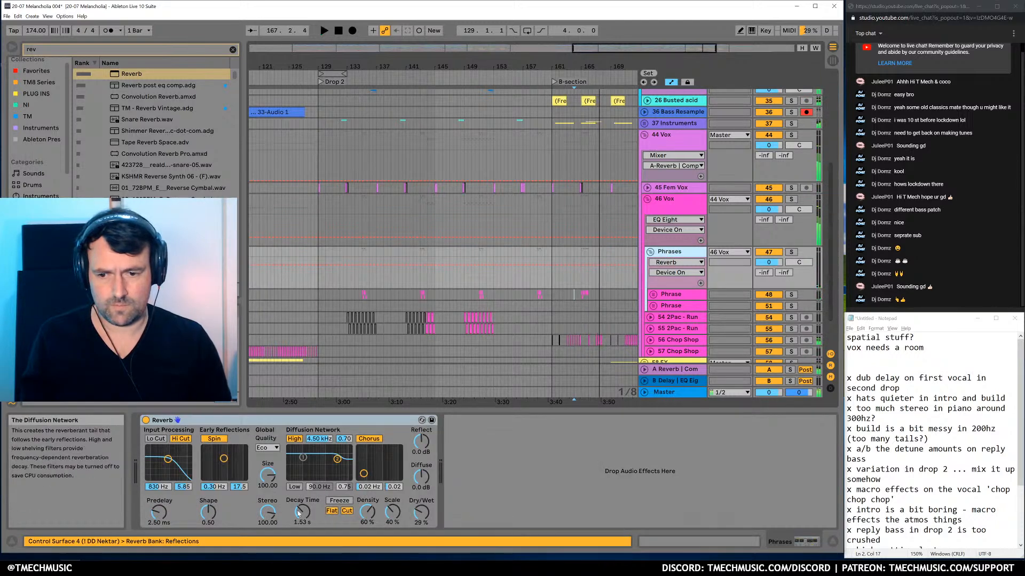
pyautogui.moveTo(302, 512); pyautogui.dragTo(302, 494)
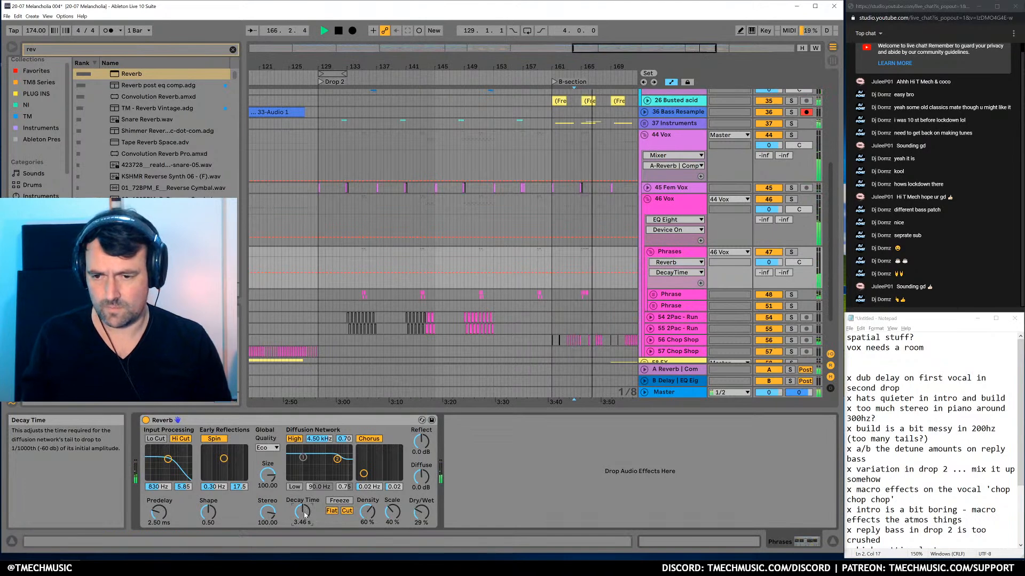
pyautogui.moveTo(302, 513); pyautogui.dragTo(302, 517)
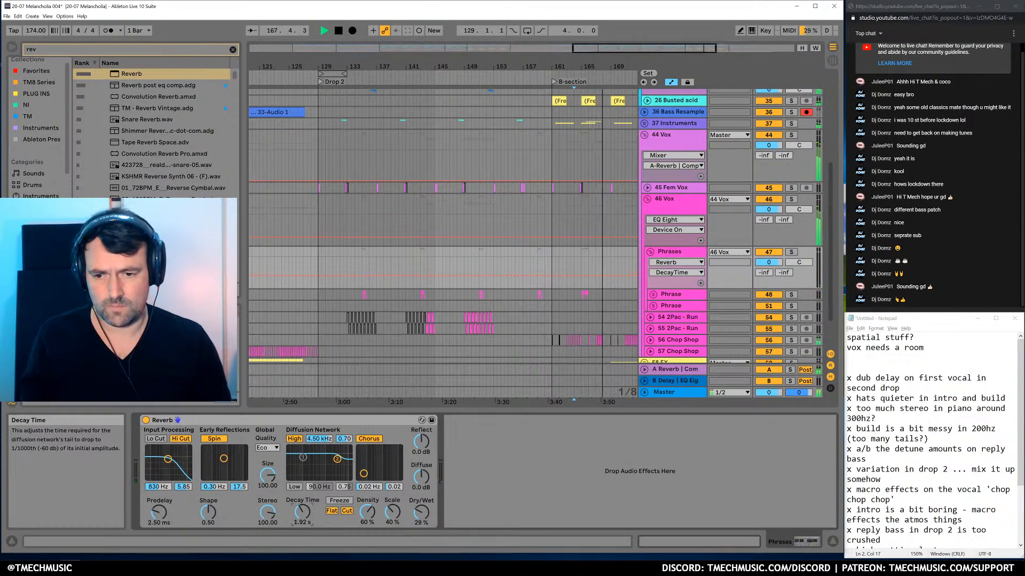
pyautogui.moveTo(576, 67); pyautogui.dragTo(515, 45)
pyautogui.press('space')
pyautogui.hotkey('ctrl', 'f')
pyautogui.write('sat')
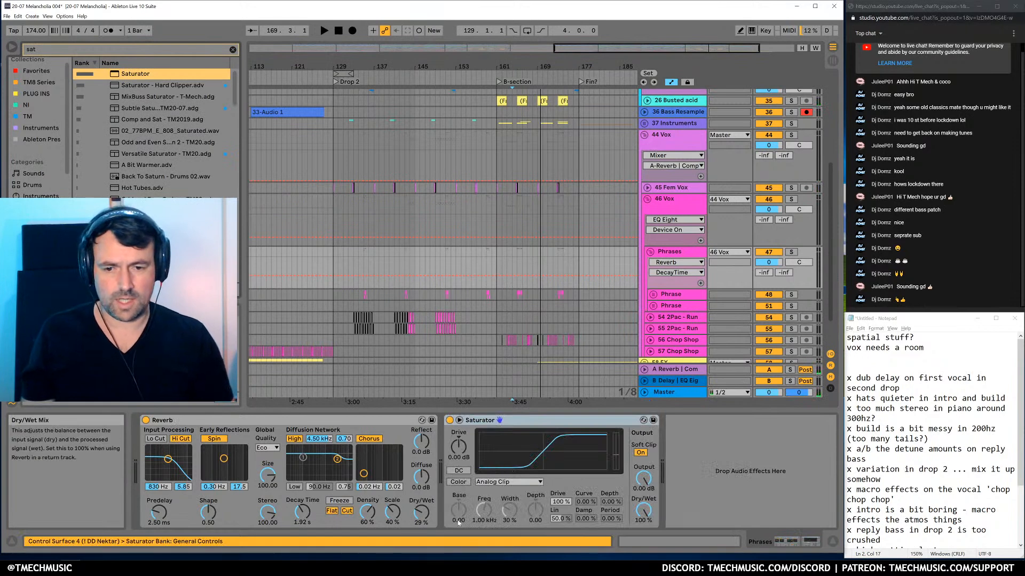
pyautogui.click(513, 460)
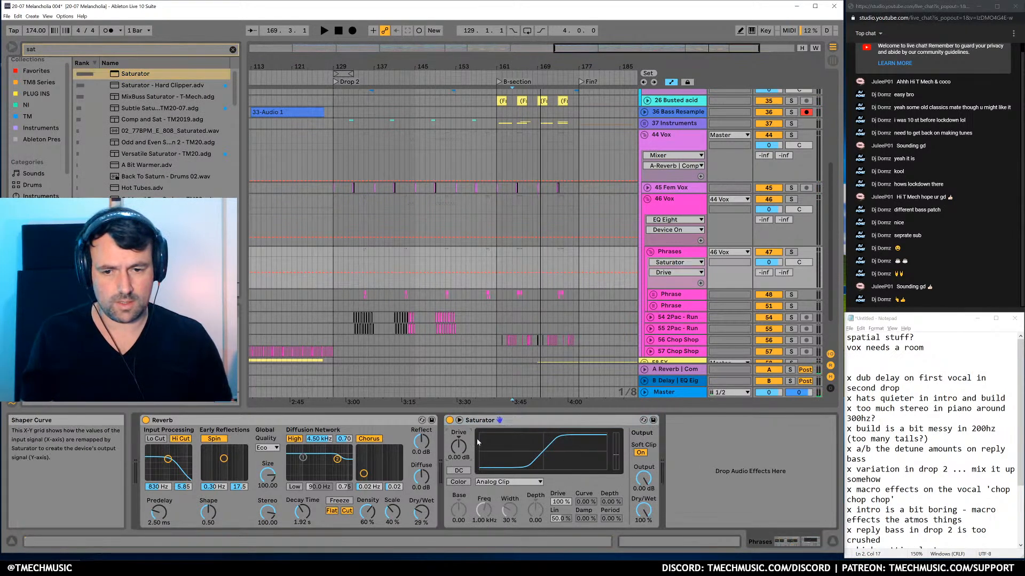
pyautogui.click(473, 422)
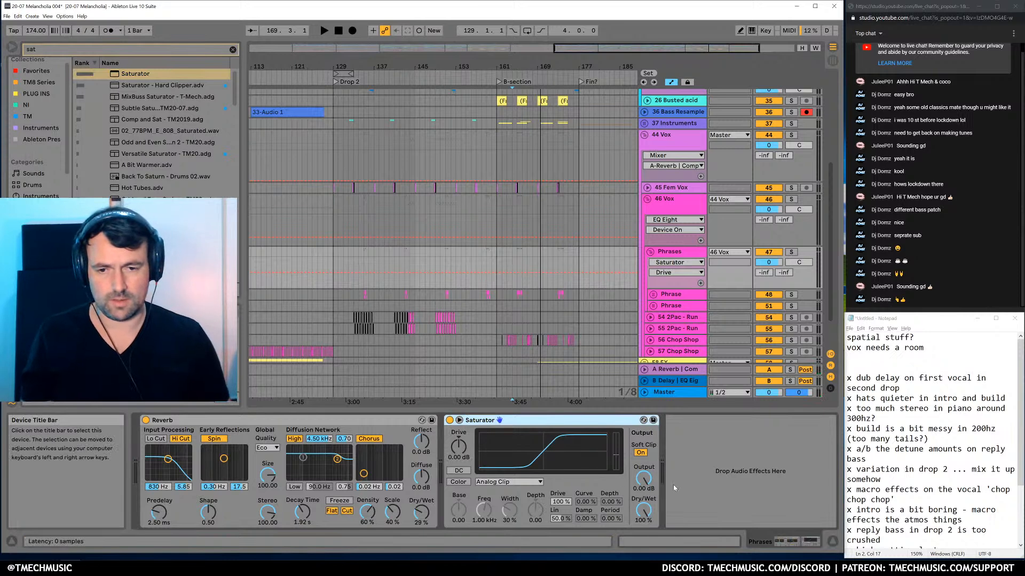
pyautogui.press('Delete')
# Add a Utility after the Reverb on the Phrases group and set its Gain to 1.00 dB during B-section playback
pyautogui.write('il')
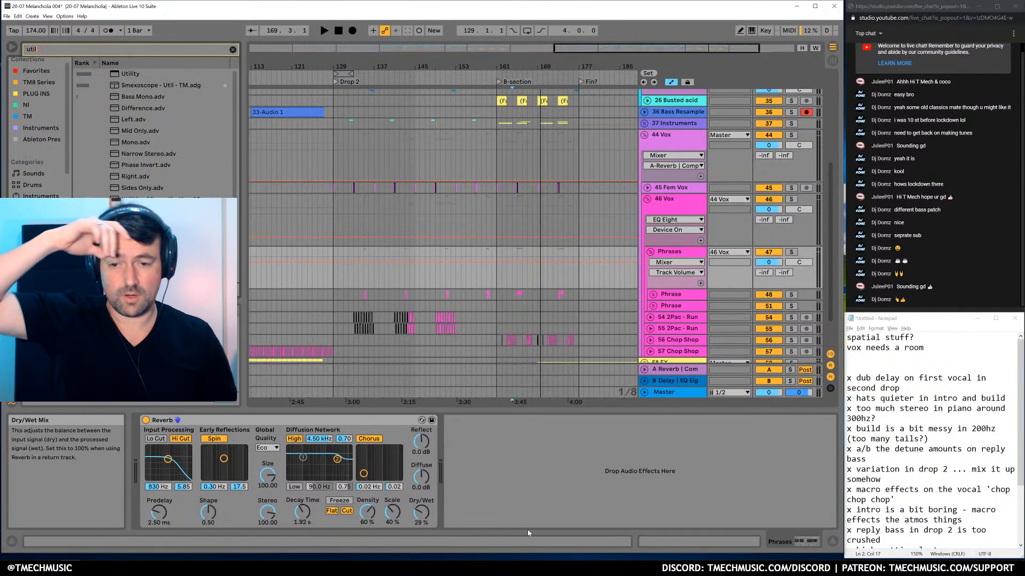
pyautogui.press('Down')
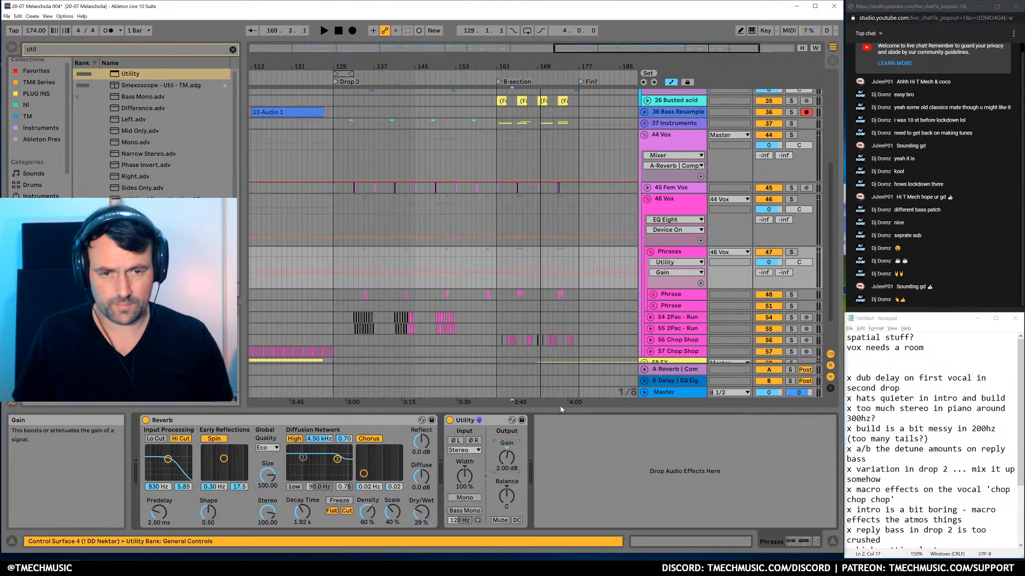
pyautogui.press('space')
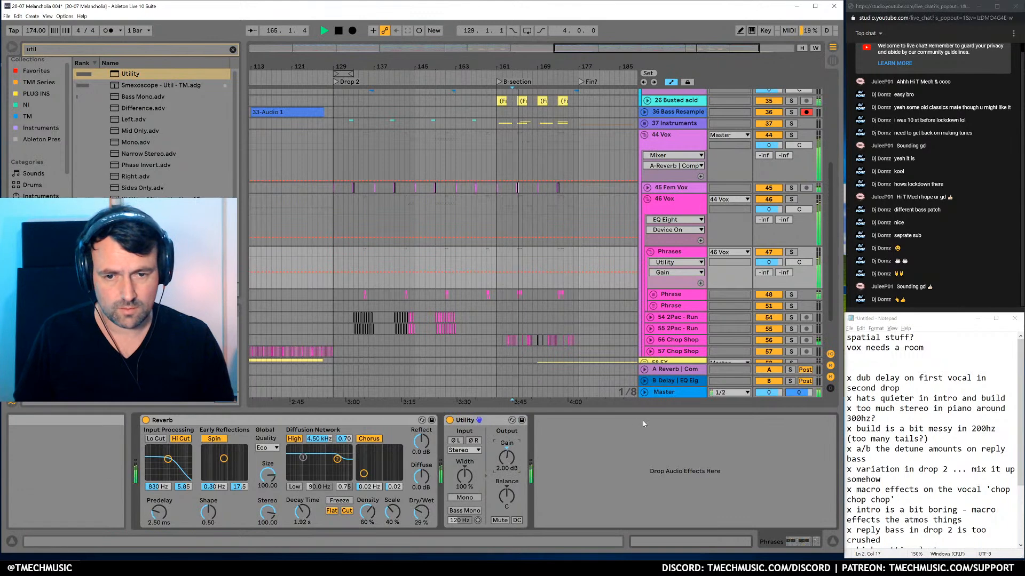
pyautogui.write('1')
pyautogui.press('Return')
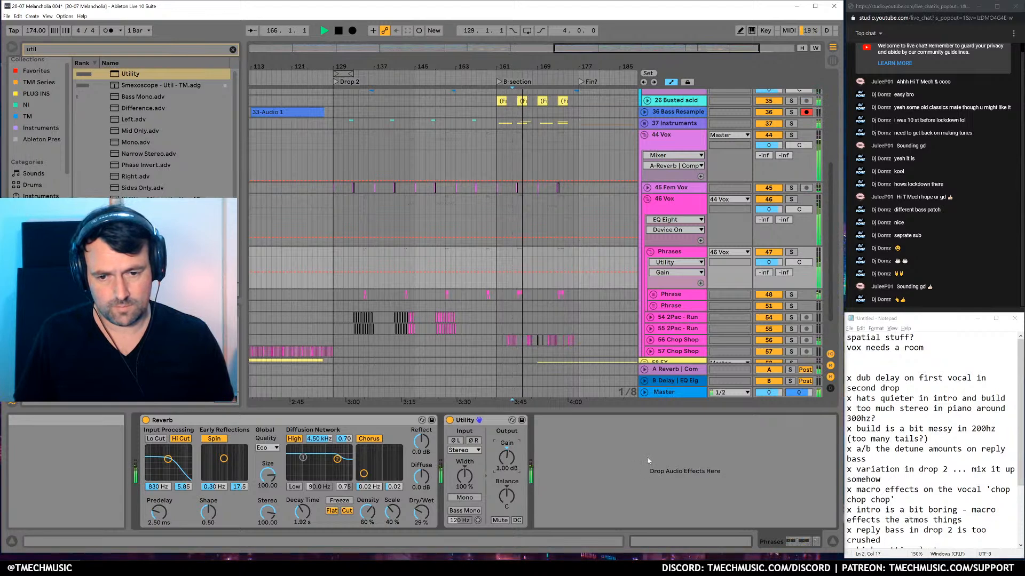
pyautogui.press('space')
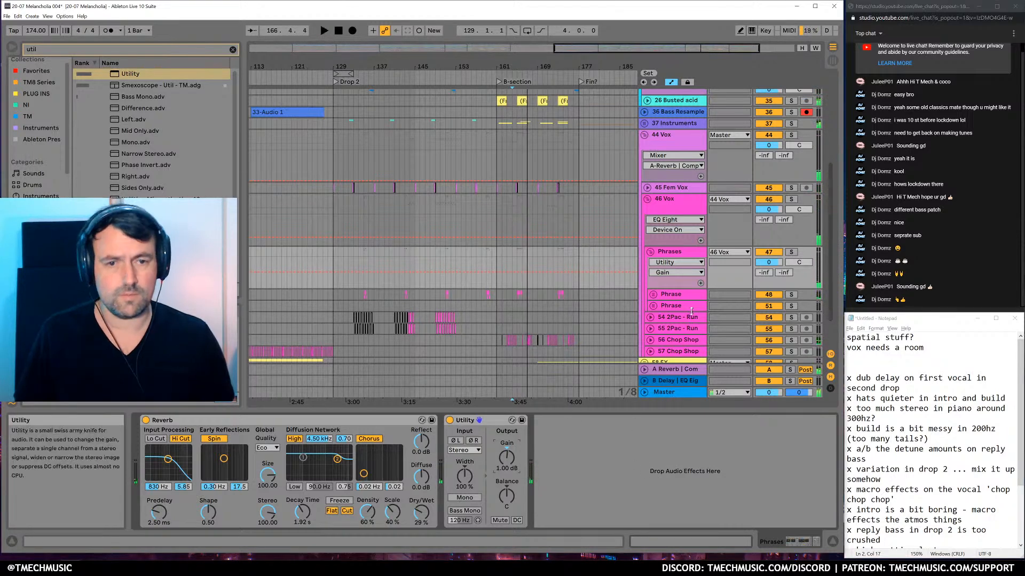
# Fold 46 Vox and all other track groups, return to the start of the arrangement and save the set
pyautogui.click(647, 199)
pyautogui.doubleClick(602, 67)
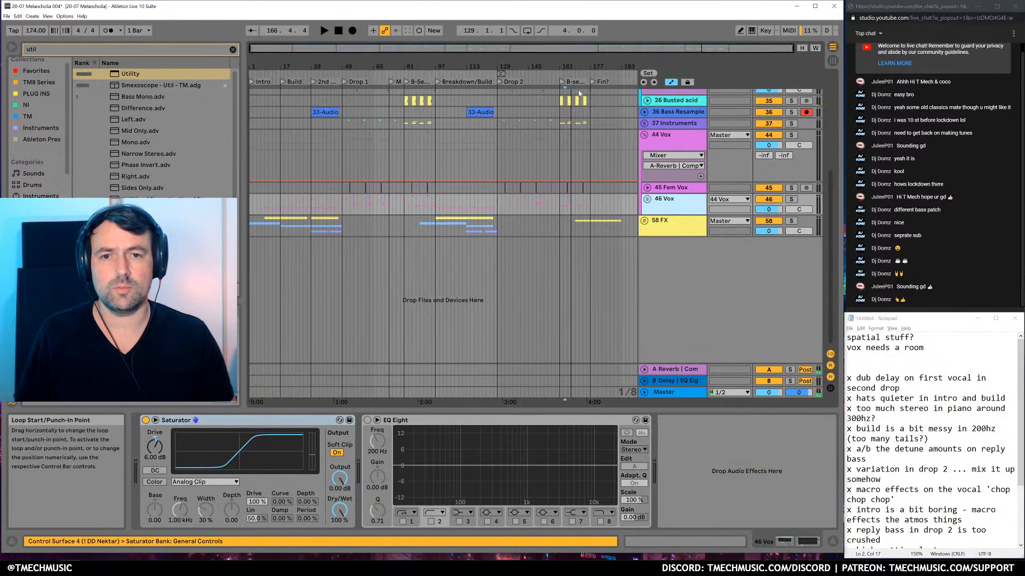
pyautogui.press('Home')
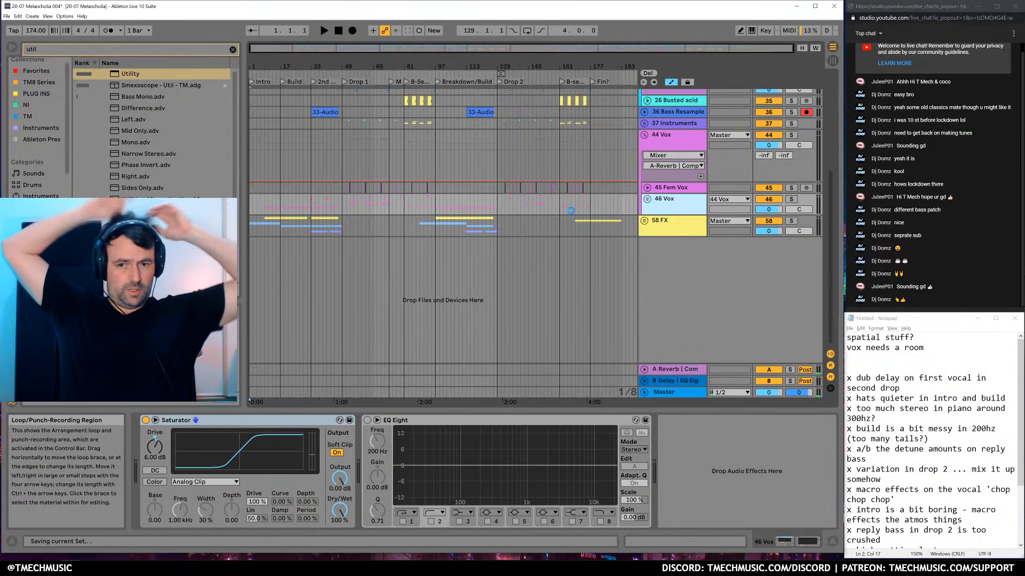
pyautogui.click(668, 142)
pyautogui.hotkey('ctrl', 'a')
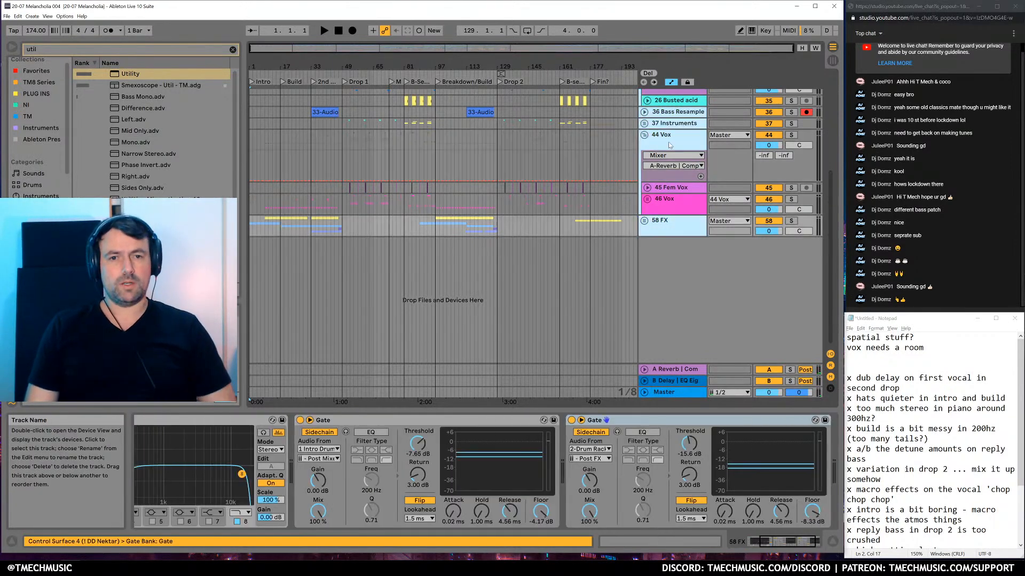
pyautogui.press('-')
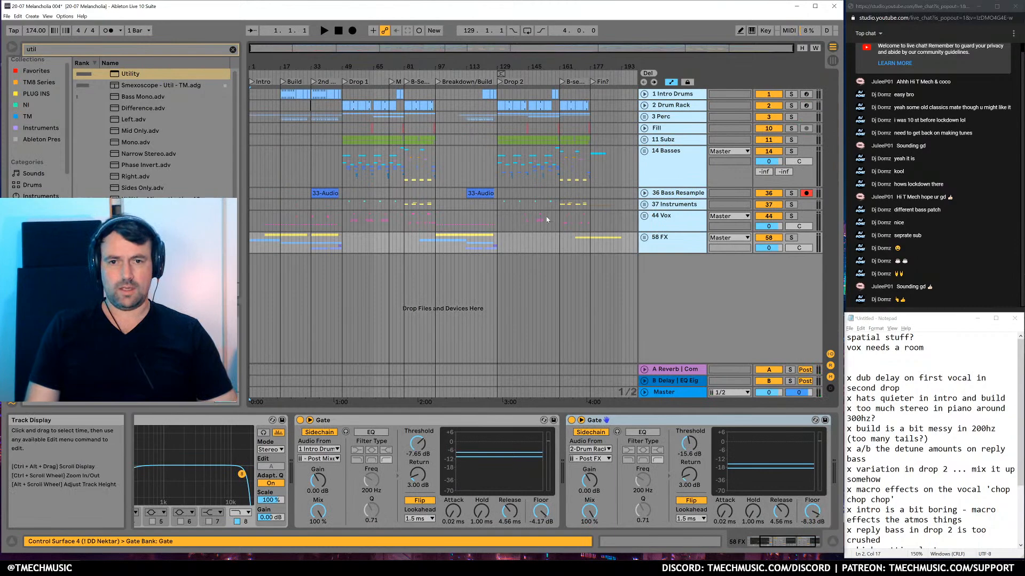
# Collect all files used by the Live Set into its project and save it
pyautogui.moveTo(625, 226); pyautogui.dragTo(247, 204)
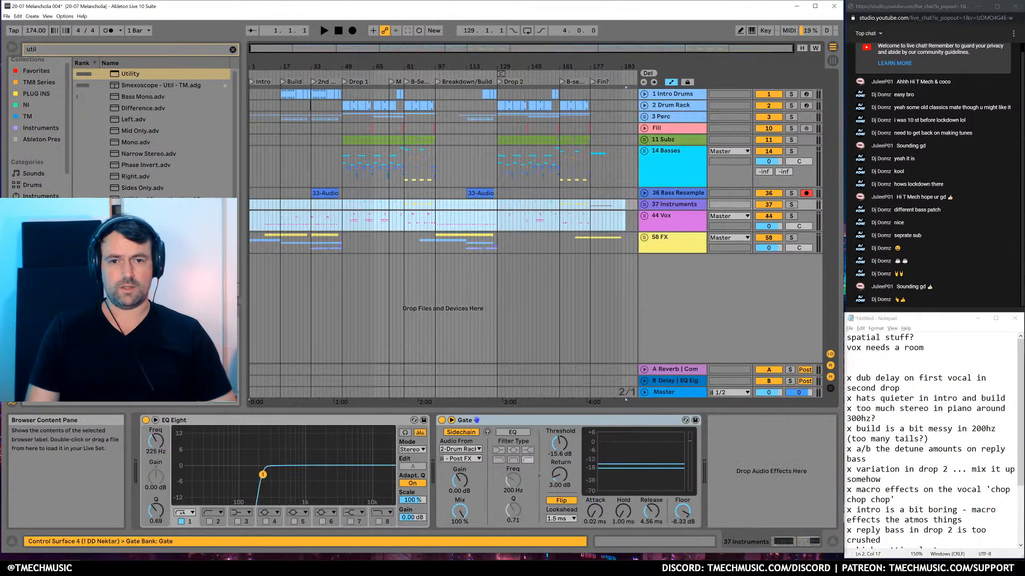
pyautogui.click(10, 18)
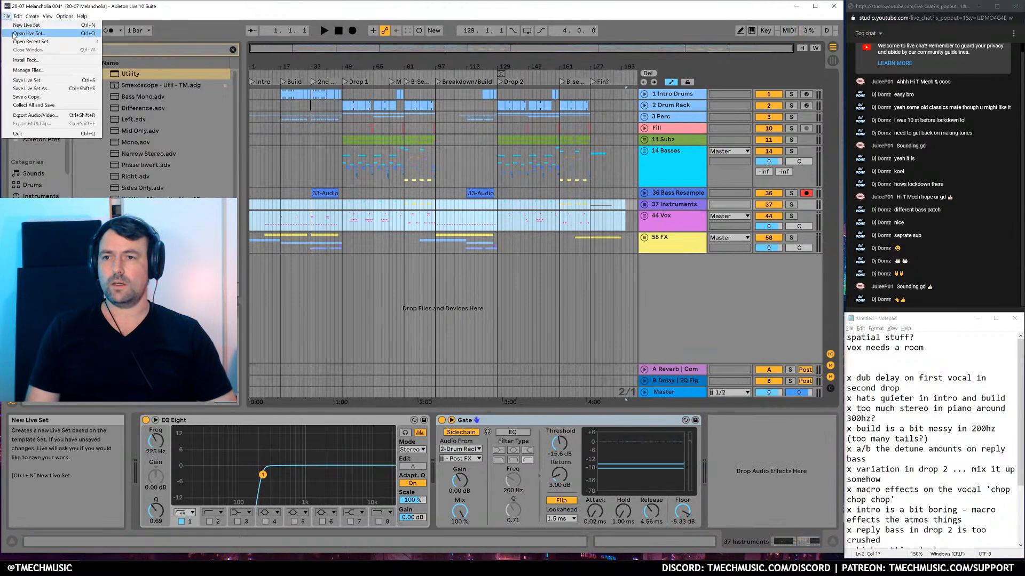
pyautogui.click(37, 105)
pyautogui.click(441, 350)
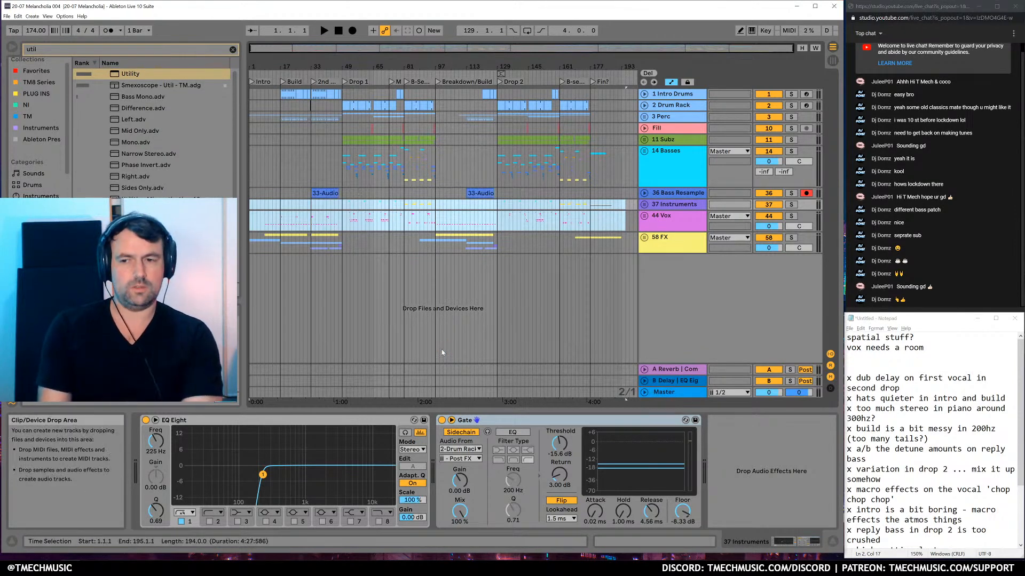
# Clear the browser search and open the Eschatology folder among the sample folders
pyautogui.click(233, 50)
pyautogui.scroll(-5, 55, 165)
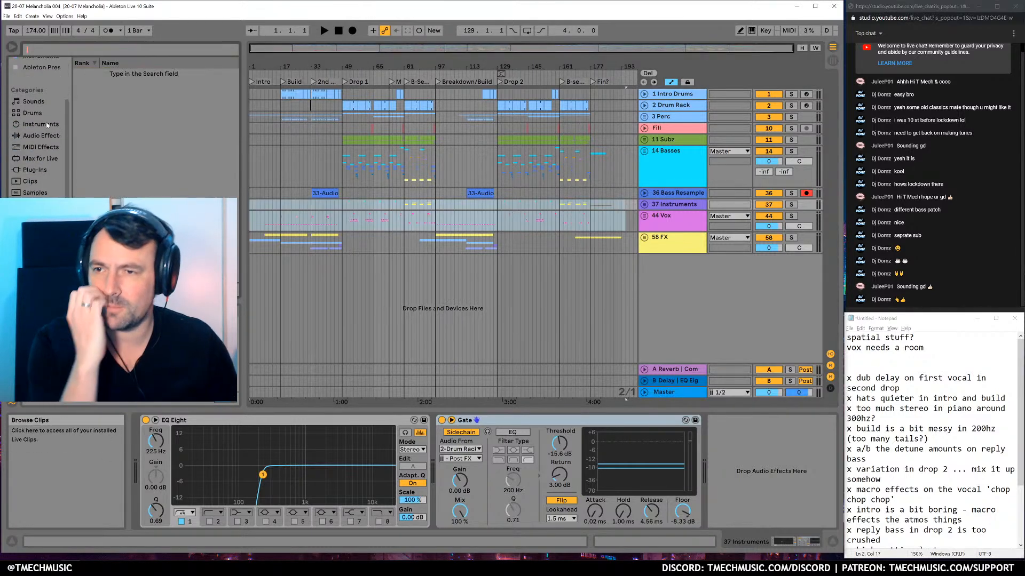
pyautogui.click(44, 188)
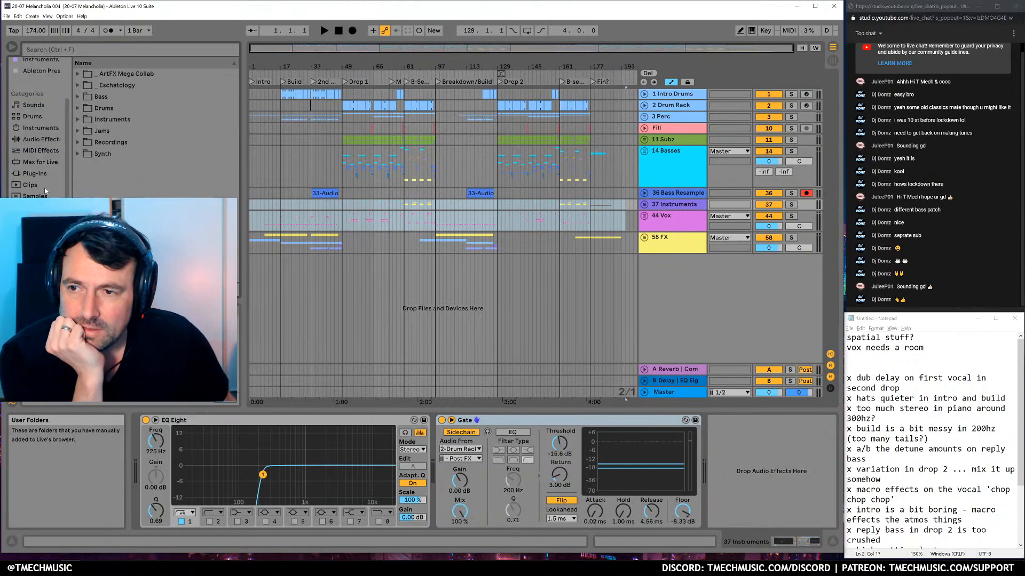
pyautogui.click(78, 86)
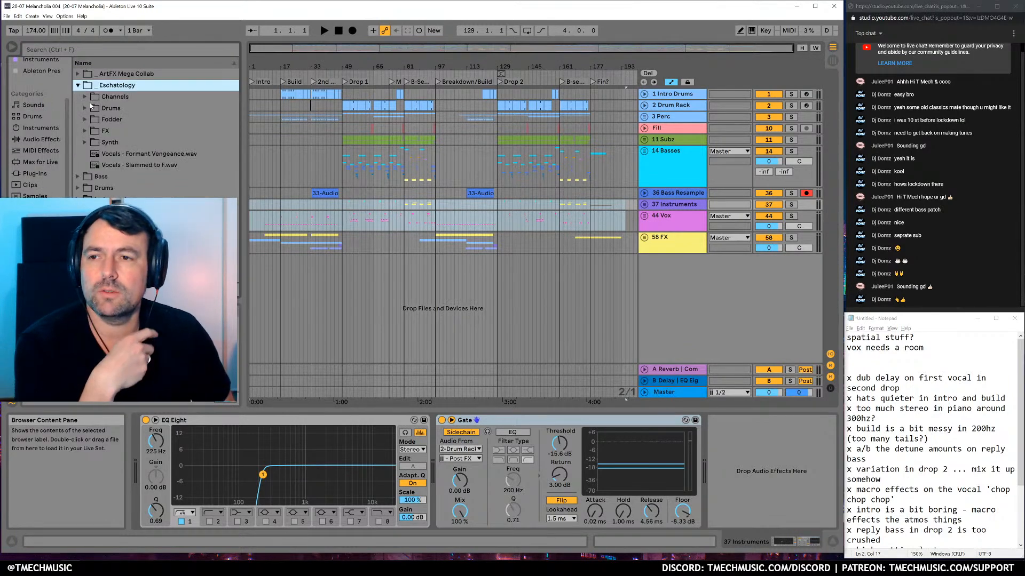
# Look through the Drums and FX subfolders of Eschatology for samples
pyautogui.click(89, 98)
pyautogui.click(85, 109)
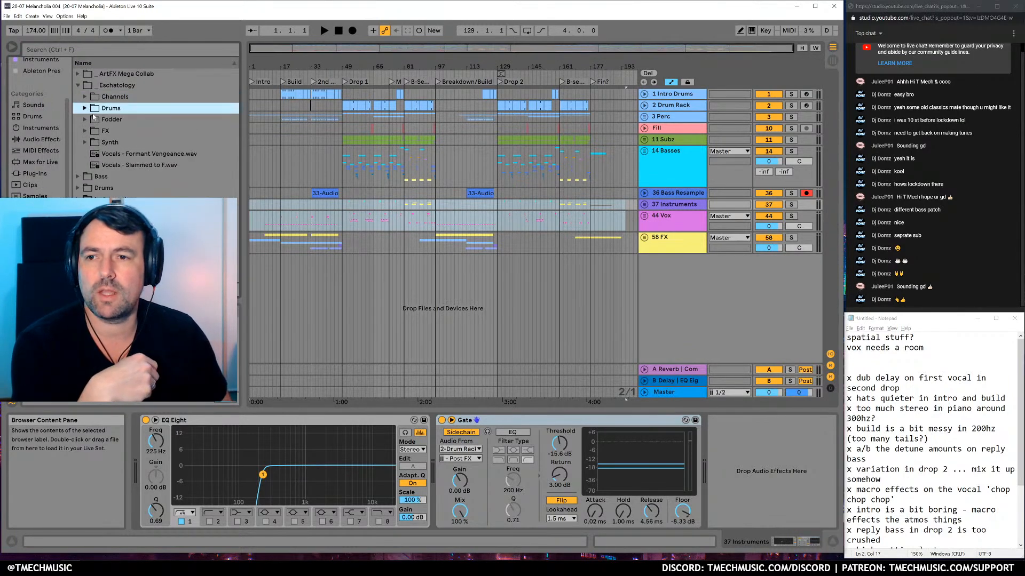
pyautogui.click(85, 108)
pyautogui.click(97, 130)
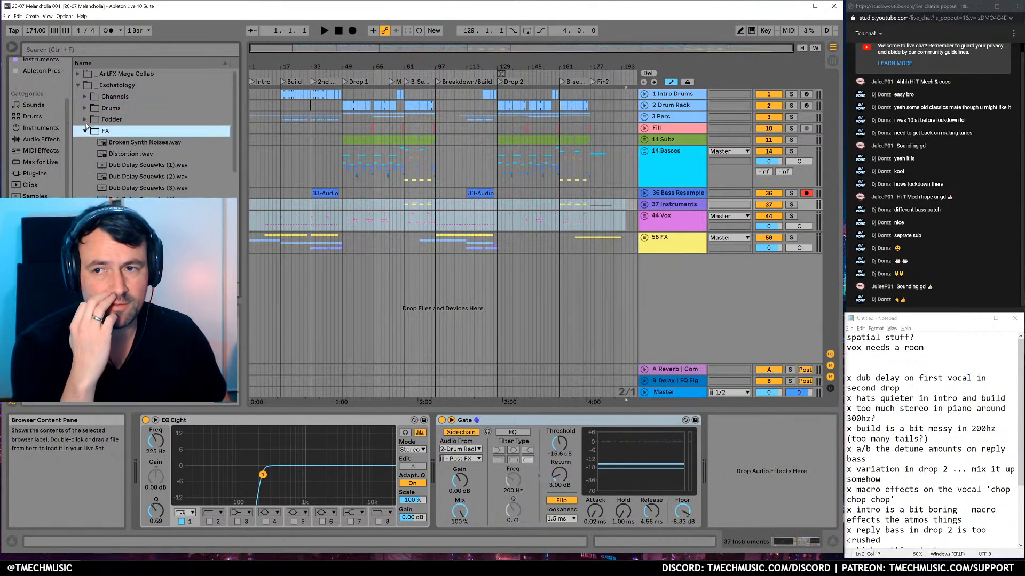
pyautogui.click(85, 130)
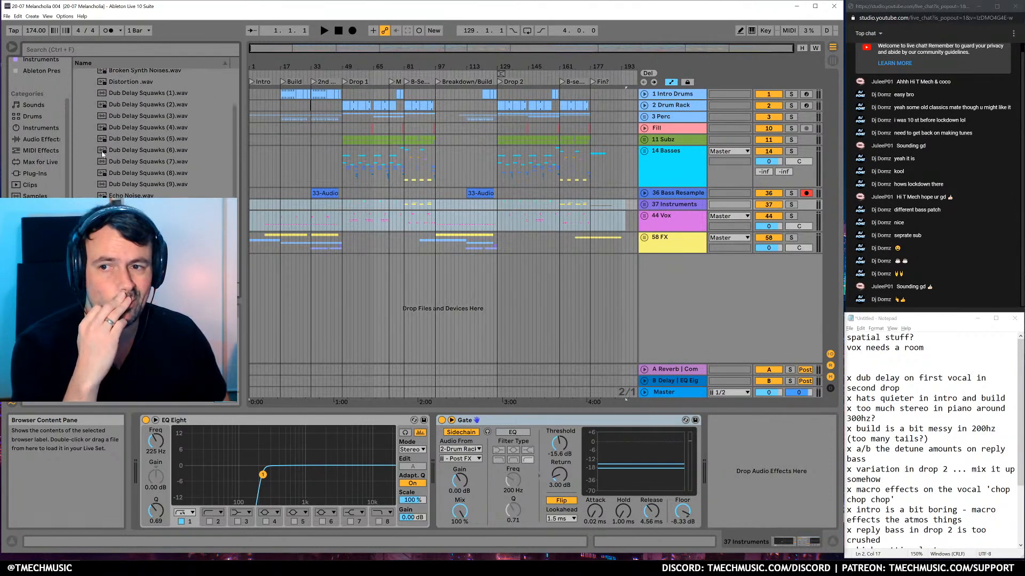
pyautogui.click(85, 131)
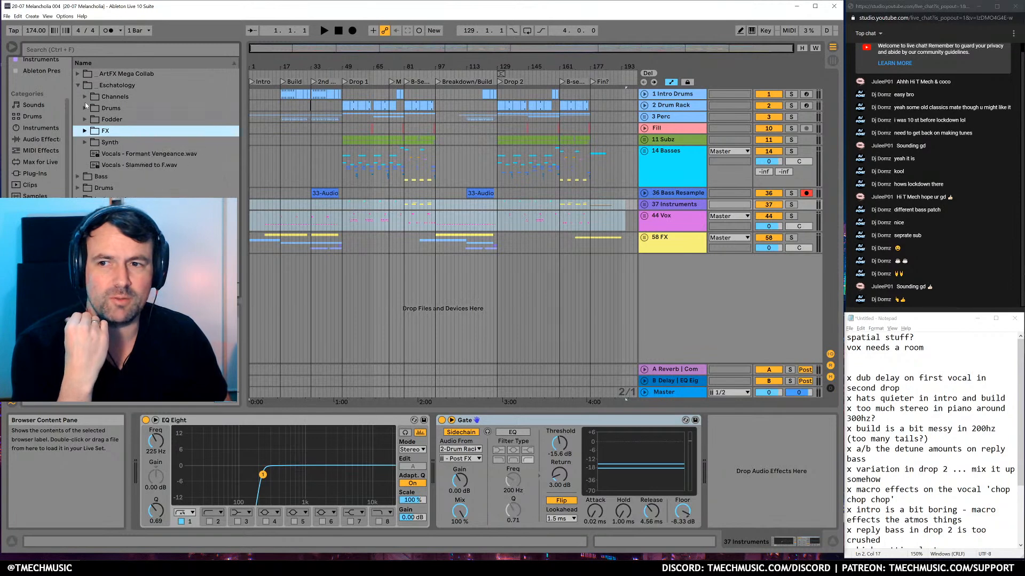
# Preview drum samples in Eschatology's Drums folder, both from Break Peices and among the Freeze recordings
pyautogui.click(86, 109)
pyautogui.click(92, 119)
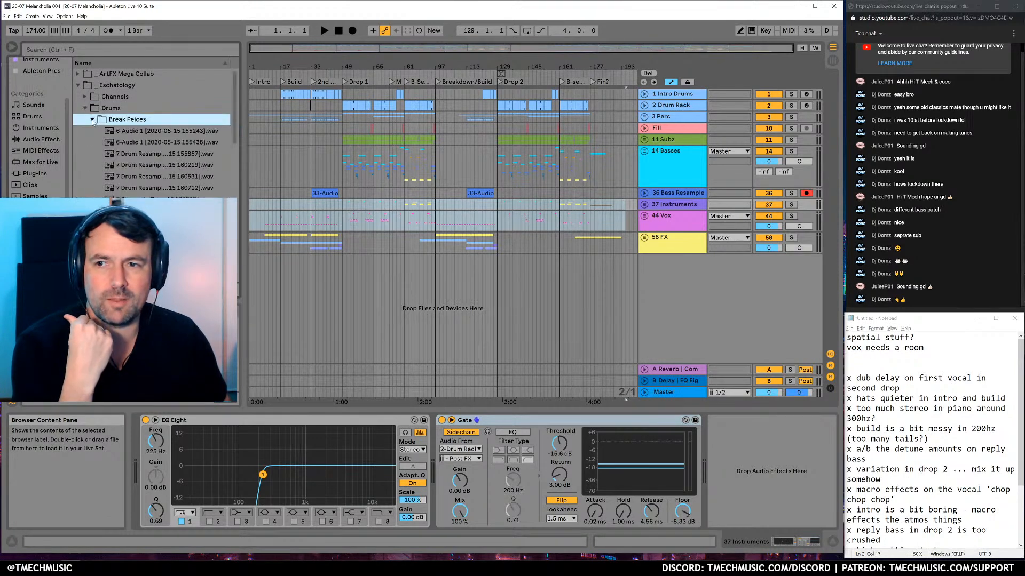
pyautogui.click(178, 177)
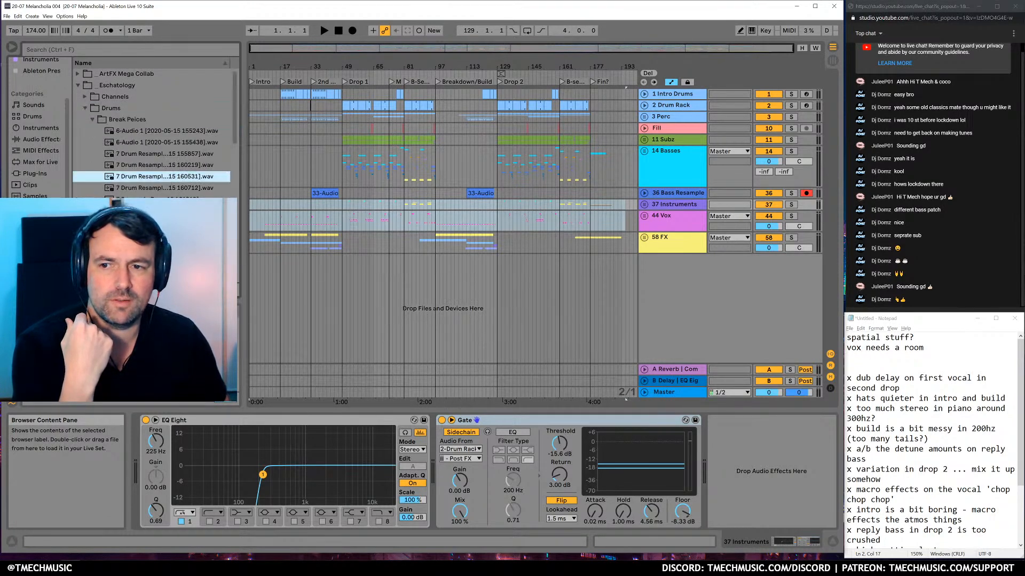
pyautogui.click(171, 222)
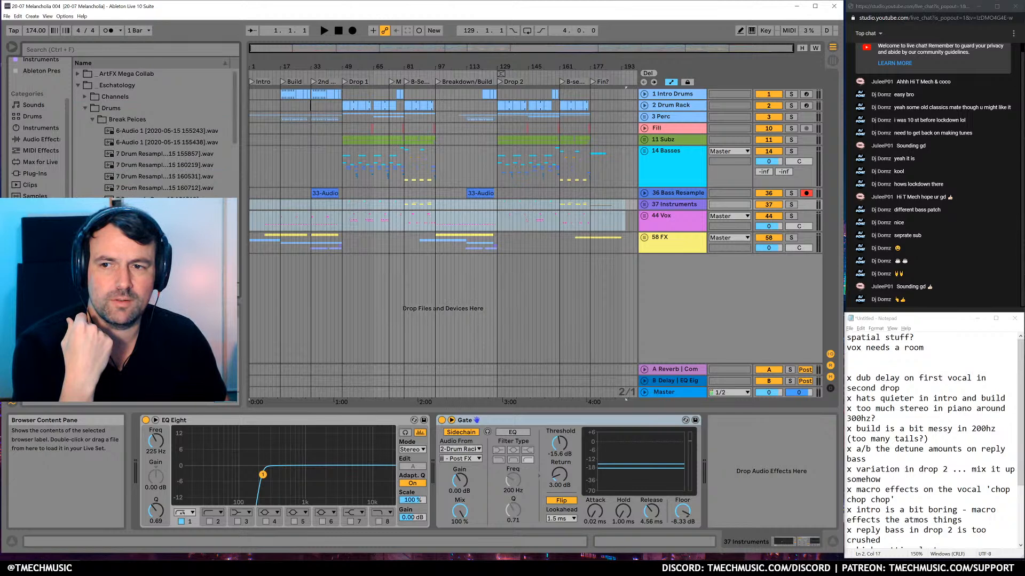
pyautogui.click(92, 120)
pyautogui.click(128, 177)
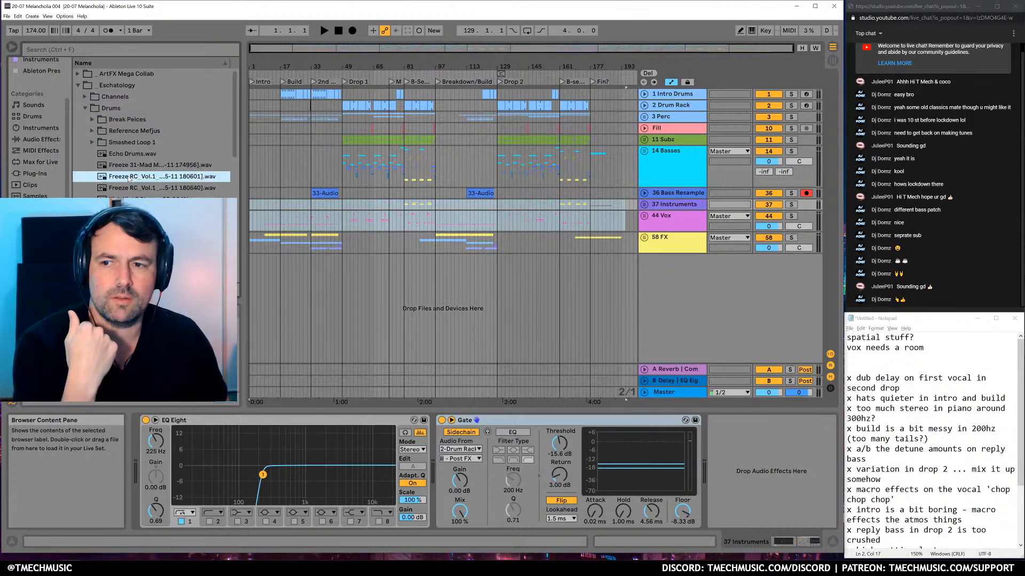
pyautogui.click(133, 166)
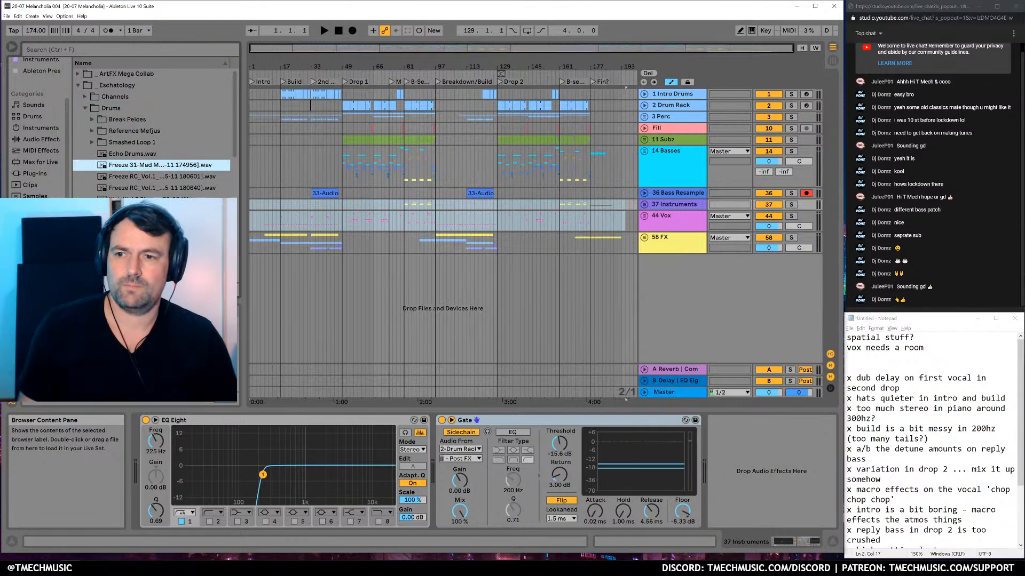
pyautogui.press('space')
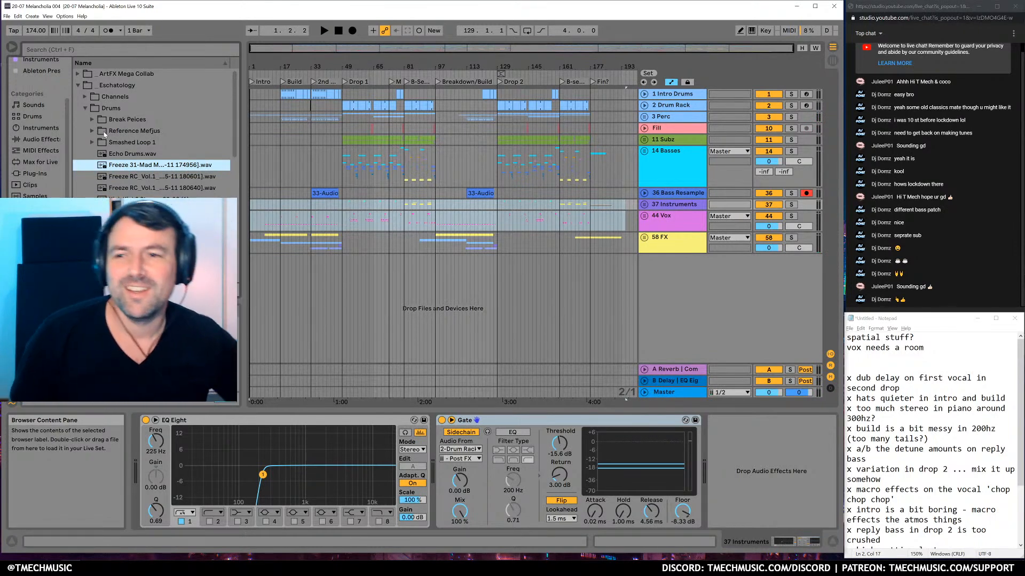
# Look through Eschatology's Fodder folder and preview one of the Looper 28 recordings
pyautogui.click(85, 108)
pyautogui.click(85, 120)
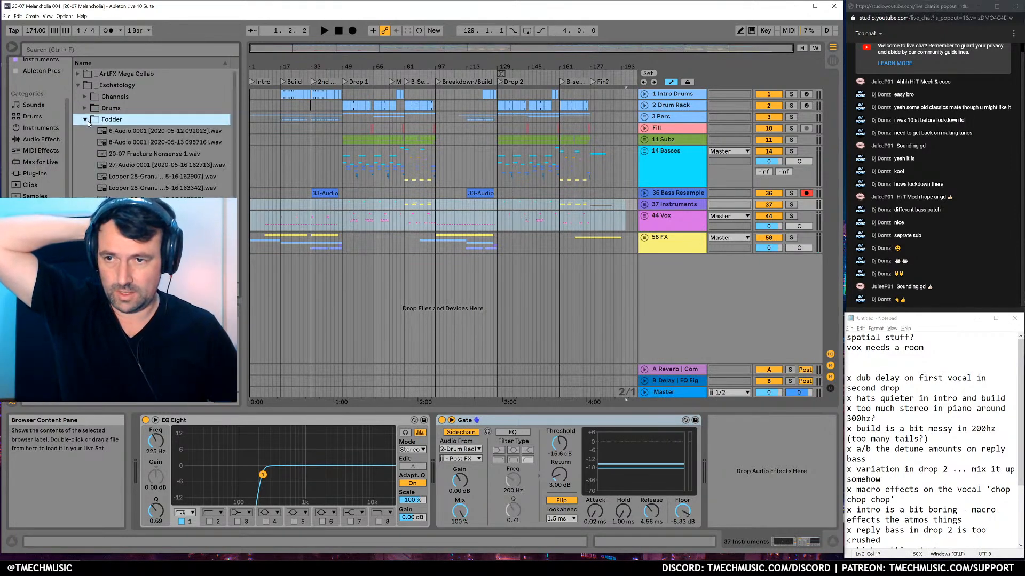
pyautogui.click(136, 188)
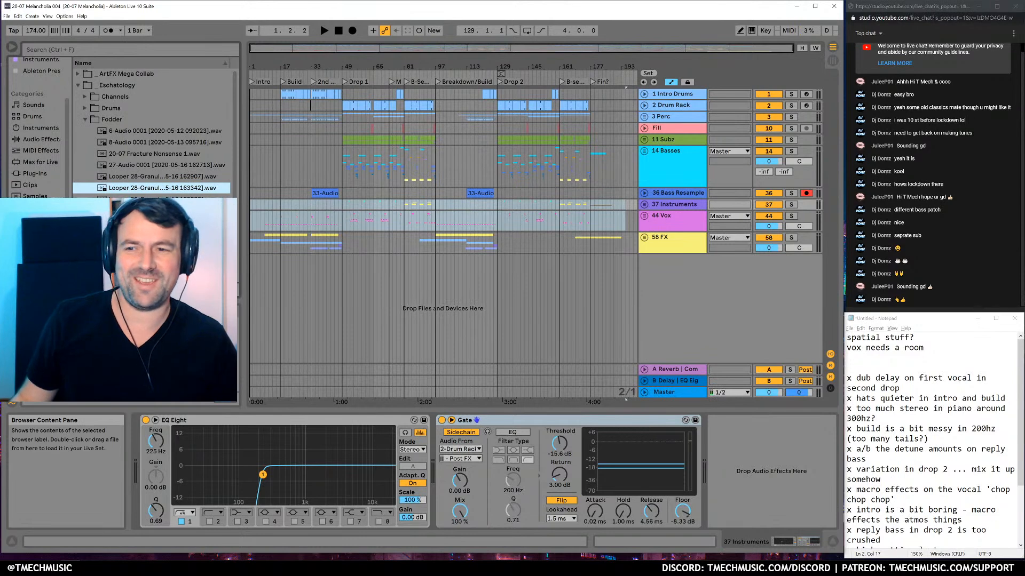
pyautogui.click(84, 119)
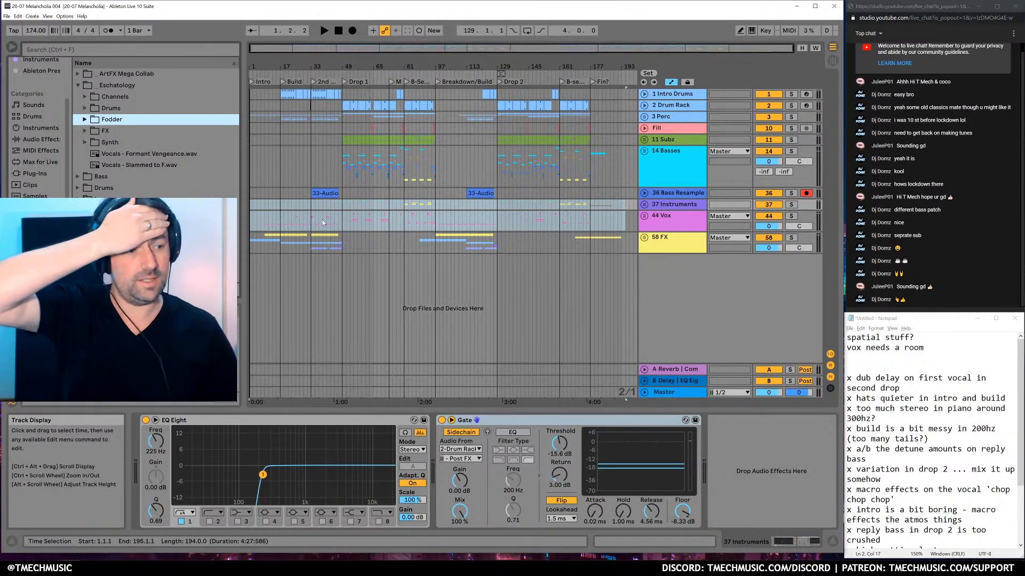
# Select the full length of the arrangement and export the Master as an MP3 named 20-07 Melancholia 004 on the Desktop
pyautogui.click(325, 161)
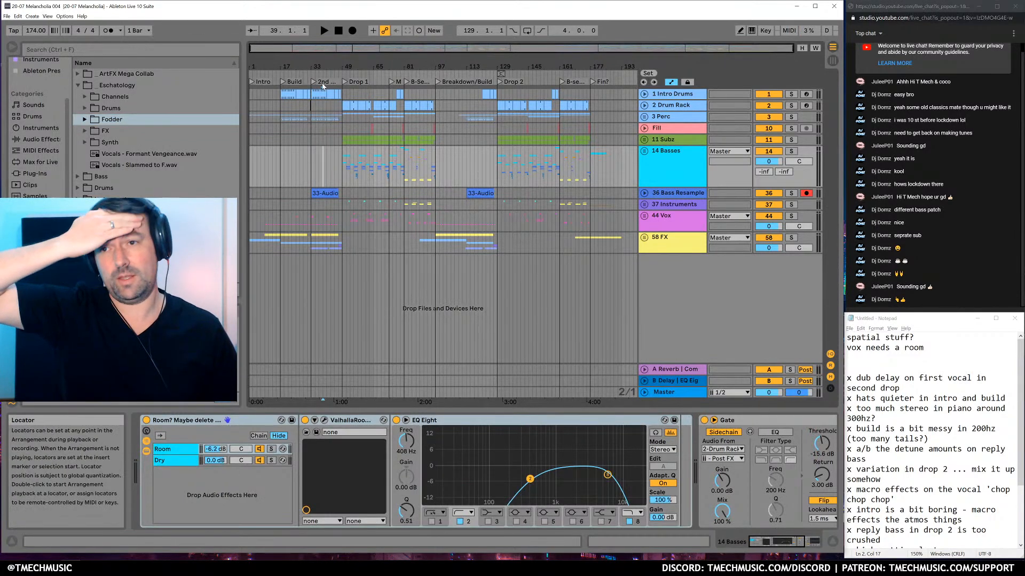
pyautogui.click(626, 169)
pyautogui.hotkey('shift', 'Home')
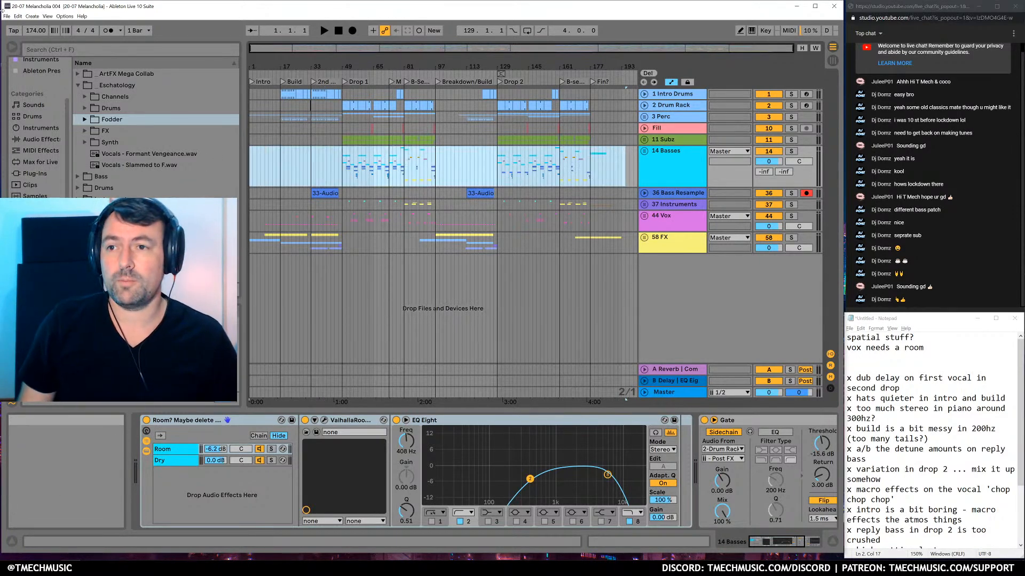
pyautogui.click(6, 16)
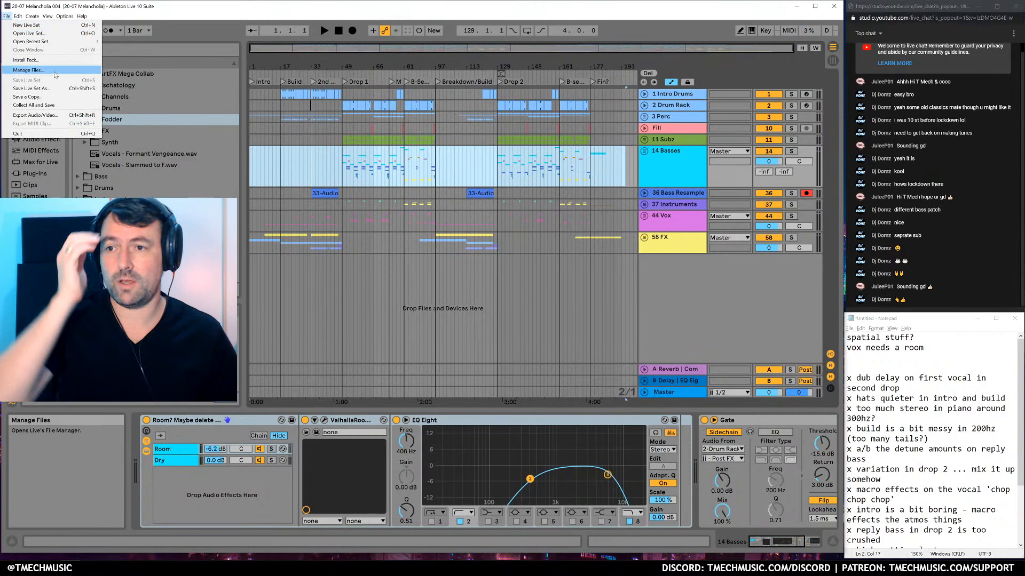
pyautogui.click(75, 117)
pyautogui.moveTo(477, 143); pyautogui.dragTo(491, 74)
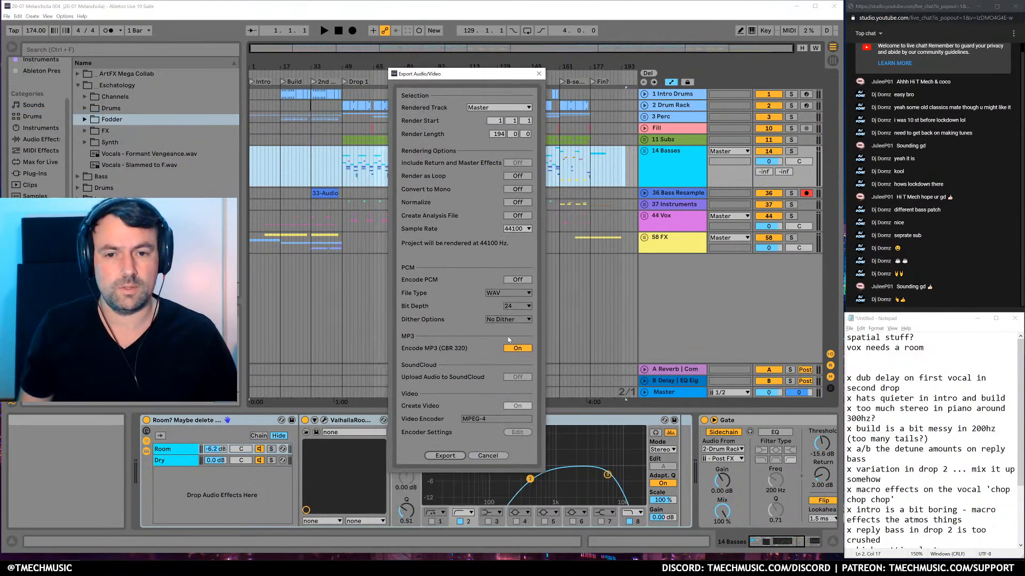
pyautogui.click(451, 455)
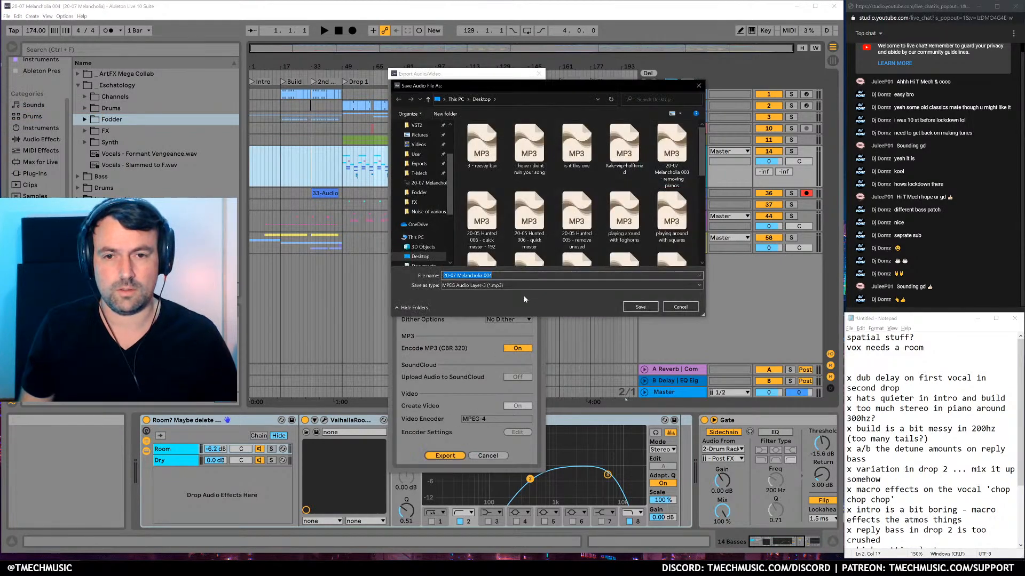
pyautogui.click(641, 308)
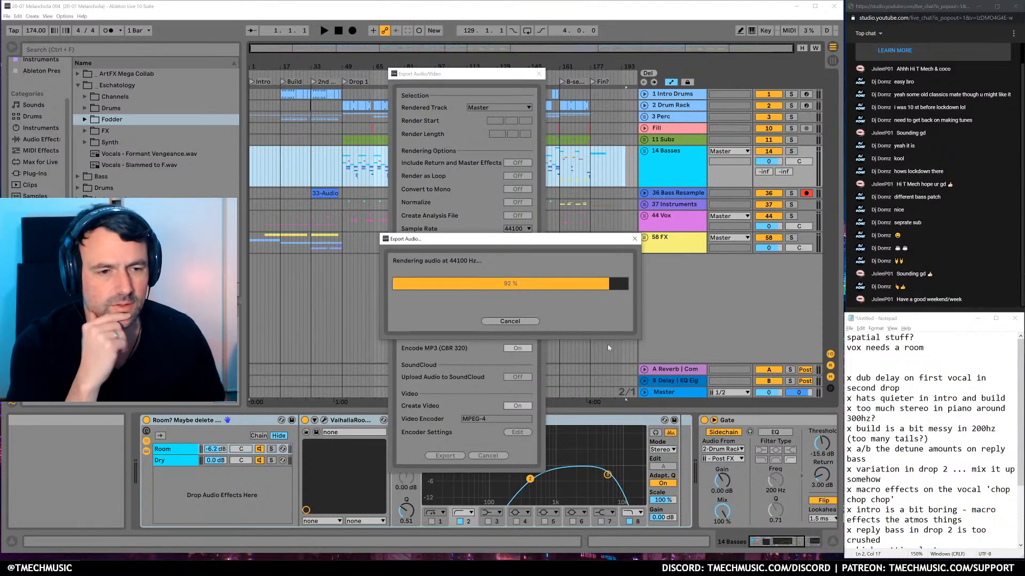
# Inspect the Master track's device chain back to its EQ Eight and Limiter
pyautogui.click(679, 393)
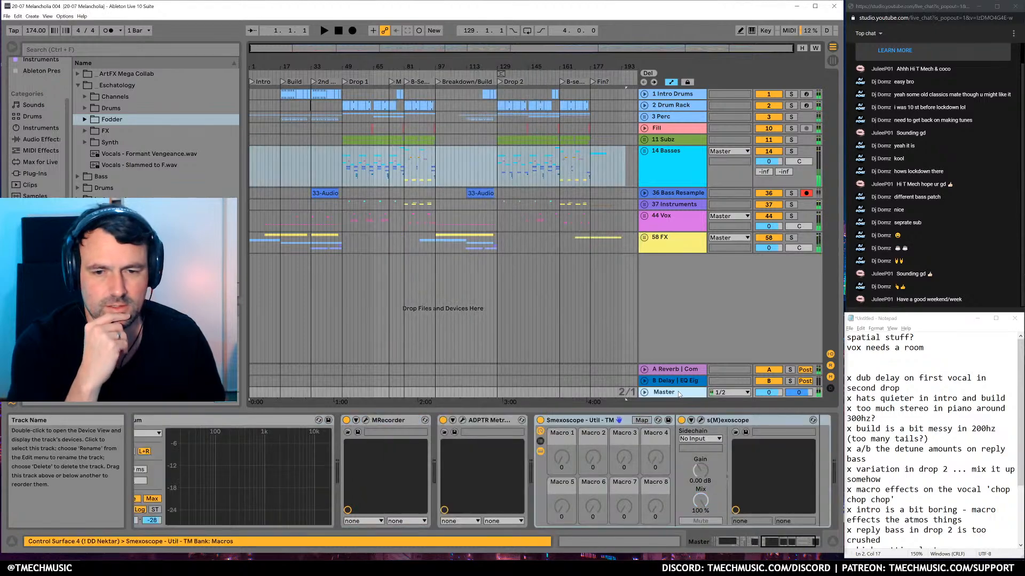
pyautogui.click(731, 540)
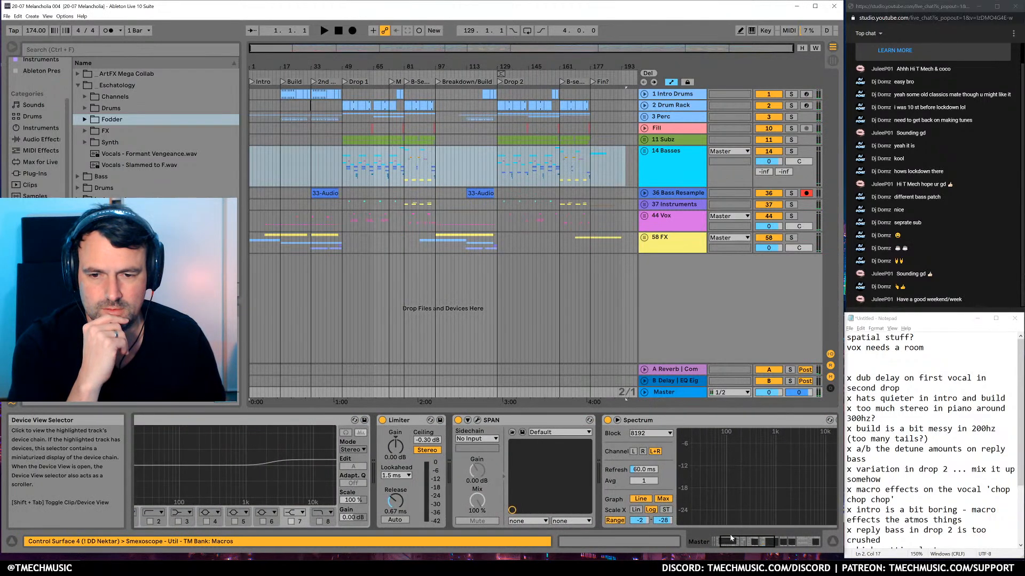
pyautogui.moveTo(731, 539); pyautogui.dragTo(723, 536)
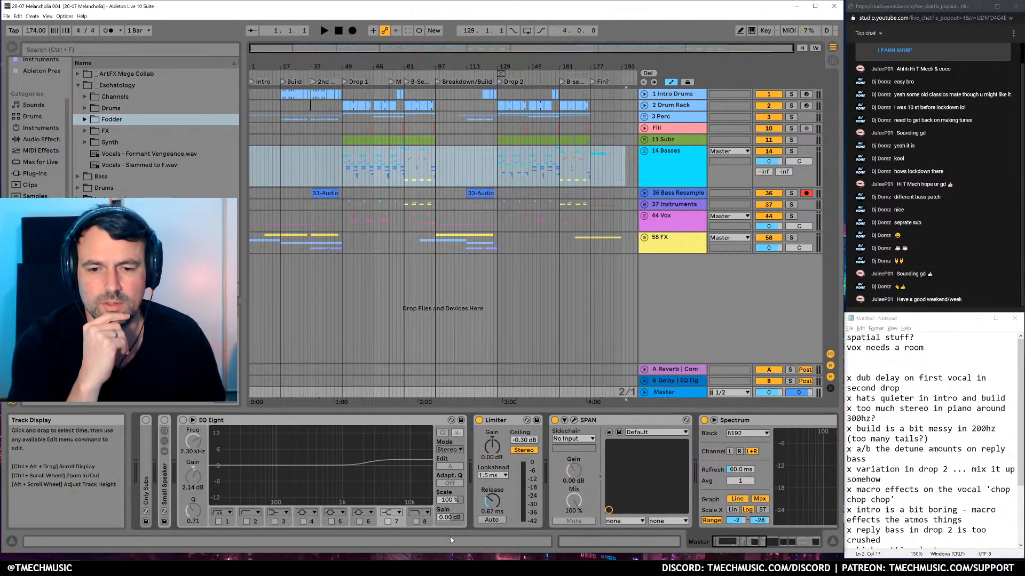
# Render the 194-bar Master mix to MP3 again, saving it to the Desktop
pyautogui.click(18, 16)
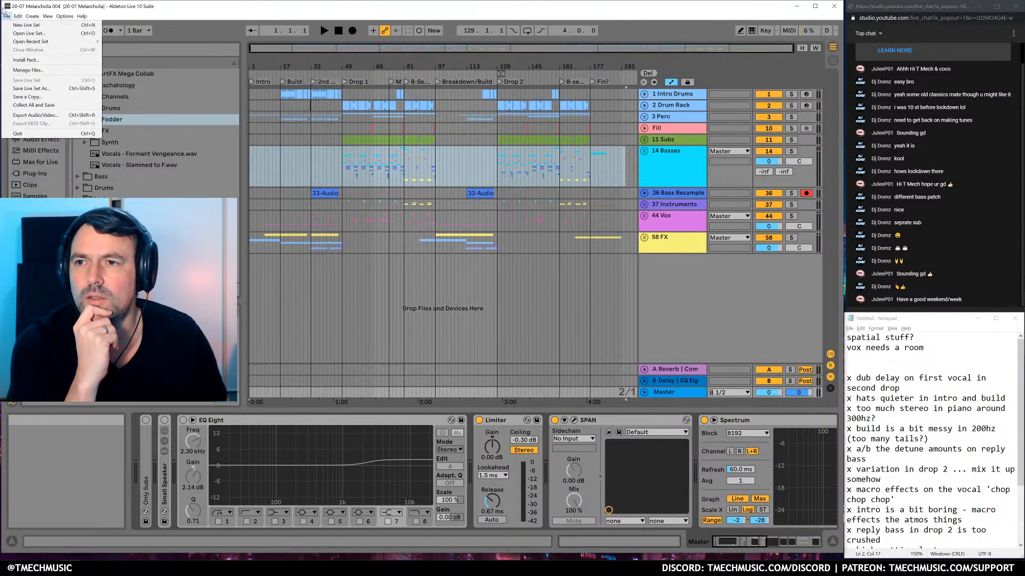
pyautogui.click(38, 118)
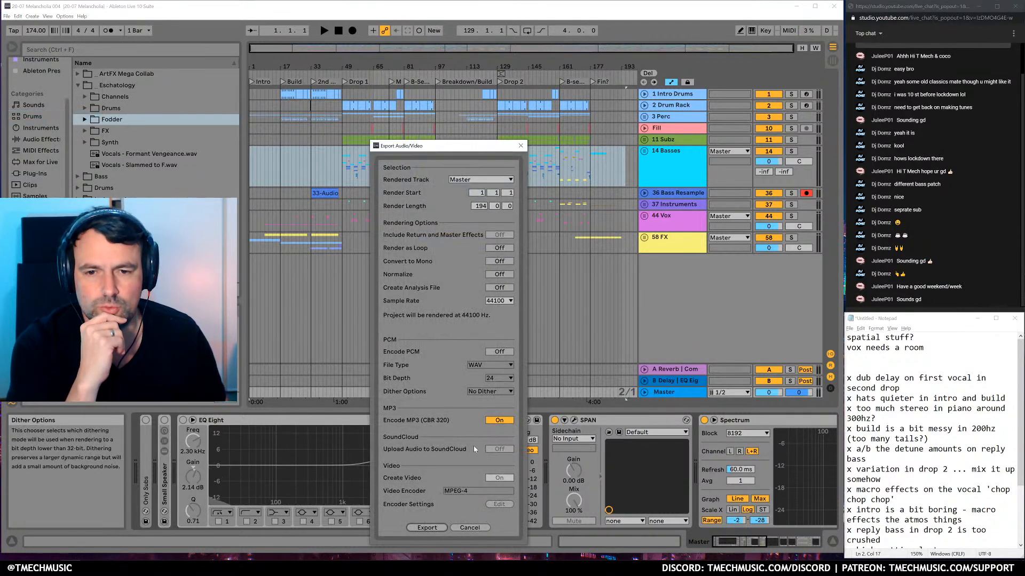
pyautogui.click(427, 528)
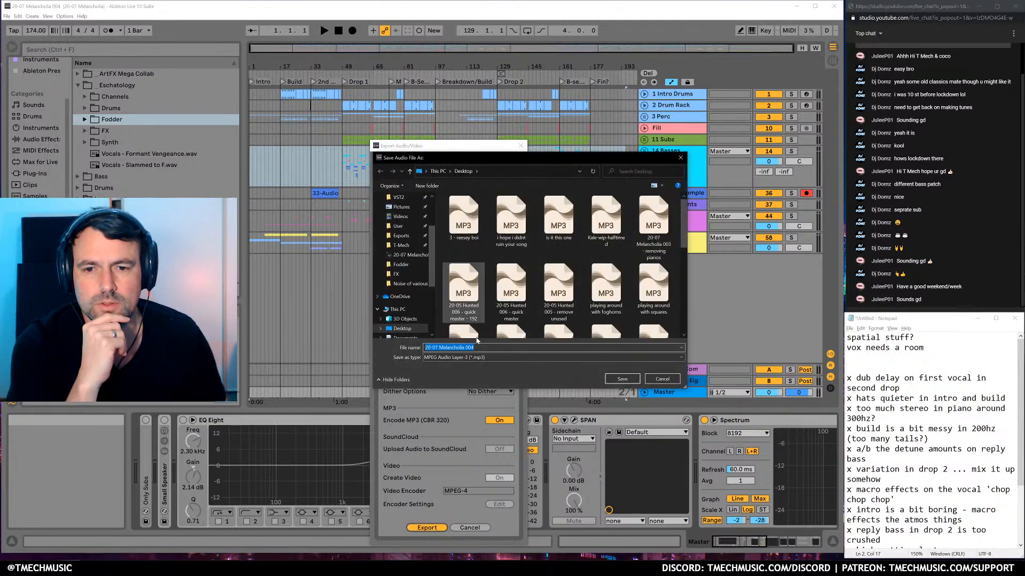
pyautogui.click(622, 379)
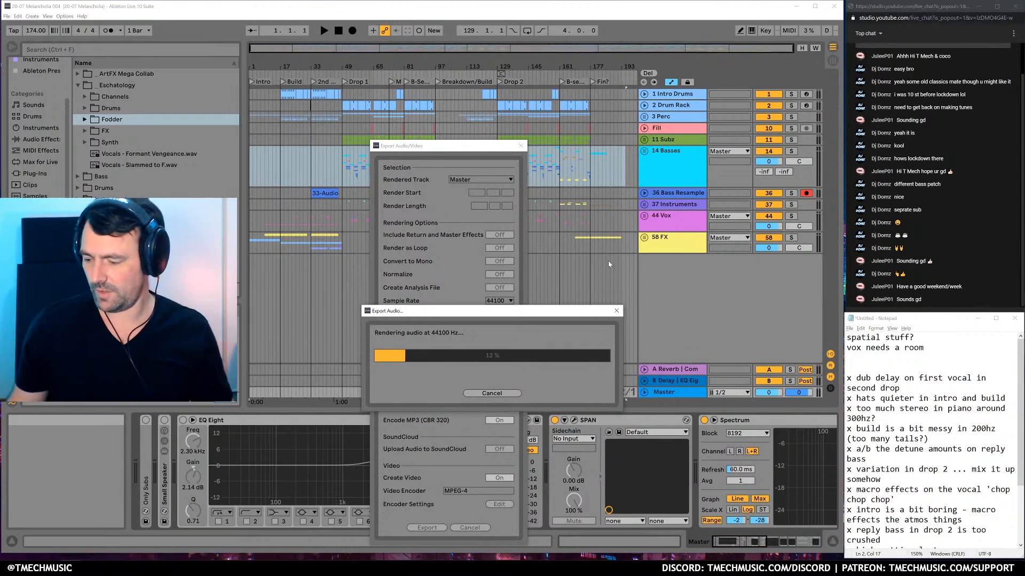
# Switch to the YouTube live chat and send the message "Thanks for hanging out! :)"
pyautogui.click(931, 309)
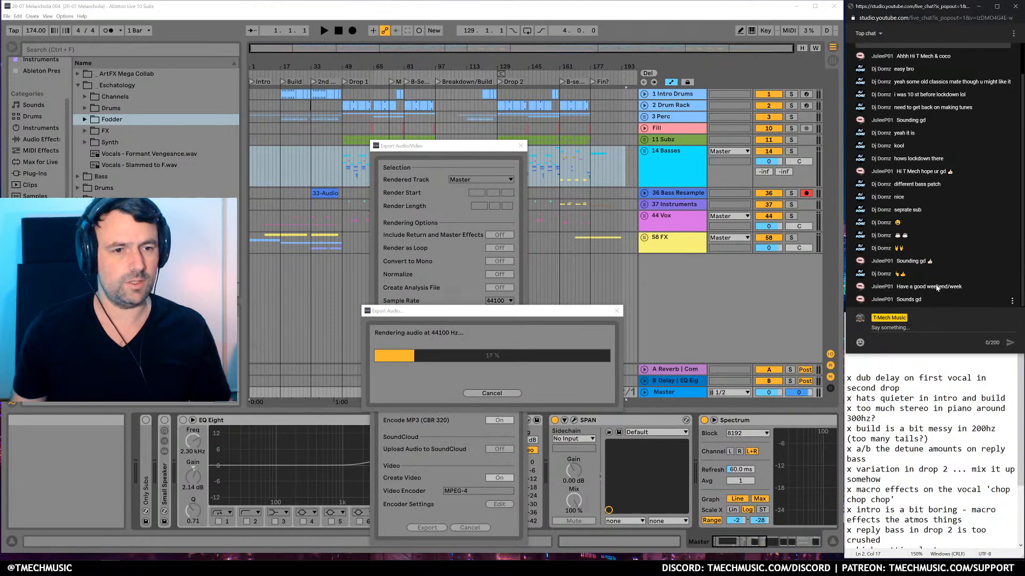
pyautogui.click(940, 327)
pyautogui.write('Thanks for hanging out! :)')
pyautogui.press('Return')
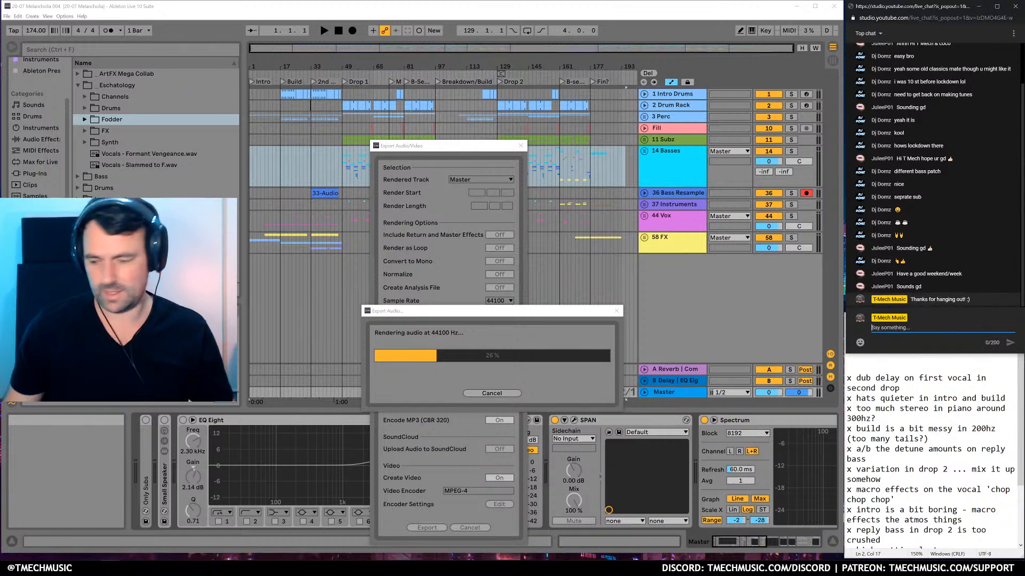